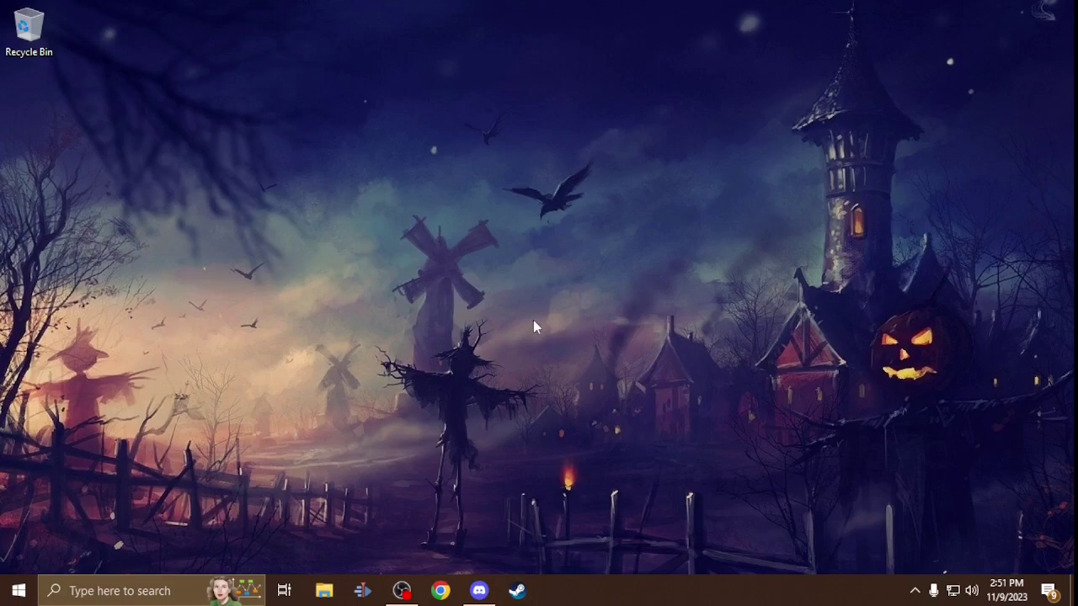
# Open the data folder inside sample_weapon on the P: drive in File Explorer.
pyautogui.click(325, 595)
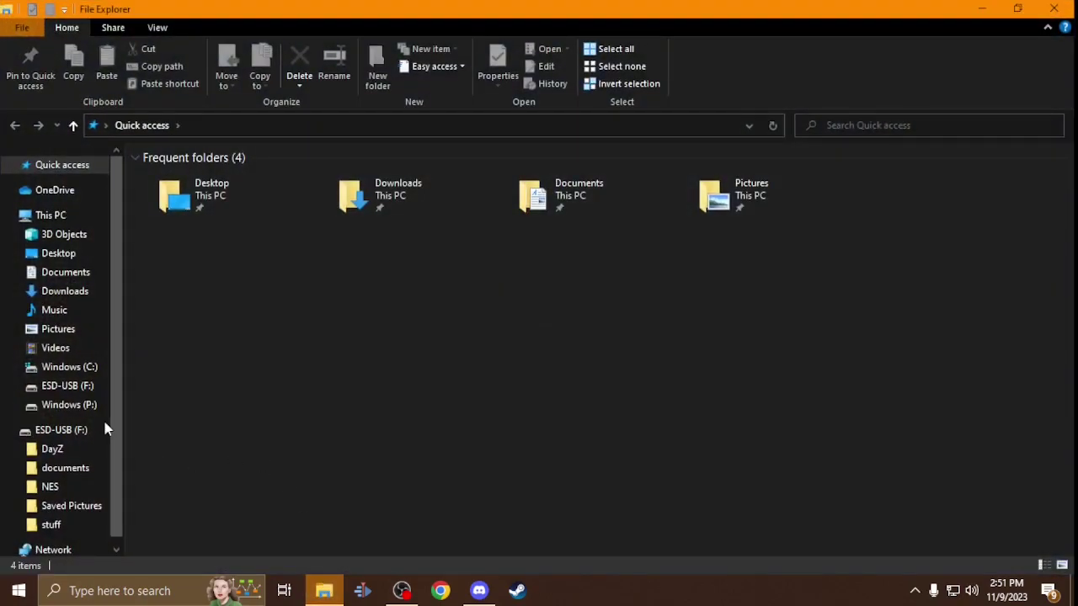
pyautogui.click(67, 405)
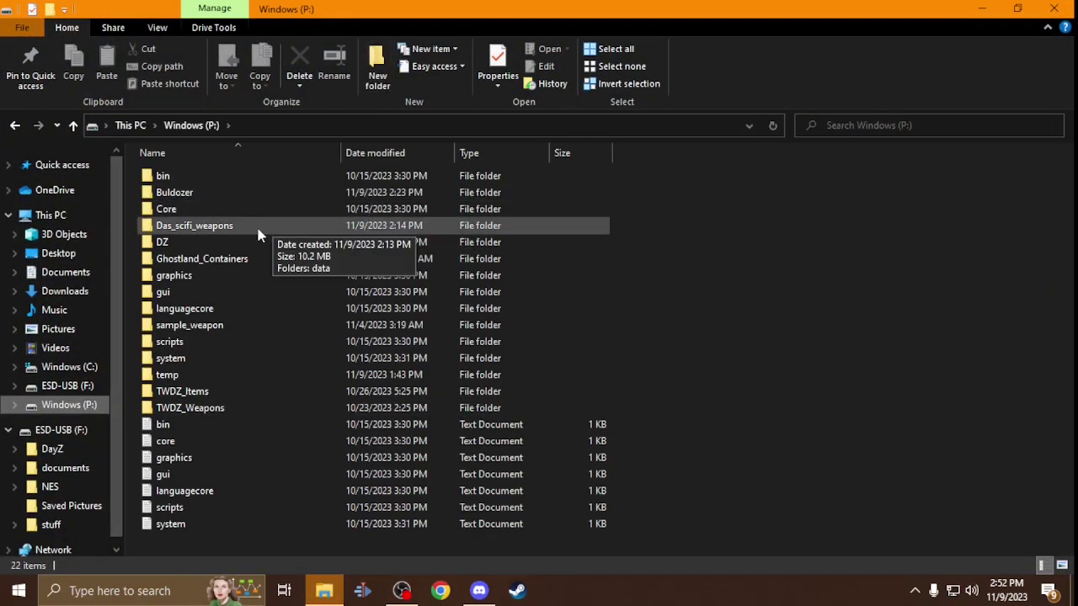
pyautogui.doubleClick(204, 327)
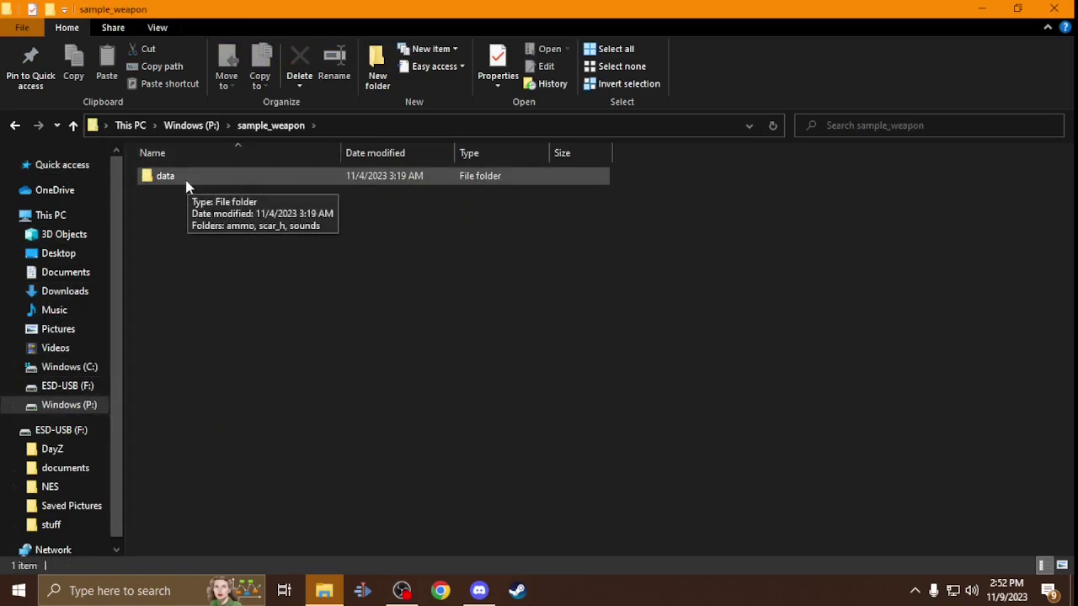
pyautogui.doubleClick(187, 180)
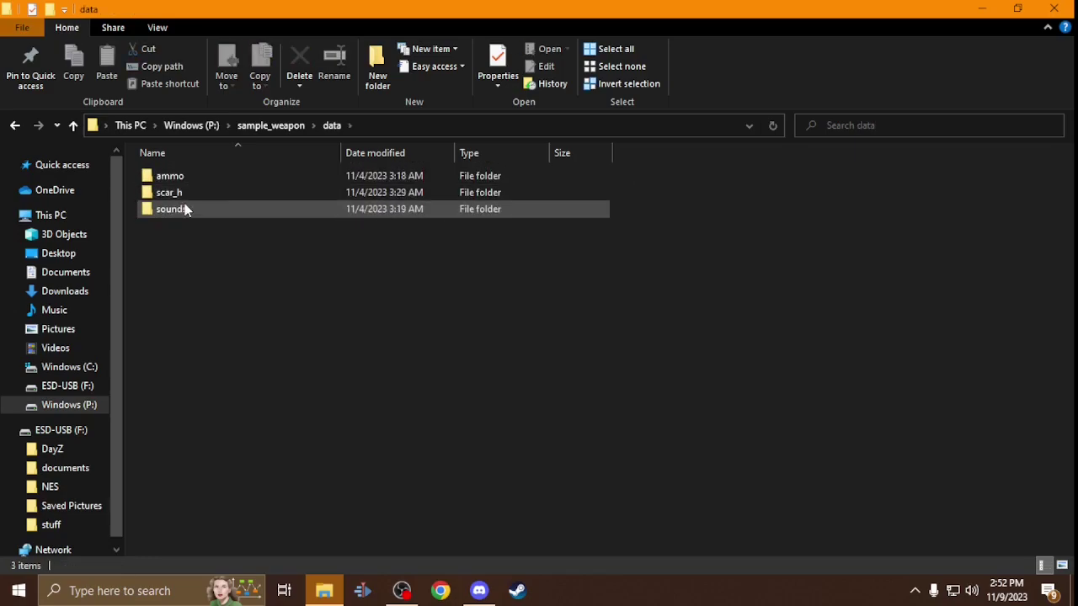
# Examine the ammo, sounds and scar_h folders of the sample weapon, including the data folder inside scar_h.
pyautogui.click(183, 195)
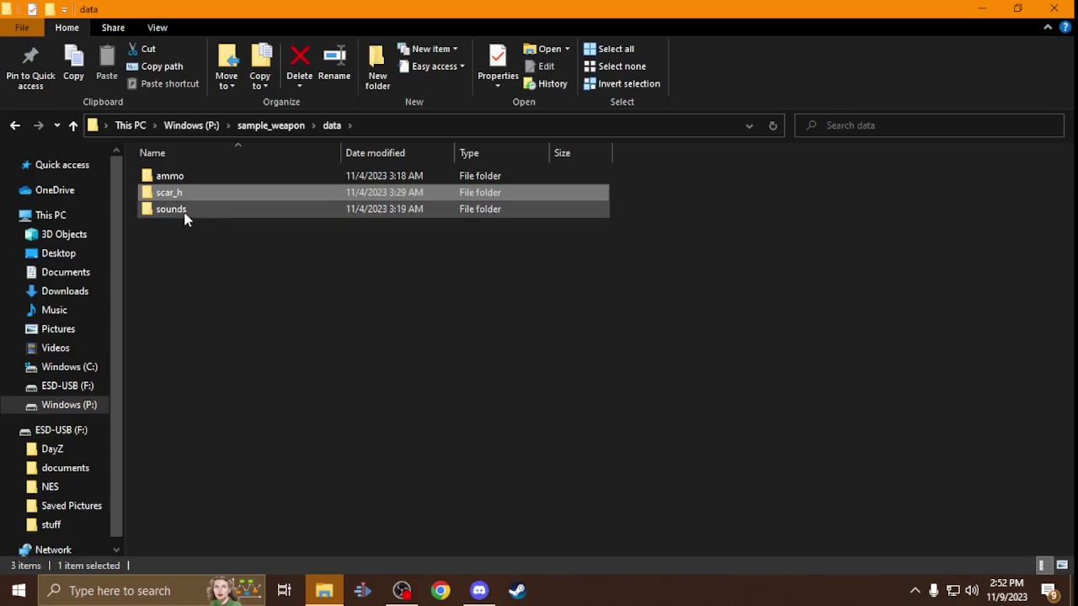
pyautogui.click(187, 215)
pyautogui.doubleClick(186, 179)
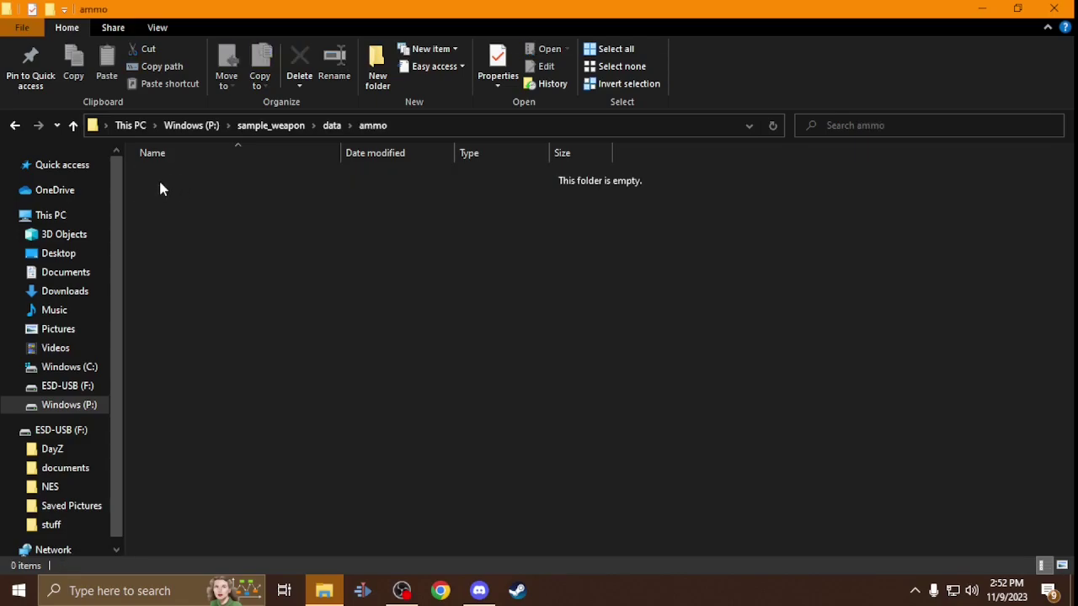
pyautogui.click(74, 127)
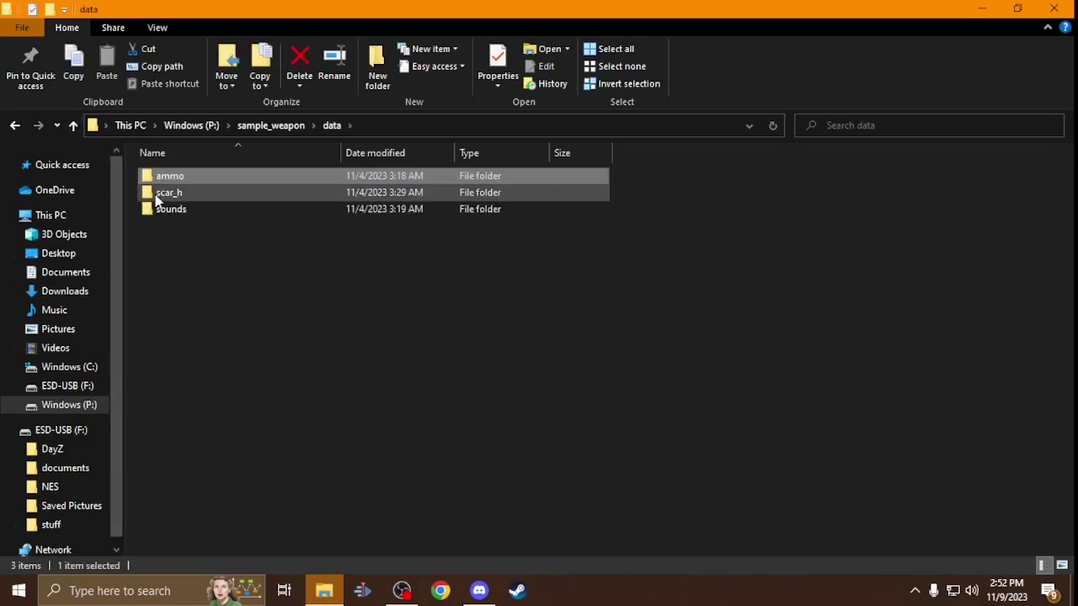
pyautogui.doubleClick(160, 192)
pyautogui.click(165, 178)
pyautogui.doubleClick(165, 179)
pyautogui.click(75, 127)
pyautogui.click(74, 126)
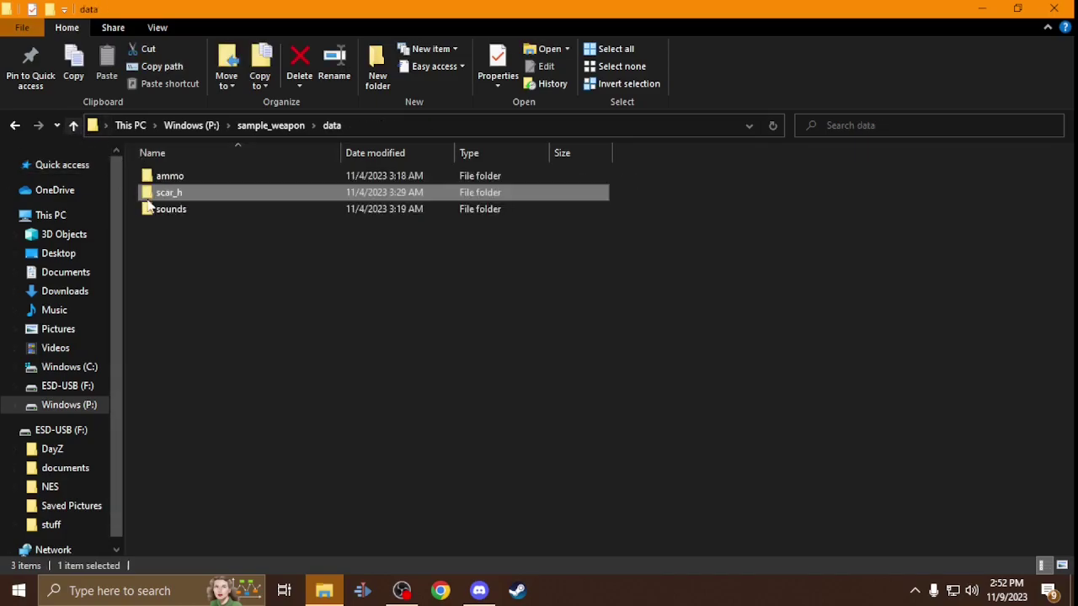
pyautogui.doubleClick(168, 211)
pyautogui.click(74, 127)
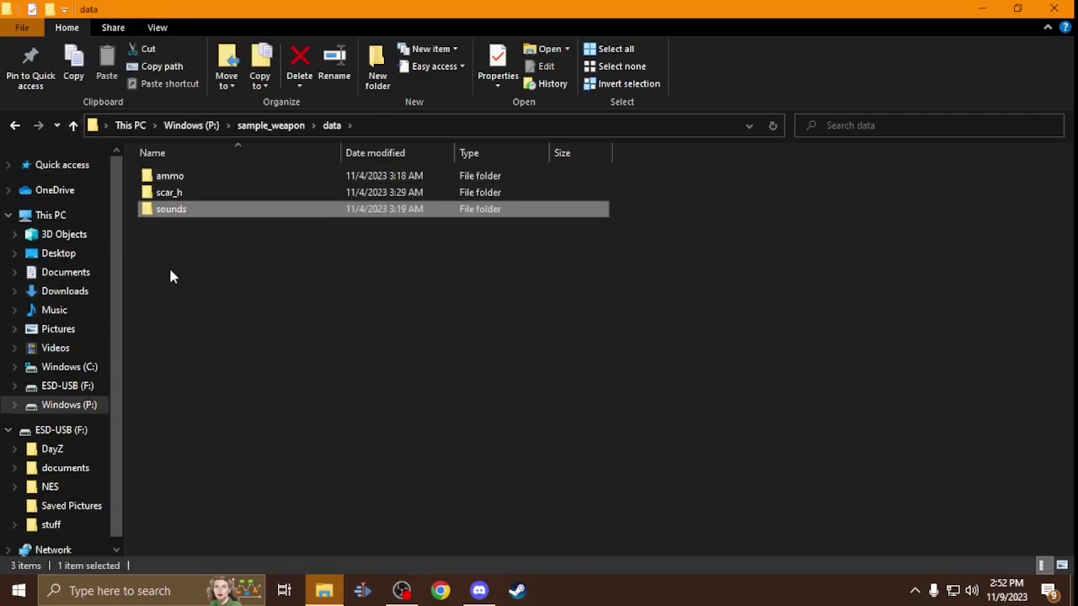
pyautogui.doubleClick(188, 196)
pyautogui.doubleClick(193, 177)
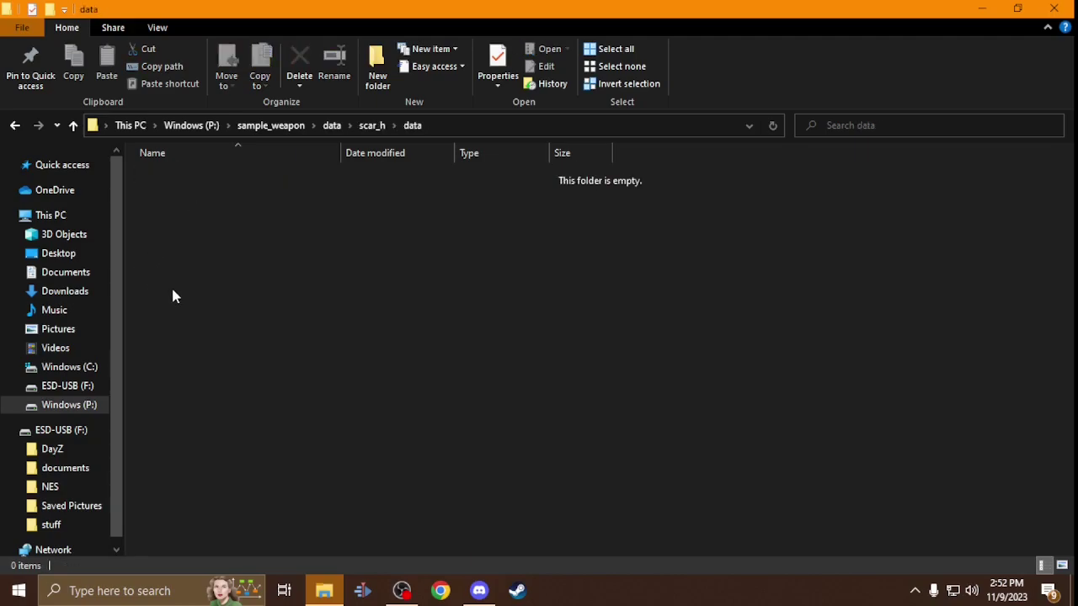
# Launch DayZ Tools from the Steam library, open its Texture Viewer and get the Steam window out of the way.
pyautogui.rightClick(517, 590)
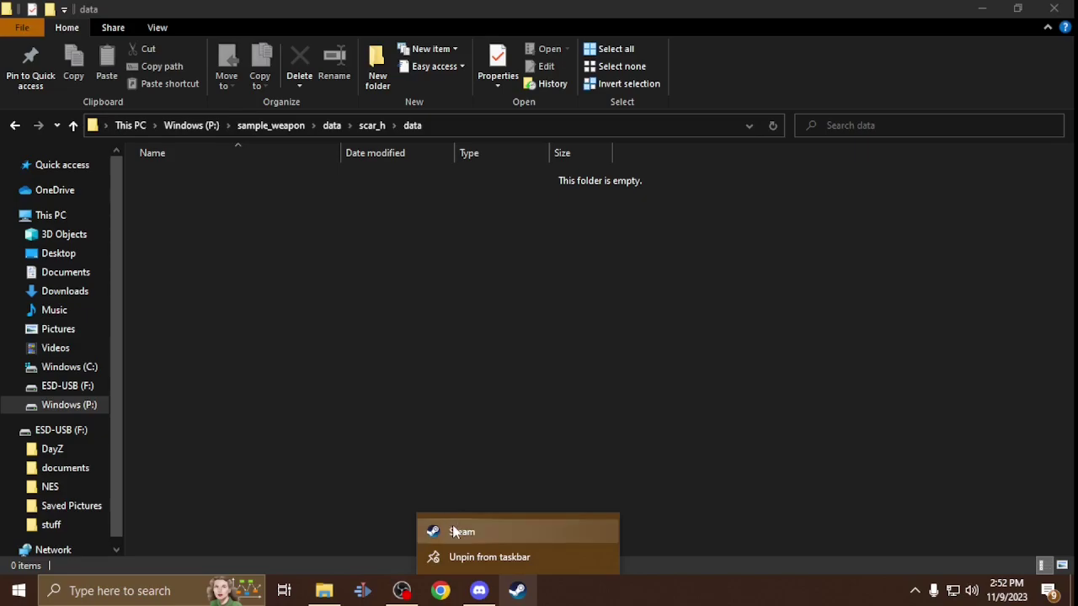
pyautogui.click(455, 531)
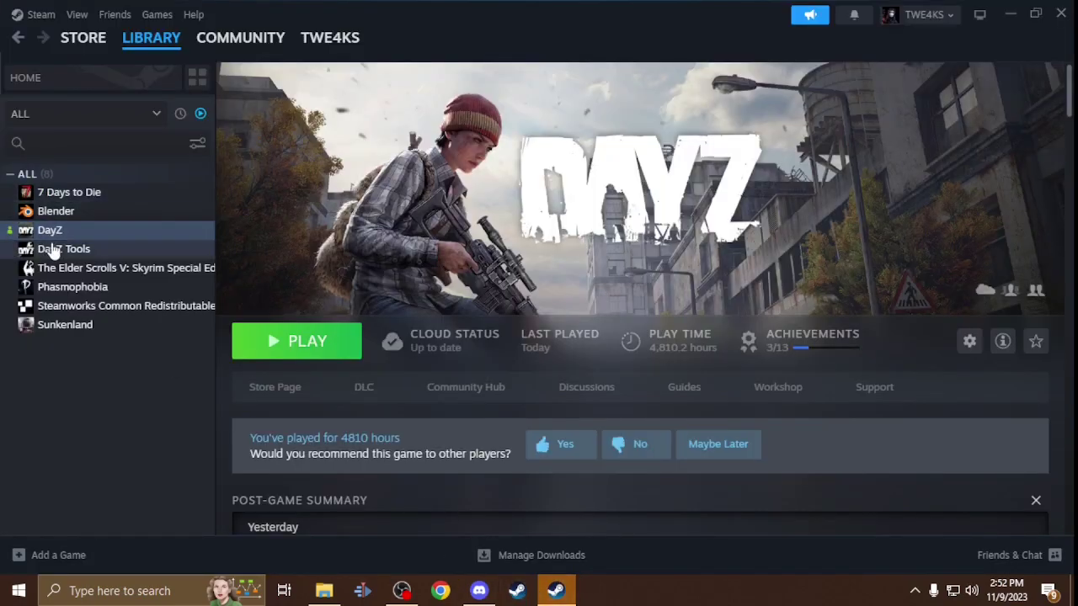
pyautogui.click(52, 248)
pyautogui.click(311, 345)
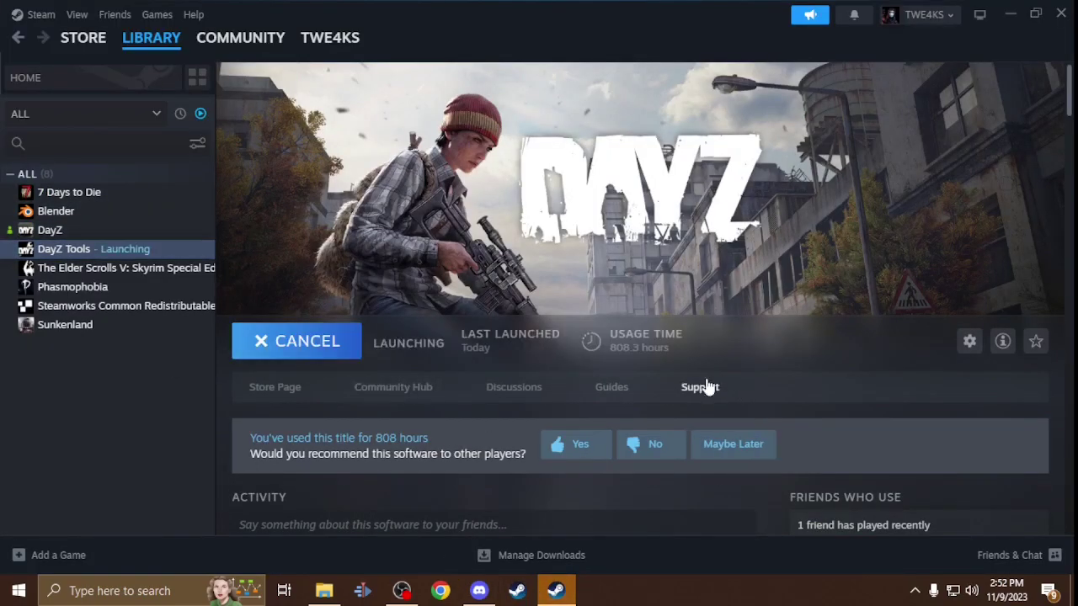
pyautogui.click(1010, 14)
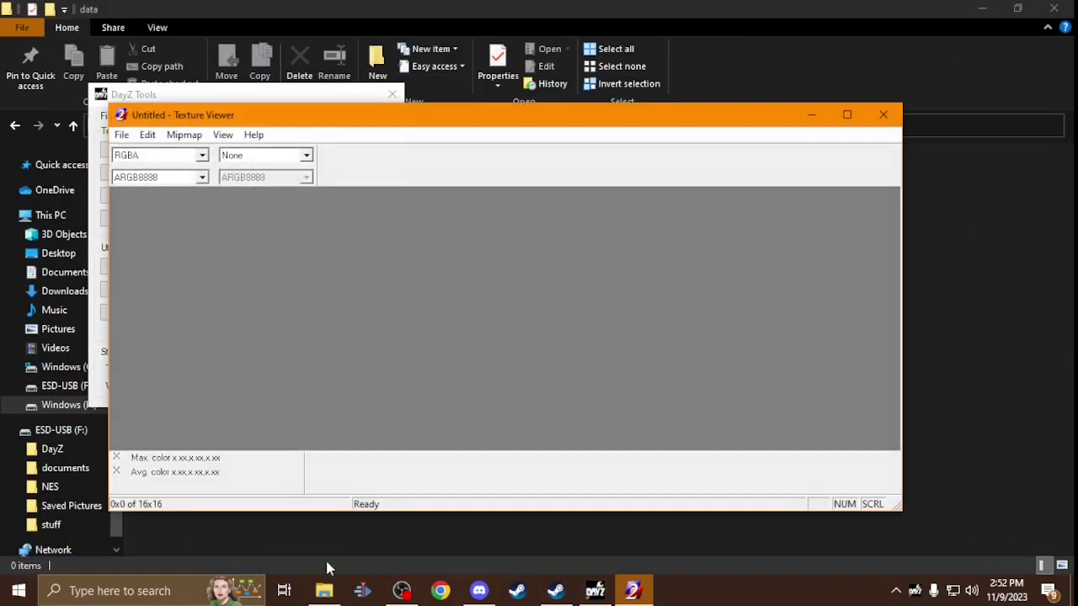
# Load scarh_scar_h_BaseColor from the textures folder of fnh-scar-heavy-mk17 in Downloads into Texture Viewer.
pyautogui.click(328, 566)
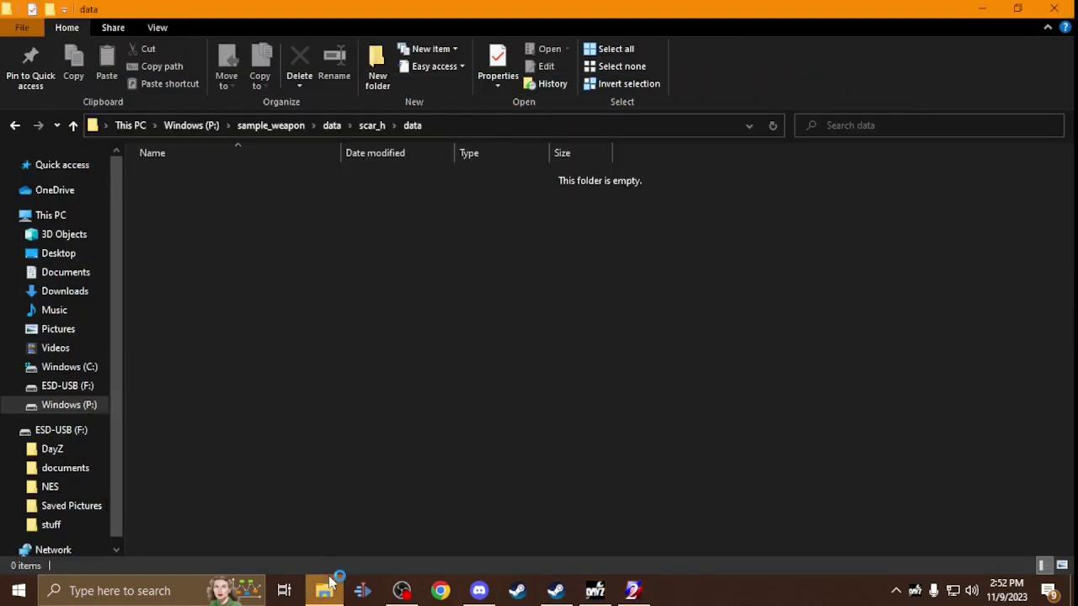
pyautogui.click(81, 295)
pyautogui.doubleClick(328, 325)
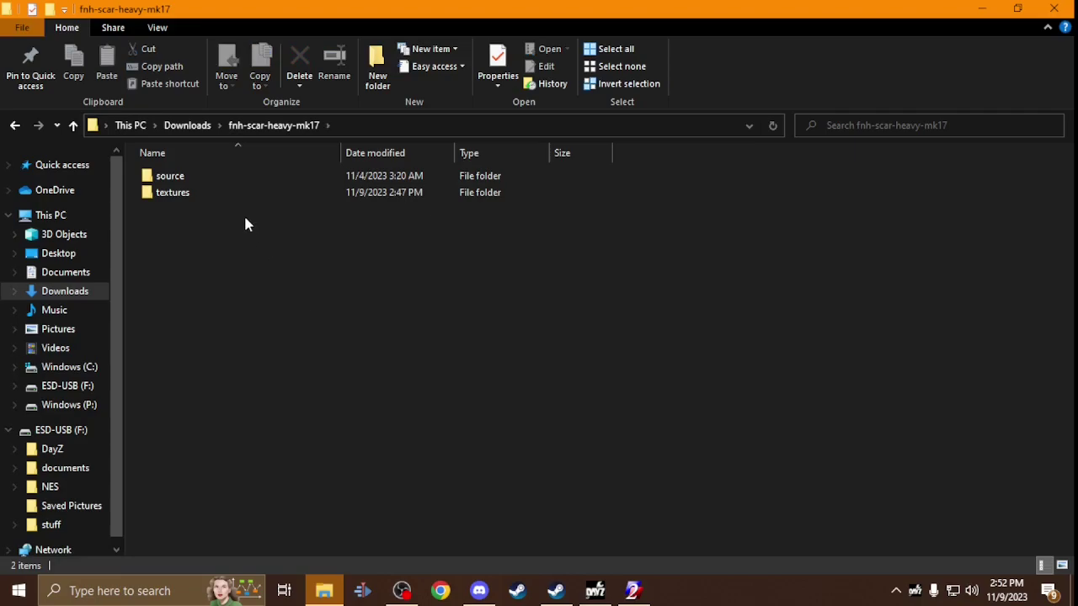
pyautogui.doubleClick(248, 193)
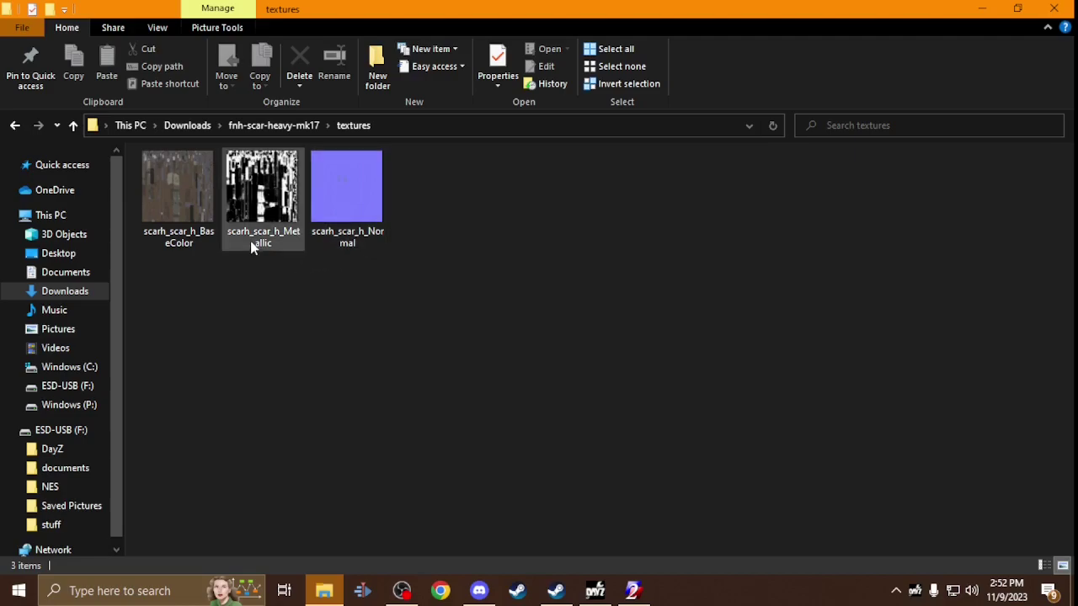
pyautogui.click(168, 178)
pyautogui.moveTo(680, 566); pyautogui.dragTo(244, 207)
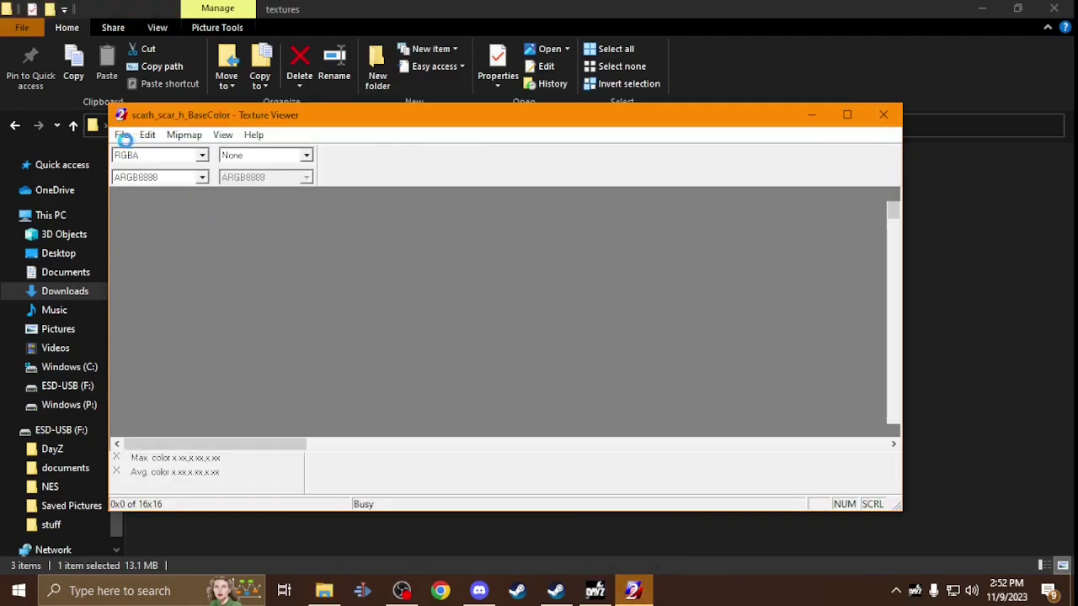
# Save the base color texture as scar_h_co.paa in P:\sample_weapon\data\scar_h\data.
pyautogui.click(123, 136)
pyautogui.click(153, 206)
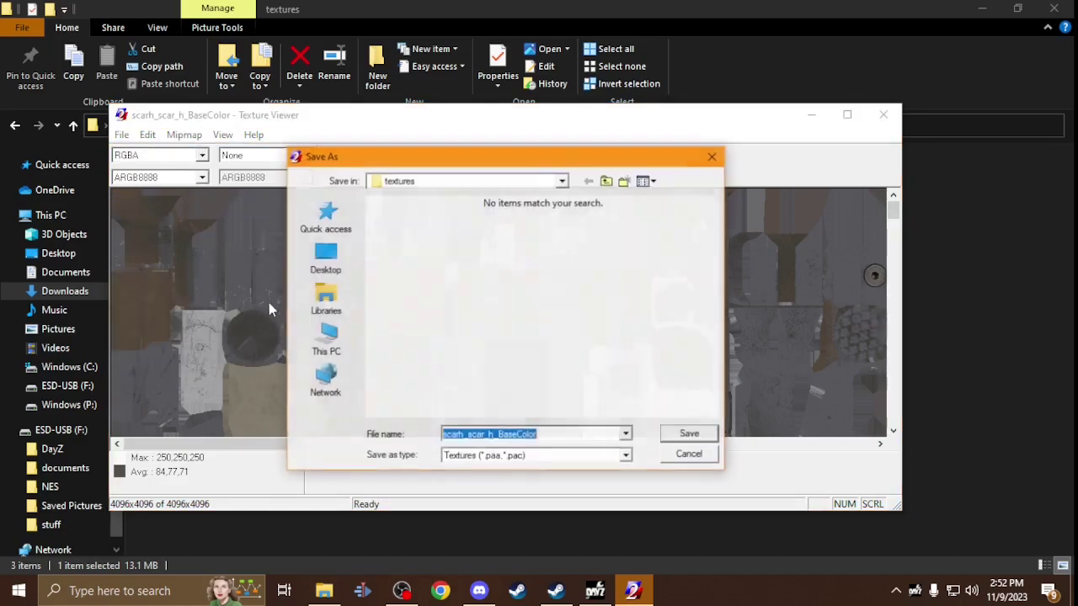
pyautogui.click(327, 339)
pyautogui.doubleClick(442, 386)
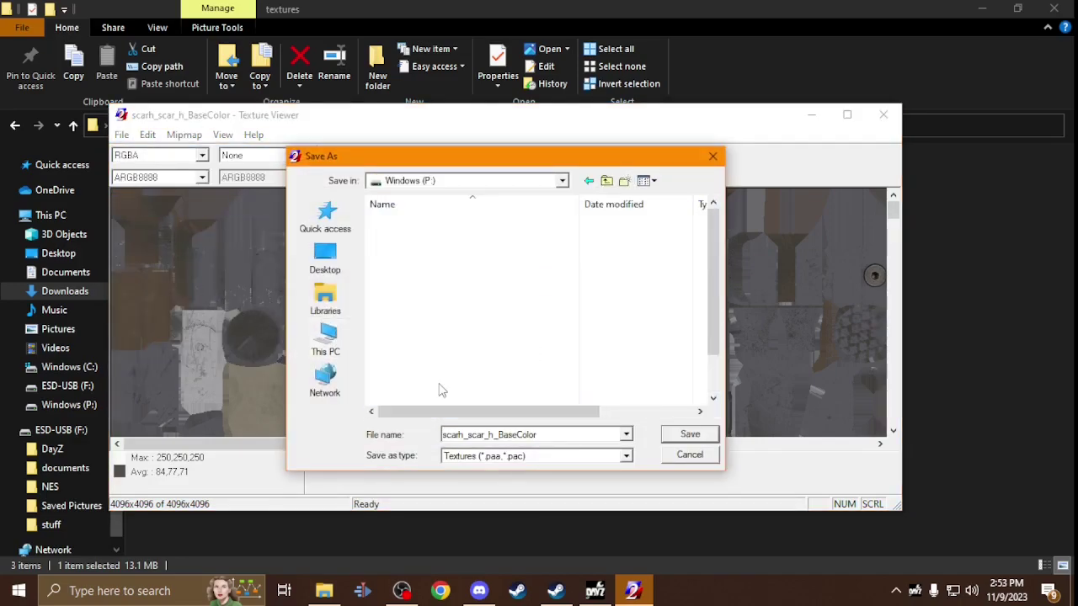
pyautogui.doubleClick(430, 353)
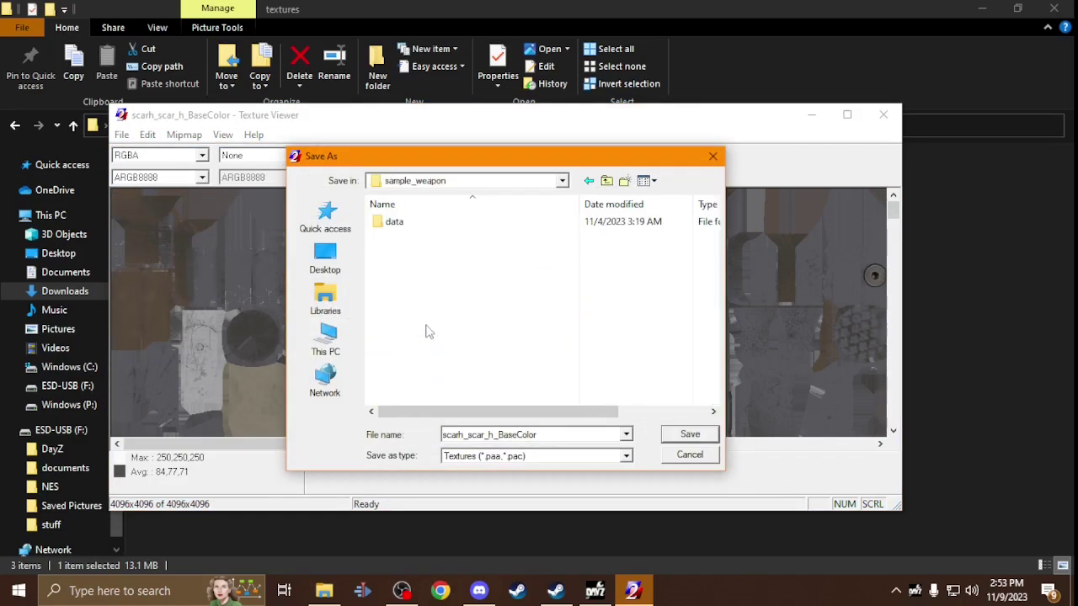
pyautogui.doubleClick(397, 227)
pyautogui.doubleClick(407, 238)
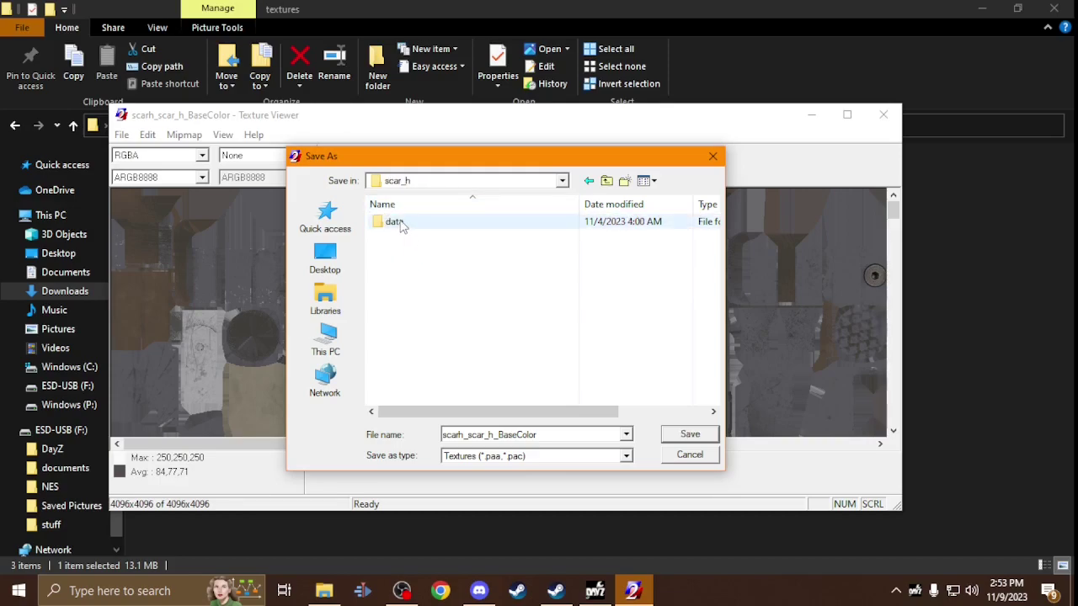
pyautogui.doubleClick(400, 223)
pyautogui.doubleClick(520, 434)
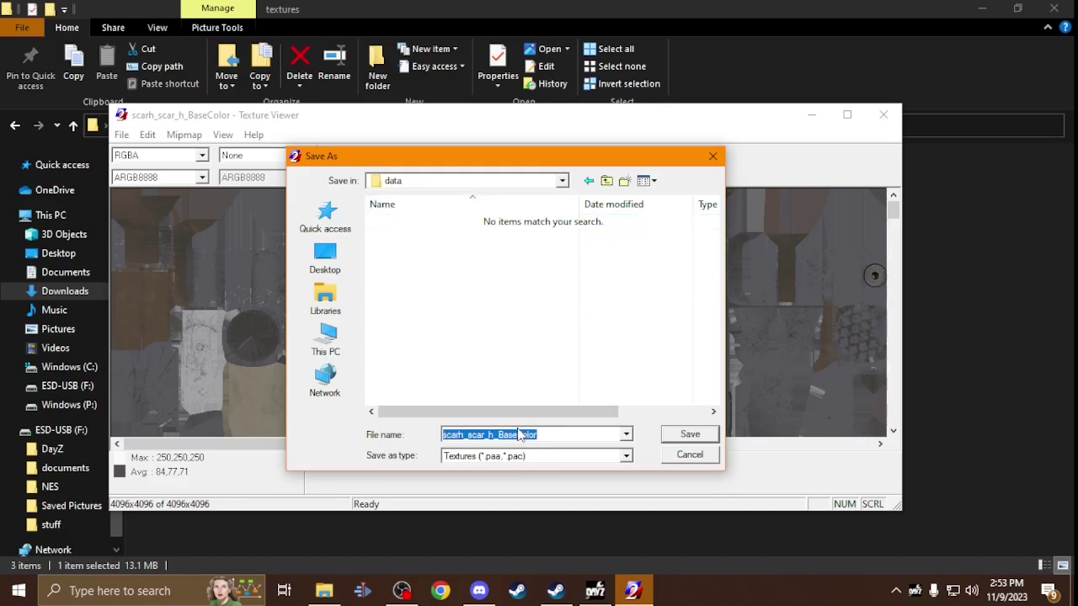
pyautogui.write('scar')
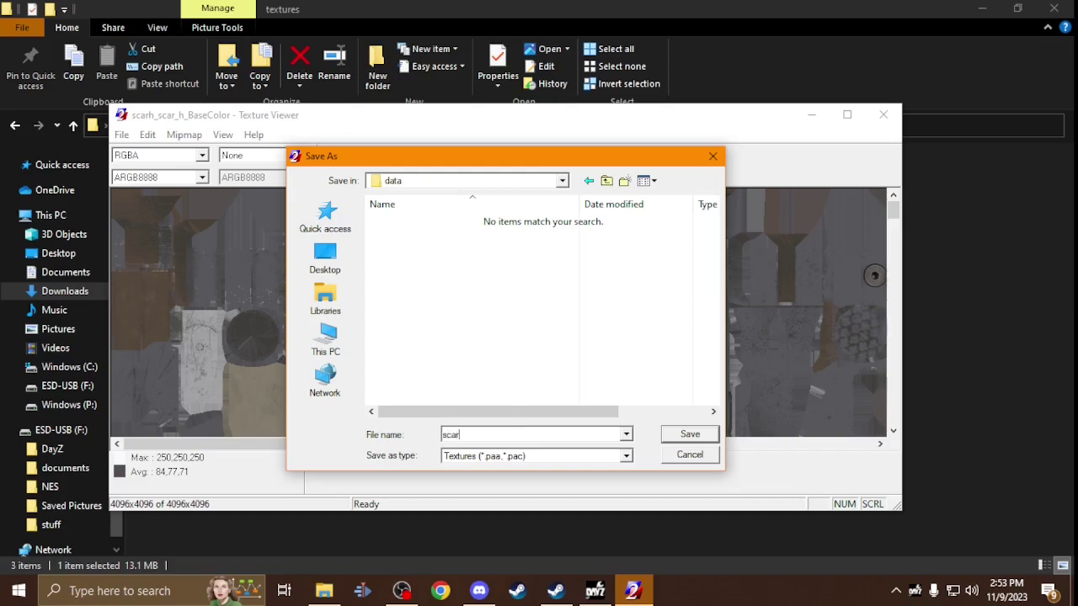
pyautogui.write('_h_co.paa')
pyautogui.press('Return')
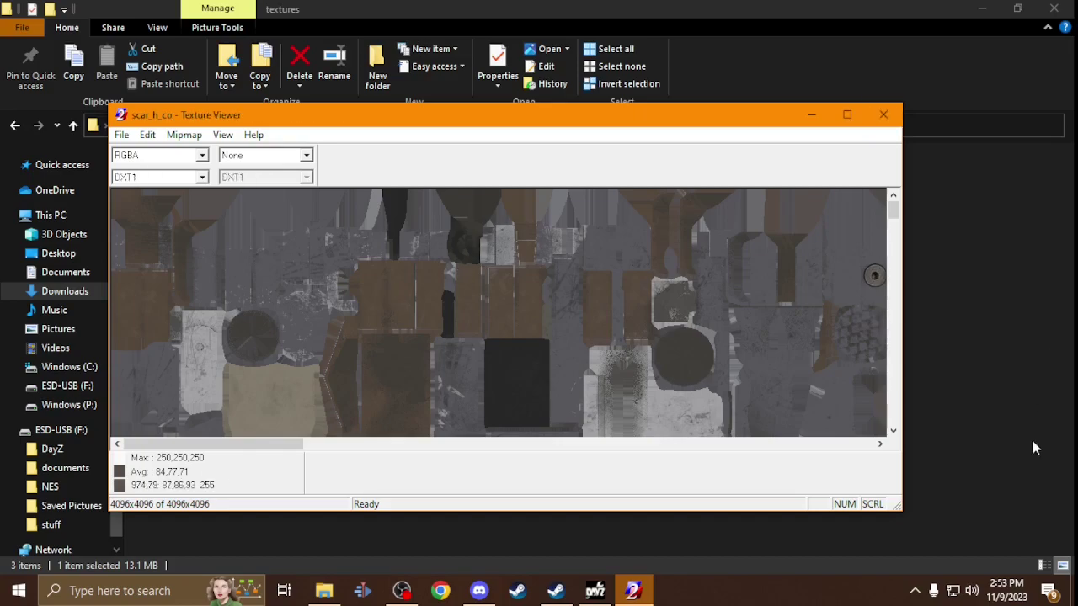
# Load scarh_scar_h_Metallic into Texture Viewer and choose P:\sample_weapon\data\scar_h\data as the folder for saving it.
pyautogui.click(323, 591)
pyautogui.moveTo(263, 196); pyautogui.dragTo(154, 176)
pyautogui.click(121, 135)
pyautogui.click(168, 205)
pyautogui.click(330, 345)
pyautogui.doubleClick(444, 396)
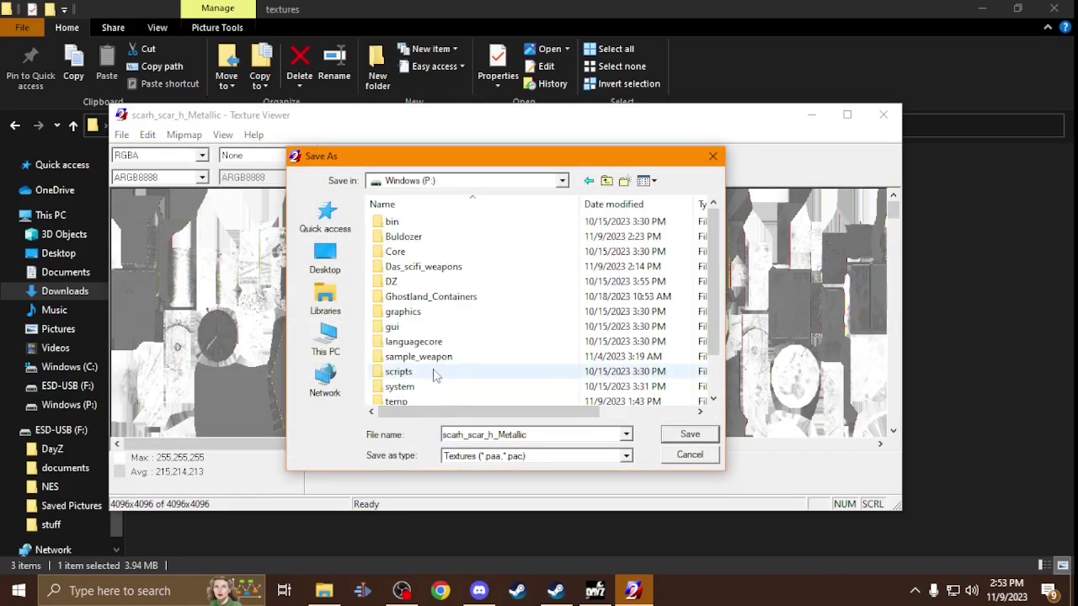
pyautogui.click(442, 357)
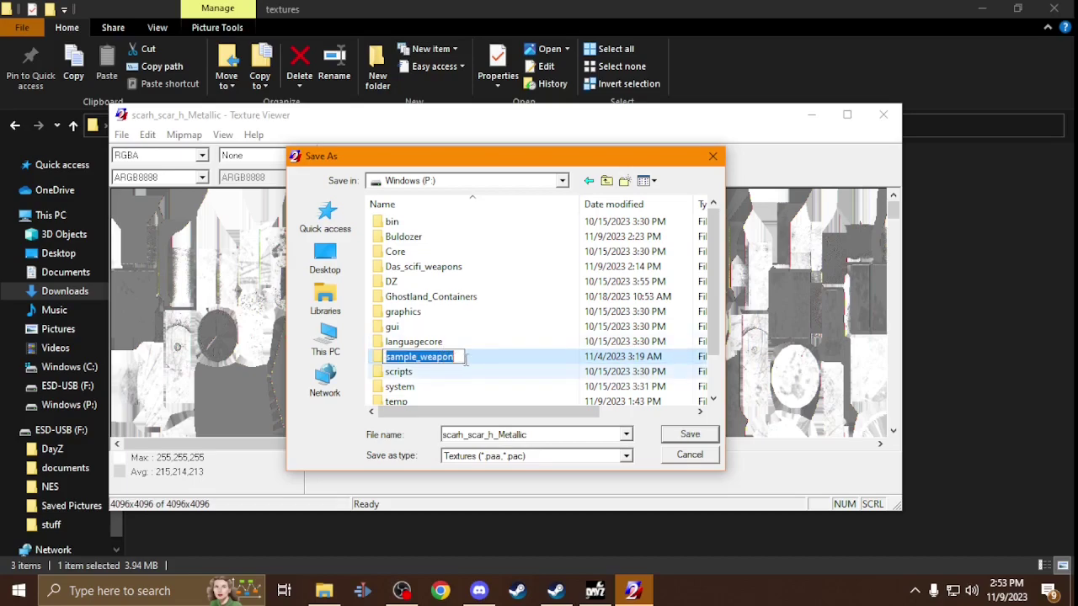
pyautogui.doubleClick(452, 361)
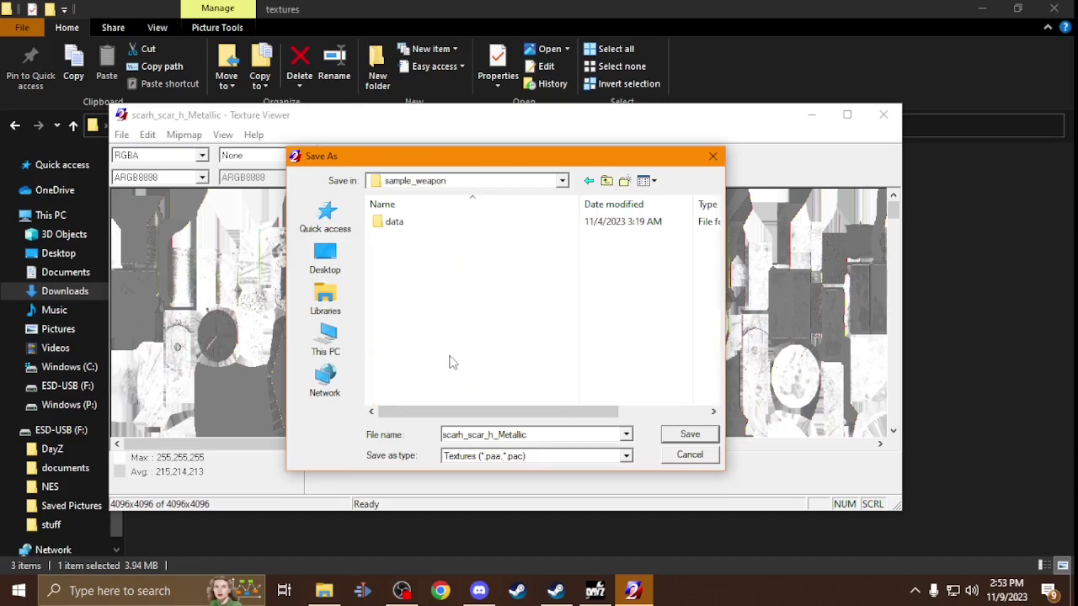
pyautogui.doubleClick(406, 225)
pyautogui.doubleClick(410, 237)
pyautogui.doubleClick(396, 224)
# Save the metallic texture as scar_h_smdi.paa, reusing the existing scar_h_co file name as the base.
pyautogui.click(408, 223)
pyautogui.doubleClick(497, 433)
pyautogui.click(492, 433)
pyautogui.press('BackSpace')
pyautogui.press('BackSpace')
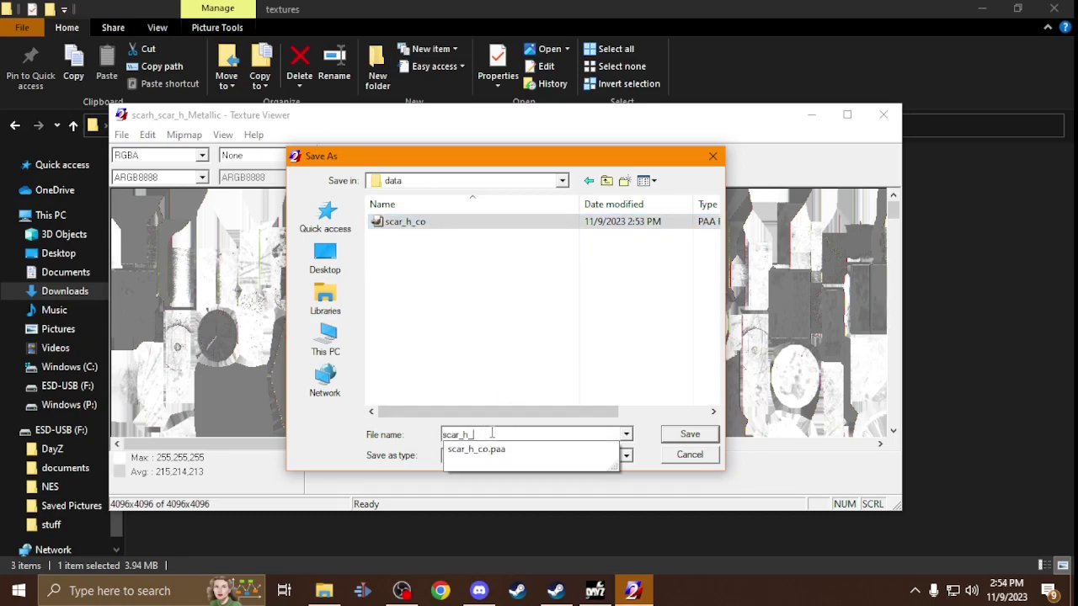
pyautogui.write('smdi')
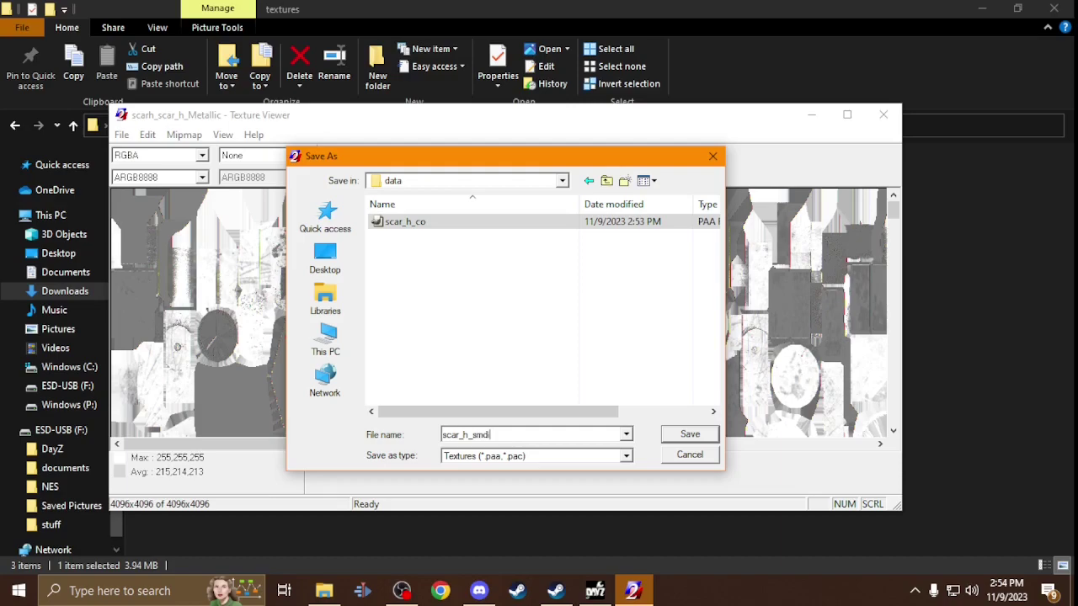
pyautogui.write('.paa')
pyautogui.press('Return')
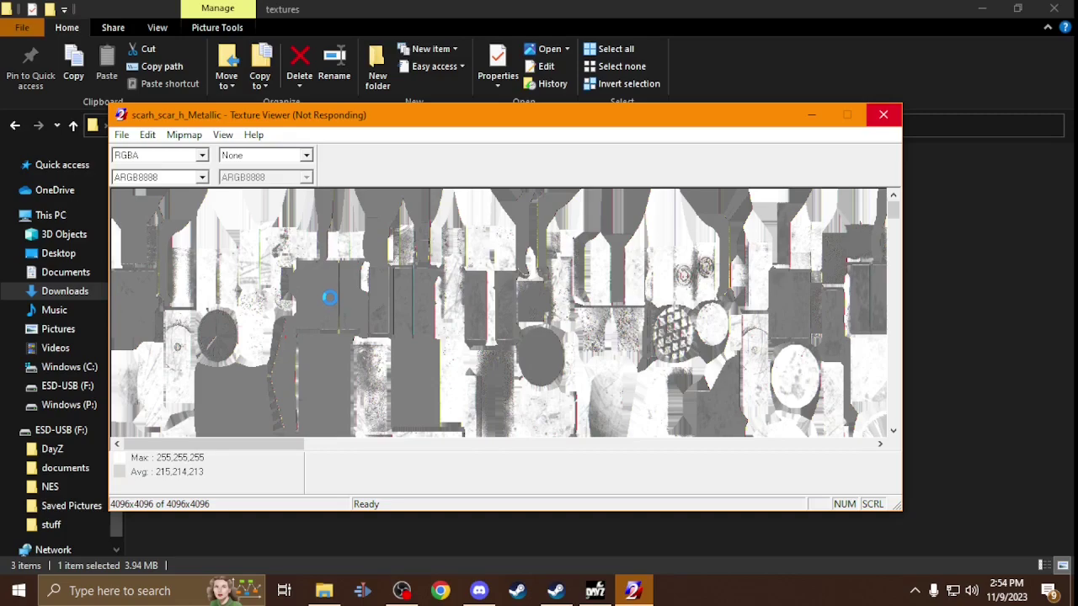
# Load scarh_scar_h_Normal into Texture Viewer and choose P:\sample_weapon\data\scar_h\data as the folder for saving it.
pyautogui.click(124, 7)
pyautogui.moveTo(312, 208); pyautogui.dragTo(521, 354)
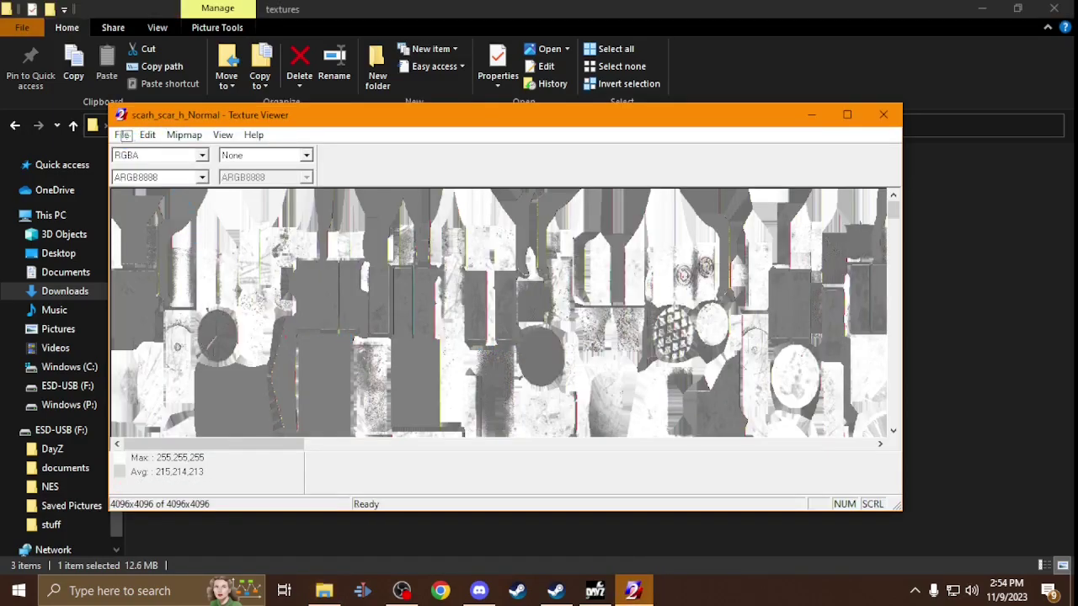
pyautogui.click(122, 135)
pyautogui.click(169, 205)
pyautogui.click(335, 350)
pyautogui.scroll(-5, 441, 362)
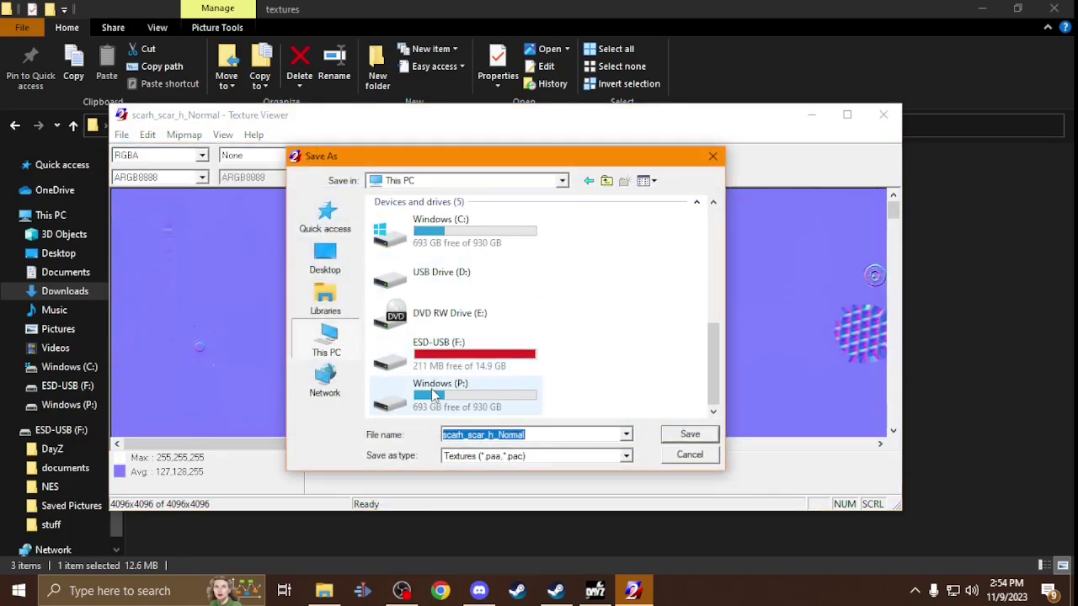
pyautogui.doubleClick(434, 396)
pyautogui.doubleClick(433, 358)
pyautogui.doubleClick(393, 221)
pyautogui.doubleClick(398, 239)
pyautogui.doubleClick(392, 222)
# Save the normal map as scar_h_nohq.pa, reusing the existing scar_h_smdi file name as the base.
pyautogui.click(409, 237)
pyautogui.click(493, 436)
pyautogui.click(493, 435)
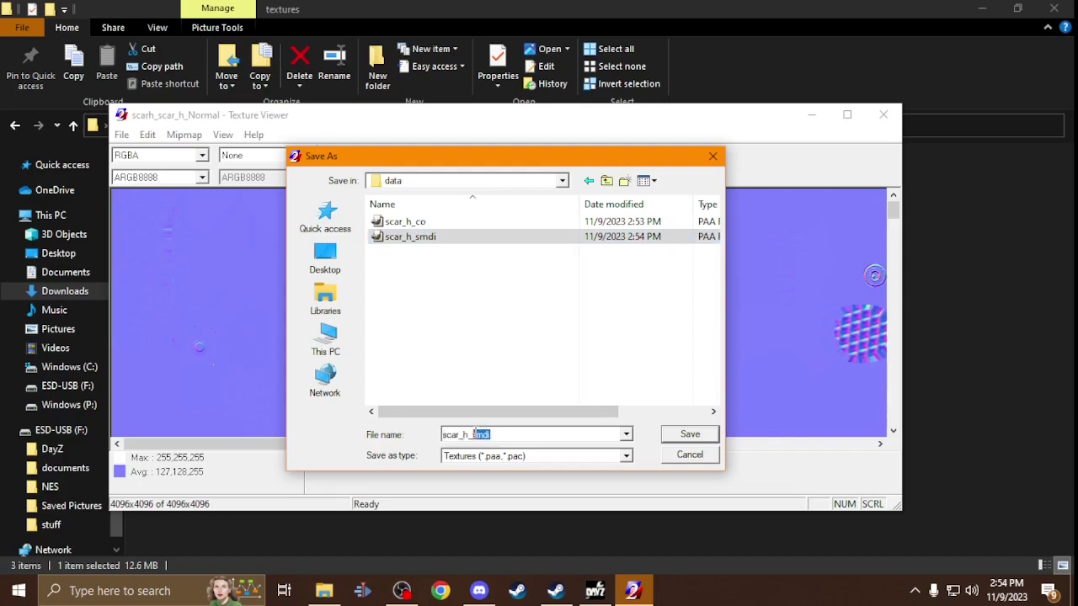
pyautogui.write('nohq.pa')
pyautogui.press('Return')
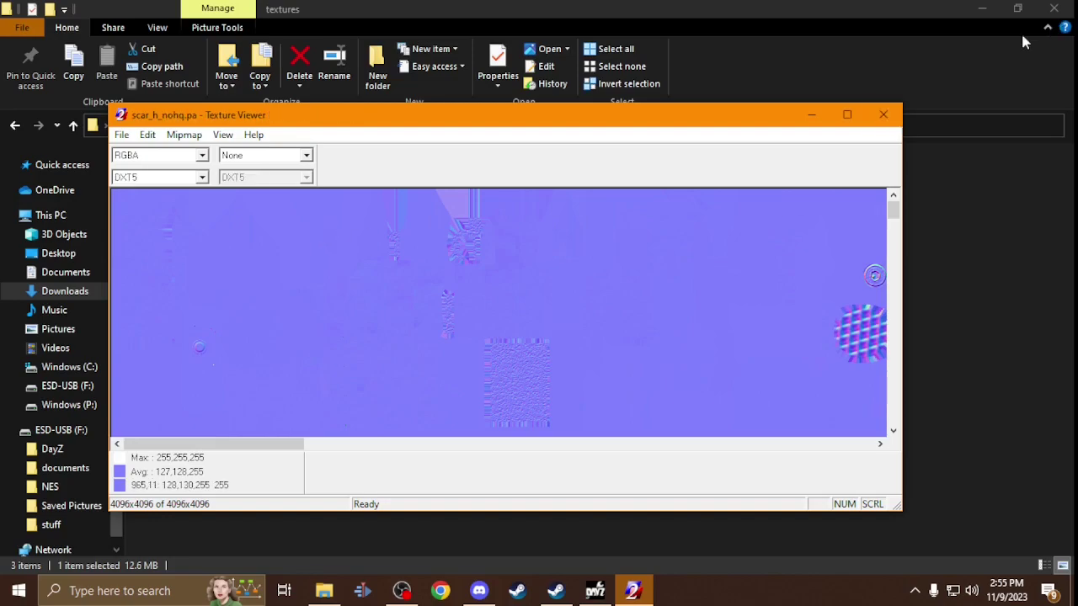
# Close Texture Viewer and open the P:\sample_weapon\data\scar_h\data folder in File Explorer.
pyautogui.click(884, 114)
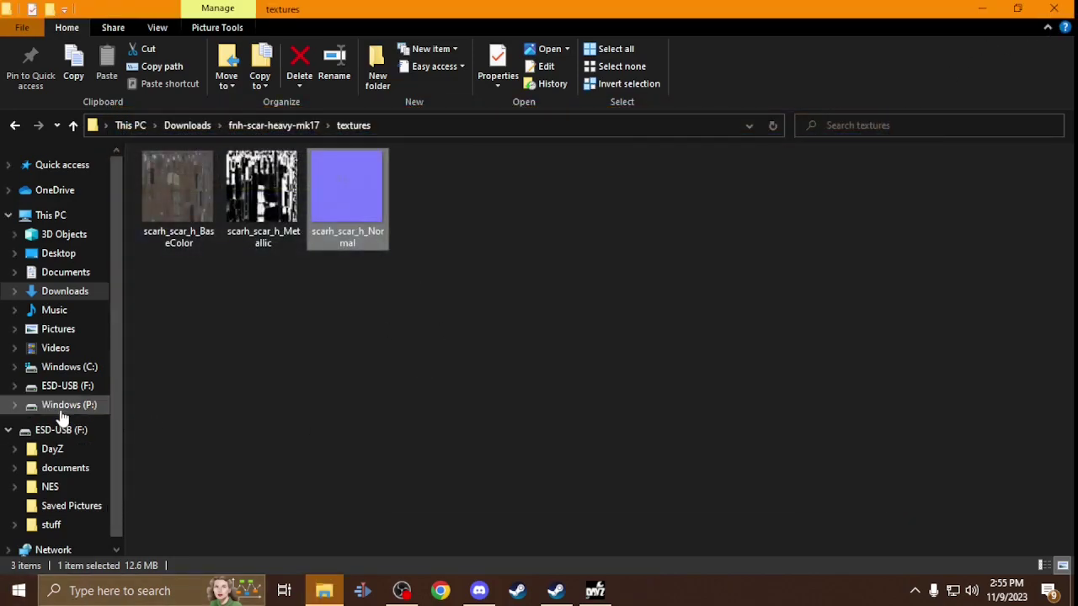
pyautogui.click(69, 405)
pyautogui.doubleClick(190, 325)
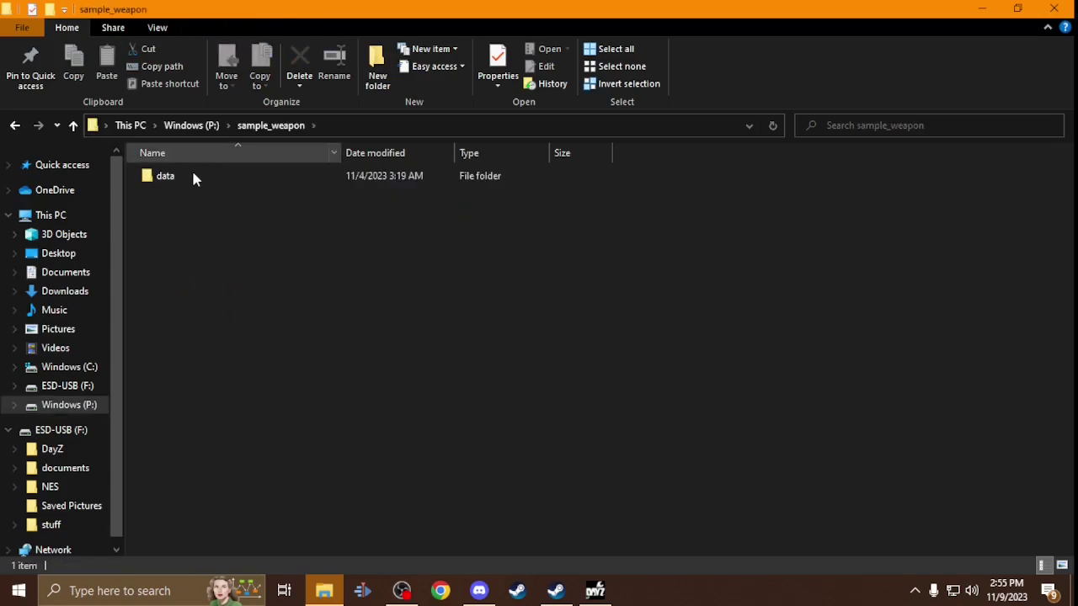
pyautogui.doubleClick(190, 175)
pyautogui.doubleClick(194, 193)
pyautogui.doubleClick(191, 177)
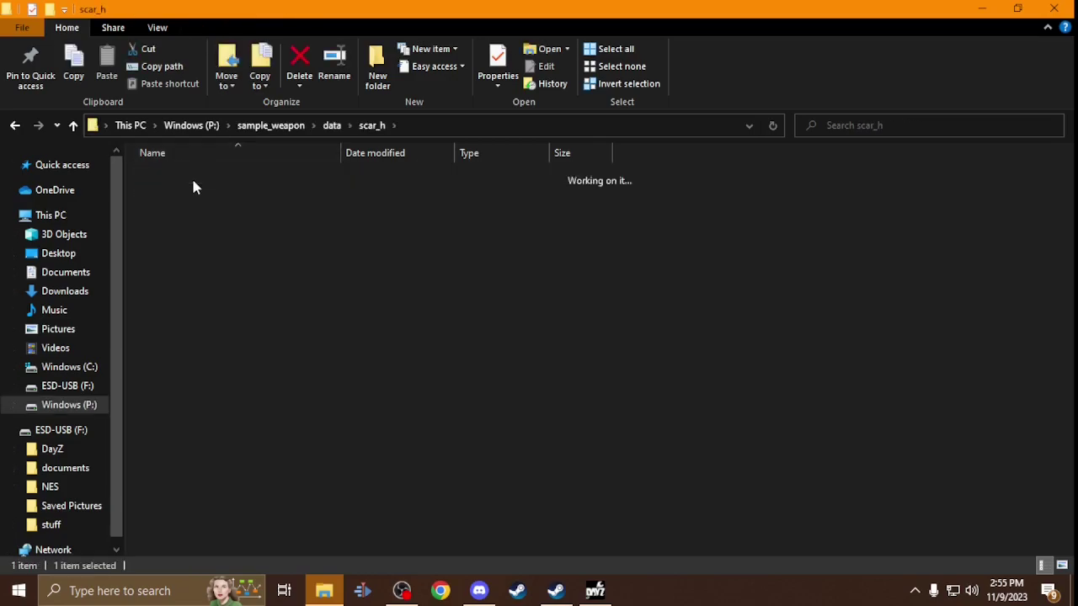
# Rename the scar_h_nohq.pa texture file as scar_h_nohq.
pyautogui.rightClick(205, 194)
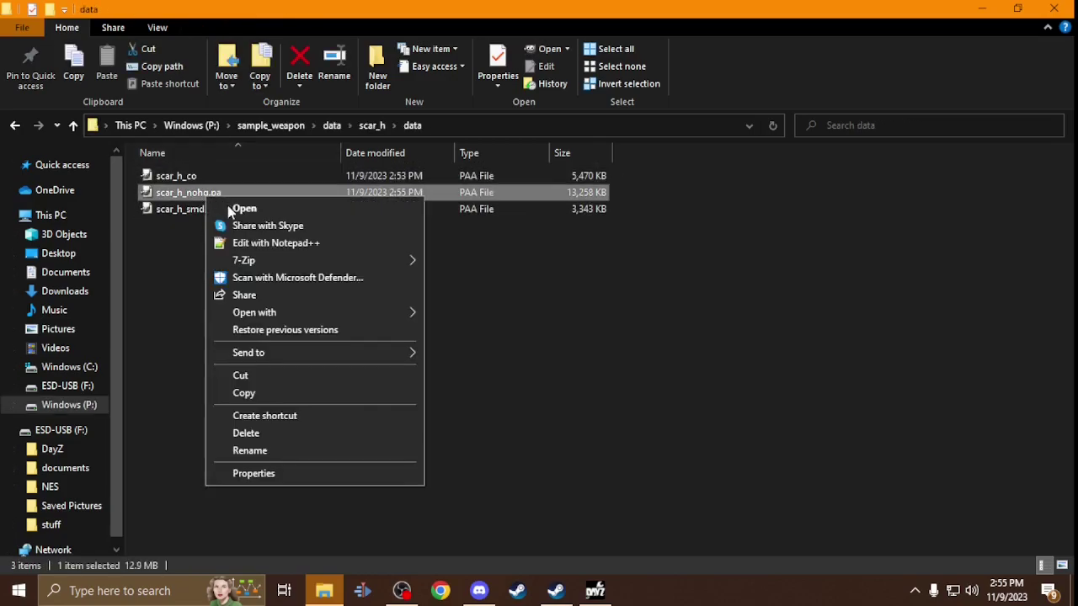
pyautogui.click(269, 450)
pyautogui.click(234, 192)
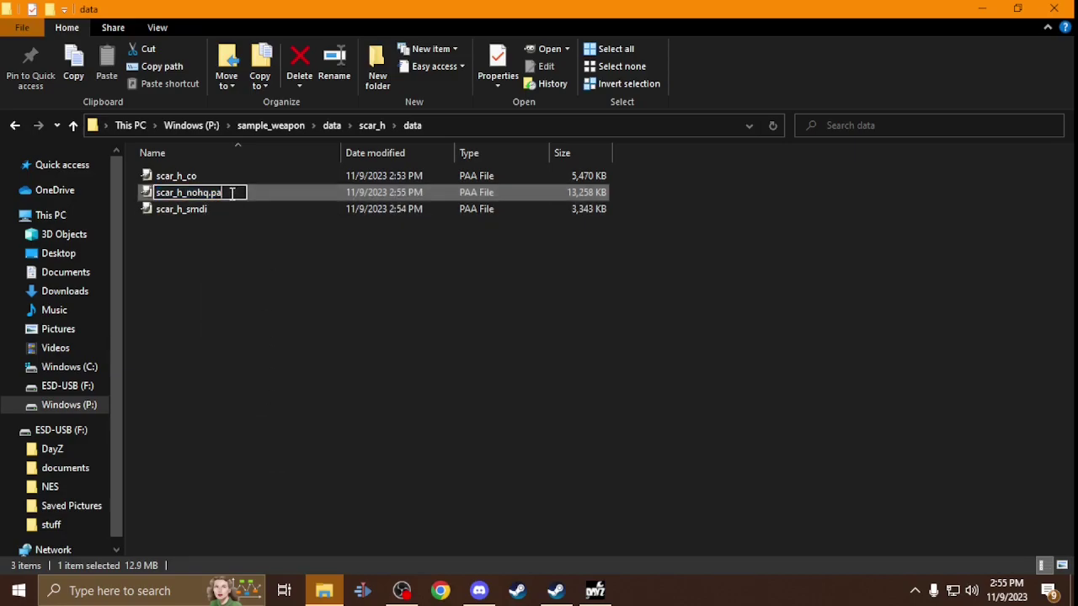
pyautogui.press('BackSpace')
pyautogui.press('BackSpace')
pyautogui.press('BackSpace')
pyautogui.press('Return')
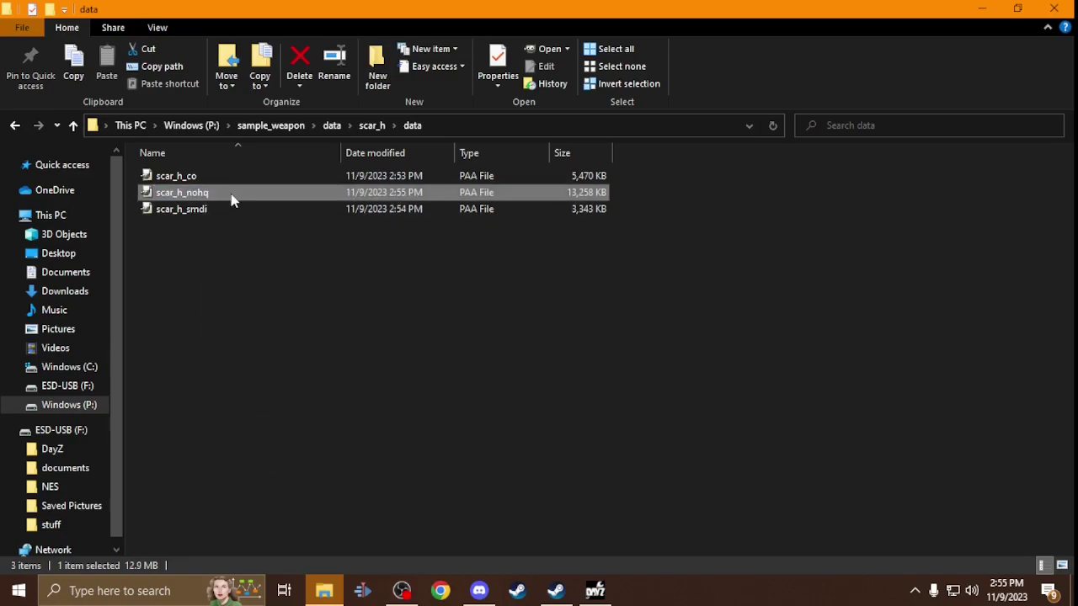
pyautogui.click(331, 277)
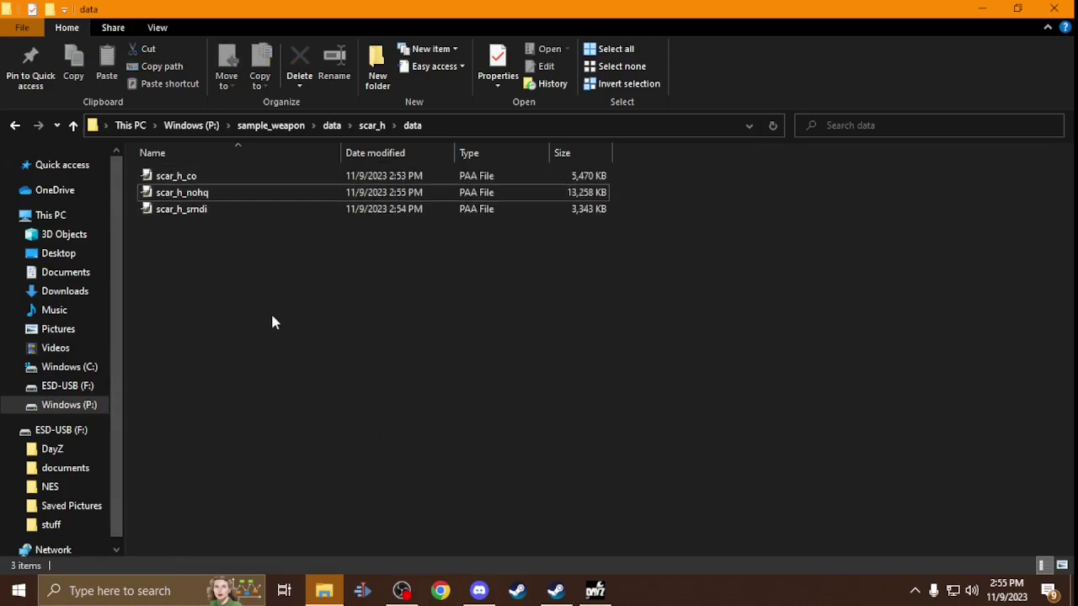
# Open the vanilla M4 material folder P:\DZ\weapons\firearms\m4\data.
pyautogui.click(88, 408)
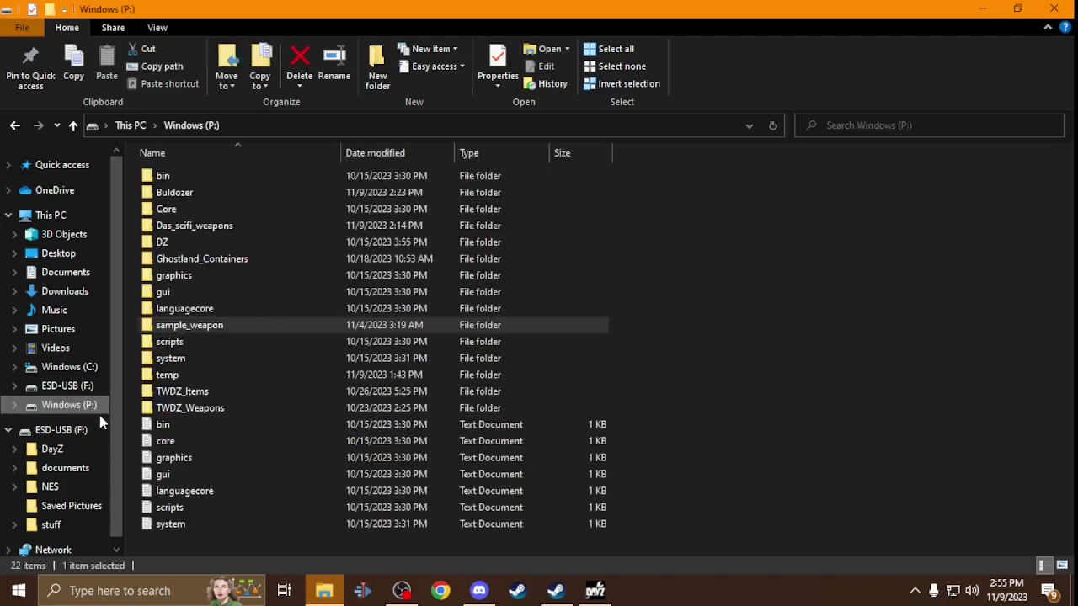
pyautogui.doubleClick(184, 245)
pyautogui.scroll(-3, 218, 299)
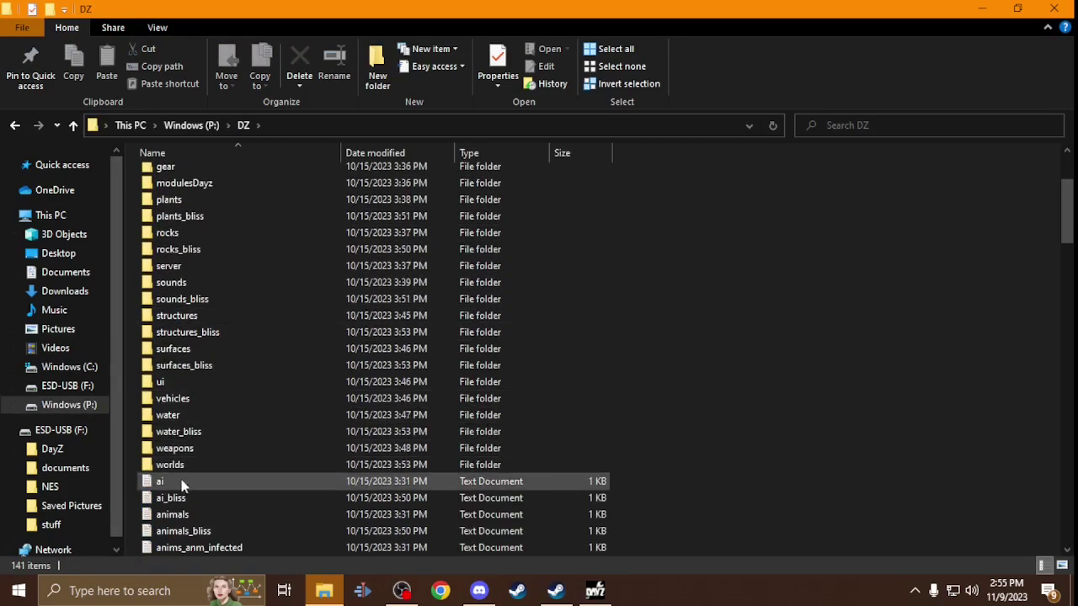
pyautogui.doubleClick(189, 450)
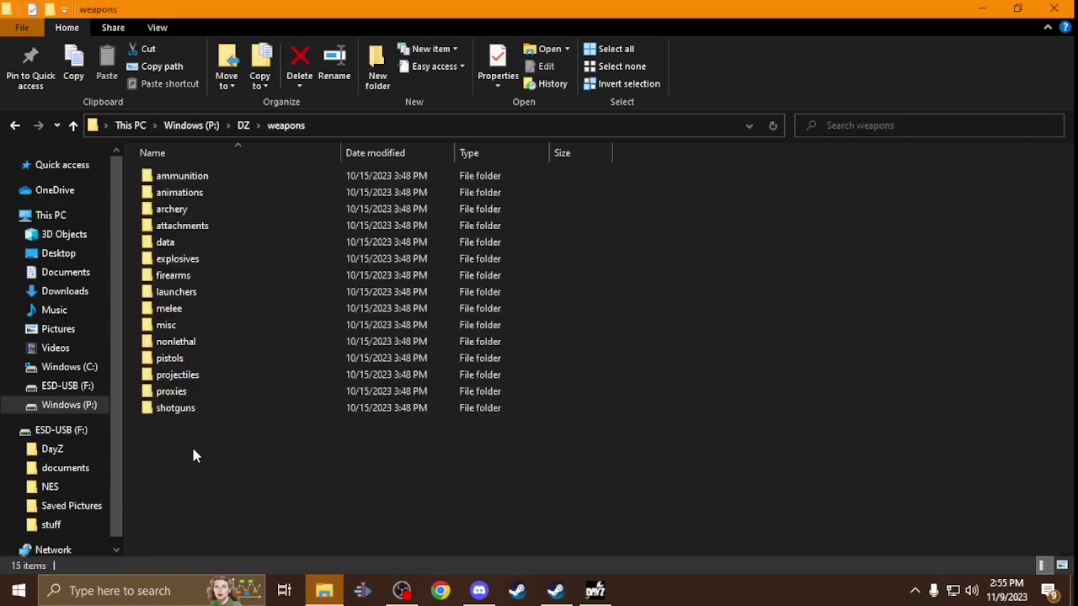
pyautogui.doubleClick(187, 279)
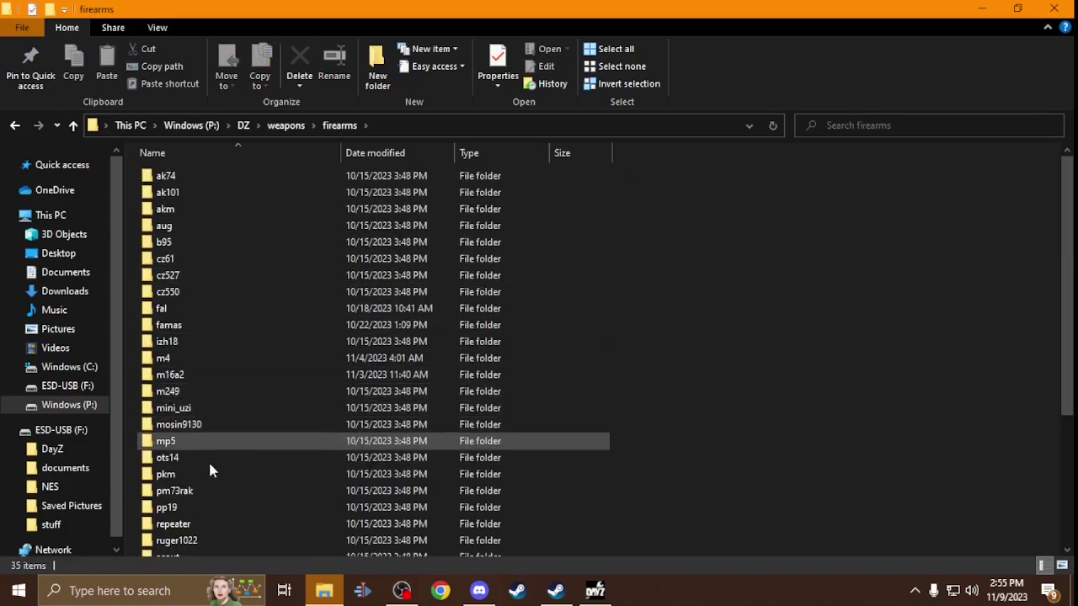
pyautogui.scroll(-3, 208, 478)
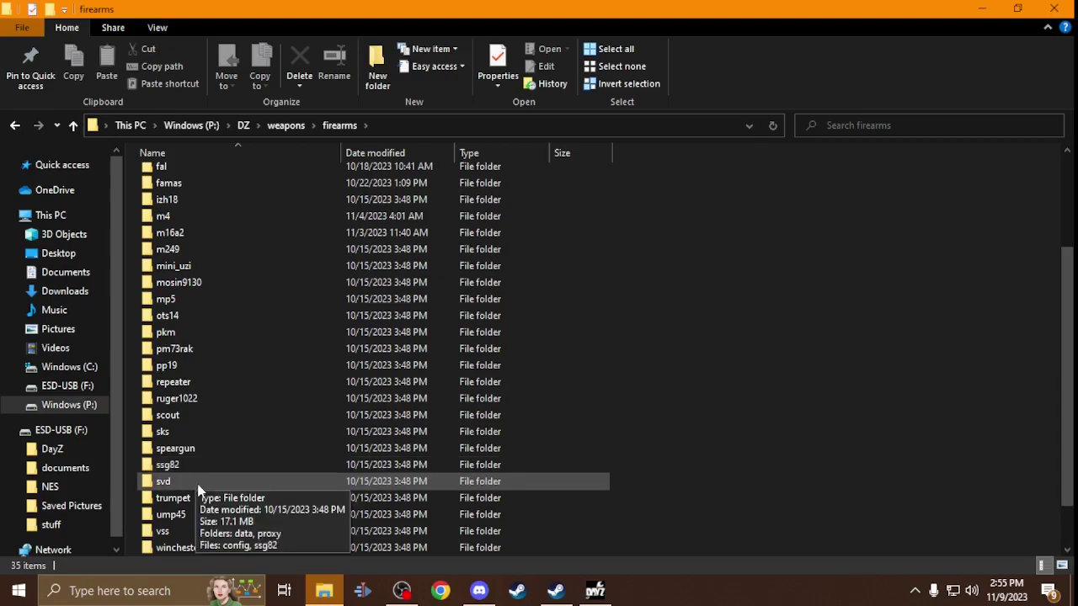
pyautogui.doubleClick(175, 216)
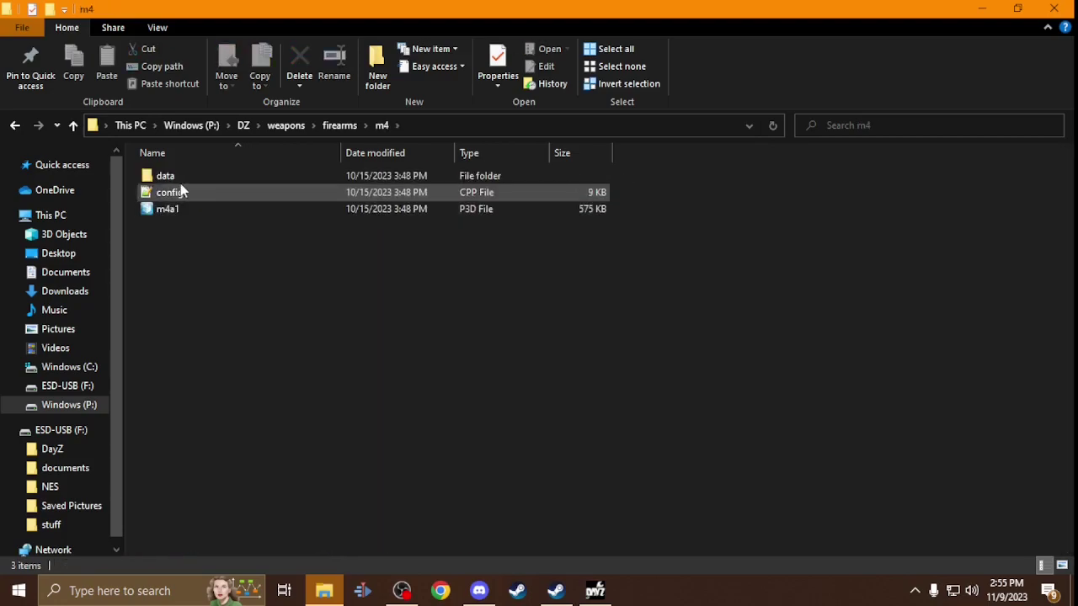
pyautogui.doubleClick(181, 177)
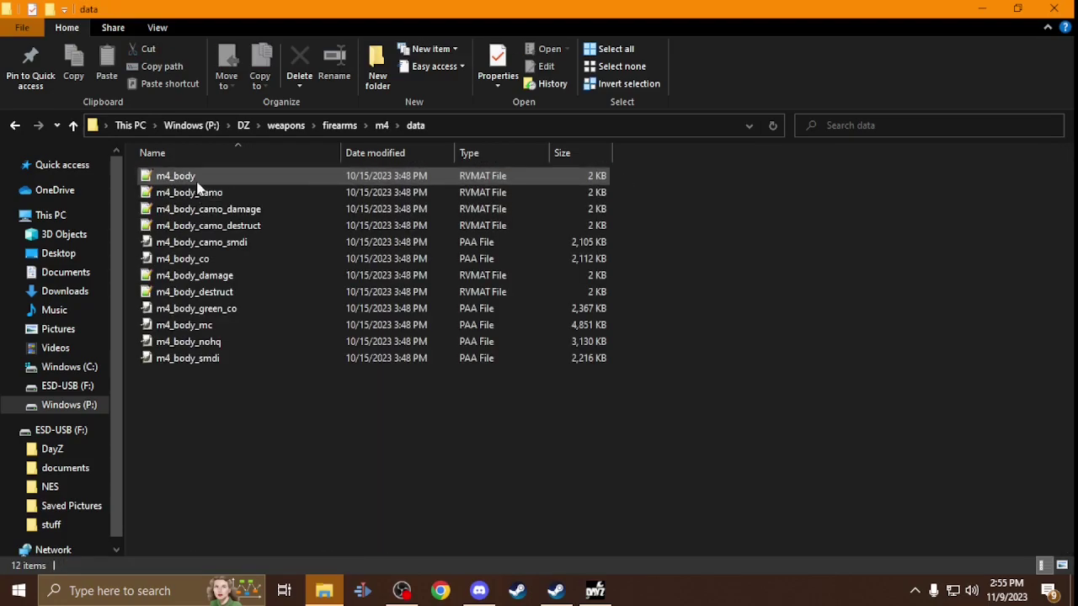
# Copy the m4_body, m4_body_damage and m4_body_destruct RVMAT files into P:\sample_weapon\data\scar_h\data.
pyautogui.click(197, 182)
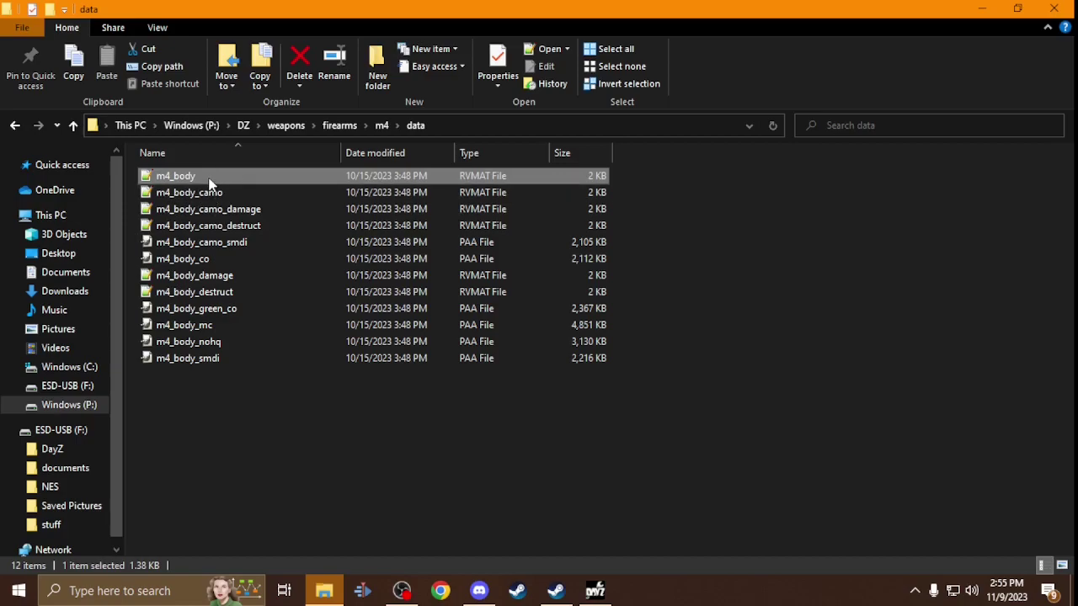
pyautogui.keyDown('ctrl'); pyautogui.click(212, 291); pyautogui.keyUp('ctrl')
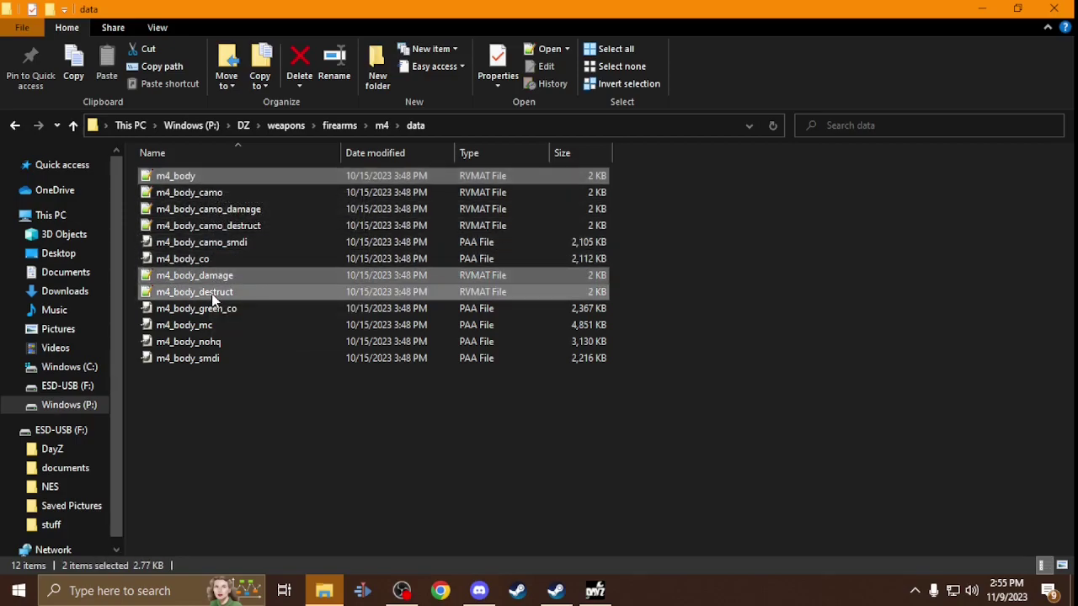
pyautogui.click(88, 405)
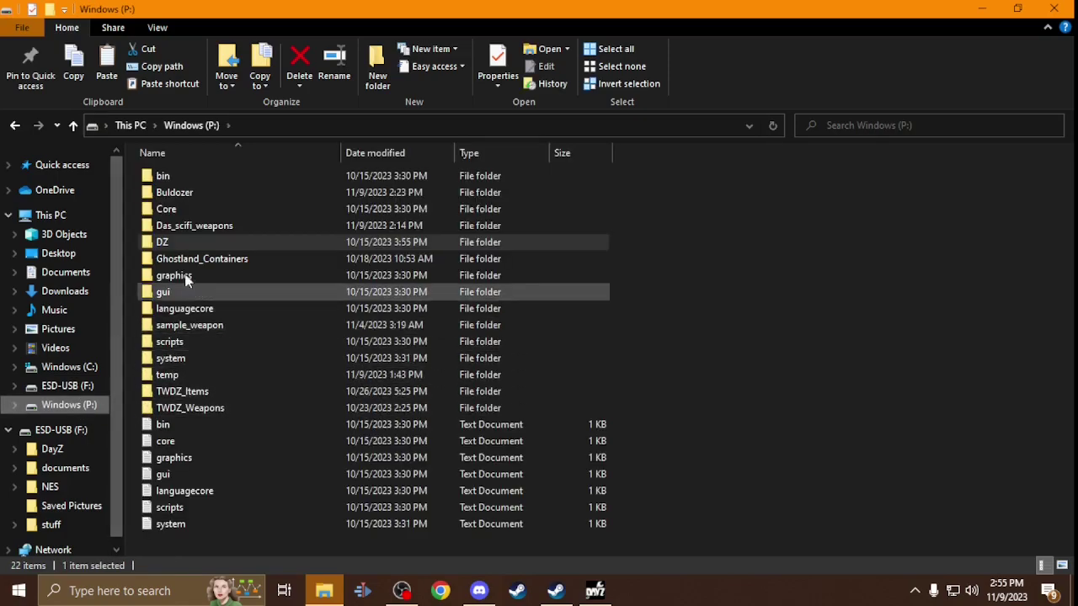
pyautogui.click(187, 331)
pyautogui.doubleClick(187, 330)
pyautogui.doubleClick(205, 177)
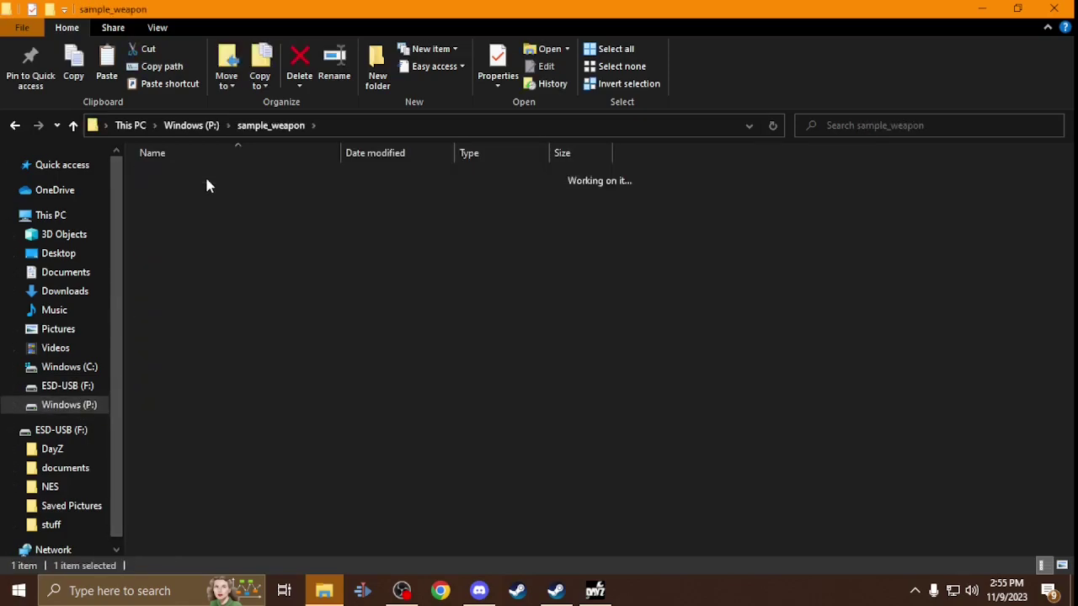
pyautogui.doubleClick(205, 193)
pyautogui.doubleClick(213, 176)
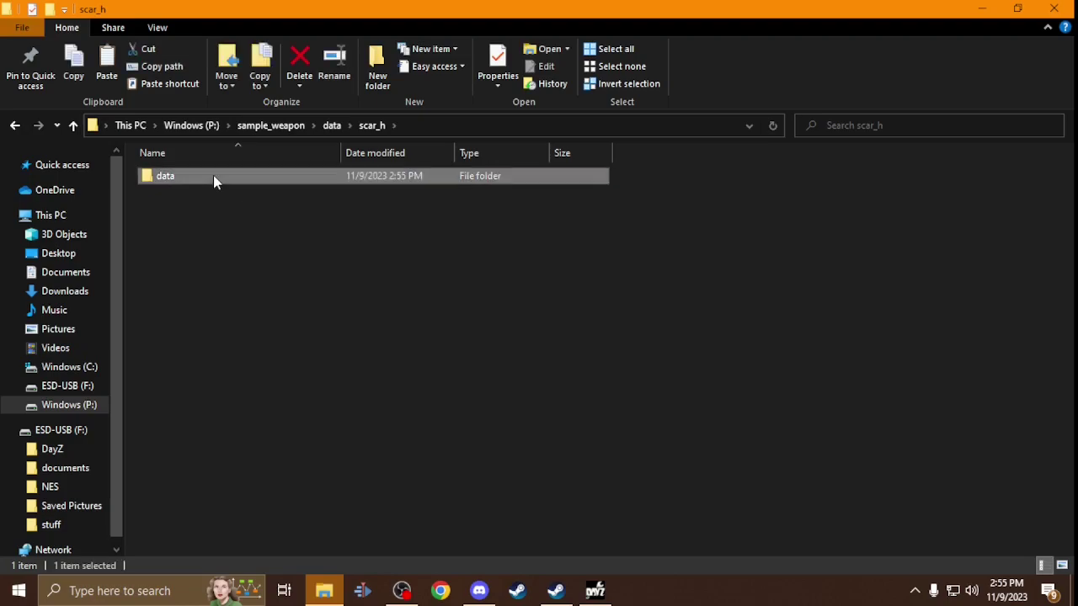
pyautogui.hotkey('ctrl', 'v')
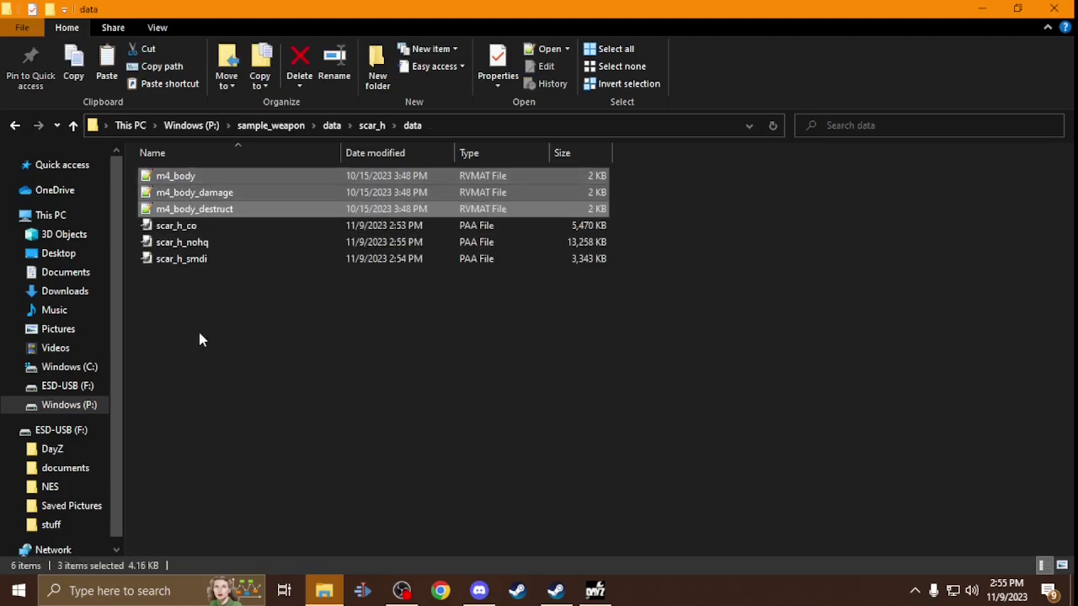
# Rename the m4_body RVMAT file as sca and the m4_body_damage RVMAT file as scar_h.
pyautogui.click(197, 333)
pyautogui.rightClick(199, 183)
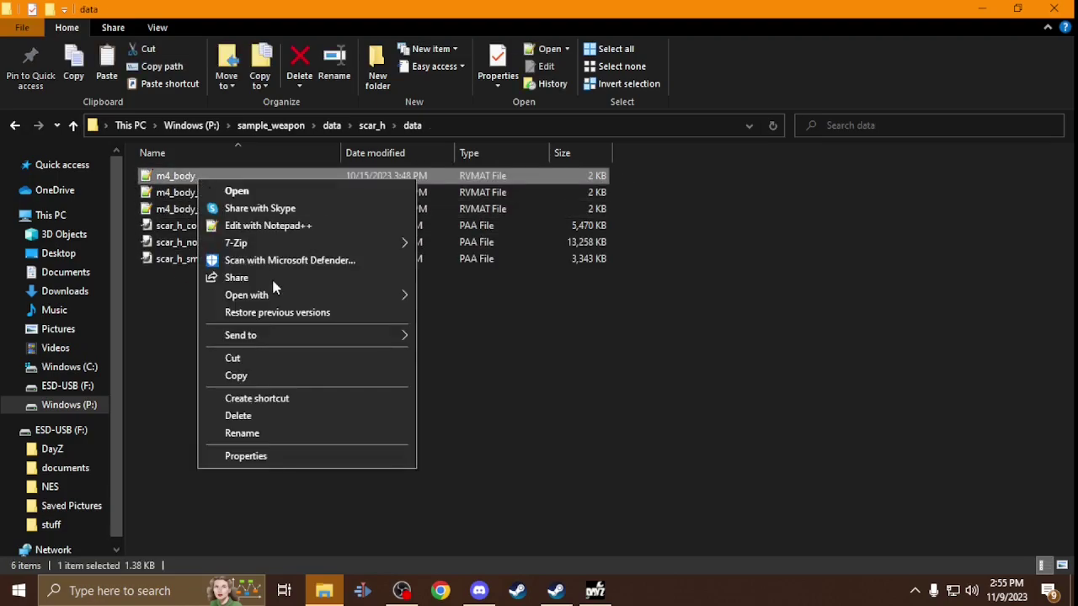
pyautogui.click(275, 434)
pyautogui.write('sc')
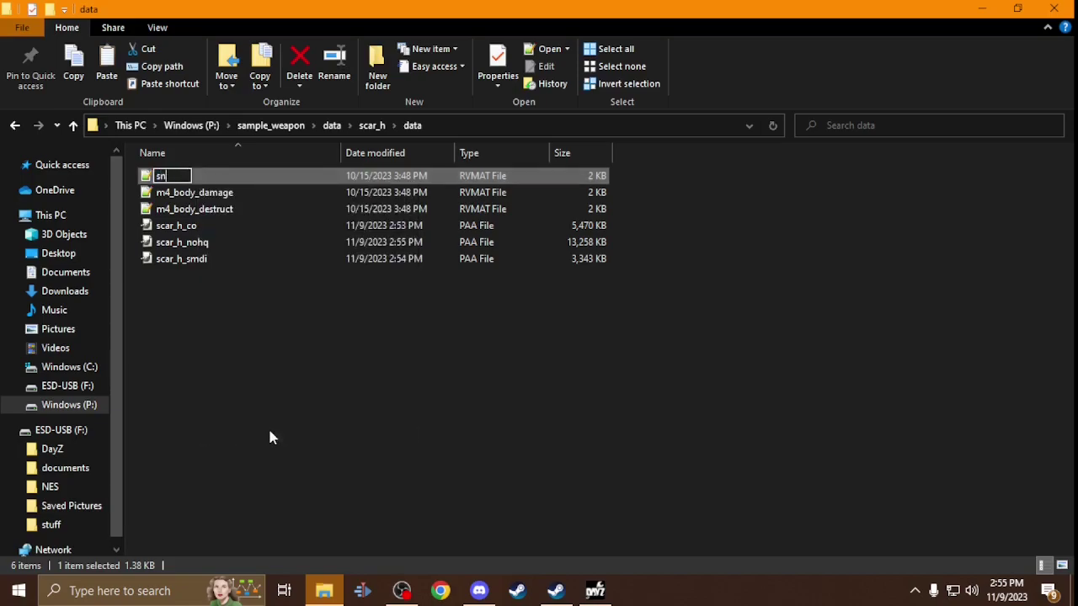
pyautogui.write('ar')
pyautogui.press('BackSpace')
pyautogui.press('Tab')
pyautogui.write('scar_h')
pyautogui.moveTo(195, 176); pyautogui.dragTo(155, 176)
pyautogui.press('Return')
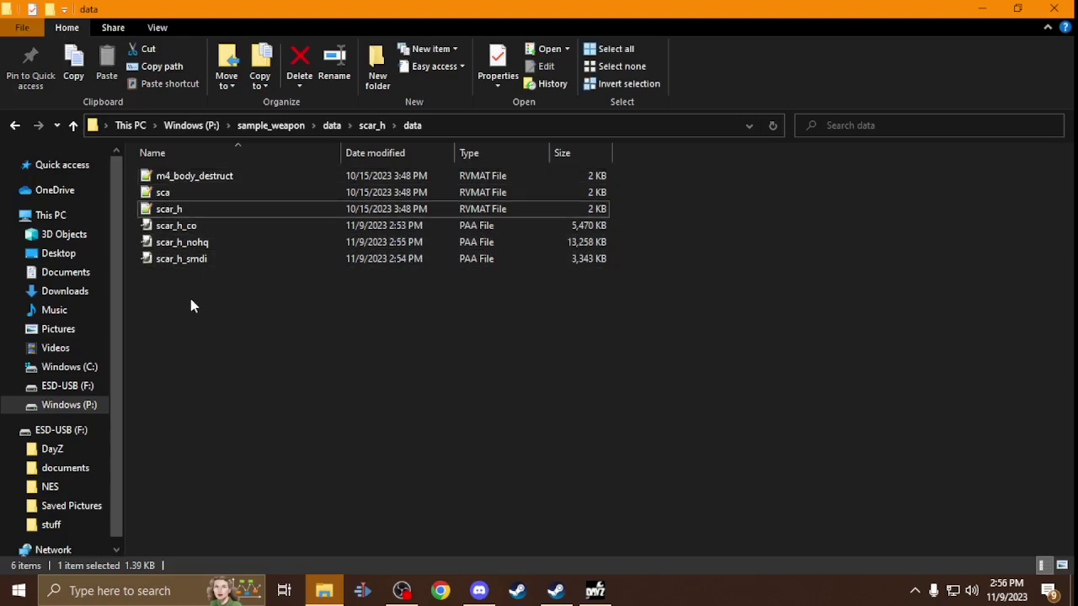
# Rename the m4_body_destruct RVMAT file as scar_h_destruct.
pyautogui.rightClick(162, 180)
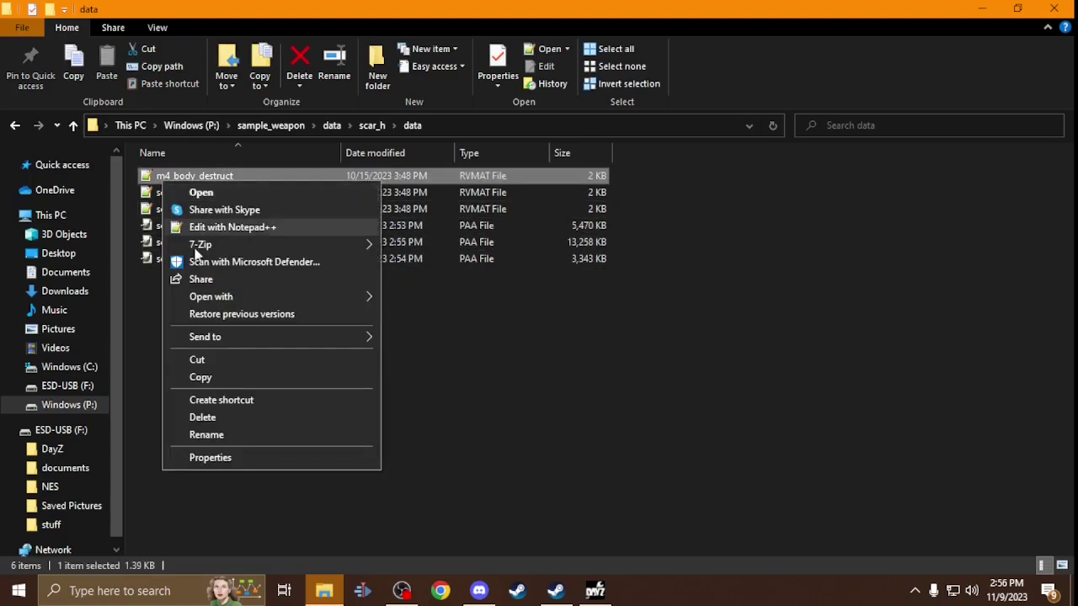
pyautogui.click(234, 433)
pyautogui.moveTo(196, 176); pyautogui.dragTo(155, 176)
pyautogui.write('scar_h_destruct')
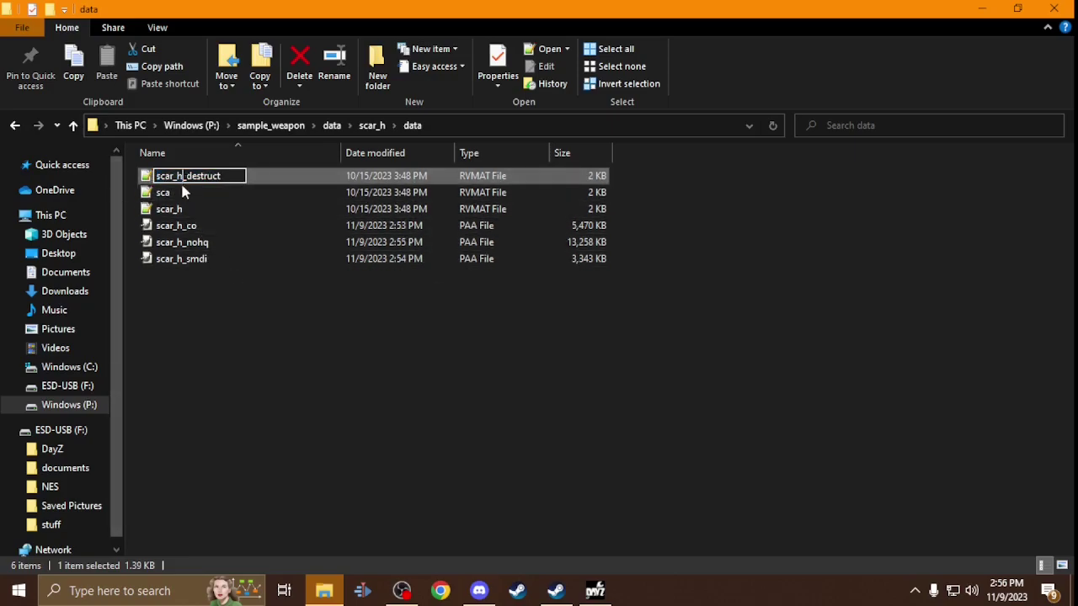
pyautogui.click(224, 358)
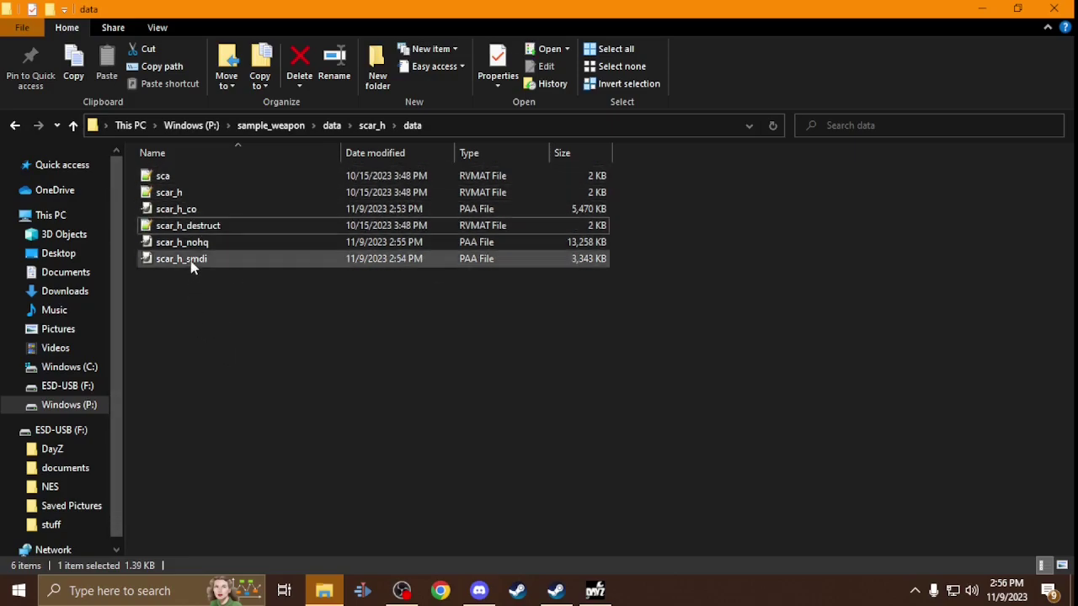
# Check the contents of the scar_h RVMAT file and rename it as scar_h_damage.
pyautogui.click(197, 178)
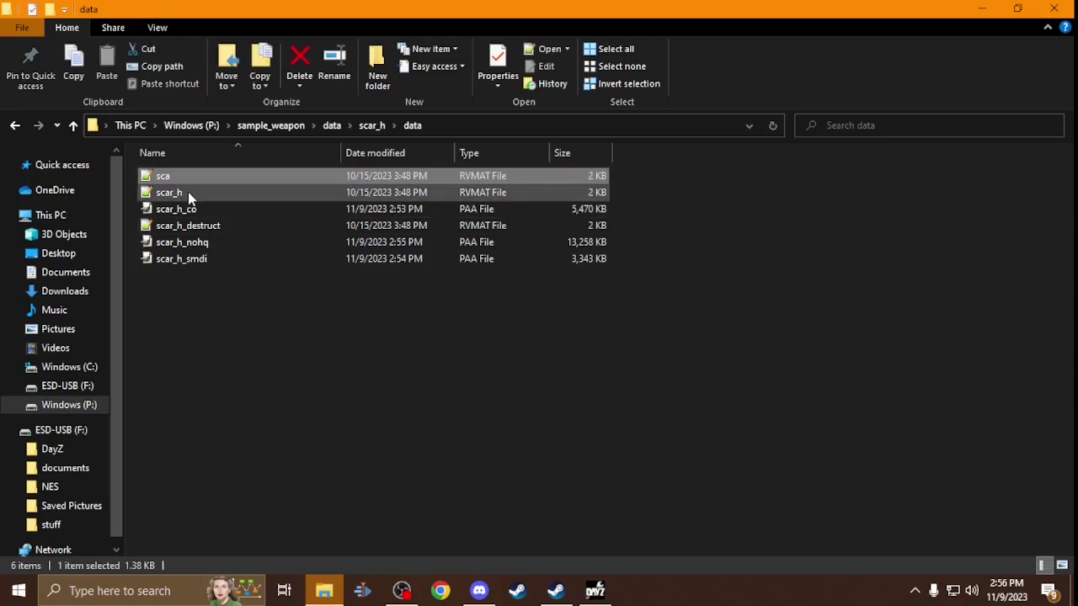
pyautogui.doubleClick(188, 193)
pyautogui.scroll(-2, 270, 378)
pyautogui.scroll(2, 271, 367)
pyautogui.click(1053, 9)
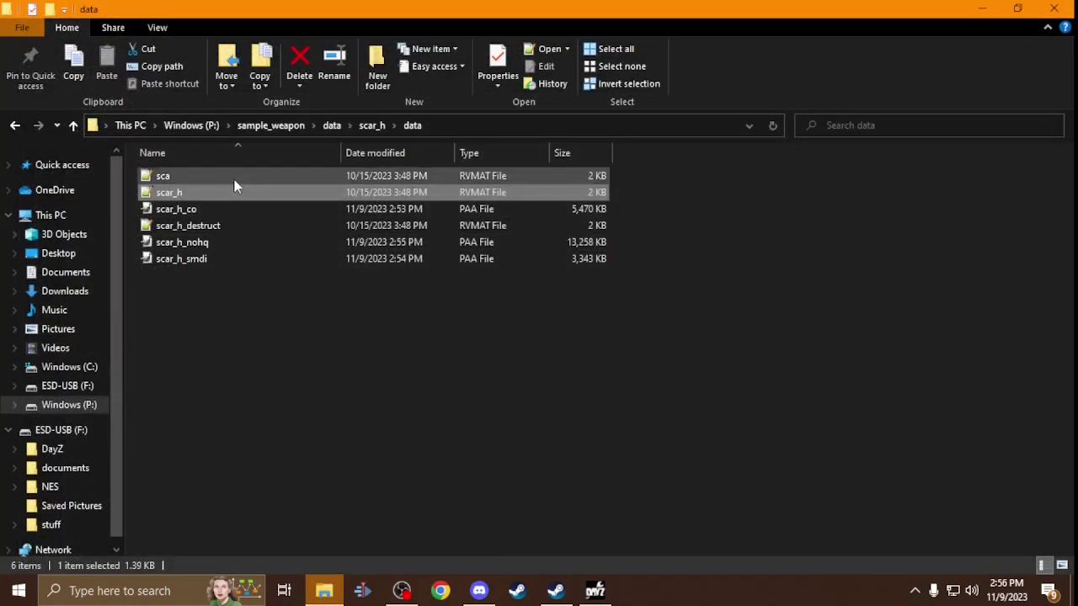
pyautogui.rightClick(194, 194)
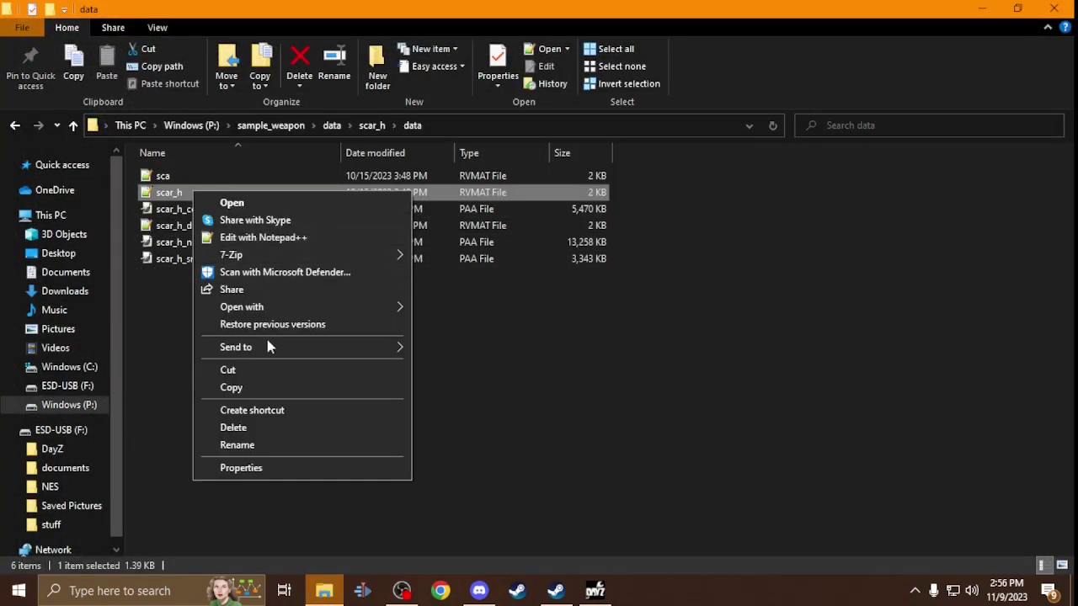
pyautogui.click(268, 445)
pyautogui.press('End')
pyautogui.write('_')
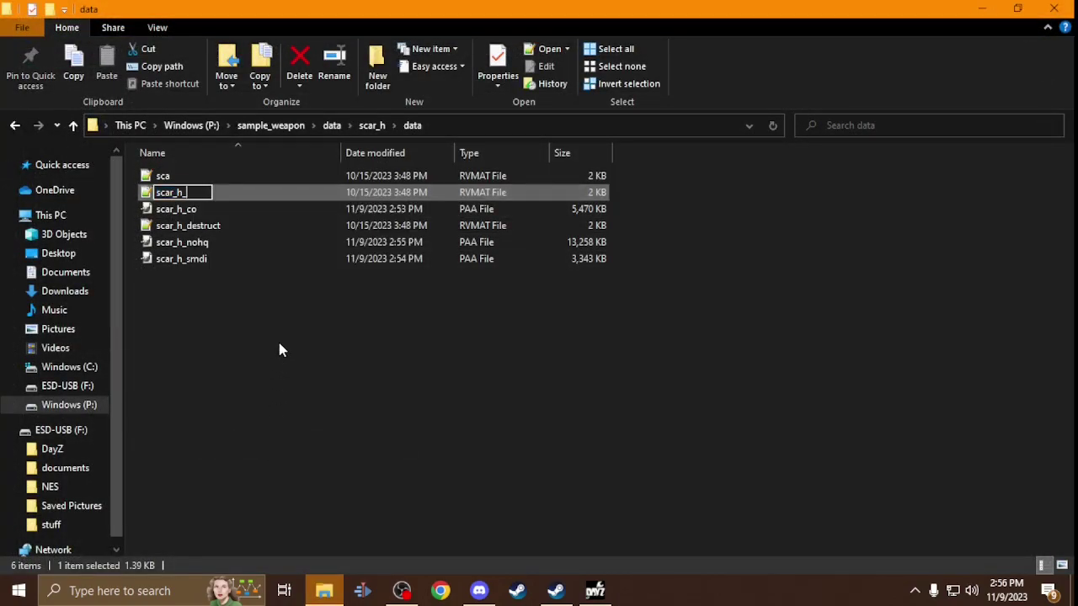
pyautogui.write('damage')
pyautogui.press('Return')
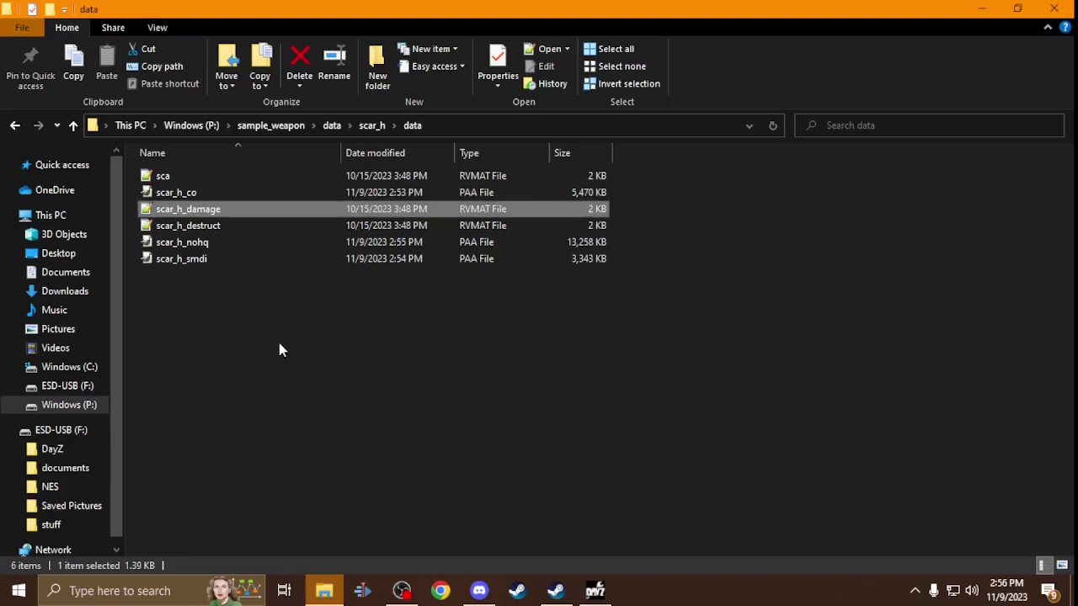
# Rename the sca RVMAT file as scar_co and open it in Notepad++.
pyautogui.click(197, 178)
pyautogui.rightClick(197, 177)
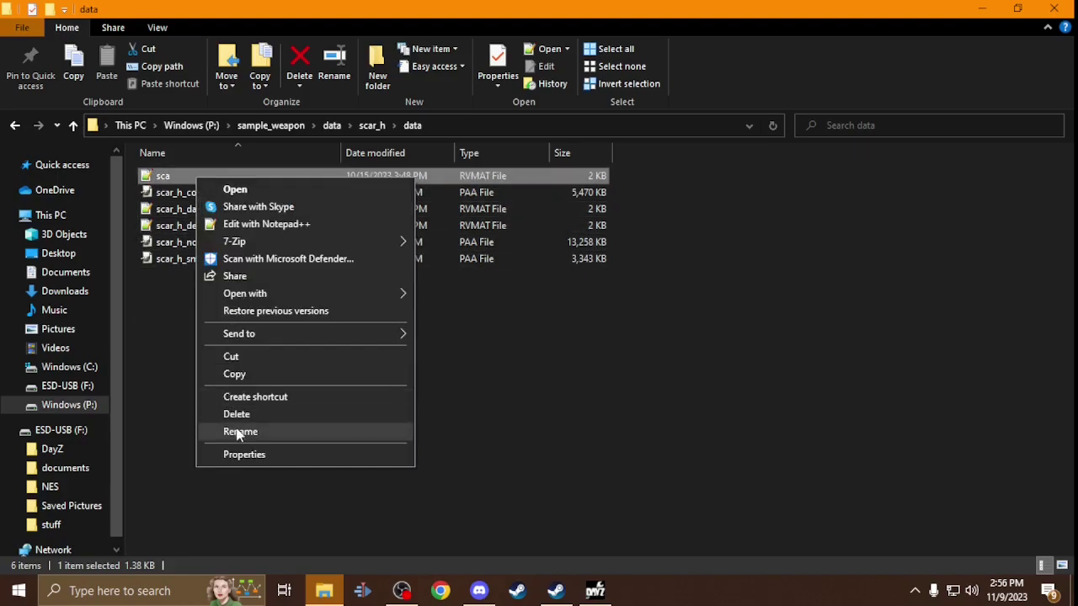
pyautogui.click(253, 431)
pyautogui.click(181, 177)
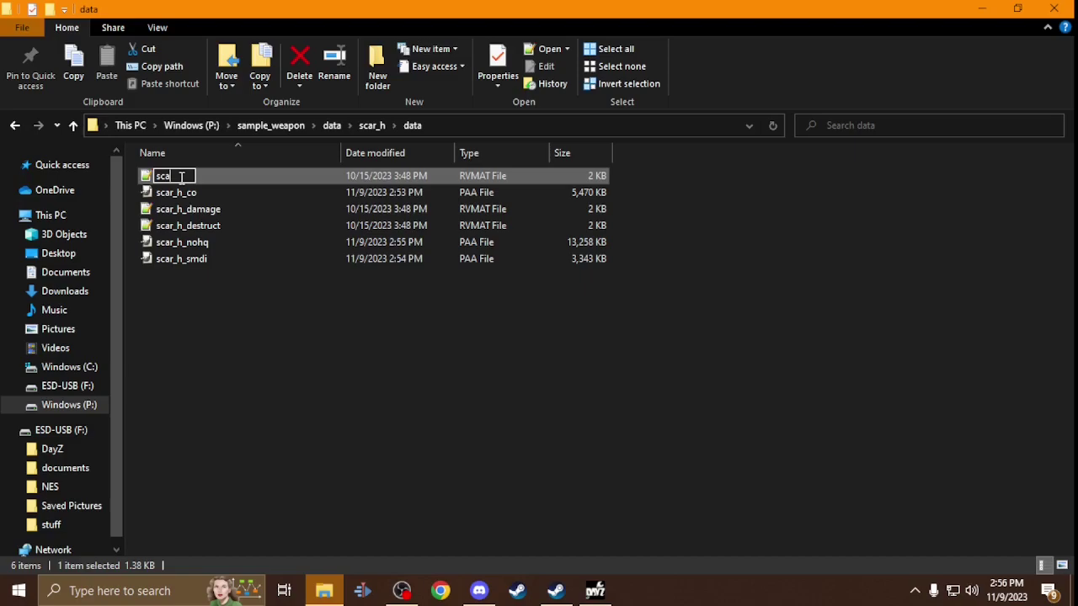
pyautogui.write('r_co')
pyautogui.press('Return')
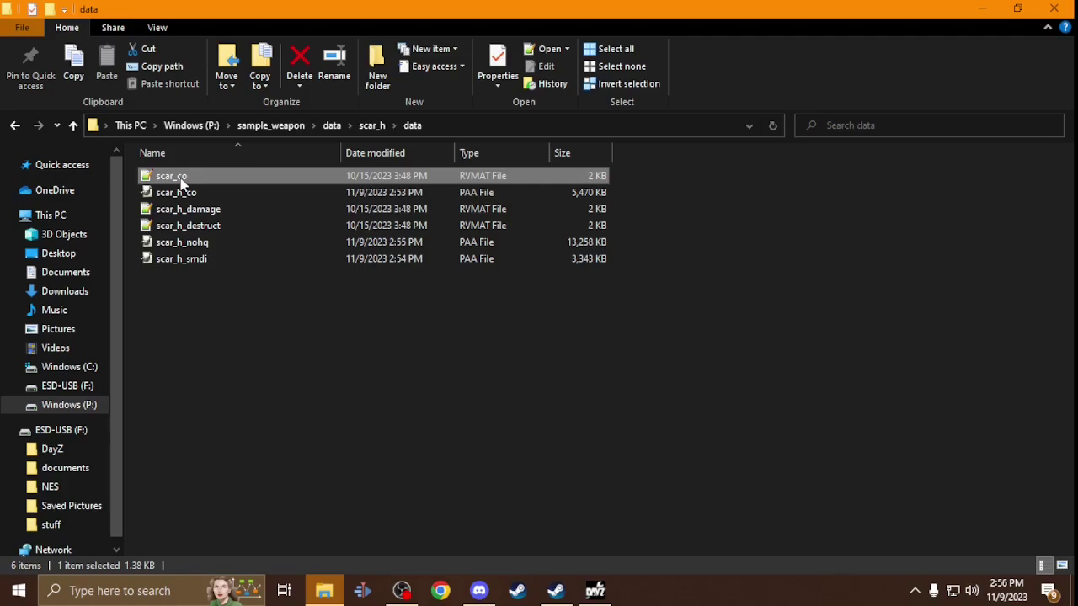
pyautogui.doubleClick(187, 180)
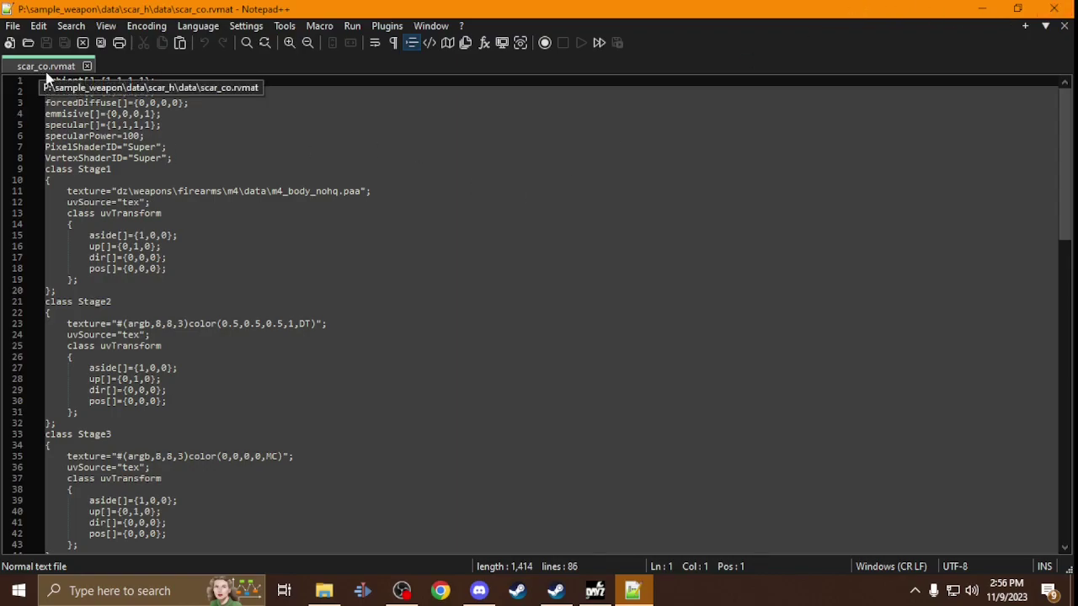
# Close the scar_co RVMAT file in Notepad++ and rename it as scar_h in File Explorer.
pyautogui.hotkey('alt', 'F4')
pyautogui.rightClick(203, 175)
pyautogui.click(253, 427)
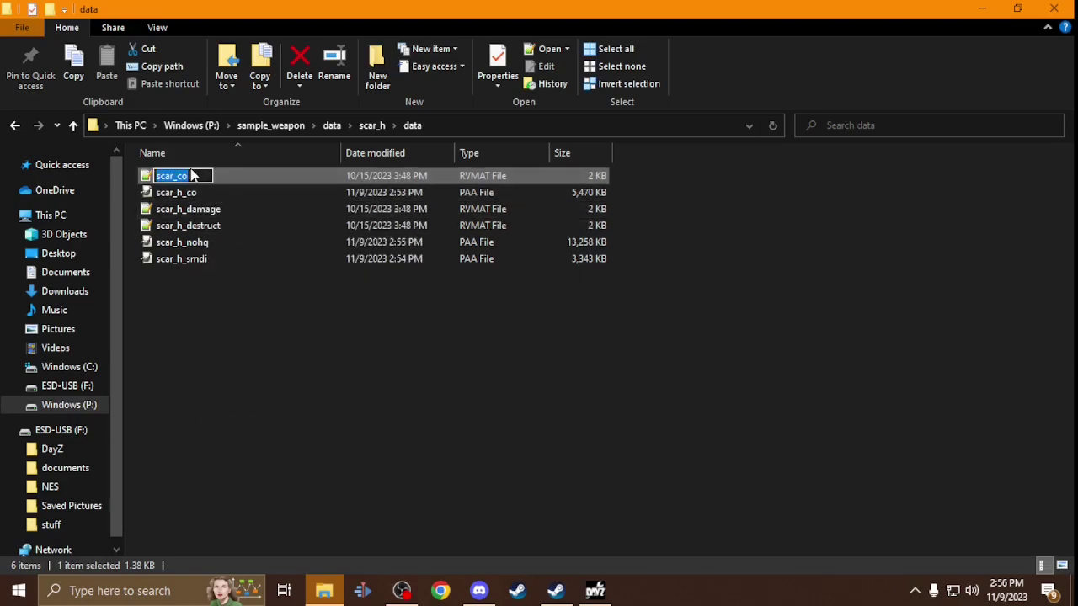
pyautogui.click(198, 173)
pyautogui.press('BackSpace')
pyautogui.press('BackSpace')
pyautogui.write('h')
pyautogui.press('Return')
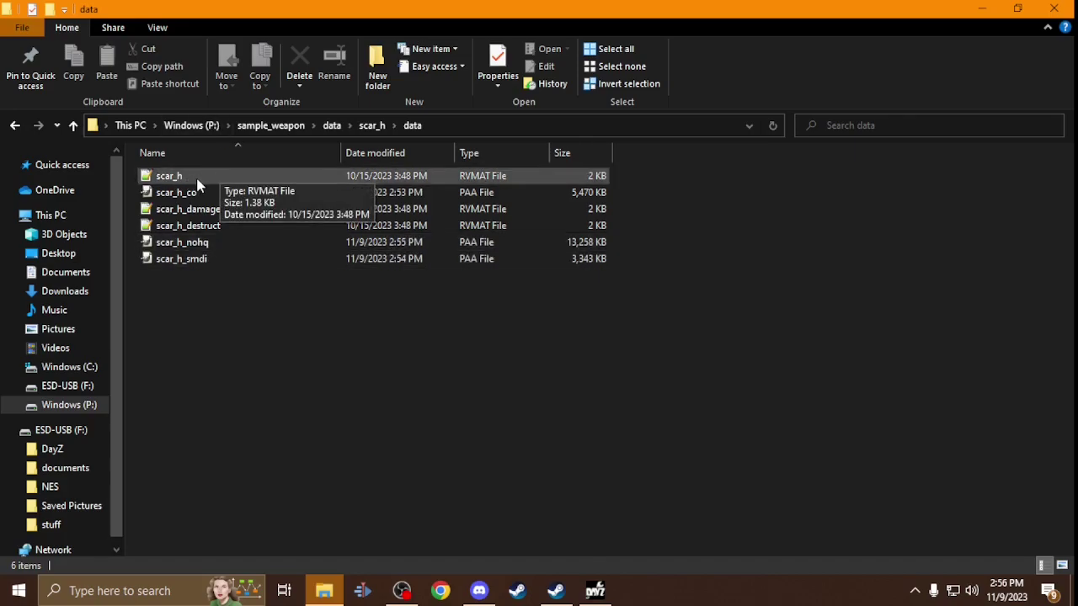
# Open the scar_h RVMAT file in Notepad++ and replace the Stage1 texture's folder path with sample_weapon\data\scar_h\data, copied from File Explorer.
pyautogui.doubleClick(179, 177)
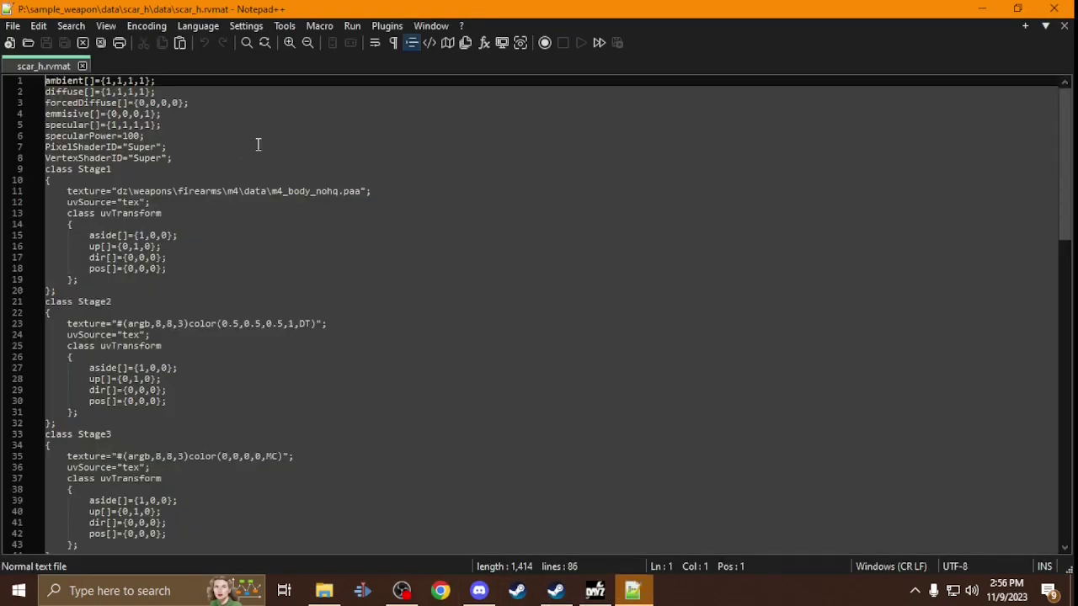
pyautogui.click(324, 591)
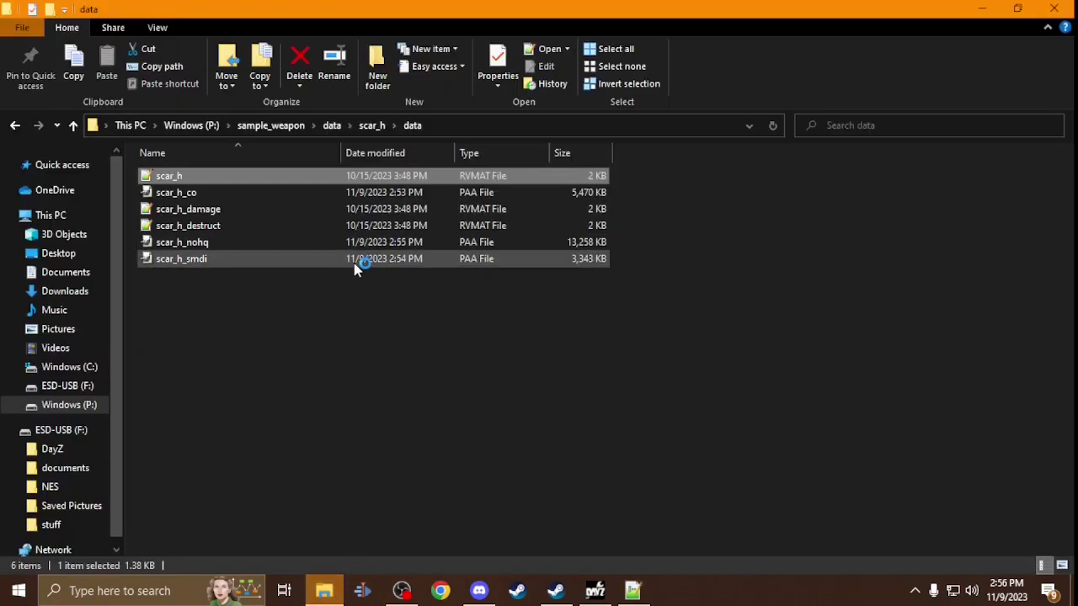
pyautogui.click(433, 126)
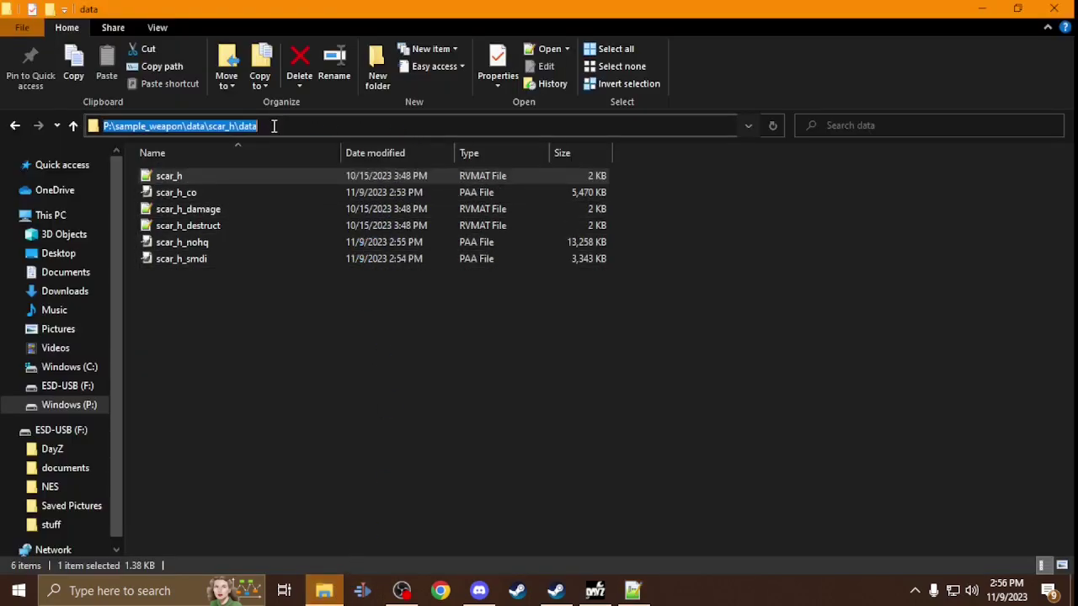
pyautogui.click(266, 127)
pyautogui.moveTo(266, 126); pyautogui.dragTo(117, 126)
pyautogui.hotkey('ctrl', 'c')
pyautogui.doubleClick(204, 178)
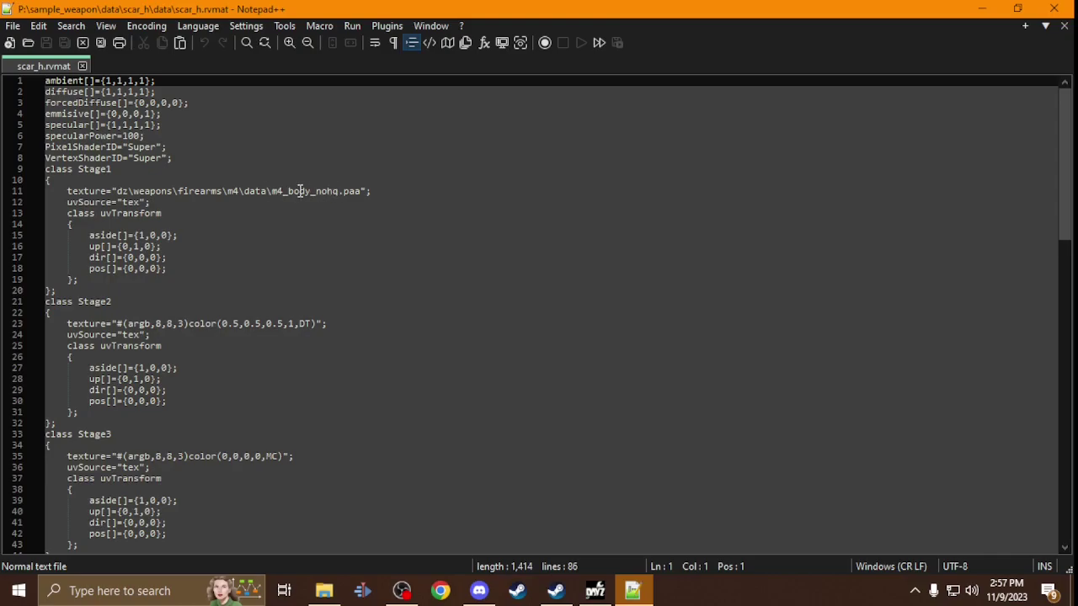
pyautogui.moveTo(267, 192); pyautogui.dragTo(115, 192)
pyautogui.hotkey('ctrl', 'v')
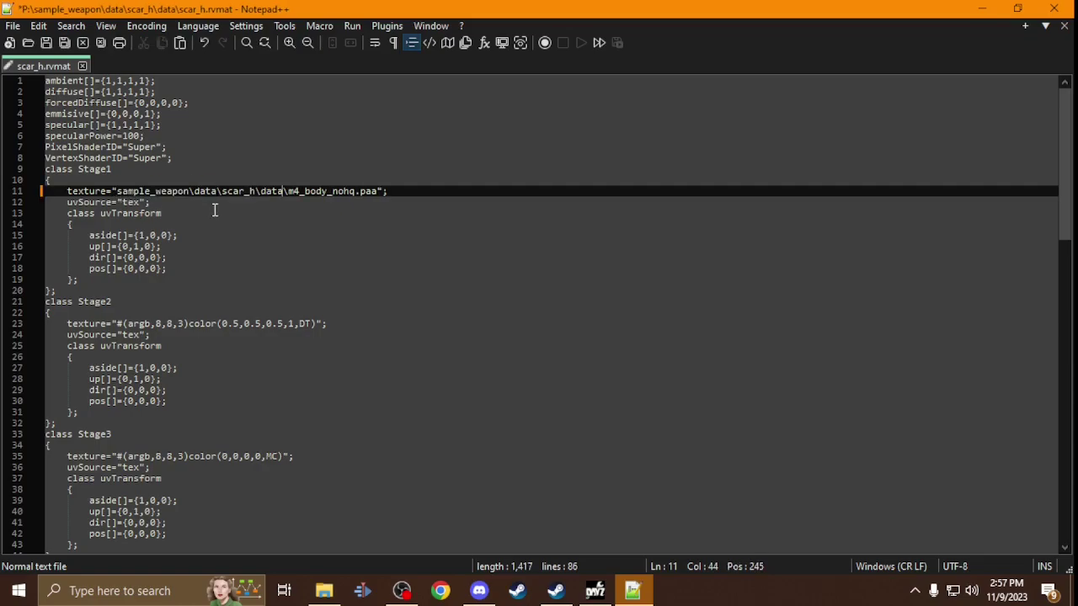
# Copy the scar_h_nohq file name from File Explorer and use it to replace m4_body_nohq in the Stage1 texture path.
pyautogui.click(325, 591)
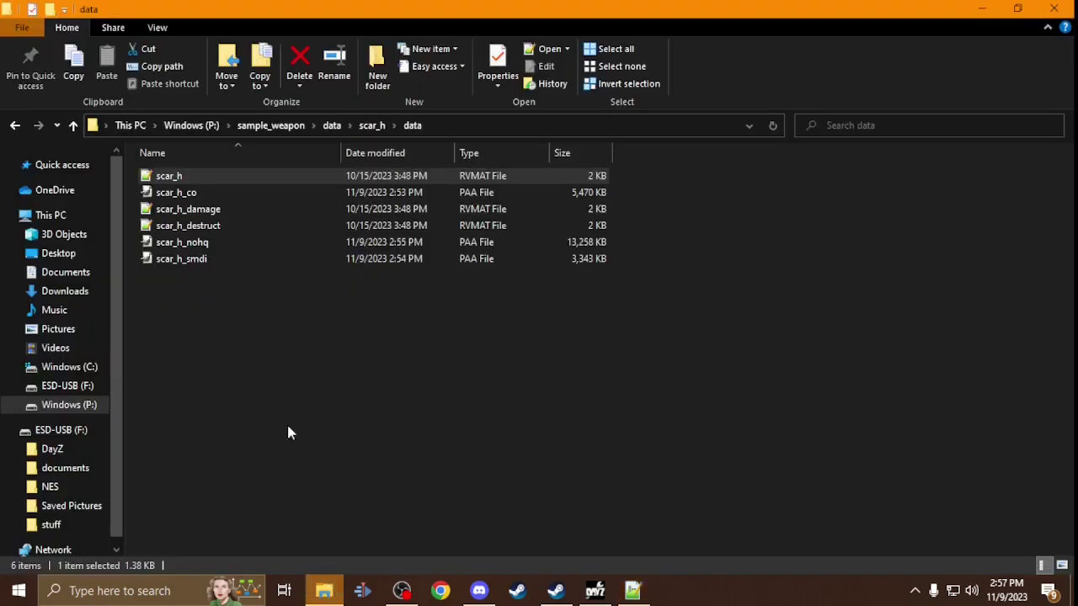
pyautogui.click(198, 247)
pyautogui.rightClick(199, 253)
pyautogui.click(288, 503)
pyautogui.hotkey('ctrl', 'c')
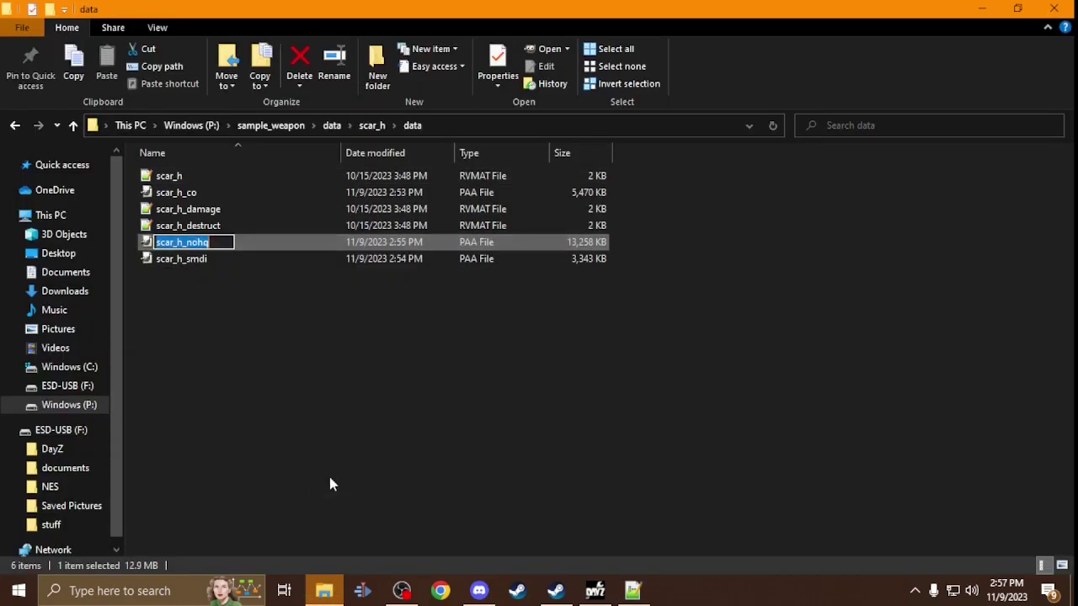
pyautogui.click(632, 591)
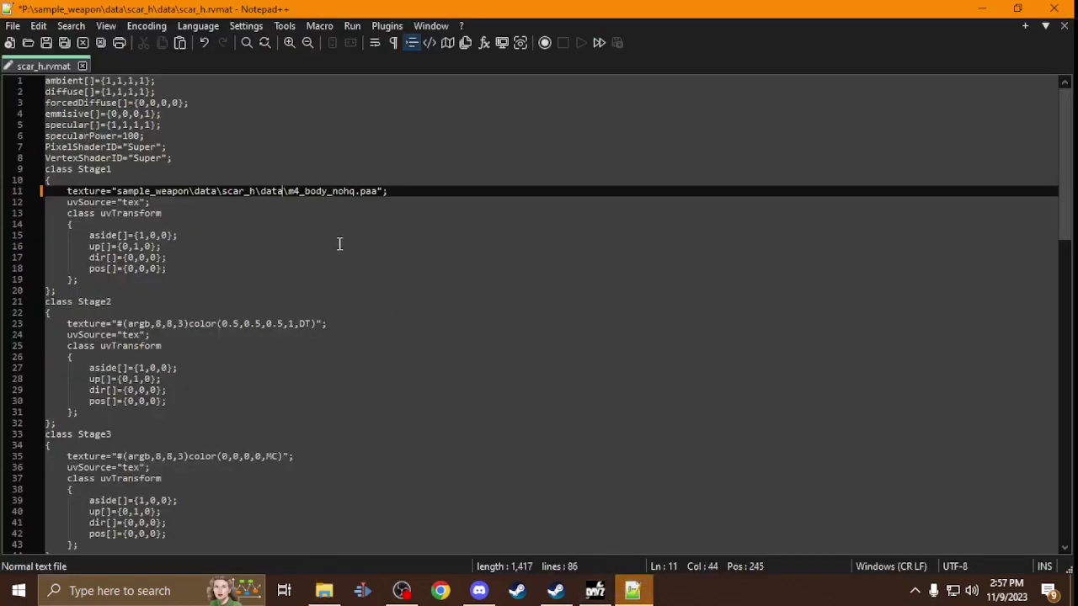
pyautogui.doubleClick(332, 192)
pyautogui.hotkey('ctrl', 'v')
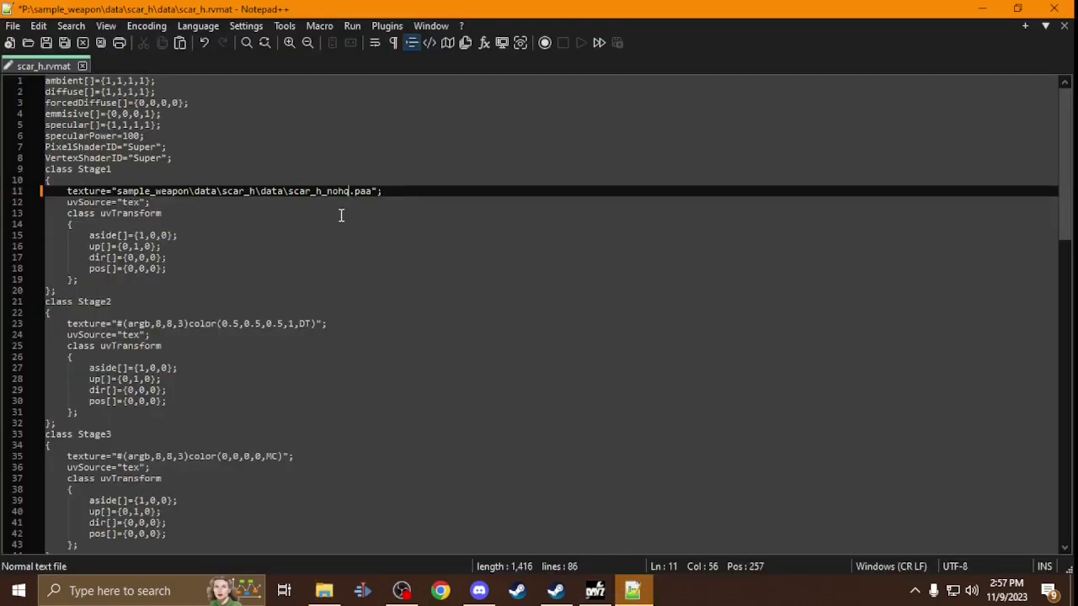
# Look through the texture entries of Stage2 to Stage5 in the scar_h RVMAT file.
pyautogui.scroll(-6, 341, 216)
pyautogui.scroll(-1, 339, 216)
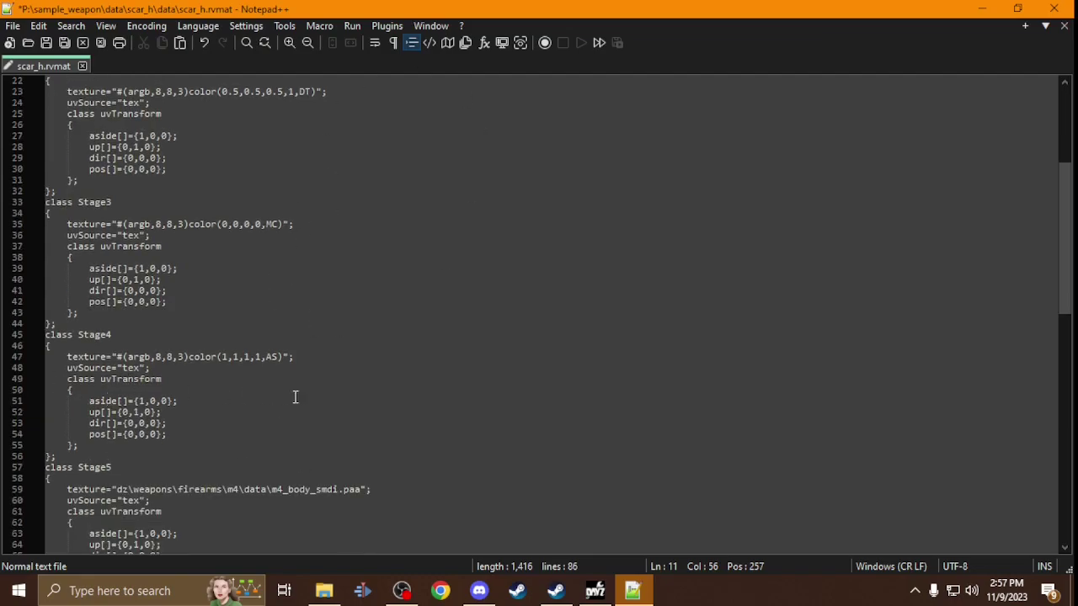
pyautogui.scroll(3, 279, 410)
pyautogui.scroll(-2, 261, 278)
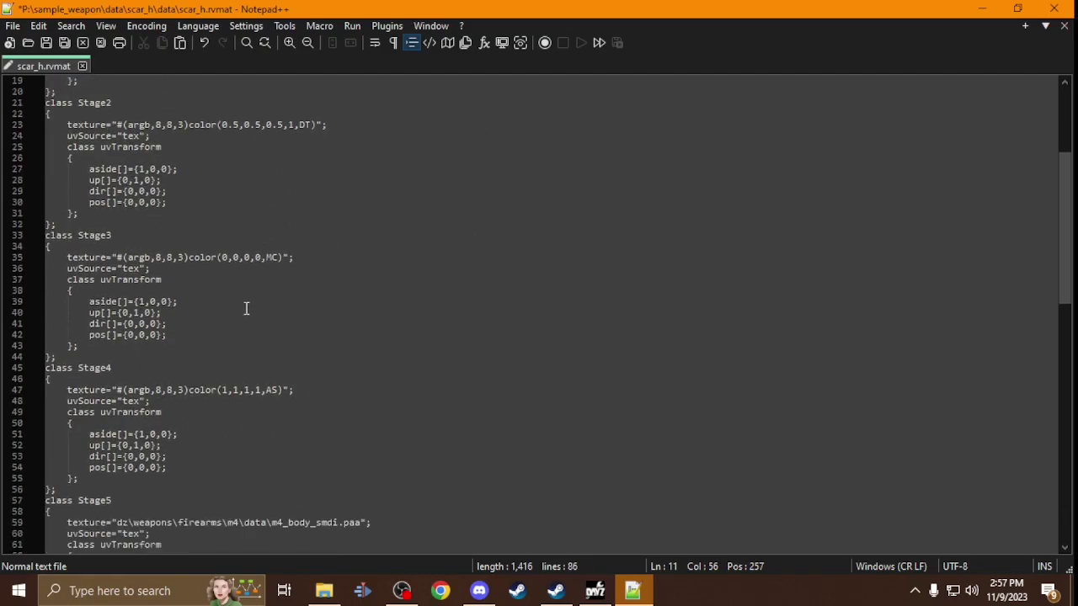
pyautogui.scroll(3, 253, 320)
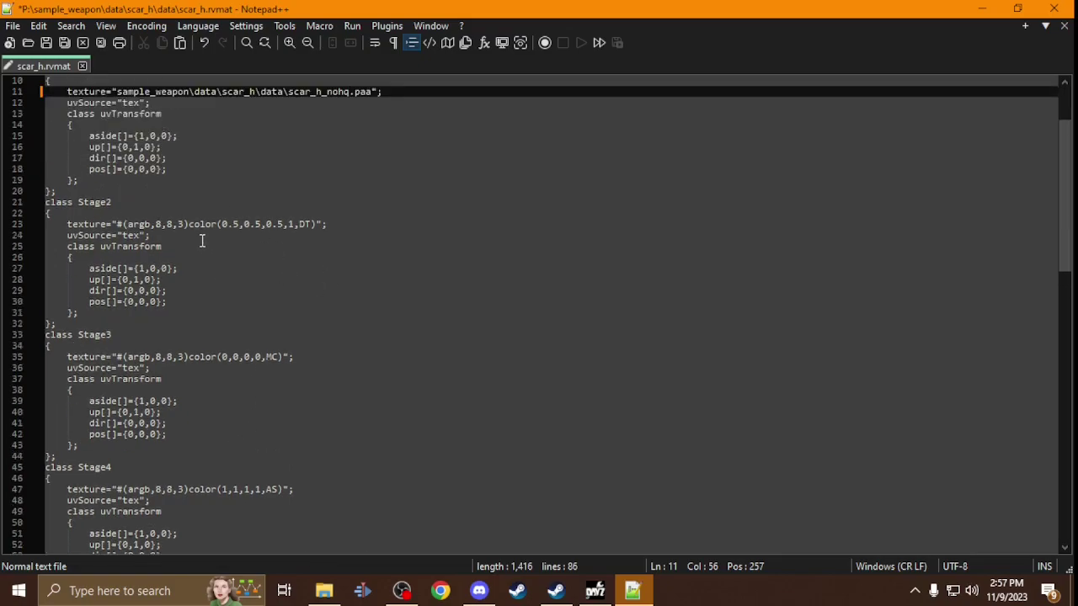
pyautogui.scroll(-3, 317, 341)
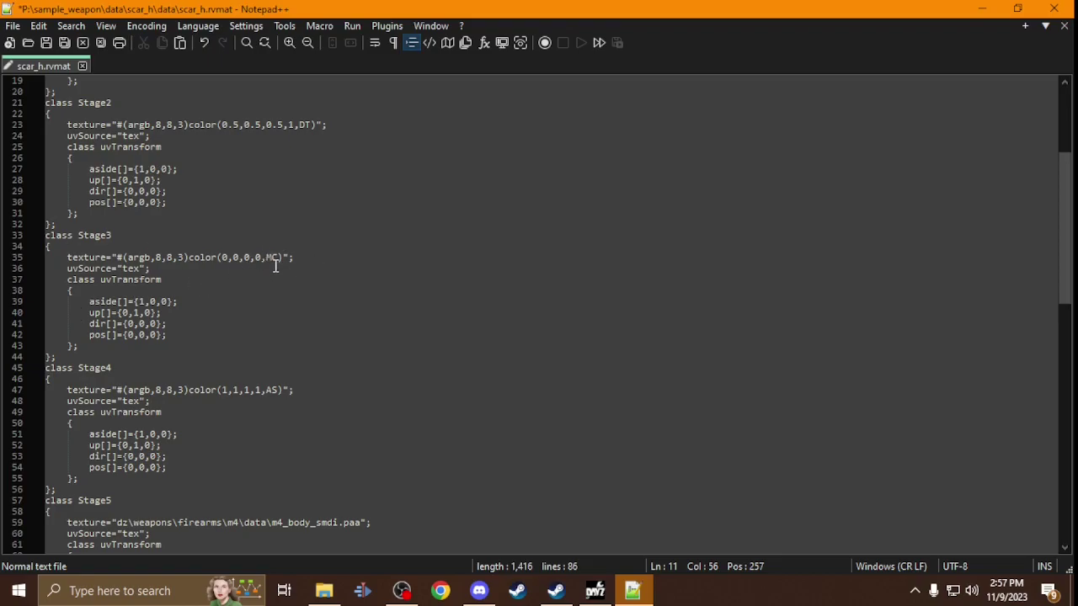
pyautogui.scroll(-2, 275, 266)
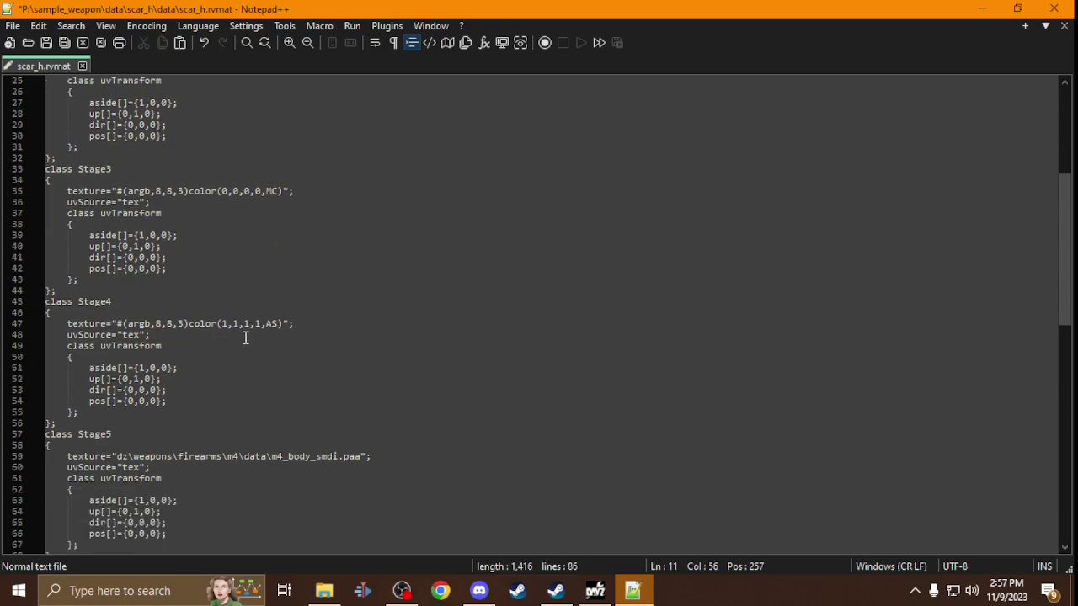
pyautogui.scroll(-2, 166, 378)
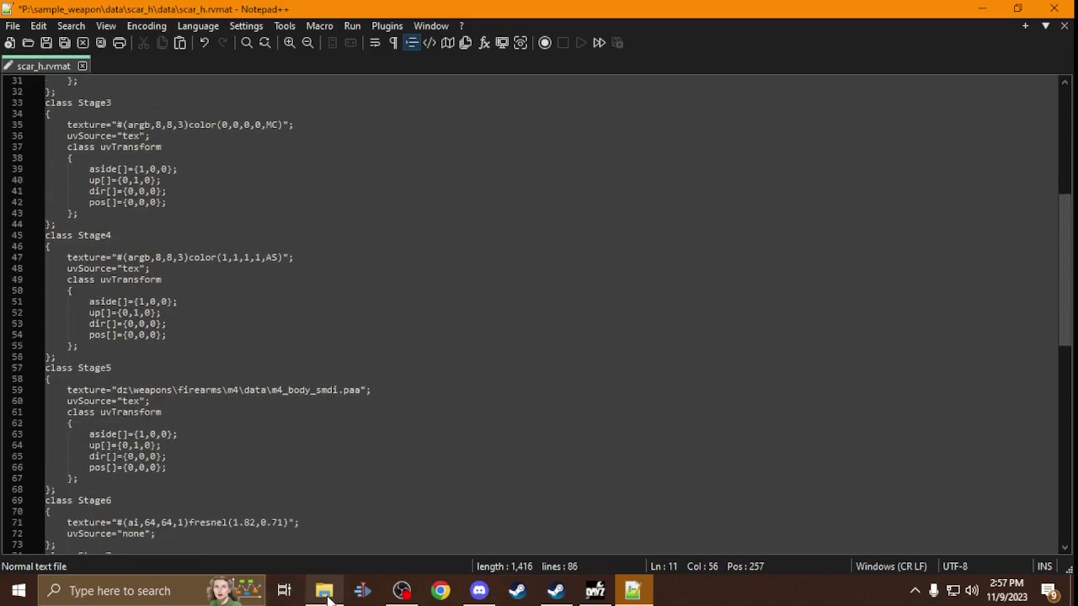
# Replace the Stage5 texture's folder path with sample_weapon\data\scar_h\data, copied from File Explorer.
pyautogui.click(329, 595)
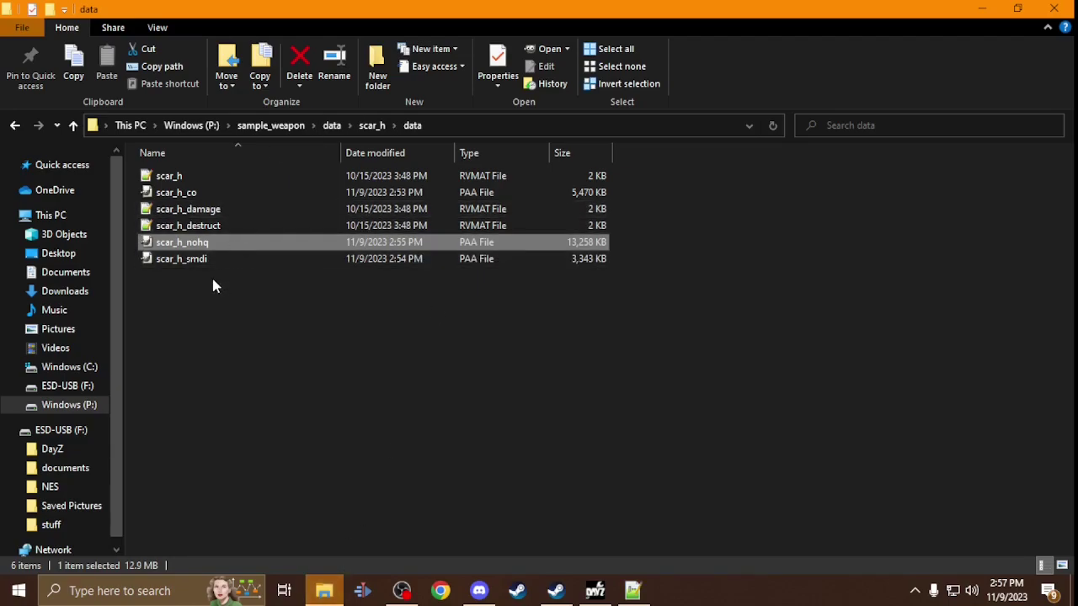
pyautogui.click(459, 130)
pyautogui.moveTo(261, 126); pyautogui.dragTo(112, 127)
pyautogui.hotkey('ctrl', 'c')
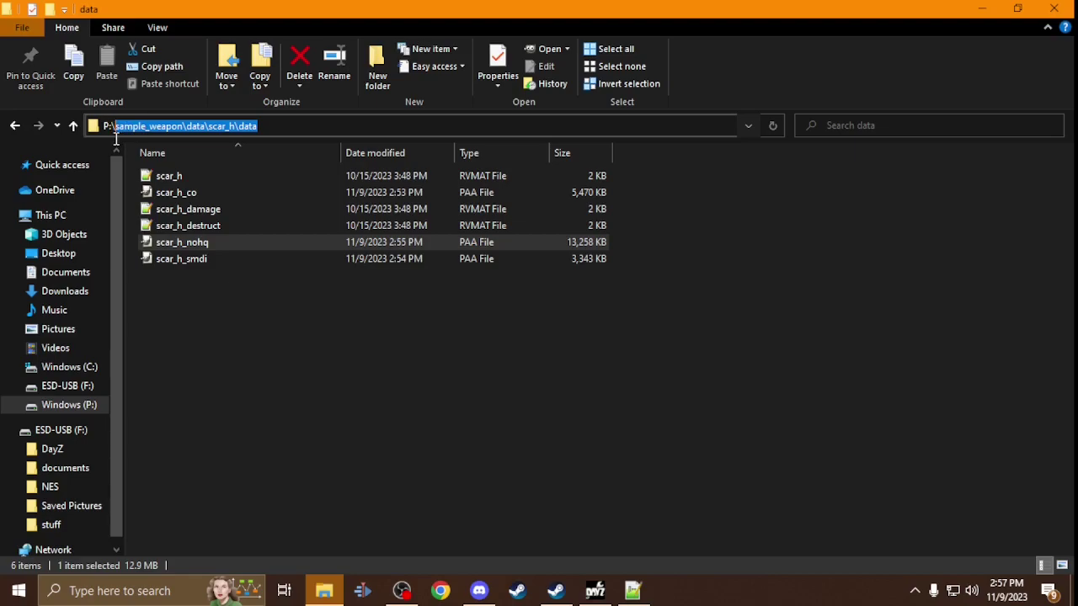
pyautogui.click(633, 591)
pyautogui.moveTo(284, 390); pyautogui.dragTo(126, 401)
pyautogui.moveTo(120, 392); pyautogui.dragTo(118, 393)
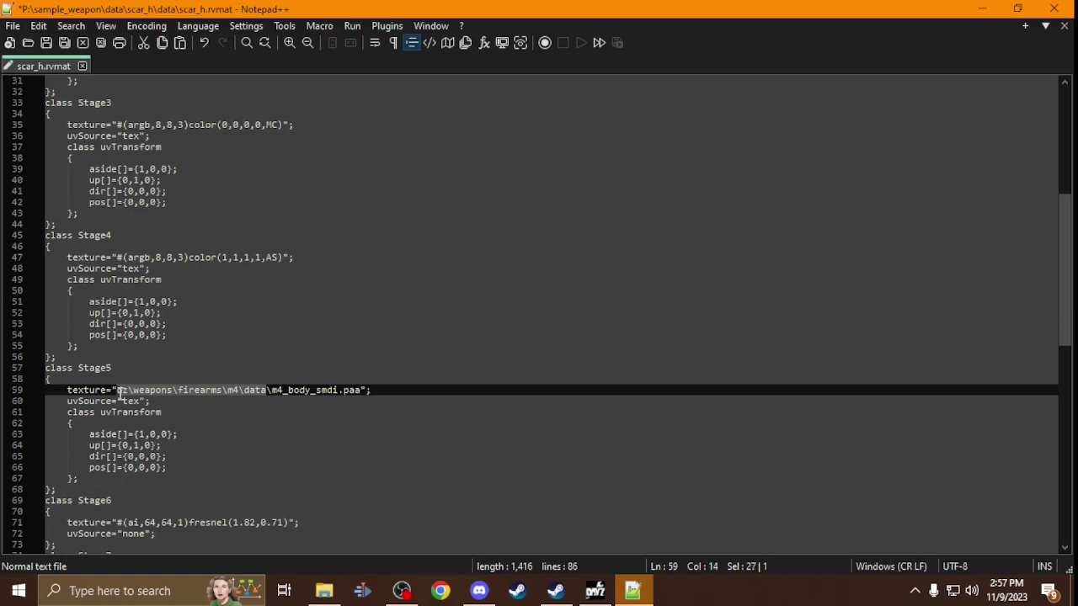
pyautogui.hotkey('ctrl', 'v')
# Replace m4_body_smdi in the Stage5 texture path with the copied file name scar_h_smdi and save the scar_h RVMAT file.
pyautogui.click(324, 590)
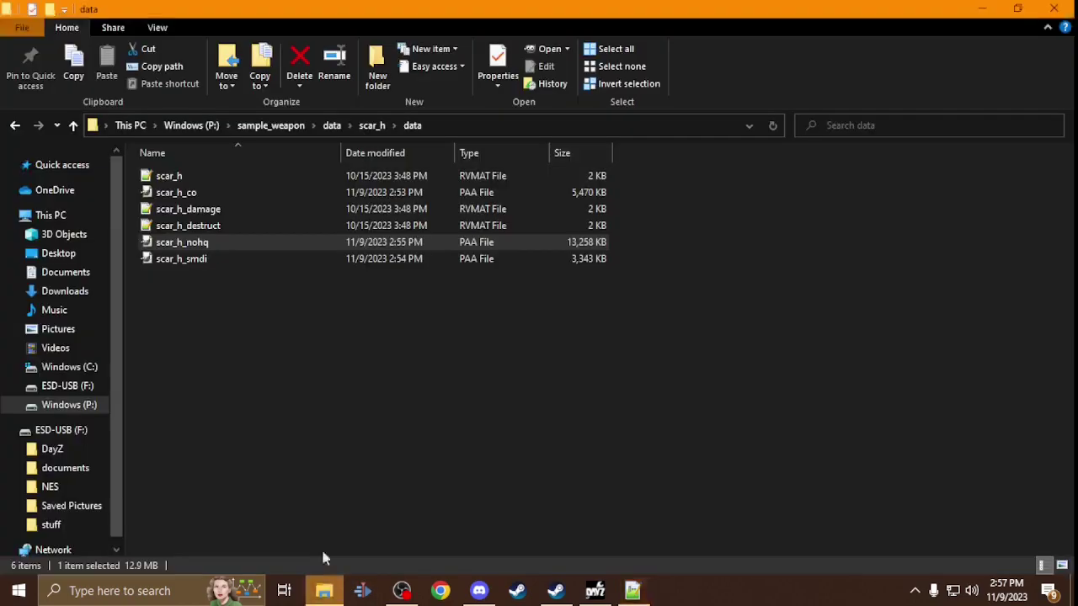
pyautogui.rightClick(208, 259)
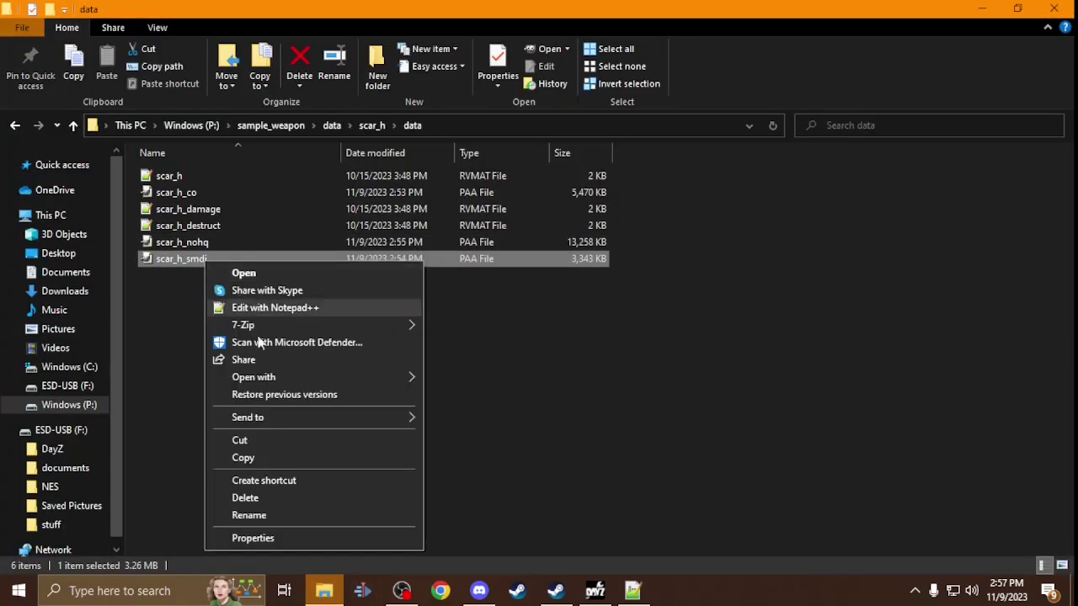
pyautogui.click(320, 516)
pyautogui.hotkey('ctrl', 'c')
pyautogui.click(632, 590)
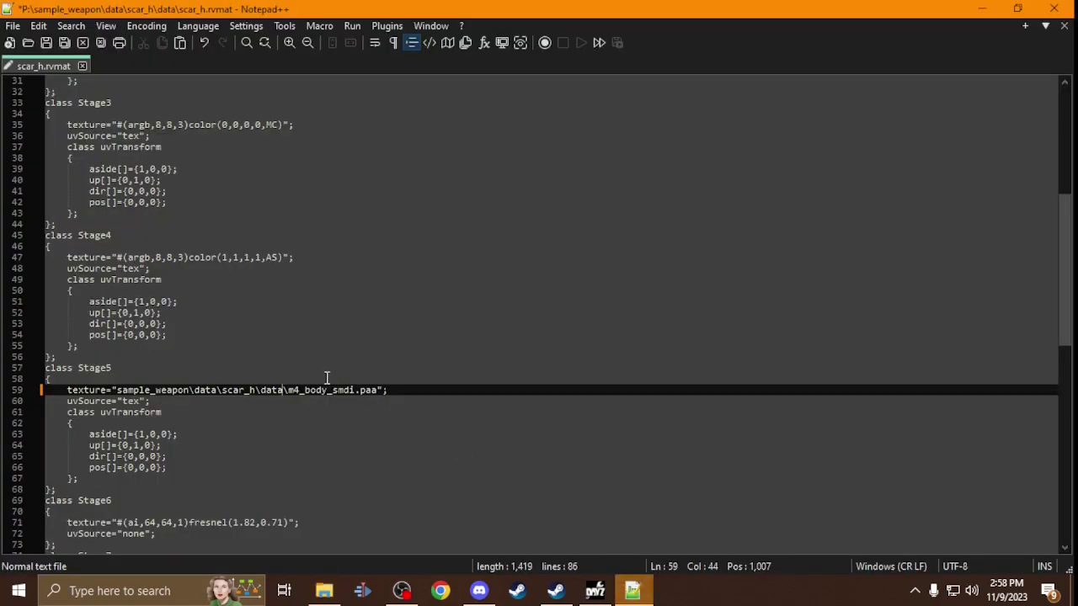
pyautogui.doubleClick(328, 390)
pyautogui.hotkey('ctrl', 'v')
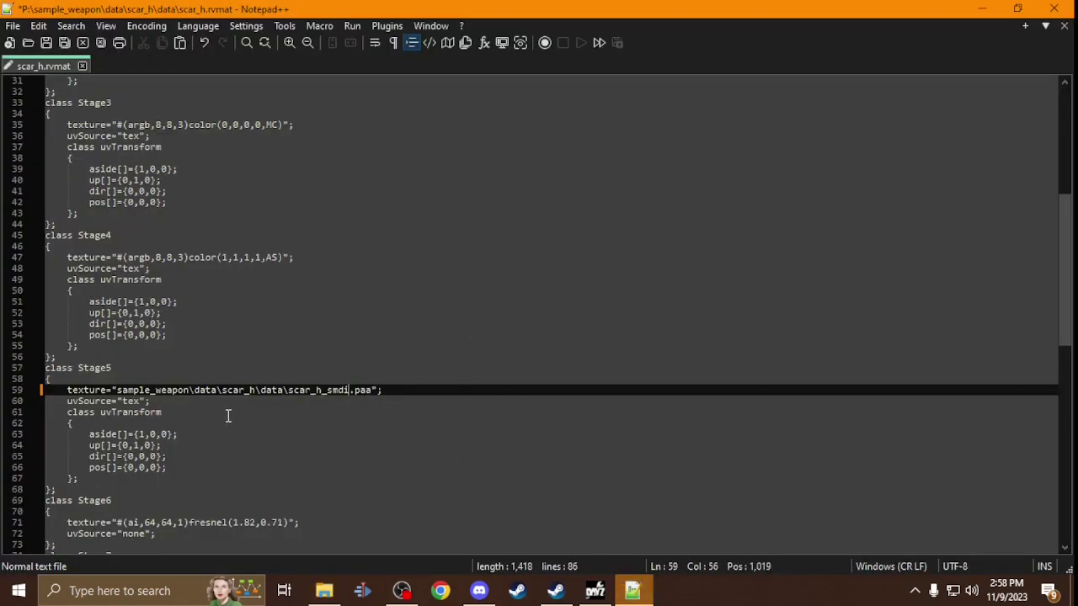
pyautogui.scroll(10, 226, 416)
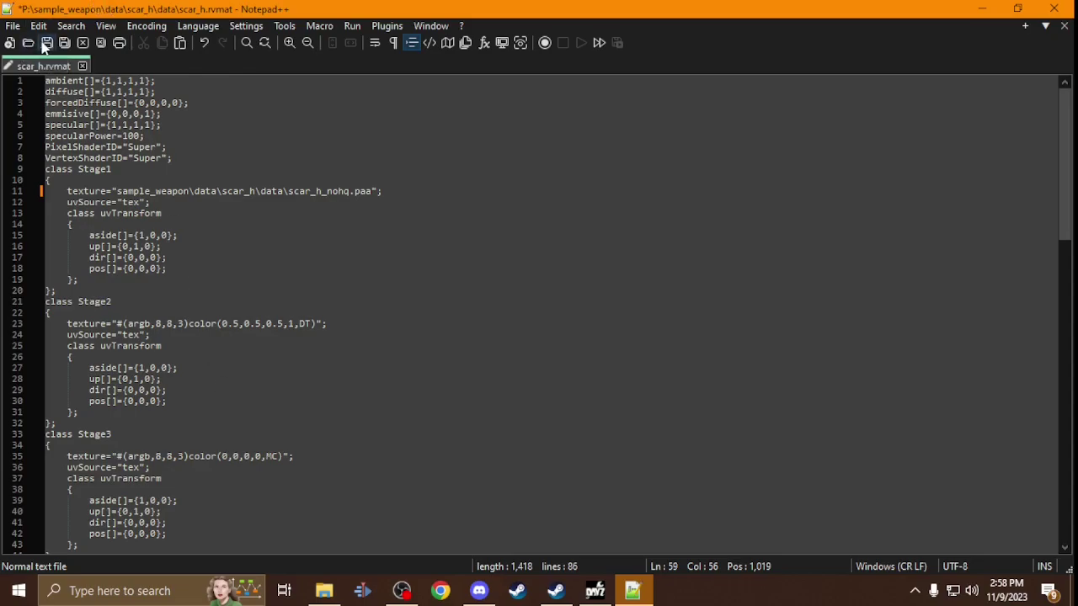
pyautogui.click(47, 43)
# Open the scar_h_damage and scar_h_destruct RVMAT files from File Explorer in Notepad++.
pyautogui.click(318, 596)
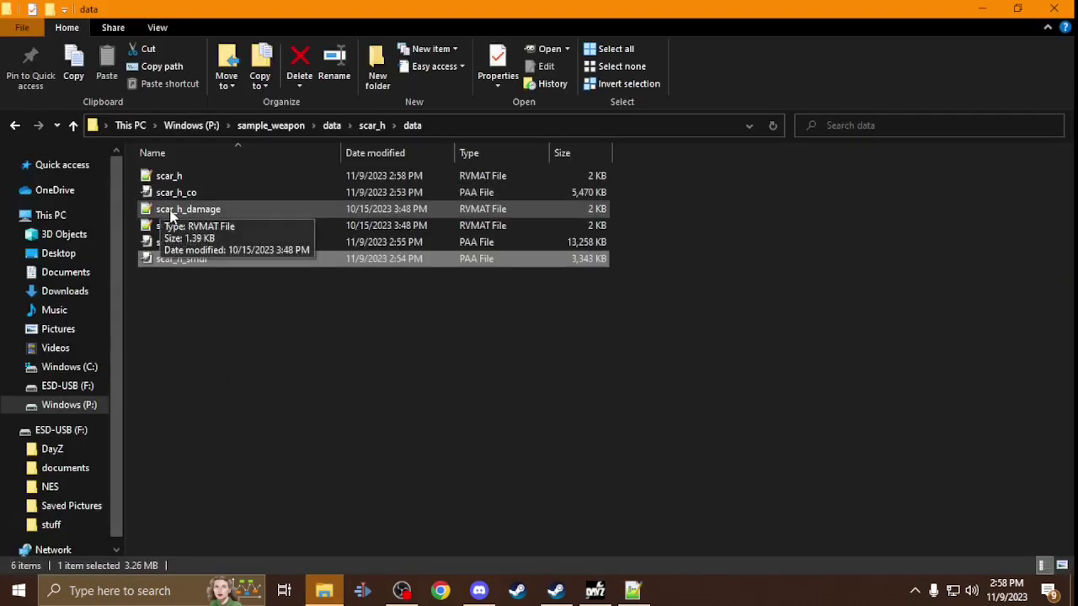
pyautogui.doubleClick(160, 210)
pyautogui.click(324, 591)
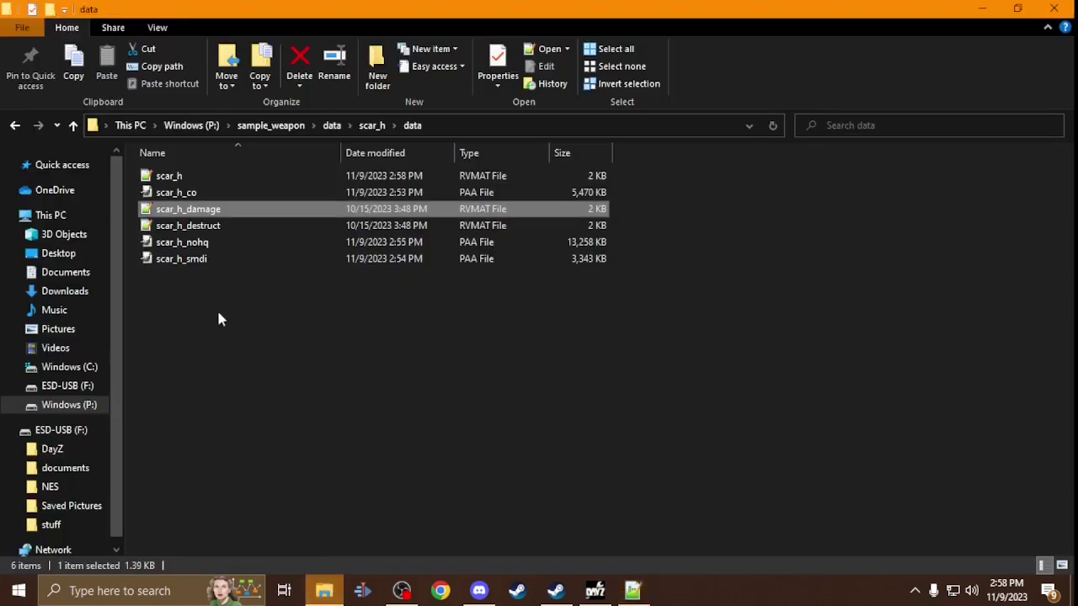
pyautogui.doubleClick(227, 226)
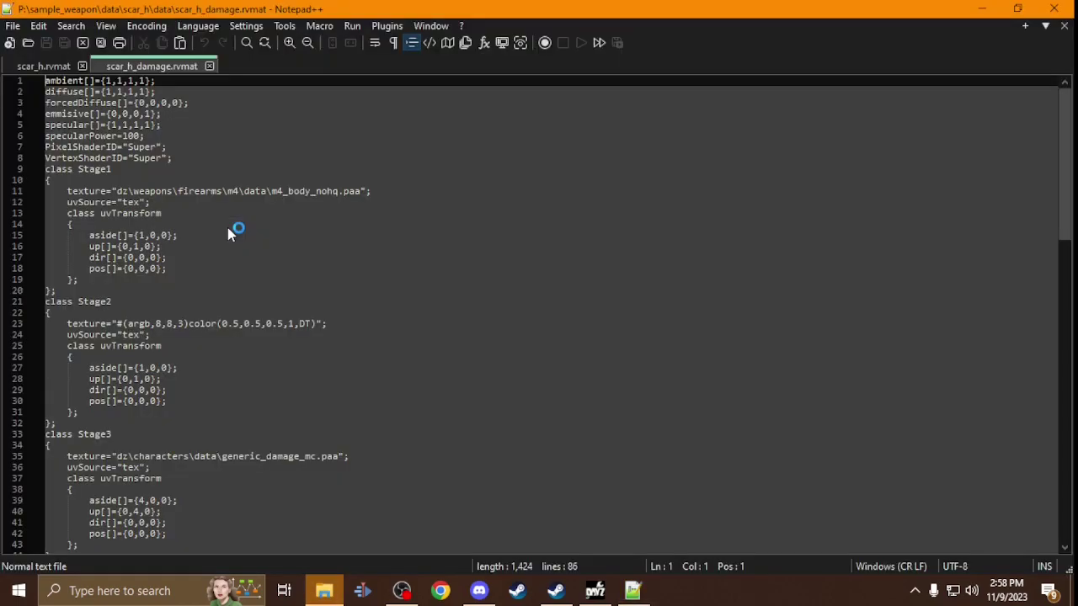
# Replace the Stage1 texture line in scar_h_damage.rvmat and scar_h_destruct.rvmat with the scar_h_nohq.paa line copied from scar_h.rvmat.
pyautogui.click(61, 67)
pyautogui.moveTo(404, 193); pyautogui.dragTo(3, 189)
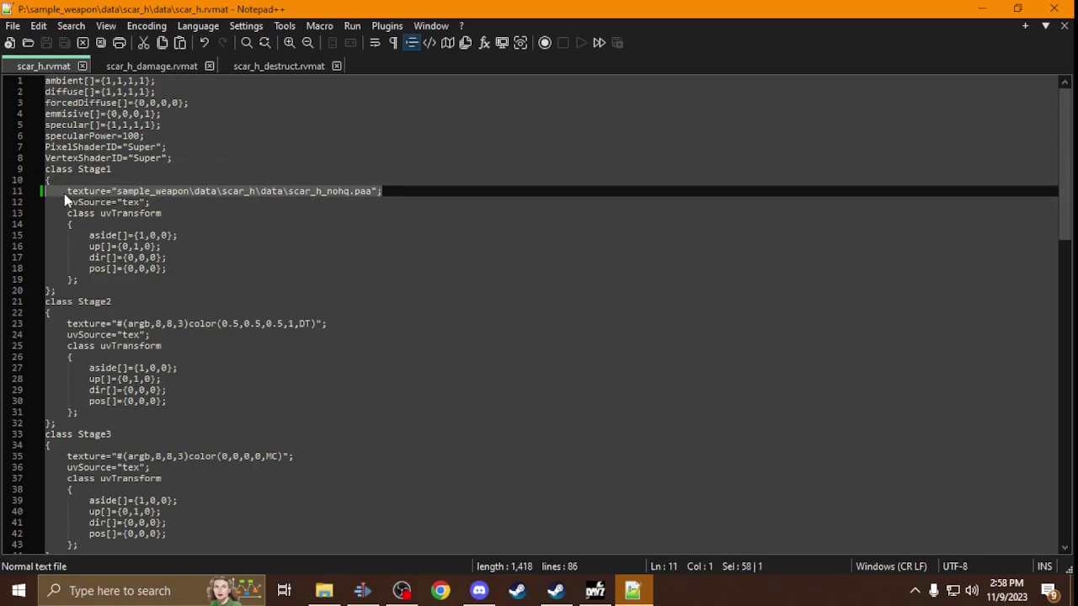
pyautogui.click(161, 66)
pyautogui.moveTo(378, 193); pyautogui.dragTo(34, 192)
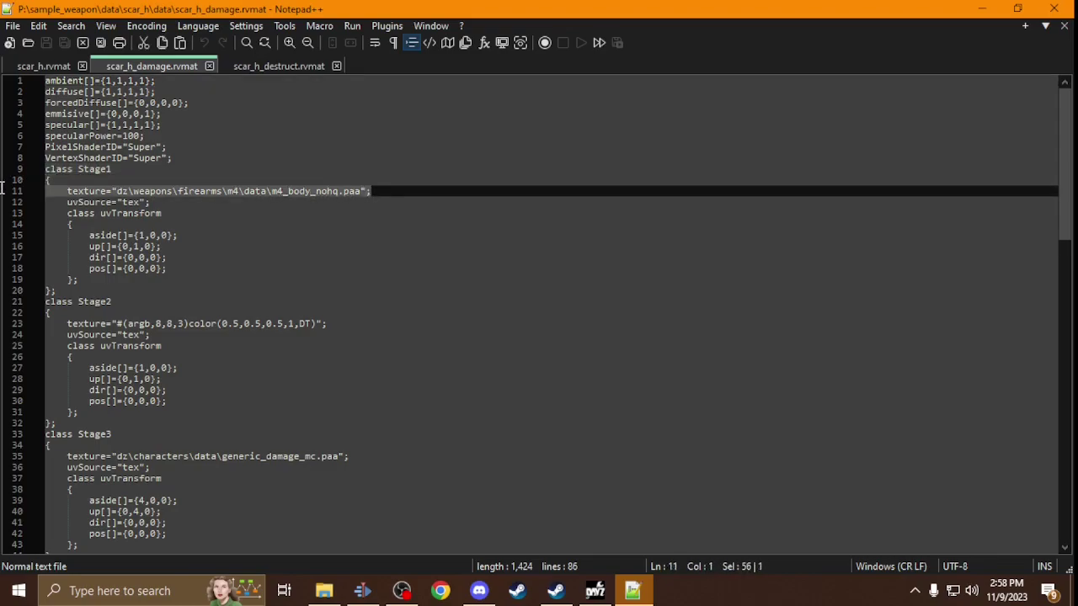
pyautogui.hotkey('ctrl', 'v')
pyautogui.click(301, 66)
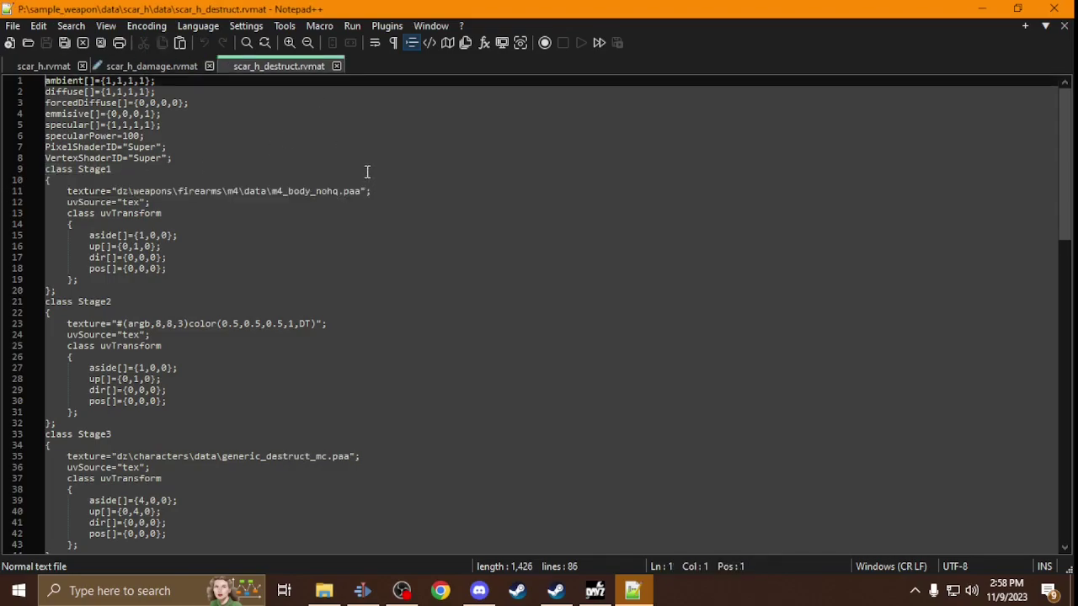
pyautogui.moveTo(373, 192); pyautogui.dragTo(34, 192)
pyautogui.hotkey('ctrl', 'v')
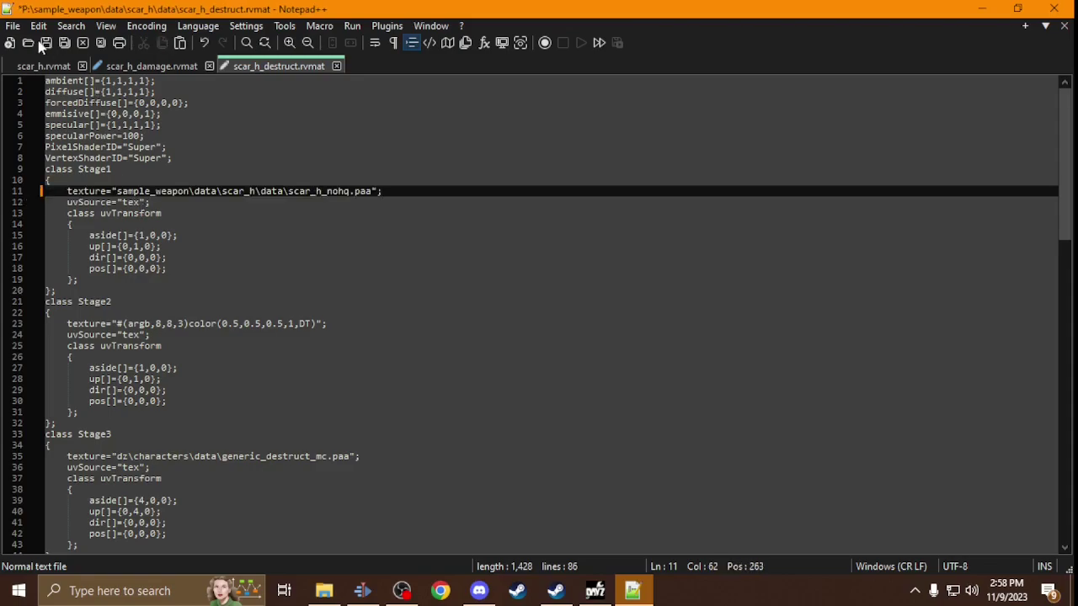
# Replace the Stage5 texture line in scar_h_damage.rvmat with the scar_h_smdi.paa line copied from scar_h.rvmat.
pyautogui.click(42, 66)
pyautogui.scroll(-10, 200, 232)
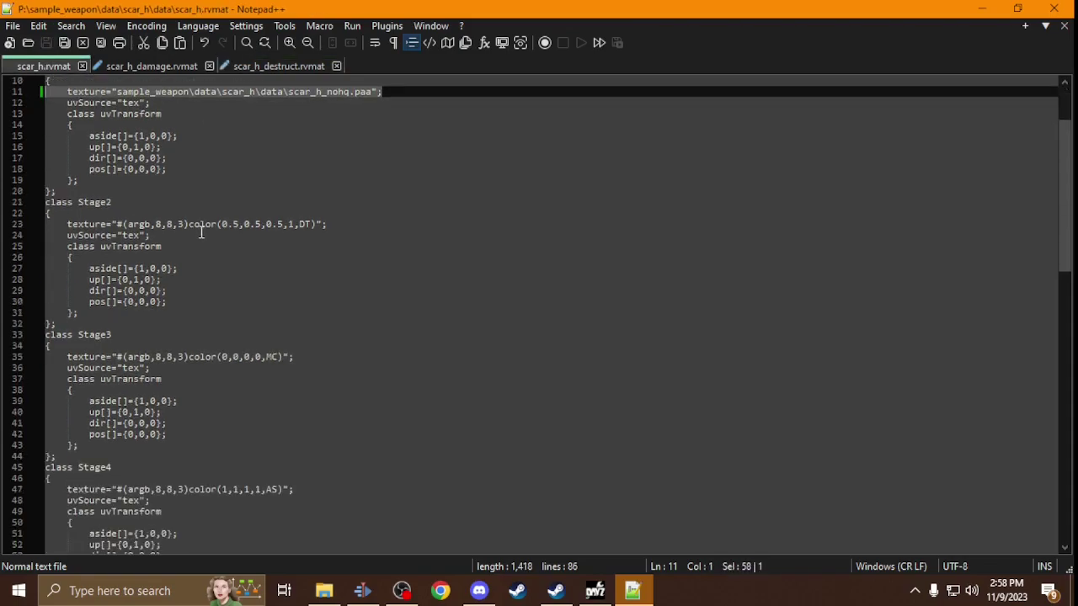
pyautogui.moveTo(389, 390); pyautogui.dragTo(31, 394)
pyautogui.hotkey('ctrl', 'c')
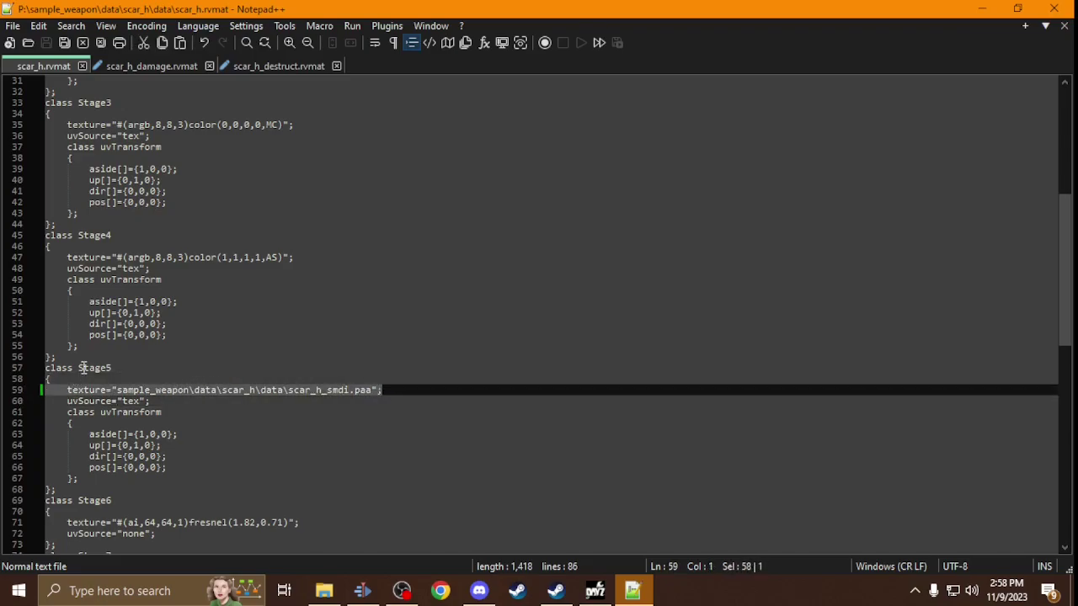
pyautogui.click(135, 67)
pyautogui.scroll(-3, 314, 251)
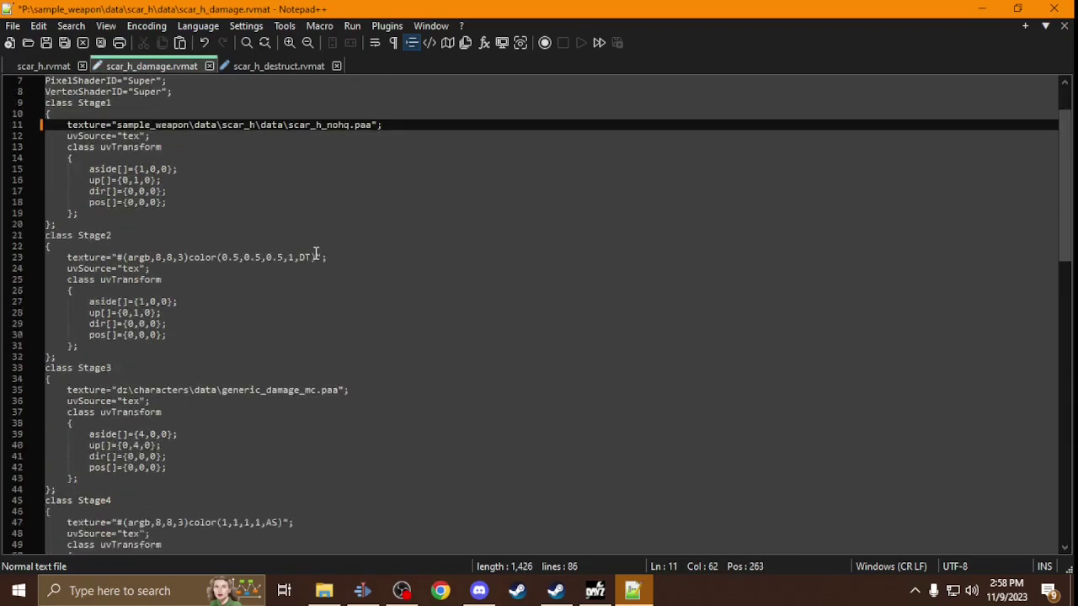
pyautogui.scroll(-2, 310, 252)
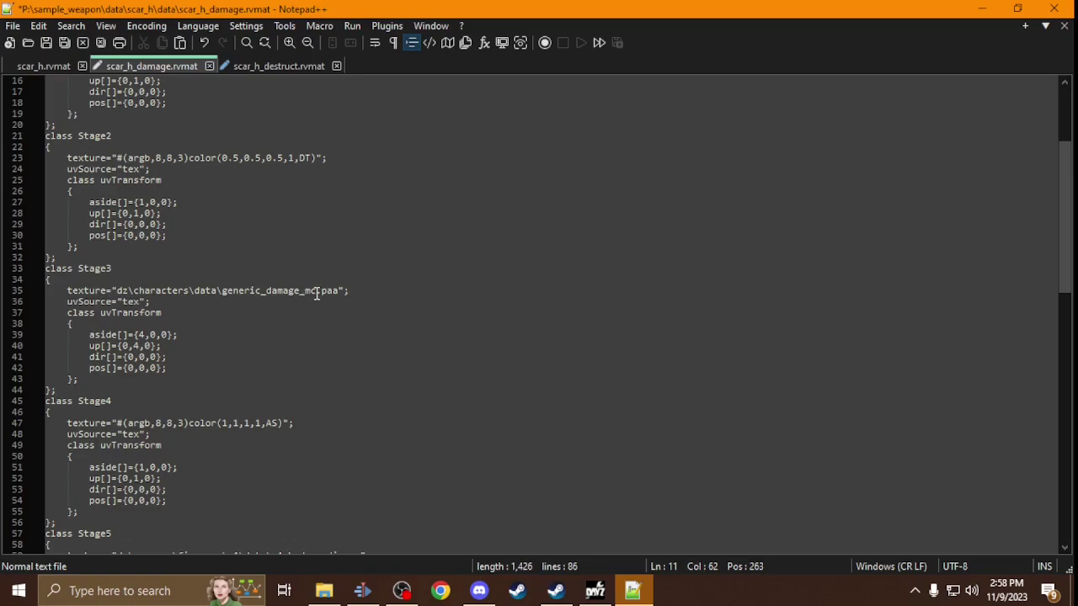
pyautogui.scroll(-4, 214, 277)
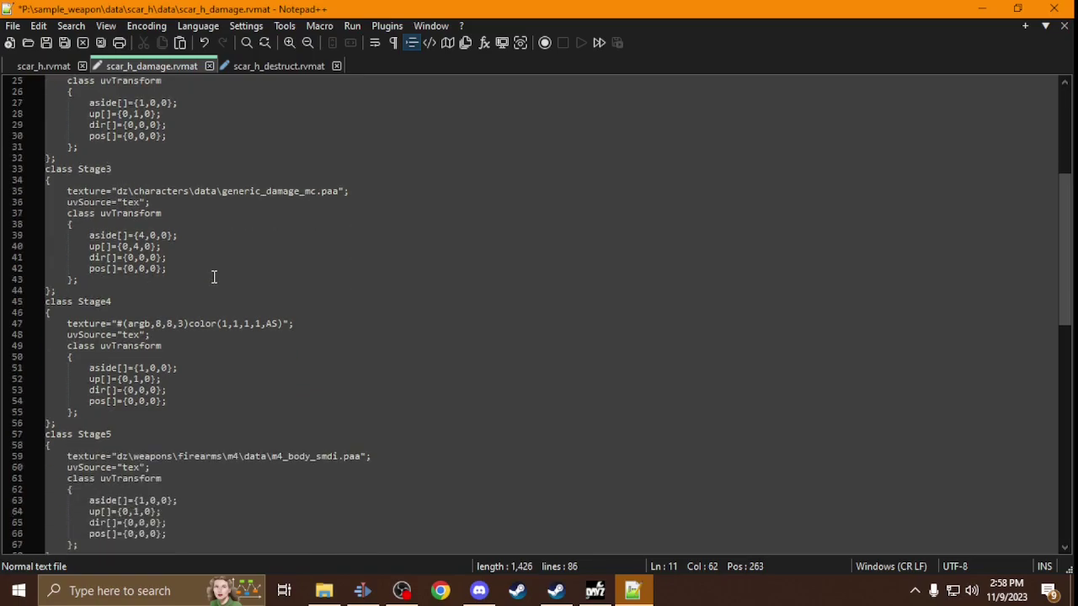
pyautogui.moveTo(387, 422); pyautogui.dragTo(27, 428)
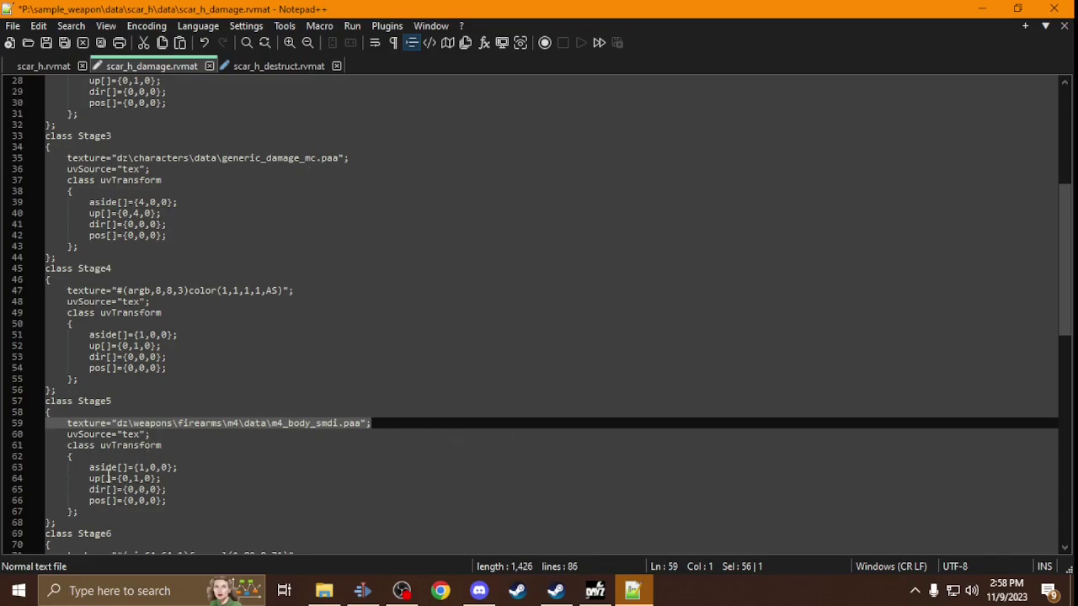
pyautogui.hotkey('ctrl', 'v')
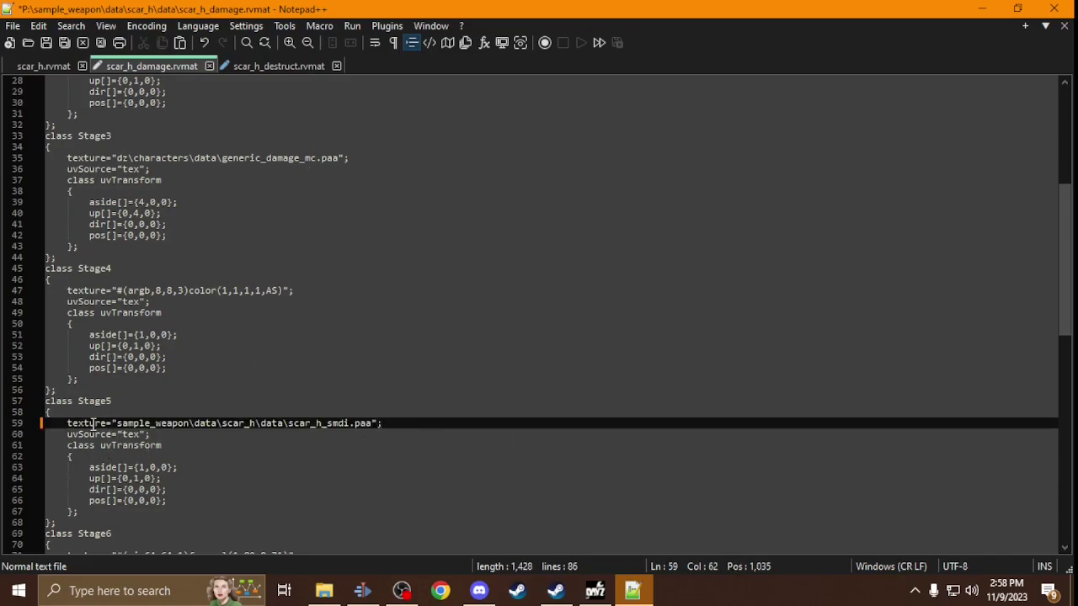
# Replace the Stage5 texture line in scar_h_destruct.rvmat with the copied scar_h_smdi.paa line, then save both edited RVMAT files and close Notepad++.
pyautogui.click(295, 66)
pyautogui.scroll(-7, 361, 320)
pyautogui.scroll(-2, 278, 293)
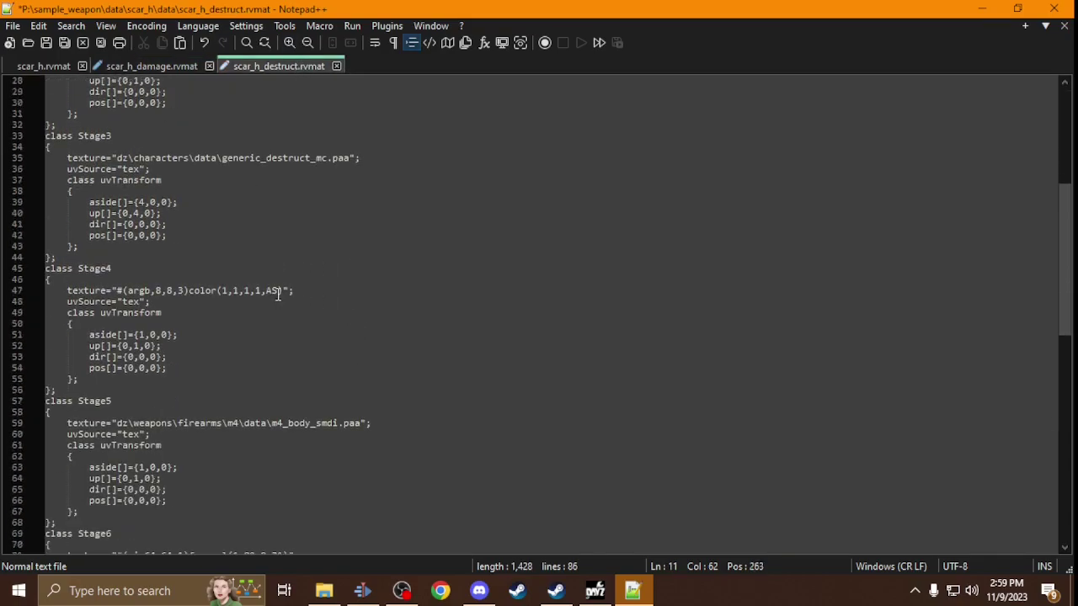
pyautogui.moveTo(381, 428); pyautogui.dragTo(3, 430)
pyautogui.hotkey('ctrl', 'v')
pyautogui.click(46, 42)
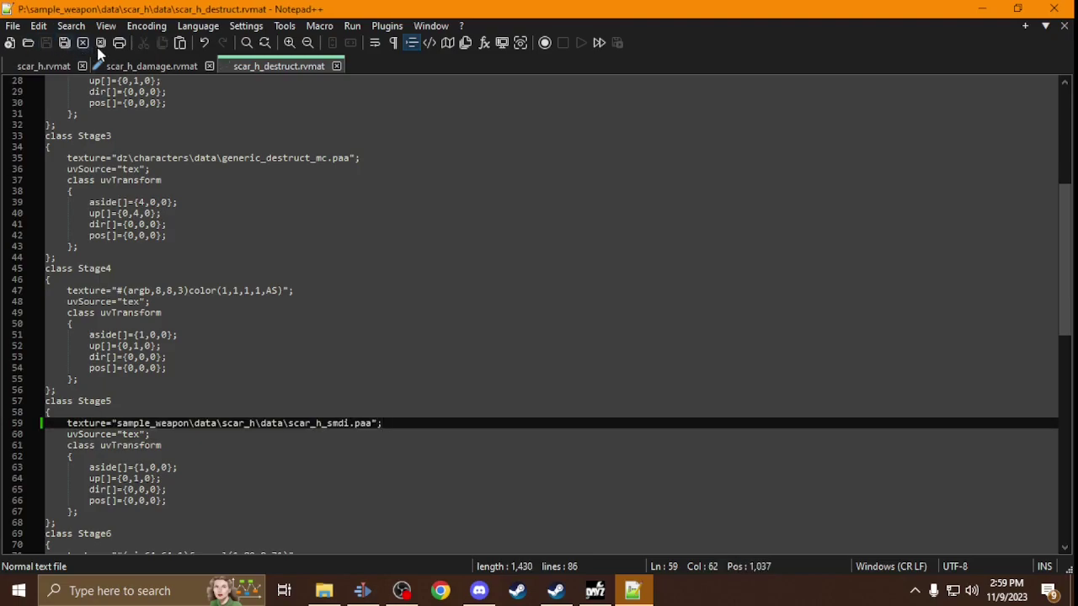
pyautogui.click(122, 67)
pyautogui.click(47, 43)
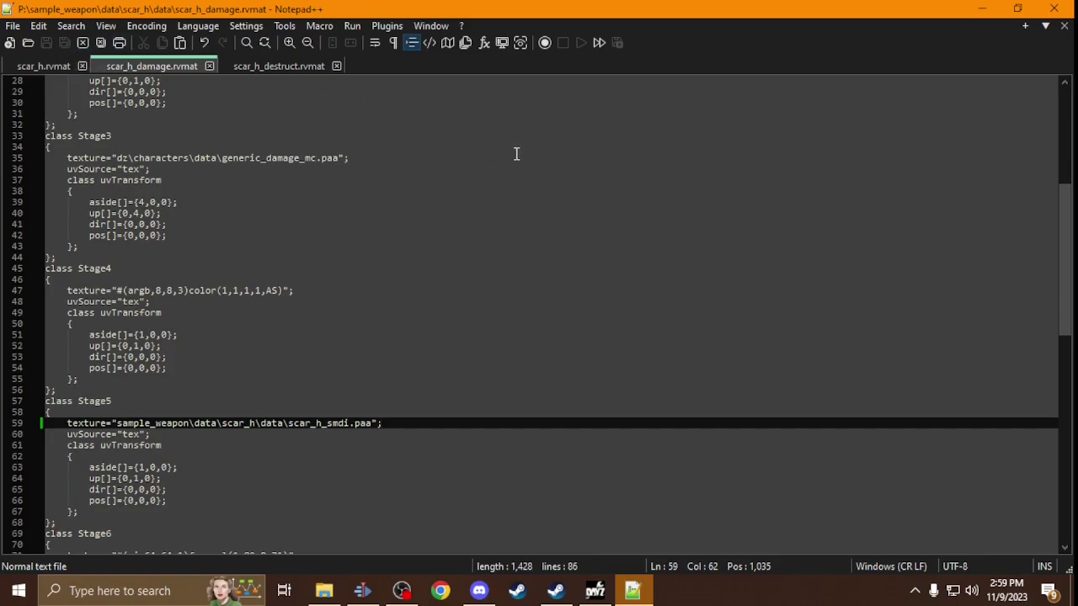
pyautogui.click(1063, 7)
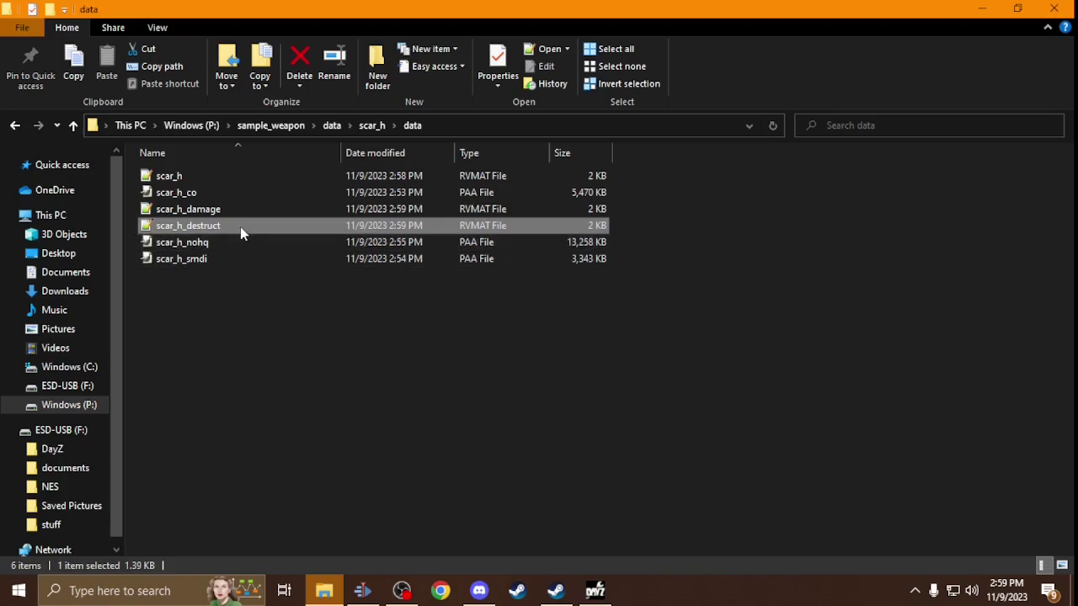
# In File Explorer, find the scar heavy model in Downloads\fnh-scar-heavy-mk17\source and check its file type in the file properties.
pyautogui.click(74, 125)
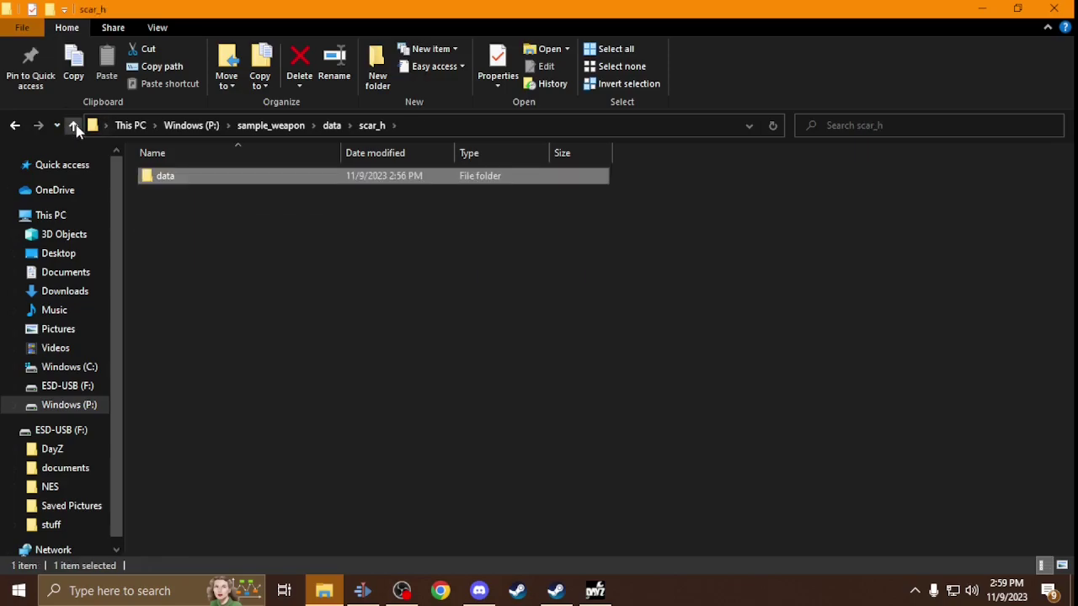
pyautogui.doubleClick(175, 175)
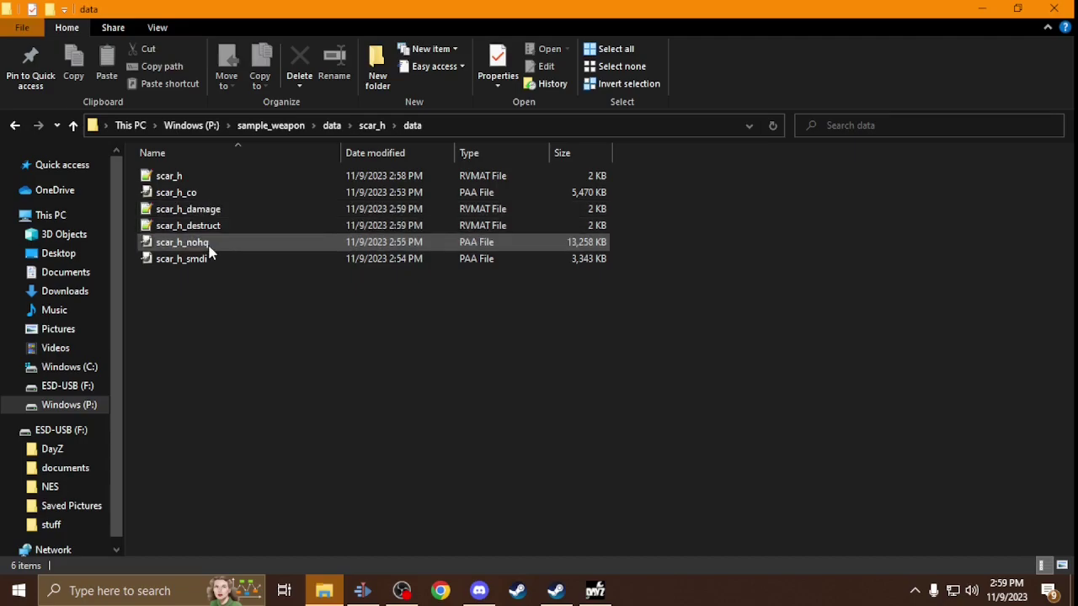
pyautogui.click(75, 125)
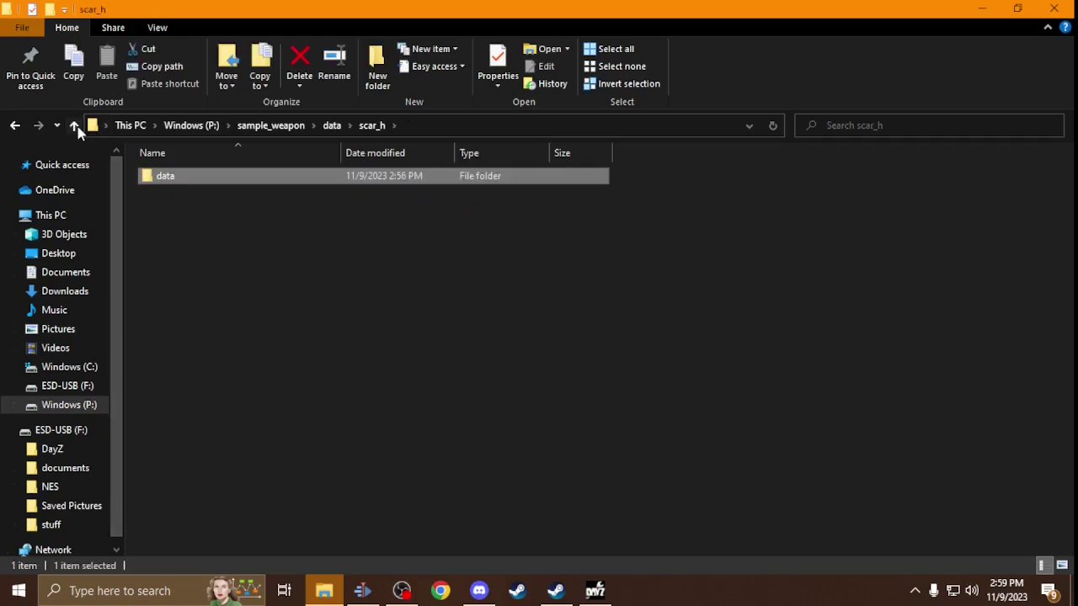
pyautogui.click(76, 126)
pyautogui.click(74, 293)
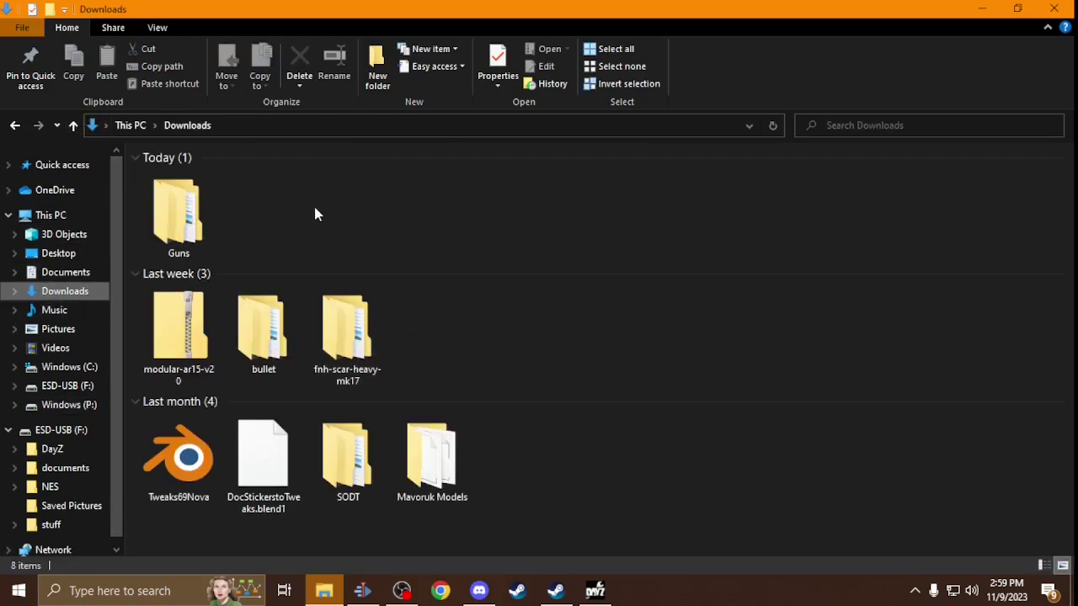
pyautogui.doubleClick(345, 329)
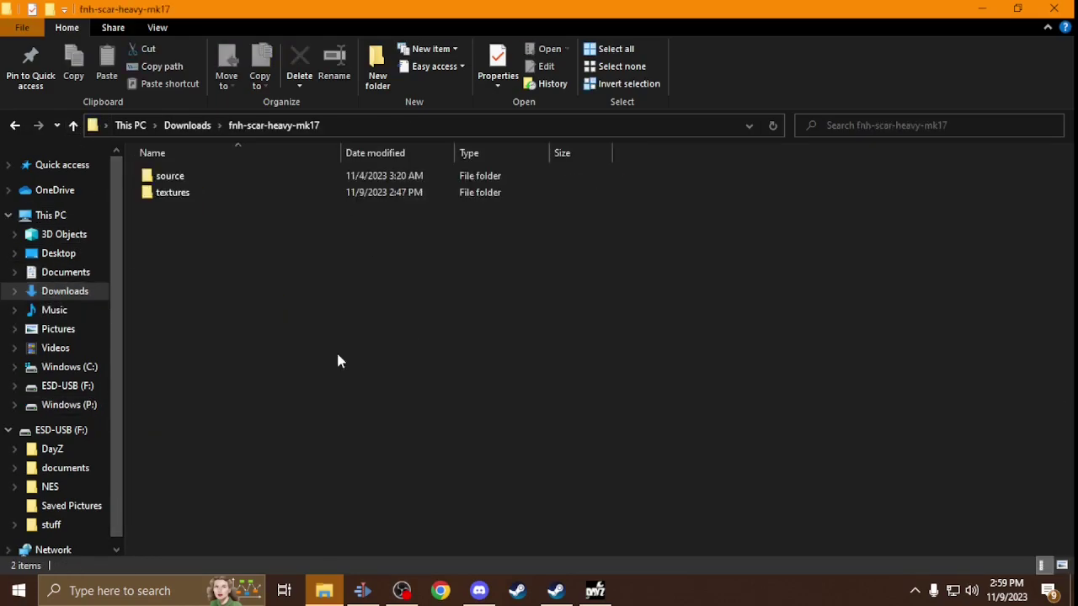
pyautogui.doubleClick(179, 176)
pyautogui.click(188, 176)
pyautogui.rightClick(188, 176)
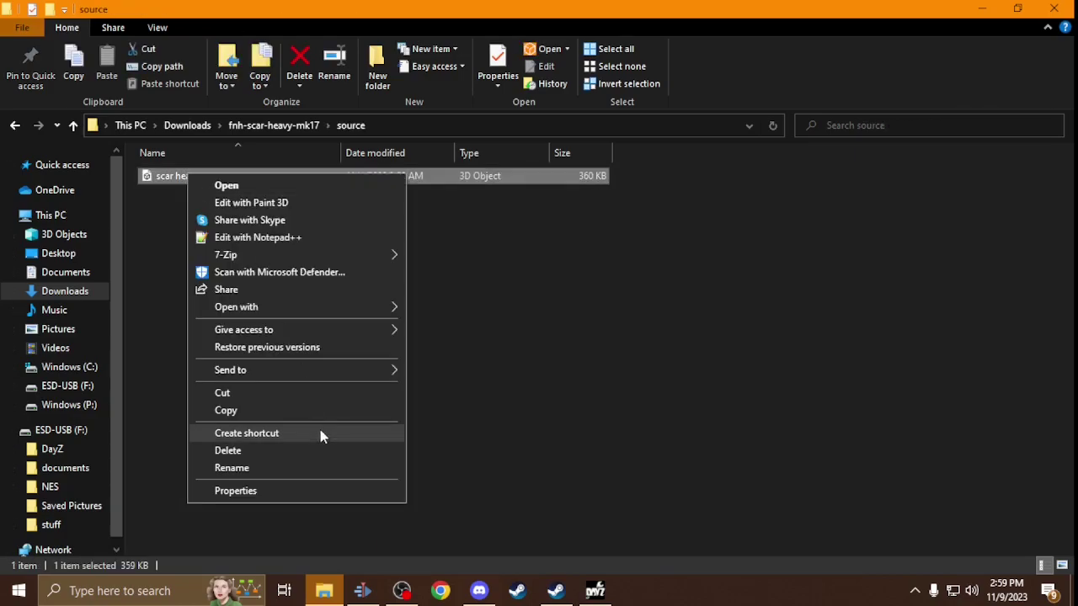
pyautogui.click(314, 491)
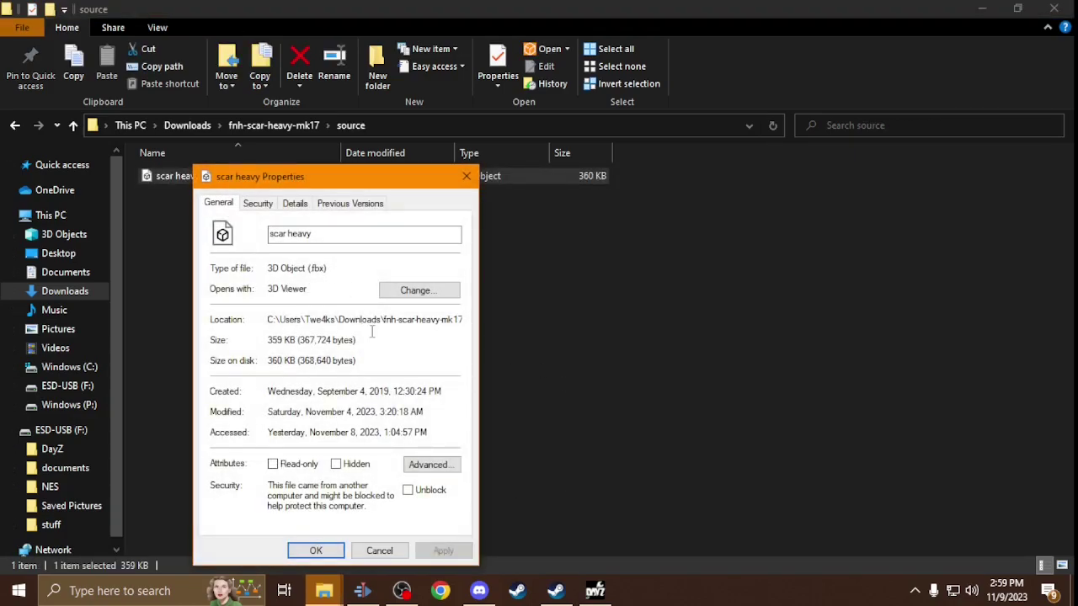
pyautogui.click(379, 551)
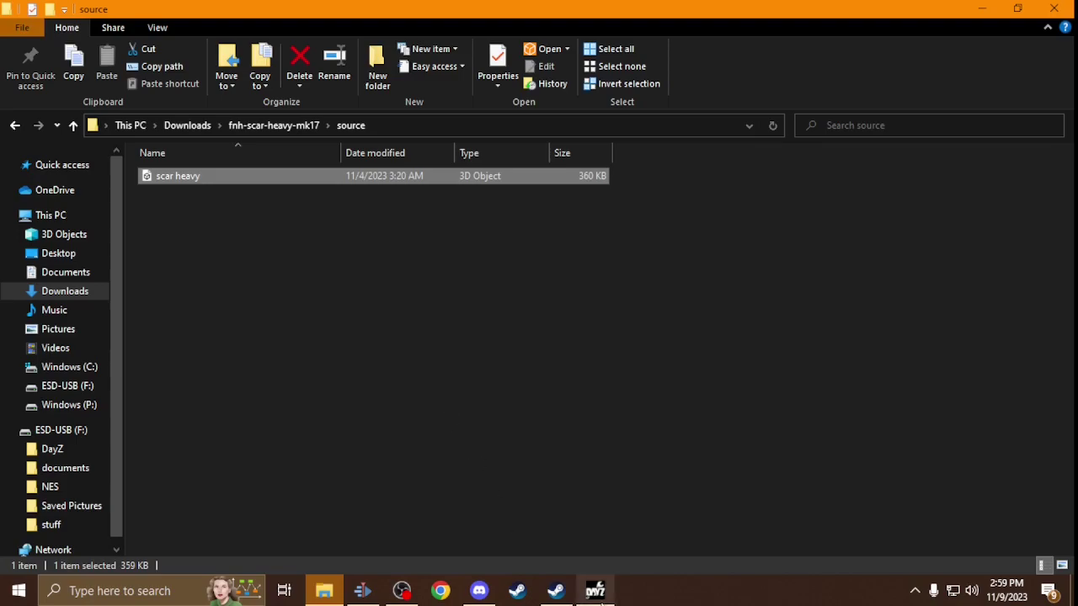
# Launch Object Builder from DayZ Tools and choose the scar heavy file in Downloads\fnh-scar-heavy-mk17\source for an Autodesk FBX import.
pyautogui.click(595, 590)
pyautogui.click(118, 173)
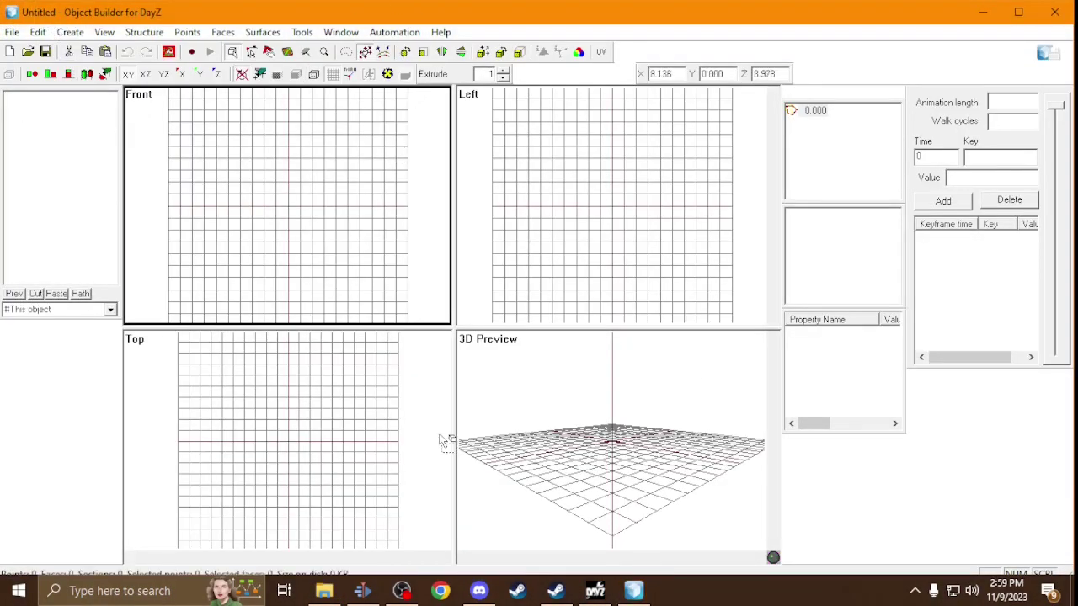
pyautogui.click(13, 34)
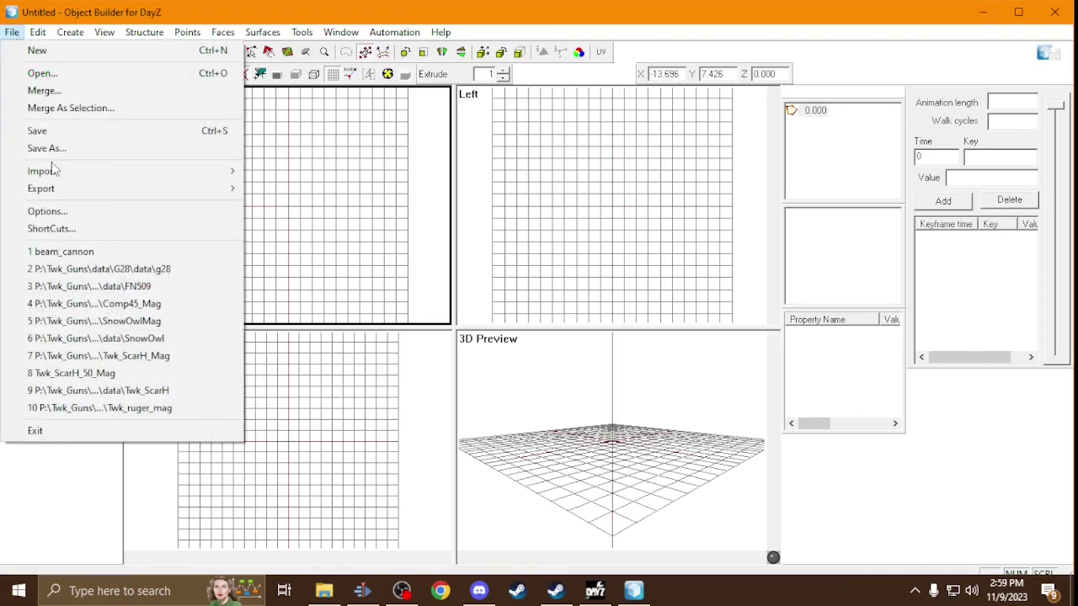
pyautogui.moveTo(42, 171)
pyautogui.click(312, 301)
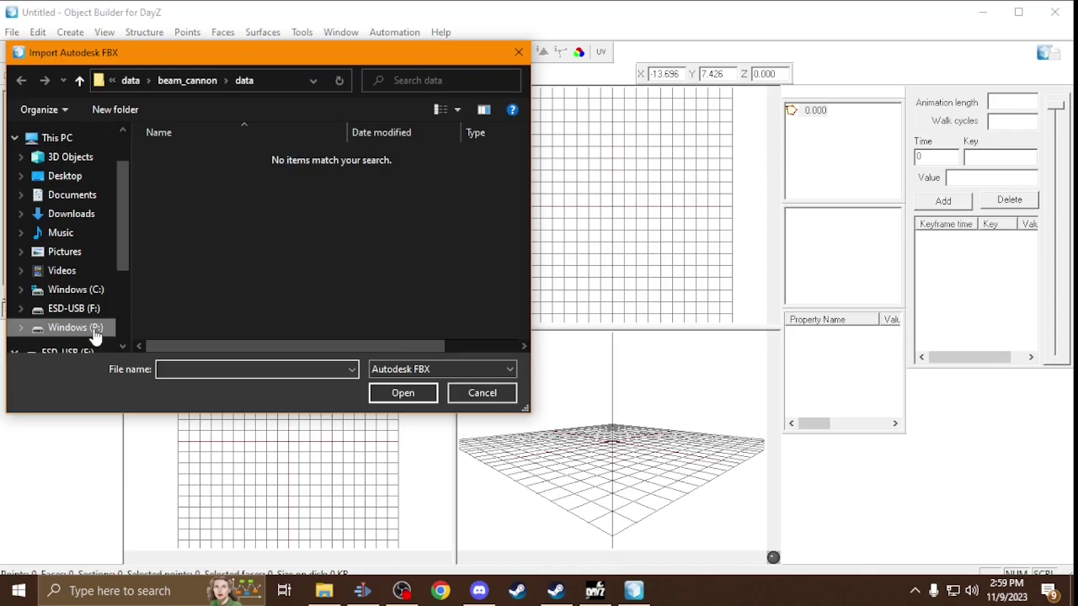
pyautogui.click(69, 214)
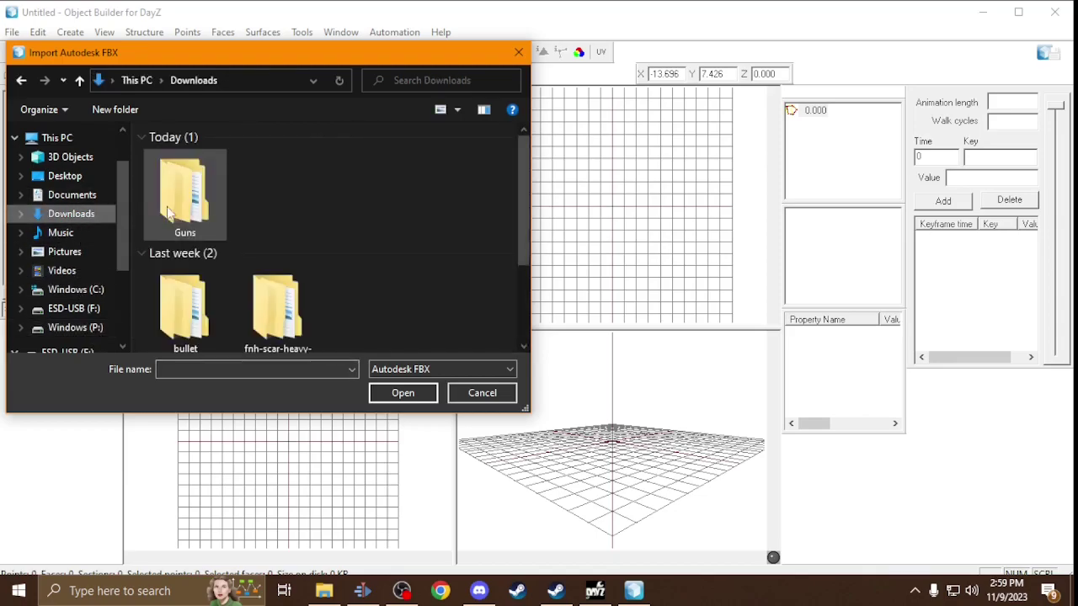
pyautogui.doubleClick(266, 291)
pyautogui.doubleClick(197, 159)
pyautogui.click(191, 163)
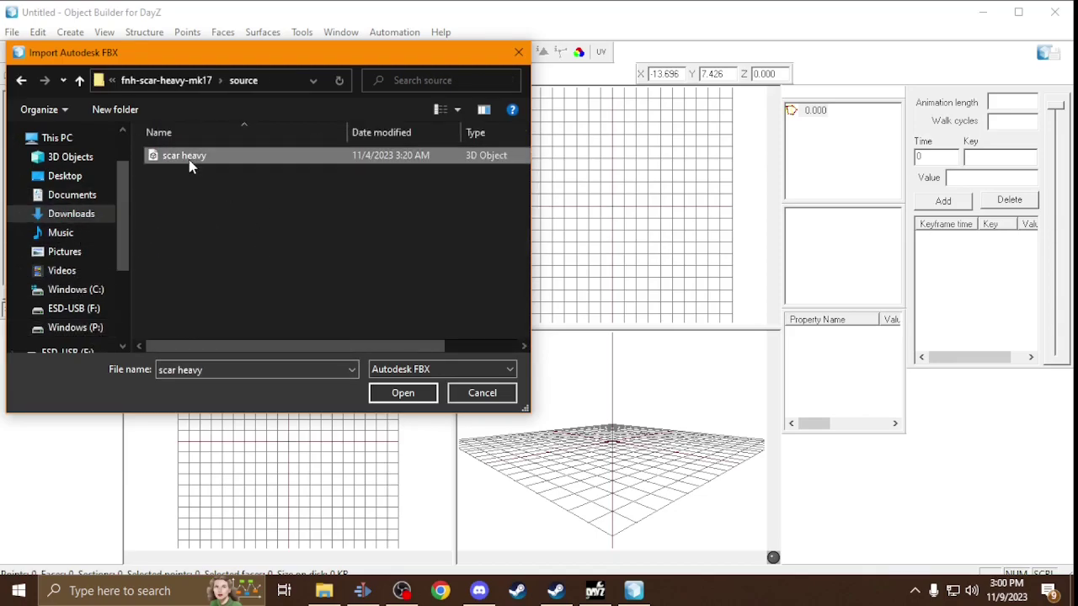
pyautogui.doubleClick(191, 165)
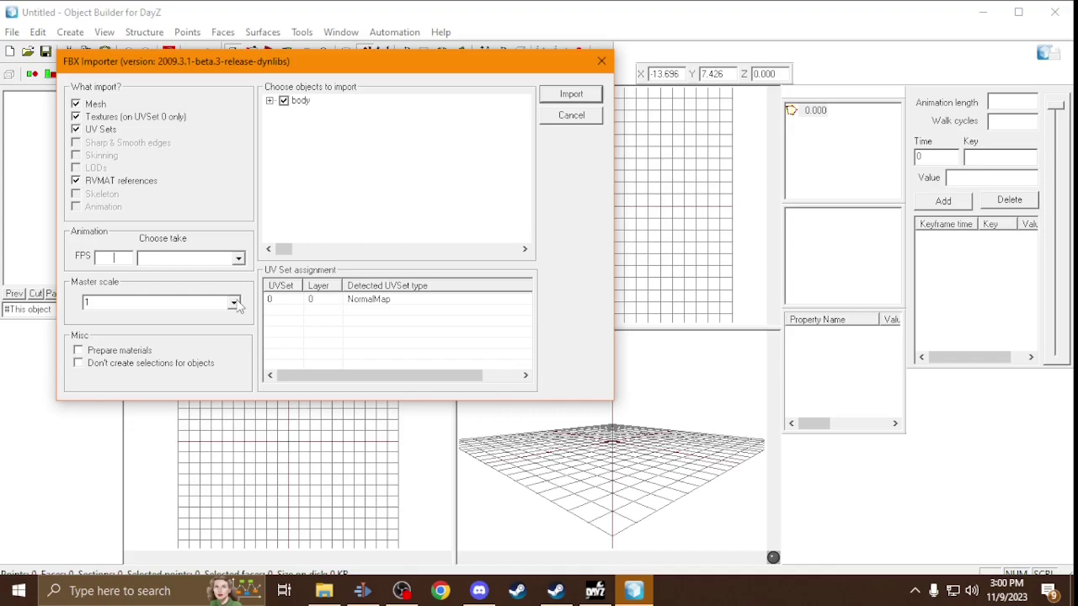
# Set the FBX master scale to 0.01 and import the body object with its mesh, textures, UV sets and RVMAT references.
pyautogui.click(235, 304)
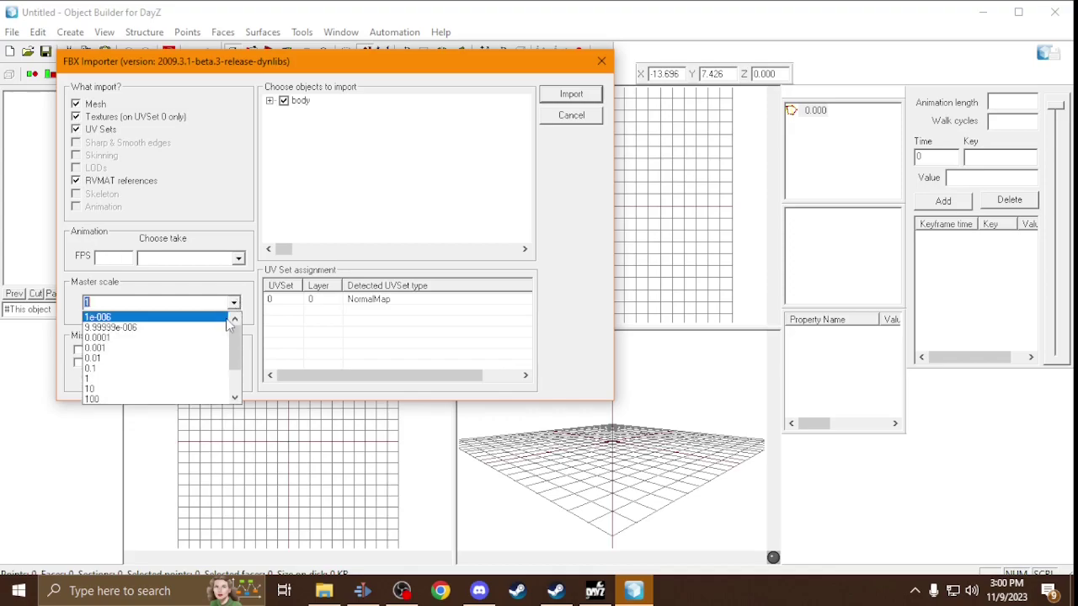
pyautogui.click(150, 360)
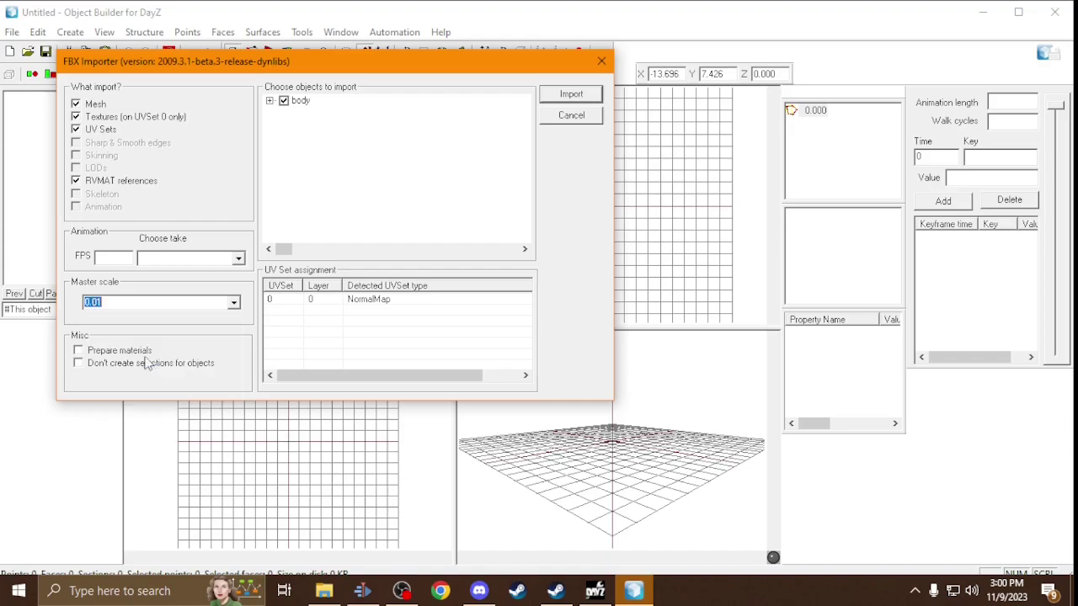
pyautogui.click(592, 100)
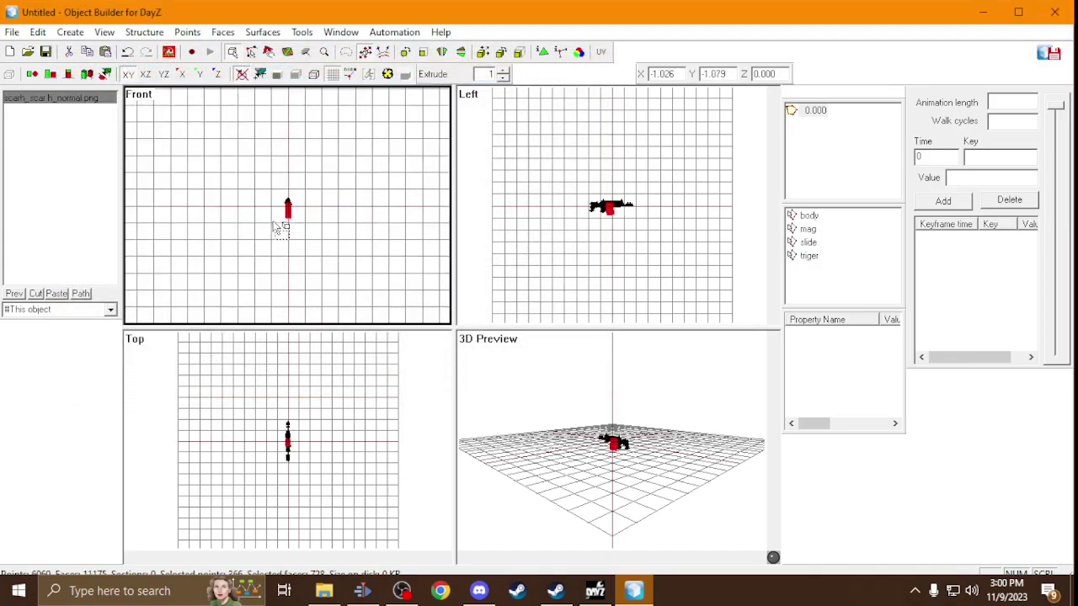
# Select the whole imported rifle and rotate it about a quarter turn in the Top view so its barrel points horizontally to the left.
pyautogui.scroll(5, 281, 228)
pyautogui.moveTo(356, 281); pyautogui.dragTo(237, 145)
pyautogui.scroll(4, 276, 467)
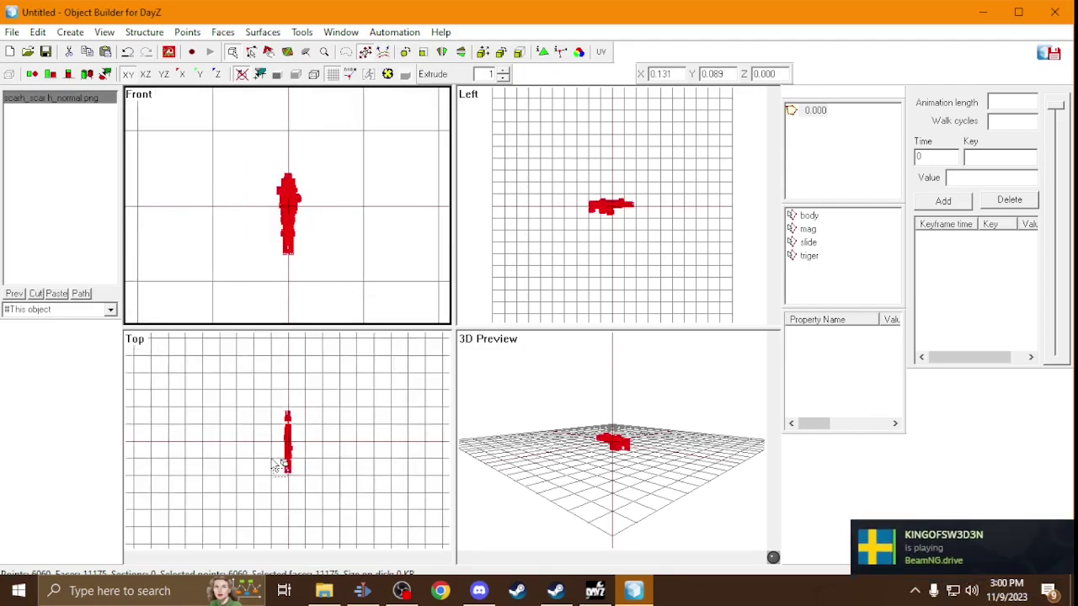
pyautogui.scroll(3, 272, 466)
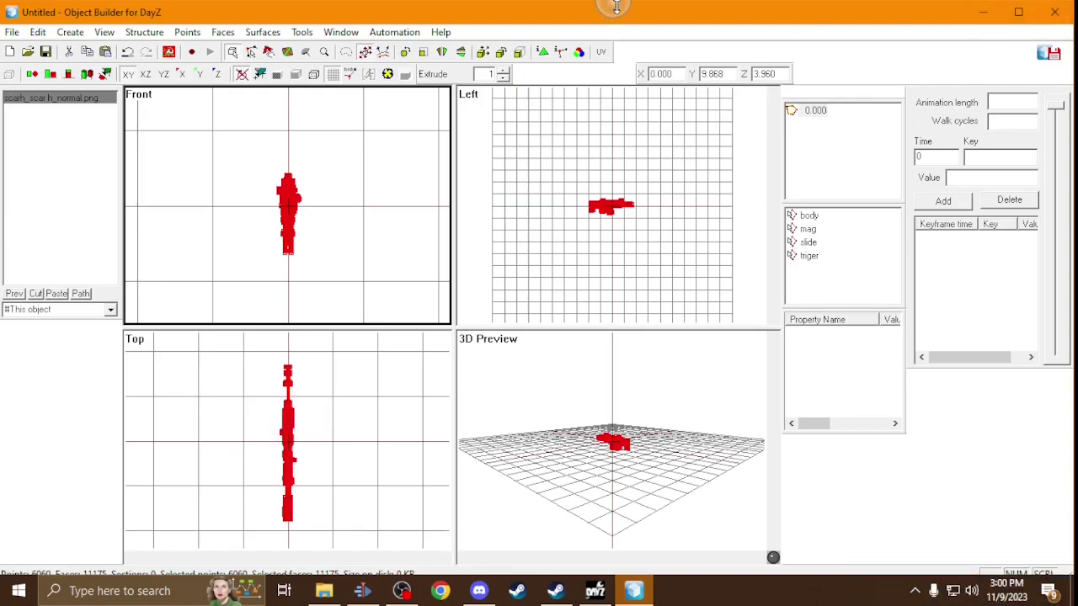
pyautogui.moveTo(621, 5)
pyautogui.mouseDown()
pyautogui.moveTo(631, 16)
pyautogui.moveTo(630, 1)
pyautogui.mouseUp()
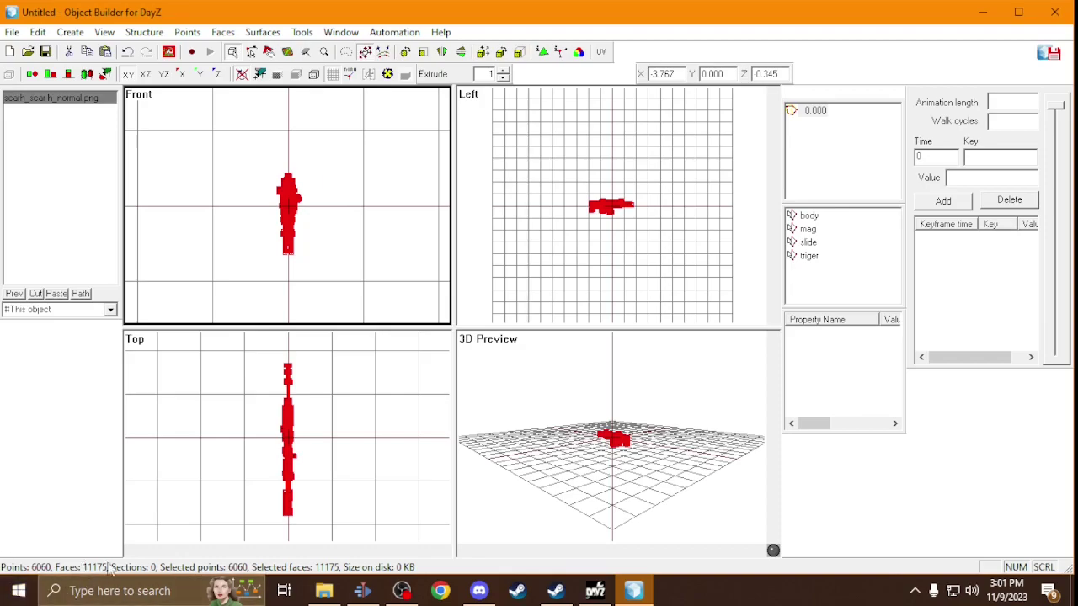
pyautogui.click(257, 423)
pyautogui.moveTo(249, 355); pyautogui.dragTo(369, 548)
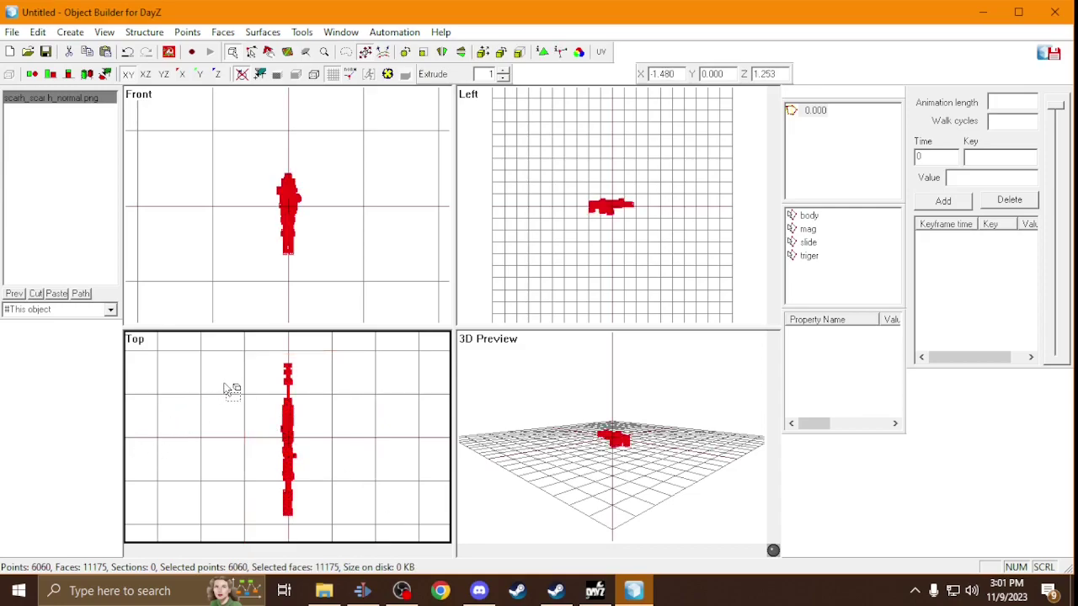
pyautogui.moveTo(239, 383); pyautogui.dragTo(224, 391)
pyautogui.moveTo(210, 404); pyautogui.dragTo(196, 416)
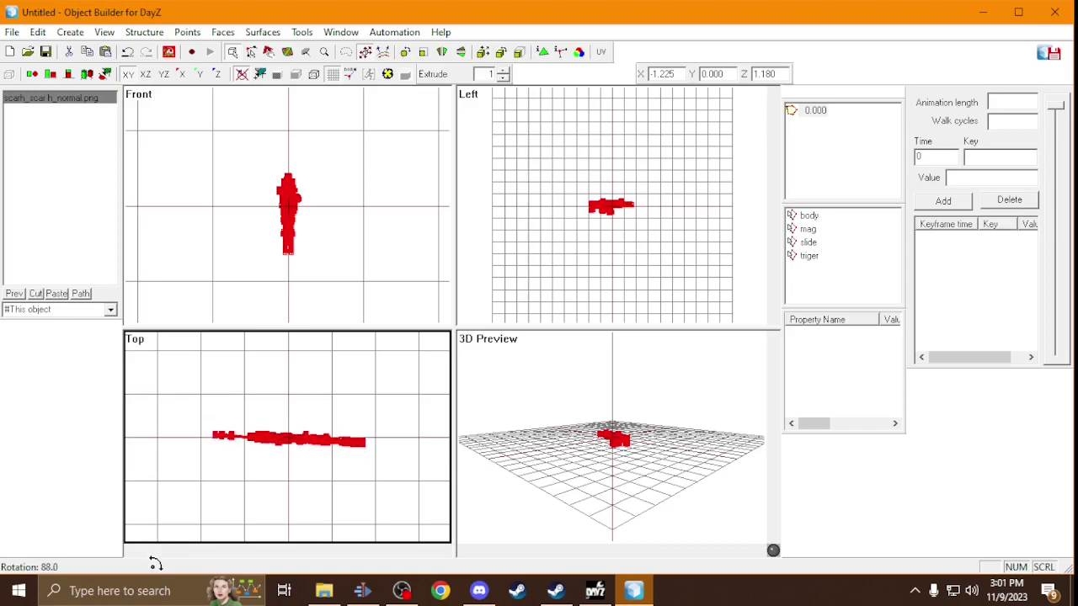
pyautogui.scroll(5, 178, 533)
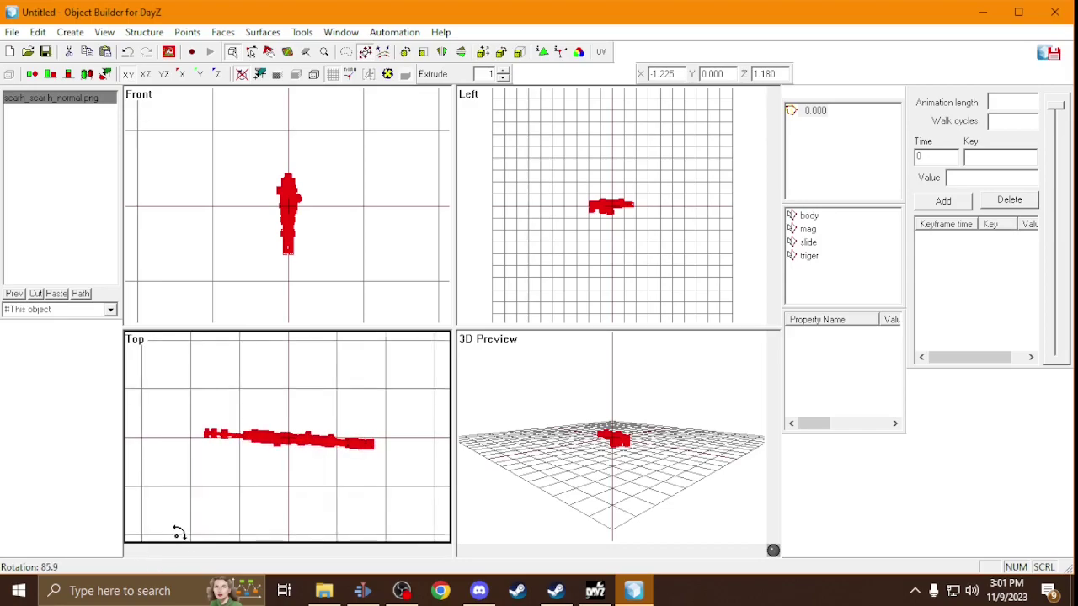
pyautogui.moveTo(178, 534); pyautogui.dragTo(178, 550)
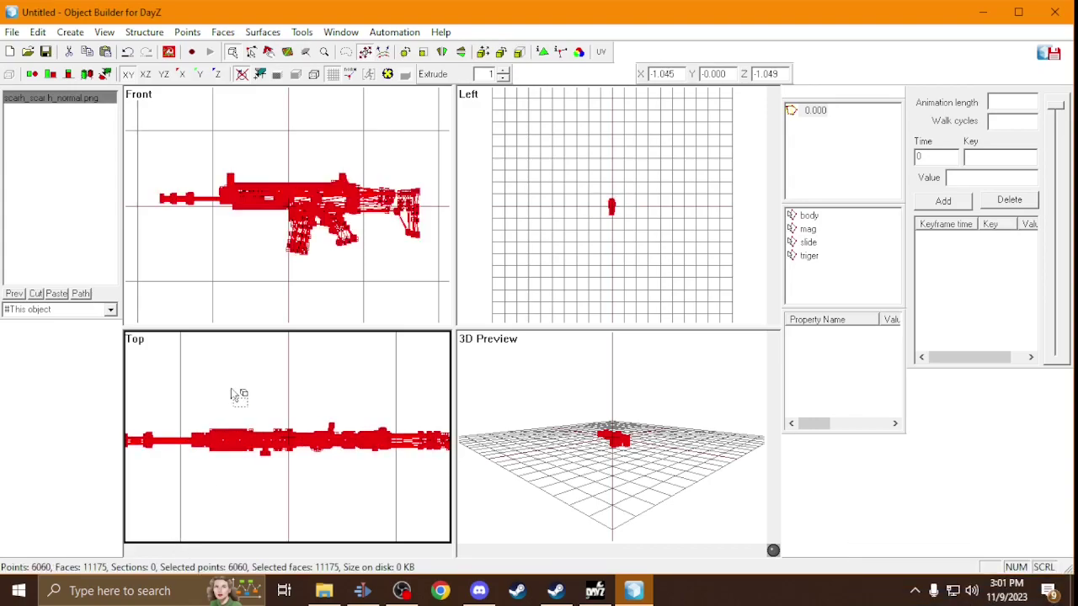
# Move the whole selected rifle sideways in the Left view so it is centred on the vertical axis.
pyautogui.scroll(5, 674, 144)
pyautogui.scroll(8, 638, 157)
pyautogui.click(623, 182)
pyautogui.scroll(-5, 625, 183)
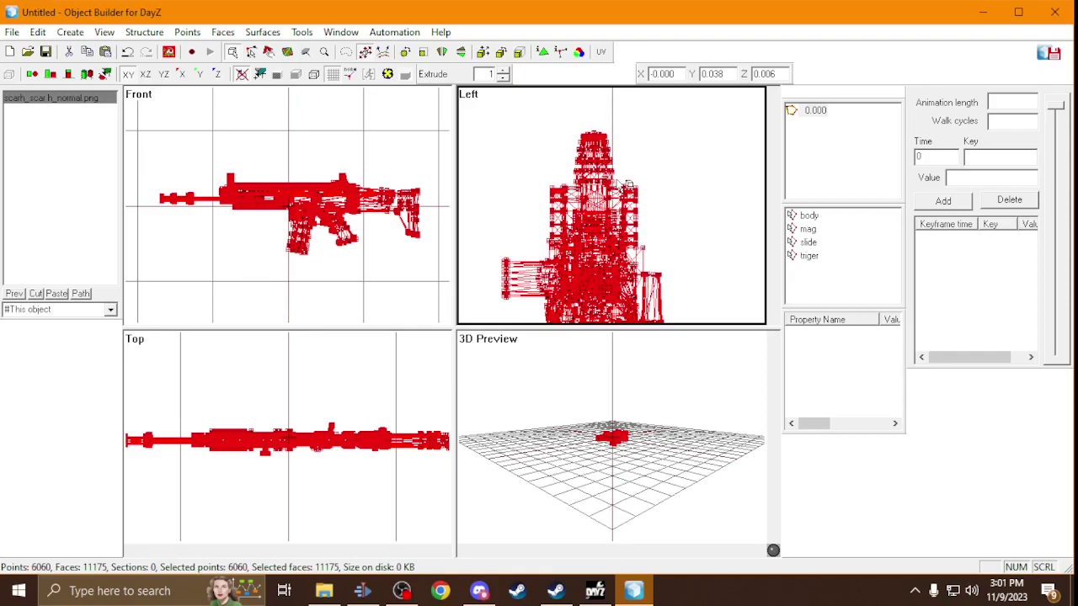
pyautogui.scroll(1, 625, 183)
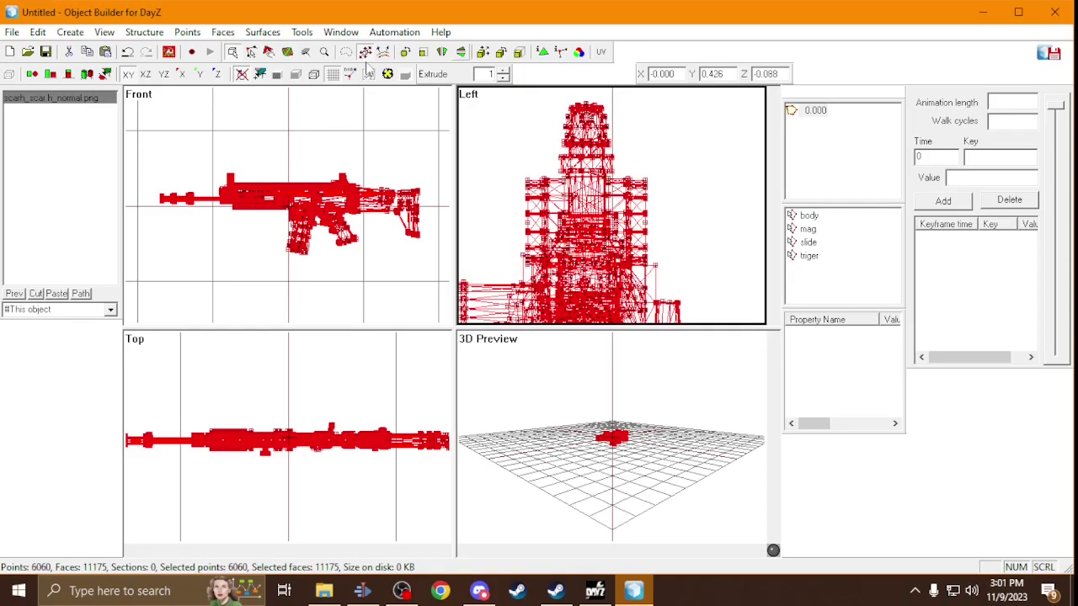
pyautogui.moveTo(583, 198); pyautogui.dragTo(611, 203)
pyautogui.scroll(5, 252, 445)
pyautogui.click(251, 436)
pyautogui.keyDown('shift'); pyautogui.moveTo(251, 436); pyautogui.dragTo(259, 448); pyautogui.keyUp('shift')
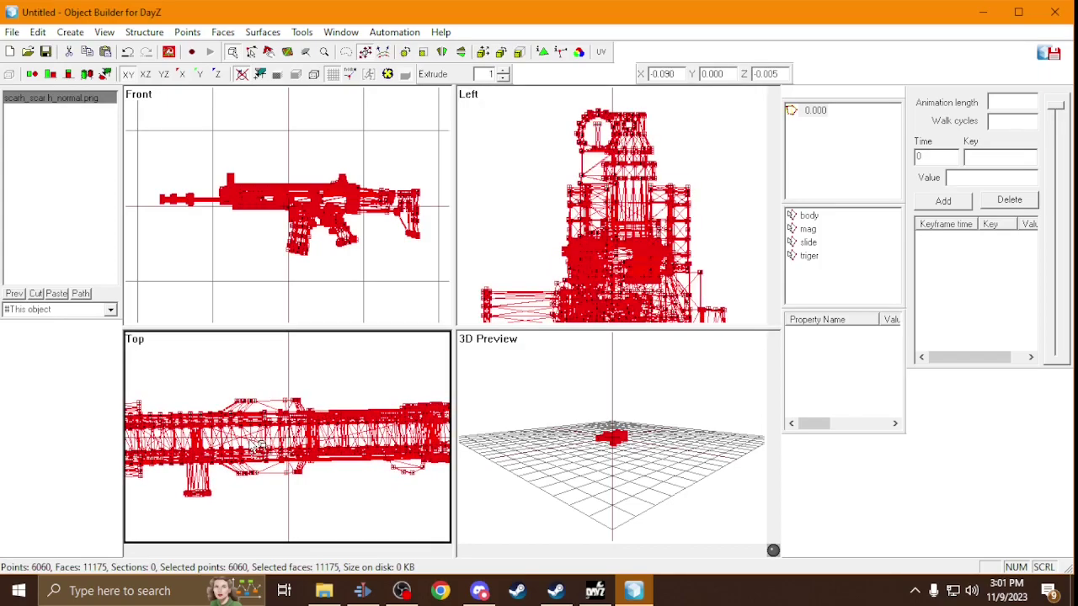
pyautogui.hotkey('ctrl', 'z')
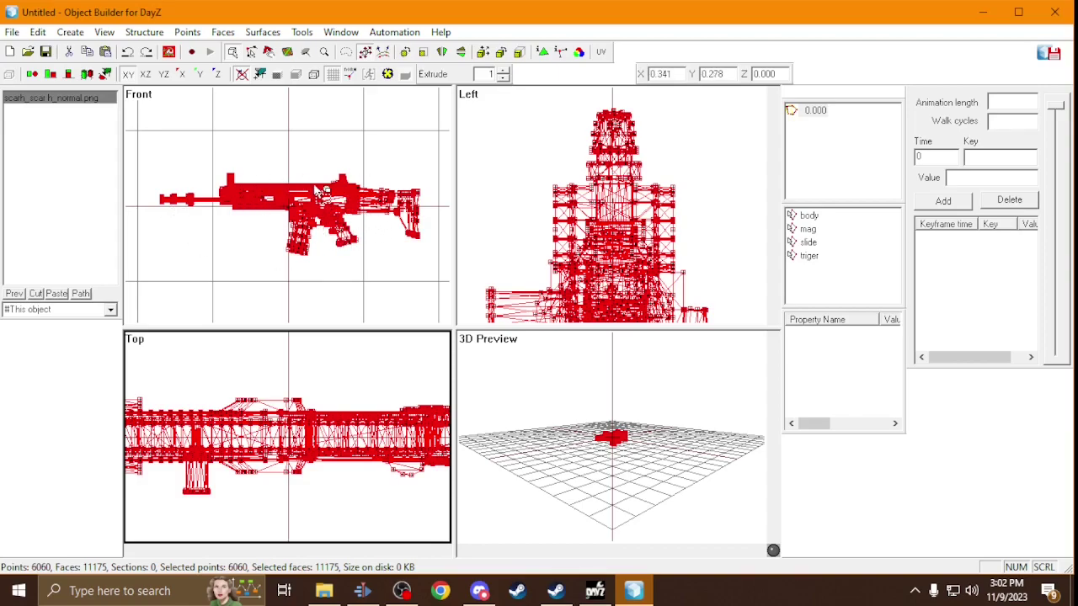
# Select body, mag, slide and triger, and choose scar_h_co.paa from sample_weapon\data\scar_h\data as the texture in their face properties.
pyautogui.scroll(-2, 317, 188)
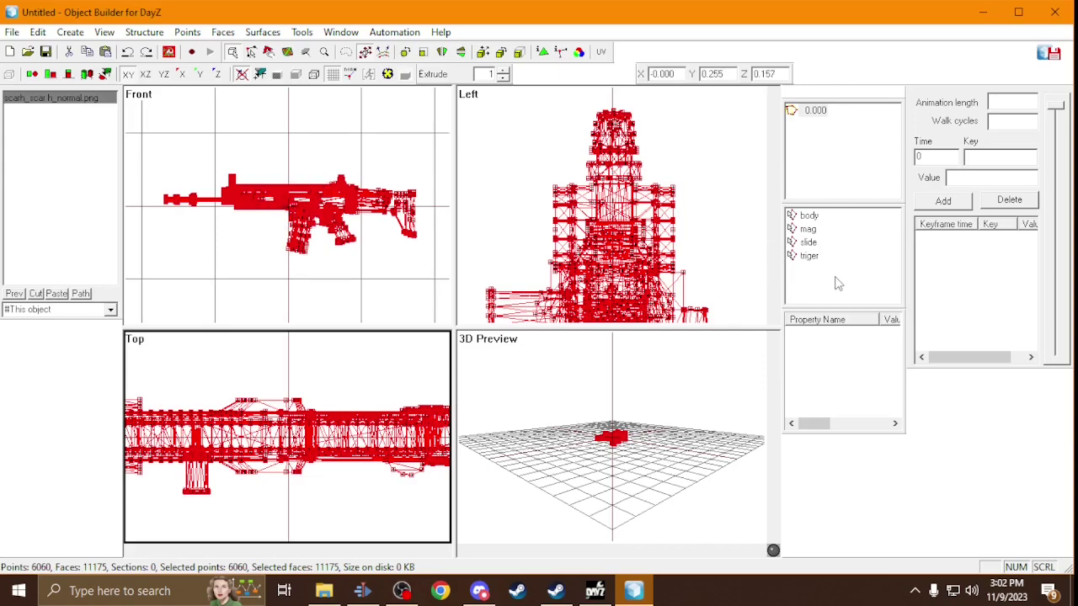
pyautogui.moveTo(837, 274); pyautogui.dragTo(817, 218)
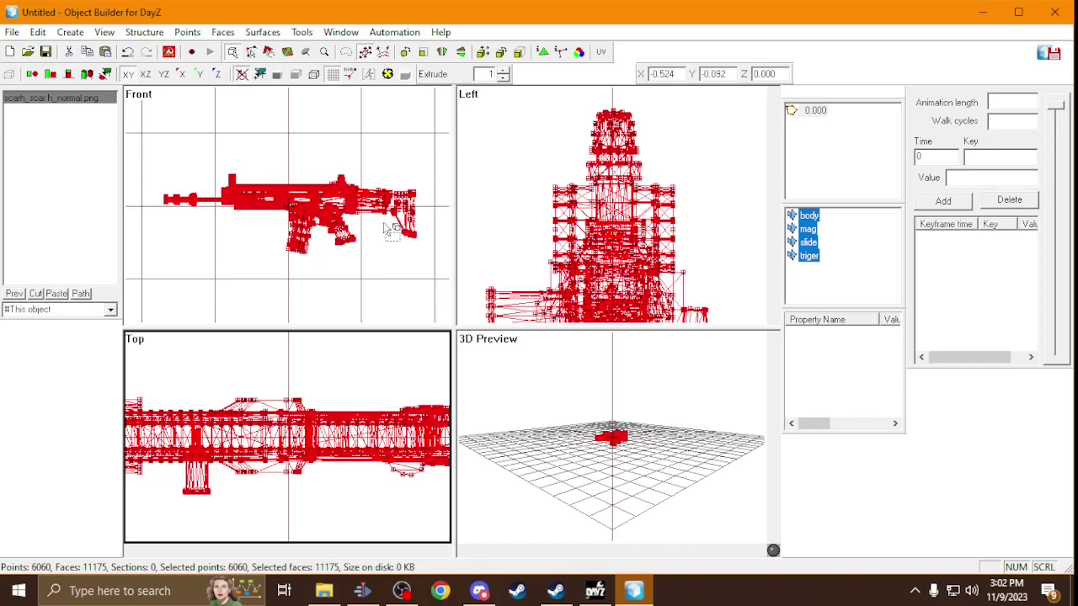
pyautogui.moveTo(385, 227); pyautogui.dragTo(383, 225)
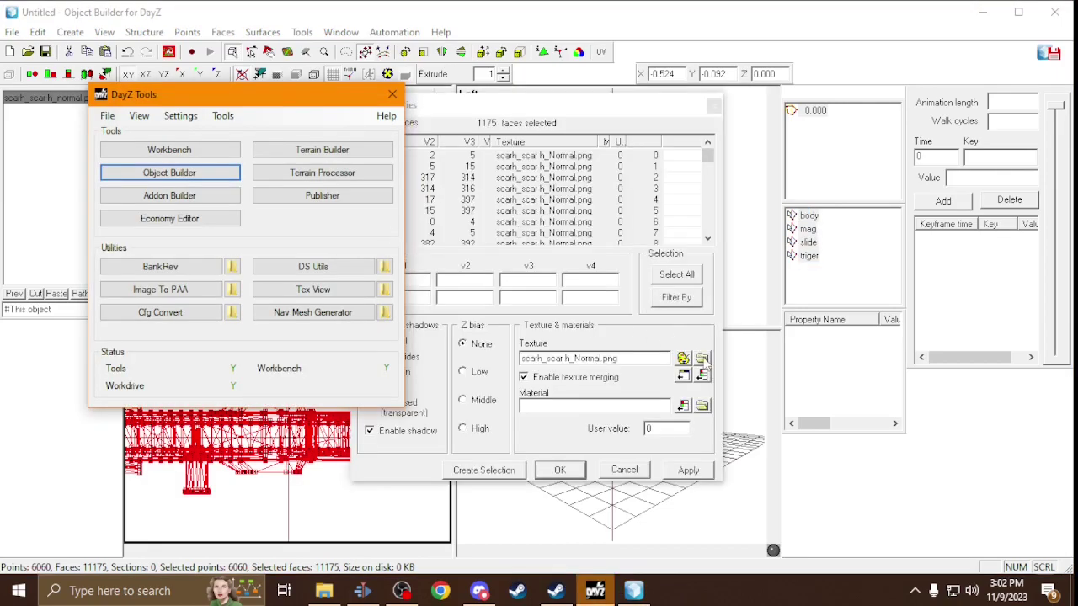
pyautogui.click(702, 358)
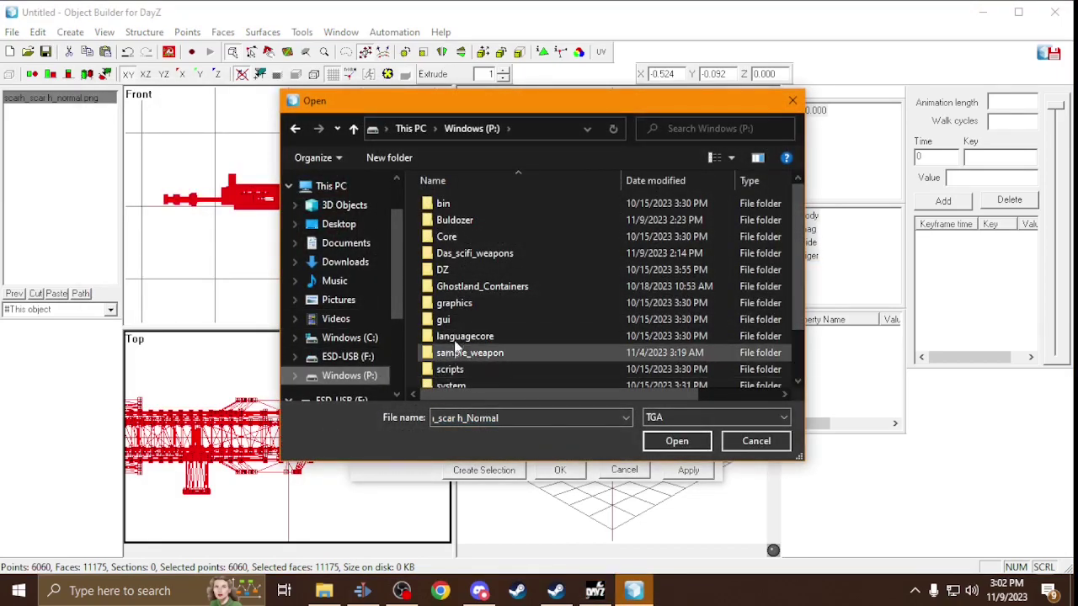
pyautogui.doubleClick(494, 357)
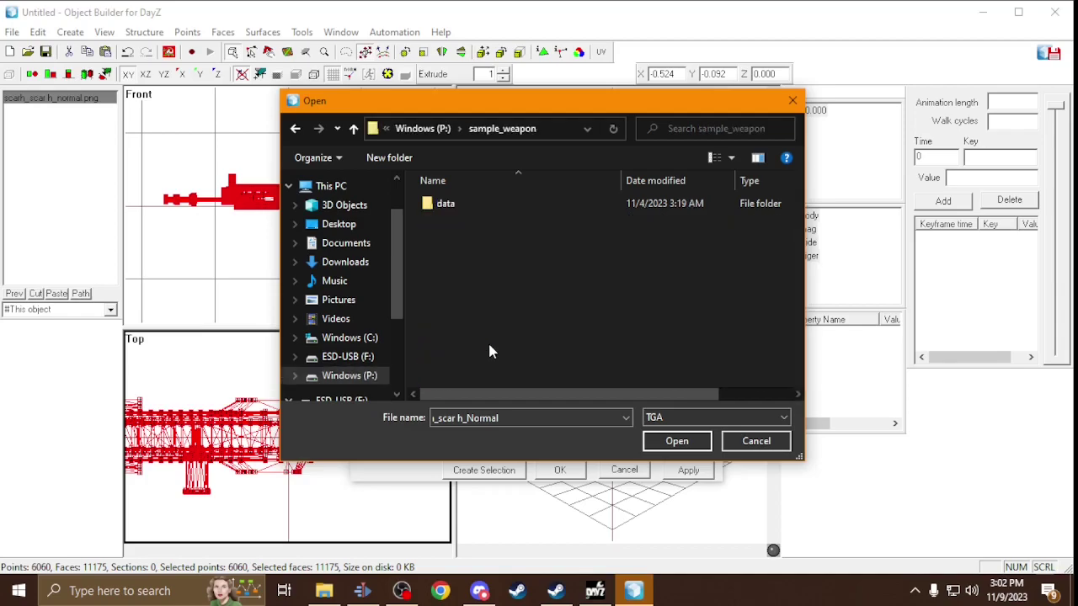
pyautogui.doubleClick(461, 207)
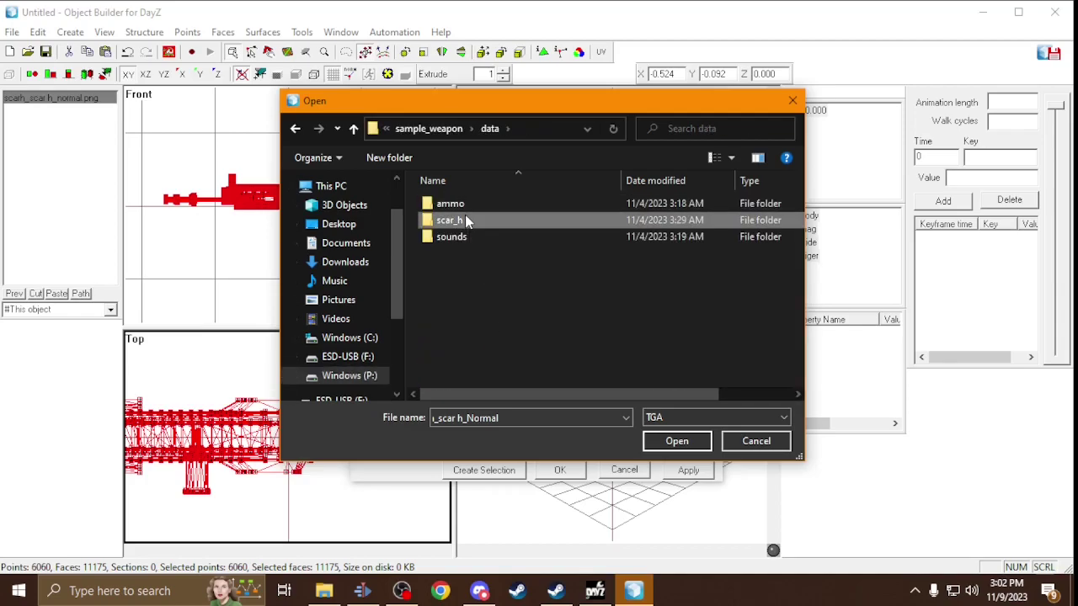
pyautogui.doubleClick(468, 219)
pyautogui.doubleClick(471, 206)
pyautogui.click(782, 421)
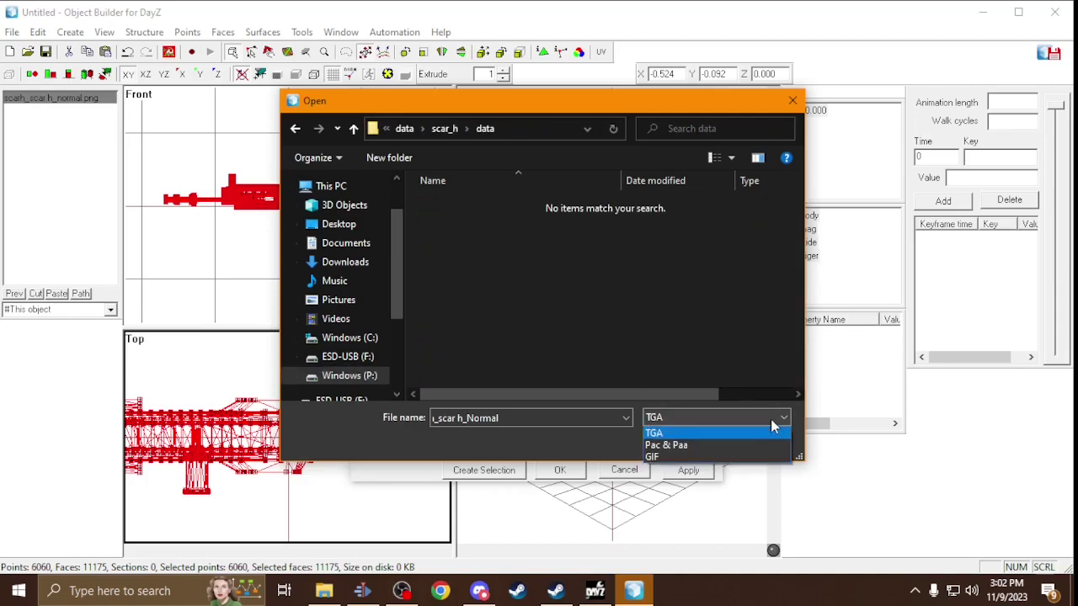
pyautogui.click(746, 443)
pyautogui.doubleClick(478, 203)
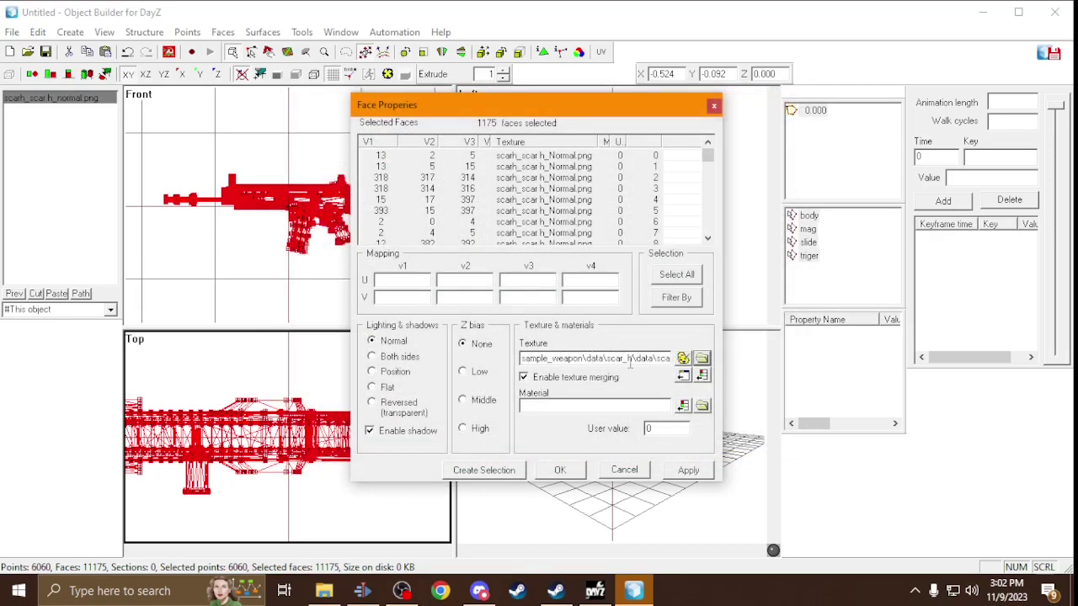
# Choose the scar_h RVMAT as the face material and apply the texture and material to the selected faces.
pyautogui.click(700, 407)
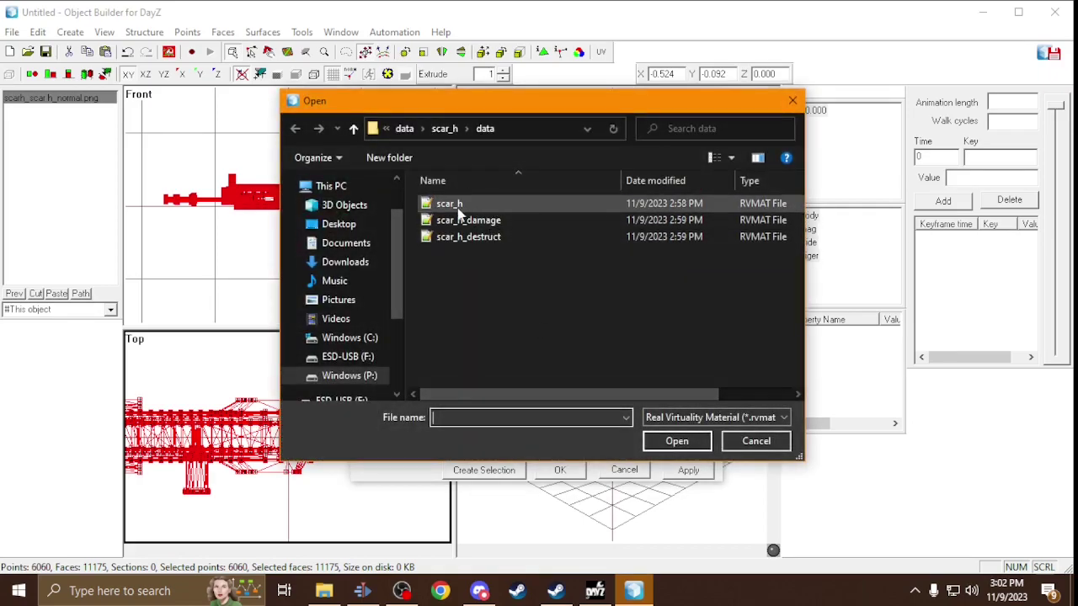
pyautogui.doubleClick(457, 206)
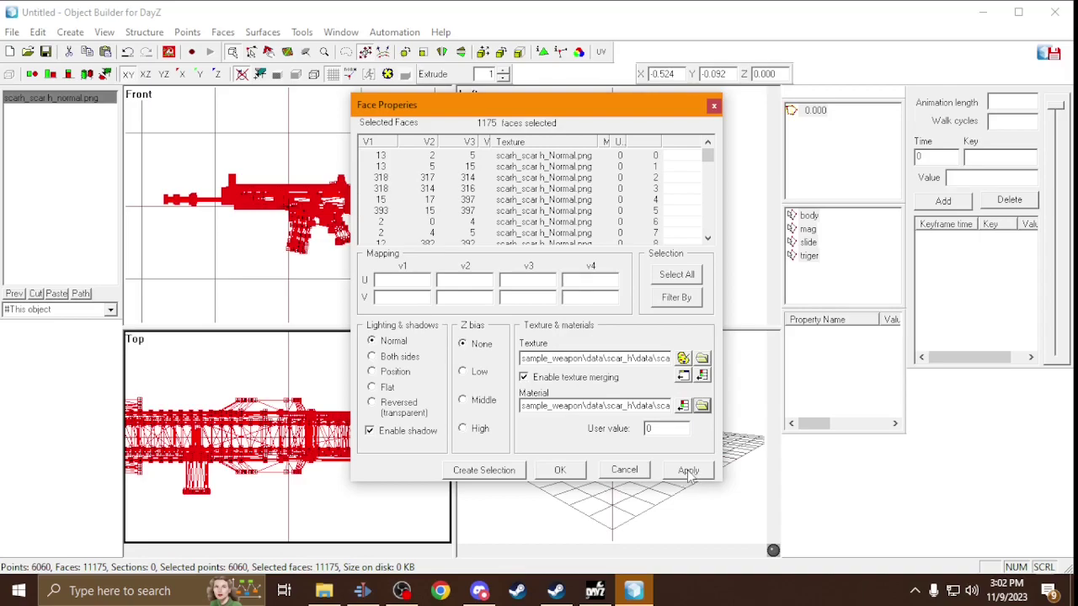
pyautogui.click(560, 469)
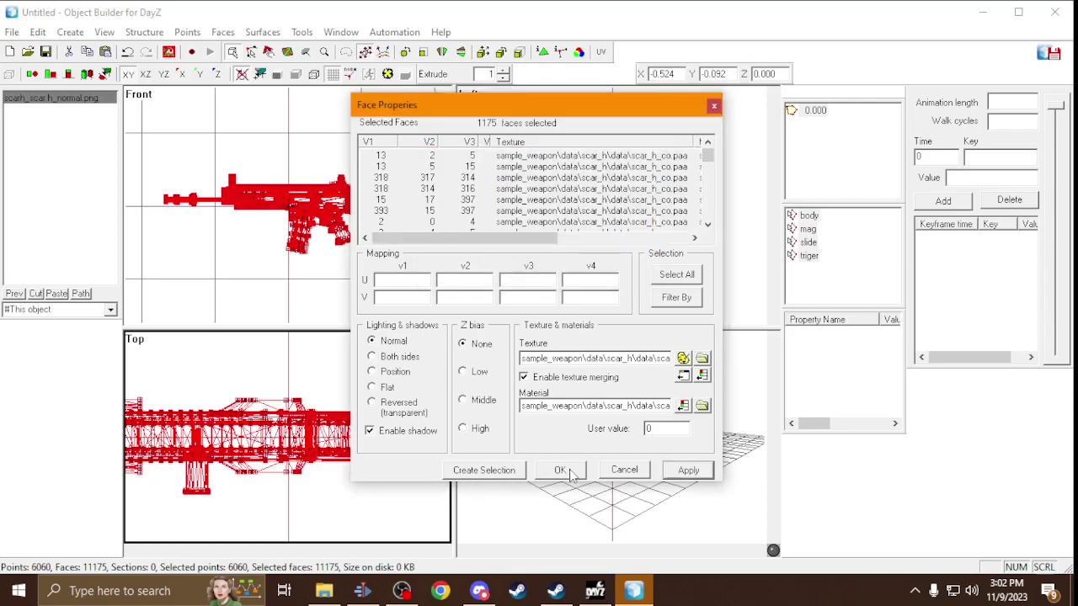
# Create a proxy using the m4a1 model from DZ\weapons\firearms\m4, leaving the proxy ID automatic.
pyautogui.click(38, 32)
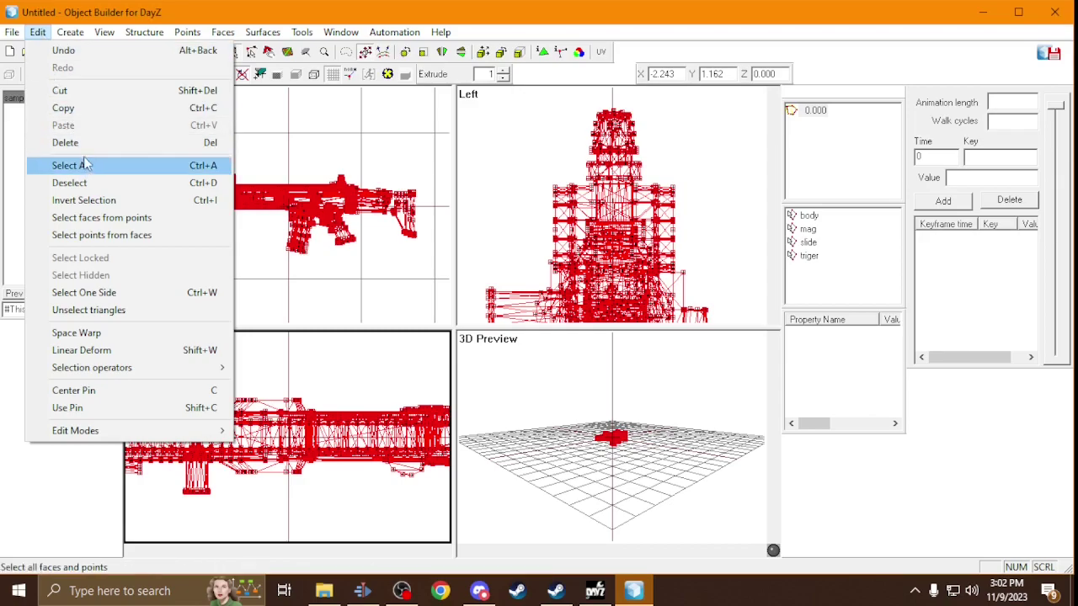
pyautogui.moveTo(70, 32)
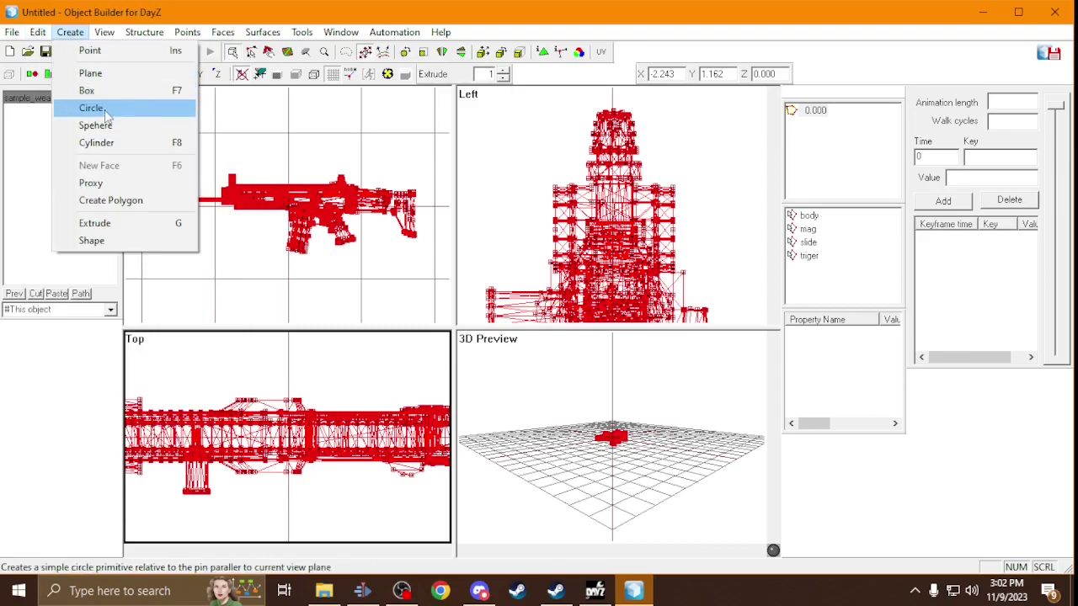
pyautogui.click(121, 185)
pyautogui.click(263, 170)
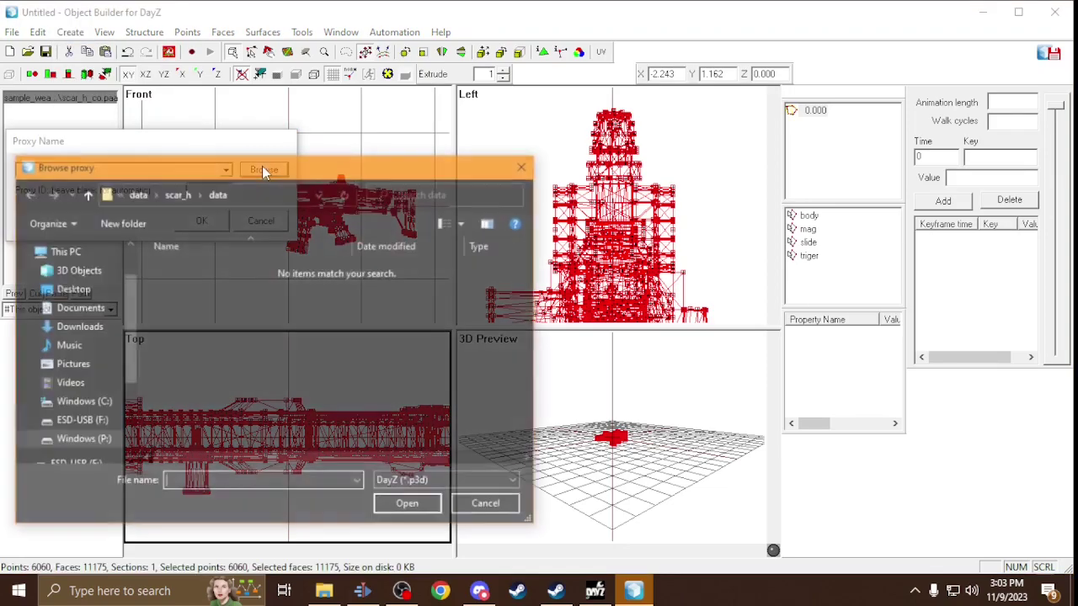
pyautogui.click(98, 442)
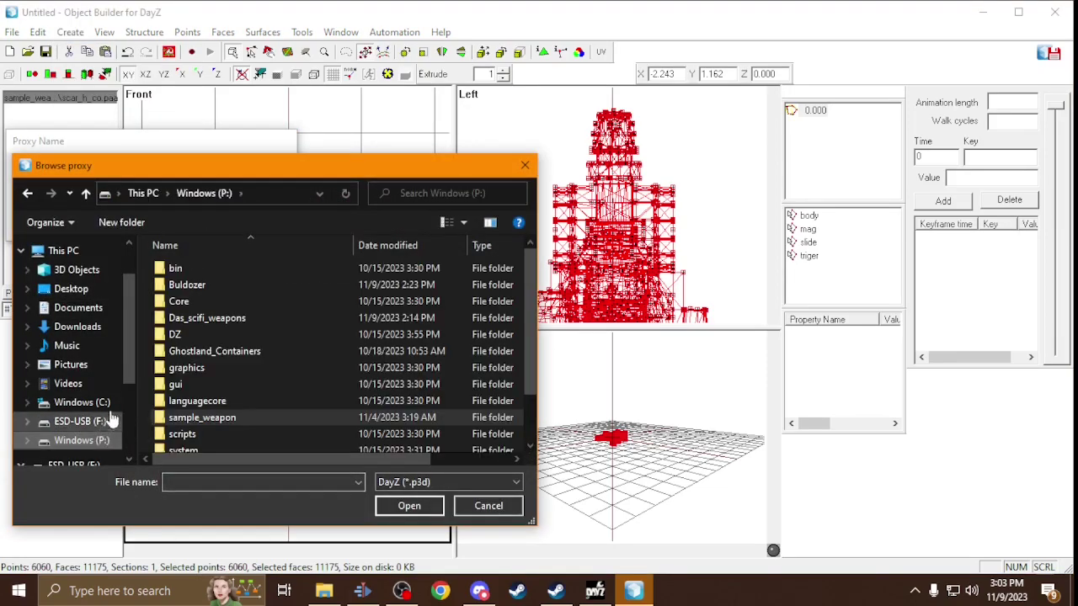
pyautogui.doubleClick(227, 337)
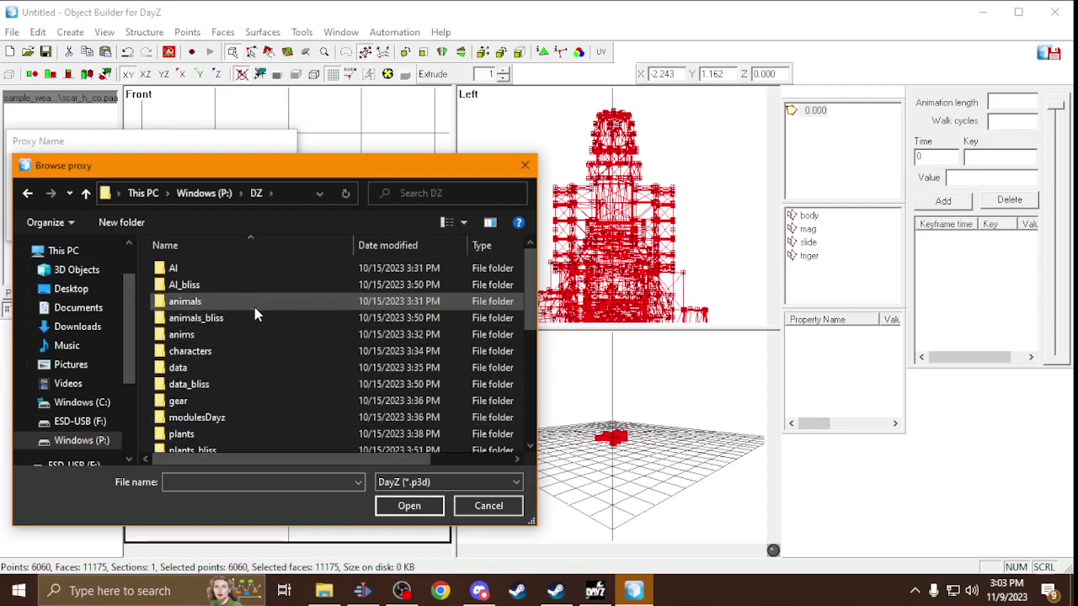
pyautogui.scroll(-2, 297, 324)
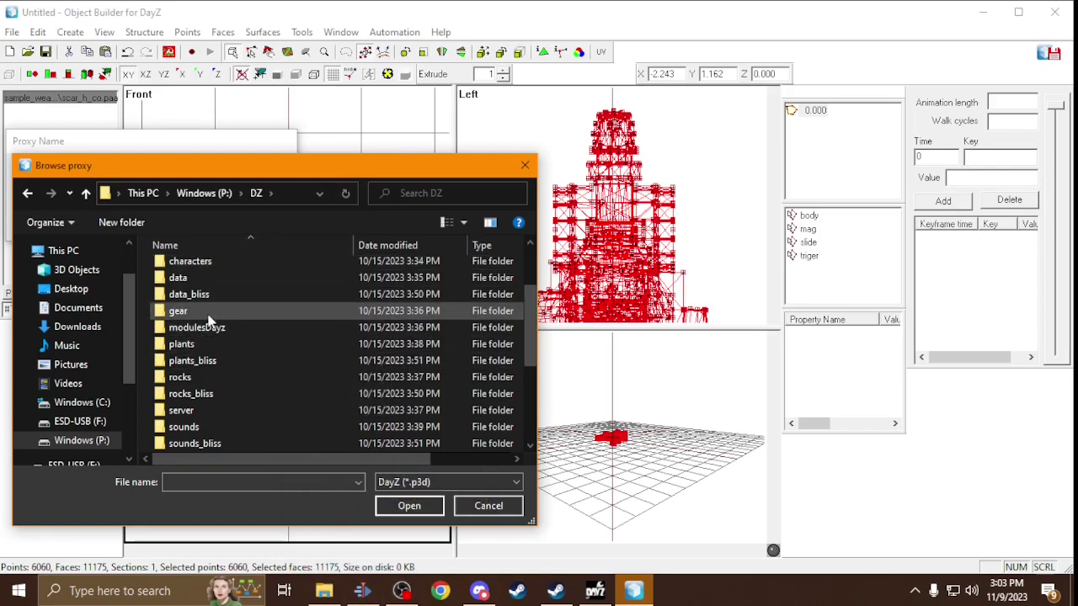
pyautogui.scroll(2, 215, 311)
pyautogui.scroll(-5, 202, 362)
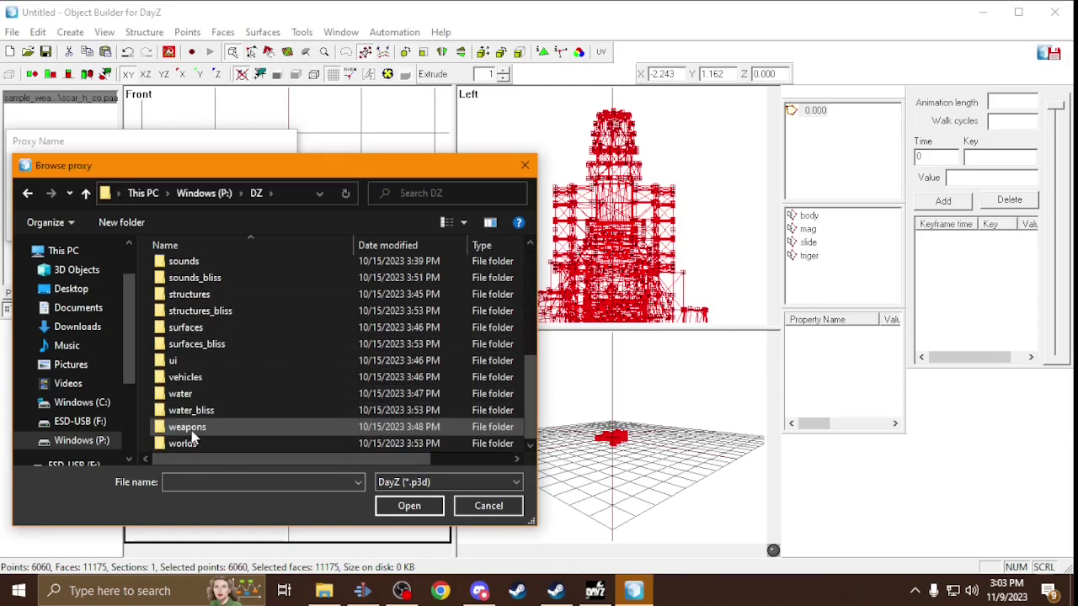
pyautogui.doubleClick(189, 428)
pyautogui.doubleClick(200, 367)
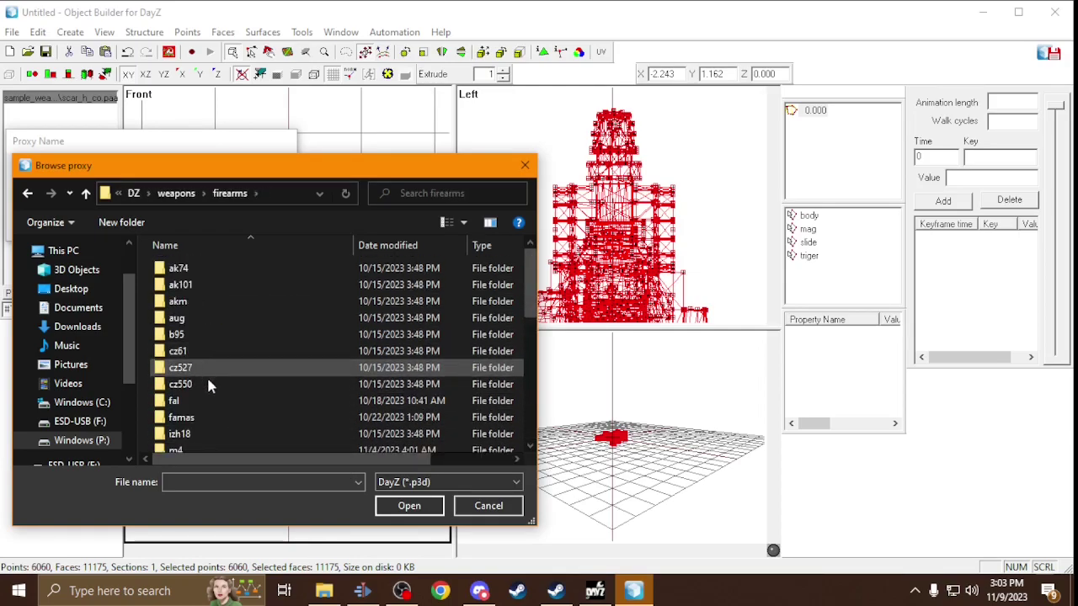
pyautogui.scroll(-3, 209, 384)
pyautogui.doubleClick(200, 367)
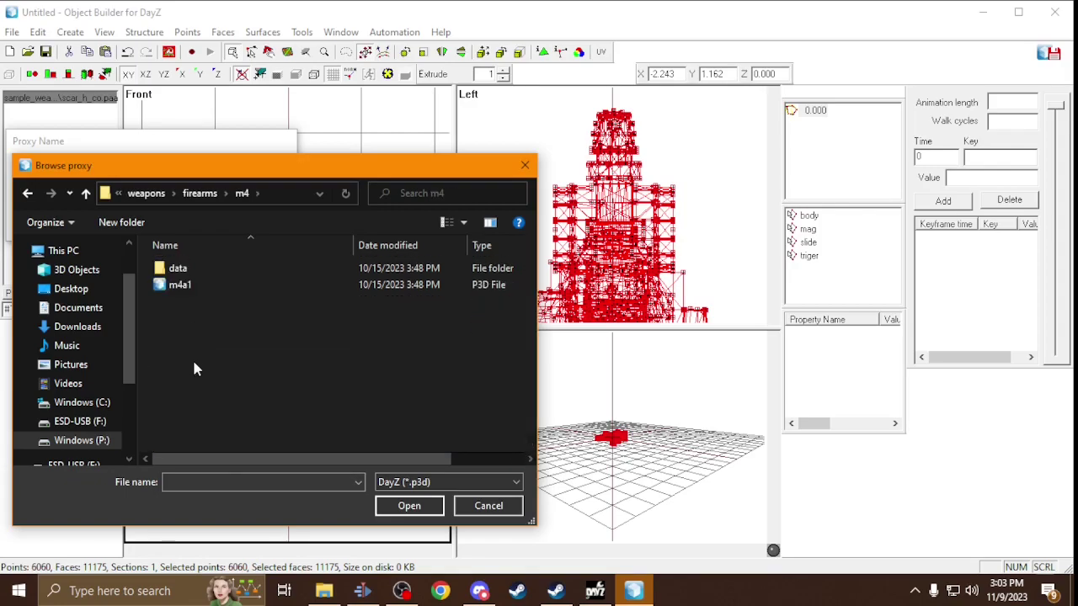
pyautogui.doubleClick(211, 284)
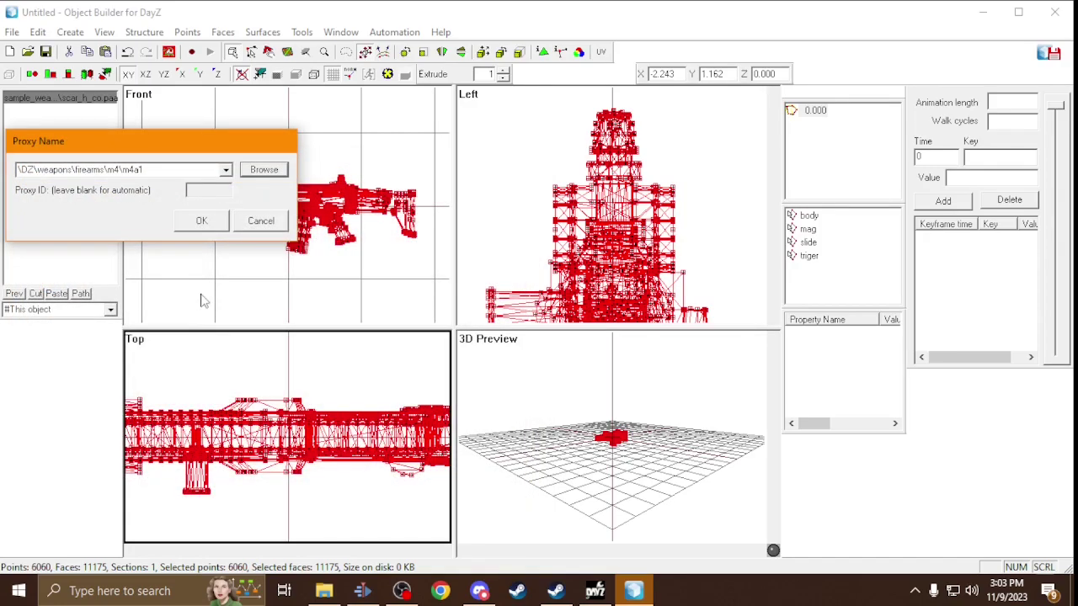
pyautogui.click(202, 221)
# Open the Buldozer preview to inspect the textured rifle, and switch back to Object Builder.
pyautogui.scroll(1, 257, 140)
pyautogui.click(169, 52)
pyautogui.click(181, 62)
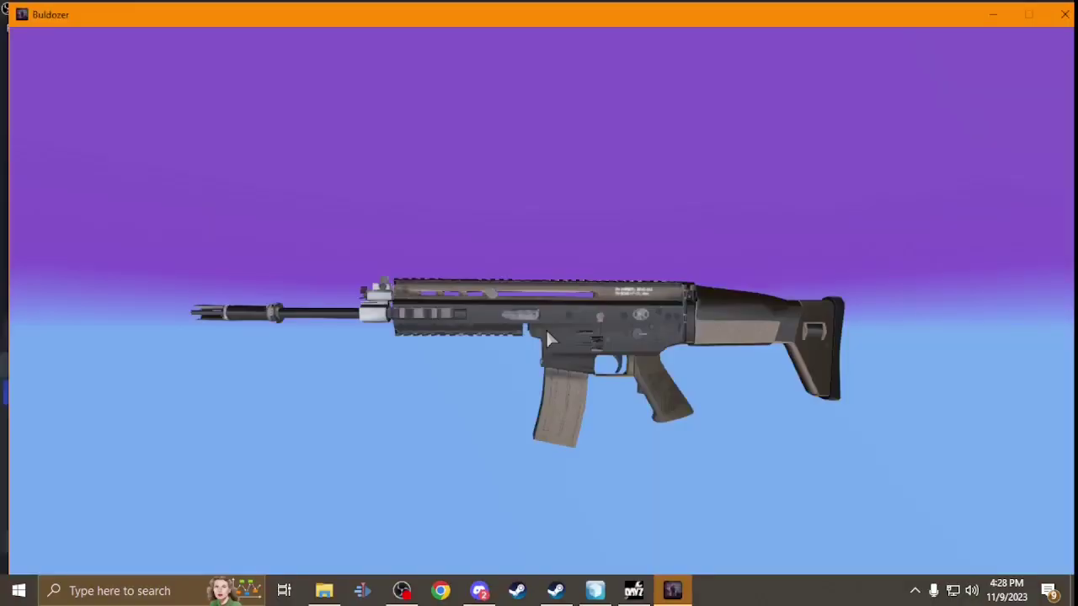
pyautogui.moveTo(546, 328)
pyautogui.mouseDown(button='right')
pyautogui.moveTo(548, 339)
pyautogui.moveTo(546, 328)
pyautogui.mouseUp(button='right')
pyautogui.hotkey('alt', 'Tab')
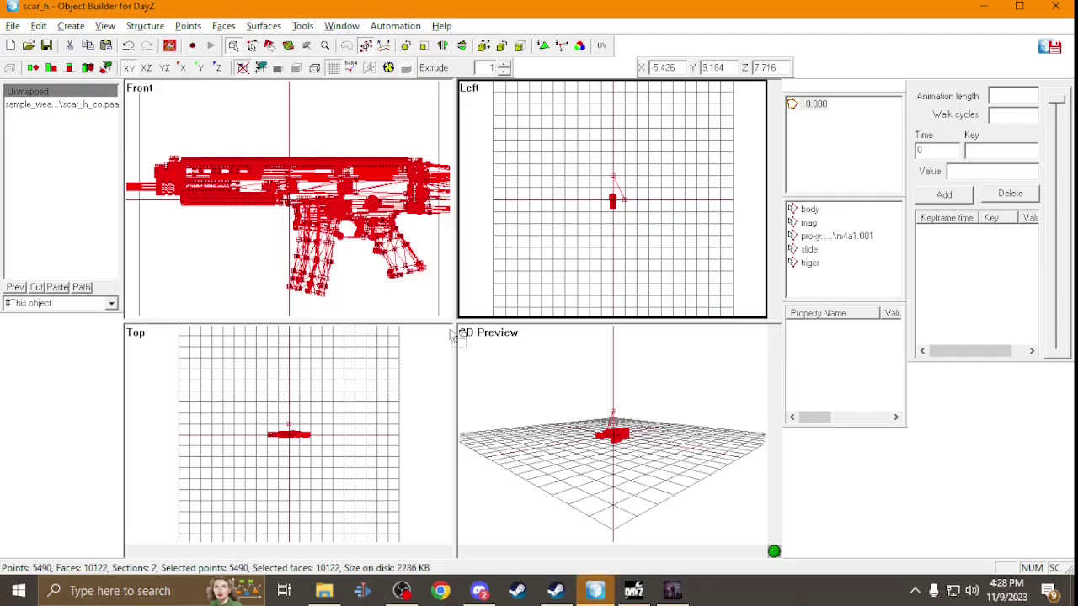
# Select body, mag, slide and triger together, without the m4a1 proxy, and create a new named selection zbytek from them.
pyautogui.click(810, 209)
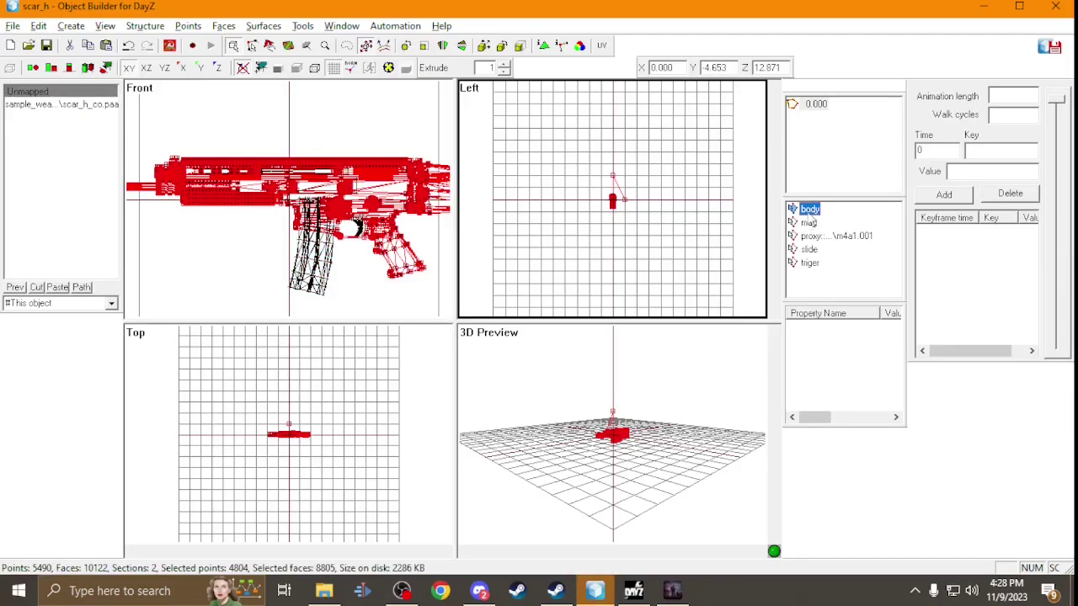
pyautogui.keyDown('ctrl'); pyautogui.click(809, 223); pyautogui.keyUp('ctrl')
pyautogui.keyDown('ctrl'); pyautogui.click(809, 250); pyautogui.keyUp('ctrl')
pyautogui.keyDown('ctrl'); pyautogui.click(809, 264); pyautogui.keyUp('ctrl')
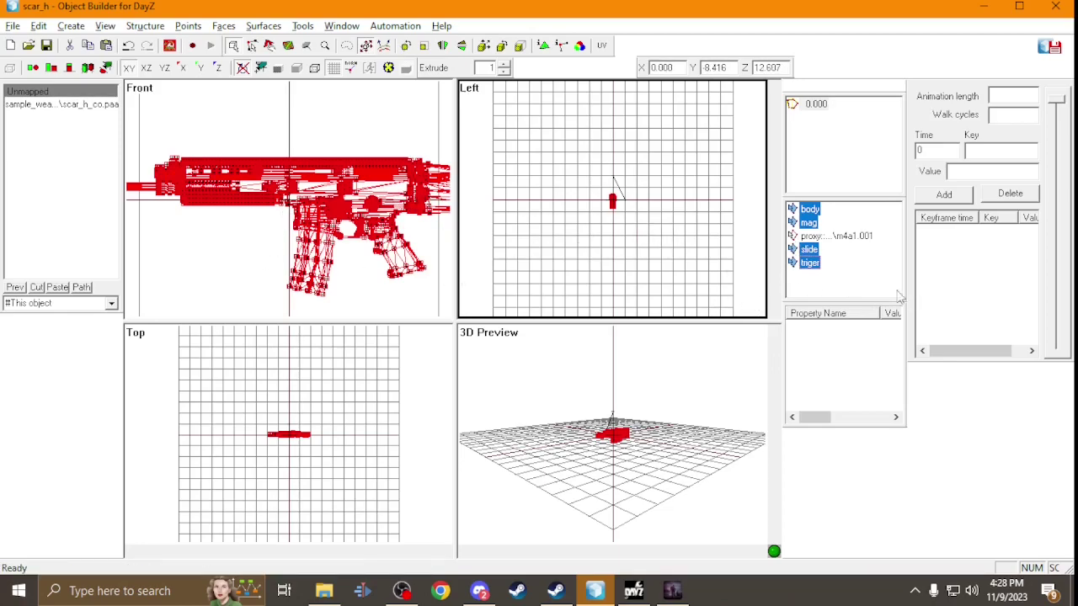
pyautogui.rightClick(862, 286)
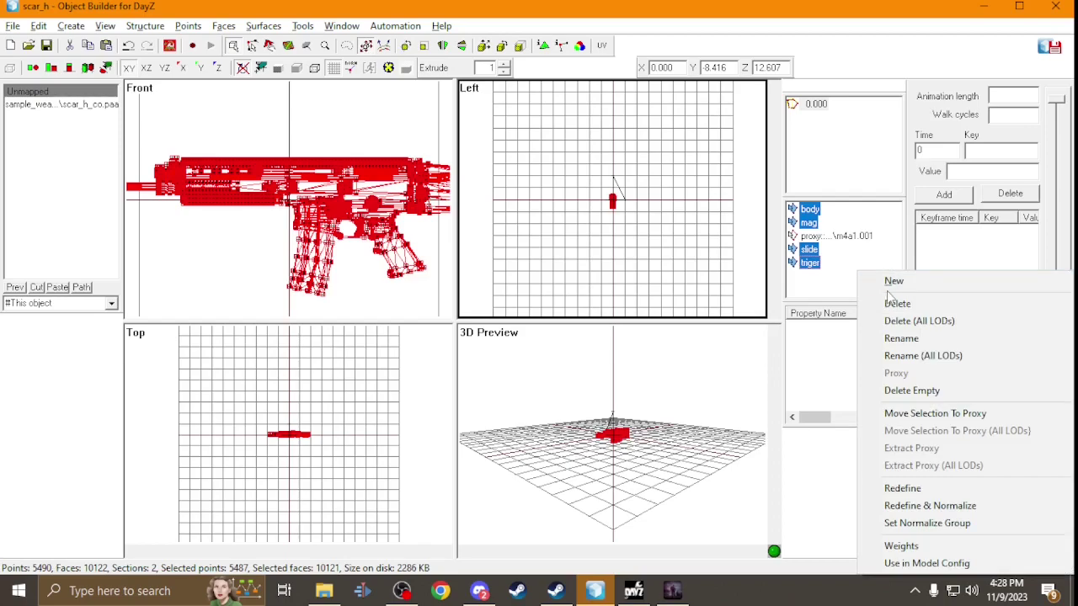
pyautogui.click(893, 287)
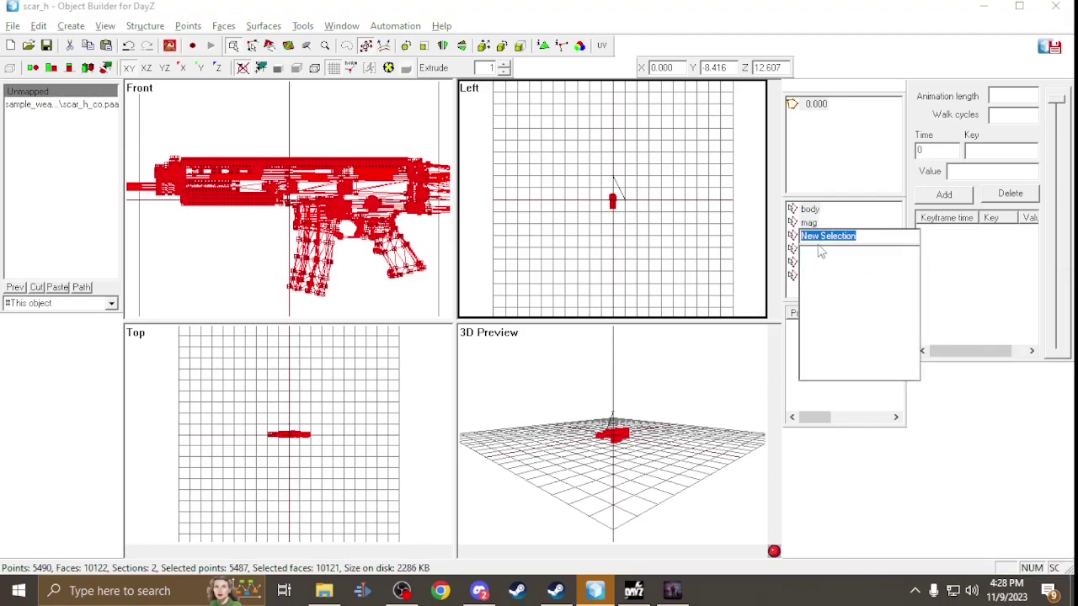
pyautogui.write('zbytek')
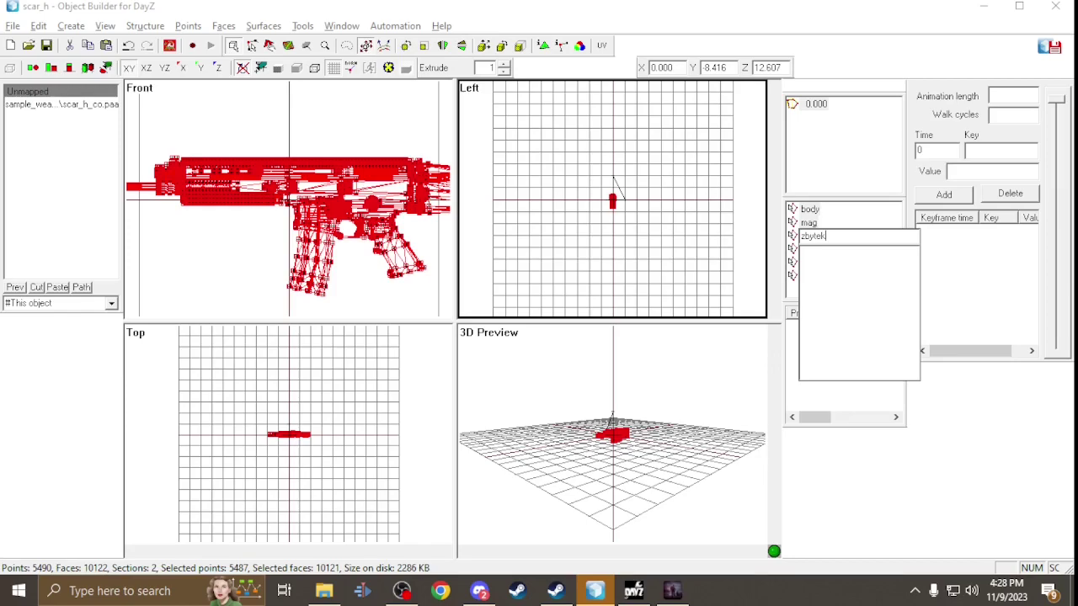
pyautogui.press('Return')
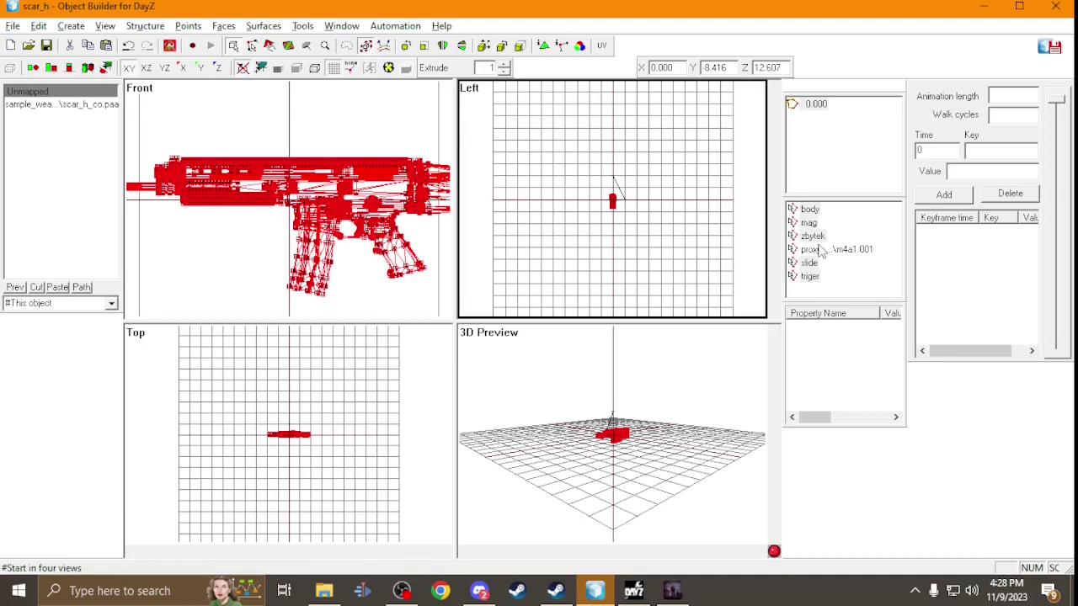
# Check the slide, mag and body named selections, and select zbytek so that the whole rifle without the proxy is active.
pyautogui.click(809, 263)
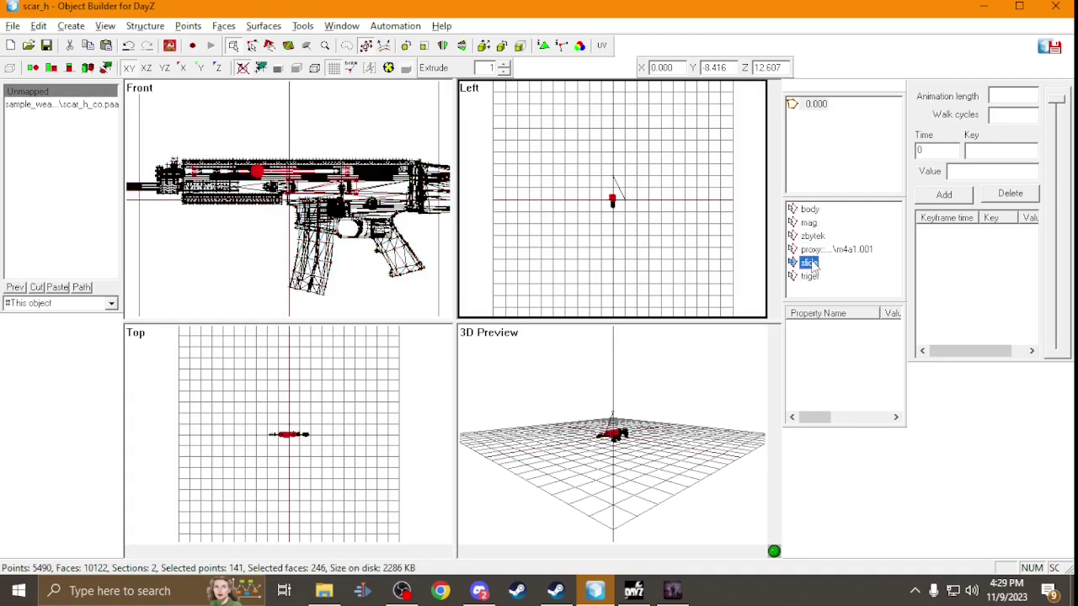
pyautogui.scroll(1, 278, 203)
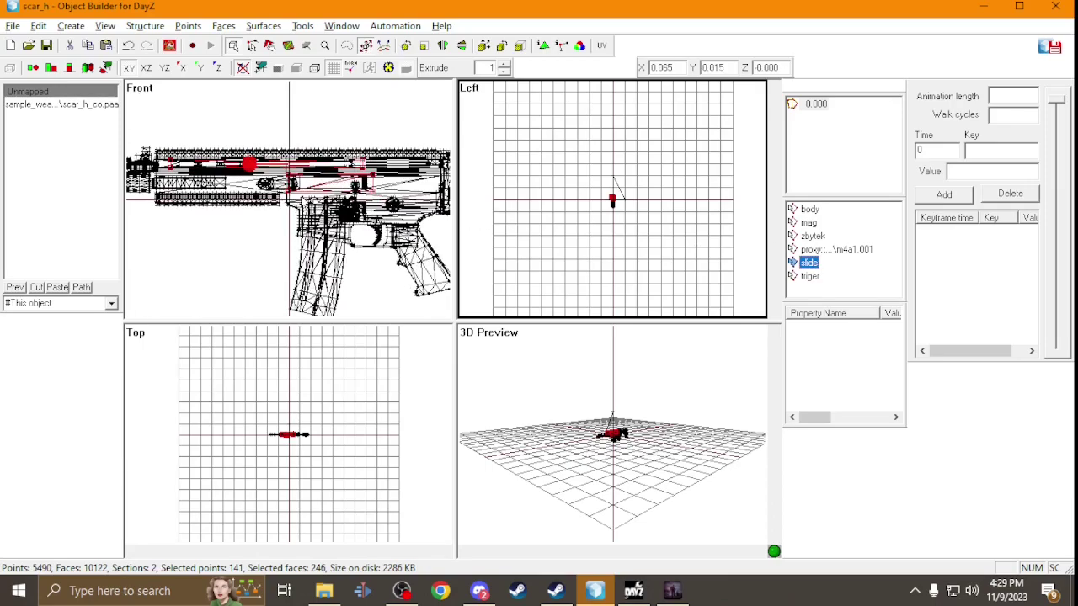
pyautogui.click(810, 223)
pyautogui.click(806, 210)
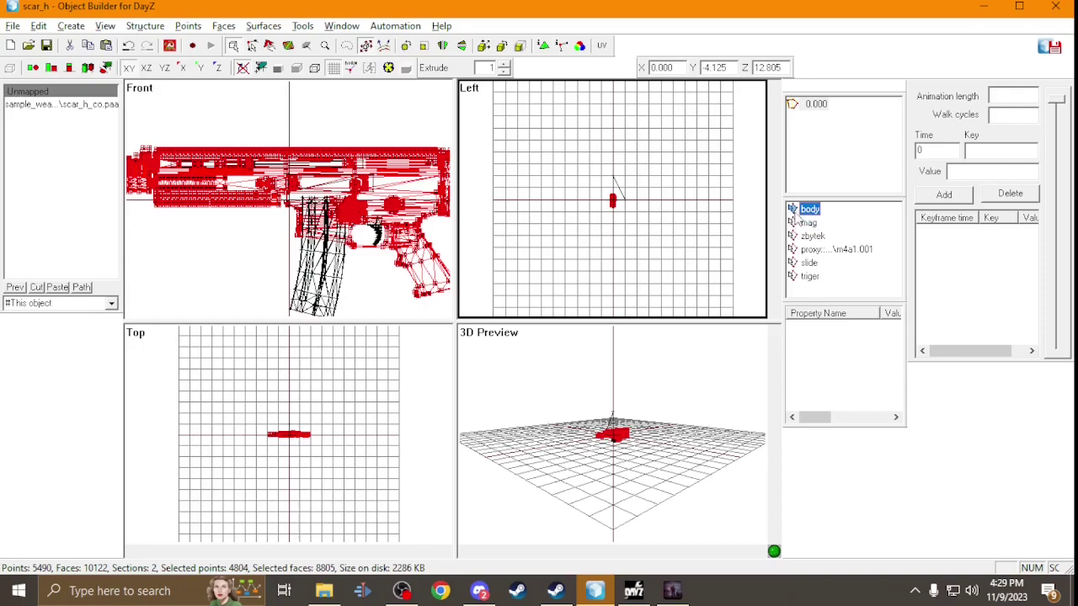
pyautogui.click(806, 264)
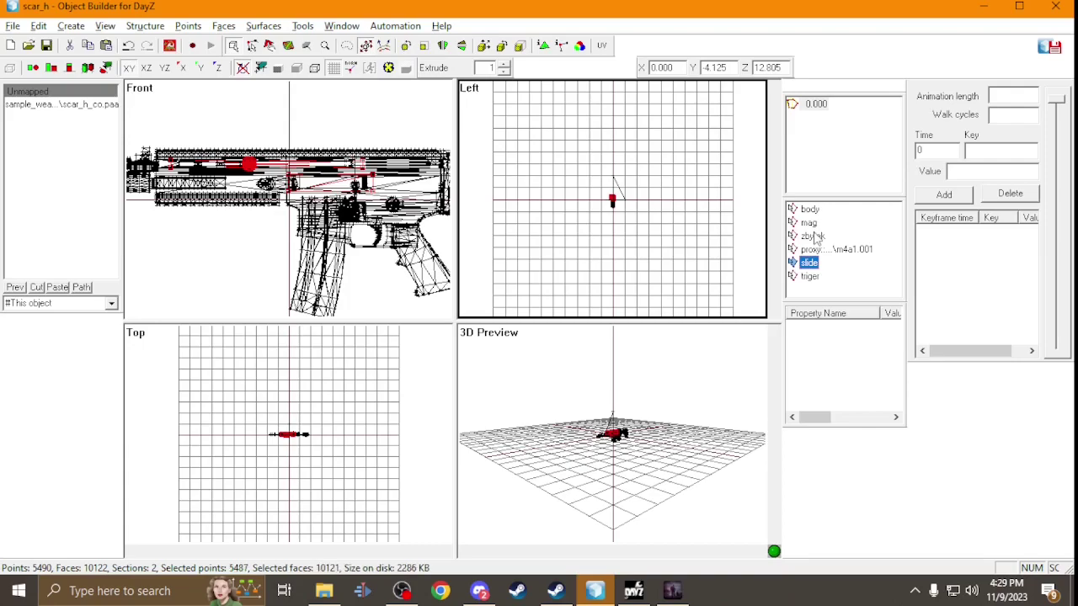
pyautogui.click(813, 236)
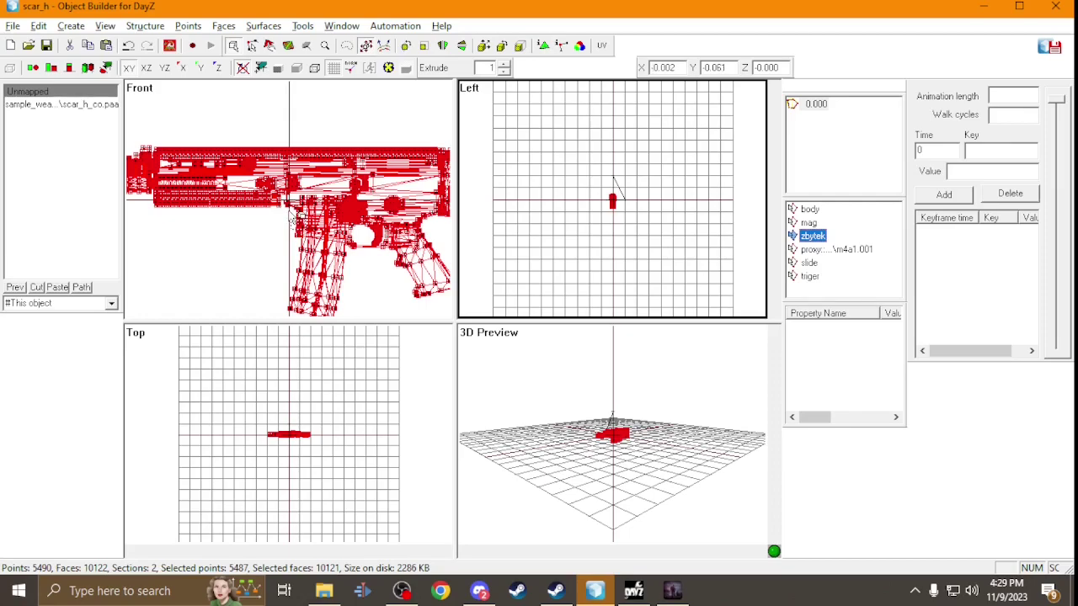
# Scale the zbytek rifle down in the Front view and compare its size with the m4a1 proxy in Buldozer.
pyautogui.moveTo(322, 198); pyautogui.dragTo(314, 196)
pyautogui.scroll(-6, 315, 196)
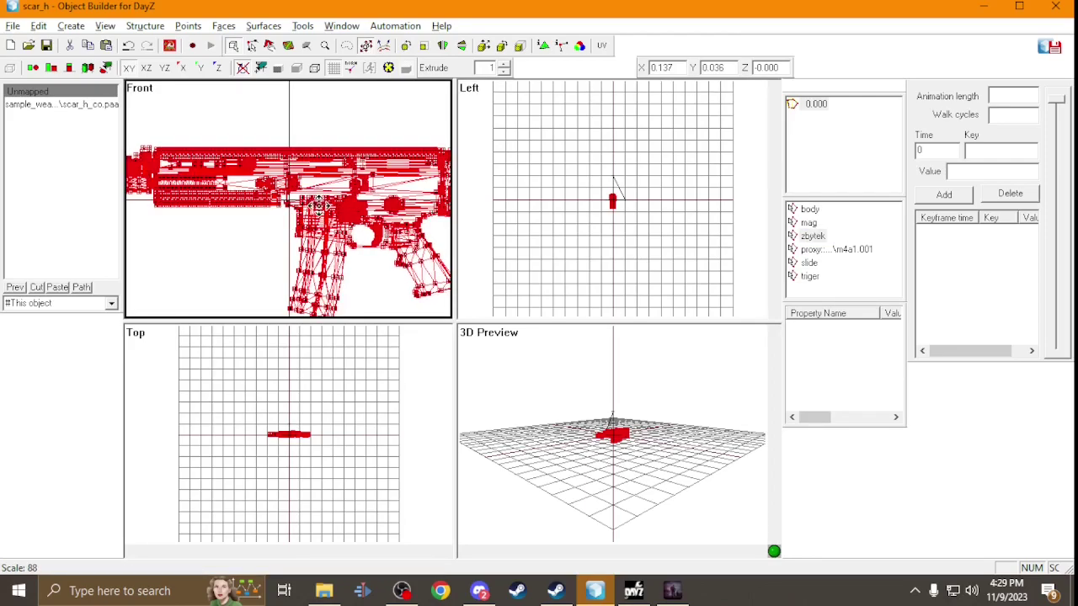
pyautogui.scroll(-3, 335, 235)
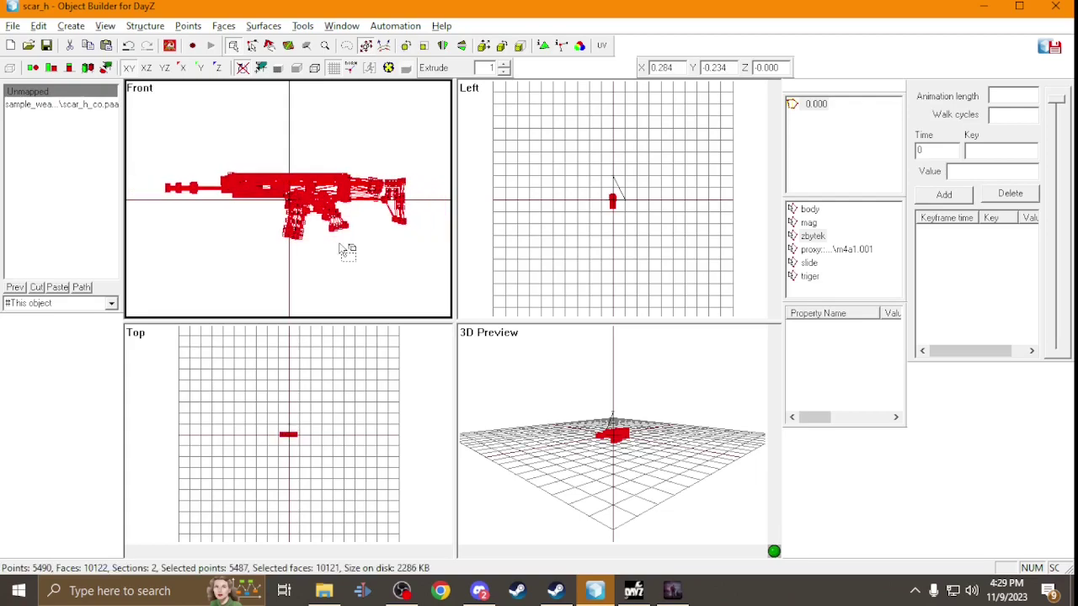
pyautogui.hotkey('alt', 'Tab')
pyautogui.scroll(8, 548, 337)
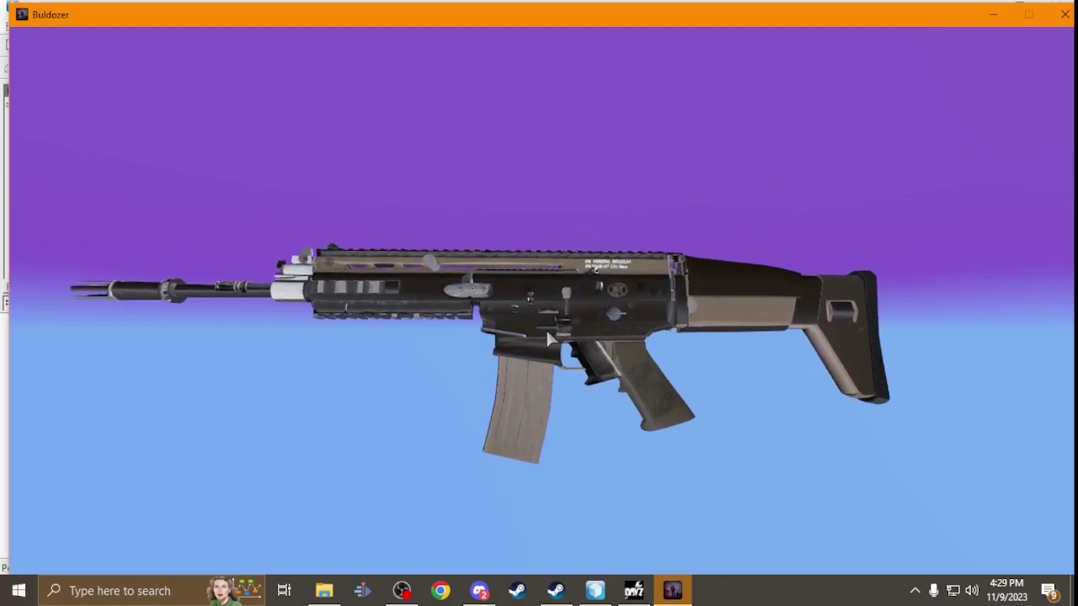
# Scale the rifle down further in Object Builder and inspect its magwell and grip against the m4a1 proxy in Buldozer.
pyautogui.hotkey('alt', 'Tab')
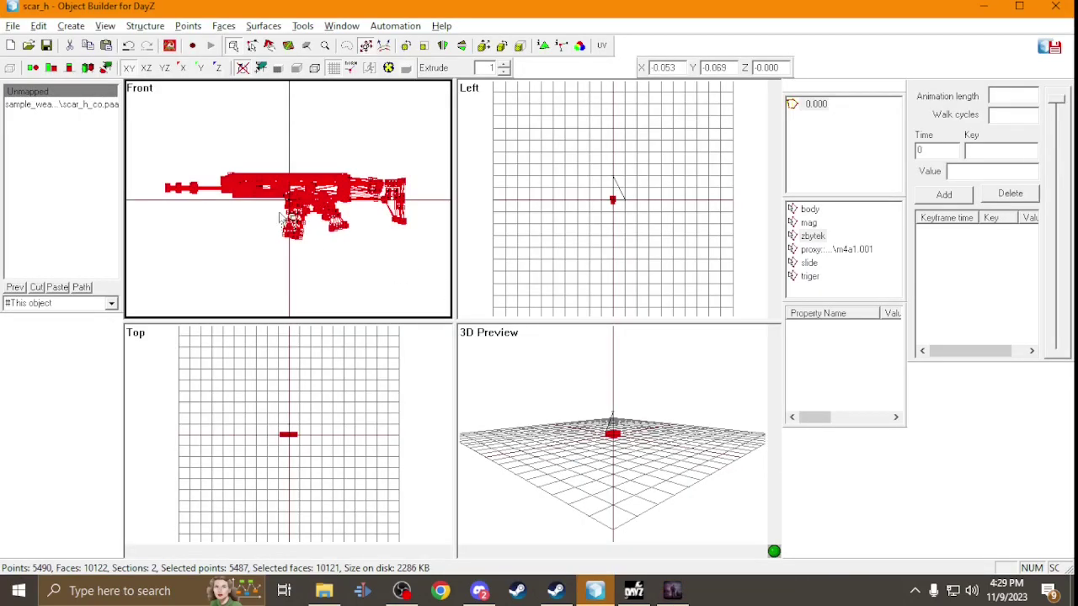
pyautogui.scroll(-4, 294, 227)
pyautogui.scroll(-1, 297, 232)
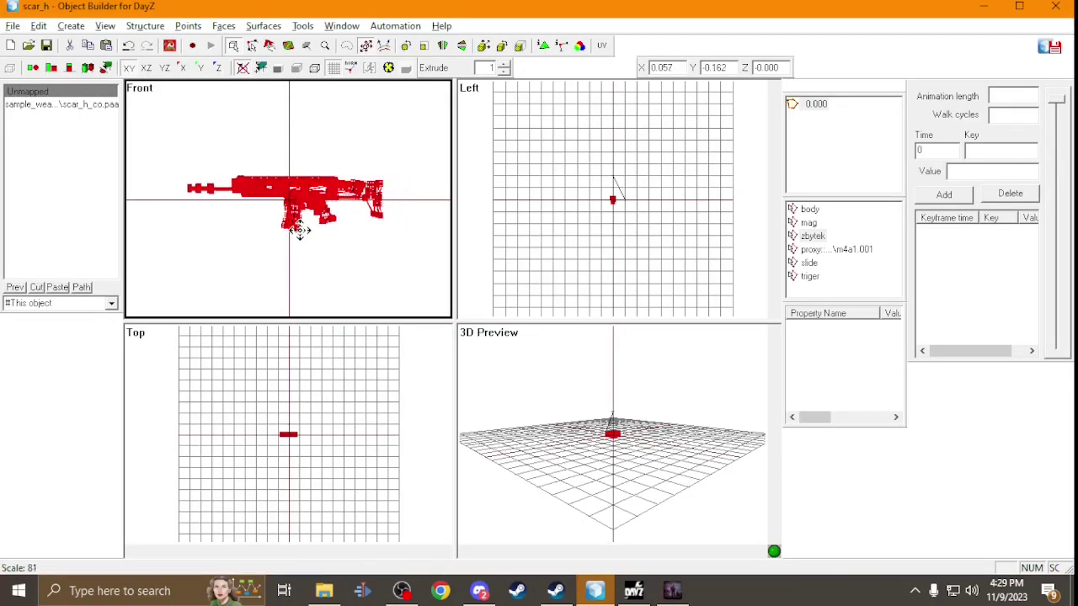
pyautogui.scroll(-2, 302, 233)
pyautogui.hotkey('alt', 'Tab')
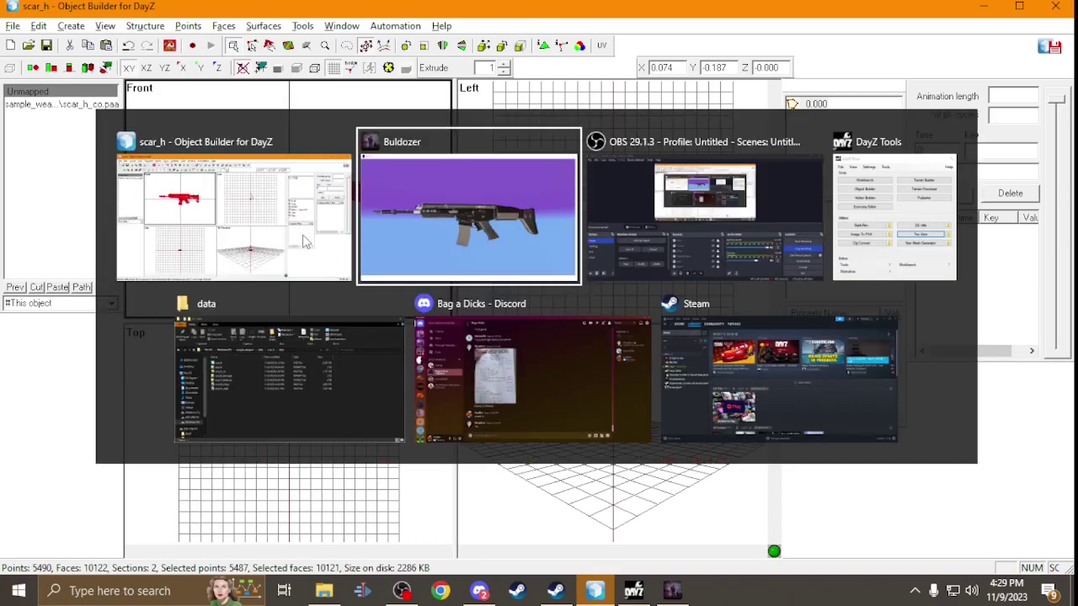
pyautogui.scroll(4, 548, 333)
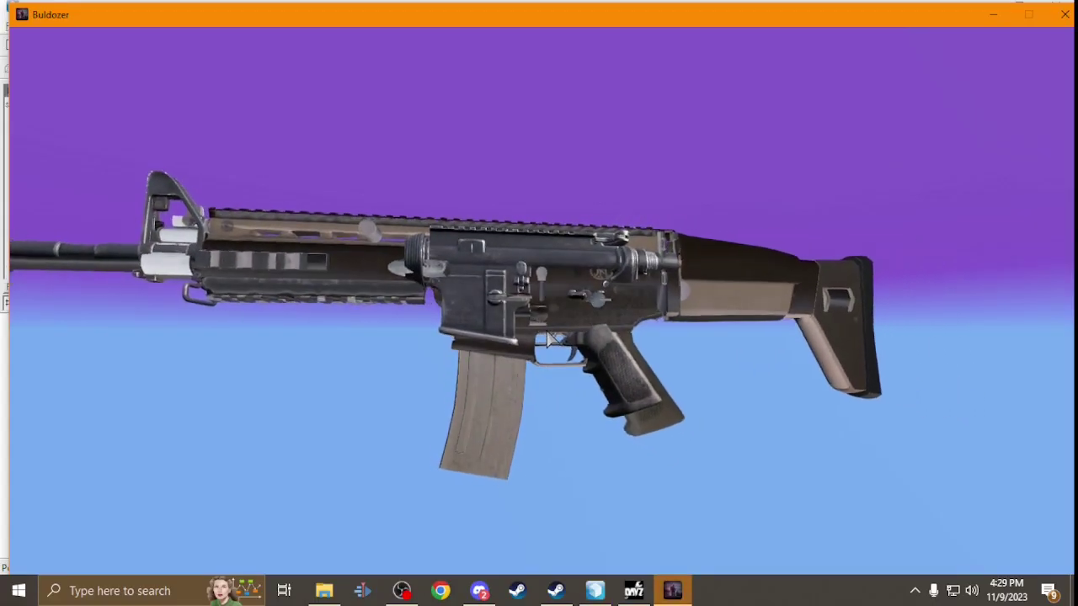
pyautogui.scroll(5, 547, 337)
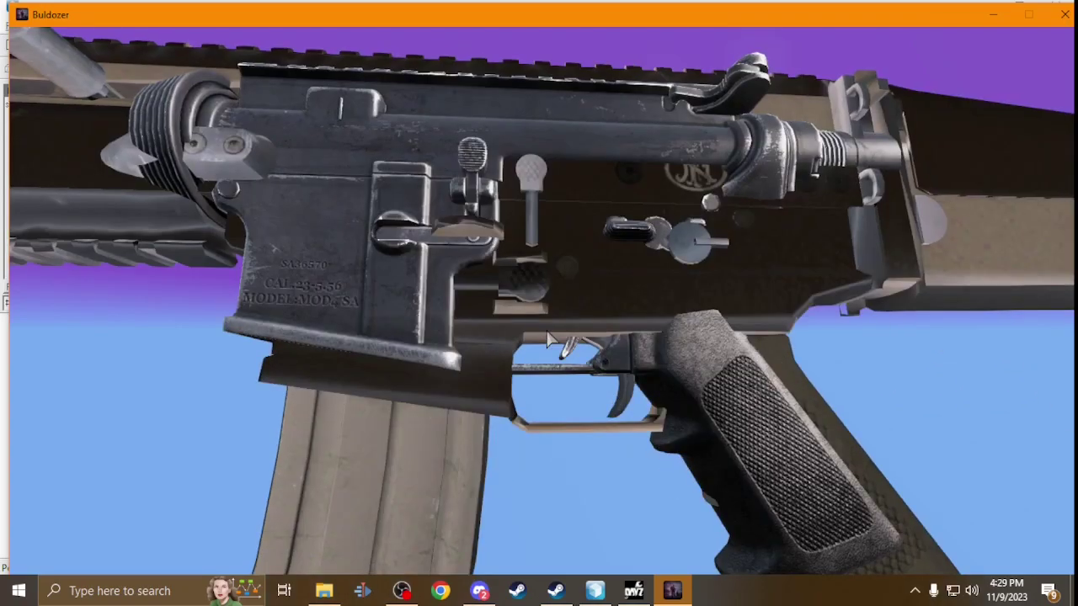
pyautogui.scroll(-6, 547, 337)
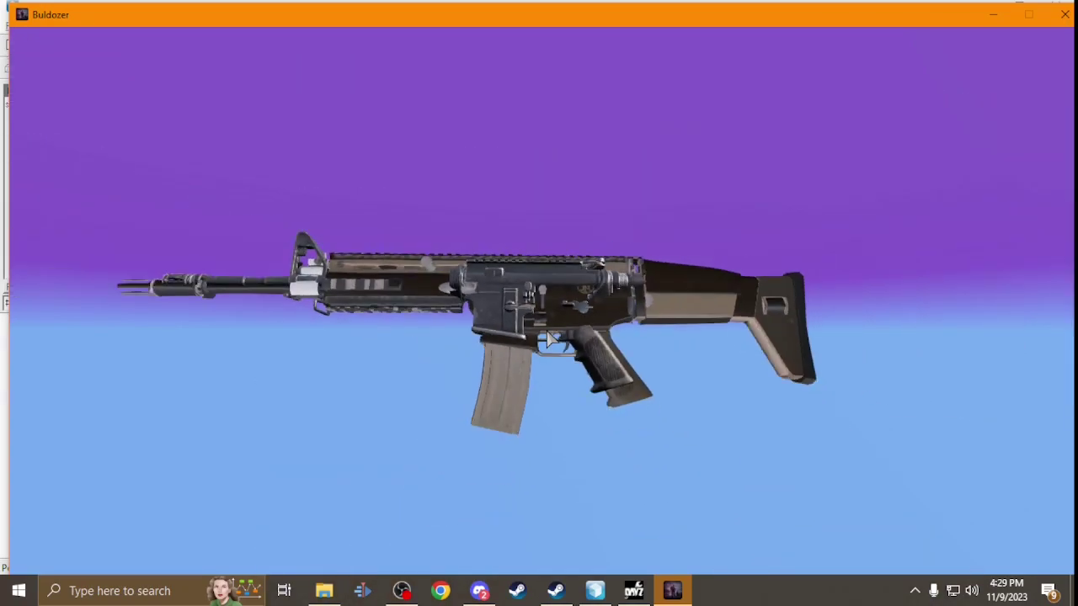
pyautogui.scroll(1, 547, 336)
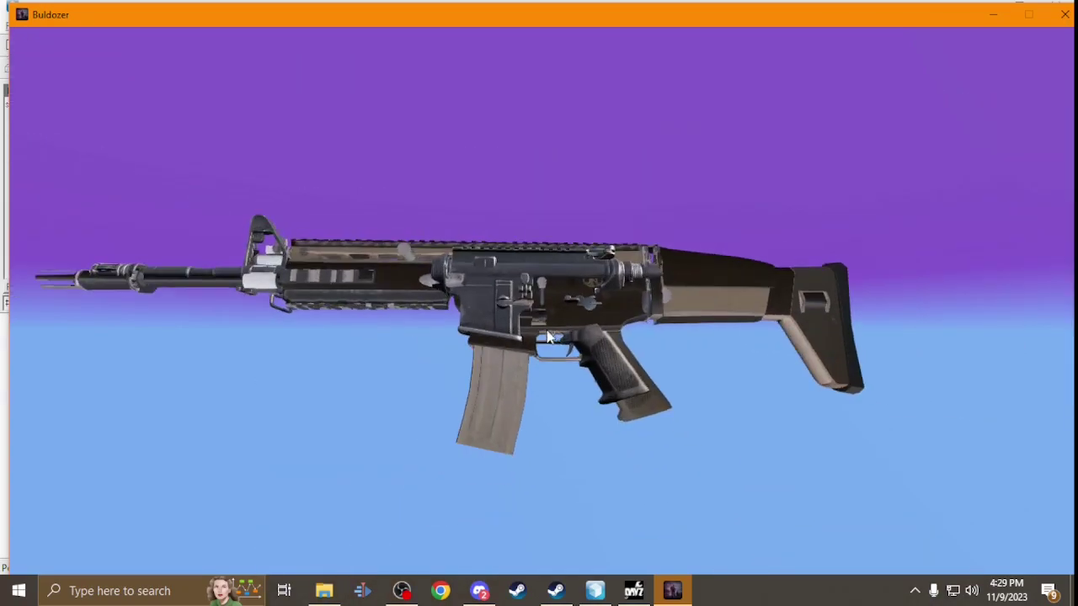
# Adjust the rifle's scale and position in the Front view so its magazine and grip overlap the m4a1 proxy, checking in Buldozer.
pyautogui.hotkey('alt', 'Tab')
pyautogui.scroll(4, 296, 193)
pyautogui.scroll(2, 296, 189)
pyautogui.keyDown('shift'); pyautogui.moveTo(333, 223); pyautogui.dragTo(309, 202); pyautogui.keyUp('shift')
pyautogui.hotkey('alt', 'Tab')
pyautogui.hotkey('alt', 'Tab')
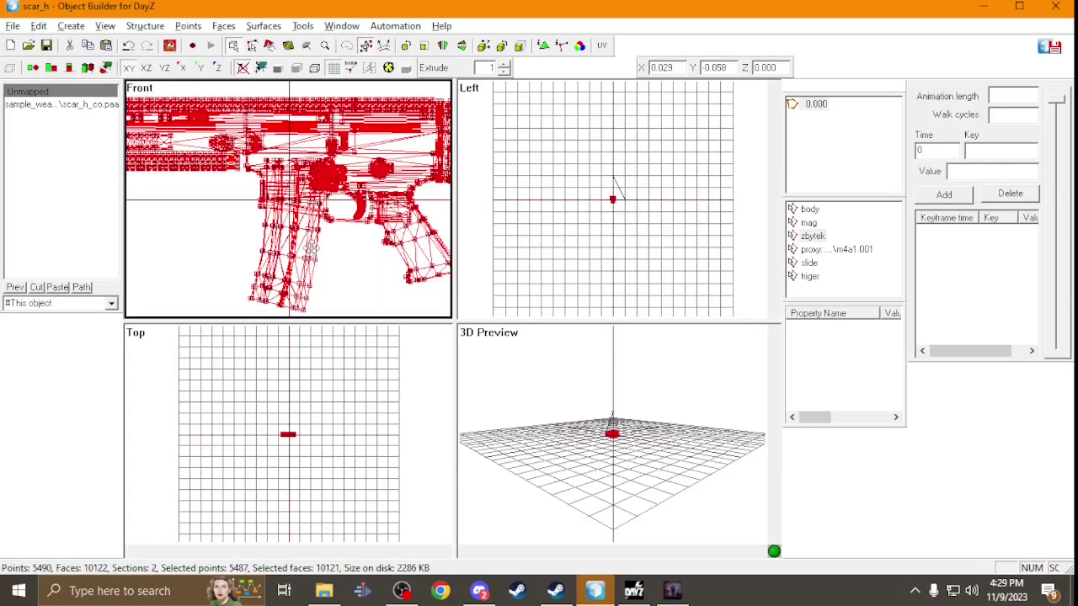
pyautogui.keyDown('shift'); pyautogui.moveTo(312, 249); pyautogui.dragTo(309, 244); pyautogui.keyUp('shift')
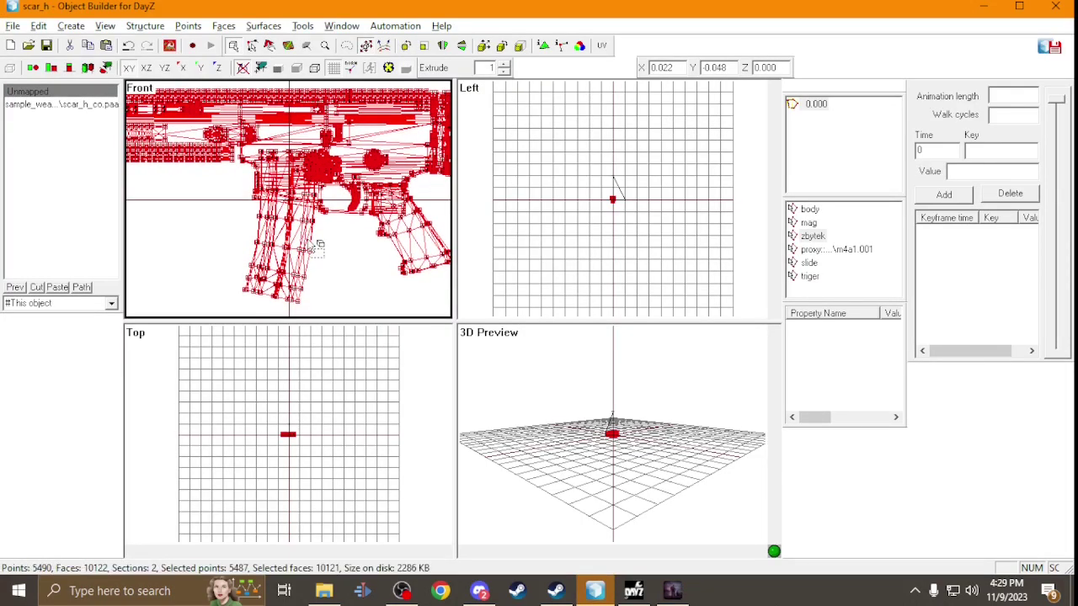
pyautogui.hotkey('alt', 'Tab')
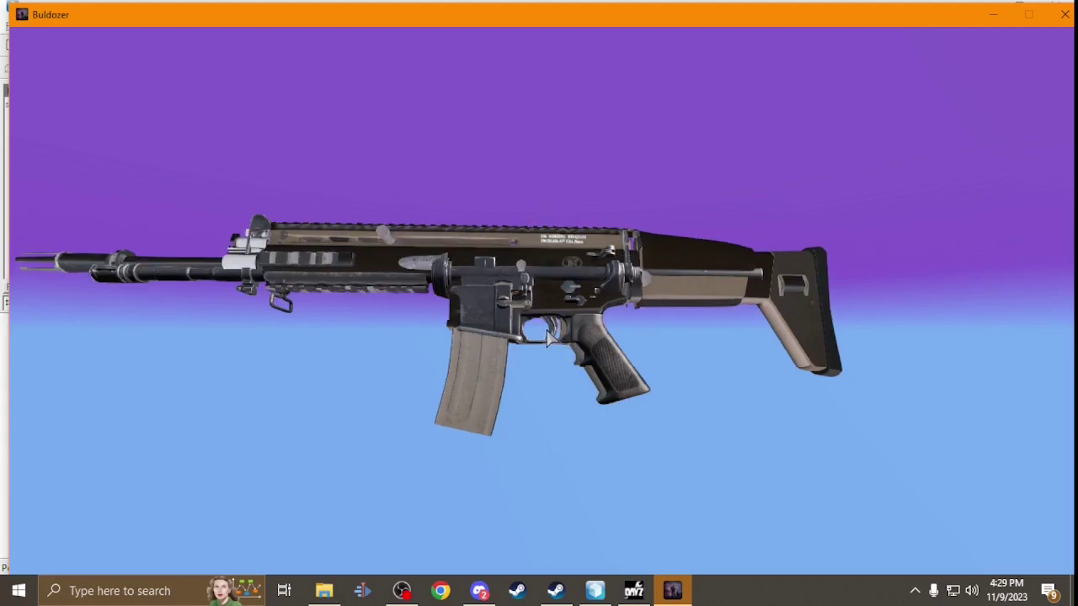
# Nudge the rifle by about 0.001 in X and 0.004 in Y and examine its alignment from several angles in Buldozer.
pyautogui.hotkey('alt', 'Tab')
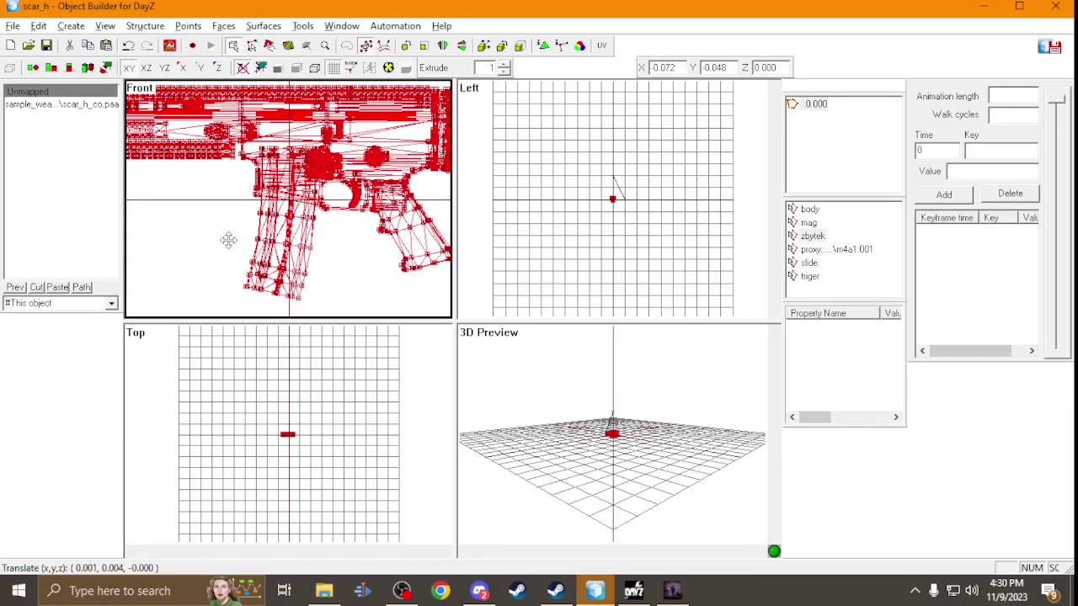
pyautogui.hotkey('alt', 'Tab')
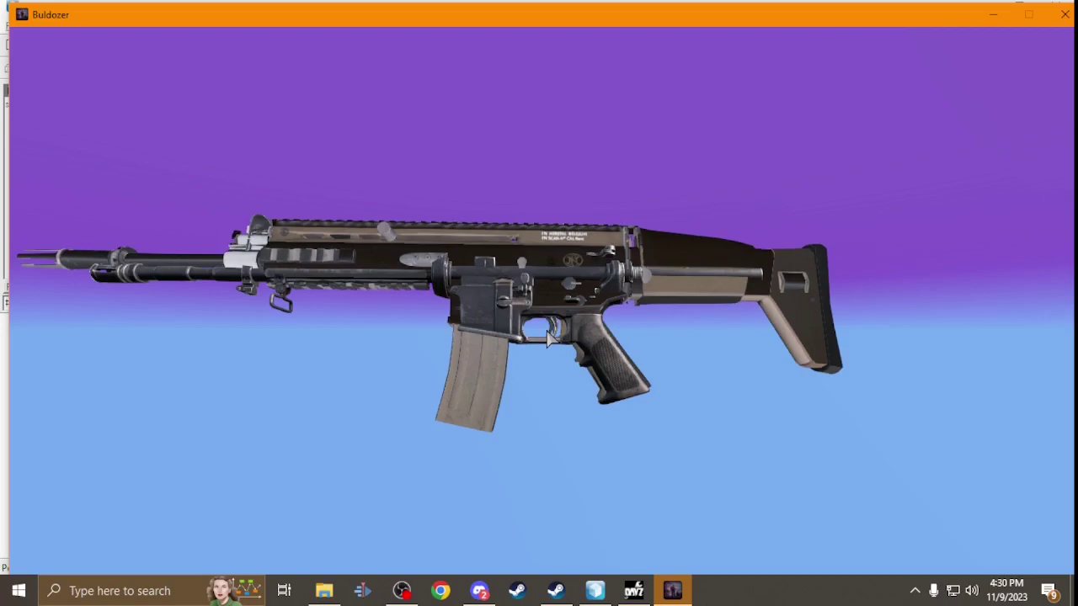
pyautogui.press('KP_6')
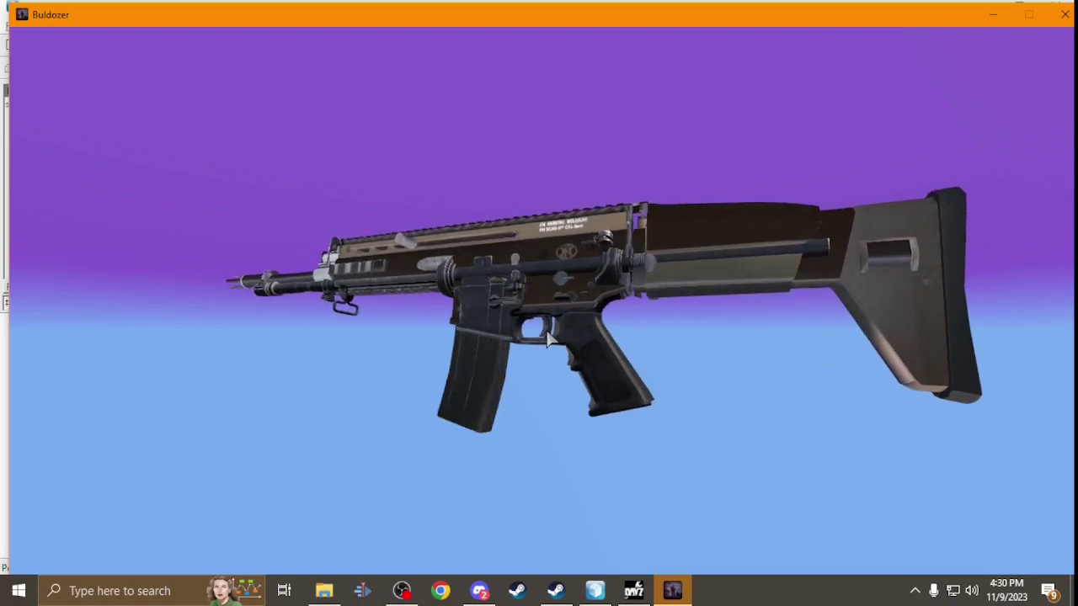
pyautogui.press('KP_4')
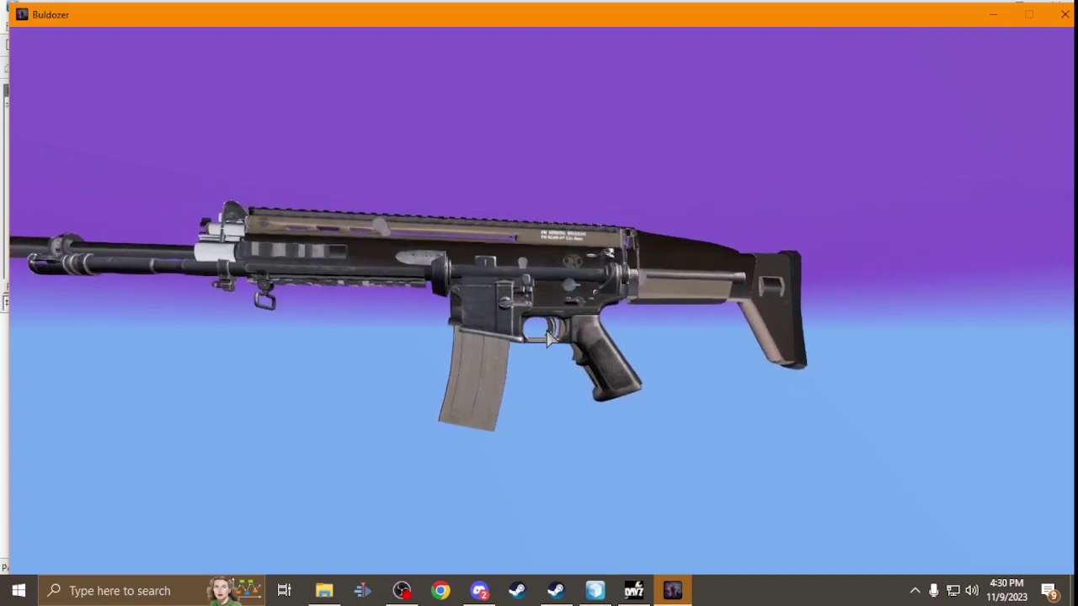
pyautogui.press('KP_6')
pyautogui.press('KP_4')
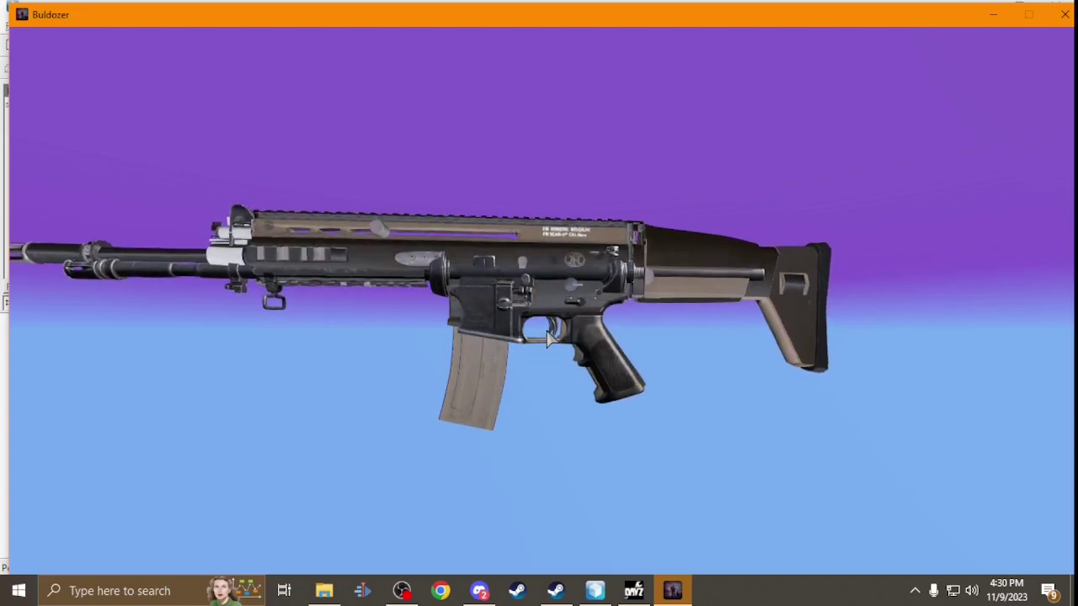
# Scale the rifle down to 92 percent in the Front view and take a closer look at its fit in Buldozer.
pyautogui.hotkey('alt', 'Tab')
pyautogui.scroll(-1, 341, 243)
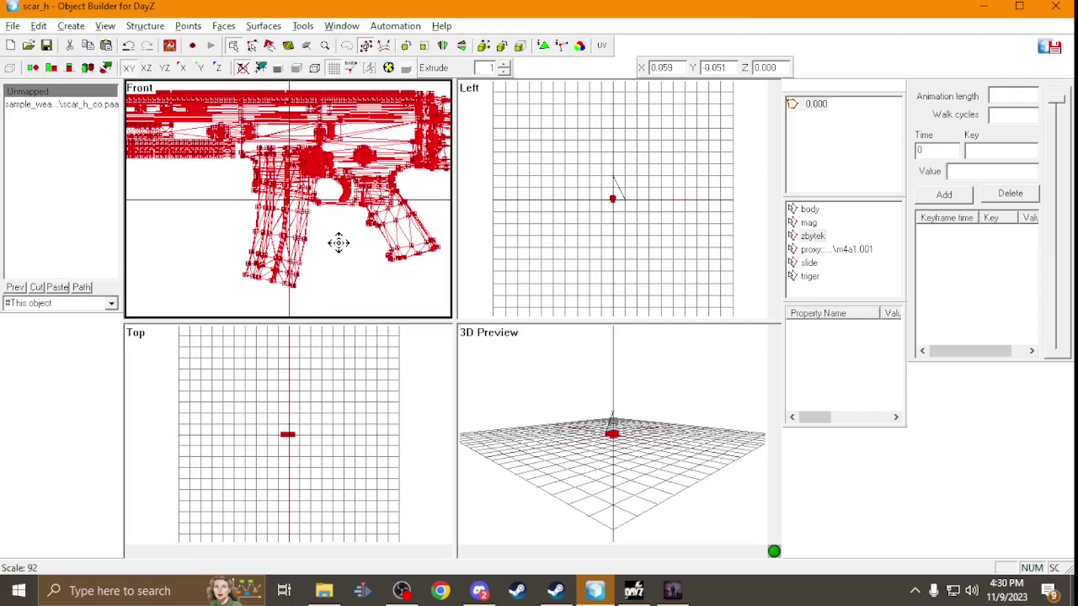
pyautogui.hotkey('alt', 'Tab')
pyautogui.hotkey('alt', 'Tab')
pyautogui.press('Tab')
pyautogui.press('Tab')
pyautogui.press('Tab')
pyautogui.press('Tab')
pyautogui.press('Tab')
pyautogui.press('Tab')
pyautogui.press('Tab')
pyautogui.press('Tab')
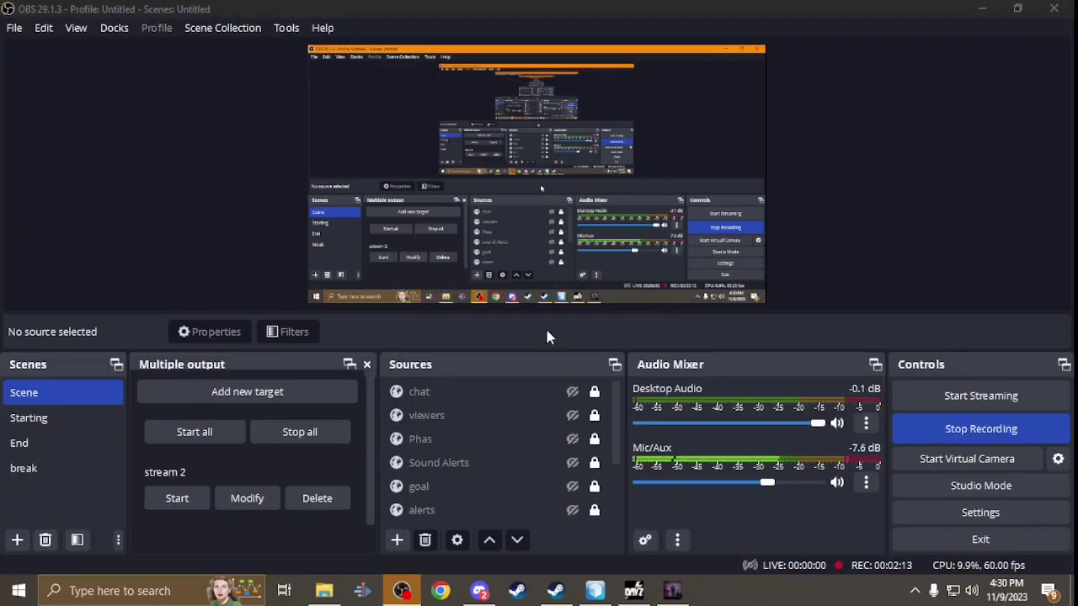
pyautogui.hotkey('alt', 'Tab')
pyautogui.hotkey('alt', 'Tab')
pyautogui.hotkey('alt', 'Tab')
pyautogui.hotkey('alt', 'Tab')
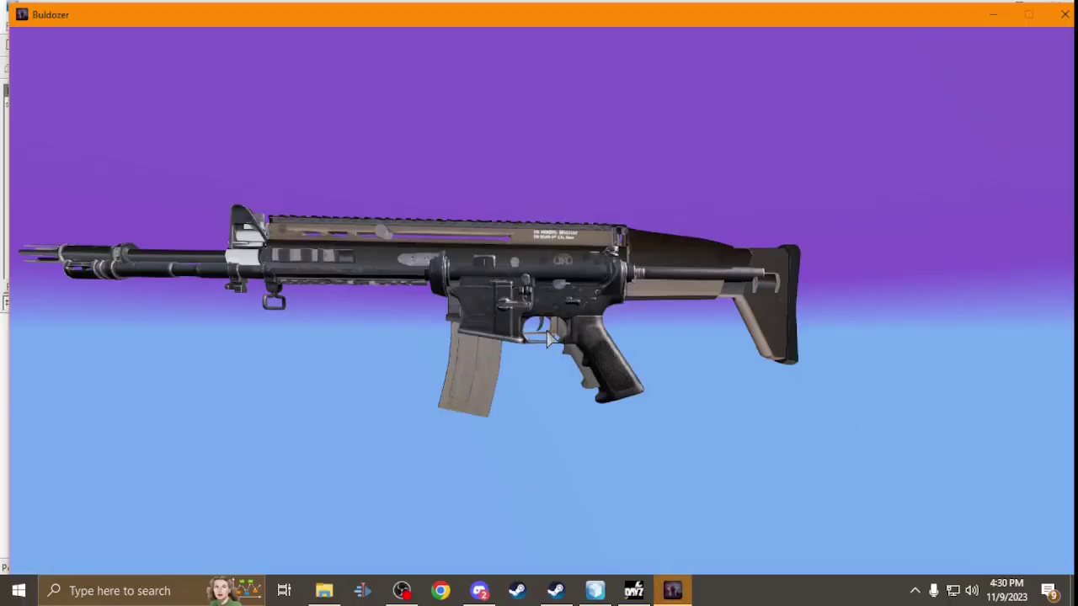
pyautogui.scroll(3, 546, 330)
# Shift the rifle in the Front view to bring its trigger and magwell closer to the m4a1 proxy, checking each move in Buldozer.
pyautogui.hotkey('alt', 'Tab')
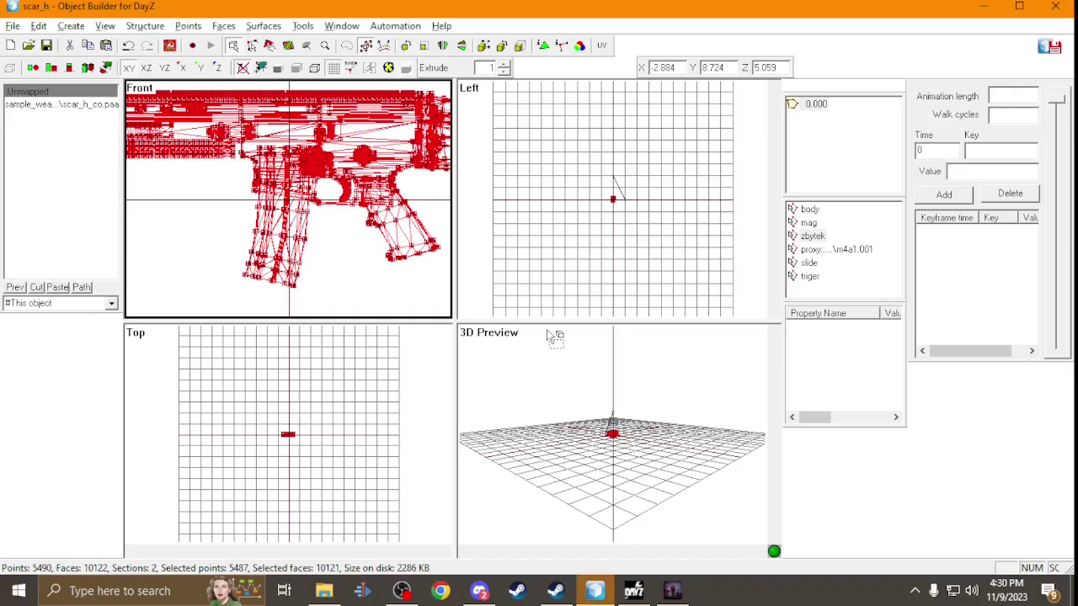
pyautogui.moveTo(421, 244); pyautogui.dragTo(416, 240)
pyautogui.hotkey('alt', 'Tab')
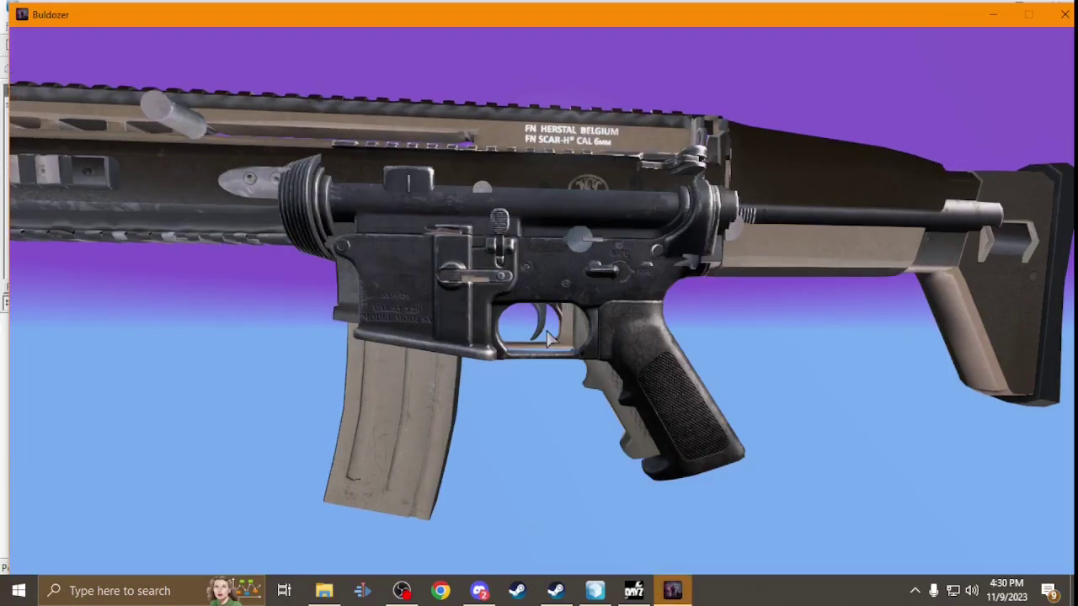
pyautogui.hotkey('alt', 'Tab')
pyautogui.moveTo(354, 257); pyautogui.dragTo(358, 254)
pyautogui.hotkey('alt', 'Tab')
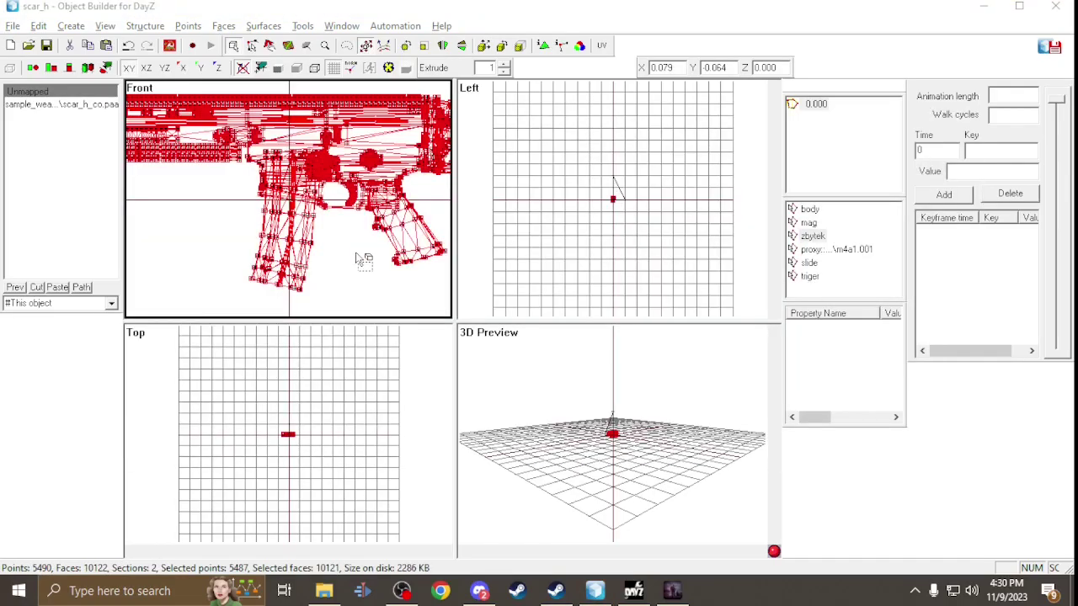
pyautogui.hotkey('alt', 'Tab')
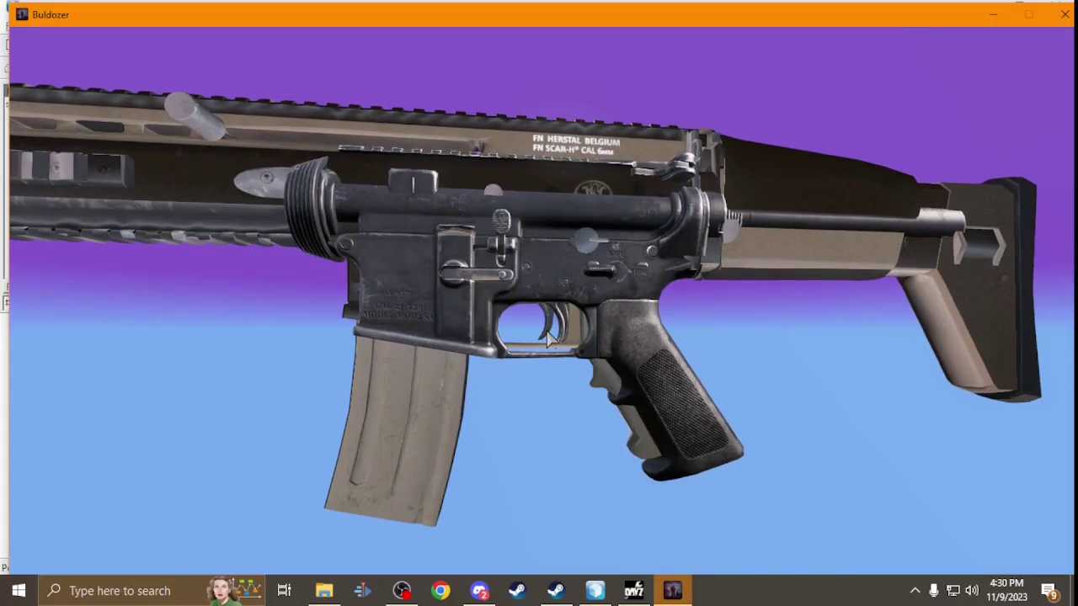
# Move the rifle about 0.005 in X, then about 0.007 in X and -0.008 in Y, and check the trigger and grip alignment.
pyautogui.hotkey('alt', 'Tab')
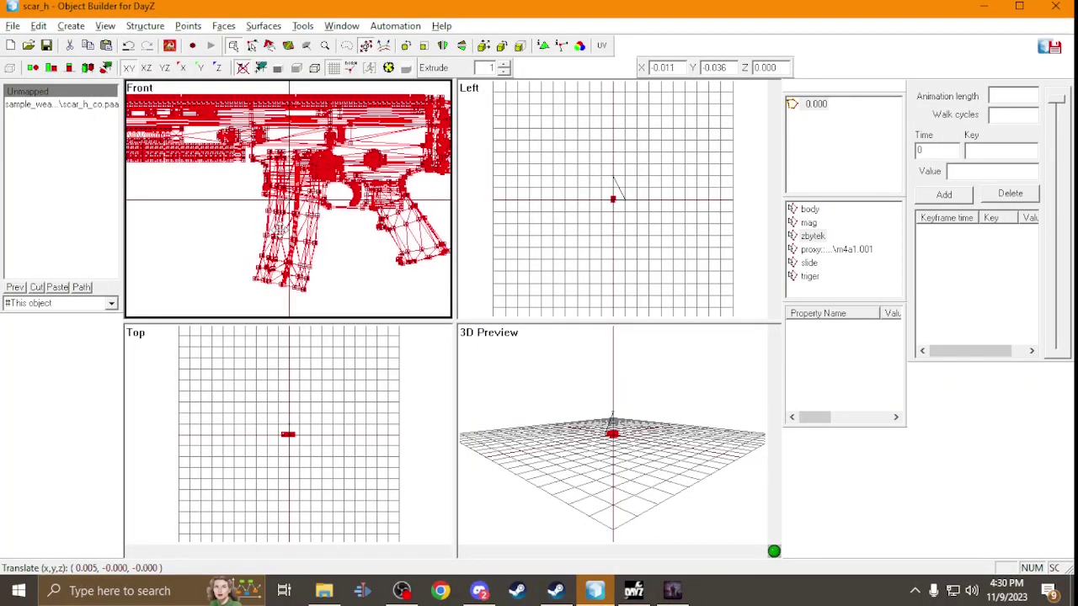
pyautogui.hotkey('alt', 'Tab')
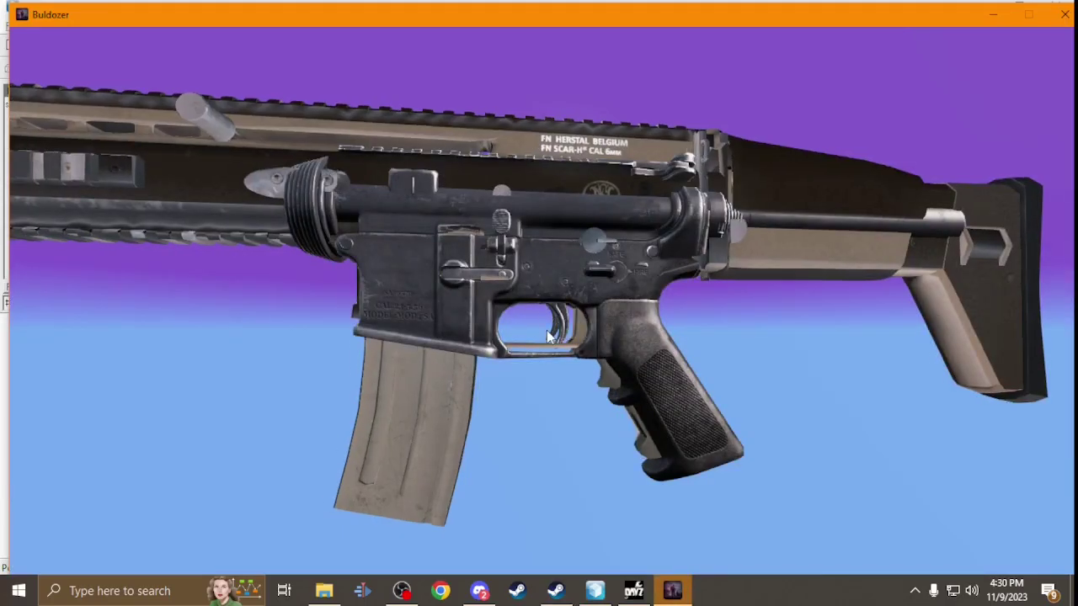
pyautogui.hotkey('alt', 'Tab')
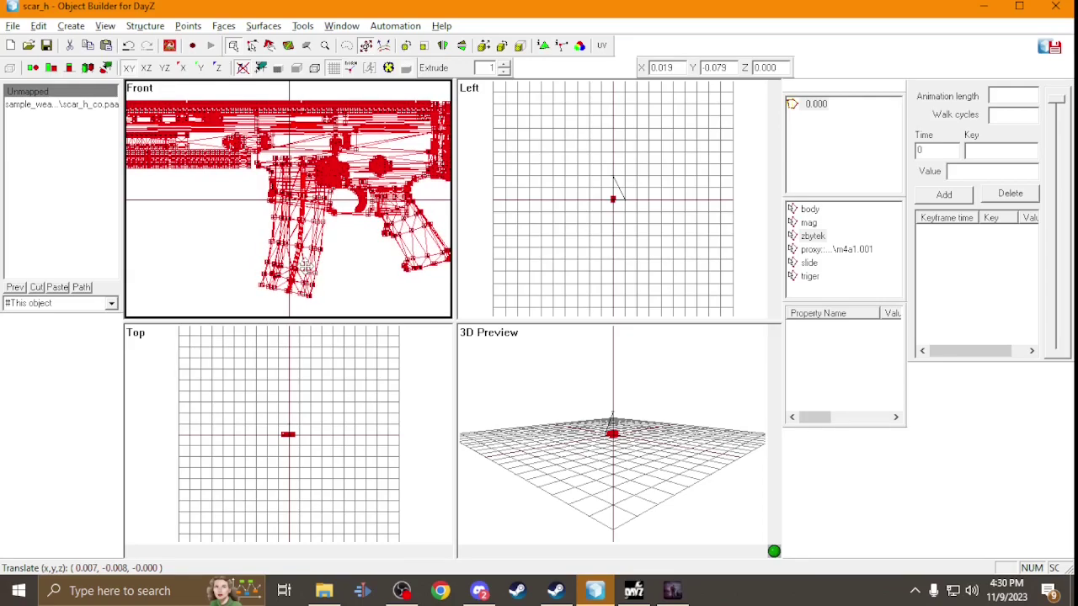
pyautogui.hotkey('alt', 'Tab')
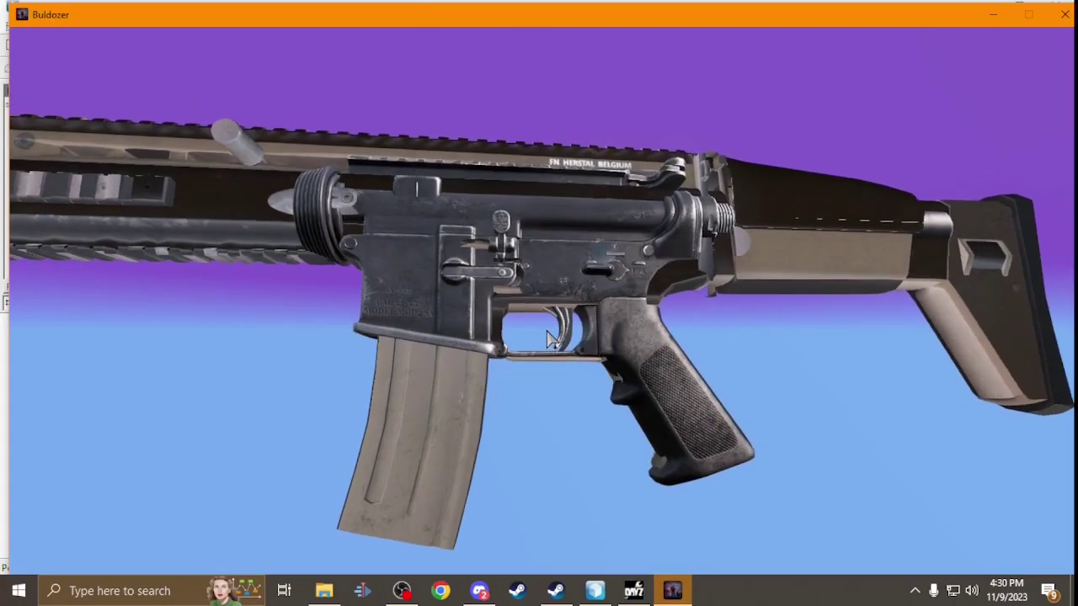
pyautogui.scroll(-5, 547, 337)
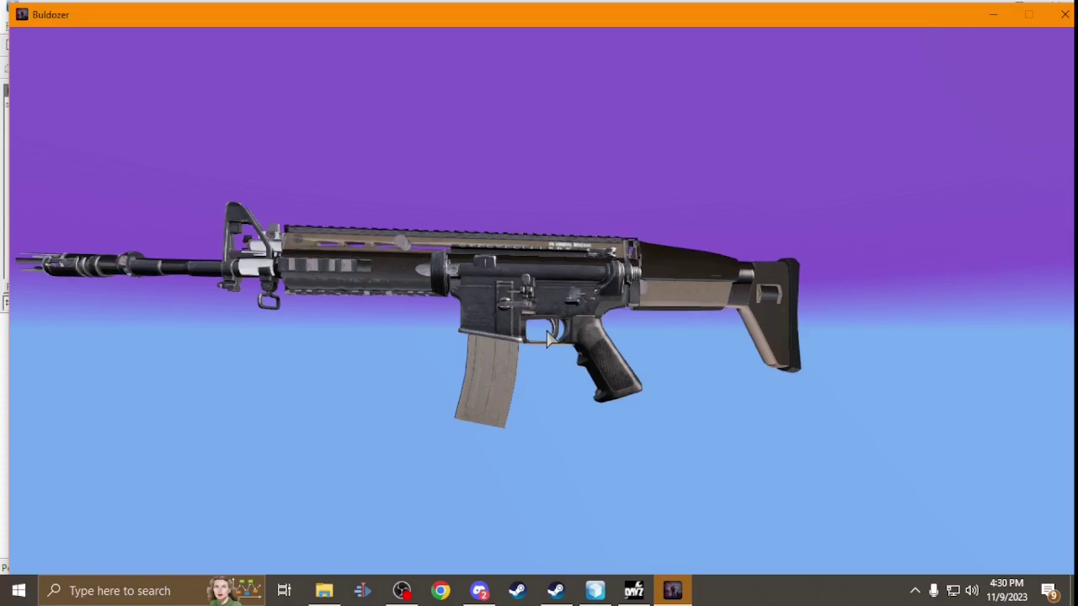
# Delete the m4a1 proxy geometry from the rifle model and remove its leftover proxy entry from the named selections.
pyautogui.hotkey('alt', 'Tab')
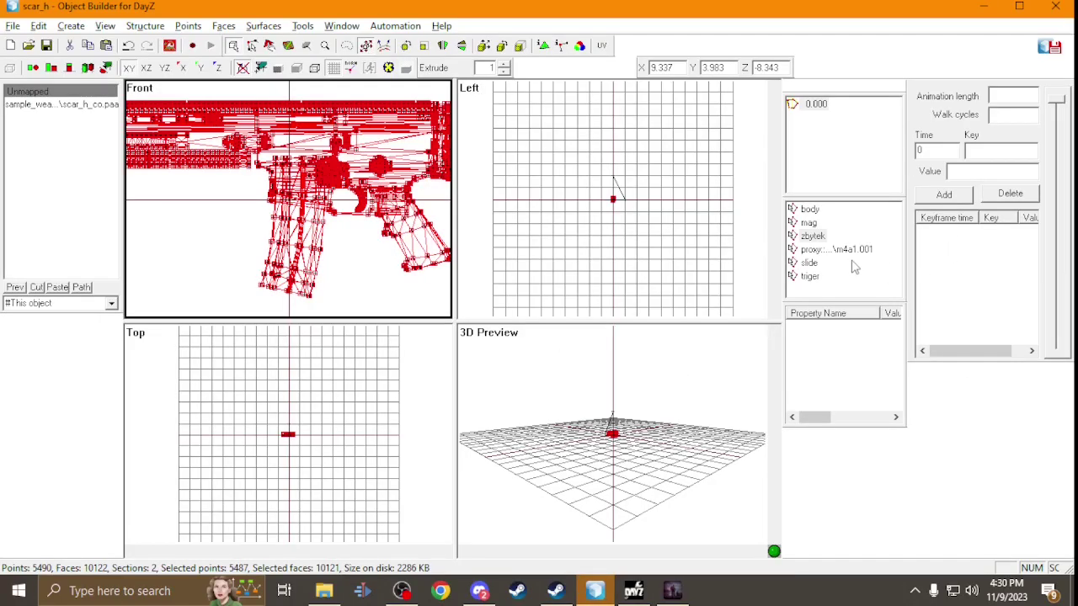
pyautogui.click(846, 251)
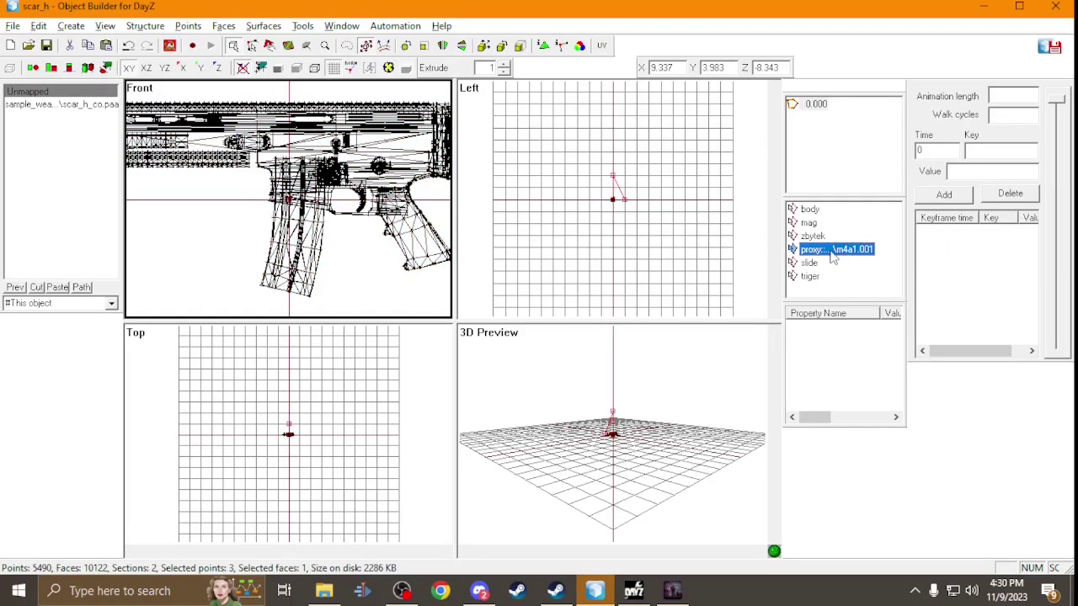
pyautogui.scroll(-2, 386, 265)
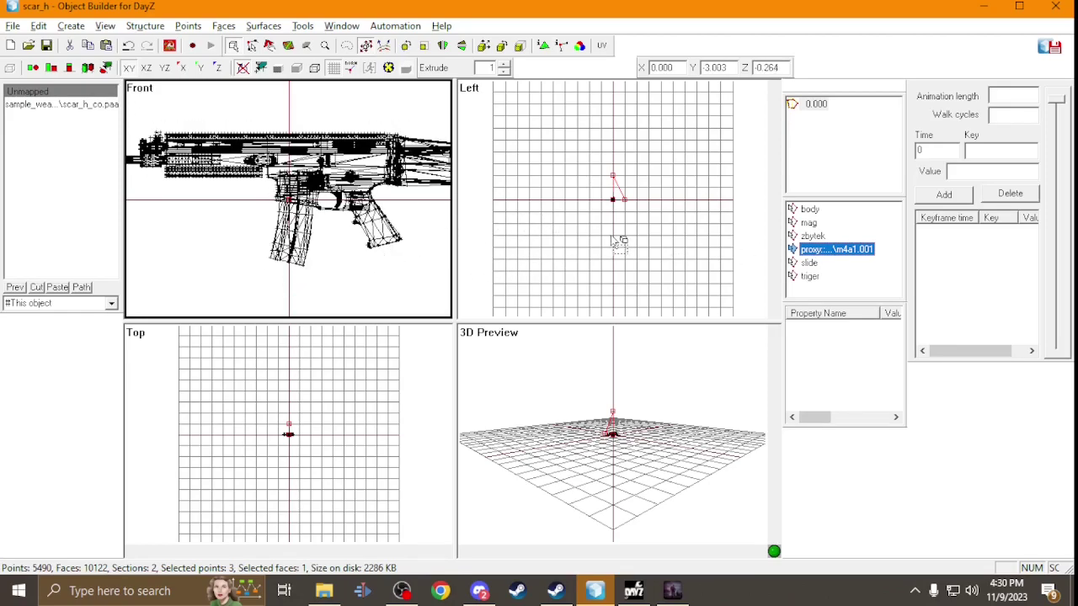
pyautogui.scroll(2, 627, 236)
pyautogui.scroll(5, 636, 213)
pyautogui.scroll(3, 388, 440)
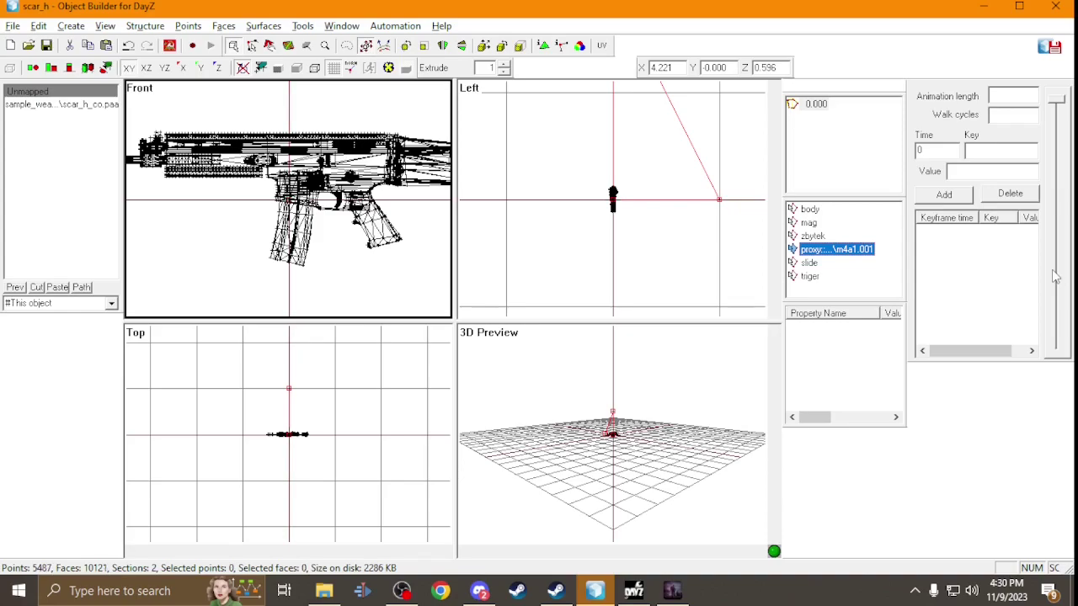
pyautogui.rightClick(824, 252)
pyautogui.click(862, 285)
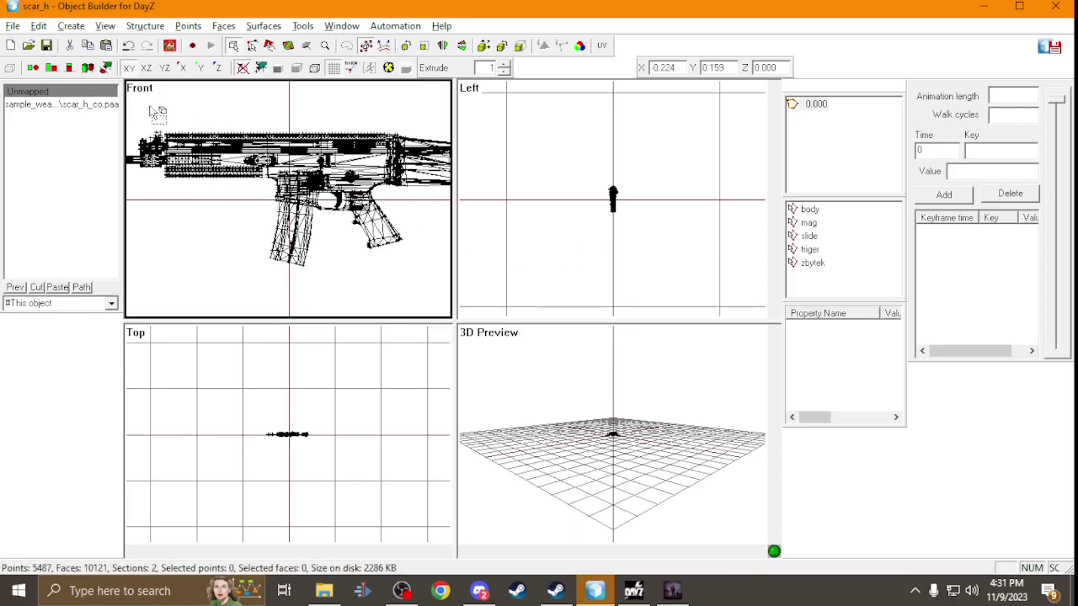
# Copy the mag selection from scar_h and paste it into a new Object Builder instance launched from DayZ Tools.
pyautogui.click(805, 224)
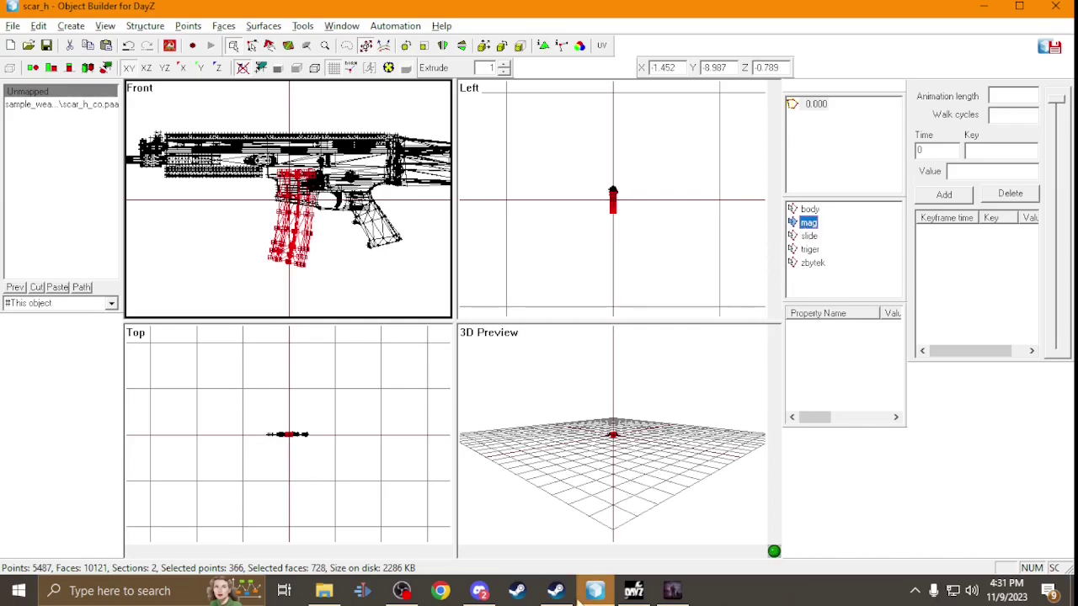
pyautogui.click(633, 591)
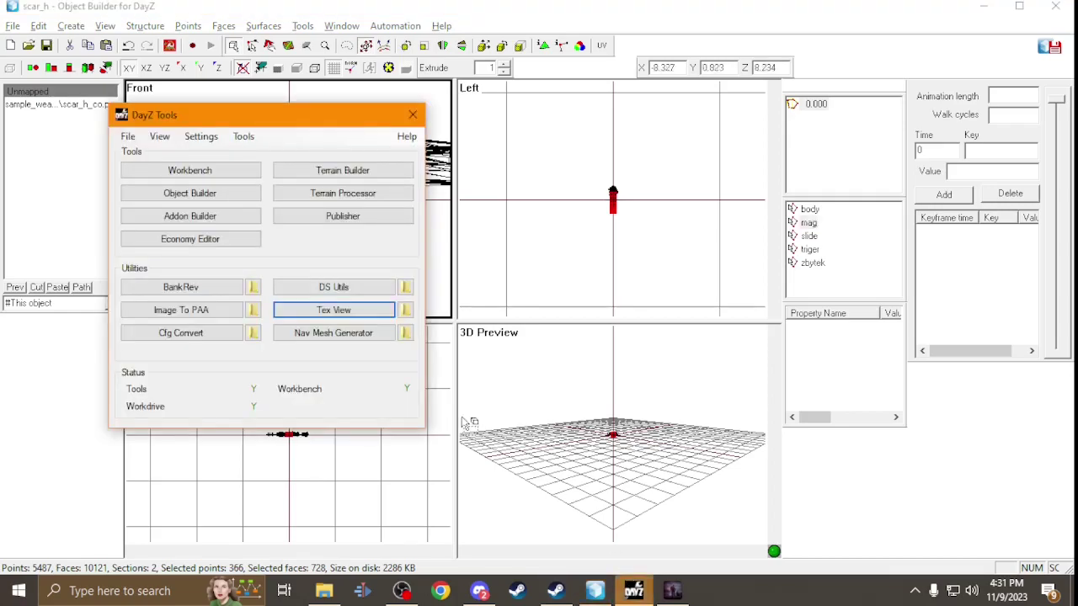
pyautogui.click(222, 192)
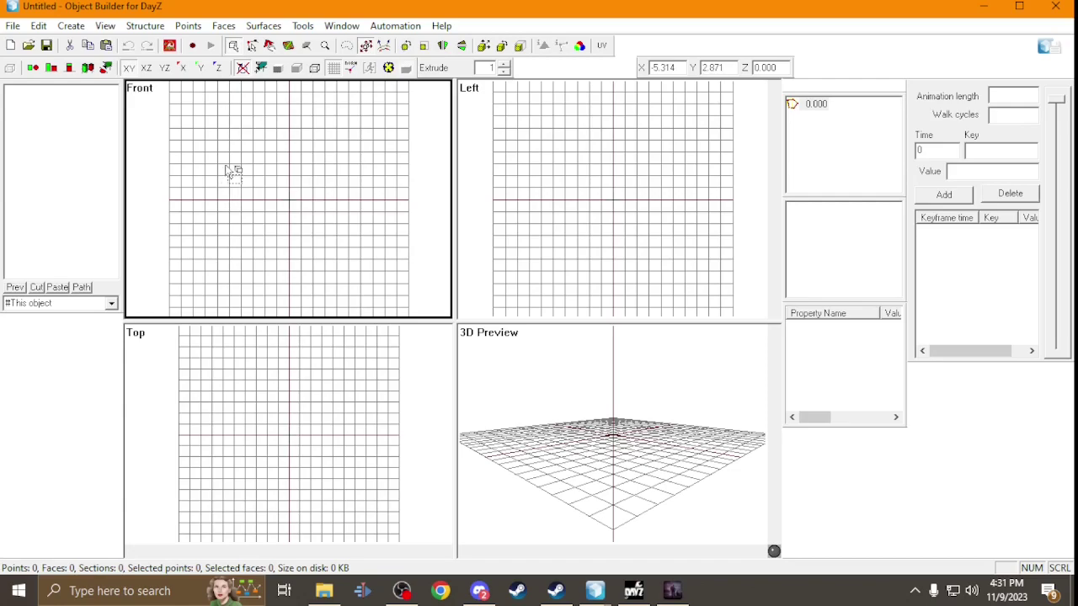
pyautogui.scroll(4, 291, 175)
pyautogui.hotkey('ctrl', 'v')
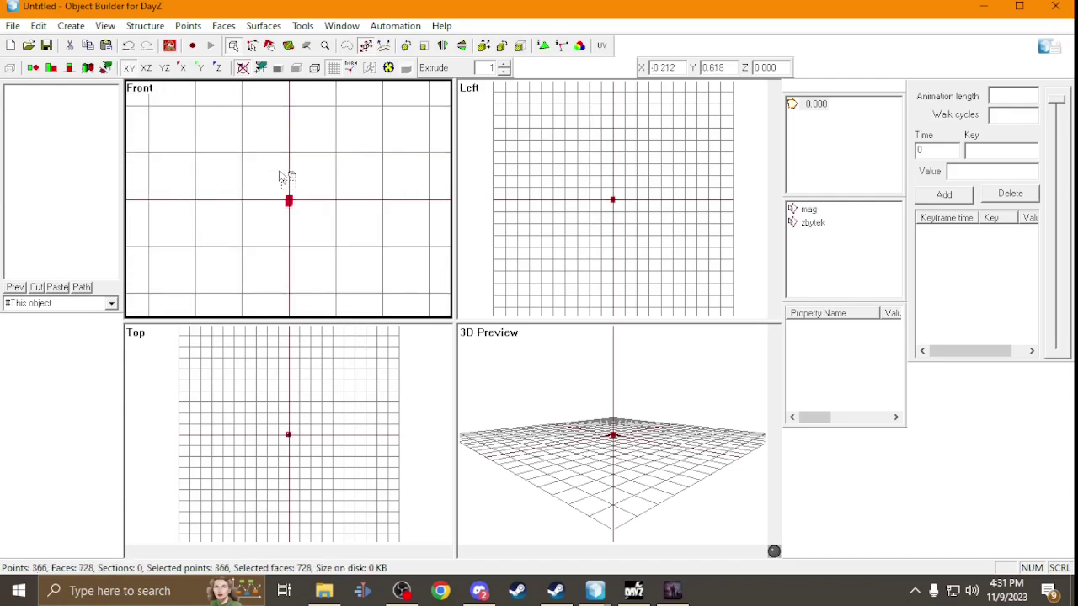
# Center the pasted magazine on the origin in the Front and Top views.
pyautogui.scroll(5, 287, 176)
pyautogui.scroll(2, 287, 177)
pyautogui.moveTo(287, 179); pyautogui.dragTo(281, 221)
pyautogui.scroll(5, 299, 448)
pyautogui.scroll(4, 298, 447)
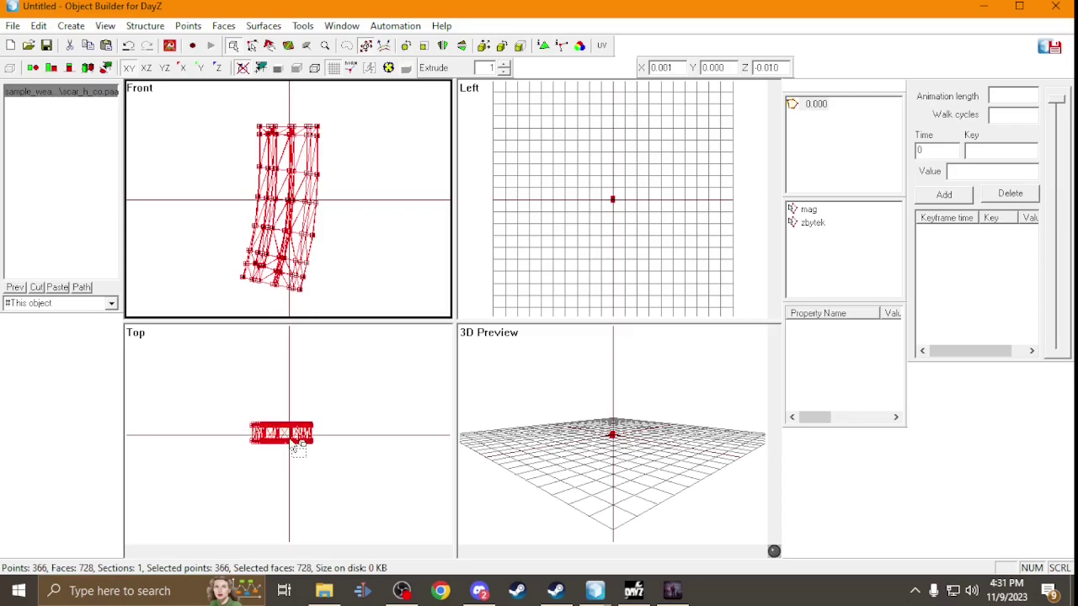
pyautogui.moveTo(295, 440); pyautogui.dragTo(295, 439)
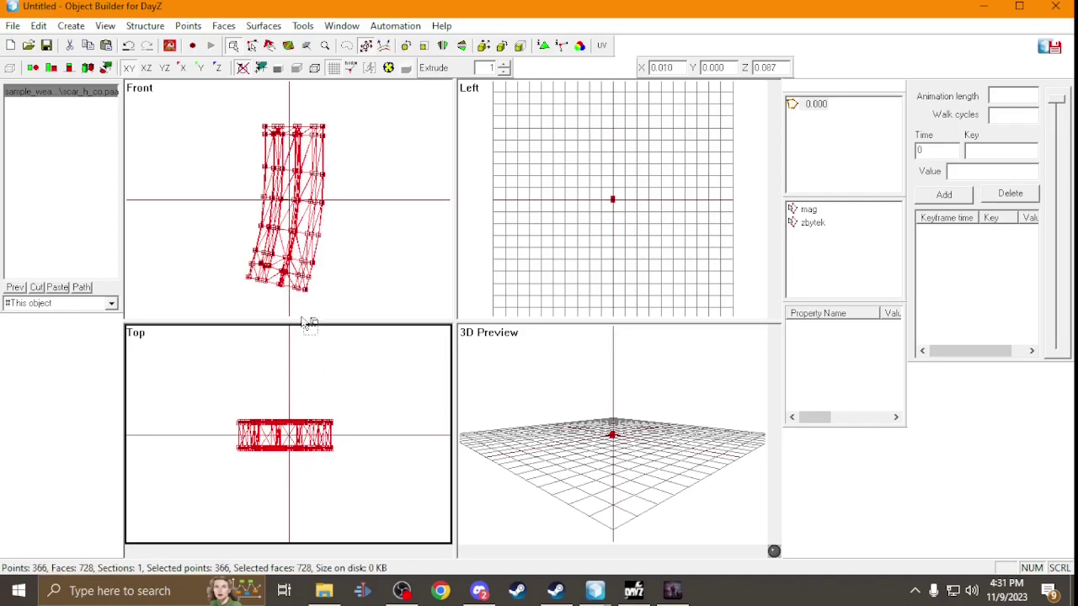
# Delete the mag named selection and add the named property lodnoshadow with value 1.
pyautogui.click(809, 210)
pyautogui.rightClick(812, 211)
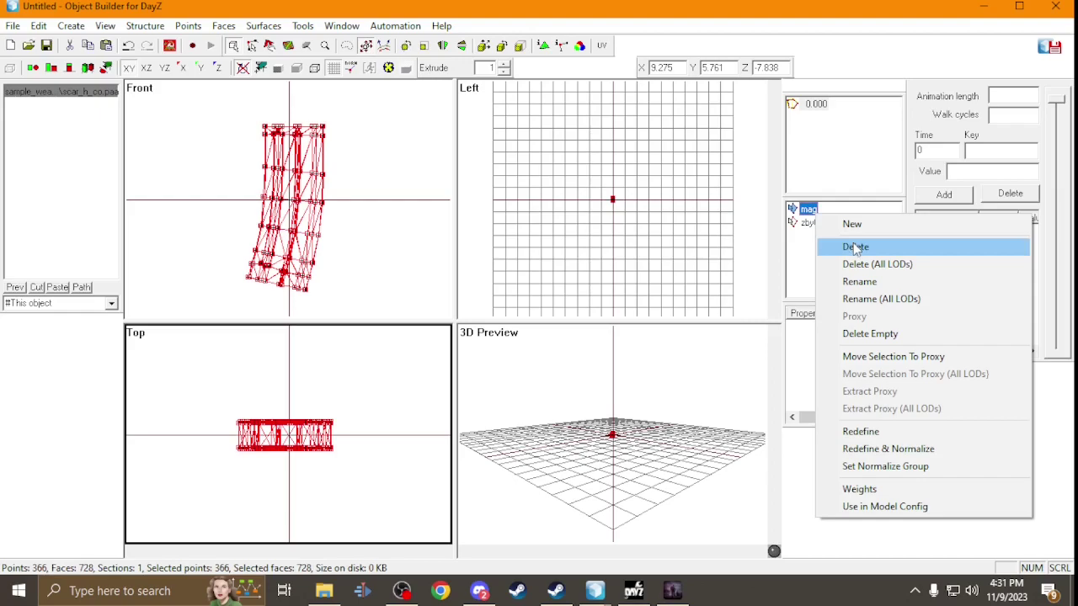
pyautogui.click(838, 245)
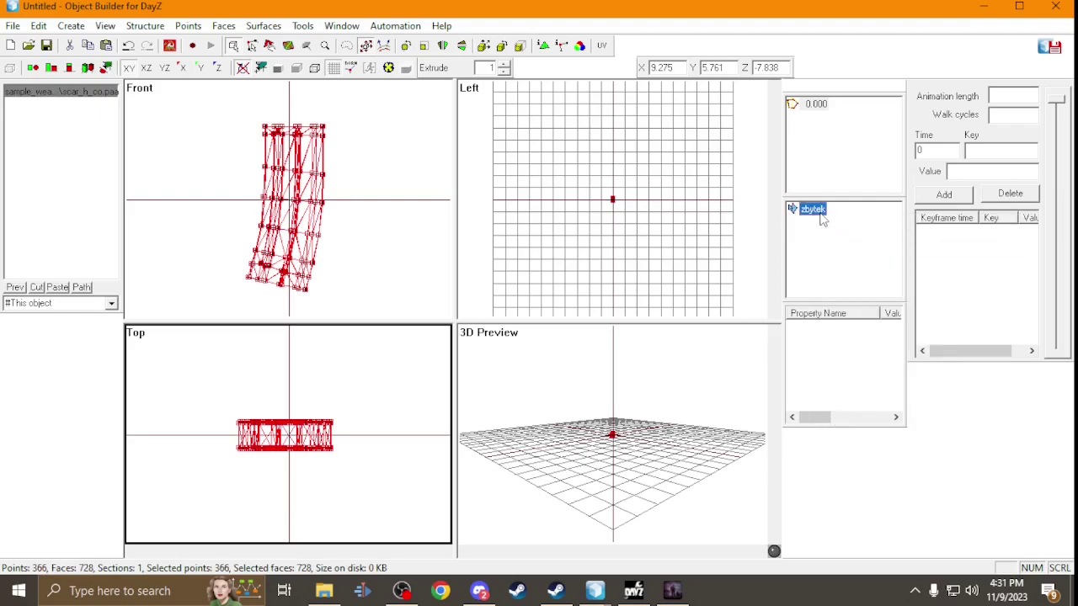
pyautogui.rightClick(824, 371)
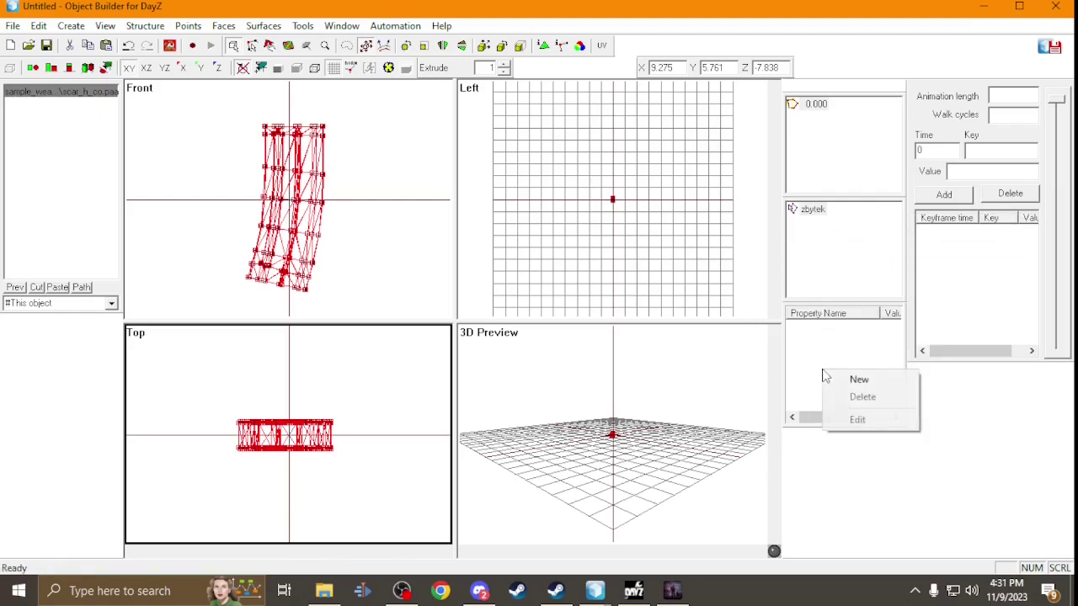
pyautogui.click(868, 383)
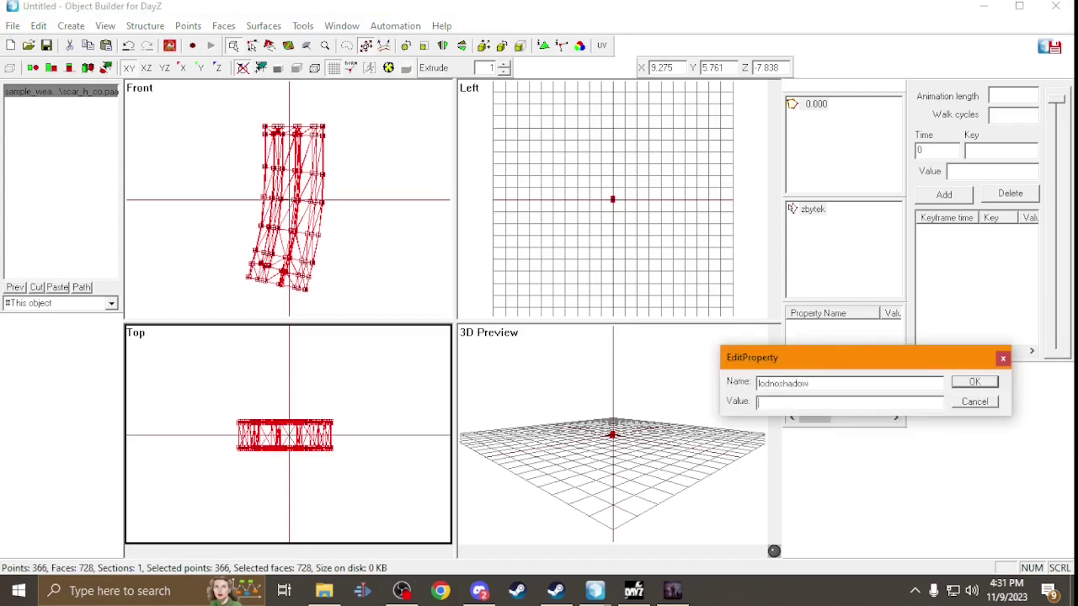
pyautogui.press('Return')
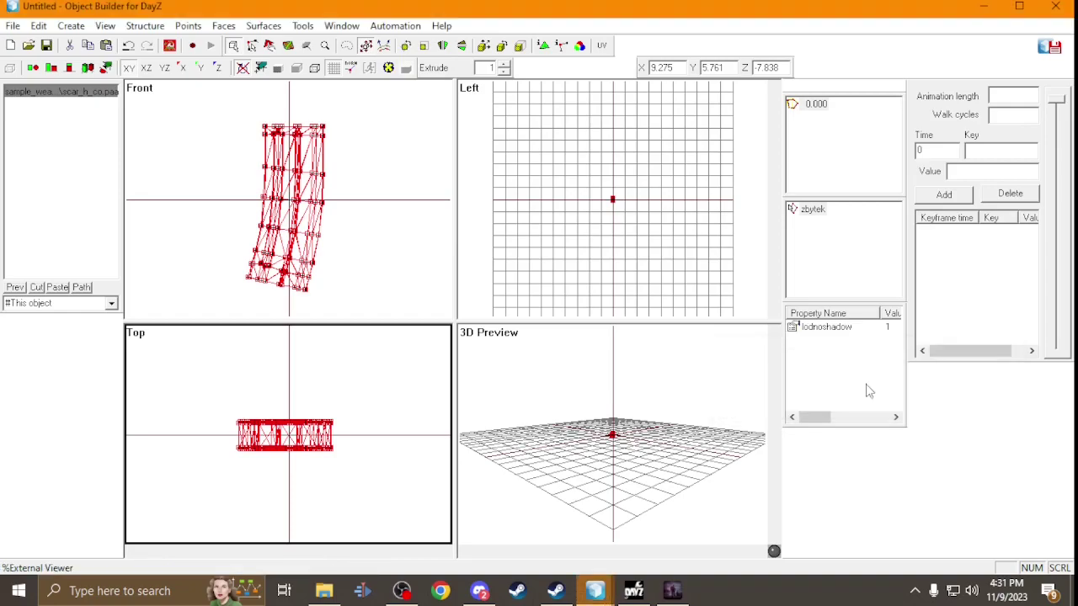
# Add a new empty LOD to the magazine model and set its type to Geometry.
pyautogui.rightClick(791, 122)
pyautogui.click(814, 125)
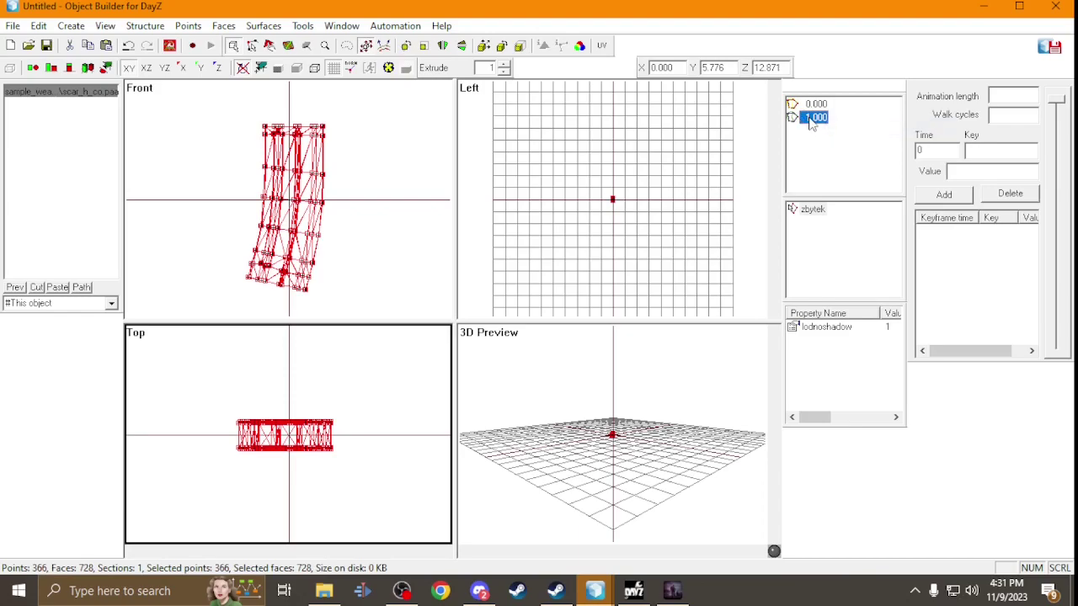
pyautogui.rightClick(811, 123)
pyautogui.click(834, 236)
pyautogui.doubleClick(782, 125)
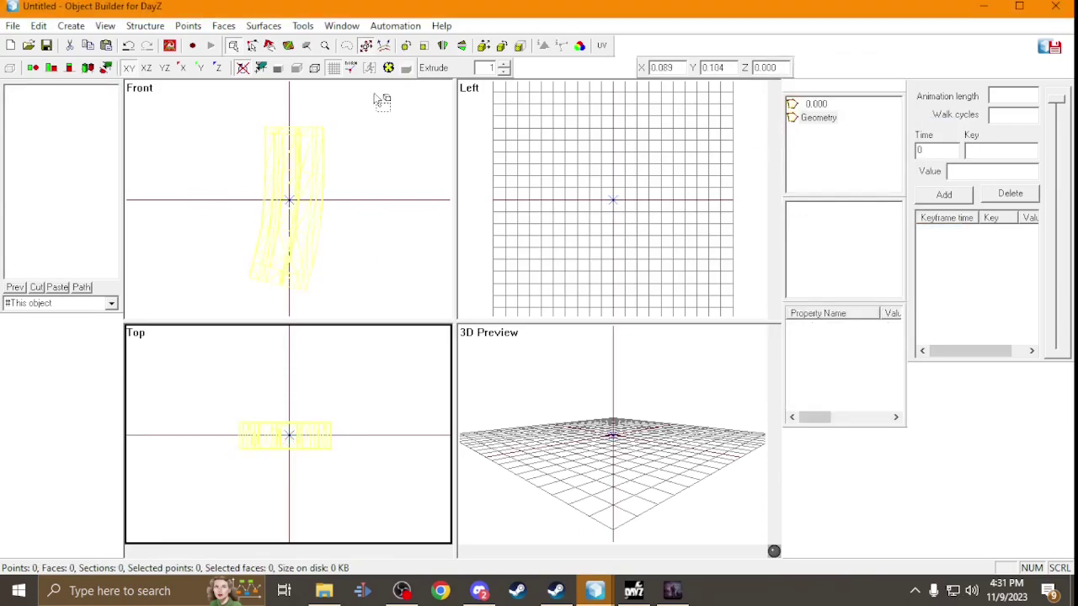
# Check in the program options that View background LOD is enabled so the magazine shows behind the Geometry LOD.
pyautogui.click(300, 233)
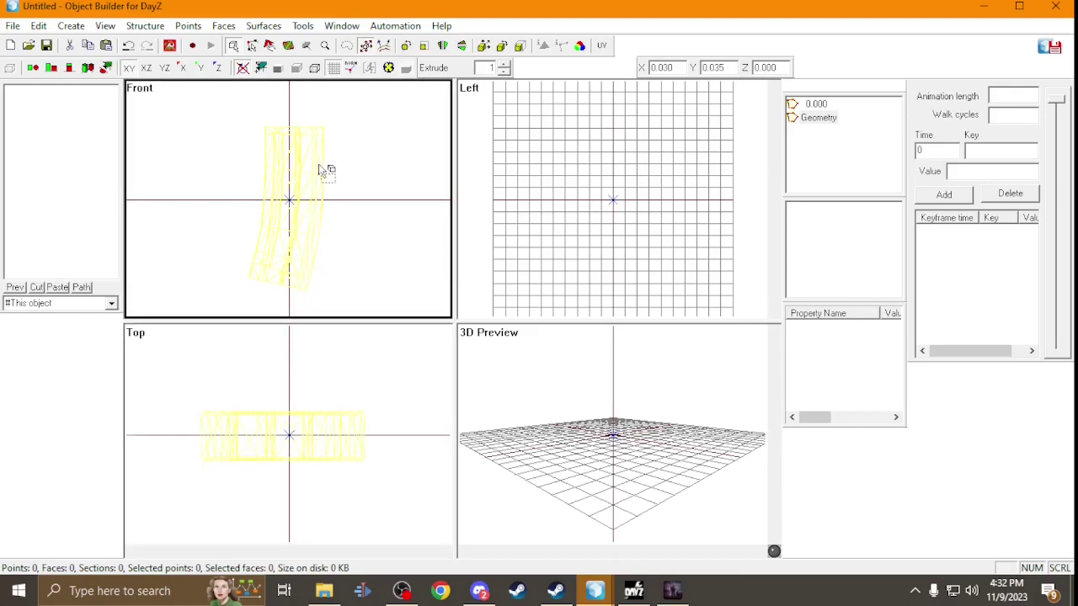
pyautogui.scroll(-1, 268, 180)
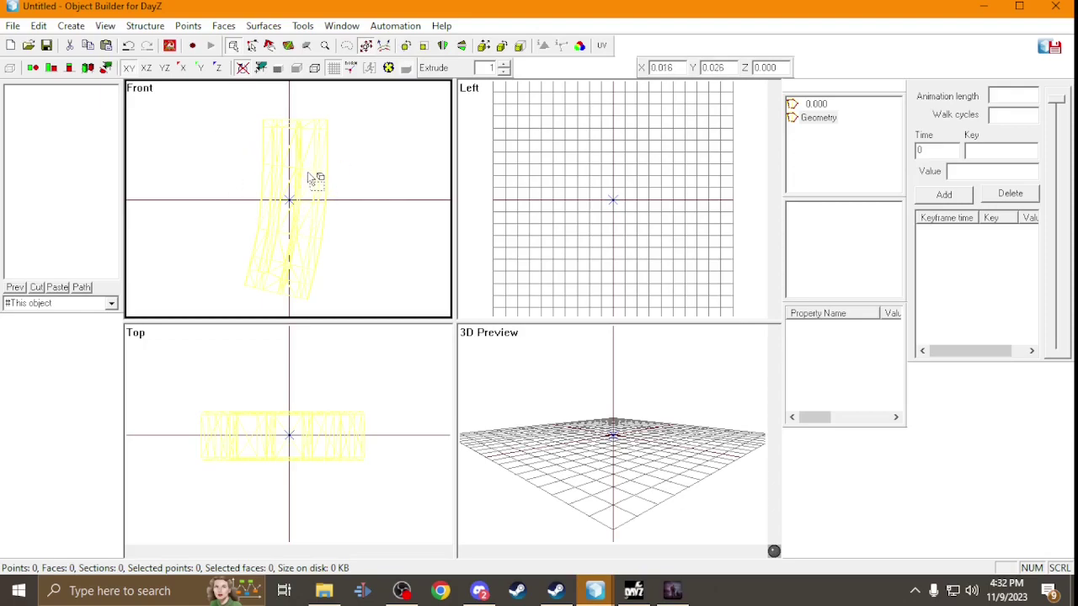
pyautogui.moveTo(225, 118); pyautogui.dragTo(357, 263)
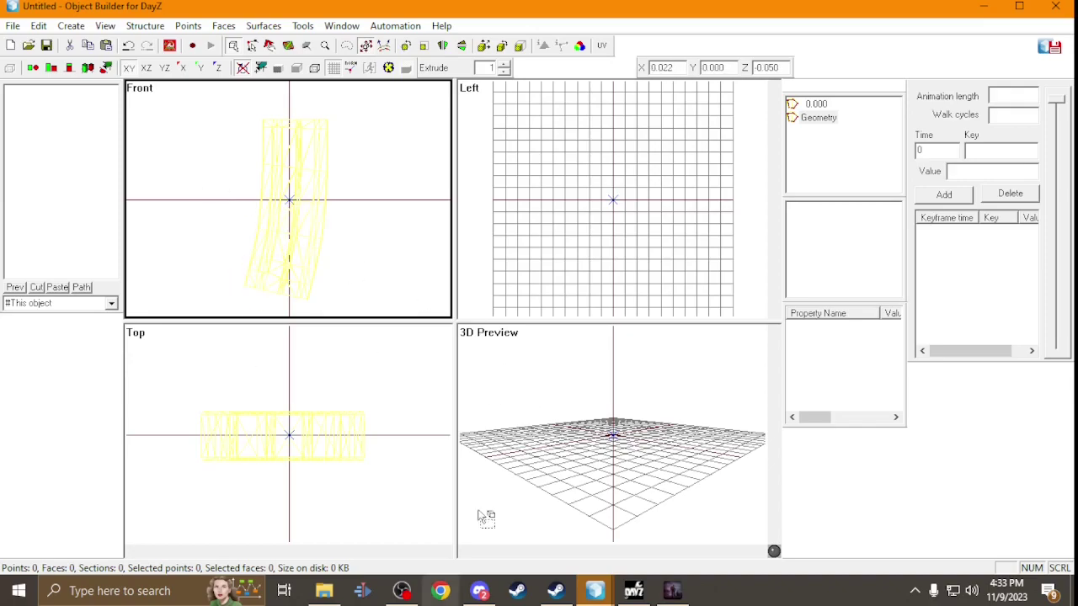
pyautogui.click(12, 25)
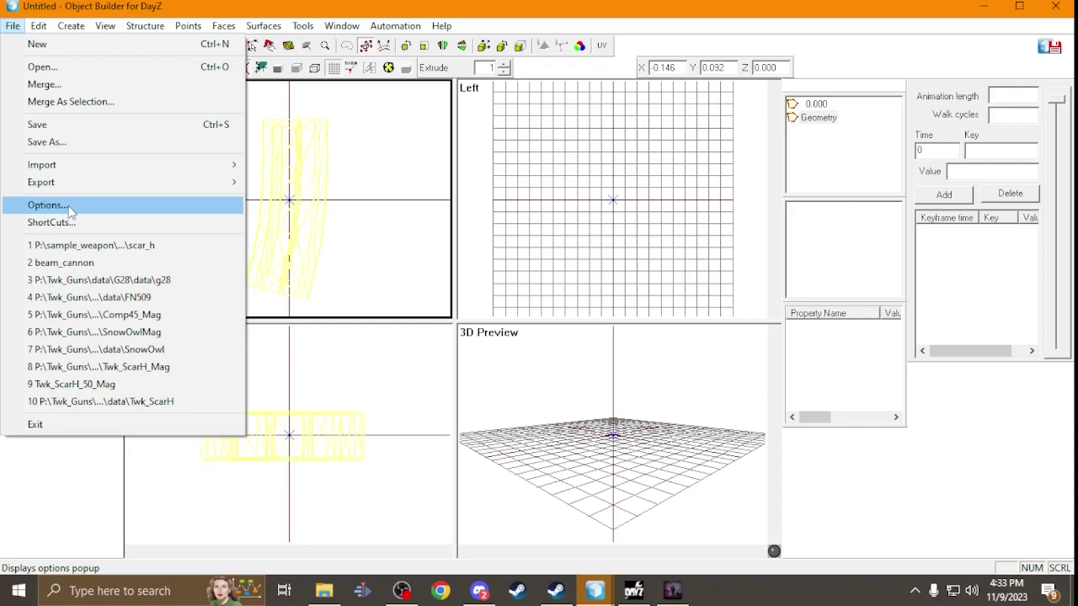
pyautogui.click(71, 207)
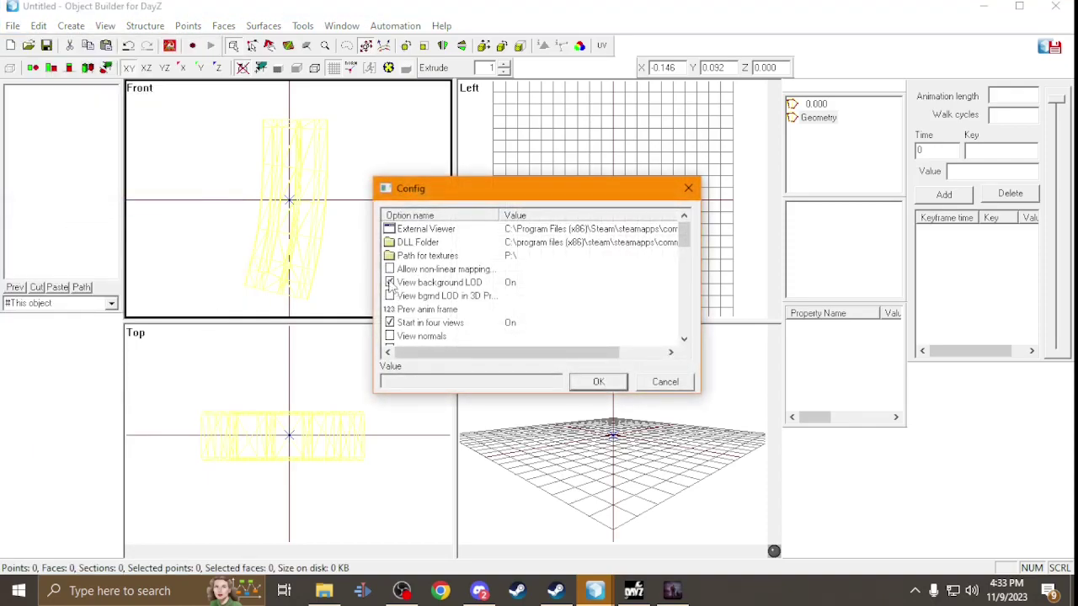
pyautogui.click(598, 382)
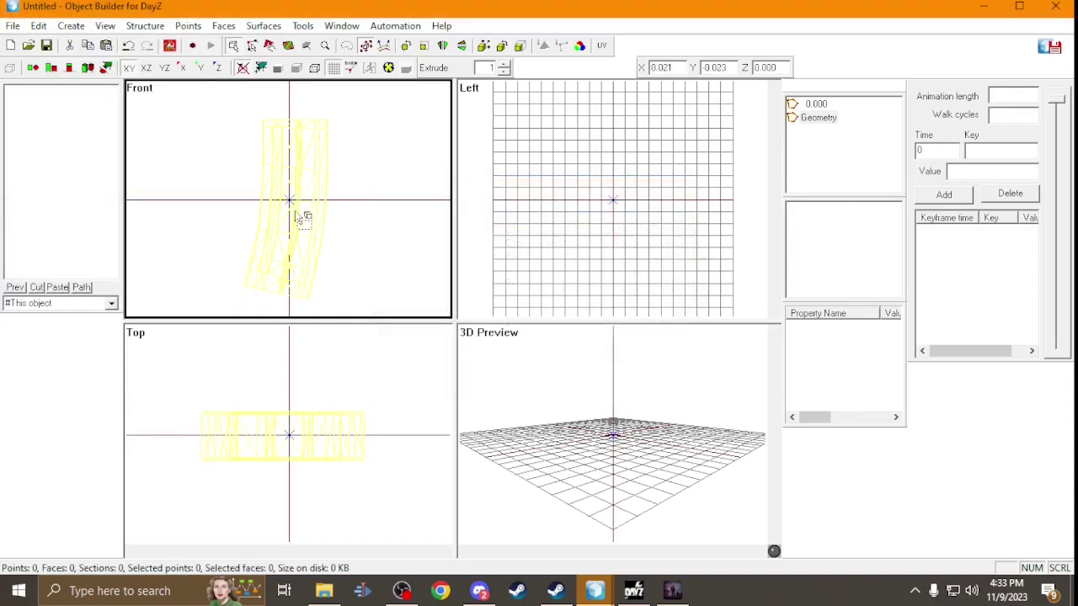
# Create a box in the Geometry LOD and scale it down in the Front view until it closely surrounds the magazine.
pyautogui.scroll(2, 337, 361)
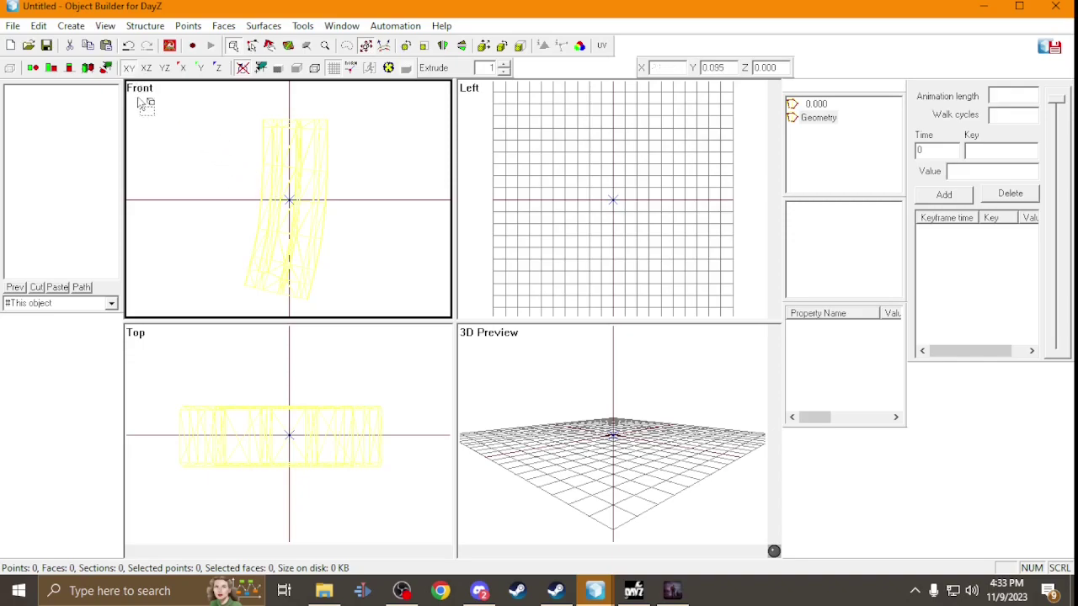
pyautogui.click(78, 26)
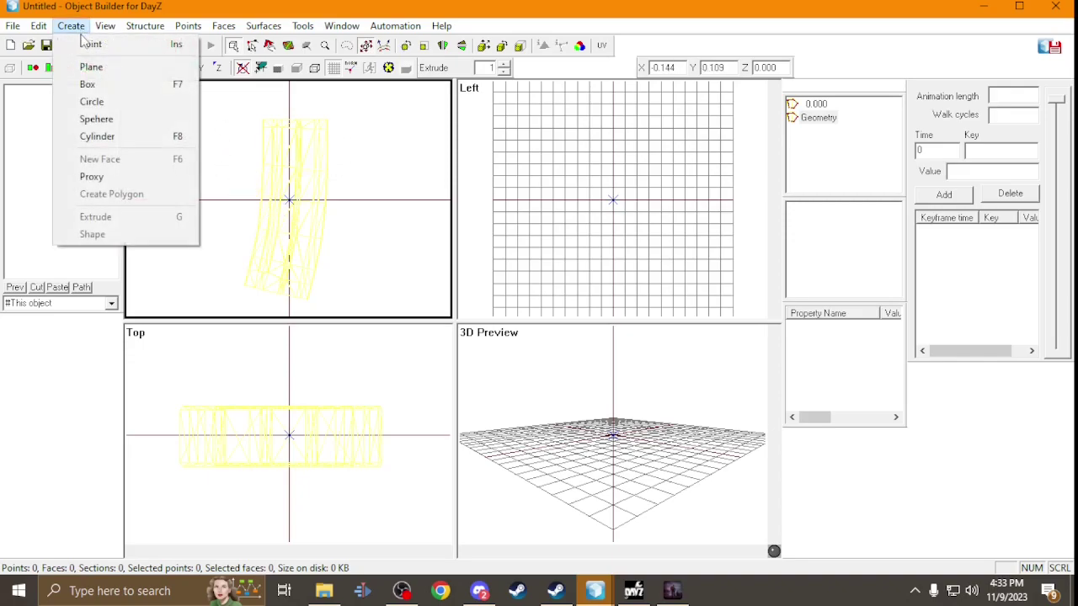
pyautogui.click(101, 85)
pyautogui.click(510, 388)
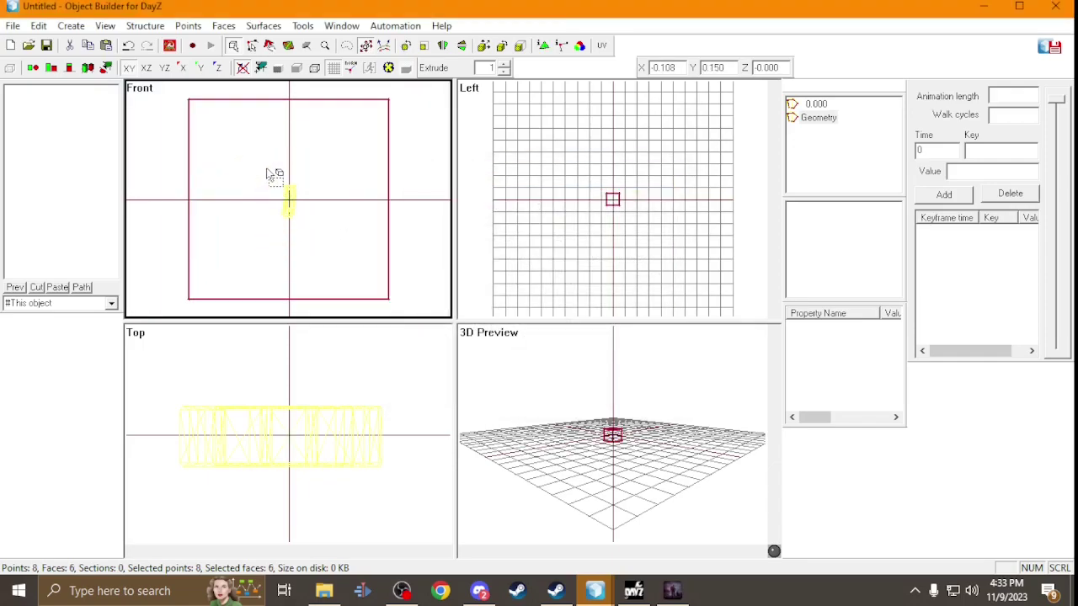
pyautogui.scroll(-1, 276, 185)
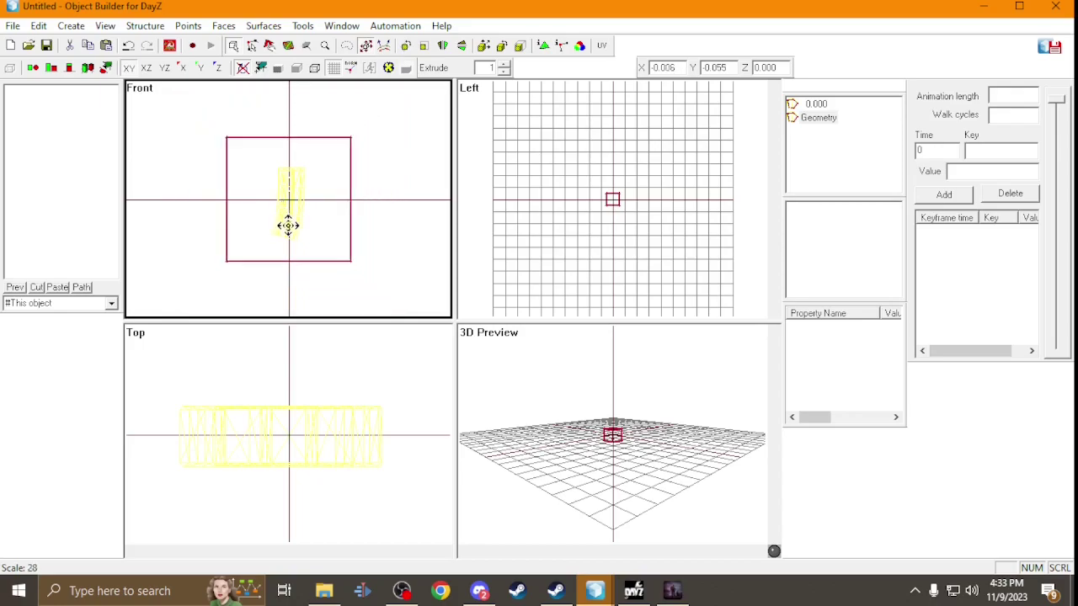
pyautogui.moveTo(294, 233); pyautogui.dragTo(291, 228)
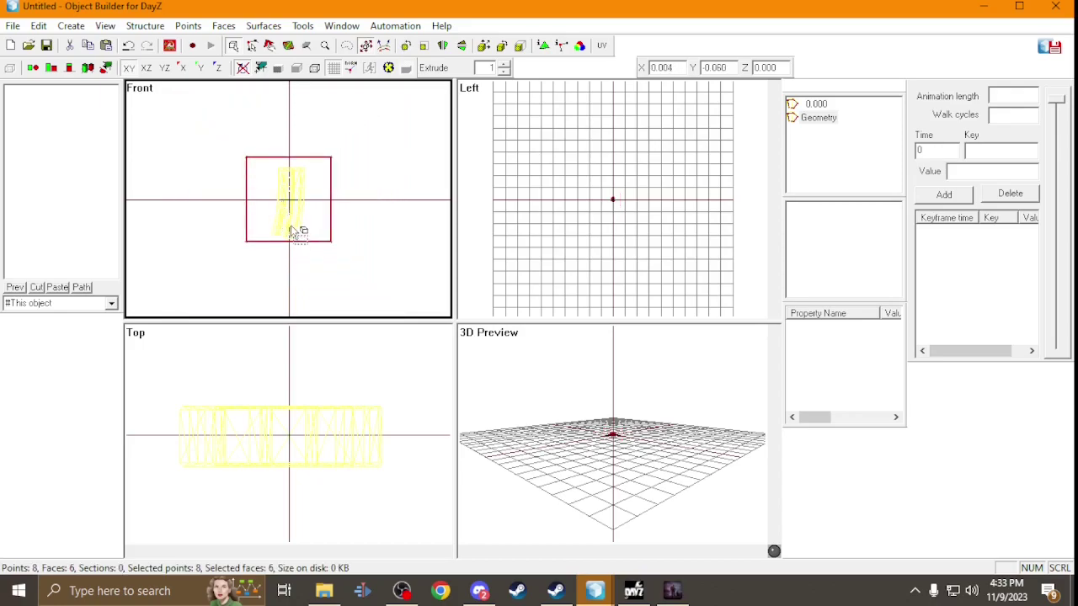
pyautogui.scroll(1, 221, 195)
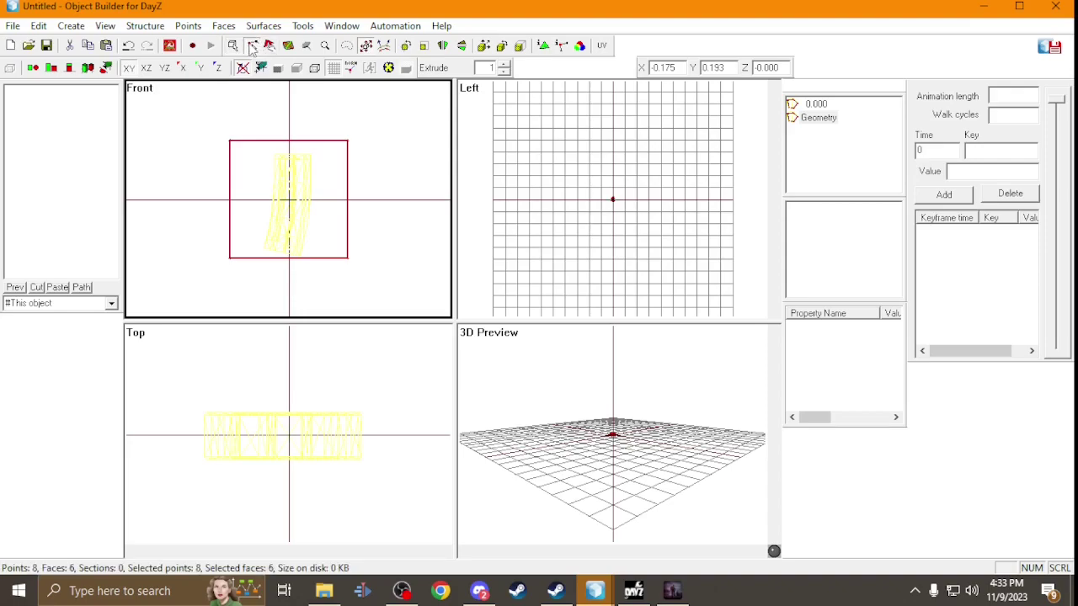
# Move the box's vertices in the Front view to match the magazine's outline, including its slanted sides and base.
pyautogui.click(242, 68)
pyautogui.moveTo(202, 121); pyautogui.dragTo(433, 186)
pyautogui.moveTo(322, 140); pyautogui.dragTo(320, 163)
pyautogui.moveTo(354, 124); pyautogui.dragTo(342, 277)
pyautogui.moveTo(180, 122); pyautogui.dragTo(244, 325)
pyautogui.moveTo(243, 188); pyautogui.dragTo(296, 180)
pyautogui.moveTo(251, 254); pyautogui.dragTo(302, 300)
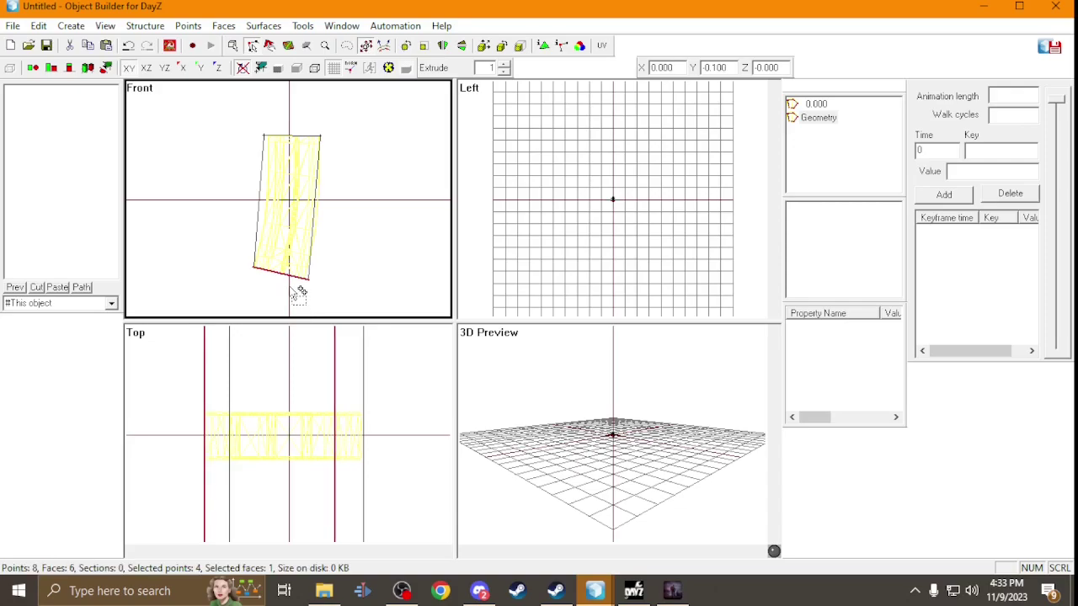
# Move the box's two long sides inward in the Top view to match the magazine's thickness, and return to object selection.
pyautogui.scroll(-3, 385, 448)
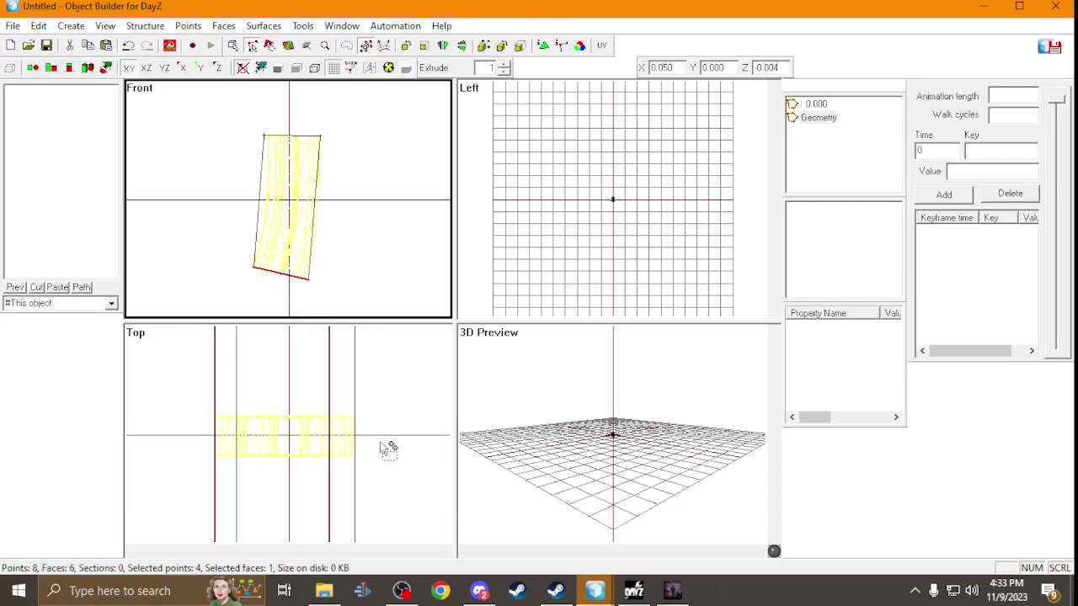
pyautogui.click(368, 387)
pyautogui.moveTo(301, 399); pyautogui.dragTo(302, 497)
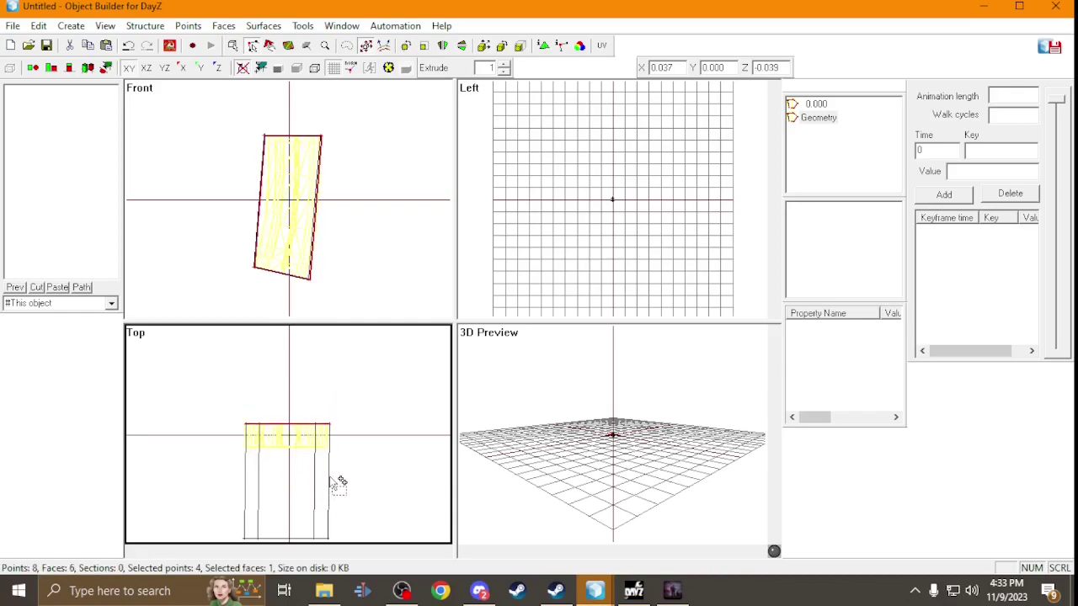
pyautogui.moveTo(374, 518); pyautogui.dragTo(378, 421)
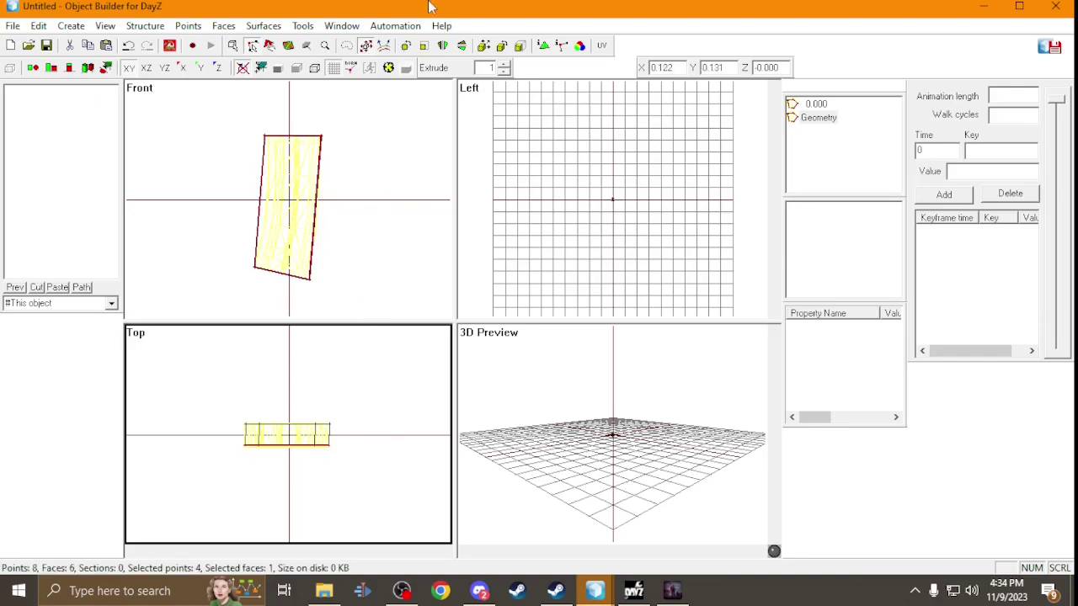
pyautogui.click(234, 47)
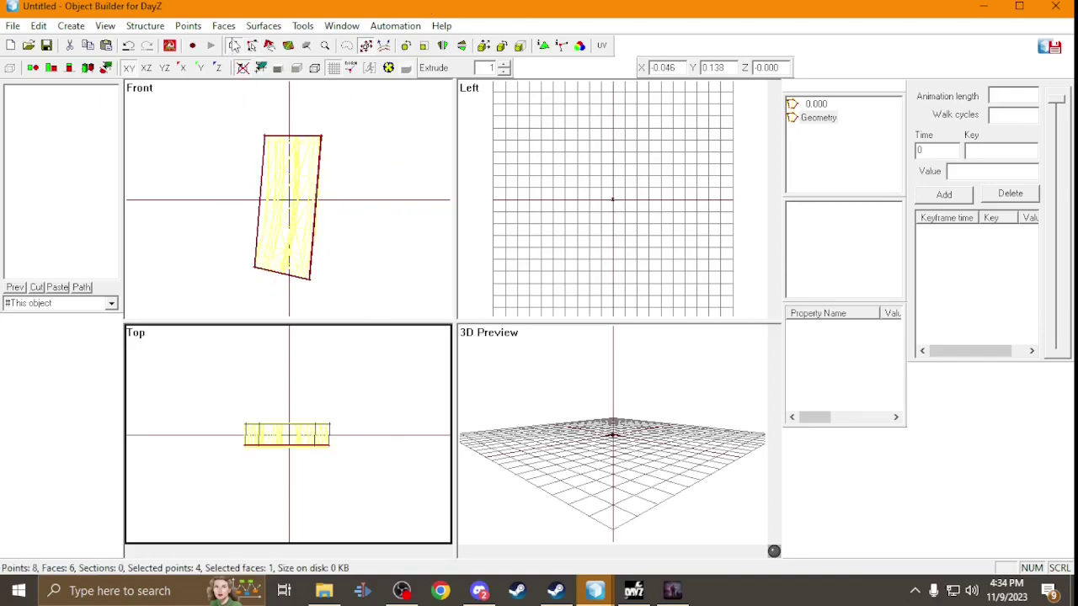
# Select the entire magazine box in the Geometry LOD and run Find Components on it.
pyautogui.moveTo(185, 129); pyautogui.dragTo(463, 370)
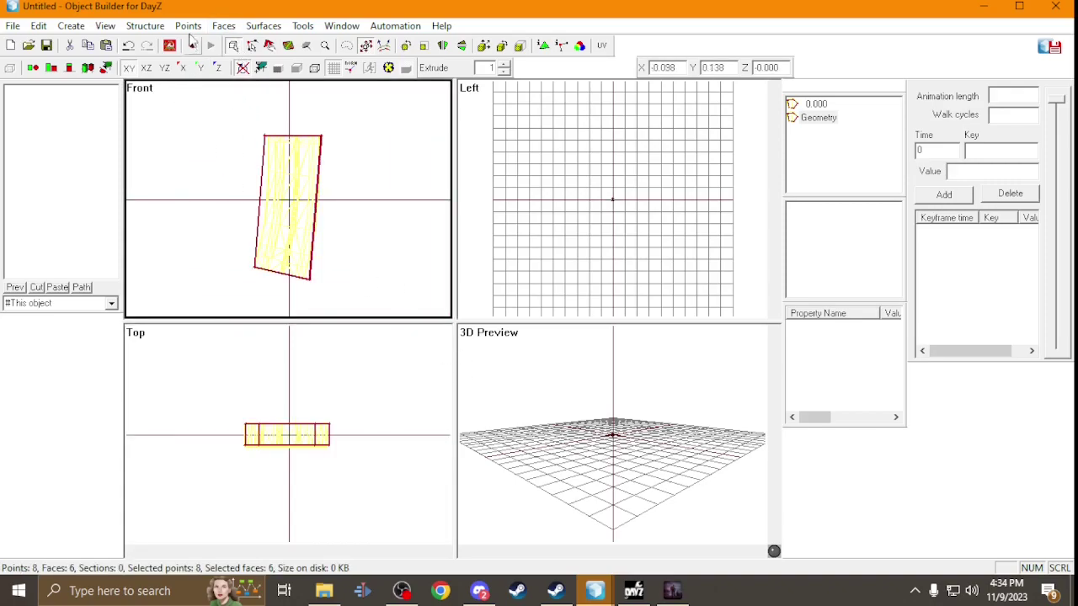
pyautogui.click(145, 26)
pyautogui.moveTo(212, 123)
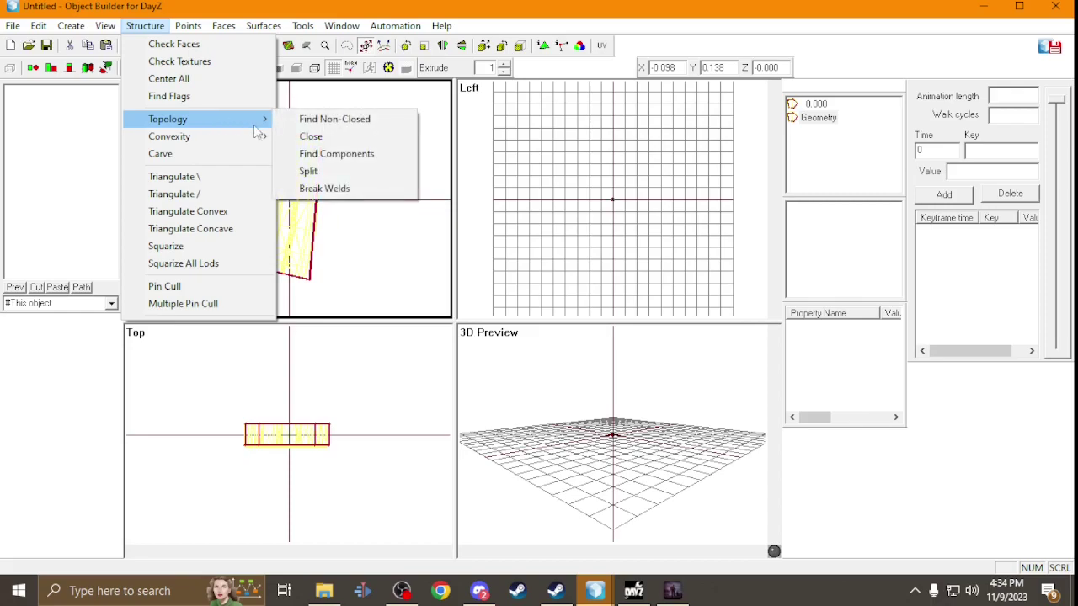
pyautogui.click(308, 154)
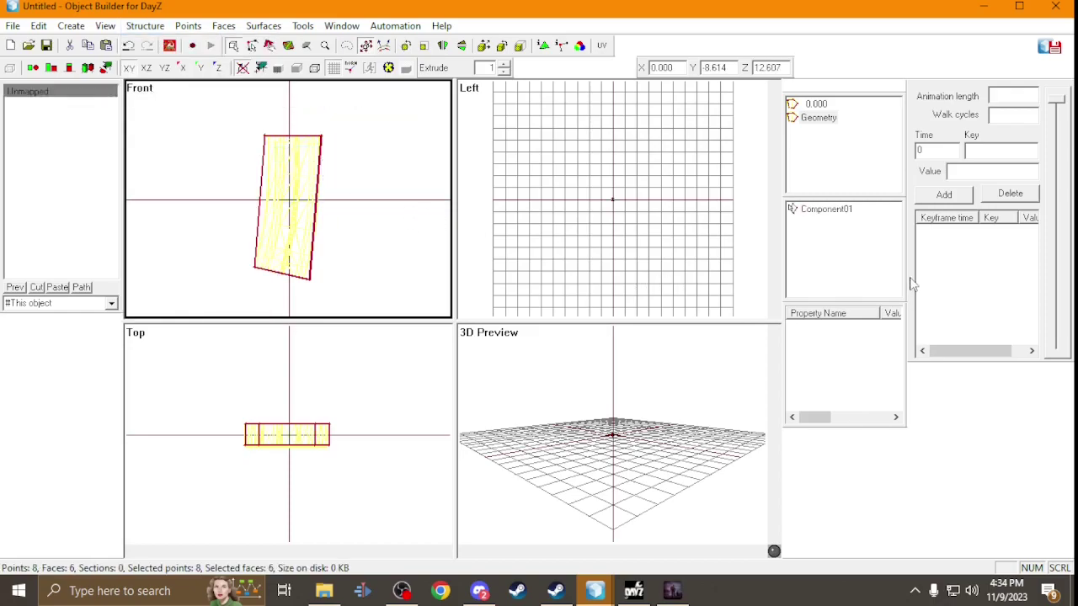
# Add a named property autocenter with value 0 to the Geometry LOD.
pyautogui.click(827, 211)
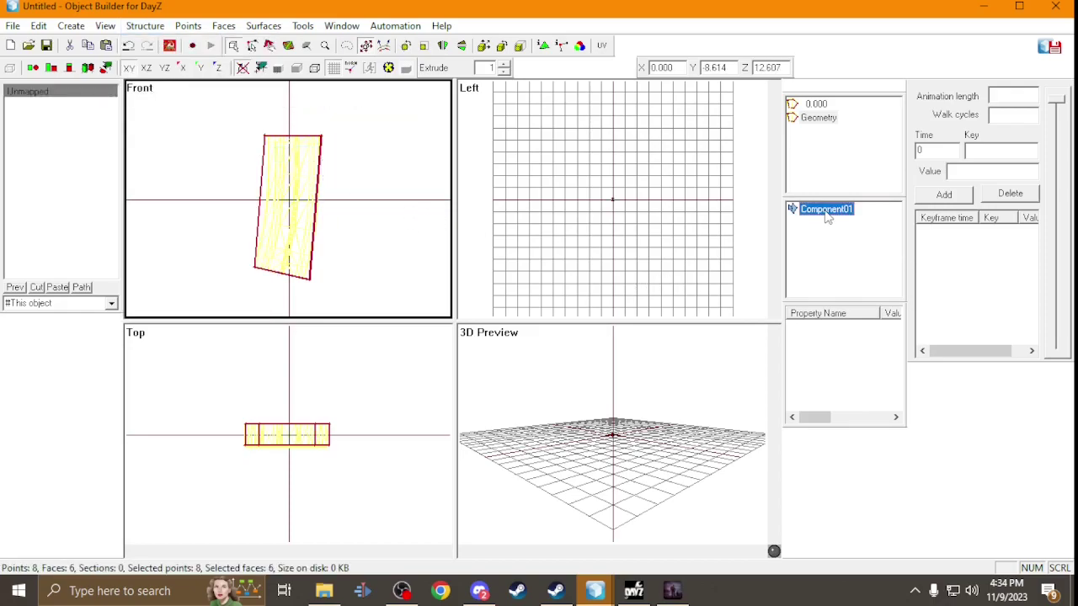
pyautogui.rightClick(833, 343)
pyautogui.click(855, 349)
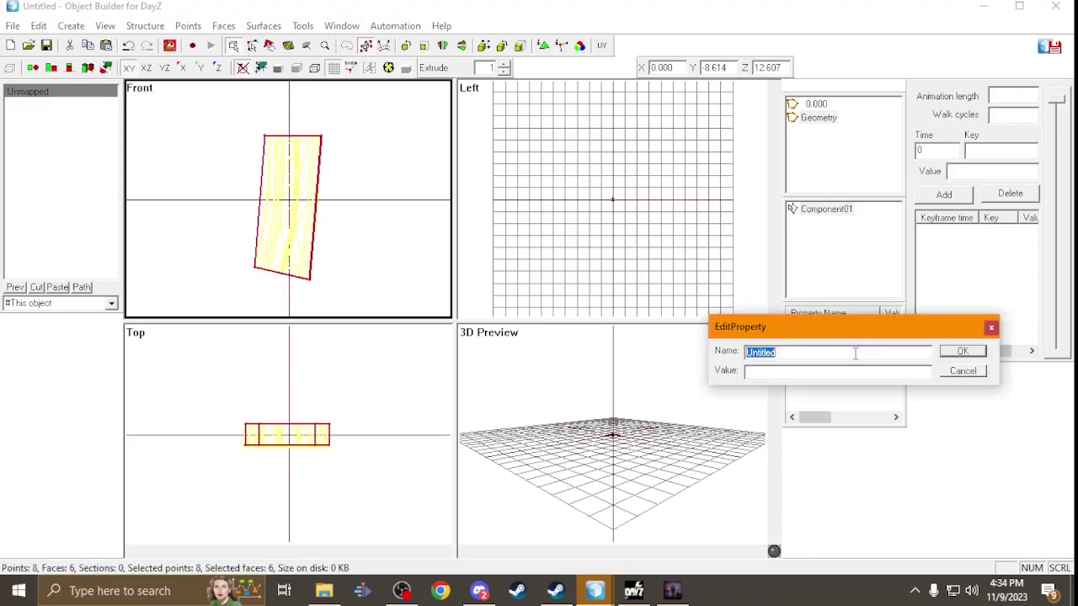
pyautogui.write('autocenter')
pyautogui.press('Return')
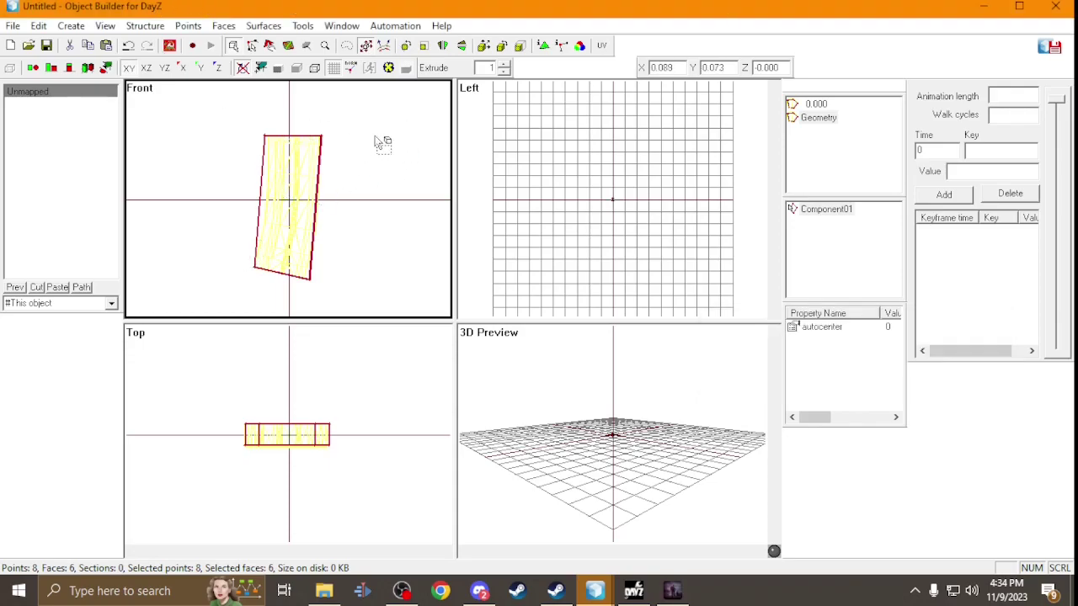
# Copy the Geometry LOD's Component01 box and create a View Geometry LOD for it.
pyautogui.click(827, 210)
pyautogui.rightClick(827, 155)
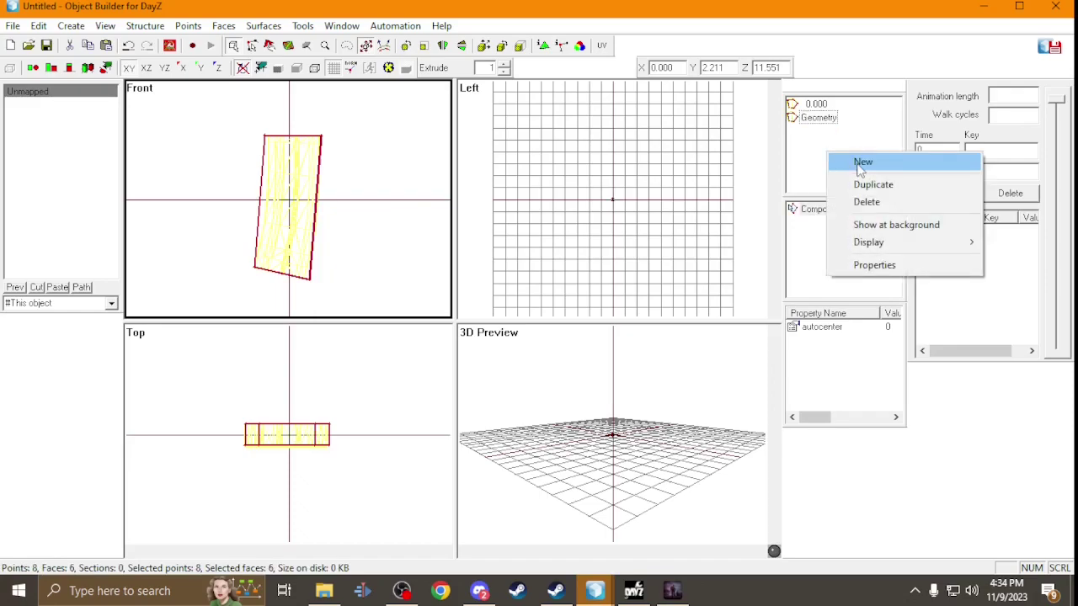
pyautogui.click(859, 166)
pyautogui.rightClick(826, 117)
pyautogui.click(862, 234)
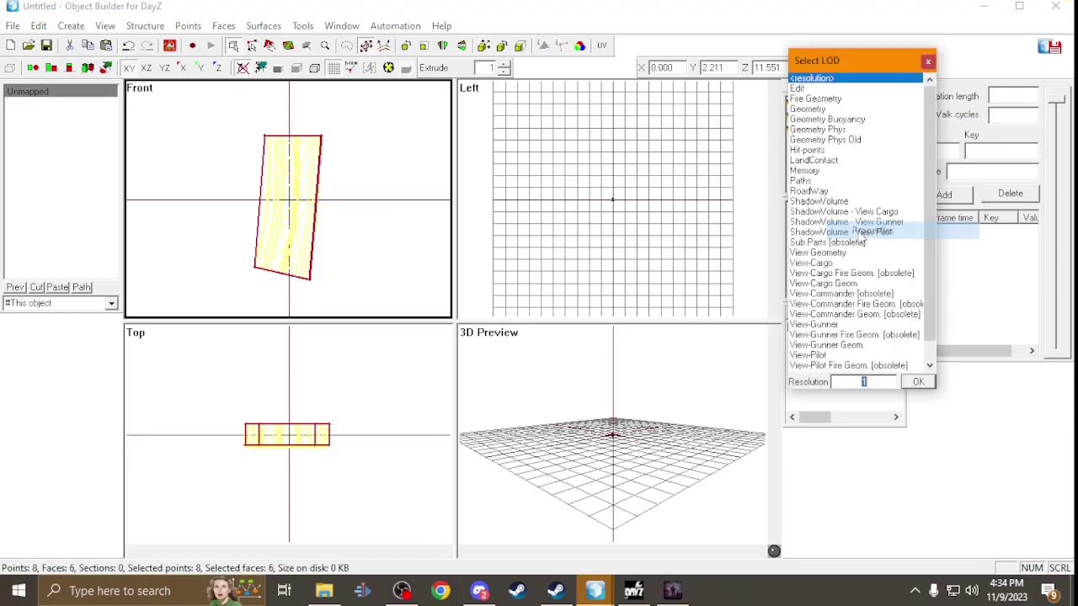
pyautogui.doubleClick(817, 252)
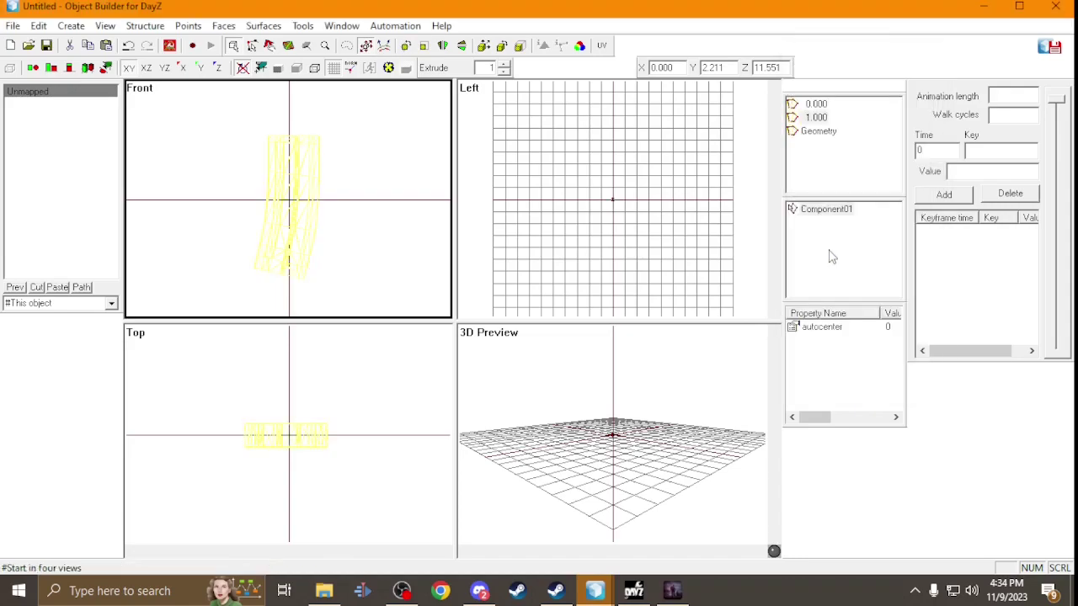
# Create a Fire Geometry LOD that contains the same magazine box and its component.
pyautogui.rightClick(831, 174)
pyautogui.click(851, 183)
pyautogui.rightClick(821, 118)
pyautogui.click(861, 233)
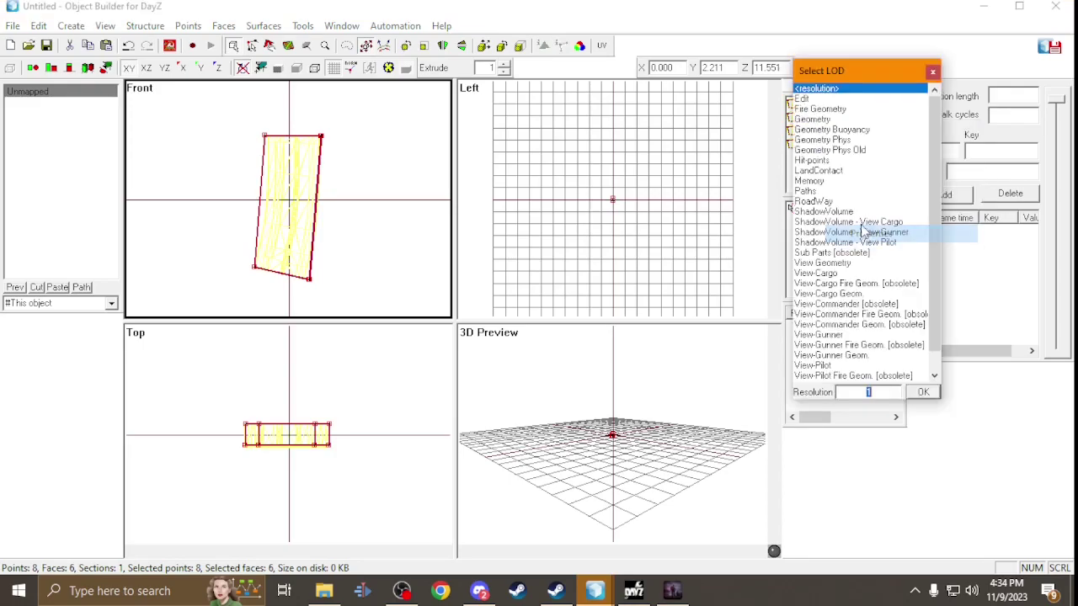
pyautogui.scroll(-1, 832, 336)
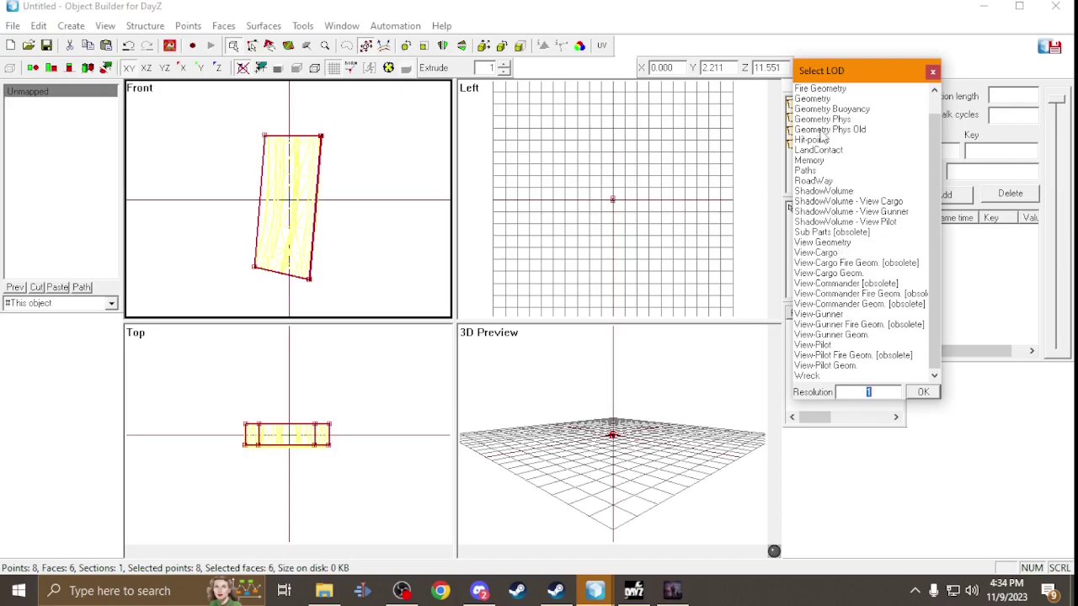
pyautogui.doubleClick(821, 89)
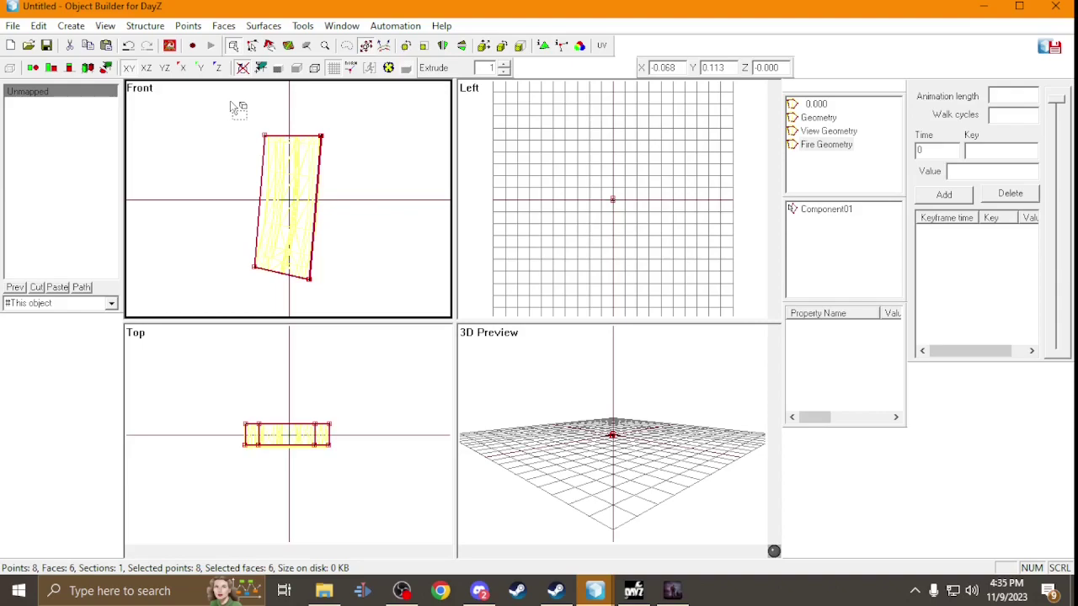
# Assign the material DZ\data\data\penetration\metalplate.rvmat to all faces of the Fire Geometry box.
pyautogui.press('e')
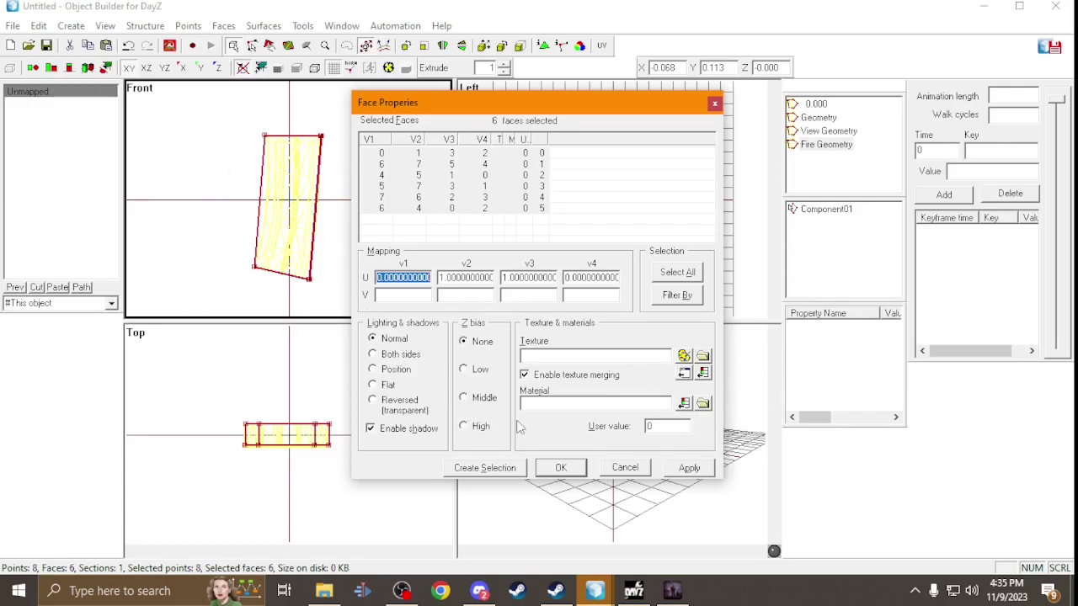
pyautogui.click(703, 405)
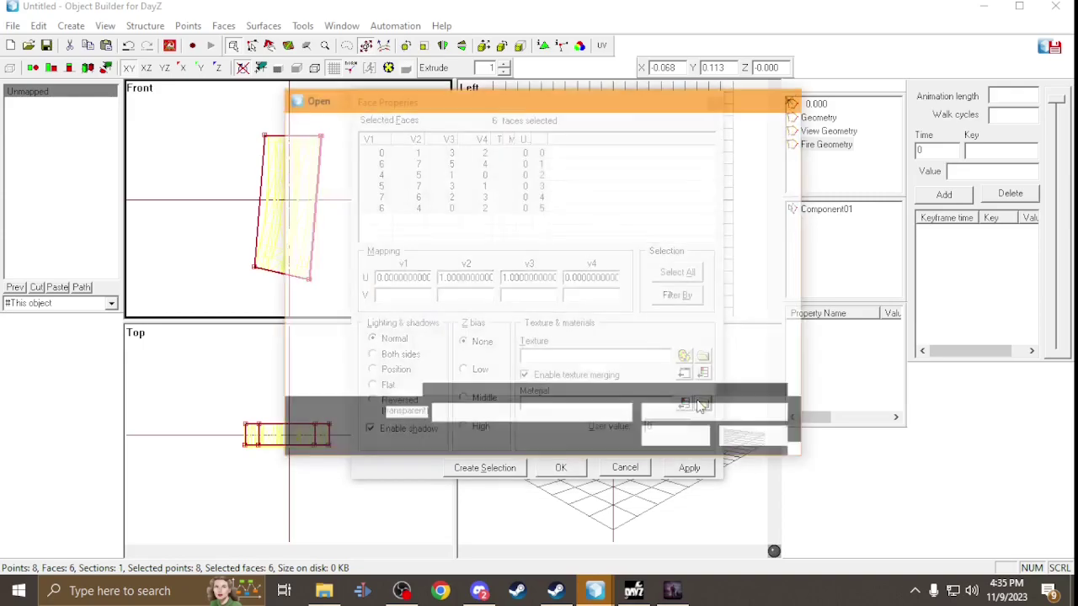
pyautogui.click(346, 375)
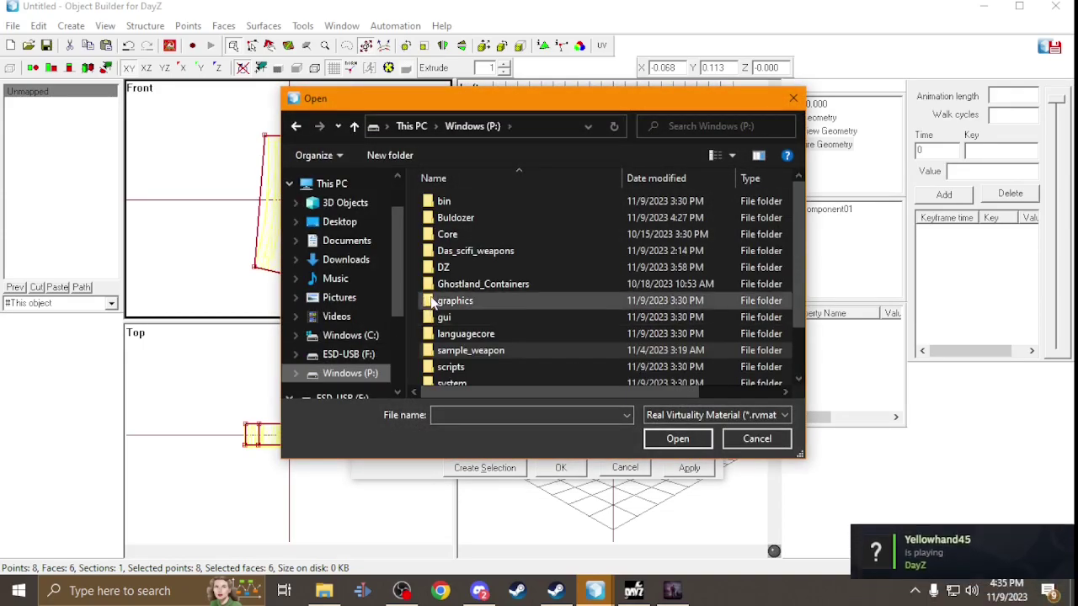
pyautogui.doubleClick(456, 269)
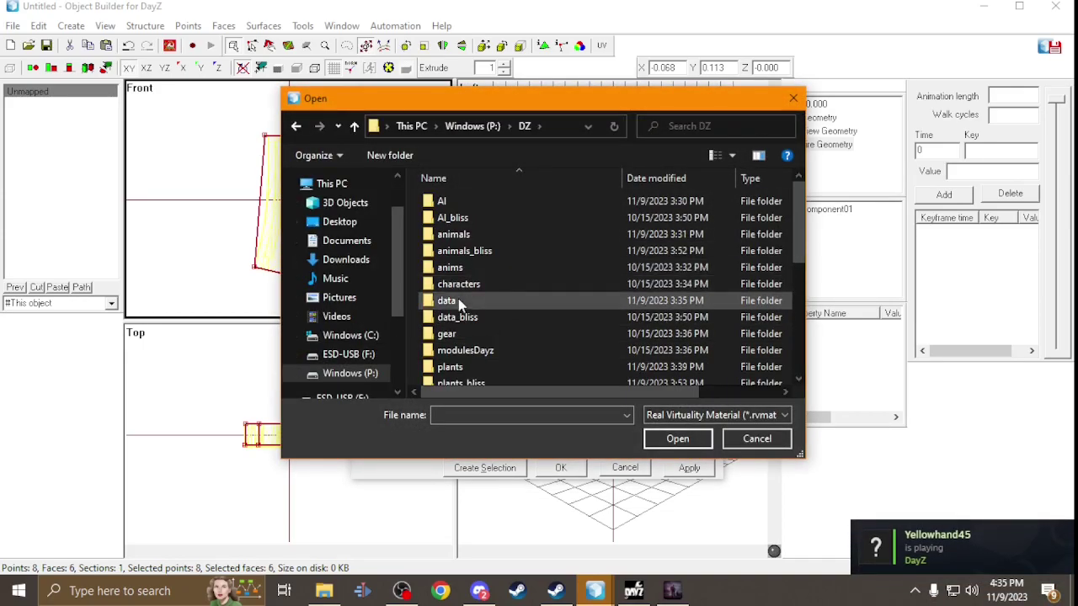
pyautogui.doubleClick(460, 302)
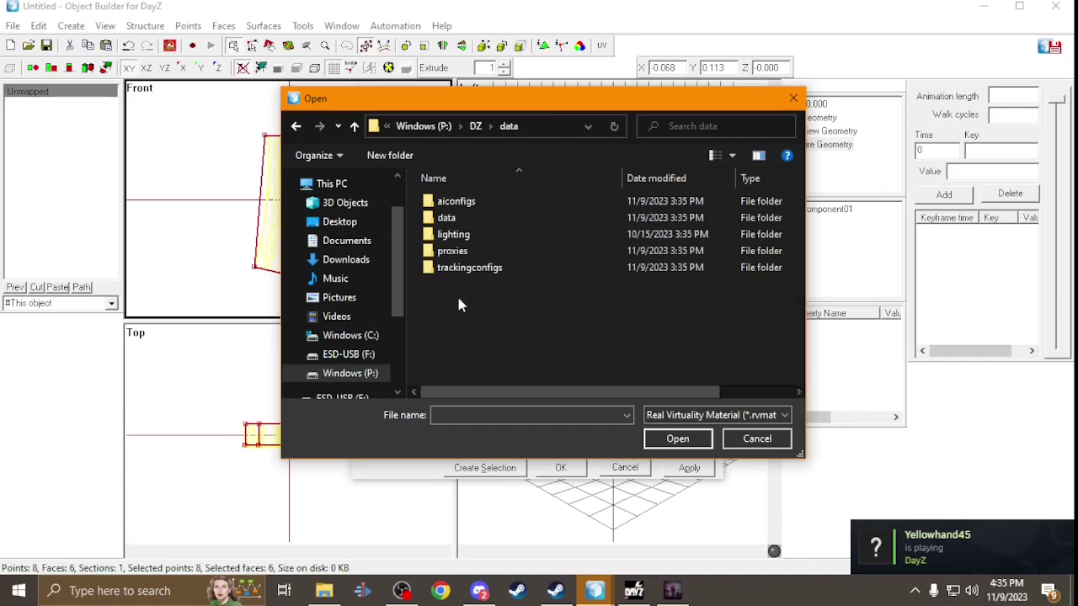
pyautogui.doubleClick(476, 218)
pyautogui.doubleClick(481, 251)
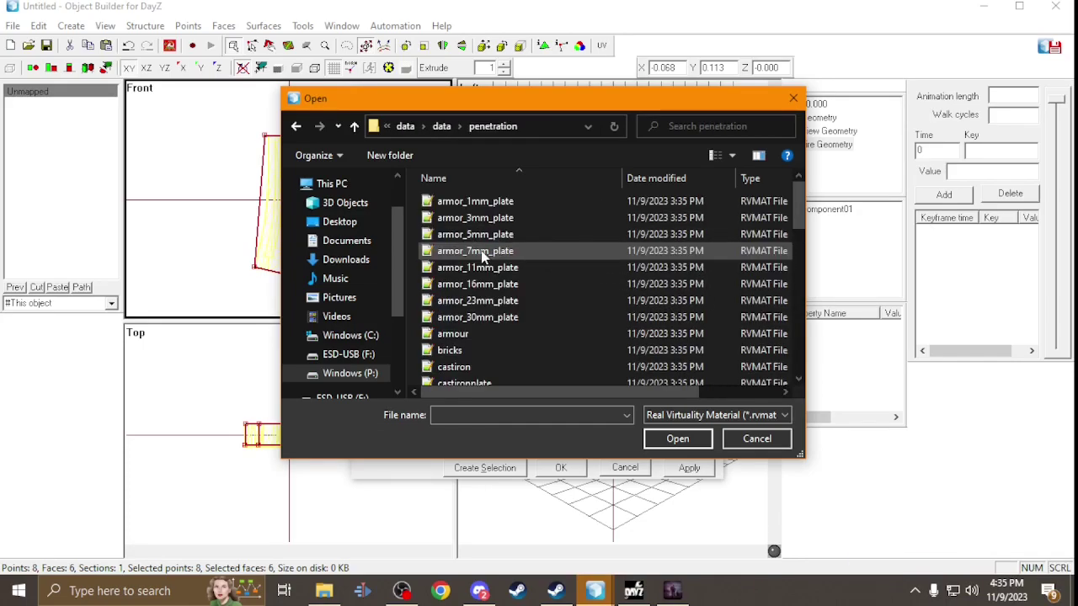
pyautogui.scroll(-10, 501, 282)
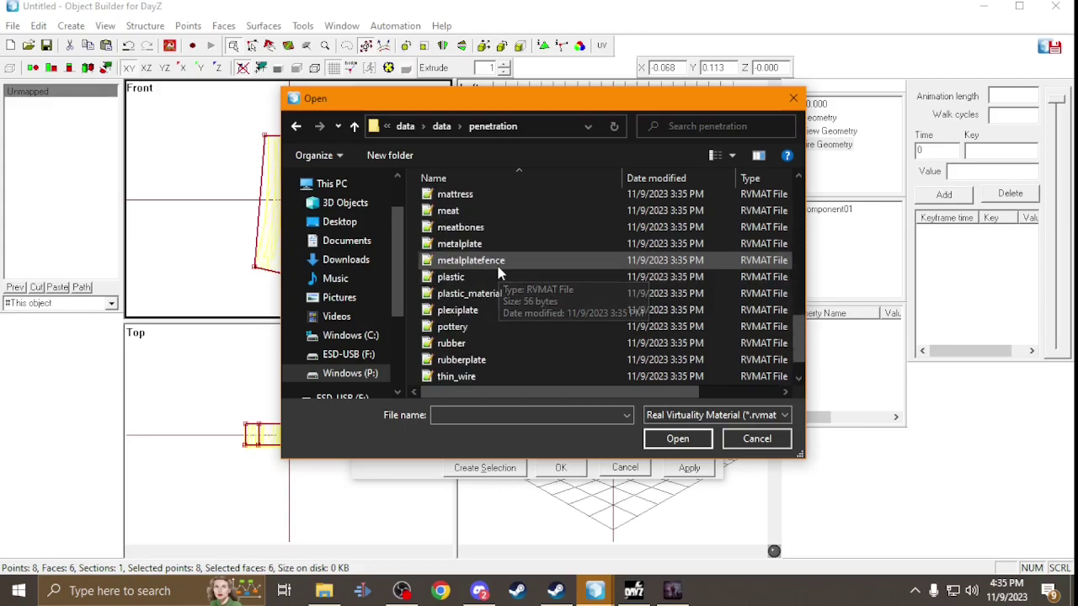
pyautogui.doubleClick(481, 244)
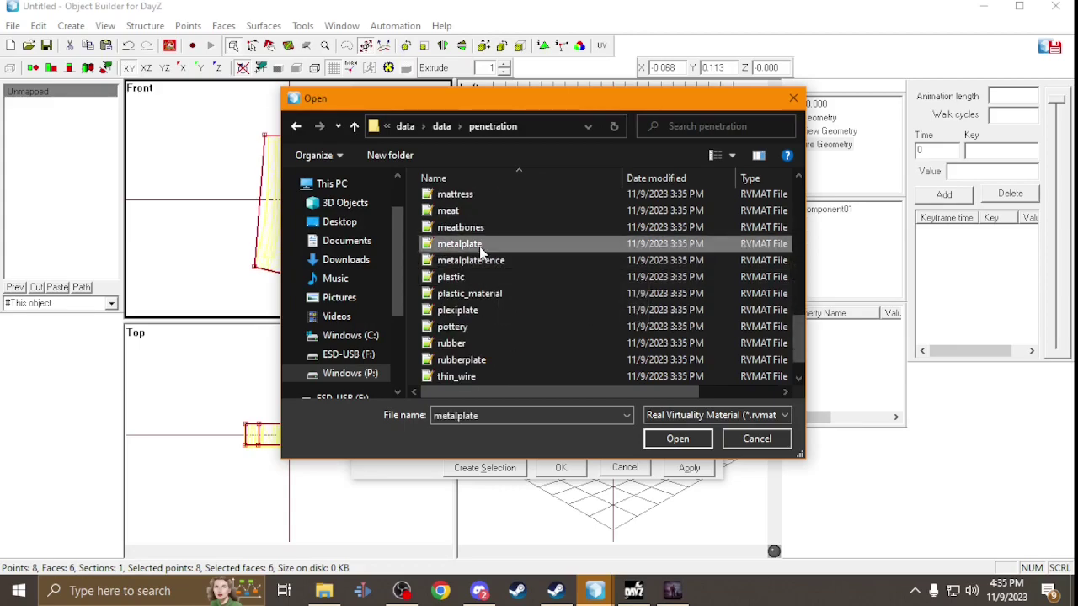
pyautogui.click(693, 472)
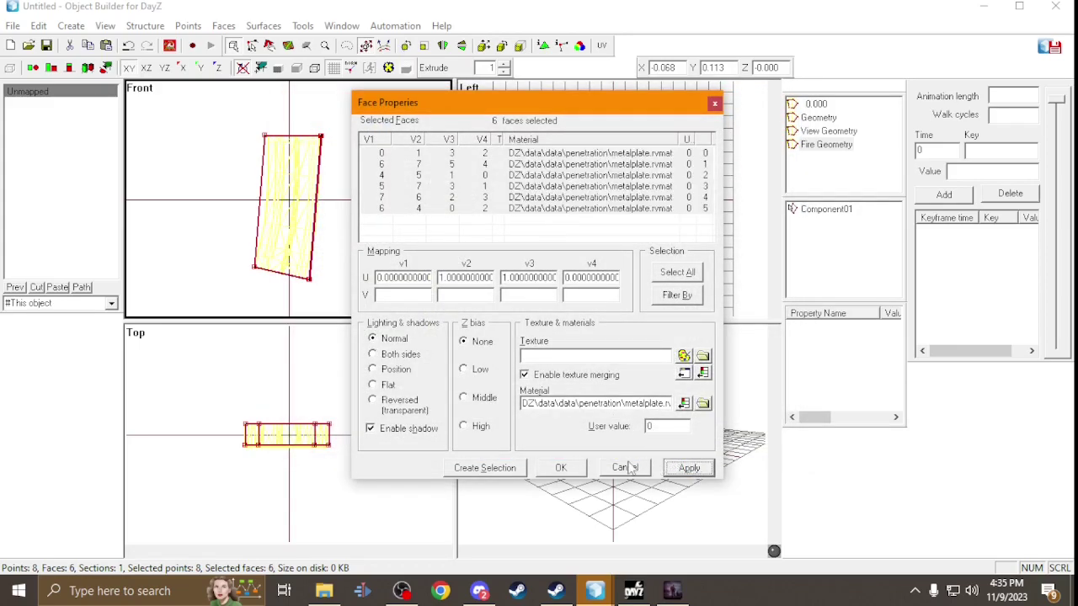
pyautogui.click(569, 473)
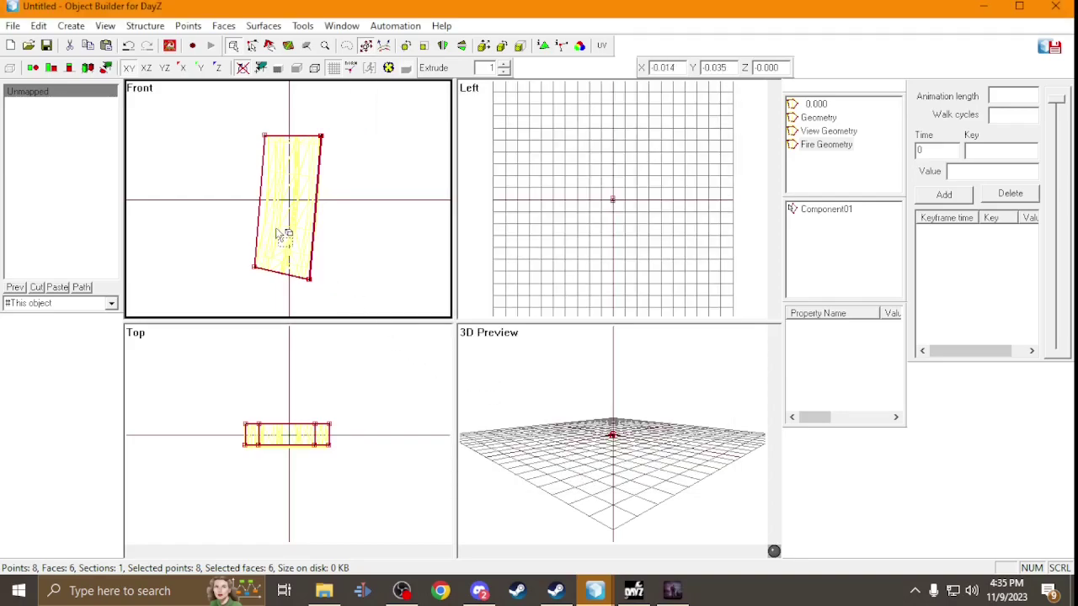
# Create a Memory LOD and paste the Geometry LOD's Component01 box into it as a reference, leaving nothing selected.
pyautogui.click(824, 215)
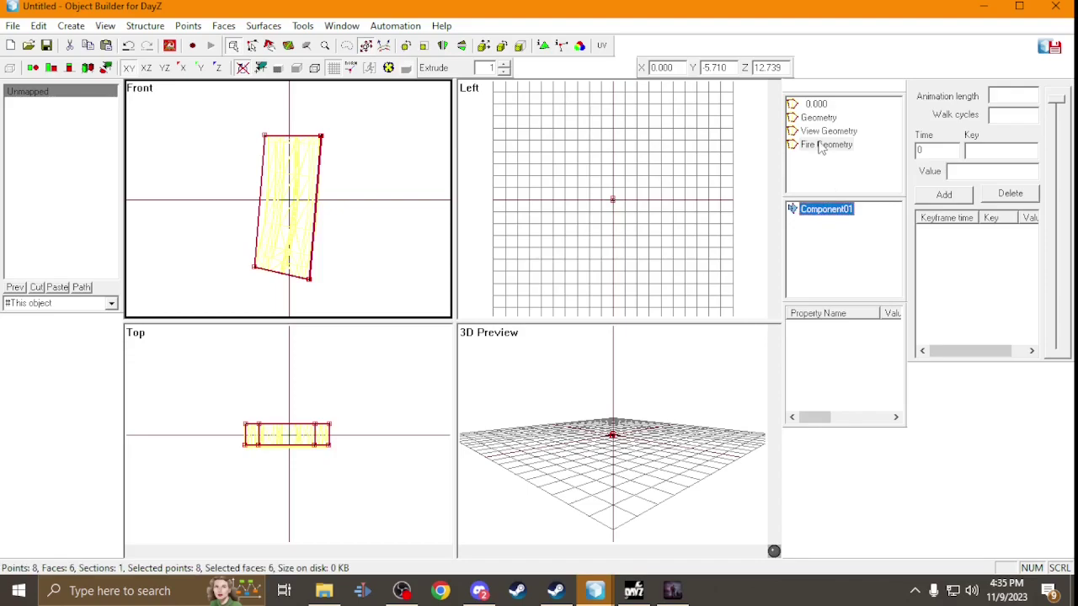
pyautogui.click(810, 117)
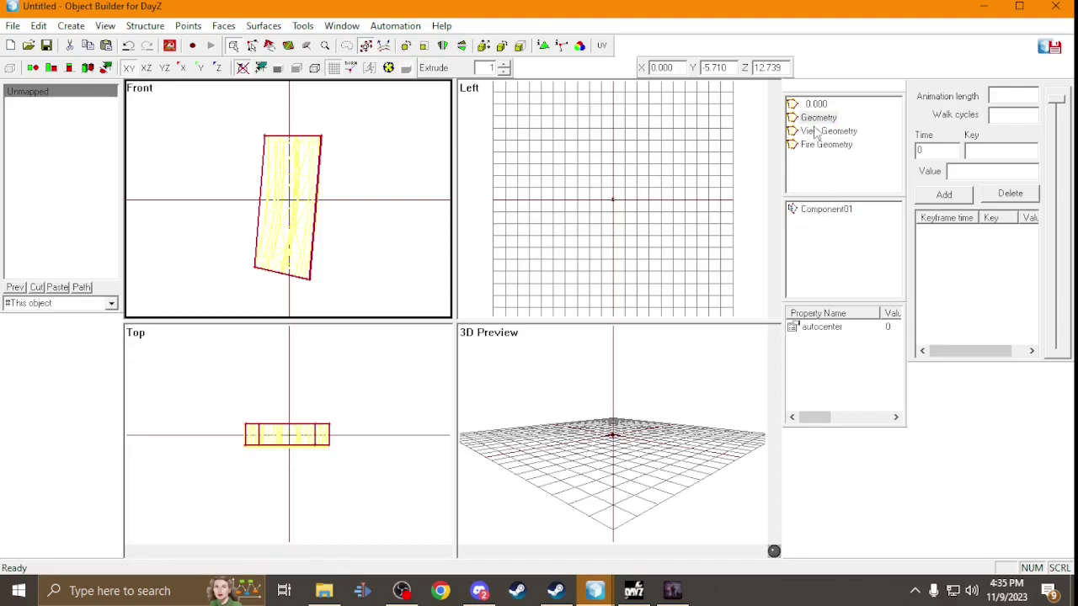
pyautogui.click(816, 212)
pyautogui.rightClick(814, 170)
pyautogui.click(834, 177)
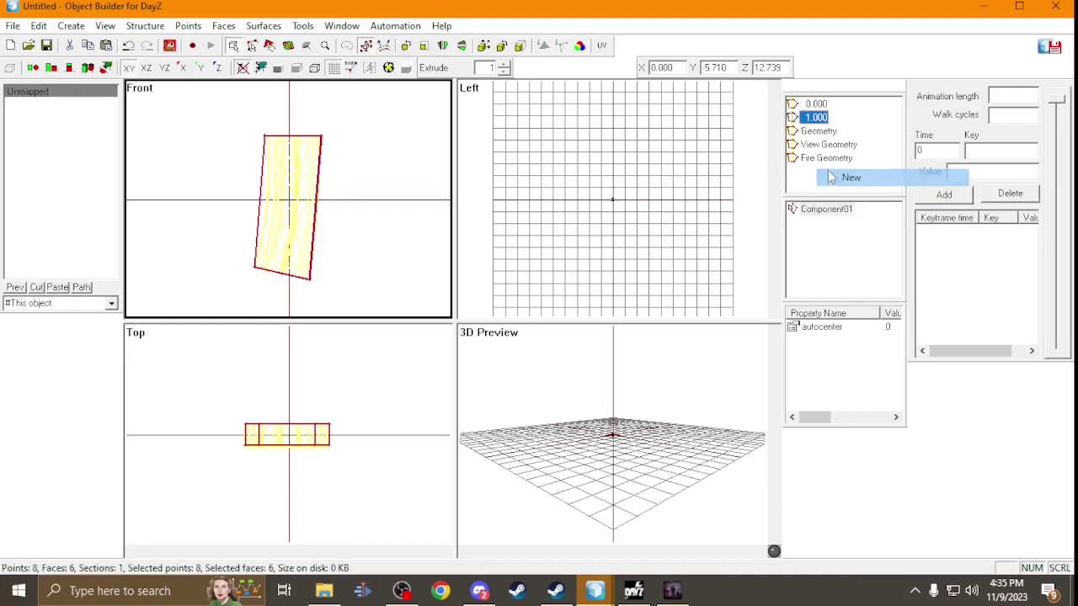
pyautogui.rightClick(832, 117)
pyautogui.click(861, 231)
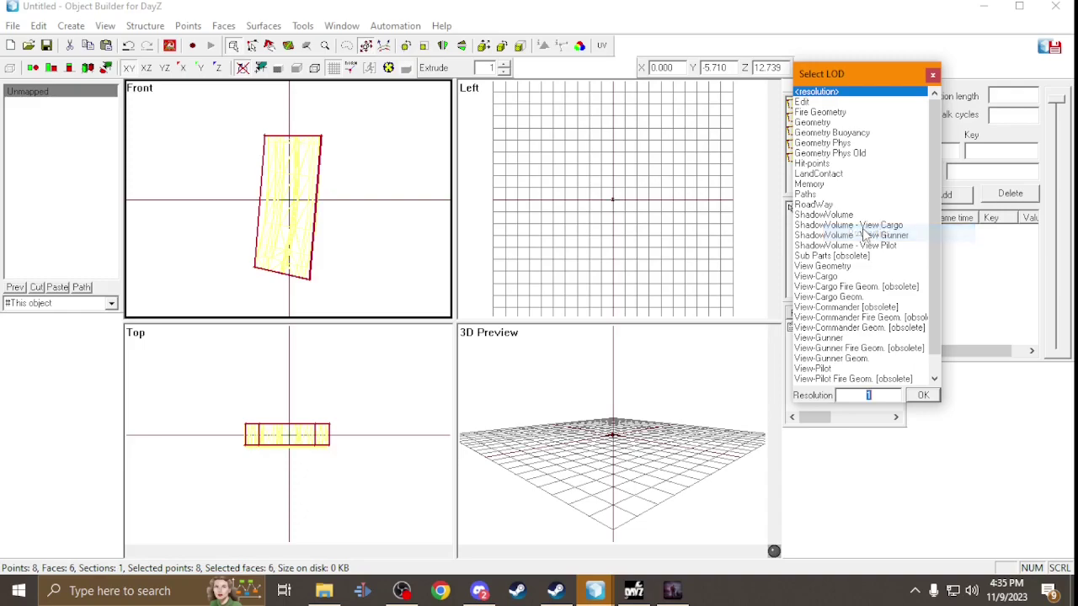
pyautogui.doubleClick(813, 184)
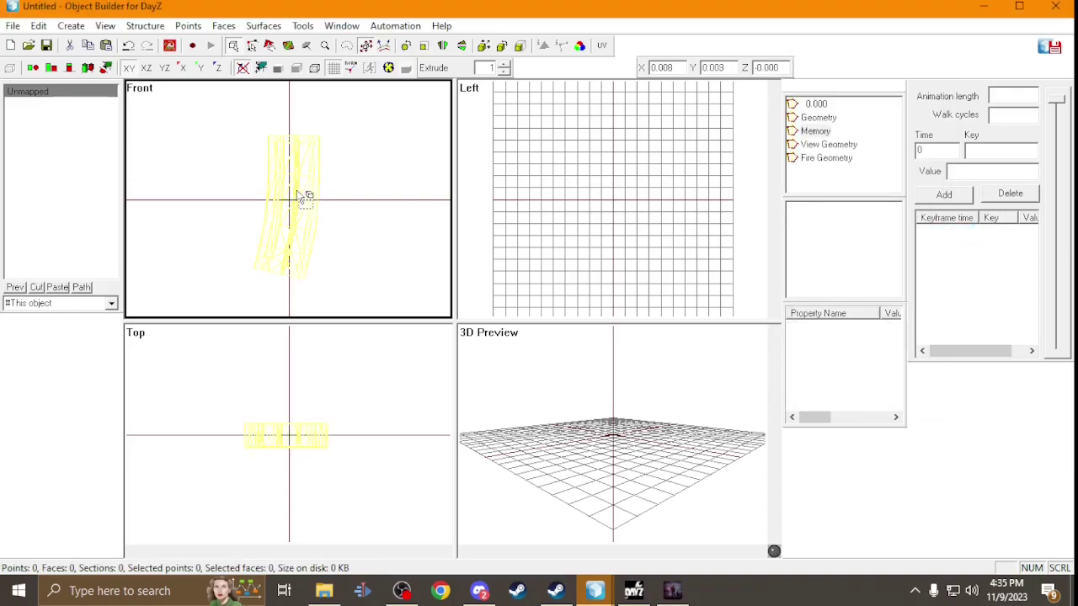
pyautogui.hotkey('ctrl', 'a')
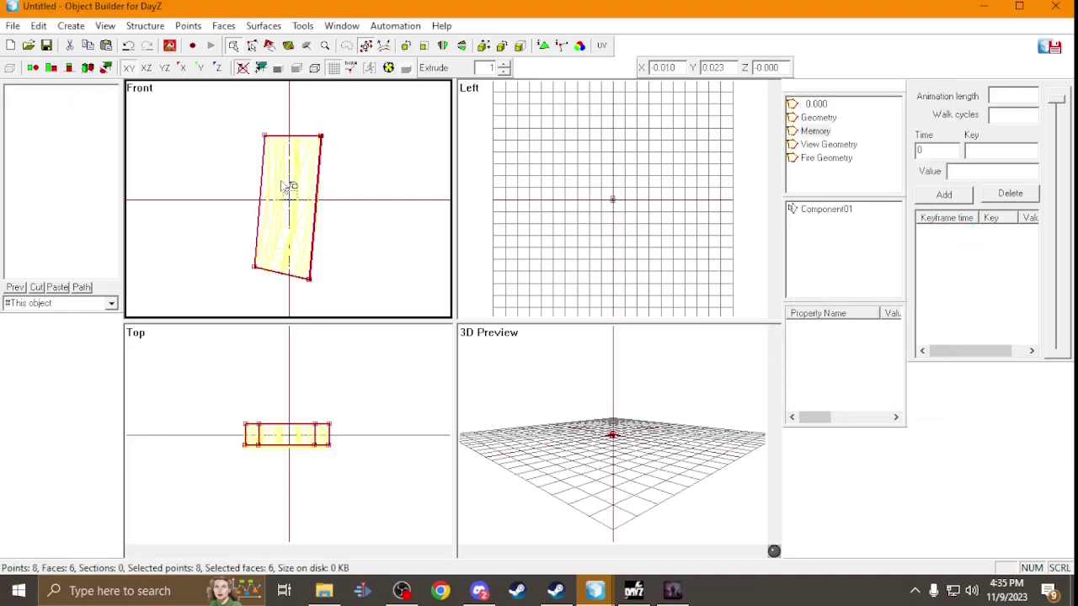
pyautogui.moveTo(305, 465); pyautogui.dragTo(296, 442)
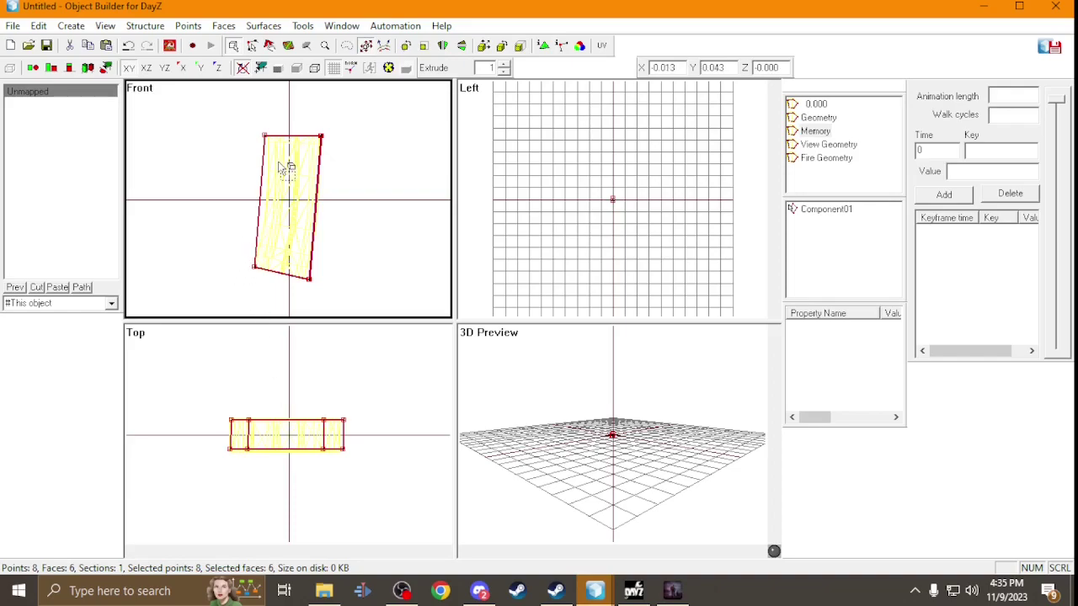
pyautogui.click(334, 183)
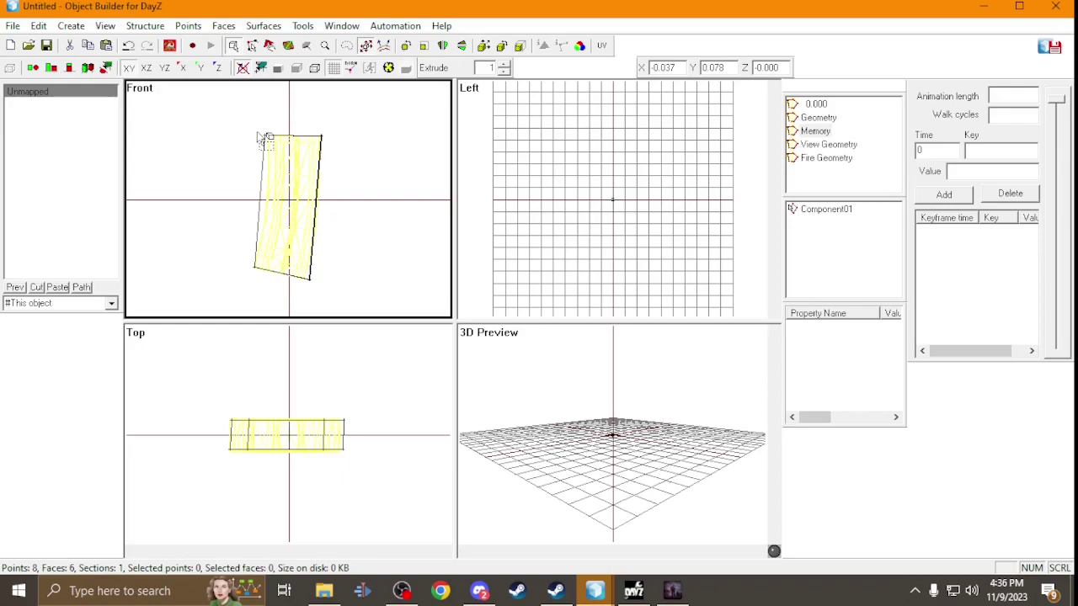
# Insert a point in the Memory LOD, name its selection boundingbox_min, and place it just outside the box's upper-left corner in the Front view.
pyautogui.press('Insert')
pyautogui.rightClick(822, 245)
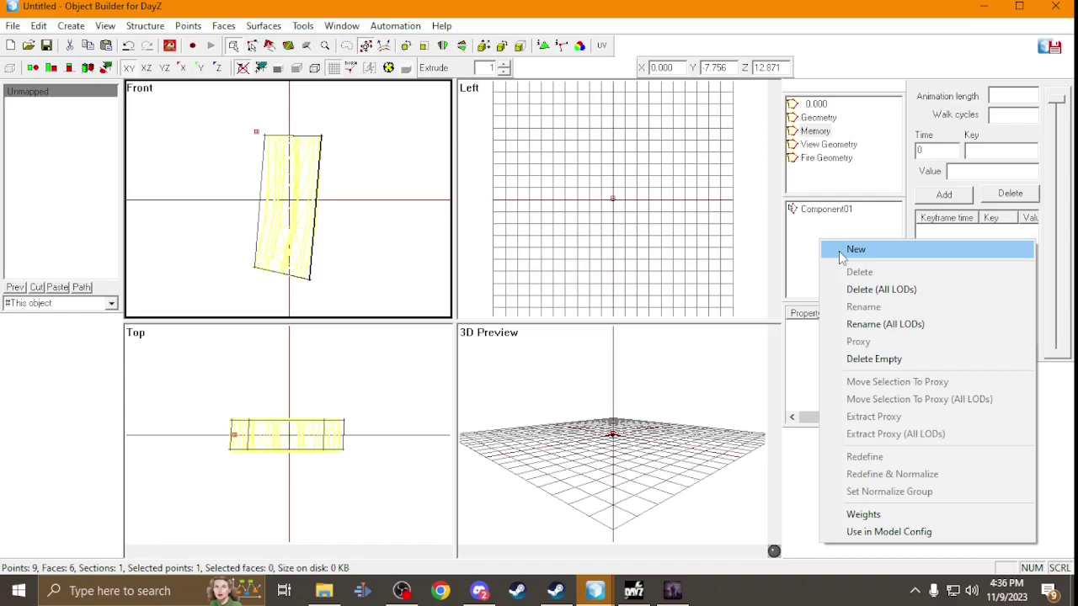
pyautogui.click(841, 251)
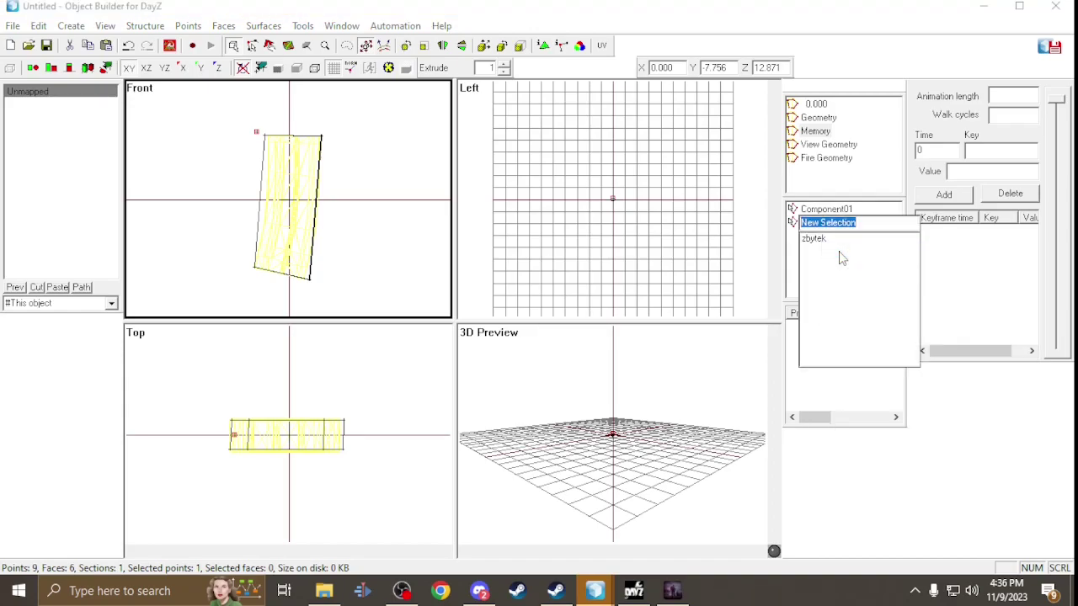
pyautogui.write('boundingbox_min')
pyautogui.press('Return')
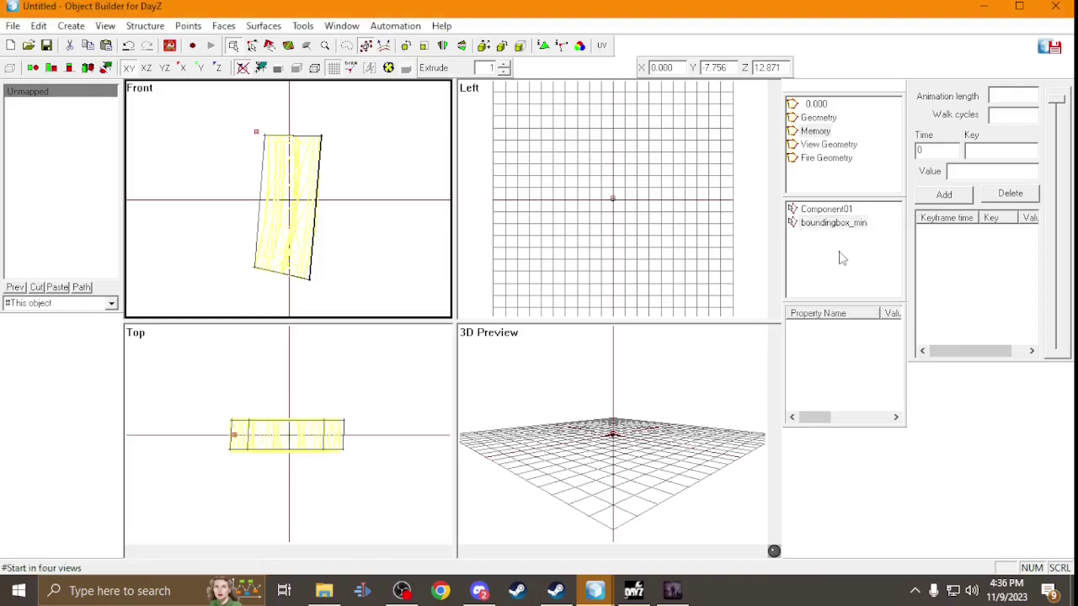
pyautogui.moveTo(229, 482)
pyautogui.mouseDown()
pyautogui.moveTo(200, 494)
pyautogui.moveTo(211, 492)
pyautogui.mouseUp()
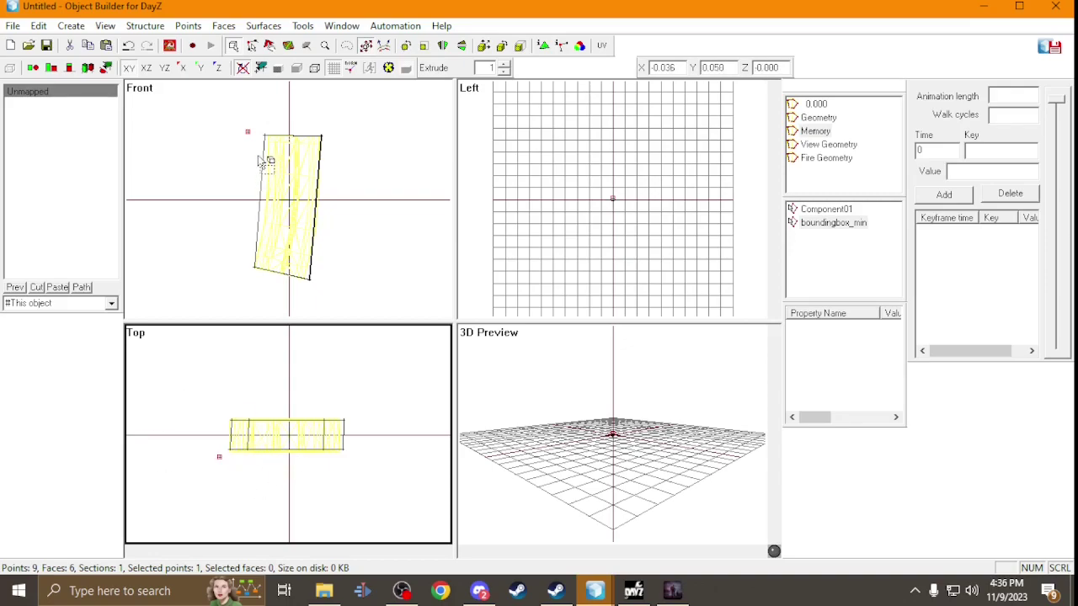
pyautogui.click(187, 117)
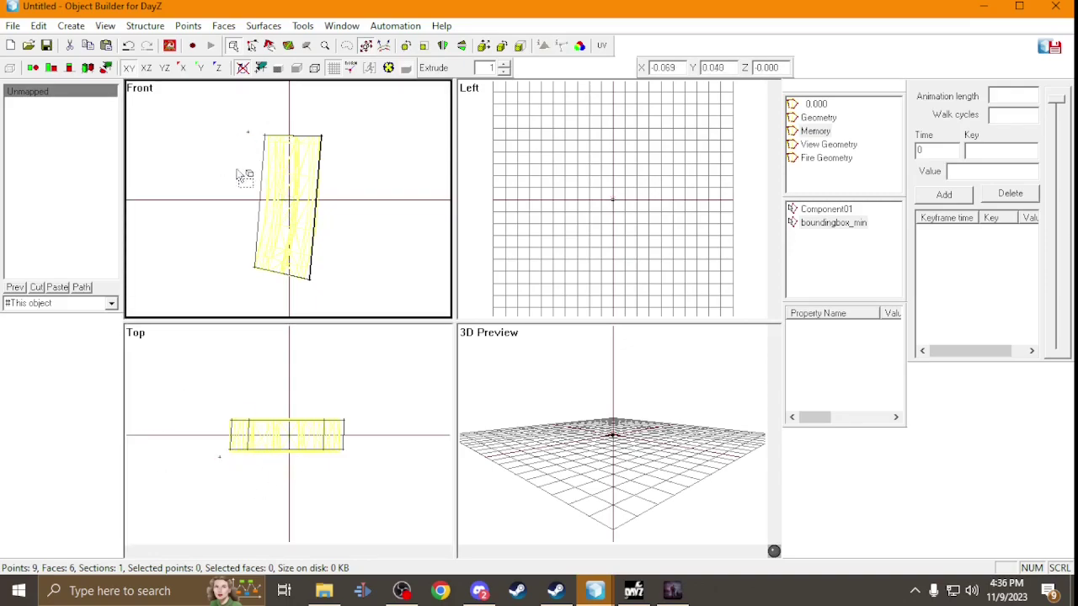
# Move the boundingbox_min point nearer the box's upper-left corner in the Front view and delete the Component01 selection definition.
pyautogui.moveTo(267, 177); pyautogui.dragTo(271, 166)
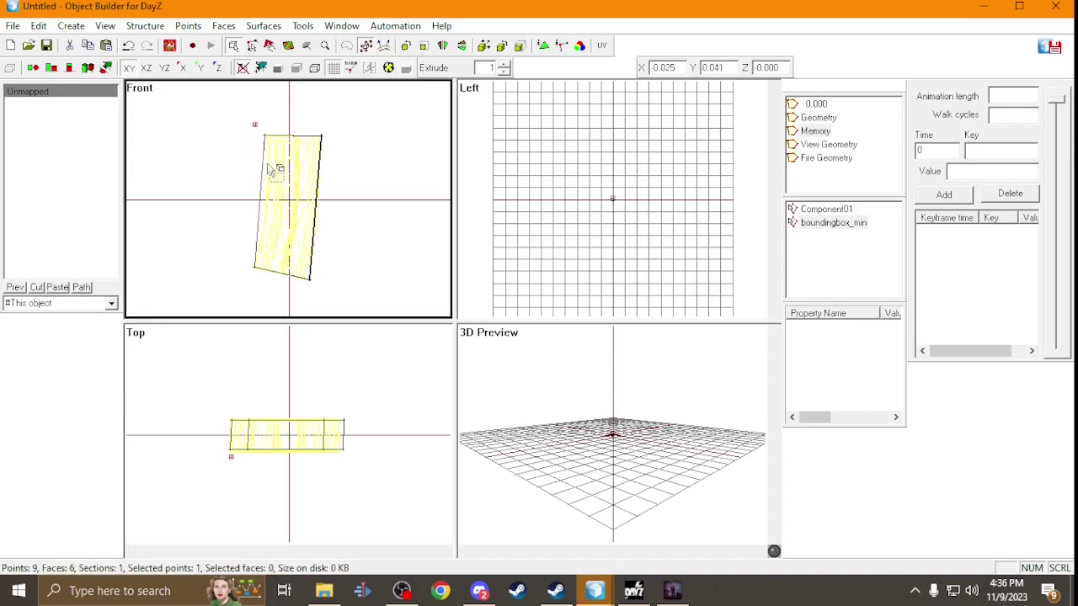
pyautogui.click(843, 211)
pyautogui.rightClick(844, 215)
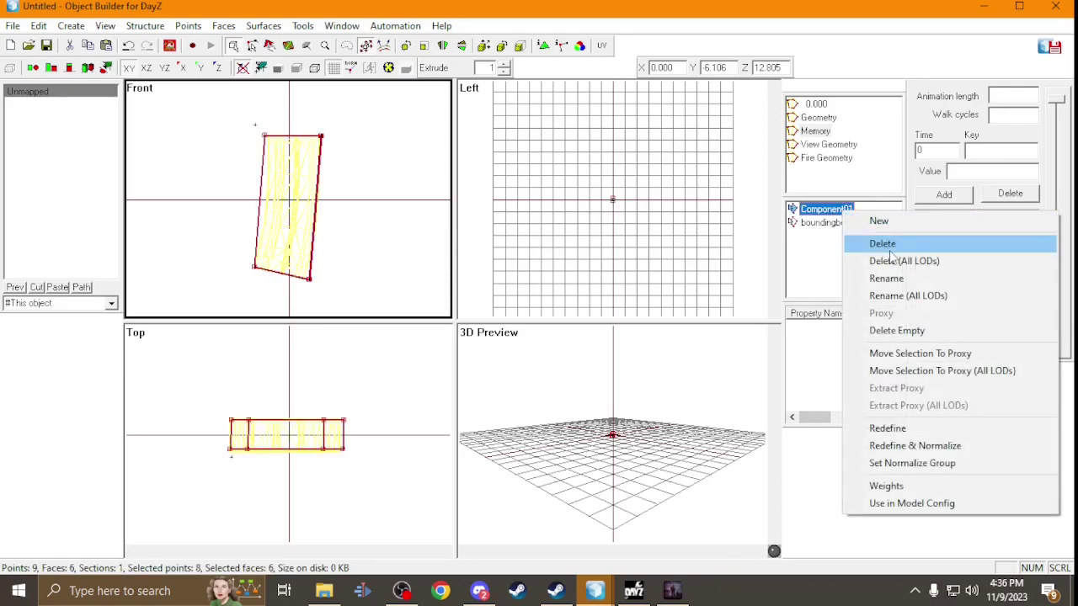
pyautogui.click(876, 242)
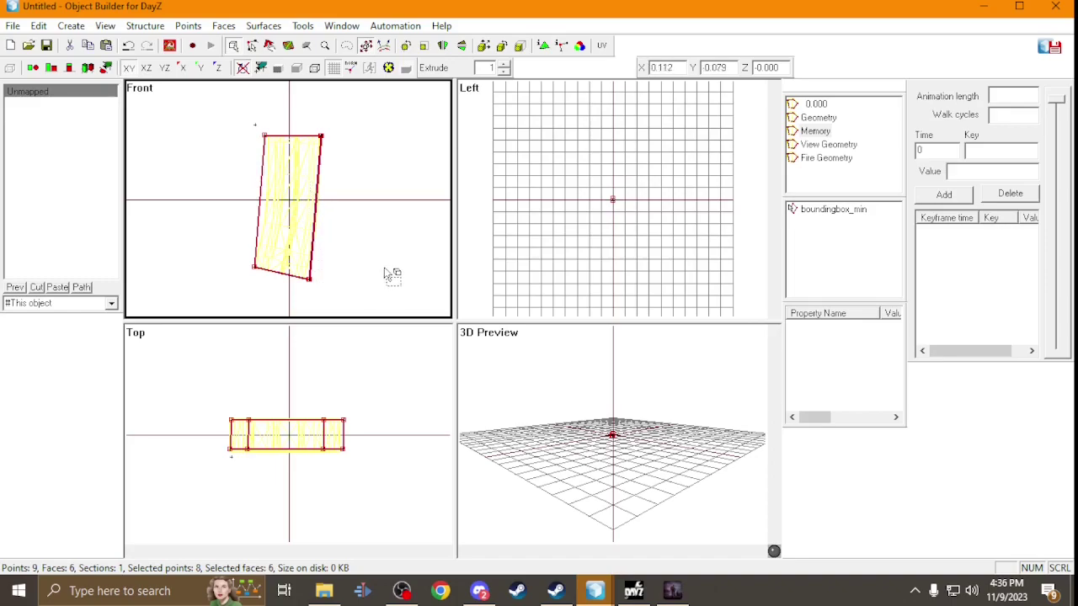
# Insert a point just below the box's lower-right corner in the Front view and name its selection boundingbox_max.
pyautogui.click(316, 288)
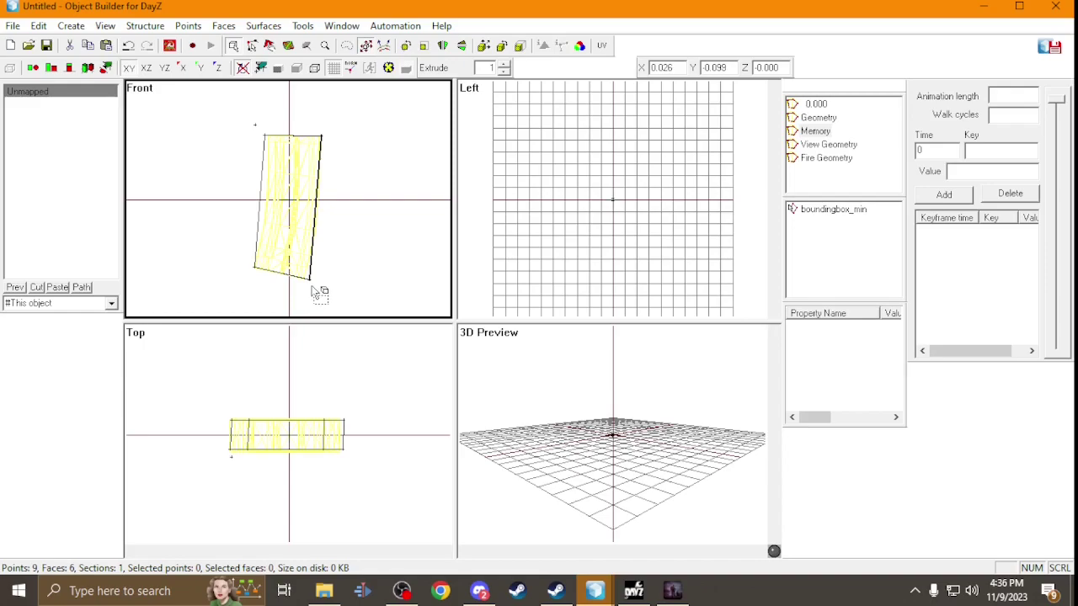
pyautogui.press('Insert')
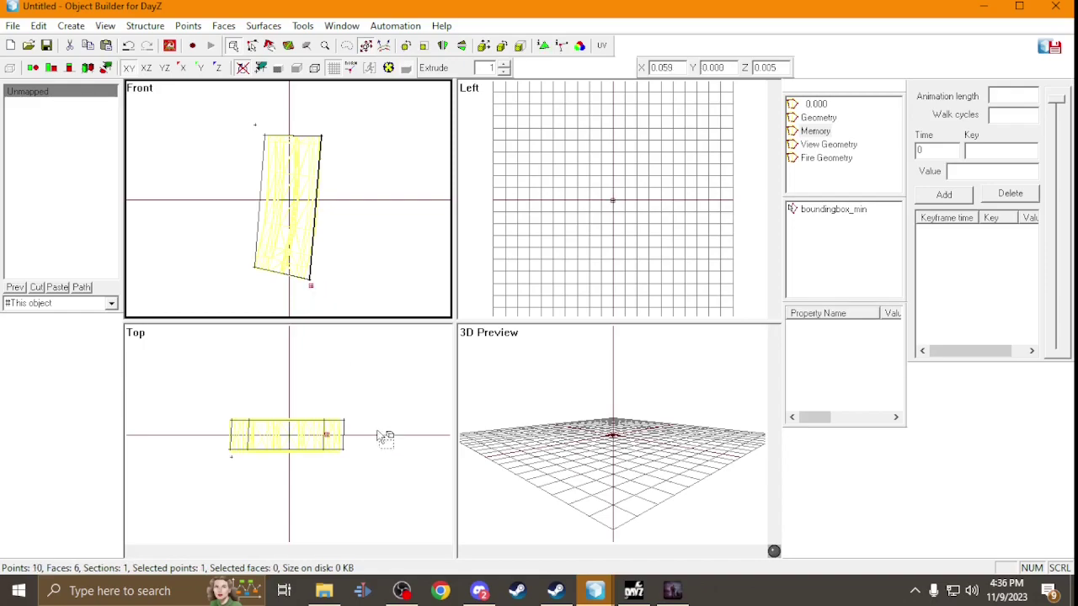
pyautogui.rightClick(815, 260)
pyautogui.click(836, 267)
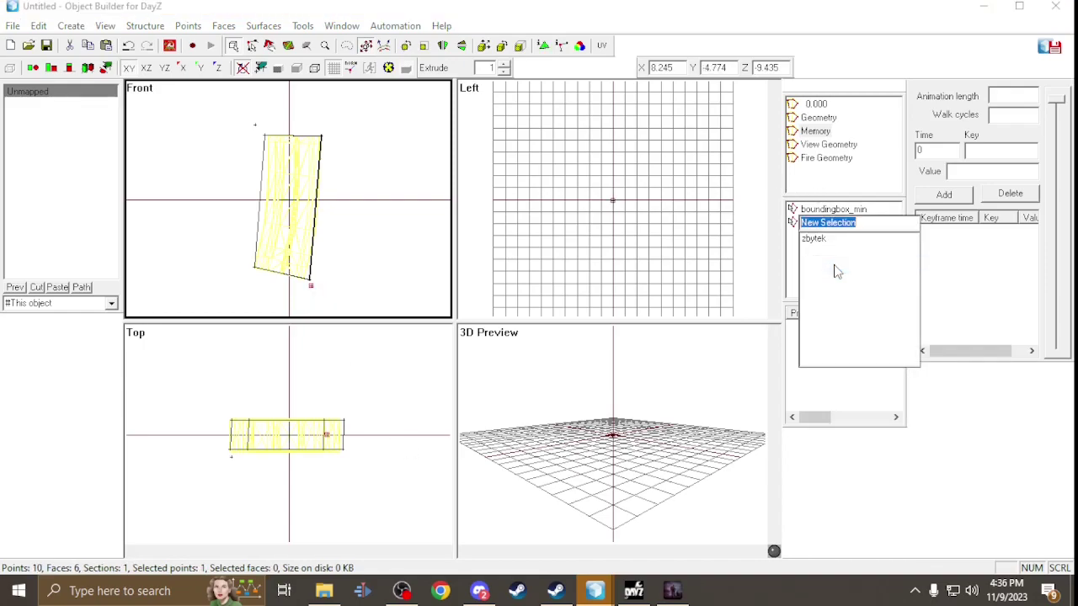
pyautogui.write('boundingbox_max')
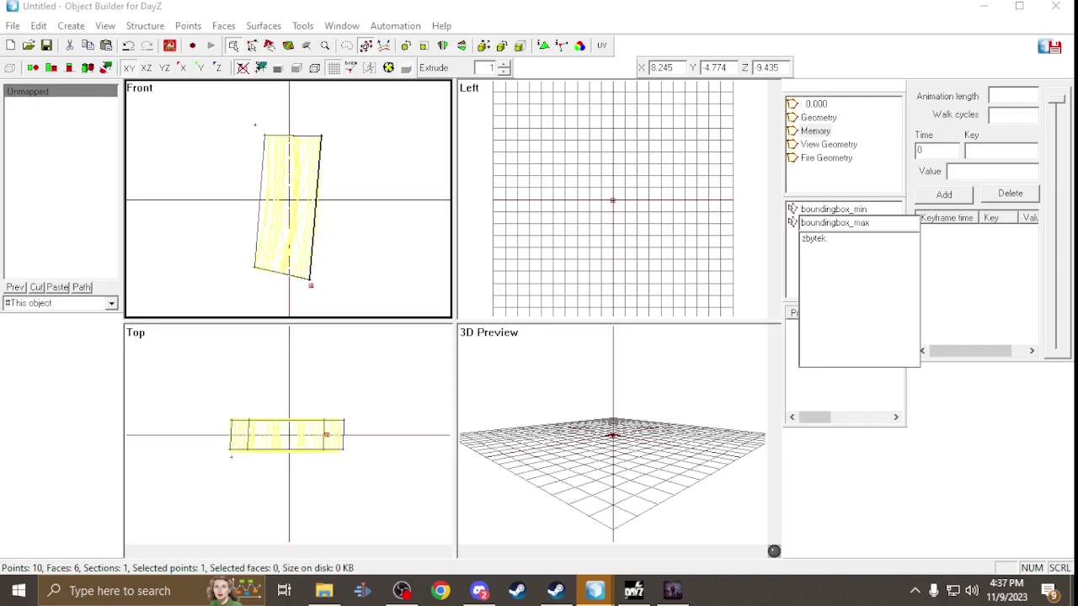
pyautogui.press('Return')
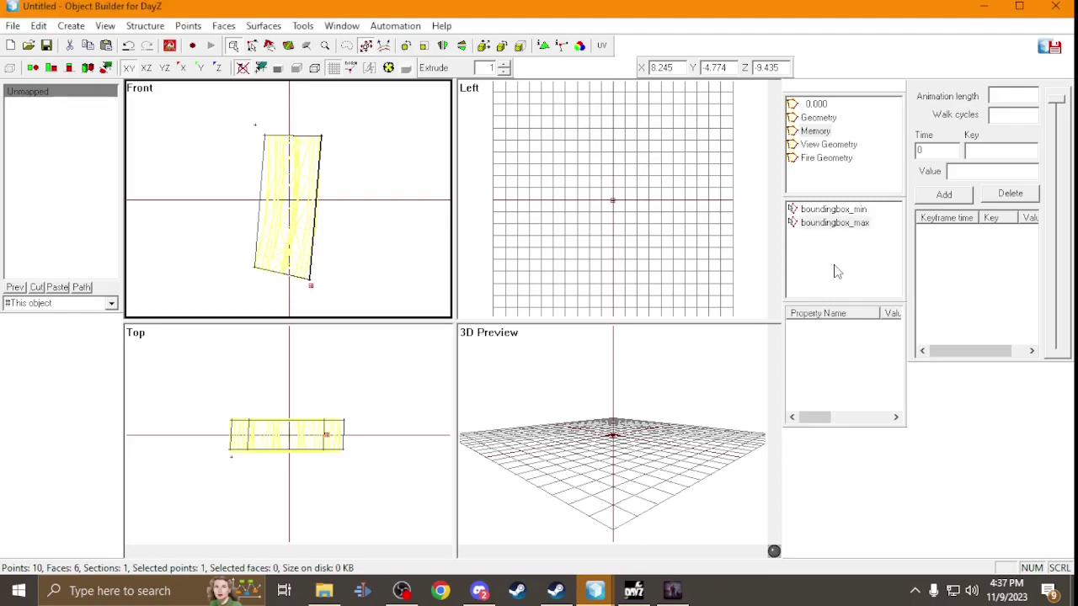
# Position the boundingbox_max and boundingbox_min points just outside the box's upper-right and lower-left corners in the Top view.
pyautogui.moveTo(336, 475); pyautogui.dragTo(354, 449)
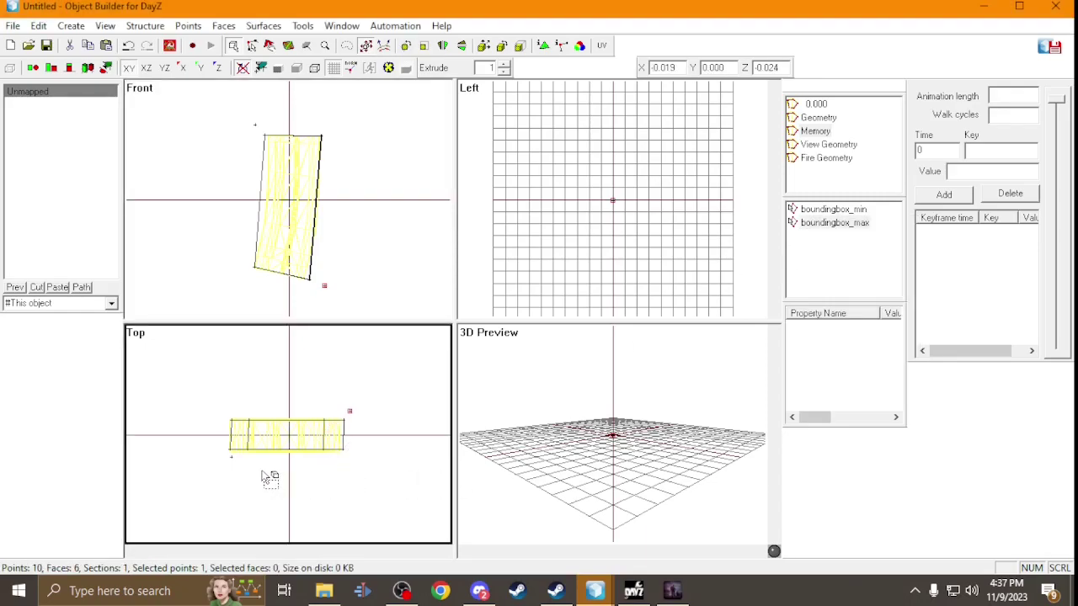
pyautogui.moveTo(230, 456); pyautogui.dragTo(213, 499)
pyautogui.click(354, 414)
pyautogui.click(355, 414)
pyautogui.moveTo(357, 419); pyautogui.dragTo(355, 418)
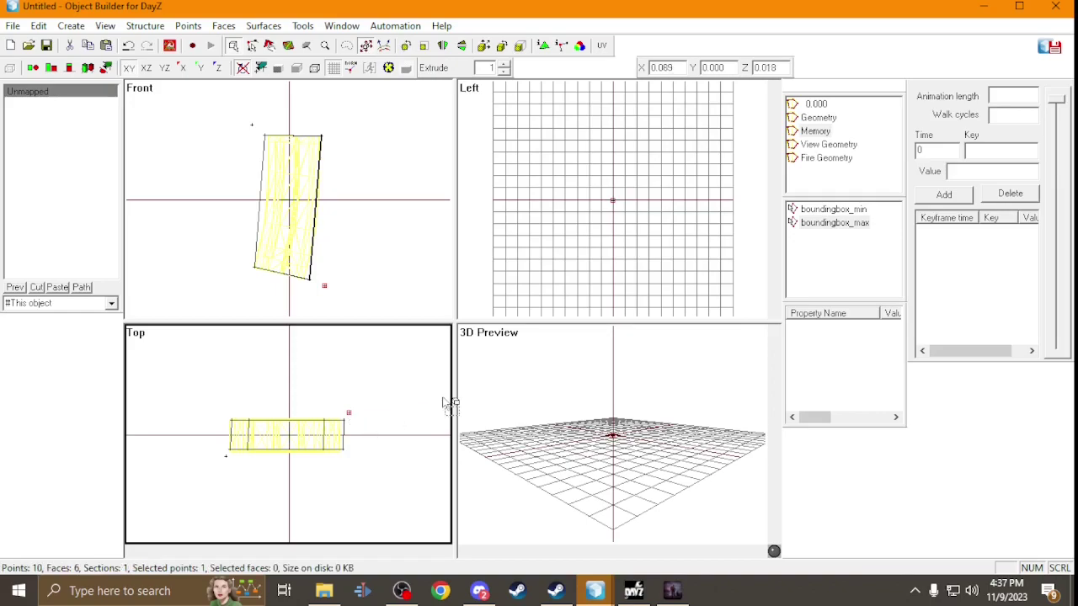
# Insert a Memory LOD point at the centre of the box, align it with the origin, and name its selection ce_center.
pyautogui.click(296, 207)
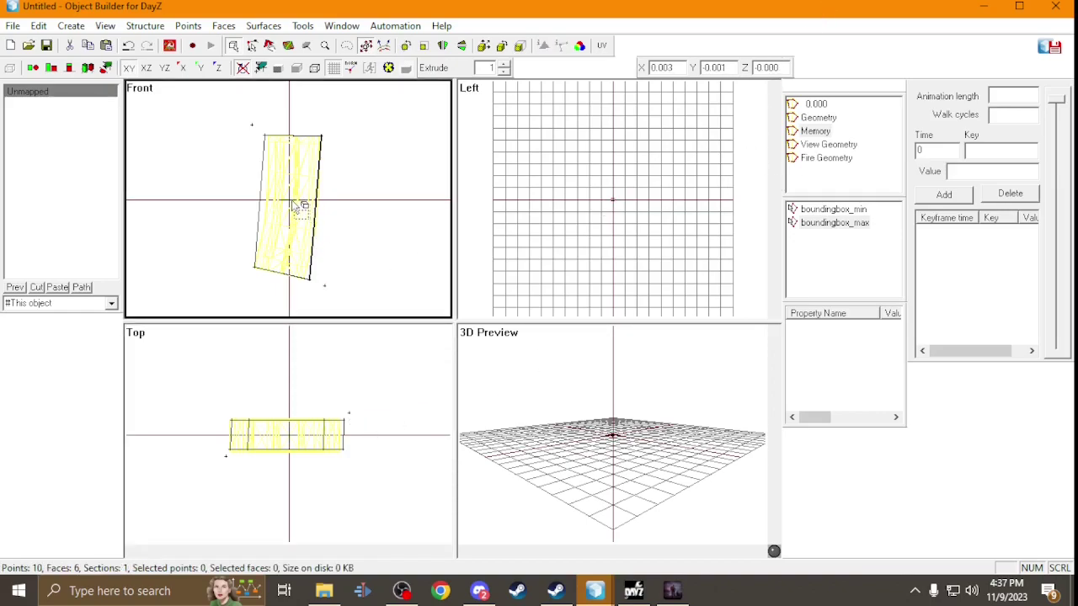
pyautogui.press('Insert')
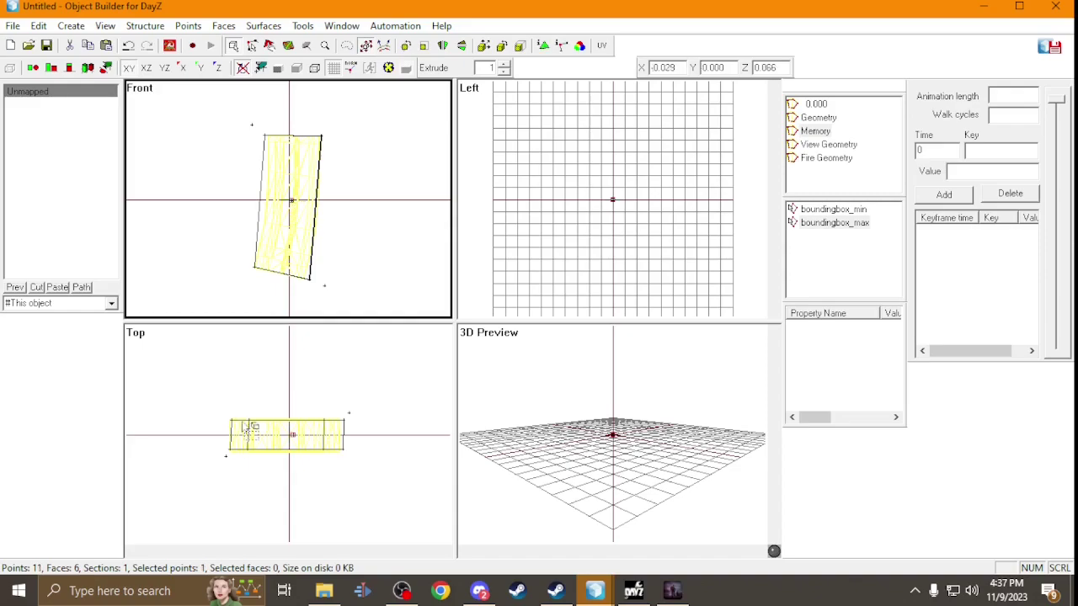
pyautogui.click(257, 476)
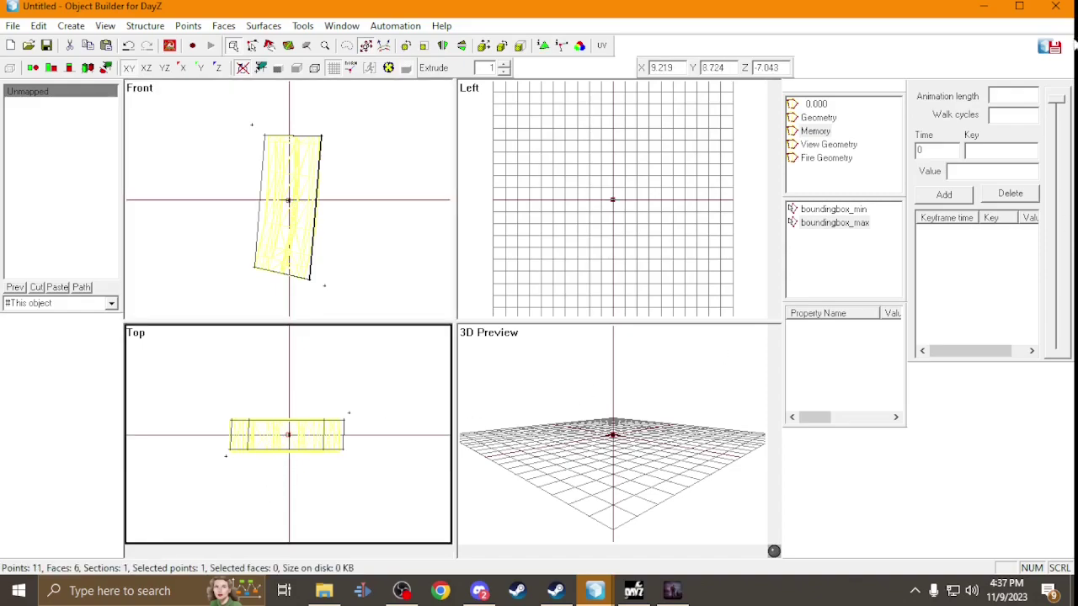
pyautogui.rightClick(806, 255)
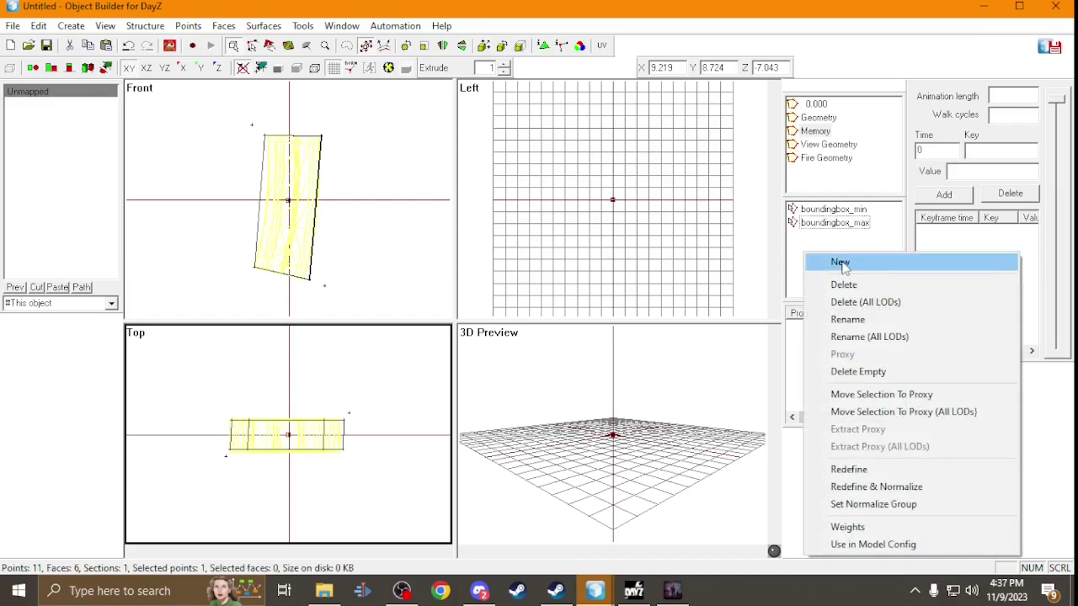
pyautogui.click(831, 261)
pyautogui.write('ce_center')
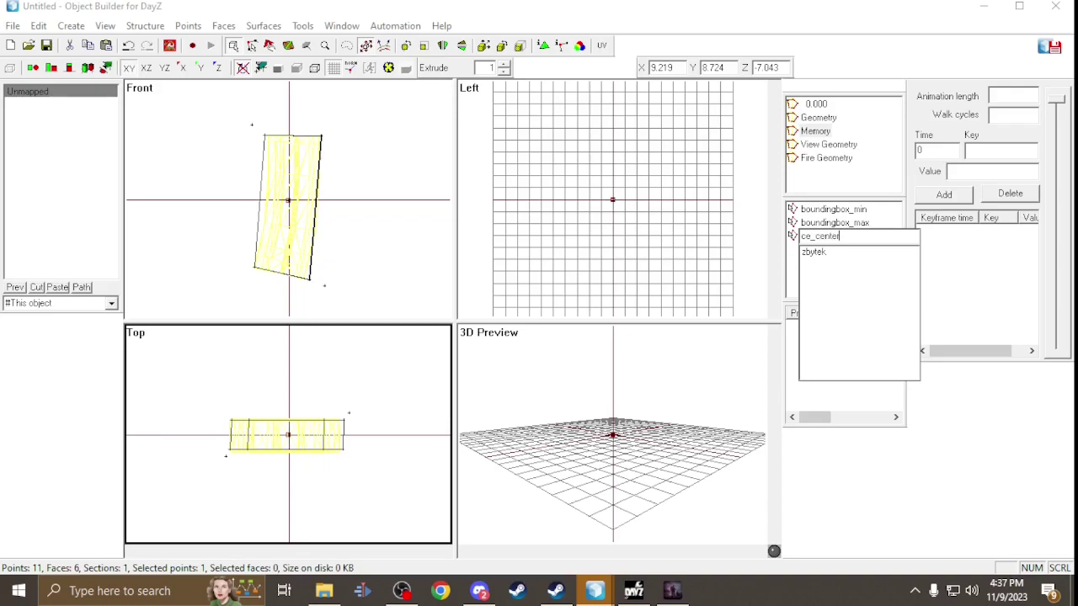
pyautogui.press('Return')
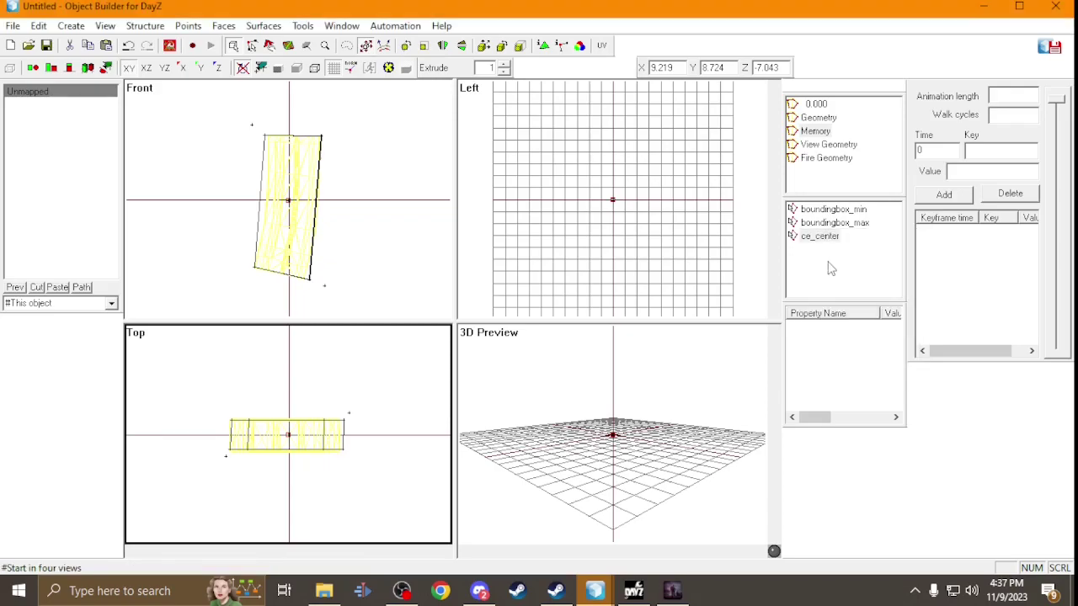
pyautogui.click(290, 207)
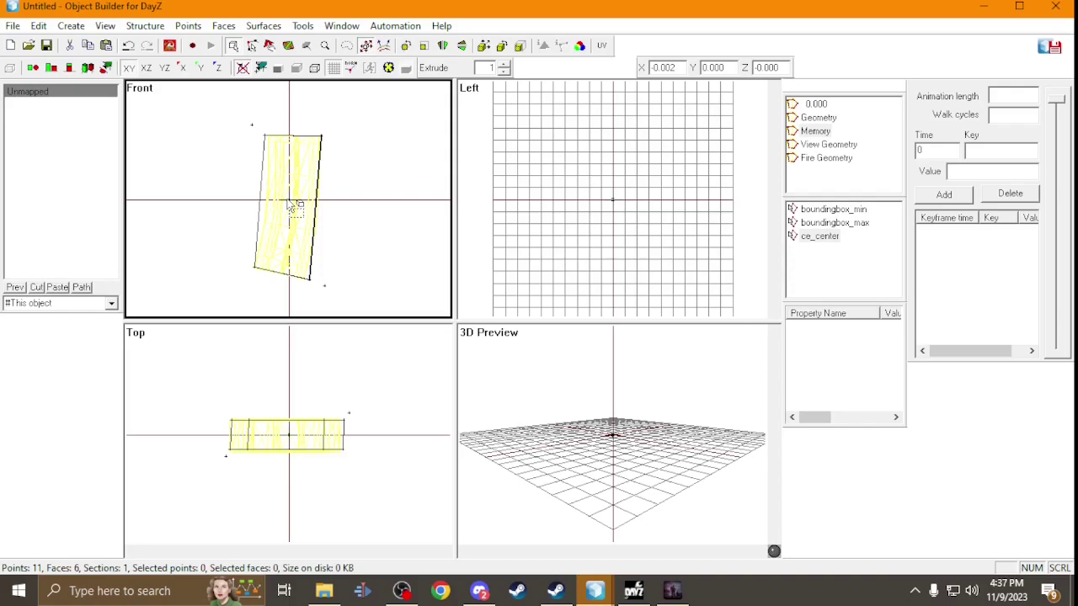
pyautogui.press('Insert')
pyautogui.click(848, 285)
pyautogui.rightClick(849, 285)
pyautogui.click(876, 299)
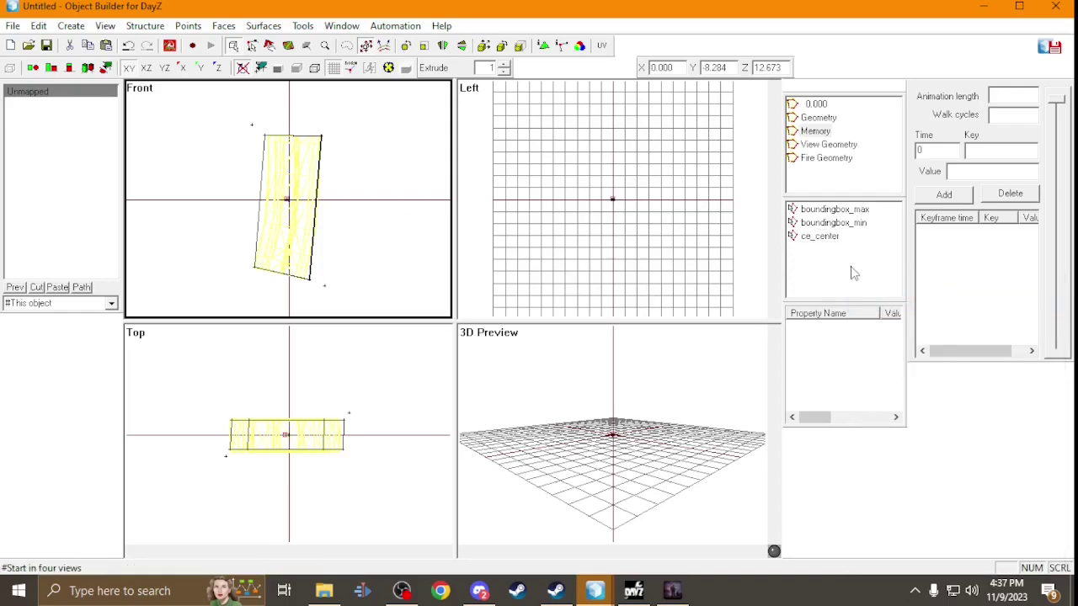
pyautogui.press('Delete')
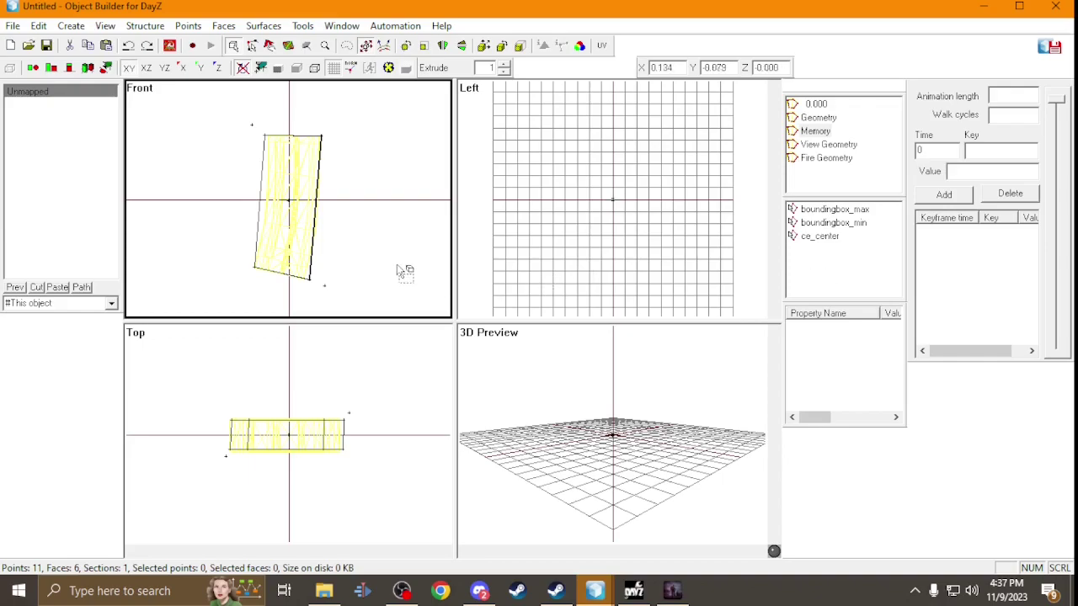
# Check the ce_center selection, insert another point at the box's centre, and name its selection inview.
pyautogui.click(819, 236)
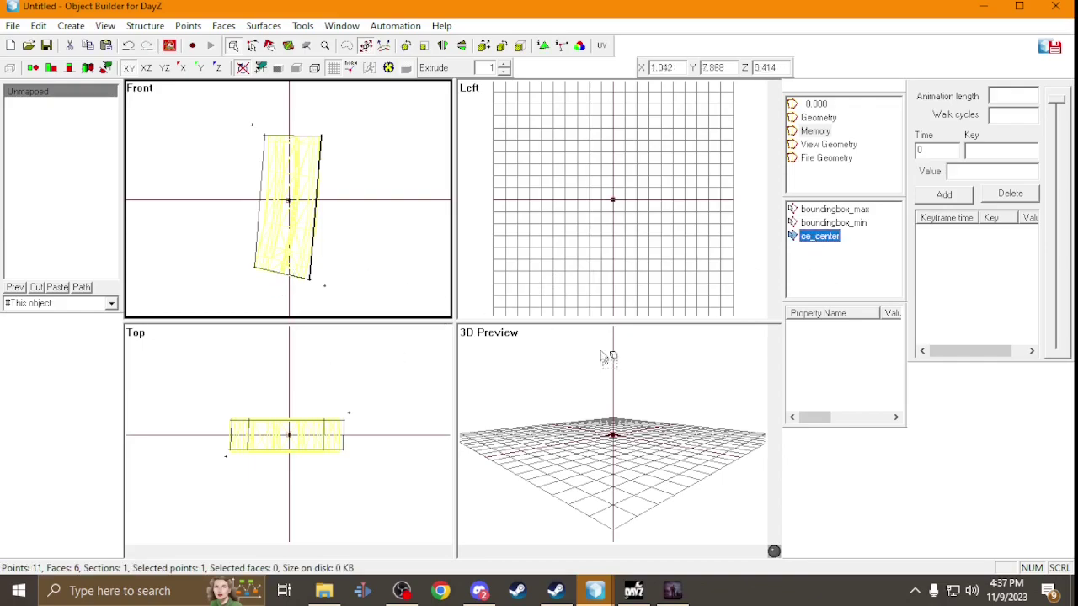
pyautogui.click(296, 211)
pyautogui.press('Insert')
pyautogui.rightClick(820, 271)
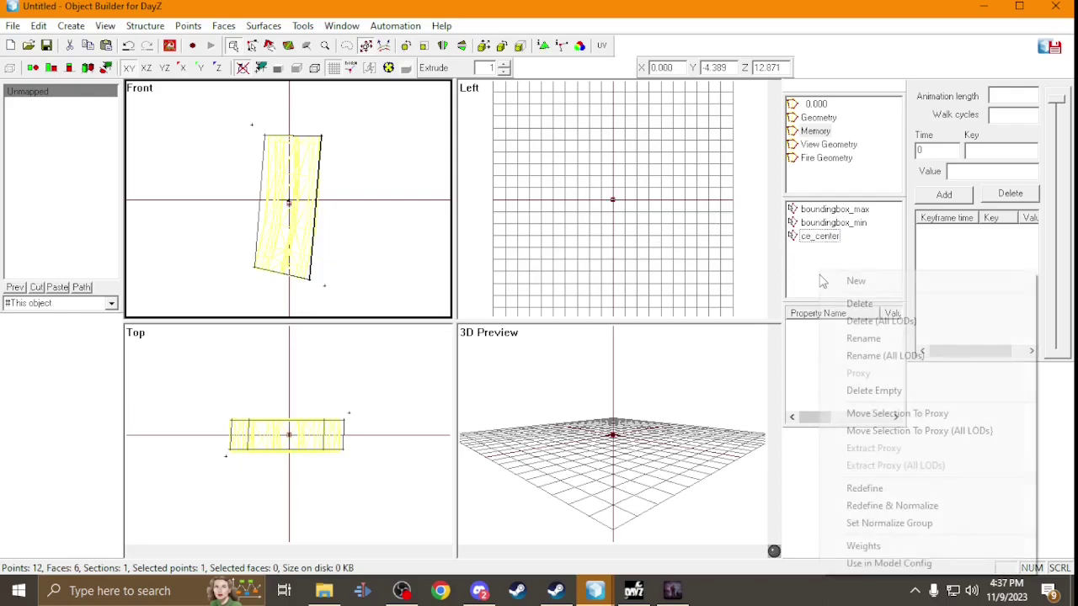
pyautogui.click(836, 284)
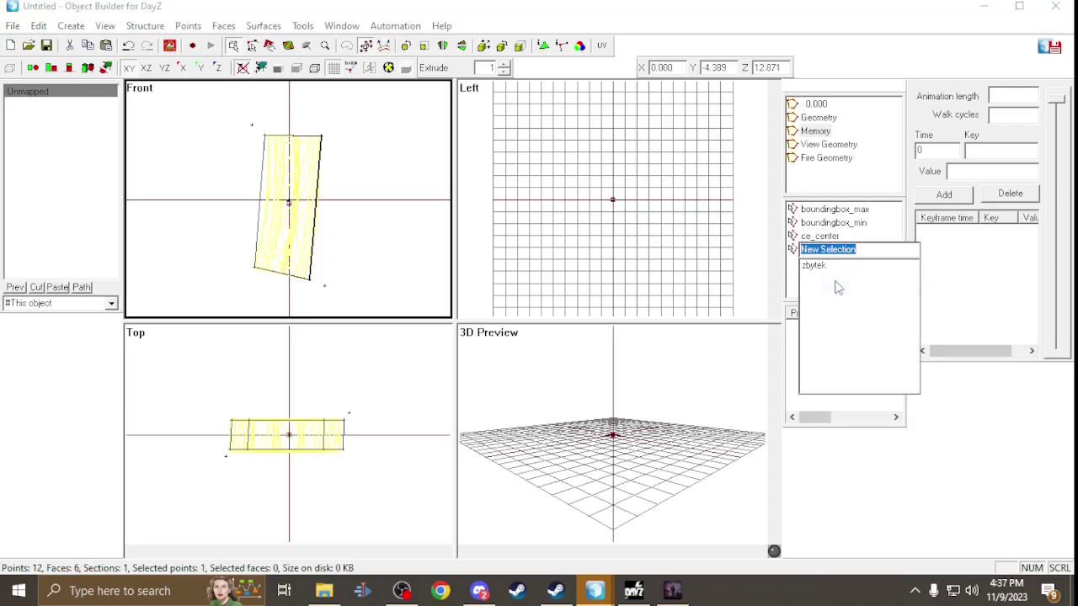
pyautogui.press('BackSpace')
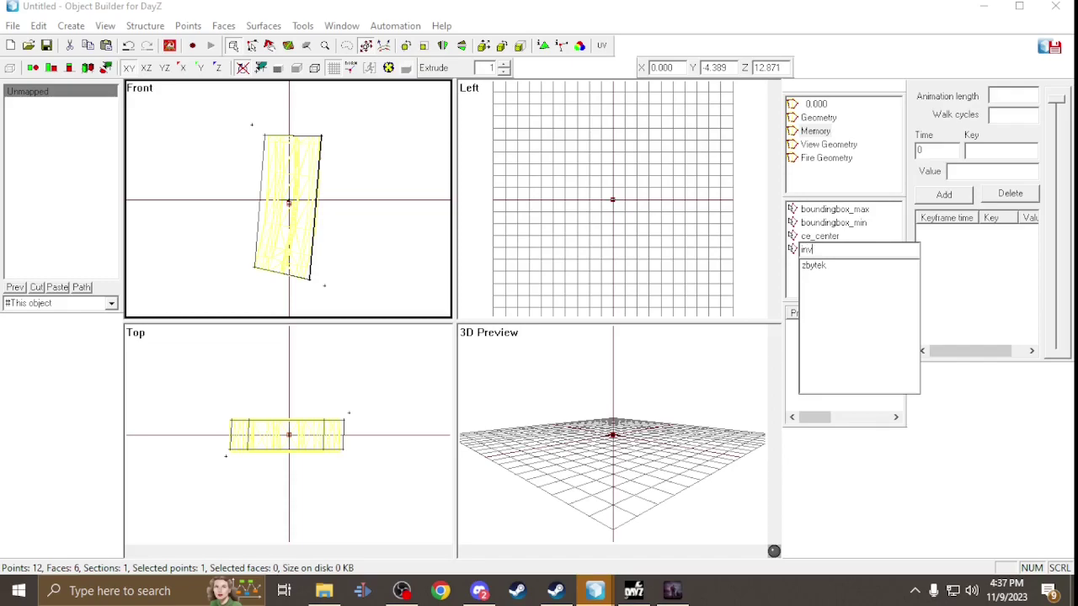
pyautogui.press('Return')
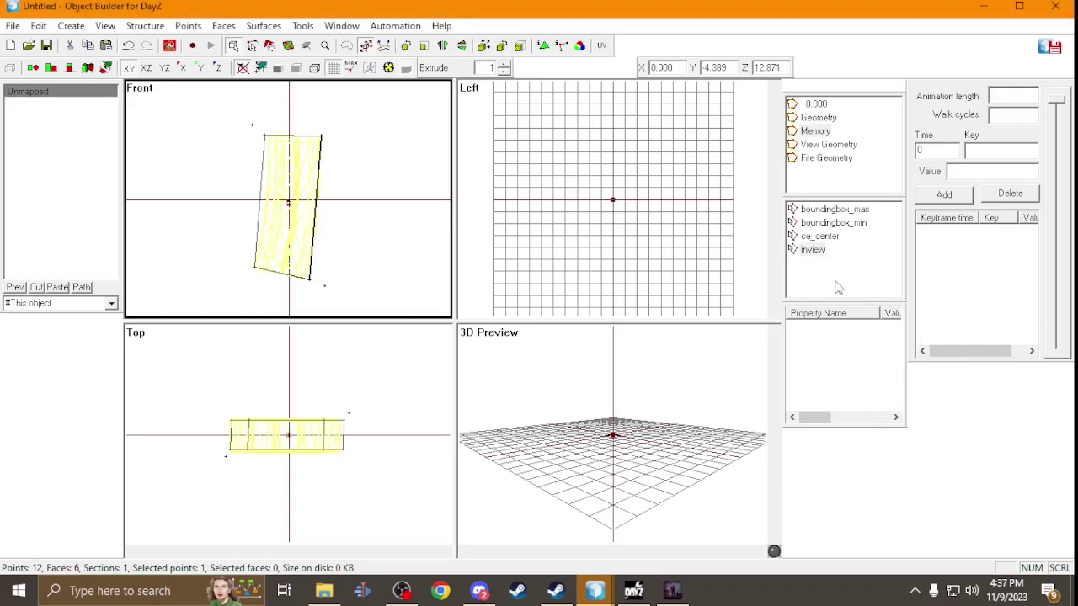
# Move the inview point well below the box along the vertical centre axis in the Top view.
pyautogui.scroll(-2, 286, 308)
pyautogui.scroll(-1, 318, 503)
pyautogui.scroll(-1, 318, 502)
pyautogui.moveTo(320, 487); pyautogui.dragTo(311, 555)
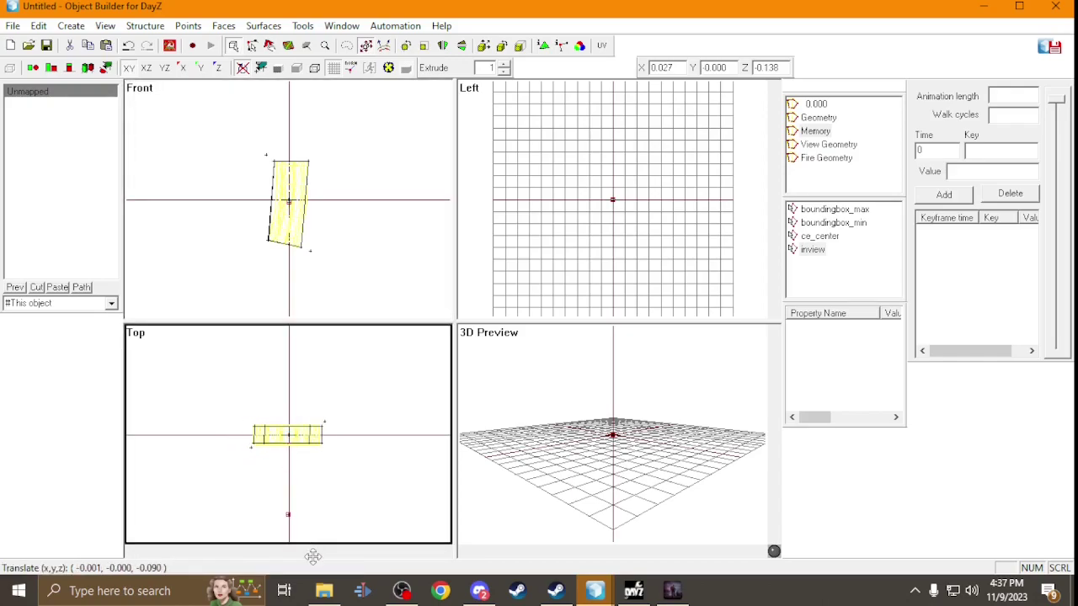
pyautogui.scroll(-1, 320, 498)
pyautogui.scroll(-1, 320, 499)
pyautogui.moveTo(316, 497); pyautogui.dragTo(315, 508)
pyautogui.scroll(-1, 308, 488)
pyautogui.scroll(2, 312, 487)
pyautogui.scroll(2, 304, 480)
pyautogui.scroll(-1, 304, 474)
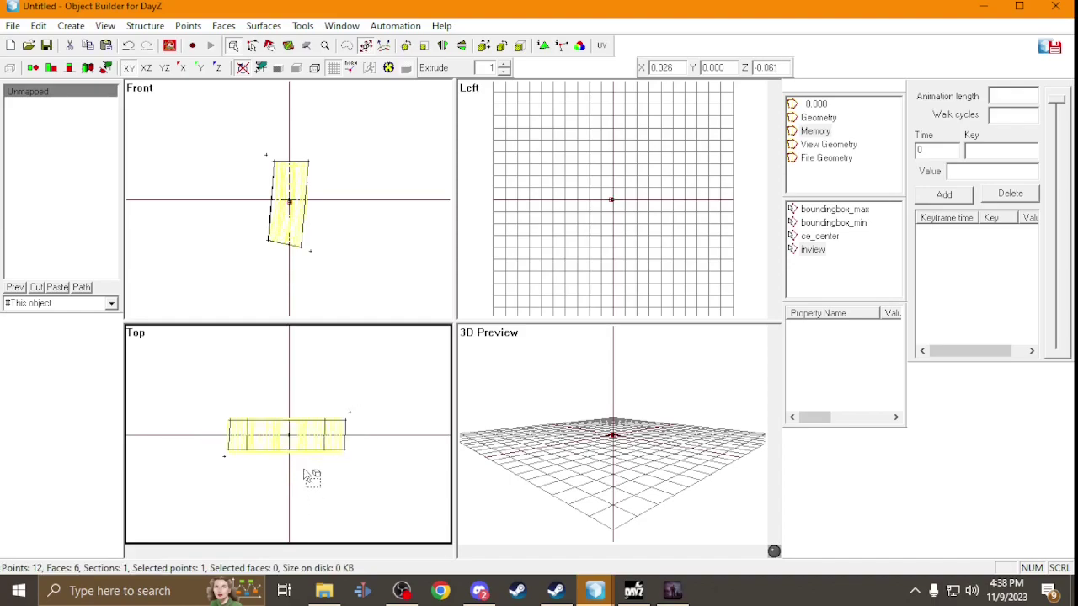
pyautogui.scroll(-2, 308, 476)
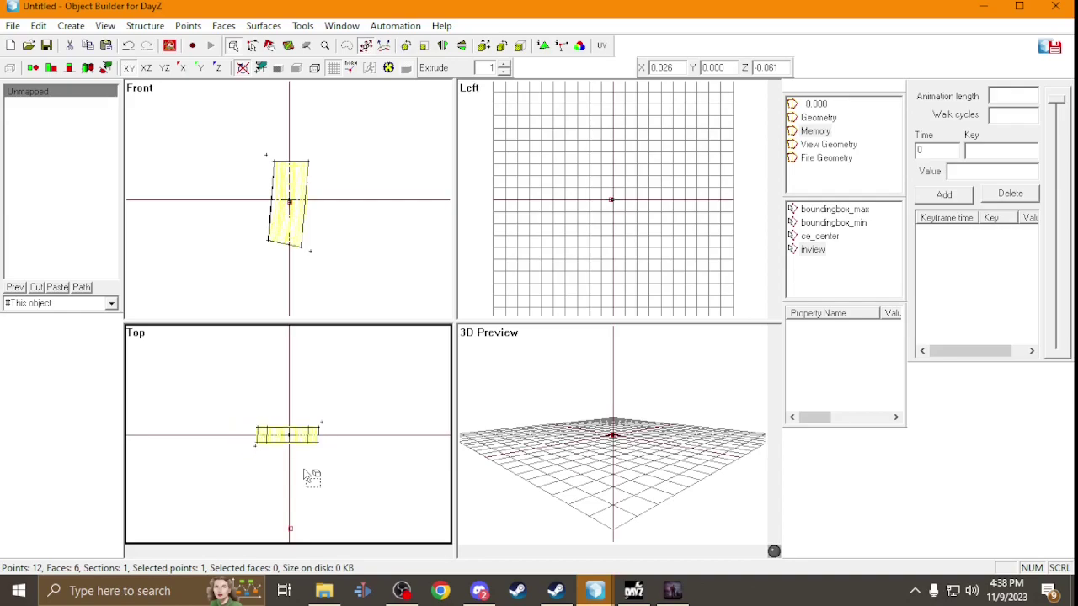
pyautogui.moveTo(302, 506); pyautogui.dragTo(304, 503)
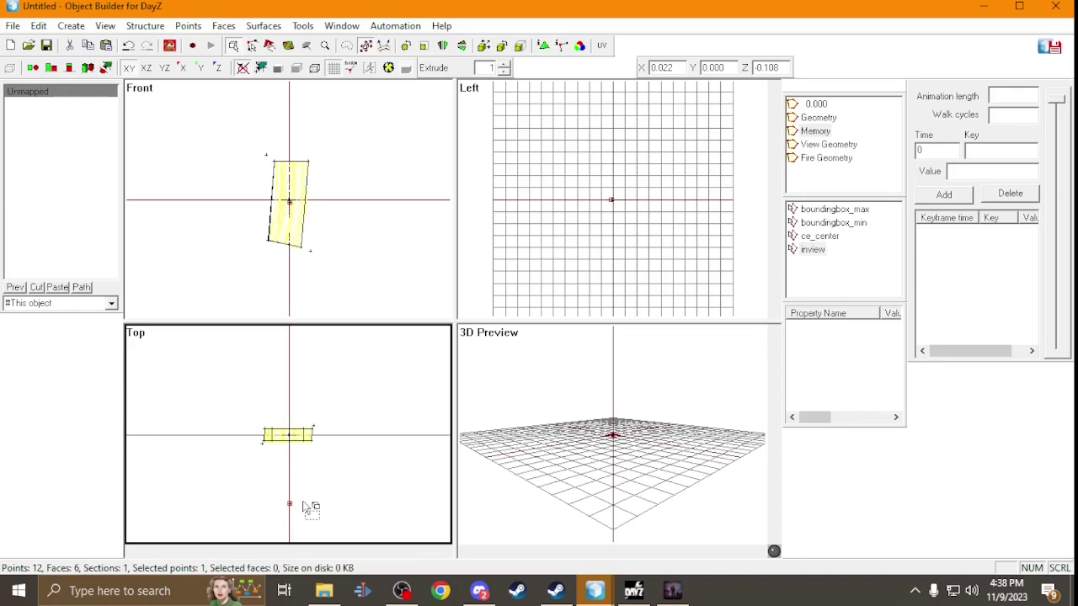
pyautogui.scroll(-2, 281, 505)
pyautogui.moveTo(320, 510)
pyautogui.mouseDown()
pyautogui.moveTo(311, 546)
pyautogui.moveTo(311, 504)
pyautogui.mouseUp()
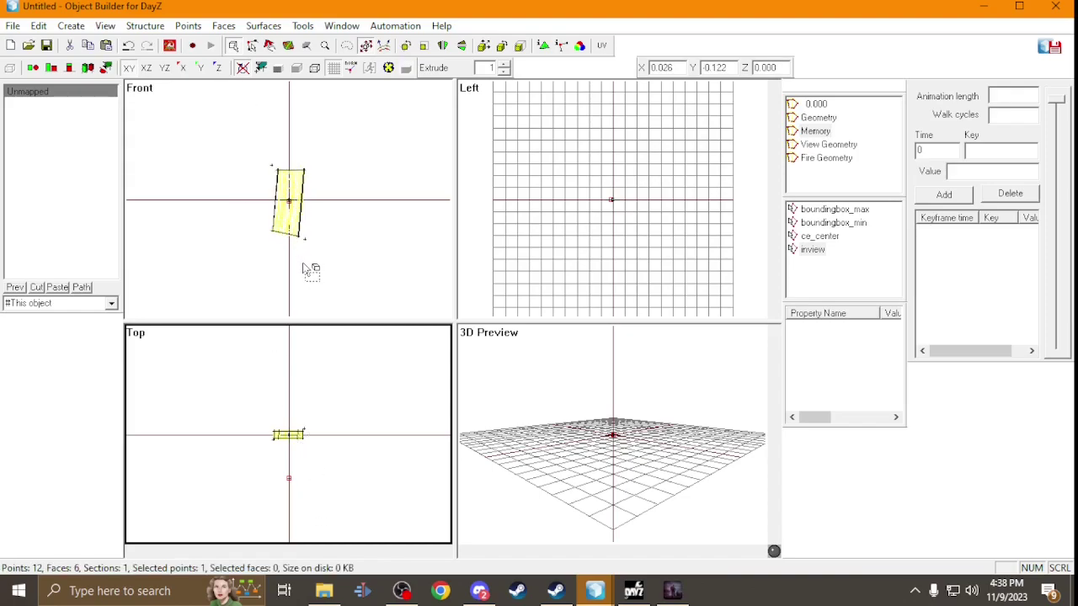
# Bring the boundingbox_max and boundingbox_min points closer to the box's corners in the Front view.
pyautogui.scroll(3, 321, 253)
pyautogui.moveTo(334, 297); pyautogui.dragTo(327, 295)
pyautogui.moveTo(232, 105); pyautogui.dragTo(265, 120)
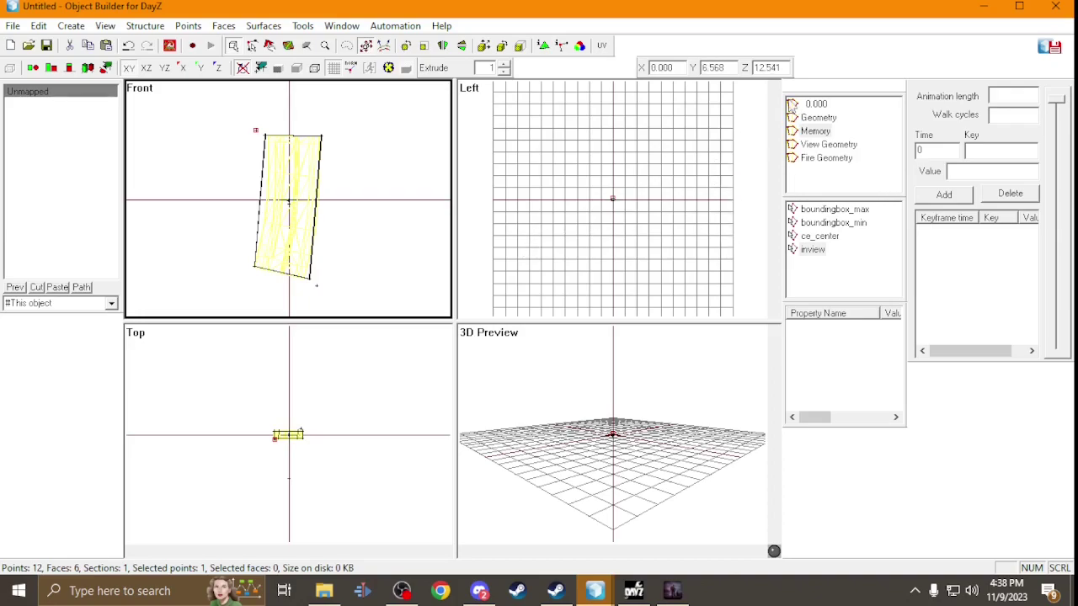
# Return to the 0.000 resolution LOD and save the model as scar_h_mag in the scar_h data folder.
pyautogui.click(816, 104)
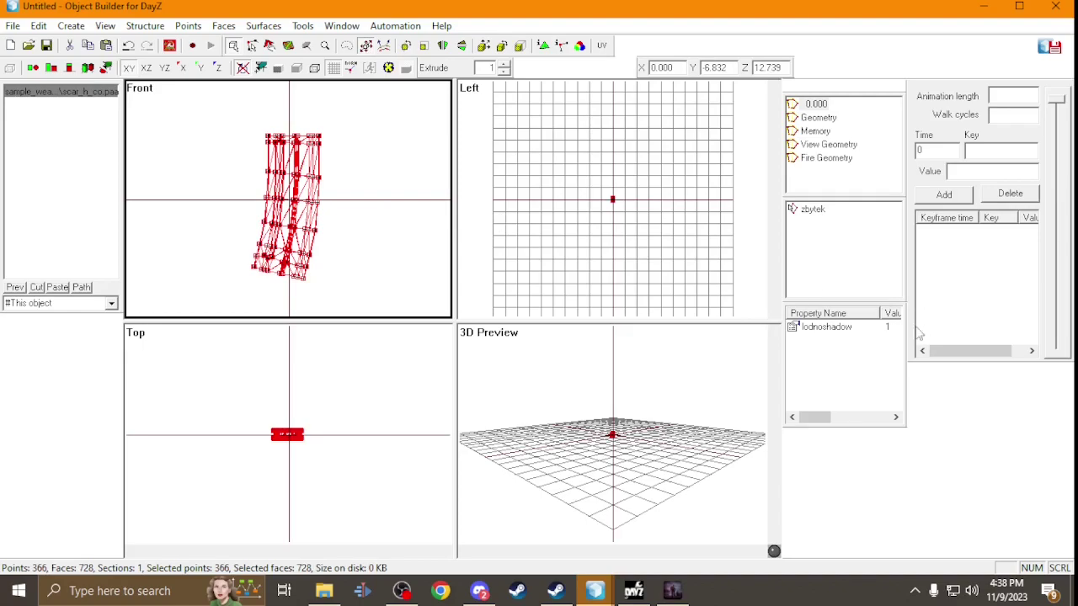
pyautogui.click(47, 45)
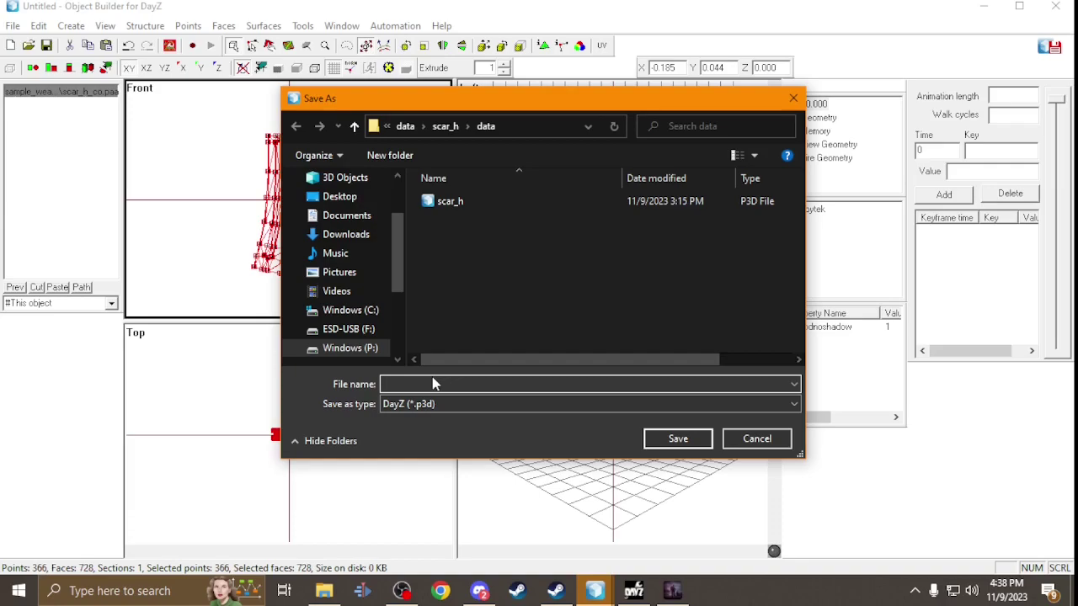
pyautogui.write('sca')
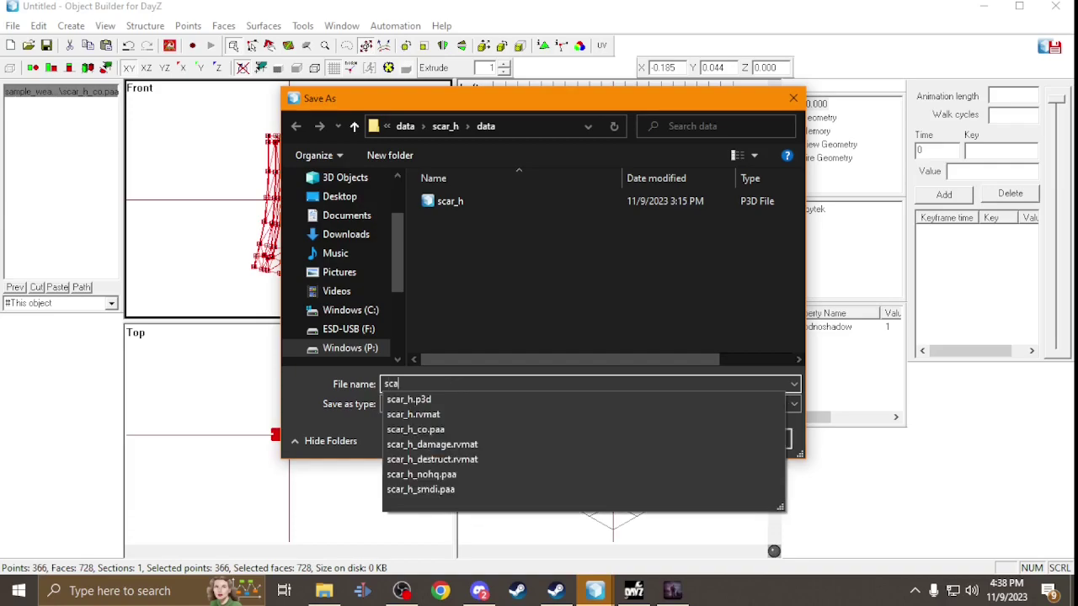
pyautogui.write('r_h_')
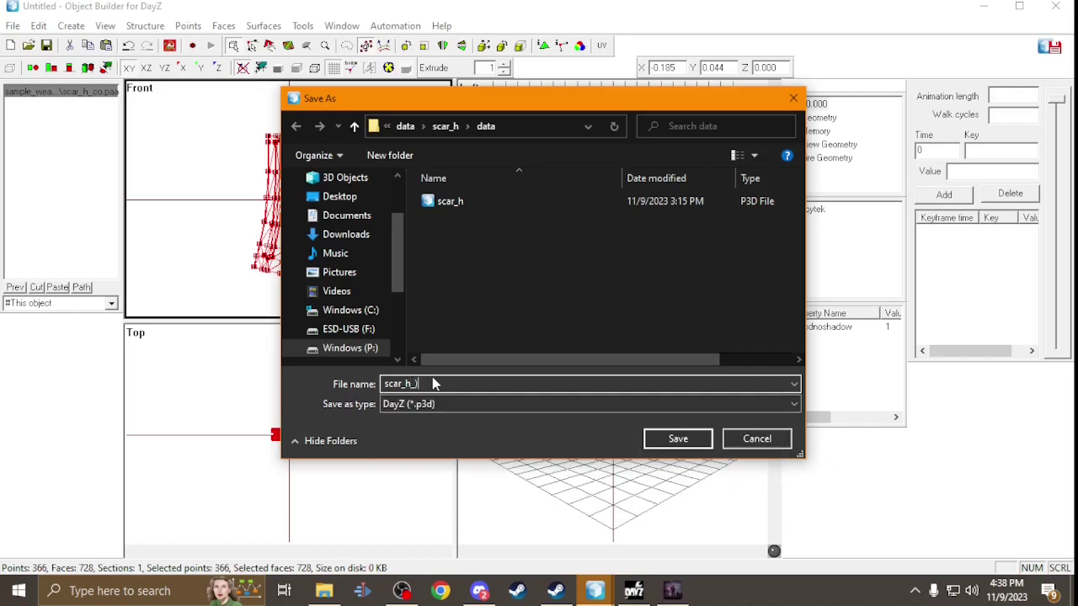
pyautogui.write('mag')
pyautogui.press('Return')
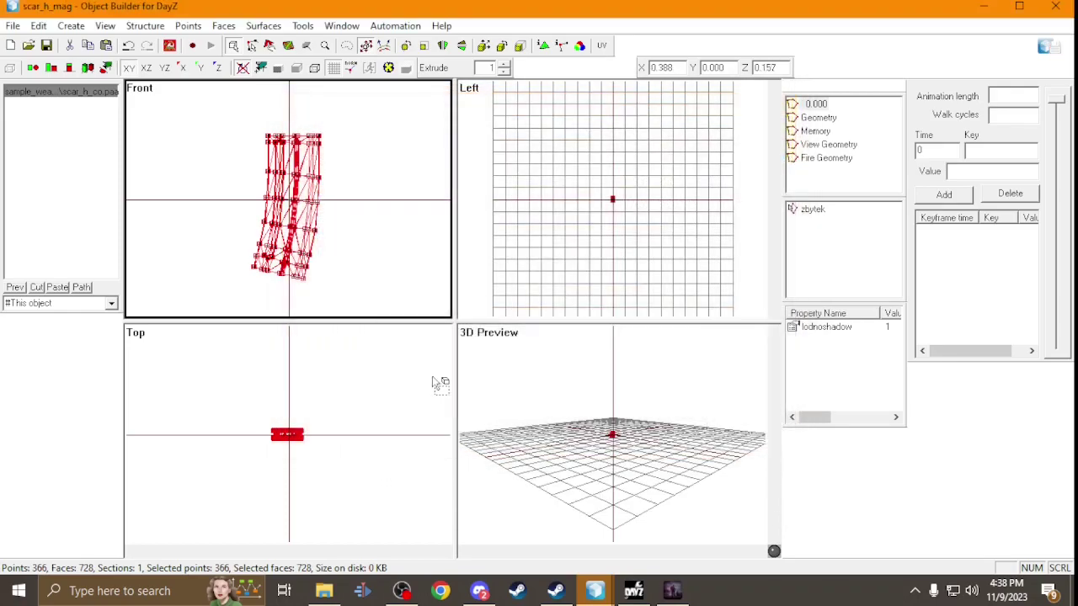
# Close the magazine model, delete the magazine geometry from the scar_h rifle model, and remove its mag selection.
pyautogui.click(1057, 7)
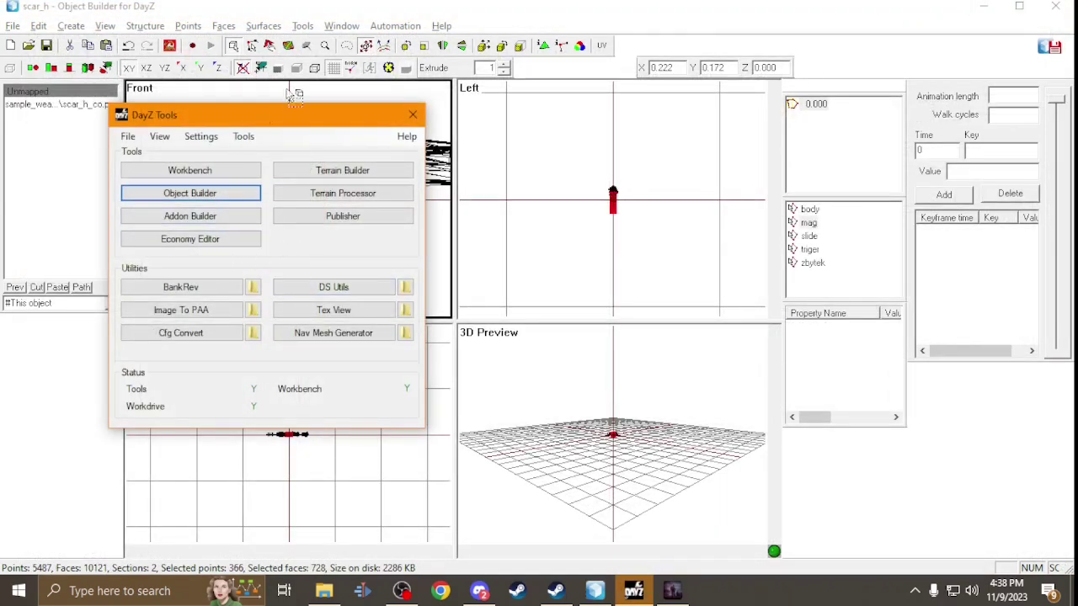
pyautogui.click(73, 168)
pyautogui.press('Delete')
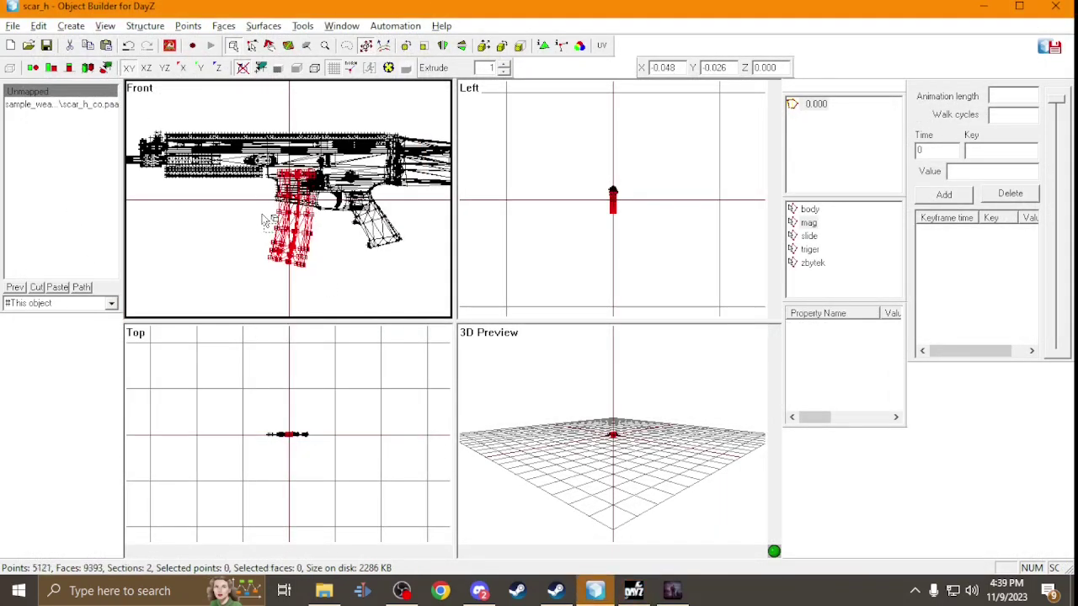
pyautogui.rightClick(810, 223)
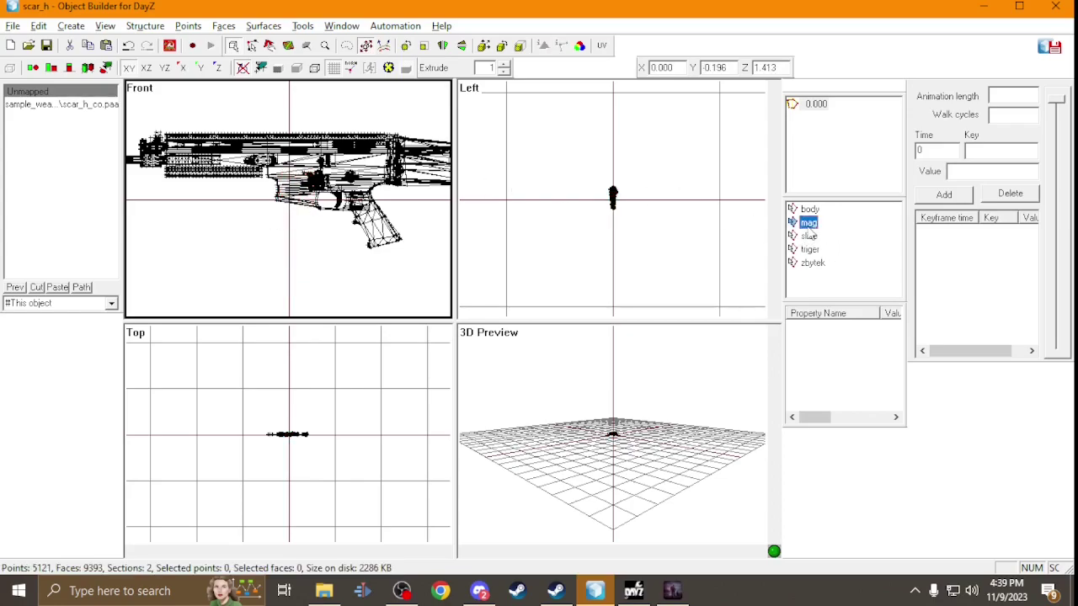
pyautogui.click(847, 259)
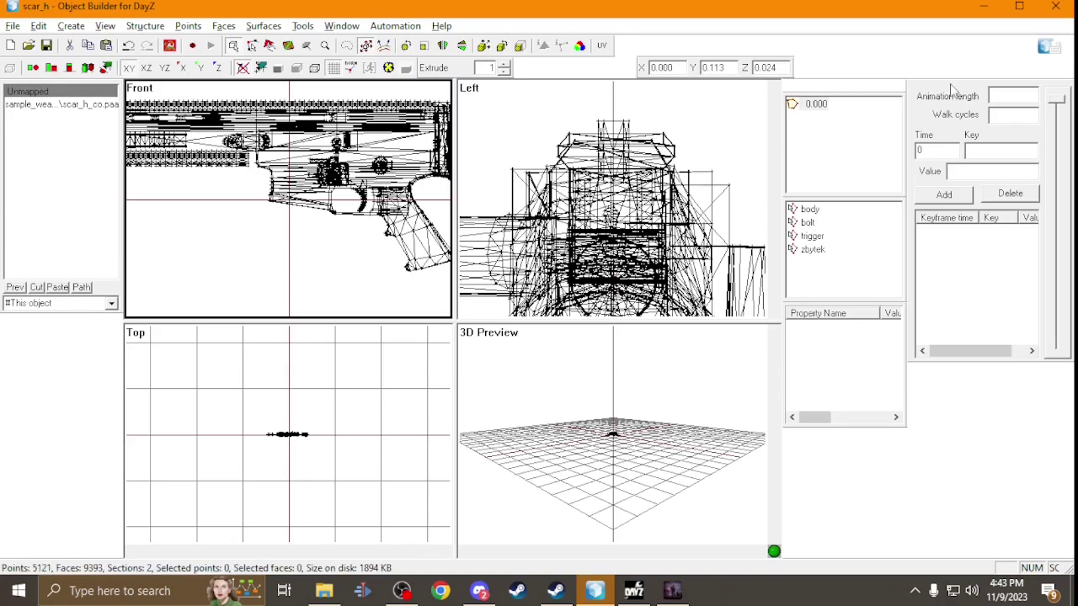
# Duplicate the 0.000 resolution LOD four times to make LODs 1.000 through 4.000, and save the scar_h model.
pyautogui.click(815, 105)
pyautogui.rightClick(818, 106)
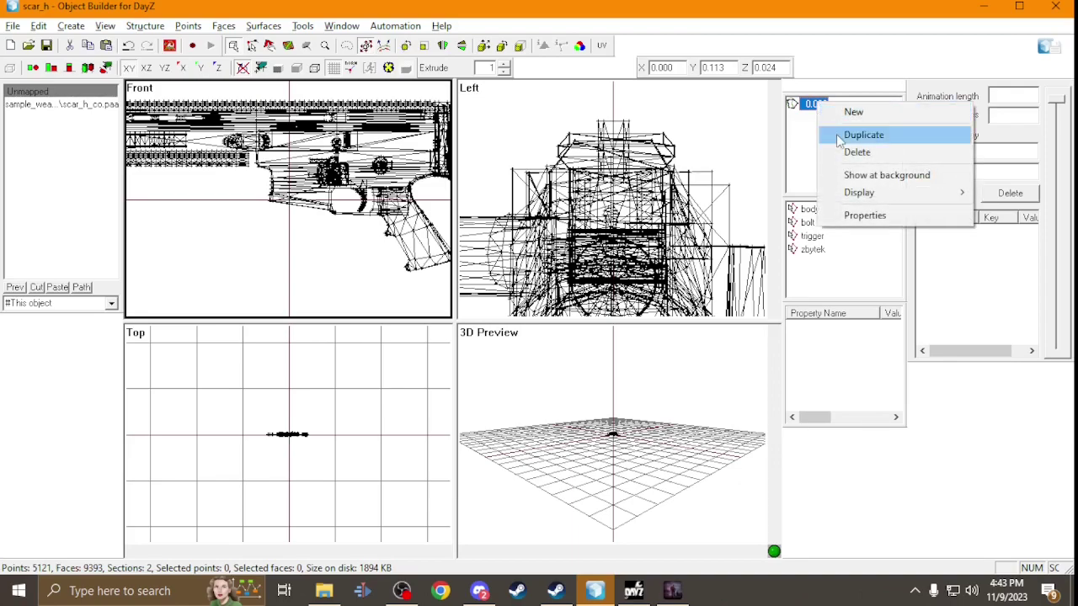
pyautogui.click(863, 135)
pyautogui.rightClick(821, 121)
pyautogui.click(859, 149)
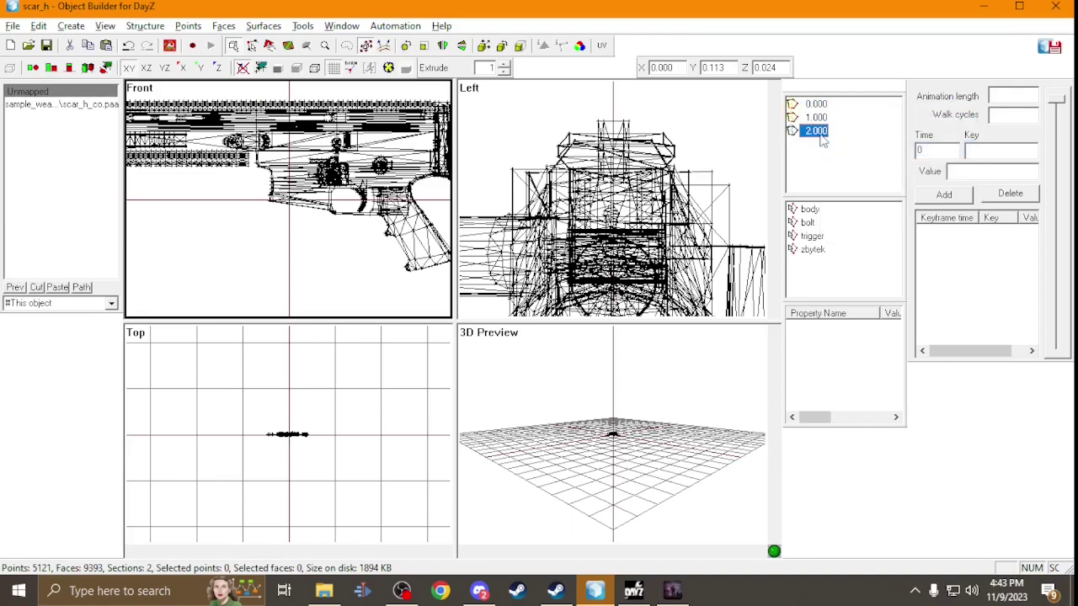
pyautogui.rightClick(818, 132)
pyautogui.click(851, 167)
pyautogui.rightClick(818, 144)
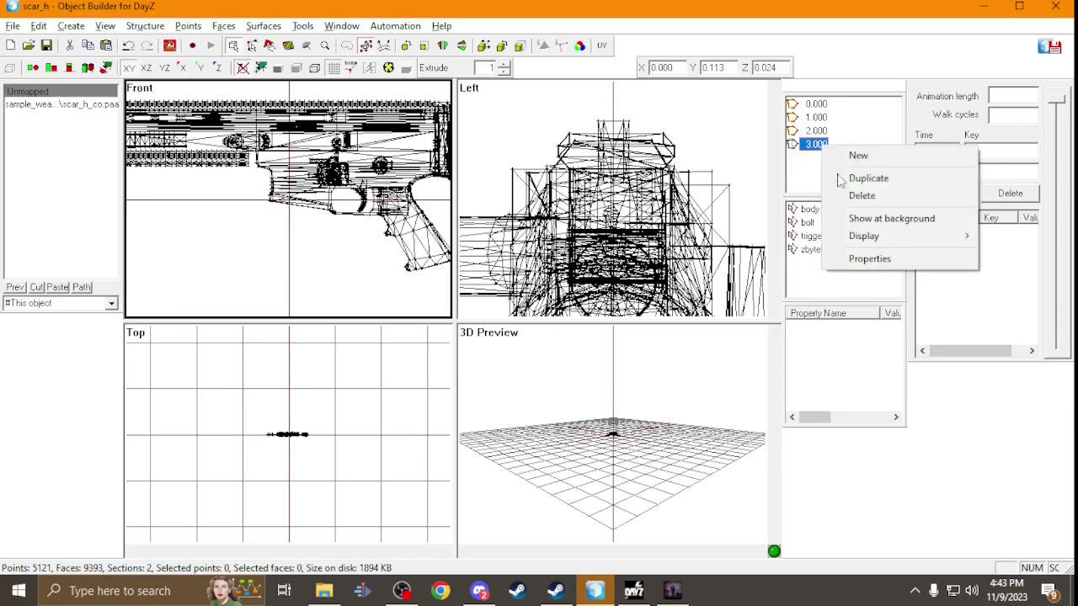
pyautogui.click(853, 178)
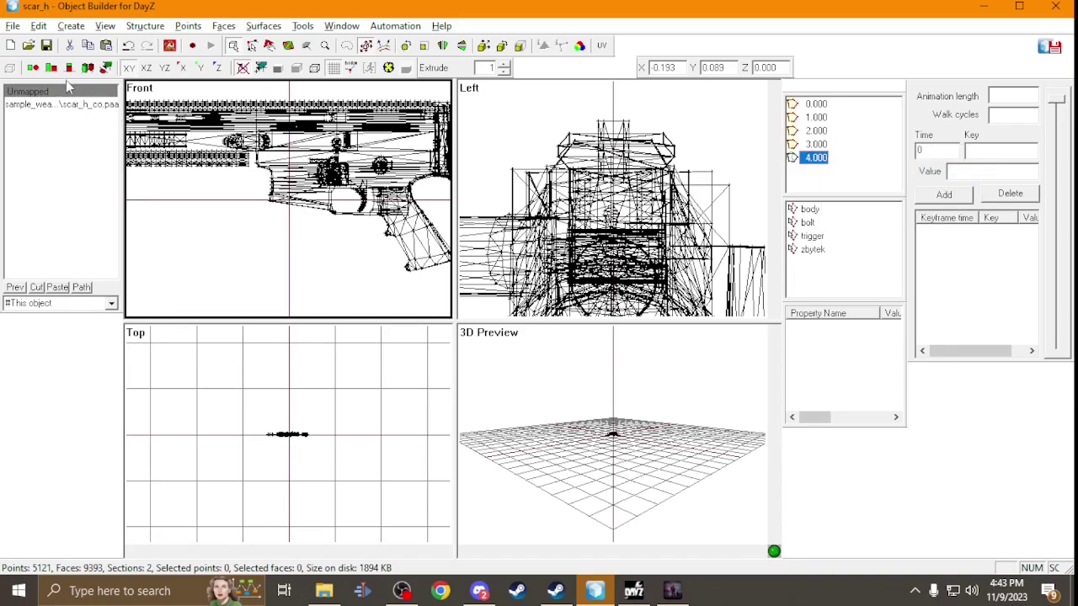
pyautogui.click(47, 46)
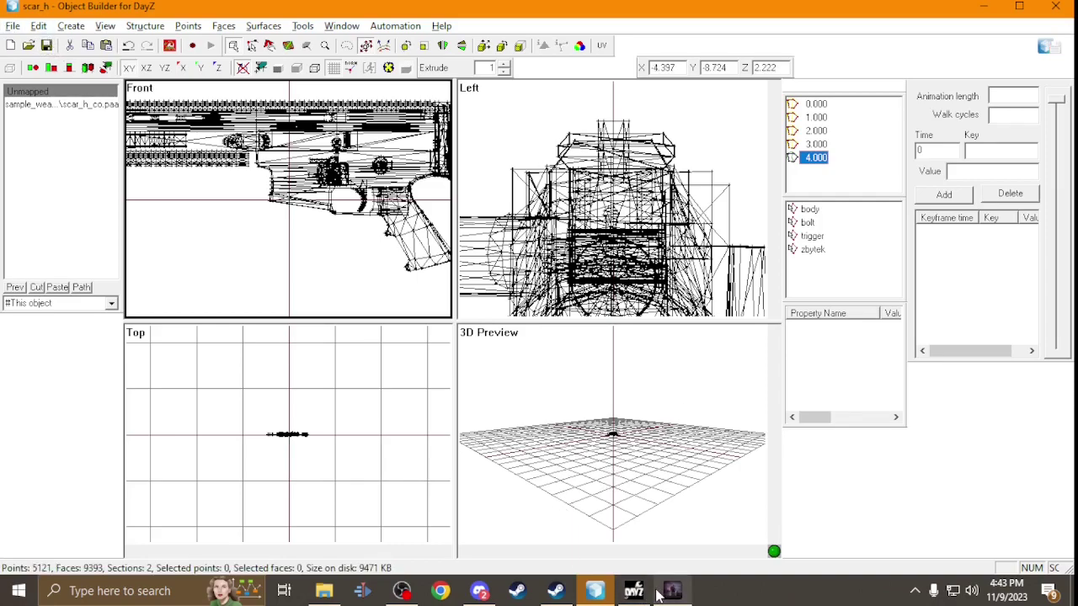
# Launch Blender from the Steam library and delete the default camera, cube and light from the new scene.
pyautogui.click(556, 591)
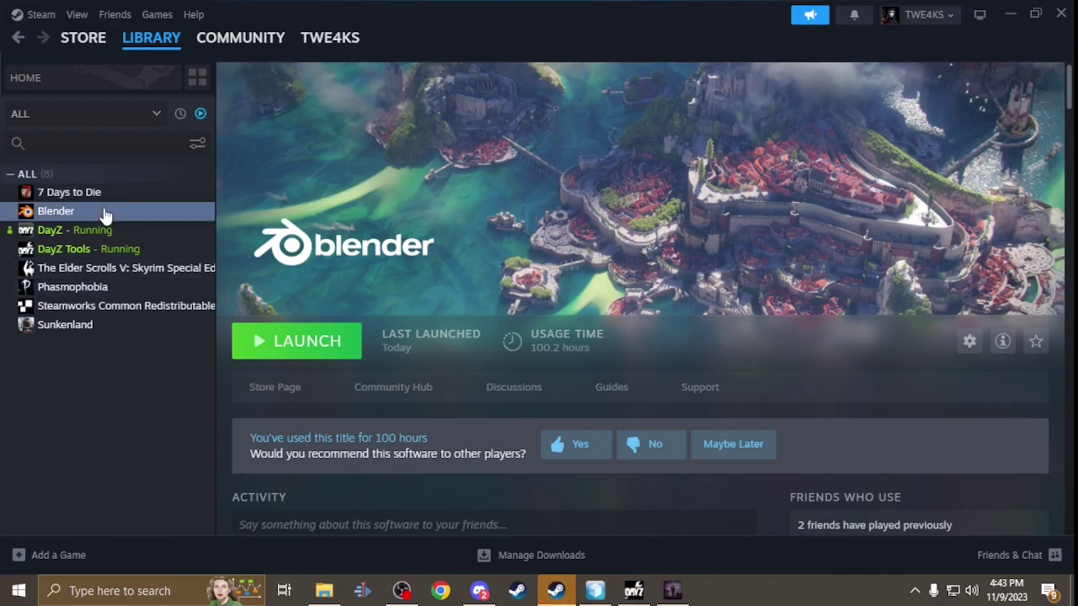
pyautogui.click(268, 341)
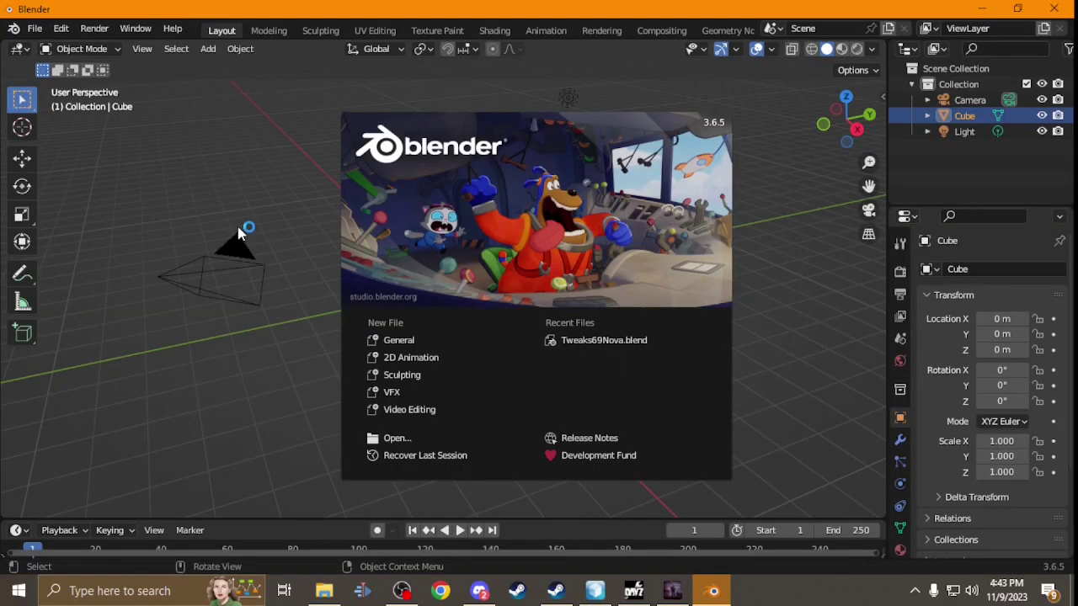
pyautogui.click(238, 232)
pyautogui.moveTo(154, 145); pyautogui.dragTo(645, 412)
pyautogui.press('Delete')
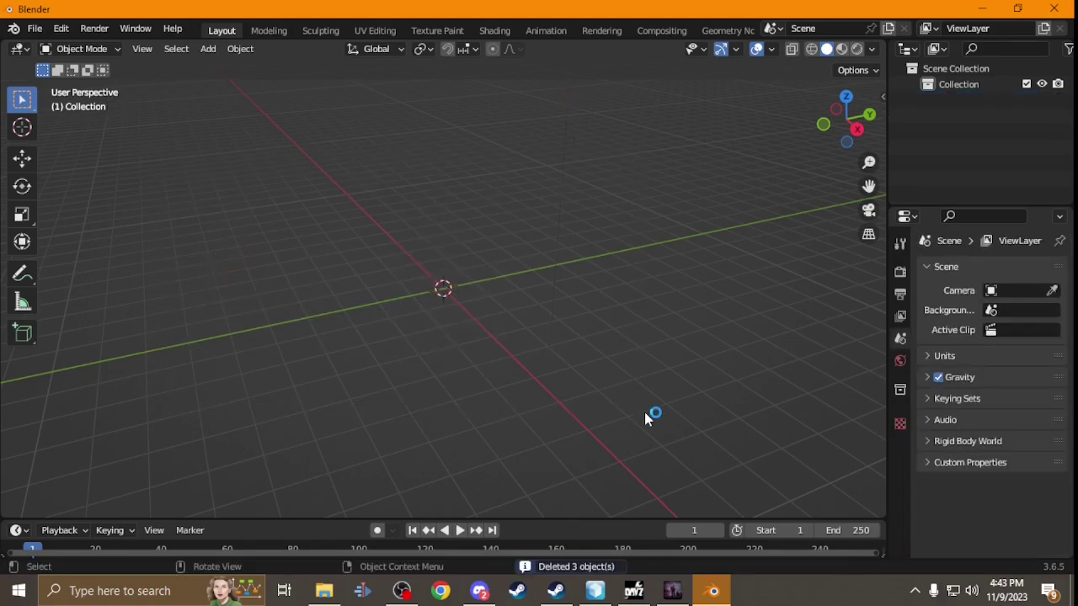
pyautogui.moveTo(645, 412); pyautogui.dragTo(559, 395, button='middle')
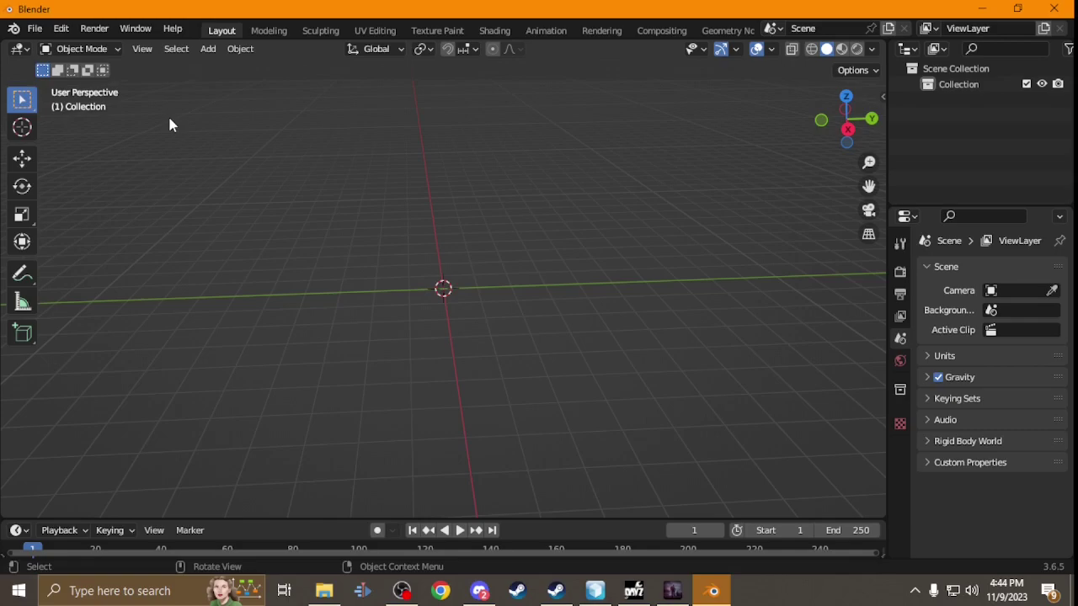
# Check the Arma: Toolbox entry in the Add-ons preferences and look through the Downloads folder in the add-on installer.
pyautogui.click(59, 33)
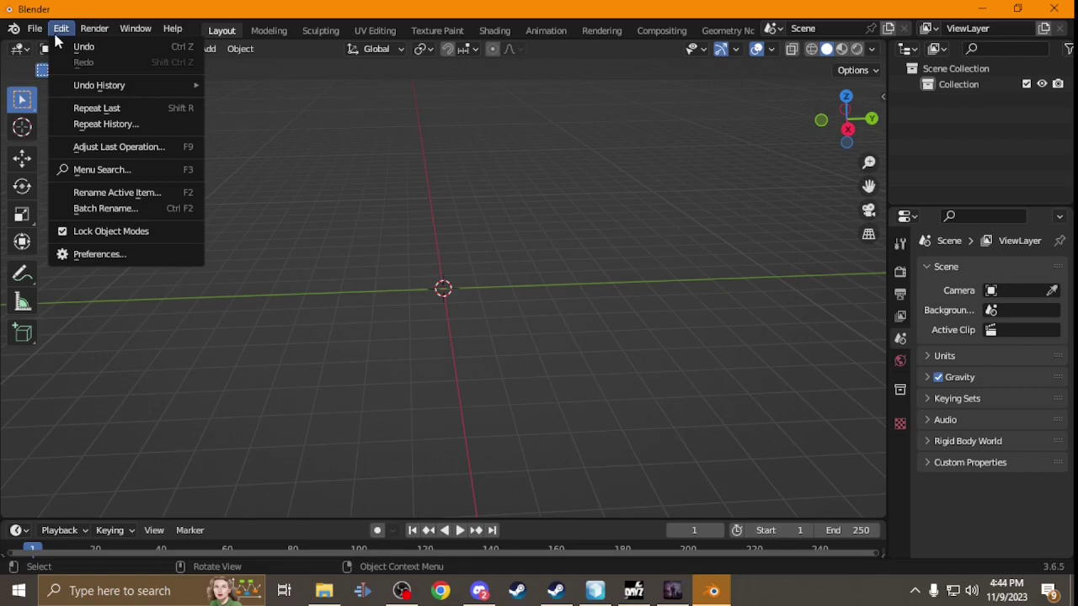
pyautogui.click(134, 256)
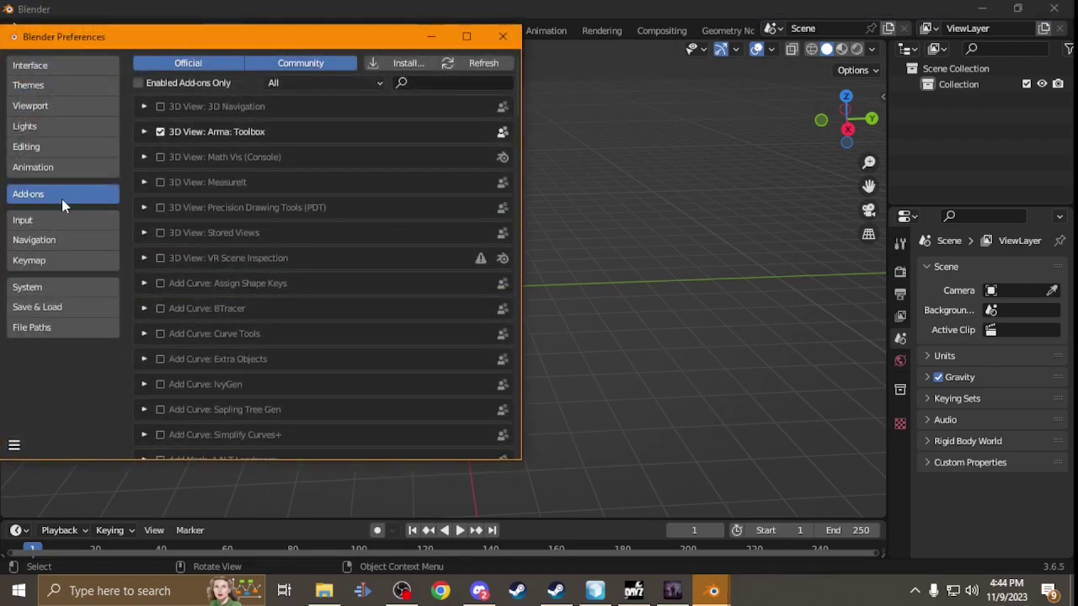
pyautogui.click(404, 64)
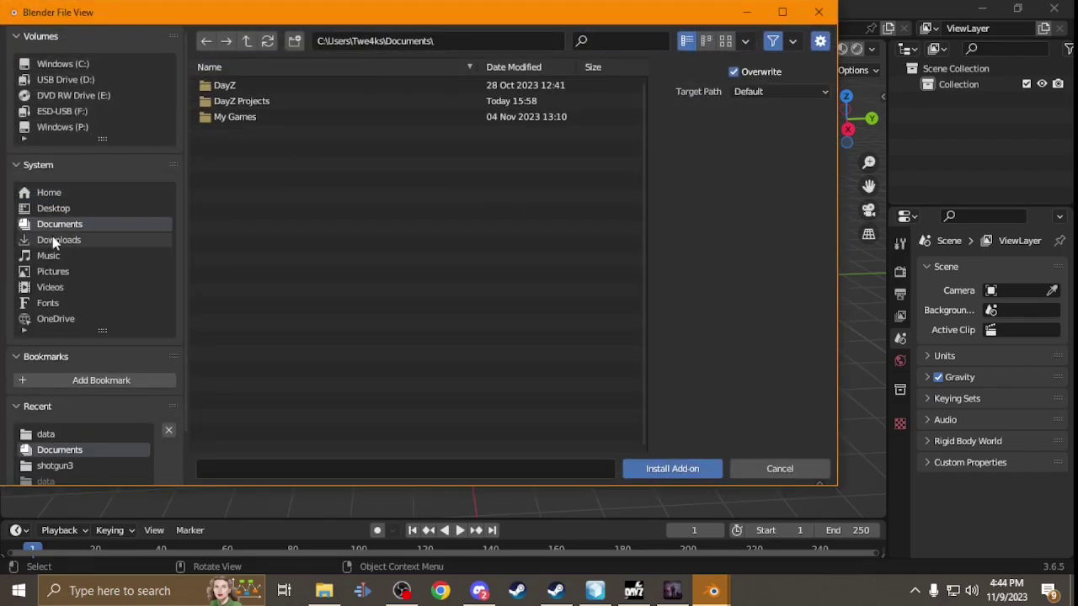
pyautogui.click(54, 242)
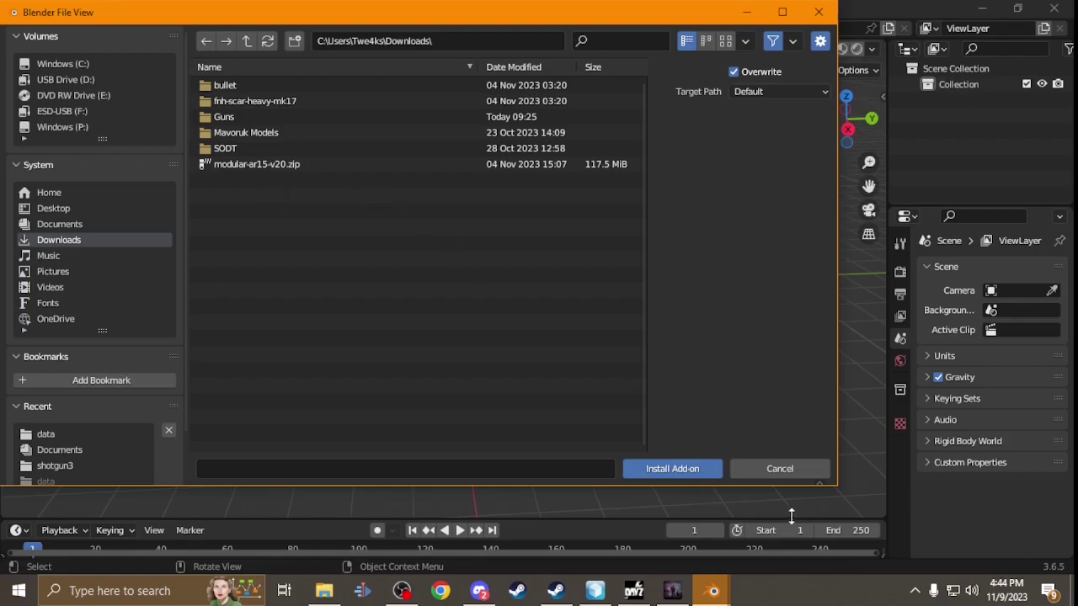
pyautogui.click(780, 470)
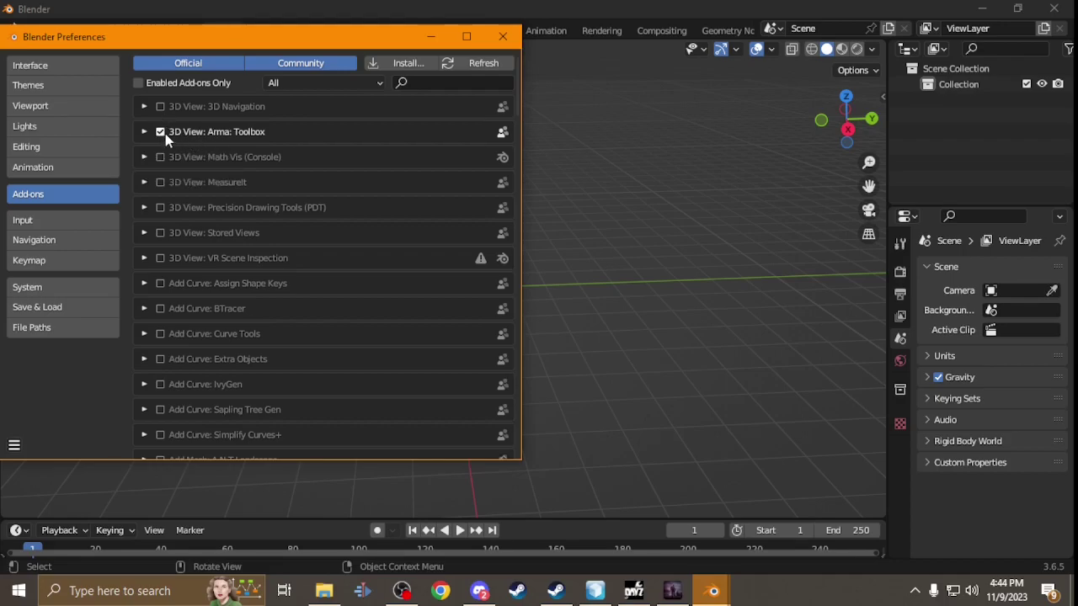
pyautogui.click(513, 42)
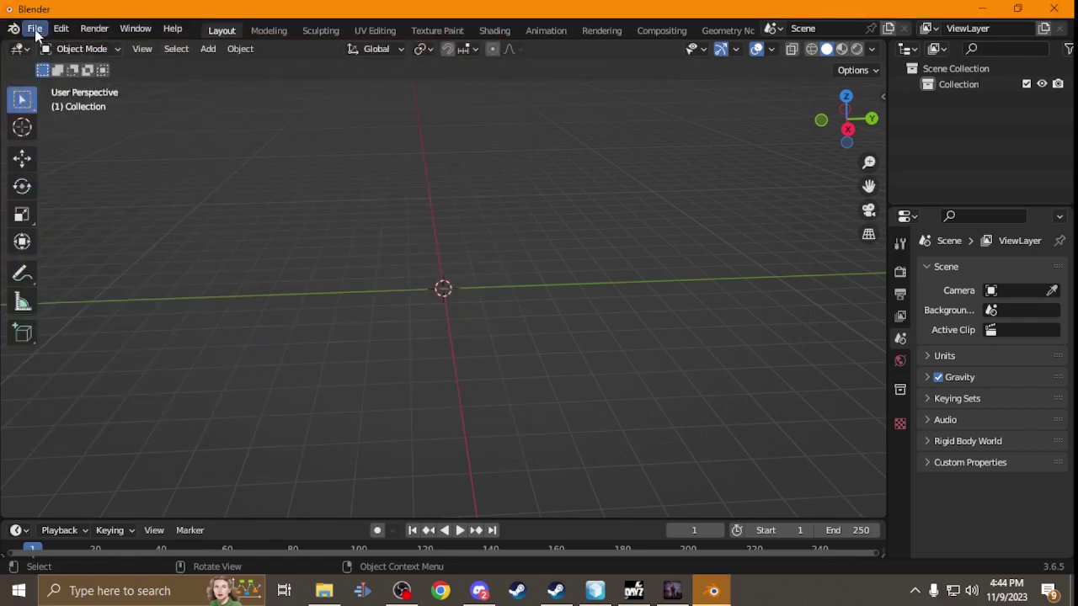
# Import scar_h.p3d from P:\sample_weapon\data\scar_h\data as an Arma 3 P3D file.
pyautogui.click(35, 29)
pyautogui.moveTo(87, 241)
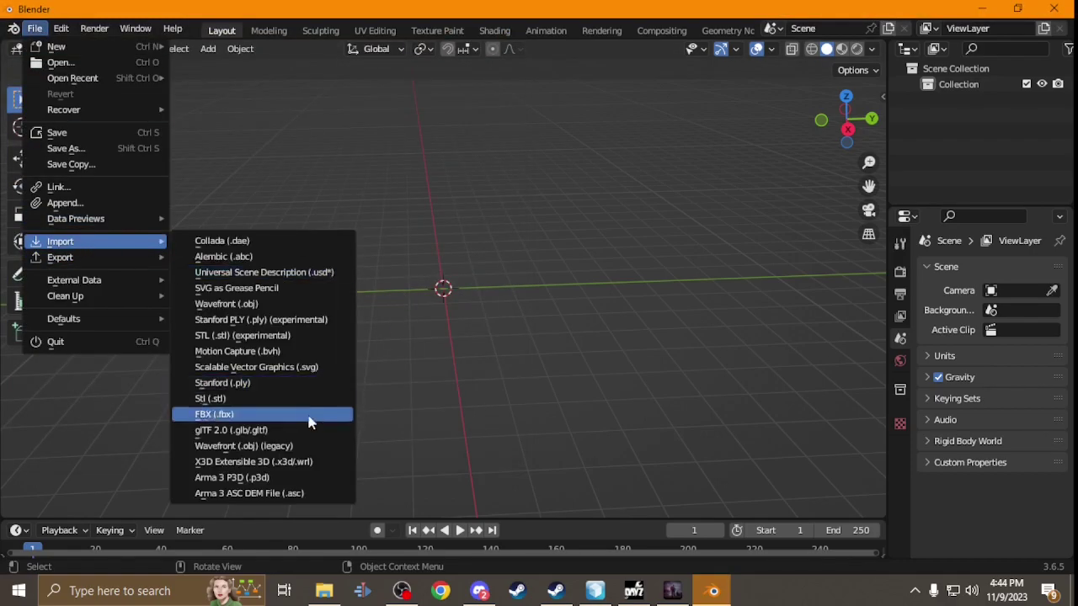
pyautogui.click(260, 478)
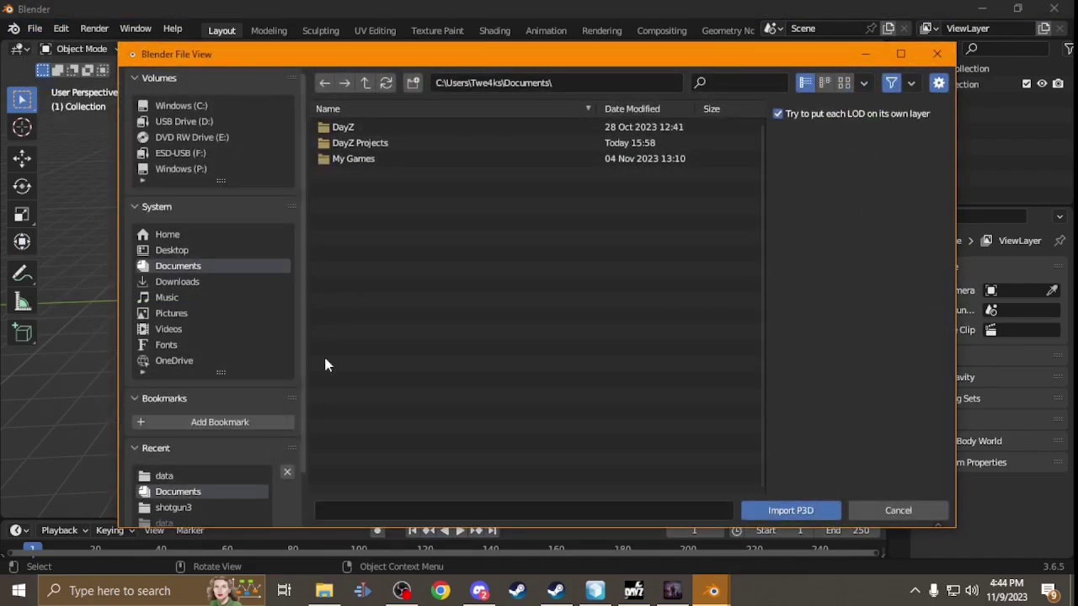
pyautogui.click(200, 172)
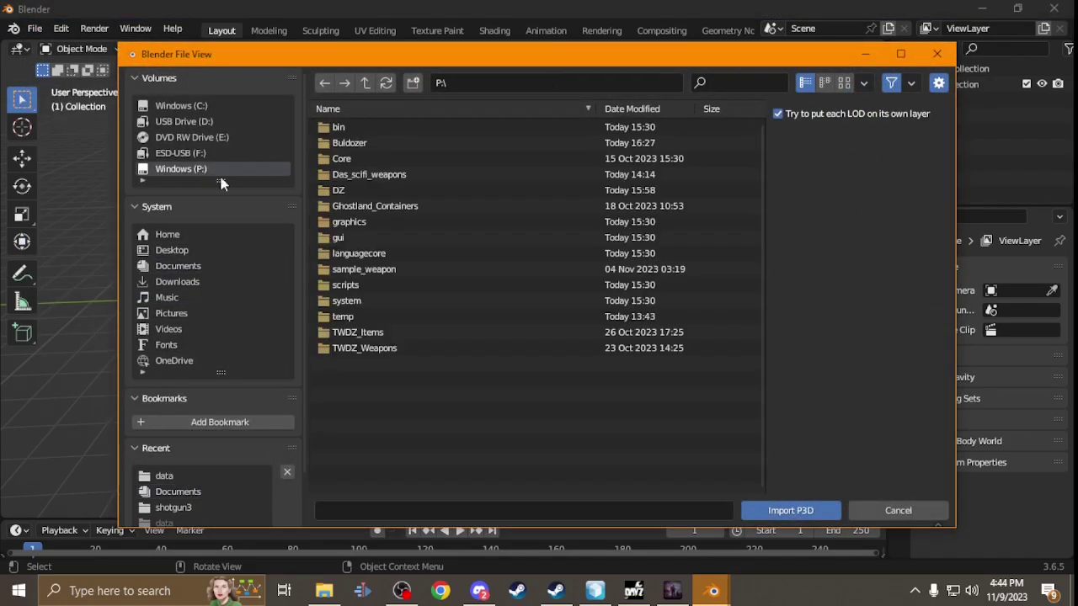
pyautogui.doubleClick(383, 269)
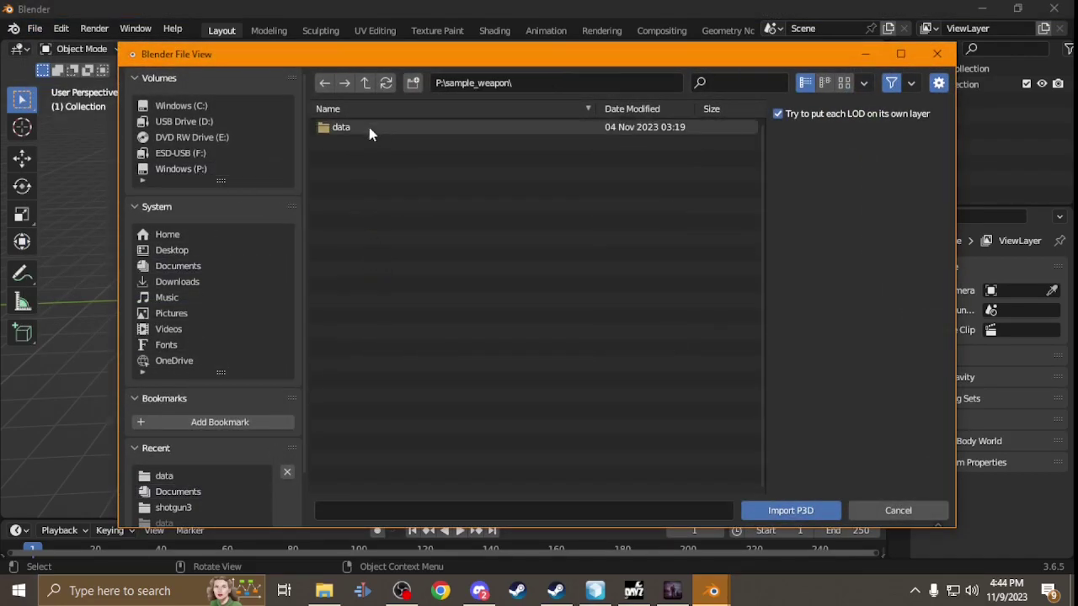
pyautogui.doubleClick(369, 128)
pyautogui.doubleClick(369, 140)
pyautogui.doubleClick(375, 128)
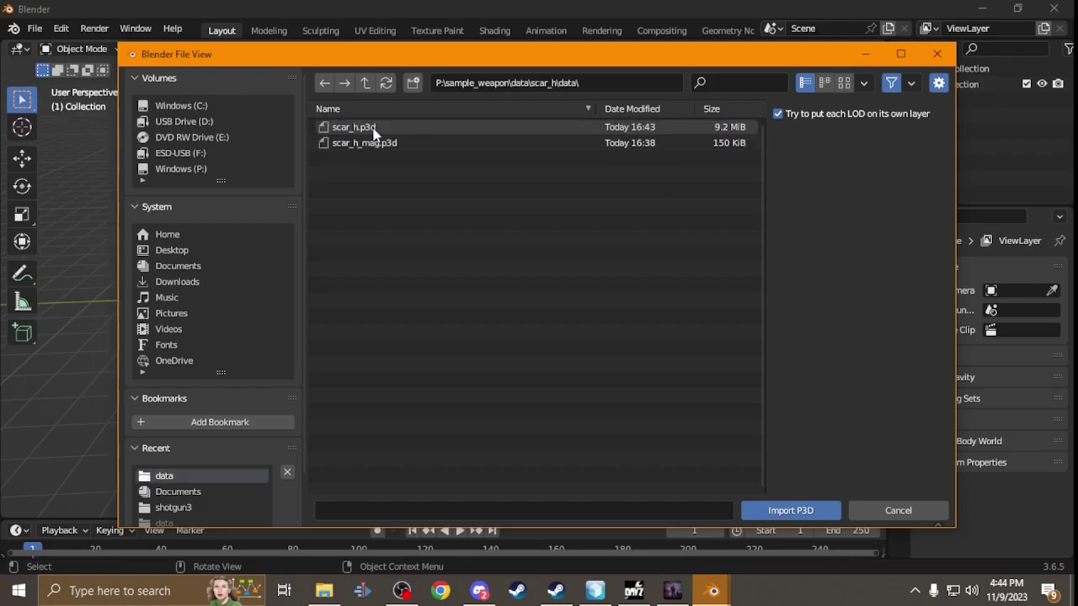
pyautogui.doubleClick(377, 127)
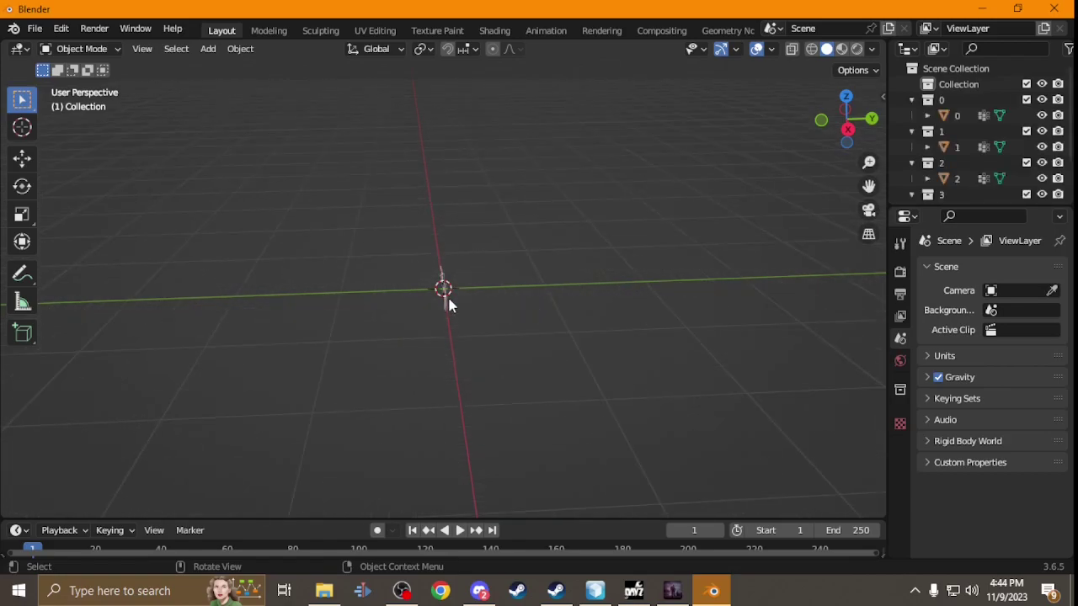
# Enlarge the Outliner and hide collections 0, 4, 3 and 2 so only LOD collection 1 is shown.
pyautogui.moveTo(438, 390); pyautogui.dragTo(672, 358, button='middle')
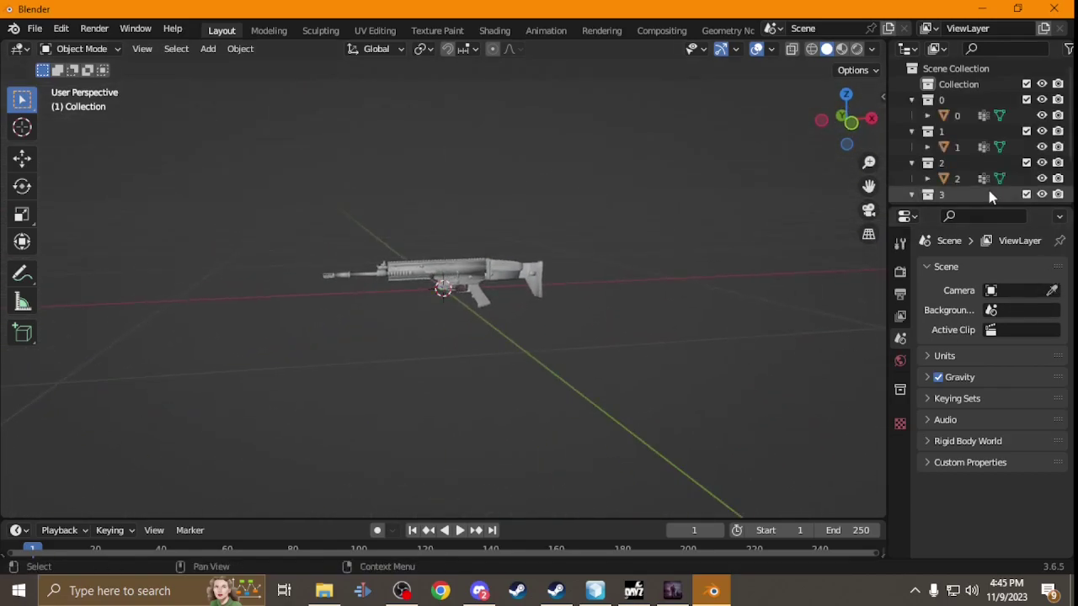
pyautogui.moveTo(982, 203); pyautogui.dragTo(982, 275)
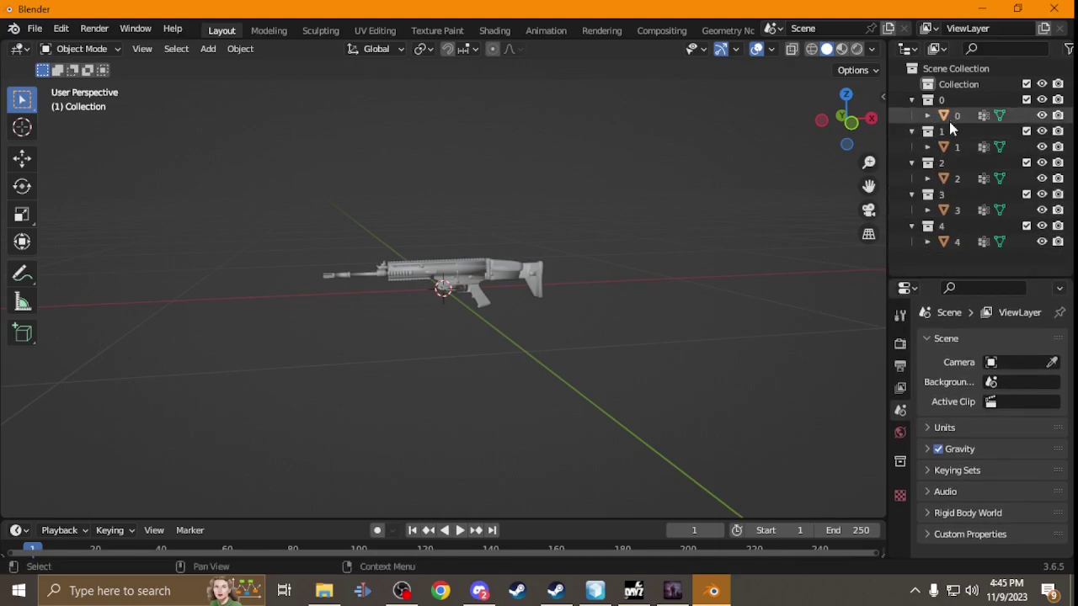
pyautogui.click(1042, 100)
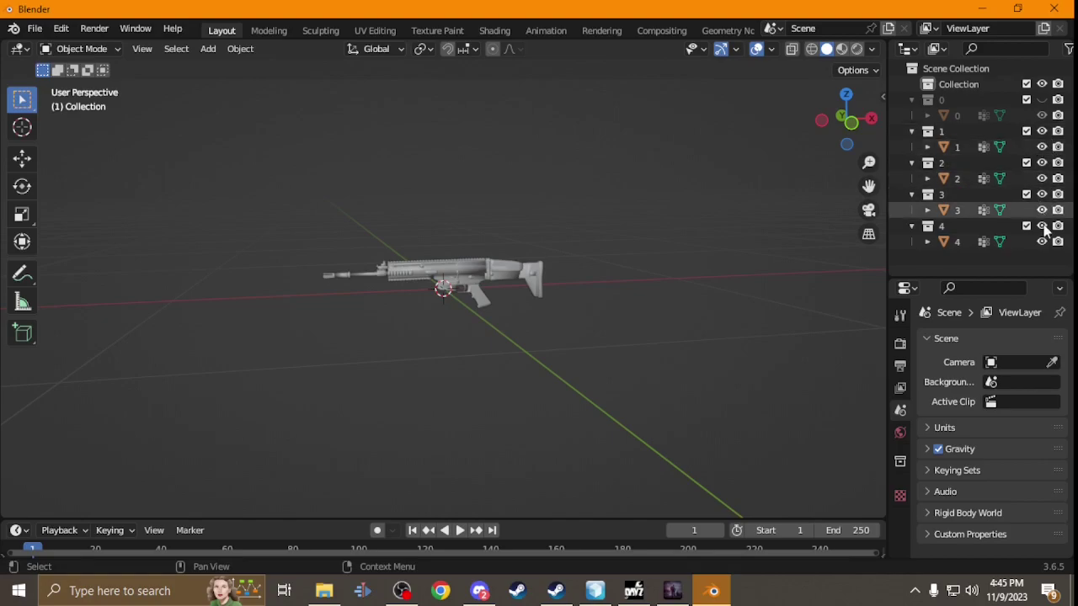
pyautogui.click(1045, 226)
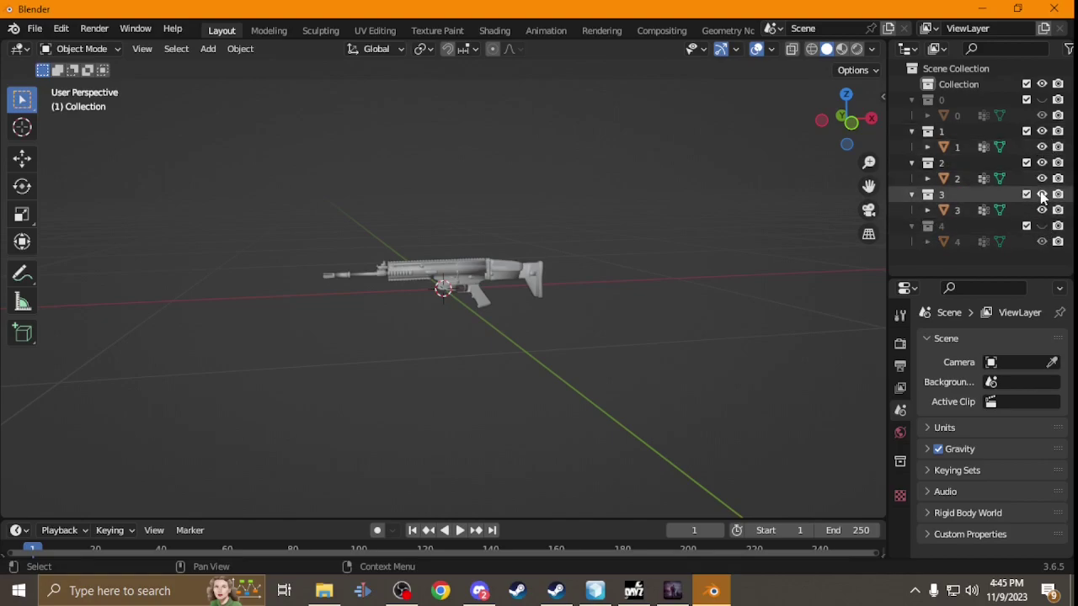
pyautogui.click(1042, 194)
pyautogui.click(1042, 163)
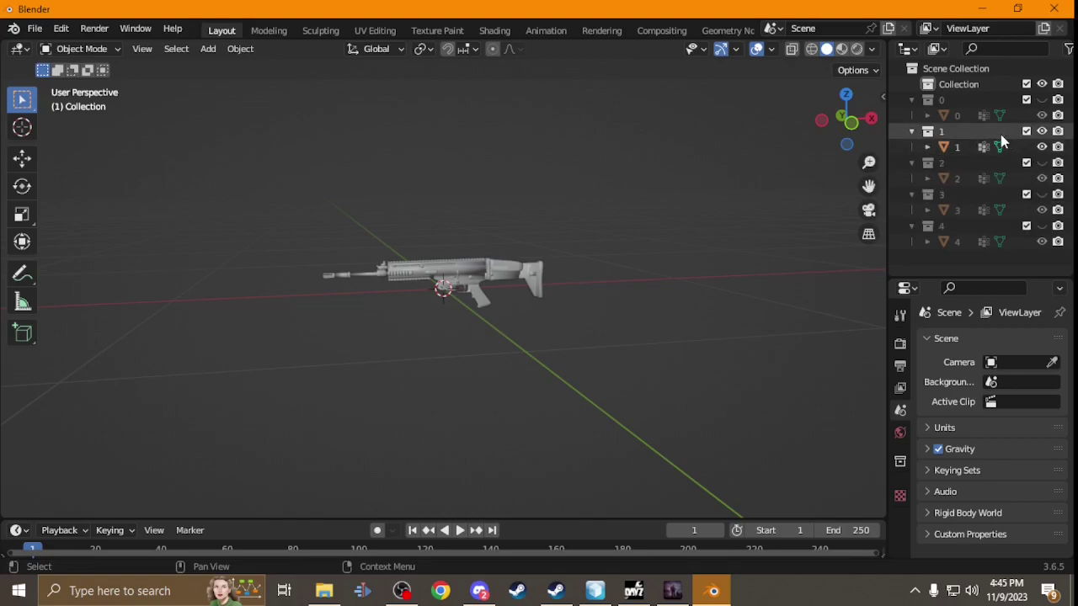
# Add a Decimate modifier to LOD object 1 and reduce its collapse ratio to 0.5393.
pyautogui.click(961, 132)
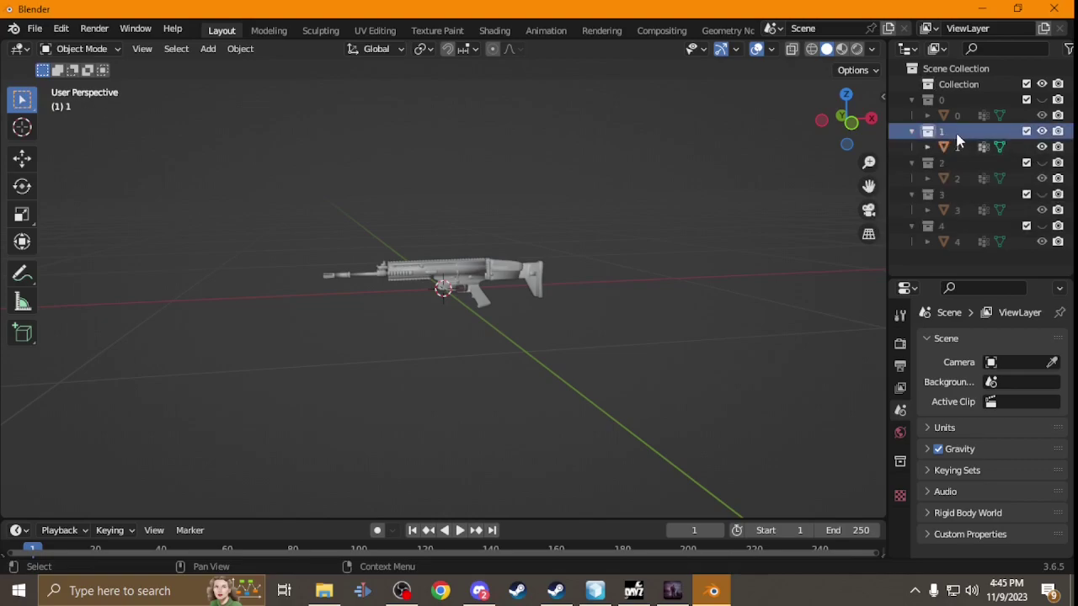
pyautogui.click(1000, 147)
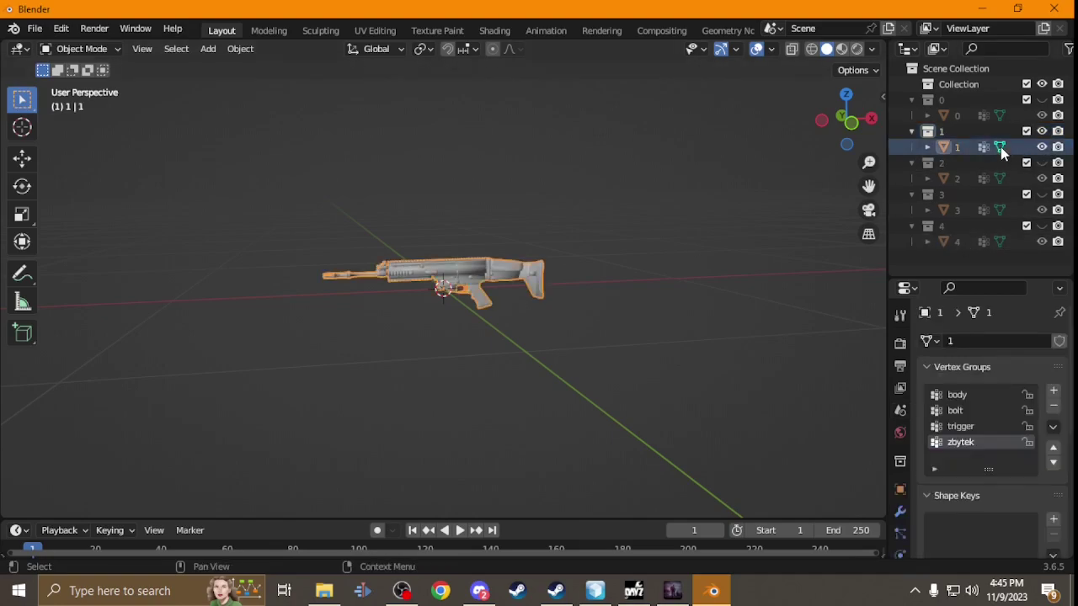
pyautogui.scroll(-2, 352, 269)
pyautogui.scroll(3, 352, 268)
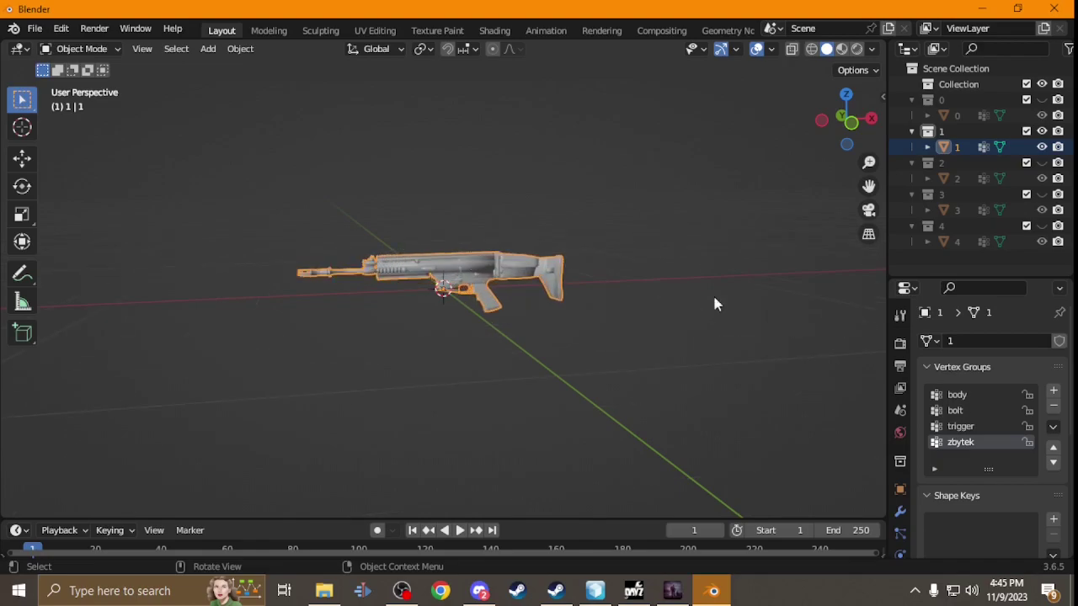
pyautogui.click(901, 515)
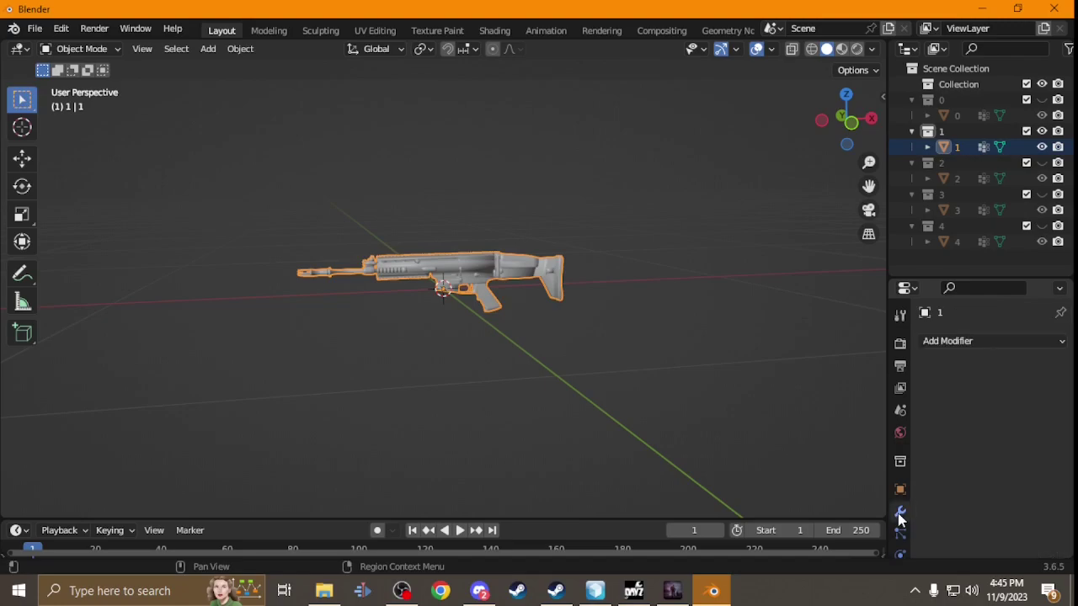
pyautogui.click(972, 347)
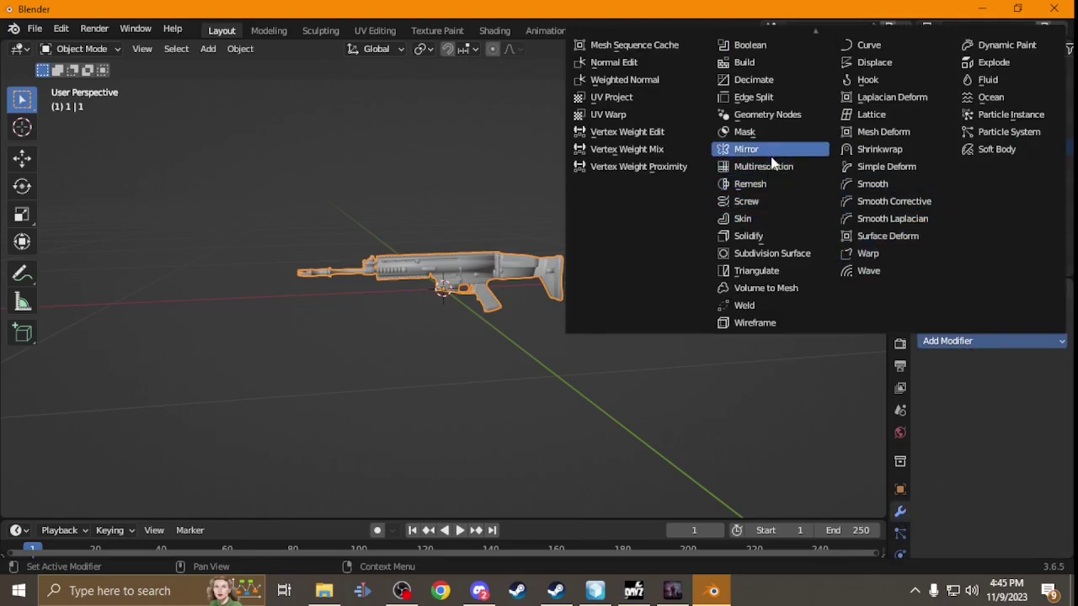
pyautogui.click(762, 80)
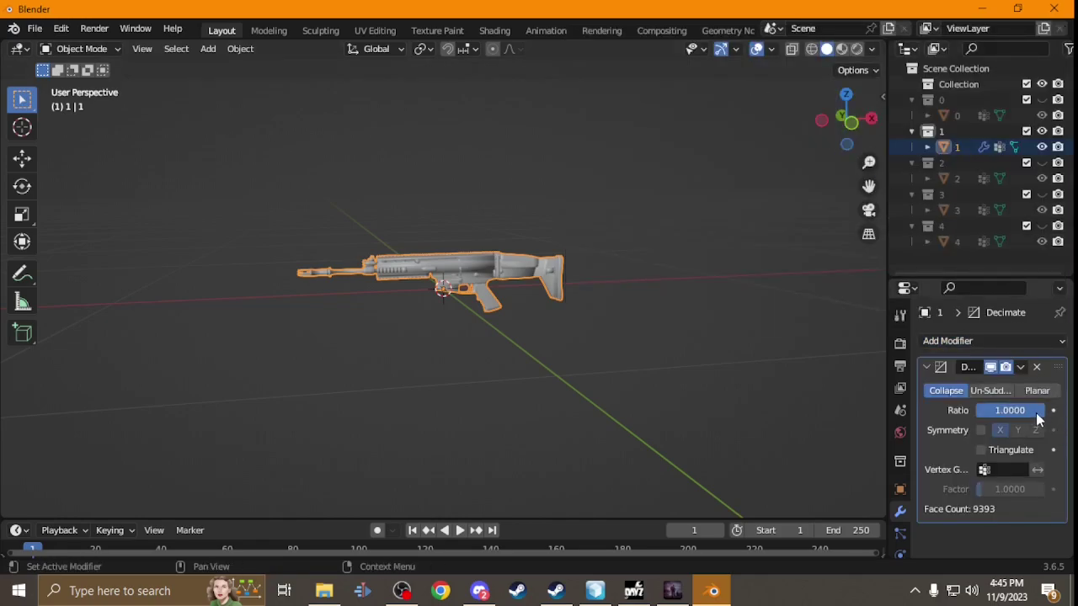
pyautogui.moveTo(1043, 410); pyautogui.dragTo(1017, 410)
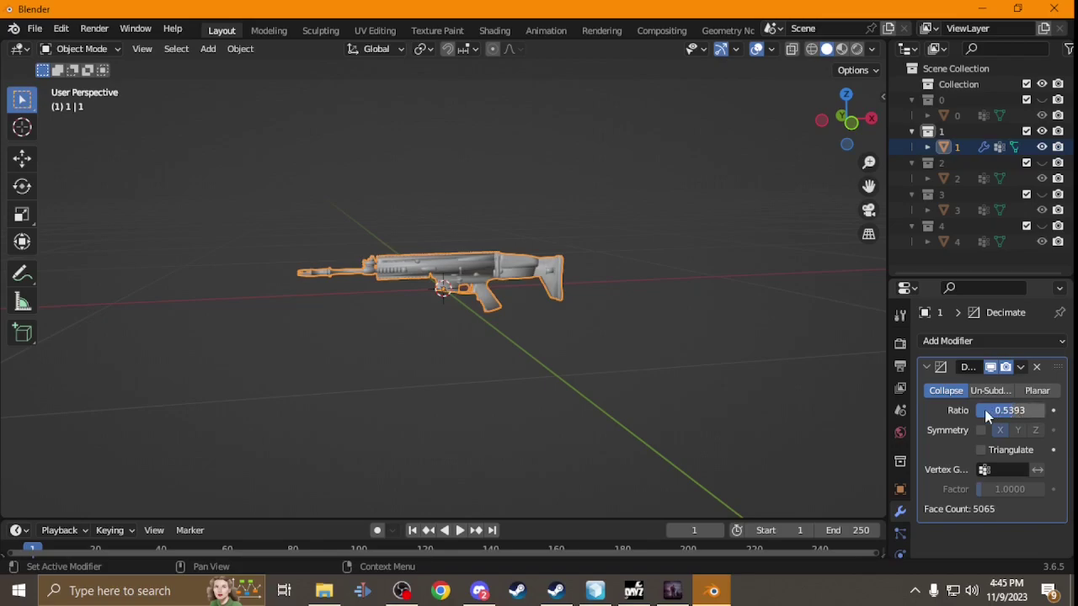
pyautogui.scroll(4, 505, 266)
pyautogui.moveTo(505, 266); pyautogui.dragTo(473, 283, button='middle')
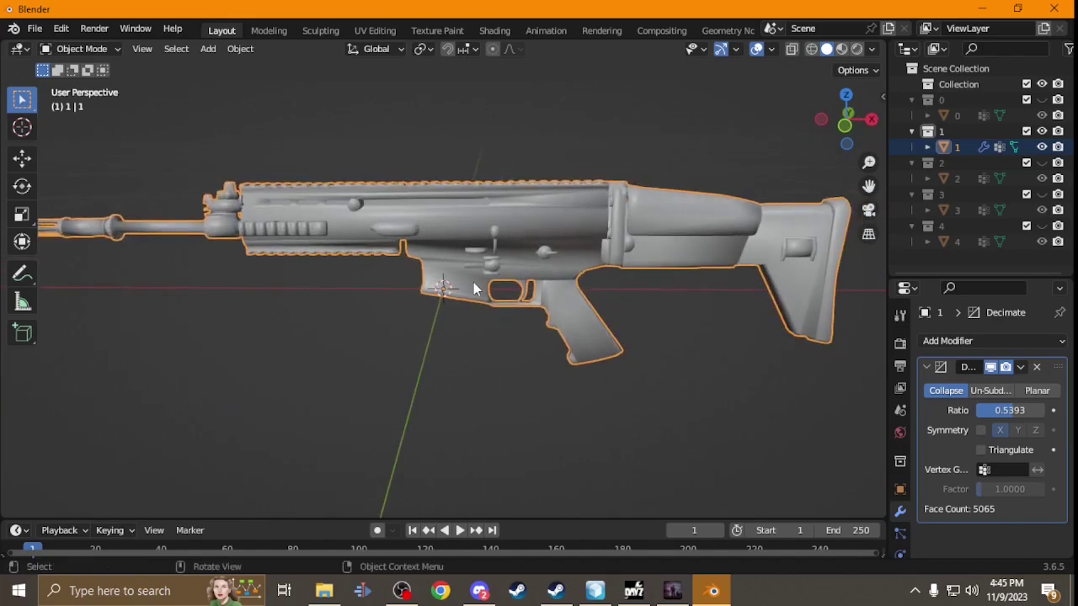
# Show only LOD collection 2 in place of 1 and decimate object 2 to a ratio of 0.3820.
pyautogui.click(1042, 131)
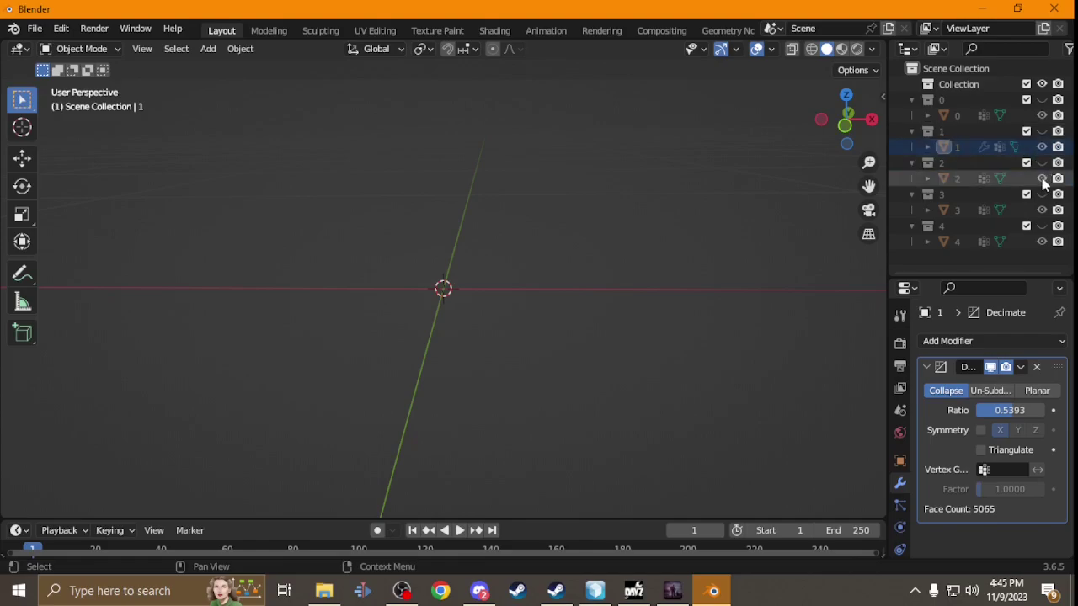
pyautogui.click(1043, 164)
pyautogui.click(1000, 178)
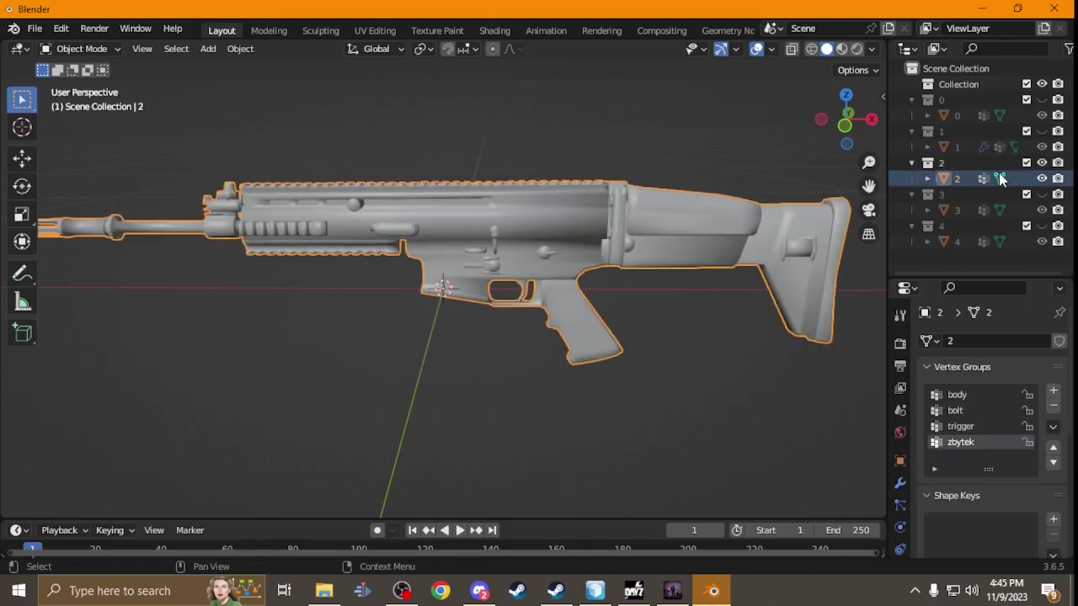
pyautogui.click(899, 483)
pyautogui.click(951, 343)
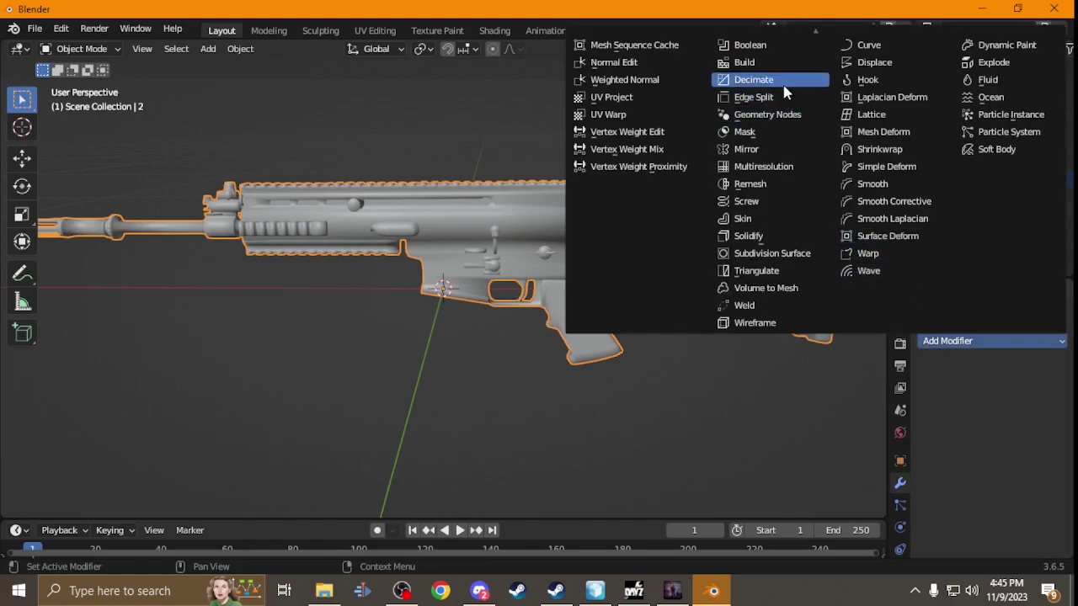
pyautogui.click(756, 80)
pyautogui.moveTo(1036, 415); pyautogui.dragTo(994, 414)
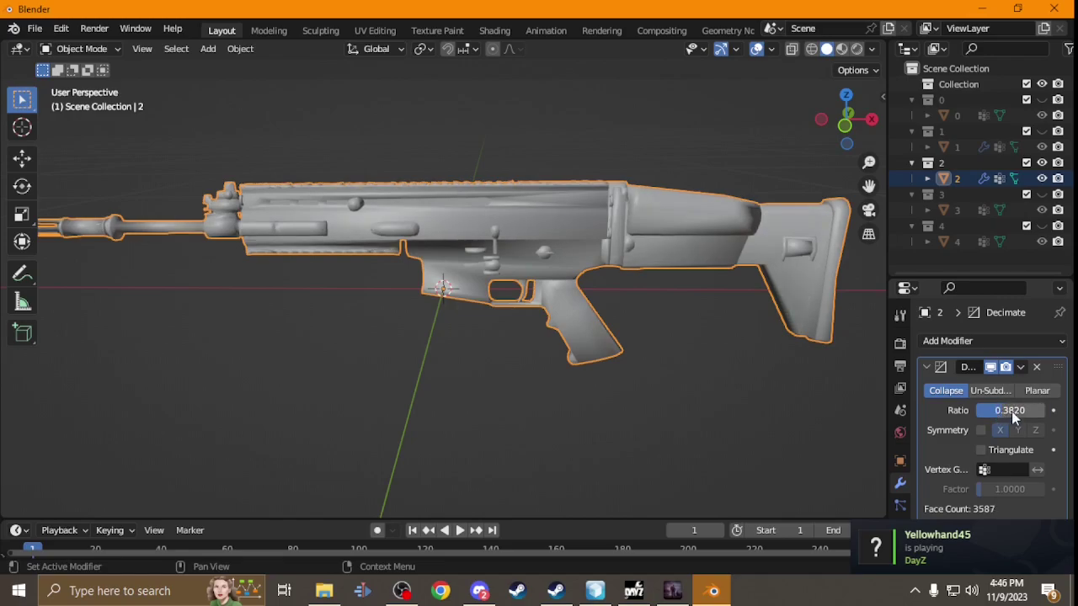
# Show only LOD collection 3 in place of 2 and decimate object 3 to a ratio of 0.1685.
pyautogui.click(1043, 164)
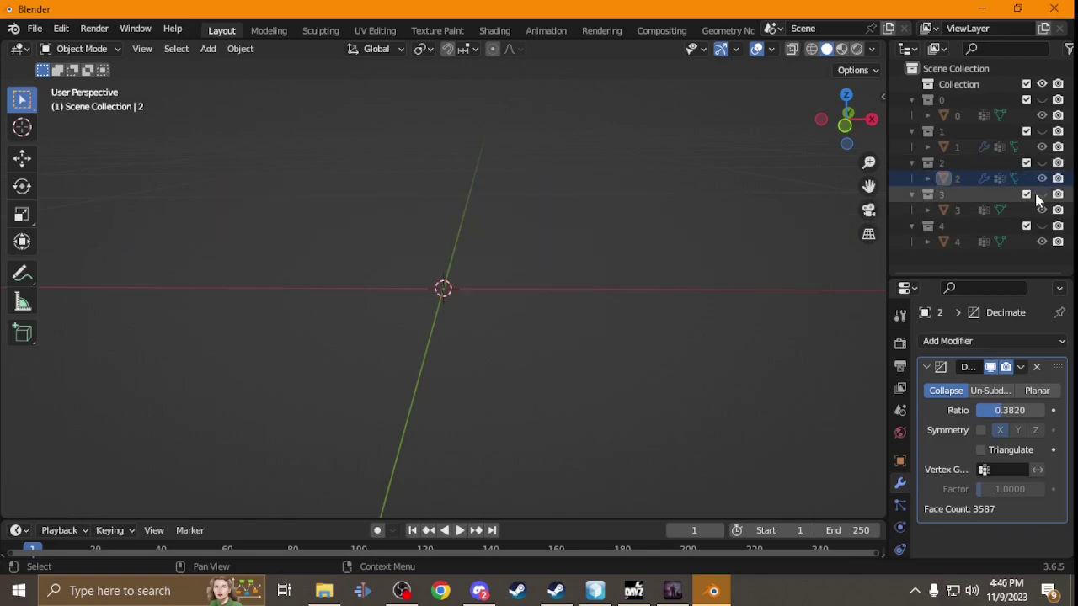
pyautogui.click(1043, 196)
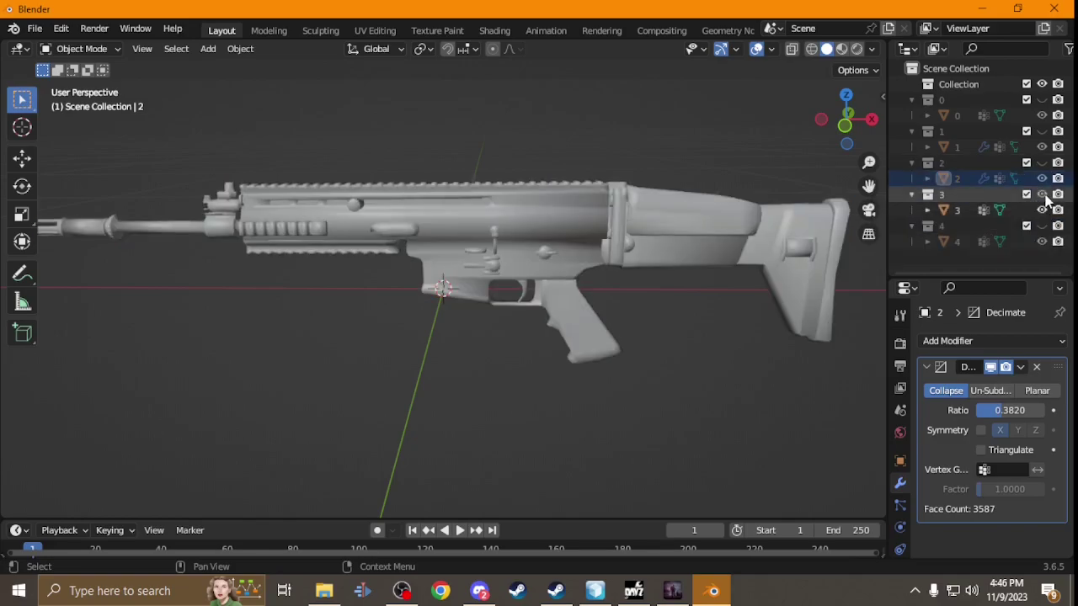
pyautogui.click(1000, 210)
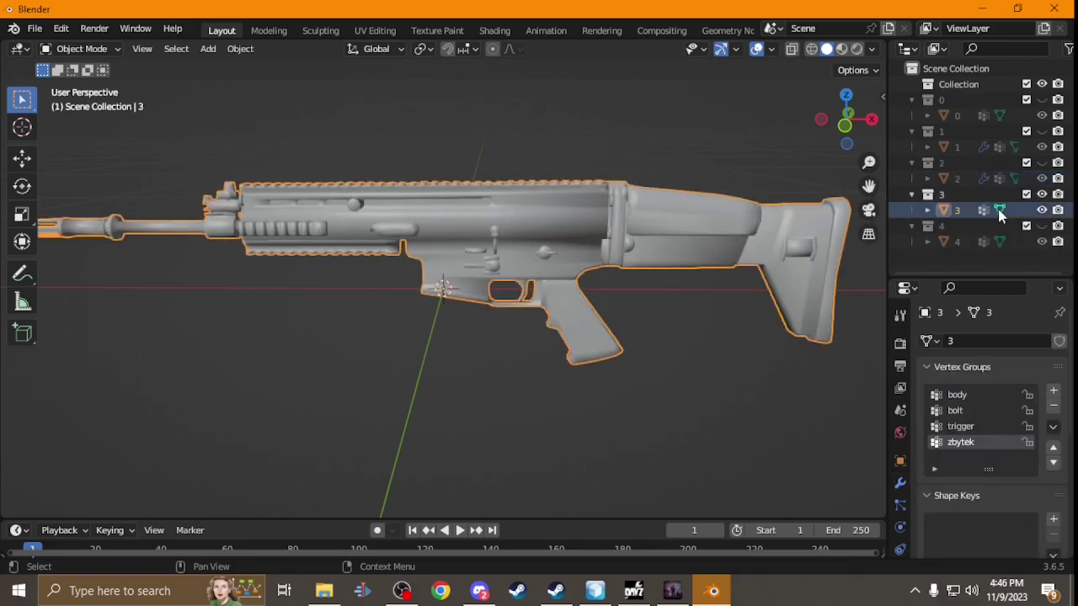
pyautogui.click(899, 482)
pyautogui.click(939, 343)
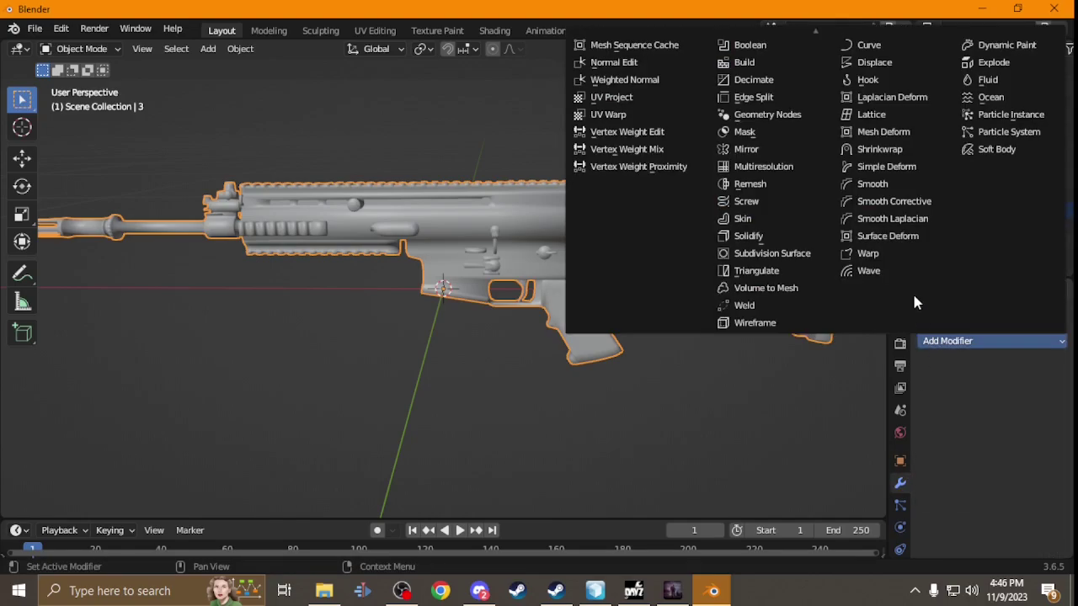
pyautogui.click(786, 80)
pyautogui.moveTo(1028, 411); pyautogui.dragTo(973, 410)
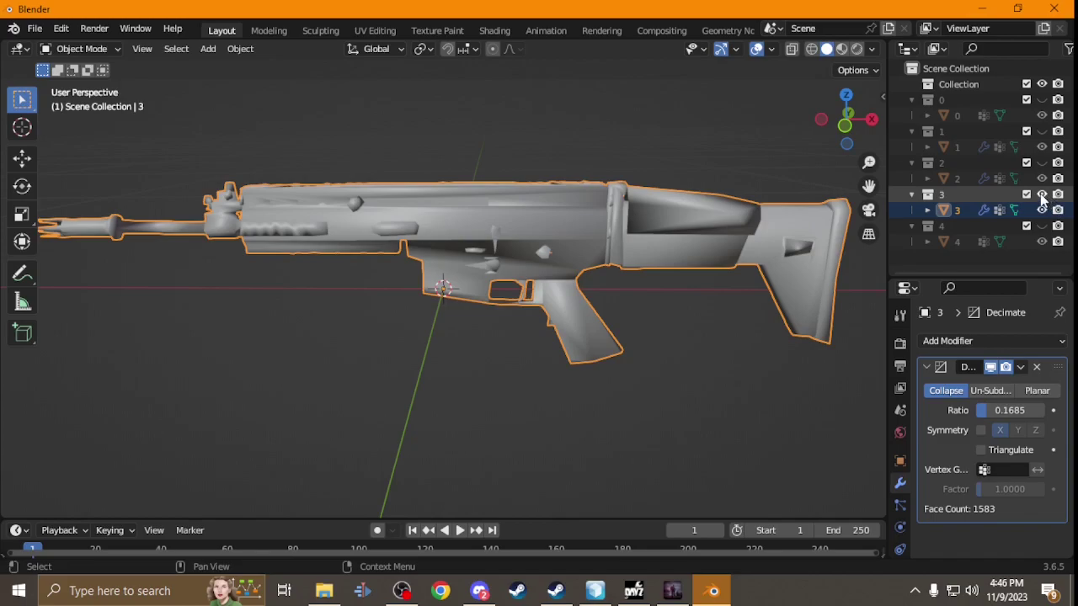
# Show only LOD collection 4 in place of 3 and decimate object 4 to a ratio of 0.1124.
pyautogui.click(1041, 195)
pyautogui.click(1042, 226)
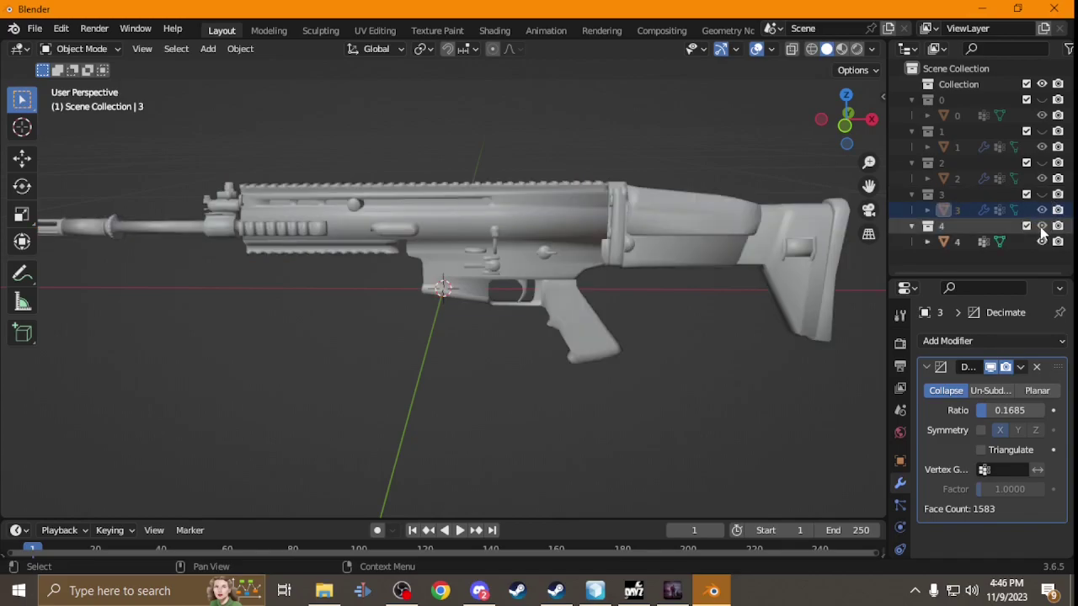
pyautogui.click(1000, 241)
pyautogui.click(900, 483)
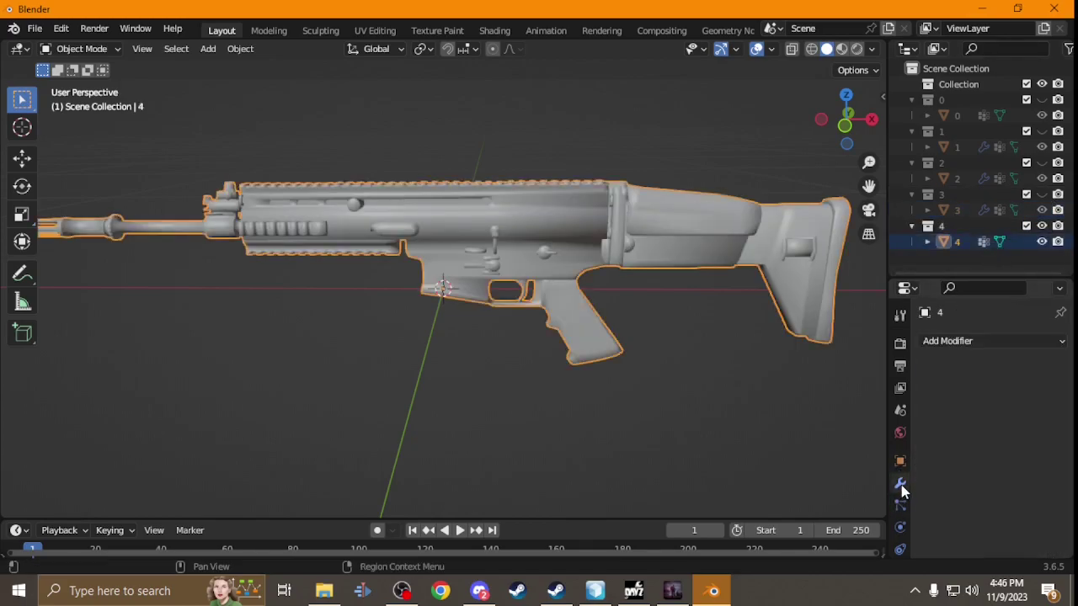
pyautogui.click(965, 343)
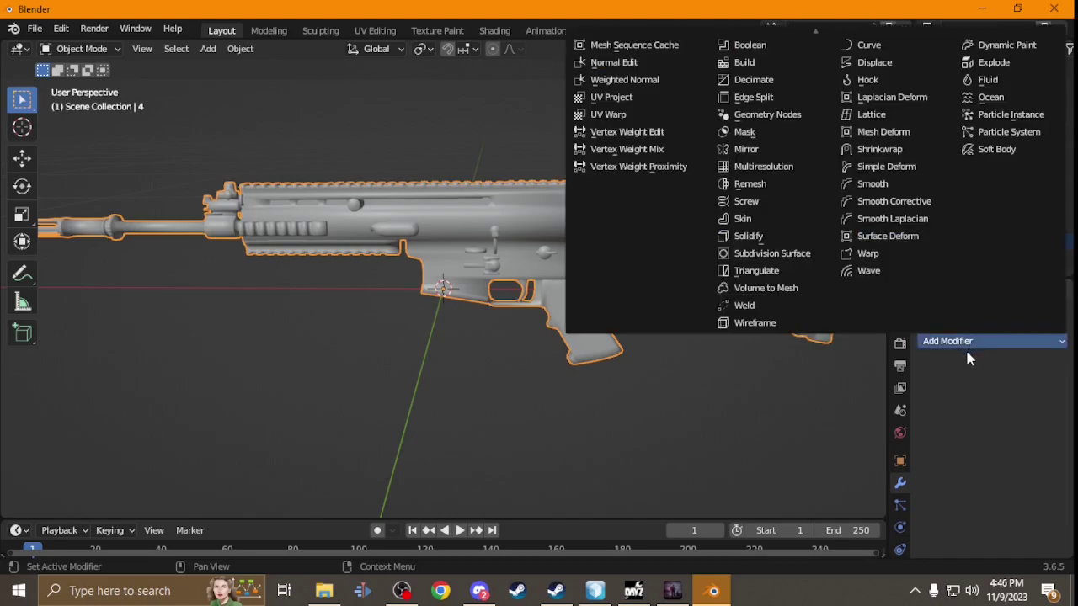
pyautogui.click(783, 79)
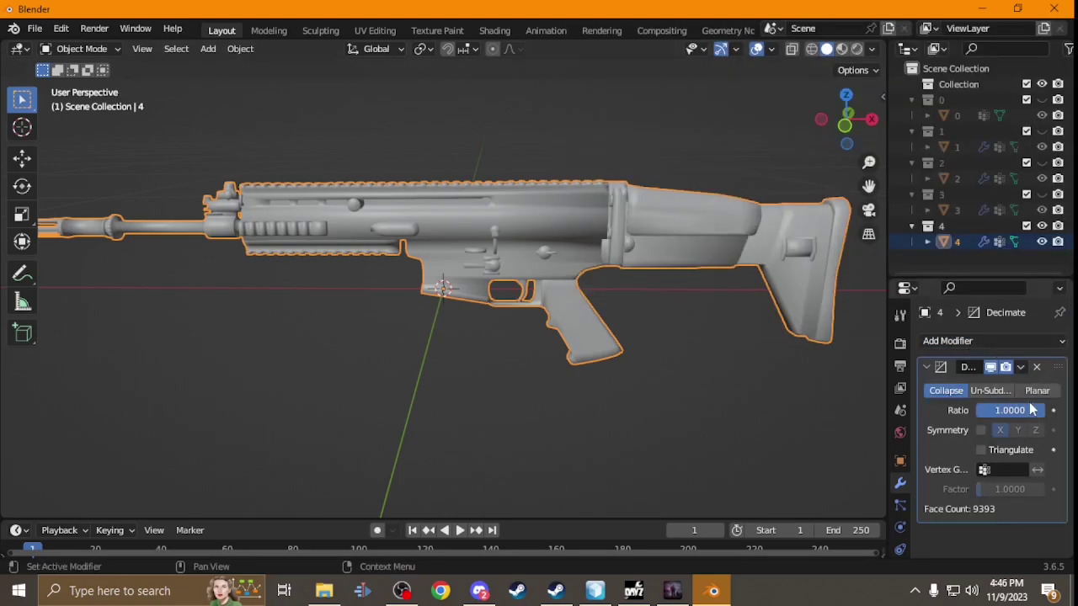
pyautogui.moveTo(1010, 410); pyautogui.dragTo(935, 410)
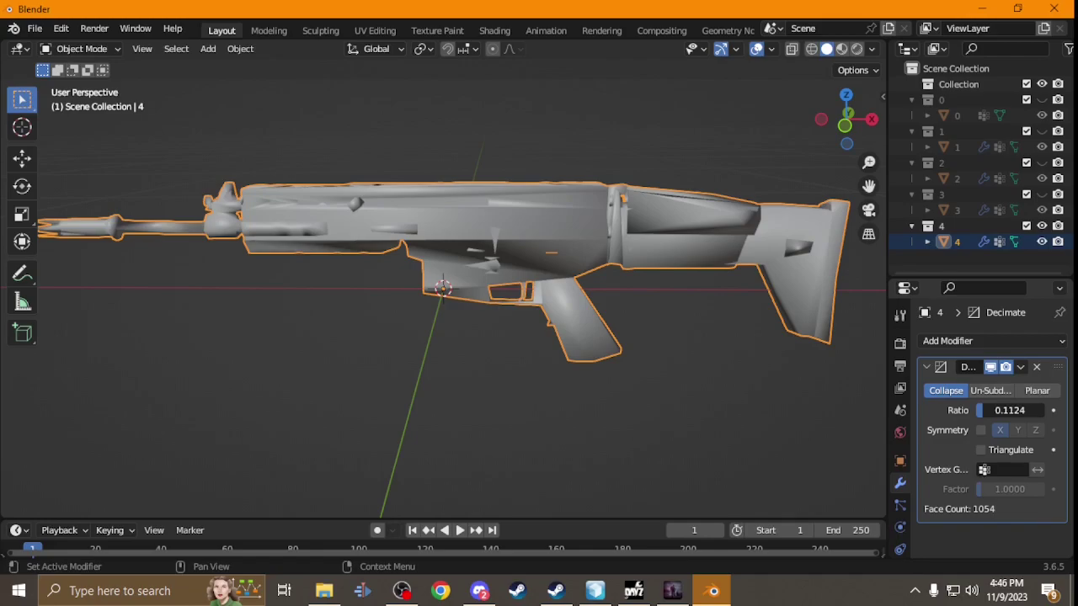
pyautogui.scroll(3, 292, 319)
pyautogui.scroll(-4, 292, 318)
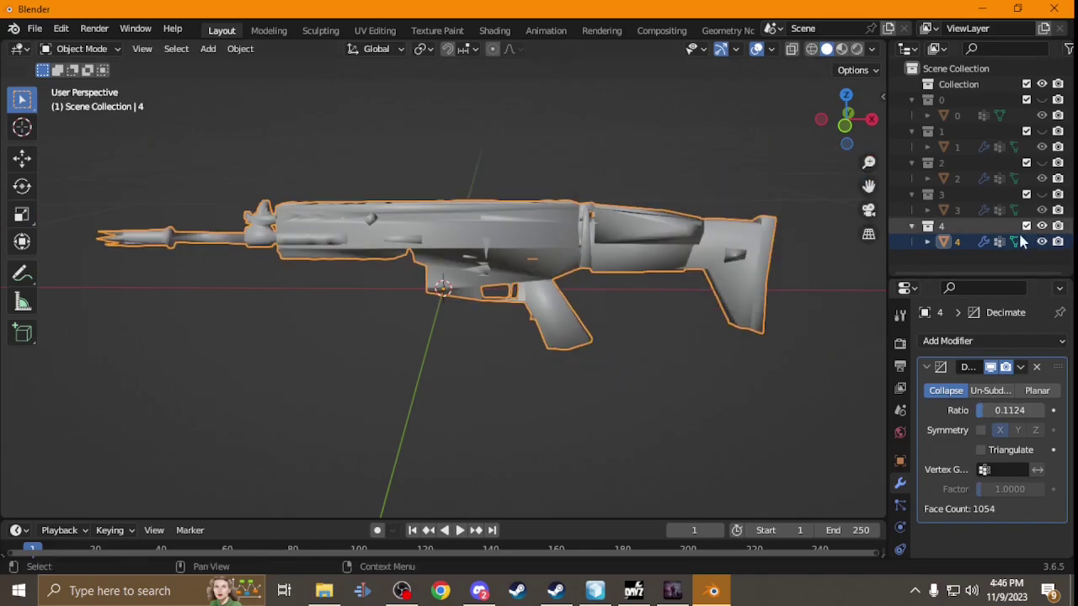
# Export the decimated rifle LODs as an FBX file into the Documents folder.
pyautogui.click(35, 29)
pyautogui.moveTo(128, 256)
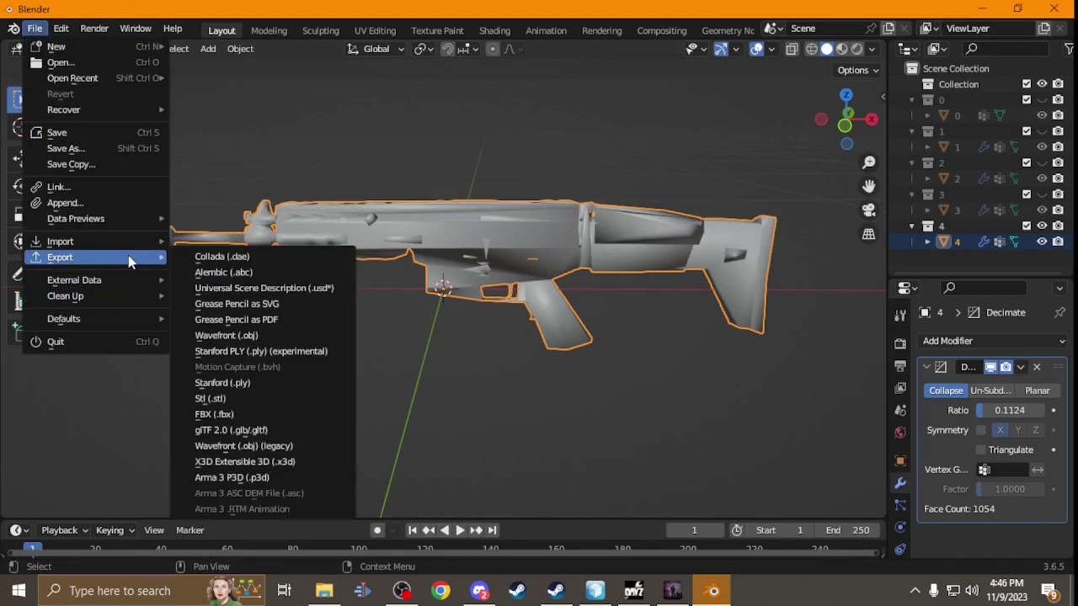
pyautogui.click(316, 414)
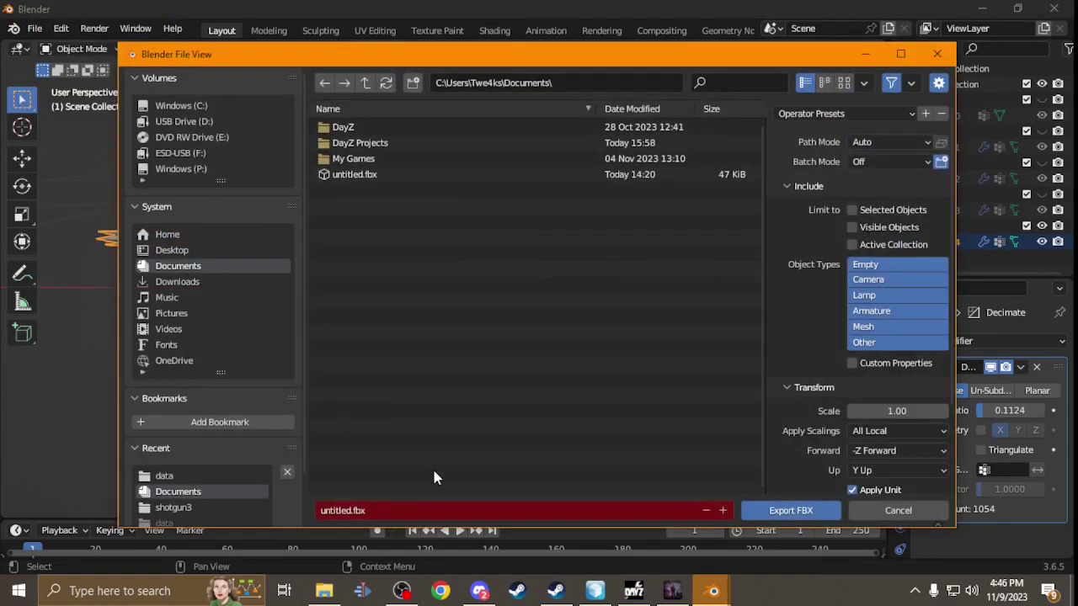
pyautogui.click(348, 514)
pyautogui.click(351, 511)
pyautogui.click(783, 514)
pyautogui.click(784, 514)
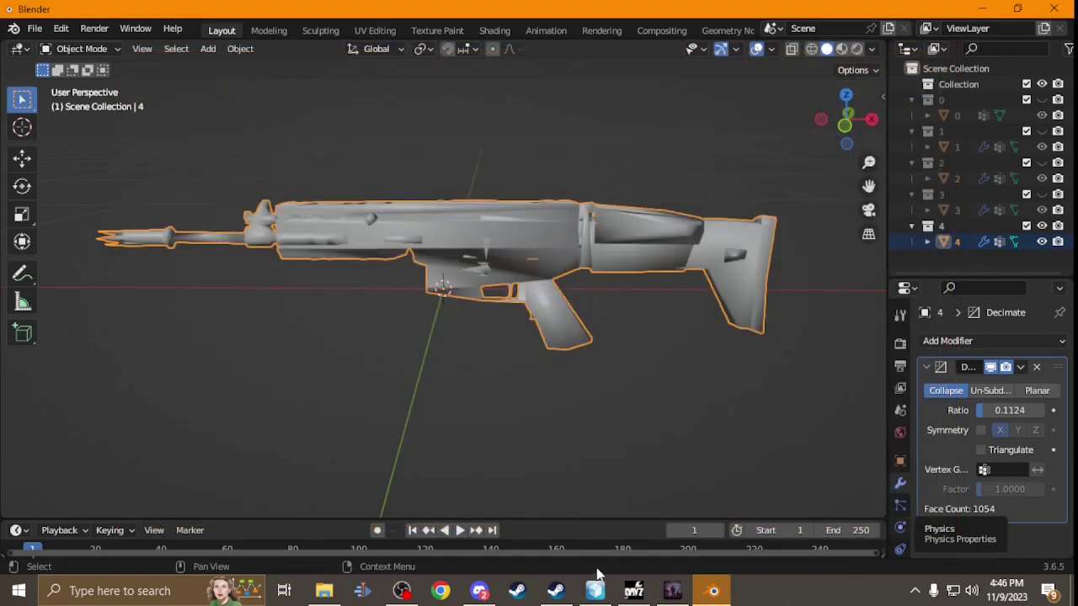
# Switch to Object Builder and import the exported FBX file from the Documents folder.
pyautogui.click(638, 595)
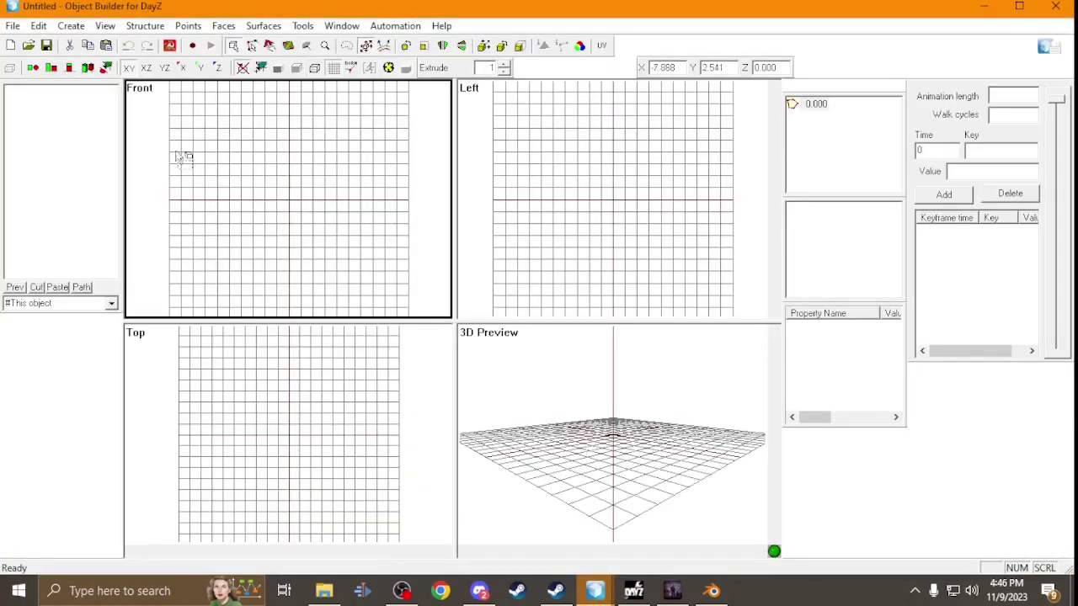
pyautogui.click(13, 26)
pyautogui.moveTo(51, 181)
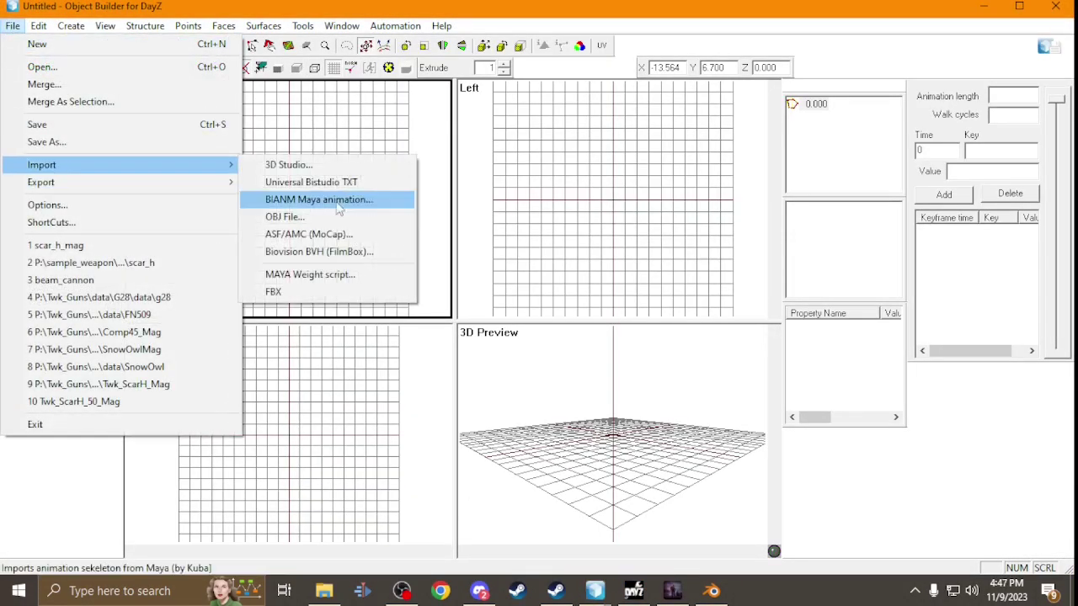
pyautogui.click(318, 292)
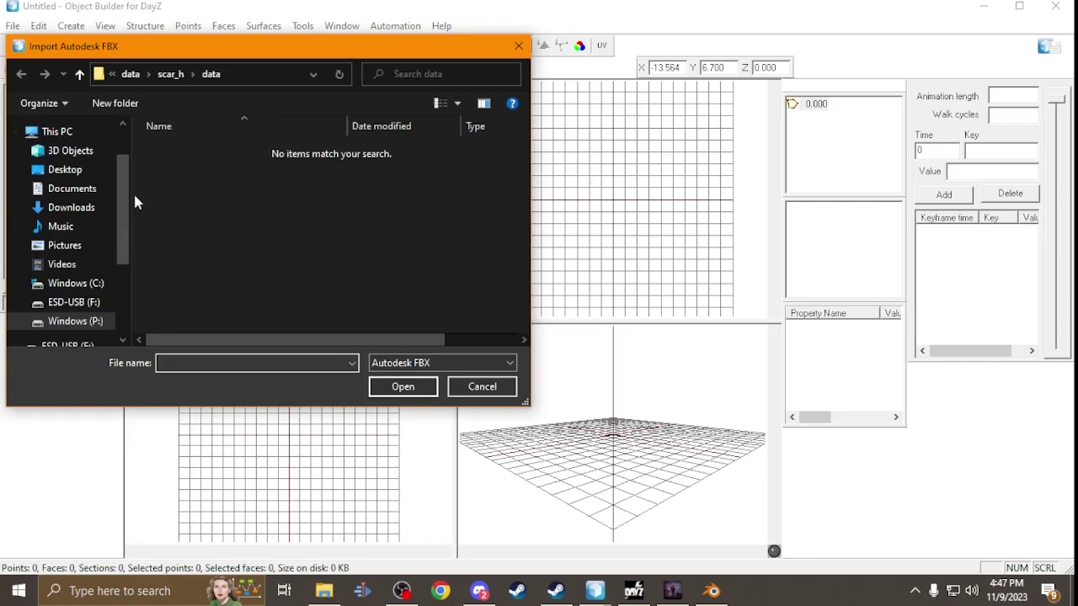
pyautogui.click(72, 191)
pyautogui.doubleClick(173, 217)
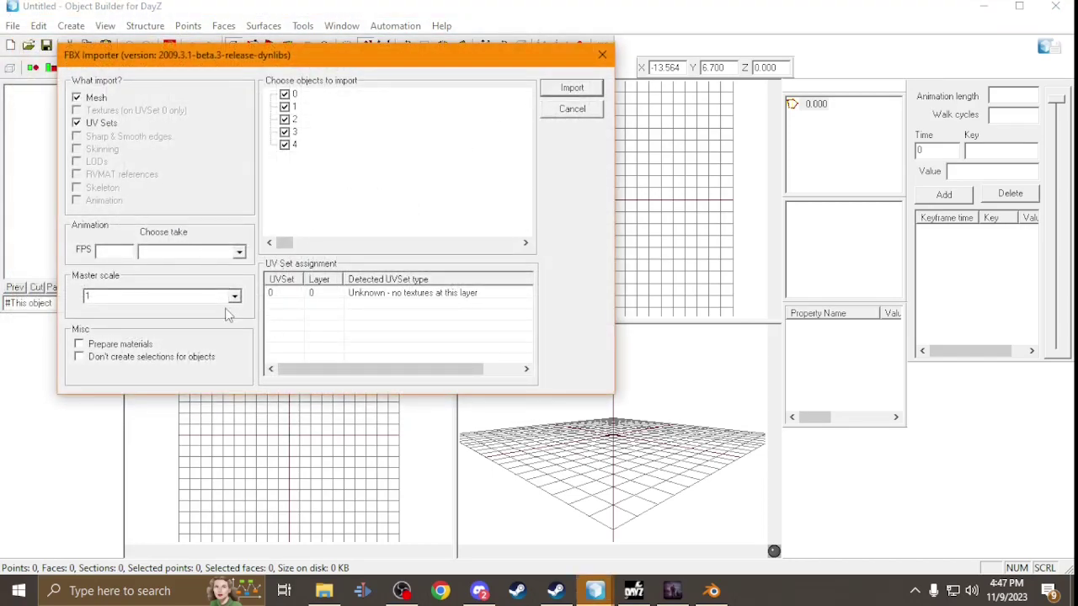
# Choose a master scale, import the mesh and UV sets of FBX objects 0 to 4, and copy selection 1.
pyautogui.click(233, 297)
pyautogui.click(182, 354)
pyautogui.click(572, 88)
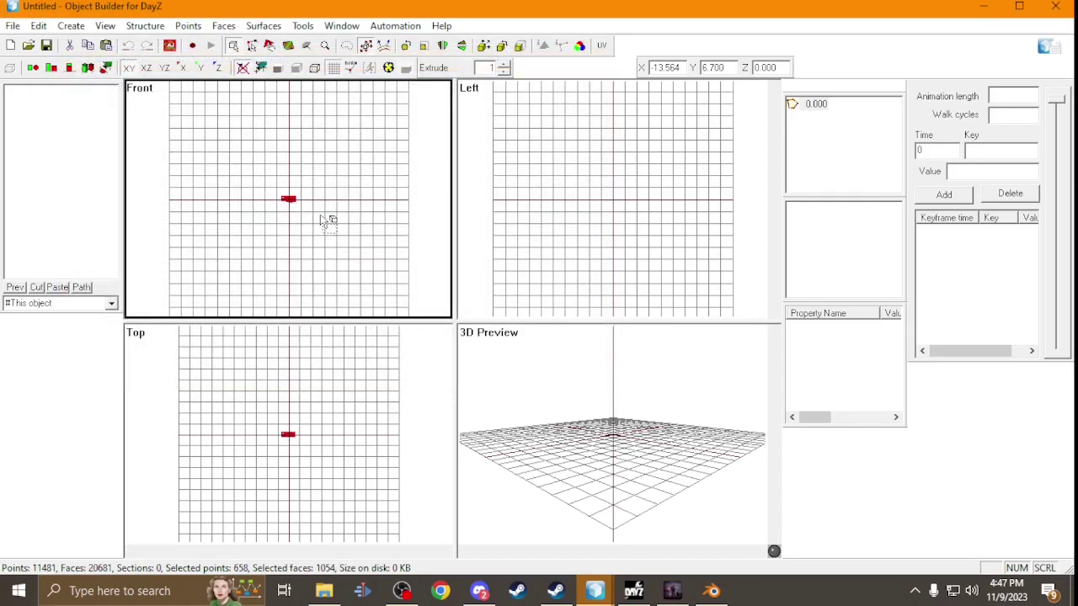
pyautogui.scroll(10, 327, 221)
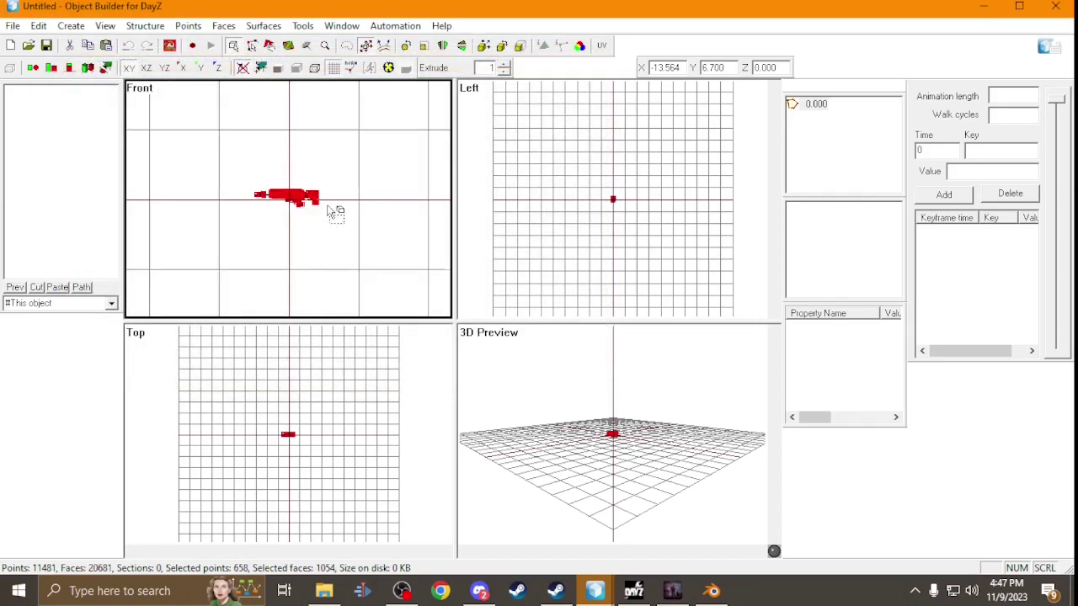
pyautogui.scroll(4, 335, 214)
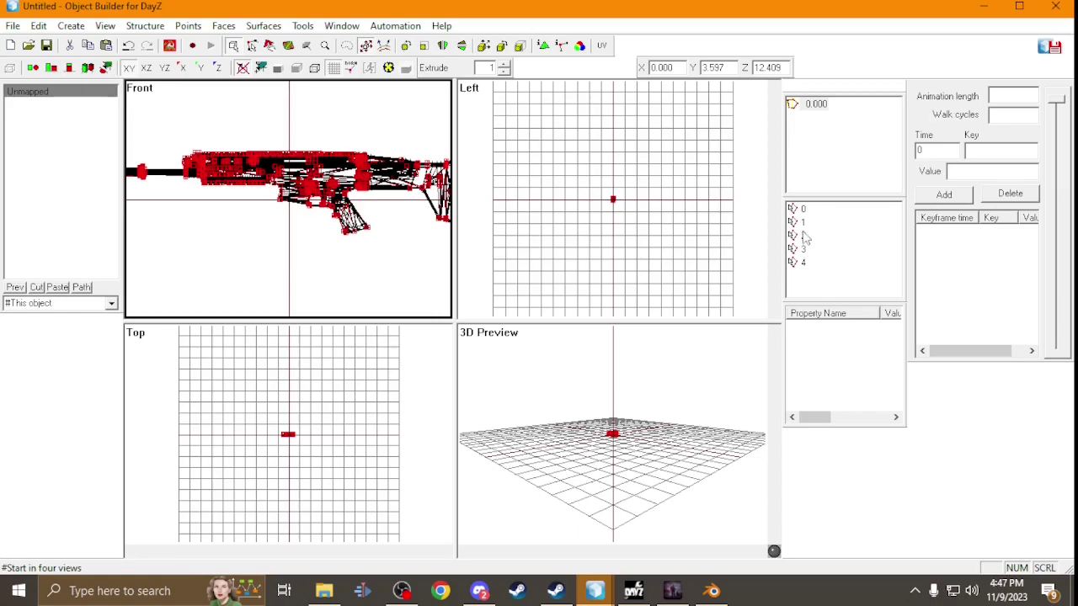
pyautogui.click(803, 222)
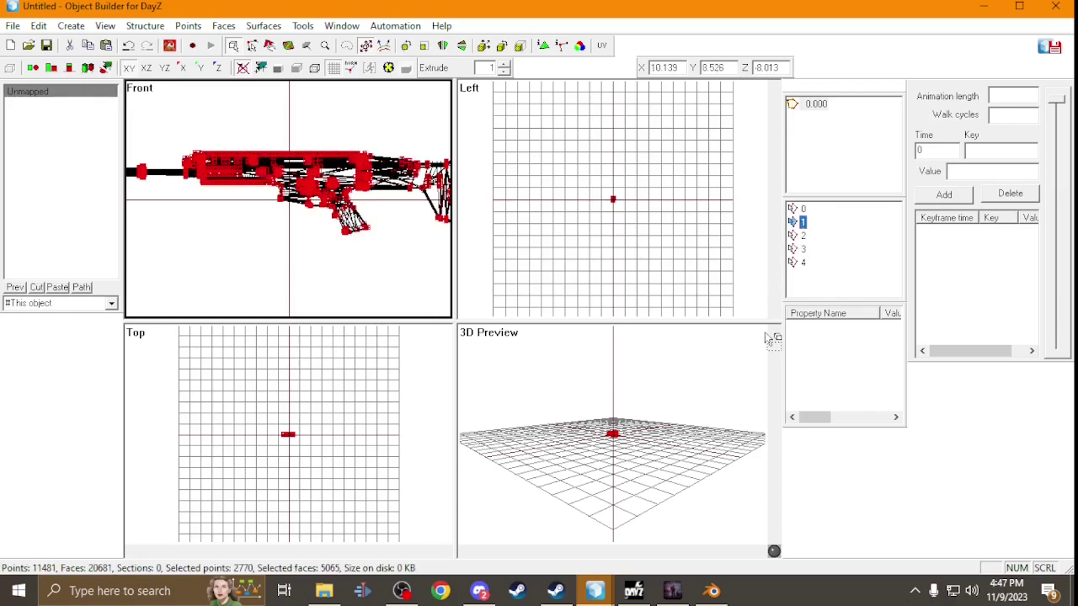
# Switch to Blender and close it without saving the changes to untitled.blend.
pyautogui.click(712, 590)
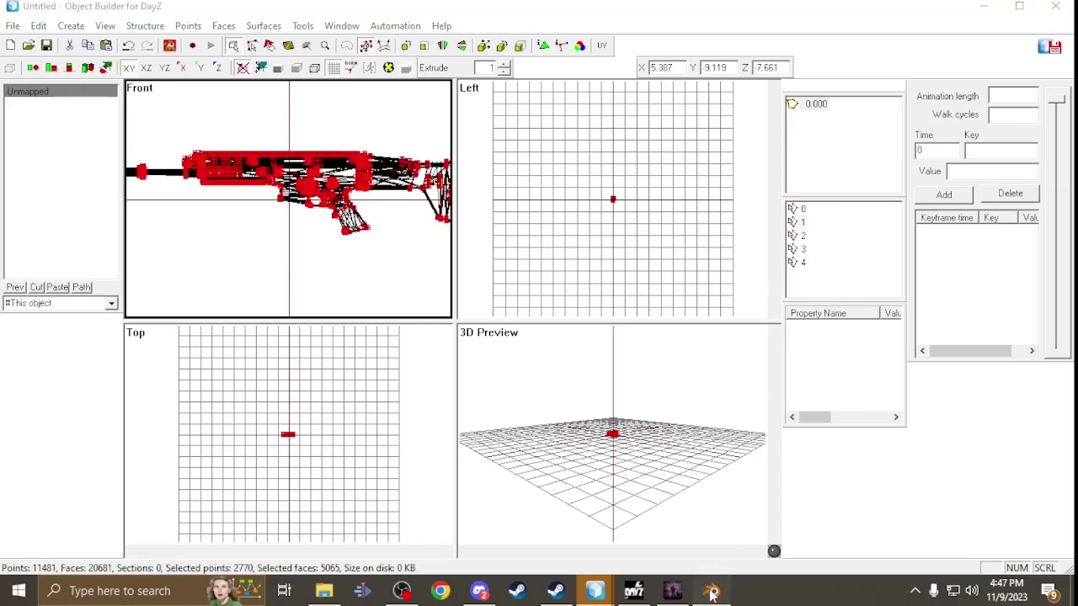
pyautogui.click(1053, 9)
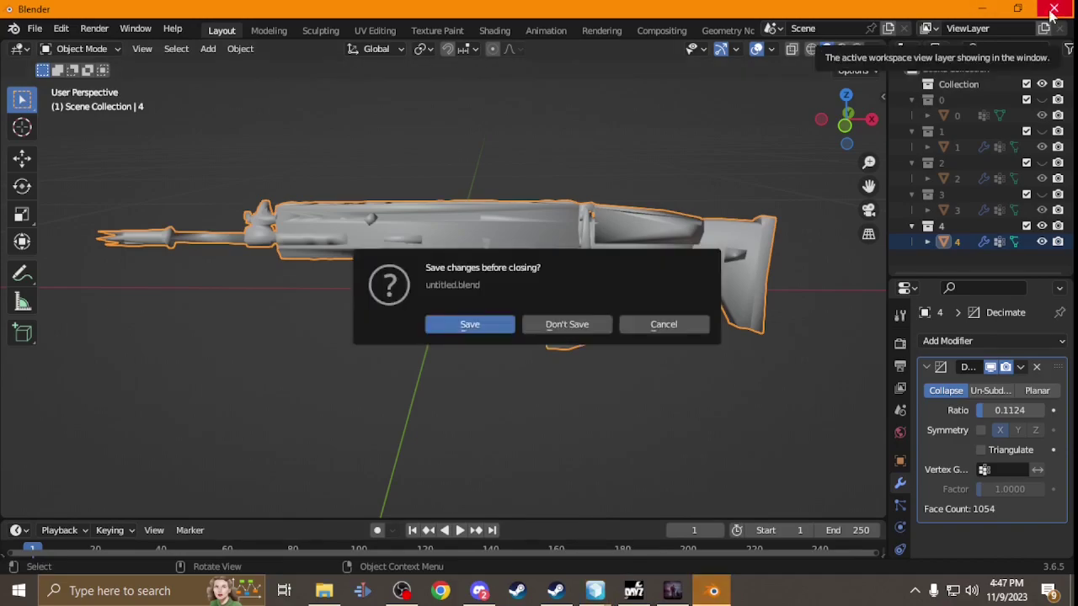
pyautogui.click(582, 323)
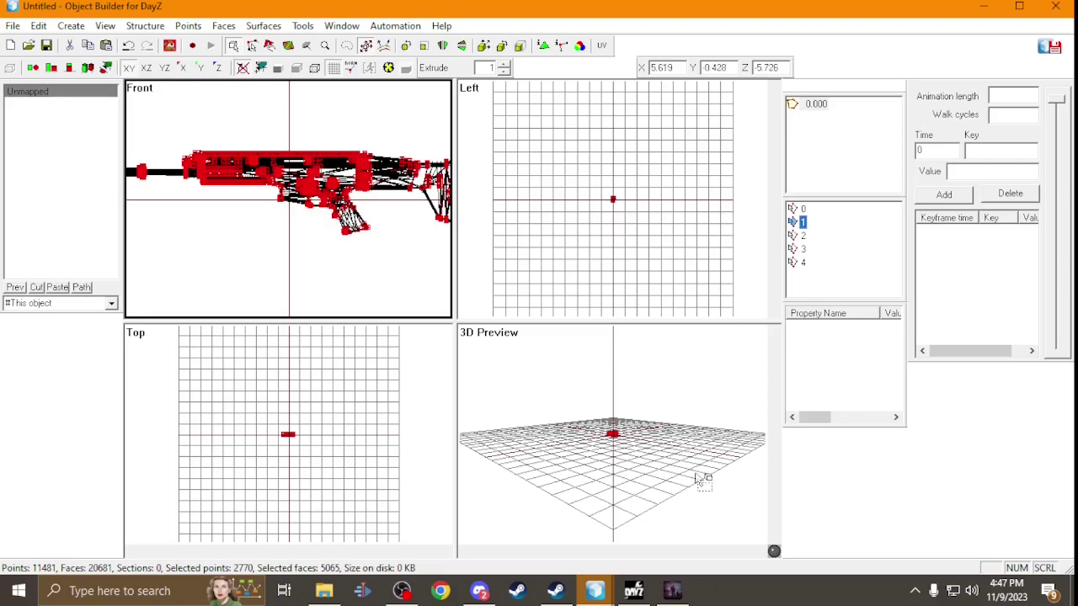
# In the scar_h model, replace the zbytek geometry of LOD 1.000 with the copied mesh and select all of it.
pyautogui.click(595, 591)
pyautogui.click(535, 512)
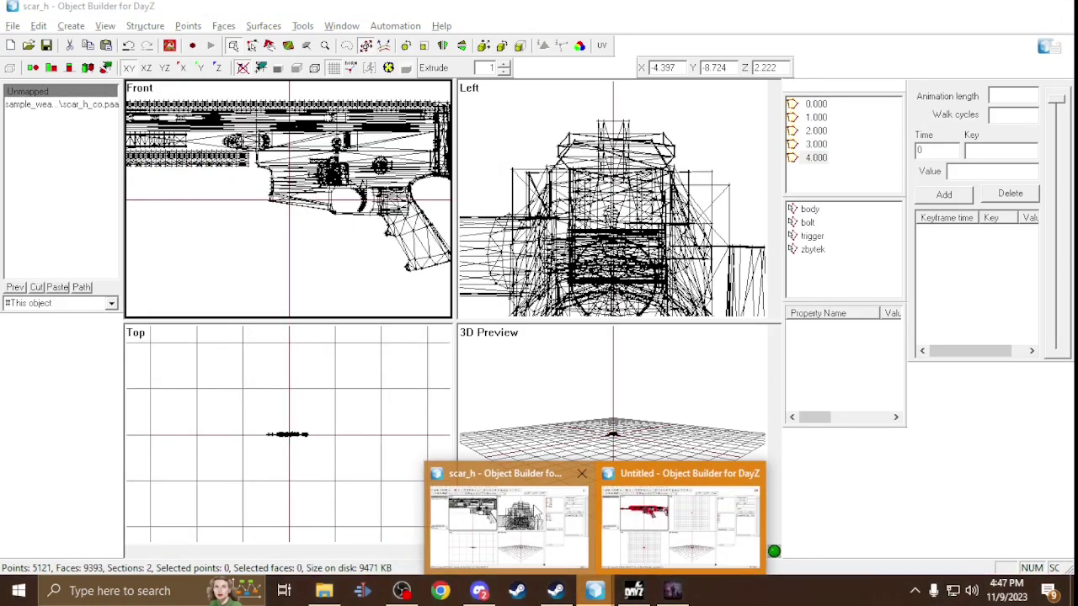
pyautogui.click(816, 117)
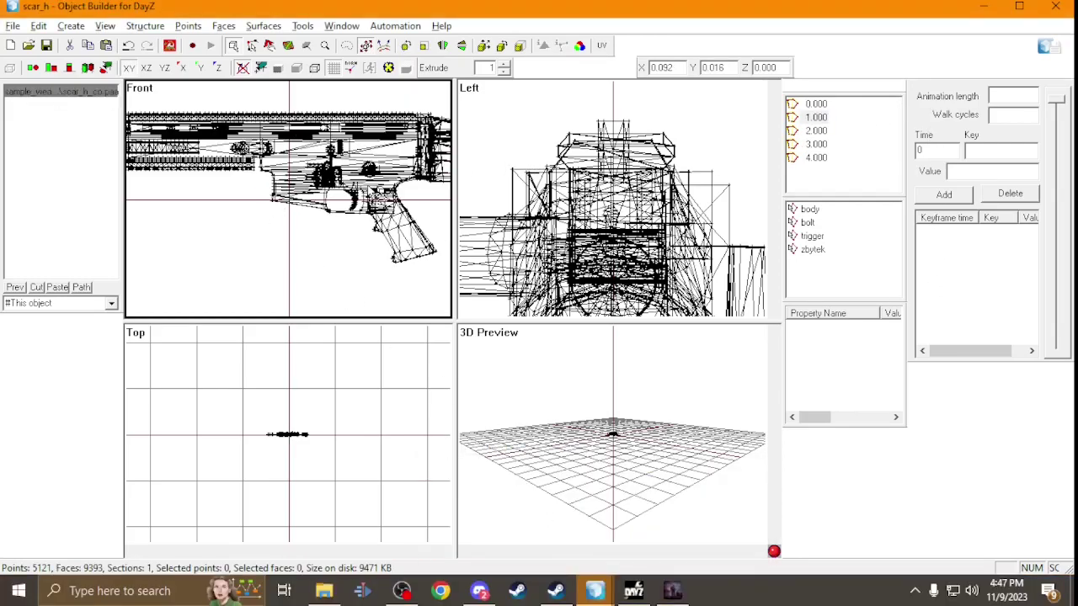
pyautogui.click(811, 251)
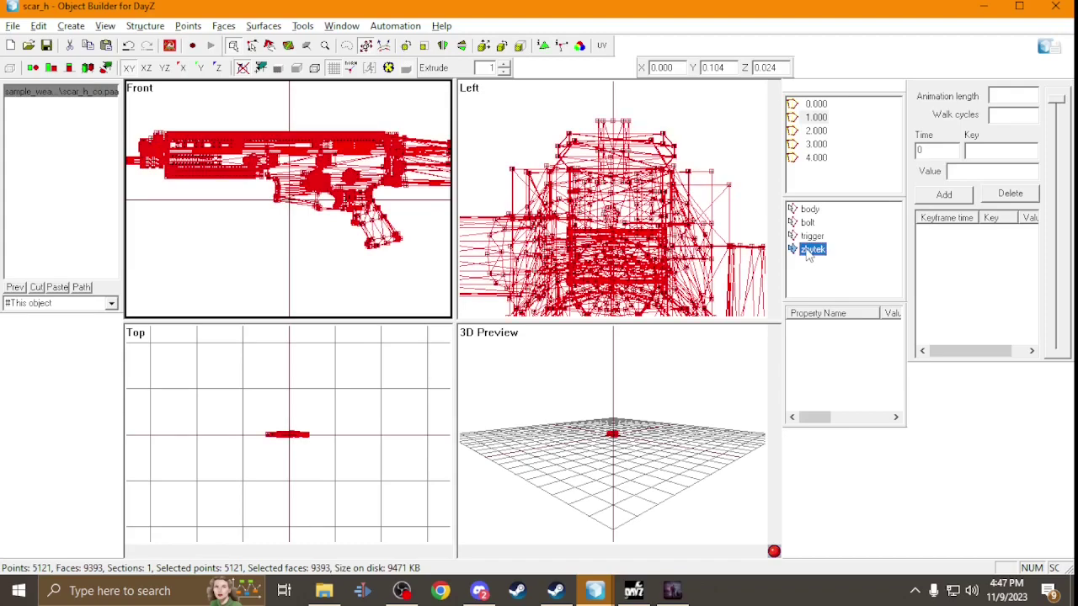
pyautogui.press('Delete')
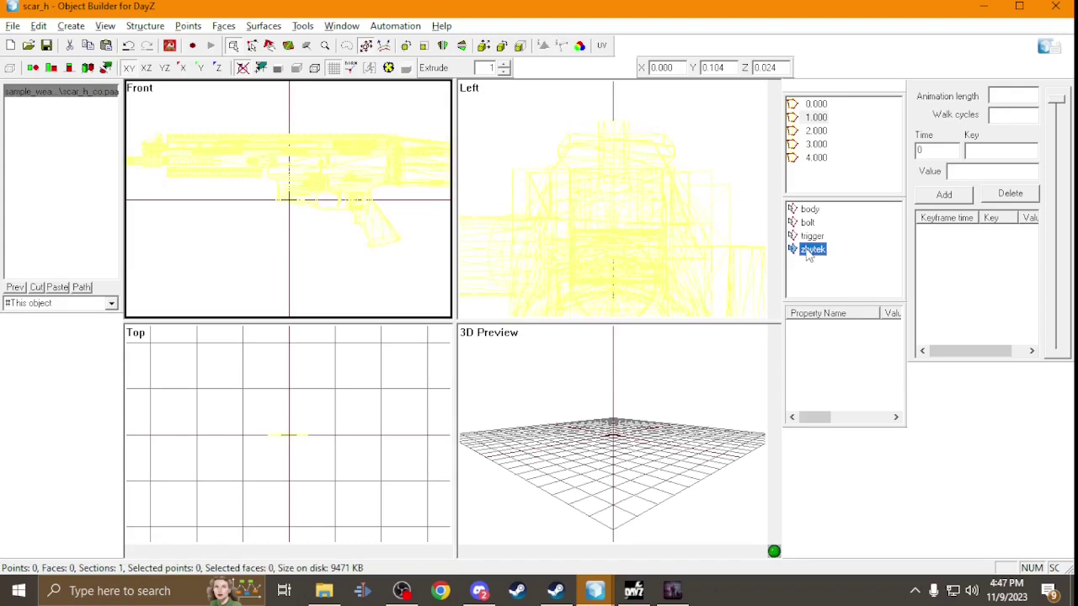
pyautogui.hotkey('ctrl', 'v')
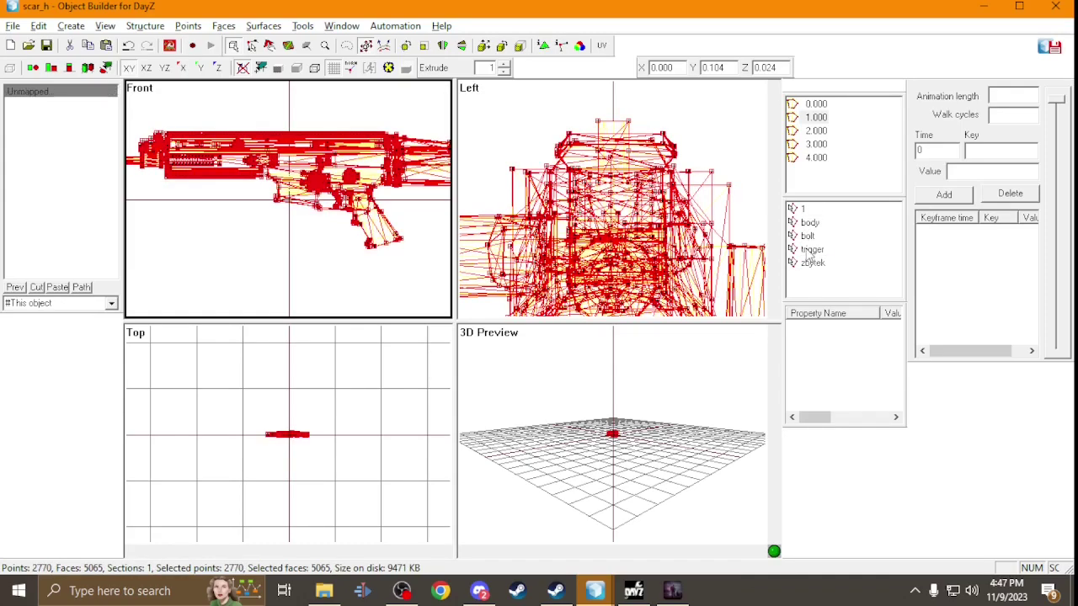
pyautogui.click(813, 262)
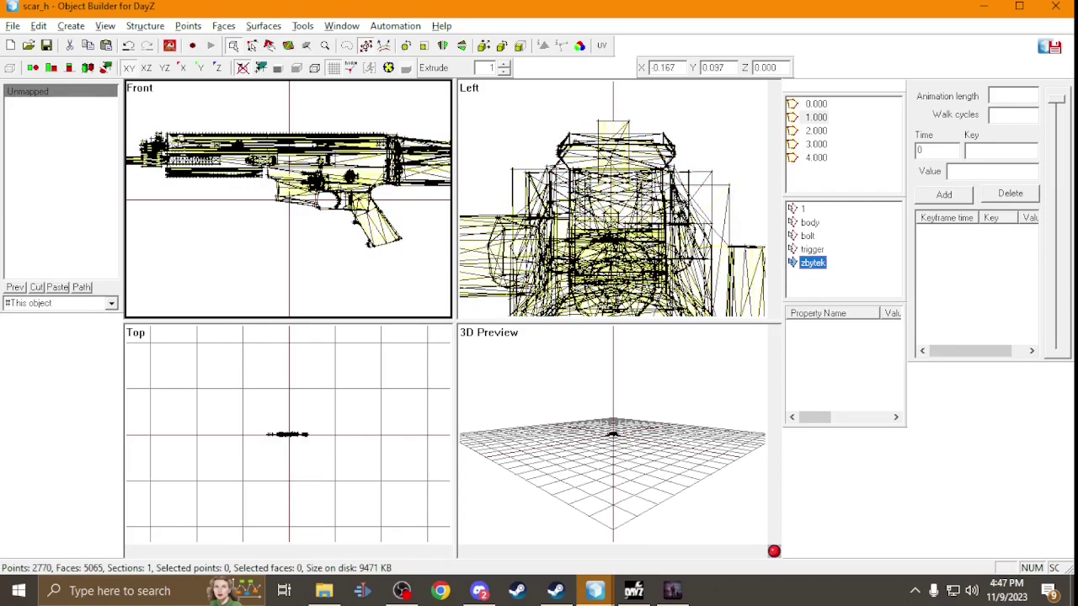
pyautogui.moveTo(229, 405); pyautogui.dragTo(455, 478)
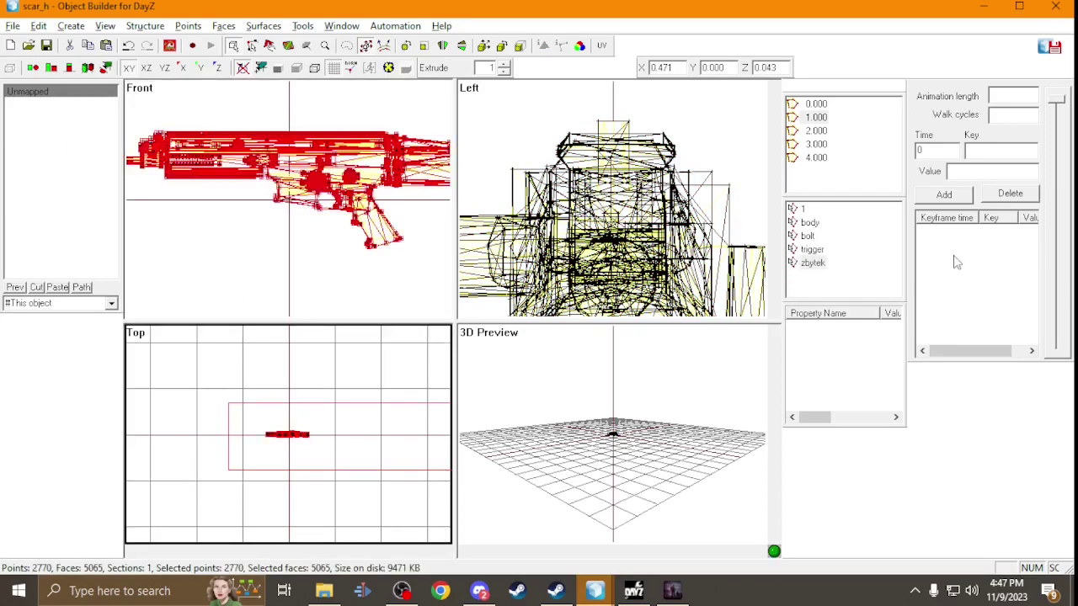
pyautogui.rightClick(812, 263)
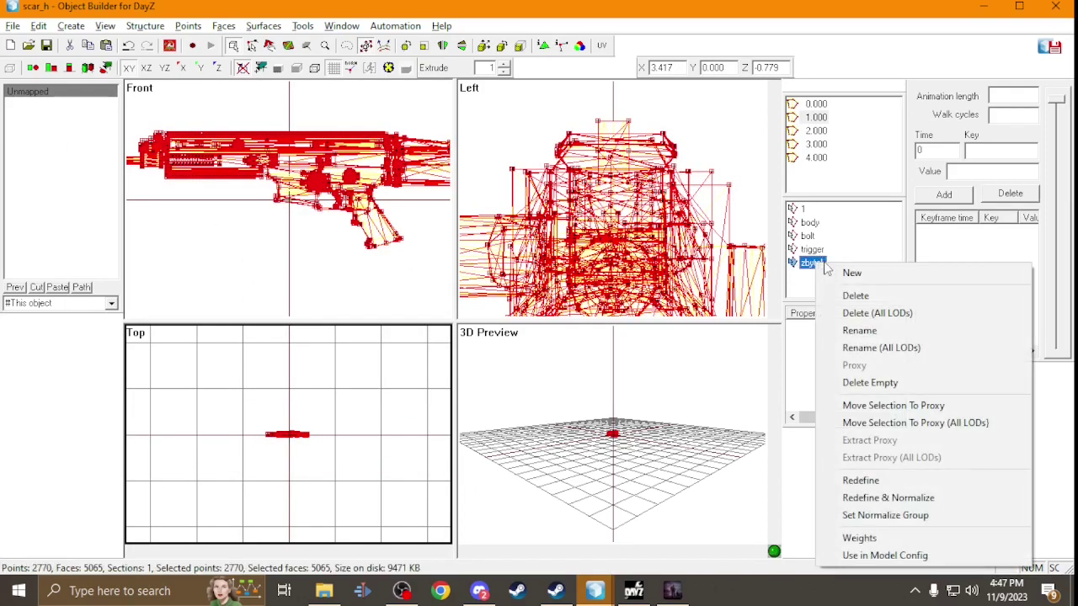
pyautogui.click(867, 331)
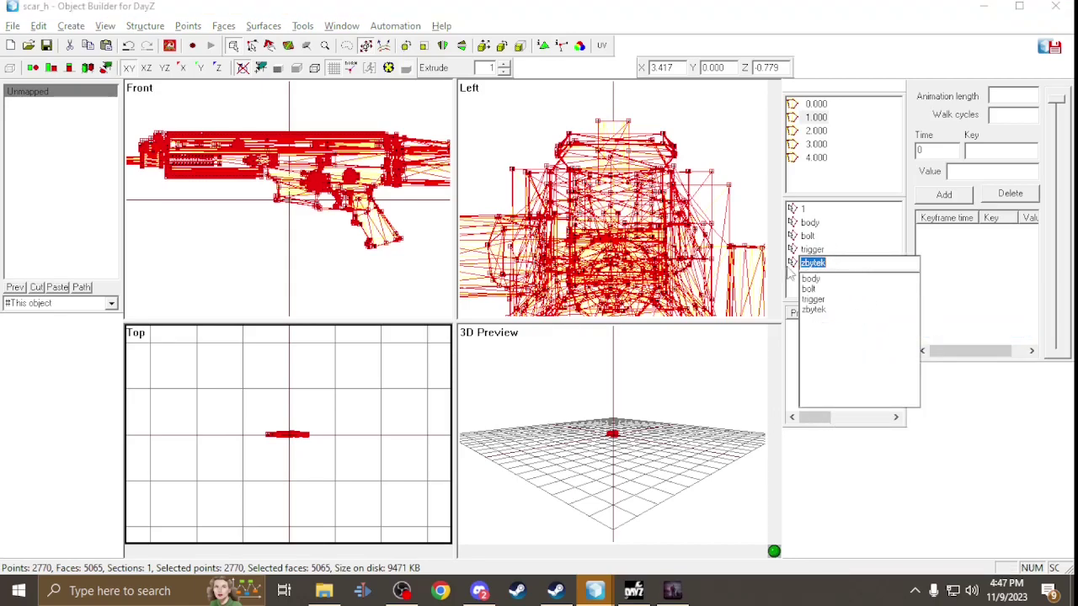
pyautogui.click(845, 366)
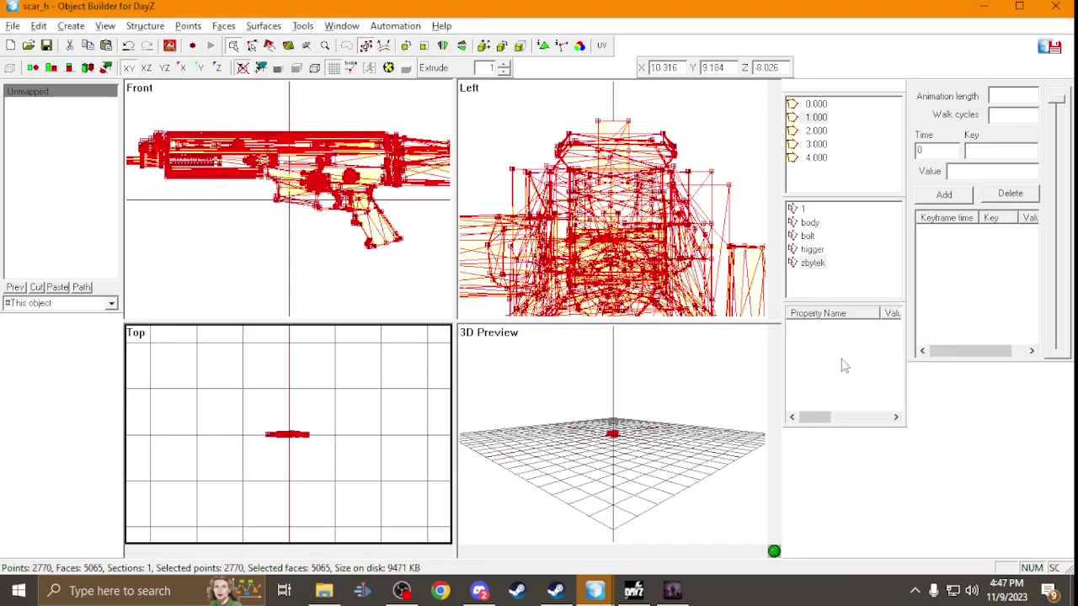
# Redefine the zbytek selection with the selected geometry and delete the named selection 1 from LOD 1.000.
pyautogui.rightClick(814, 266)
pyautogui.click(858, 482)
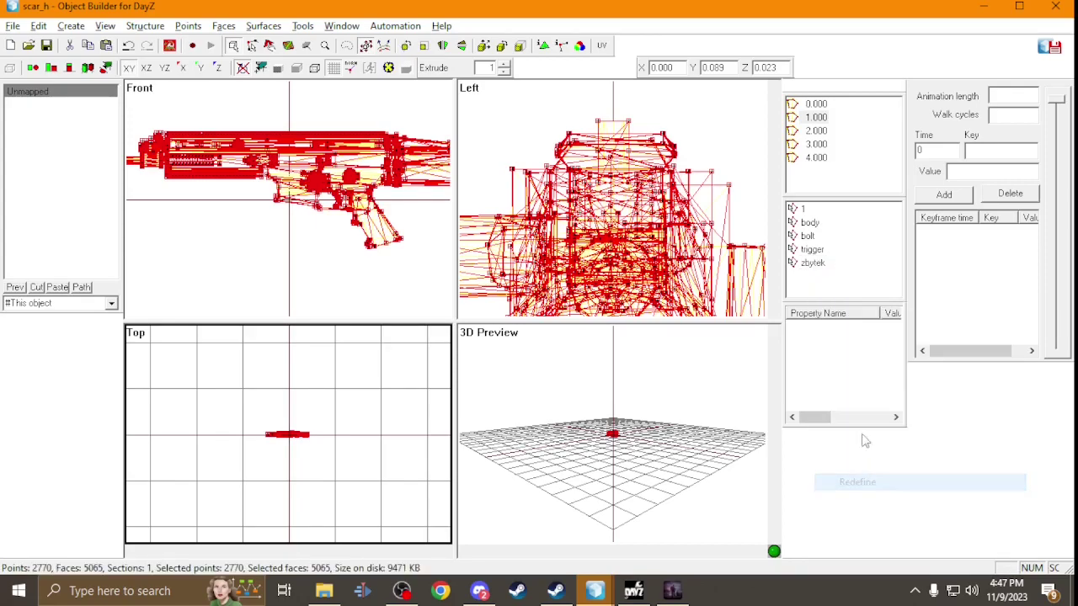
pyautogui.click(812, 250)
pyautogui.click(812, 263)
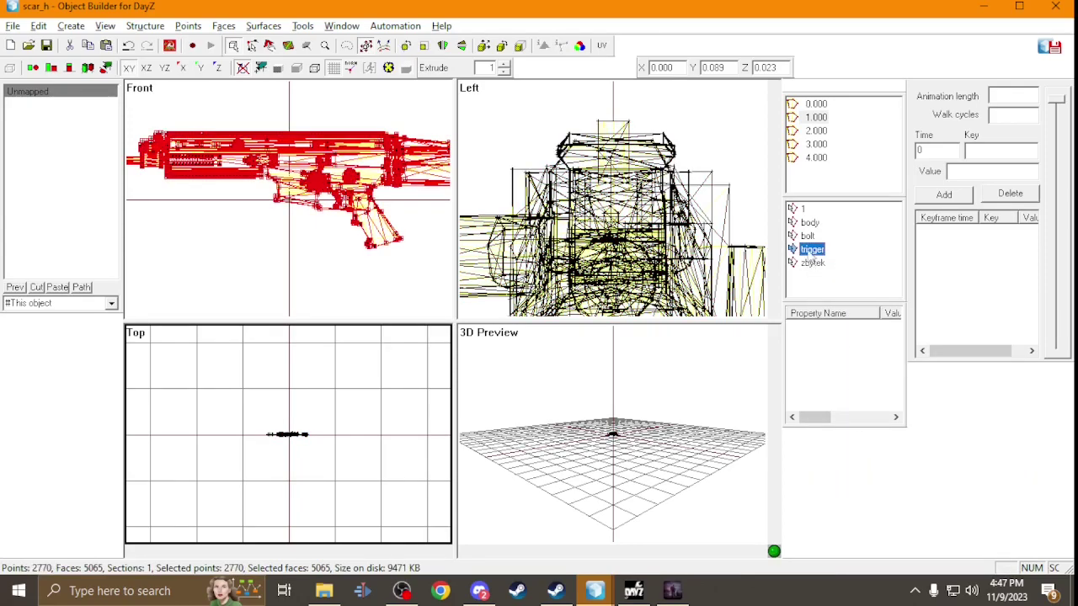
pyautogui.rightClick(800, 211)
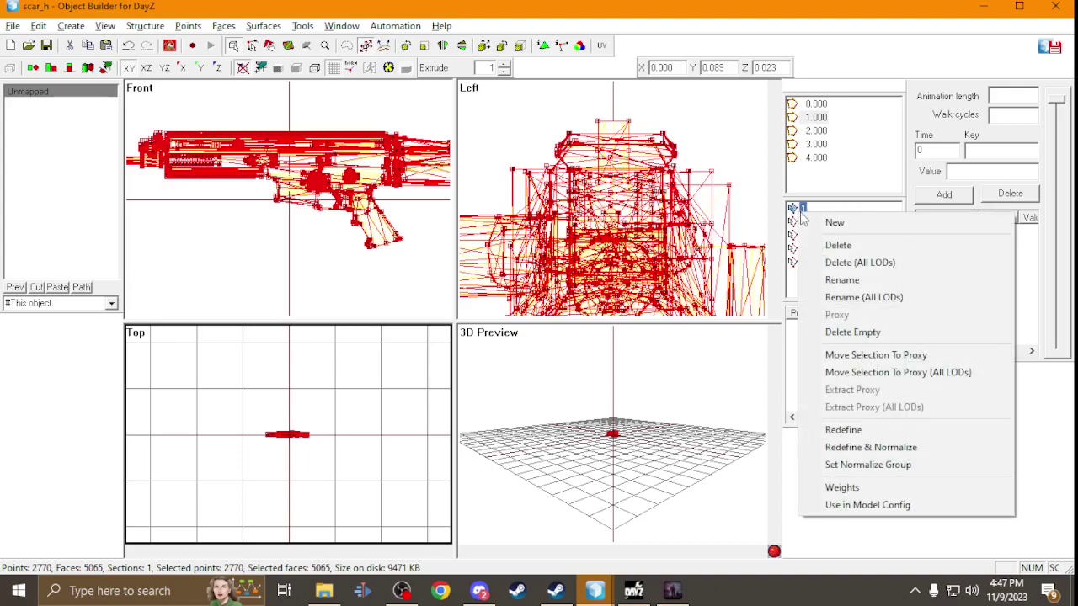
pyautogui.click(825, 243)
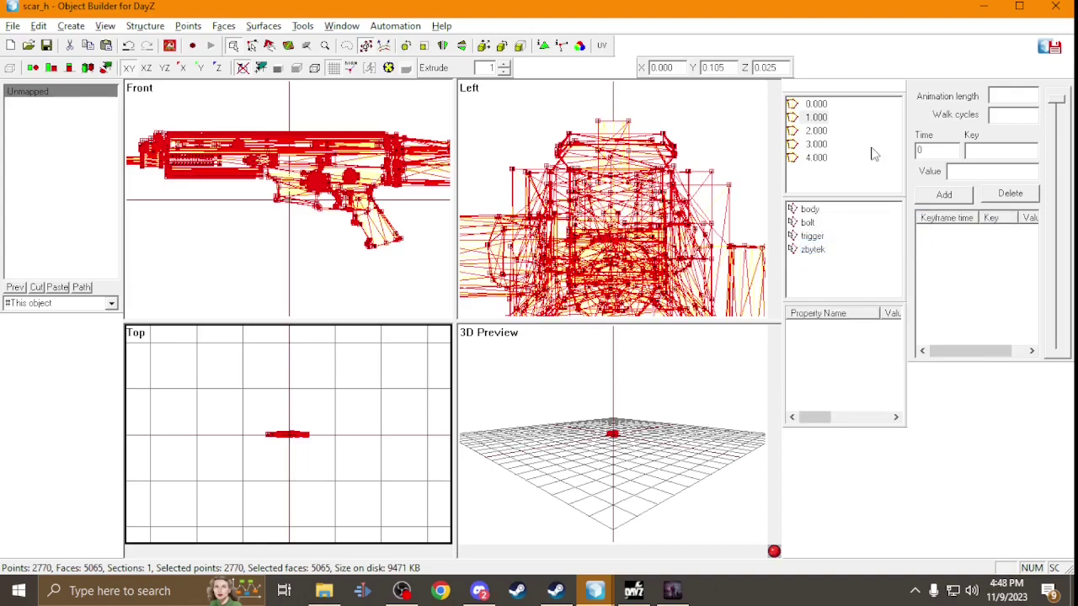
# Switch to the untitled imported model and copy the geometry of selection 2.
pyautogui.click(594, 590)
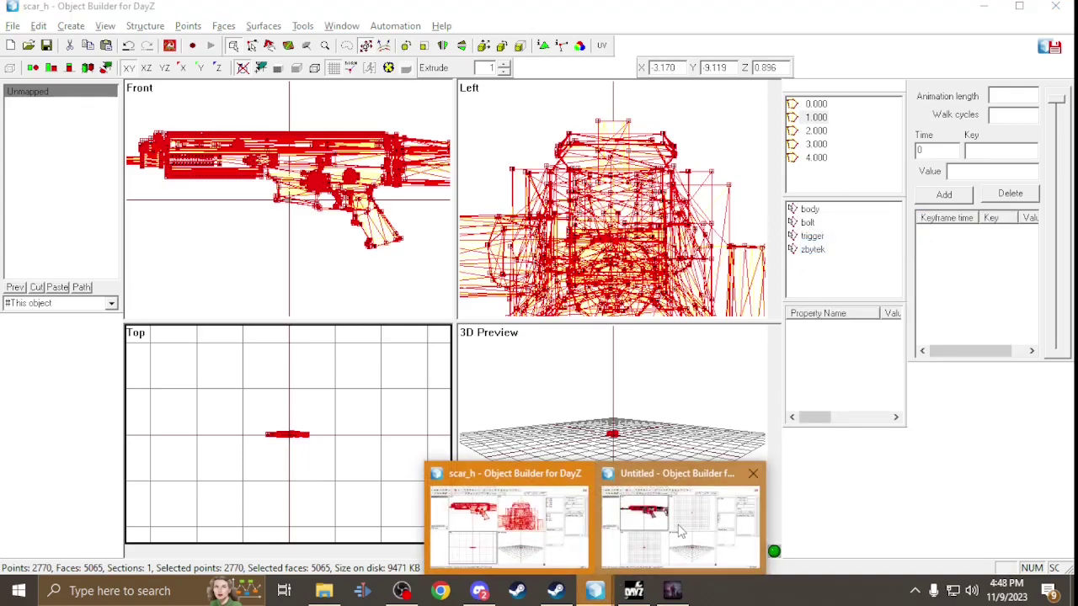
pyautogui.click(681, 529)
pyautogui.click(803, 236)
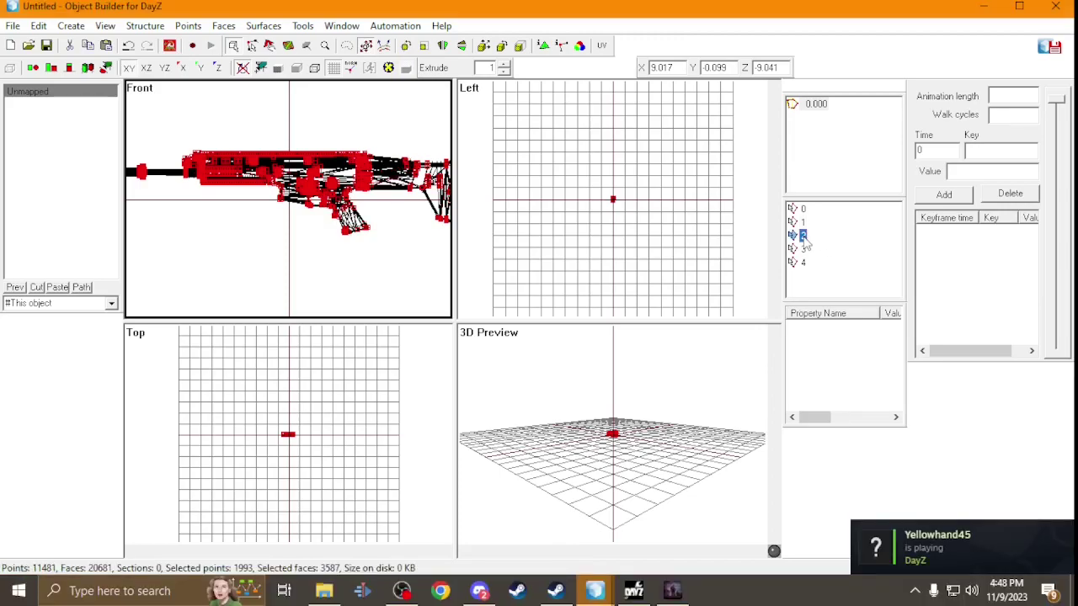
# Return to the scar_h model and replace the zbytek geometry of LOD 2.000 with the copied mesh.
pyautogui.click(595, 591)
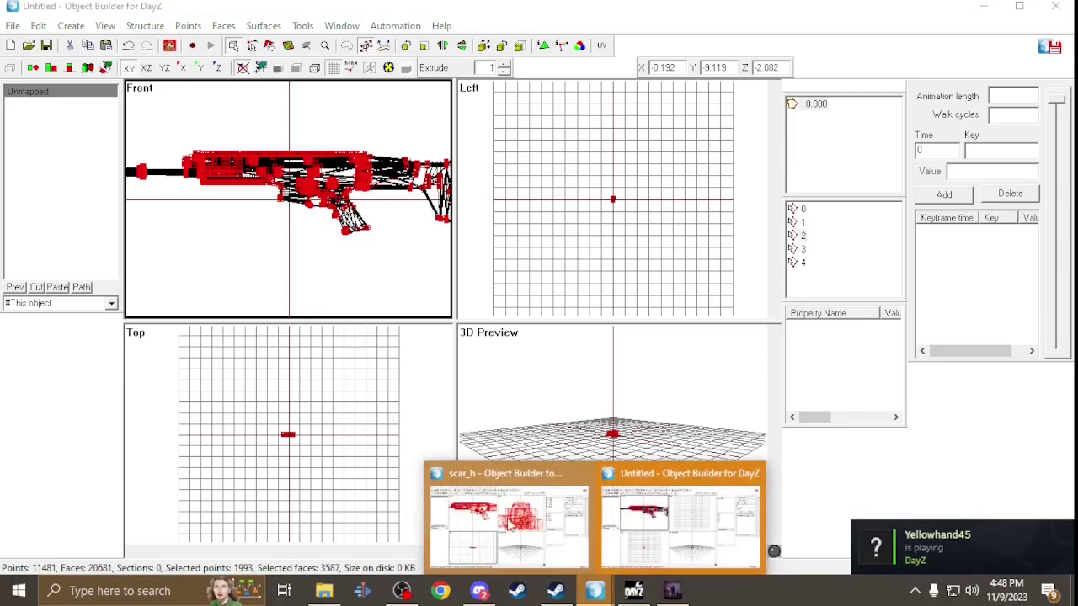
pyautogui.click(505, 512)
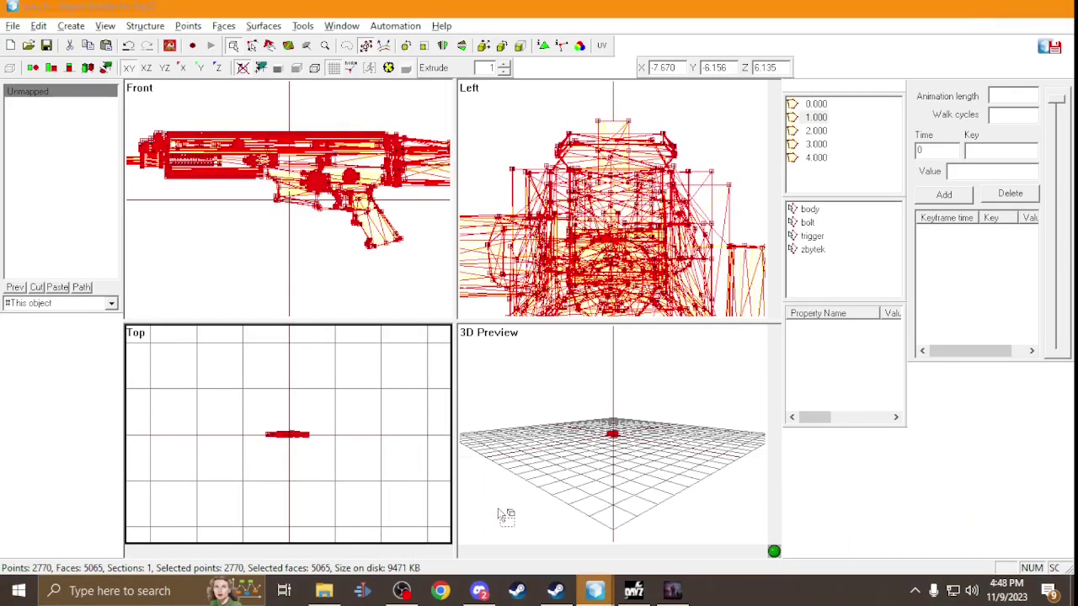
pyautogui.click(815, 132)
pyautogui.click(814, 250)
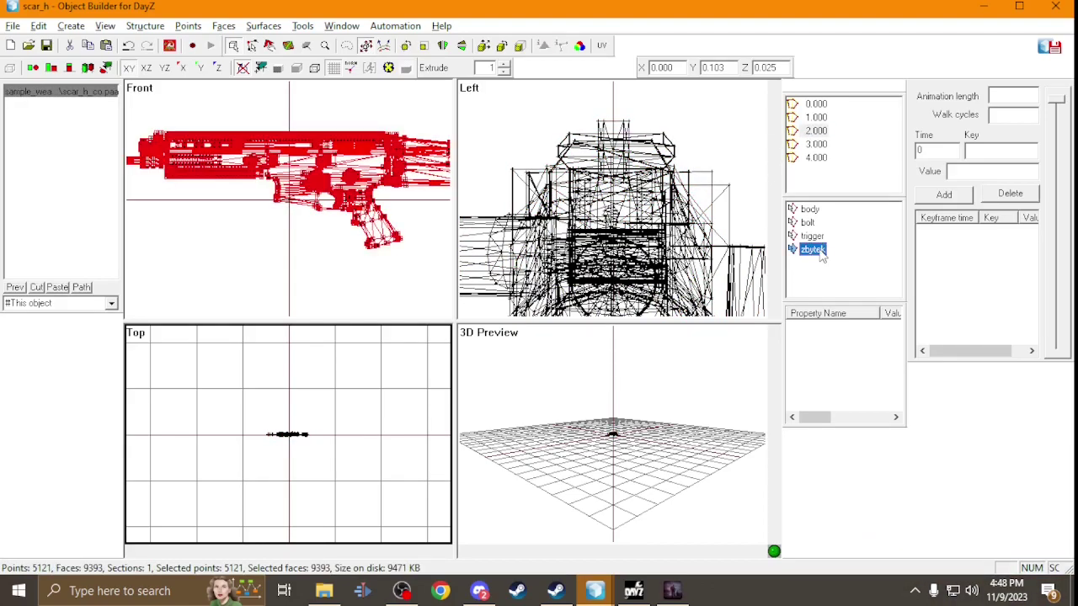
pyautogui.hotkey('ctrl', 'h')
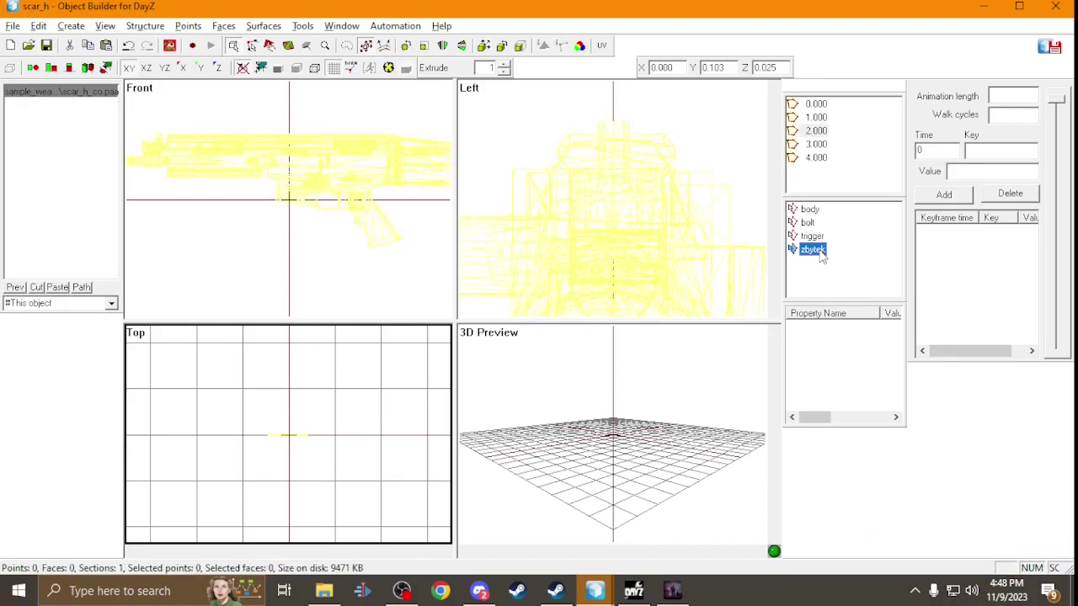
pyautogui.hotkey('ctrl', 'v')
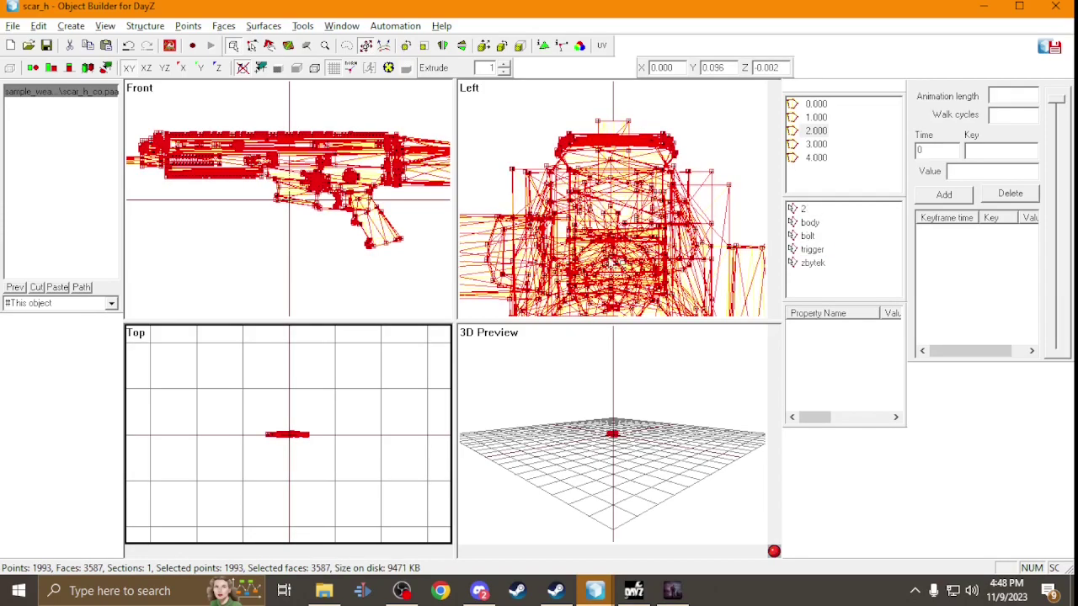
# Select all geometry in LOD 2.000 and redefine the zbytek selection with it.
pyautogui.click(809, 263)
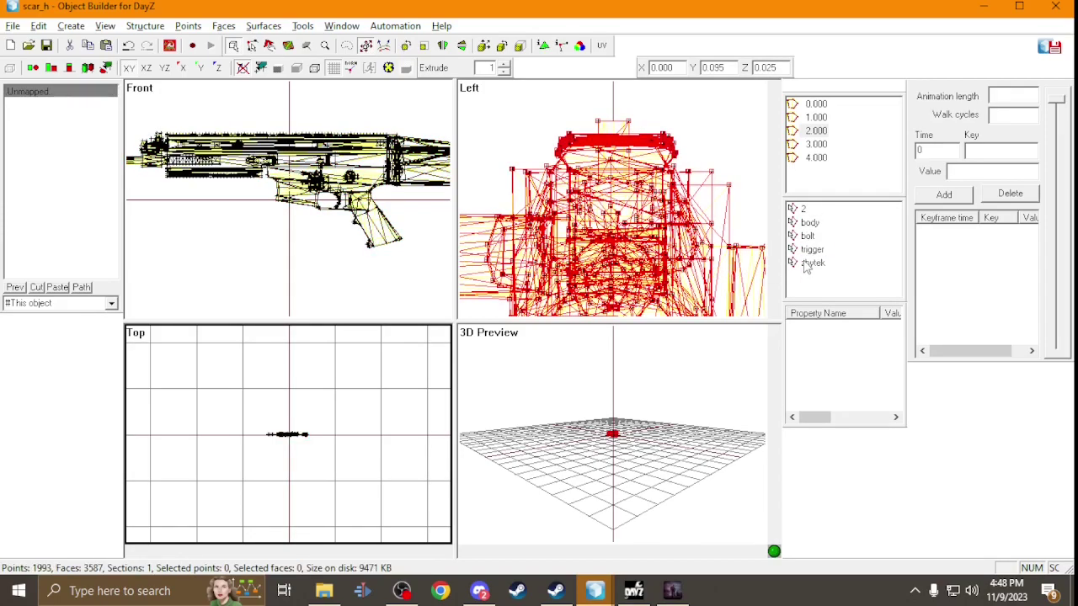
pyautogui.moveTo(207, 411); pyautogui.dragTo(405, 477)
pyautogui.rightClick(823, 265)
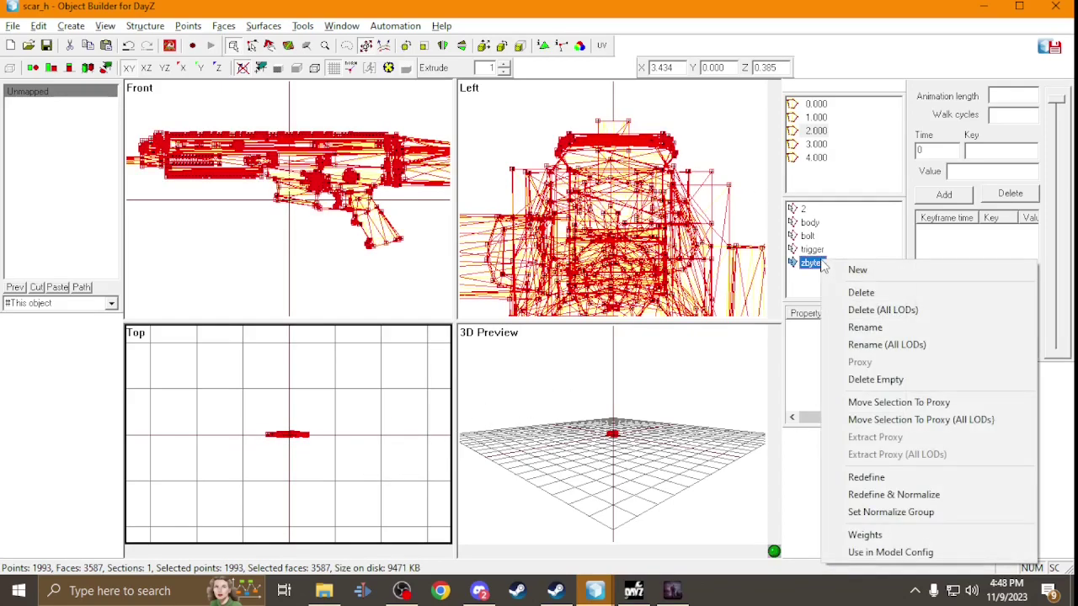
pyautogui.click(896, 477)
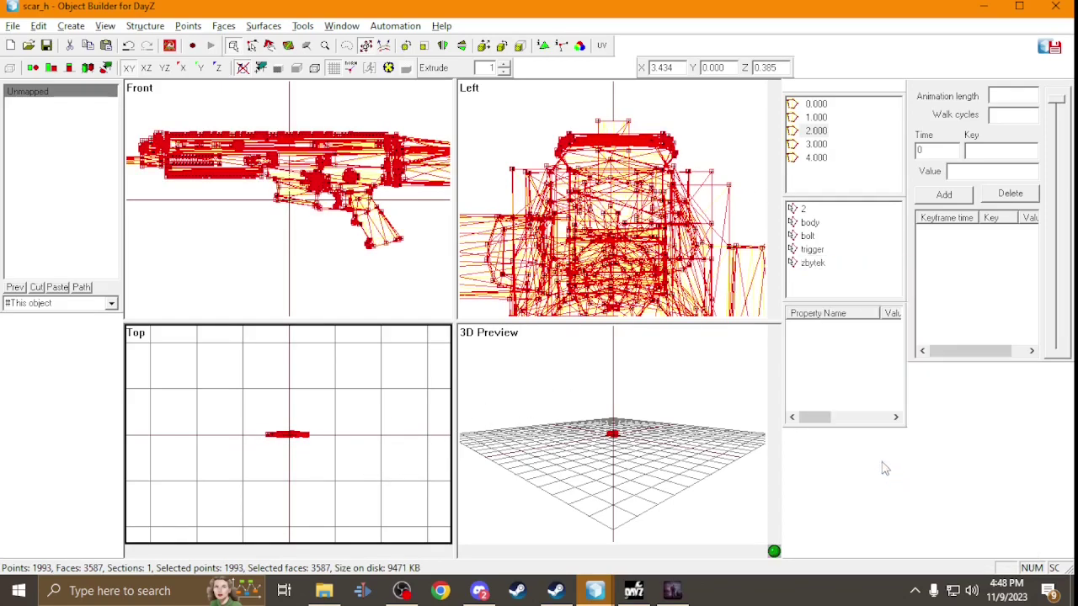
# Switch to the untitled imported model and copy the geometry of selection 3.
pyautogui.moveTo(595, 591)
pyautogui.click(691, 537)
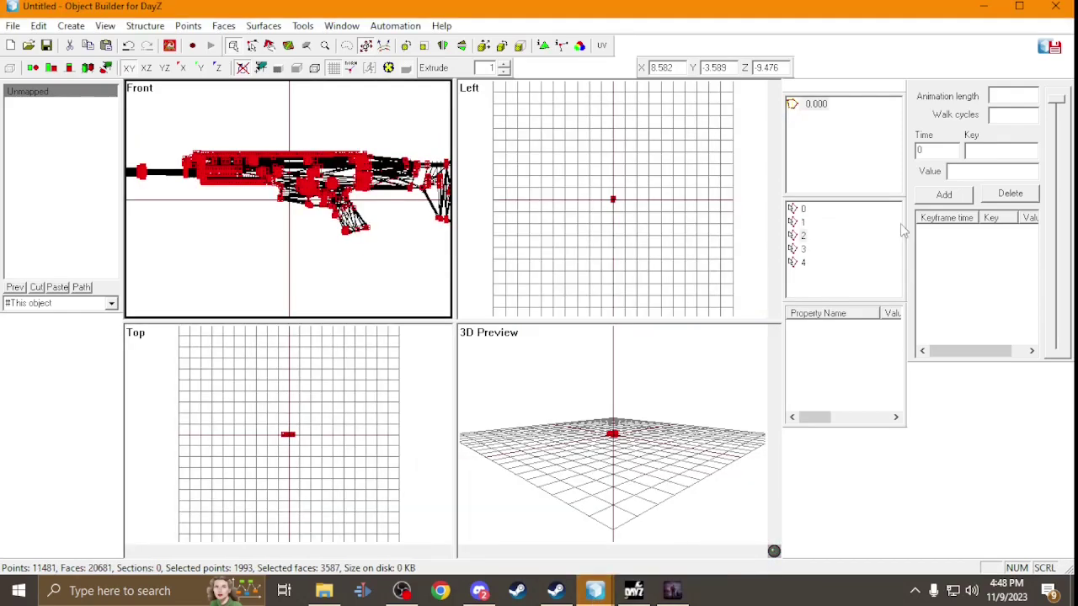
pyautogui.click(804, 250)
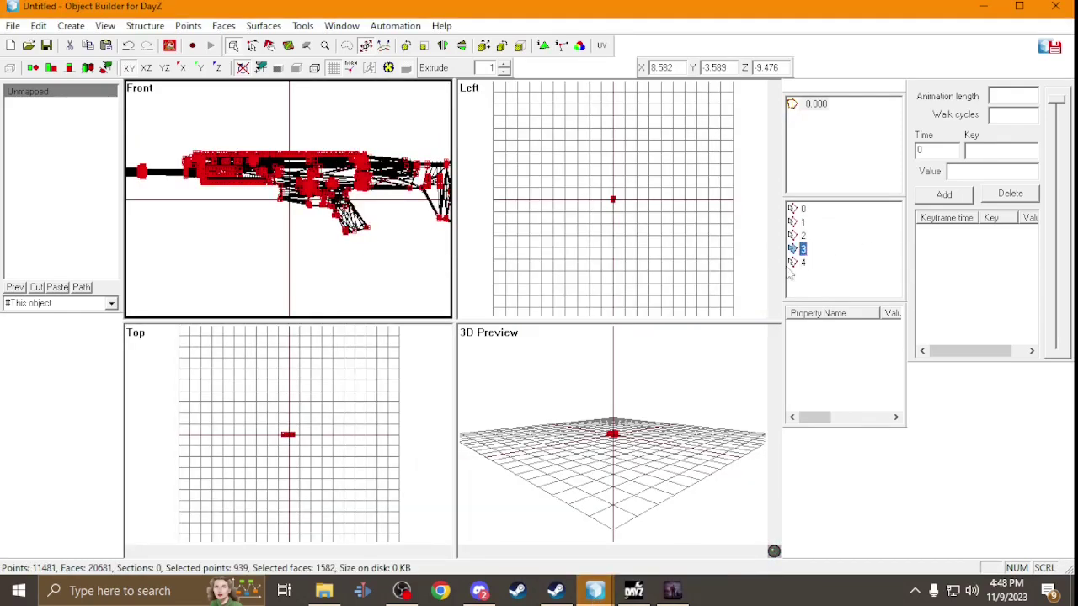
# Return to the scar_h model and replace the zbytek geometry of LOD 3.000 with the copied mesh.
pyautogui.moveTo(595, 590)
pyautogui.click(511, 524)
pyautogui.click(826, 145)
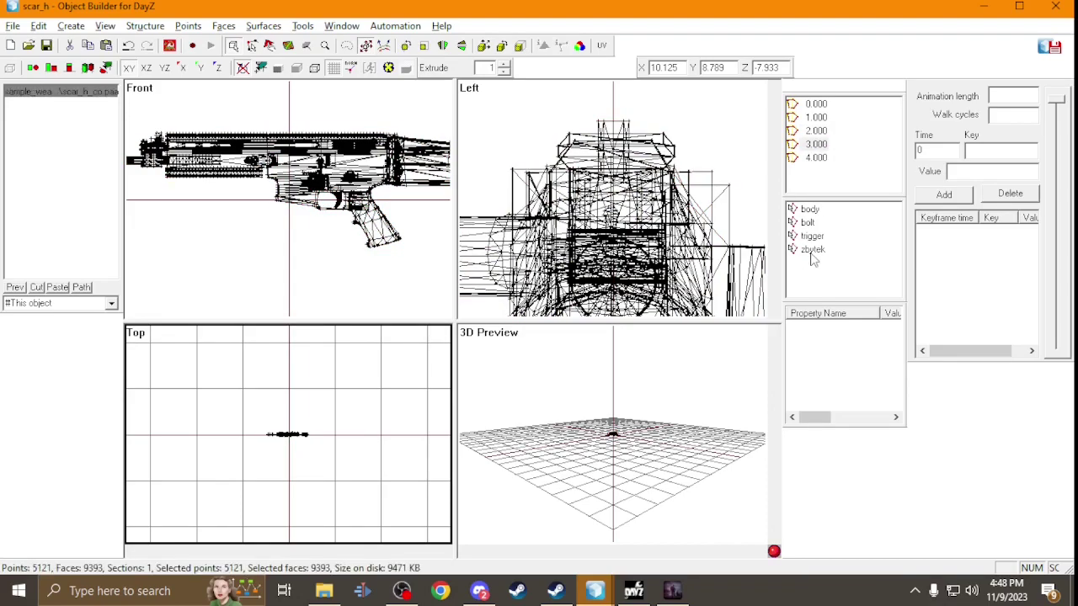
pyautogui.click(812, 250)
pyautogui.press('h')
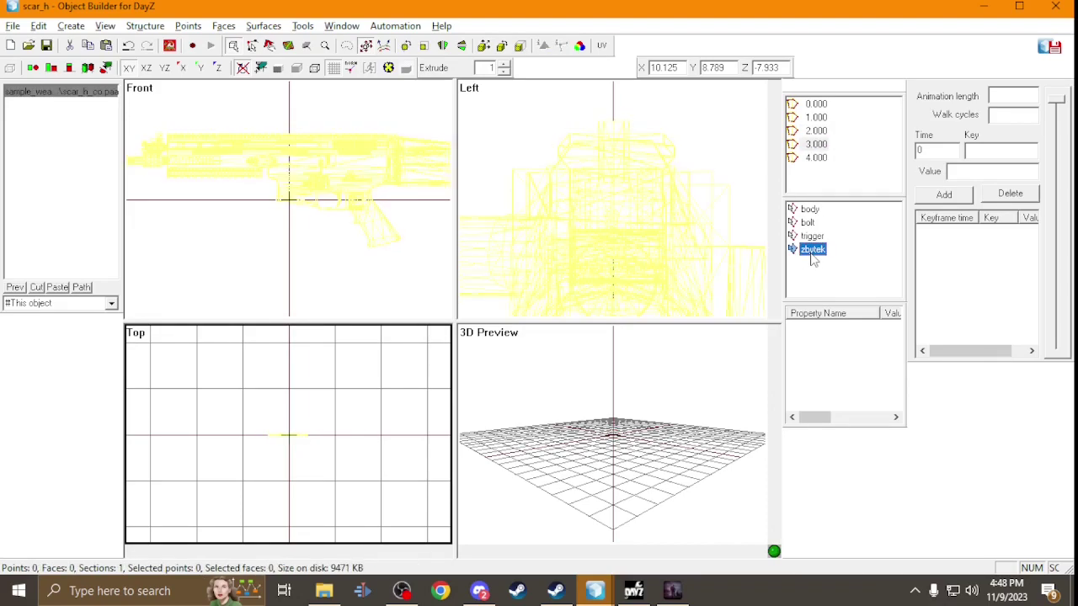
pyautogui.press('u')
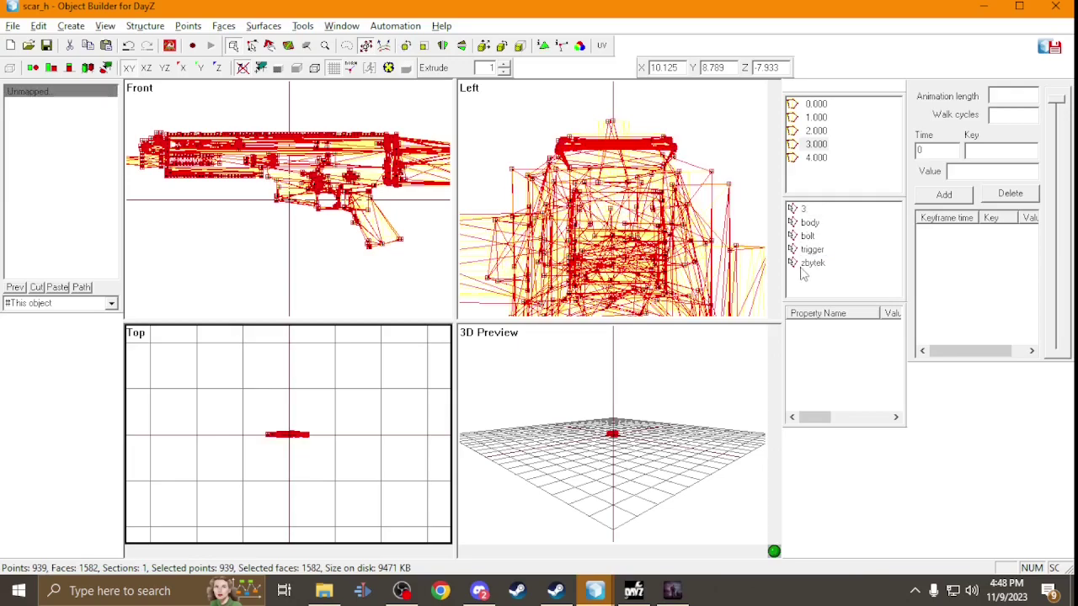
# Select all geometry in LOD 3.000 and redefine the zbytek selection with it.
pyautogui.moveTo(240, 414); pyautogui.dragTo(352, 497)
pyautogui.rightClick(824, 267)
pyautogui.click(868, 477)
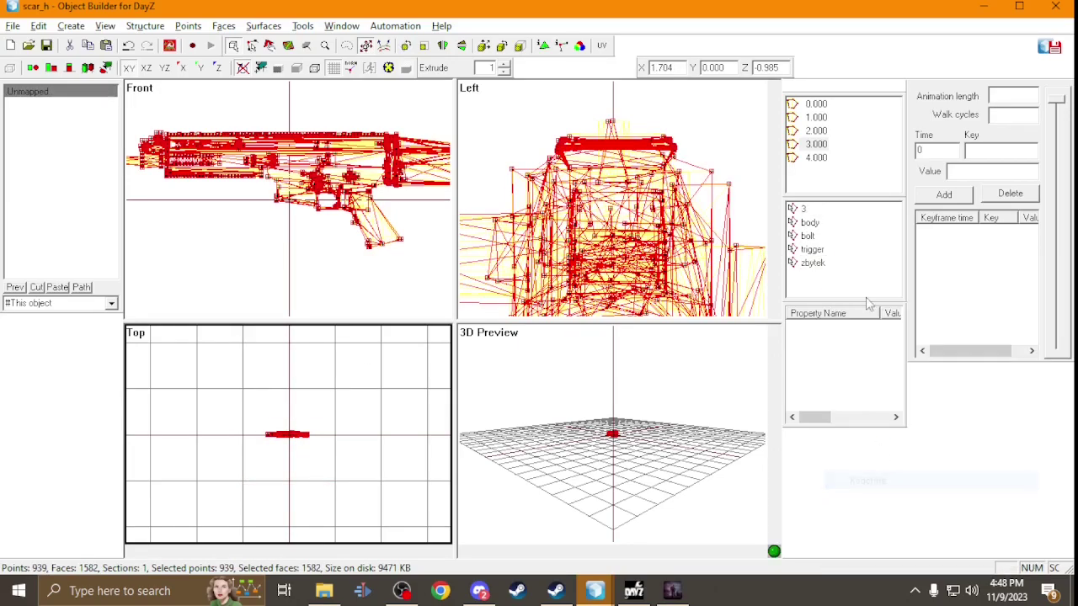
# Delete the leftover named selections 3 from LOD 3.000 and 2 from LOD 2.000.
pyautogui.rightClick(800, 209)
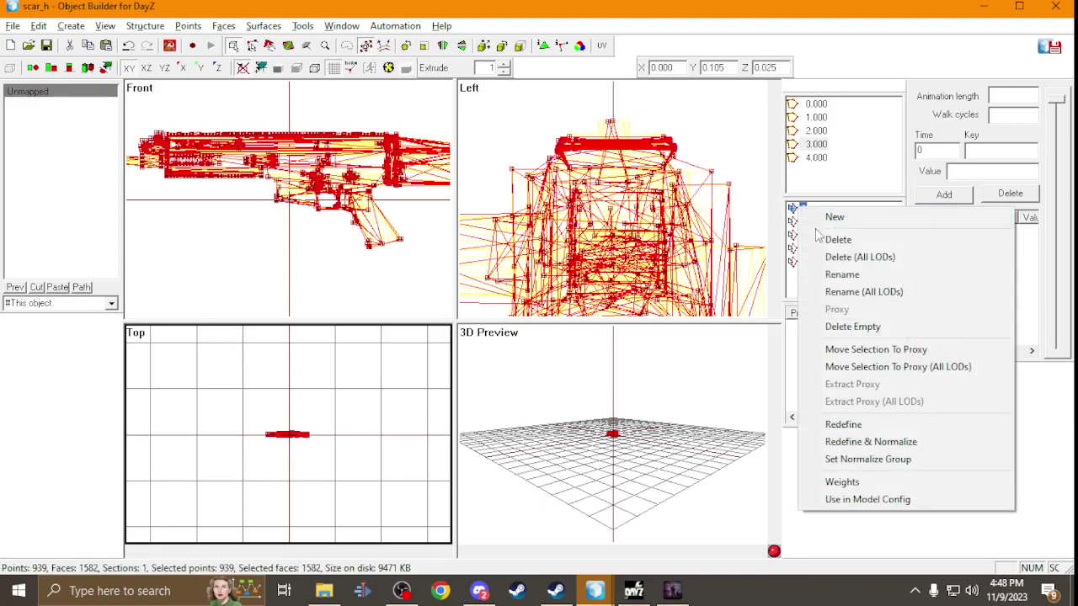
pyautogui.click(826, 238)
pyautogui.click(816, 130)
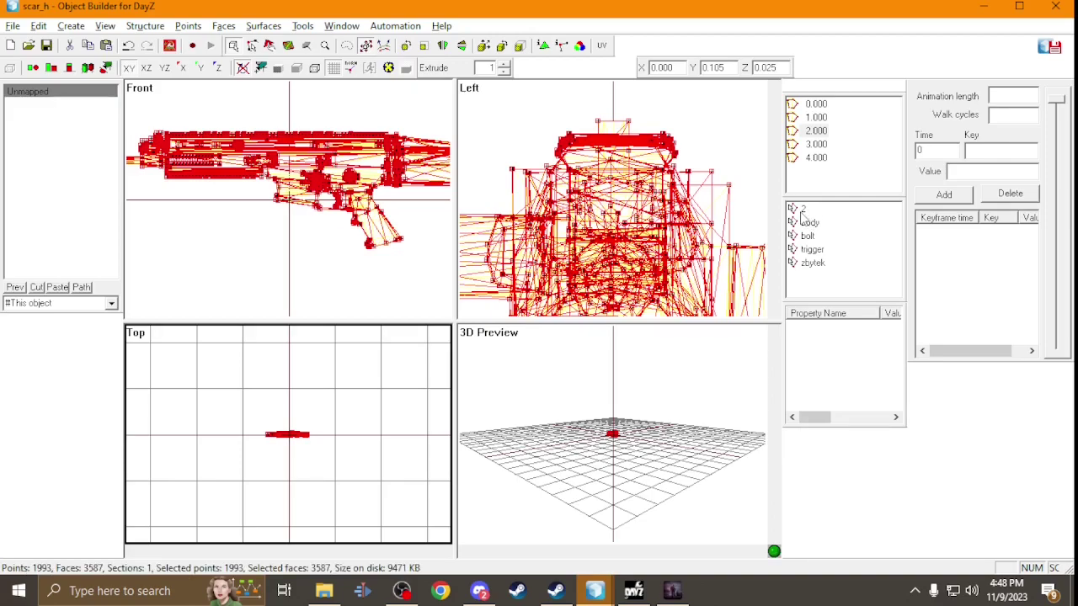
pyautogui.rightClick(801, 216)
pyautogui.click(830, 244)
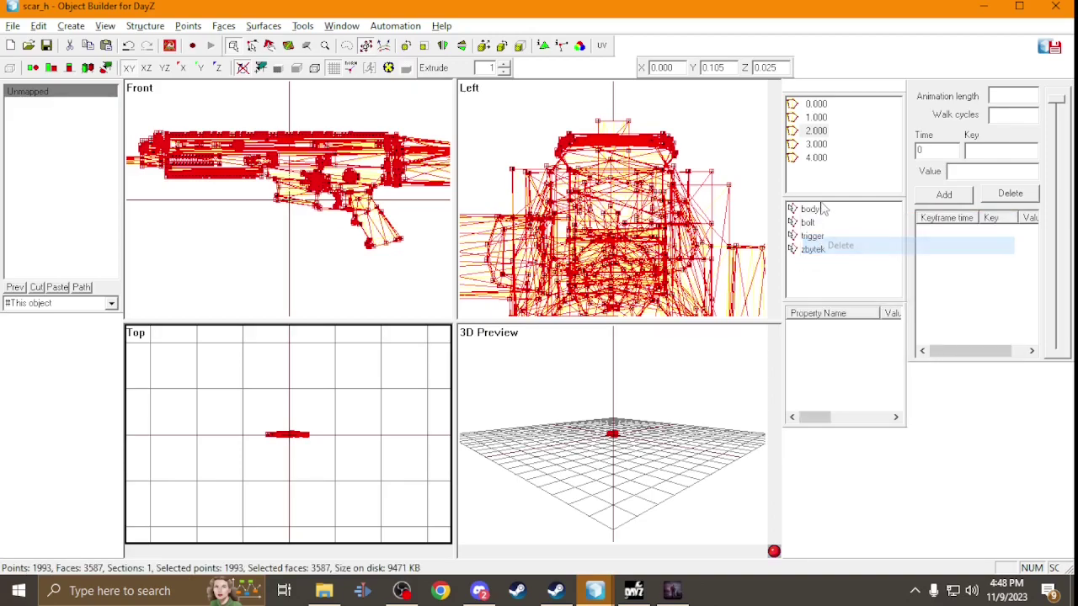
# Make LOD 4.000 active in scar_h, then switch to the untitled imported model and copy the geometry of selection 4.
pyautogui.click(816, 158)
pyautogui.click(595, 590)
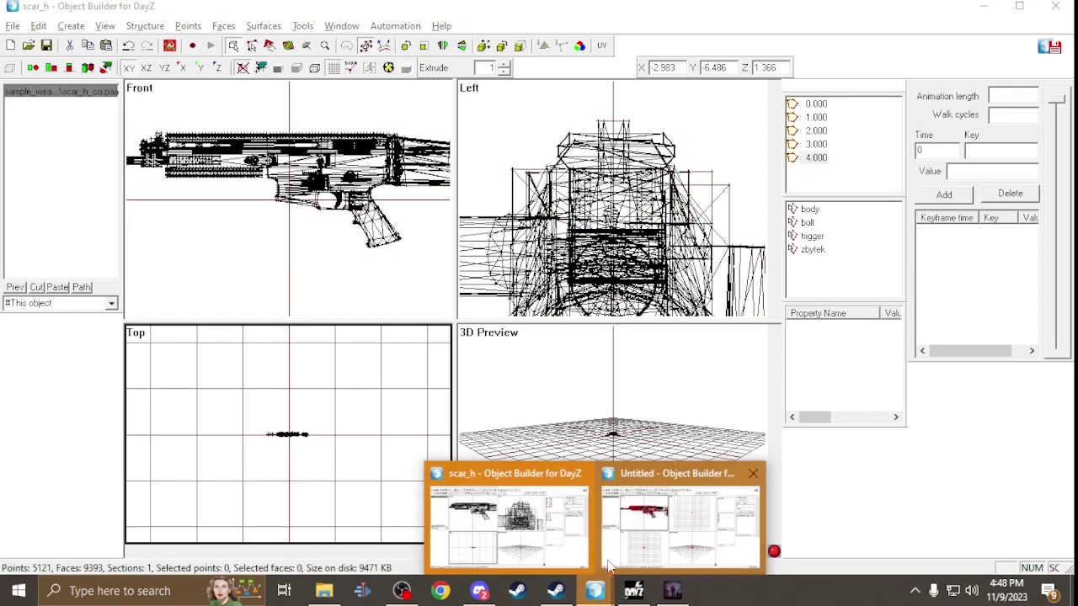
pyautogui.click(681, 534)
pyautogui.click(803, 263)
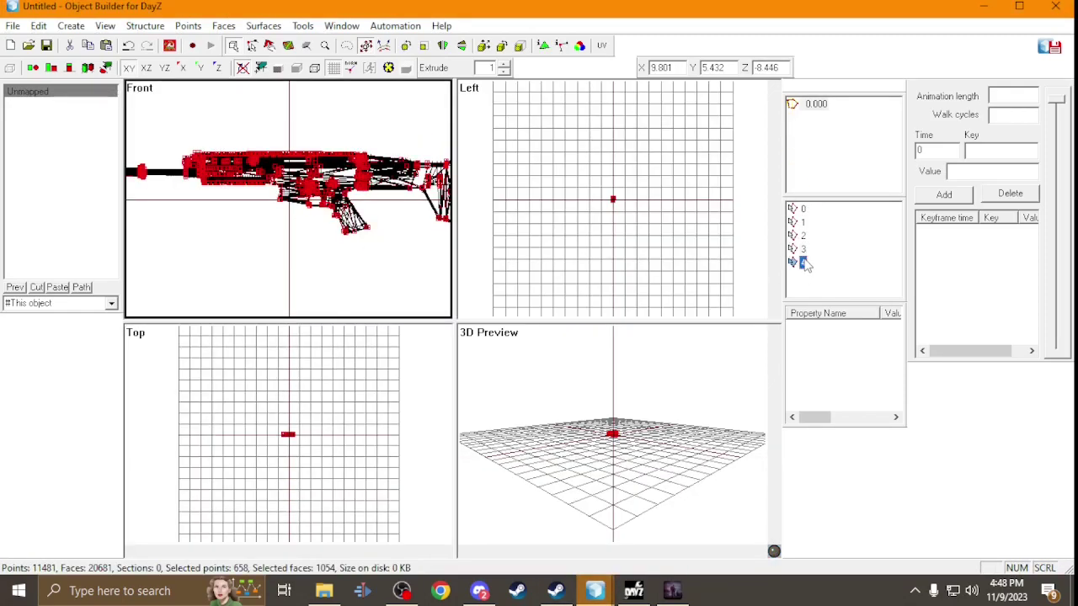
# Return to the scar_h model and replace the zbytek geometry of LOD 4.000 with the copied mesh.
pyautogui.click(595, 591)
pyautogui.click(505, 522)
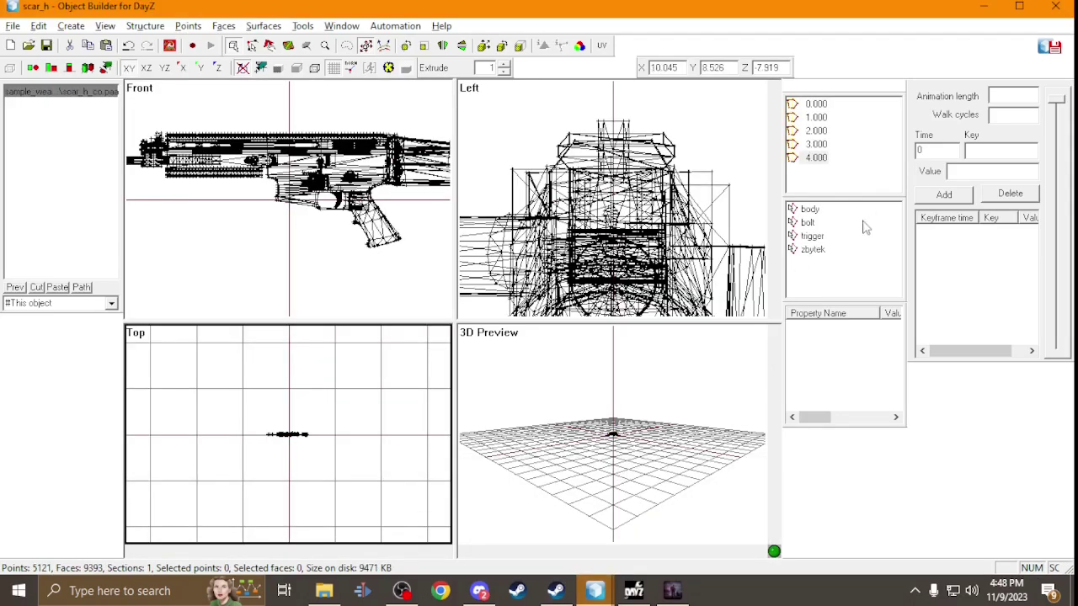
pyautogui.click(812, 250)
pyautogui.press('Delete')
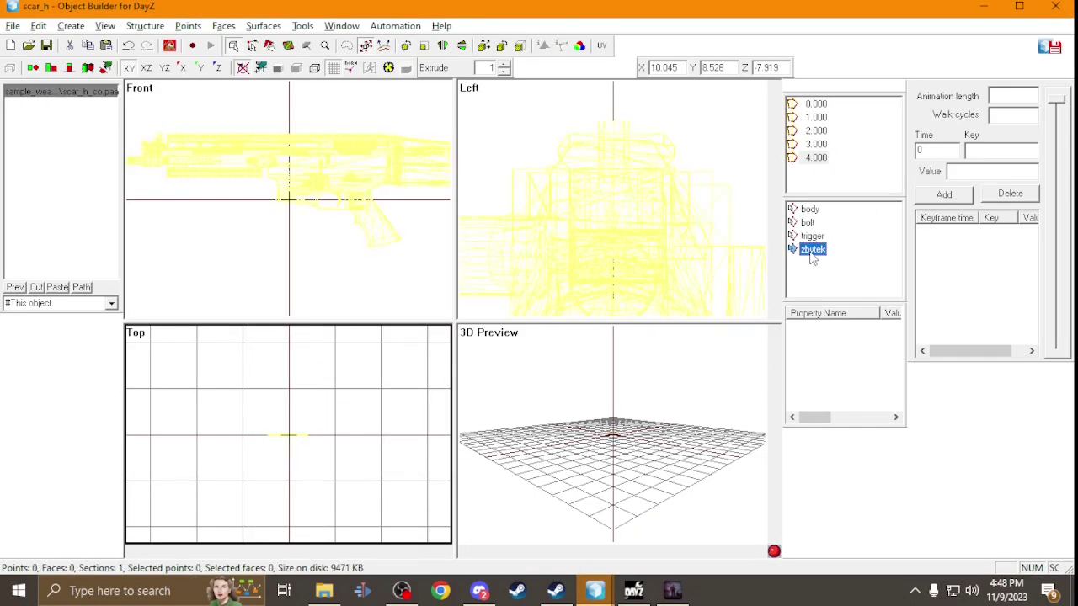
pyautogui.hotkey('ctrl', 'v')
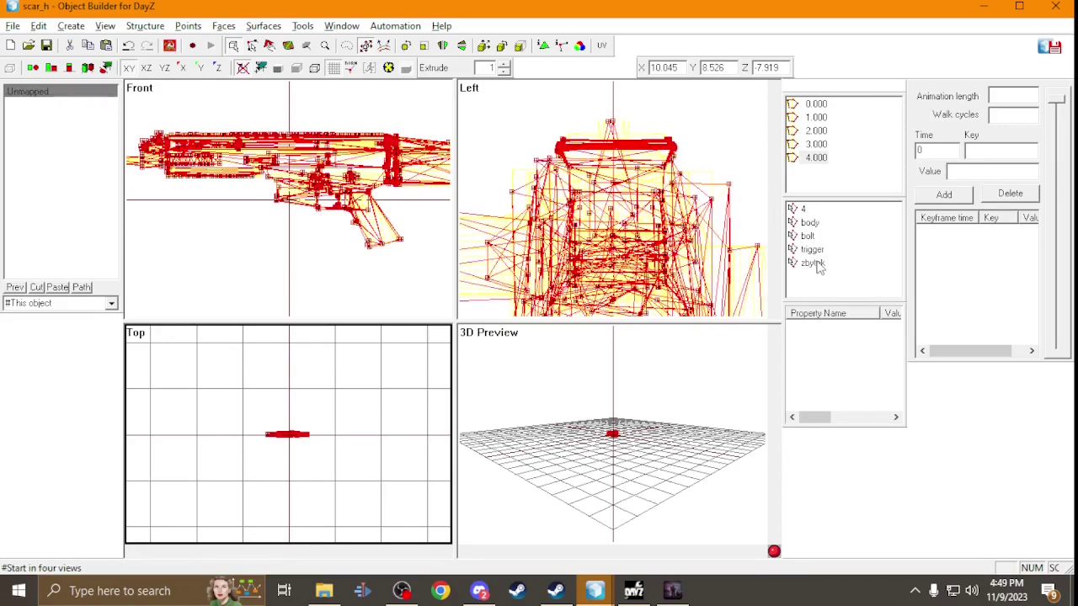
# Redefine the zbytek selection with all geometry in LOD 4.000 and delete the leftover selection 4.
pyautogui.moveTo(241, 400); pyautogui.dragTo(347, 468)
pyautogui.rightClick(810, 265)
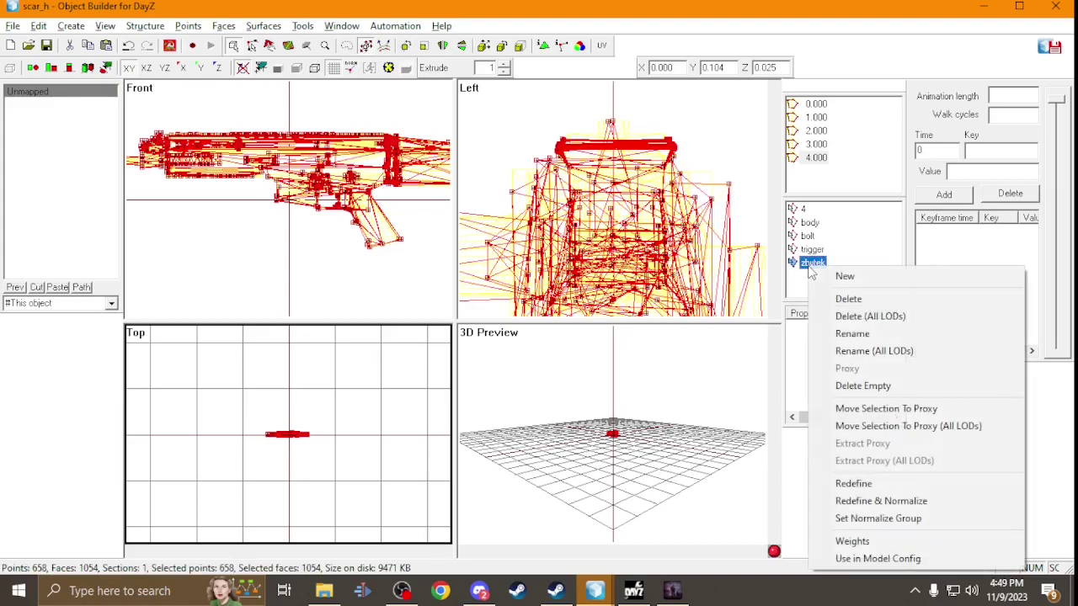
pyautogui.click(841, 487)
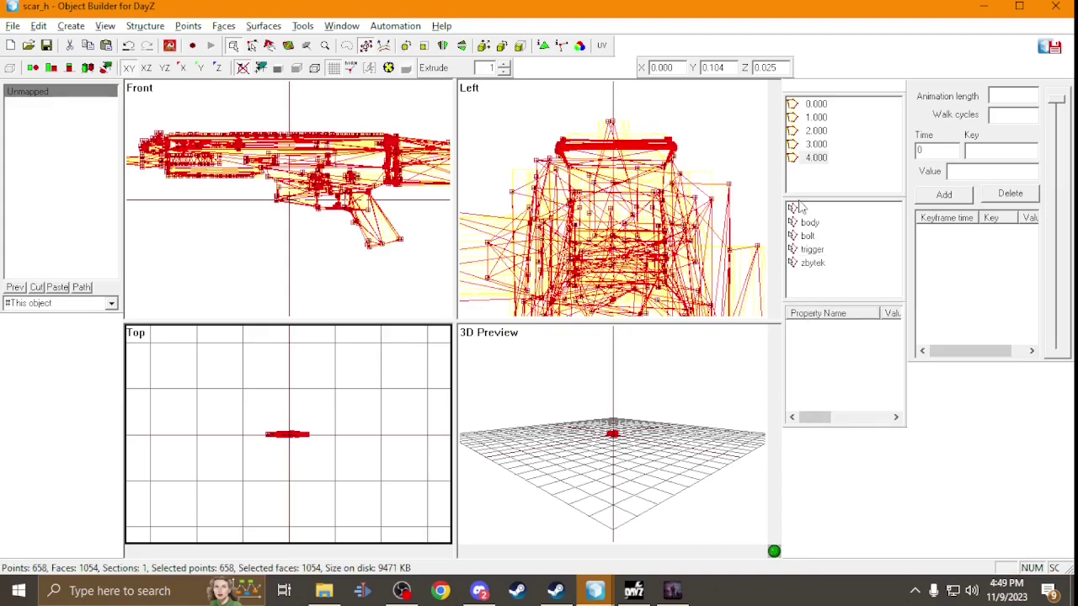
pyautogui.rightClick(803, 211)
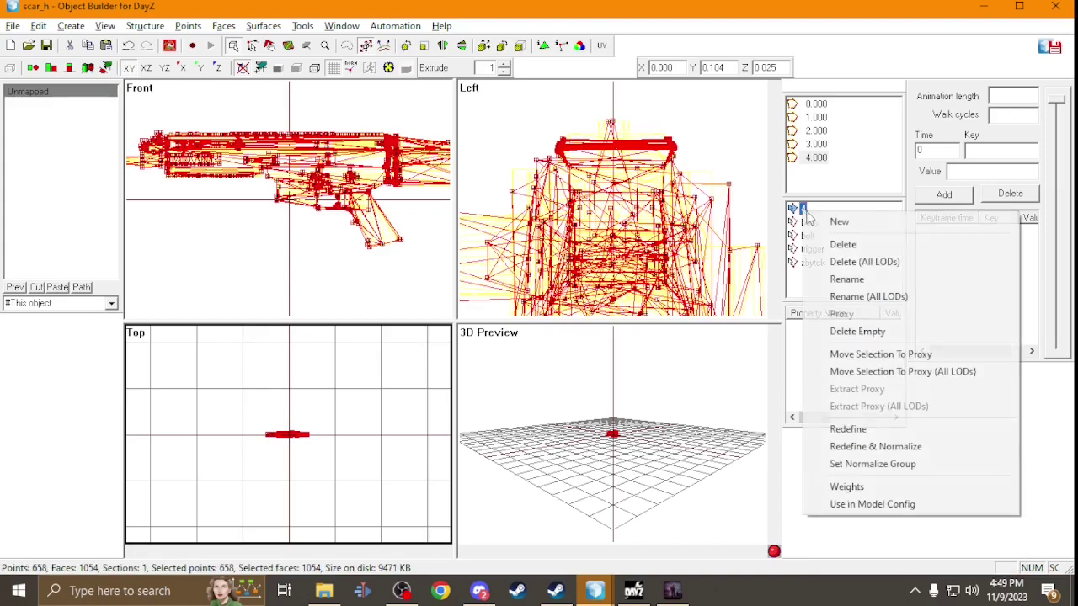
pyautogui.click(834, 244)
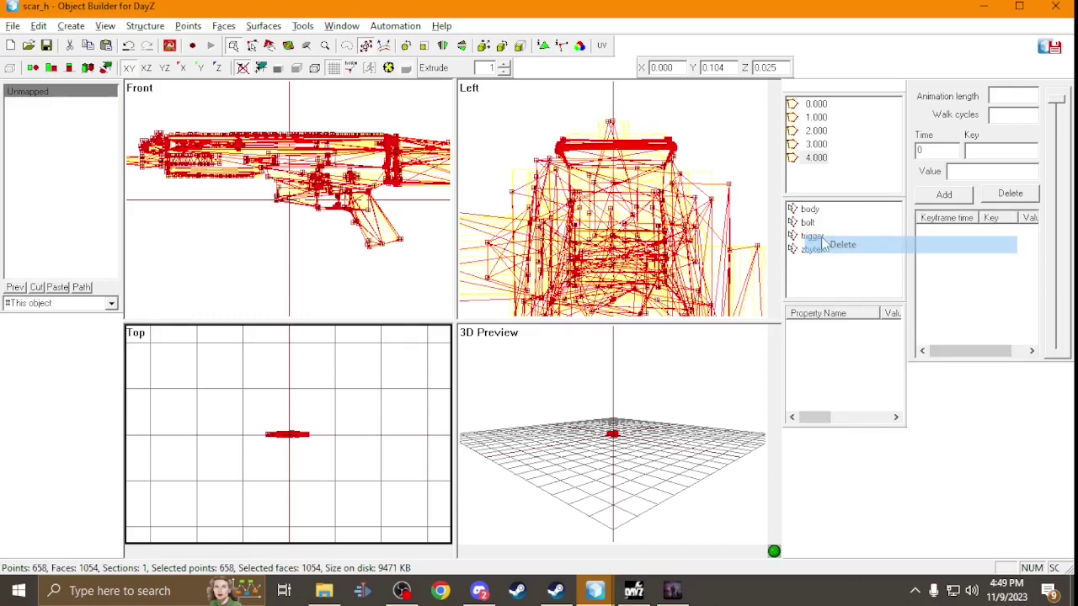
# Compare the rifle's mesh detail across LODs 0.000 to 4.000 in the front view.
pyautogui.click(813, 104)
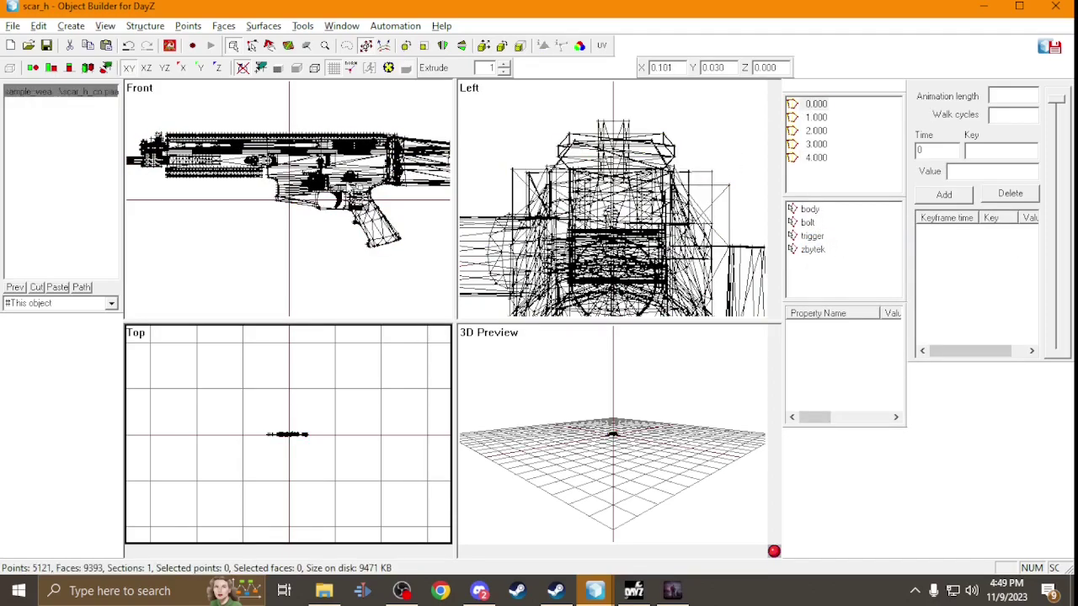
pyautogui.scroll(2, 321, 191)
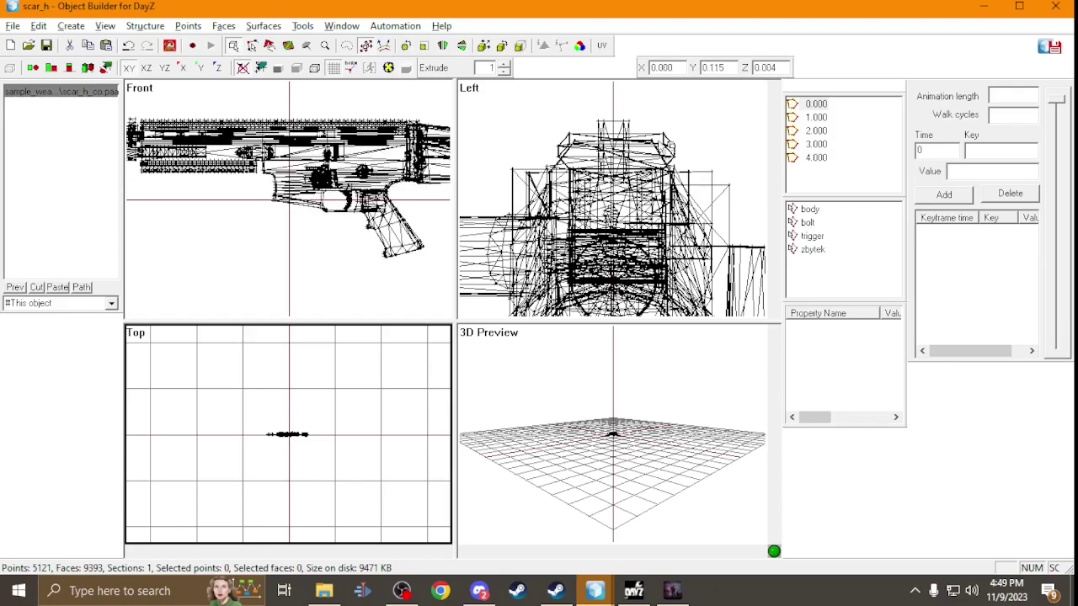
pyautogui.click(817, 117)
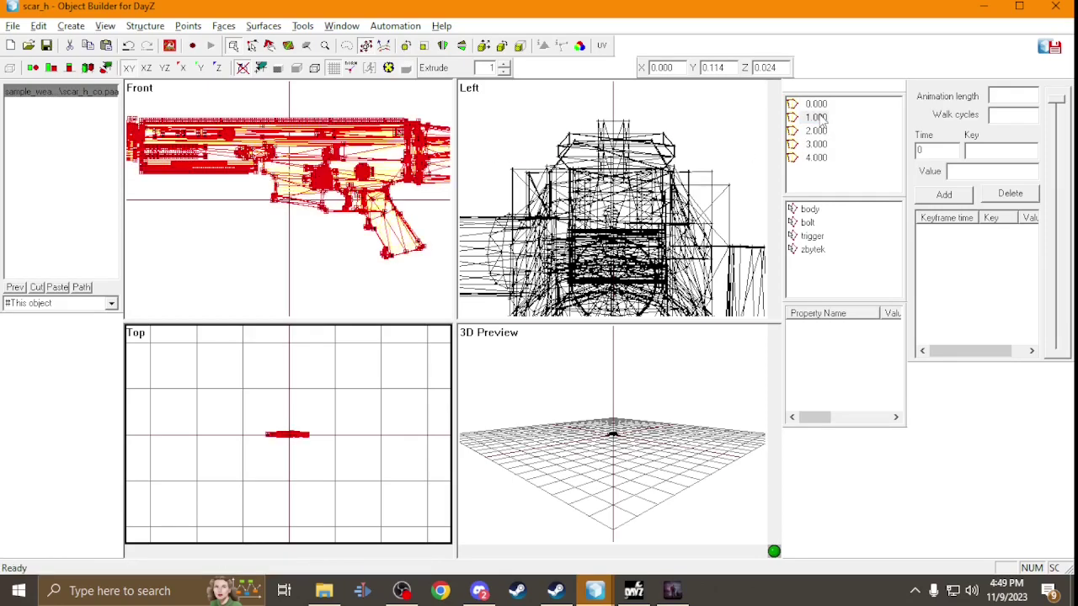
pyautogui.click(816, 132)
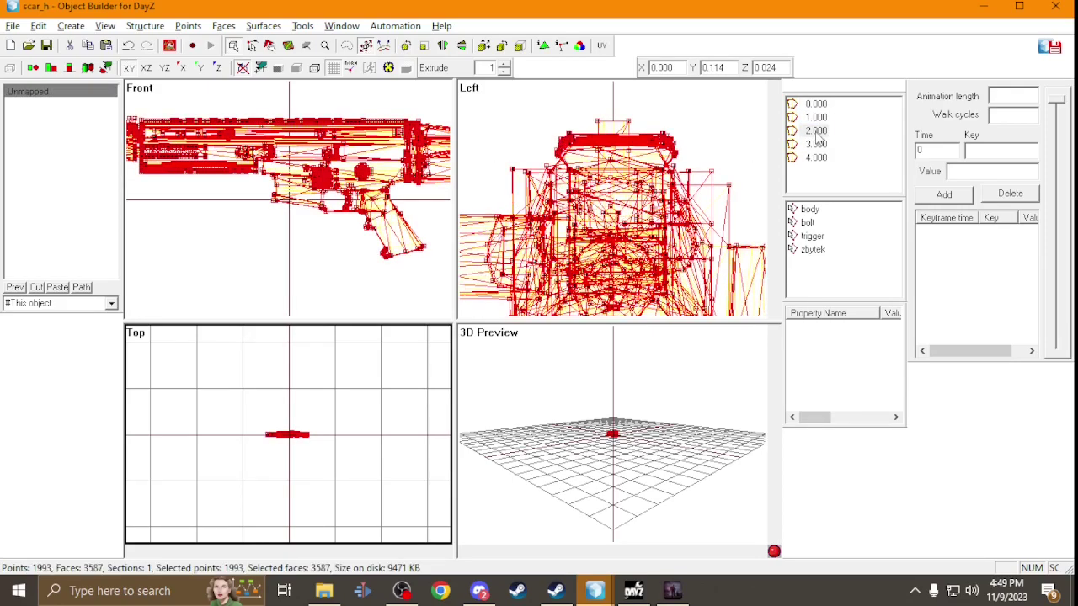
pyautogui.click(815, 145)
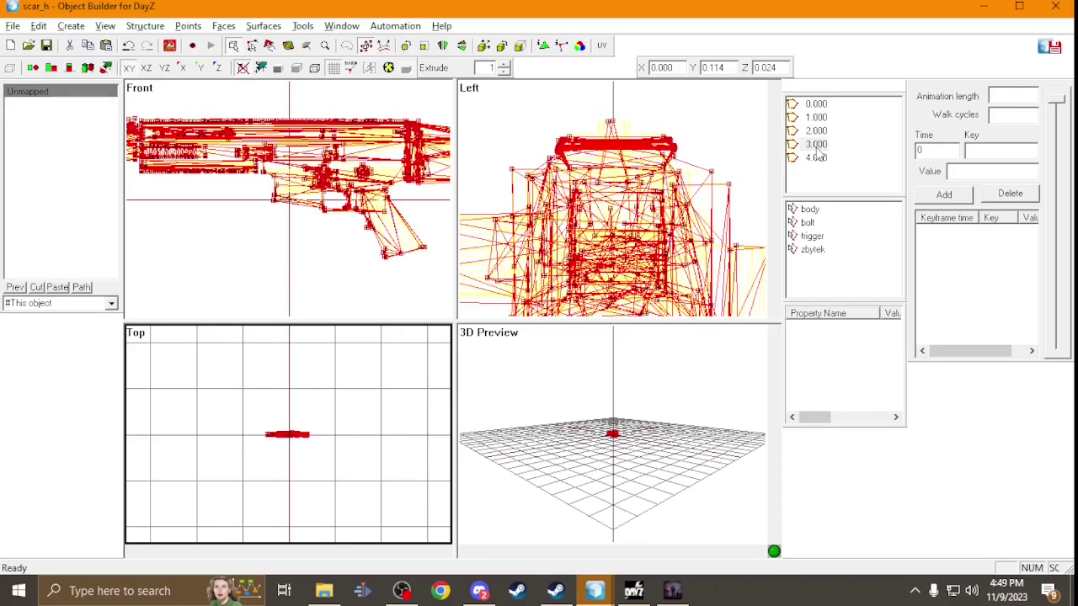
pyautogui.click(816, 159)
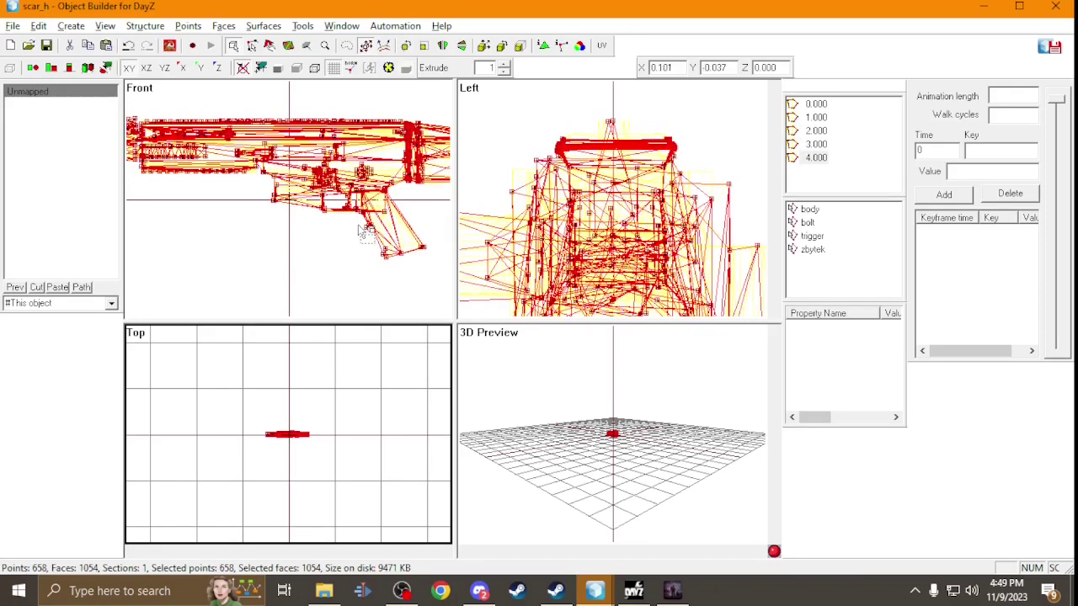
pyautogui.scroll(-2, 360, 232)
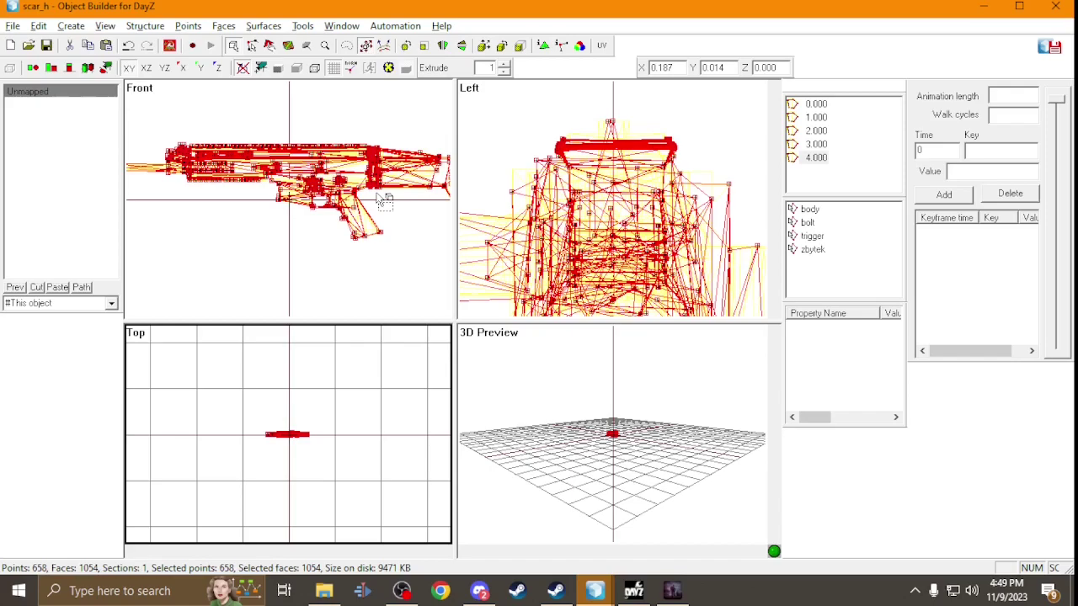
pyautogui.scroll(2, 340, 126)
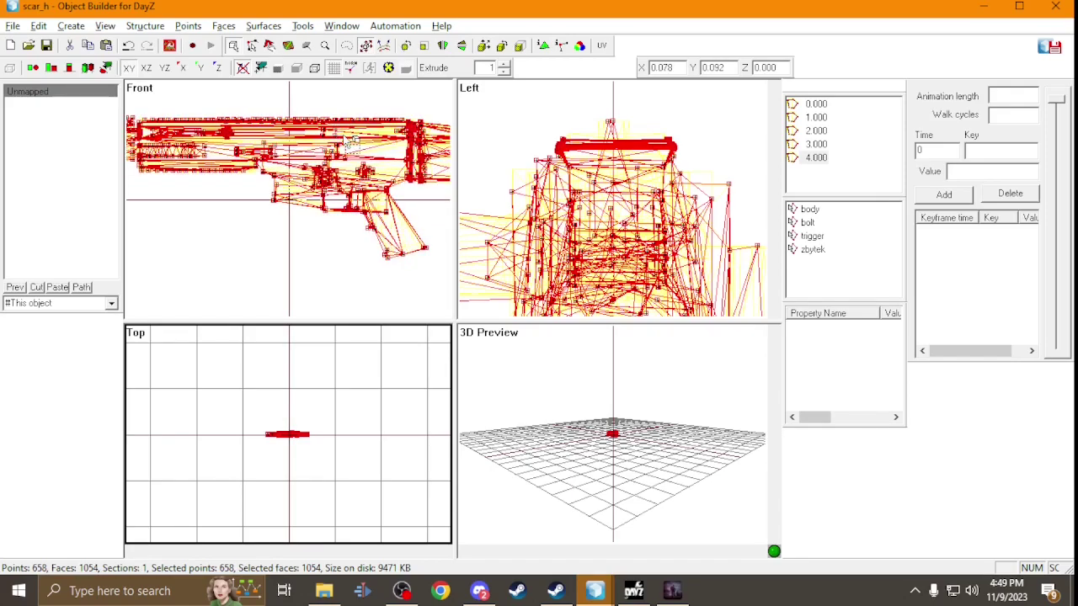
# Examine the zbytek selection in LOD 0.000 and the bolt selection and its nearby geometry in LOD 4.000.
pyautogui.click(815, 104)
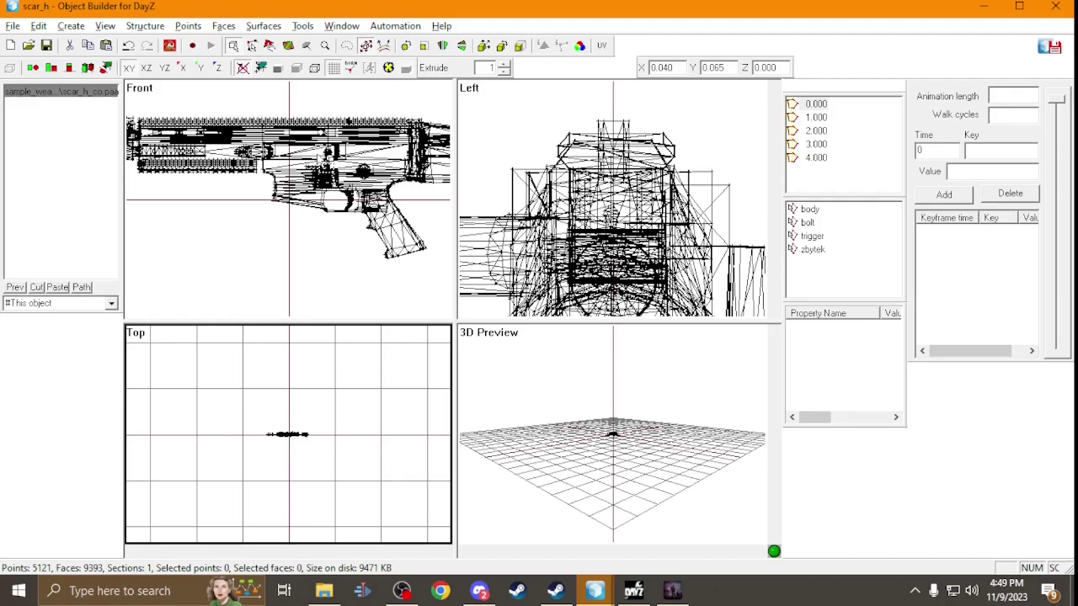
pyautogui.click(369, 150)
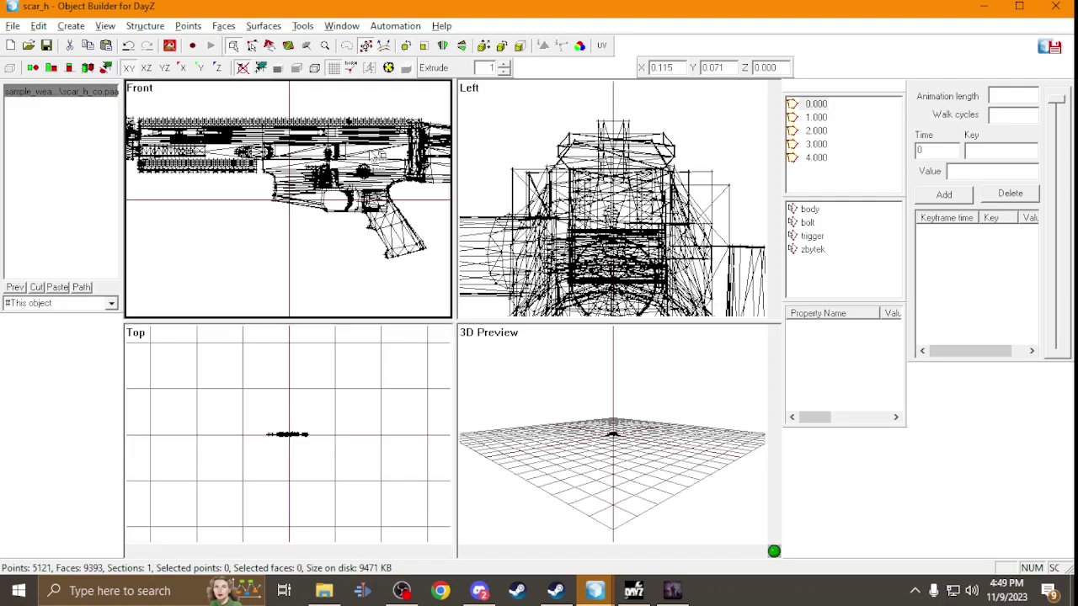
pyautogui.moveTo(377, 156); pyautogui.dragTo(378, 195, button='right')
pyautogui.moveTo(375, 159); pyautogui.dragTo(346, 158, button='right')
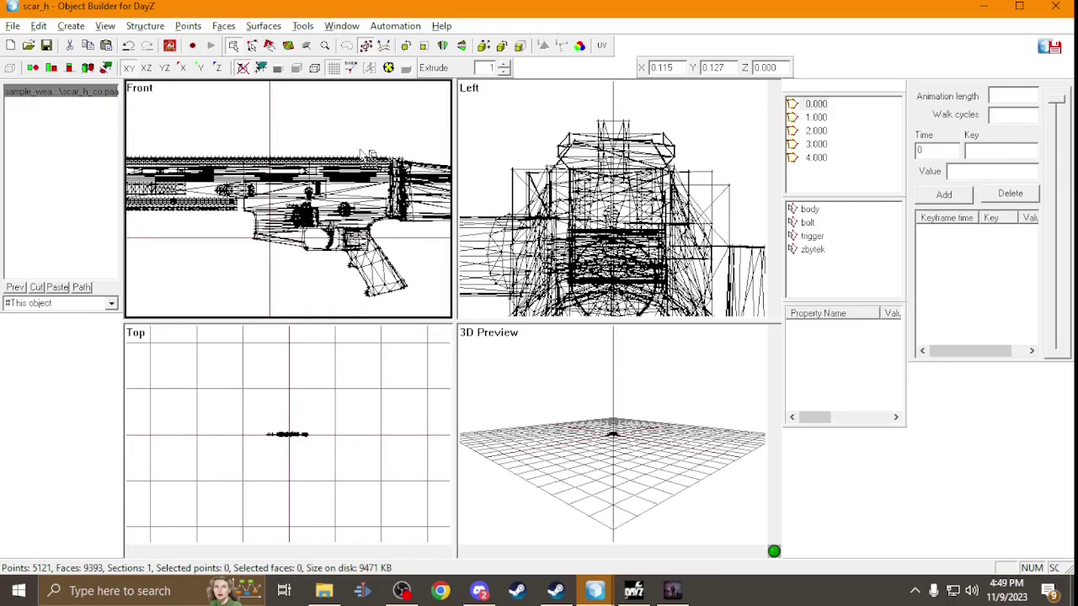
pyautogui.click(814, 251)
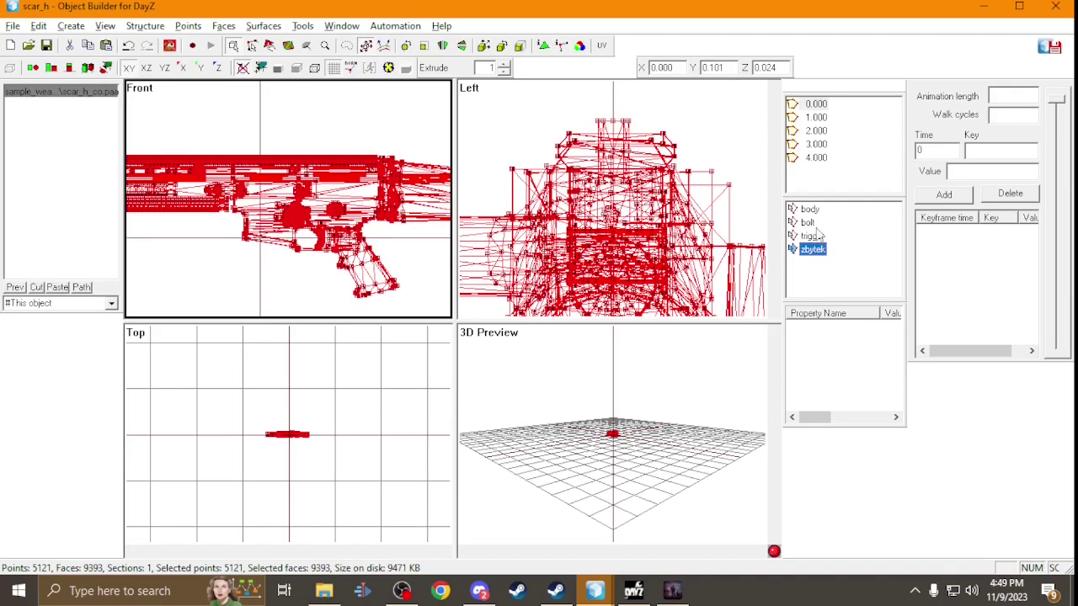
pyautogui.click(817, 159)
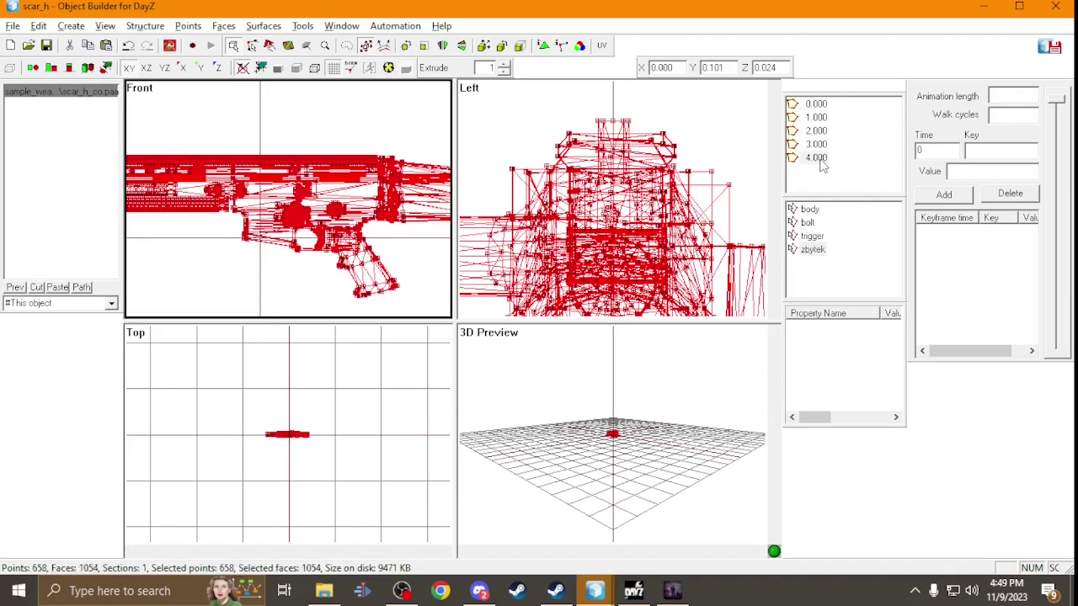
pyautogui.click(808, 223)
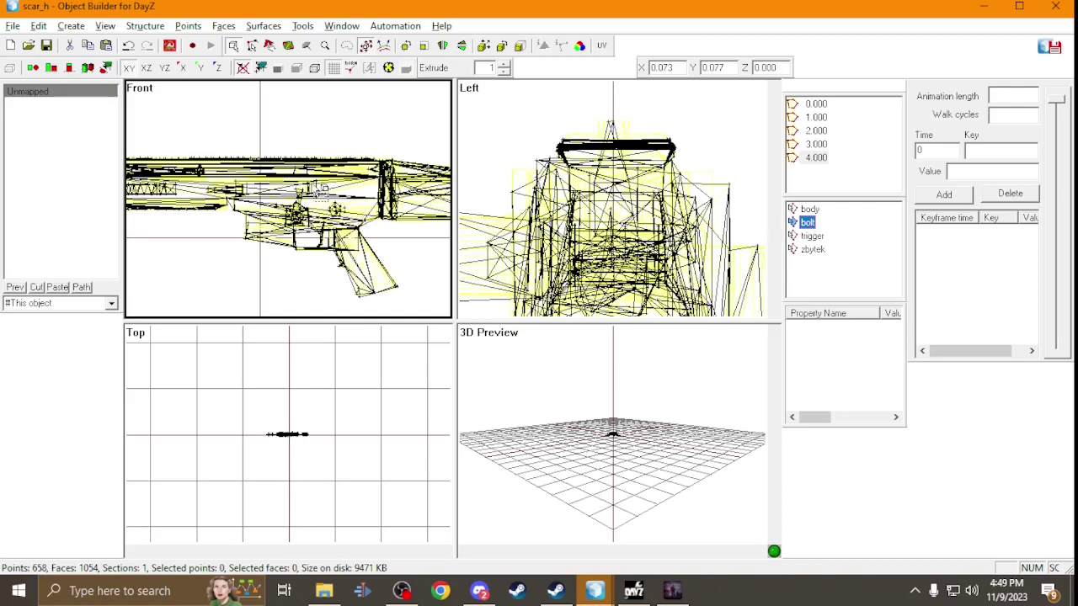
pyautogui.click(321, 194)
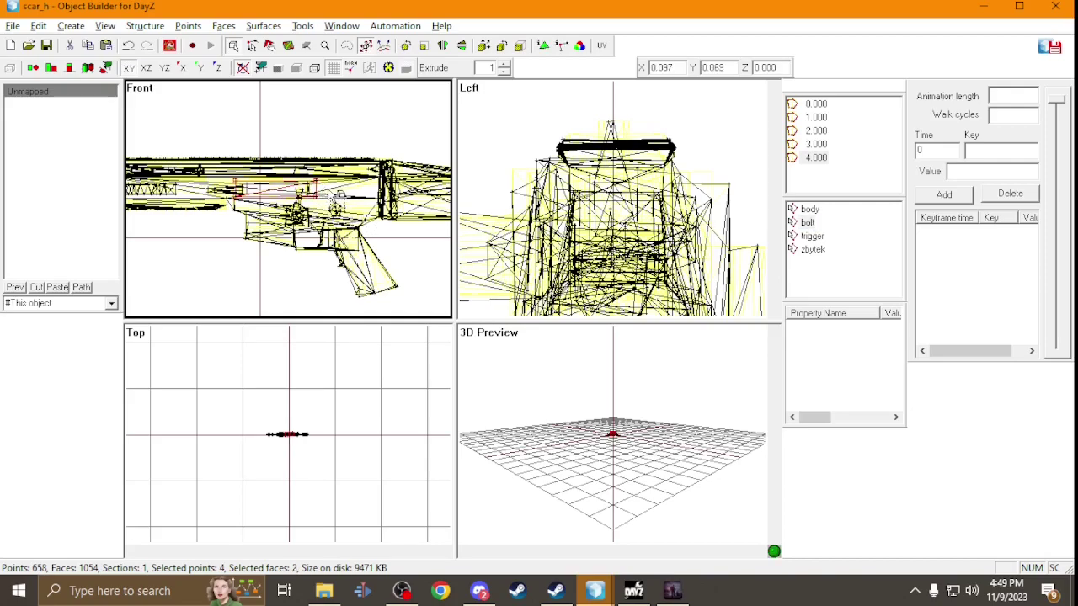
# Create a proxy in LOD 0.000 that references scar_h_mag from sample_weapon\data\scar_h\data on the P: drive.
pyautogui.click(809, 105)
pyautogui.hotkey('ctrl', 'a')
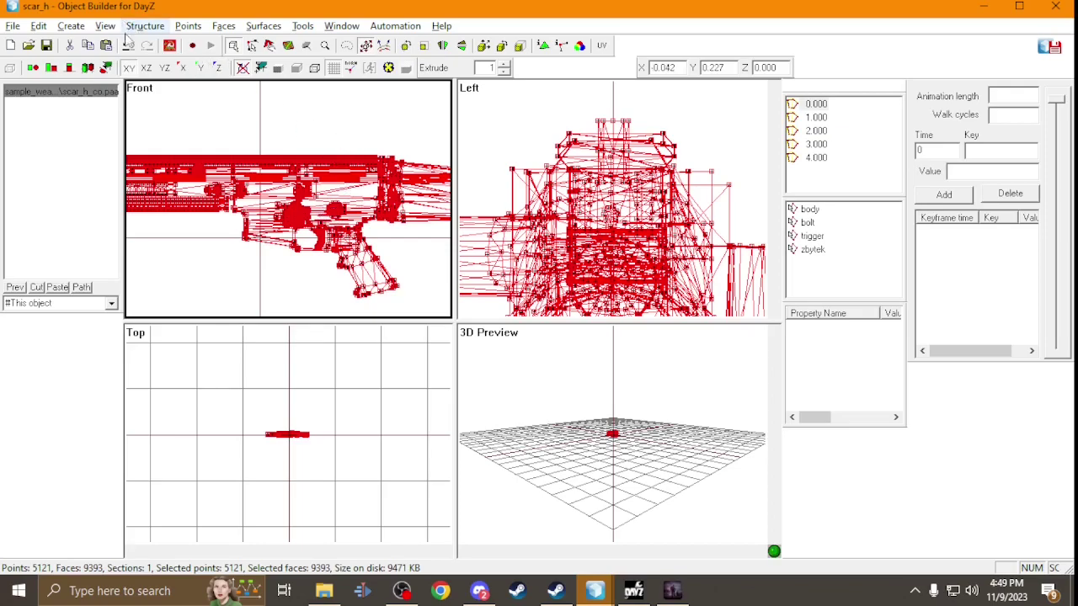
pyautogui.click(71, 26)
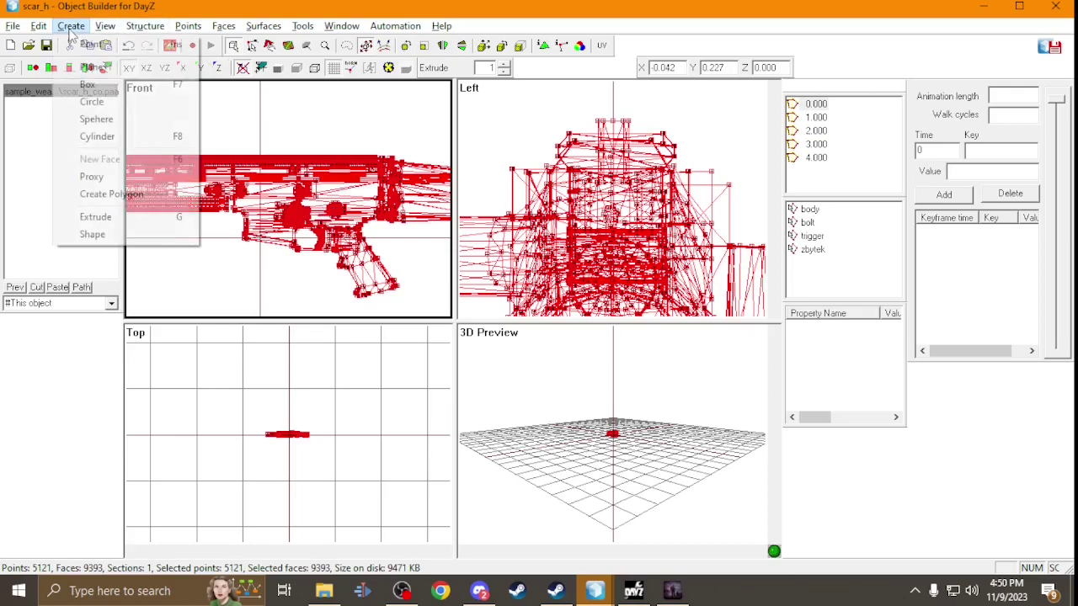
pyautogui.click(99, 176)
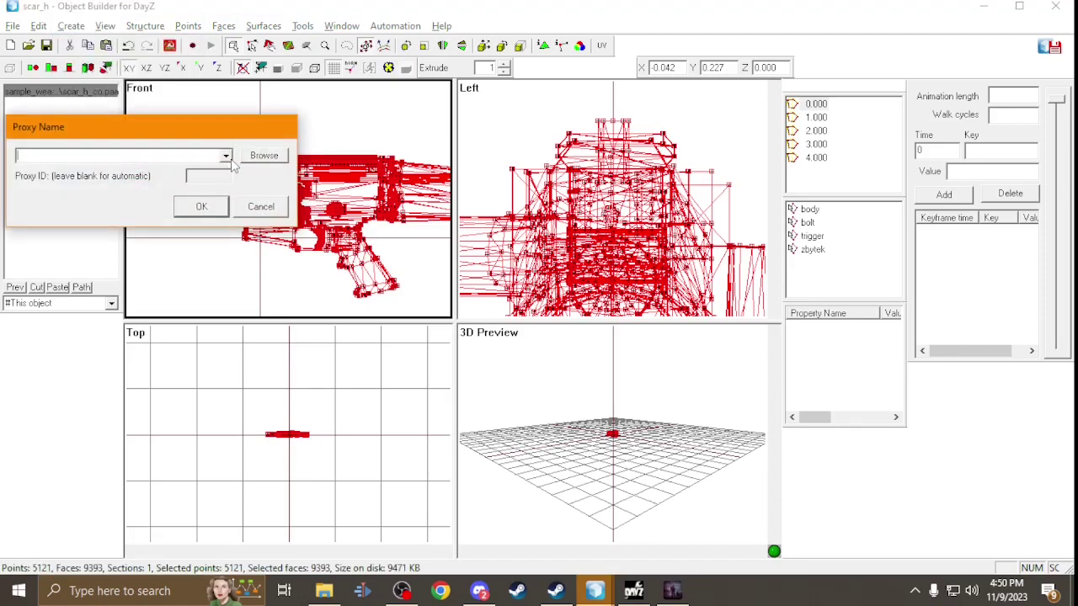
pyautogui.click(243, 161)
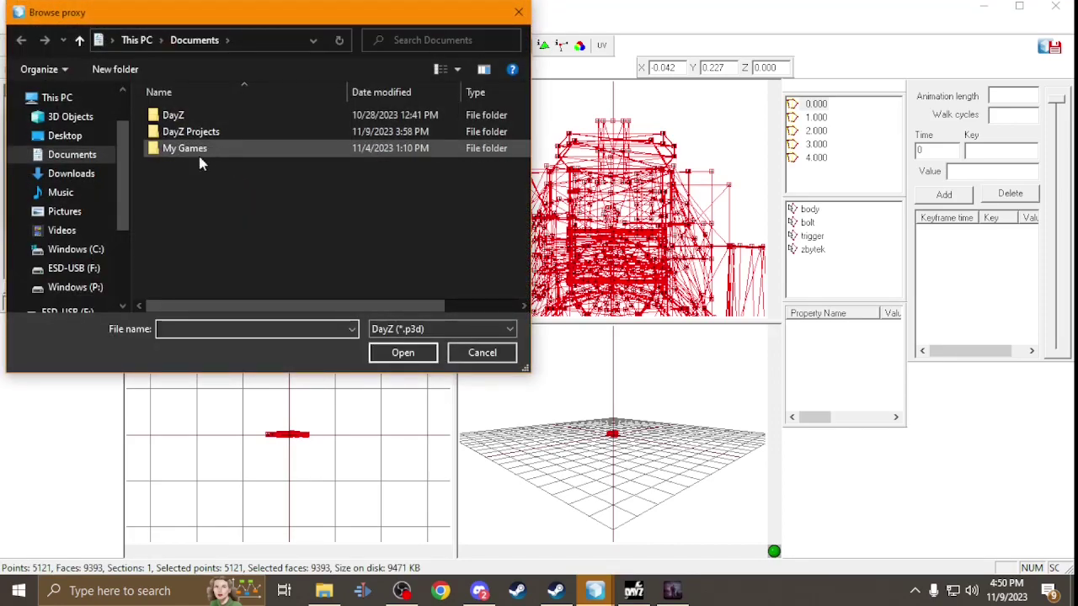
pyautogui.click(93, 287)
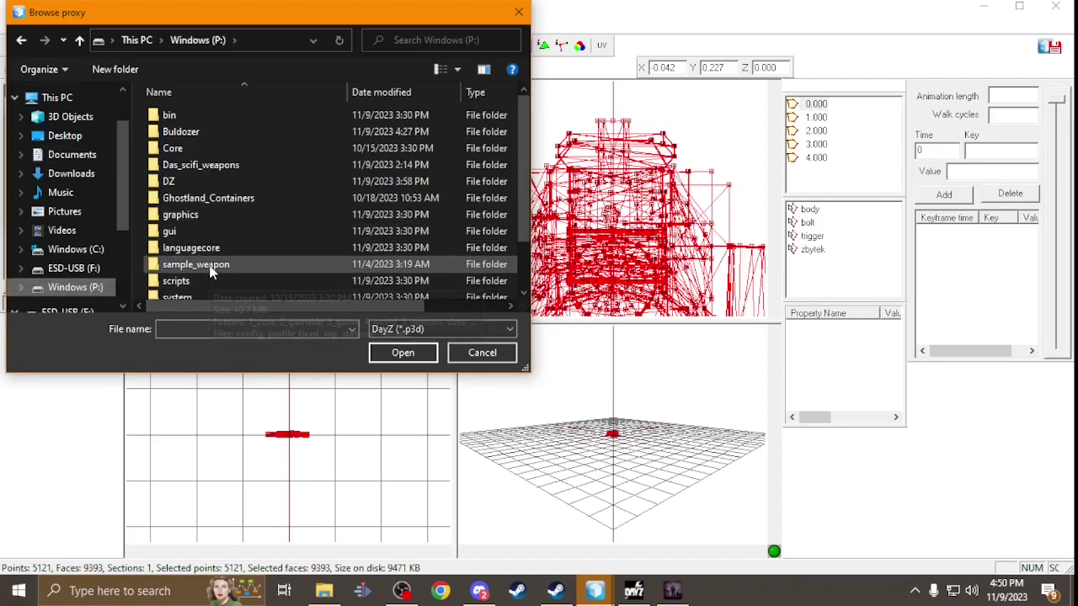
pyautogui.doubleClick(206, 261)
pyautogui.doubleClick(209, 118)
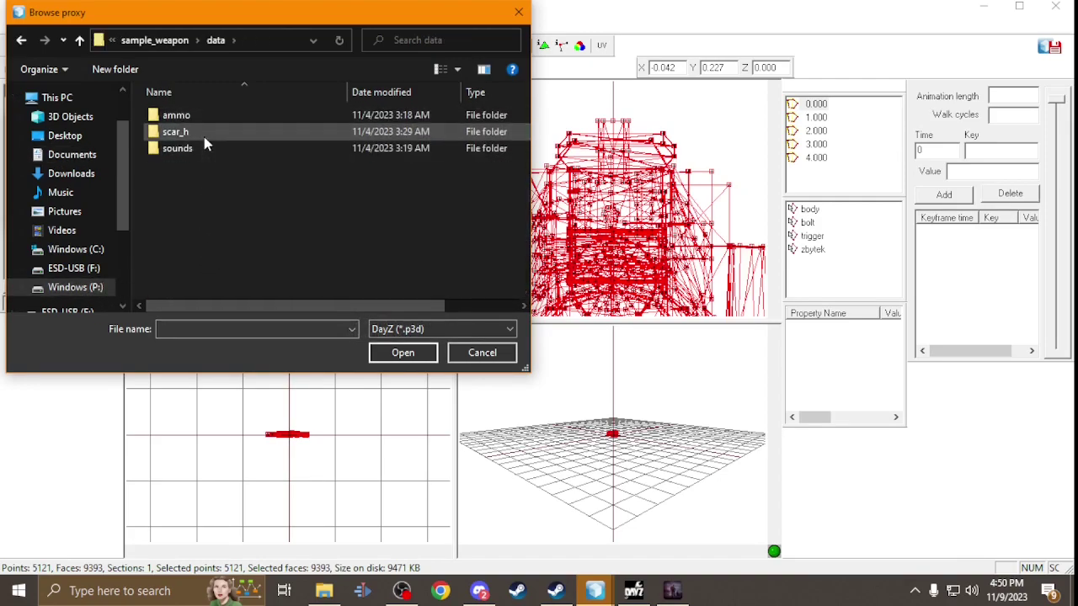
pyautogui.doubleClick(204, 135)
pyautogui.doubleClick(203, 118)
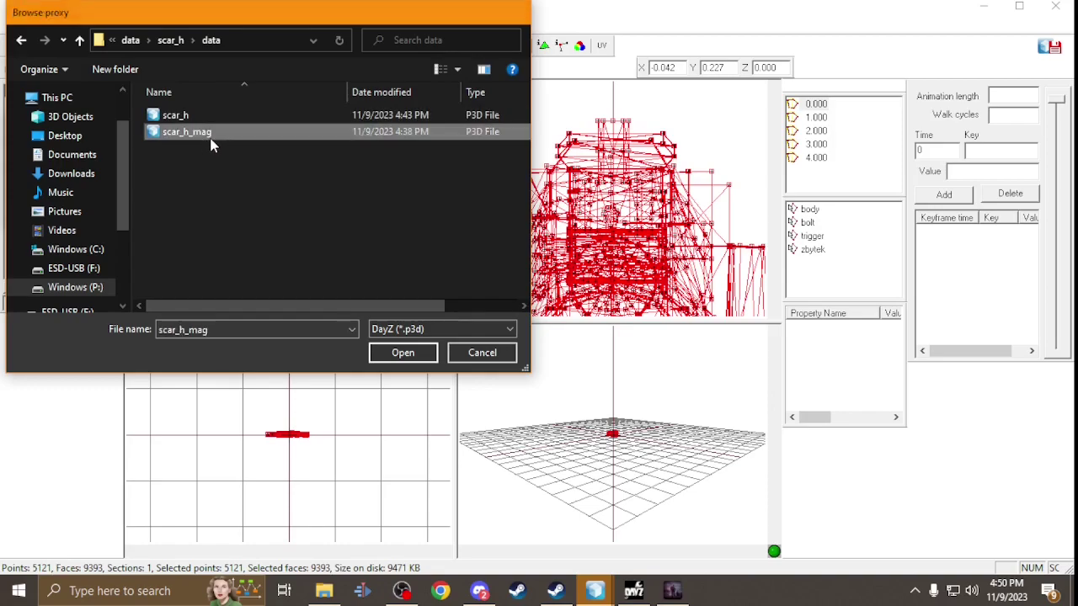
pyautogui.doubleClick(203, 135)
pyautogui.click(202, 208)
# Position the scar_h_mag proxy at the rifle's magazine well, checking the fit in Buldozer.
pyautogui.keyDown('shift'); pyautogui.moveTo(296, 267); pyautogui.dragTo(304, 277); pyautogui.keyUp('shift')
pyautogui.click(672, 591)
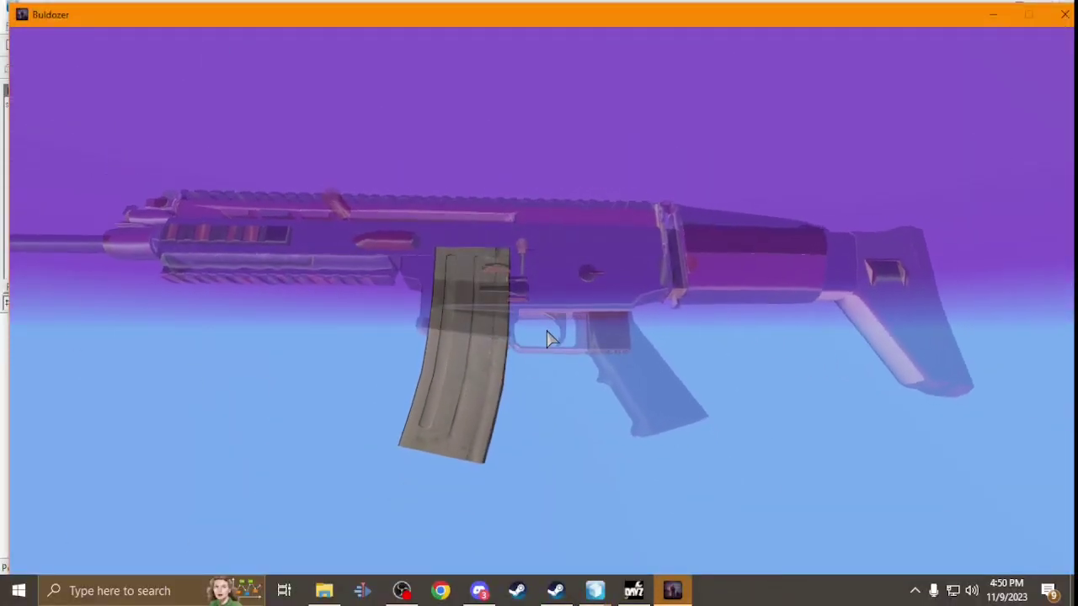
pyautogui.hotkey('alt', 'Tab')
pyautogui.keyDown('shift'); pyautogui.moveTo(245, 260); pyautogui.dragTo(242, 261); pyautogui.keyUp('shift')
pyautogui.hotkey('alt', 'Tab')
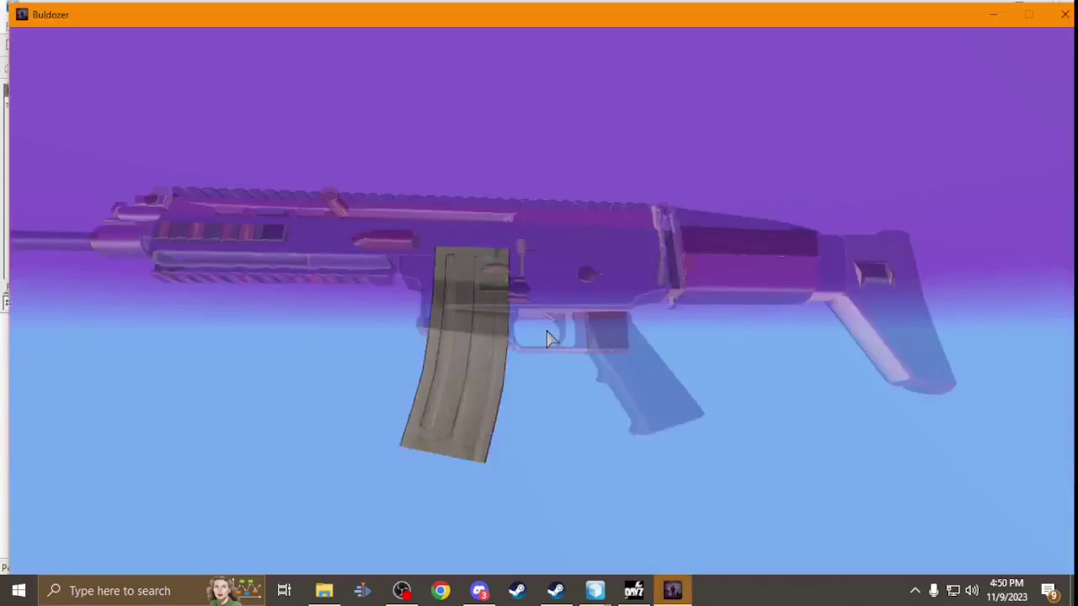
pyautogui.hotkey('alt', 'Tab')
pyautogui.keyDown('shift'); pyautogui.moveTo(314, 263); pyautogui.dragTo(311, 263); pyautogui.keyUp('shift')
pyautogui.hotkey('alt', 'Tab')
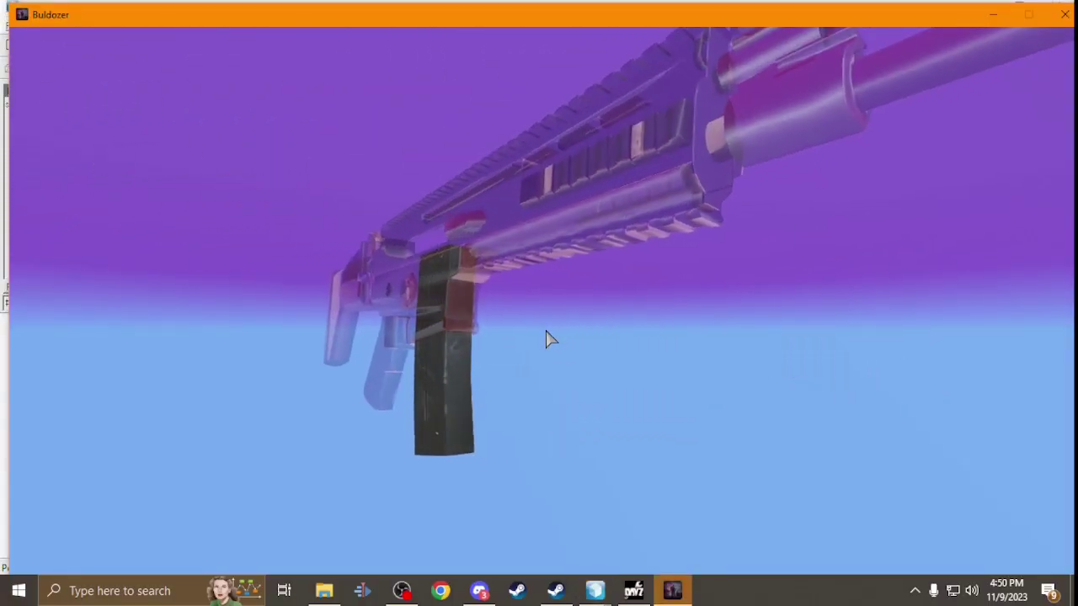
pyautogui.hotkey('alt', 'Tab')
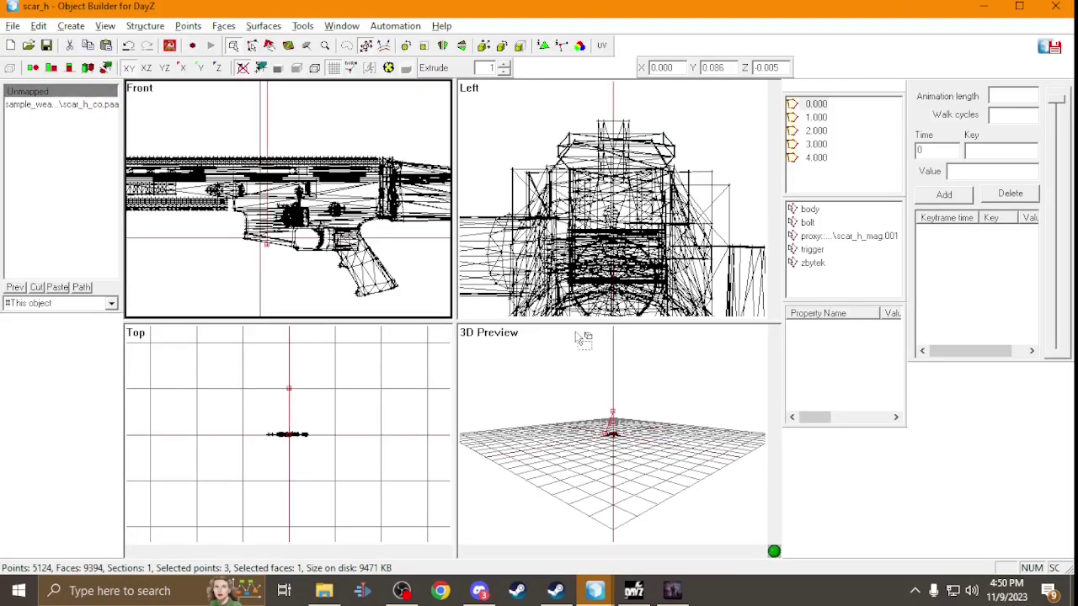
# Select all geometry and inspect the fully textured rifle with its magazine in Buldozer.
pyautogui.hotkey('ctrl', 'a')
pyautogui.hotkey('alt', 'Tab')
pyautogui.scroll(4, 546, 331)
pyautogui.scroll(-4, 546, 331)
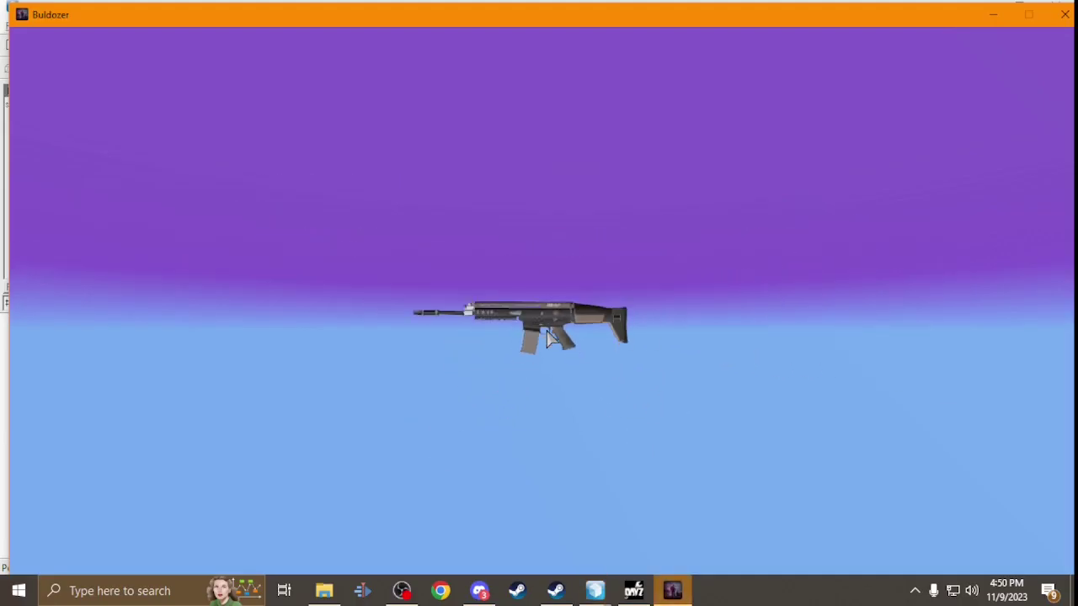
pyautogui.scroll(6, 547, 332)
pyautogui.moveTo(547, 332); pyautogui.dragTo(547, 334)
pyautogui.scroll(-3, 546, 334)
pyautogui.hotkey('alt', 'Tab')
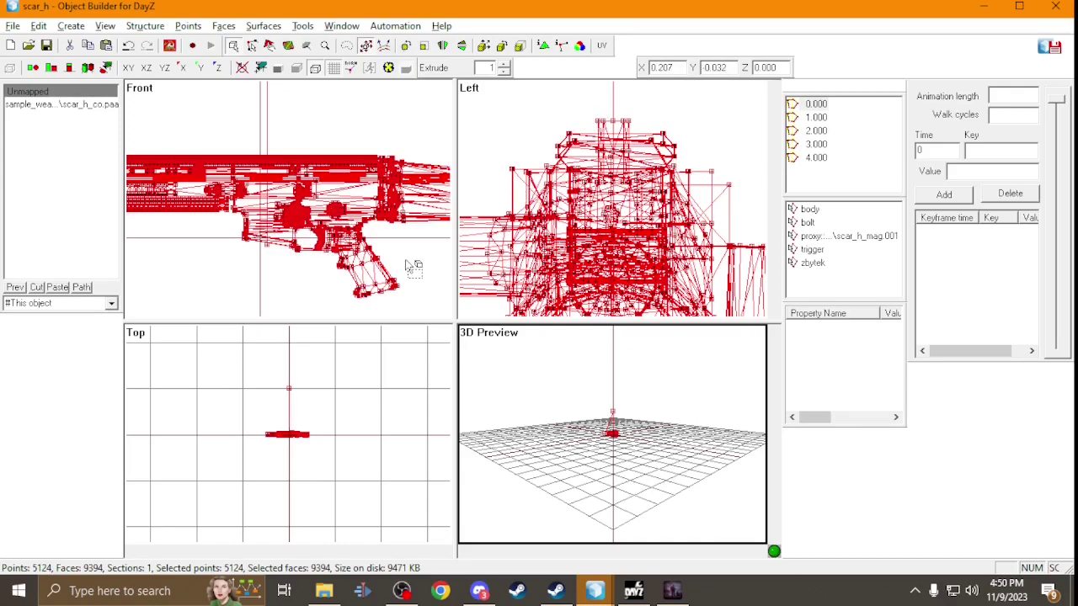
# Create a selection named magazine from the scar_h_mag proxy's geometry in LOD 0.000.
pyautogui.click(843, 236)
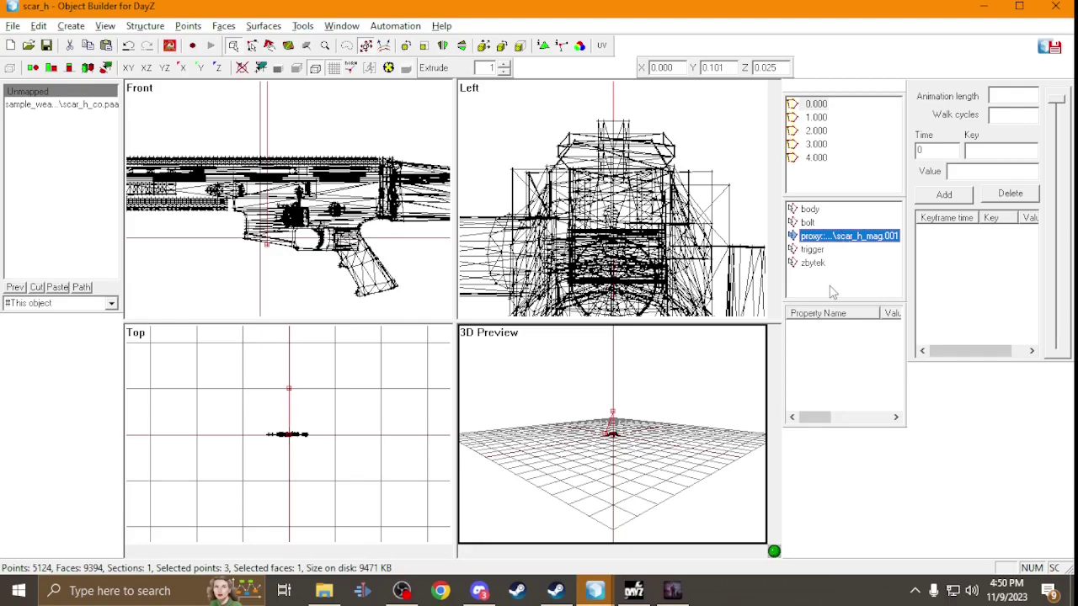
pyautogui.rightClick(832, 291)
pyautogui.click(854, 286)
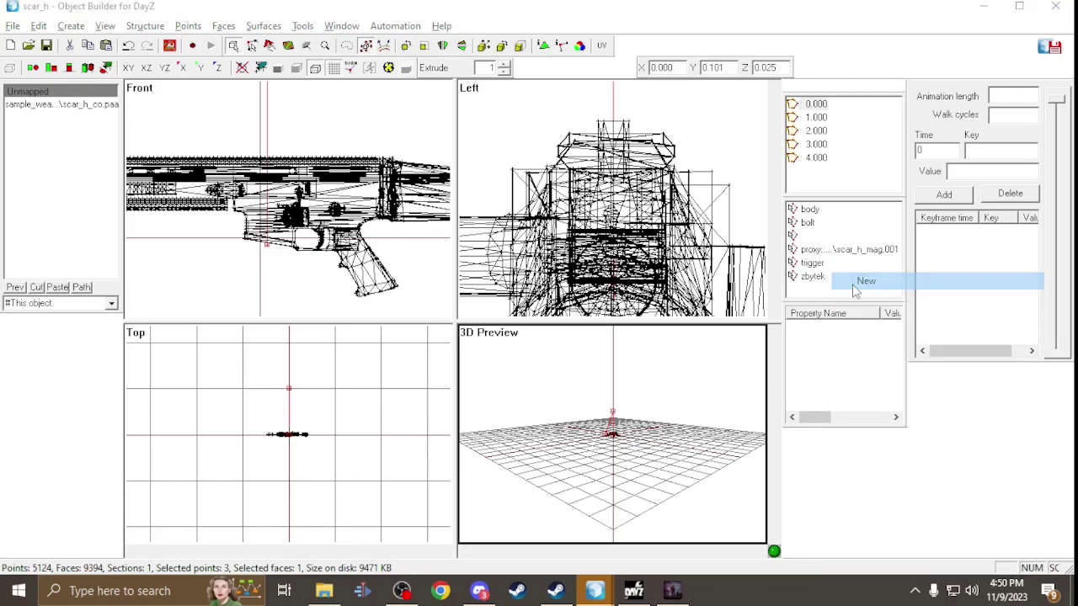
pyautogui.write('m')
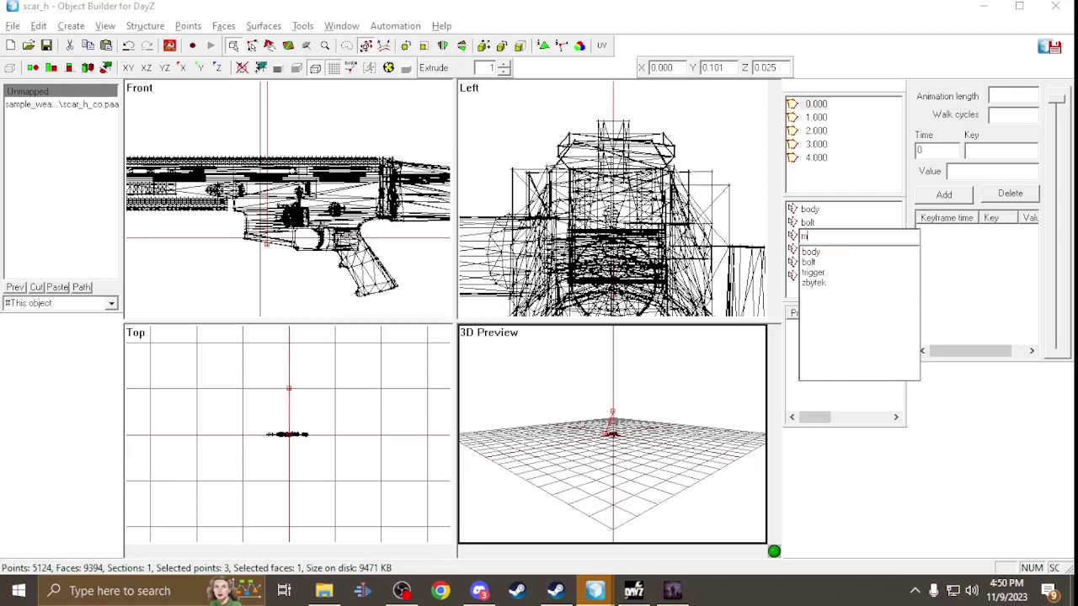
pyautogui.write('agazine')
pyautogui.press('Return')
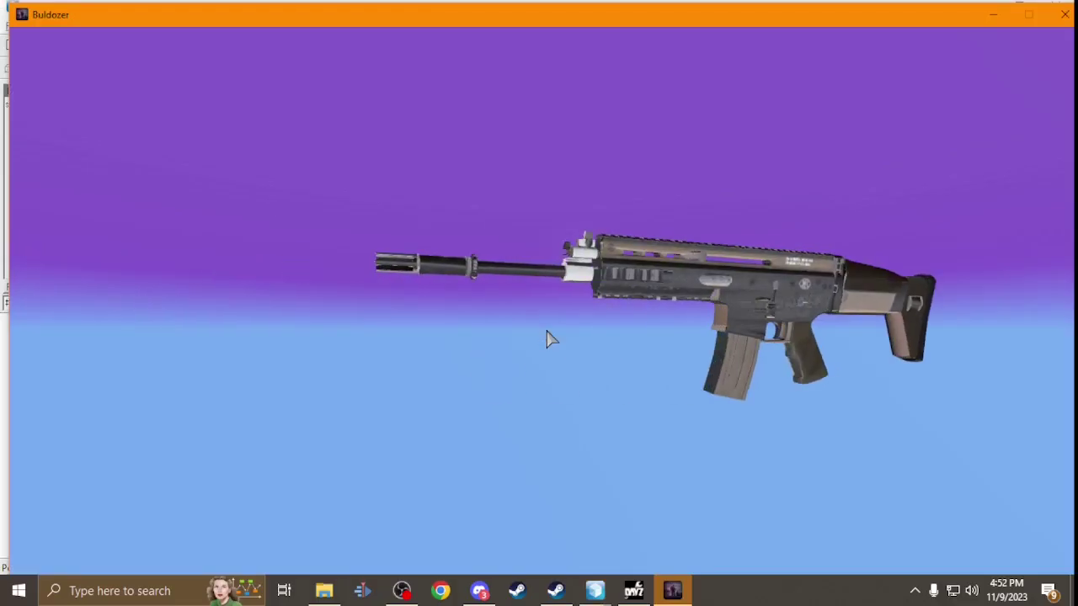
# Examine the magazine's fit on the rifle up close in Buldozer and return to the scar_h model.
pyautogui.scroll(5, 546, 330)
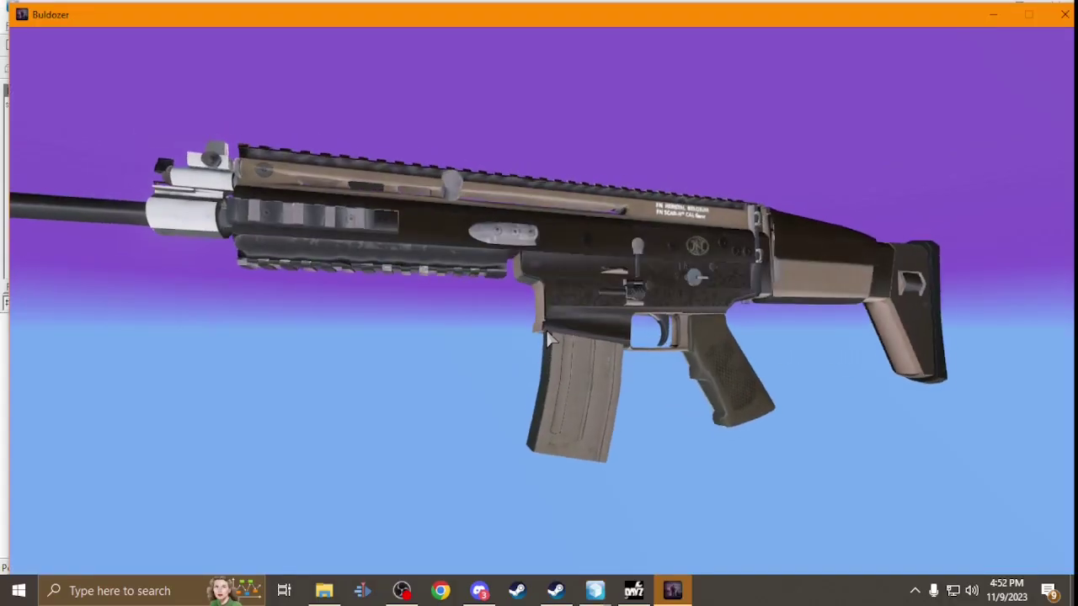
pyautogui.moveTo(546, 330); pyautogui.dragTo(552, 346)
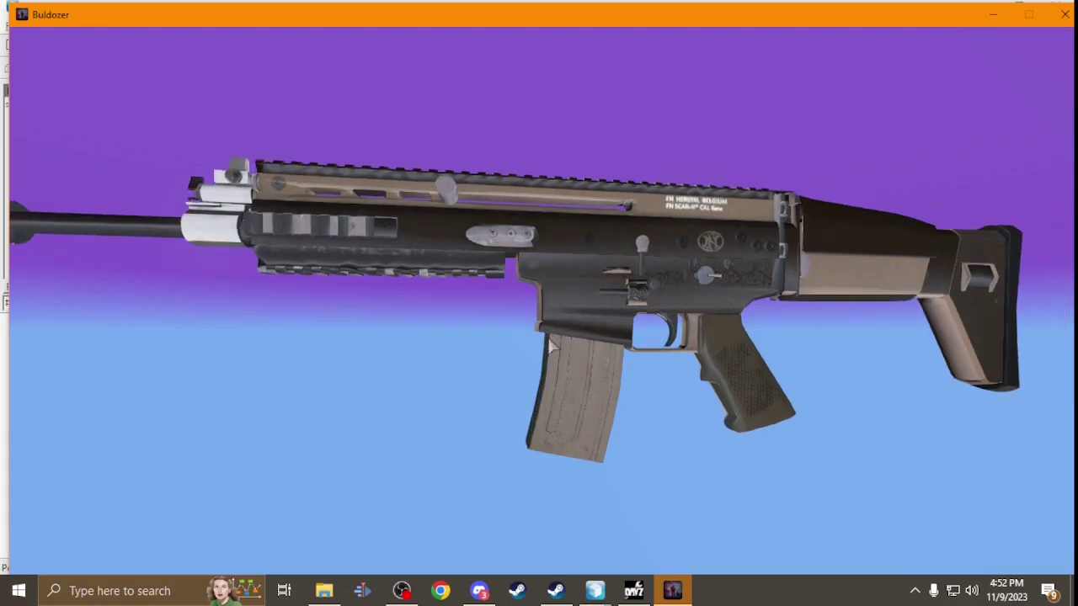
pyautogui.hotkey('alt', 'Tab')
pyautogui.hotkey('alt', 'Tab')
pyautogui.hotkey('alt', 'Tab')
pyautogui.hotkey('alt', 'Tab')
pyautogui.hotkey('alt', 'Tab')
pyautogui.hotkey('alt', 'Tab')
pyautogui.hotkey('alt', 'Tab')
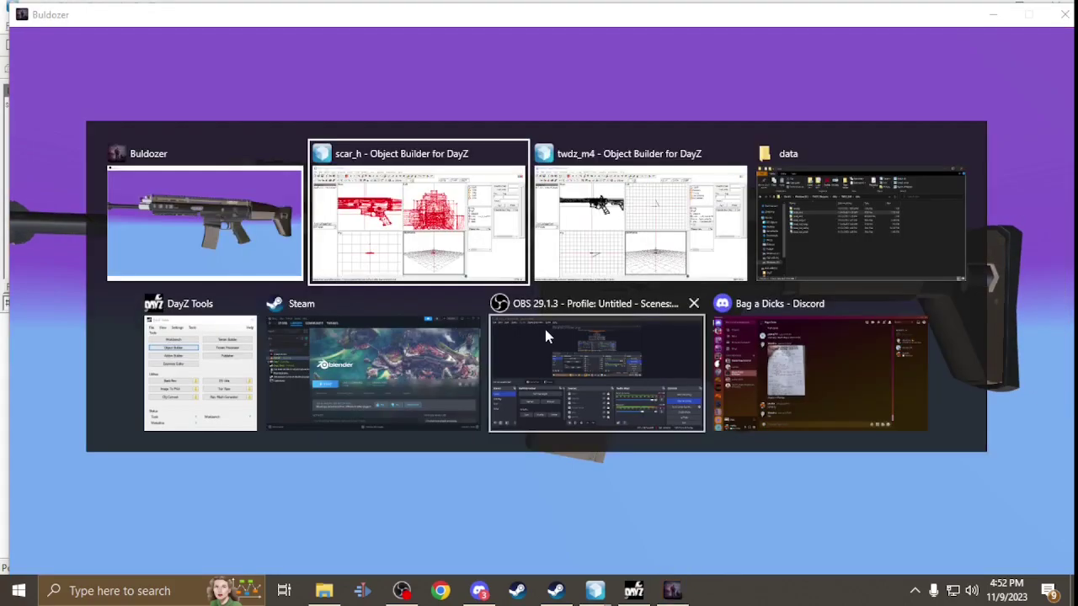
pyautogui.hotkey('alt', 'Tab')
pyautogui.hotkey('alt', 'Tab')
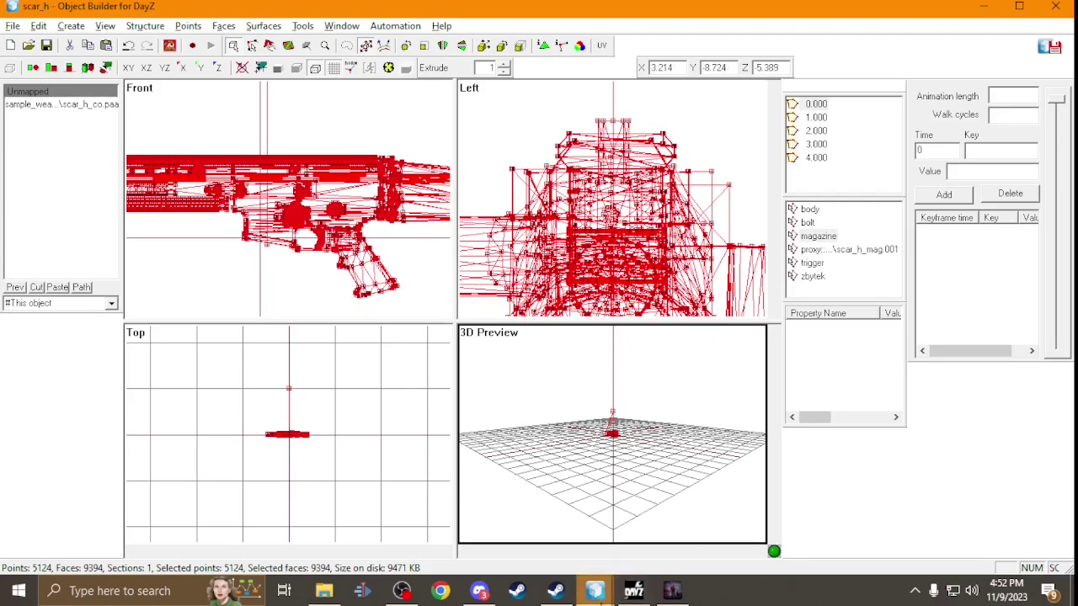
# Copy the optic_reflex proxy from LOD 1.000 of the twdz_m4 model into LOD 0.000 of scar_h.
pyautogui.moveTo(594, 591)
pyautogui.click(644, 546)
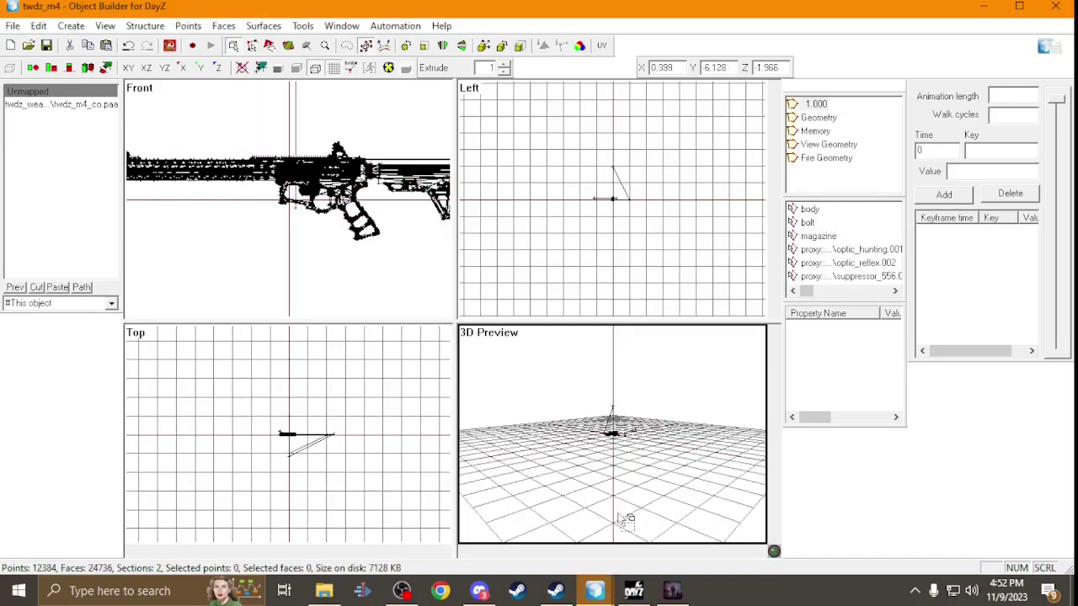
pyautogui.click(872, 263)
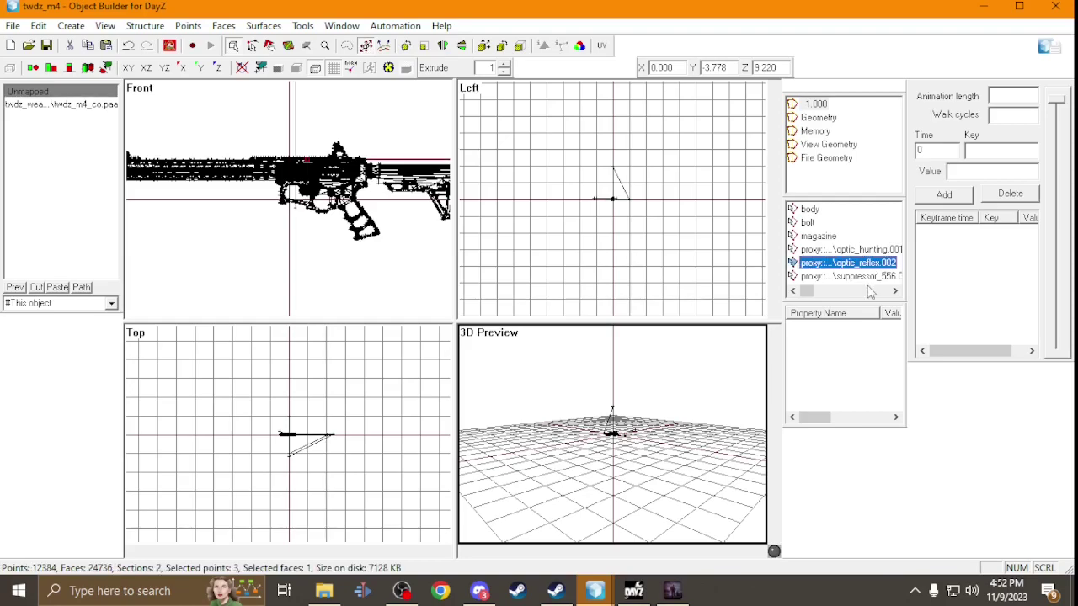
pyautogui.moveTo(595, 591)
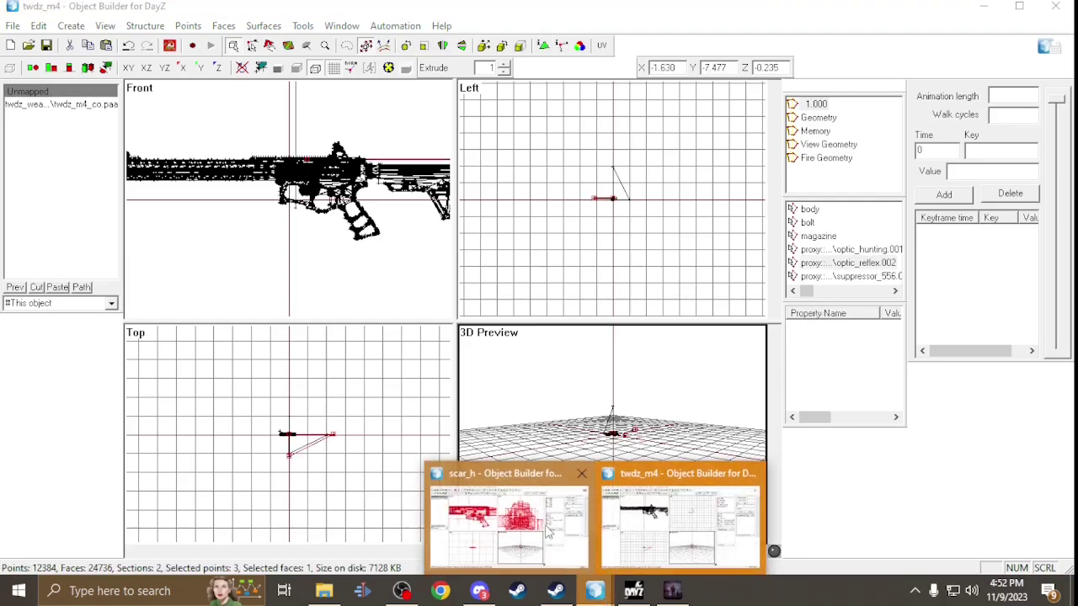
pyautogui.click(510, 527)
pyautogui.hotkey('ctrl', 'v')
# Move the optic_reflex proxy up to the top rail, centre it across the rifle, and check it in Buldozer.
pyautogui.keyDown('shift'); pyautogui.moveTo(317, 252); pyautogui.dragTo(314, 220); pyautogui.keyUp('shift')
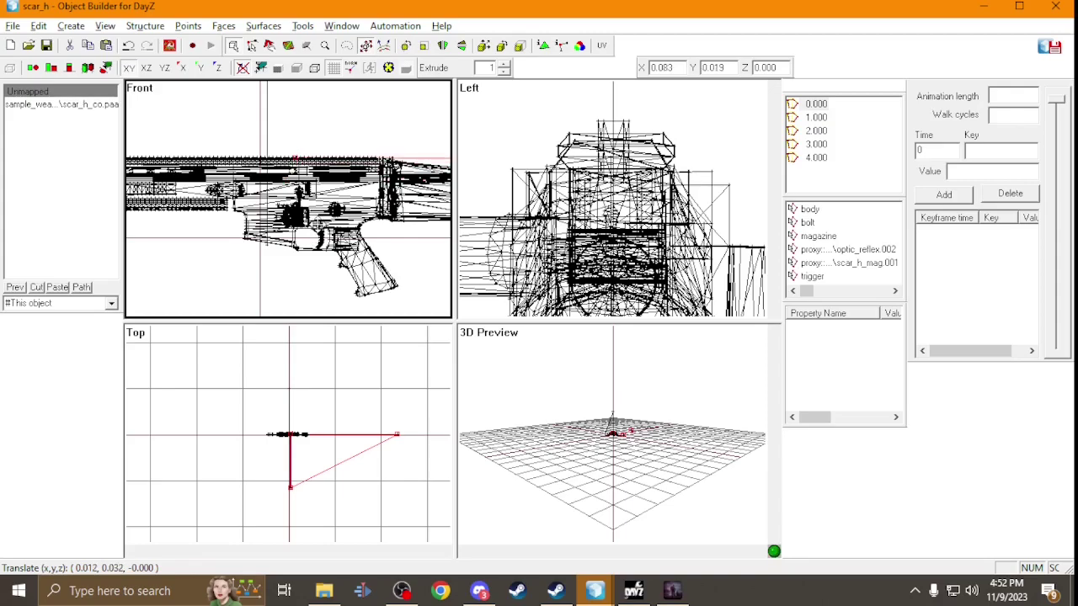
pyautogui.click(650, 235)
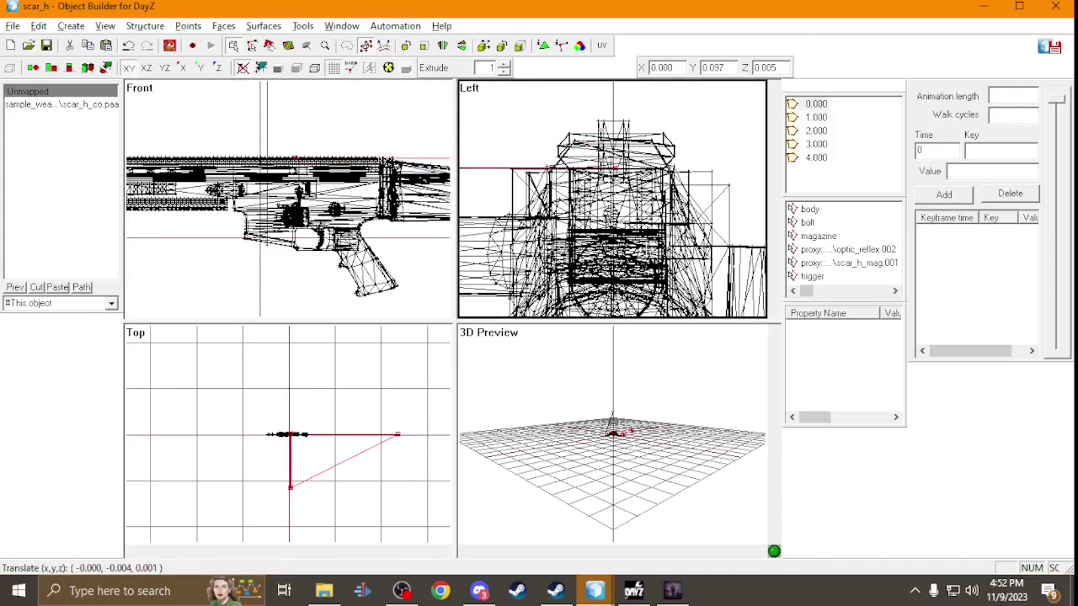
pyautogui.scroll(5, 630, 152)
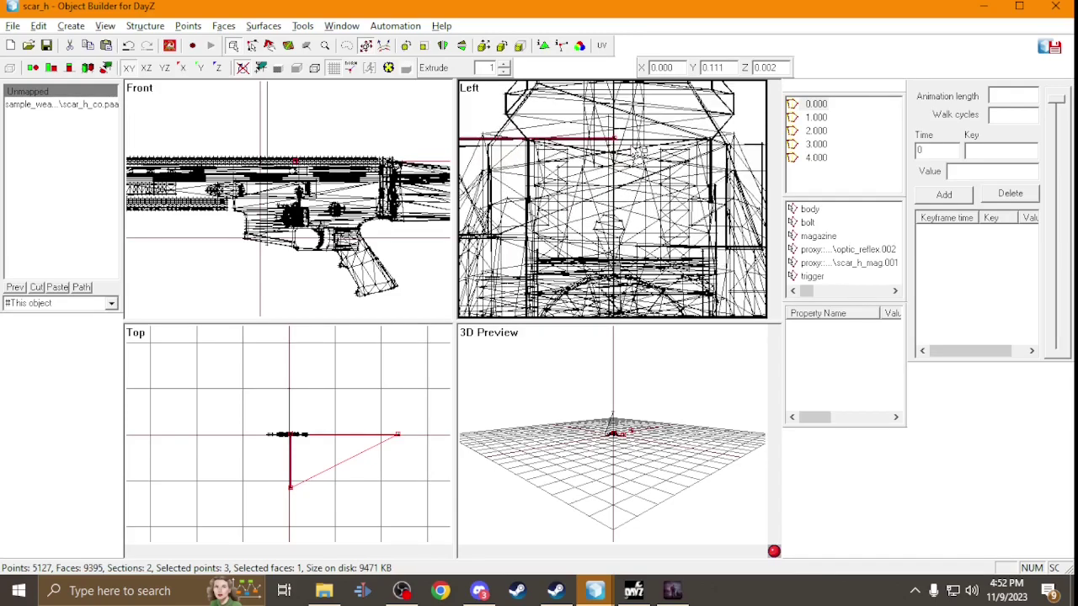
pyautogui.moveTo(630, 151); pyautogui.dragTo(644, 274, button='right')
pyautogui.scroll(1, 646, 277)
pyautogui.moveTo(627, 262); pyautogui.dragTo(621, 264)
pyautogui.hotkey('alt', 'Tab')
pyautogui.hotkey('alt', 'Tab')
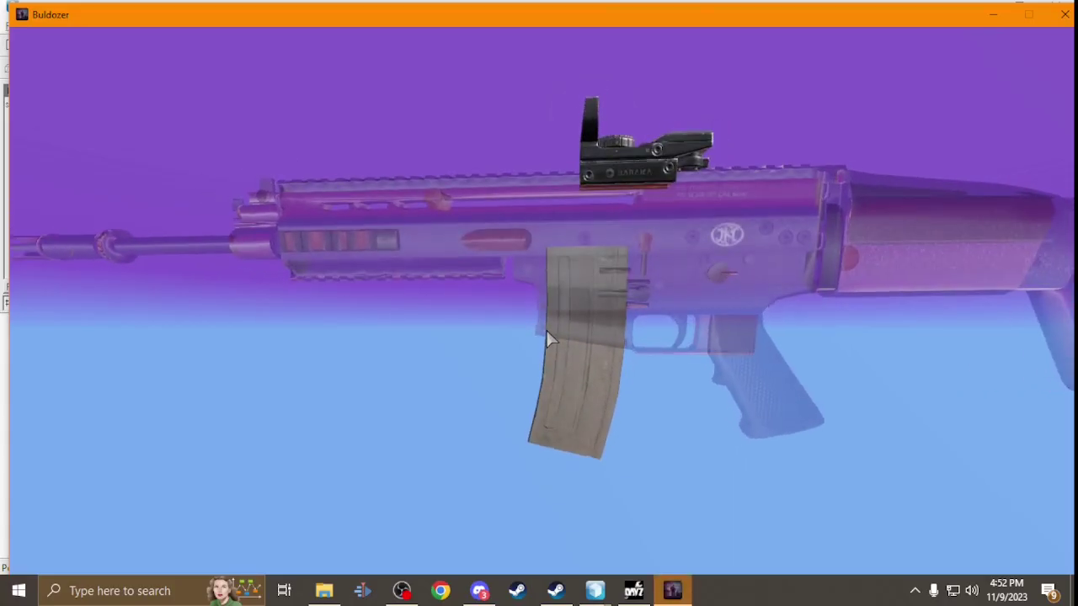
# Shift the optic_reflex proxy back along the top rail toward the stock, fine-tune its seating, and check it in Buldozer.
pyautogui.hotkey('alt', 'Tab')
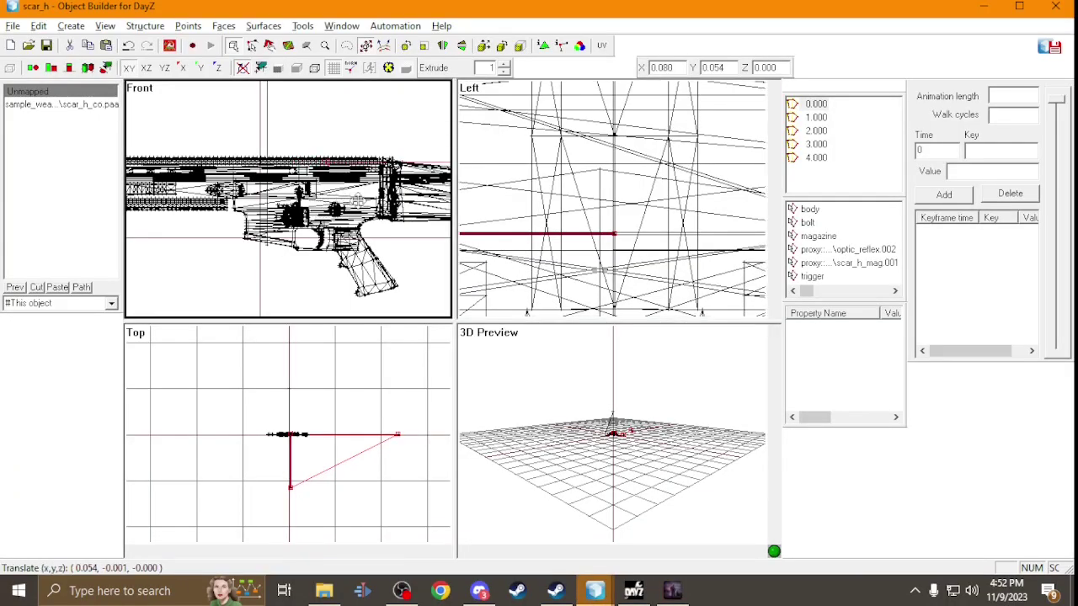
pyautogui.moveTo(358, 201); pyautogui.dragTo(356, 197)
pyautogui.moveTo(609, 281); pyautogui.dragTo(599, 306)
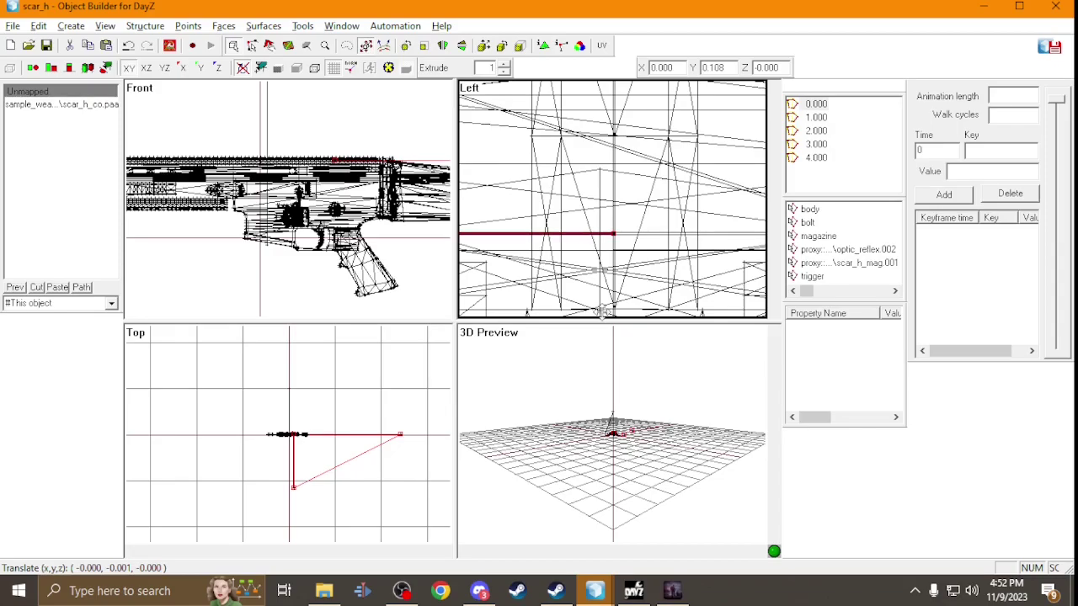
pyautogui.hotkey('alt', 'Tab')
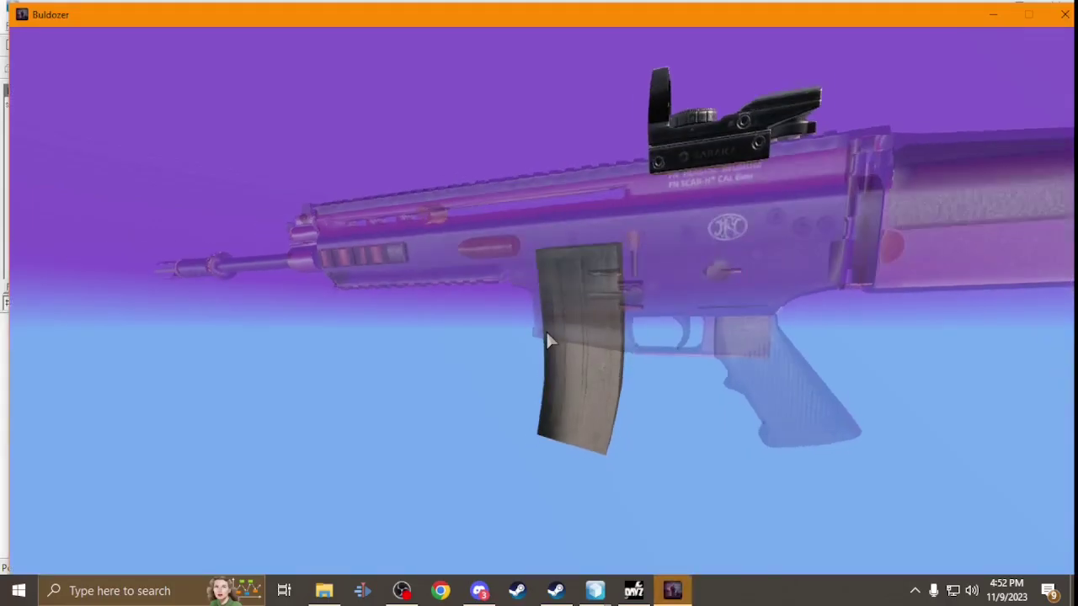
pyautogui.scroll(-5, 546, 331)
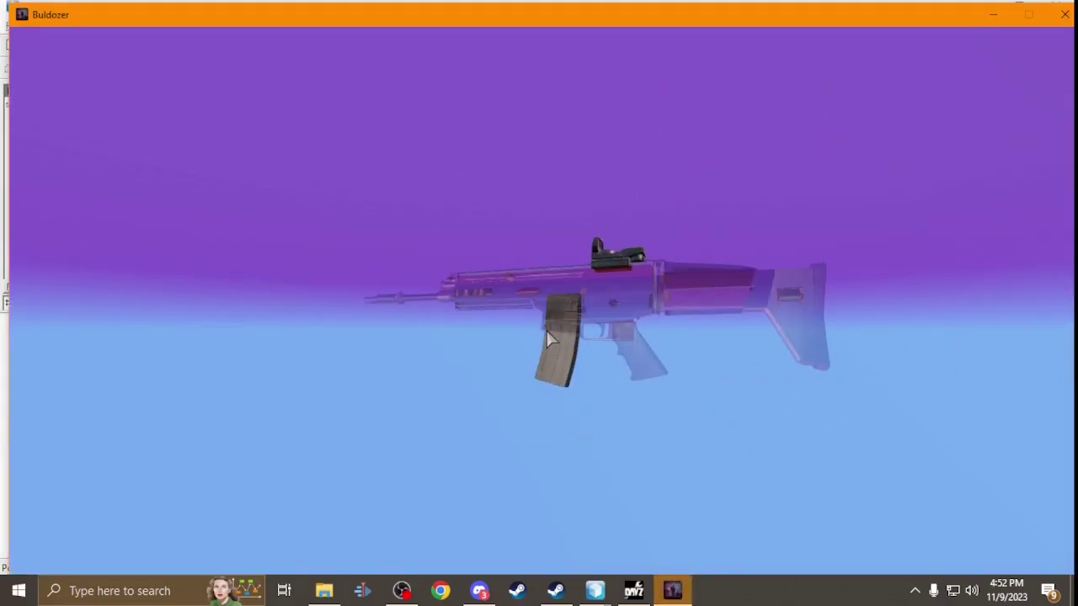
# Copy the suppressor_556 proxy from LOD 1.000 of the twdz_m4 model into LOD 0.000 of scar_h.
pyautogui.hotkey('alt', 'Tab')
pyautogui.moveTo(595, 590)
pyautogui.click(696, 507)
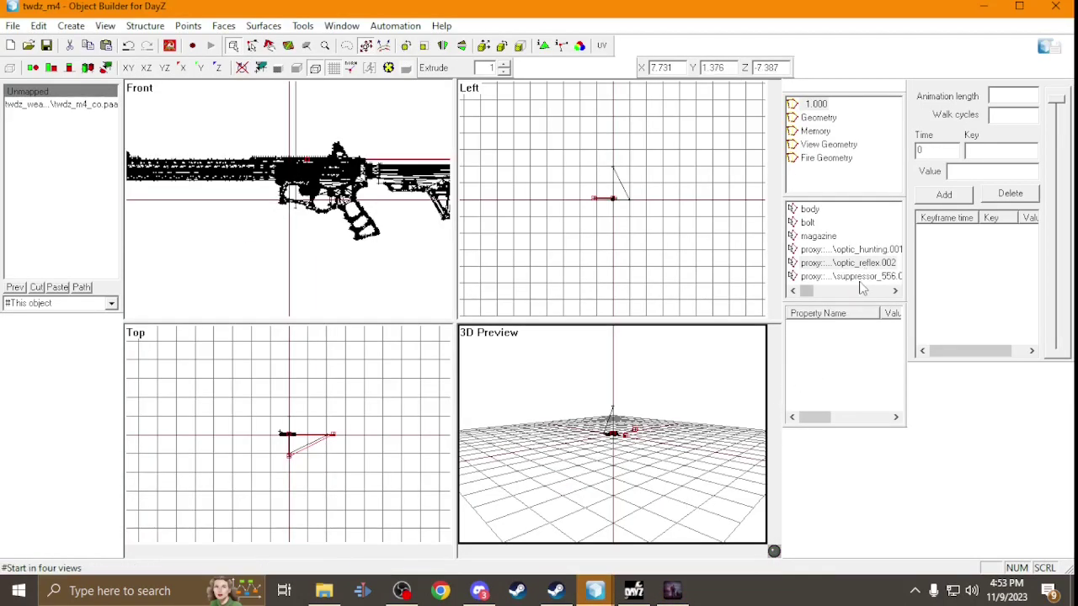
pyautogui.click(861, 278)
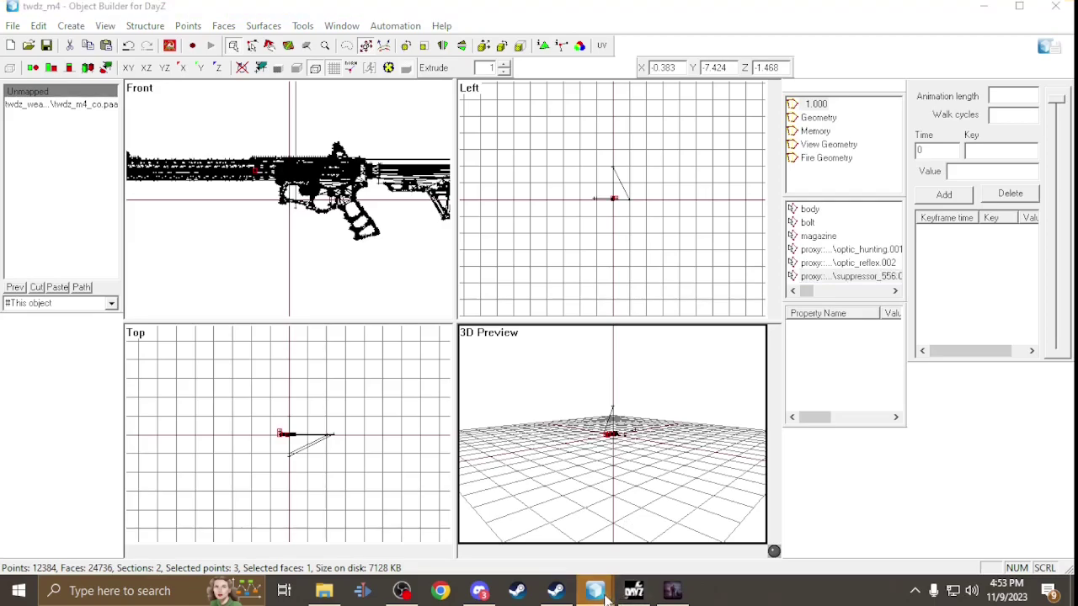
pyautogui.moveTo(595, 590)
pyautogui.click(506, 506)
pyautogui.click(300, 240)
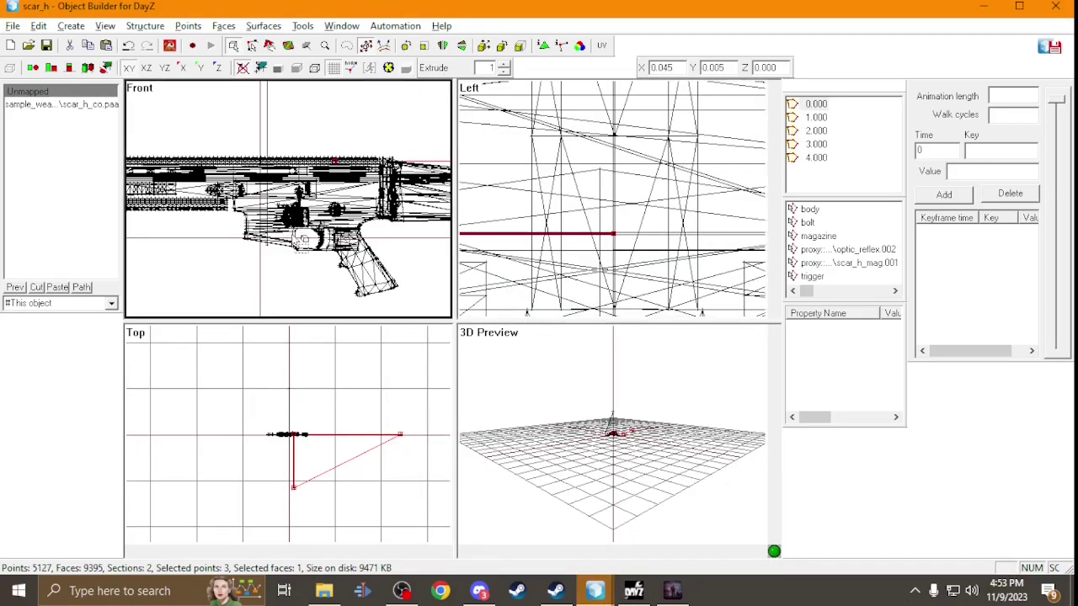
pyautogui.press('Left')
pyautogui.press('Left')
pyautogui.press('Left')
pyautogui.press('Left')
pyautogui.press('Left')
pyautogui.press('Left')
pyautogui.press('Left')
pyautogui.press('Left')
pyautogui.press('Left')
pyautogui.press('Left')
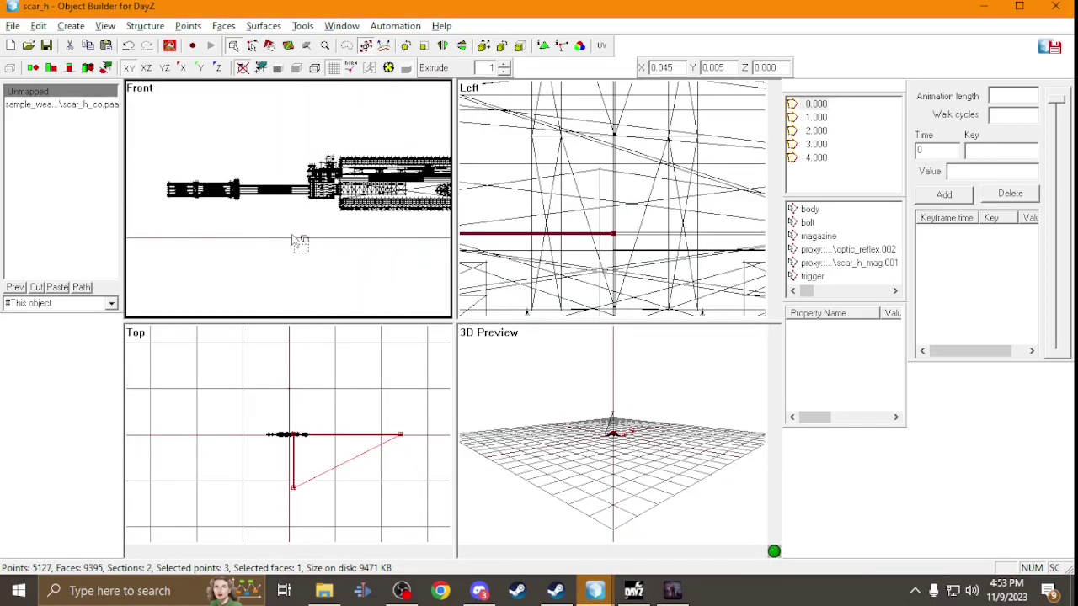
pyautogui.hotkey('ctrl', 'v')
# Line the suppressor_556 proxy up with the barrel at the muzzle and check its placement in Buldozer.
pyautogui.keyDown('shift'); pyautogui.moveTo(245, 267); pyautogui.dragTo(254, 258); pyautogui.keyUp('shift')
pyautogui.scroll(3, 180, 217)
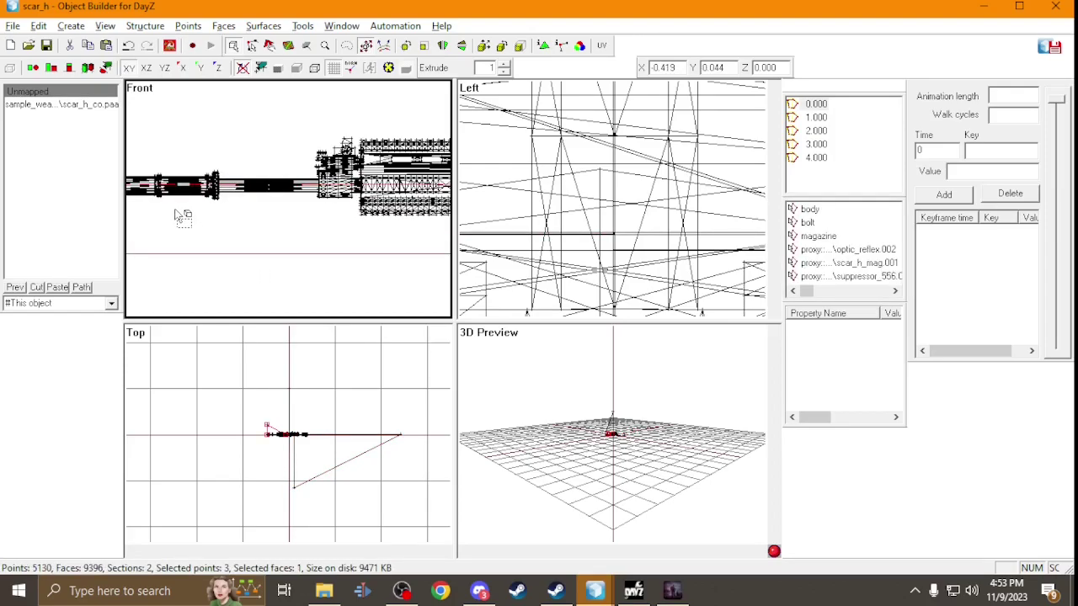
pyautogui.scroll(-2, 198, 224)
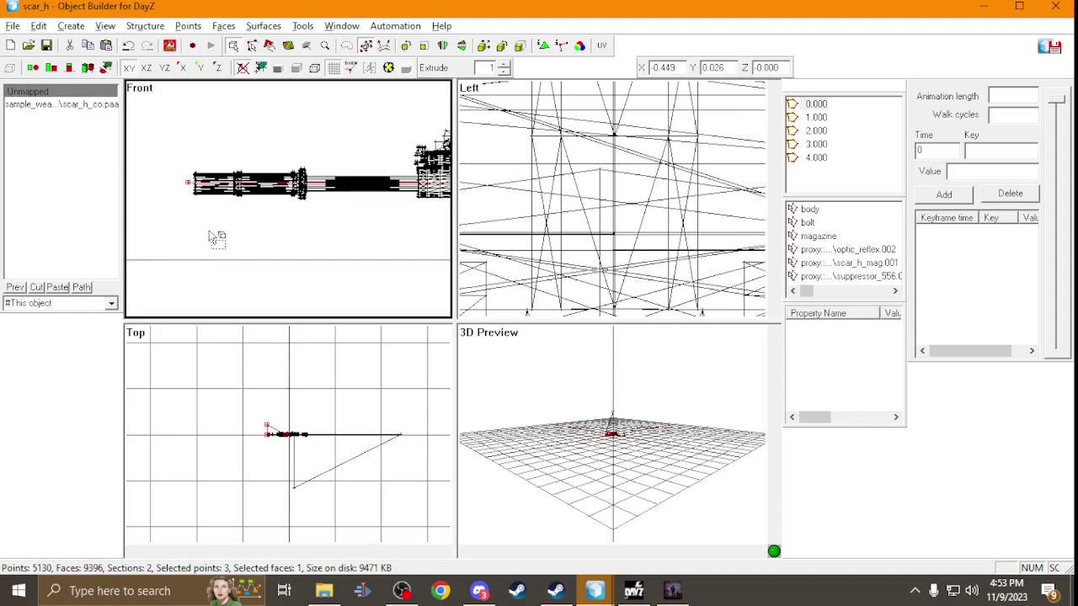
pyautogui.scroll(4, 253, 441)
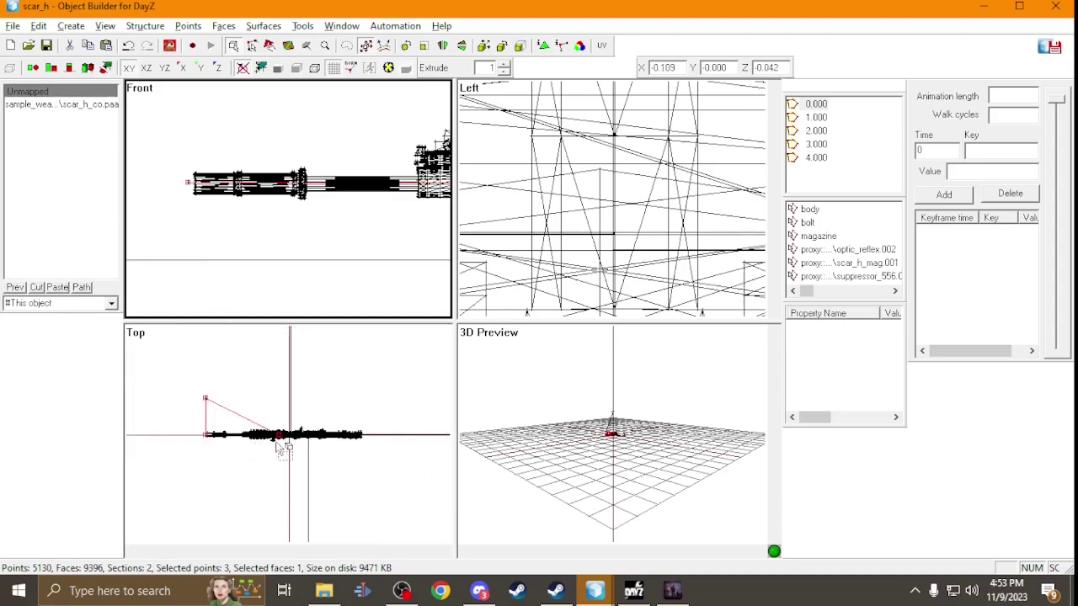
pyautogui.hotkey('alt', 'Tab', 'Tab')
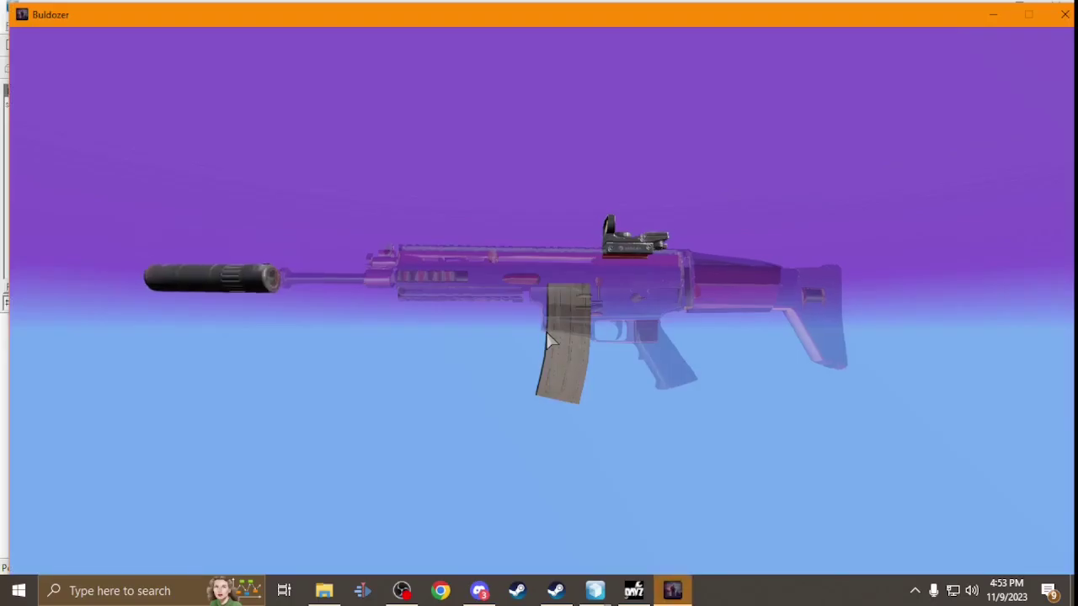
pyautogui.scroll(3, 547, 331)
pyautogui.scroll(-3, 546, 330)
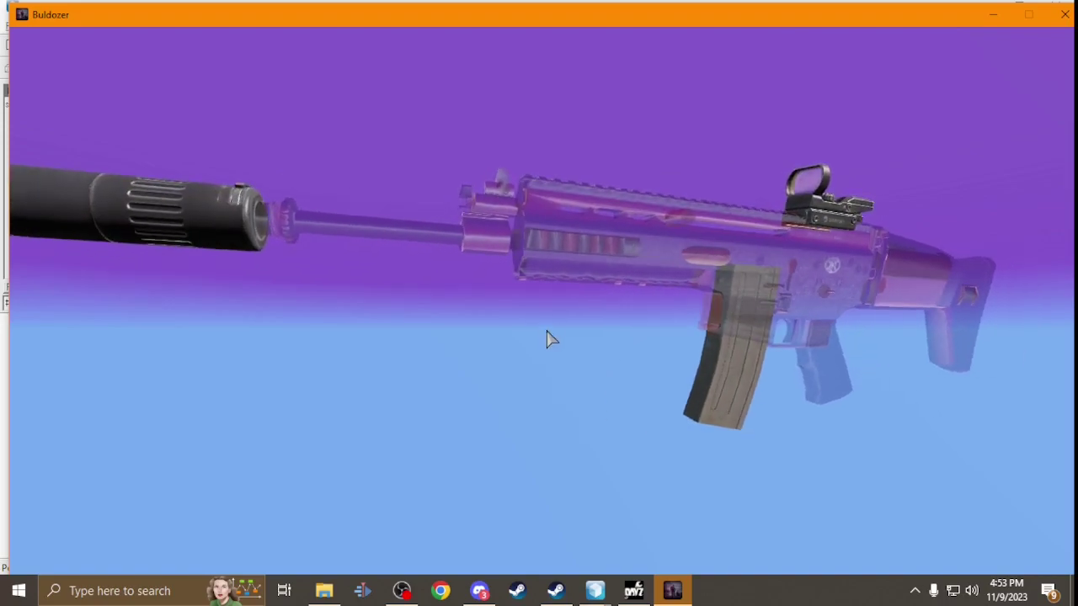
# Nudge the suppressor_556 proxy back toward the muzzle, fine-tune its height by about 0.002, and compare the fit in Buldozer.
pyautogui.hotkey('alt', 'Tab')
pyautogui.click(235, 210)
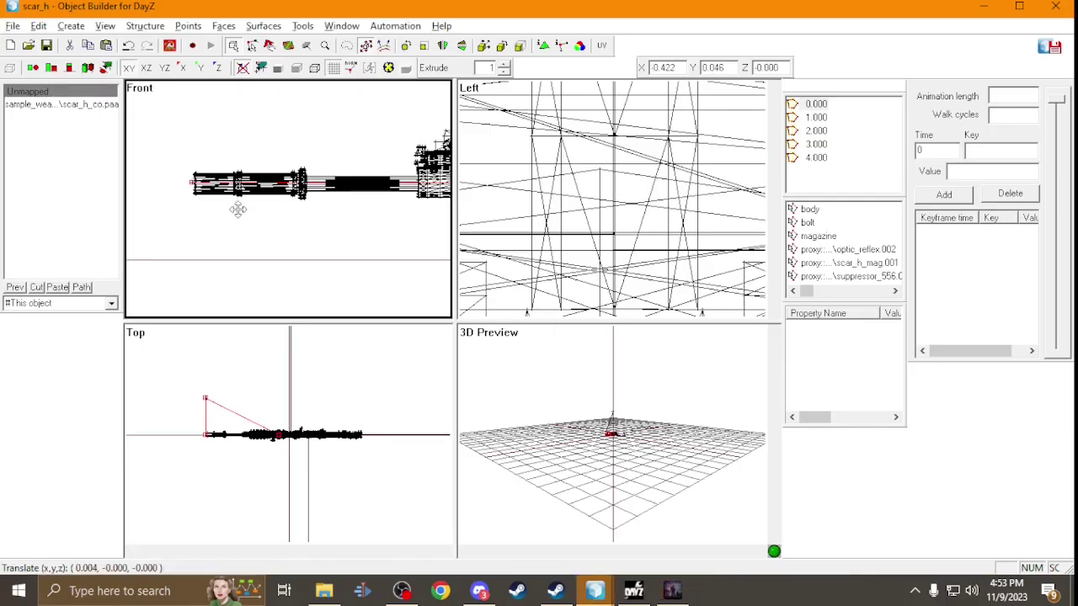
pyautogui.hotkey('alt', 'Tab')
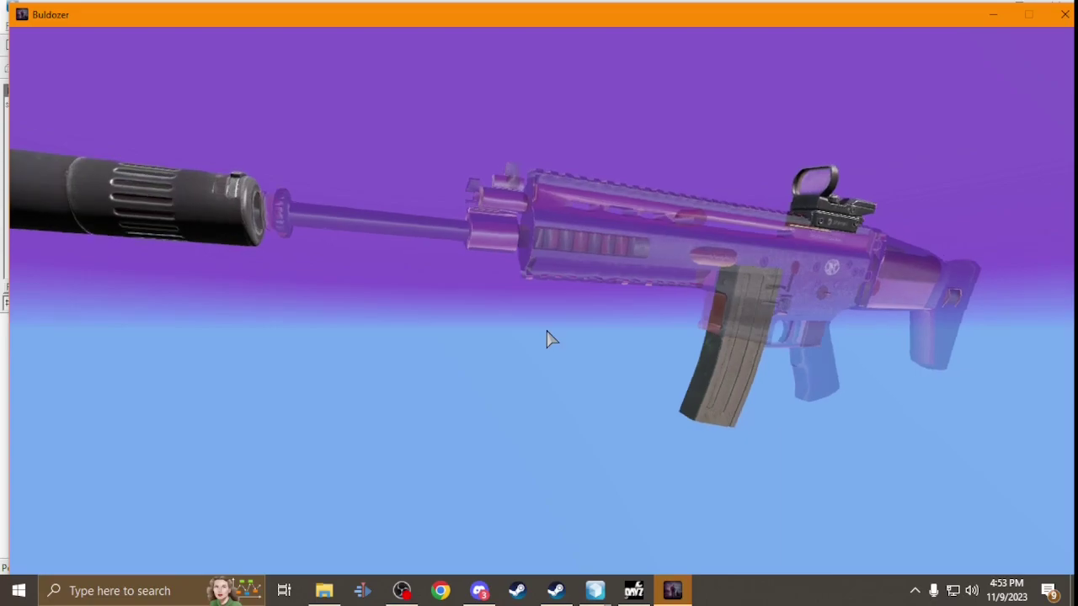
pyautogui.hotkey('alt', 'Tab')
pyautogui.hotkey('alt', 'Tab')
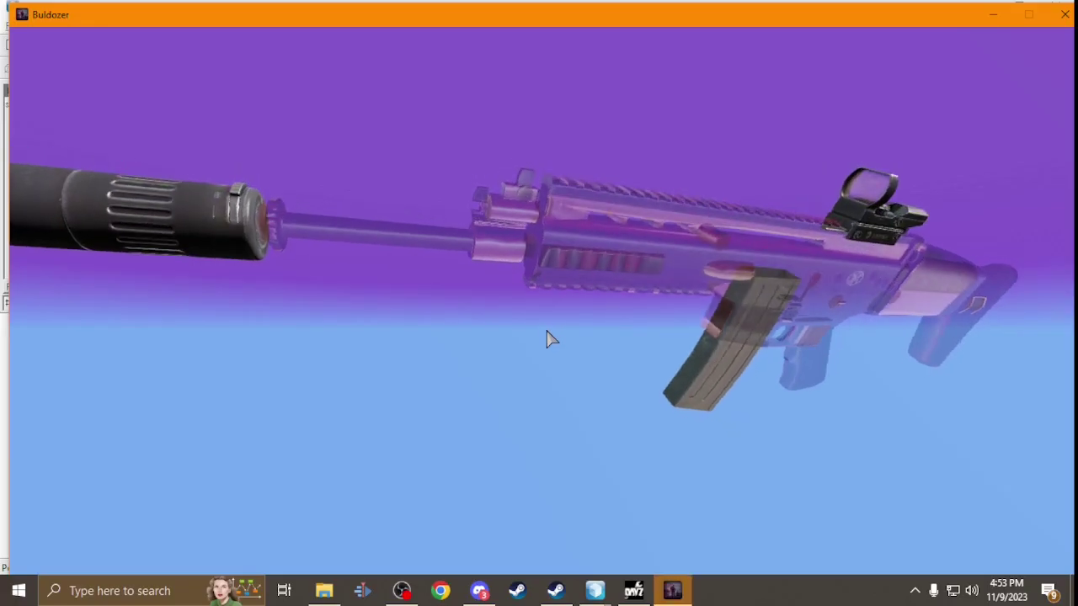
pyautogui.hotkey('alt', 'Tab')
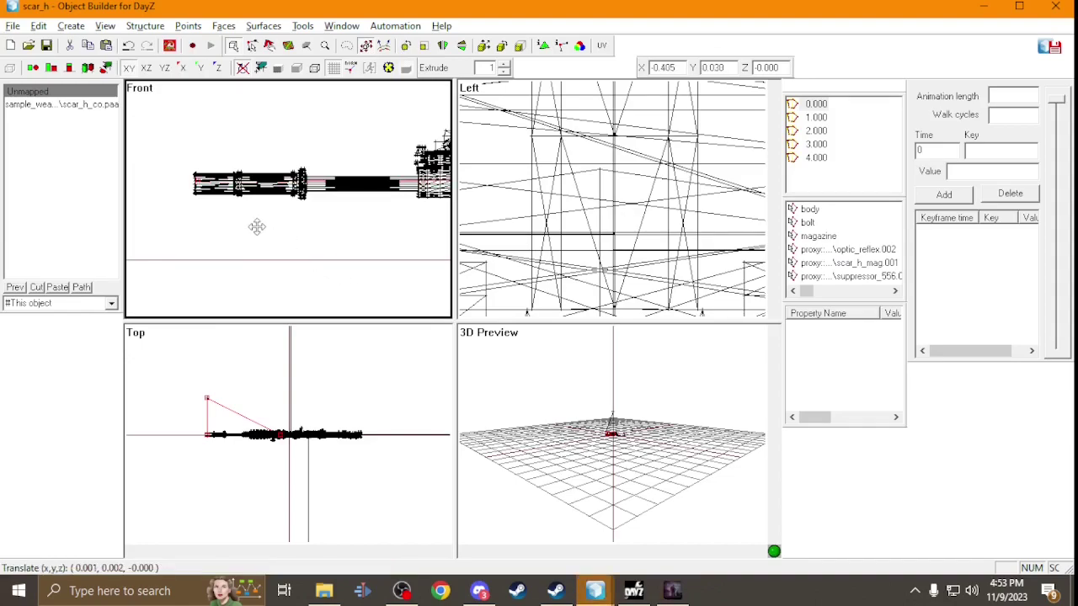
pyautogui.hotkey('alt', 'Tab')
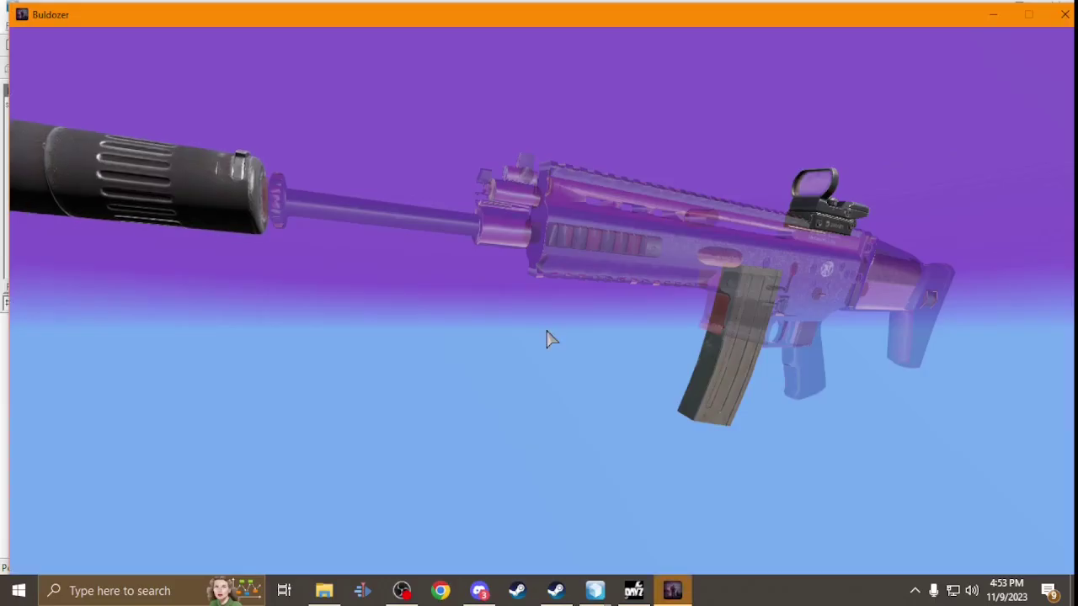
# Shift the suppressor_556 proxy about 0.005 further toward the stock so it covers the muzzle tip, and check it in Buldozer.
pyautogui.hotkey('alt', 'Tab')
pyautogui.scroll(2, 197, 189)
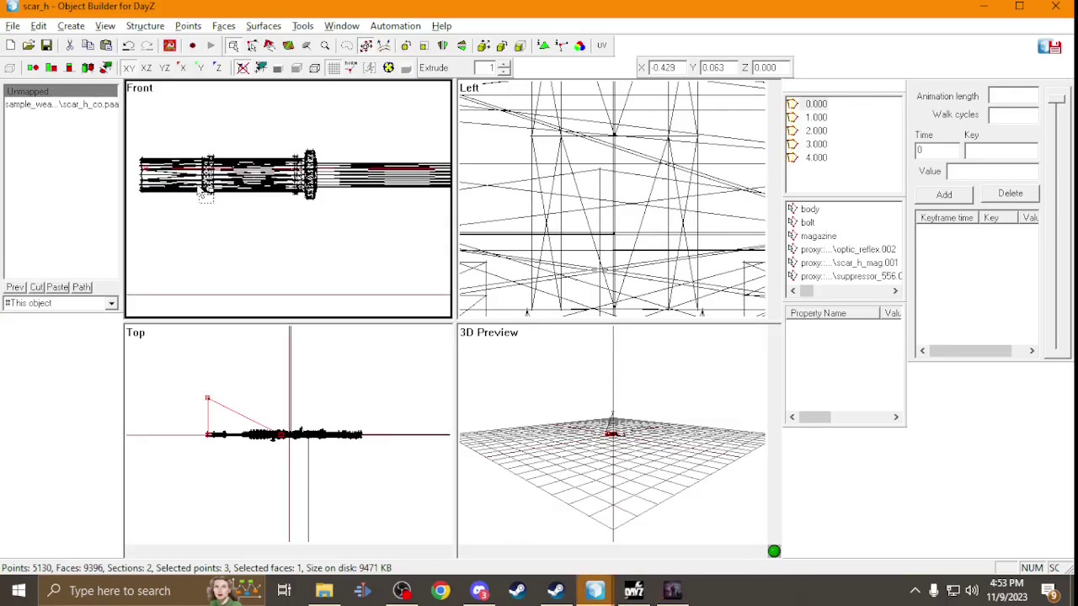
pyautogui.hotkey('alt', 'Tab')
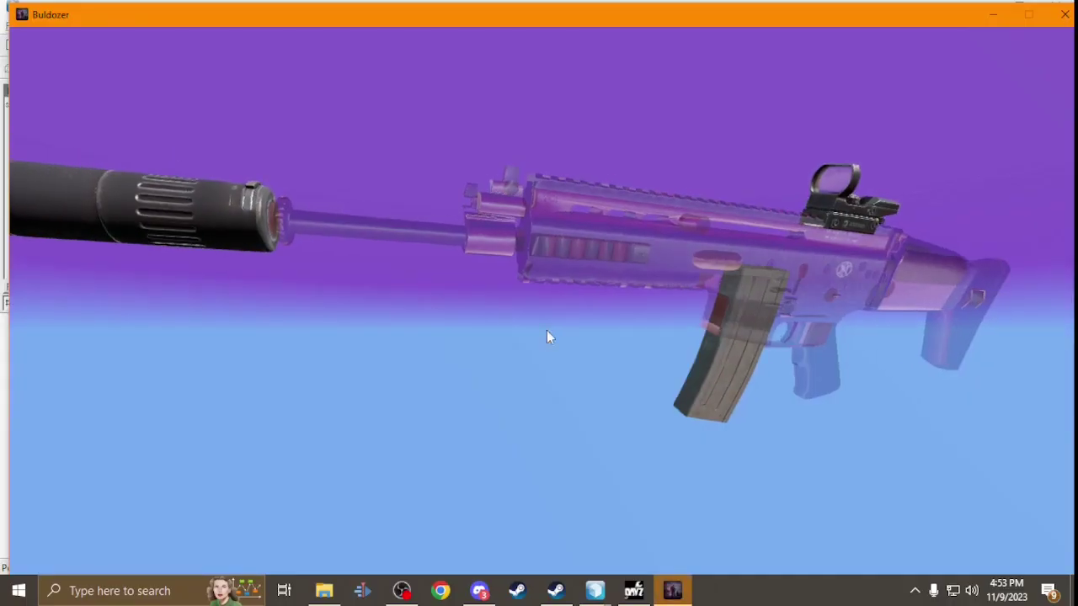
pyautogui.hotkey('alt', 'Tab')
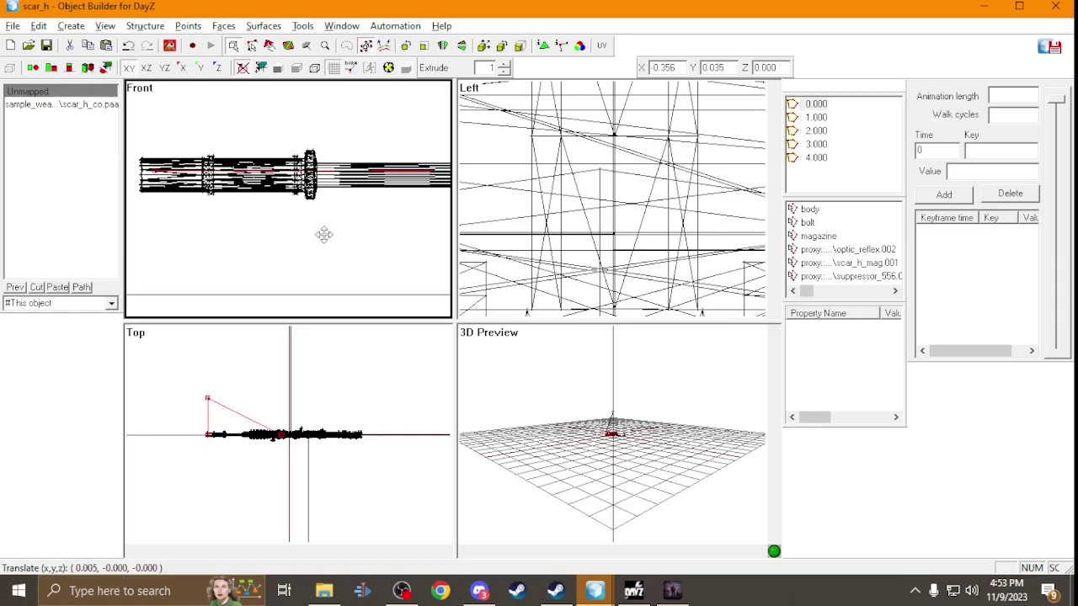
pyautogui.hotkey('alt', 'Tab')
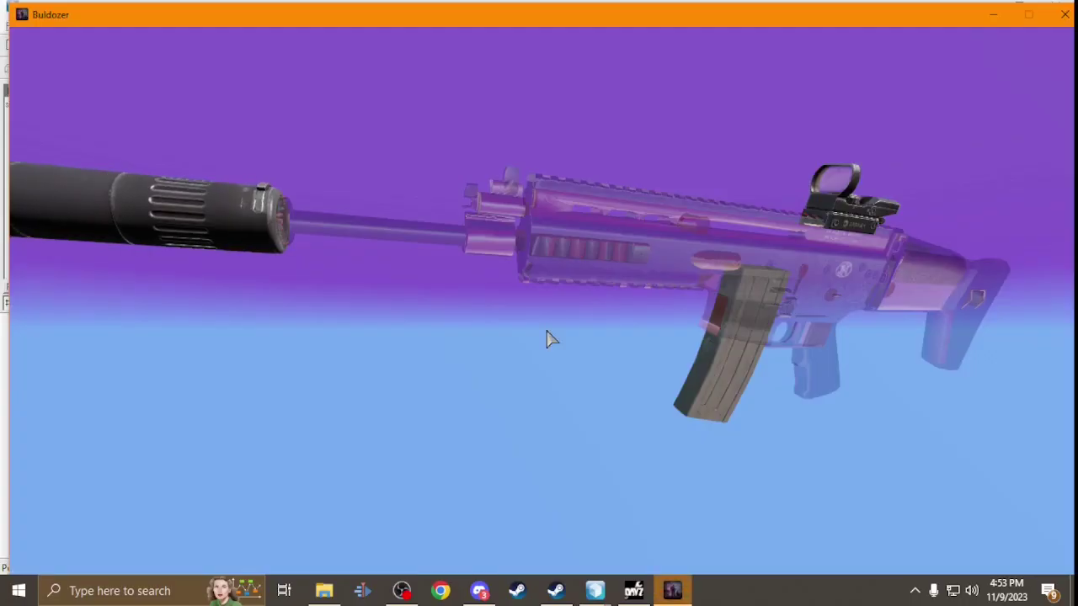
pyautogui.scroll(-5, 548, 339)
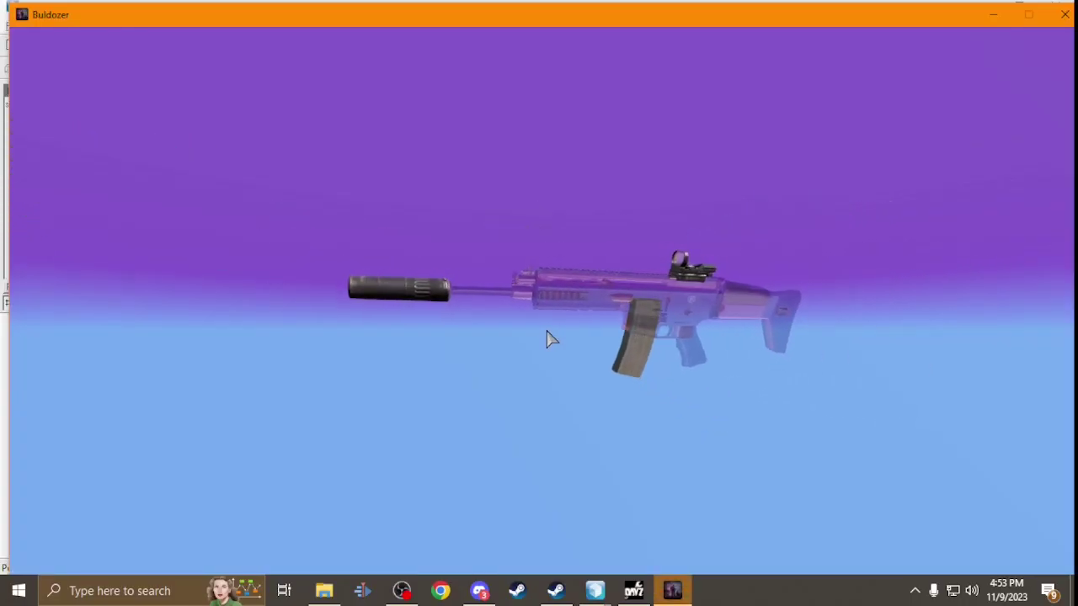
# Select all of the rifle's geometry and proxies in LOD 0.000 of scar_h.
pyautogui.hotkey('alt', 'Tab')
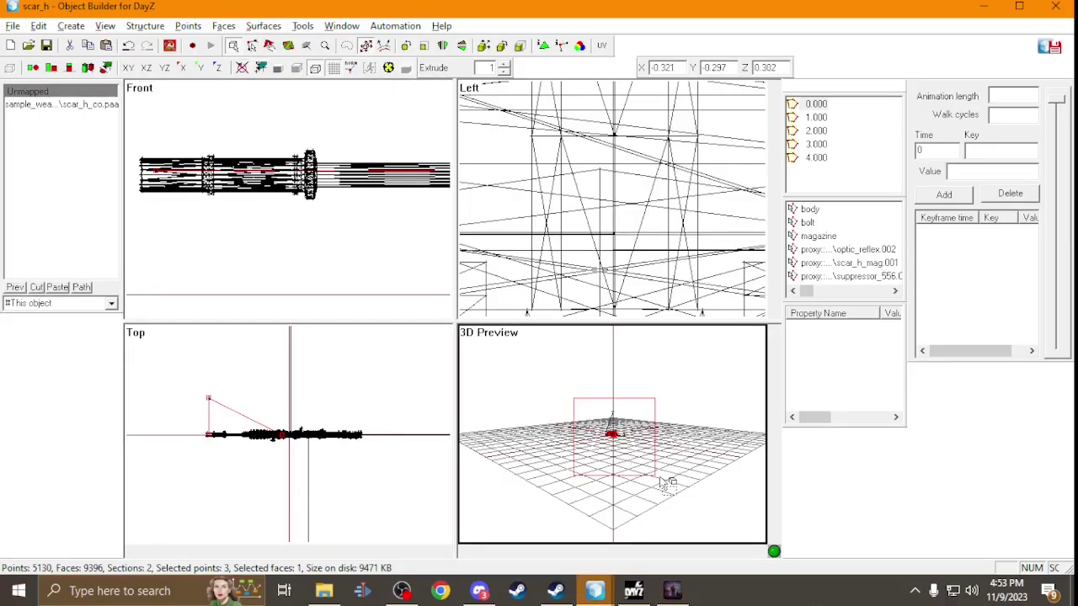
pyautogui.hotkey('ctrl', 'a')
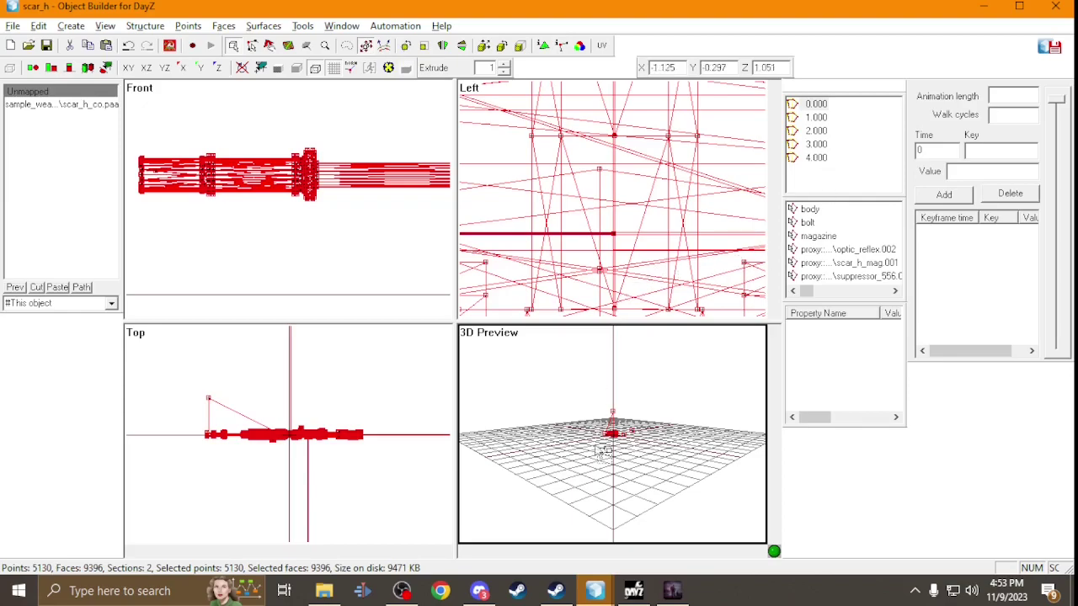
pyautogui.click(606, 573)
pyautogui.click(590, 531)
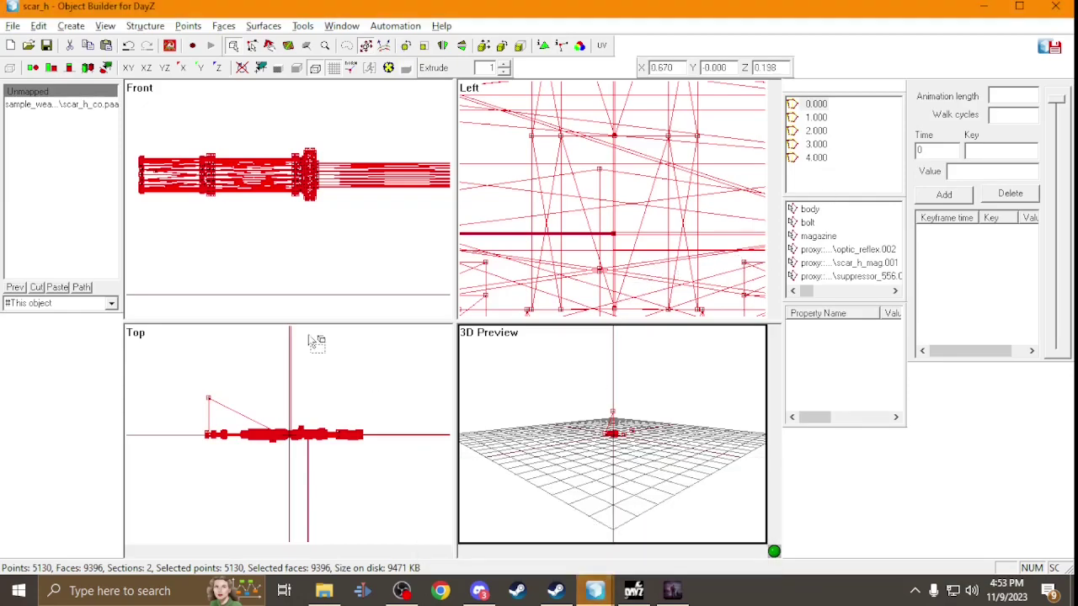
pyautogui.scroll(-3, 249, 198)
pyautogui.scroll(5, 257, 192)
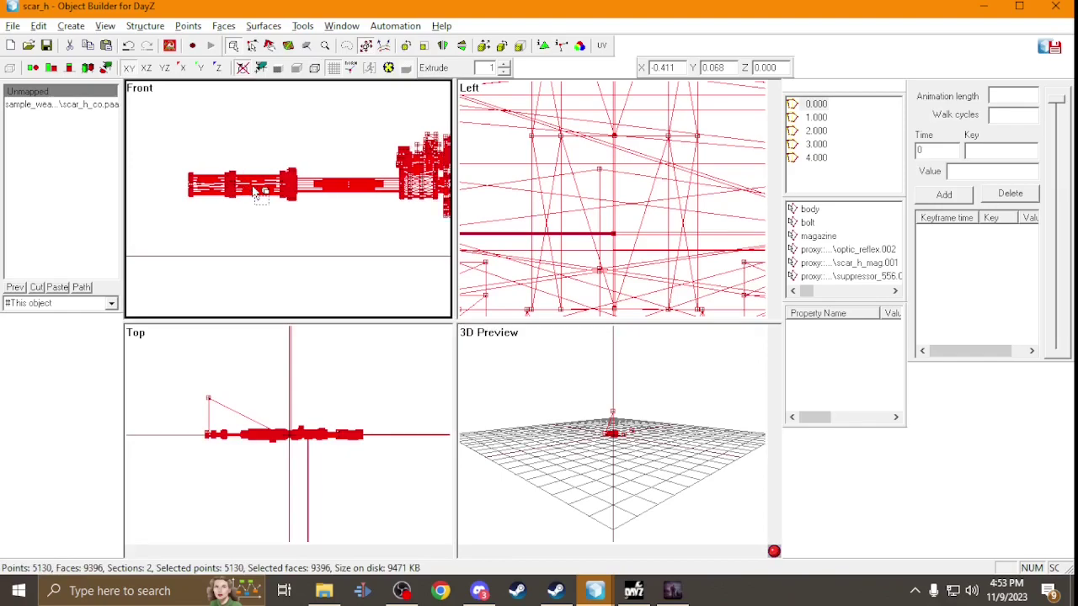
pyautogui.press('Right')
pyautogui.press('Right')
pyautogui.press('Right')
pyautogui.press('Right')
pyautogui.press('Right')
pyautogui.press('Right')
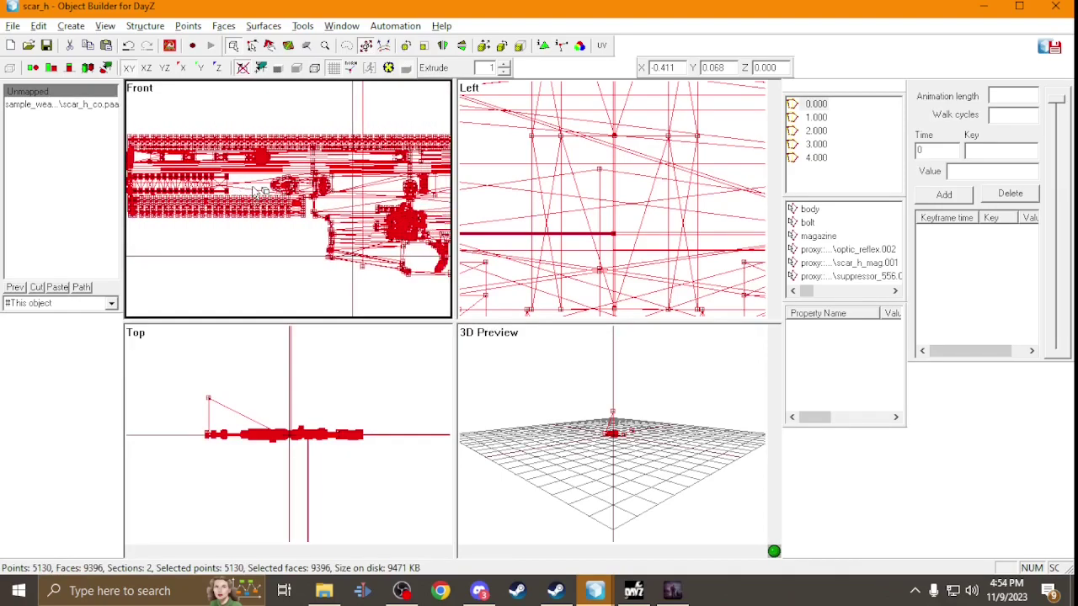
pyautogui.scroll(-4, 257, 187)
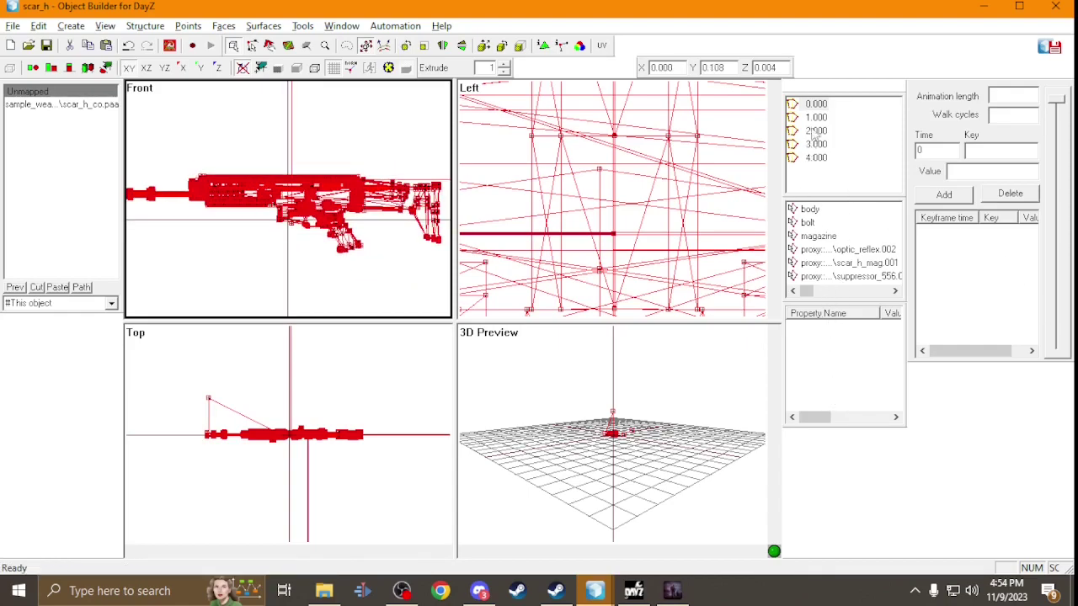
# Add the named property lodnoshadow with value 1 to LOD 0.000 and LOD 1.000.
pyautogui.rightClick(831, 375)
pyautogui.click(854, 378)
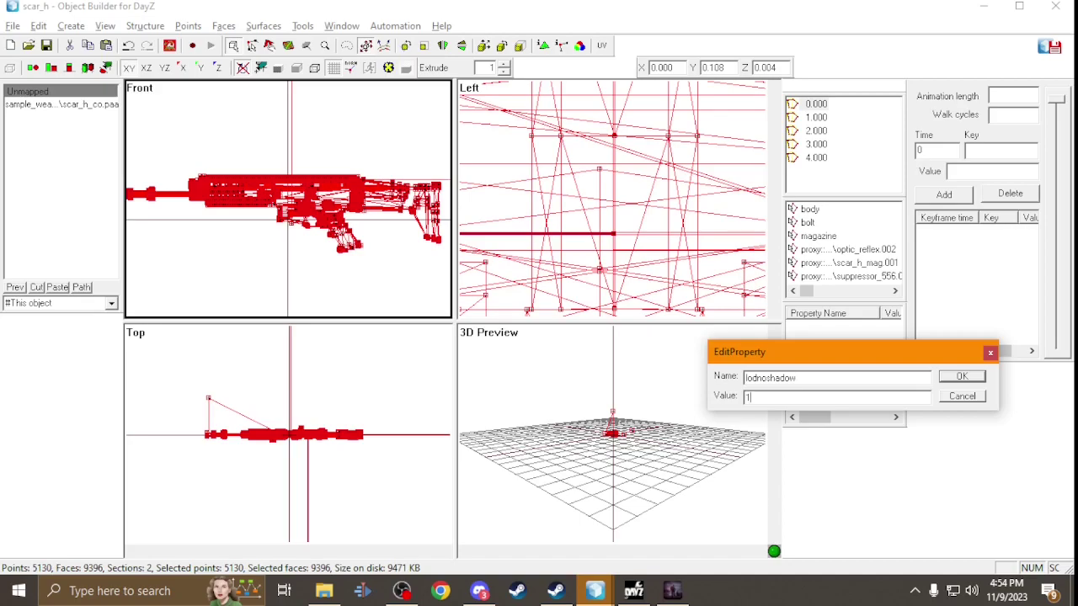
pyautogui.press('Return')
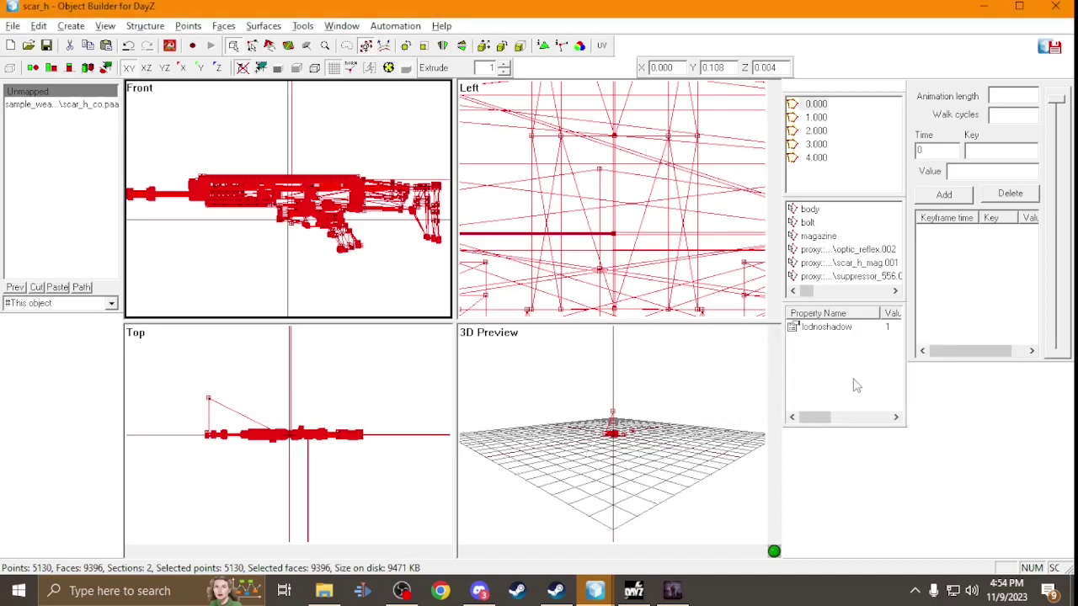
pyautogui.click(824, 119)
pyautogui.rightClick(831, 368)
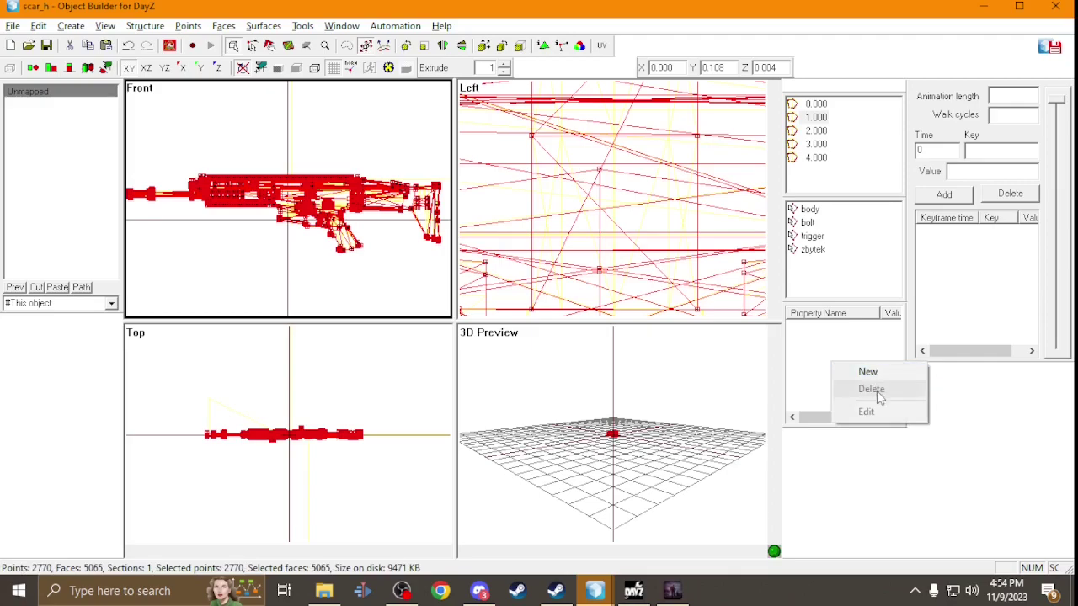
pyautogui.click(884, 374)
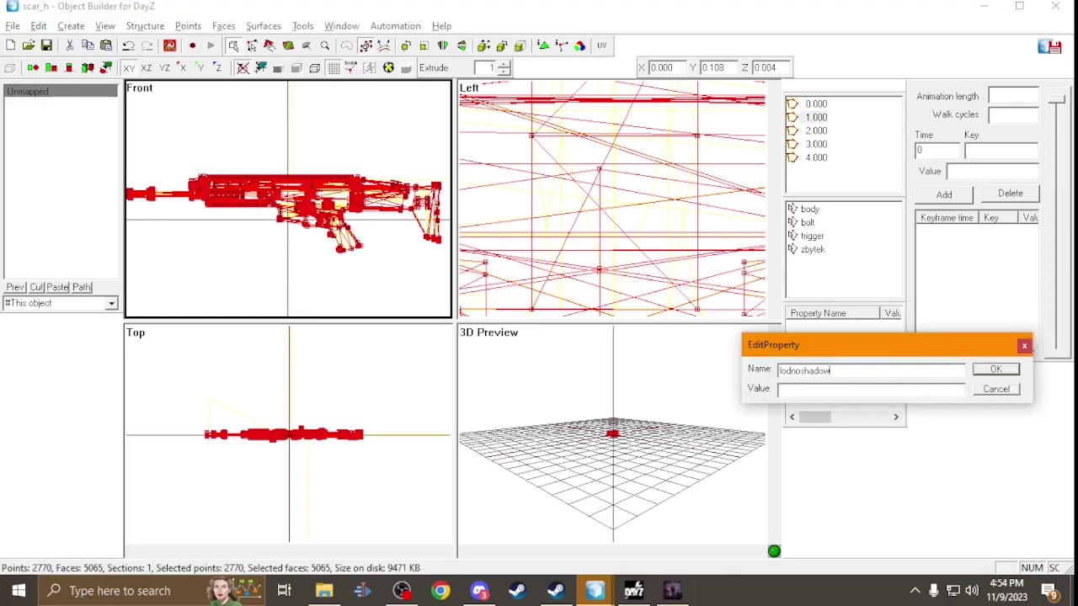
pyautogui.write('1')
pyautogui.press('Return')
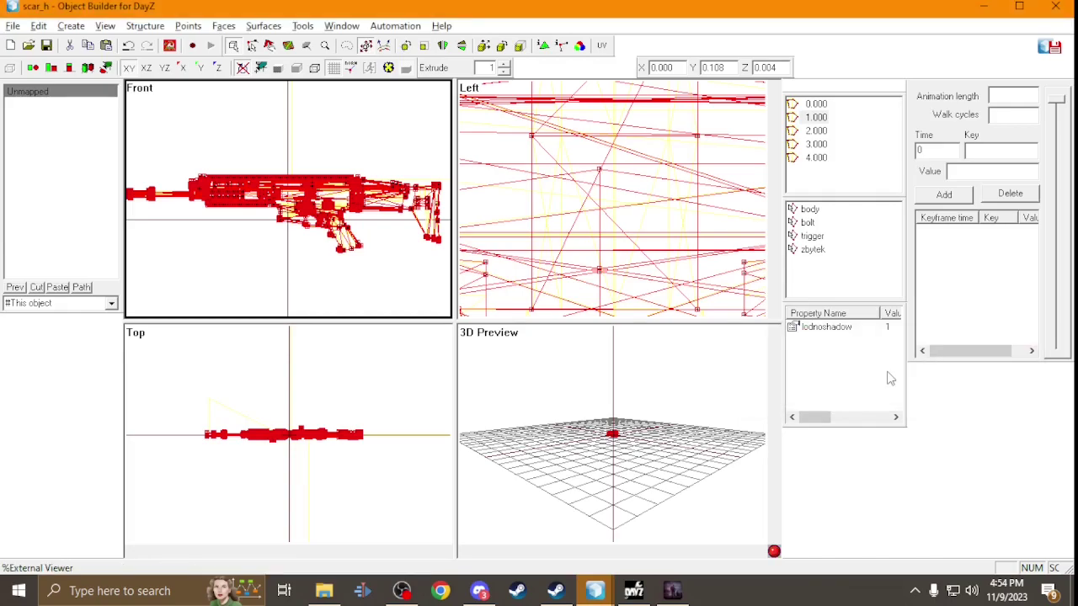
# Give LOD 2.000 the named property lodnoshadow with value 1.
pyautogui.click(816, 132)
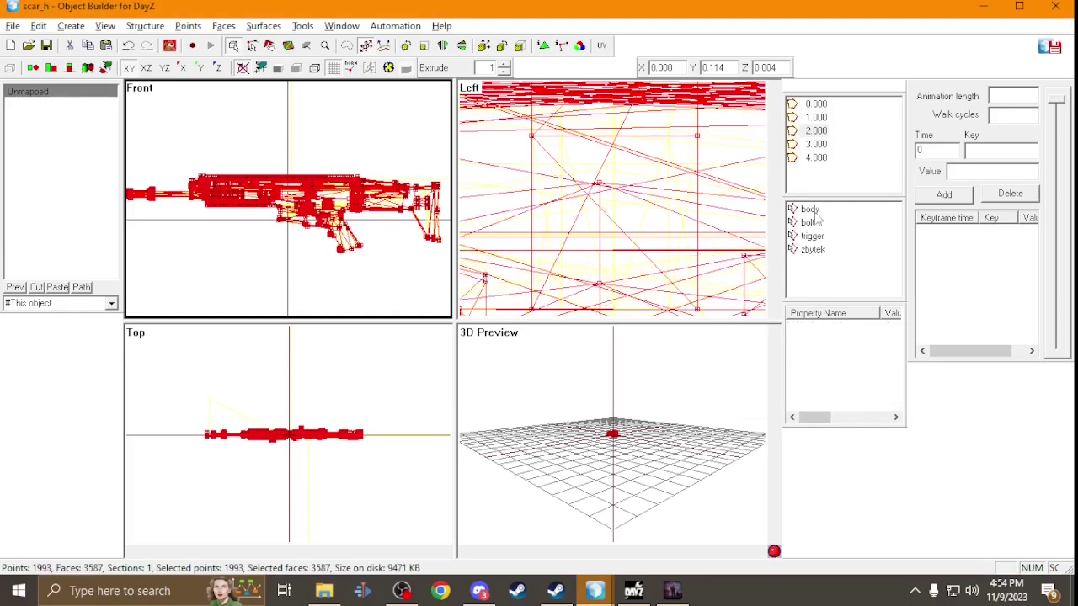
pyautogui.rightClick(875, 384)
pyautogui.click(898, 391)
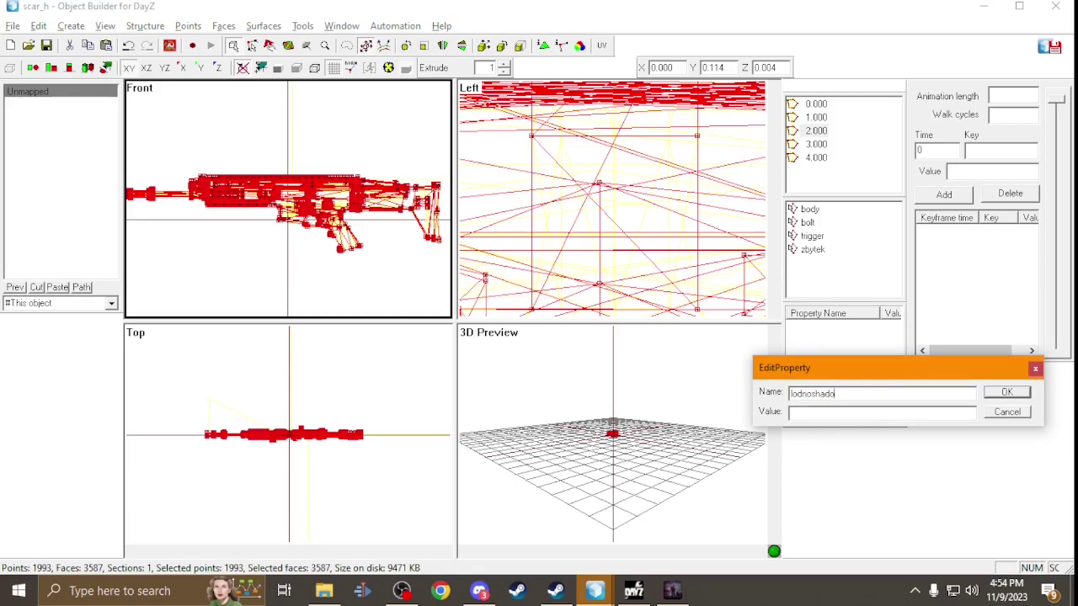
pyautogui.press('Return')
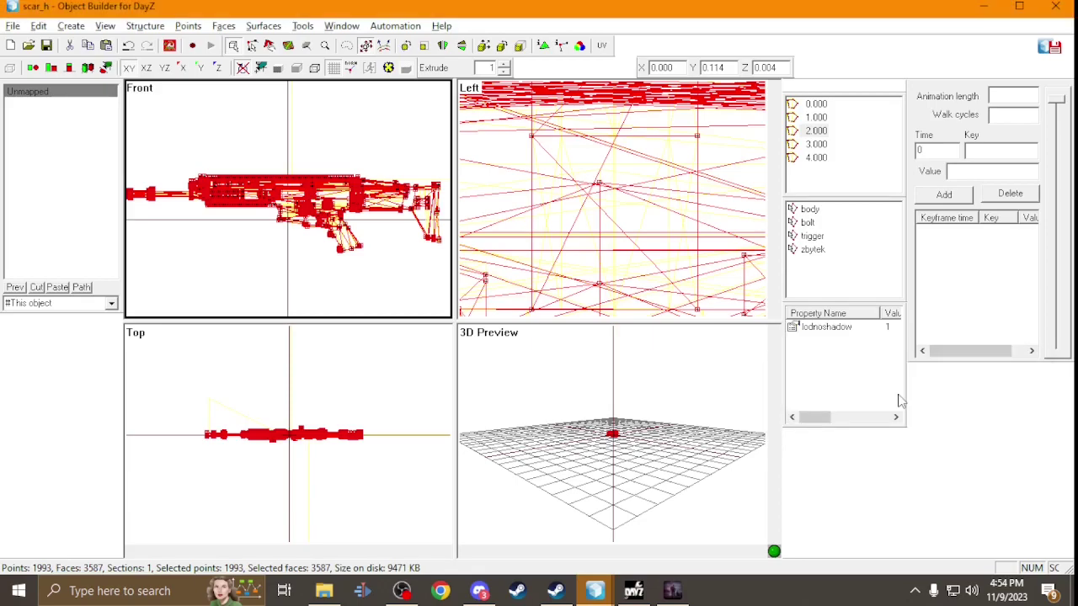
# Add the named property lodnoshadow with value 1 to LOD 3.000 and LOD 4.000.
pyautogui.click(821, 145)
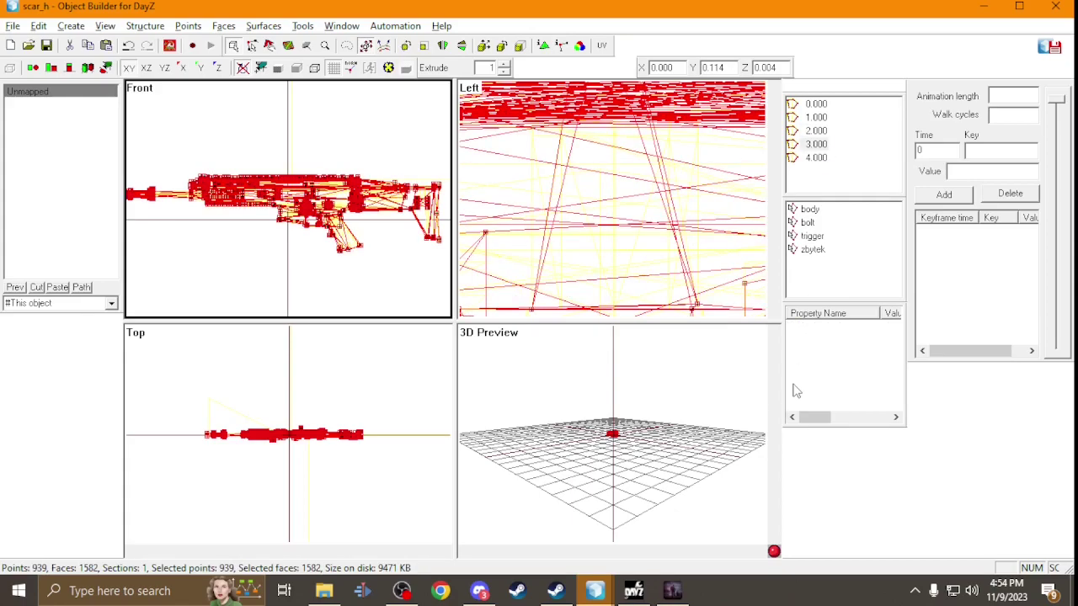
pyautogui.rightClick(818, 361)
pyautogui.click(854, 368)
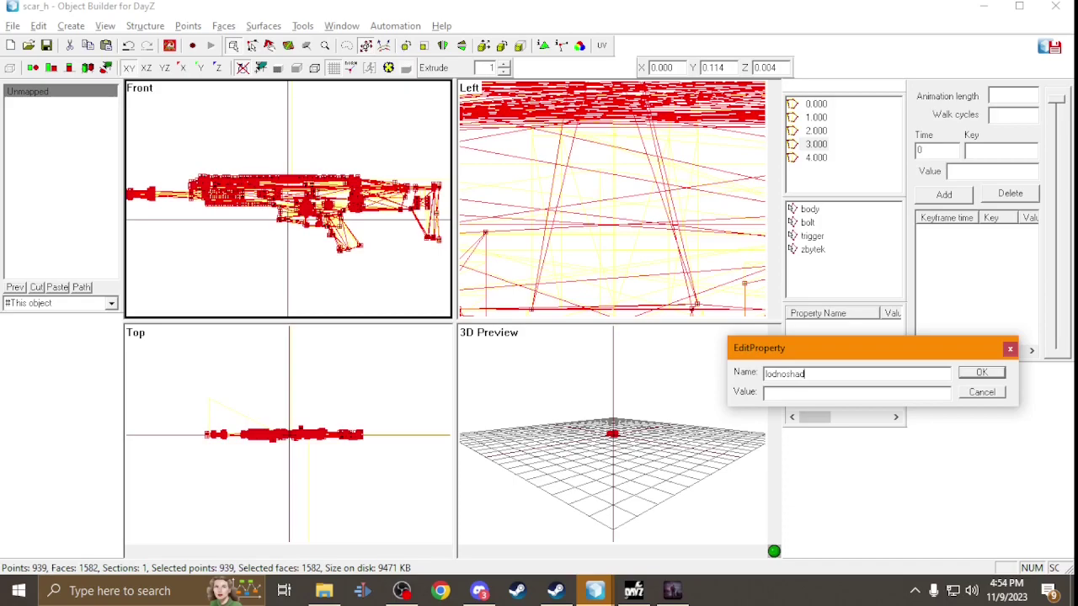
pyautogui.write('1')
pyautogui.press('Return')
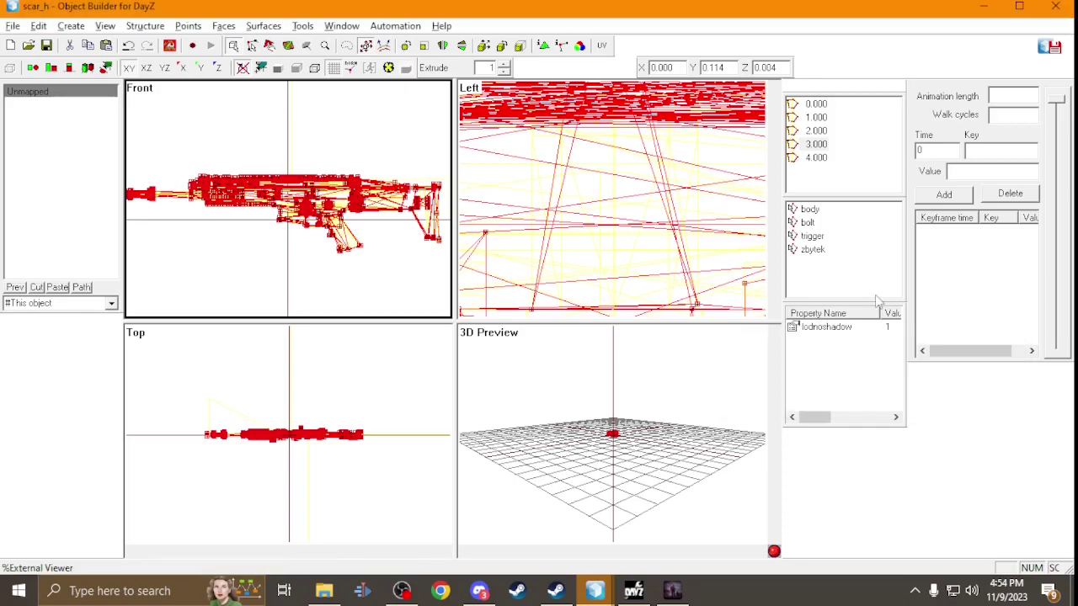
pyautogui.click(816, 158)
pyautogui.rightClick(842, 375)
pyautogui.click(896, 381)
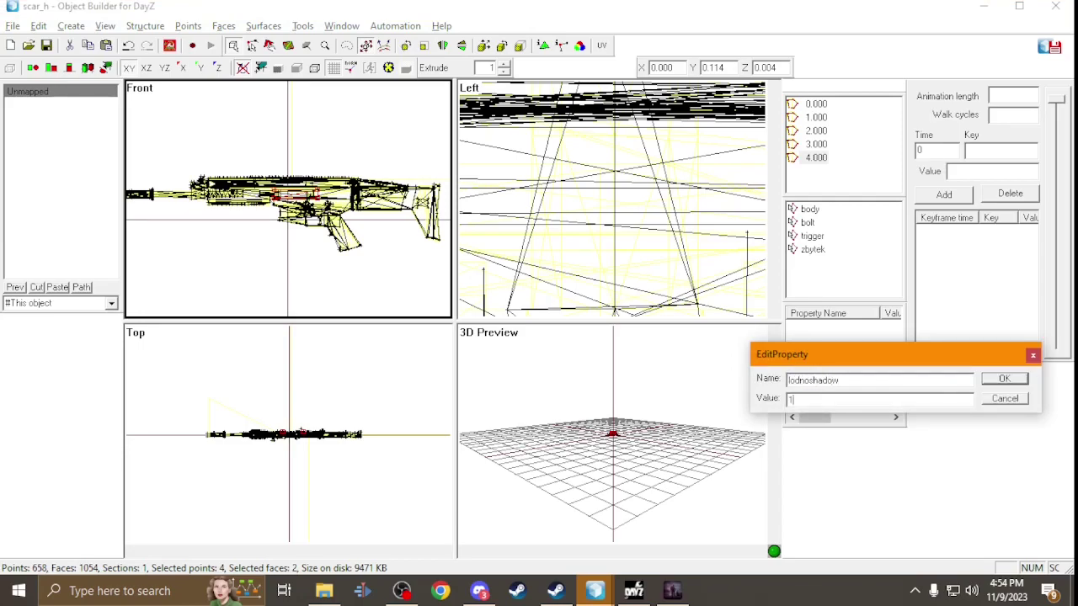
pyautogui.press('Return')
# Copy the optic_reflex, scar_h_mag and suppressor_556 proxies from LOD 0.000 and paste them into LODs 1.000 through 4.000.
pyautogui.click(816, 103)
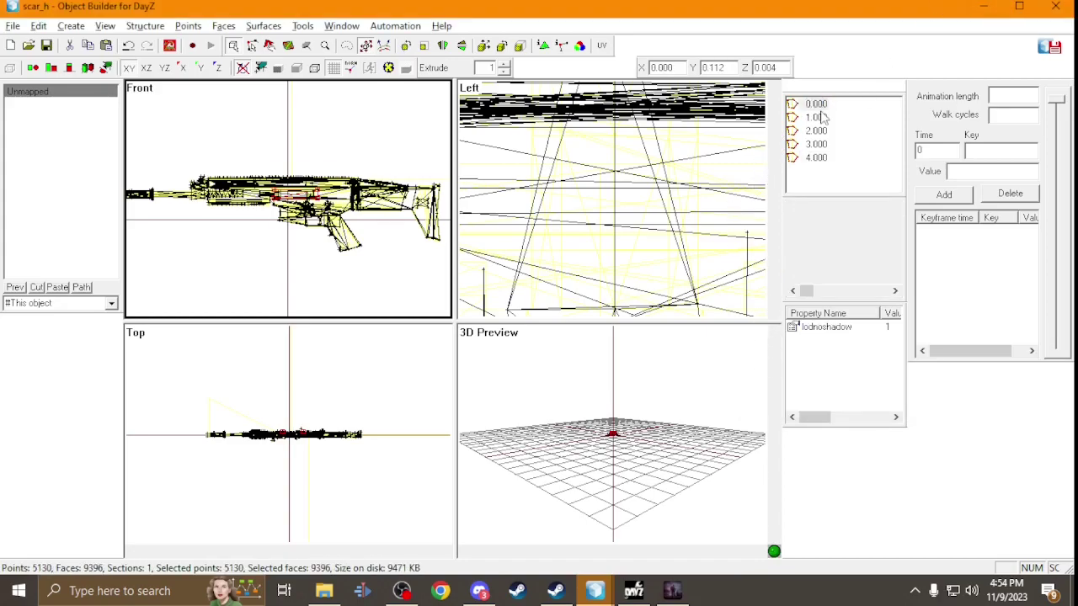
pyautogui.click(837, 251)
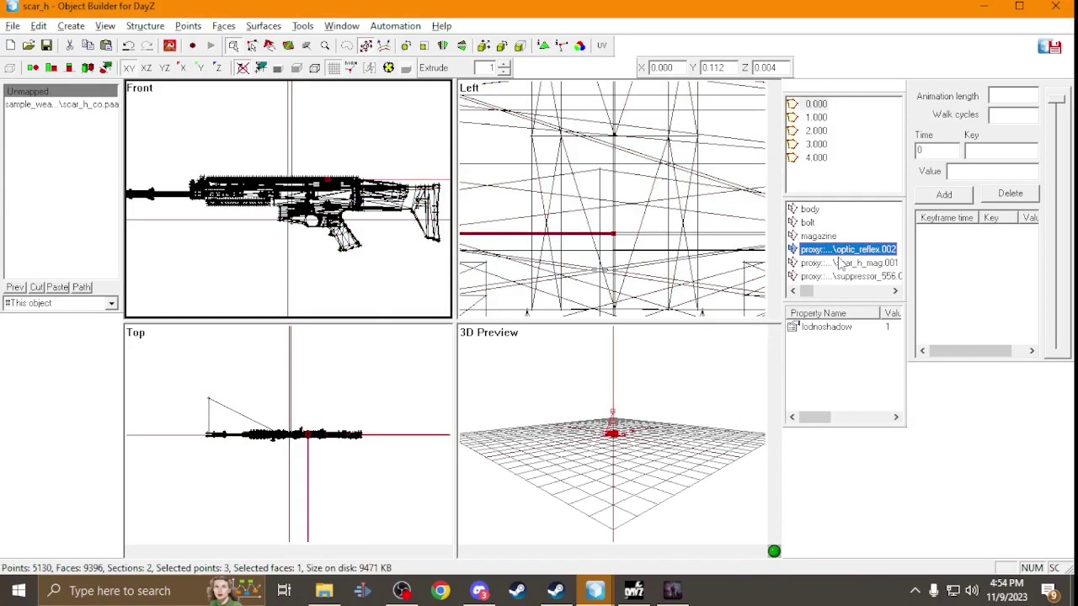
pyautogui.keyDown('ctrl'); pyautogui.click(842, 262); pyautogui.keyUp('ctrl')
pyautogui.keyDown('ctrl'); pyautogui.click(843, 276); pyautogui.keyUp('ctrl')
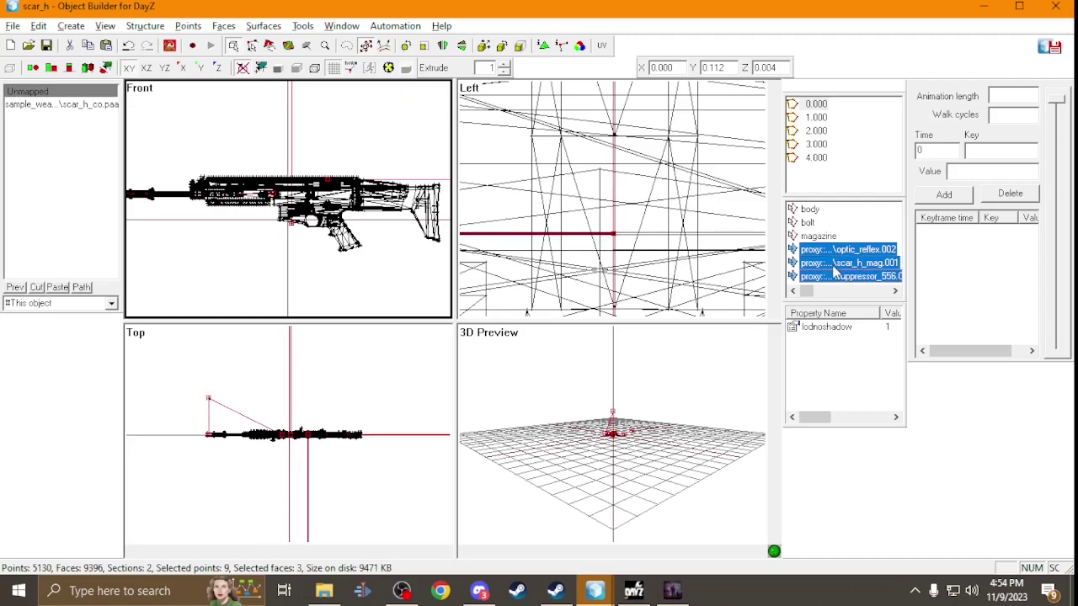
pyautogui.click(816, 117)
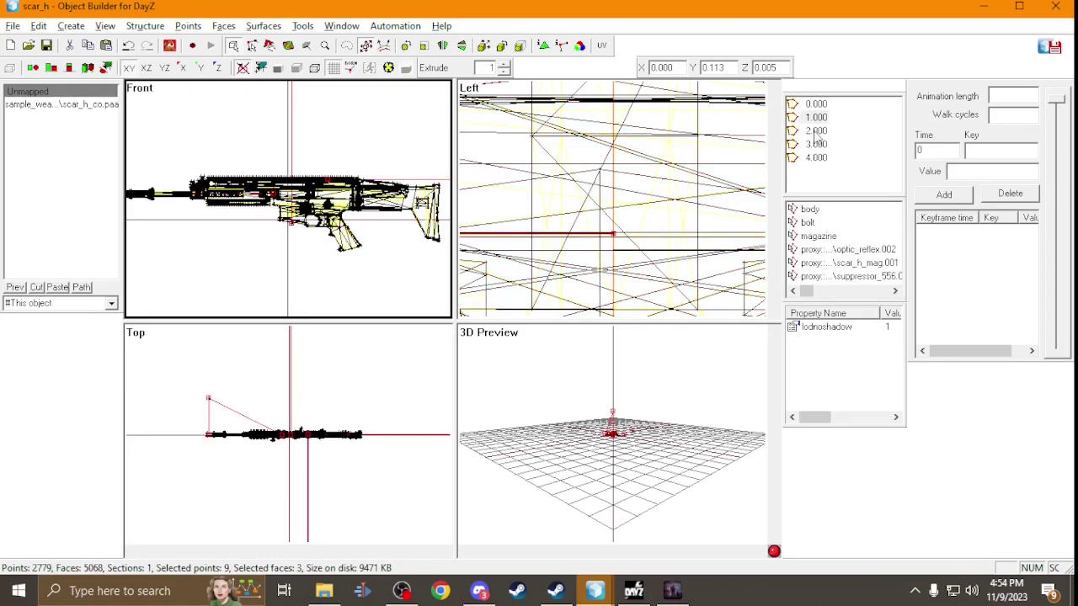
pyautogui.click(814, 132)
pyautogui.click(816, 145)
pyautogui.click(815, 160)
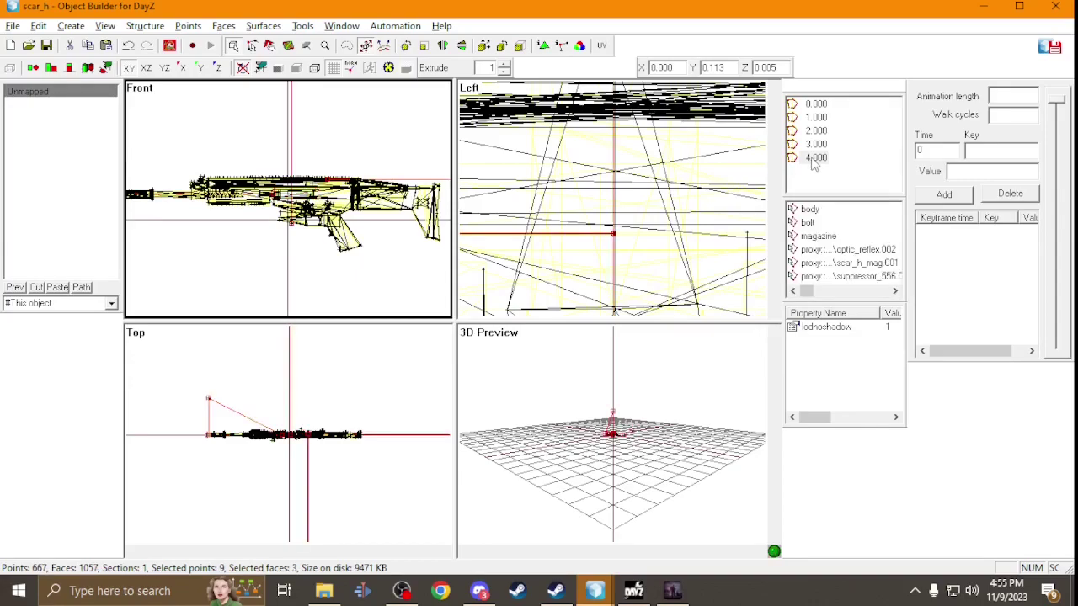
# Create a new LOD and set its type to Geometry.
pyautogui.click(817, 106)
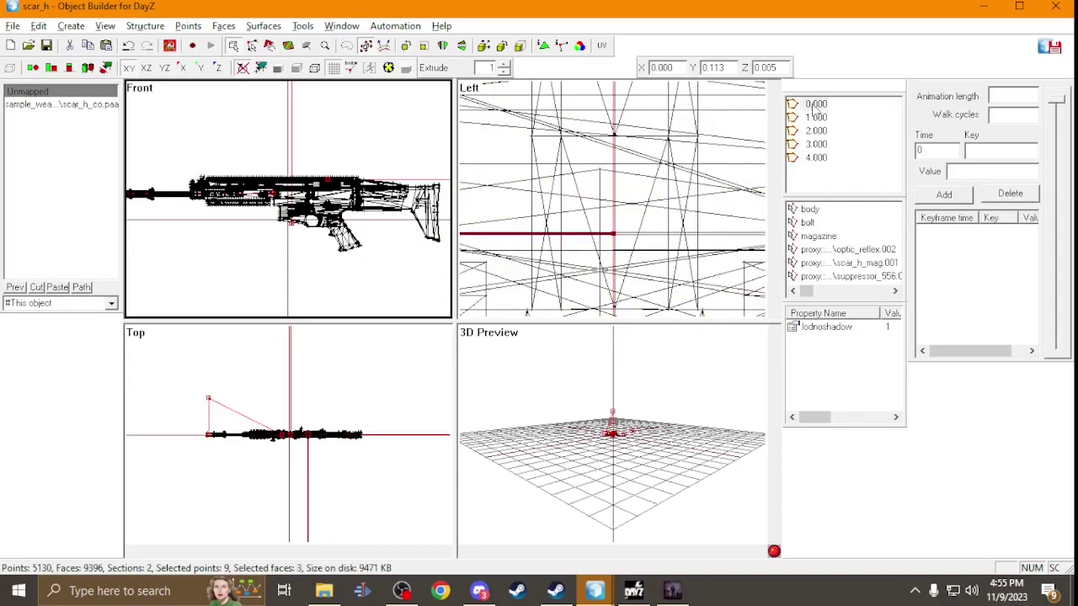
pyautogui.rightClick(824, 179)
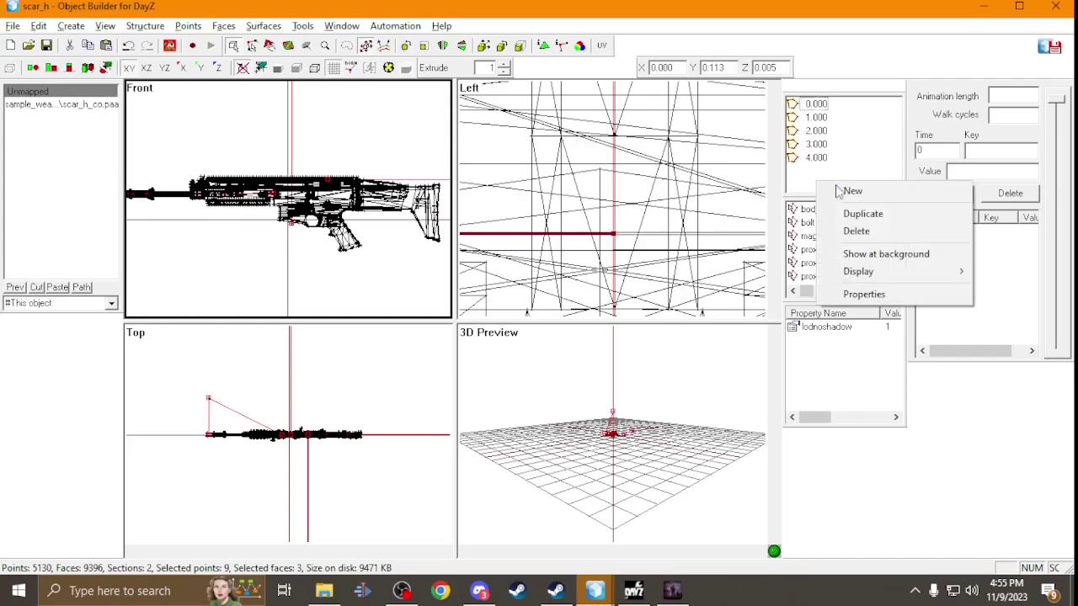
pyautogui.click(840, 191)
pyautogui.rightClick(820, 172)
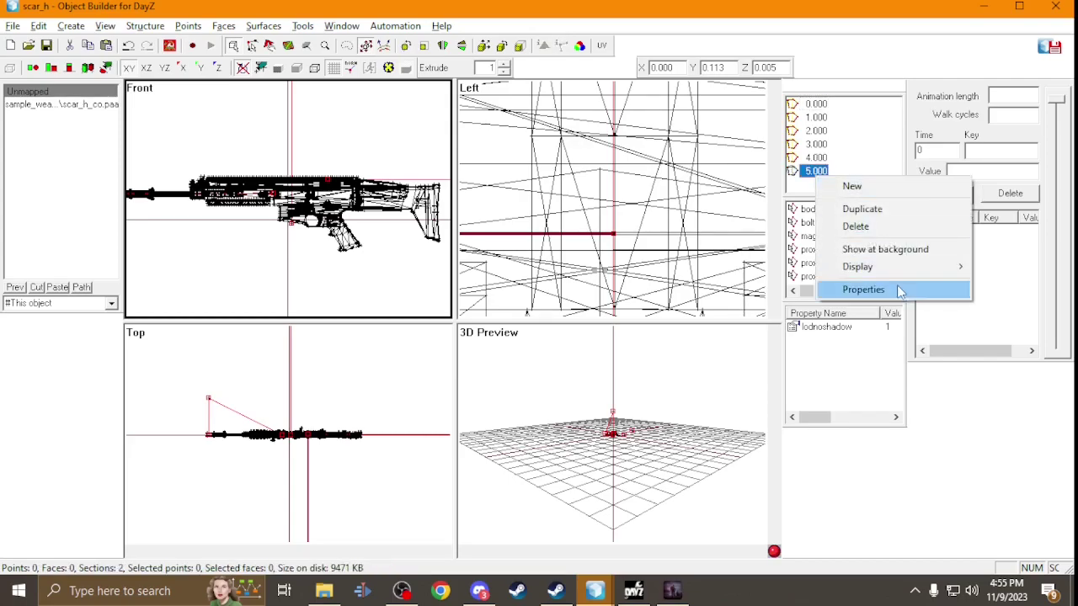
pyautogui.click(898, 289)
pyautogui.doubleClick(851, 178)
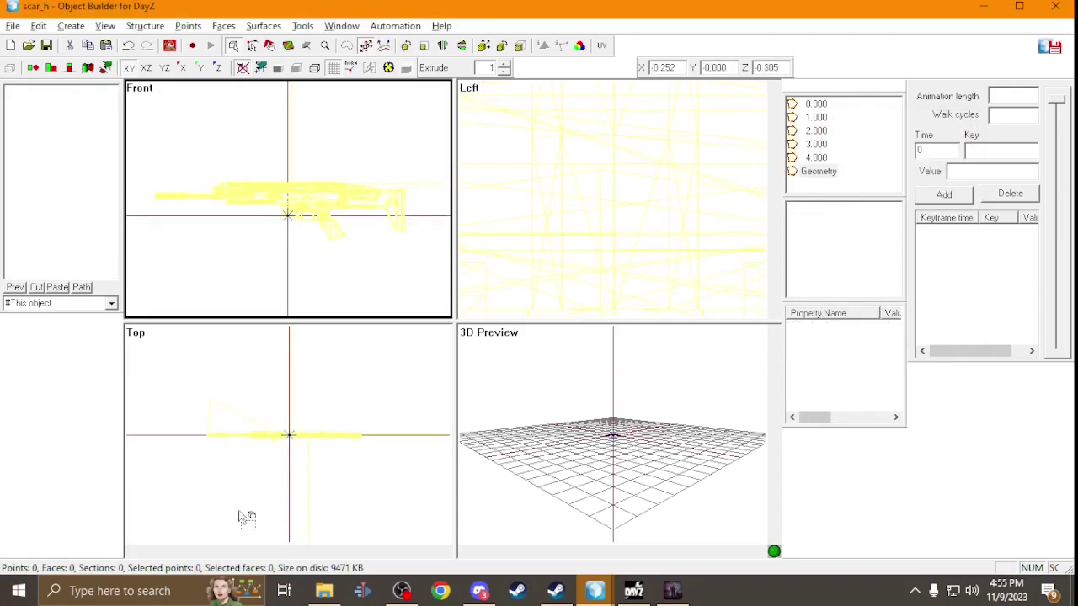
# Create a 1 × 1 × 1 box centred on the pin in the Geometry LOD and scale it down to about the rifle's length.
pyautogui.scroll(1, 289, 437)
pyautogui.click(71, 25)
pyautogui.click(95, 85)
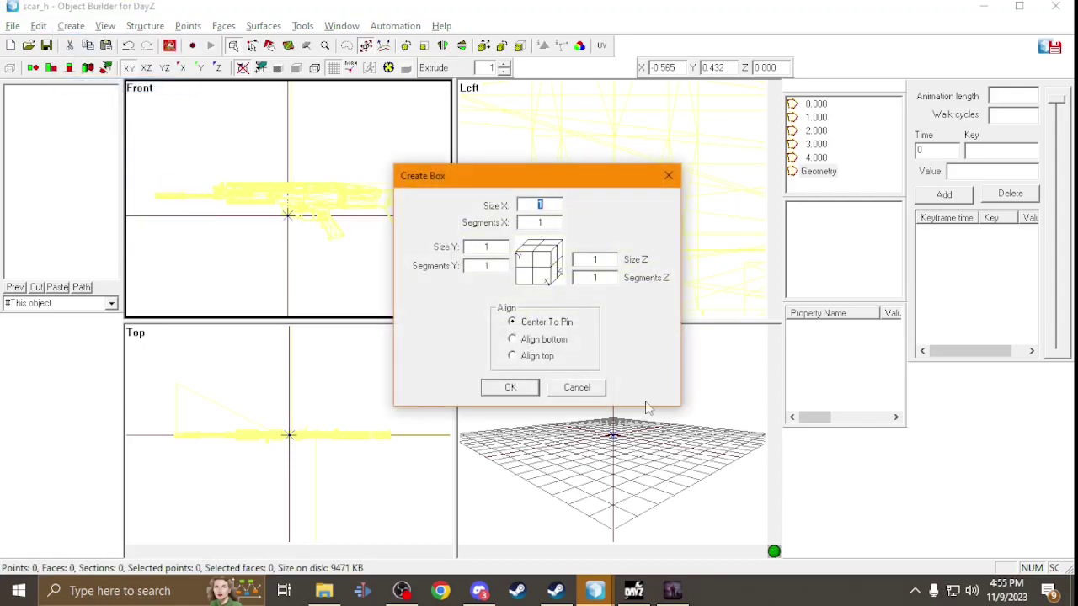
pyautogui.click(516, 389)
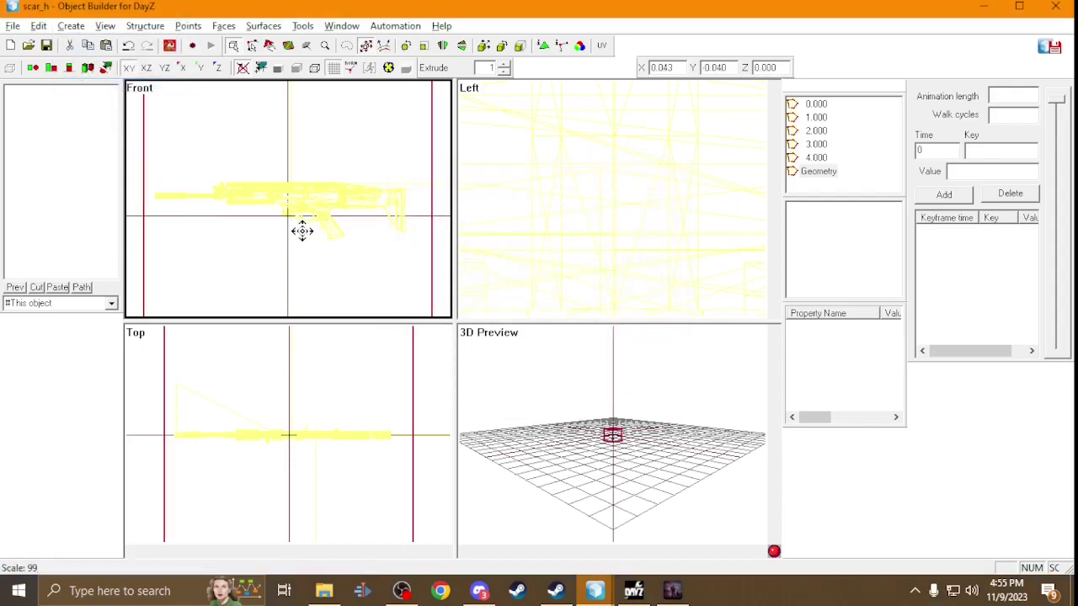
pyautogui.scroll(-1, 315, 233)
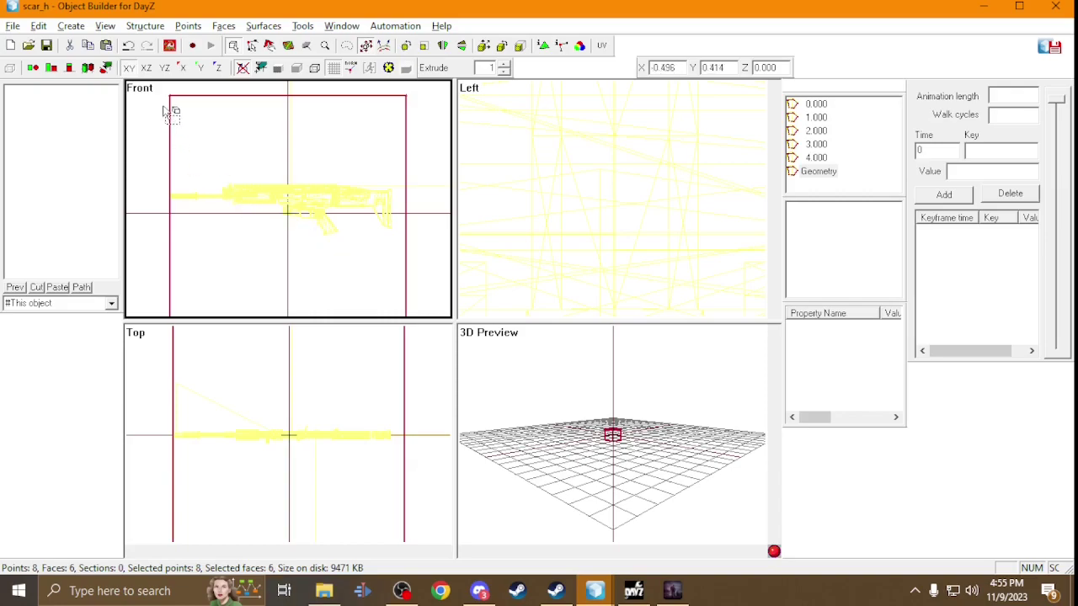
# Lower the Geometry box's upper points to the rifle's top rail and narrow its sides to fit closely around the rifle.
pyautogui.click(253, 46)
pyautogui.moveTo(156, 90); pyautogui.dragTo(433, 158)
pyautogui.scroll(1, 316, 138)
pyautogui.moveTo(303, 129); pyautogui.dragTo(298, 222)
pyautogui.scroll(-2, 324, 537)
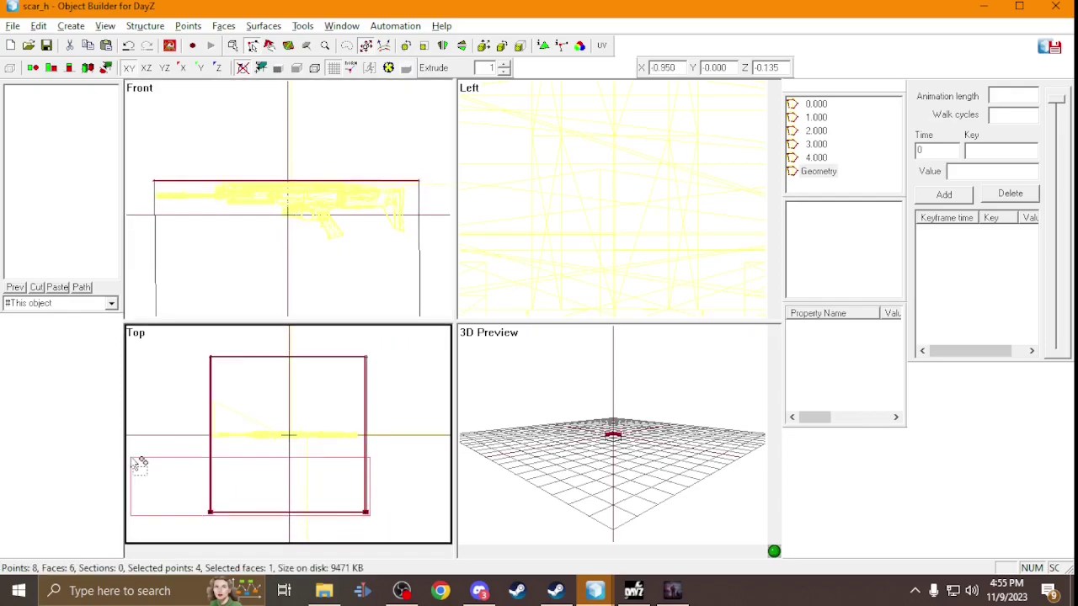
pyautogui.moveTo(277, 517); pyautogui.dragTo(272, 438)
pyautogui.moveTo(194, 343); pyautogui.dragTo(341, 453)
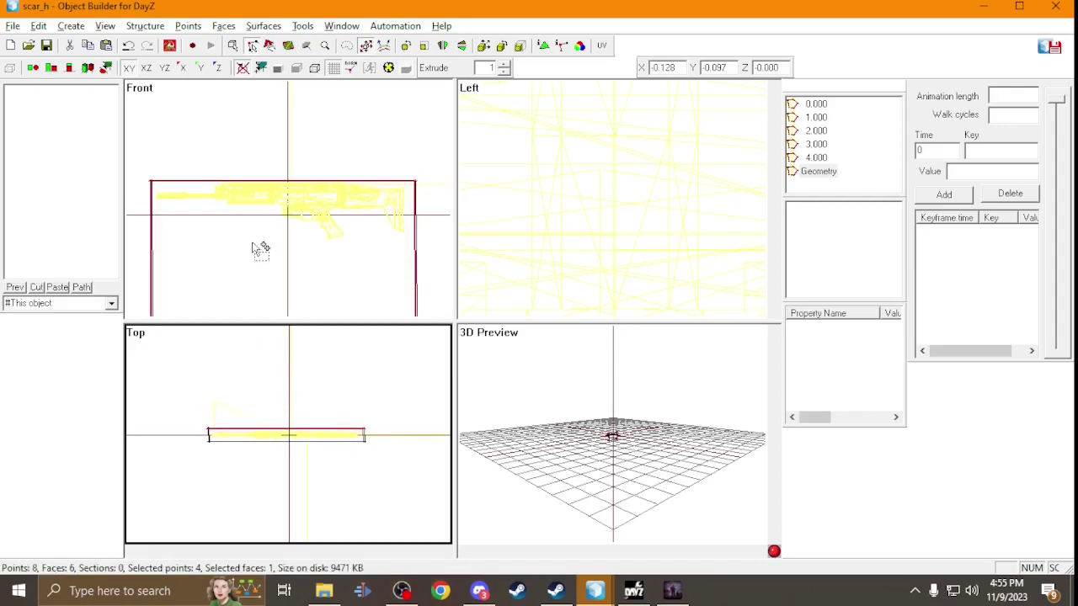
# Raise the Geometry box's lower points to just beneath the rifle.
pyautogui.scroll(-2, 258, 245)
pyautogui.click(260, 284)
pyautogui.scroll(1, 303, 303)
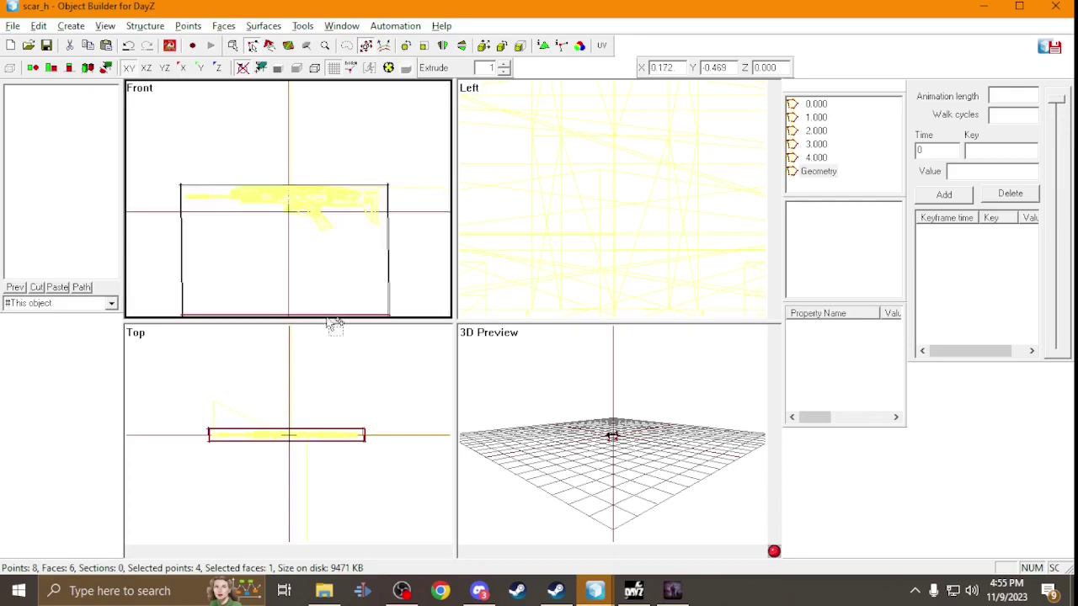
pyautogui.moveTo(334, 294); pyautogui.dragTo(309, 212)
# Move the Geometry box's corner points to follow the muzzle, the bottom of the pistol grip and the upper end of the stock.
pyautogui.moveTo(310, 206); pyautogui.dragTo(323, 197)
pyautogui.moveTo(181, 168); pyautogui.dragTo(181, 216)
pyautogui.moveTo(431, 257); pyautogui.dragTo(340, 257)
pyautogui.moveTo(422, 197); pyautogui.dragTo(418, 205)
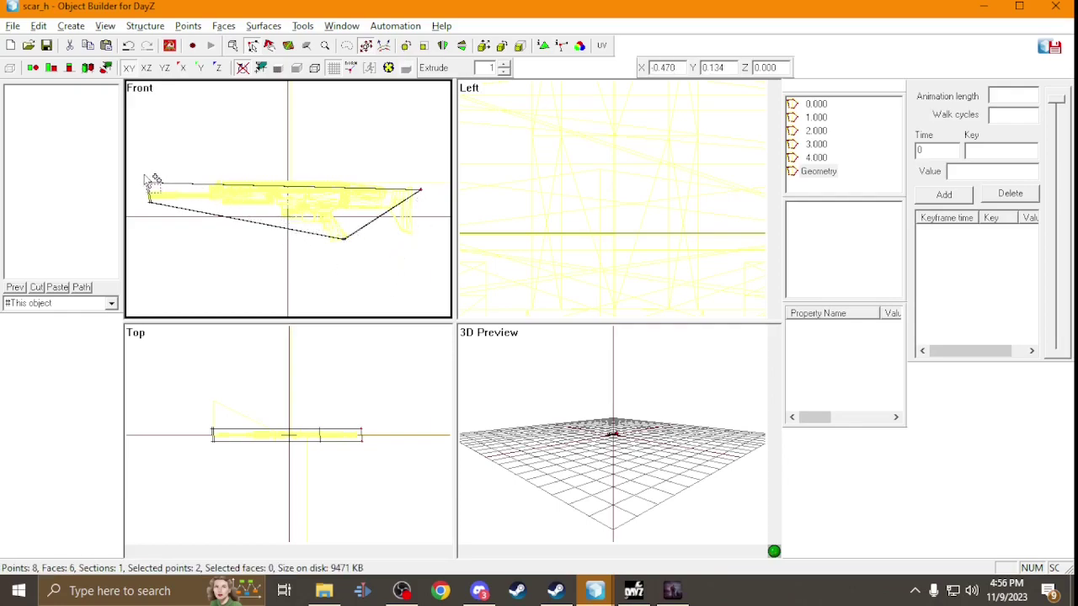
pyautogui.moveTo(166, 196); pyautogui.dragTo(182, 190)
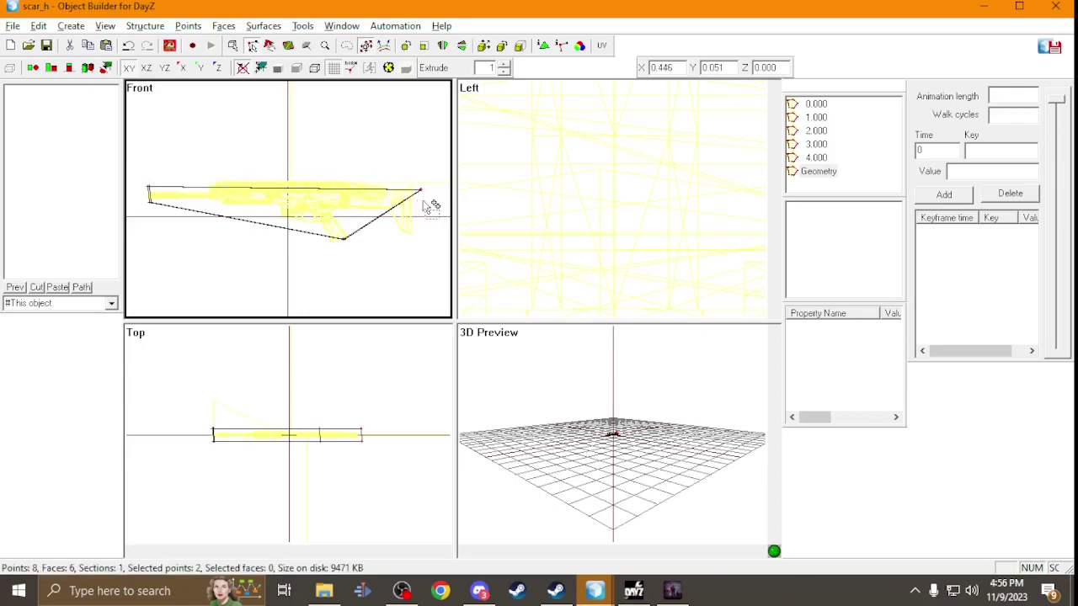
pyautogui.moveTo(357, 408); pyautogui.dragTo(376, 438)
pyautogui.moveTo(393, 474); pyautogui.dragTo(393, 474)
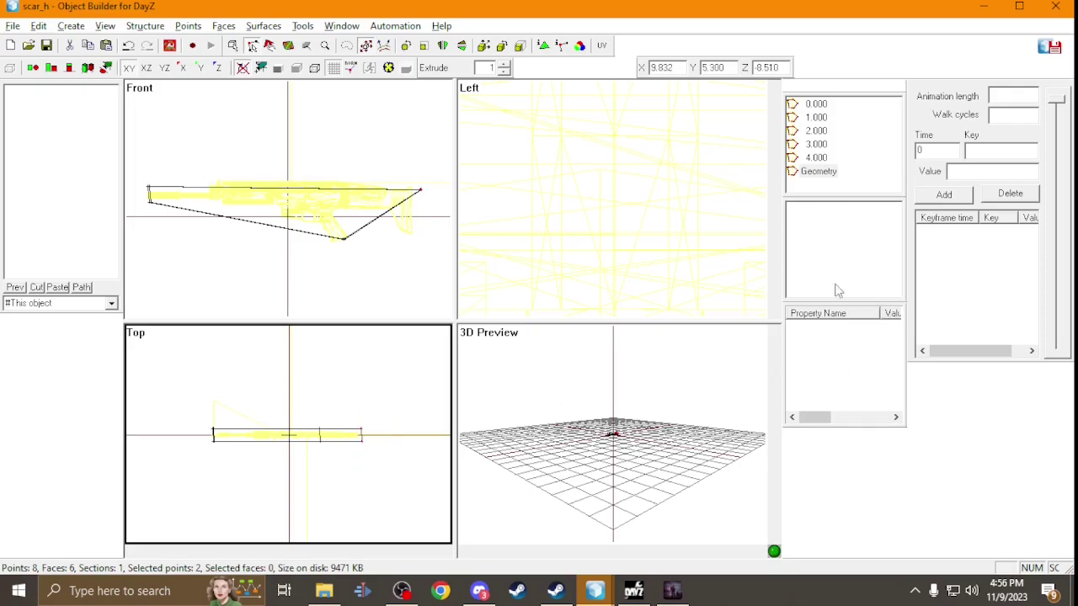
# Select the whole Geometry shape and run Find Components on it.
pyautogui.click(436, 262)
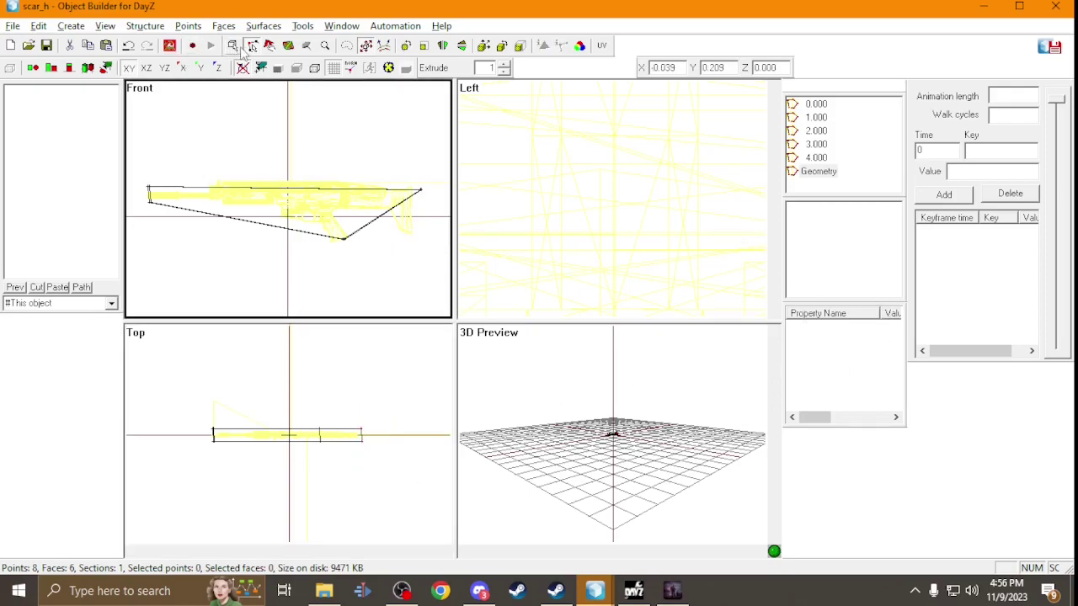
pyautogui.moveTo(195, 403); pyautogui.dragTo(428, 505)
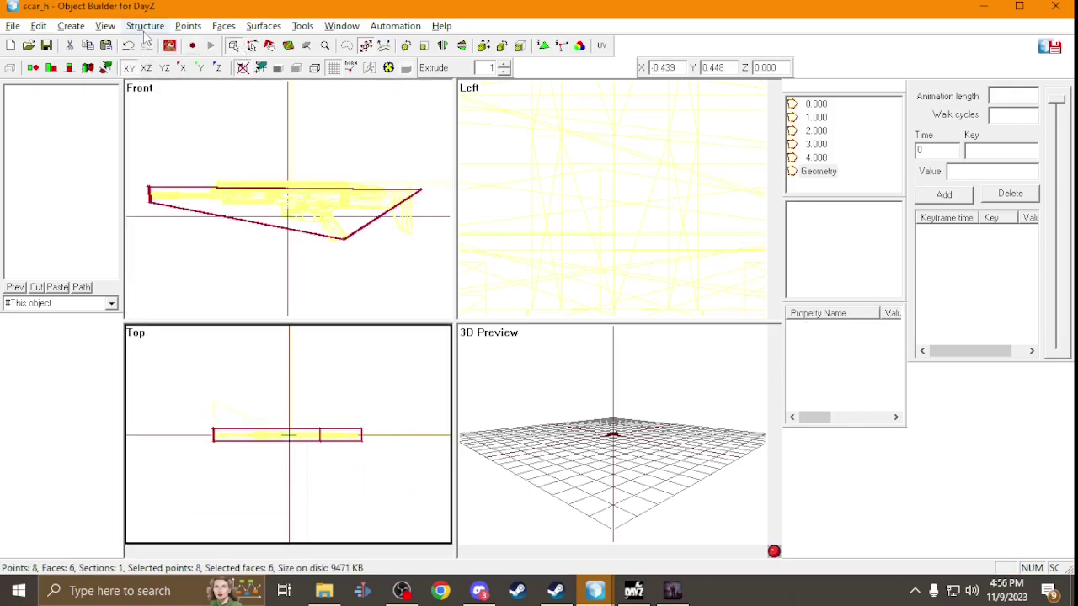
pyautogui.click(145, 26)
pyautogui.moveTo(194, 119)
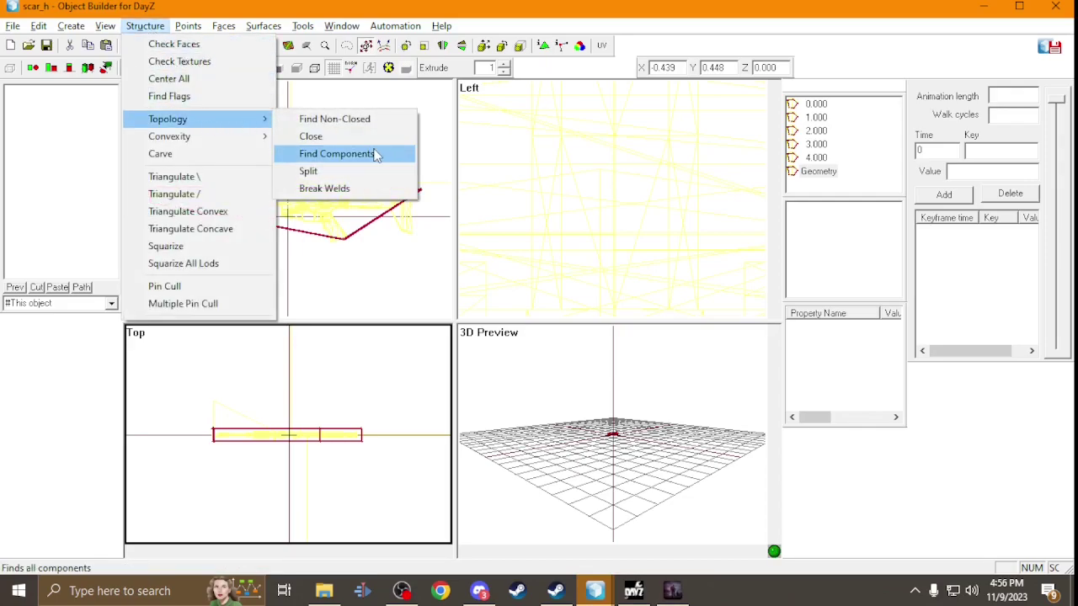
pyautogui.click(377, 154)
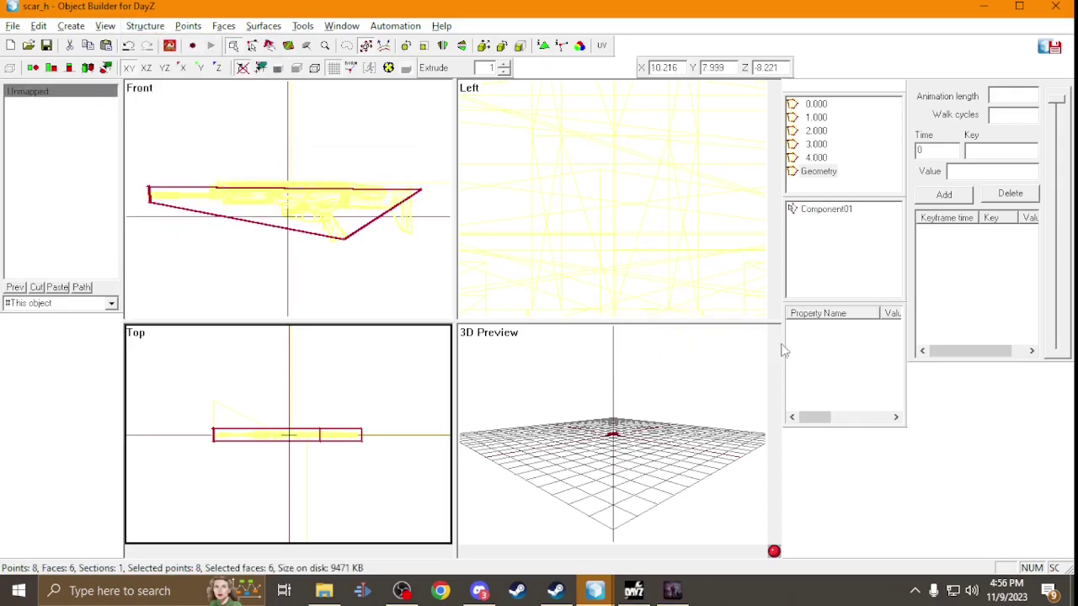
# Add the named property autocenter with value 0 to the Geometry LOD.
pyautogui.rightClick(832, 348)
pyautogui.click(846, 351)
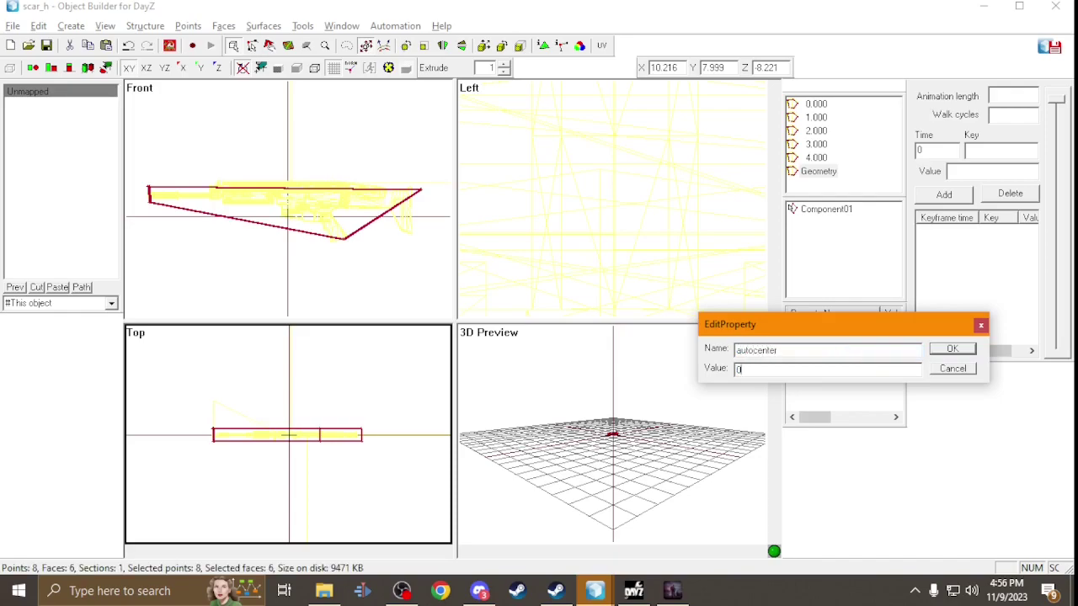
pyautogui.press('Return')
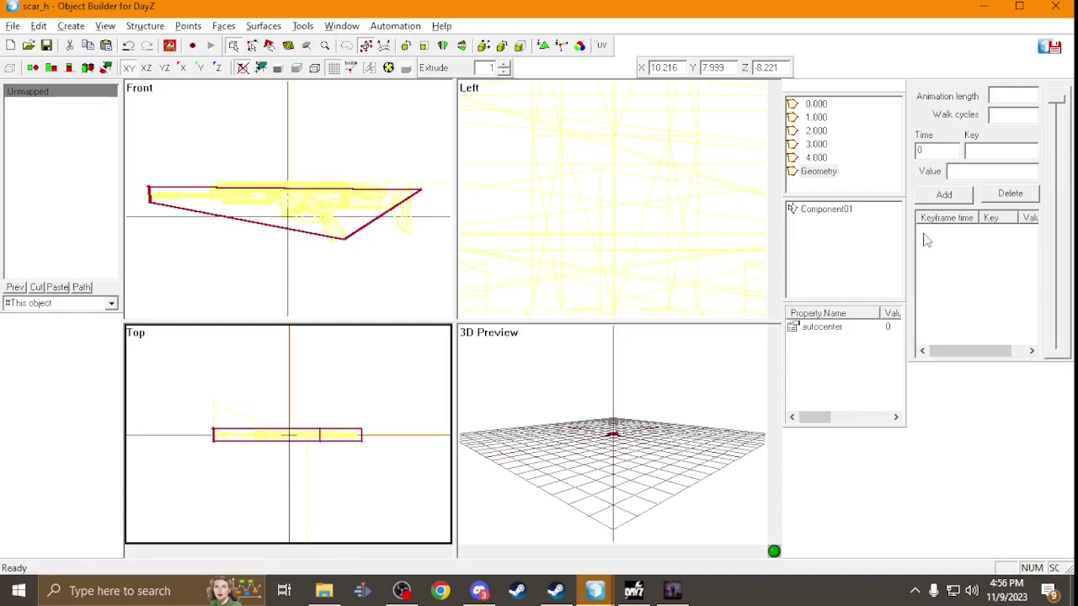
# Create another LOD and set its type to View Geometry.
pyautogui.rightClick(838, 182)
pyautogui.click(872, 197)
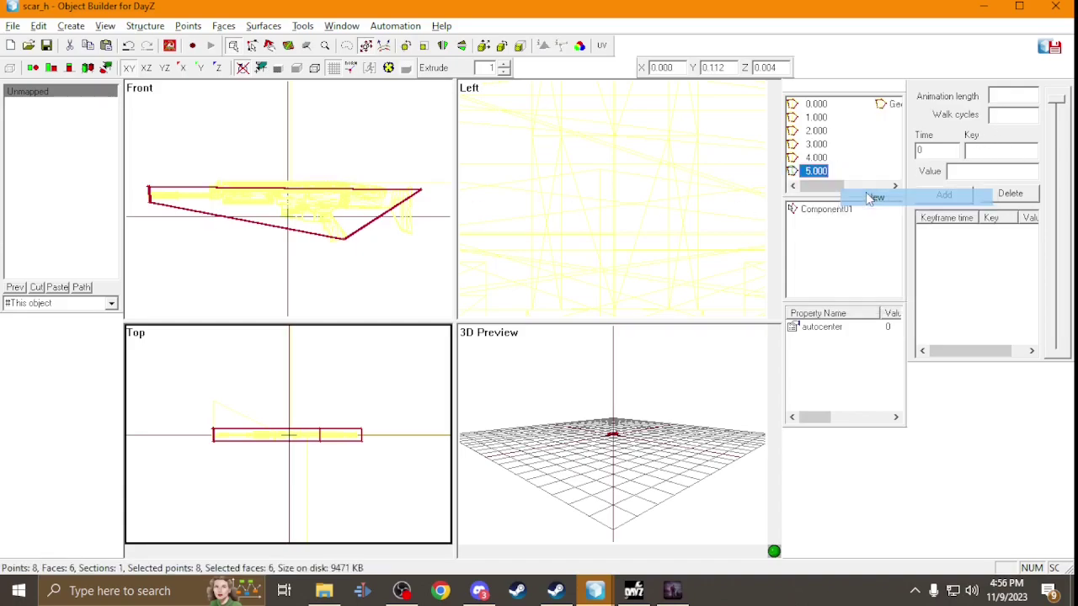
pyautogui.rightClick(821, 172)
pyautogui.click(863, 278)
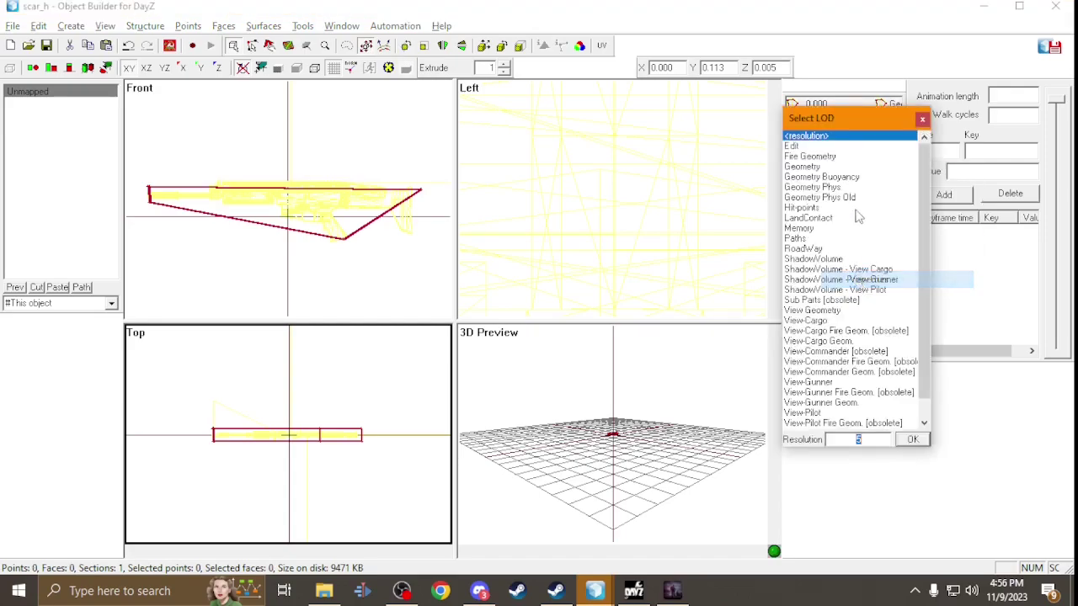
pyautogui.doubleClick(811, 311)
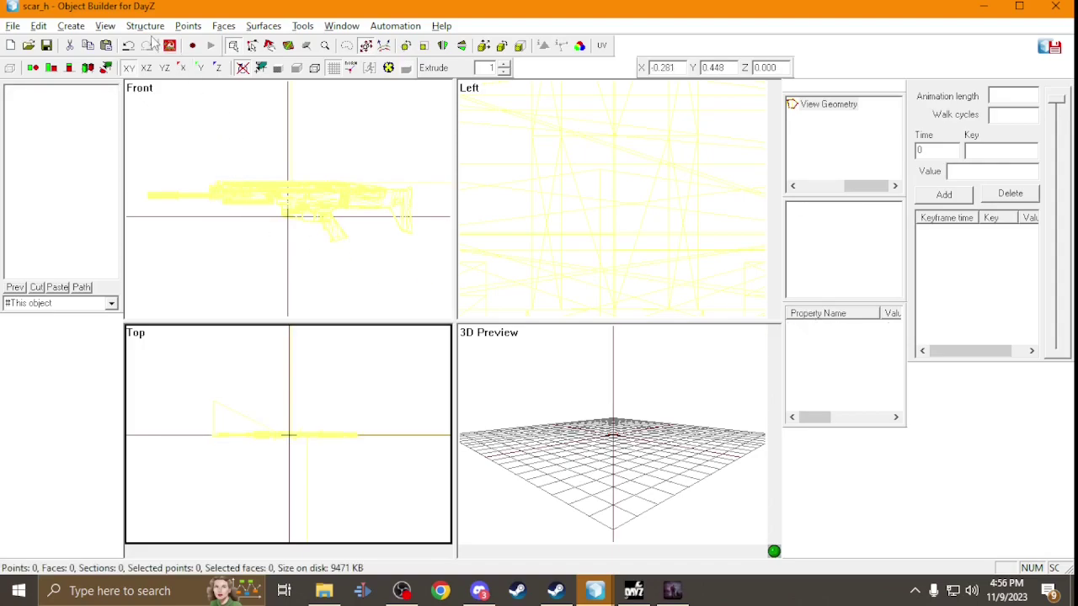
# Create a default box in the View Geometry LOD and scale it down to nearly the rifle's length.
pyautogui.click(74, 26)
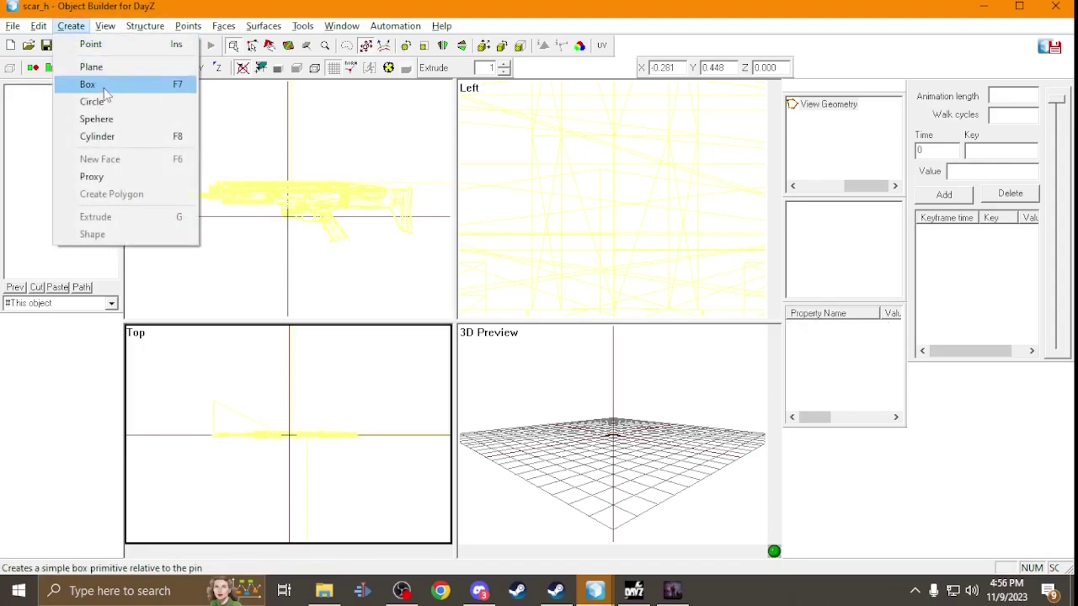
pyautogui.click(87, 82)
pyautogui.click(511, 388)
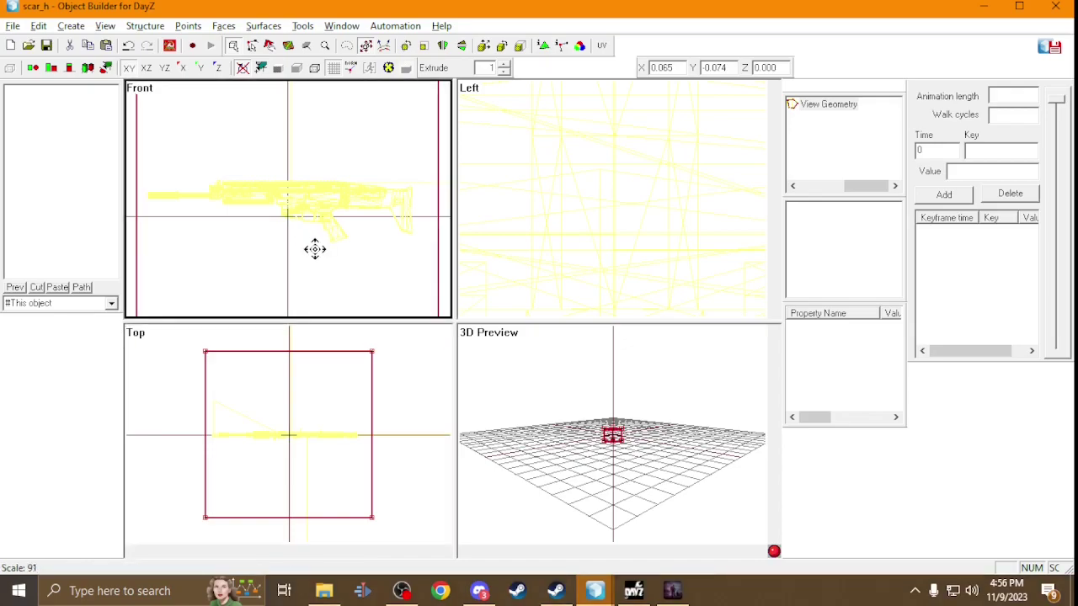
pyautogui.moveTo(409, 374); pyautogui.dragTo(390, 396)
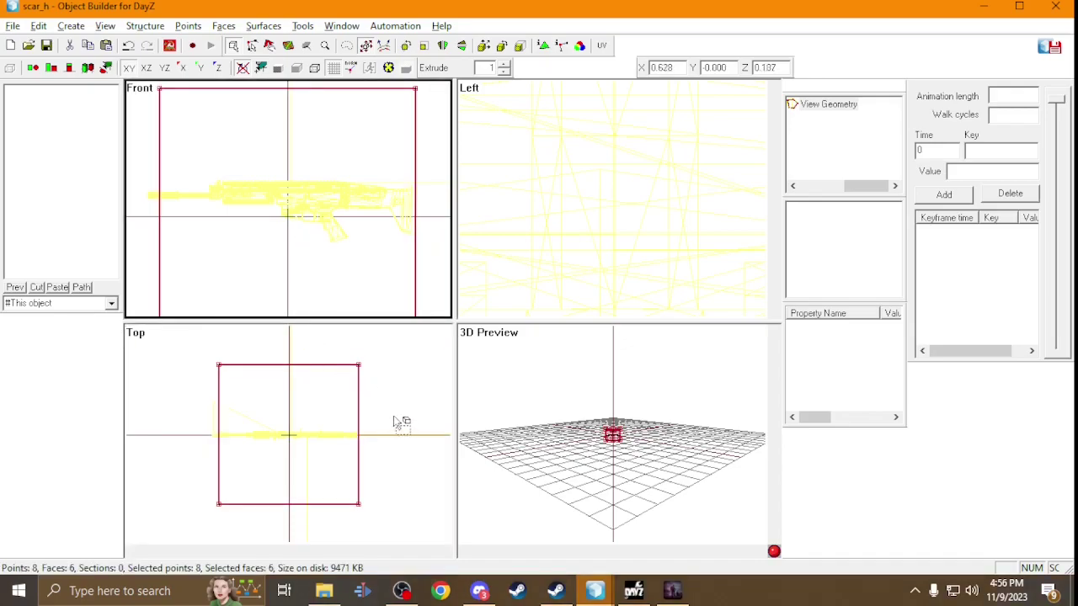
# Move the View Geometry box's points on both sides inward so it closely matches the rifle's width.
pyautogui.click(251, 46)
pyautogui.click(193, 364)
pyautogui.moveTo(391, 377); pyautogui.dragTo(199, 337)
pyautogui.moveTo(289, 356); pyautogui.dragTo(285, 421)
pyautogui.moveTo(207, 478); pyautogui.dragTo(429, 512)
pyautogui.moveTo(364, 491); pyautogui.dragTo(373, 446)
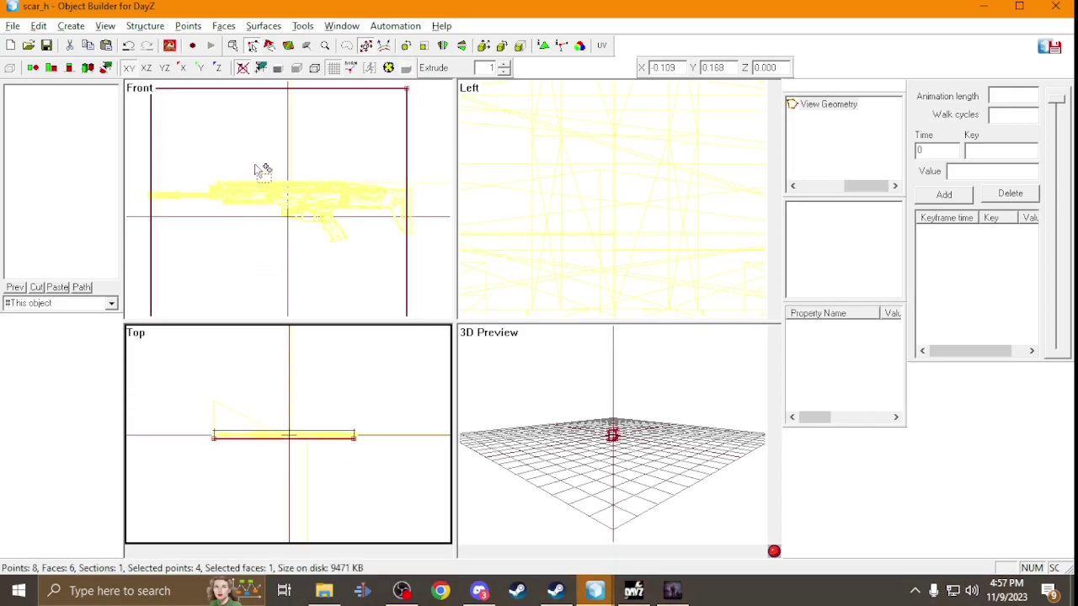
# Move the View Geometry box's upper and lower points inward so the box matches the rifle's height.
pyautogui.click(434, 141)
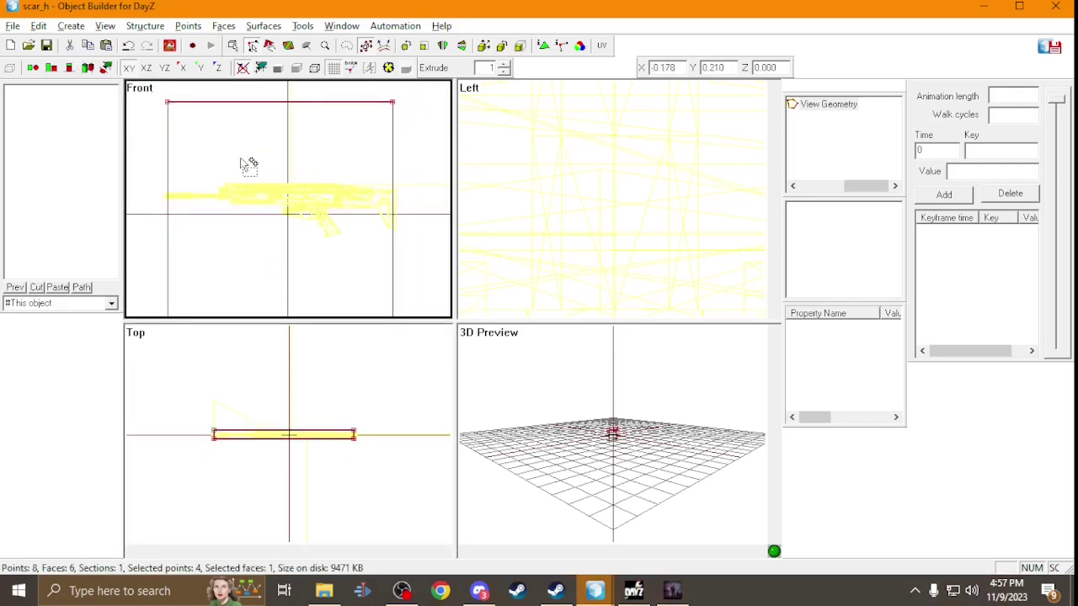
pyautogui.moveTo(261, 153); pyautogui.dragTo(251, 238)
pyautogui.scroll(-2, 286, 246)
pyautogui.moveTo(385, 272); pyautogui.dragTo(181, 348)
pyautogui.moveTo(267, 298); pyautogui.dragTo(252, 217)
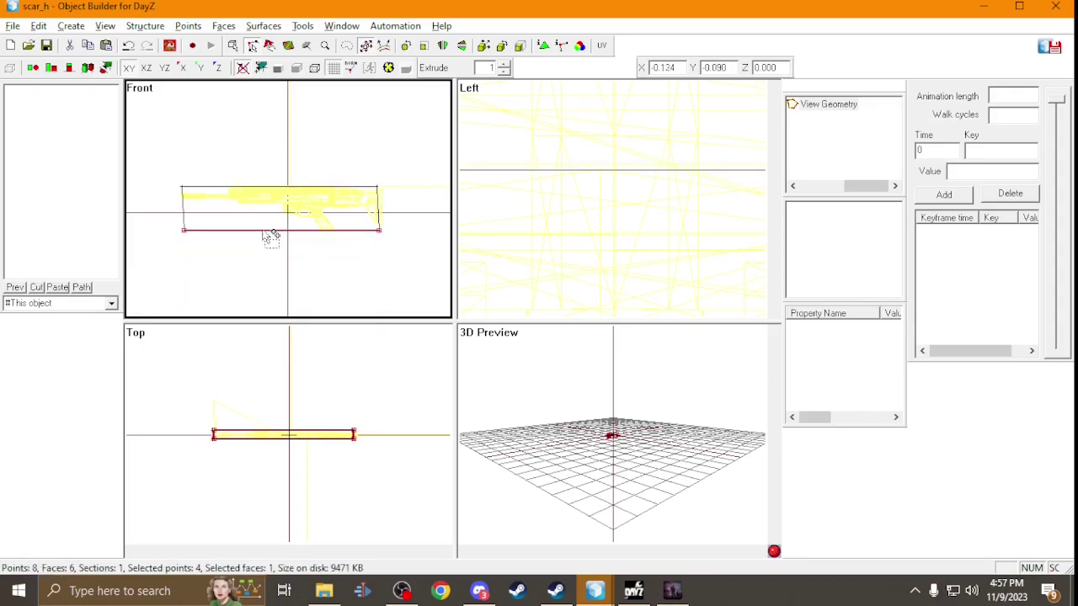
pyautogui.scroll(2, 333, 197)
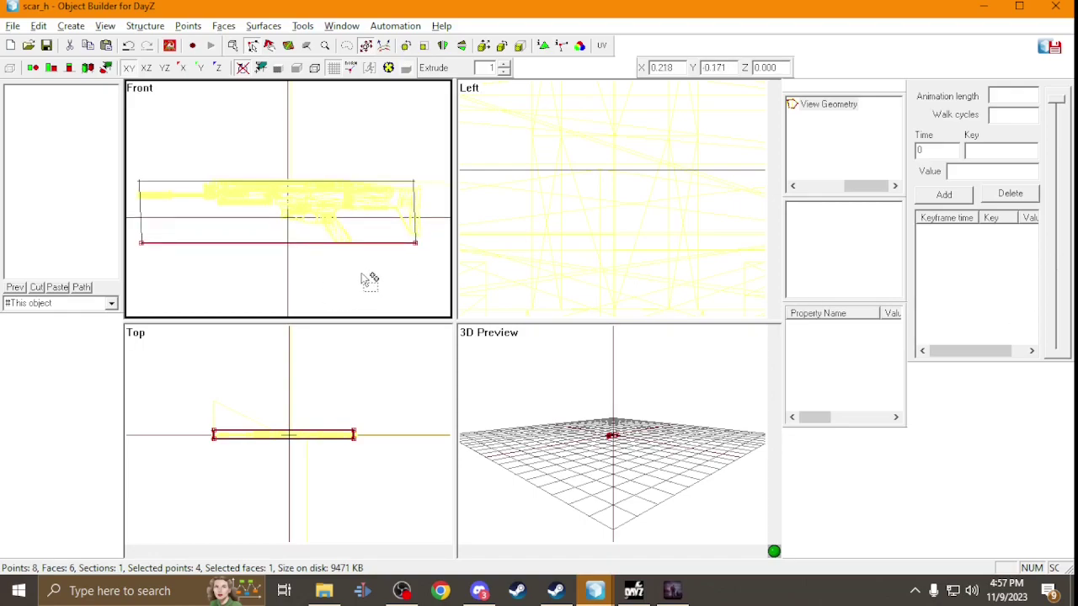
# Select the whole View Geometry box and run Find Components on it.
pyautogui.moveTo(390, 468); pyautogui.dragTo(137, 352)
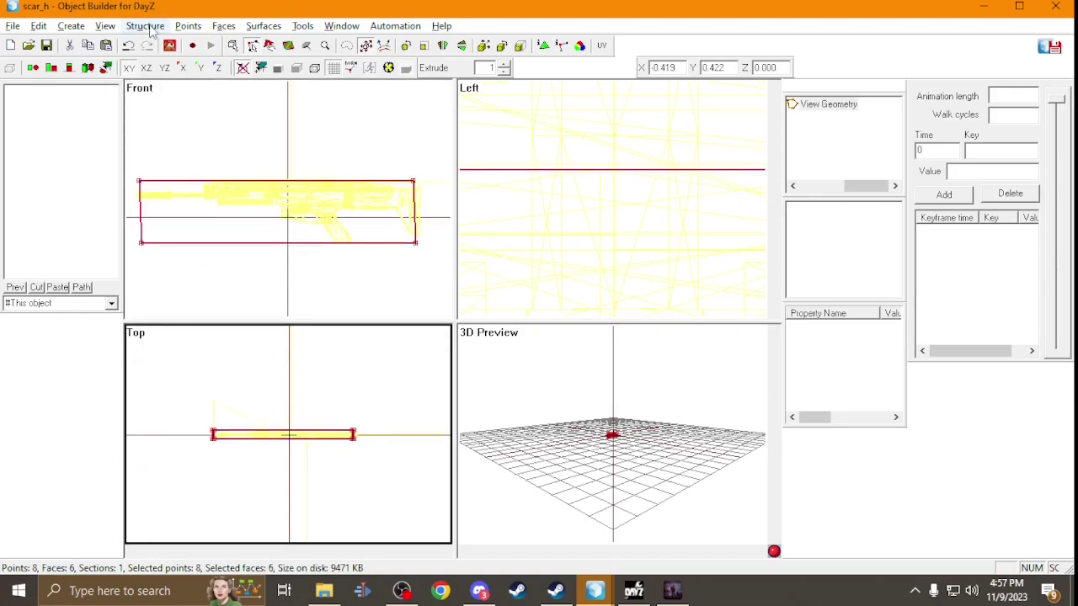
pyautogui.click(146, 26)
pyautogui.moveTo(210, 124)
pyautogui.click(380, 154)
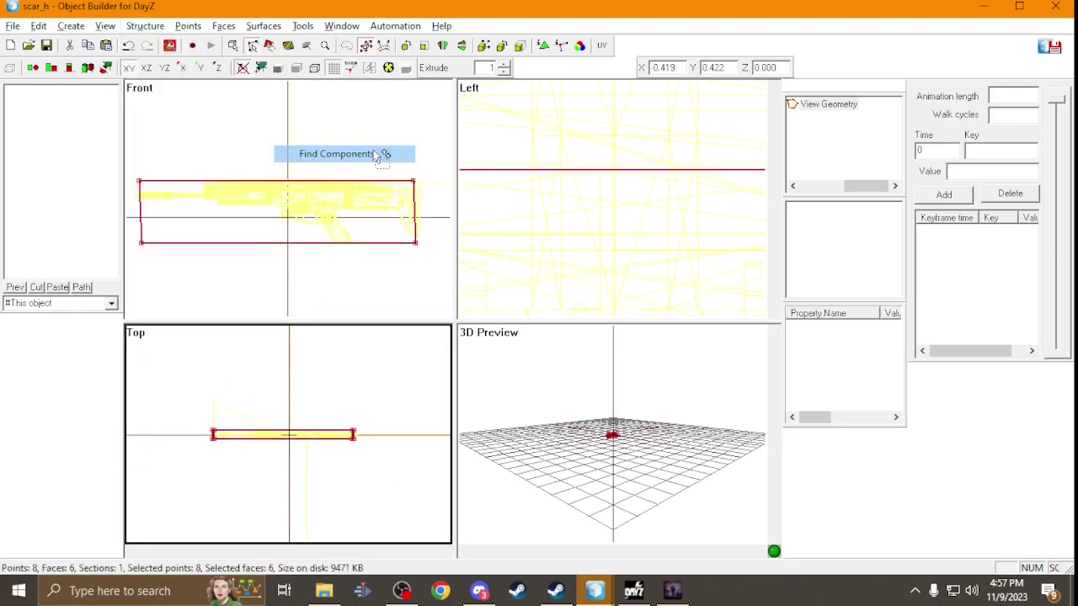
# Create another LOD and set its type to Fire Geometry.
pyautogui.rightClick(844, 155)
pyautogui.click(859, 161)
pyautogui.rightClick(820, 171)
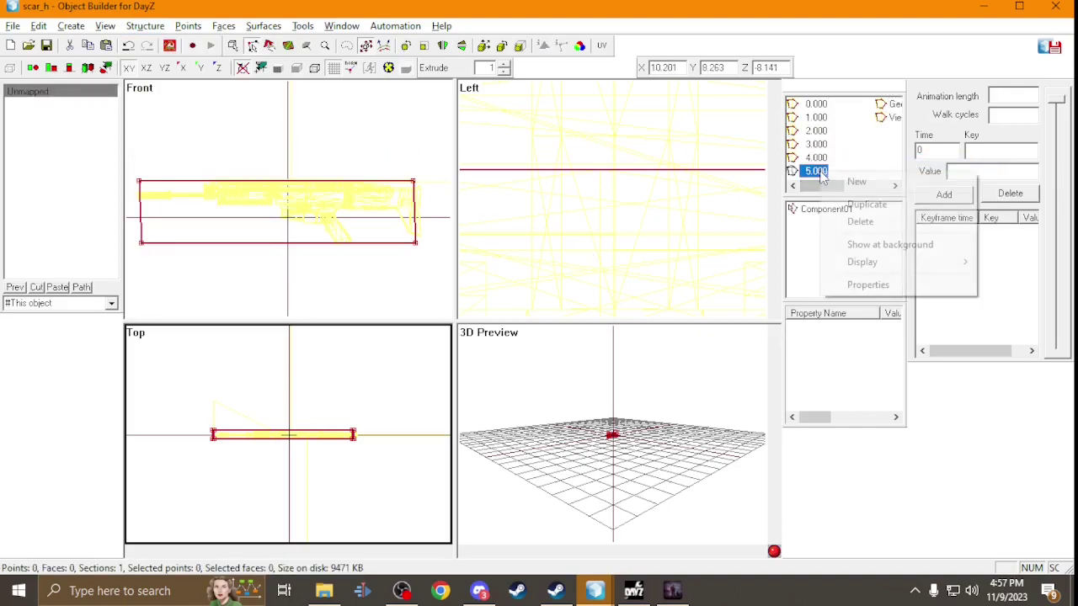
pyautogui.click(853, 286)
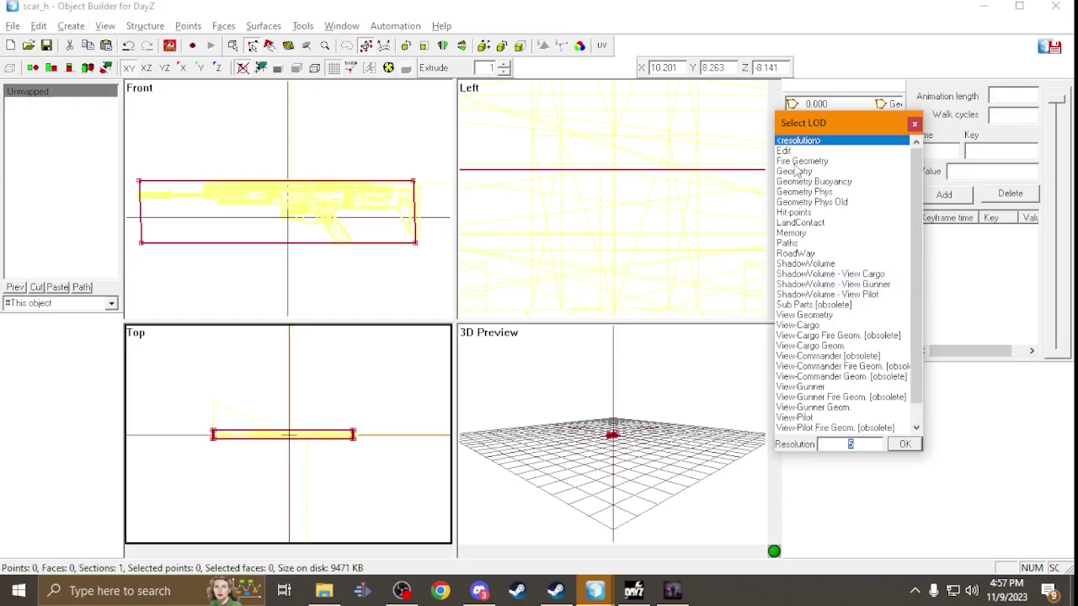
pyautogui.doubleClick(799, 162)
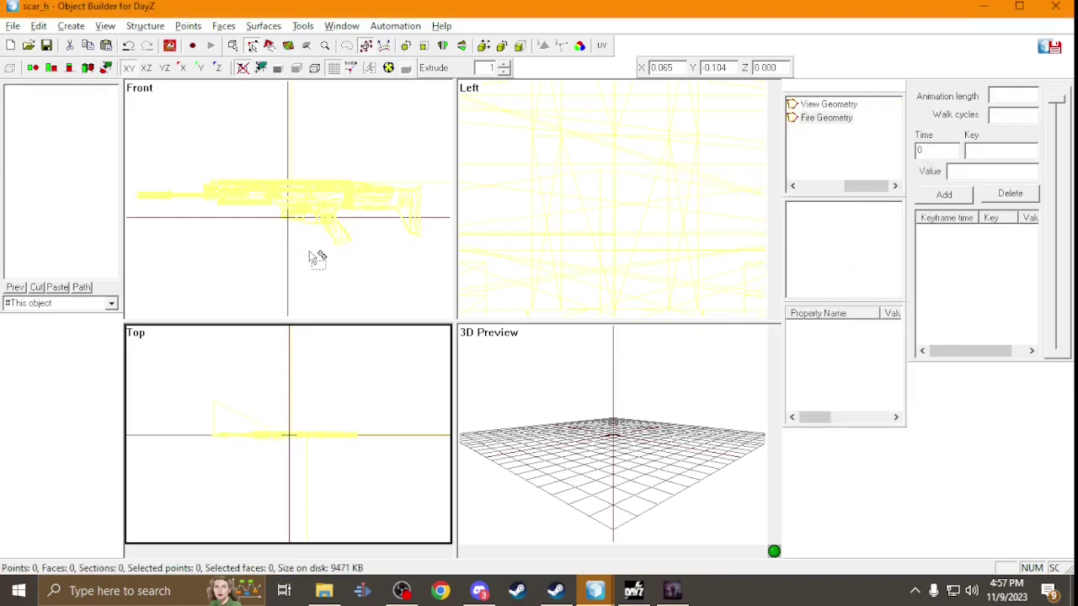
# Create a default box in the Fire Geometry LOD and scale it down over the rifle's receiver.
pyautogui.click(71, 26)
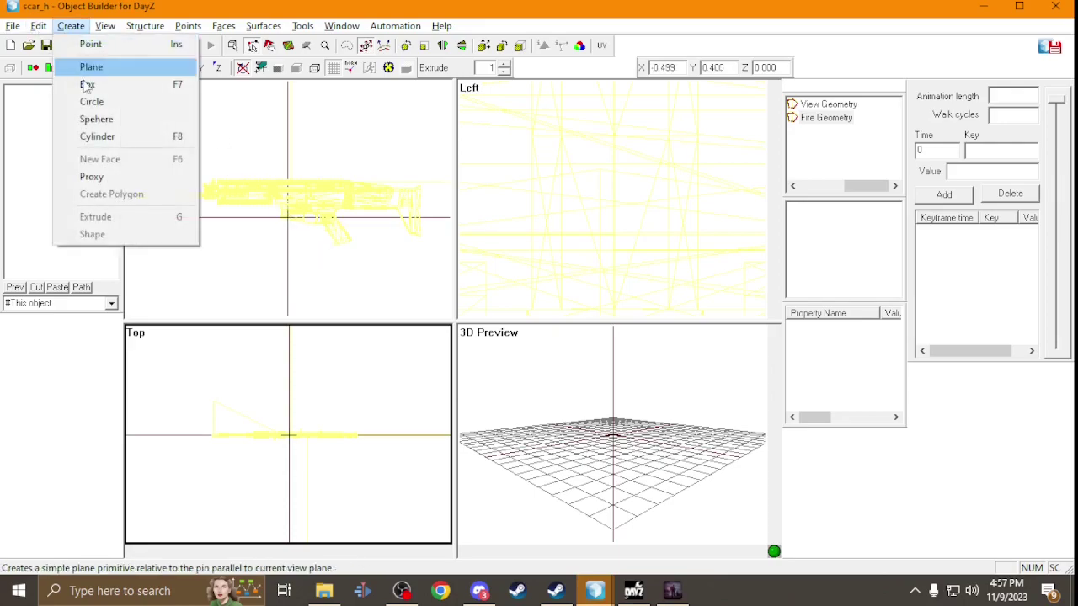
pyautogui.click(87, 85)
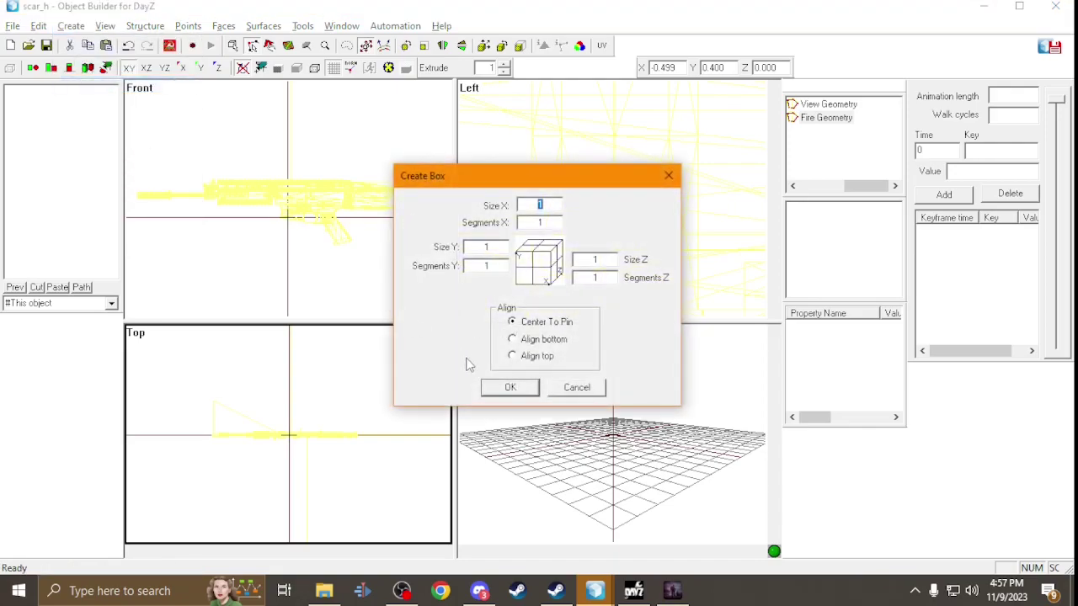
pyautogui.click(508, 389)
pyautogui.click(216, 197)
pyautogui.moveTo(216, 197); pyautogui.dragTo(263, 236)
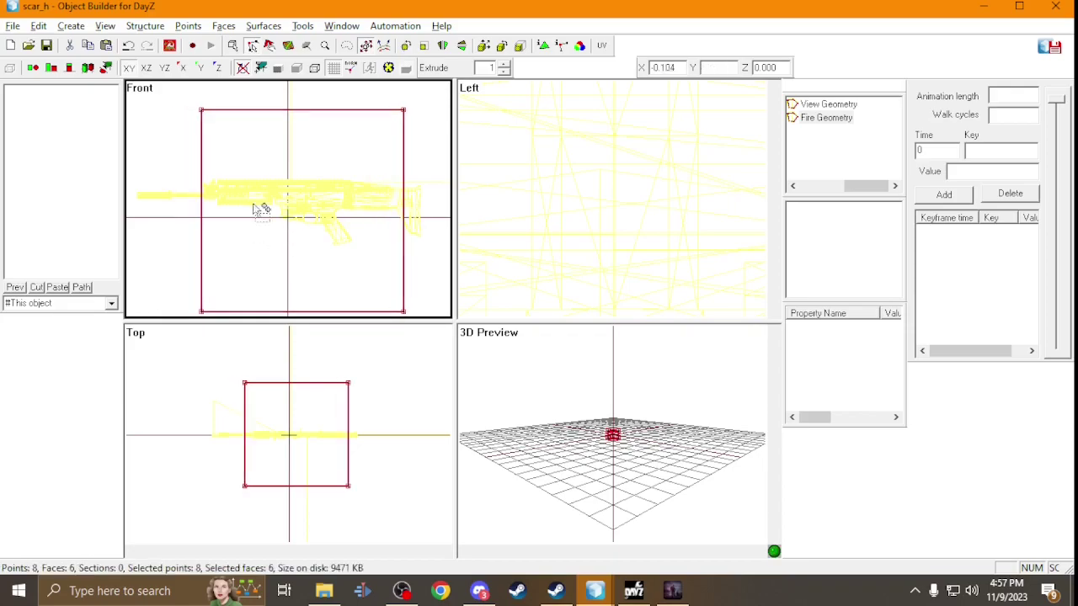
# Move the first Fire Geometry box's upper and lower points inward to match the receiver's height.
pyautogui.moveTo(215, 114); pyautogui.dragTo(440, 128)
pyautogui.moveTo(335, 140); pyautogui.dragTo(340, 209)
pyautogui.moveTo(421, 286); pyautogui.dragTo(173, 332)
pyautogui.moveTo(291, 289); pyautogui.dragTo(291, 183)
# Move the receiver box's points on both sides inward so it closely matches the rifle's width.
pyautogui.moveTo(216, 372); pyautogui.dragTo(413, 419)
pyautogui.scroll(5, 248, 424)
pyautogui.moveTo(290, 360); pyautogui.dragTo(289, 446)
pyautogui.moveTo(171, 500); pyautogui.dragTo(375, 548)
pyautogui.moveTo(371, 535); pyautogui.dragTo(368, 438)
# Move the receiver box's rear points so its end lines up with the front of the stock.
pyautogui.moveTo(441, 221); pyautogui.dragTo(380, 153)
pyautogui.scroll(3, 312, 229)
pyautogui.moveTo(357, 217); pyautogui.dragTo(327, 230)
pyautogui.scroll(1, 173, 211)
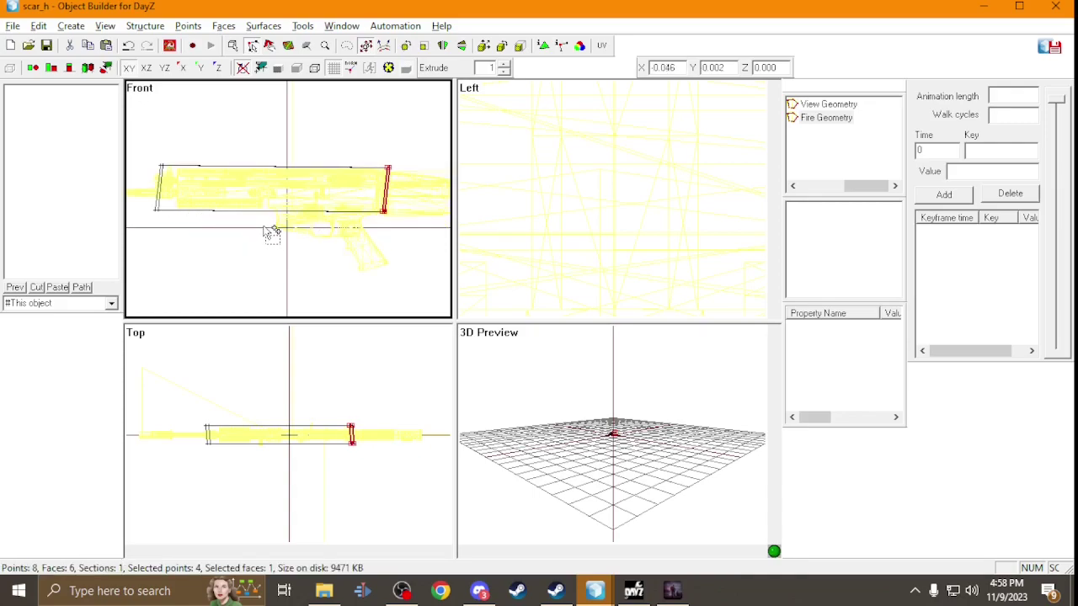
# Create a second default box in the Fire Geometry LOD, scale it down and place it over the stock.
pyautogui.click(69, 27)
pyautogui.click(95, 84)
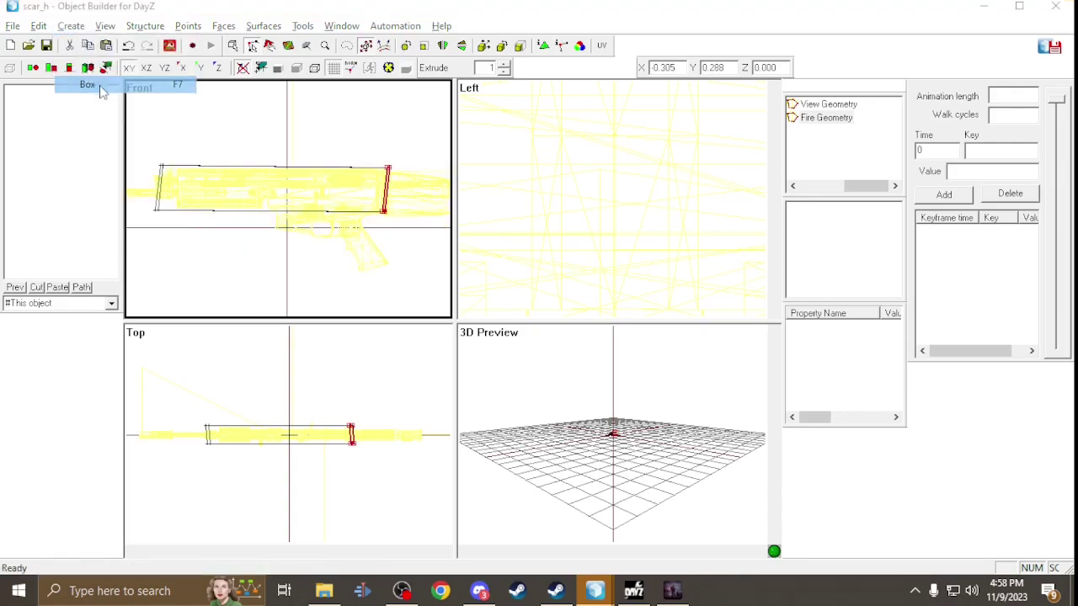
pyautogui.click(511, 388)
pyautogui.scroll(-1, 364, 267)
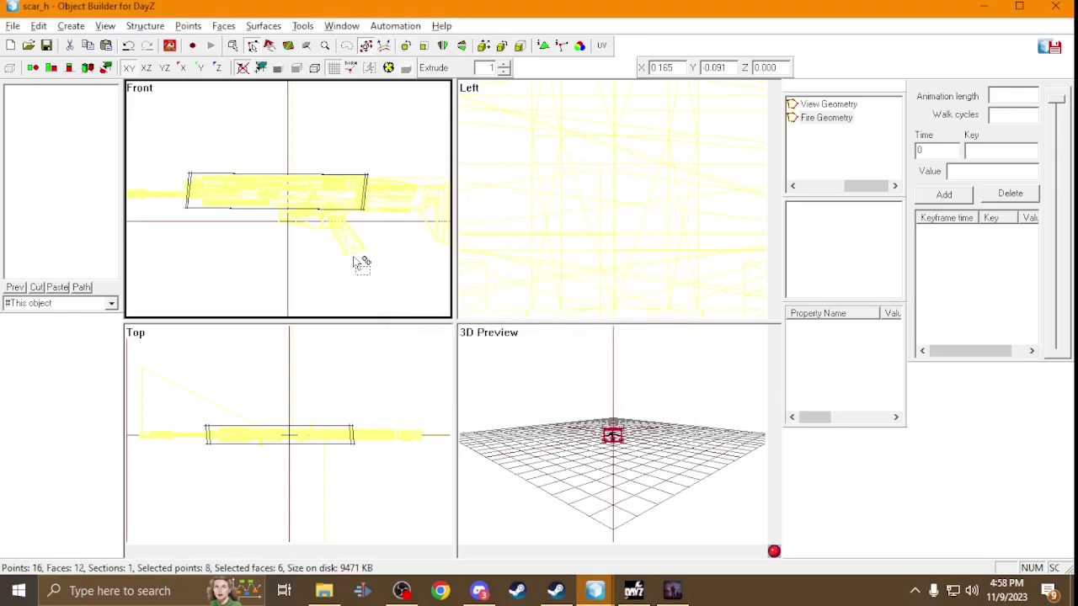
pyautogui.scroll(-1, 253, 193)
pyautogui.keyDown('alt'); pyautogui.moveTo(252, 193); pyautogui.dragTo(371, 232, button='right'); pyautogui.keyUp('alt')
pyautogui.scroll(-2, 378, 233)
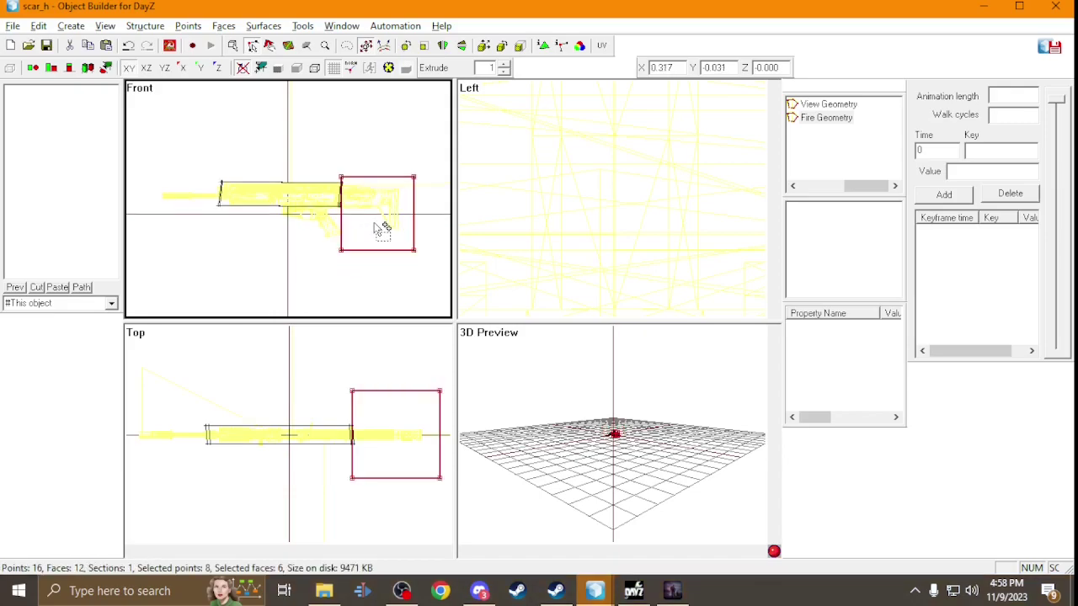
pyautogui.scroll(2, 379, 230)
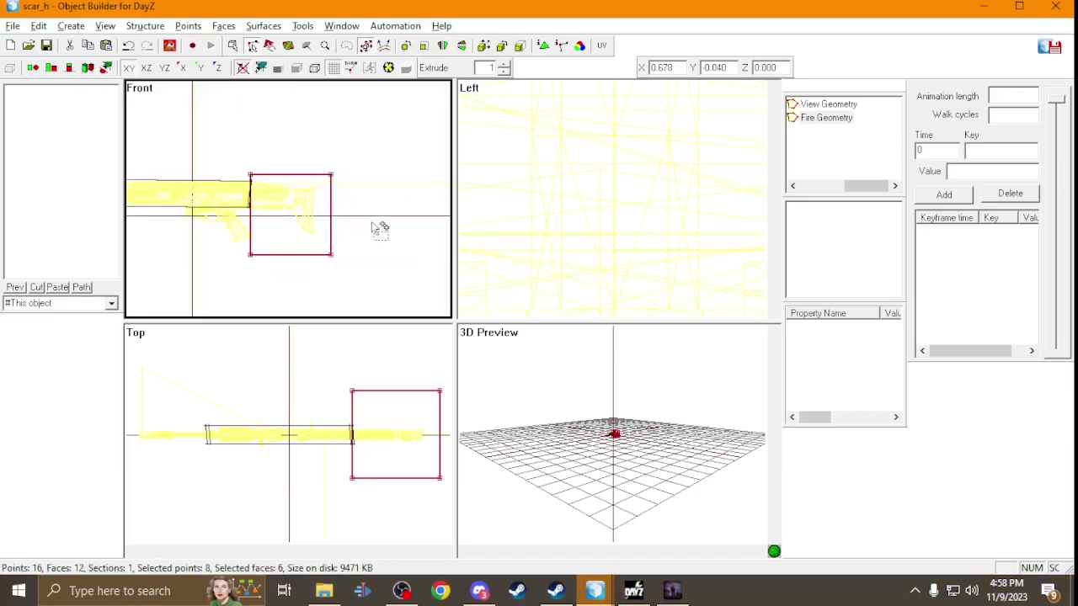
# Move the second box's corner points to follow the stock's outline and meet the receiver box's rear end.
pyautogui.moveTo(183, 127); pyautogui.dragTo(403, 177)
pyautogui.moveTo(356, 163)
pyautogui.mouseDown(button='right')
pyautogui.moveTo(330, 164)
pyautogui.moveTo(356, 168)
pyautogui.mouseUp(button='right')
pyautogui.moveTo(345, 155); pyautogui.dragTo(392, 194)
pyautogui.moveTo(392, 192); pyautogui.dragTo(347, 203, button='right')
pyautogui.moveTo(339, 272); pyautogui.dragTo(379, 309)
pyautogui.moveTo(379, 295); pyautogui.dragTo(353, 263, button='right')
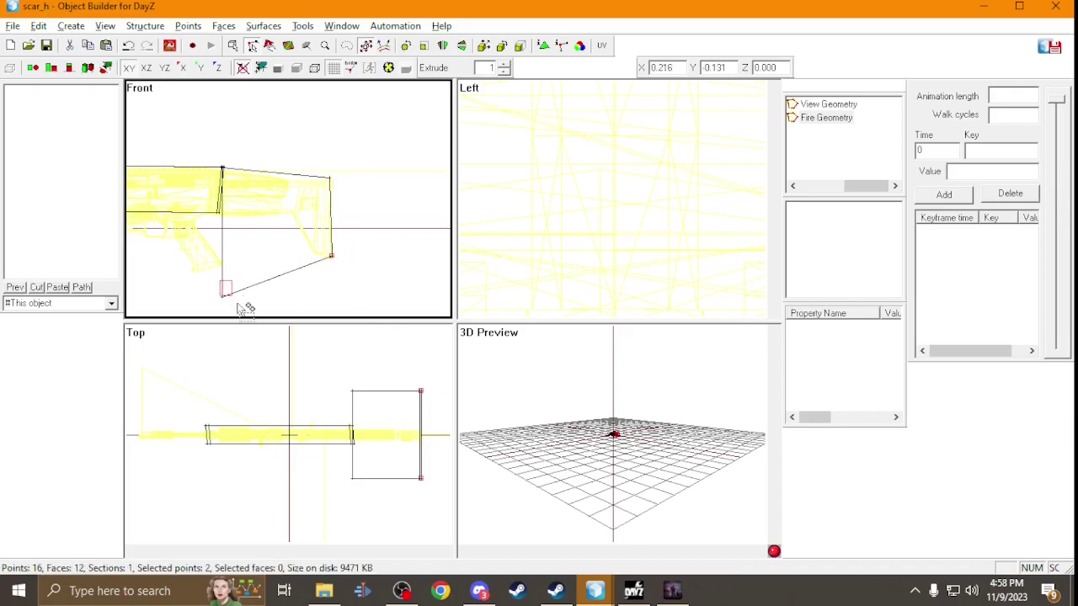
pyautogui.moveTo(260, 279); pyautogui.dragTo(258, 217, button='right')
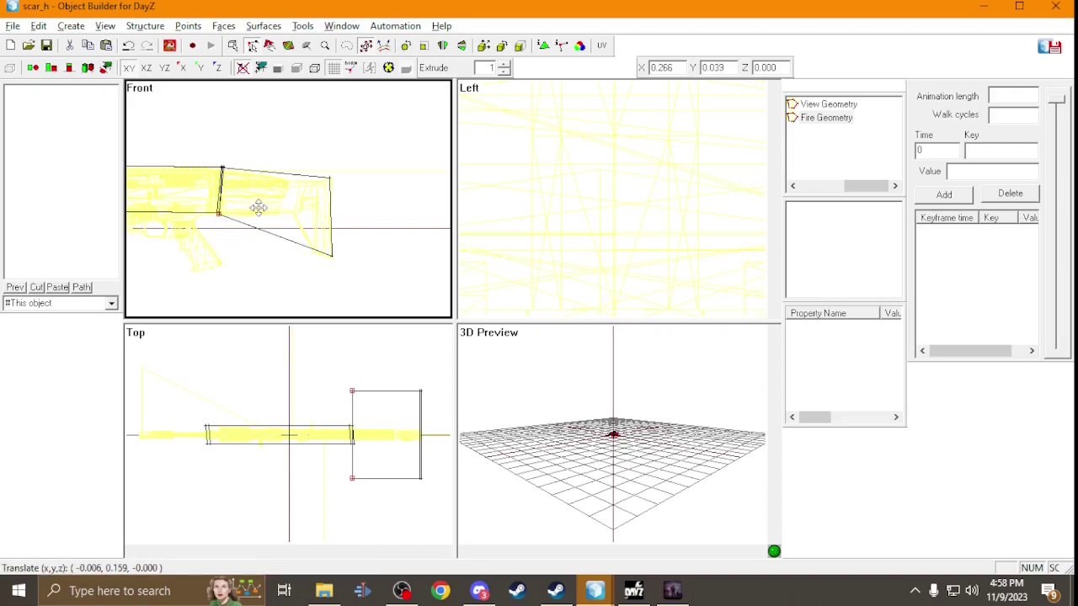
pyautogui.moveTo(258, 208); pyautogui.dragTo(257, 207, button='right')
# Move the stock box's points on both sides inward to match the receiver box's width.
pyautogui.moveTo(337, 376); pyautogui.dragTo(426, 413)
pyautogui.moveTo(394, 404); pyautogui.dragTo(386, 417, button='right')
pyautogui.moveTo(432, 484); pyautogui.dragTo(362, 457)
pyautogui.moveTo(400, 497); pyautogui.dragTo(395, 453, button='right')
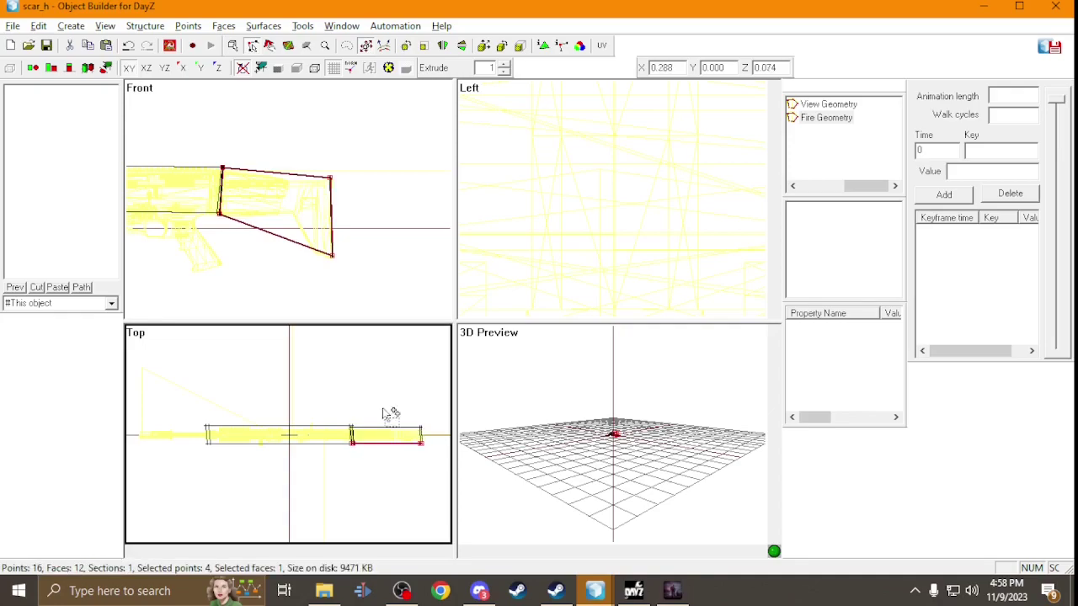
# Create a third default box, scale it down and place it over the magazine well and trigger area.
pyautogui.press('Left')
pyautogui.press('Left')
pyautogui.press('Left')
pyautogui.press('Left')
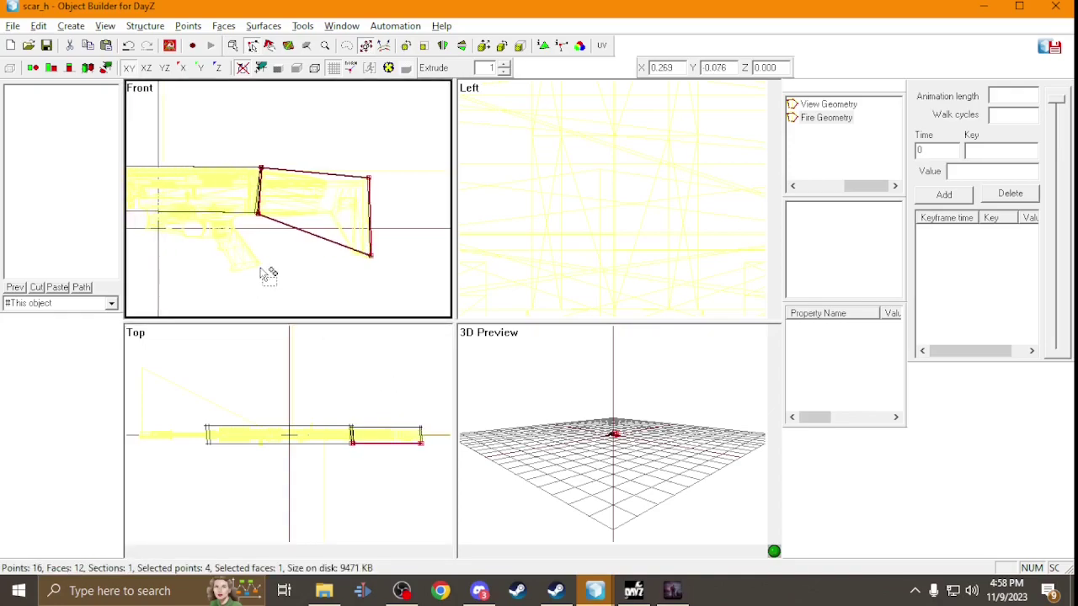
pyautogui.press('Left')
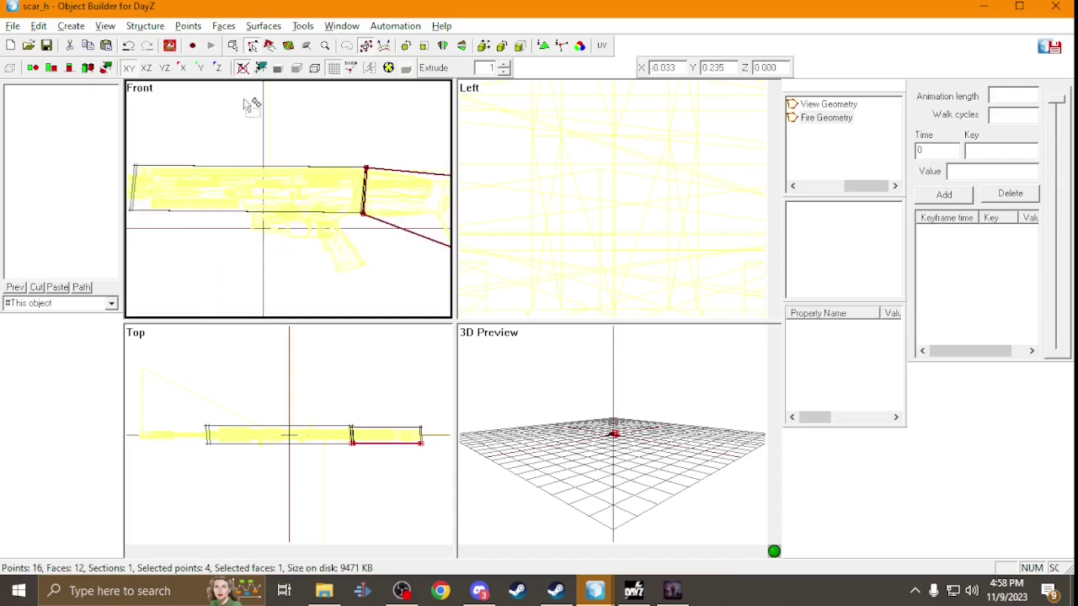
pyautogui.click(82, 27)
pyautogui.click(110, 96)
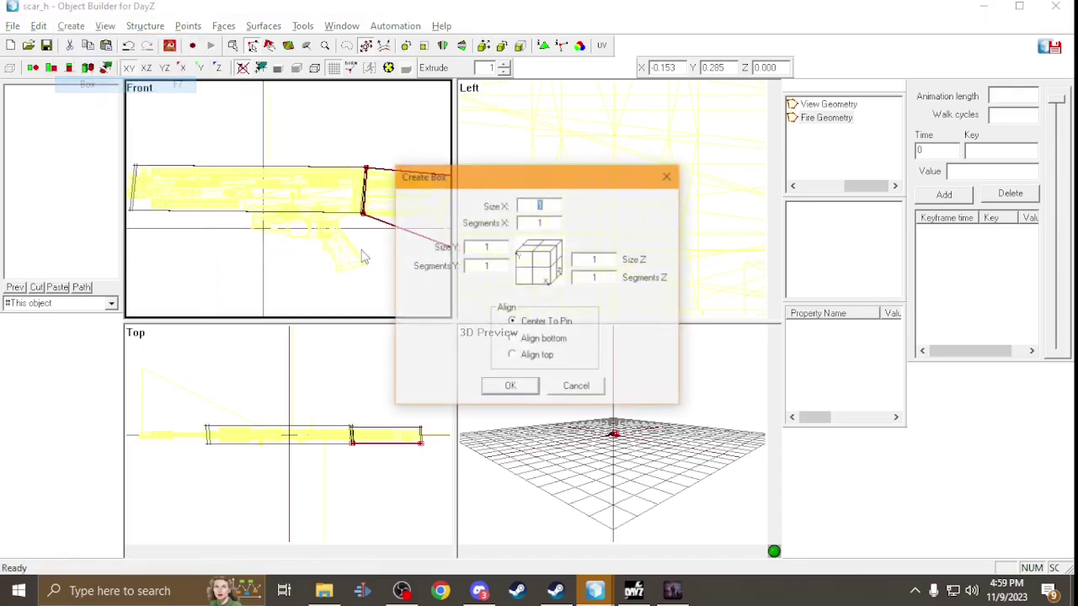
pyautogui.click(510, 388)
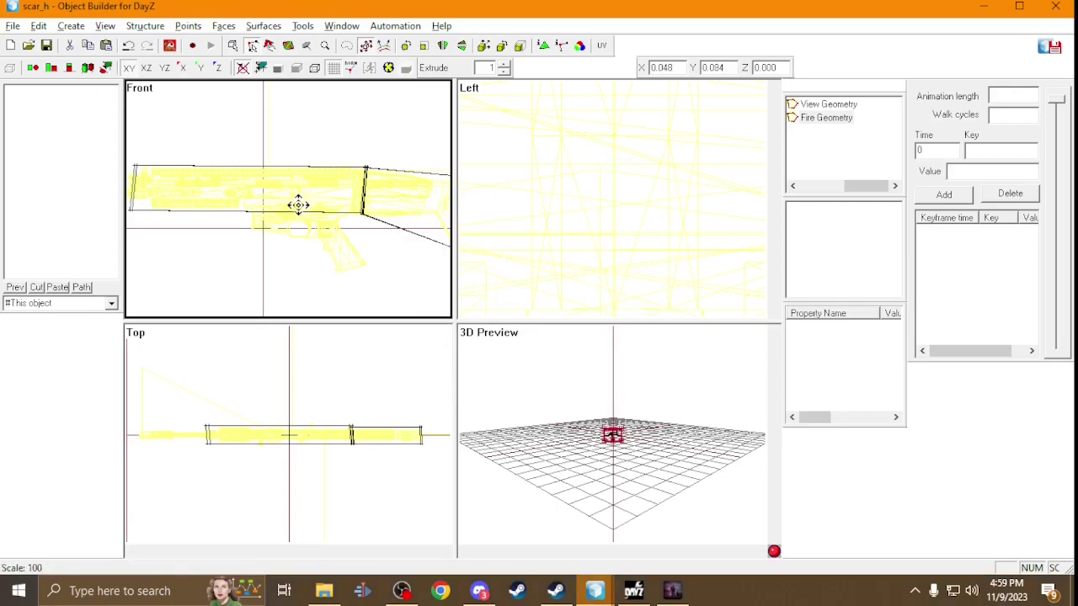
pyautogui.moveTo(248, 224); pyautogui.dragTo(270, 252)
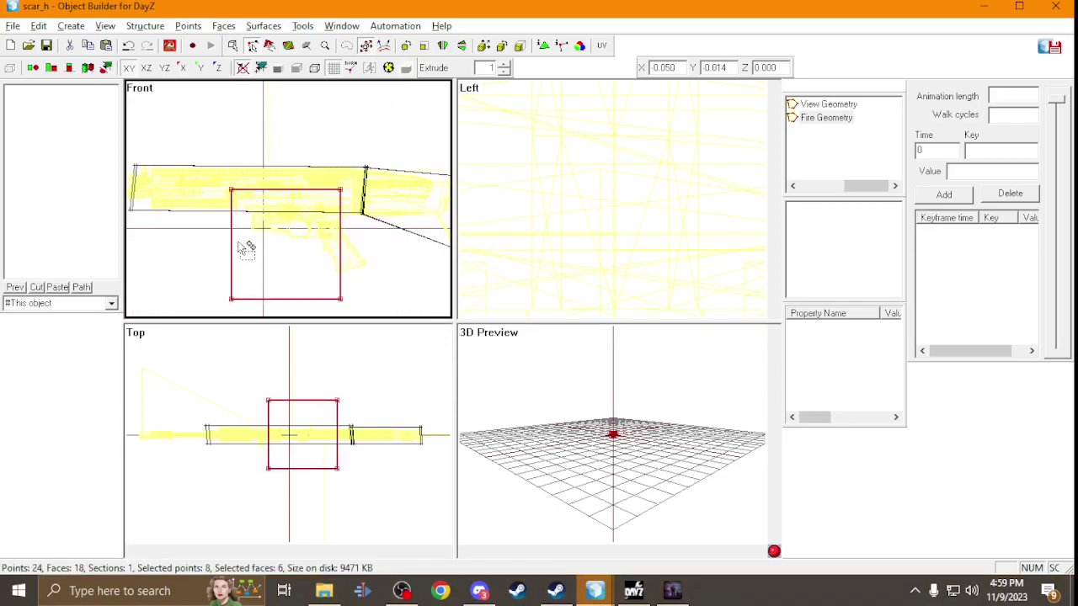
pyautogui.click(268, 280)
pyautogui.moveTo(276, 276); pyautogui.dragTo(281, 278)
# Move the third box's corner points to fit the magazine well and trigger guard beneath the receiver box.
pyautogui.moveTo(336, 180); pyautogui.dragTo(357, 310)
pyautogui.moveTo(342, 296); pyautogui.dragTo(349, 297)
pyautogui.moveTo(249, 188); pyautogui.dragTo(367, 229)
pyautogui.moveTo(330, 197); pyautogui.dragTo(318, 207)
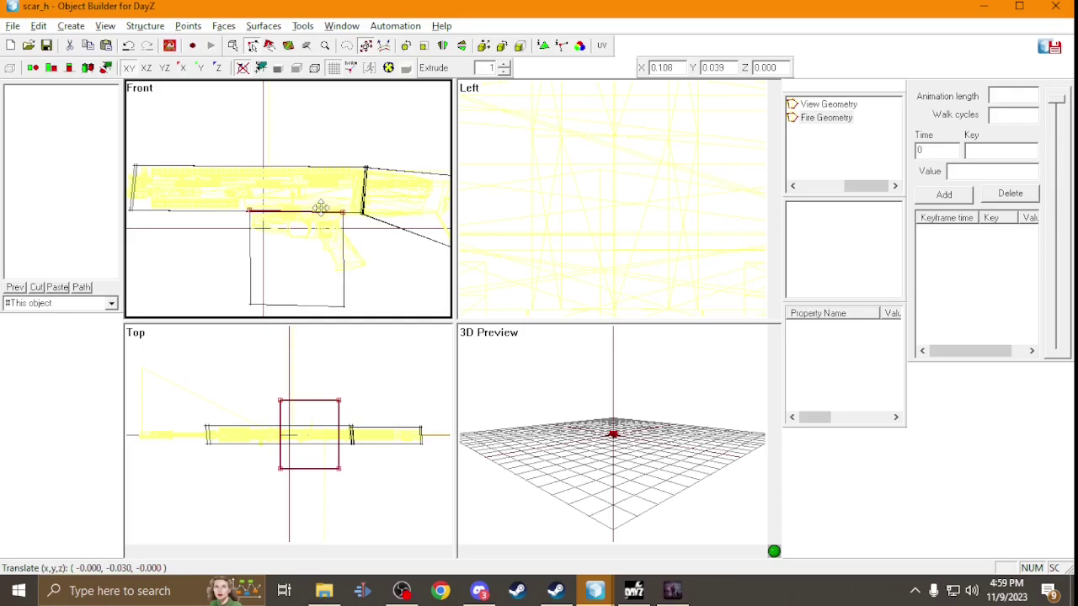
pyautogui.moveTo(321, 207); pyautogui.dragTo(321, 208)
pyautogui.moveTo(345, 289); pyautogui.dragTo(358, 237)
pyautogui.moveTo(297, 288); pyautogui.dragTo(305, 214)
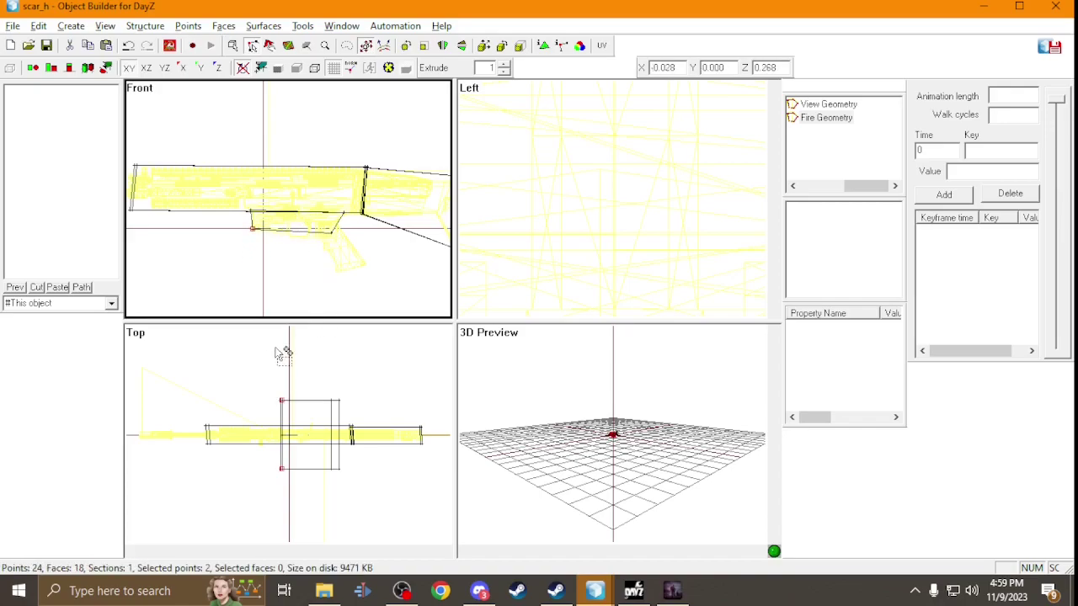
pyautogui.click(339, 234)
pyautogui.moveTo(343, 246); pyautogui.dragTo(328, 248)
# Move the magazine well box's points on both sides inward to roughly the receiver box's width.
pyautogui.moveTo(262, 378); pyautogui.dragTo(383, 415)
pyautogui.moveTo(303, 392); pyautogui.dragTo(297, 417)
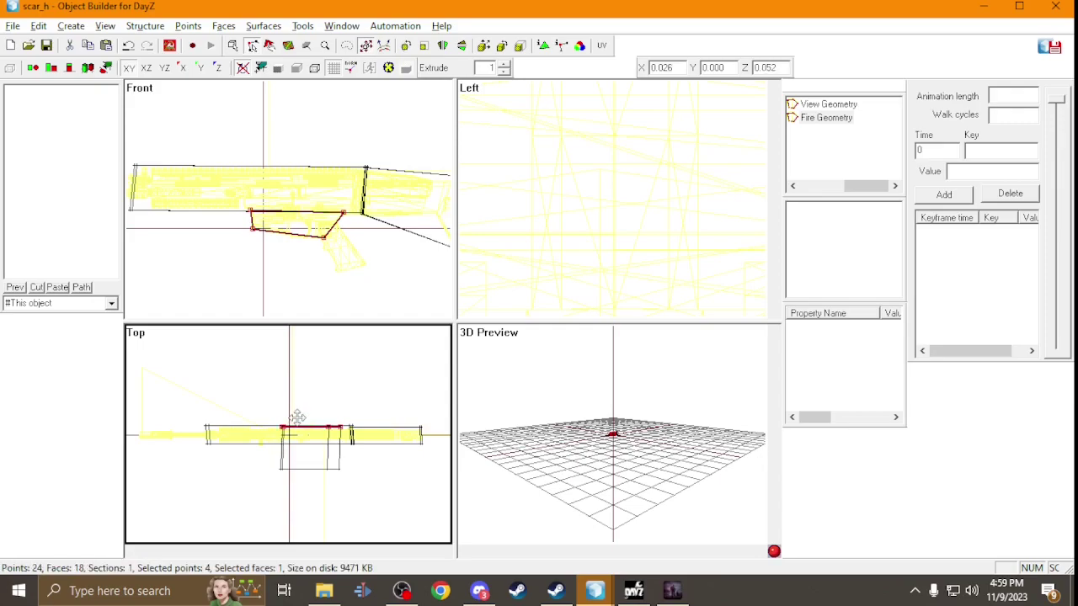
pyautogui.moveTo(366, 492); pyautogui.dragTo(290, 468)
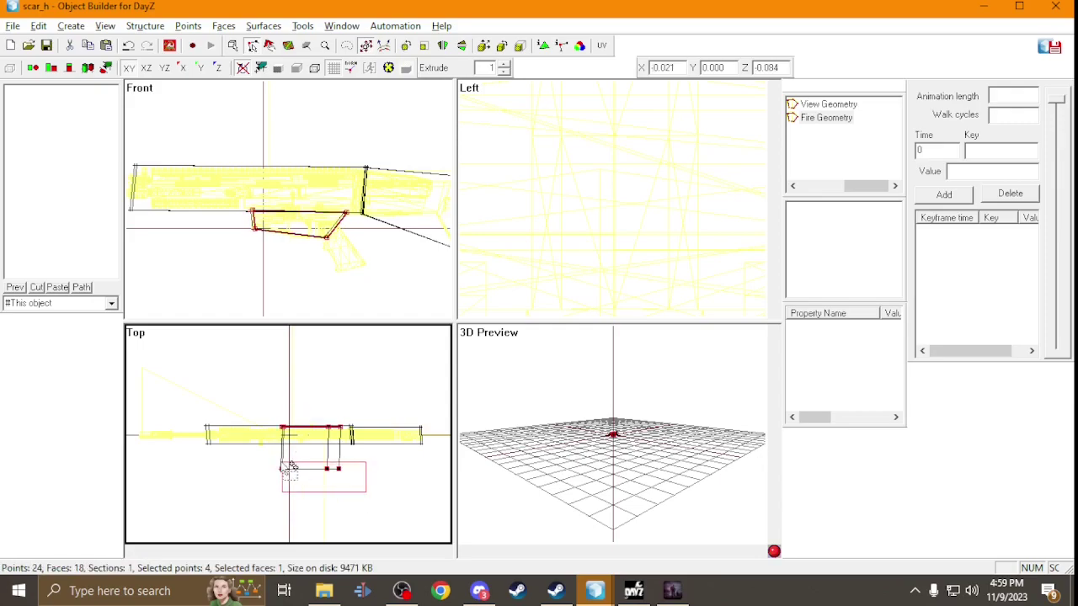
pyautogui.moveTo(328, 518); pyautogui.dragTo(328, 481)
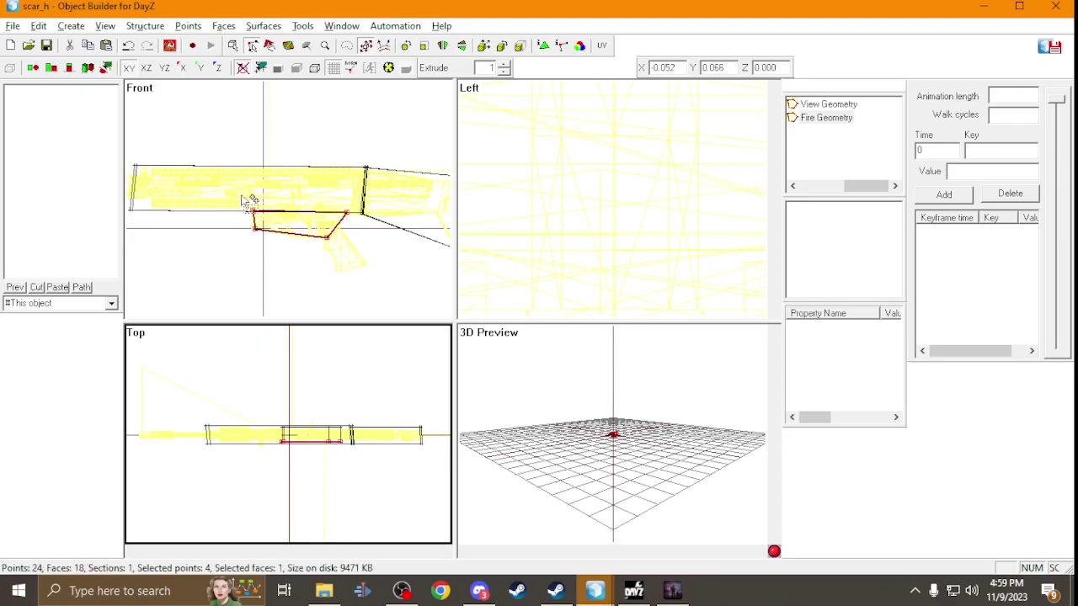
pyautogui.click(262, 235)
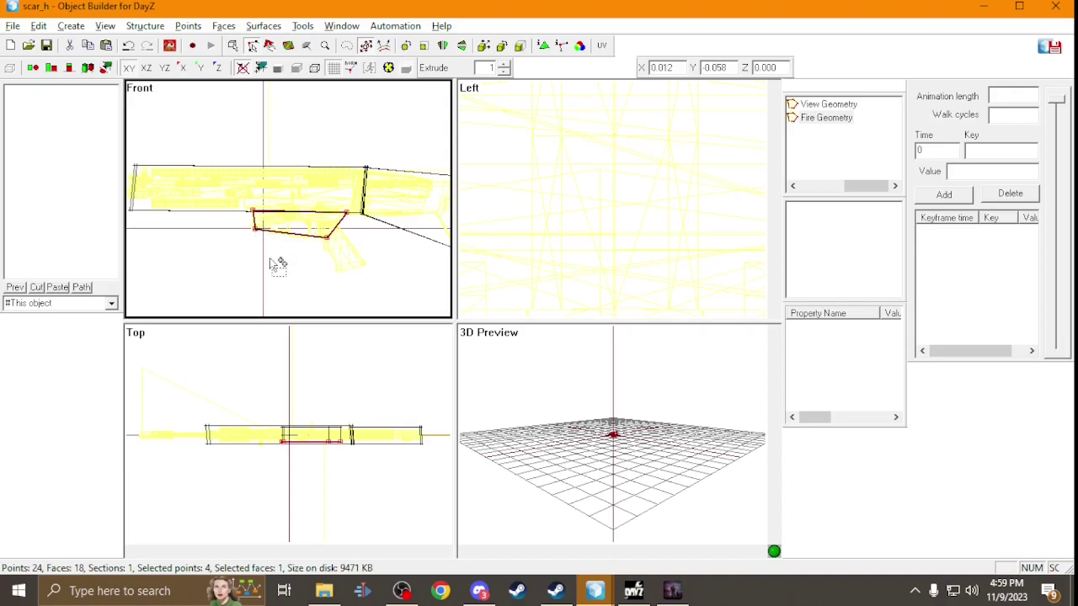
# Create a fourth default box in the Fire Geometry LOD and fit it roughly over the pistol grip.
pyautogui.scroll(-1, 278, 265)
pyautogui.click(71, 25)
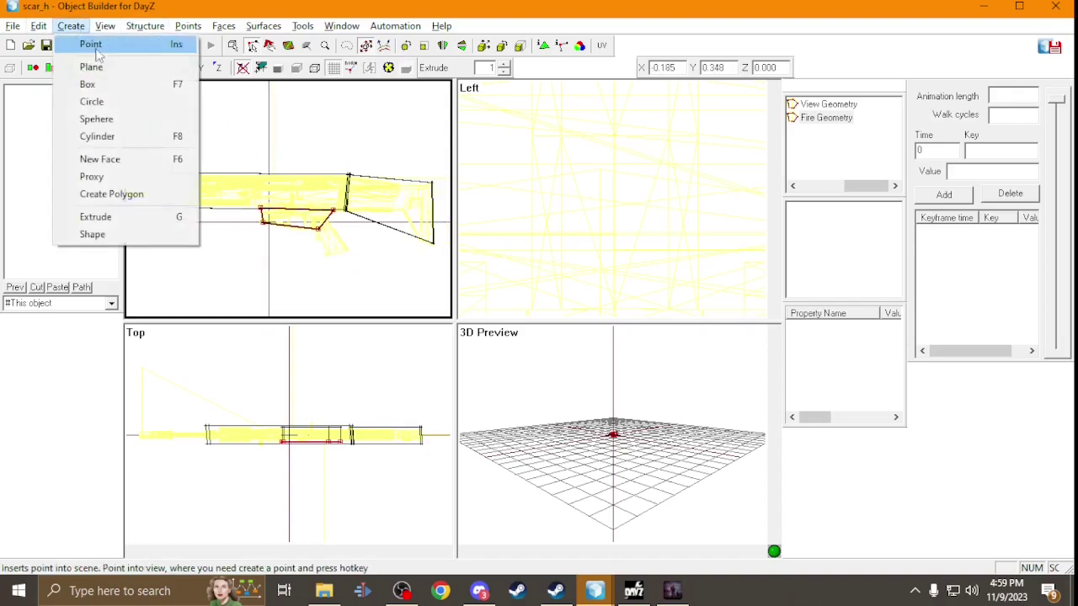
pyautogui.click(97, 85)
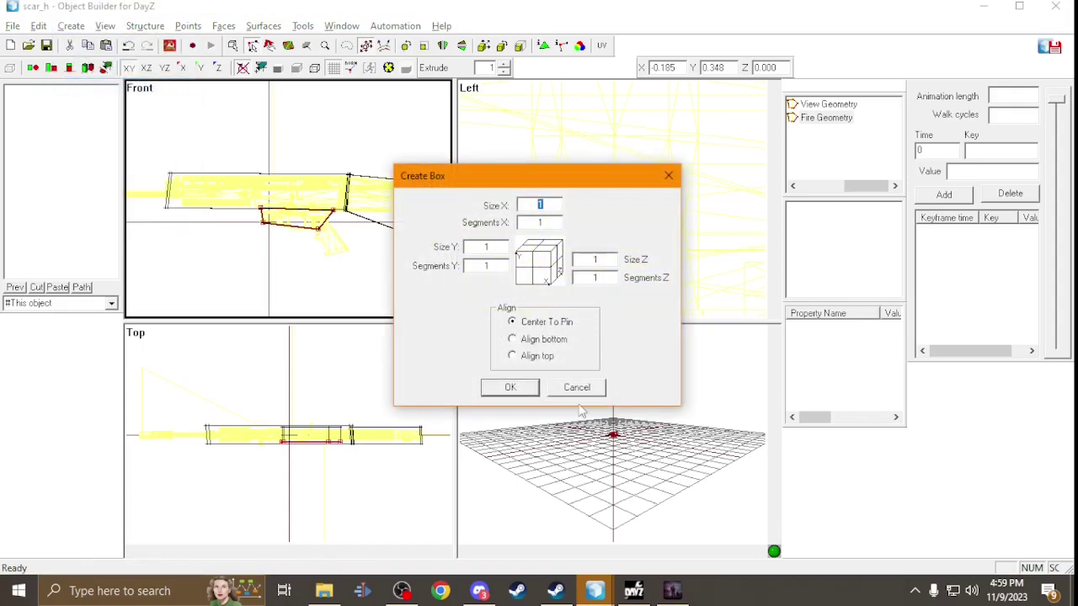
pyautogui.click(522, 388)
pyautogui.moveTo(357, 273); pyautogui.dragTo(396, 322)
# Move the fourth box's corner points onto the pistol grip's outline and narrow its sides to the rifle's width.
pyautogui.scroll(3, 341, 249)
pyautogui.scroll(-1, 379, 291)
pyautogui.moveTo(404, 301)
pyautogui.mouseDown()
pyautogui.moveTo(411, 278)
pyautogui.moveTo(385, 295)
pyautogui.moveTo(399, 287)
pyautogui.mouseUp()
pyautogui.scroll(2, 328, 403)
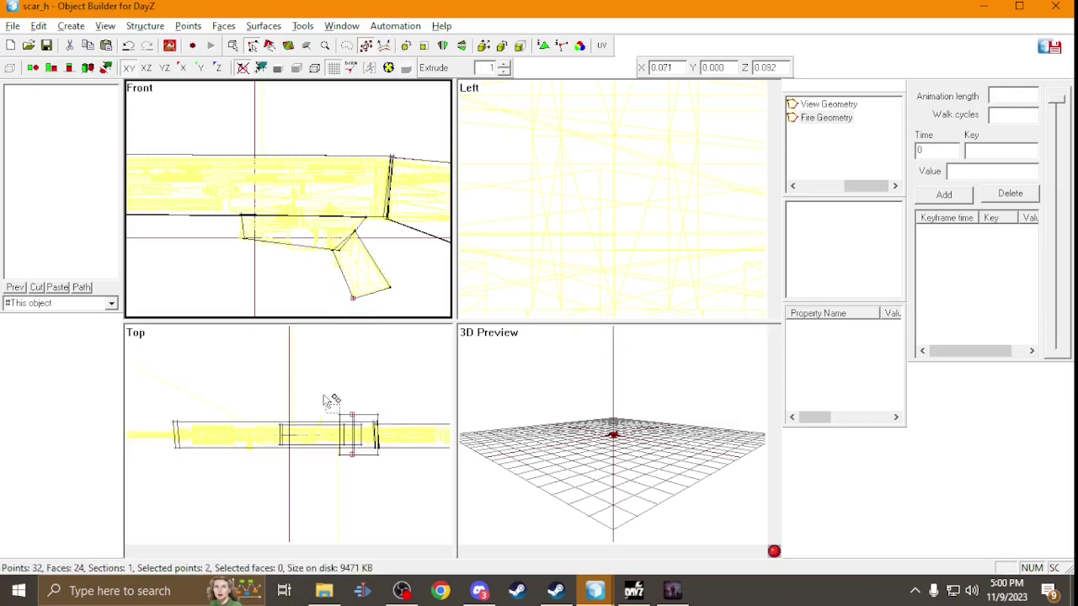
pyautogui.moveTo(336, 399); pyautogui.dragTo(409, 434)
pyautogui.moveTo(379, 401); pyautogui.dragTo(357, 443)
pyautogui.click(260, 228)
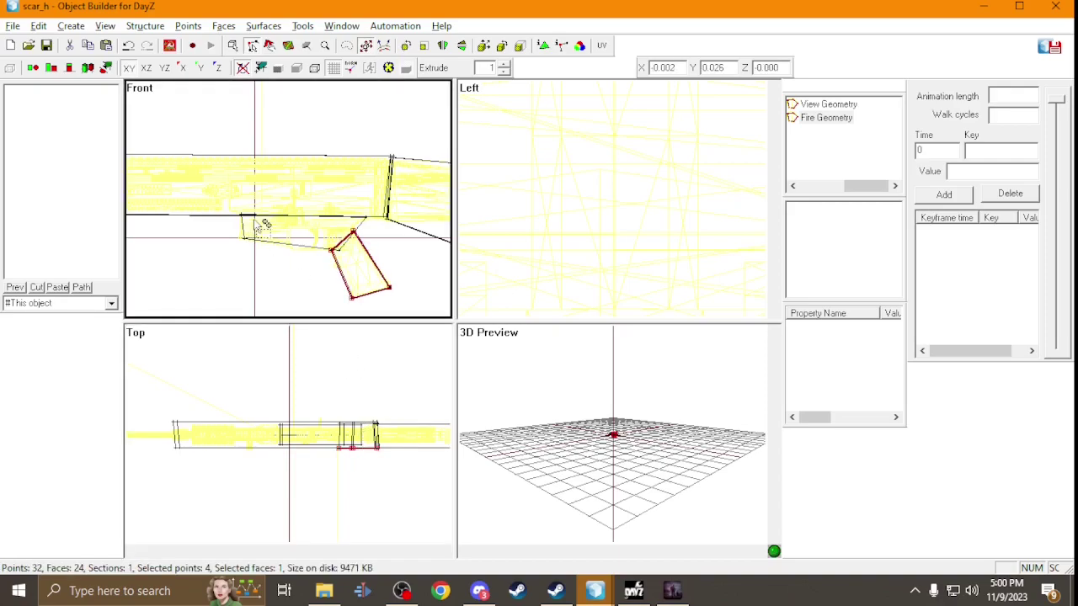
pyautogui.press('Left')
pyautogui.press('Left')
pyautogui.press('Left')
pyautogui.press('Left')
pyautogui.press('Left')
pyautogui.press('Left')
pyautogui.press('Left')
pyautogui.press('Left')
pyautogui.press('Left')
pyautogui.press('Left')
pyautogui.press('Left')
pyautogui.press('Left')
pyautogui.press('Left')
pyautogui.press('Left')
pyautogui.press('Left')
pyautogui.press('Left')
pyautogui.press('Left')
pyautogui.press('Left')
pyautogui.press('Left')
pyautogui.press('Left')
pyautogui.press('Left')
pyautogui.press('Left')
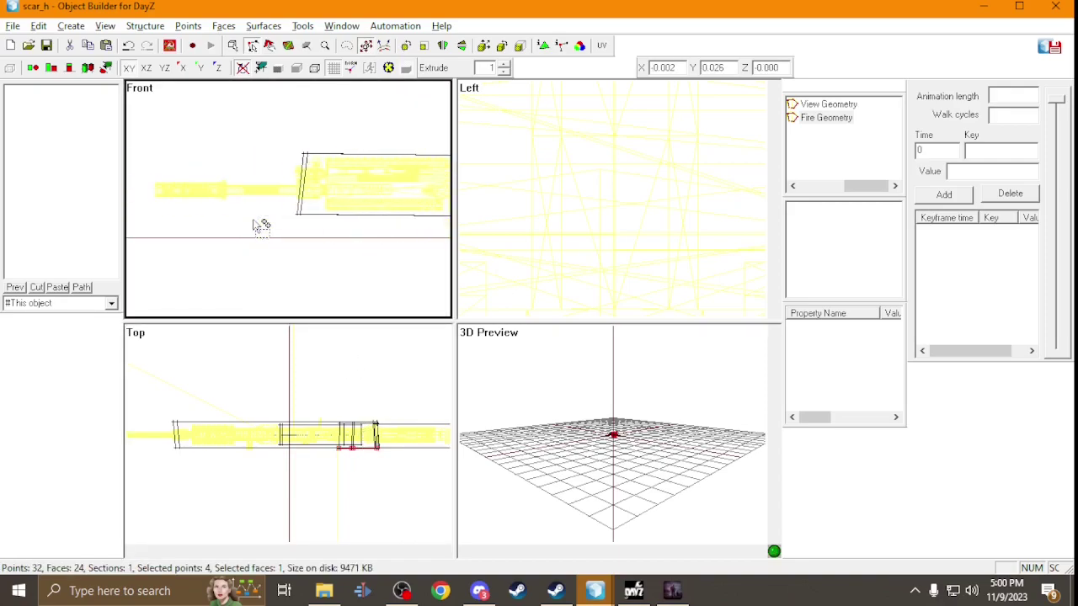
# Create a fifth default box in the Fire Geometry LOD and fit its length and height over the barrel in the front view.
pyautogui.click(83, 27)
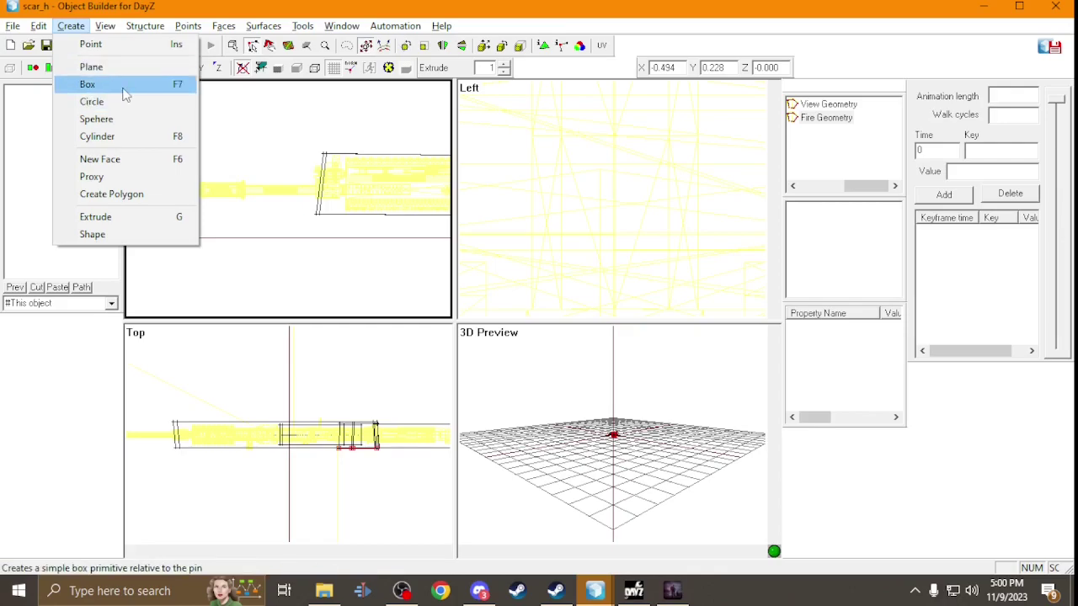
pyautogui.click(84, 82)
pyautogui.click(510, 390)
pyautogui.moveTo(265, 173); pyautogui.dragTo(280, 226)
pyautogui.moveTo(416, 284); pyautogui.dragTo(182, 239)
pyautogui.moveTo(159, 101); pyautogui.dragTo(351, 182)
pyautogui.moveTo(384, 266); pyautogui.dragTo(262, 205)
# Narrow the barrel box's sides to roughly the barrel's width and pull its rear points back to the receiver box's front edge.
pyautogui.scroll(-2, 291, 434)
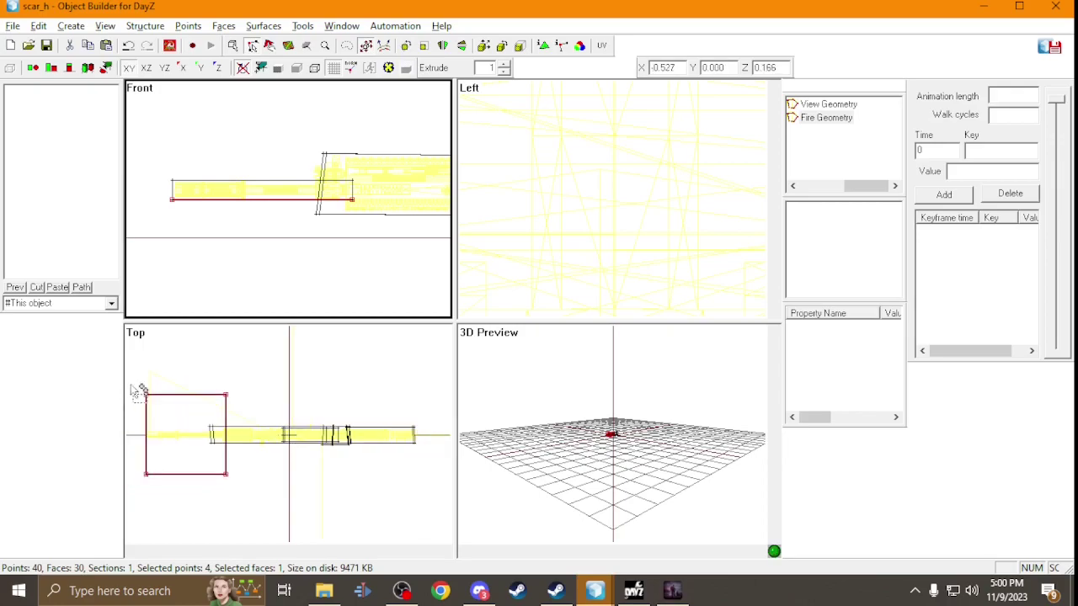
pyautogui.moveTo(154, 391); pyautogui.dragTo(245, 400)
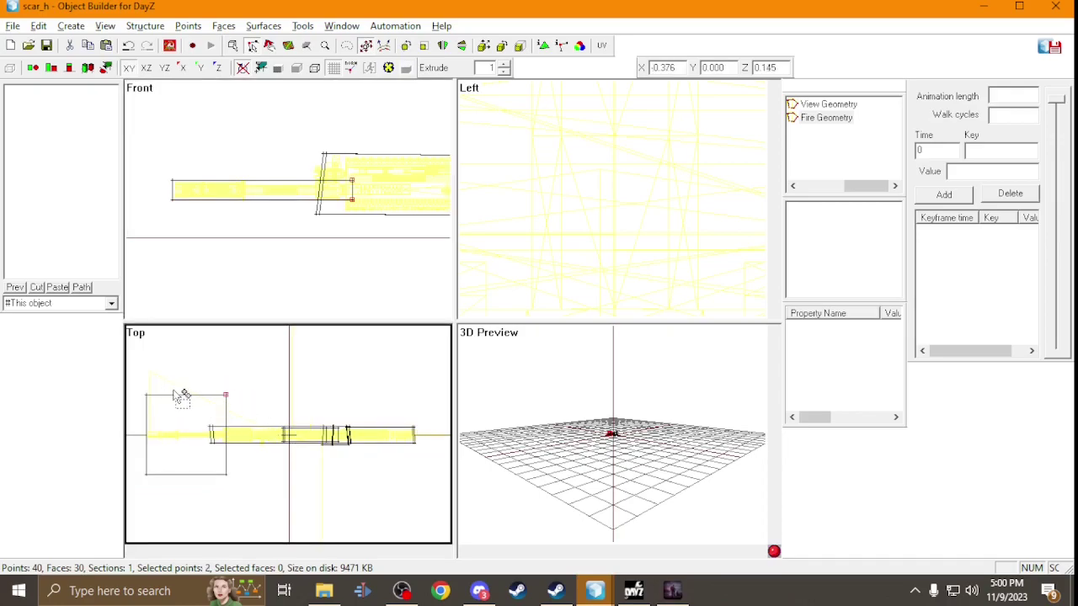
pyautogui.moveTo(151, 389); pyautogui.dragTo(250, 432)
pyautogui.moveTo(240, 482); pyautogui.dragTo(148, 462)
pyautogui.moveTo(217, 505); pyautogui.dragTo(218, 470)
pyautogui.moveTo(348, 172); pyautogui.dragTo(329, 209)
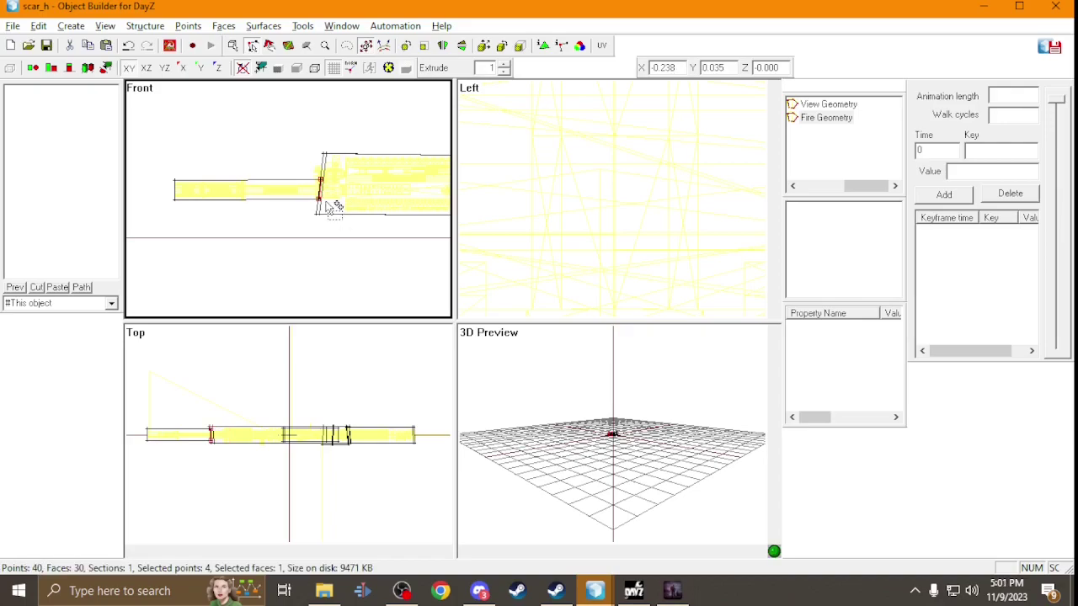
# Select all five Fire Geometry boxes and generate their named component selections from the topology.
pyautogui.moveTo(361, 265); pyautogui.dragTo(353, 254, button='right')
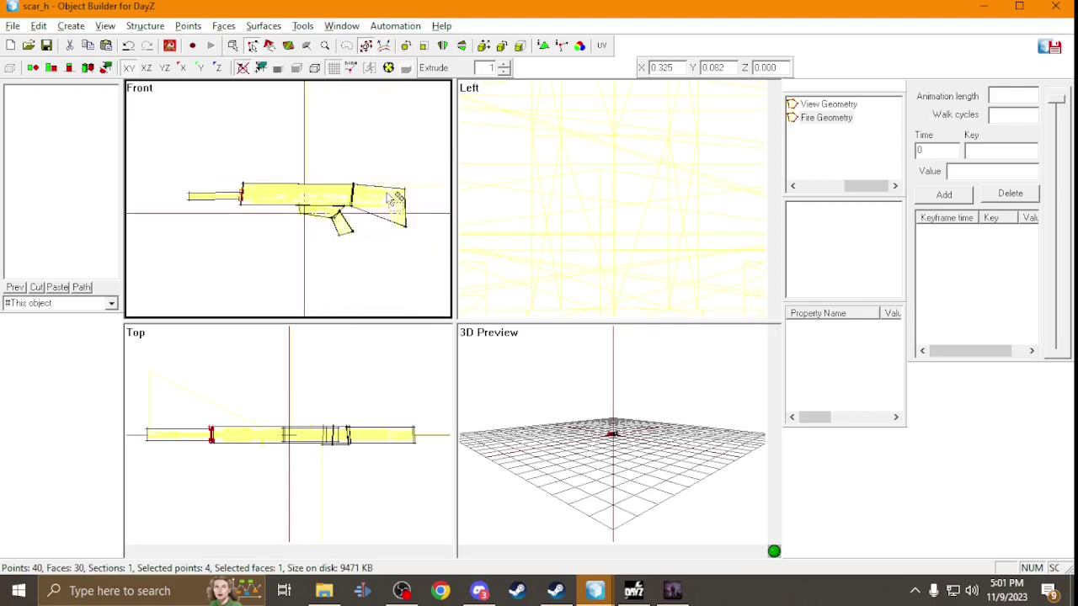
pyautogui.moveTo(424, 139); pyautogui.dragTo(138, 272)
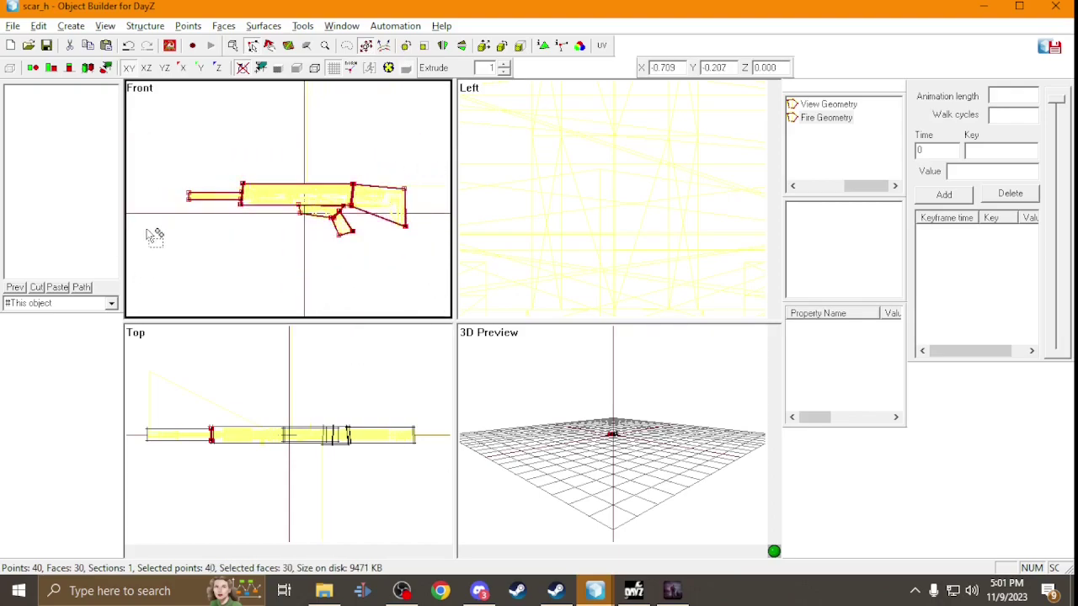
pyautogui.click(145, 26)
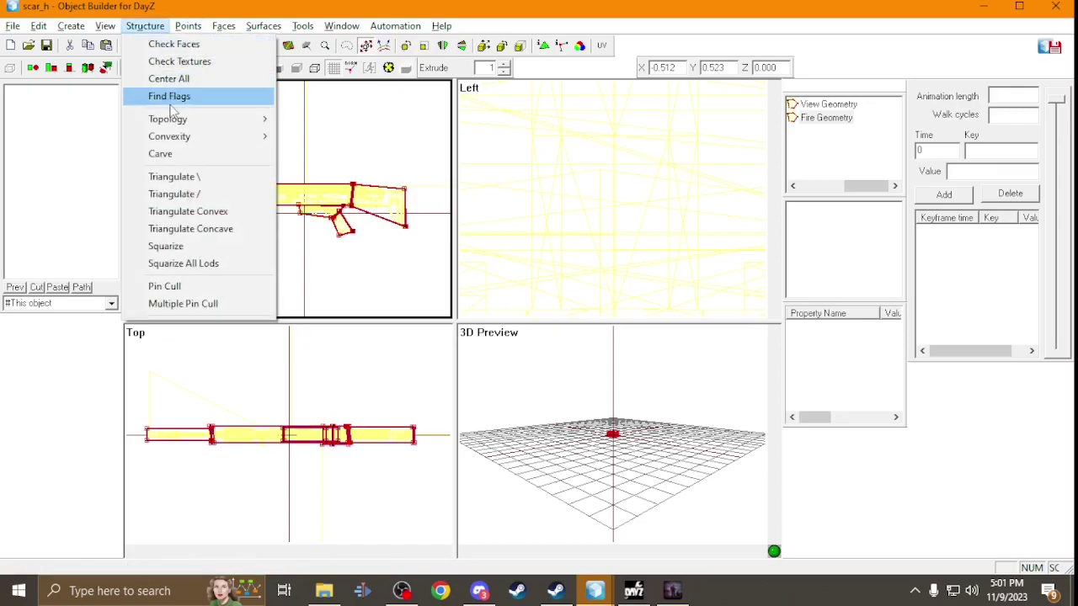
pyautogui.moveTo(183, 119)
pyautogui.click(345, 156)
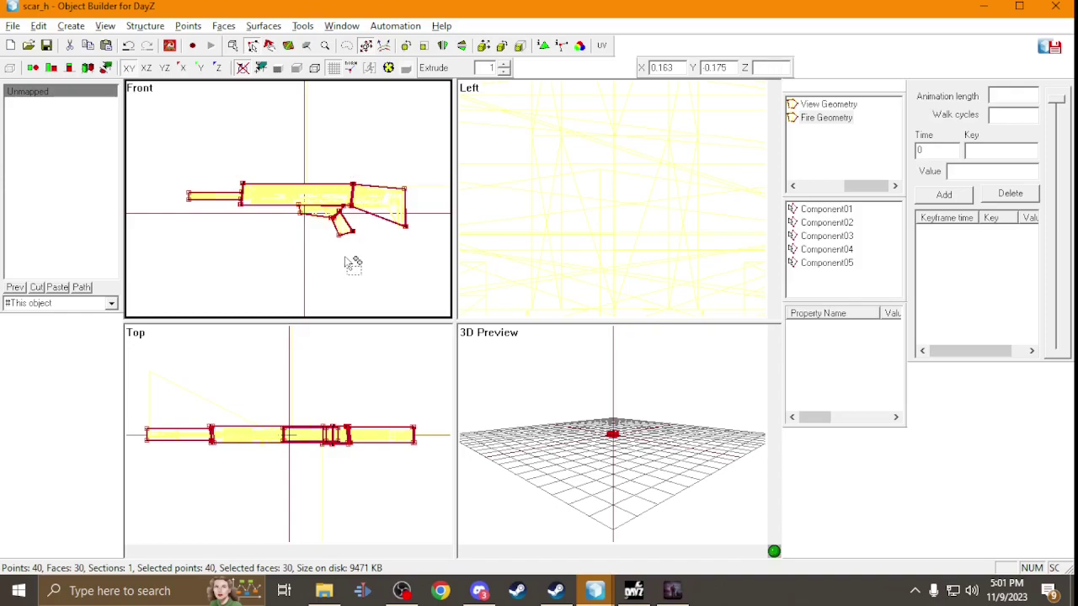
# Assign the metalplate penetration material from DZ\data\data\penetration to all faces of the Fire Geometry boxes.
pyautogui.press('e')
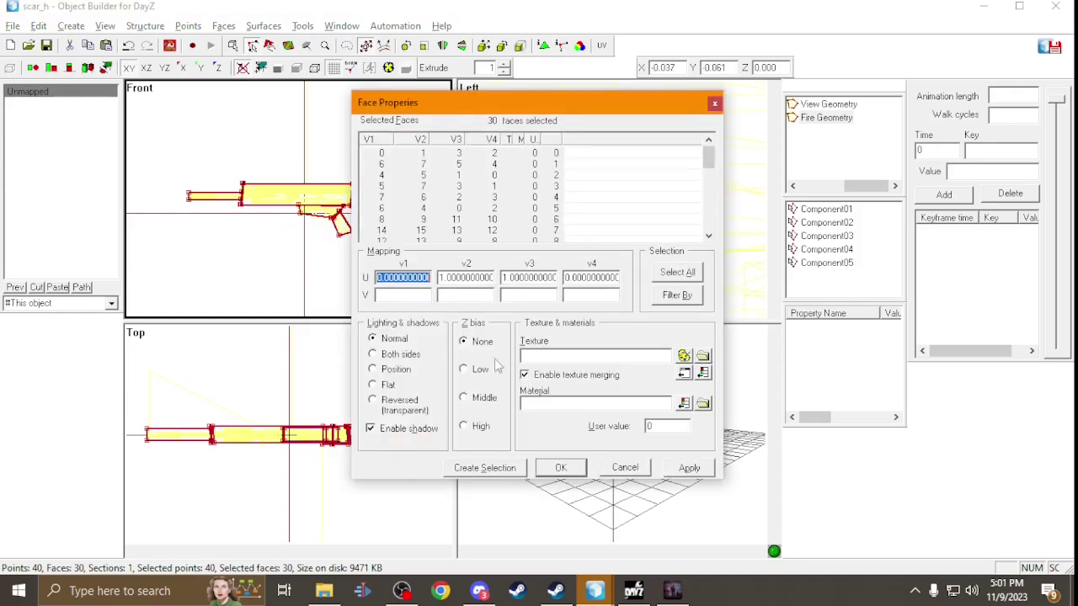
pyautogui.click(703, 404)
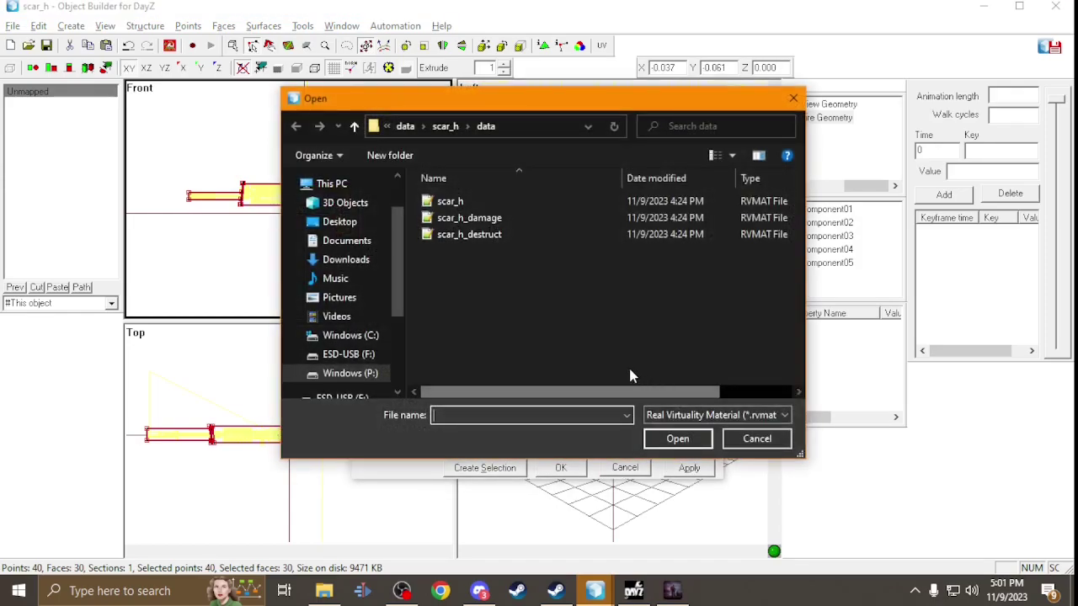
pyautogui.click(350, 373)
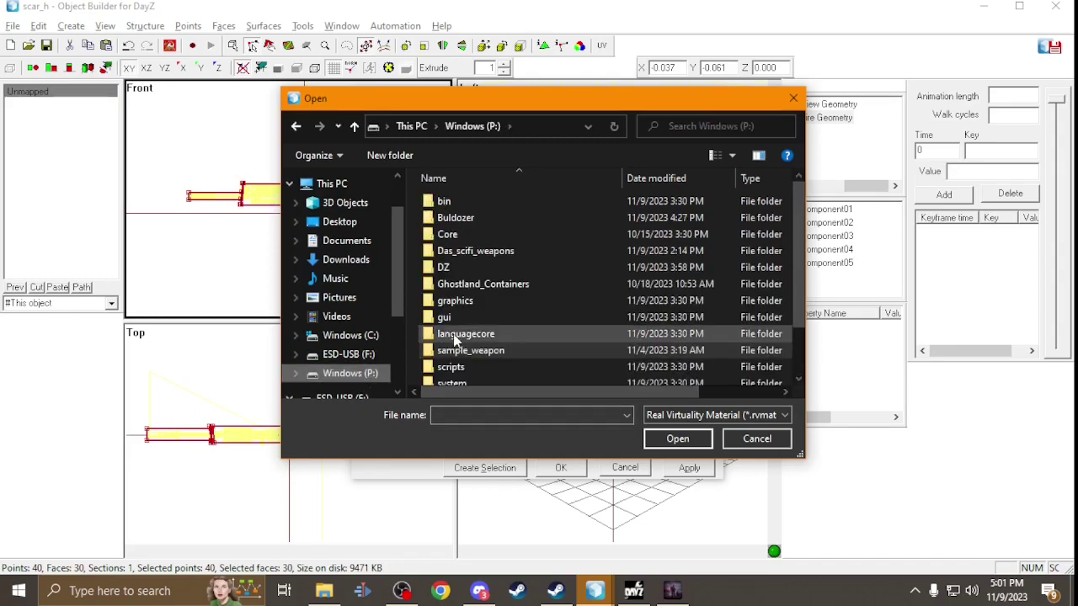
pyautogui.doubleClick(476, 270)
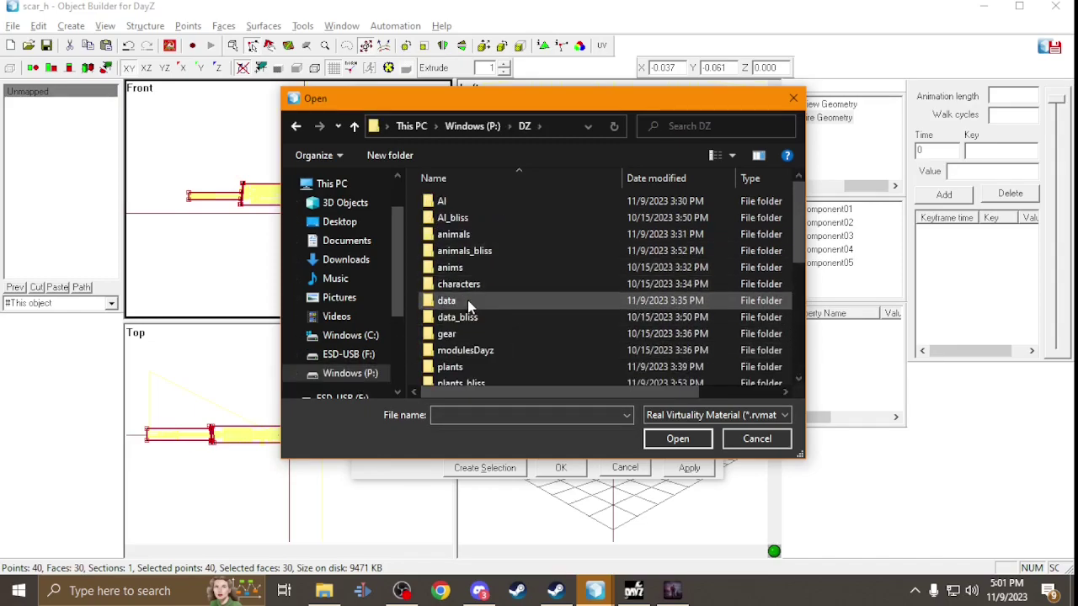
pyautogui.doubleClick(468, 300)
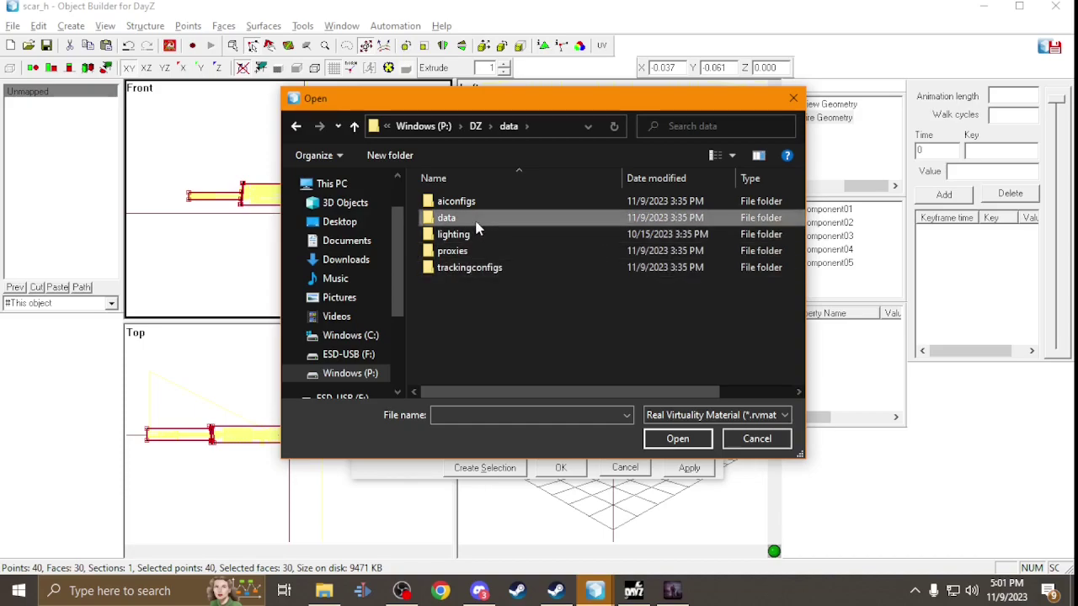
pyautogui.doubleClick(475, 221)
pyautogui.doubleClick(477, 251)
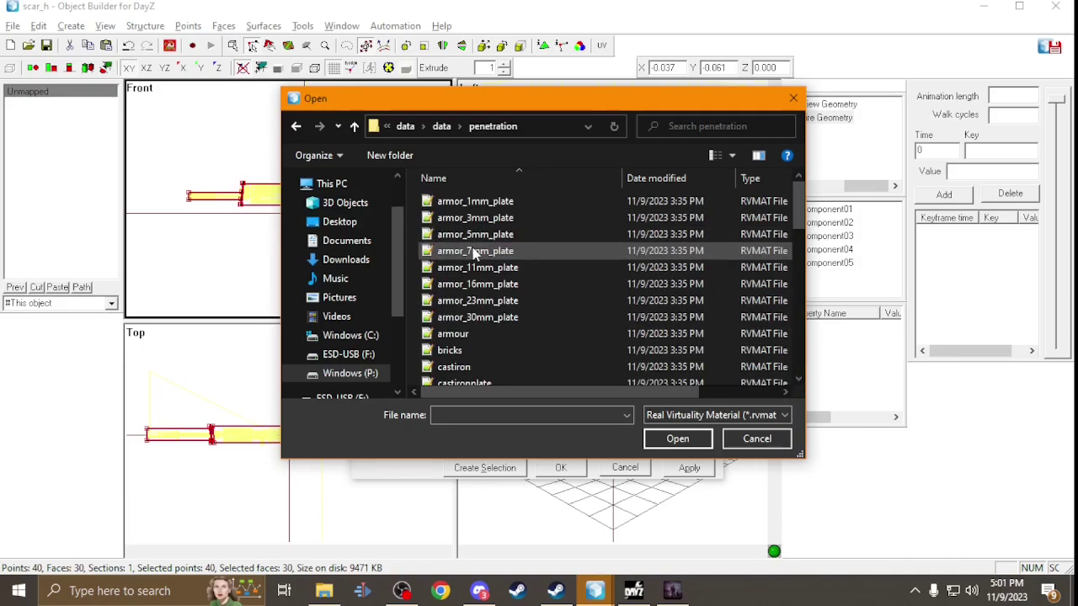
pyautogui.scroll(-3, 478, 254)
pyautogui.scroll(-7, 476, 254)
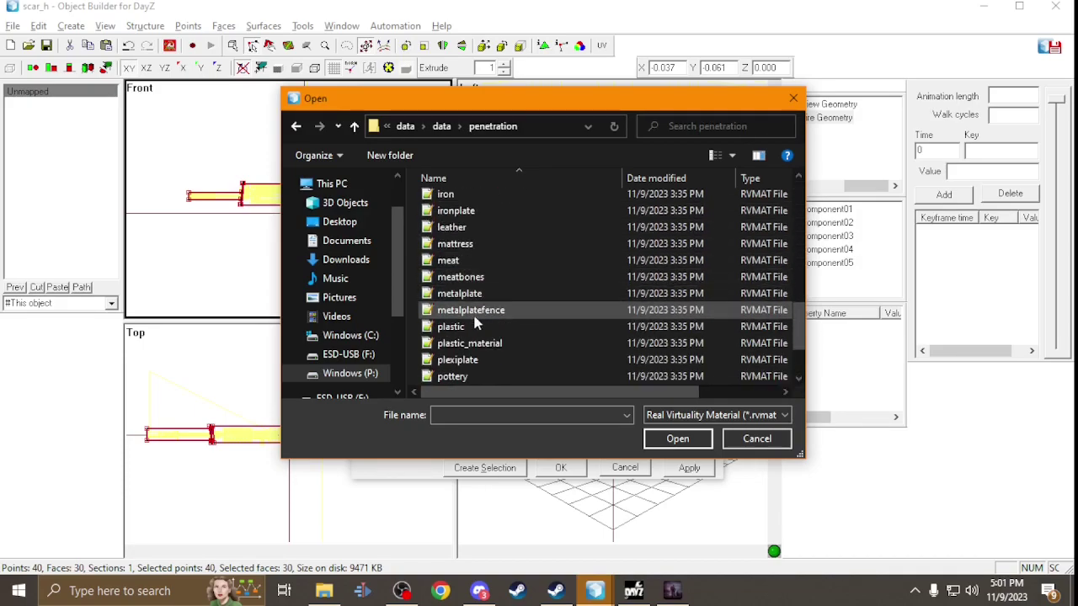
pyautogui.doubleClick(492, 297)
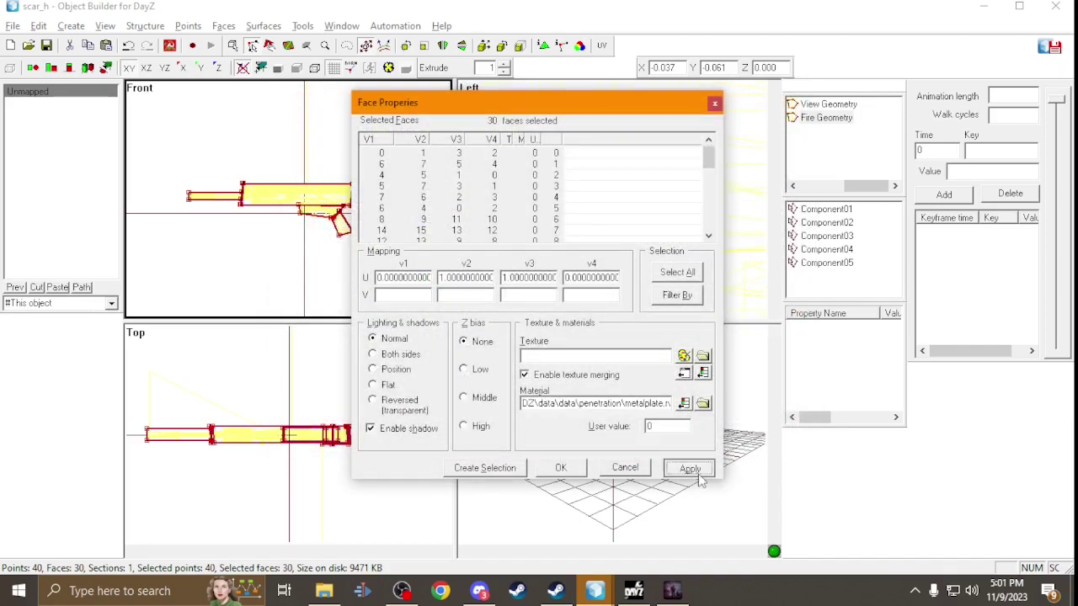
pyautogui.click(691, 469)
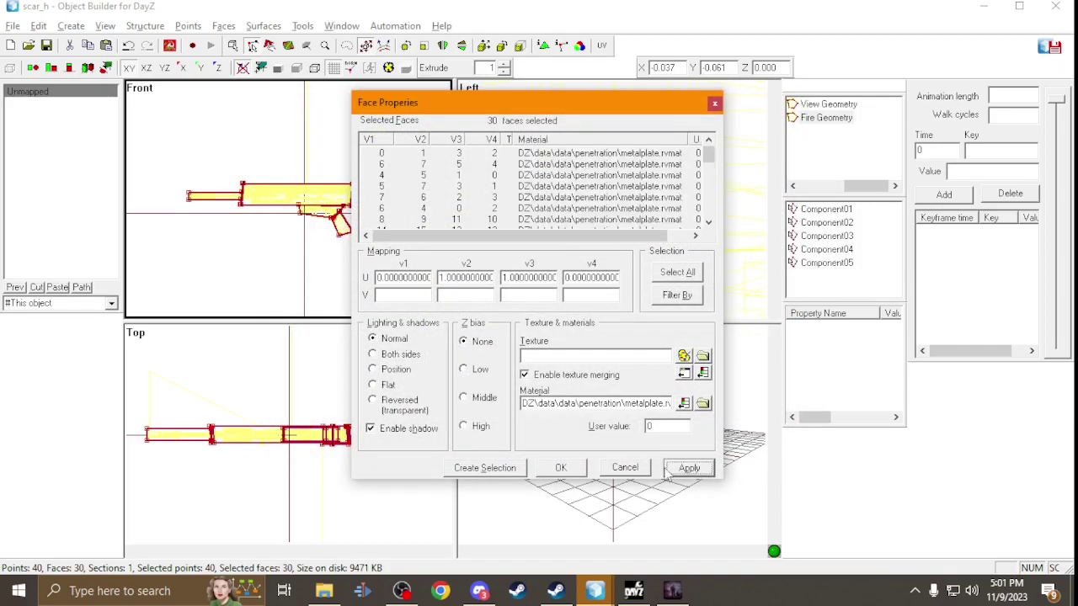
pyautogui.click(560, 468)
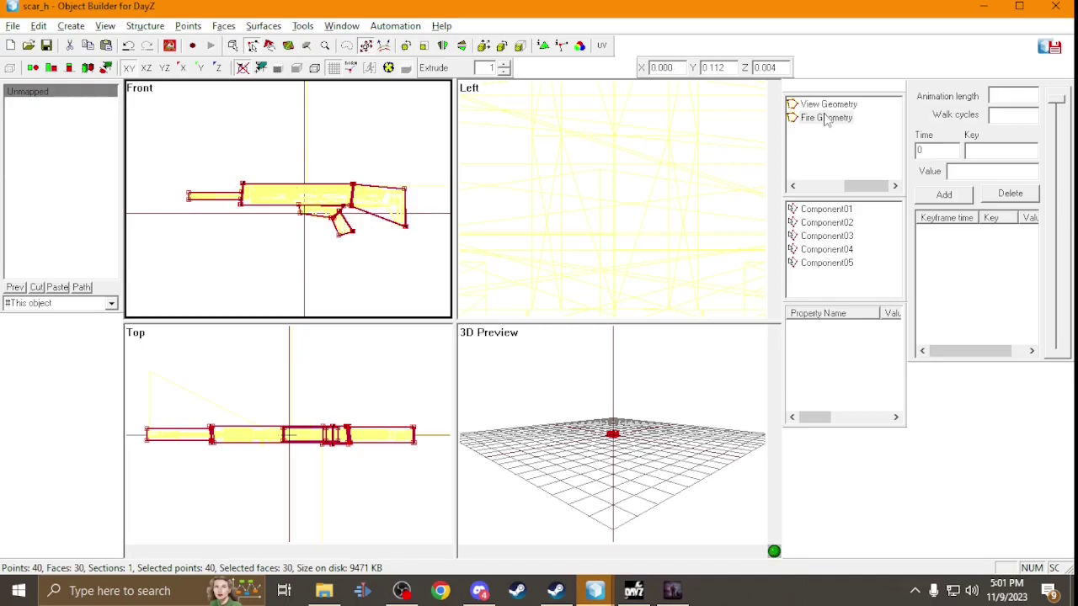
# Copy the optic_reflex, scar_h_mag and suppressor_556 proxies from the 0.000 LOD into the Fire Geometry LOD.
pyautogui.moveTo(855, 186); pyautogui.dragTo(793, 189)
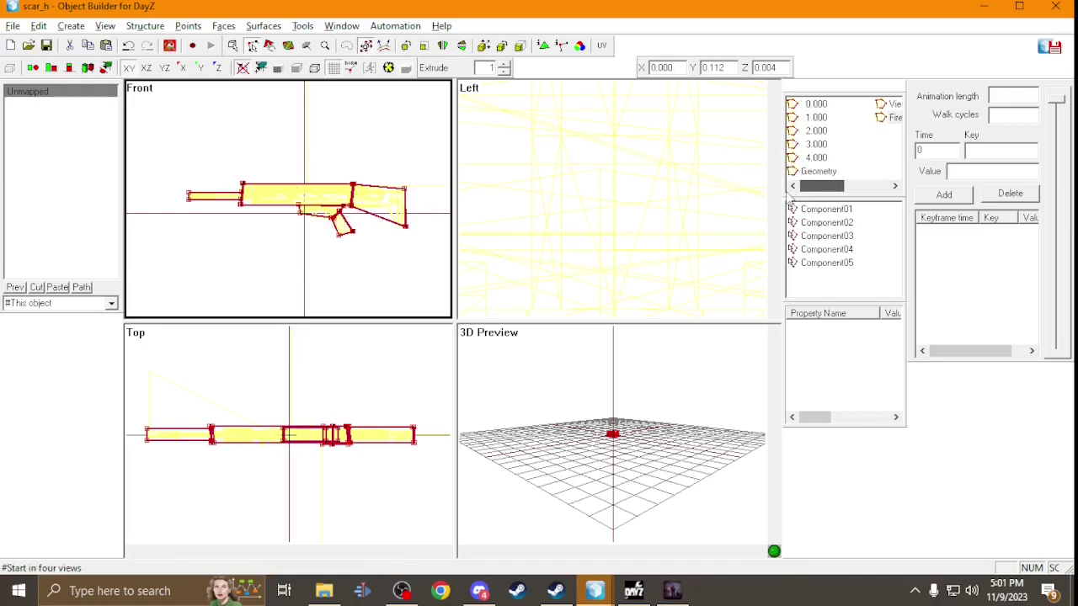
pyautogui.click(824, 104)
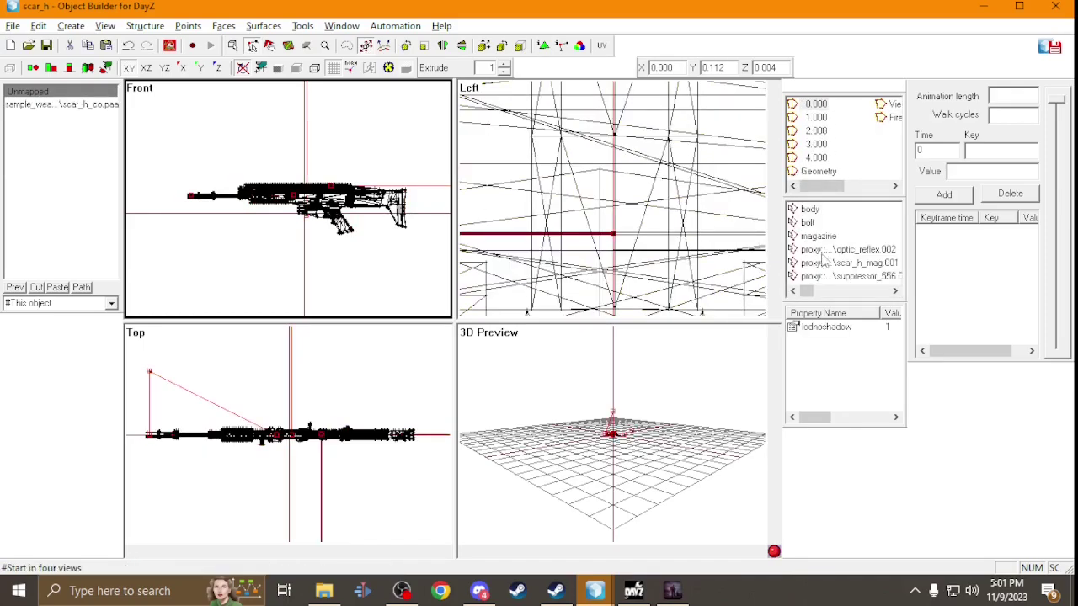
pyautogui.click(823, 253)
pyautogui.keyDown('shift'); pyautogui.click(816, 277); pyautogui.keyUp('shift')
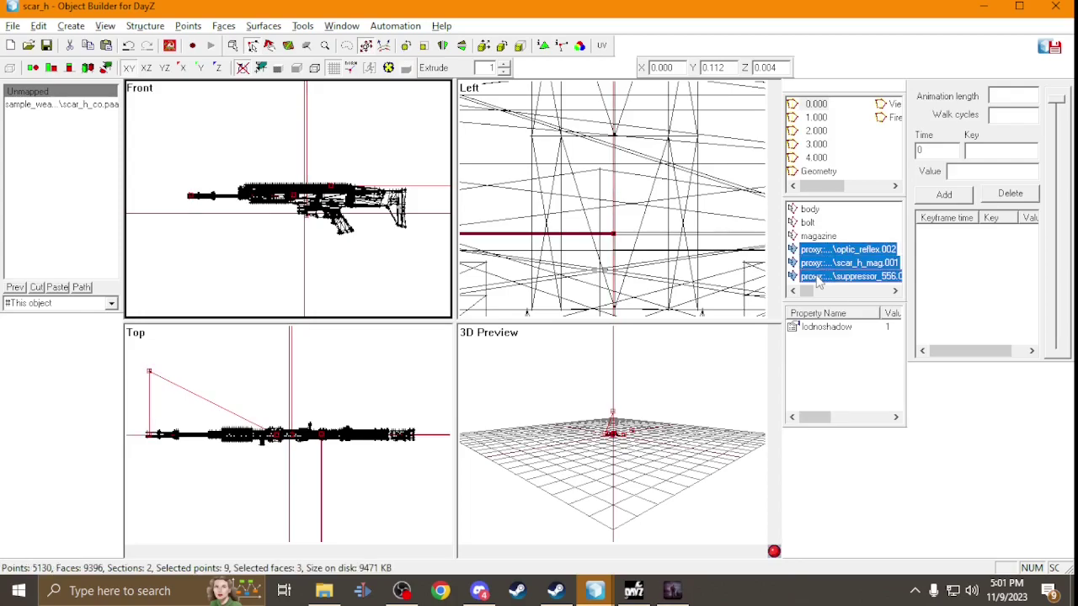
pyautogui.click(896, 118)
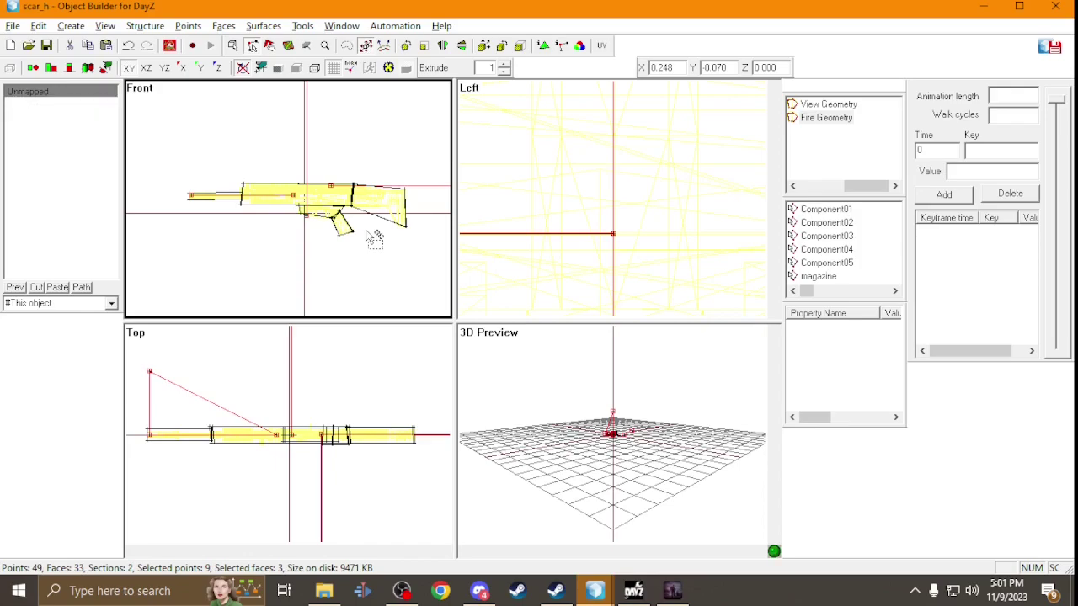
pyautogui.moveTo(806, 290); pyautogui.dragTo(590, 253)
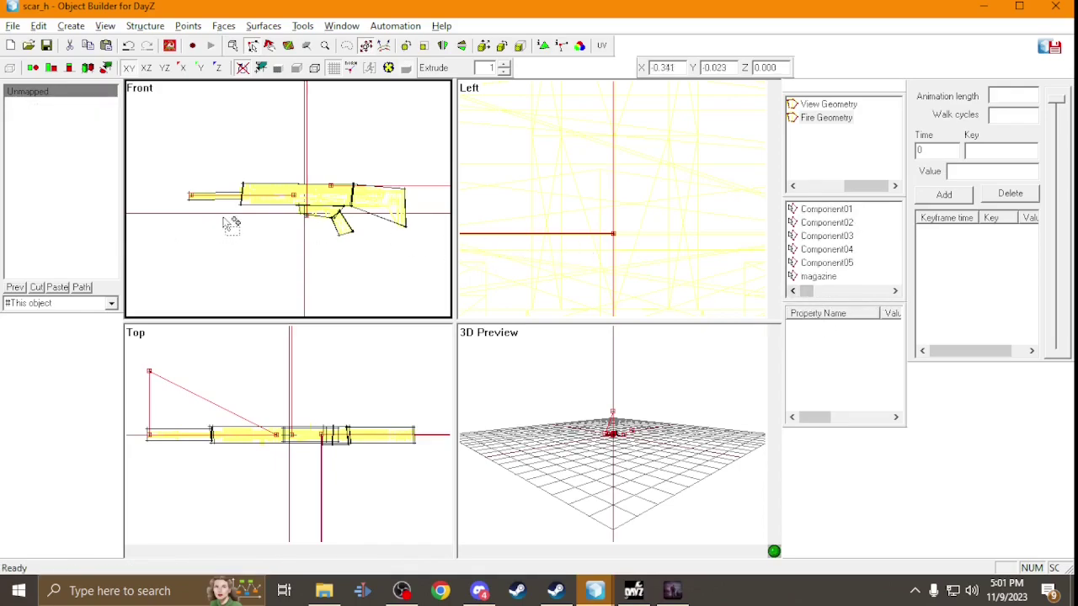
pyautogui.scroll(2, 308, 229)
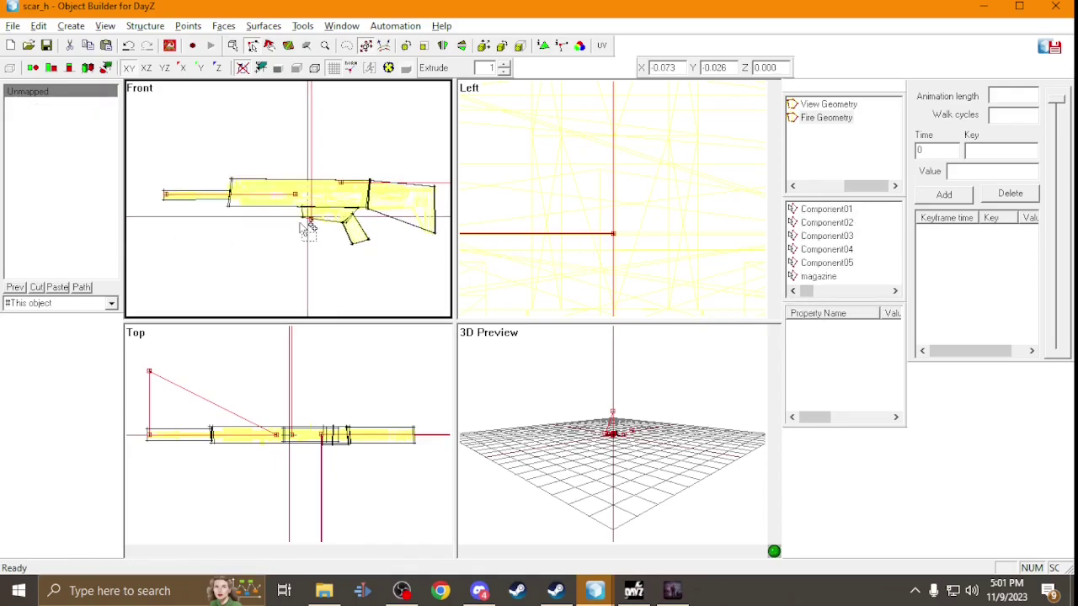
# Create a new LOD and set its type to Memory.
pyautogui.rightClick(832, 144)
pyautogui.click(844, 147)
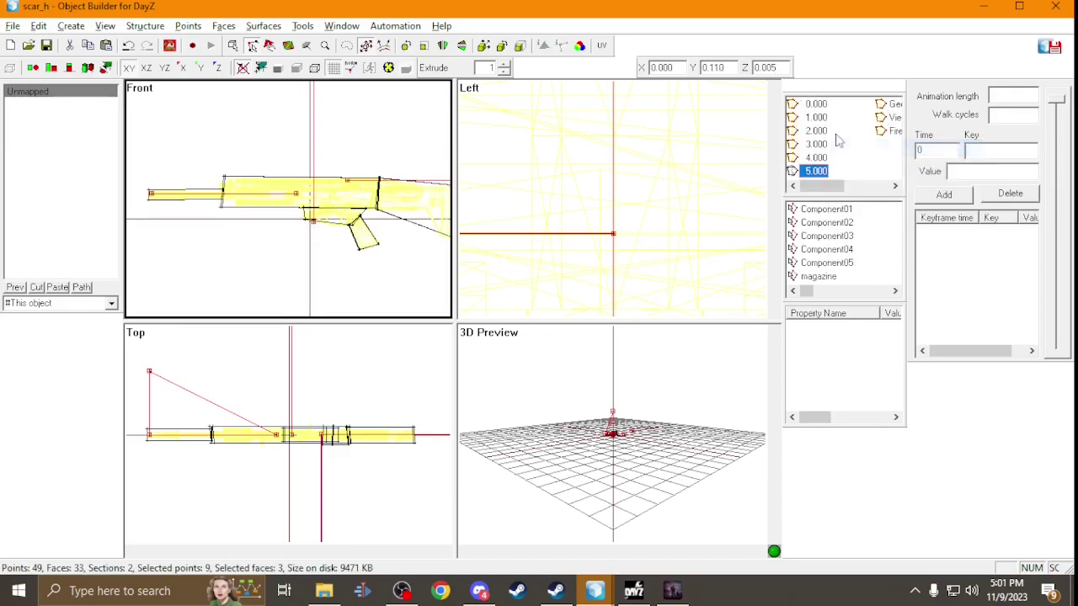
pyautogui.rightClick(829, 172)
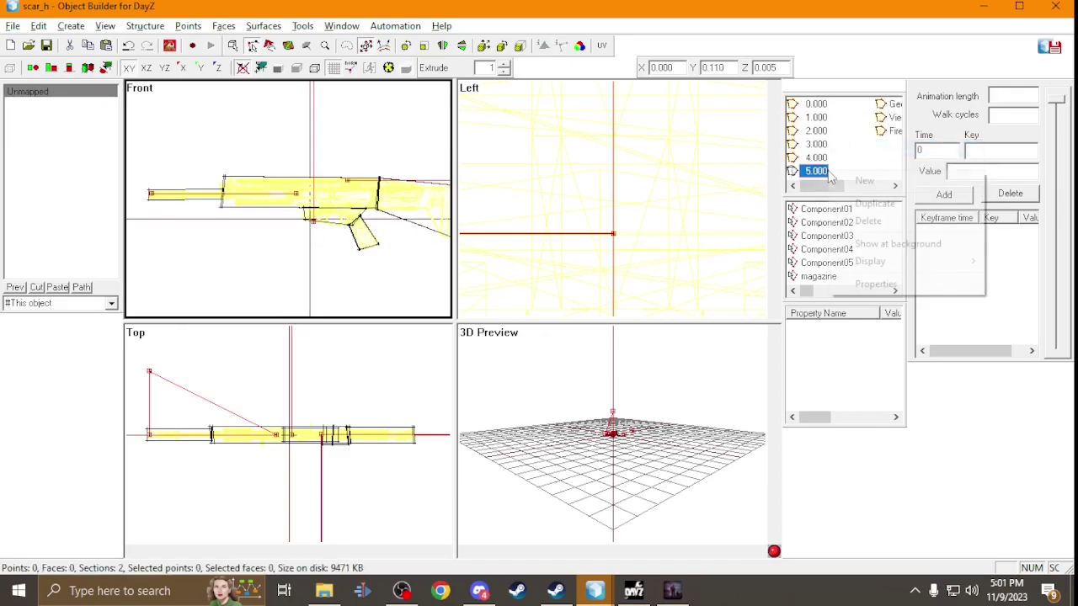
pyautogui.click(865, 286)
pyautogui.doubleClick(805, 238)
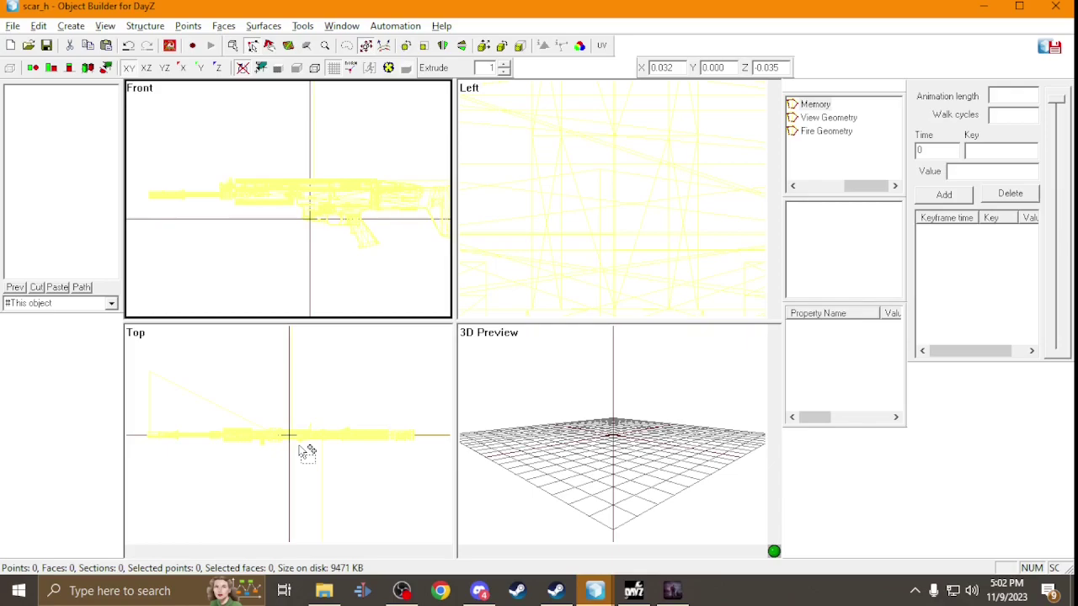
# Copy the boundingbox_max, boundingbox_min, ce_center, ce_radius and invview points from the twdz_m4 model's Memory LOD into scar_h's Memory LOD.
pyautogui.moveTo(595, 590)
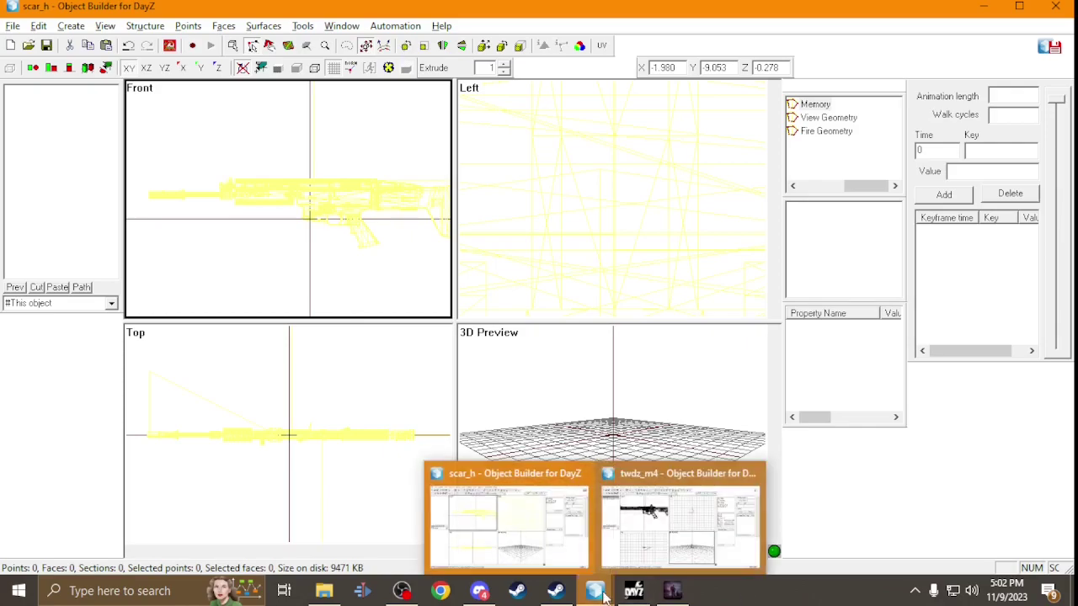
pyautogui.click(684, 528)
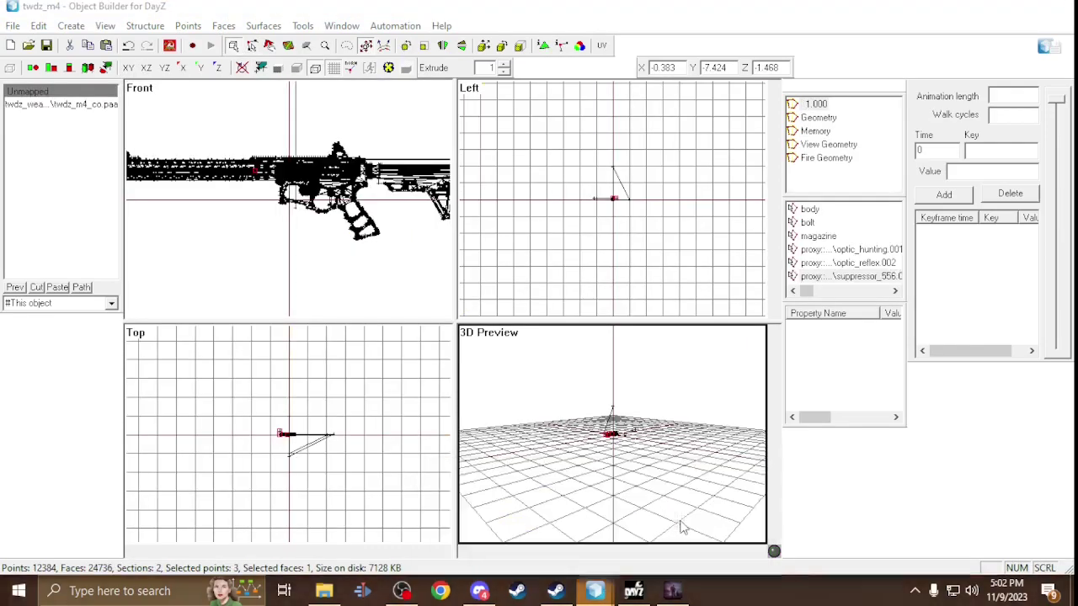
pyautogui.click(824, 133)
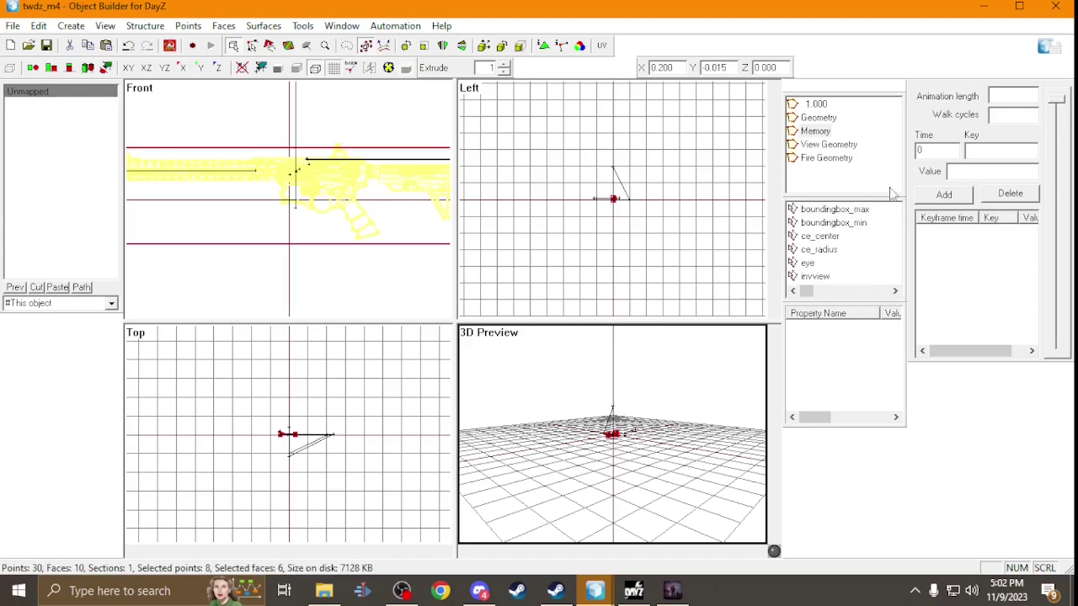
pyautogui.click(838, 210)
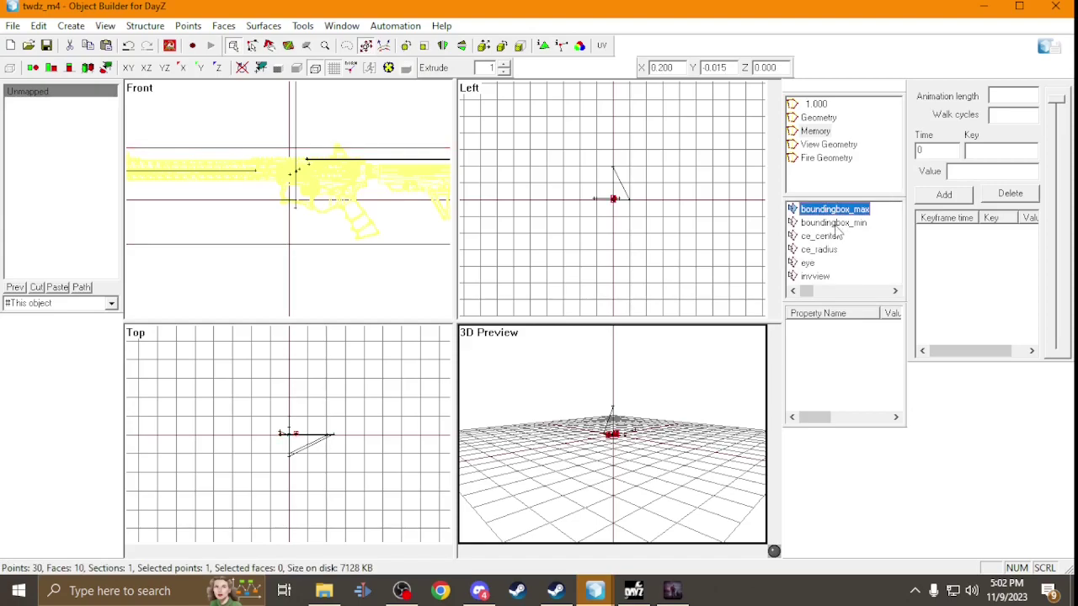
pyautogui.keyDown('ctrl'); pyautogui.click(836, 224); pyautogui.keyUp('ctrl')
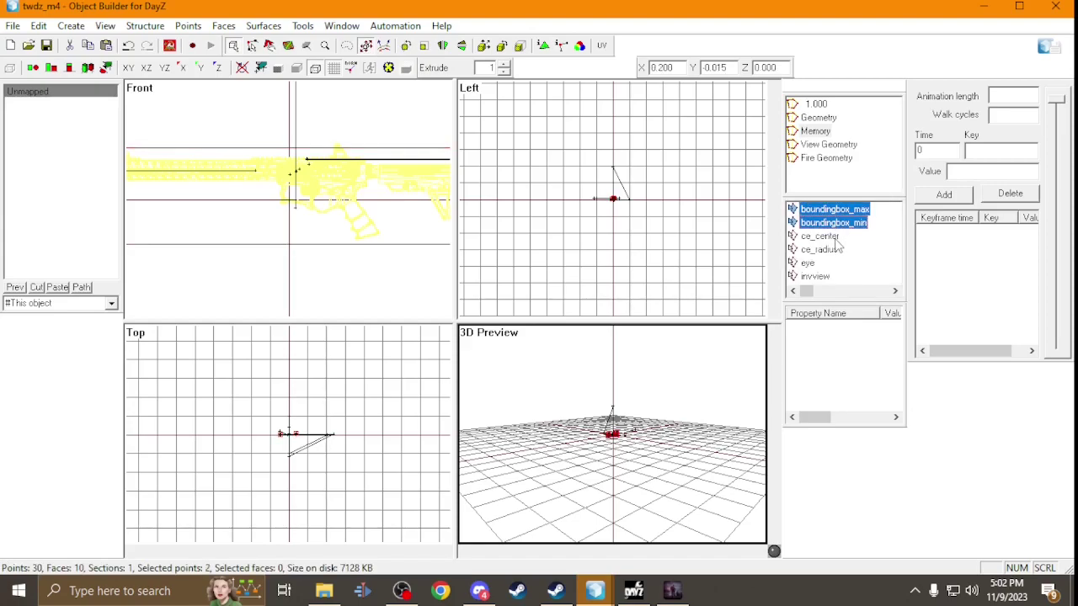
pyautogui.keyDown('ctrl'); pyautogui.click(836, 240); pyautogui.keyUp('ctrl')
pyautogui.keyDown('ctrl'); pyautogui.click(832, 253); pyautogui.keyUp('ctrl')
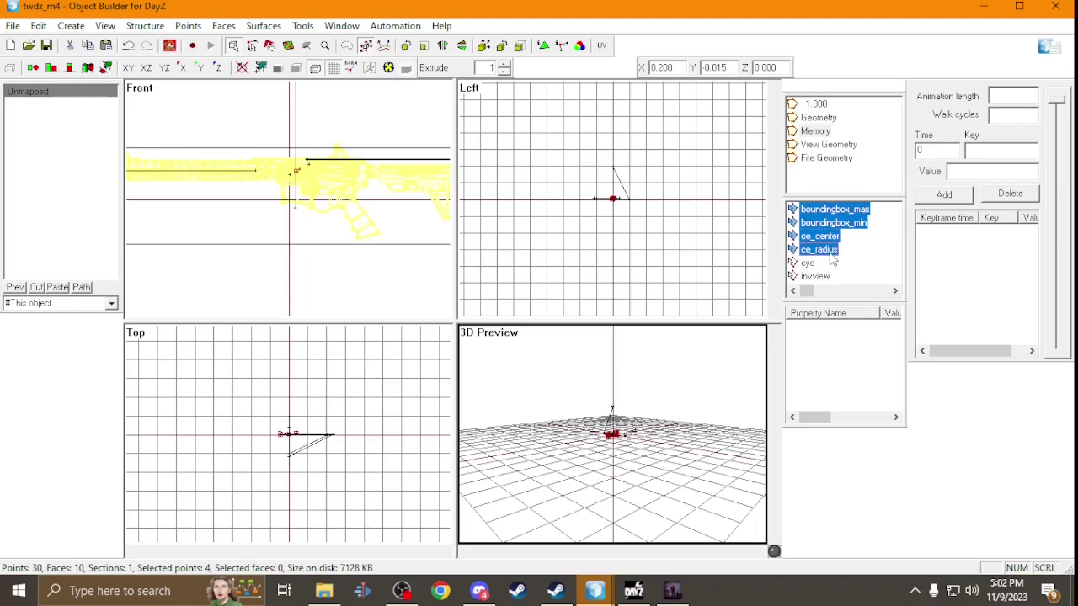
pyautogui.keyDown('ctrl'); pyautogui.click(817, 277); pyautogui.keyUp('ctrl')
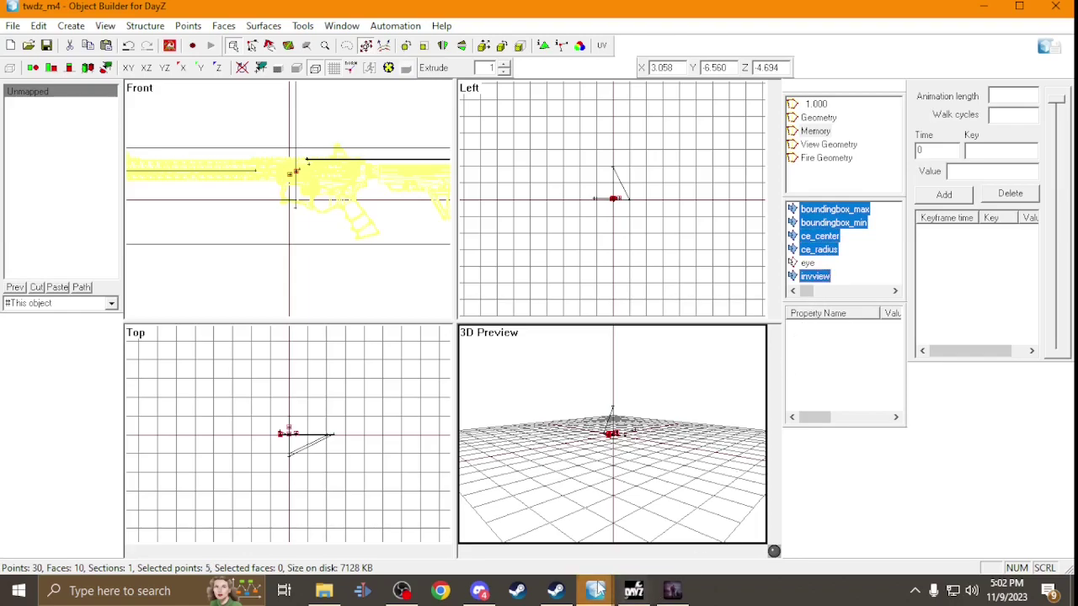
pyautogui.moveTo(595, 592)
pyautogui.click(509, 514)
pyautogui.hotkey('ctrl', 'v')
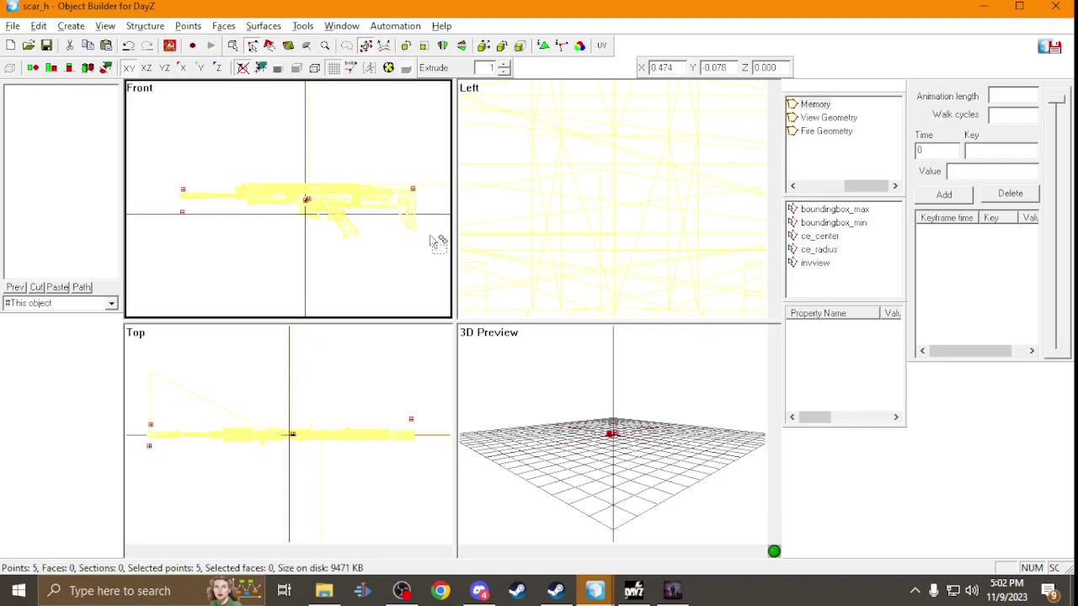
# Copy the eye point from the twdz_m4 model's Memory LOD into scar_h's Memory LOD.
pyautogui.scroll(-3, 348, 486)
pyautogui.moveTo(594, 587)
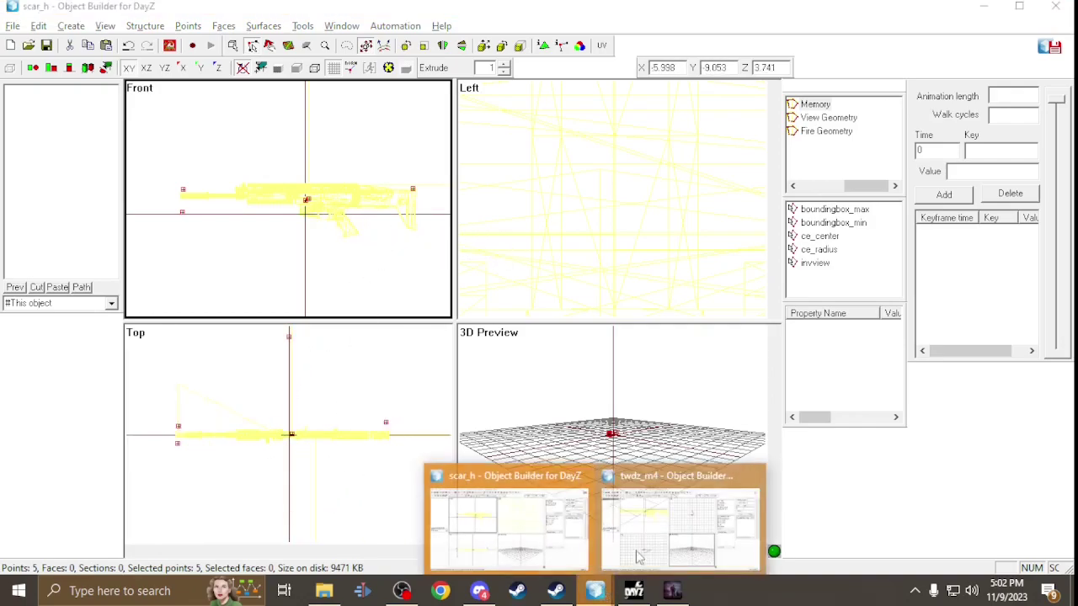
pyautogui.click(694, 538)
pyautogui.click(810, 264)
pyautogui.moveTo(595, 591)
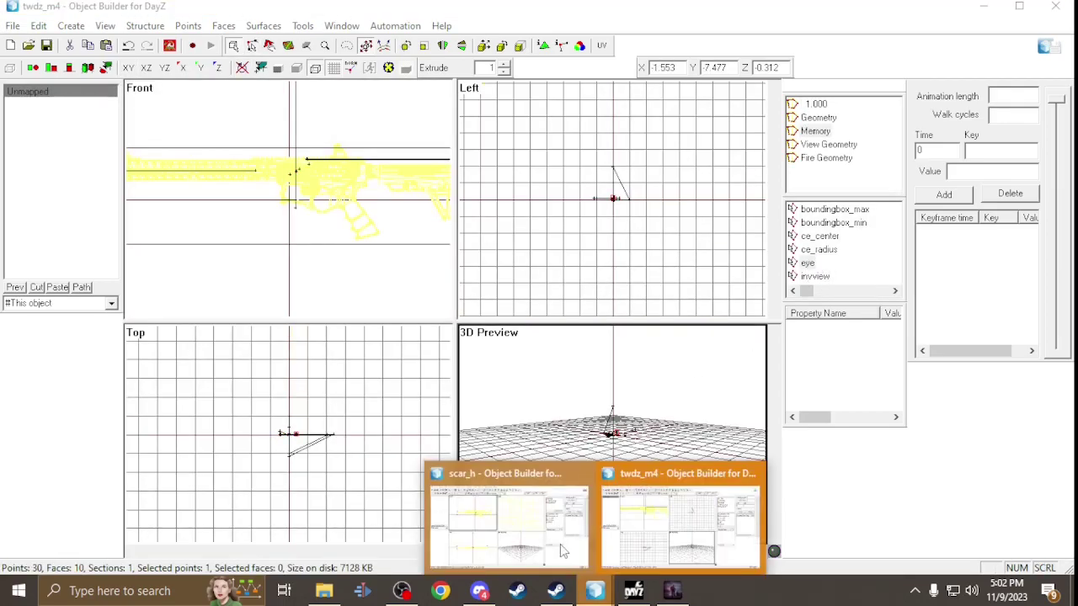
pyautogui.click(520, 514)
pyautogui.hotkey('ctrl', 'v')
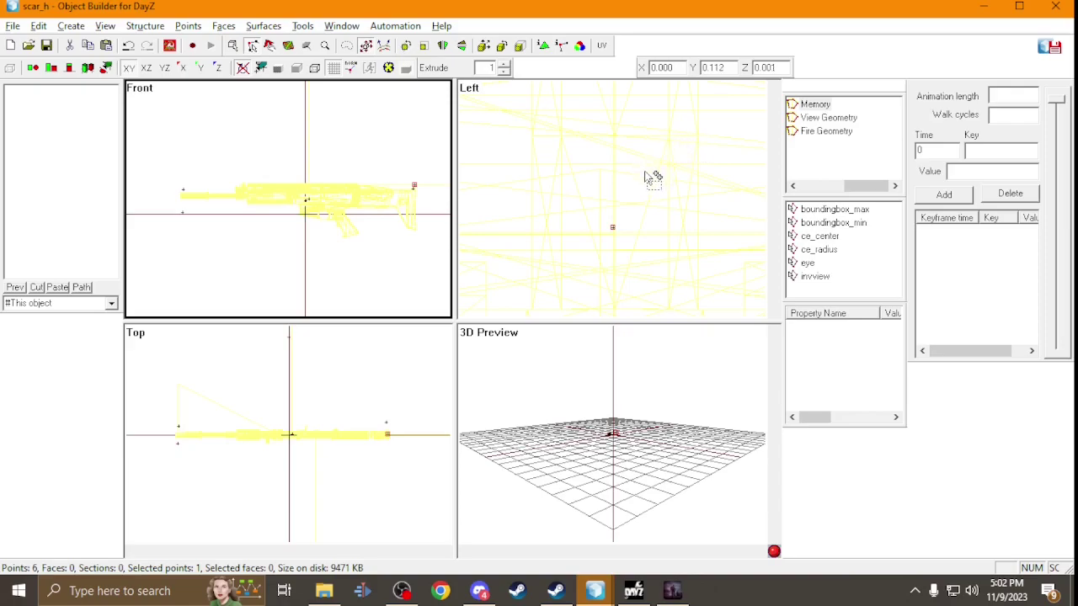
# Raise the eye point above the top of the scar_h rifle, keeping it on the vertical centreline.
pyautogui.scroll(-3, 638, 251)
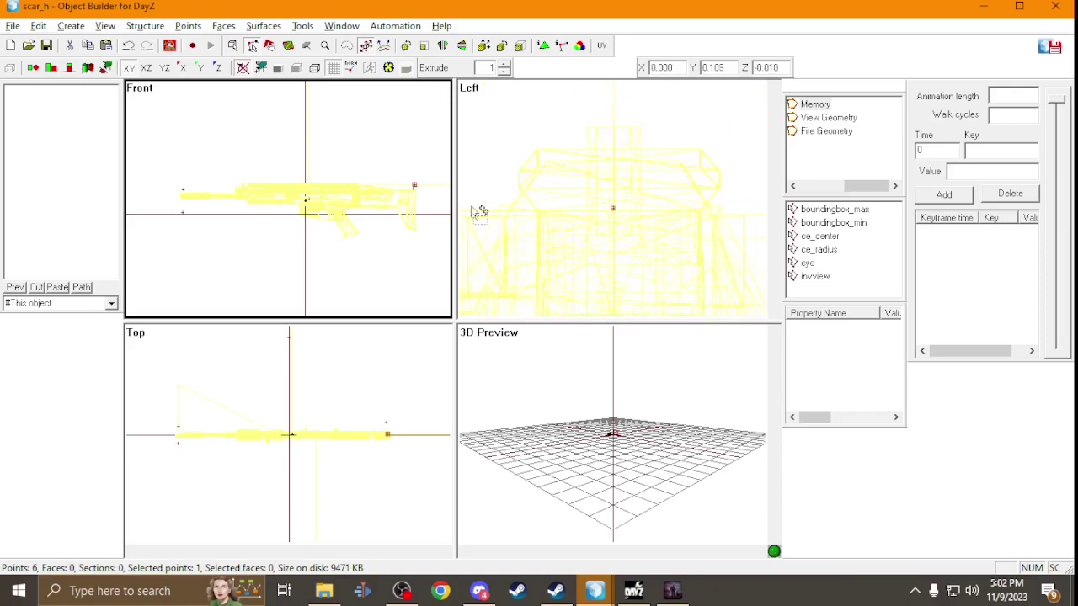
pyautogui.moveTo(612, 239); pyautogui.dragTo(612, 154)
pyautogui.scroll(2, 638, 159)
pyautogui.scroll(-3, 631, 167)
pyautogui.moveTo(626, 170); pyautogui.dragTo(624, 190)
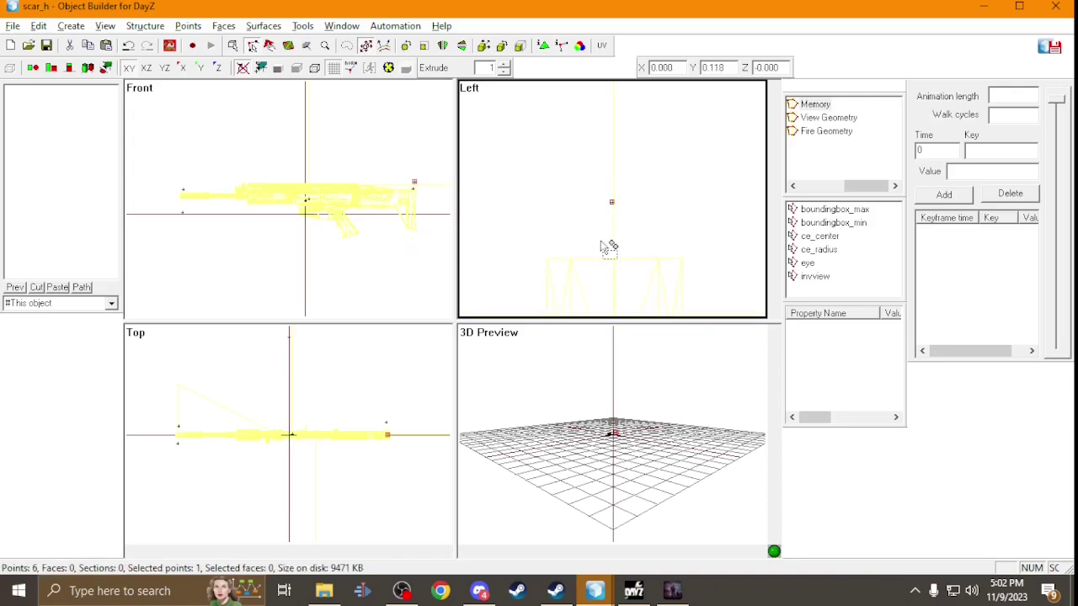
pyautogui.scroll(2, 611, 248)
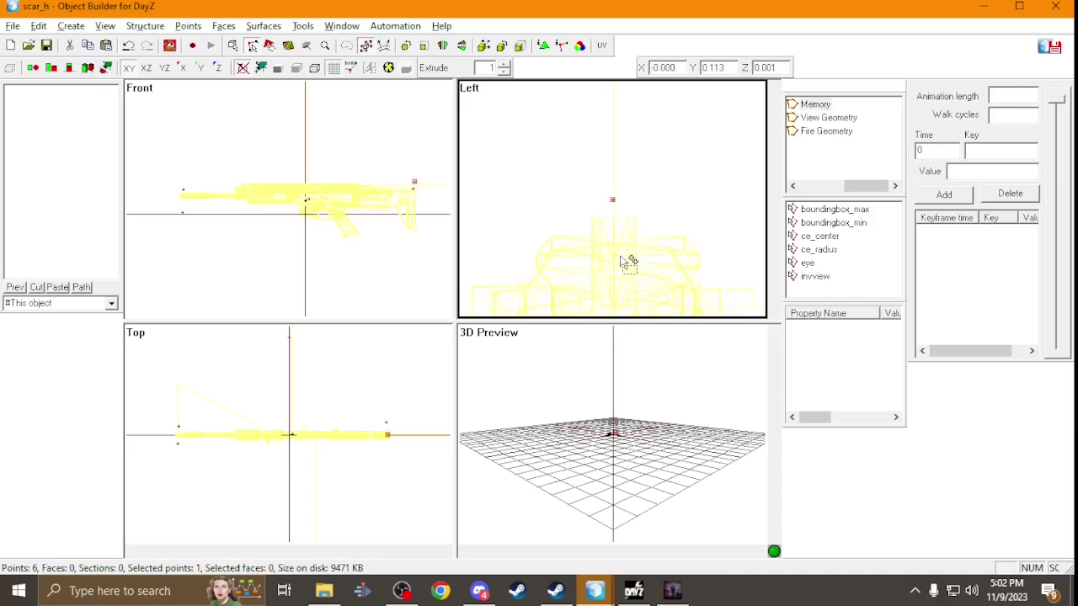
# Copy the konec hlavne and usti hlavne points from twdz_m4's Memory LOD into scar_h's Memory LOD.
pyautogui.moveTo(595, 590)
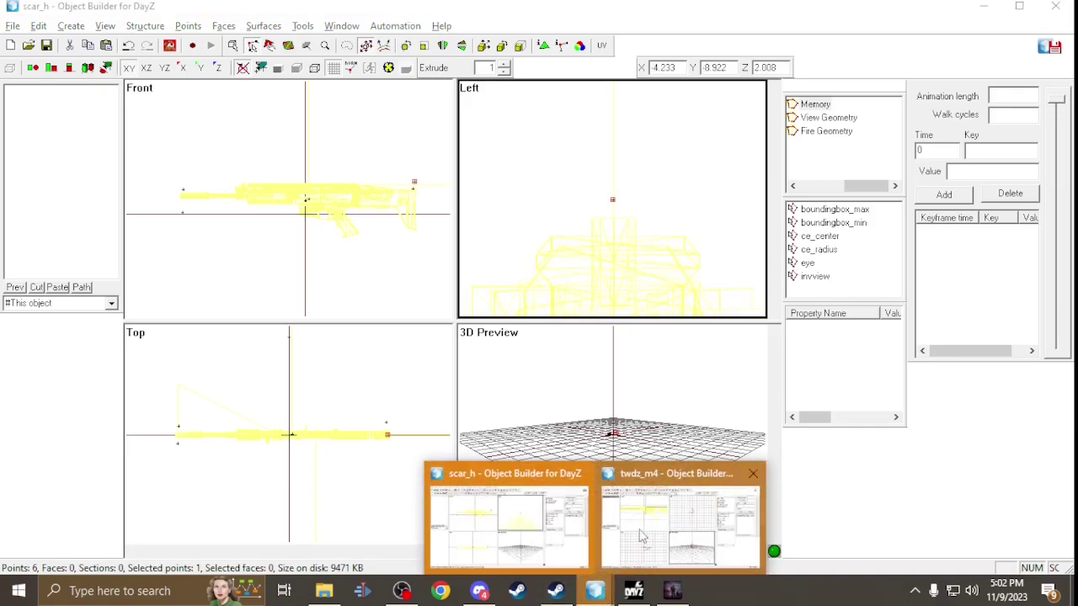
pyautogui.click(667, 516)
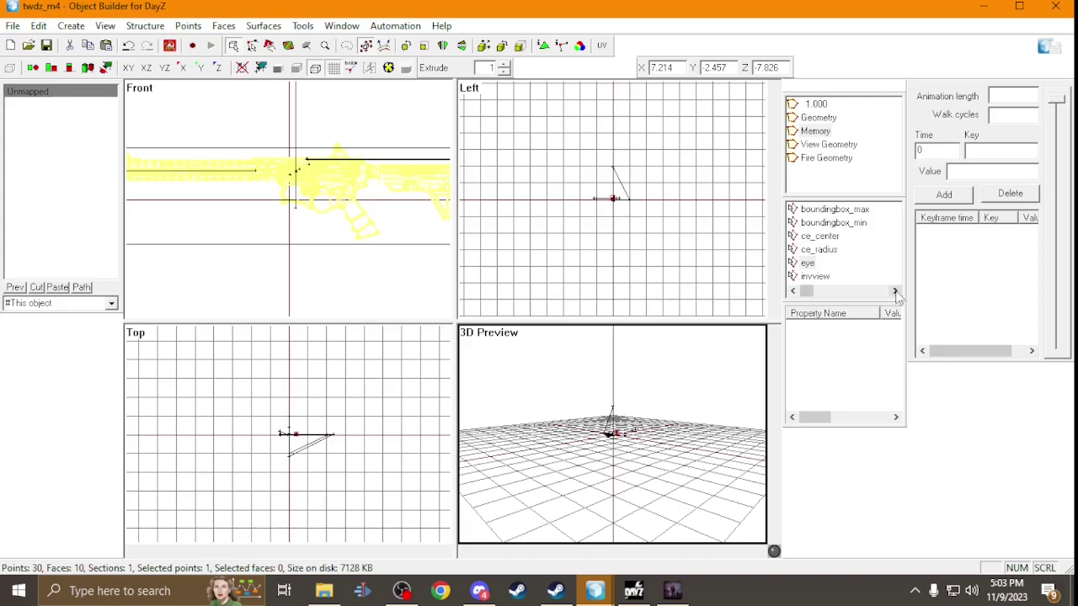
pyautogui.click(896, 291)
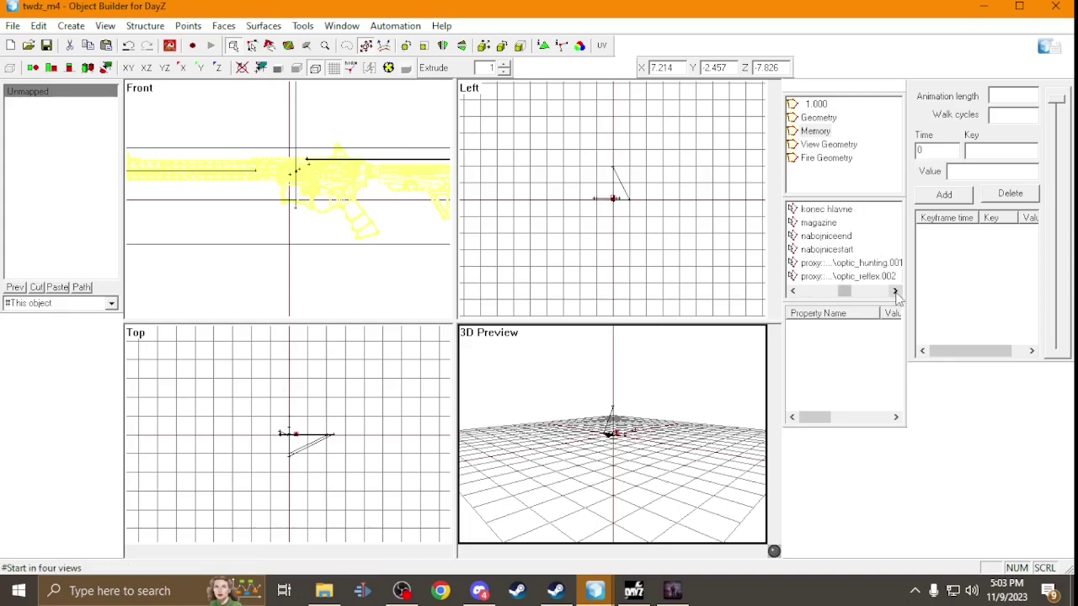
pyautogui.click(839, 211)
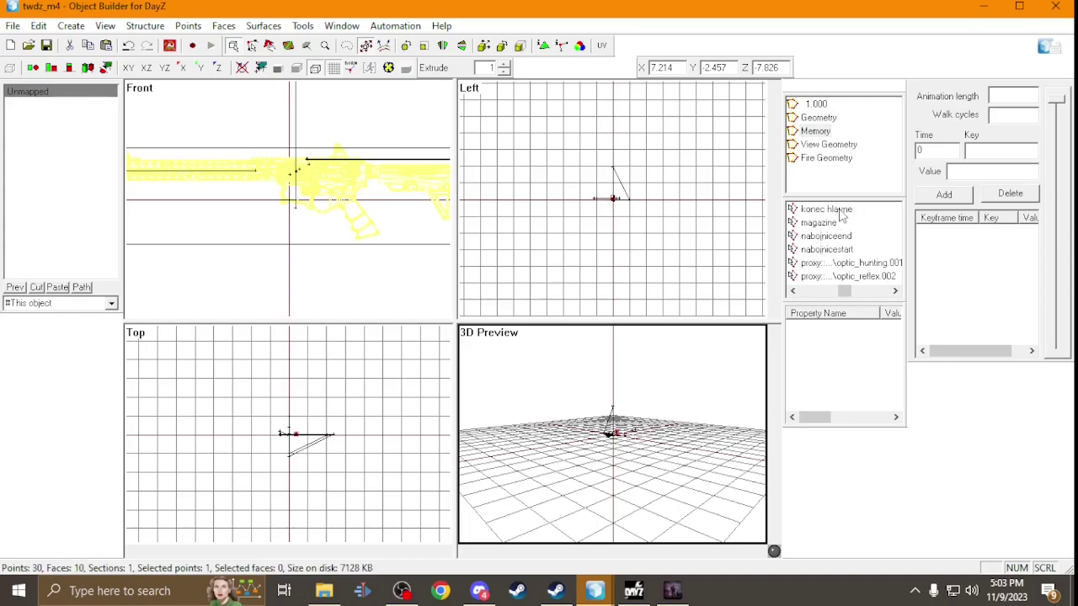
pyautogui.click(896, 291)
pyautogui.click(821, 236)
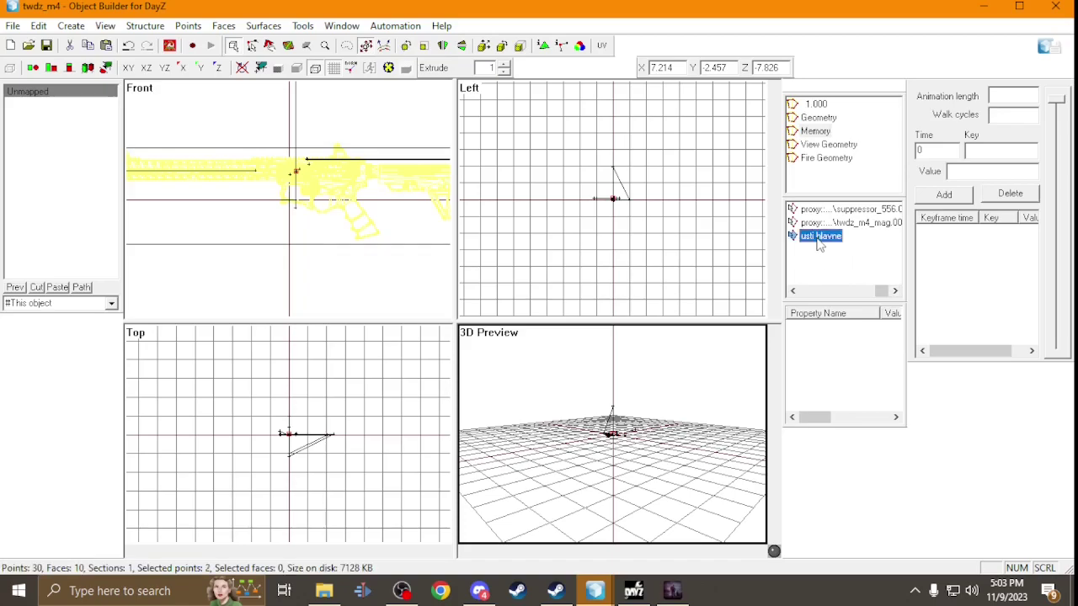
pyautogui.moveTo(595, 591)
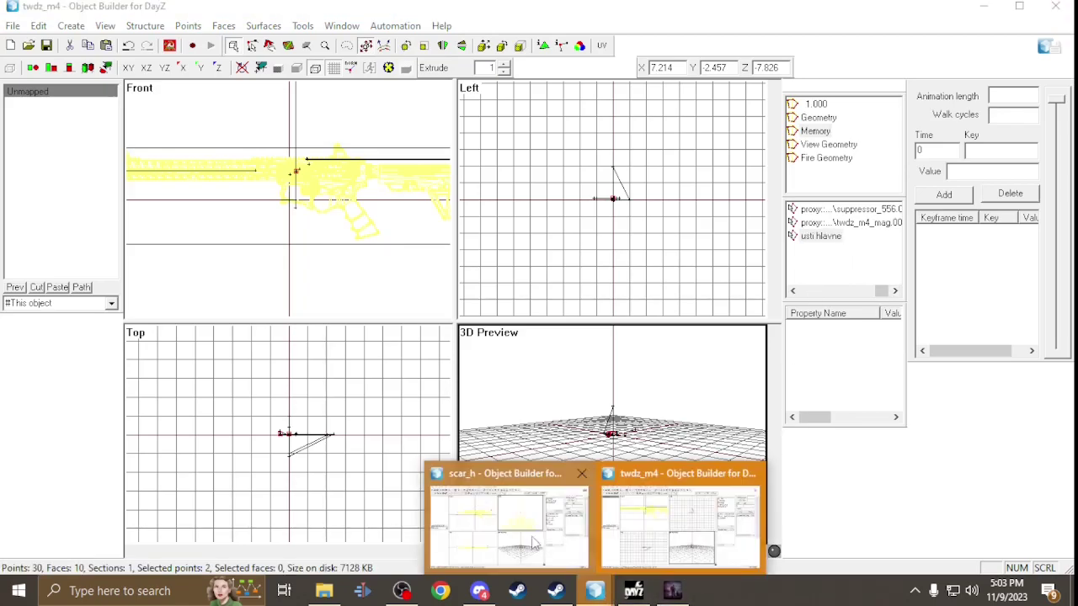
pyautogui.click(514, 492)
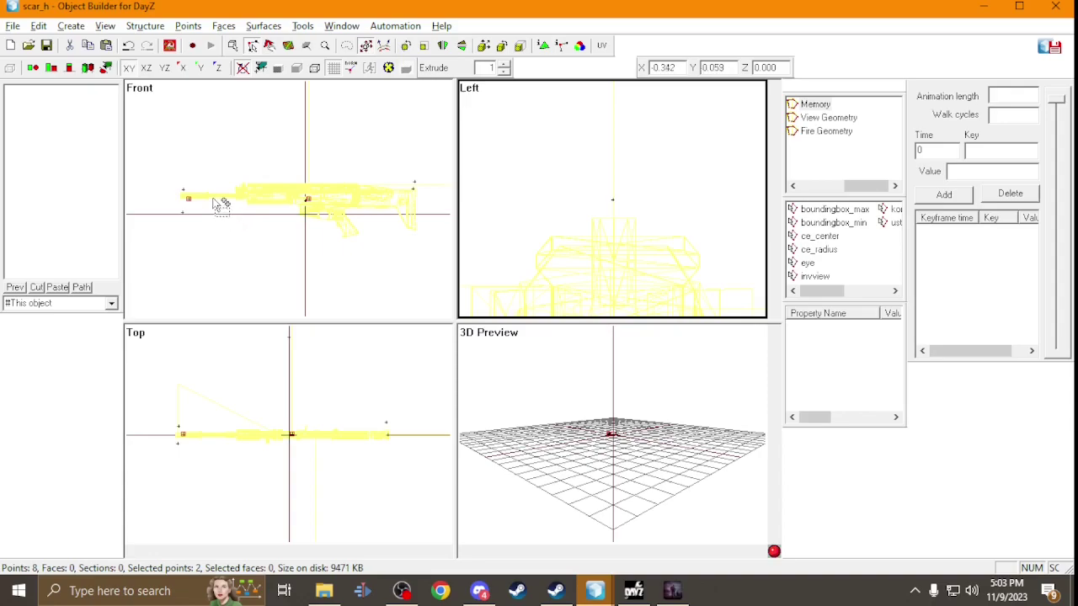
# Move the usti hlavne point to the front end of the muzzle and raise it to the centre of the bore.
pyautogui.click(896, 210)
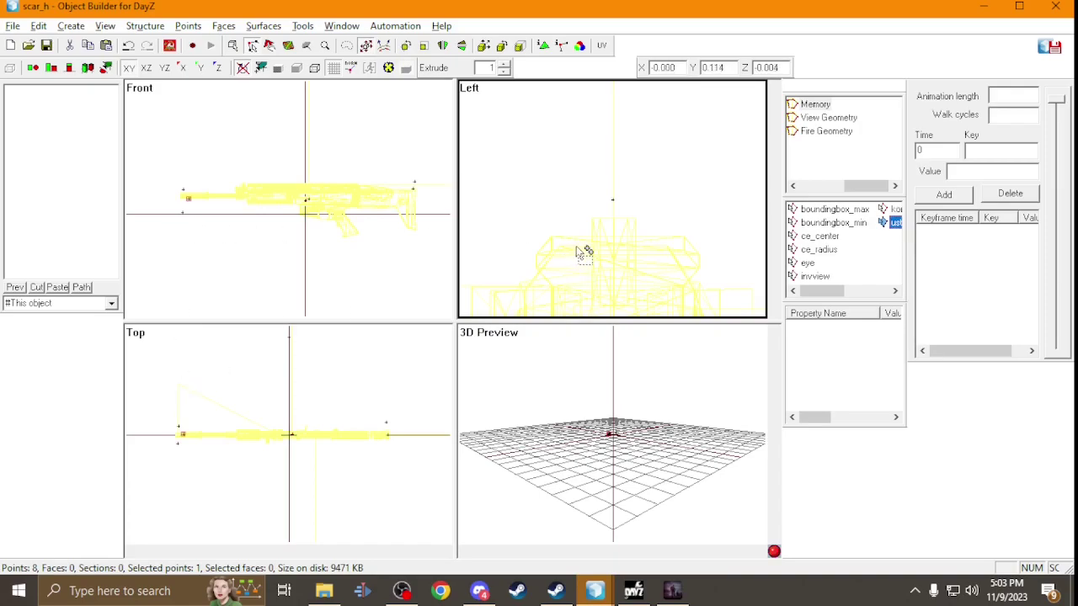
pyautogui.scroll(5, 589, 251)
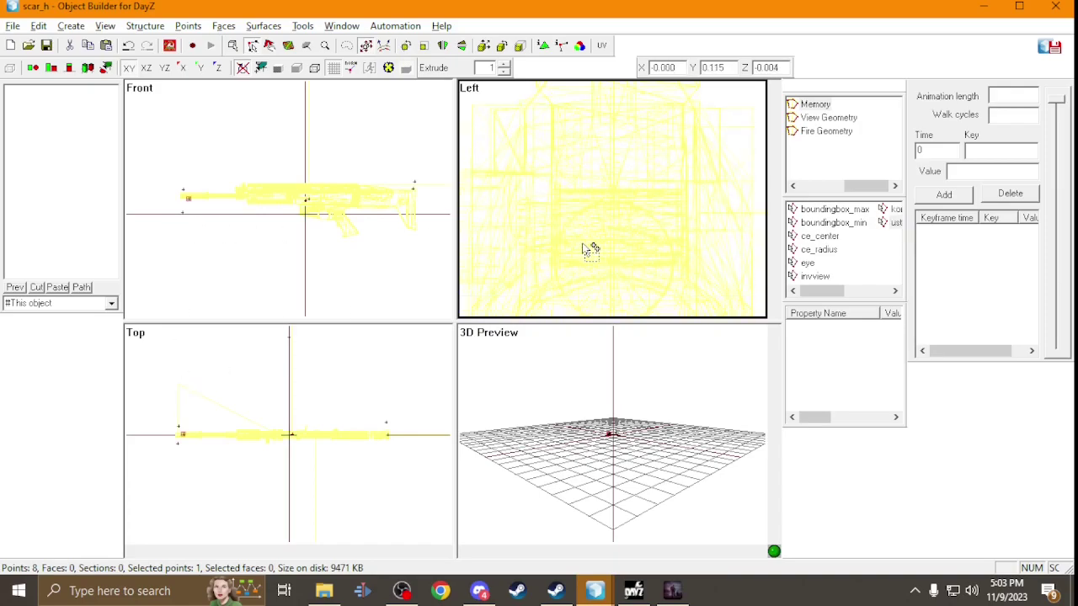
pyautogui.scroll(3, 584, 248)
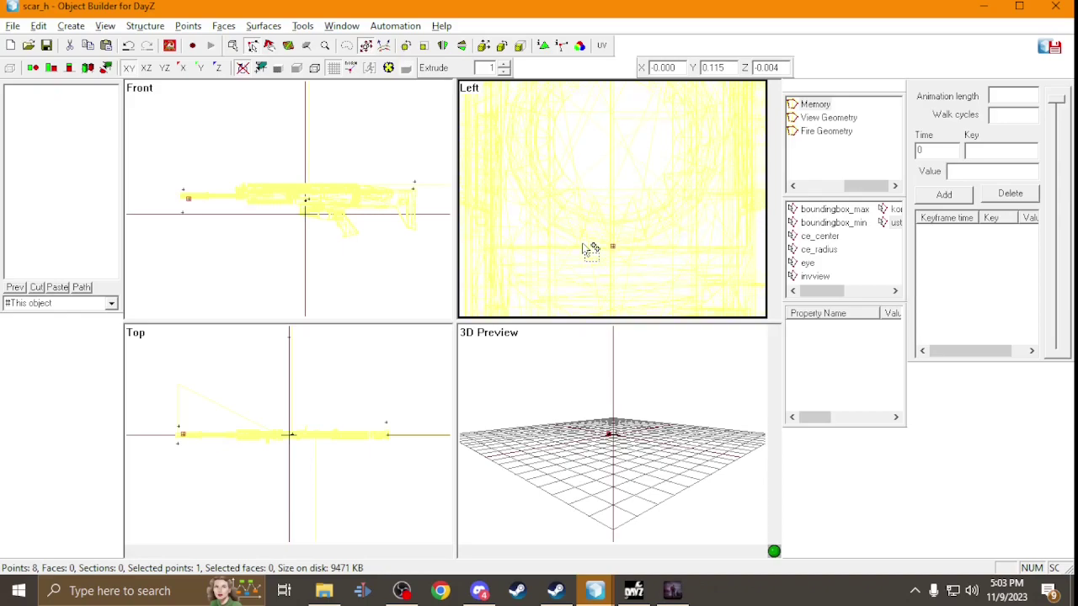
pyautogui.moveTo(197, 304); pyautogui.dragTo(185, 292)
pyautogui.scroll(4, 205, 188)
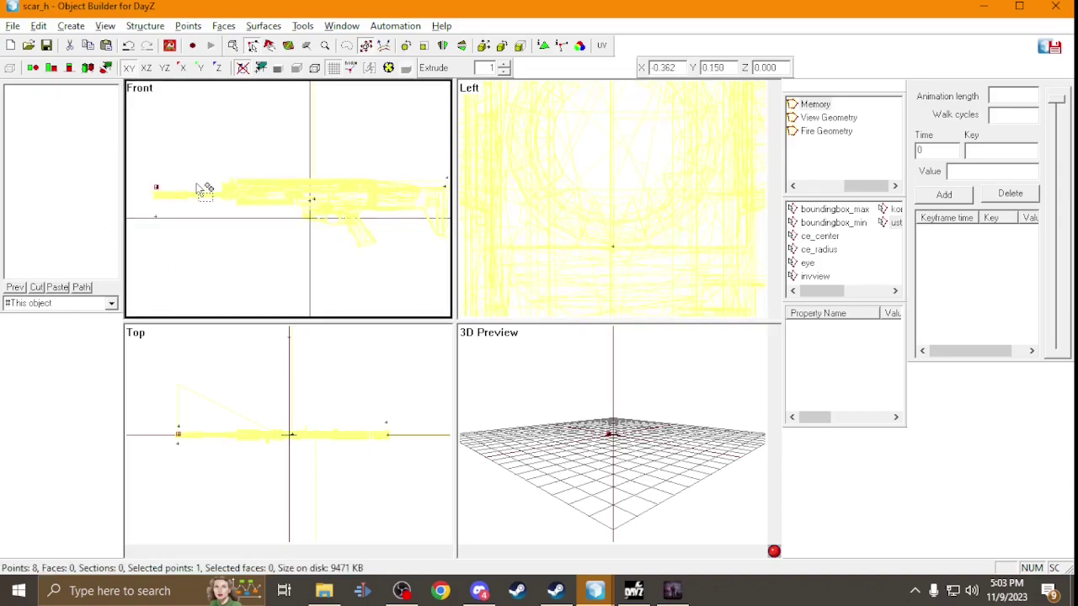
pyautogui.scroll(5, 205, 188)
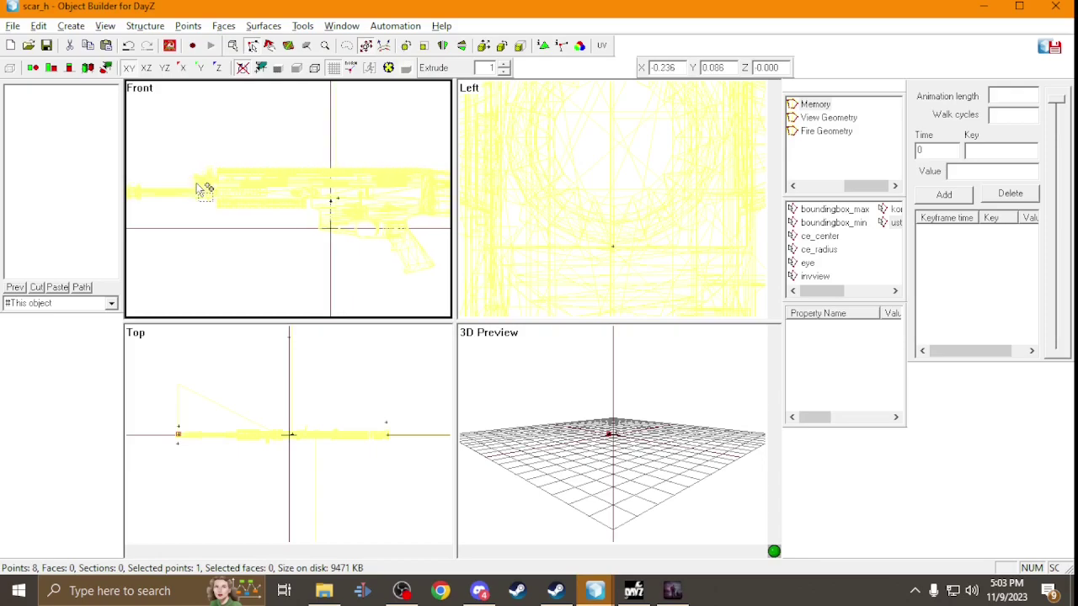
pyautogui.moveTo(243, 213); pyautogui.dragTo(230, 228)
pyautogui.click(674, 268)
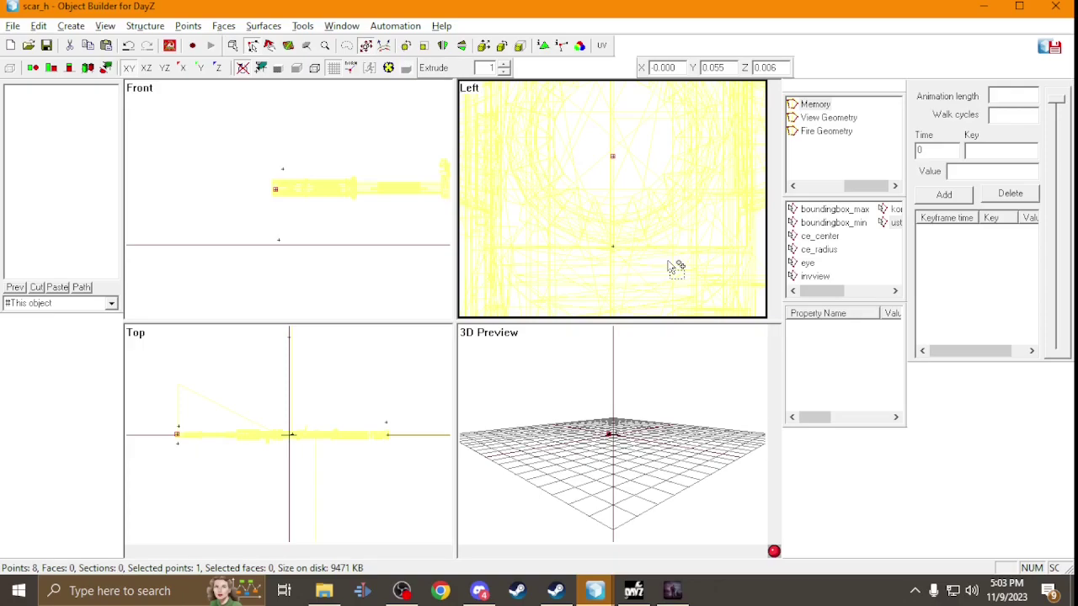
pyautogui.scroll(-2, 671, 268)
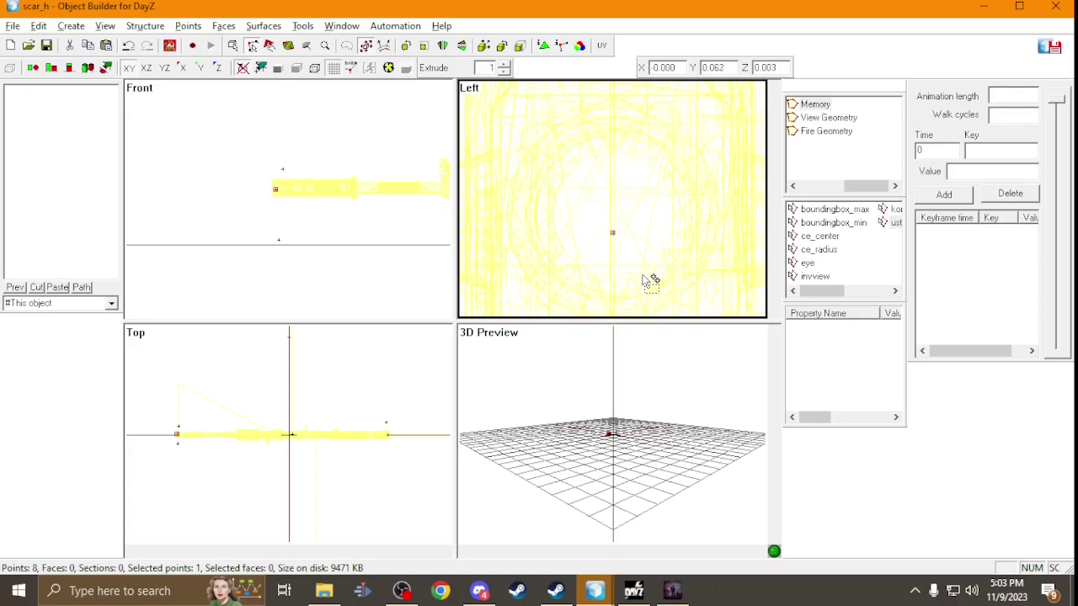
pyautogui.moveTo(616, 279); pyautogui.dragTo(617, 267)
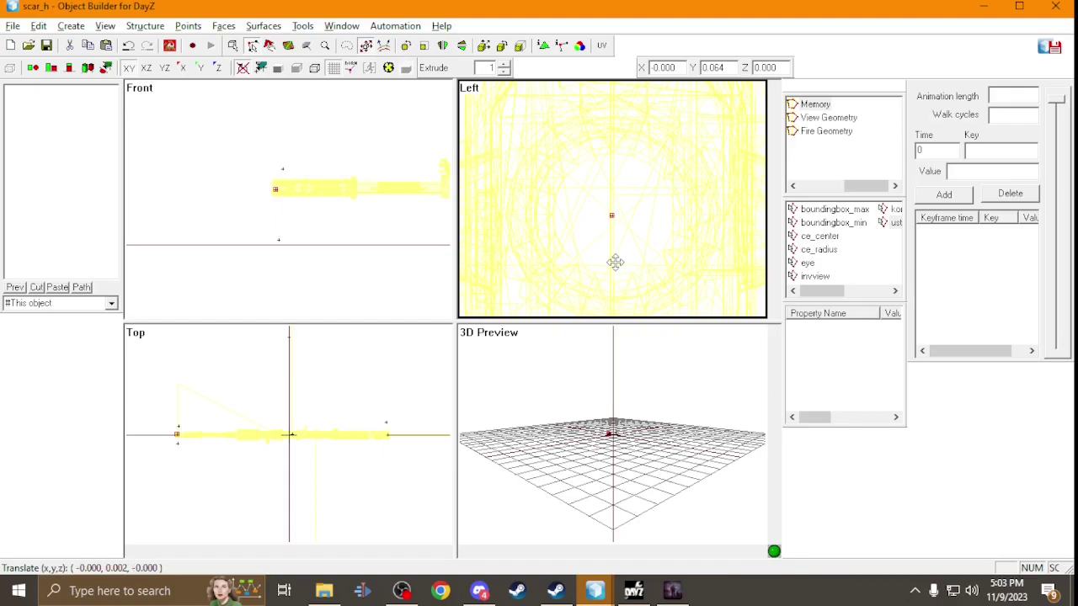
pyautogui.moveTo(616, 262); pyautogui.dragTo(615, 262)
# Shift the usti hlavne point back inside the muzzle device, just before its collar, and keep it centred on the bore.
pyautogui.scroll(4, 270, 211)
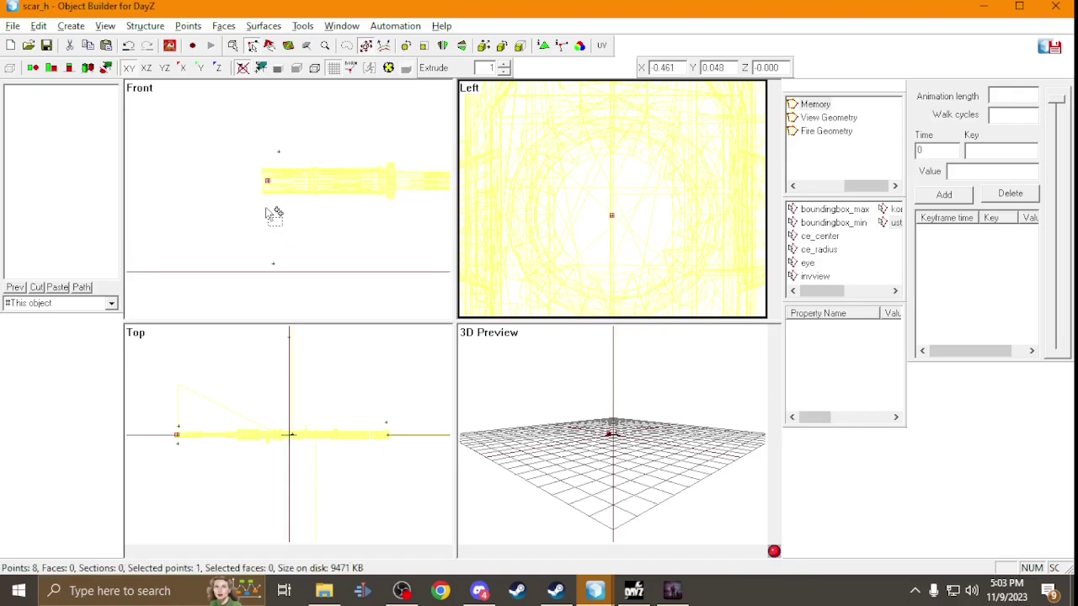
pyautogui.scroll(2, 267, 211)
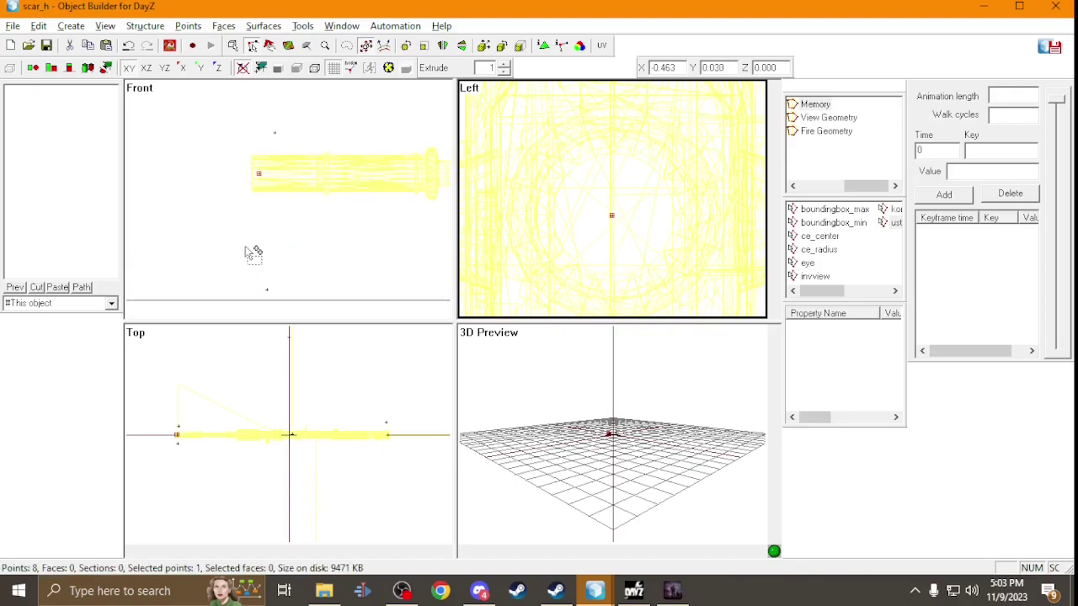
pyautogui.scroll(3, 168, 446)
pyautogui.scroll(-3, 169, 446)
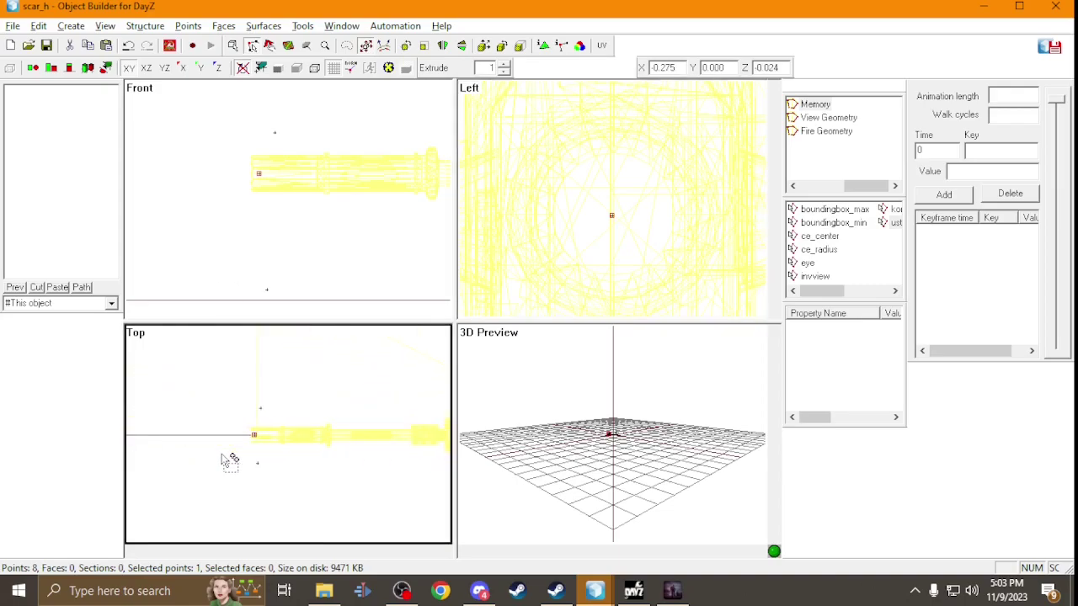
pyautogui.scroll(2, 229, 459)
pyautogui.scroll(2, 222, 456)
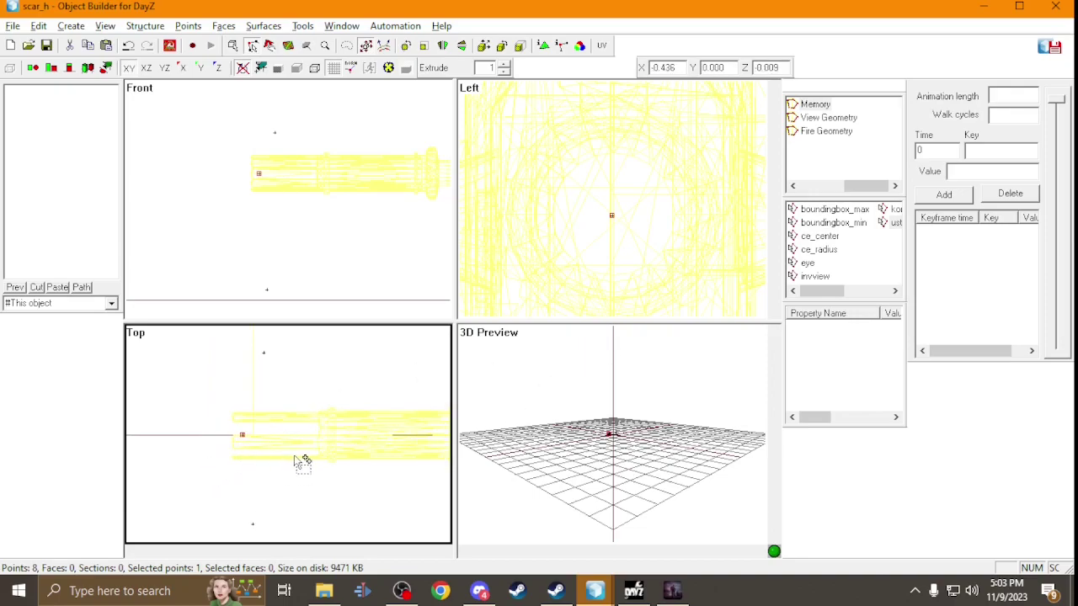
pyautogui.moveTo(313, 461); pyautogui.dragTo(377, 455)
pyautogui.moveTo(340, 451); pyautogui.dragTo(335, 443)
pyautogui.click(603, 242)
pyautogui.moveTo(599, 239); pyautogui.dragTo(604, 244)
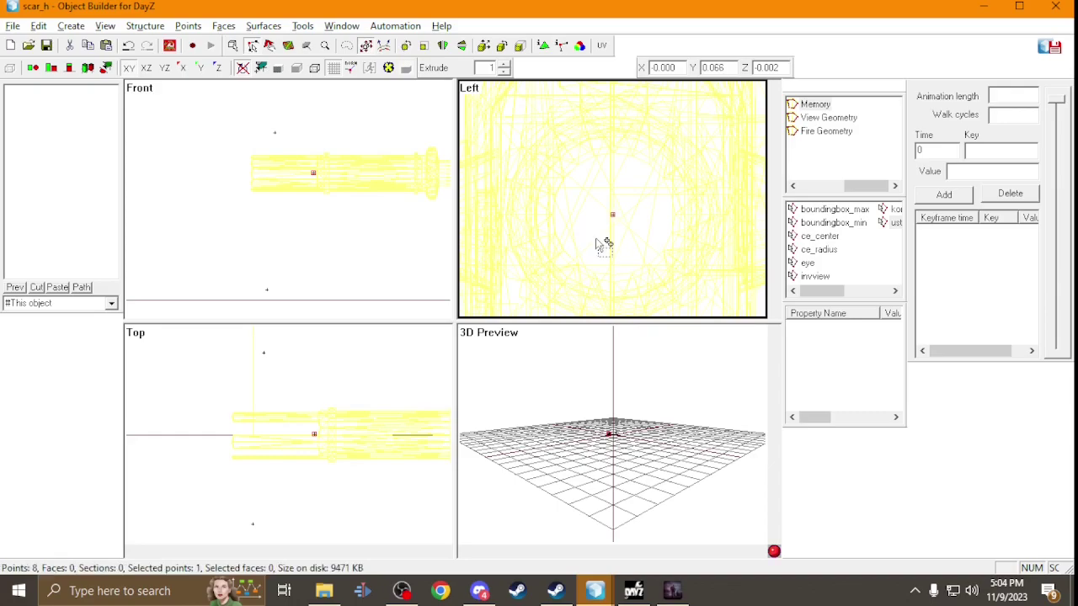
pyautogui.click(354, 195)
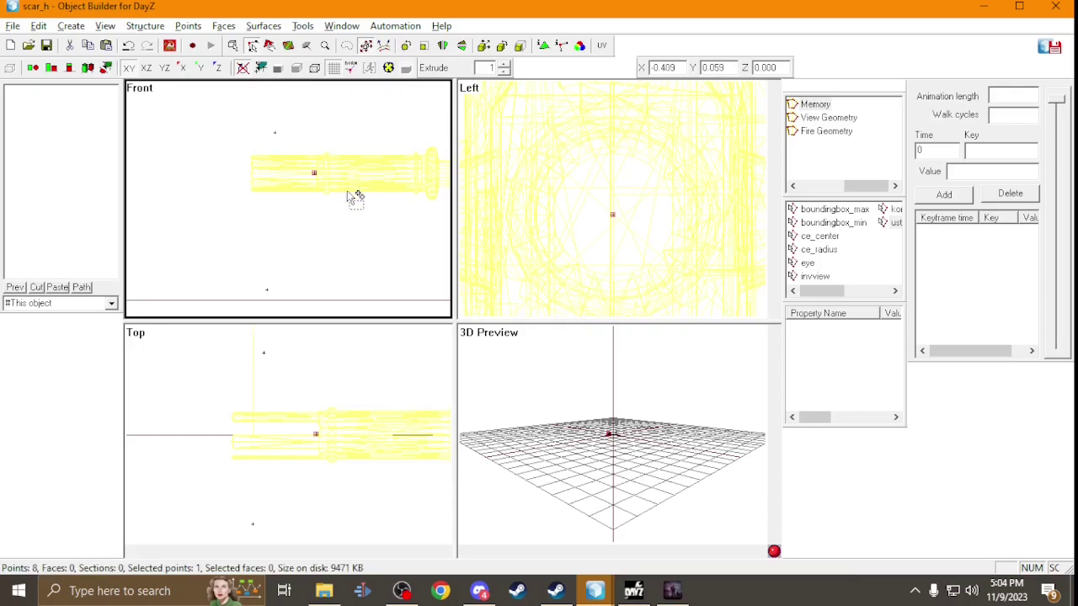
pyautogui.moveTo(354, 196); pyautogui.dragTo(438, 202, button='right')
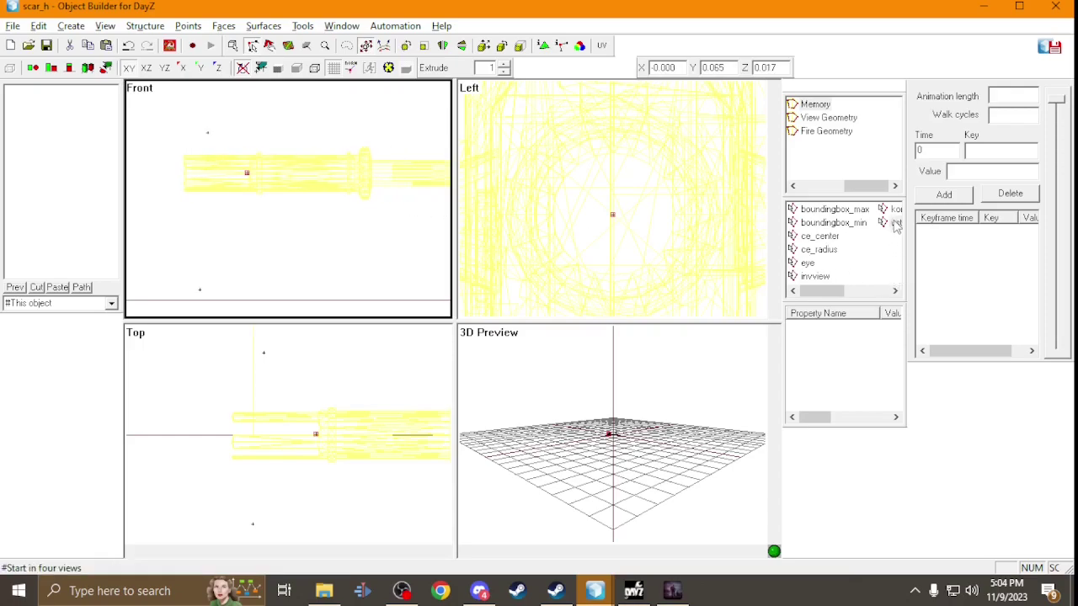
# Position the konec hlavne point at the chamber above the magazine well and align both barrel points with the bore's centre.
pyautogui.moveTo(896, 210); pyautogui.dragTo(363, 197)
pyautogui.scroll(-3, 370, 202)
pyautogui.scroll(5, 364, 202)
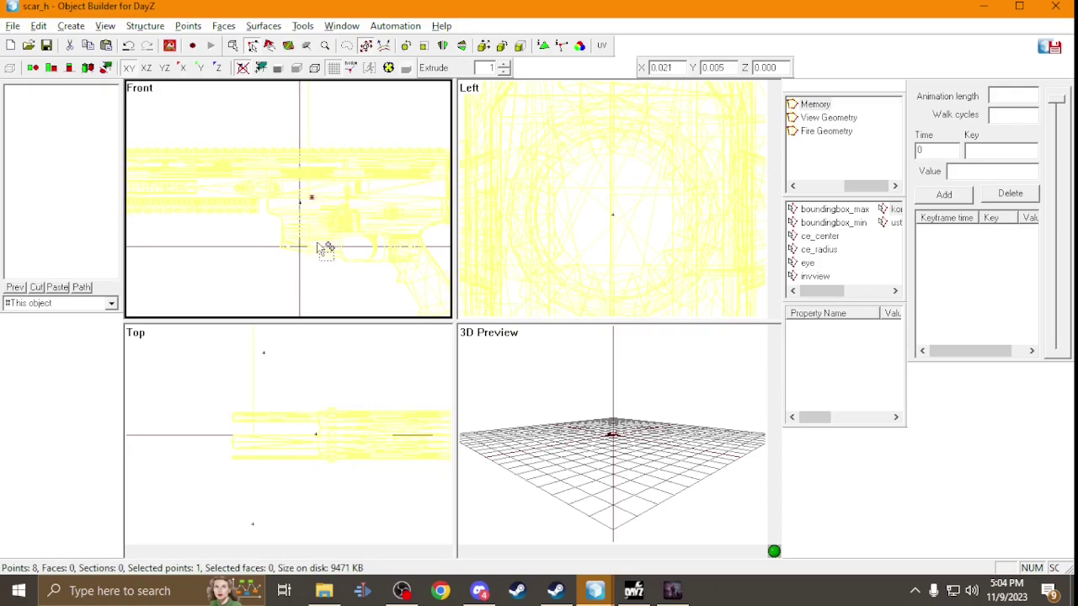
pyautogui.moveTo(318, 197); pyautogui.dragTo(308, 197)
pyautogui.moveTo(621, 245); pyautogui.dragTo(580, 277)
pyautogui.scroll(4, 623, 236)
pyautogui.scroll(-3, 575, 272)
pyautogui.scroll(-4, 366, 253)
pyautogui.scroll(-2, 365, 254)
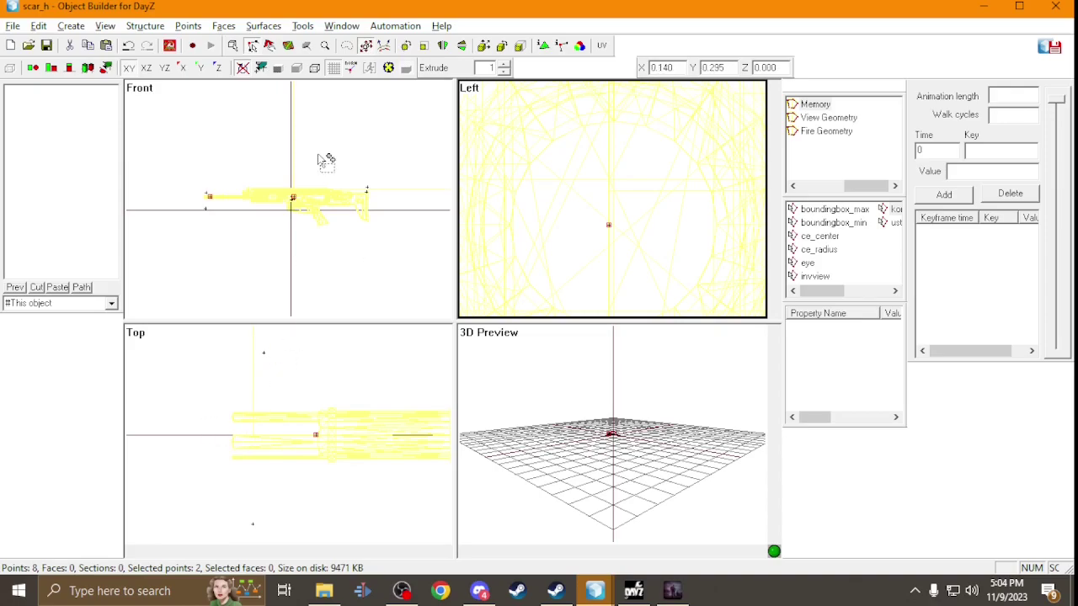
# Copy the nabojniceend and nabojnicestart points from twdz_m4's Memory LOD into scar_h's Memory LOD.
pyautogui.moveTo(595, 591)
pyautogui.click(679, 518)
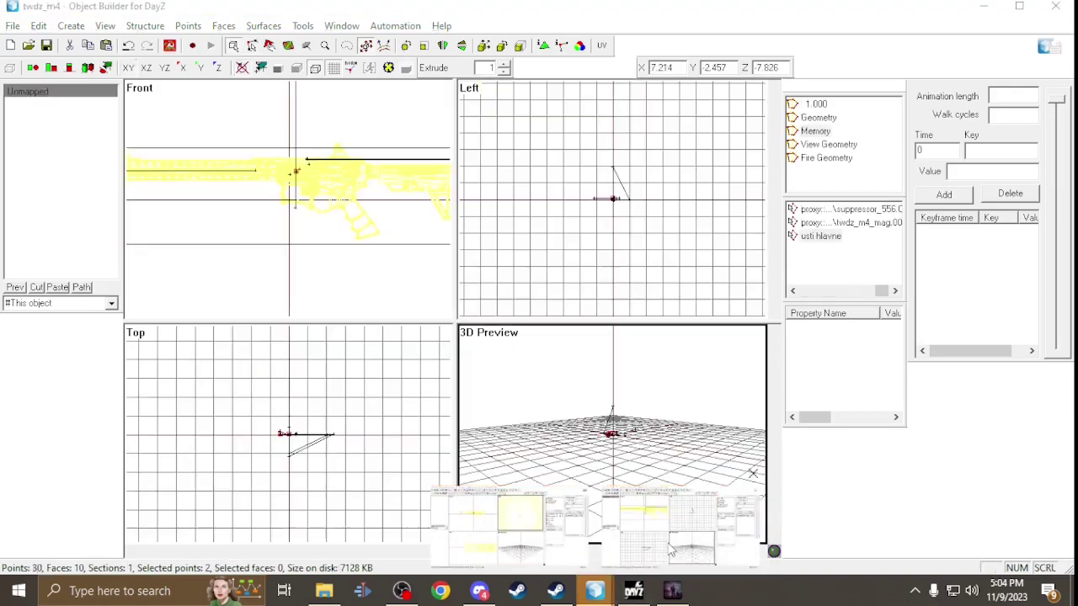
pyautogui.click(793, 292)
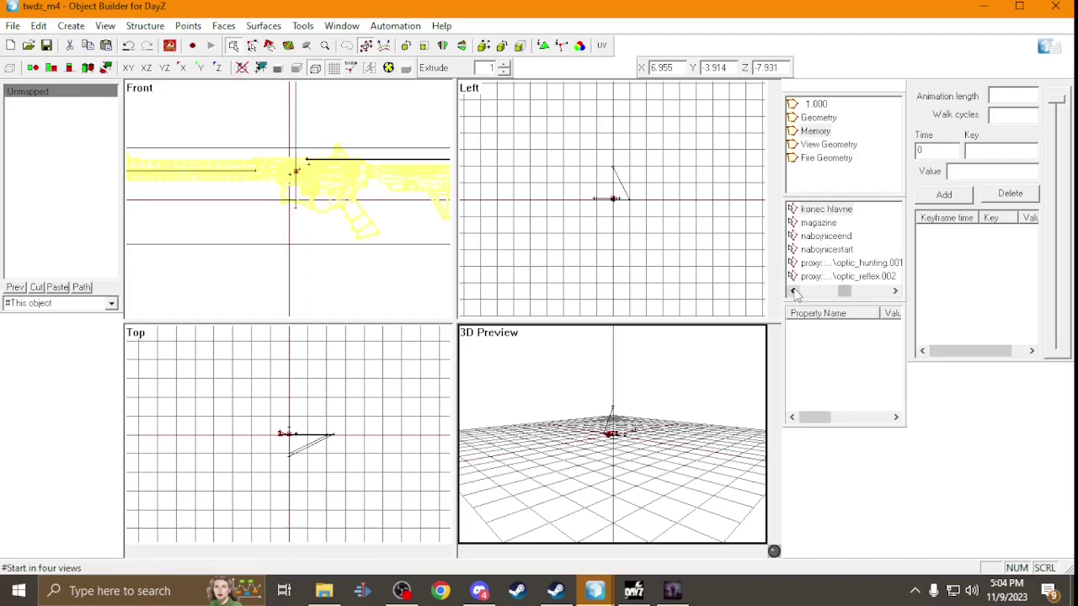
pyautogui.click(842, 237)
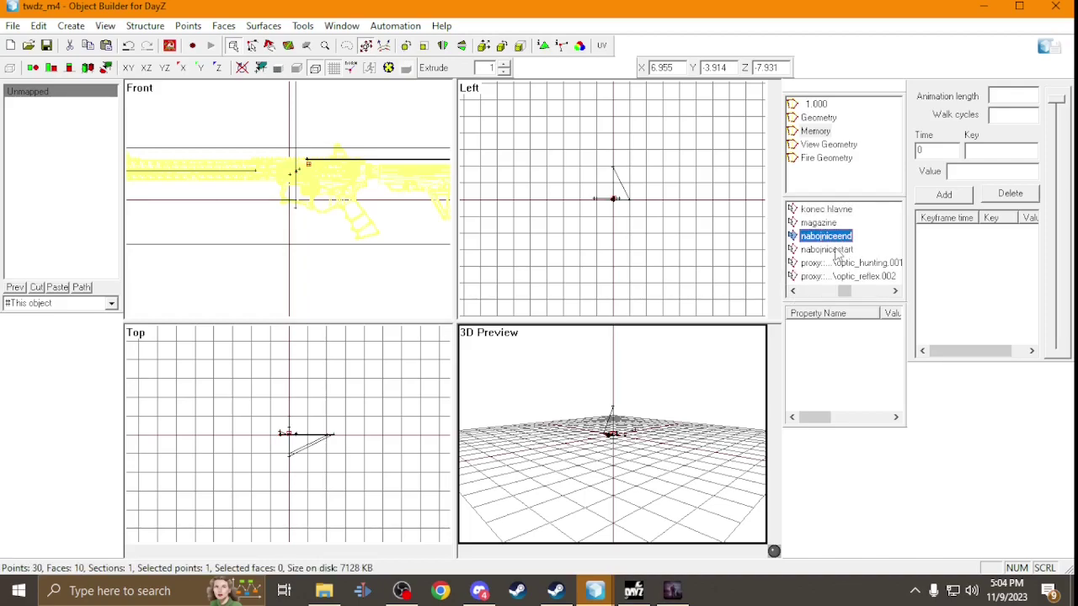
pyautogui.keyDown('ctrl'); pyautogui.click(836, 251); pyautogui.keyUp('ctrl')
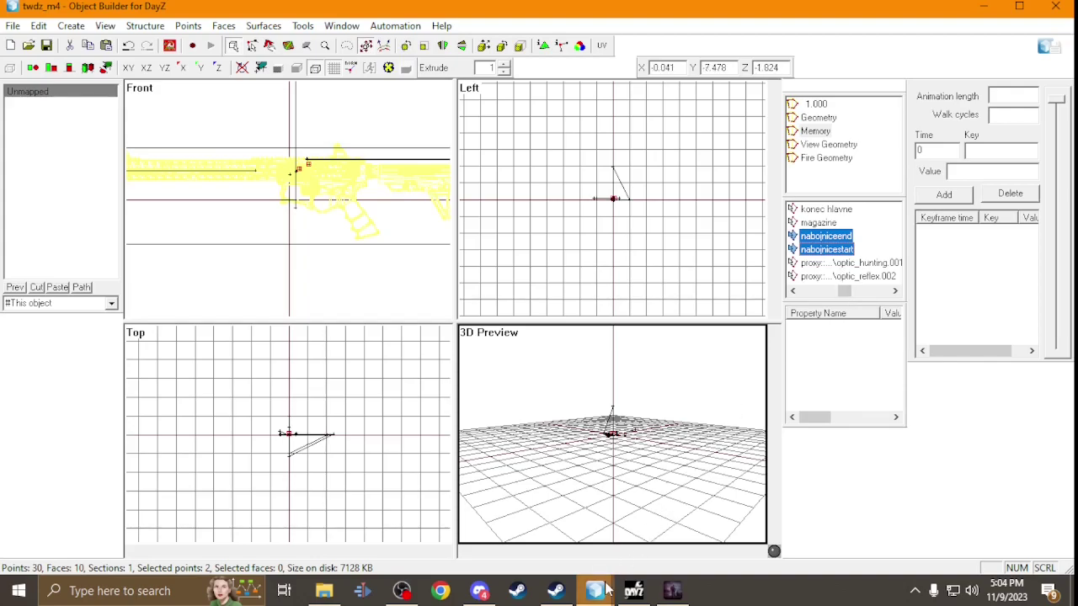
pyautogui.moveTo(595, 591)
pyautogui.click(506, 535)
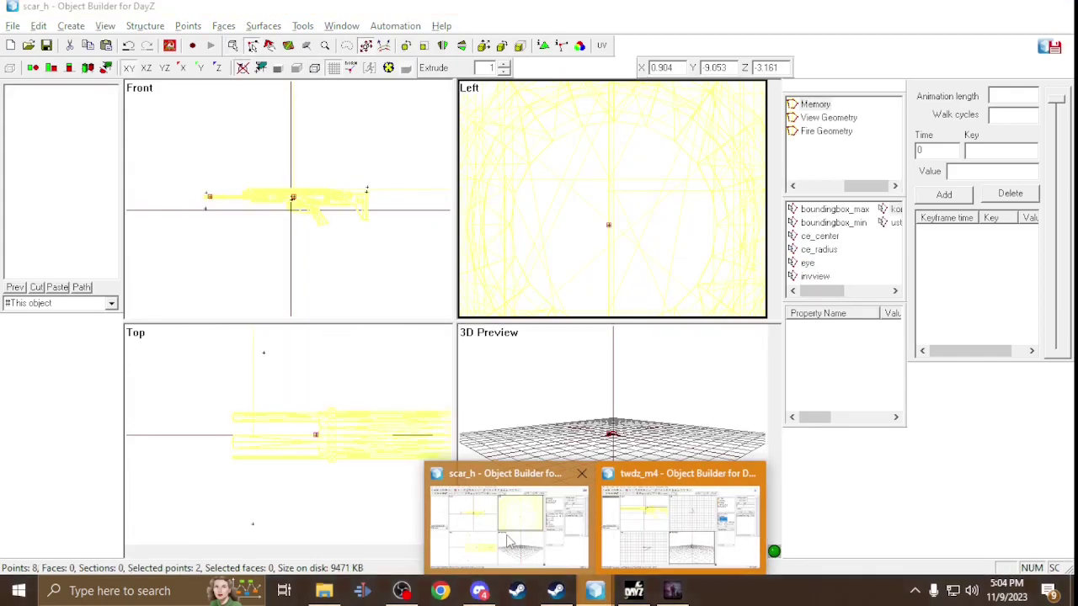
pyautogui.scroll(3, 312, 185)
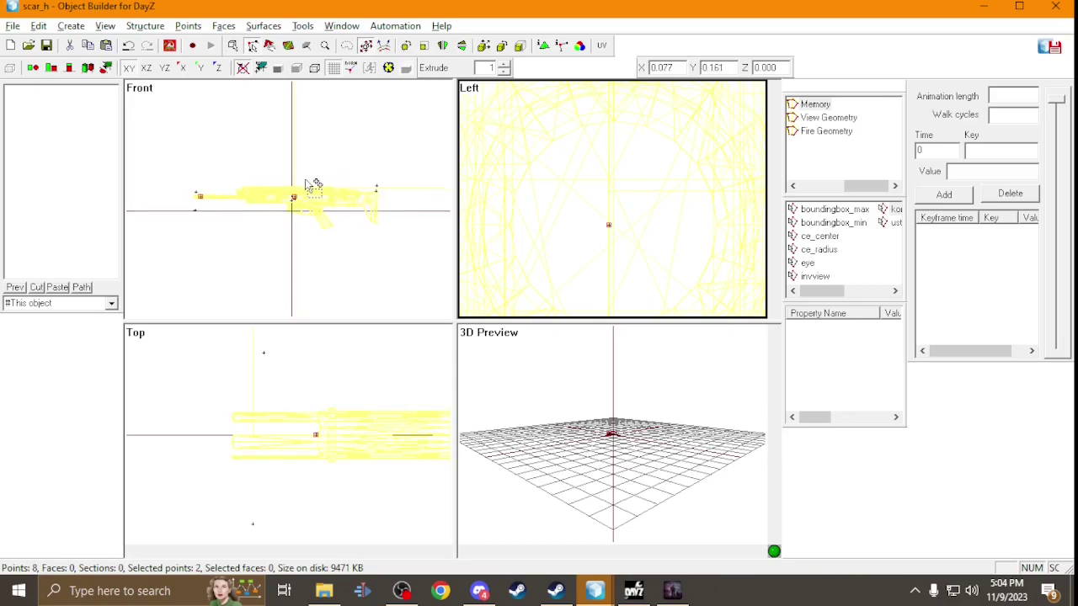
pyautogui.scroll(2, 310, 184)
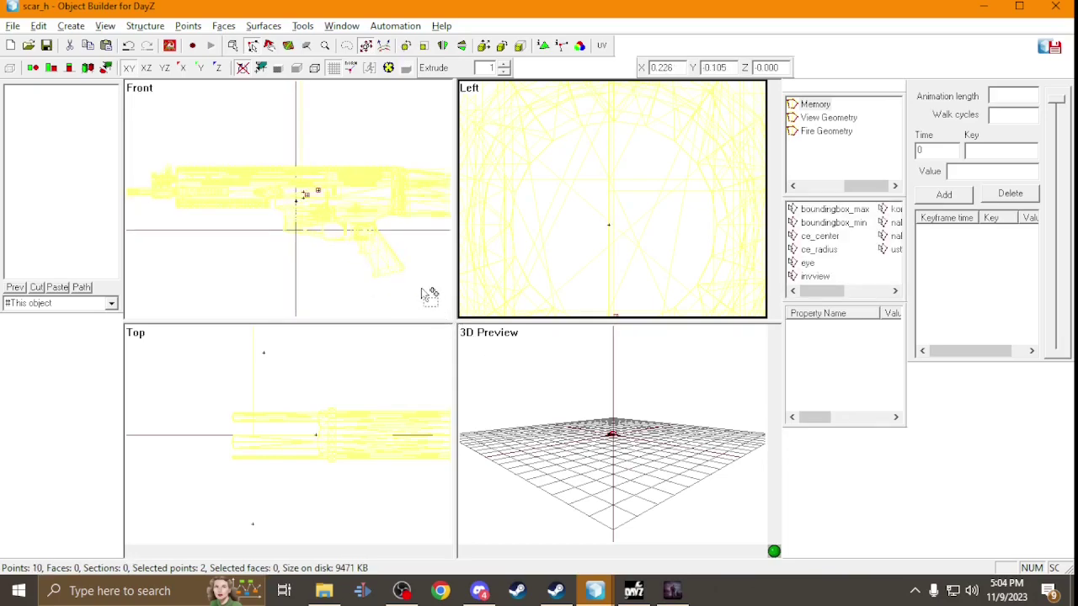
# Examine the copied points against the receiver, and inspect the 0.000 LOD's ejection port in the Buldozer preview.
pyautogui.scroll(3, 349, 229)
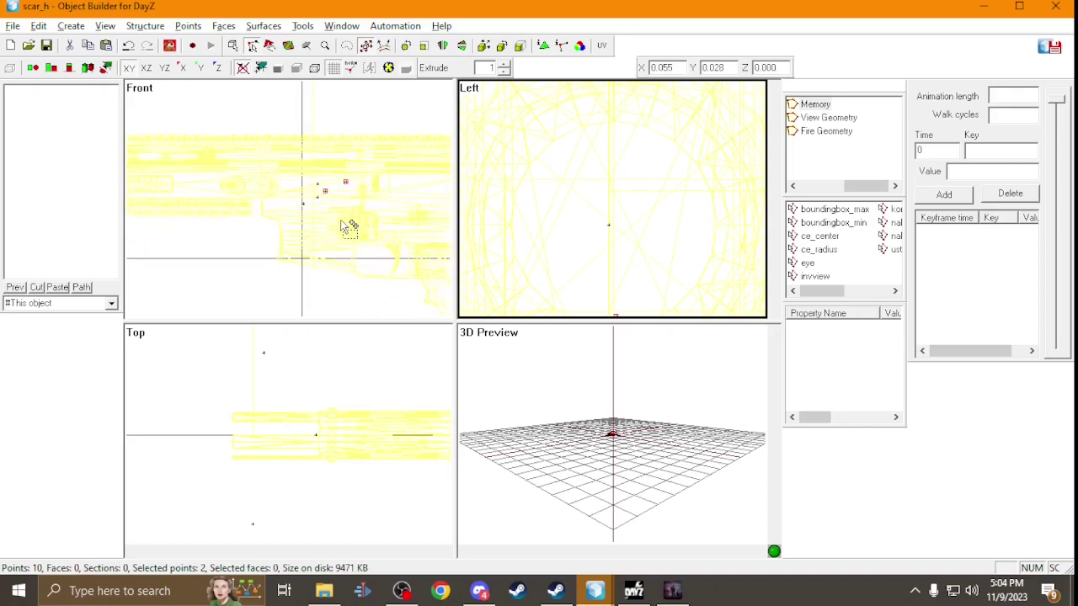
pyautogui.scroll(-3, 686, 248)
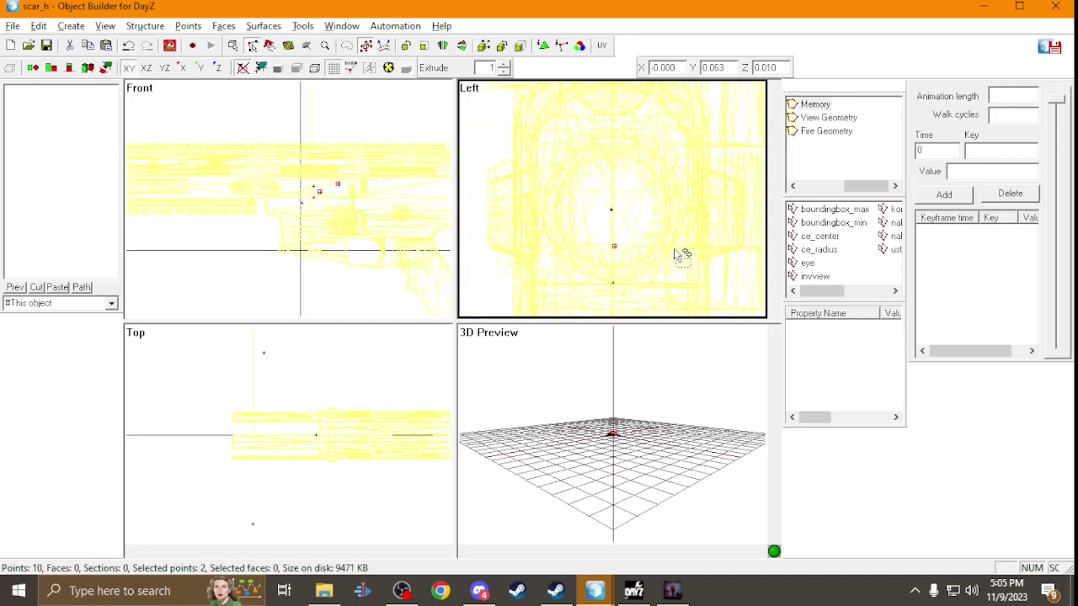
pyautogui.scroll(-1, 678, 254)
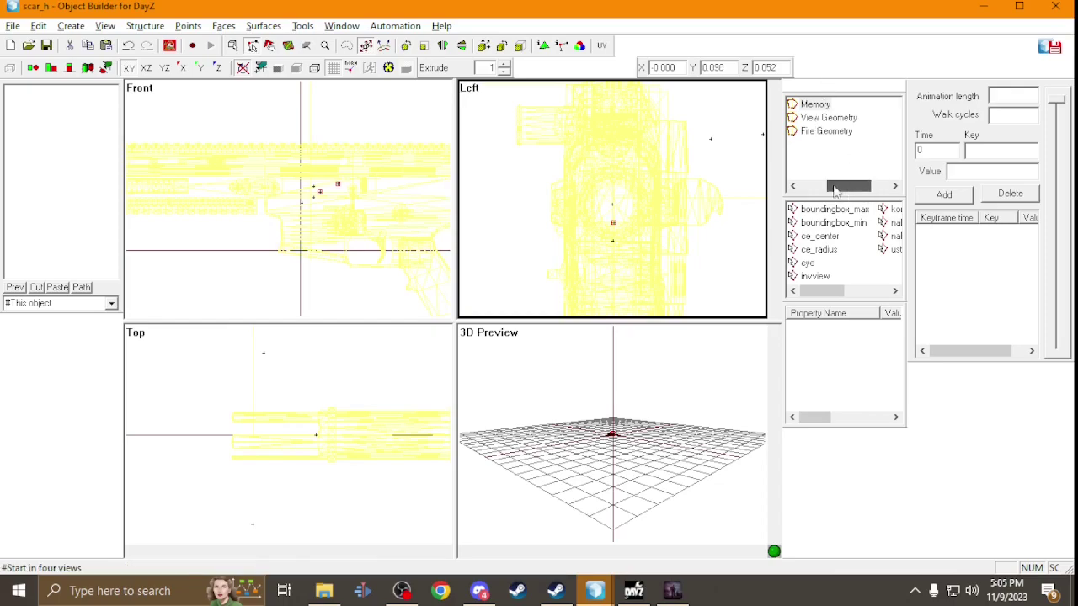
pyautogui.moveTo(860, 189); pyautogui.dragTo(819, 187)
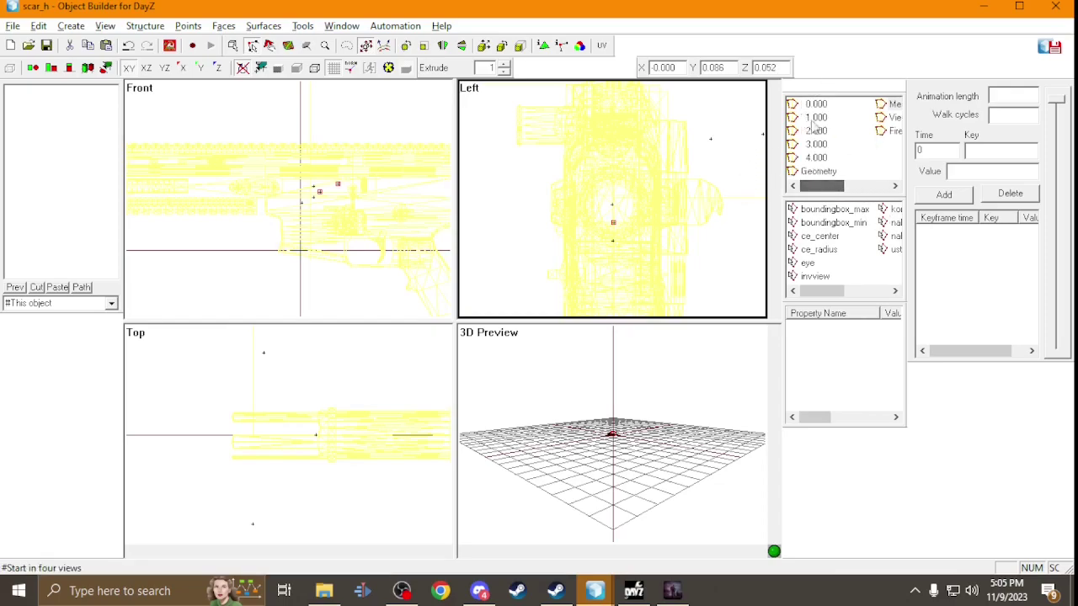
pyautogui.click(816, 104)
pyautogui.click(672, 590)
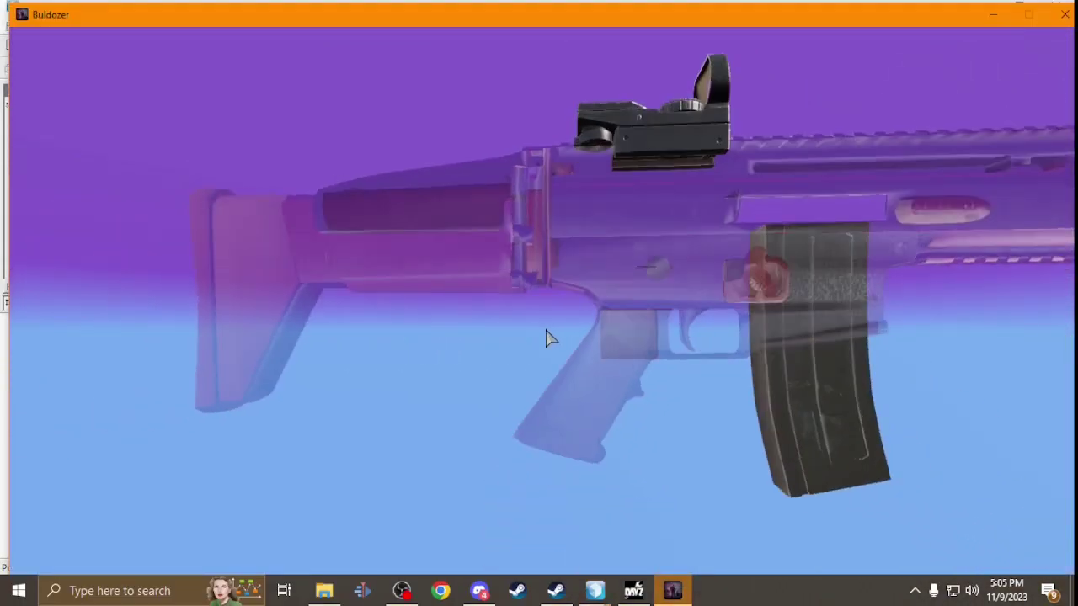
pyautogui.moveTo(548, 337); pyautogui.dragTo(547, 338, button='right')
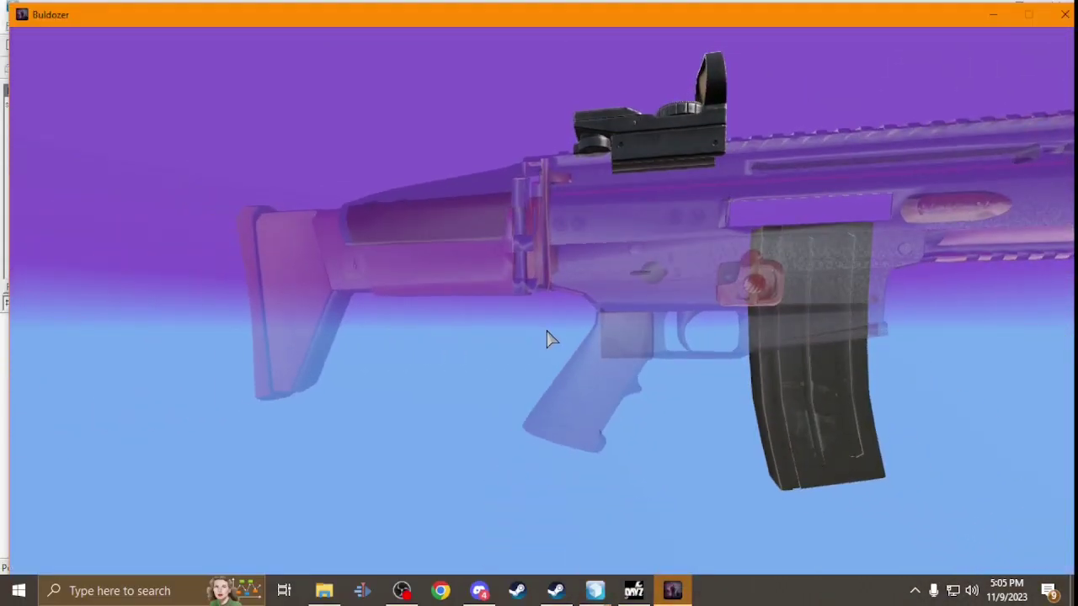
pyautogui.hotkey('alt', 'Tab')
pyautogui.hotkey('alt', 'Tab')
pyautogui.hotkey('alt', 'Tab')
pyautogui.hotkey('alt', 'Tab')
pyautogui.hotkey('alt', 'Tab')
pyautogui.hotkey('alt', 'Tab')
pyautogui.hotkey('alt', 'Tab')
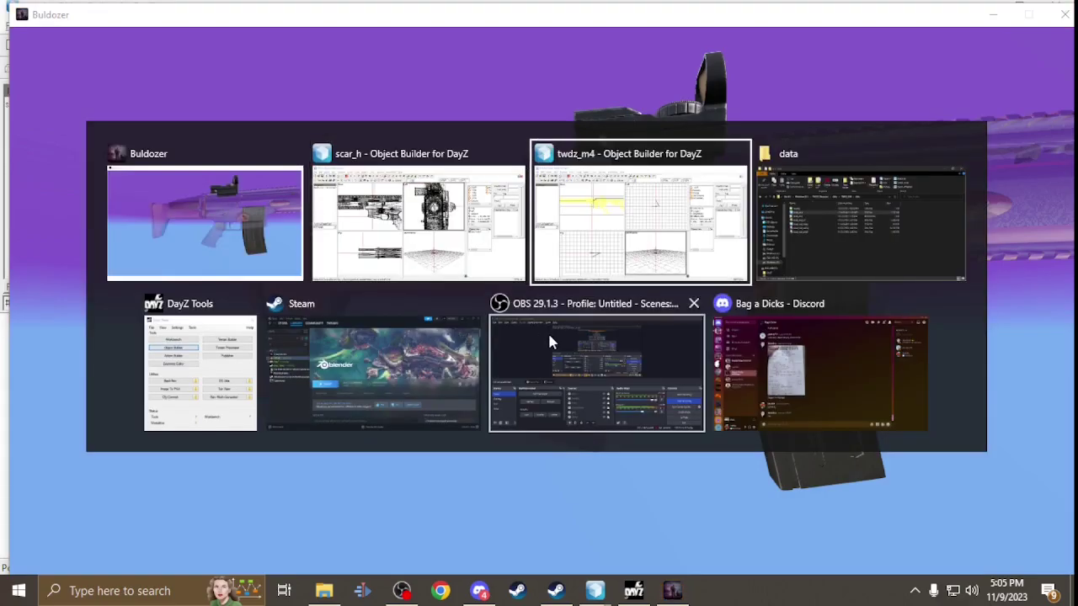
pyautogui.hotkey('alt', 'Tab')
pyautogui.hotkey('alt', 'Tab')
pyautogui.hotkey('alt', 'Tab')
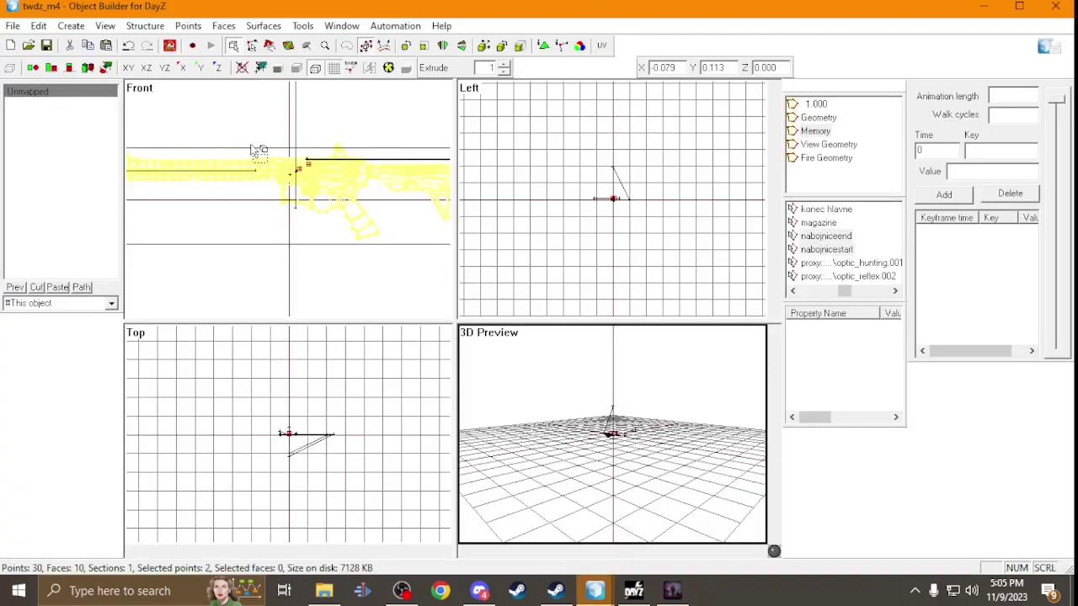
pyautogui.hotkey('alt', 'Tab')
pyautogui.hotkey('alt', 'Tab')
pyautogui.hotkey('alt', 'Tab')
pyautogui.hotkey('alt', 'Tab')
pyautogui.hotkey('alt', 'Tab')
pyautogui.hotkey('alt', 'Tab')
pyautogui.hotkey('alt', 'Tab')
pyautogui.hotkey('alt', 'Tab')
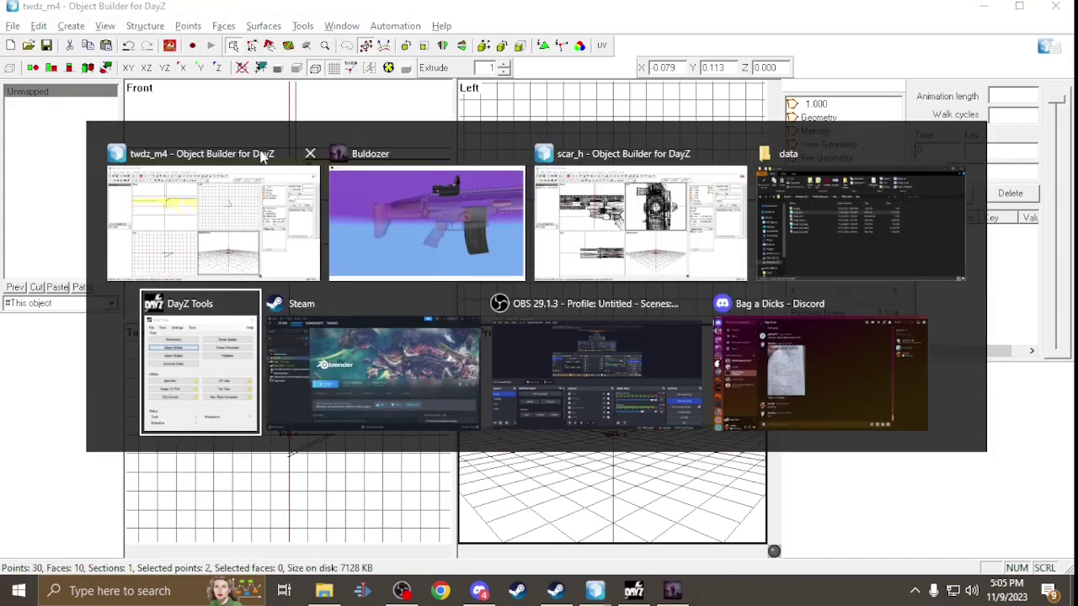
pyautogui.hotkey('alt', 'Tab')
pyautogui.hotkey('alt', 'Tab')
pyautogui.hotkey('alt', 'Tab')
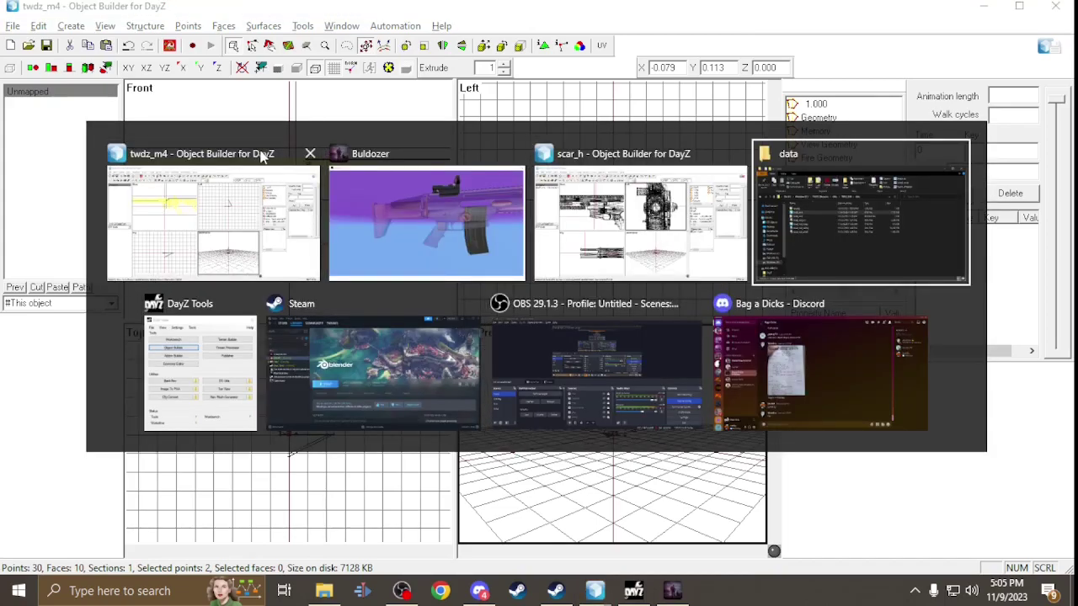
pyautogui.hotkey('alt', 'Tab')
pyautogui.hotkey('alt', 'Tab')
pyautogui.hotkey('alt', 'Tab')
pyautogui.hotkey('alt', 'Tab')
pyautogui.hotkey('alt', 'Tab')
pyautogui.hotkey('alt', 'Tab')
pyautogui.hotkey('alt', 'Tab')
pyautogui.hotkey('alt', 'Tab')
pyautogui.hotkey('alt', 'Tab')
pyautogui.hotkey('alt', 'Tab')
pyautogui.hotkey('alt', 'Tab')
pyautogui.hotkey('alt', 'Tab')
pyautogui.hotkey('alt', 'Tab')
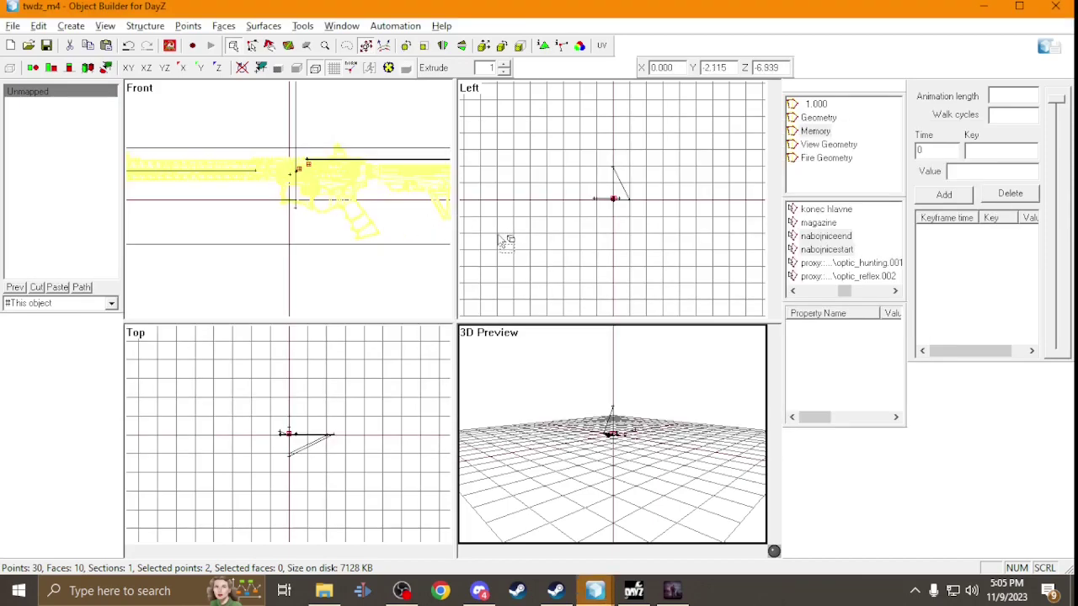
pyautogui.click(597, 590)
pyautogui.click(645, 542)
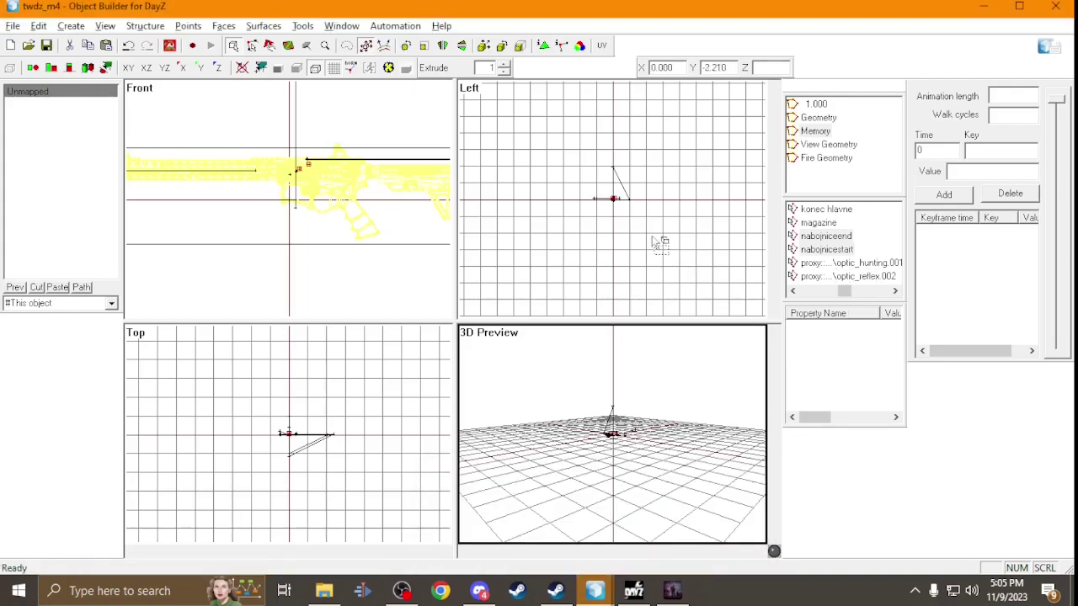
# In scar_h's Memory LOD, move nabojniceend and nabojnicestart together so nabojnicestart meets the konec hlavne point, centred on the bore.
pyautogui.click(595, 591)
pyautogui.click(510, 514)
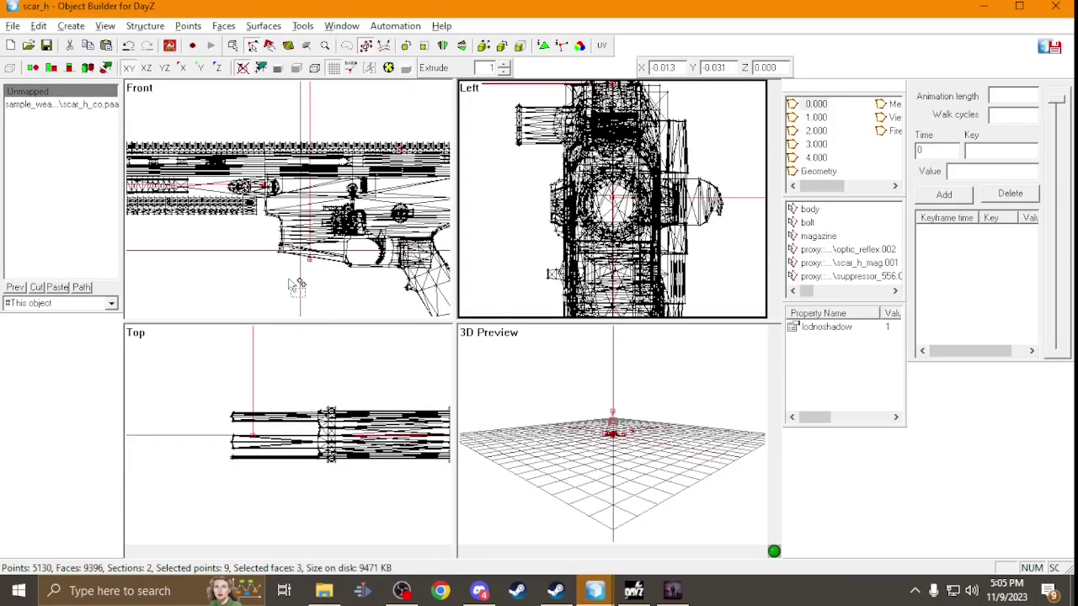
pyautogui.click(895, 106)
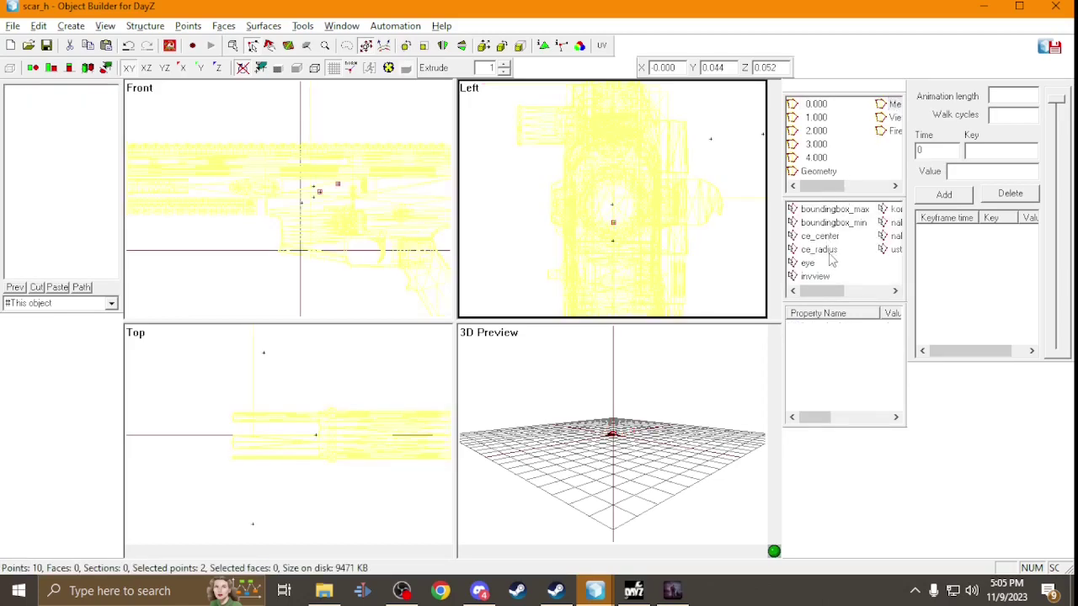
pyautogui.moveTo(822, 291); pyautogui.dragTo(848, 297)
pyautogui.scroll(1, 345, 397)
pyautogui.scroll(4, 352, 225)
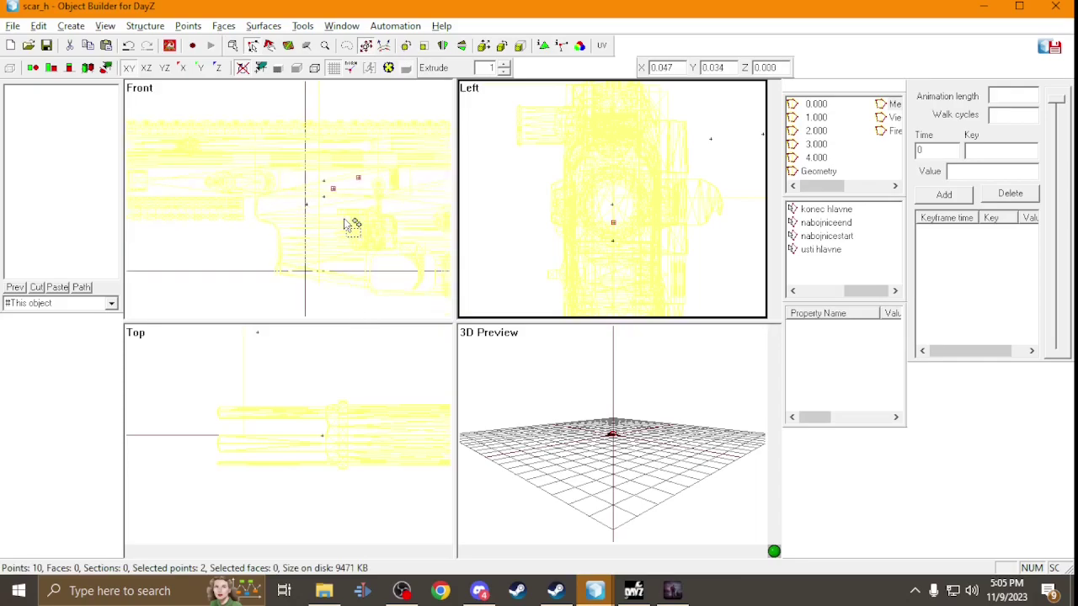
pyautogui.click(360, 260)
pyautogui.moveTo(360, 260); pyautogui.dragTo(358, 248)
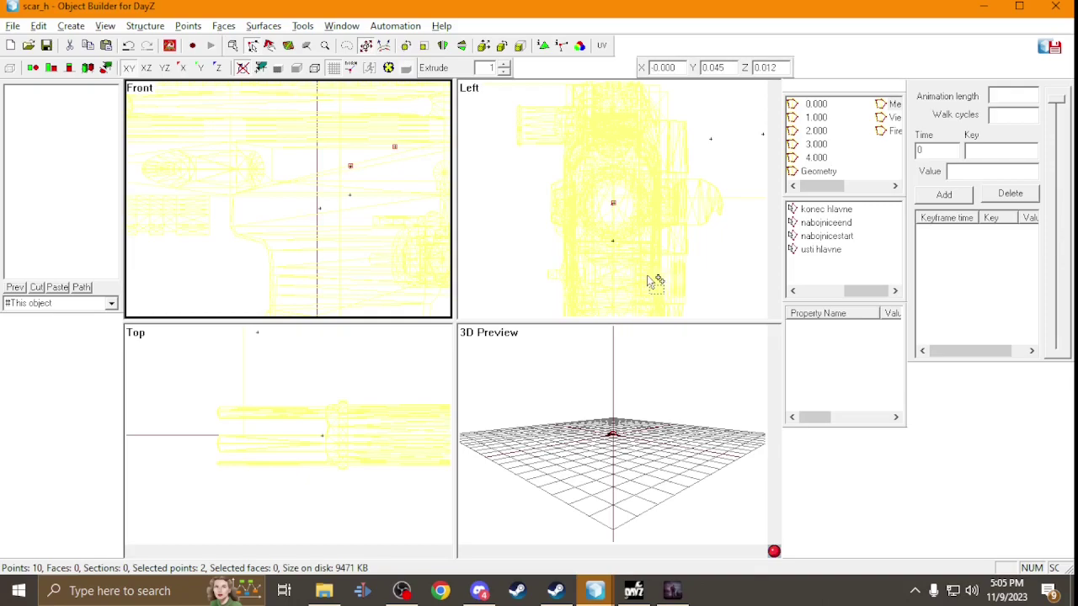
pyautogui.click(642, 246)
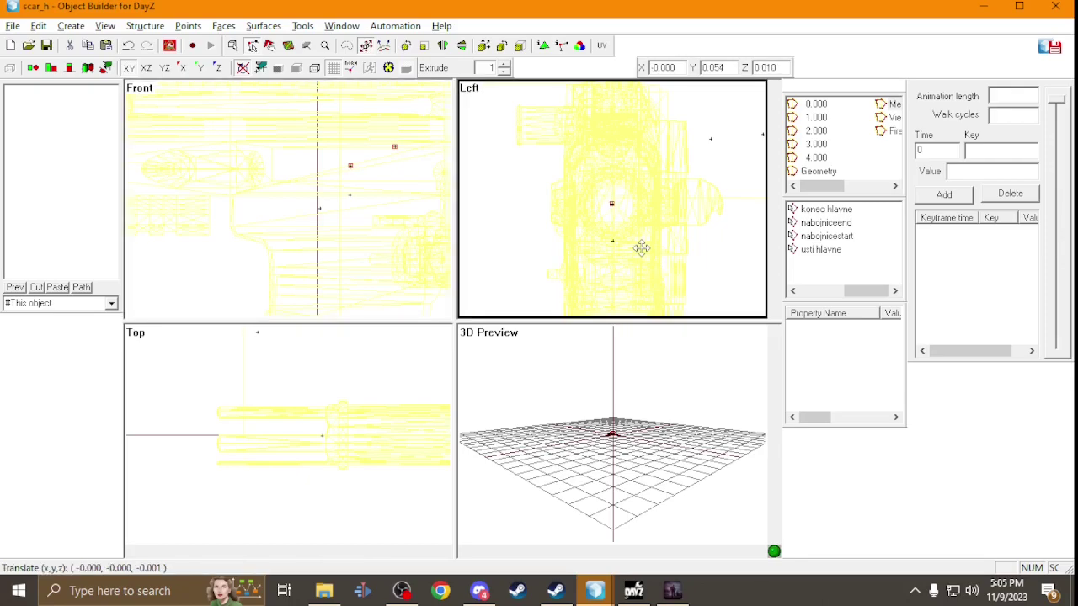
pyautogui.moveTo(642, 248); pyautogui.dragTo(615, 232)
# Check the positions of the nabojniceend, nabojnicestart and usti hlavne points and review the Memory LOD's list of named selections.
pyautogui.click(830, 222)
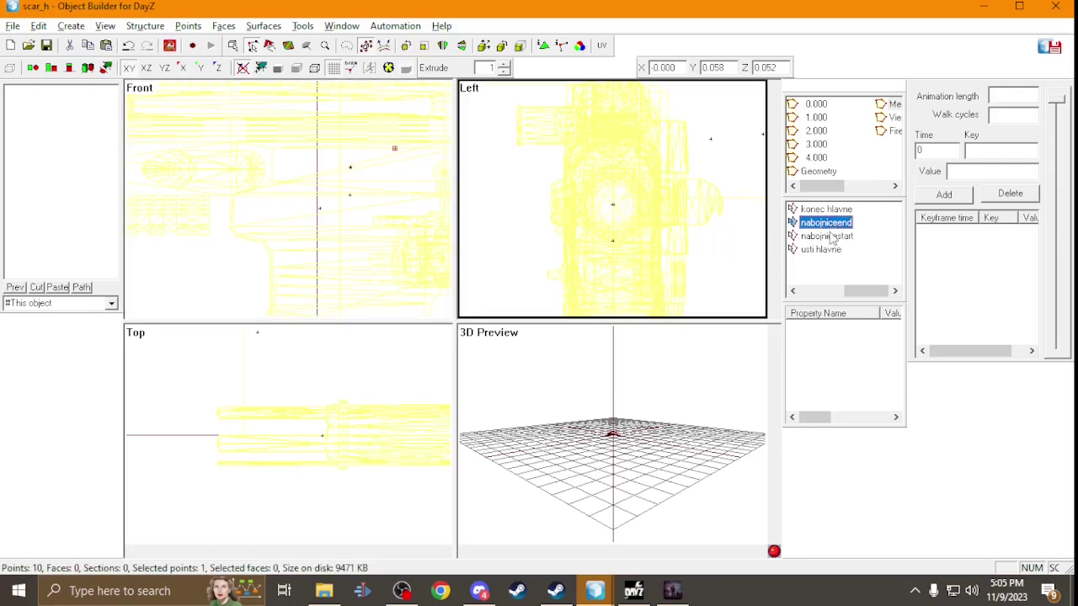
pyautogui.click(830, 236)
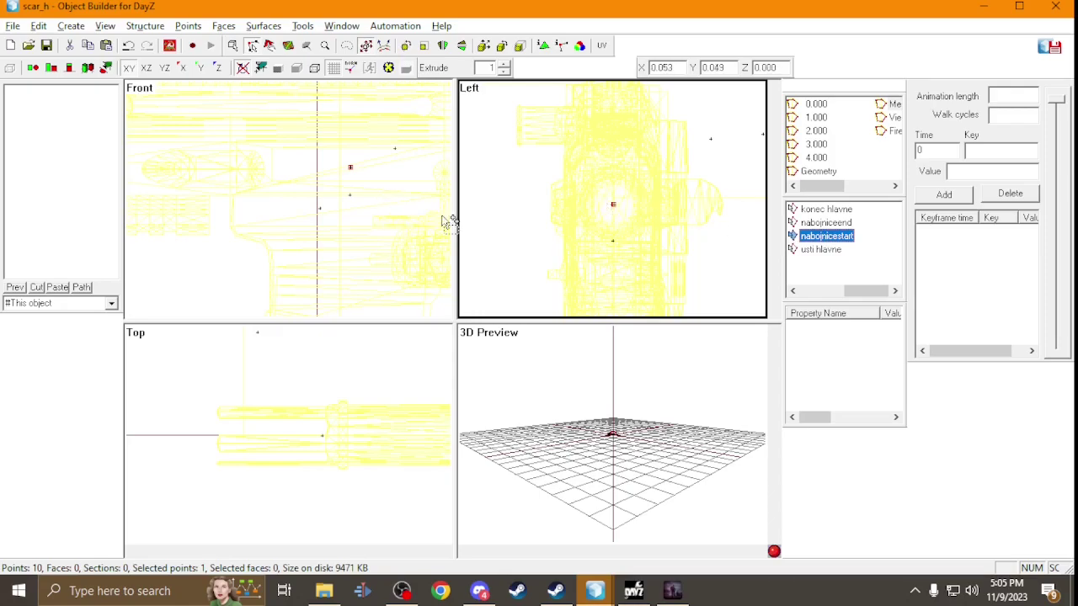
pyautogui.scroll(-1, 380, 228)
pyautogui.scroll(-1, 400, 210)
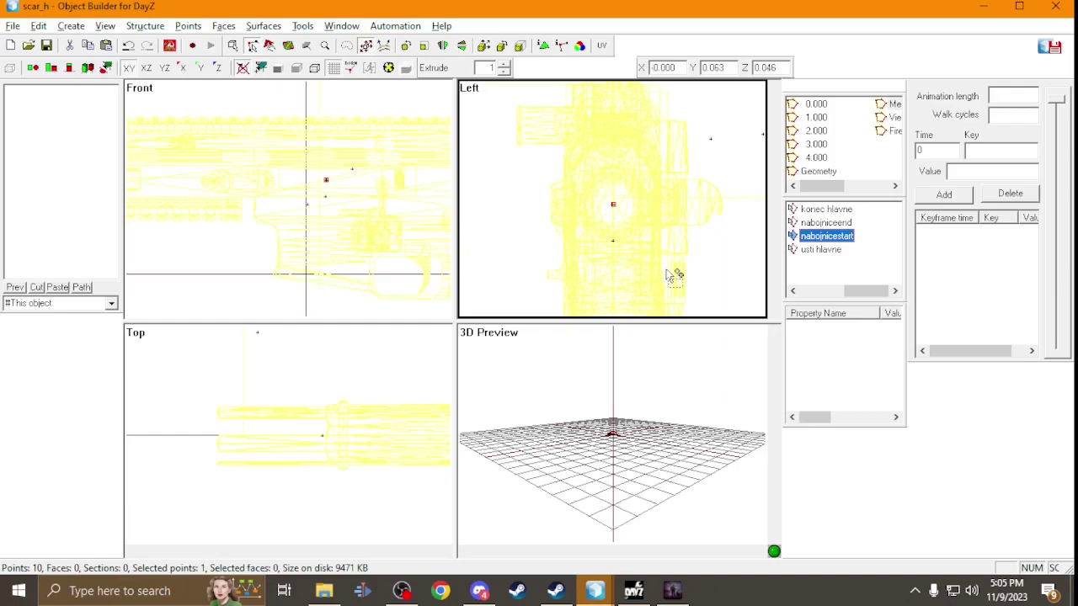
pyautogui.scroll(-1, 444, 219)
pyautogui.scroll(-1, 444, 219)
pyautogui.scroll(-3, 667, 266)
pyautogui.click(824, 223)
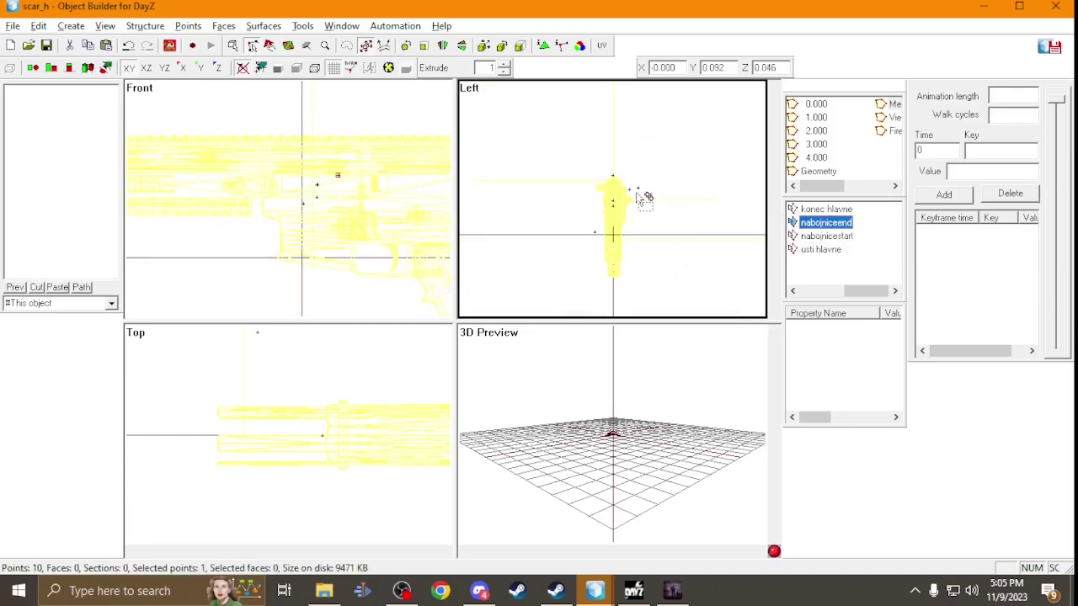
pyautogui.click(838, 249)
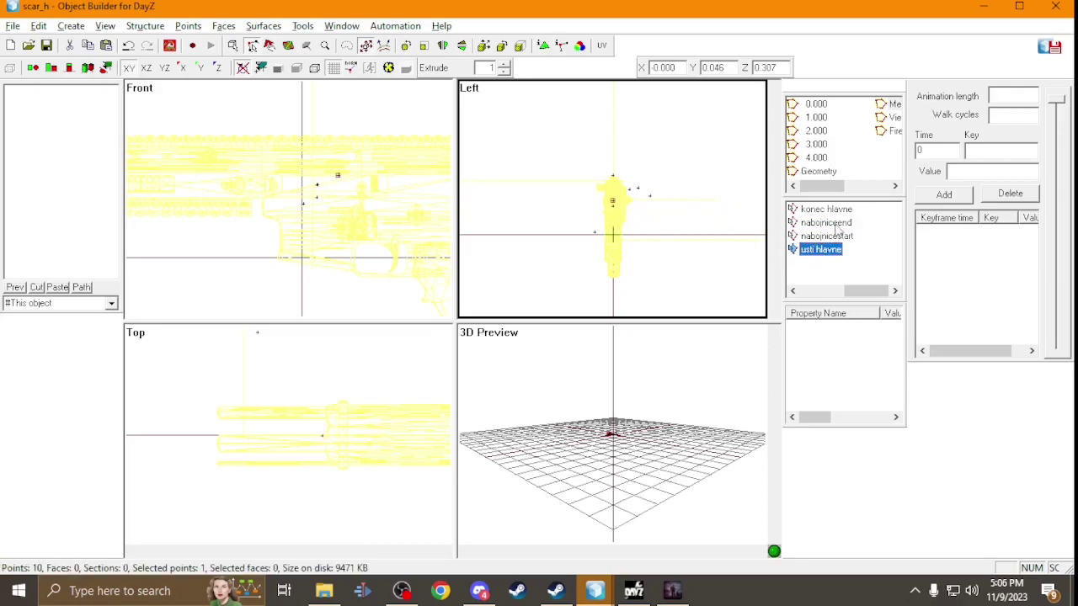
pyautogui.press('Up')
pyautogui.press('Up')
pyautogui.click(827, 237)
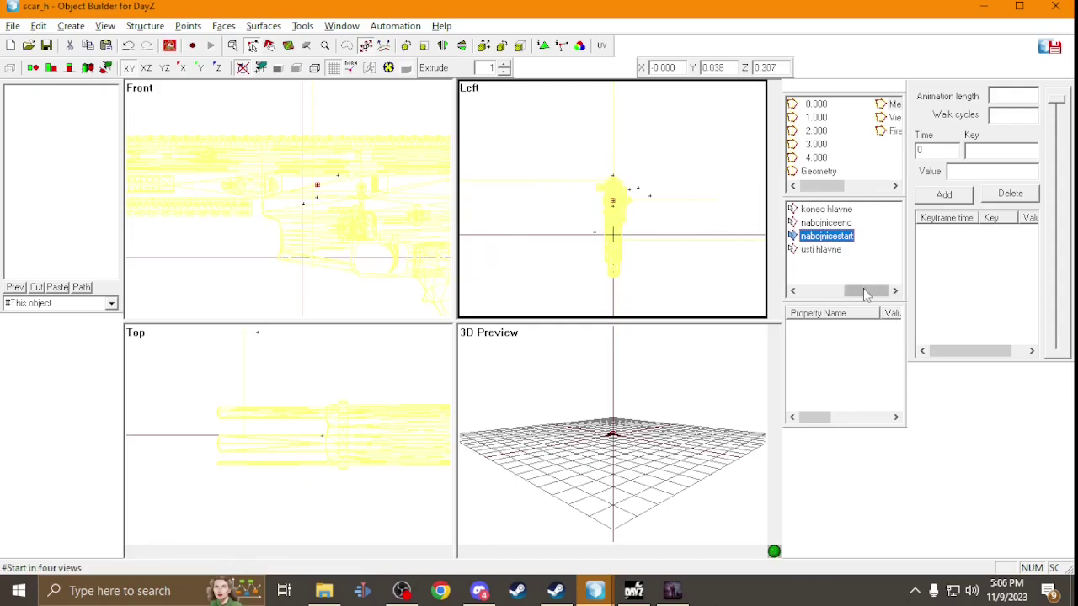
pyautogui.moveTo(868, 291); pyautogui.dragTo(807, 293)
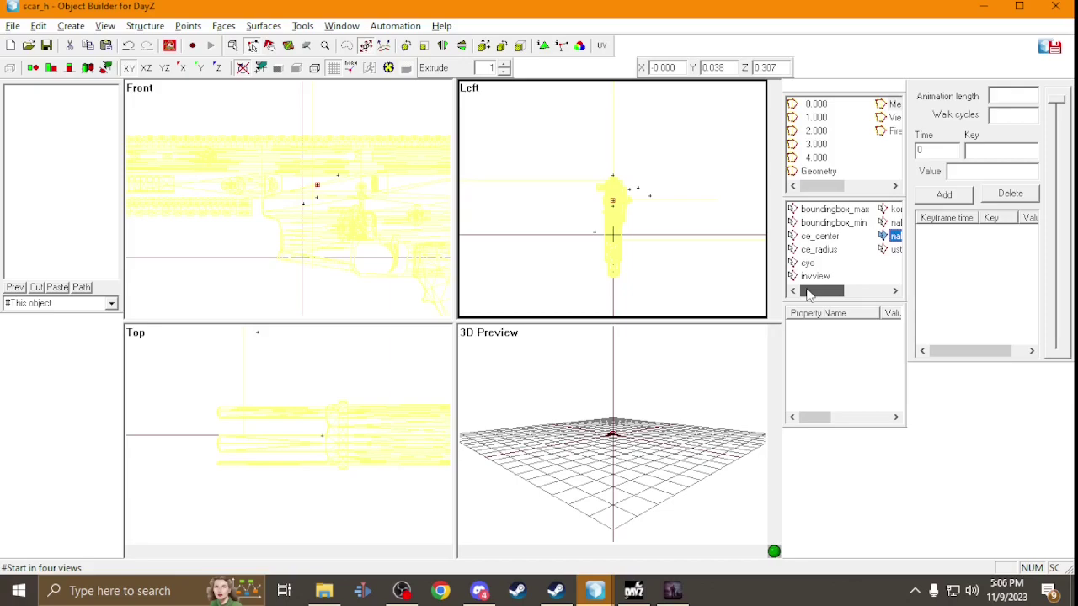
pyautogui.moveTo(807, 293)
pyautogui.mouseDown()
pyautogui.moveTo(860, 293)
pyautogui.moveTo(809, 293)
pyautogui.mouseUp()
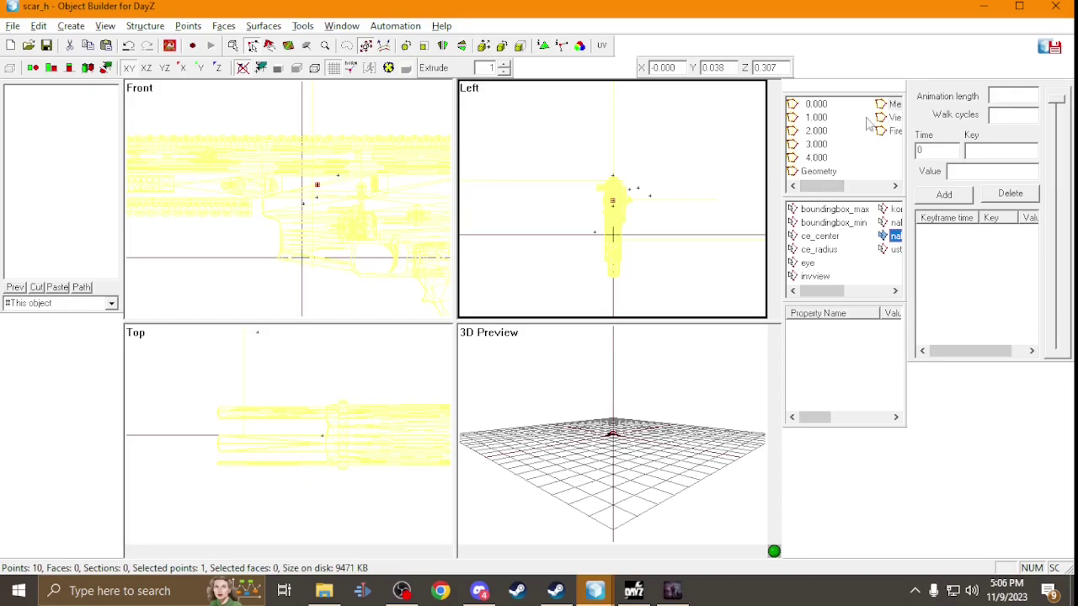
# Copy the optic_reflex.002, scar_h_mag.001 and suppressor_556 proxies from the 0.000 LOD into the Memory LOD.
pyautogui.click(821, 107)
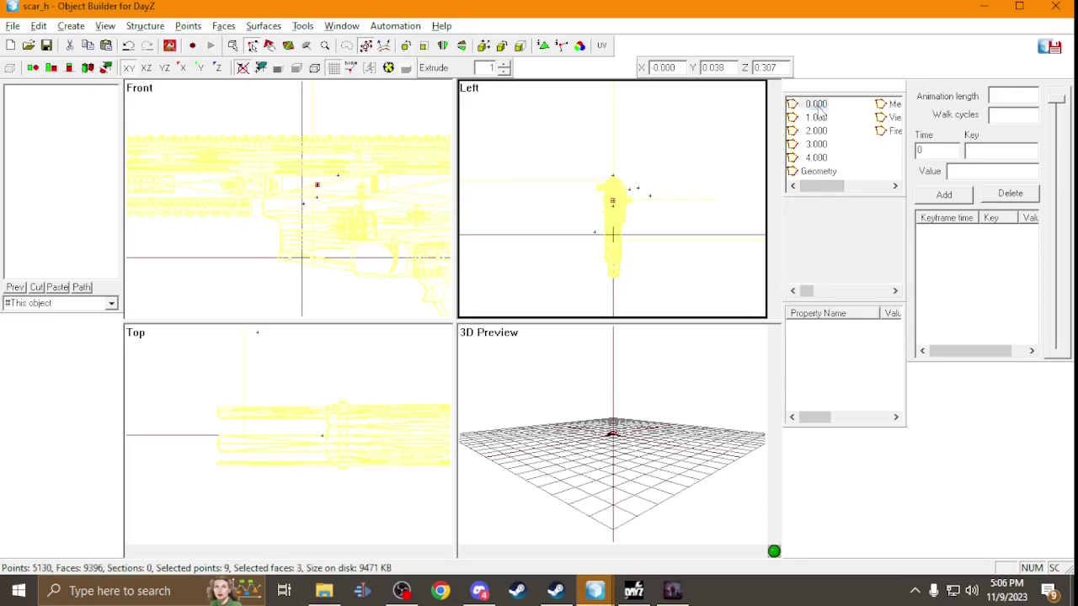
pyautogui.click(822, 251)
pyautogui.moveTo(821, 267); pyautogui.dragTo(827, 290)
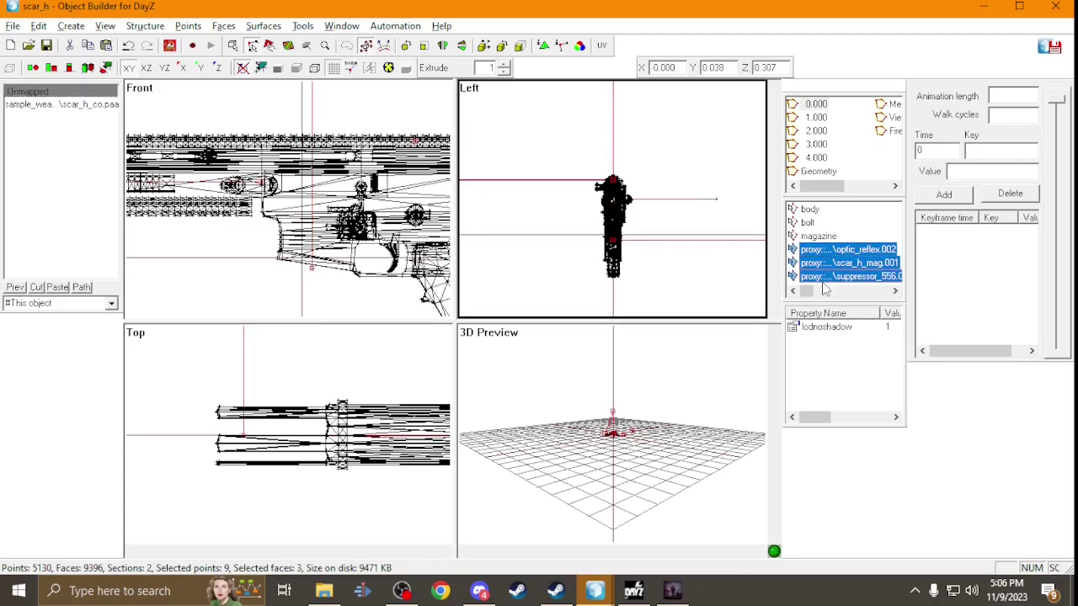
pyautogui.click(898, 104)
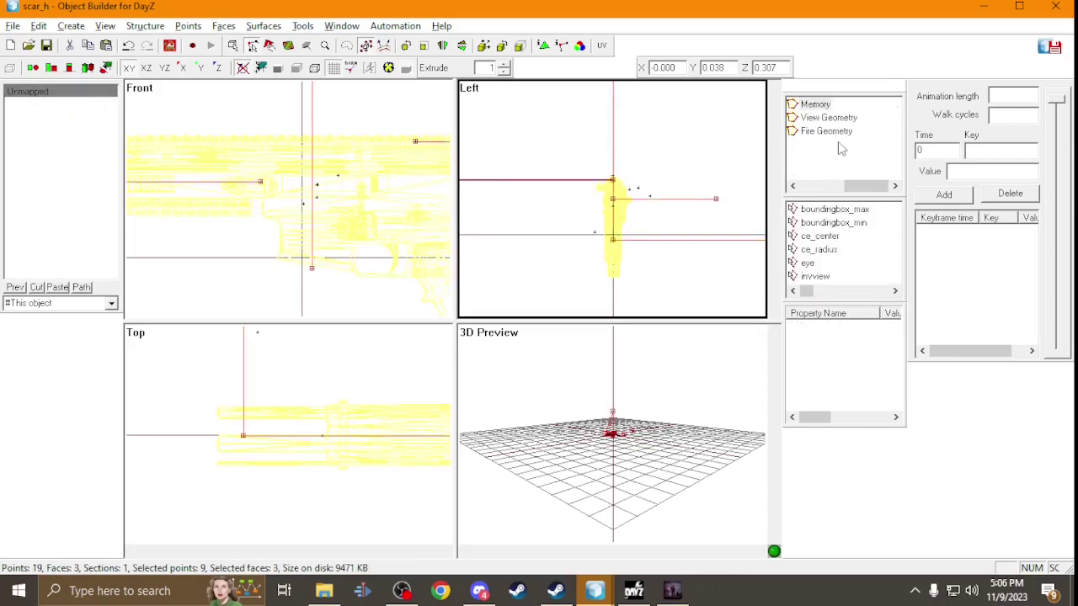
# Copy the View Geometry LOD's Component01 box into the Memory LOD and delete the Component01 named selection there.
pyautogui.click(842, 118)
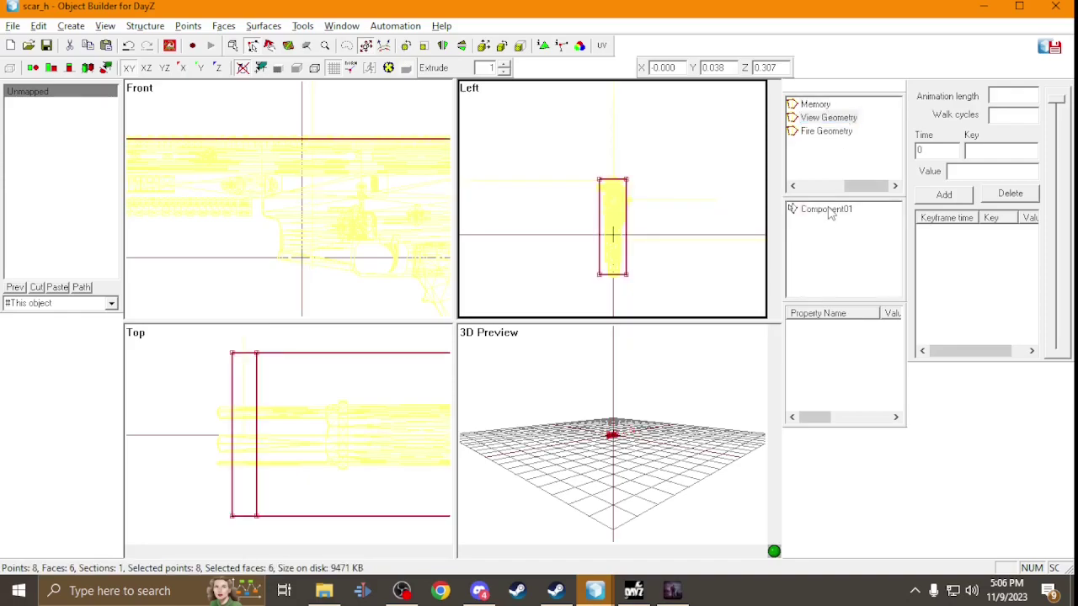
pyautogui.click(832, 211)
pyautogui.click(814, 104)
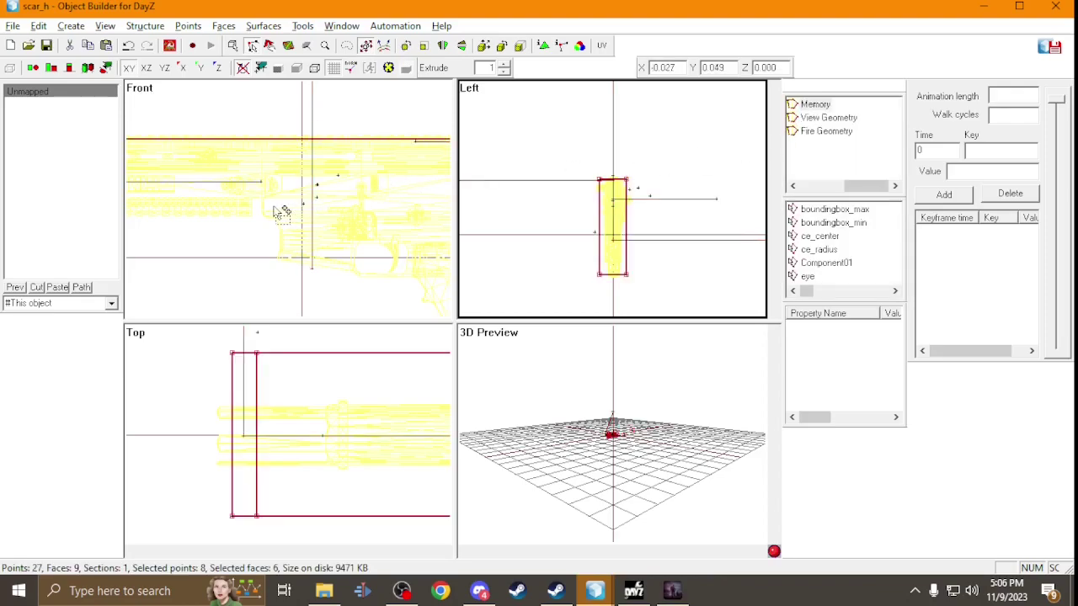
pyautogui.rightClick(838, 265)
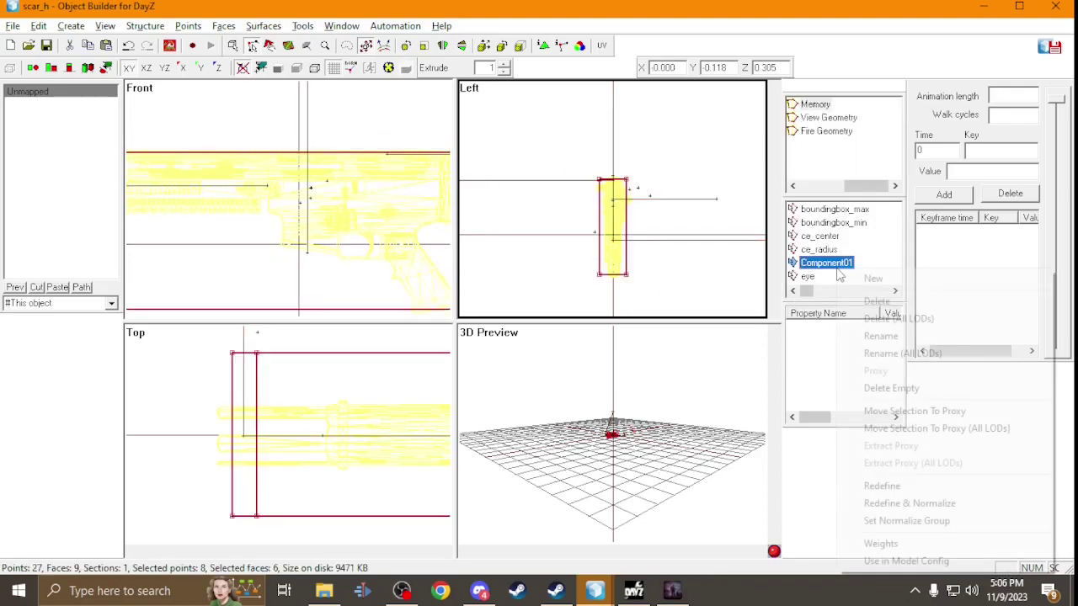
pyautogui.click(872, 300)
pyautogui.scroll(-2, 292, 272)
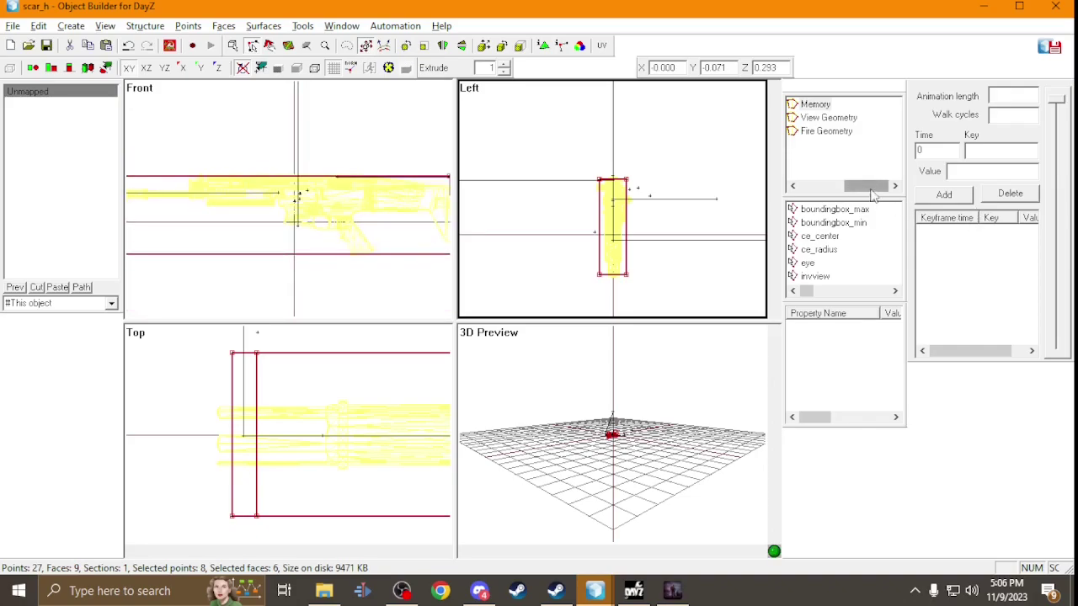
# Return to the 0.000 LOD, save scar_h, and close both the scar_h and twdz_m4 models.
pyautogui.moveTo(873, 195); pyautogui.dragTo(827, 192)
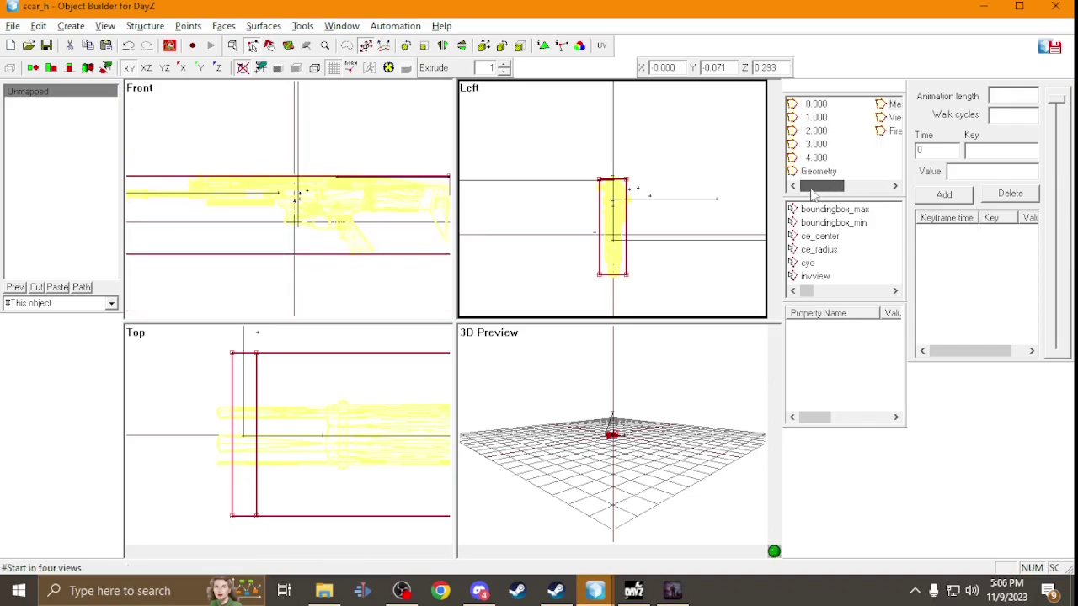
pyautogui.click(822, 107)
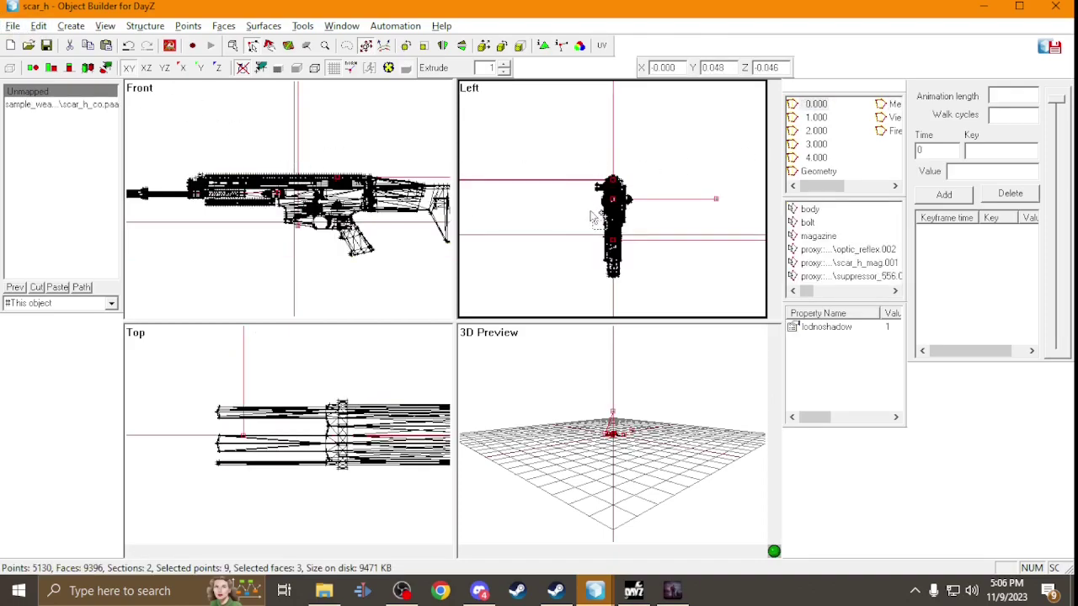
pyautogui.click(48, 47)
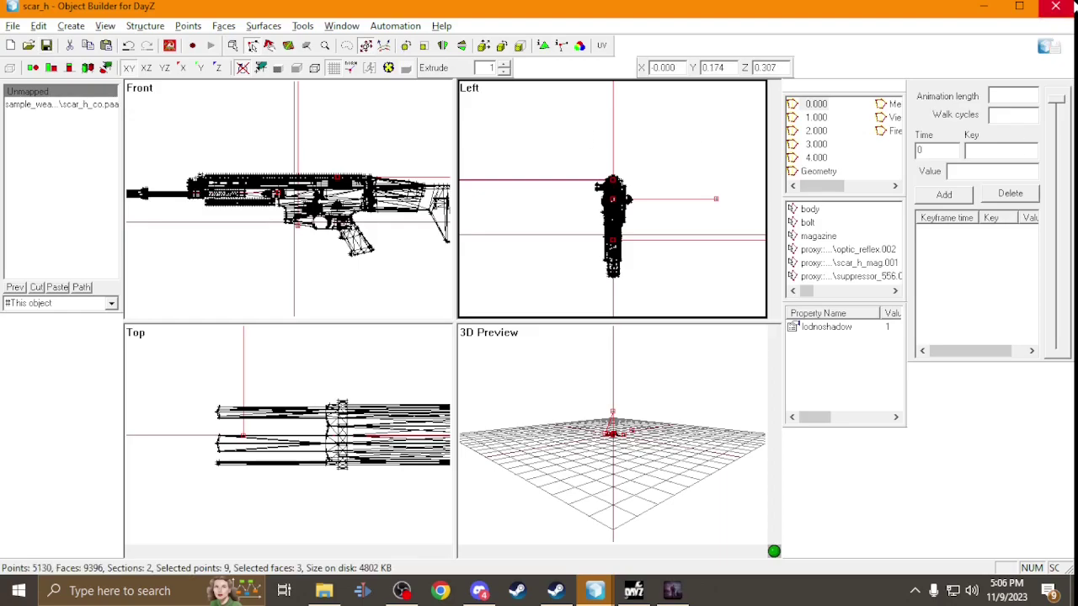
pyautogui.click(1055, 7)
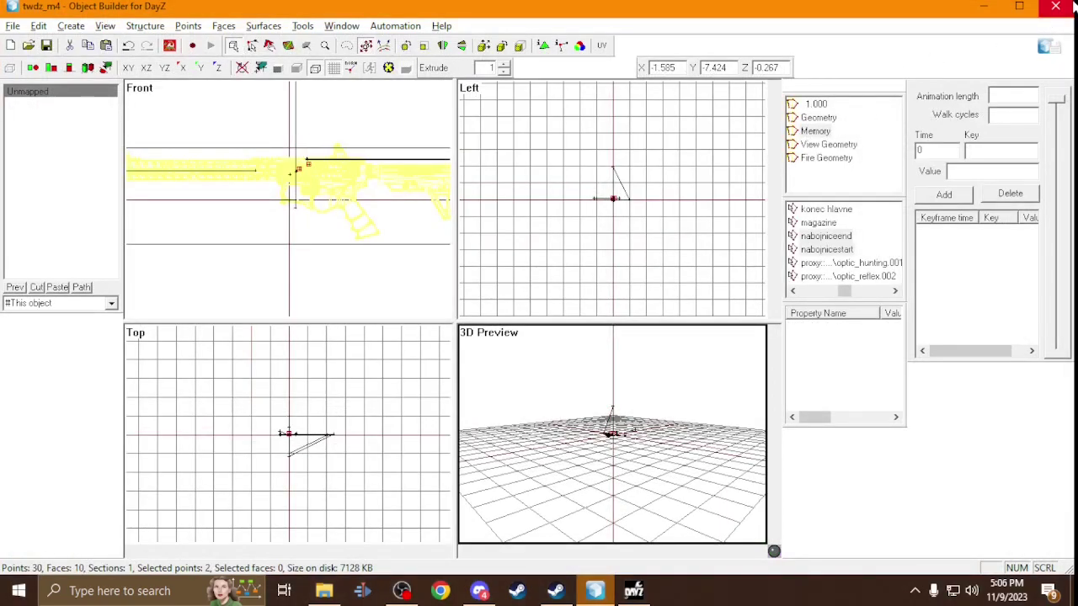
pyautogui.click(1067, 5)
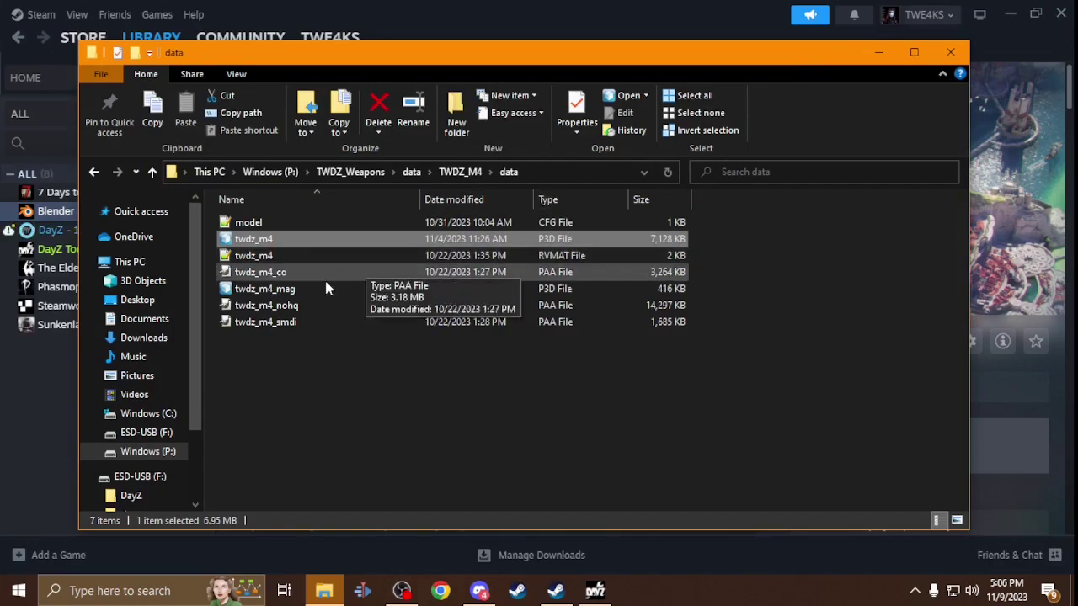
# In File Explorer, open the folder P:\sample_weapon\data\scar_h\data.
pyautogui.click(147, 432)
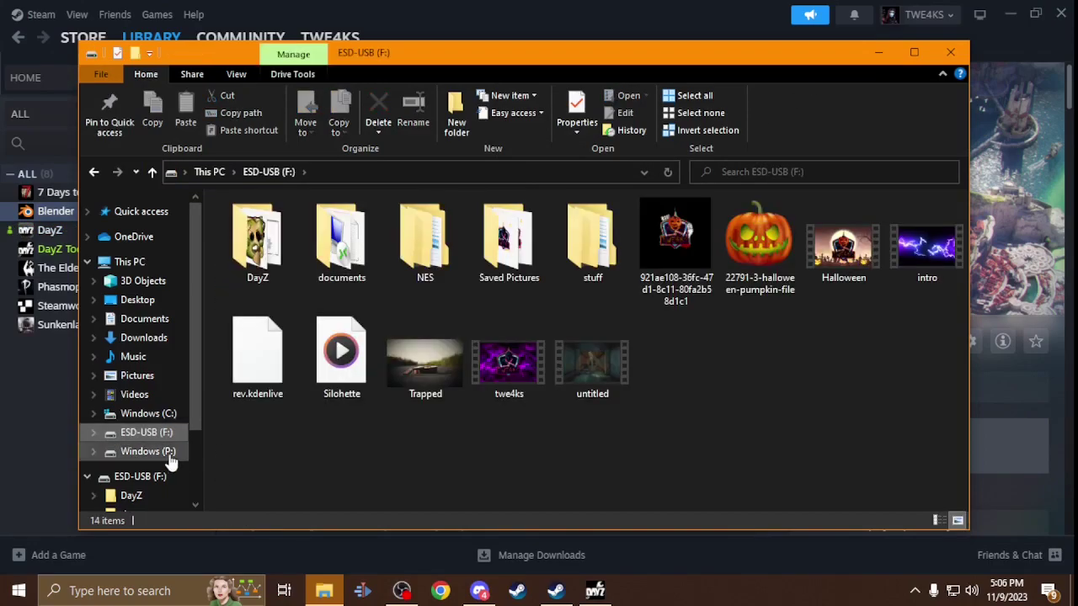
pyautogui.click(148, 452)
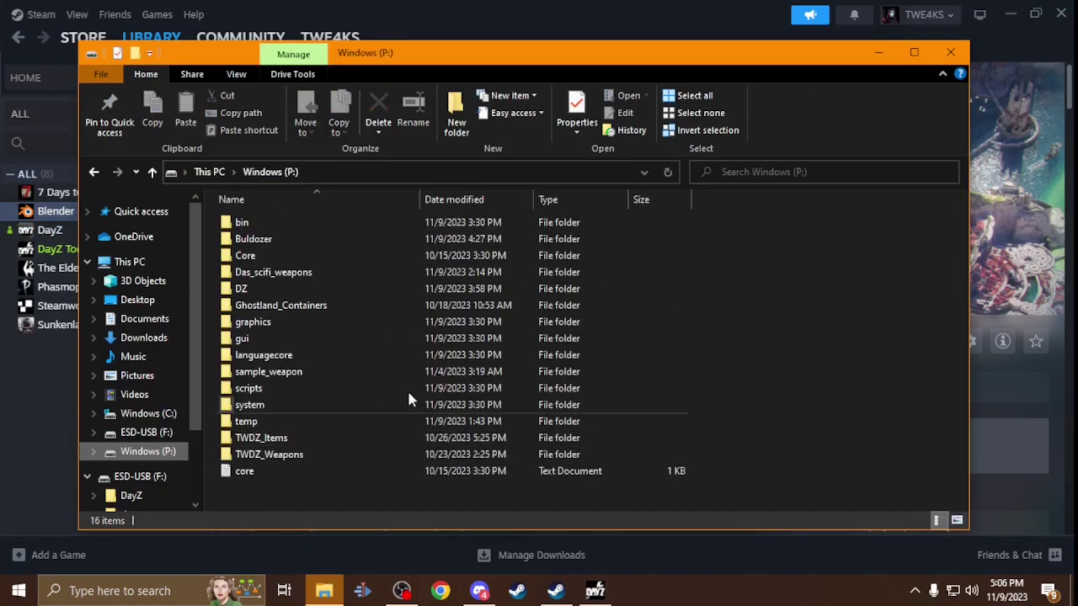
pyautogui.doubleClick(308, 378)
pyautogui.doubleClick(326, 224)
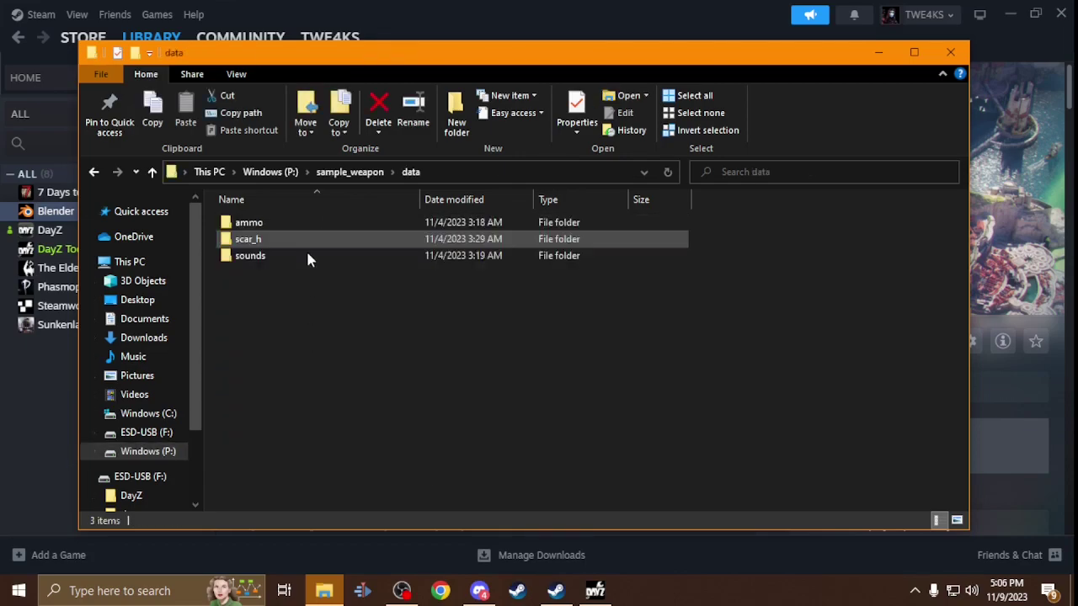
pyautogui.doubleClick(306, 241)
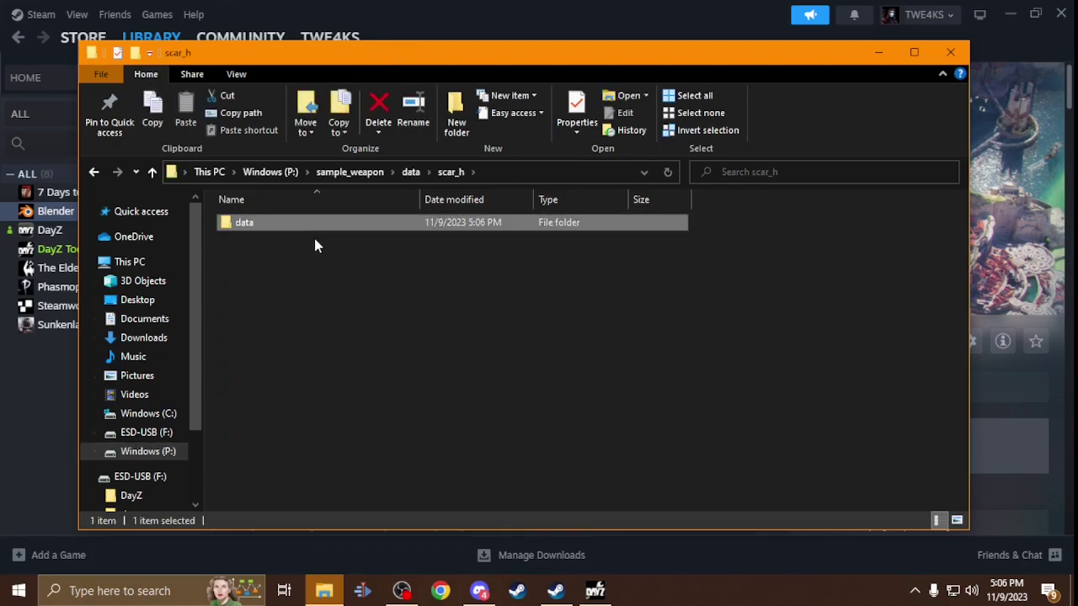
pyautogui.doubleClick(310, 228)
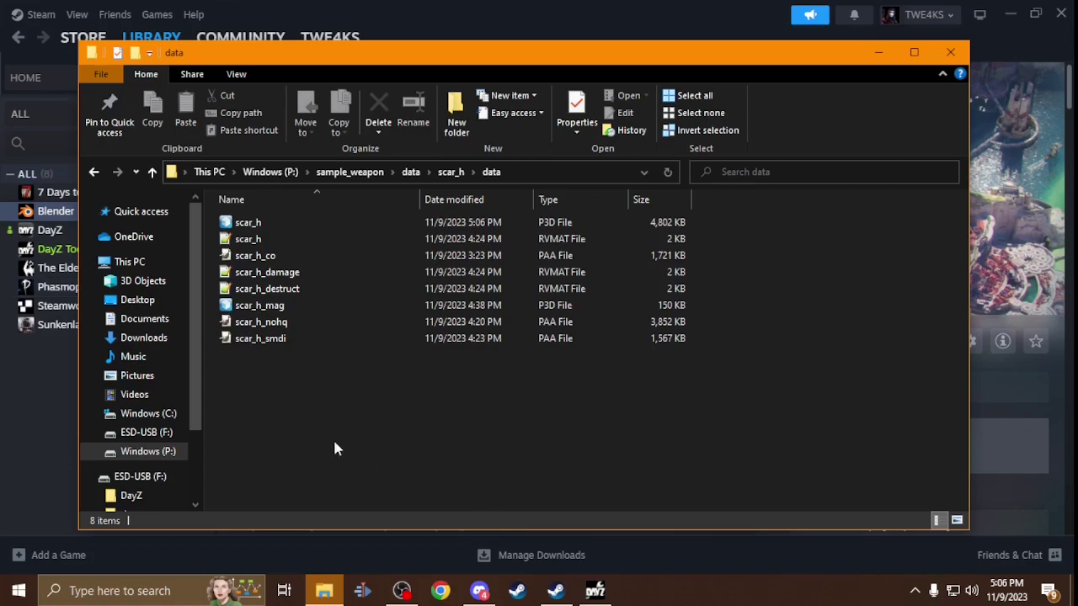
# Launch Eliteness from the installed programs.
pyautogui.click(19, 590)
pyautogui.scroll(-10, 90, 386)
pyautogui.click(90, 385)
pyautogui.scroll(-5, 89, 385)
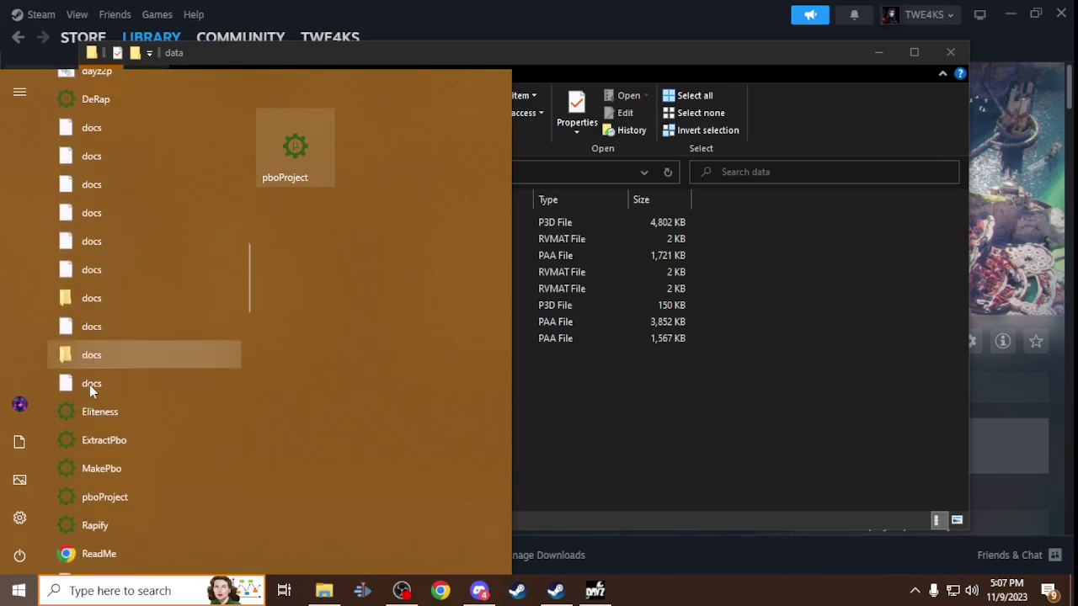
pyautogui.click(93, 412)
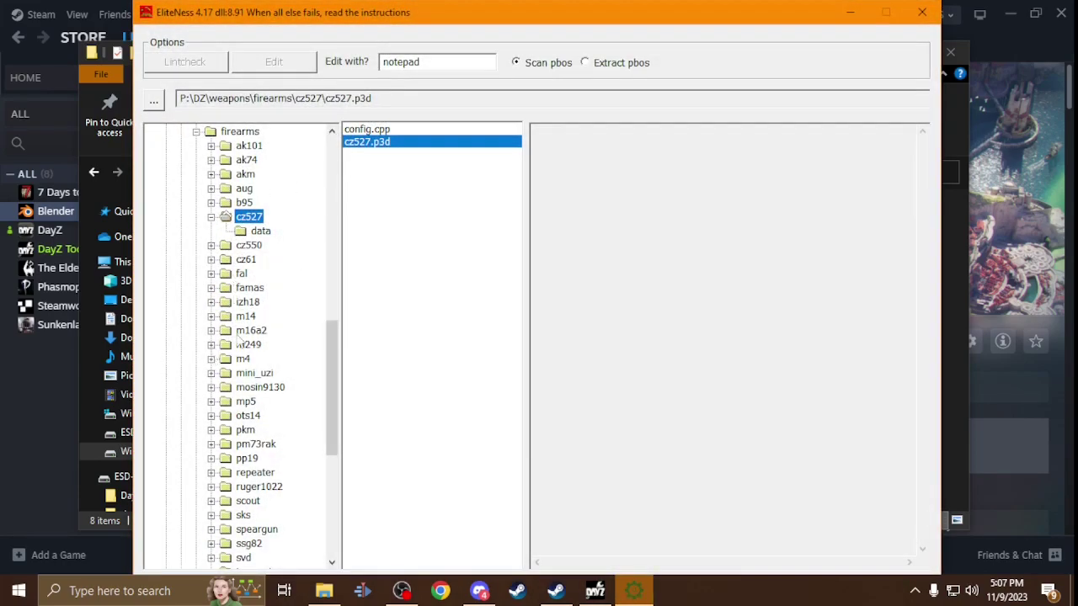
# Open m4a1.p3d from P:\DZ\weapons\firearms\m4 to show its extracted model configuration.
pyautogui.scroll(14, 225, 311)
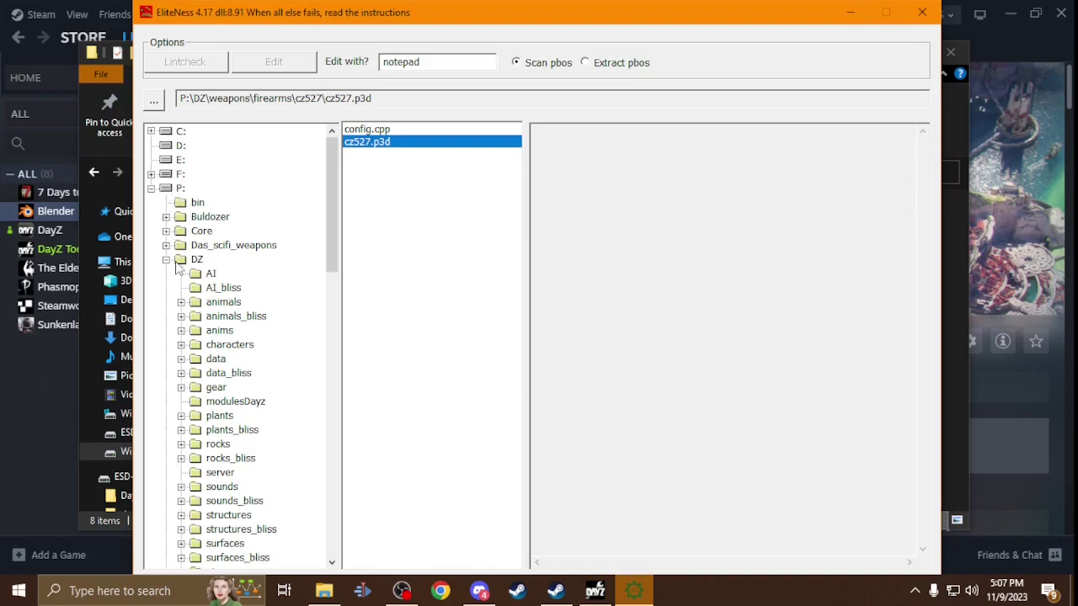
pyautogui.scroll(-7, 213, 303)
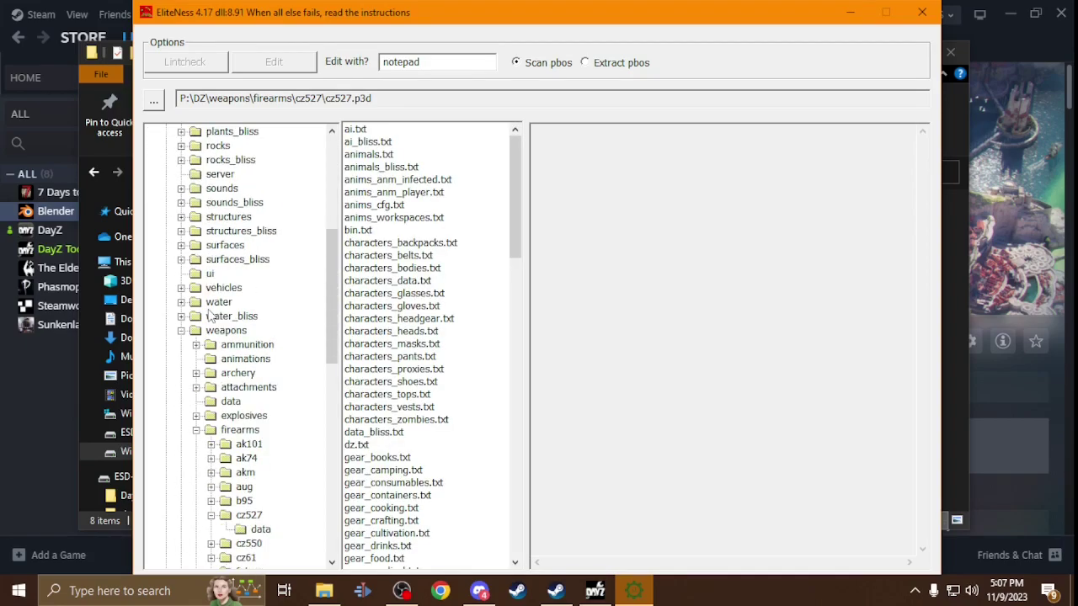
pyautogui.click(203, 332)
pyautogui.scroll(-3, 202, 332)
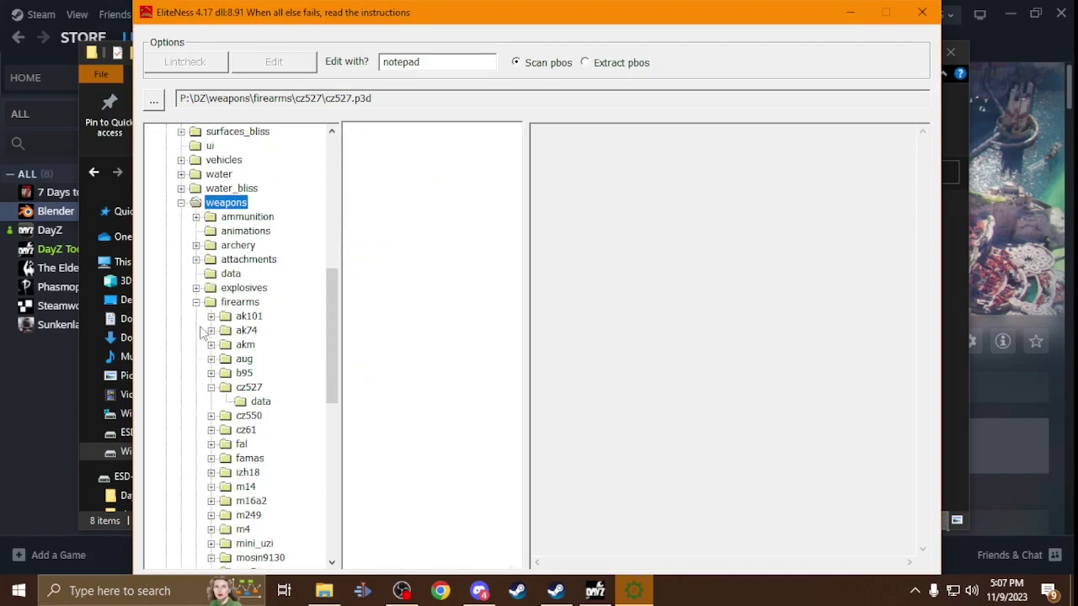
pyautogui.scroll(-1, 231, 396)
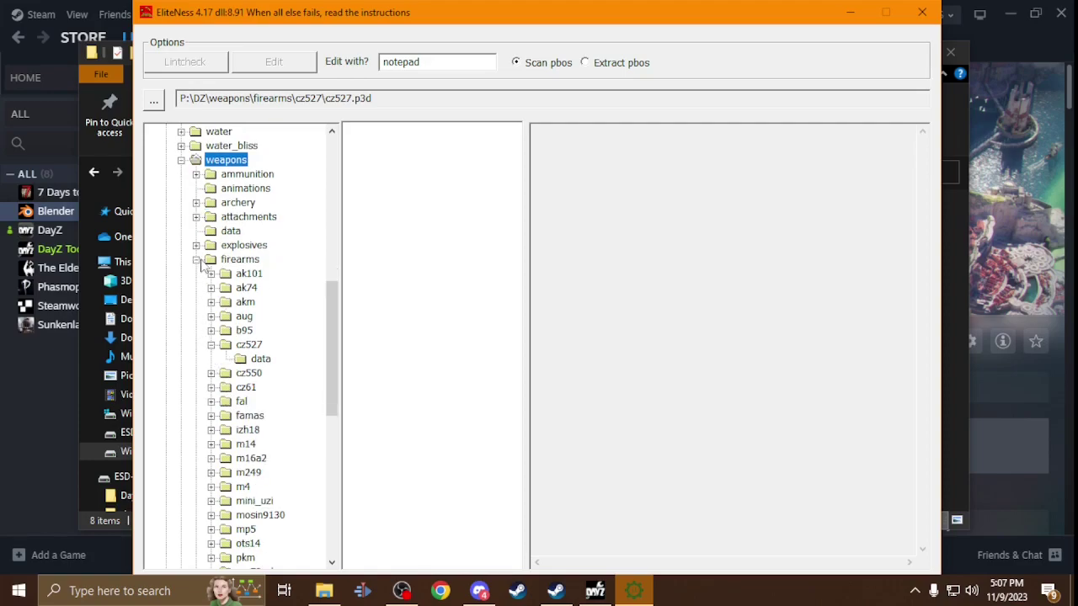
pyautogui.click(239, 261)
pyautogui.scroll(-2, 251, 303)
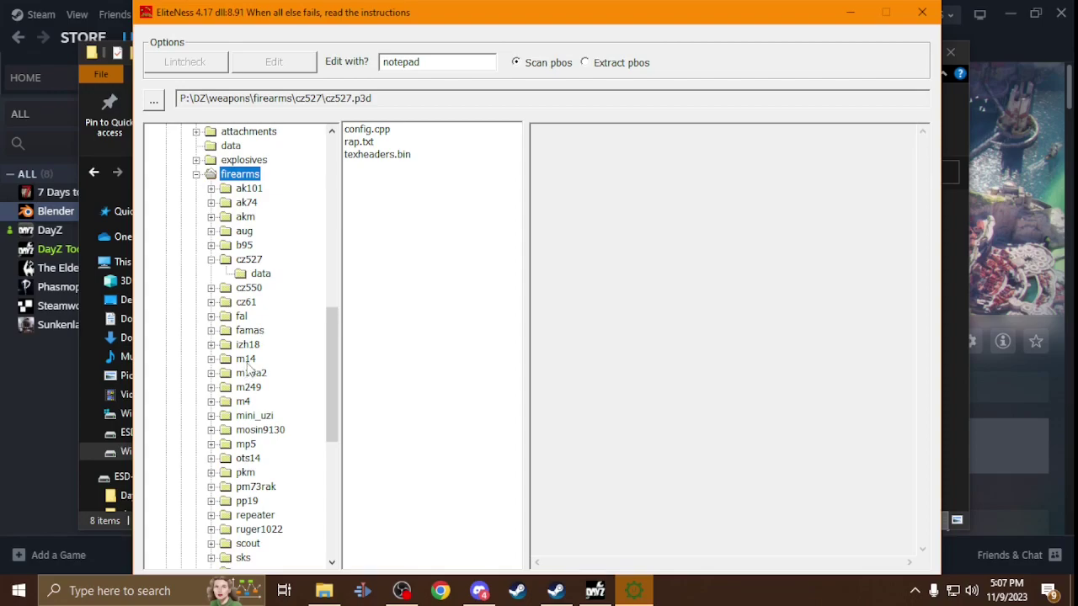
pyautogui.click(243, 402)
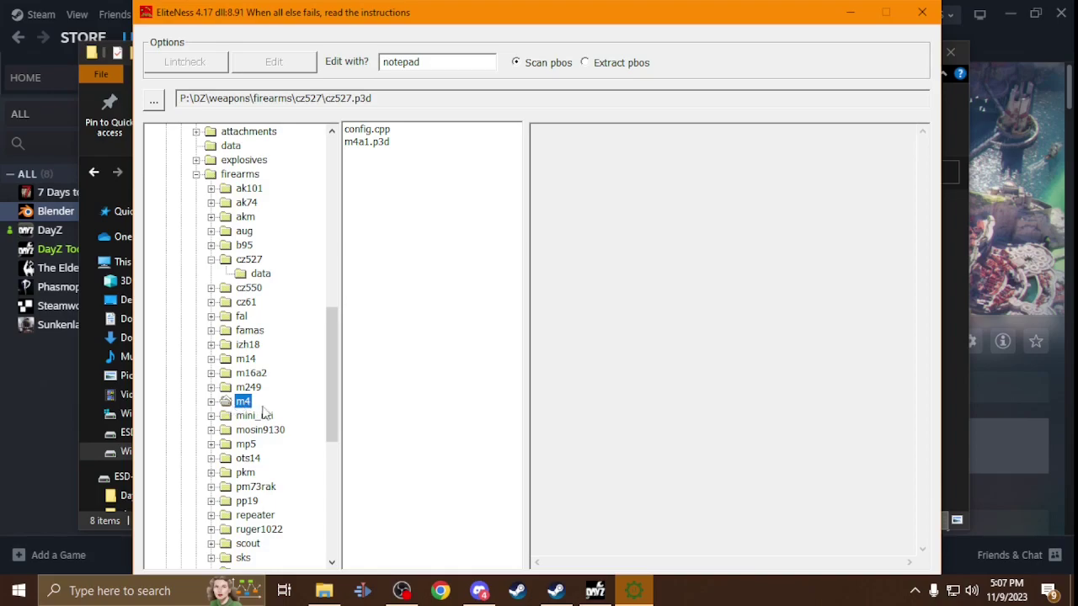
pyautogui.doubleClick(366, 141)
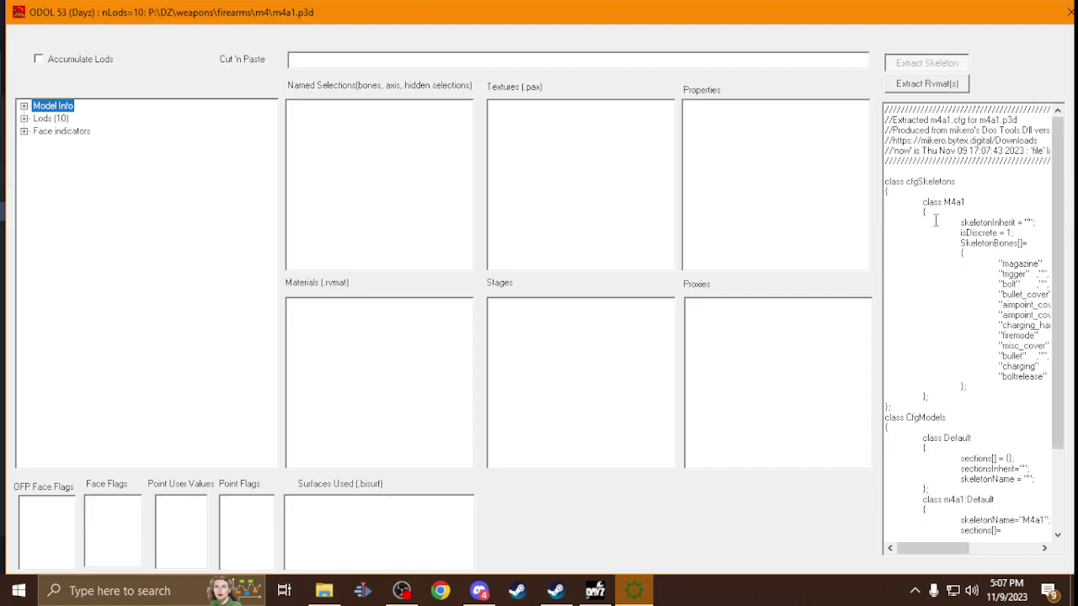
# Review the extracted m4a1 configuration and copy it from class cfgSkeletons to the end of CfgModels, without the header comments.
pyautogui.scroll(-6, 962, 264)
pyautogui.scroll(5, 955, 282)
pyautogui.scroll(-3, 955, 282)
pyautogui.scroll(4, 954, 452)
pyautogui.scroll(-4, 1010, 396)
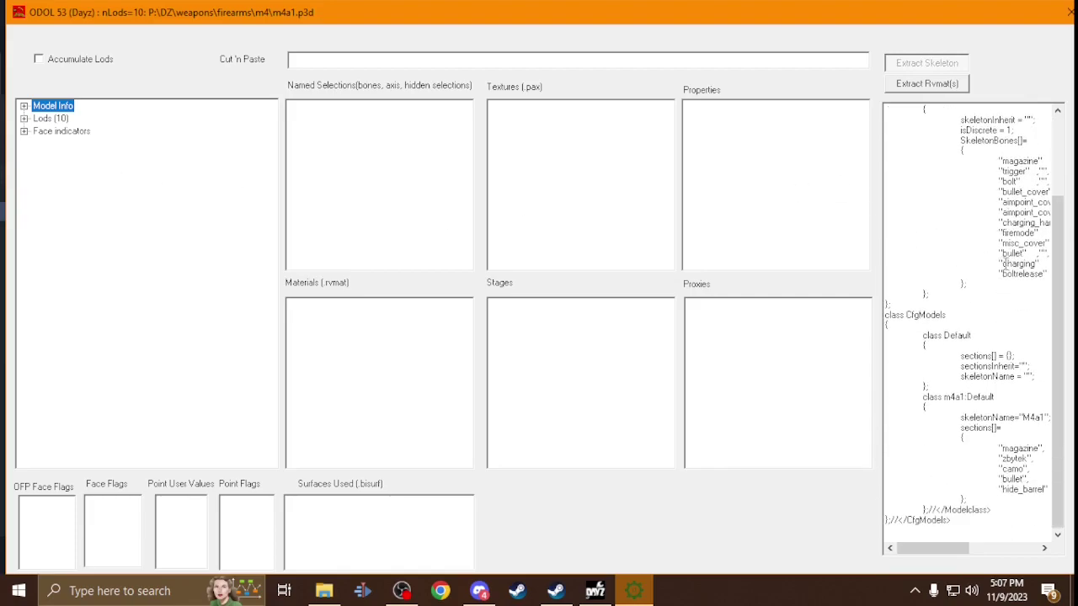
pyautogui.moveTo(961, 519); pyautogui.dragTo(877, 181)
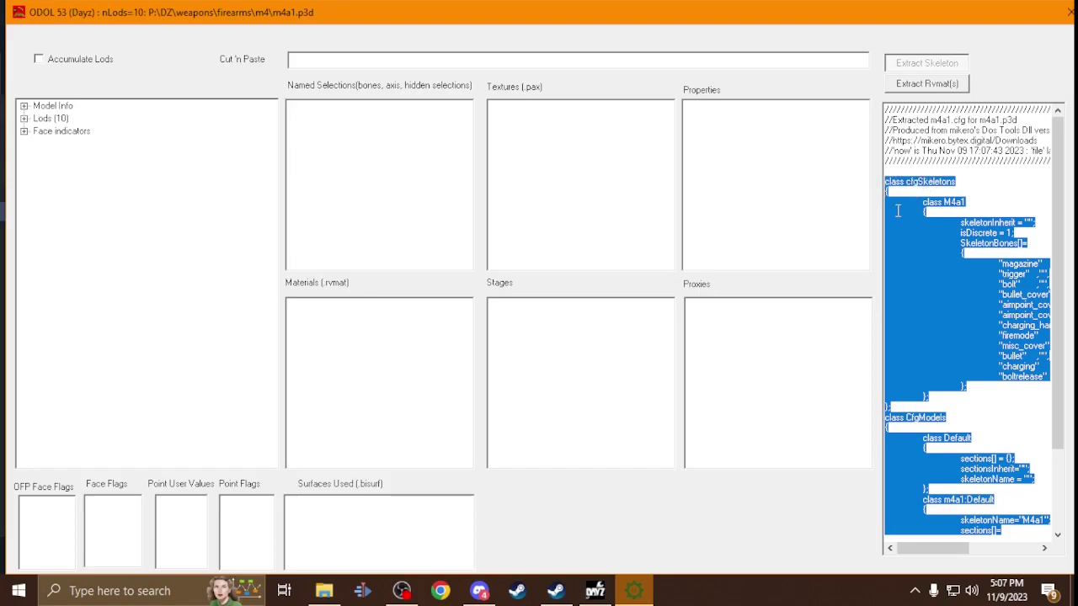
# Switch to Notepad++ and paste the copied m4a1 configuration into a new document.
pyautogui.click(126, 591)
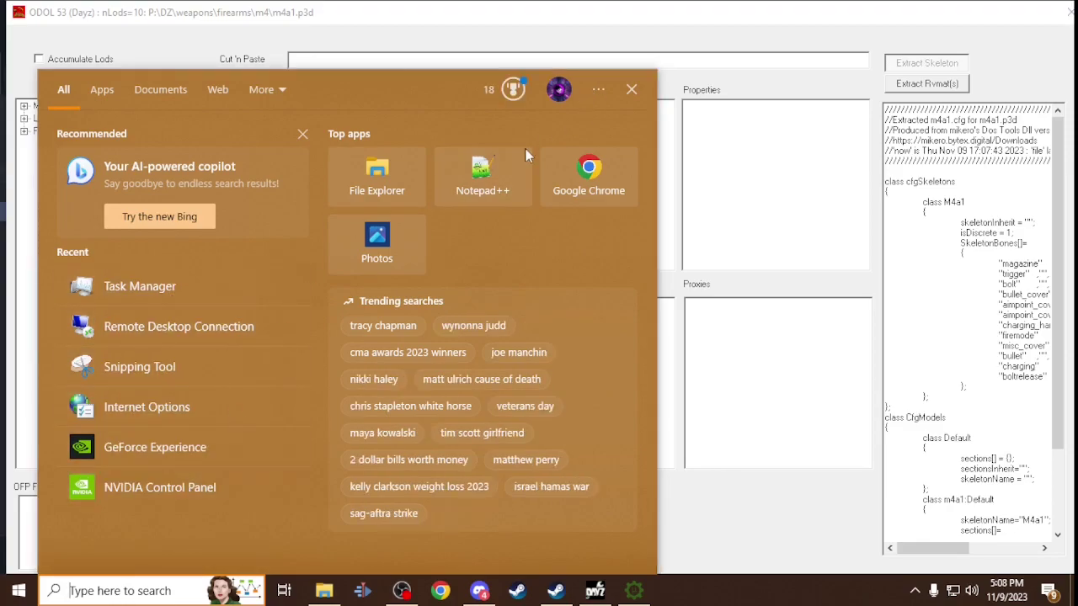
pyautogui.click(514, 169)
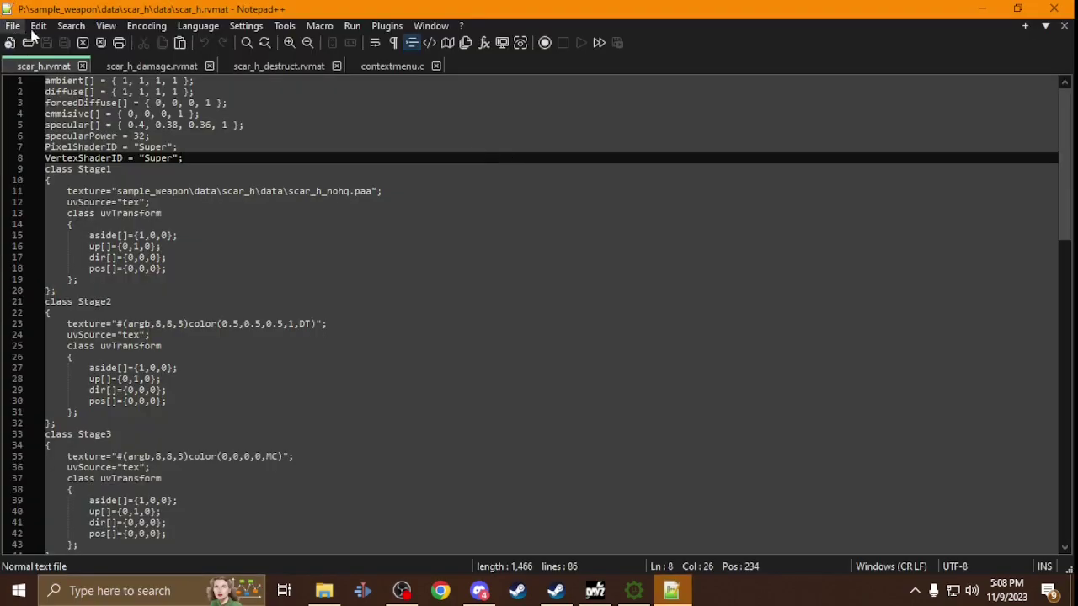
pyautogui.click(13, 26)
pyautogui.click(62, 11)
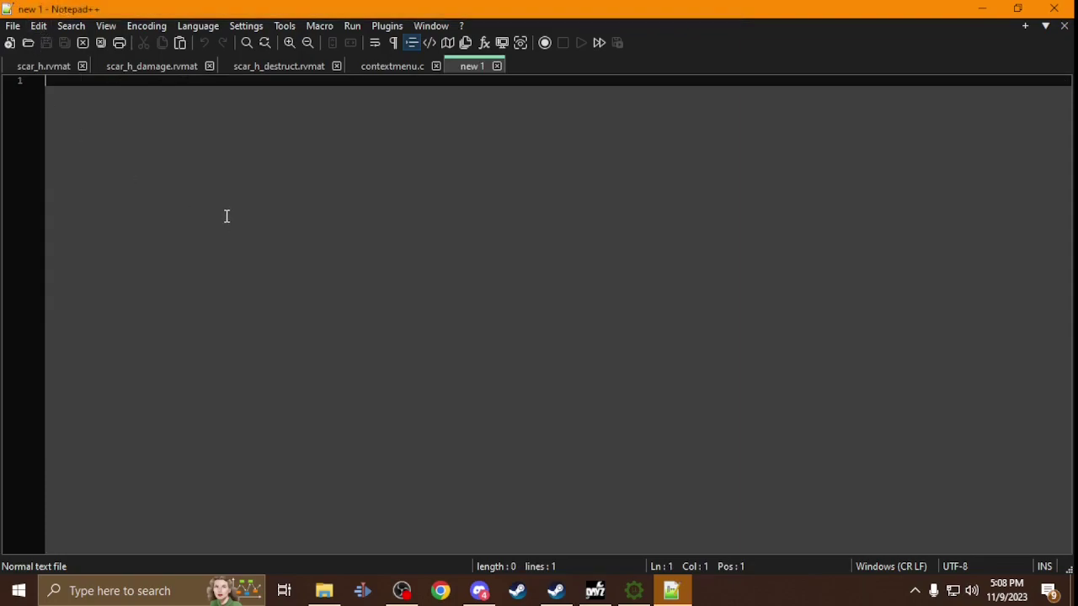
pyautogui.hotkey('ctrl', 'v')
pyautogui.scroll(1, 206, 196)
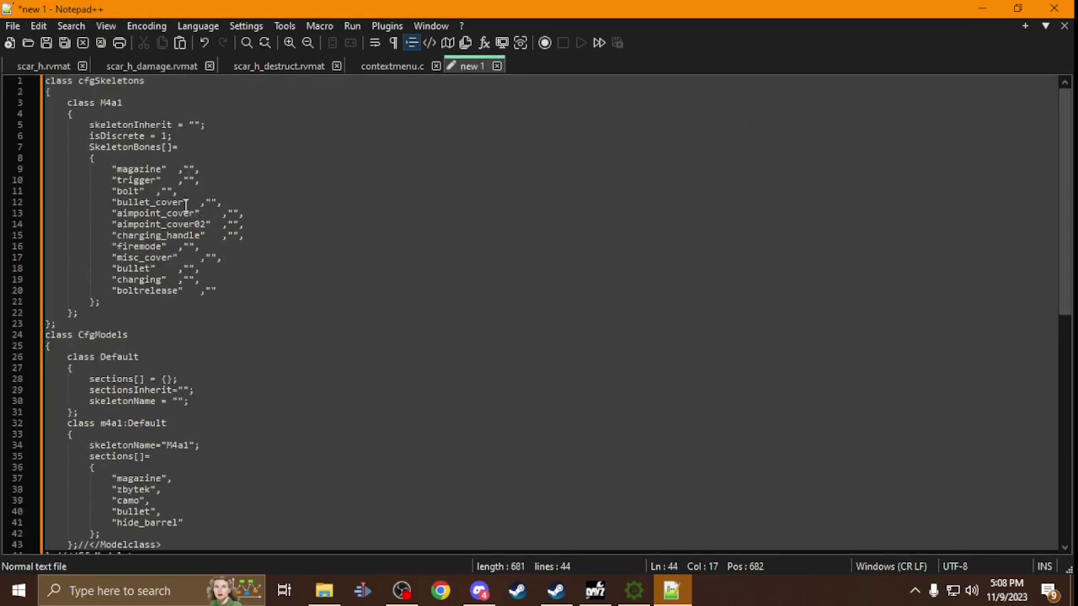
# Delete the //</CfgModels> and //</Modelclass> comment text at the end of the configuration.
pyautogui.scroll(-6, 185, 196)
pyautogui.moveTo(144, 358); pyautogui.dragTo(56, 358)
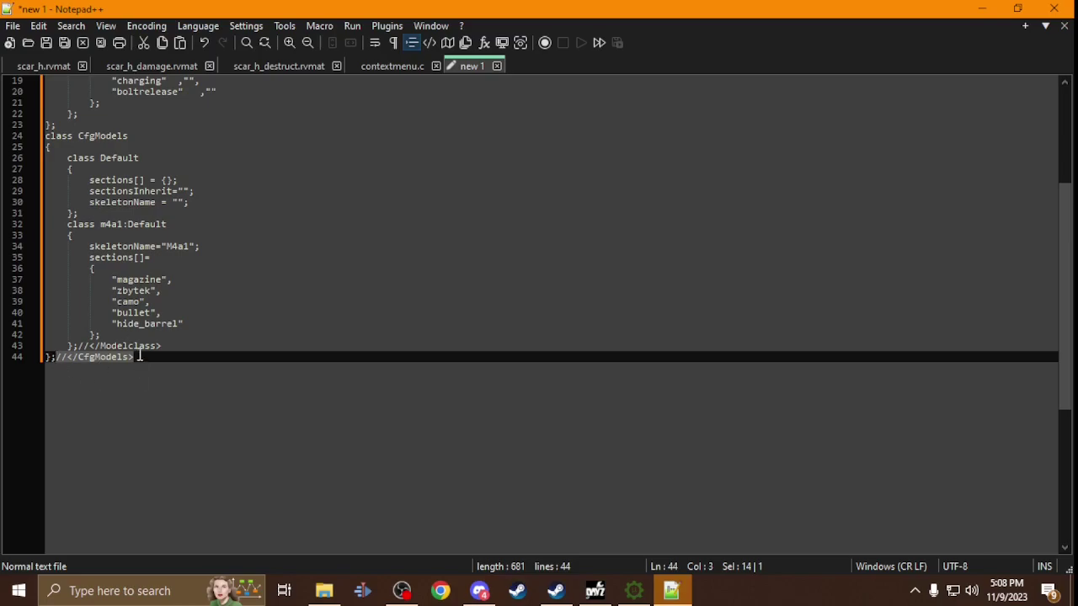
pyautogui.press('Delete')
pyautogui.moveTo(162, 345); pyautogui.dragTo(80, 348)
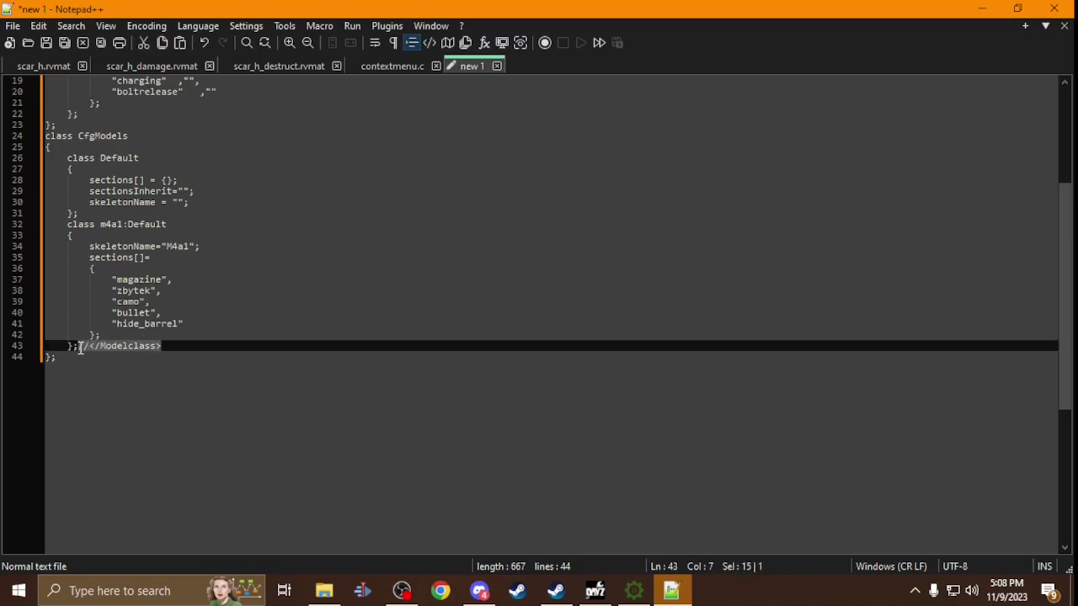
pyautogui.press('Delete')
# Remove the "camo" and "bullet" entries from the m4a1 class's sections[] list, leaving no empty lines.
pyautogui.scroll(2, 194, 375)
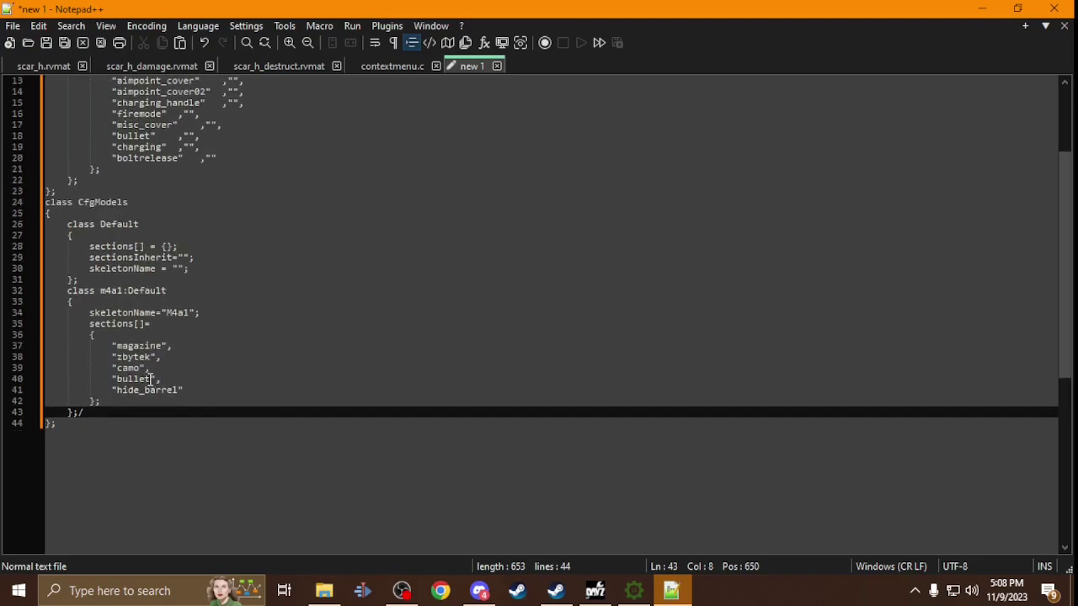
pyautogui.moveTo(159, 367); pyautogui.dragTo(30, 368)
pyautogui.press('Delete')
pyautogui.press('Delete')
pyautogui.moveTo(162, 368); pyautogui.dragTo(47, 364)
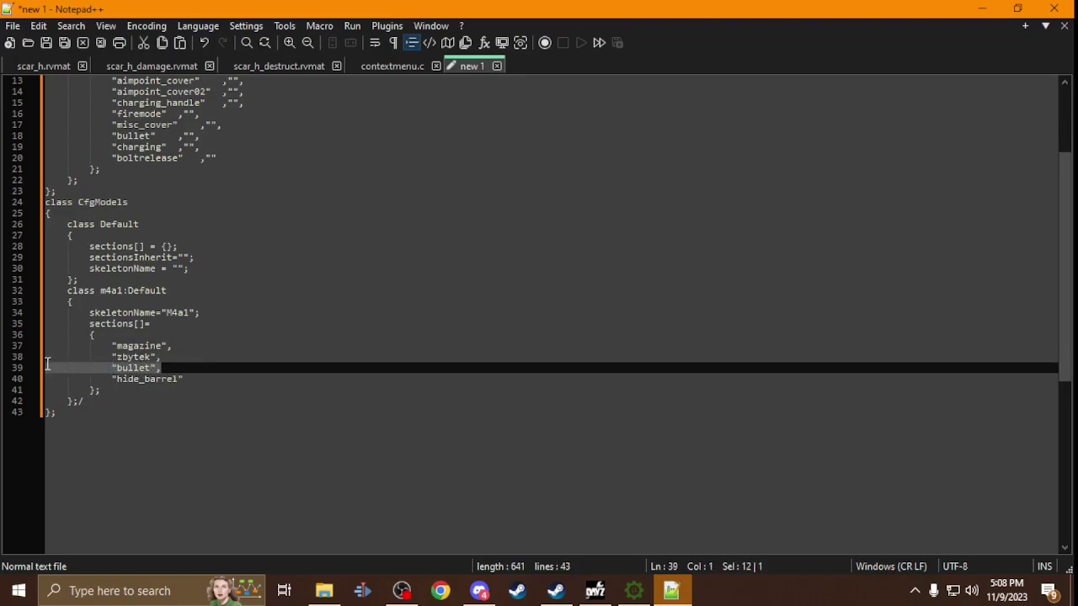
pyautogui.press('BackSpace')
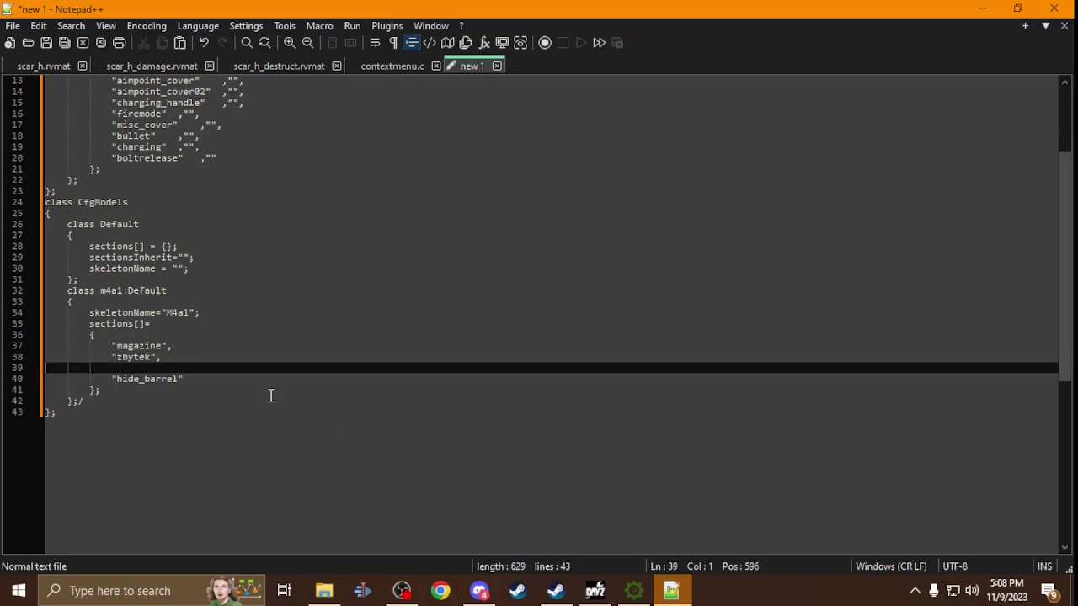
pyautogui.press('BackSpace')
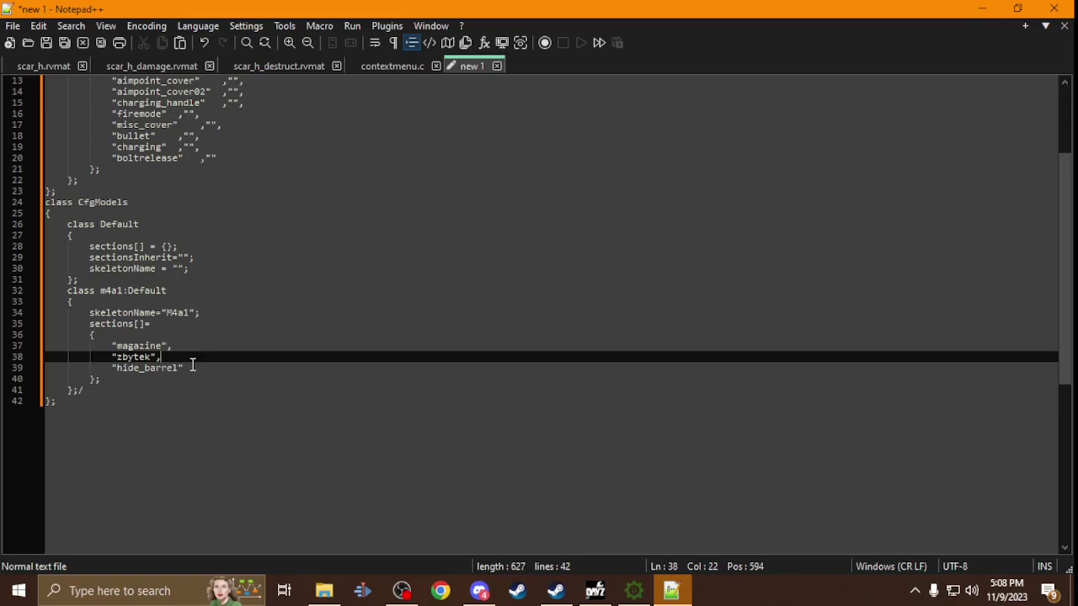
# Look up the scar_h model's file name in File Explorer's data folder and return to the configuration in Notepad++.
pyautogui.scroll(4, 191, 361)
pyautogui.scroll(-3, 216, 354)
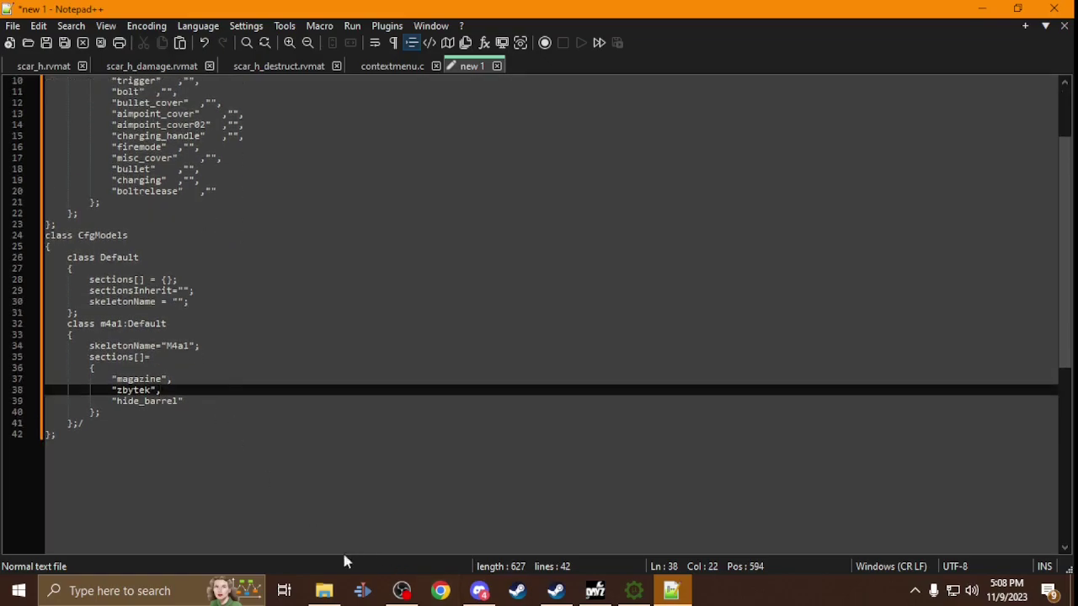
pyautogui.click(325, 590)
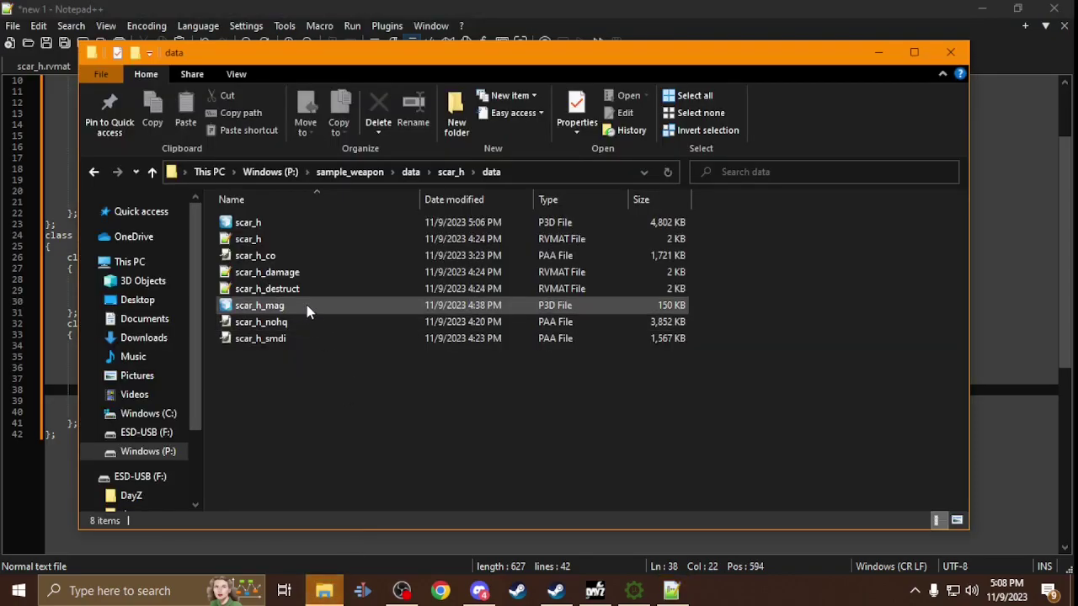
pyautogui.rightClick(324, 229)
pyautogui.click(385, 483)
pyautogui.click(382, 447)
pyautogui.click(378, 7)
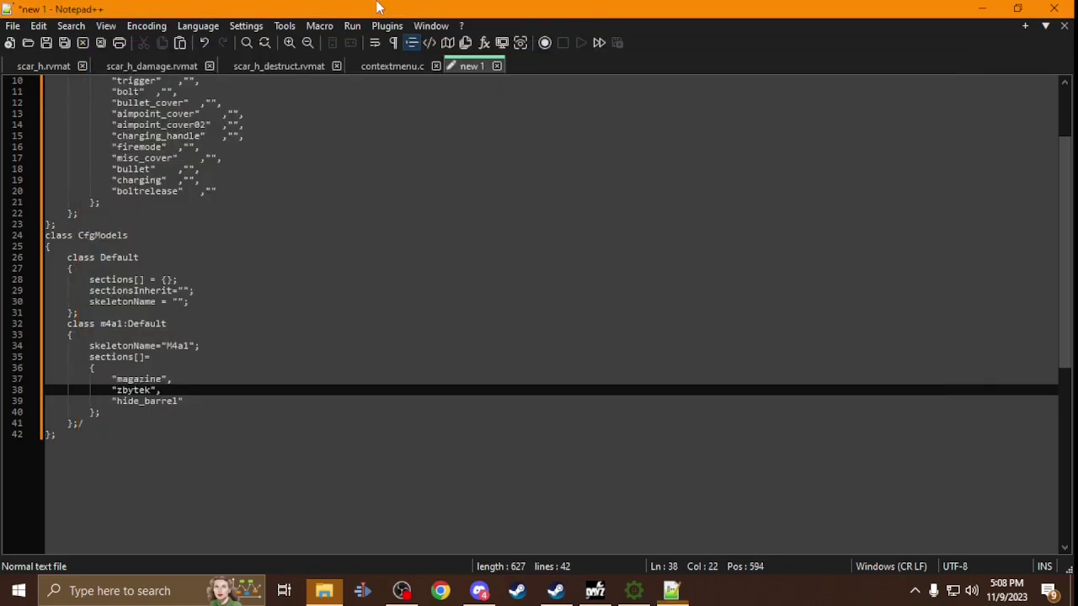
# Rename the m4a1 model class, its skeletonName value and the M4a1 class under cfgSkeletons to scar_h.
pyautogui.doubleClick(108, 325)
pyautogui.write('scar_h')
pyautogui.doubleClick(176, 345)
pyautogui.write('scar_h')
pyautogui.scroll(3, 186, 301)
pyautogui.doubleClick(114, 103)
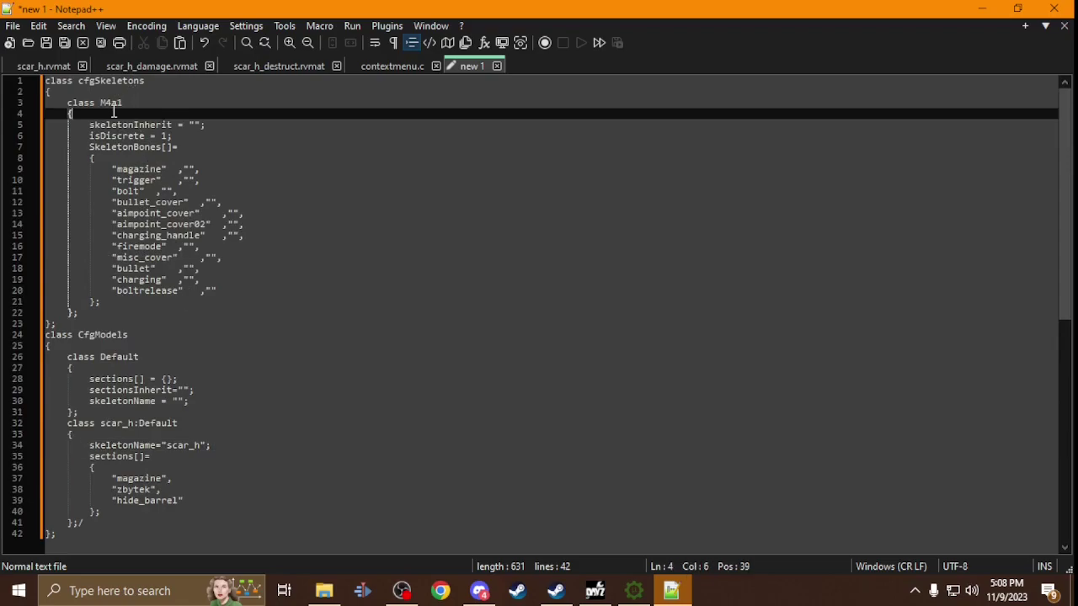
pyautogui.write('scar_h')
# Delete the stray slash after the closing bracket of the scar_h model class.
pyautogui.scroll(-2, 126, 126)
pyautogui.scroll(-2, 128, 129)
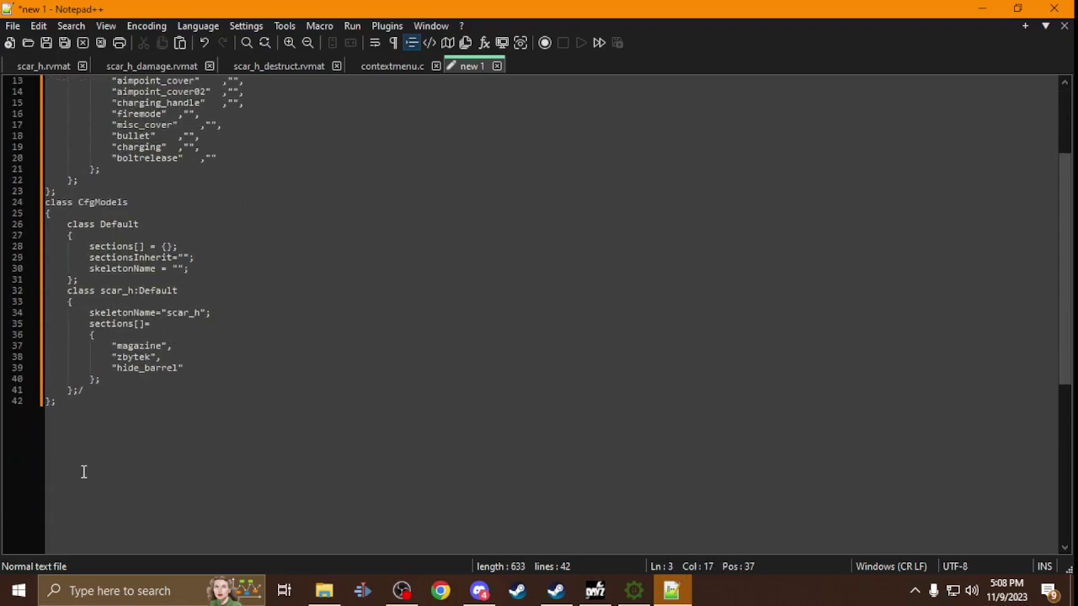
pyautogui.click(88, 392)
pyautogui.press('BackSpace')
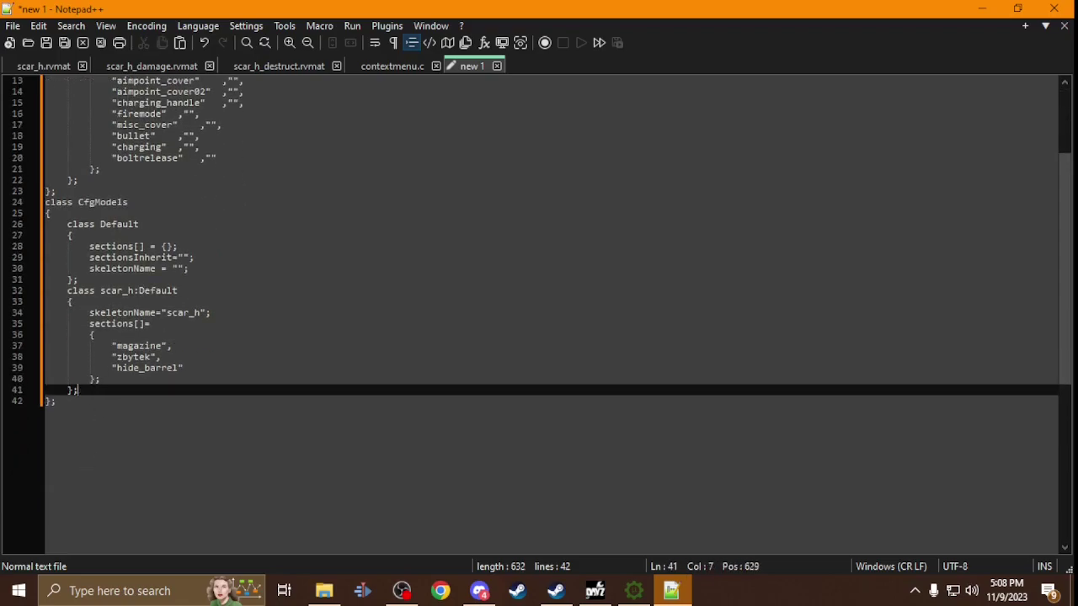
# Duplicate the whole scar_h:Default class directly below itself inside CfgModels.
pyautogui.moveTo(85, 391); pyautogui.dragTo(11, 291)
pyautogui.hotkey('ctrl', 'c')
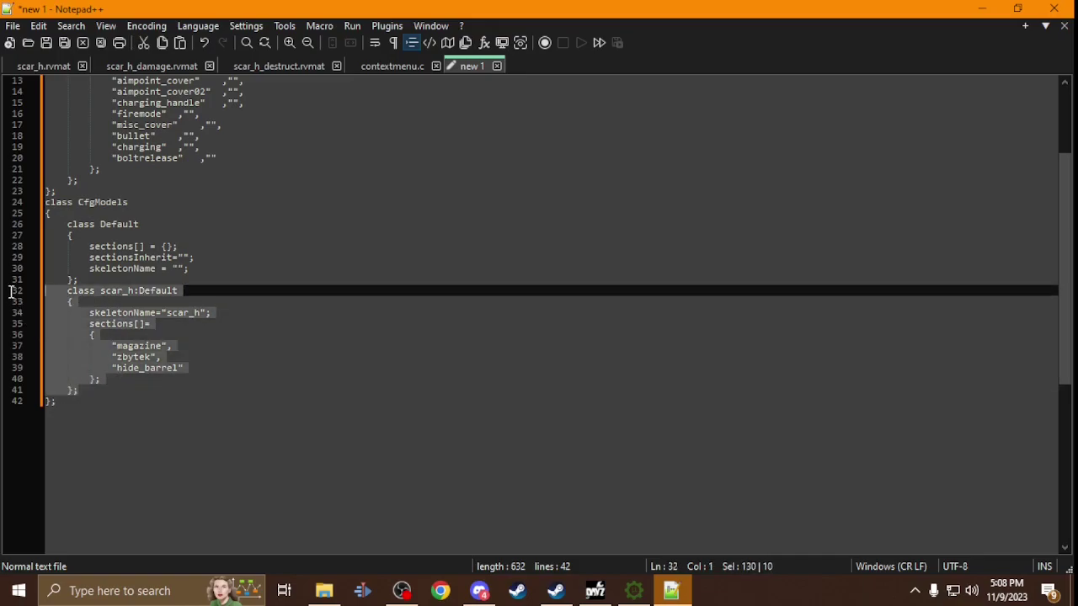
pyautogui.click(94, 380)
pyautogui.write('};')
pyautogui.press('Return')
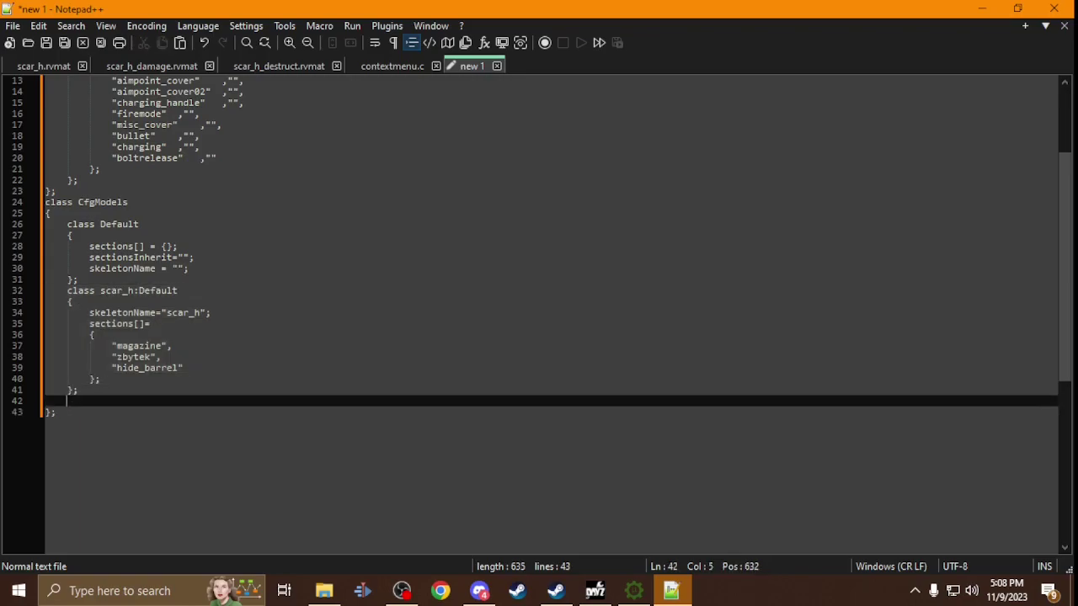
pyautogui.hotkey('ctrl', 'v')
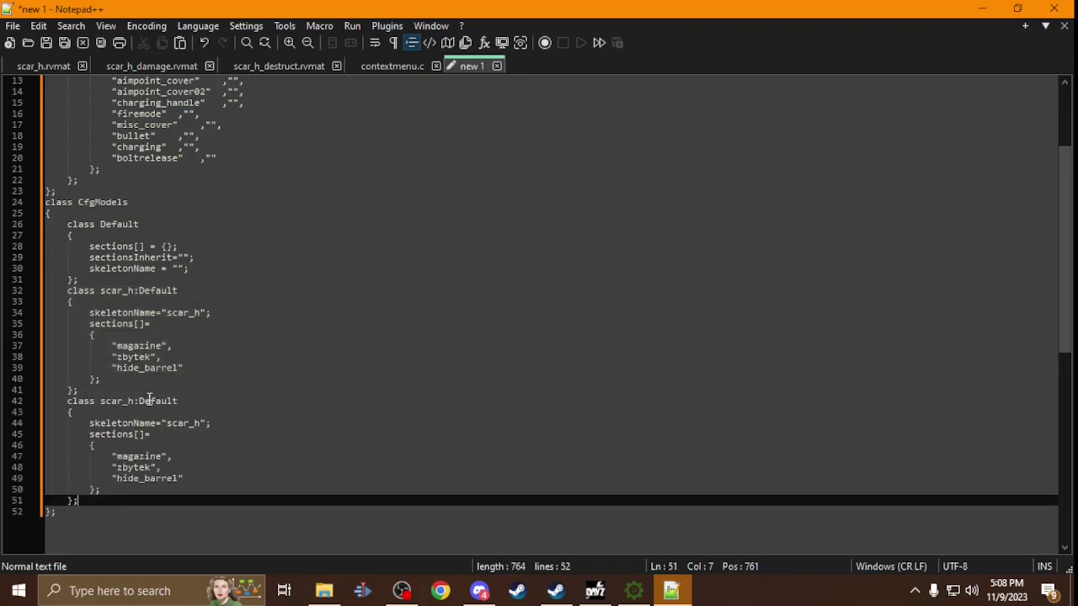
# Strip the duplicated class of its skeletonName line and its "magazine" and "hide_barrel" sections, leaving only "zbytek" without a comma.
pyautogui.click(227, 416)
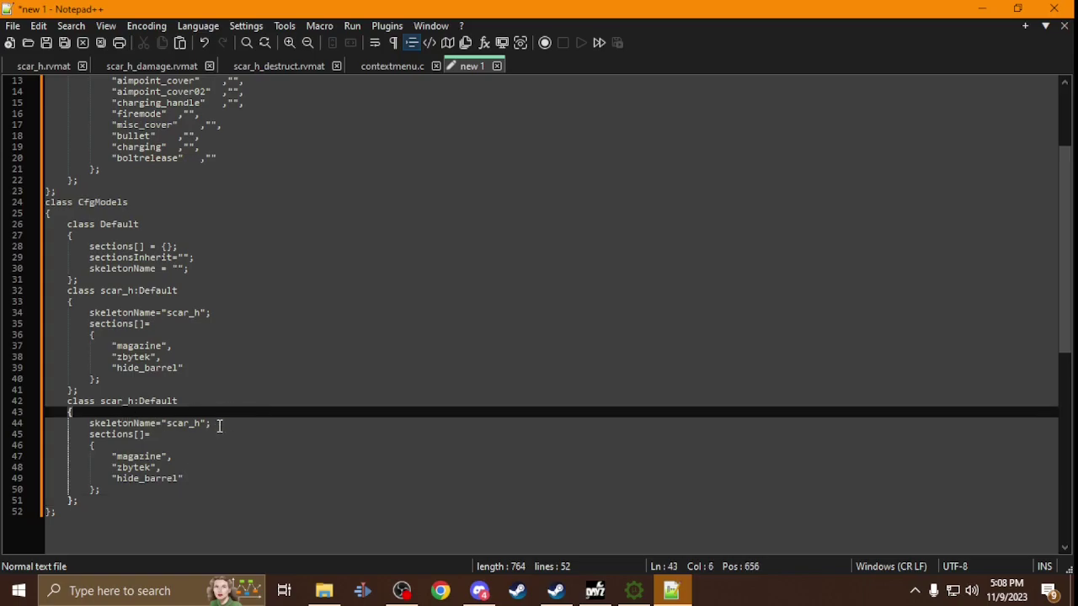
pyautogui.moveTo(219, 427); pyautogui.dragTo(17, 419)
pyautogui.press('BackSpace')
pyautogui.press('BackSpace')
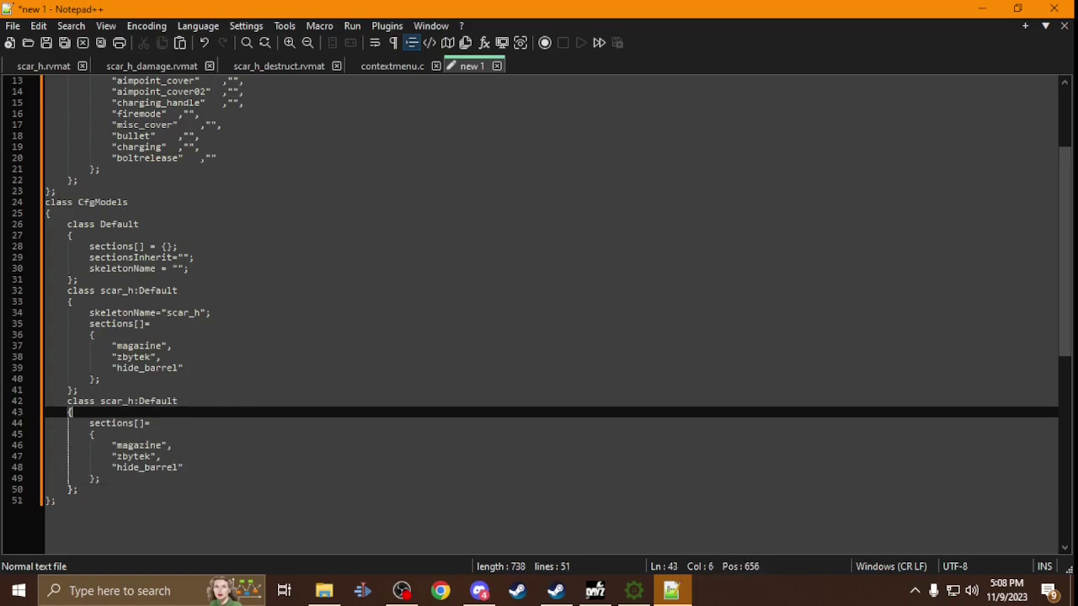
pyautogui.moveTo(208, 472); pyautogui.dragTo(22, 468)
pyautogui.press('BackSpace')
pyautogui.press('BackSpace')
pyautogui.press('BackSpace')
pyautogui.moveTo(175, 446); pyautogui.dragTo(39, 444)
pyautogui.press('BackSpace')
pyautogui.press('BackSpace')
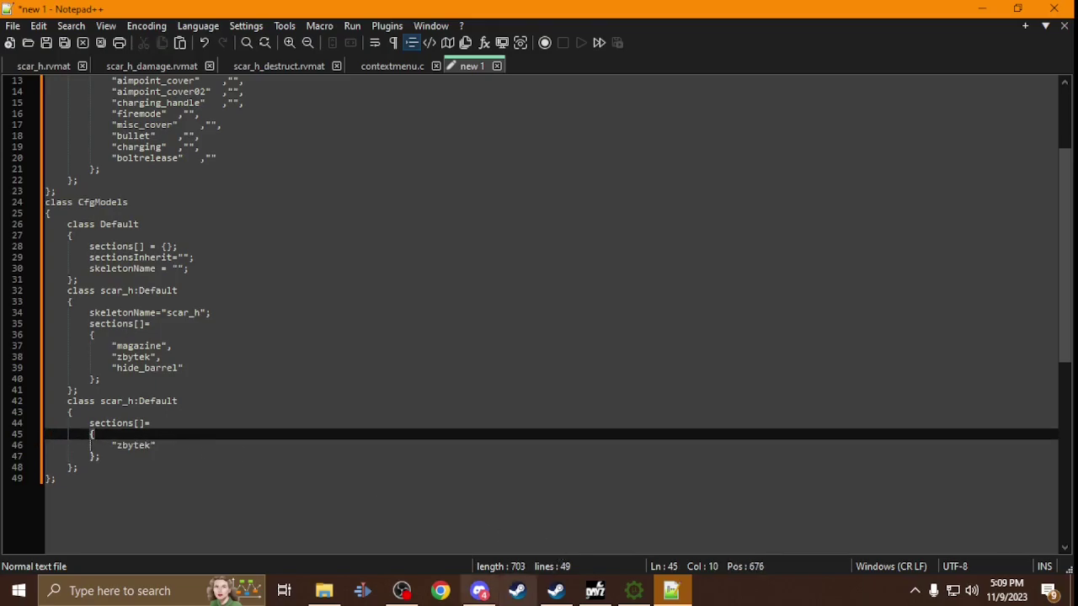
# Rename the duplicated class to scar_h_mag, matching the magazine model's file name in the data folder.
pyautogui.click(323, 590)
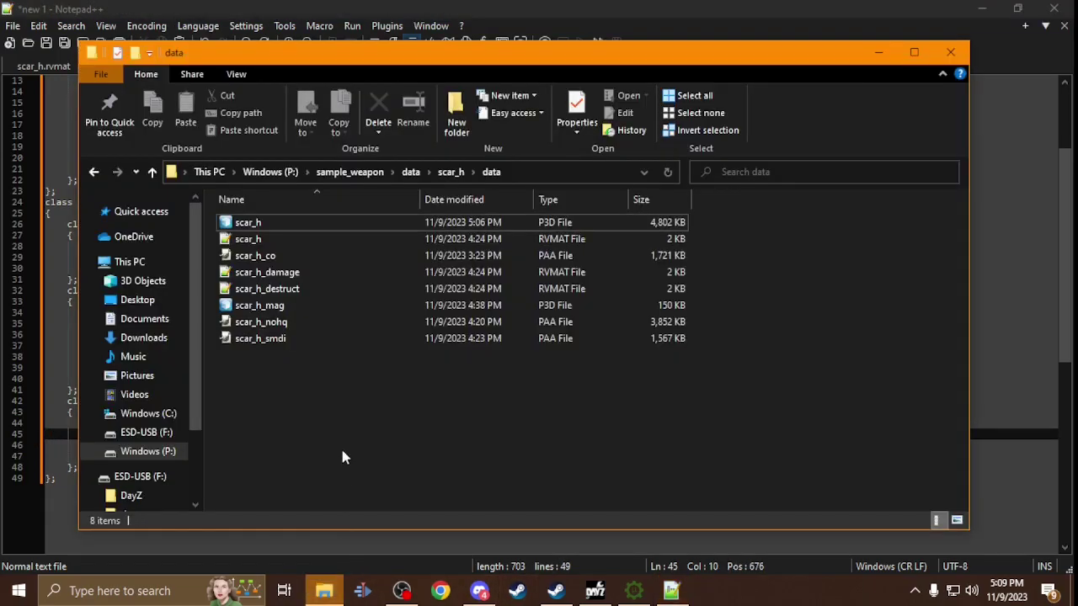
pyautogui.rightClick(312, 307)
pyautogui.click(362, 268)
pyautogui.press('Return')
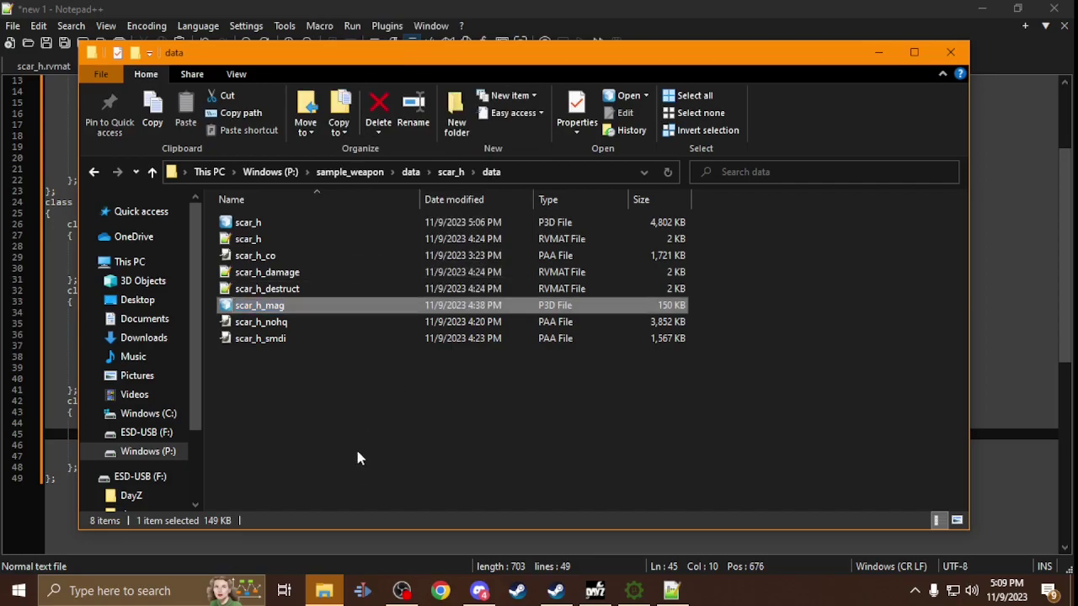
pyautogui.hotkey('alt', 'Tab')
pyautogui.click(121, 397)
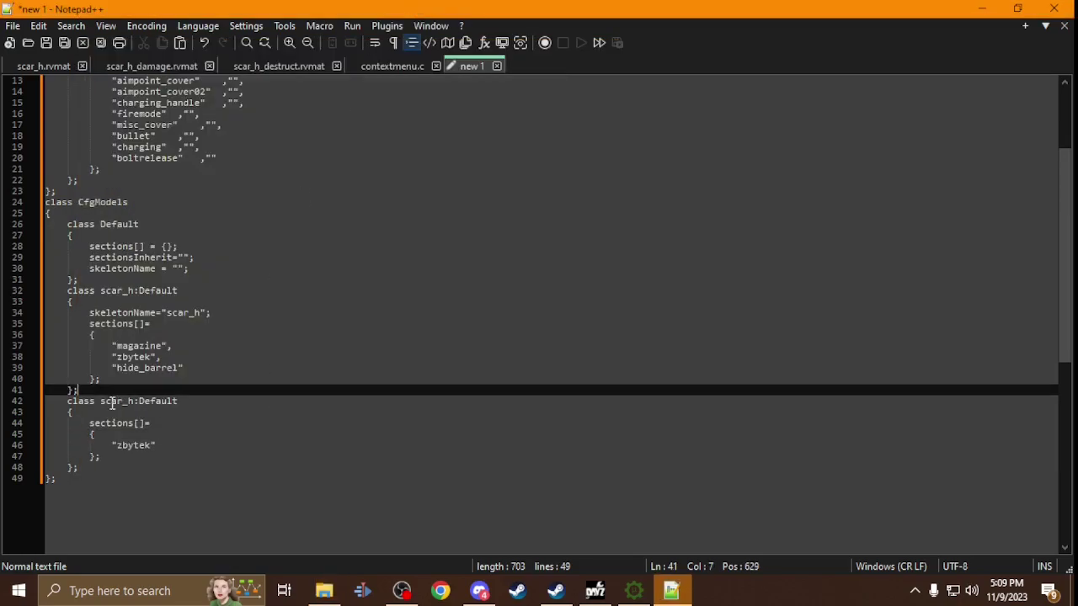
pyautogui.doubleClick(112, 401)
pyautogui.press('Right')
pyautogui.write('_mag')
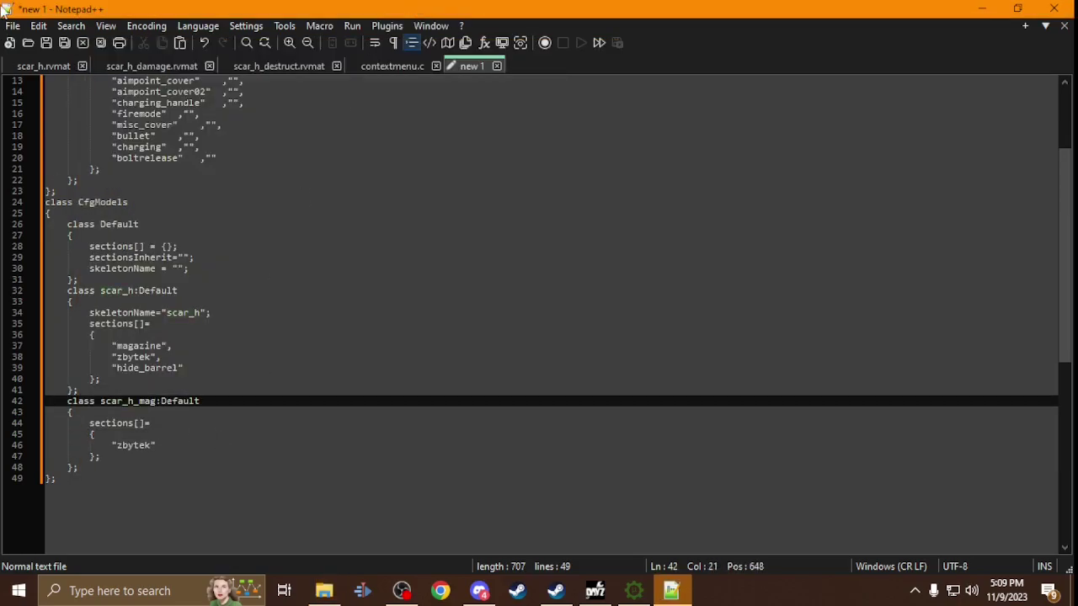
# Save the configuration as model.cfg with file type All types in P:\sample_weapon\data\scar_h\data.
pyautogui.click(47, 44)
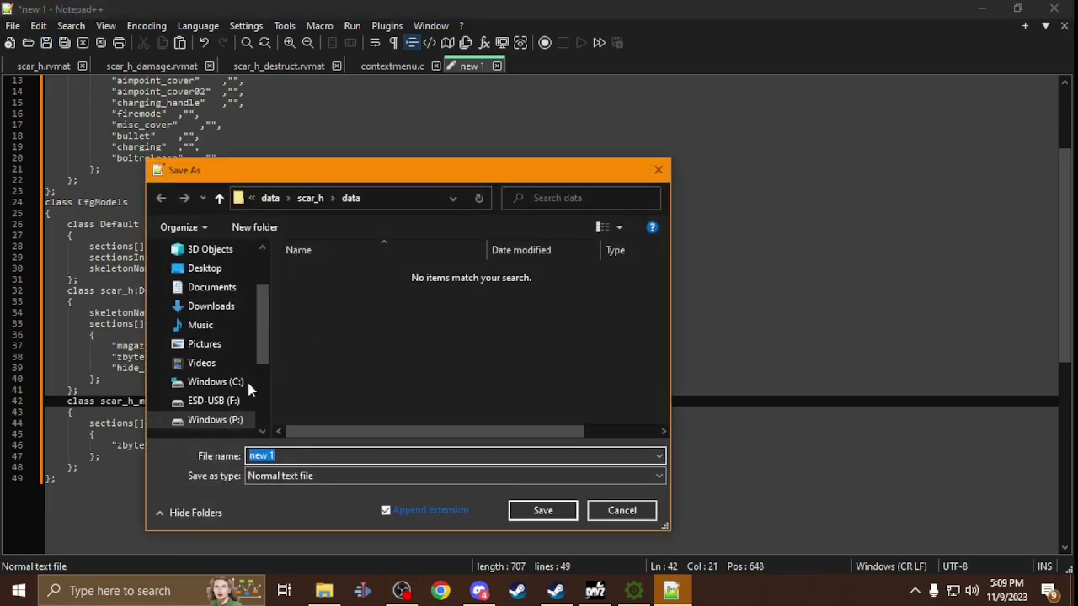
pyautogui.click(217, 421)
pyautogui.scroll(-2, 337, 396)
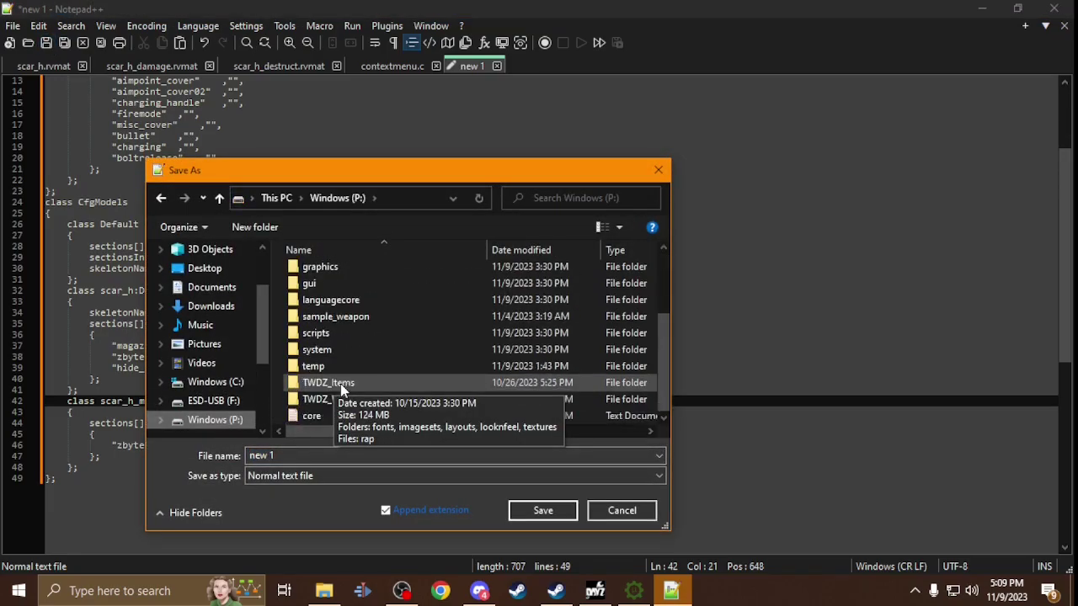
pyautogui.doubleClick(335, 322)
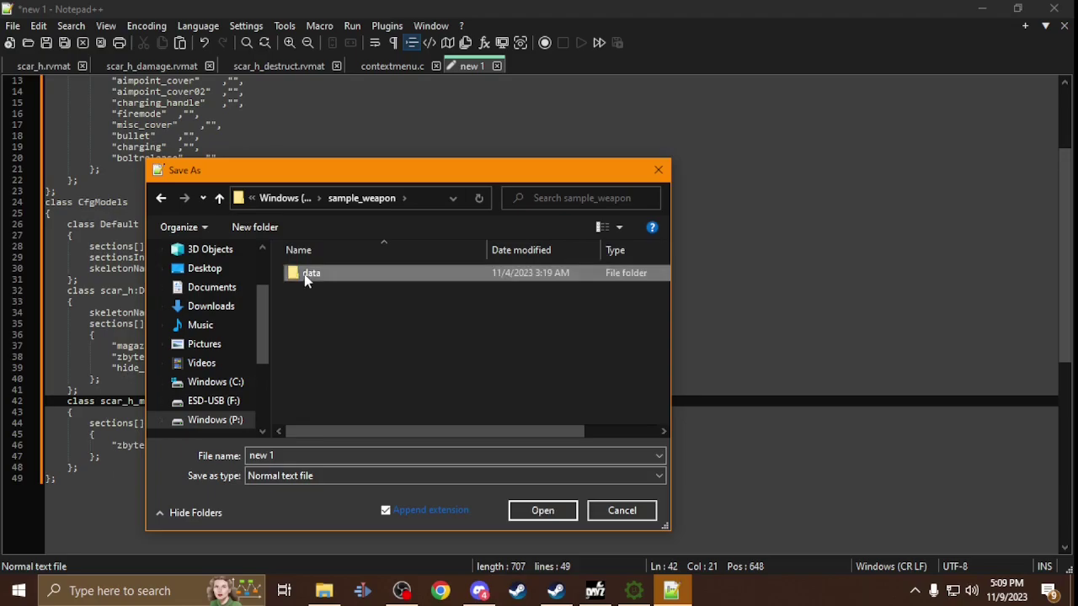
pyautogui.doubleClick(309, 271)
pyautogui.click(323, 293)
pyautogui.doubleClick(327, 290)
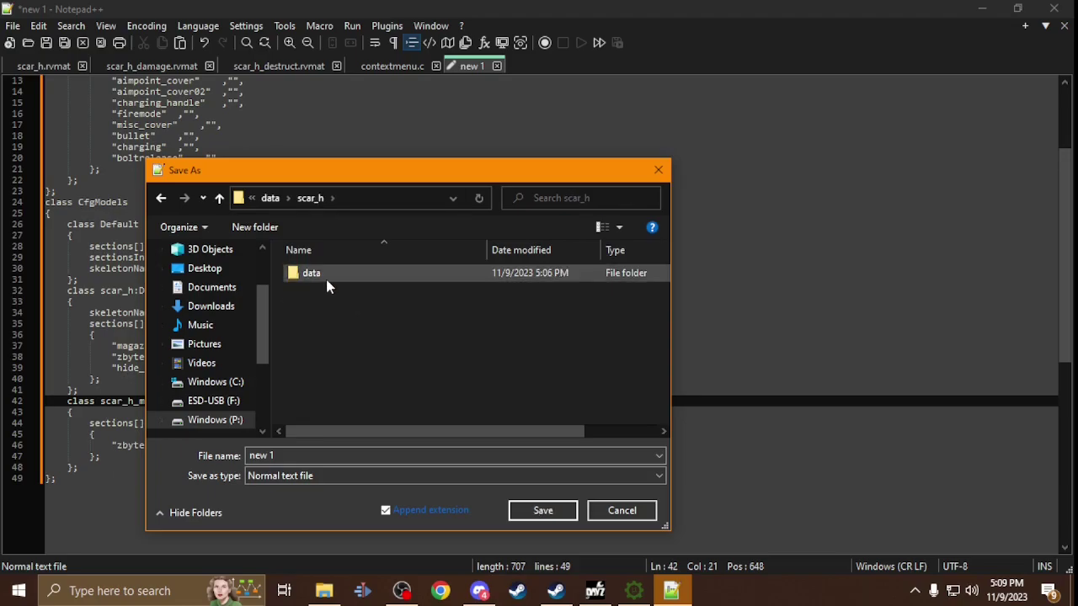
pyautogui.doubleClick(325, 276)
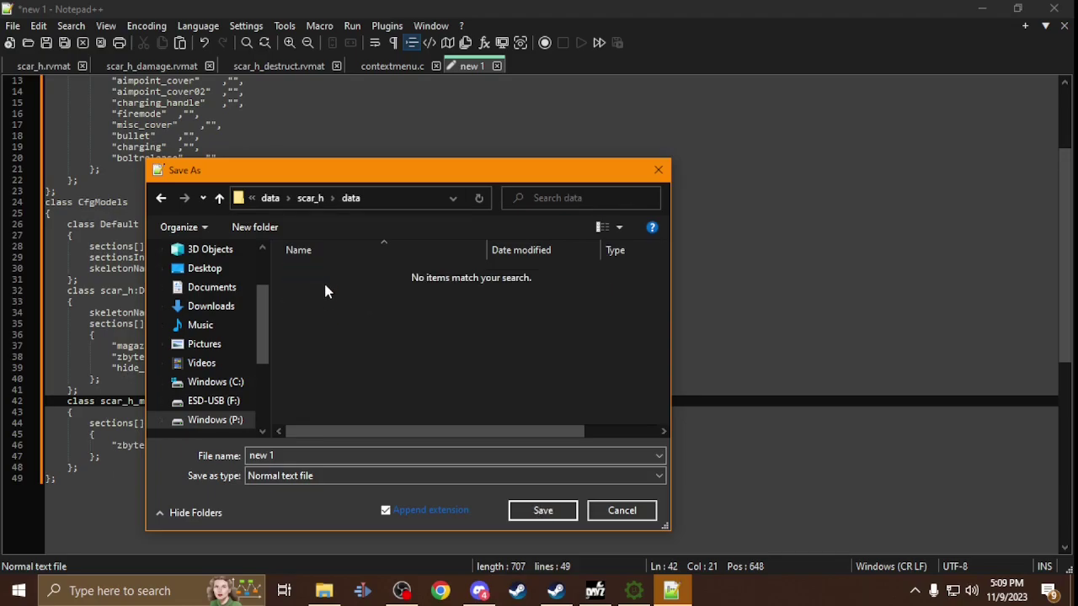
pyautogui.click(302, 477)
pyautogui.scroll(1, 317, 212)
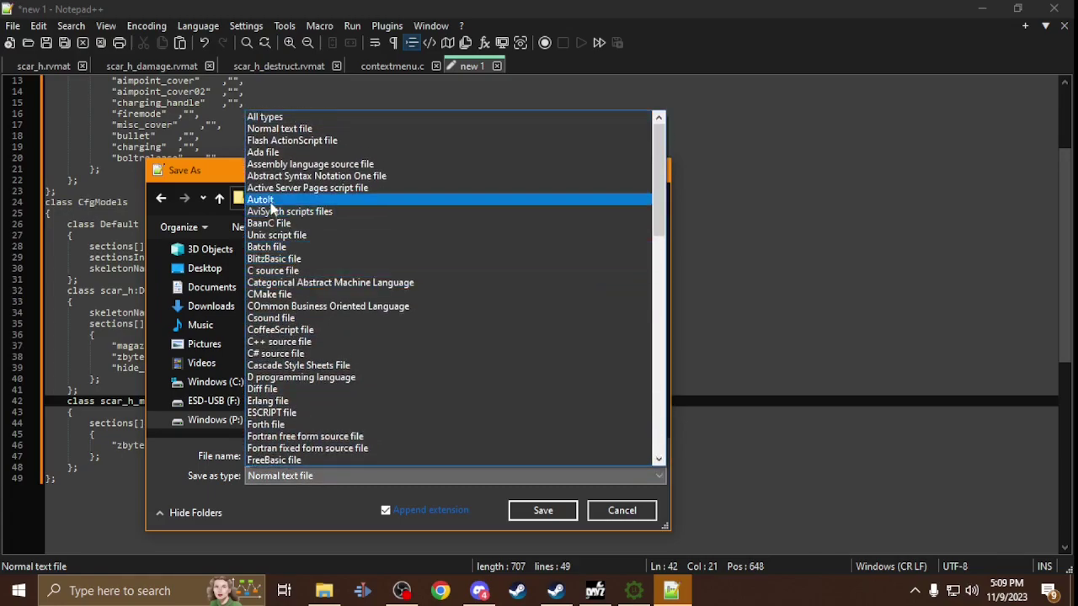
pyautogui.click(274, 118)
pyautogui.click(313, 456)
pyautogui.write('model.cfg')
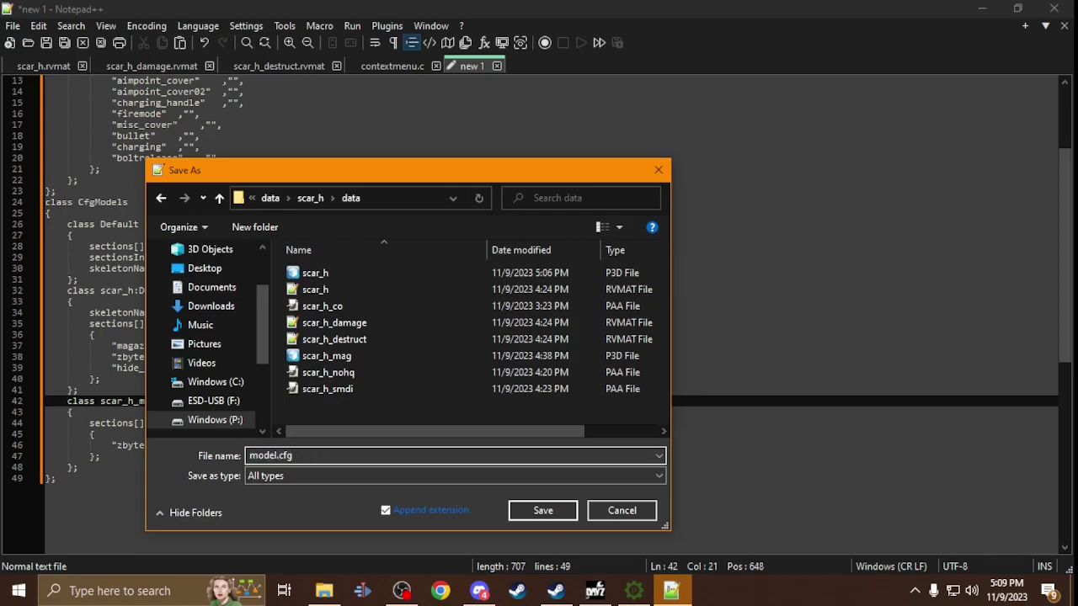
pyautogui.press('Return')
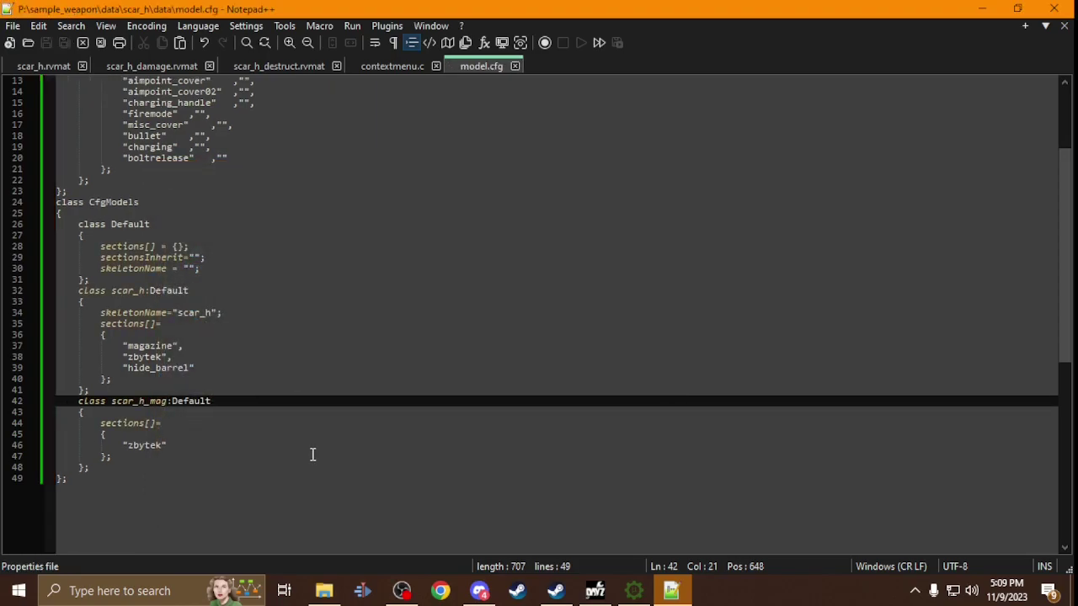
# Close Notepad++, the m4a1.p3d model information window and EliteNess.
pyautogui.scroll(4, 208, 272)
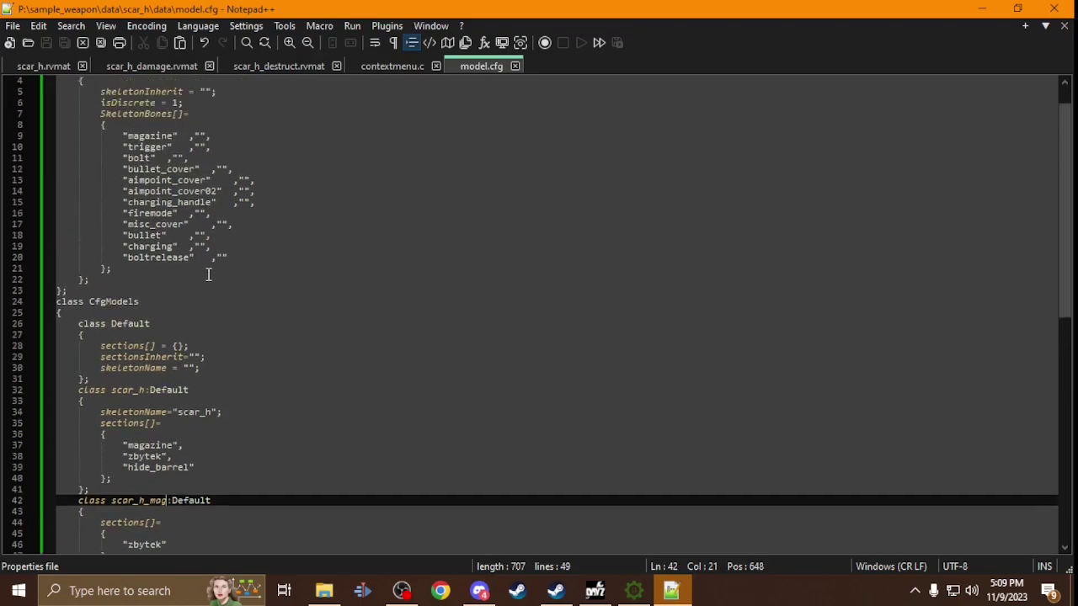
pyautogui.click(1070, 8)
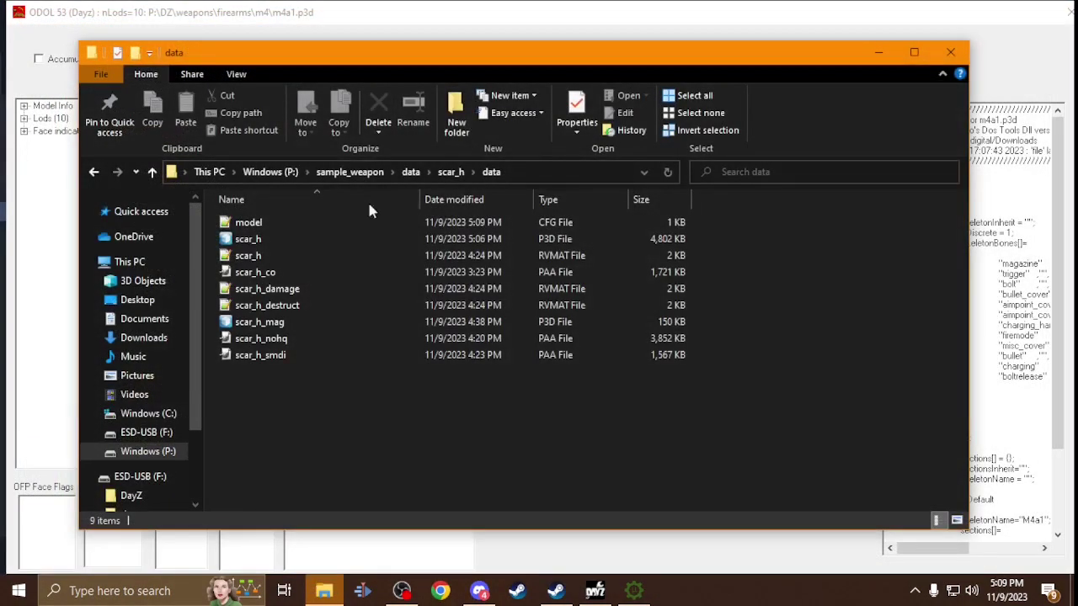
pyautogui.click(1068, 12)
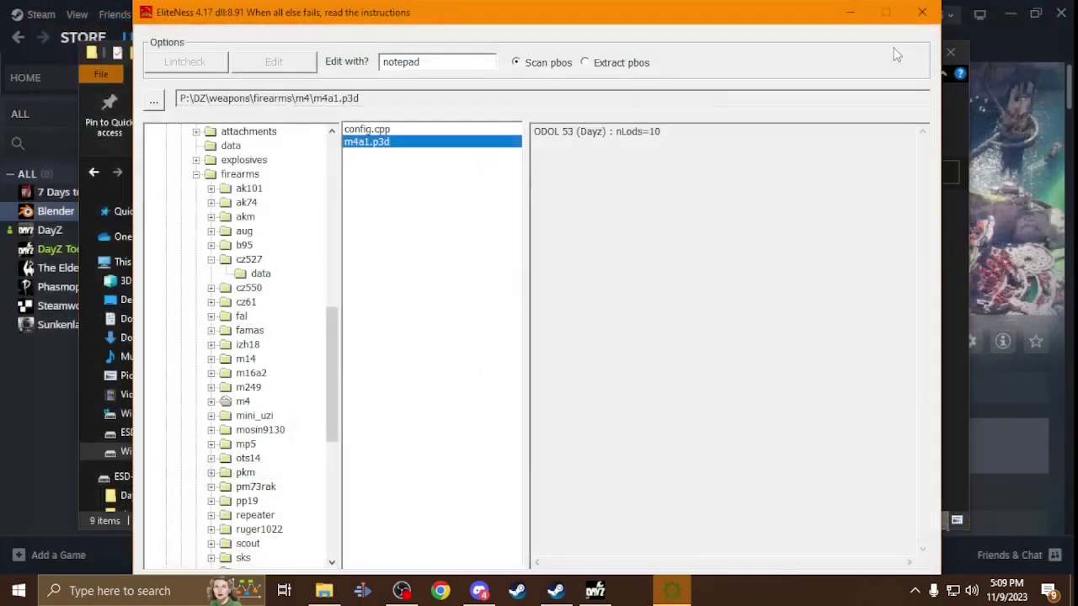
pyautogui.click(923, 13)
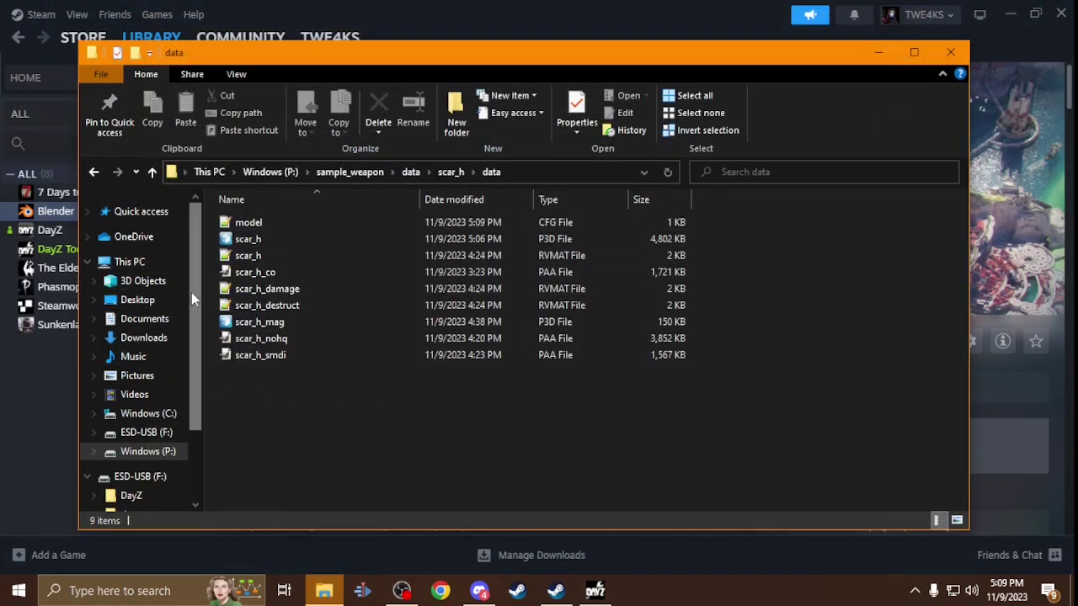
# Copy the config CPP file from the ScarH folder of the zipped Twk_Guns archive in F:\DayZ\Dayz Modd Stuff\New Guns.
pyautogui.click(178, 432)
pyautogui.click(259, 268)
pyautogui.doubleClick(260, 268)
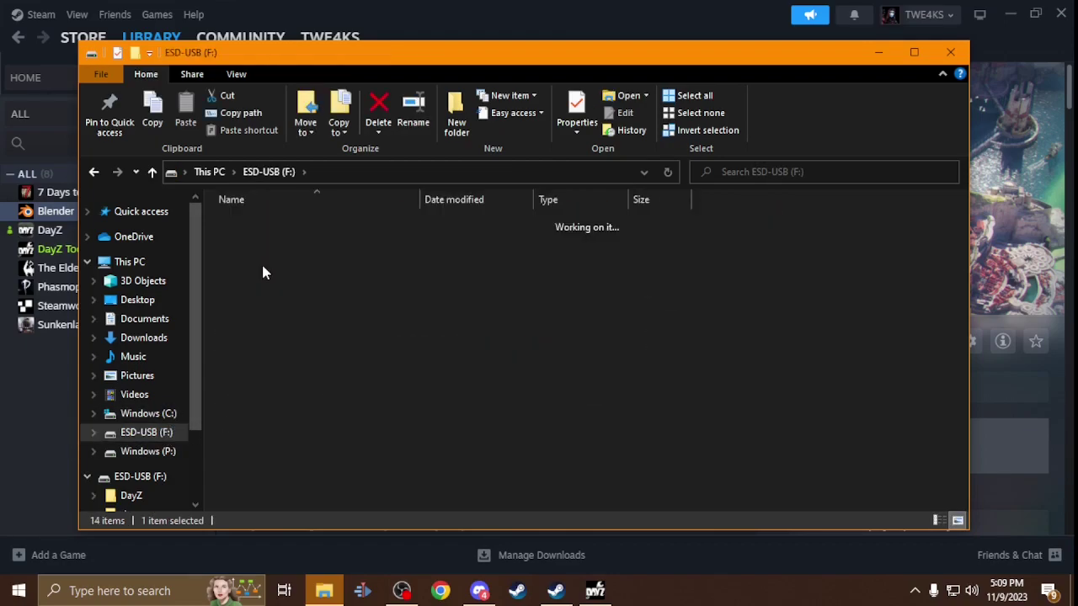
pyautogui.doubleClick(280, 224)
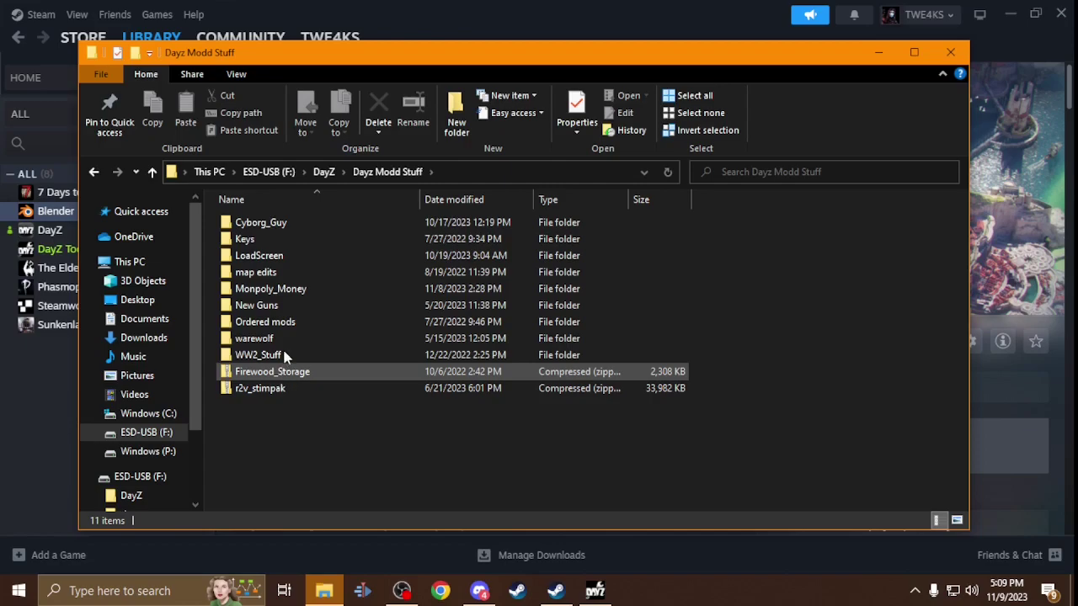
pyautogui.doubleClick(284, 313)
pyautogui.click(300, 221)
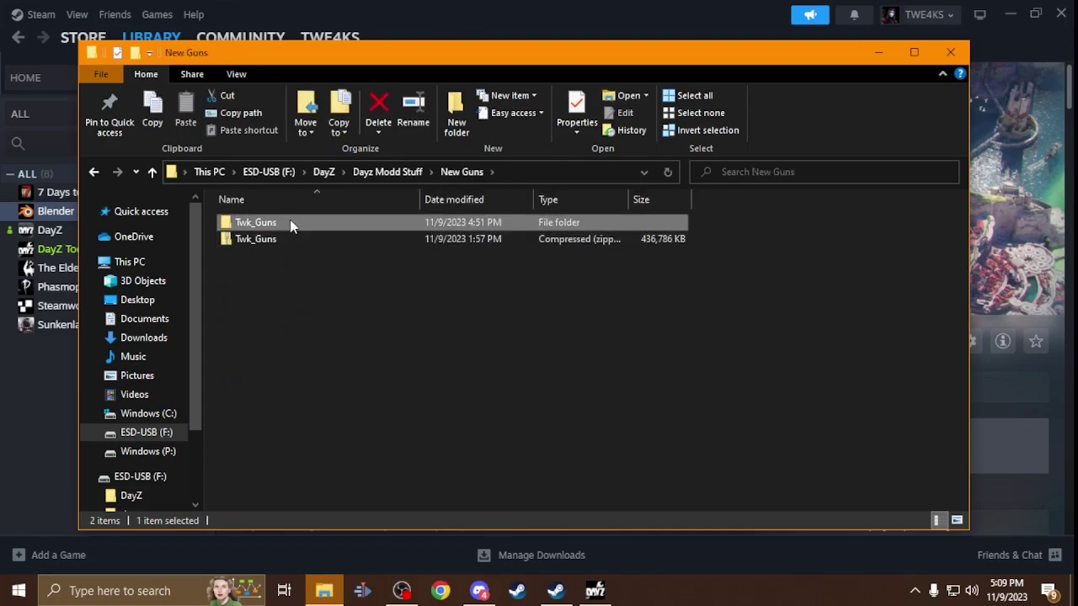
pyautogui.doubleClick(280, 238)
pyautogui.doubleClick(283, 222)
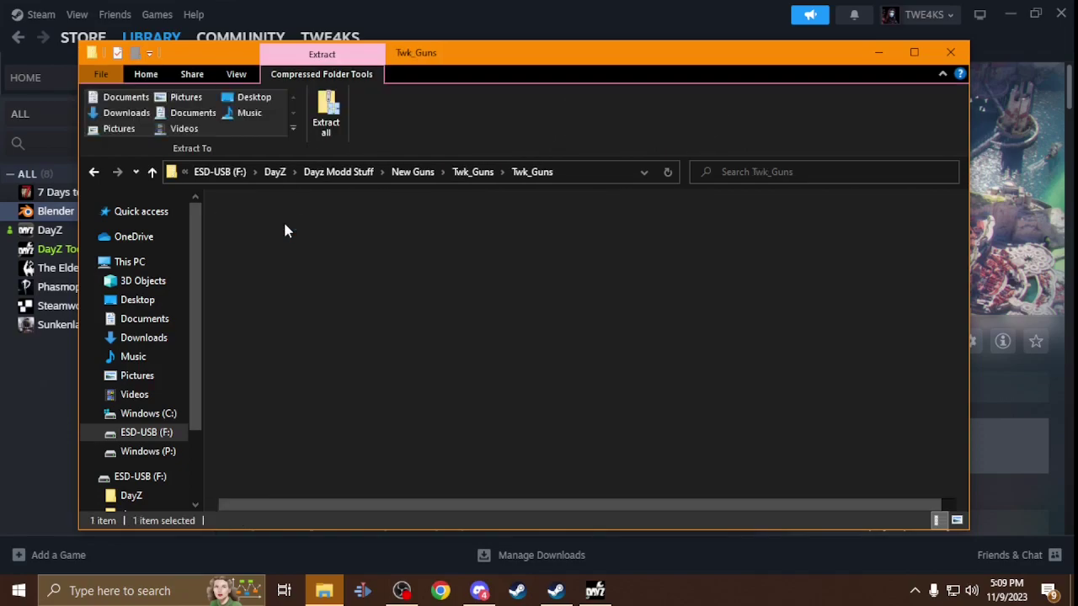
pyautogui.doubleClick(282, 224)
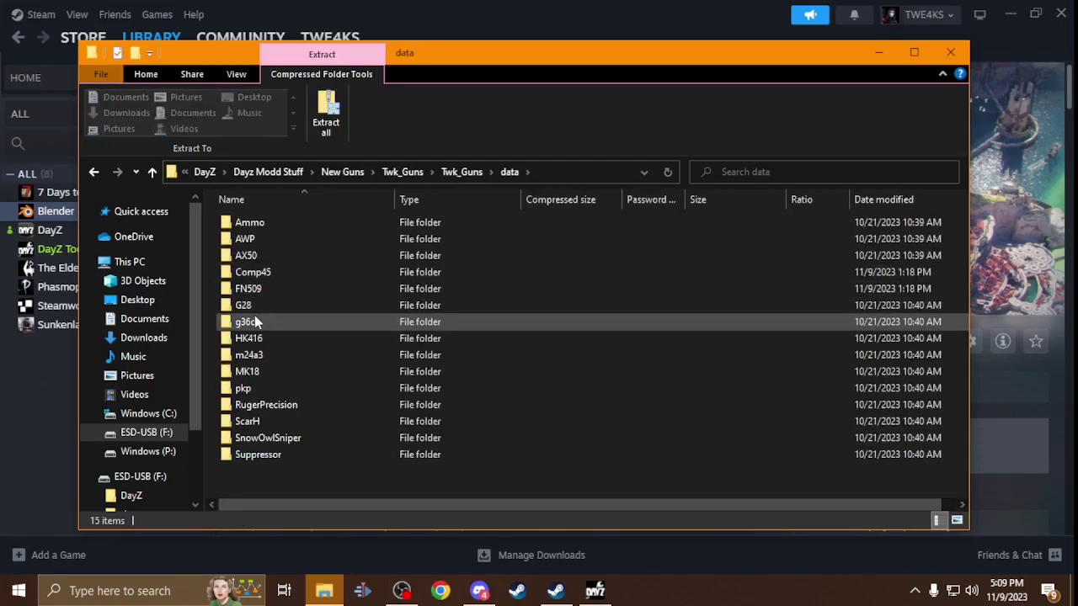
pyautogui.doubleClick(251, 421)
pyautogui.click(277, 234)
# Paste the copied config CPP file into P:\sample_weapon\data\scar_h, beside the data folder.
pyautogui.click(172, 449)
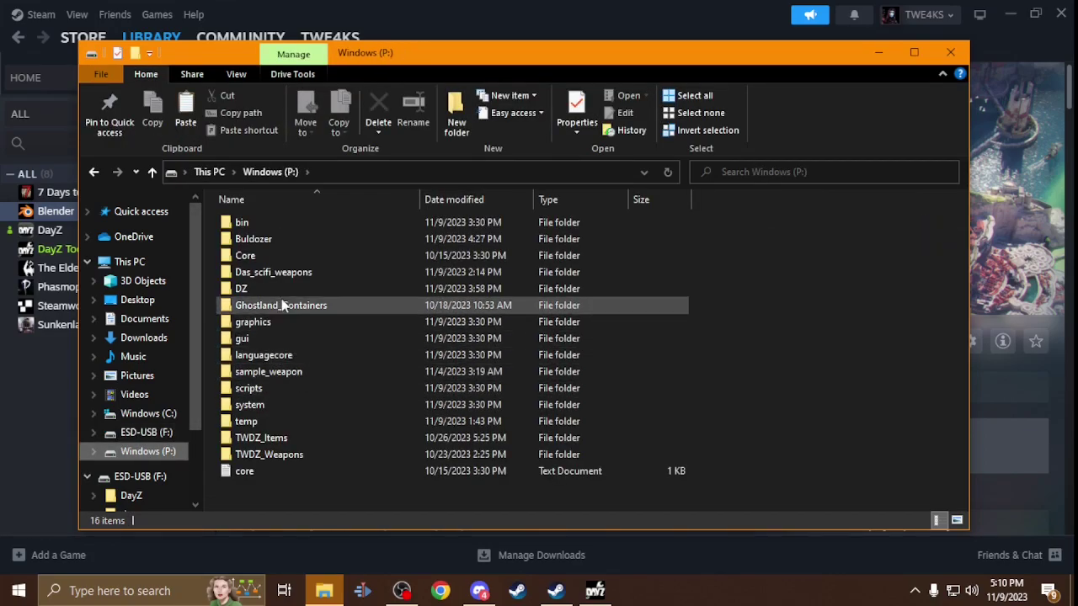
pyautogui.doubleClick(281, 377)
pyautogui.doubleClick(295, 227)
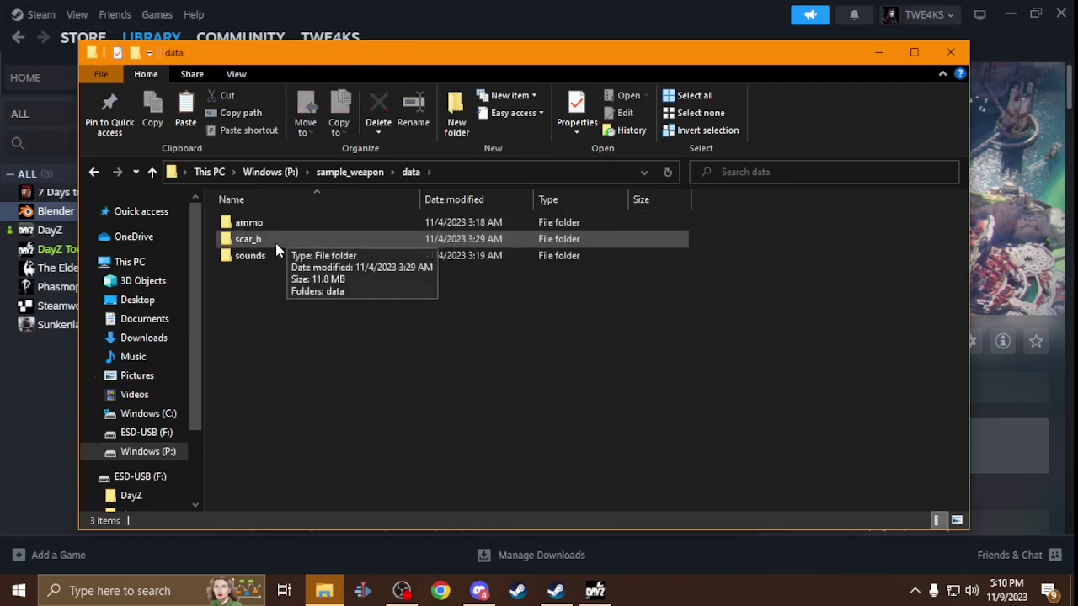
pyautogui.doubleClick(276, 242)
pyautogui.doubleClick(266, 226)
pyautogui.click(152, 173)
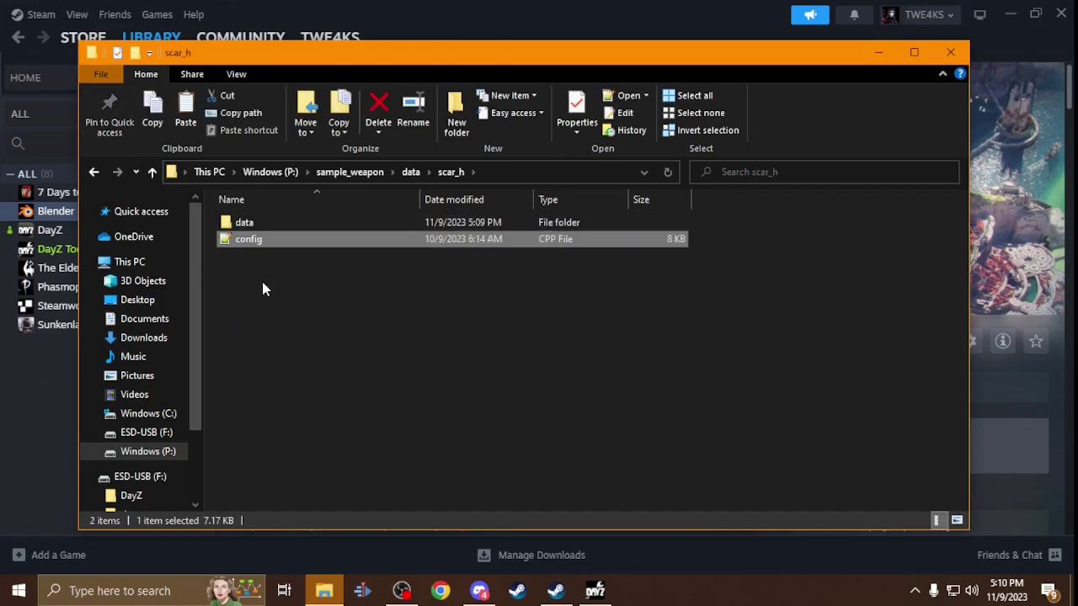
# Open the DZ\weapons\firearms folder on the P: drive.
pyautogui.click(162, 454)
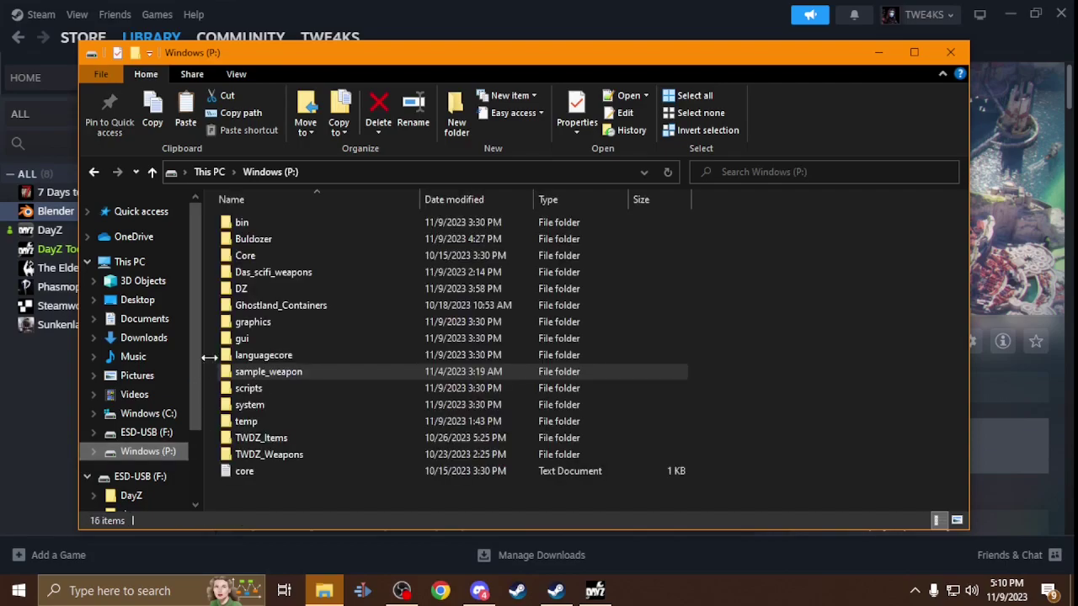
pyautogui.doubleClick(245, 289)
pyautogui.scroll(-4, 247, 385)
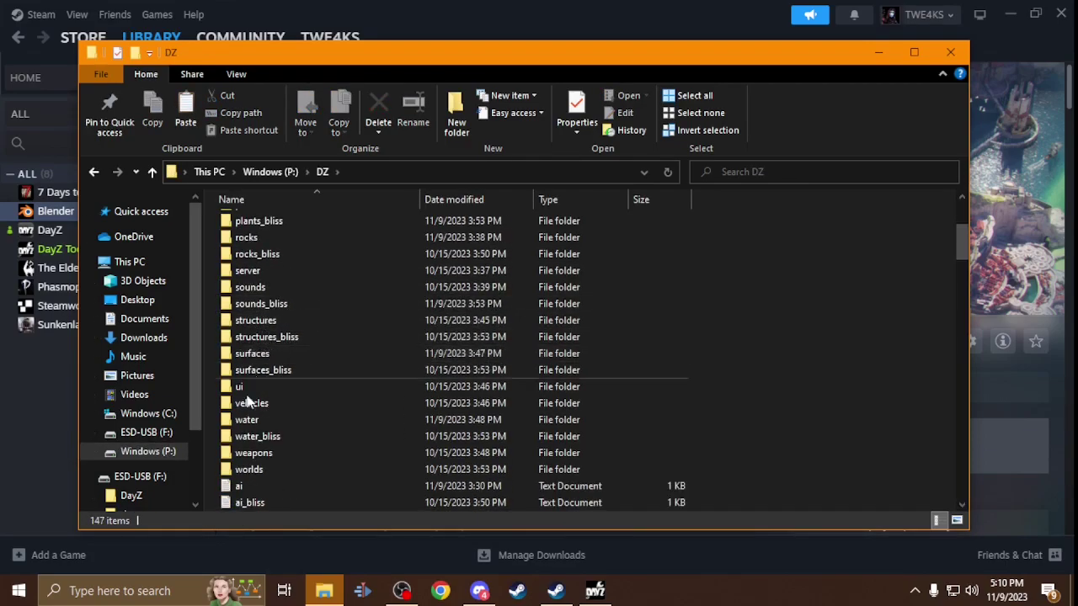
pyautogui.doubleClick(245, 454)
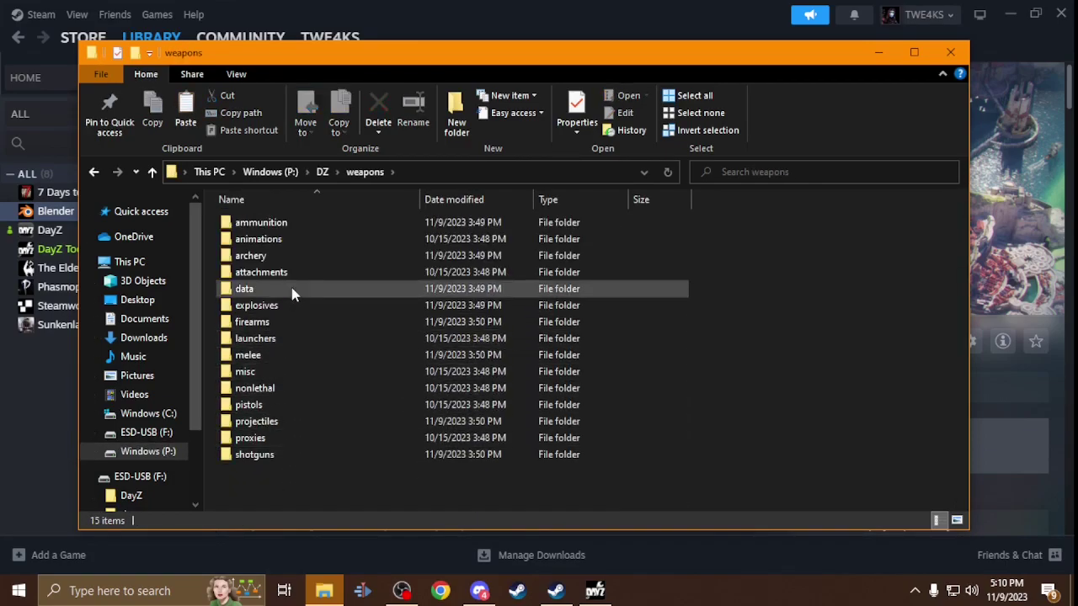
pyautogui.doubleClick(288, 321)
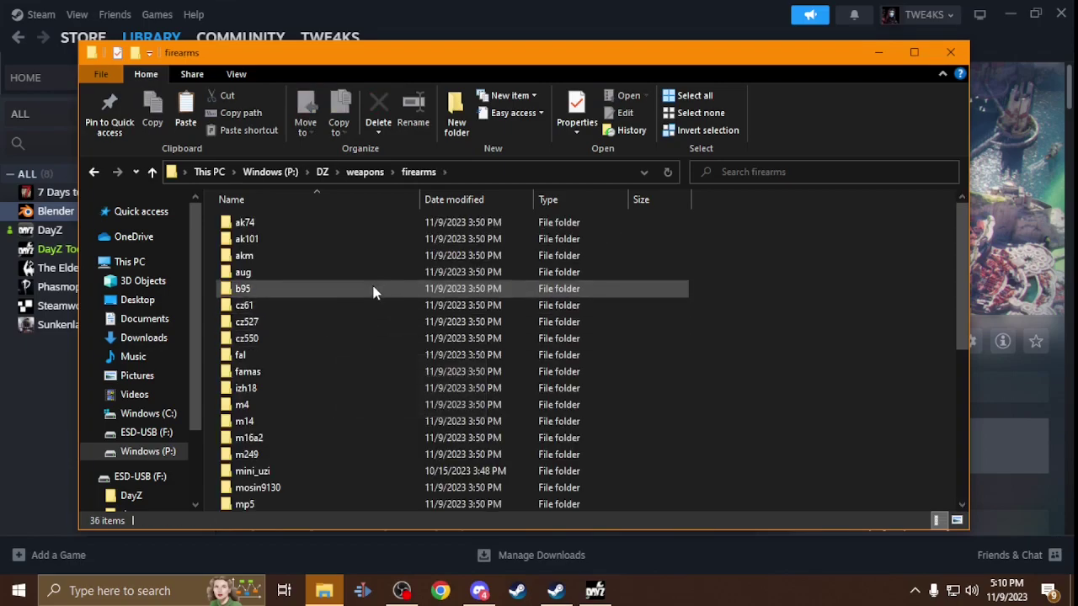
# Look through the vanilla weapon folders in the firearms directory.
pyautogui.scroll(-4, 371, 283)
pyautogui.scroll(2, 305, 459)
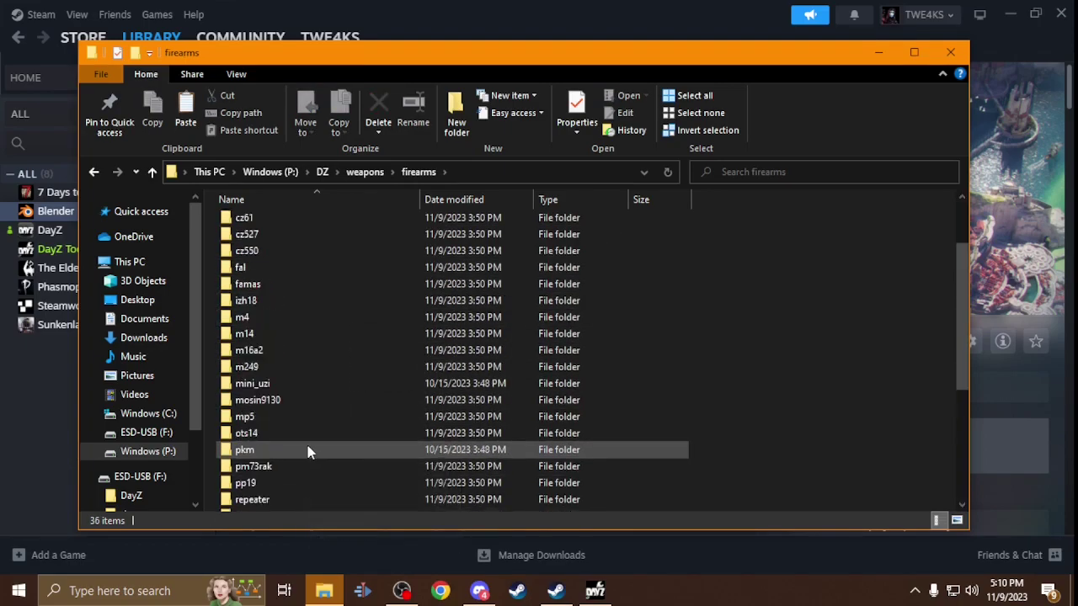
pyautogui.scroll(2, 307, 451)
pyautogui.moveTo(285, 324)
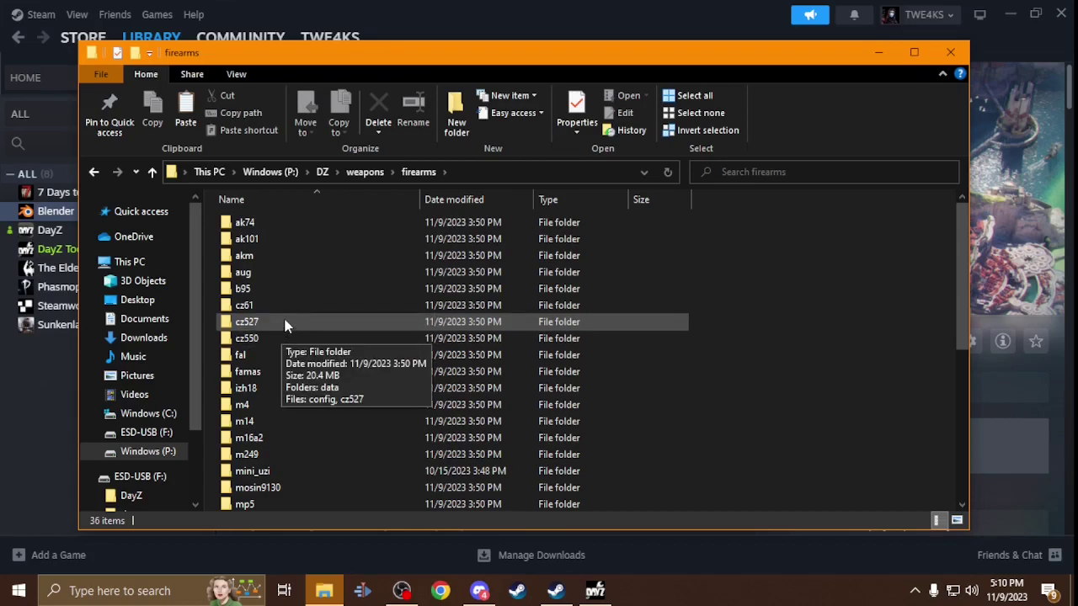
pyautogui.scroll(-5, 282, 332)
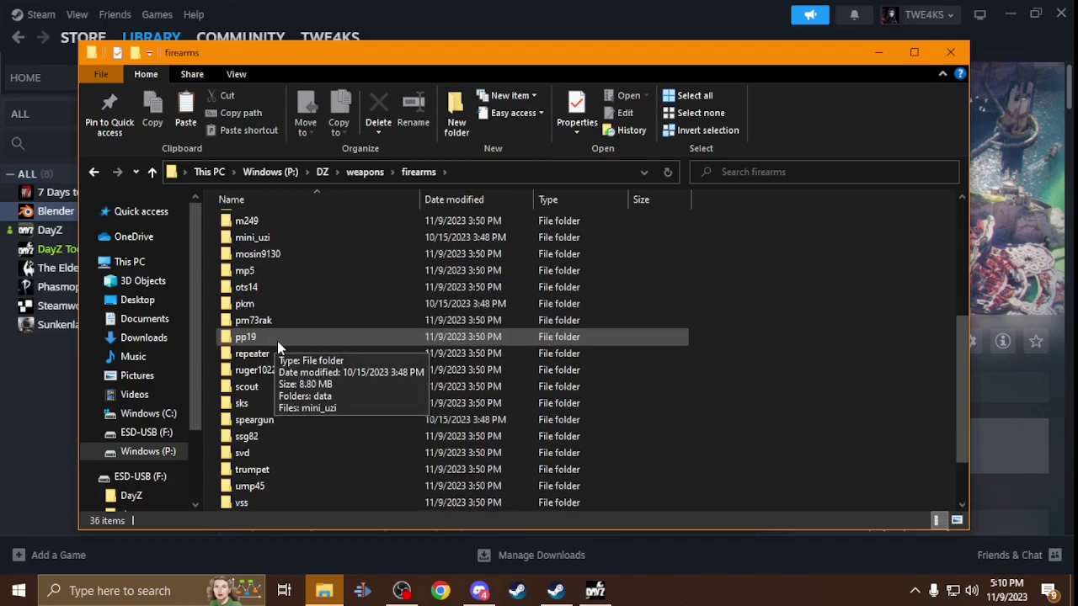
pyautogui.scroll(-2, 278, 347)
pyautogui.moveTo(285, 453)
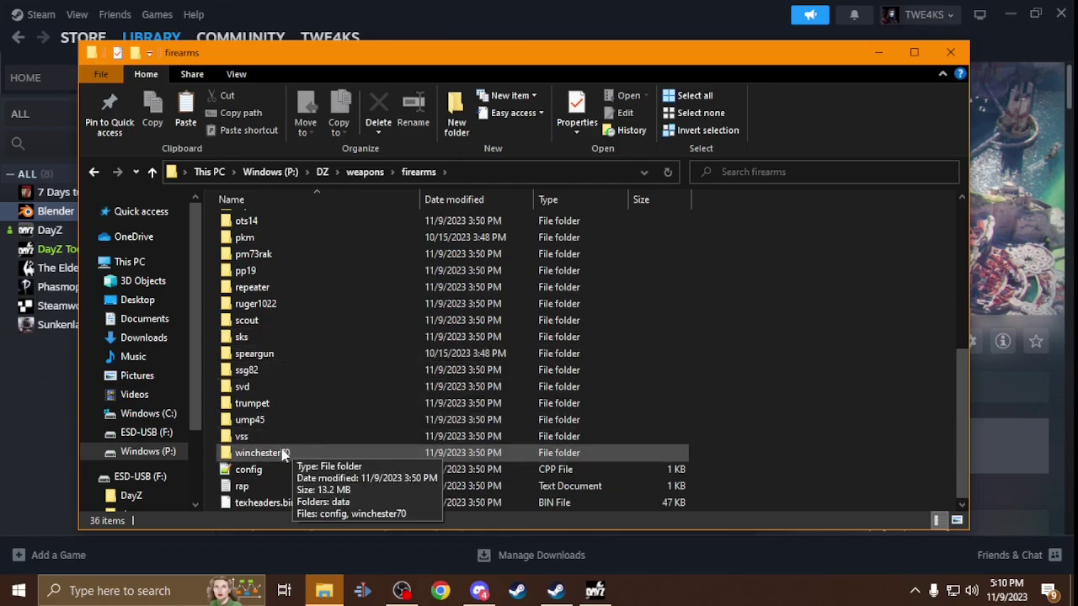
pyautogui.scroll(6, 281, 449)
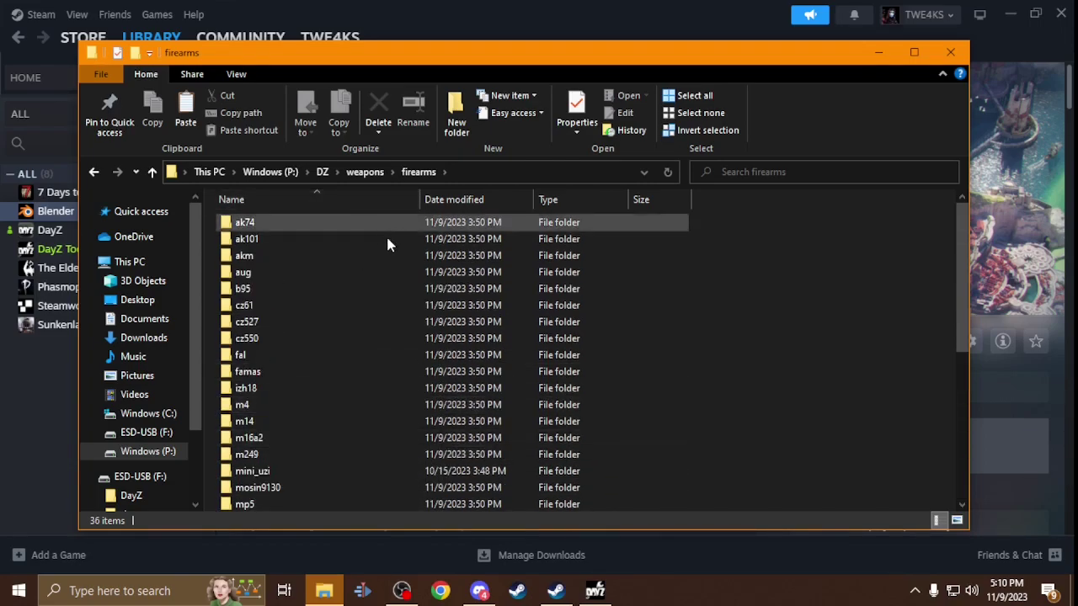
# Open the config file in the cz527 folder and examine its CfgPatches and cfgWeapons classes.
pyautogui.doubleClick(271, 329)
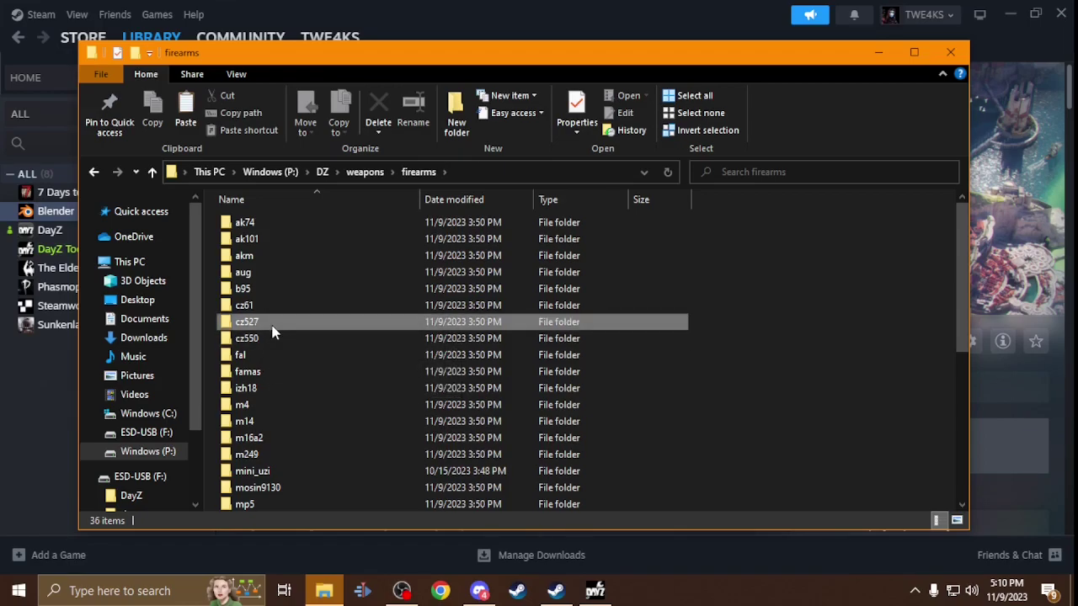
pyautogui.moveTo(233, 252)
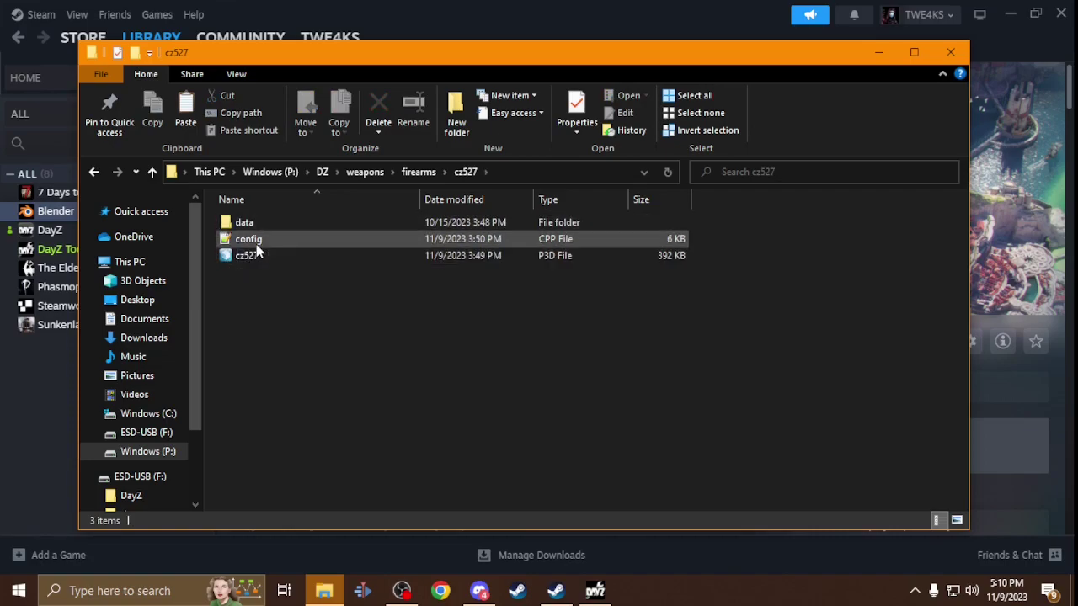
pyautogui.doubleClick(267, 239)
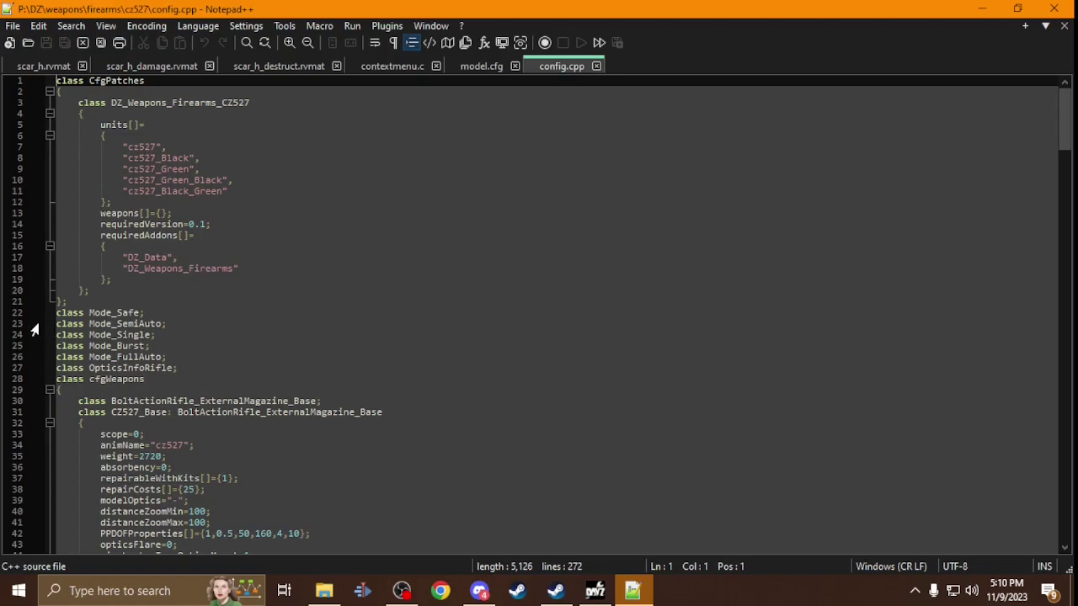
pyautogui.doubleClick(169, 103)
pyautogui.scroll(-3, 159, 288)
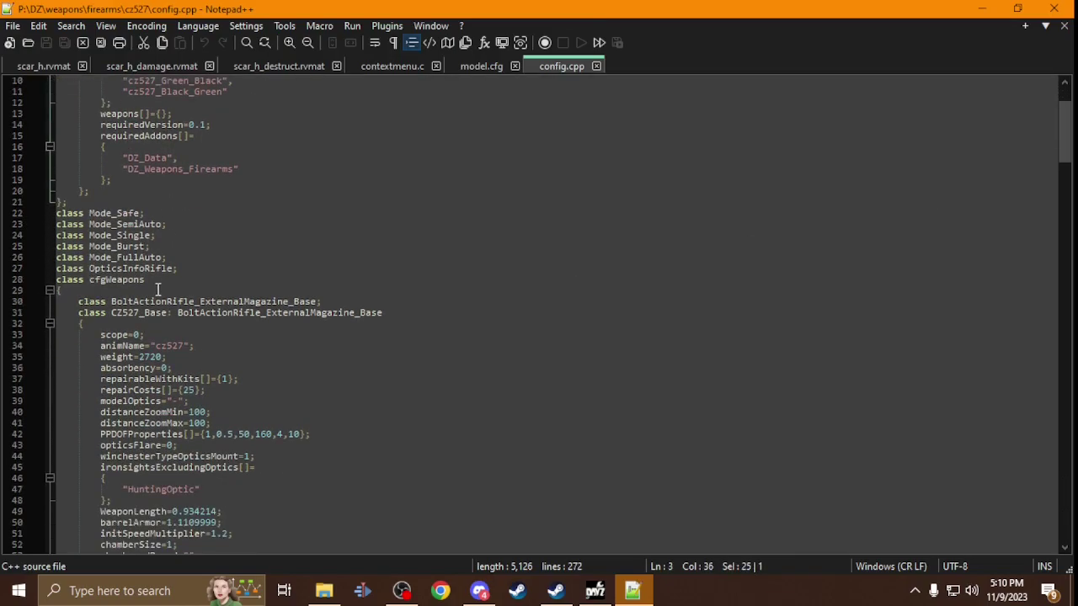
# Close the cz527 config.cpp and model.cfg files and exit the text editor.
pyautogui.click(597, 66)
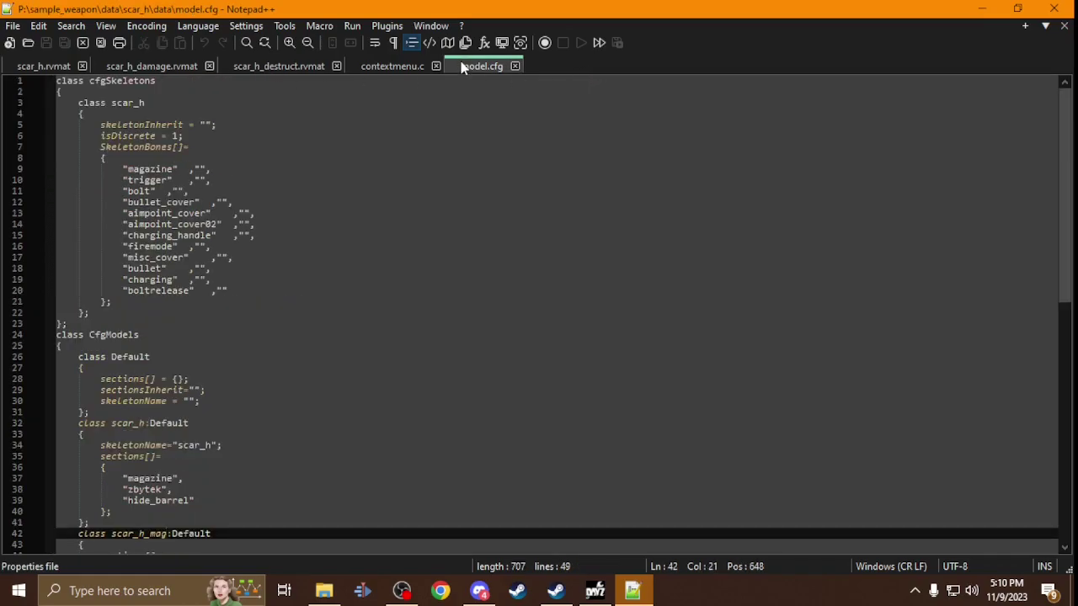
pyautogui.click(515, 66)
pyautogui.click(1054, 9)
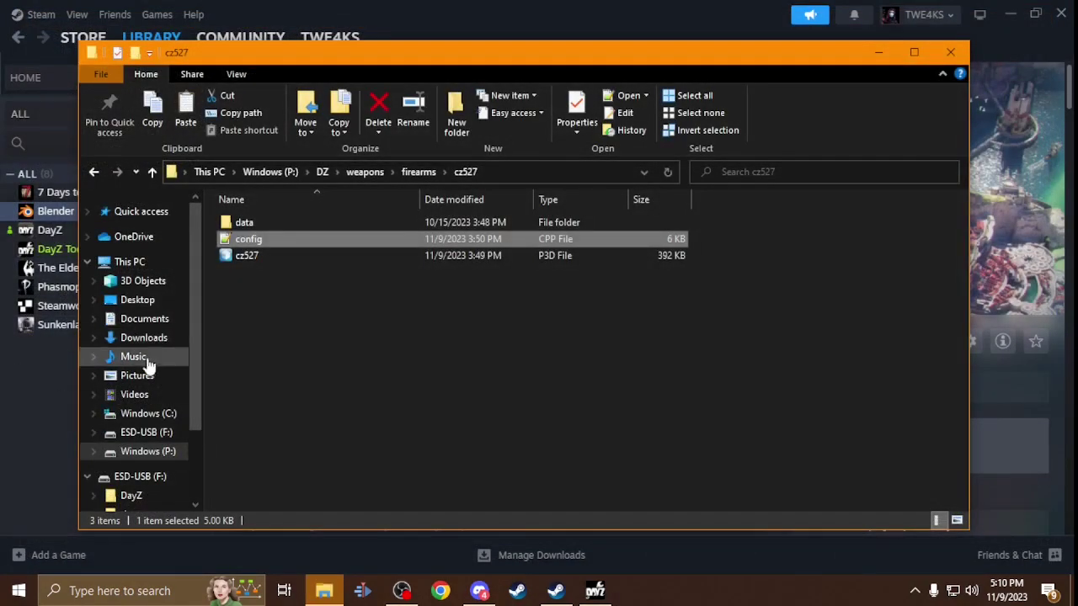
# Open the config file in P:\sample_weapon\data\scar_h for editing.
pyautogui.click(150, 453)
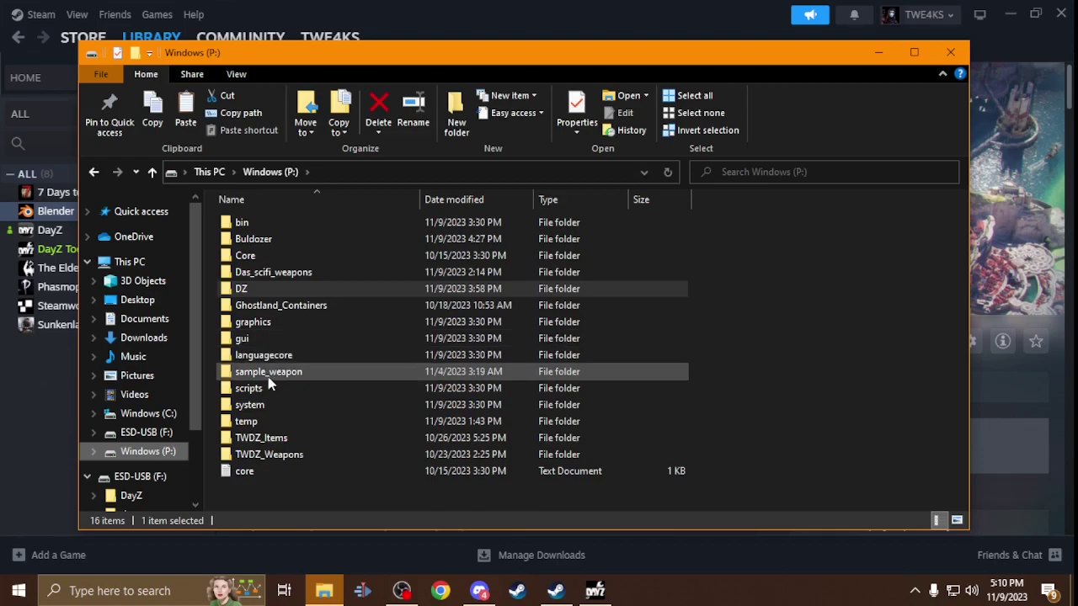
pyautogui.doubleClick(268, 376)
pyautogui.doubleClick(281, 221)
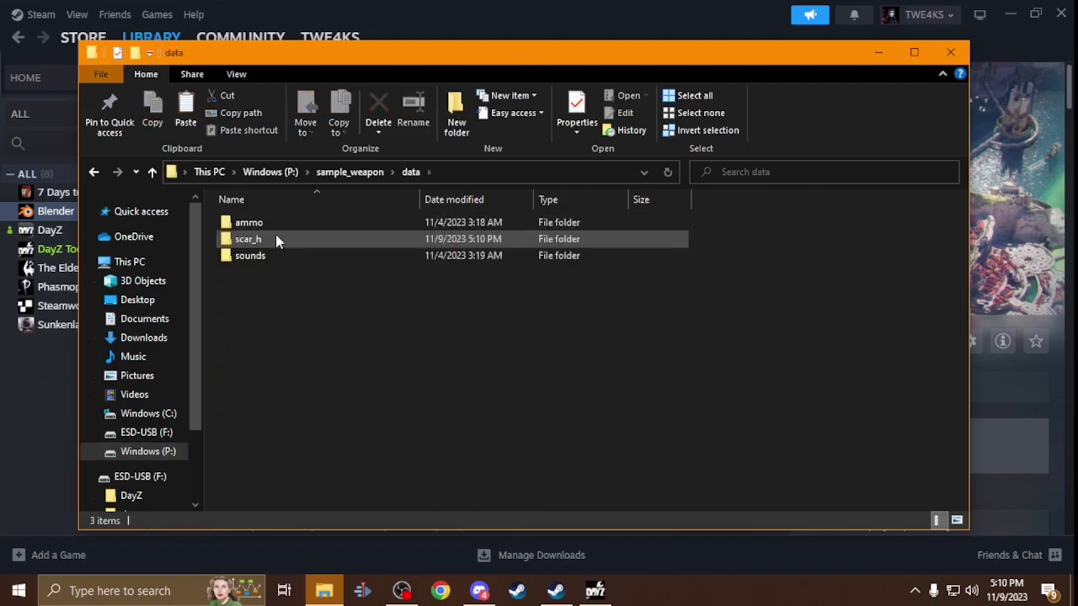
pyautogui.doubleClick(275, 235)
pyautogui.click(273, 246)
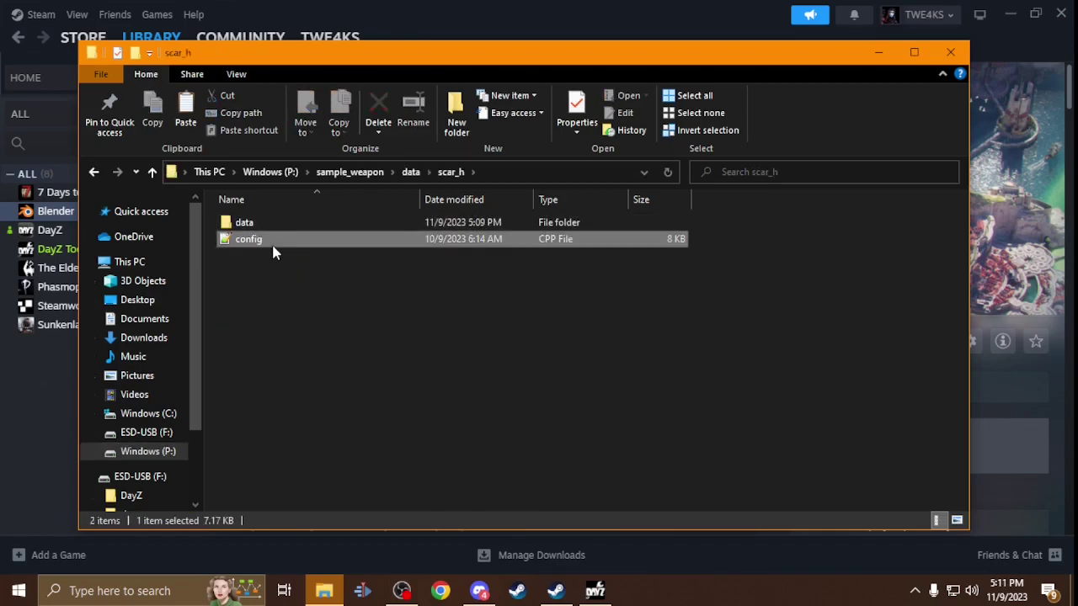
pyautogui.doubleClick(273, 244)
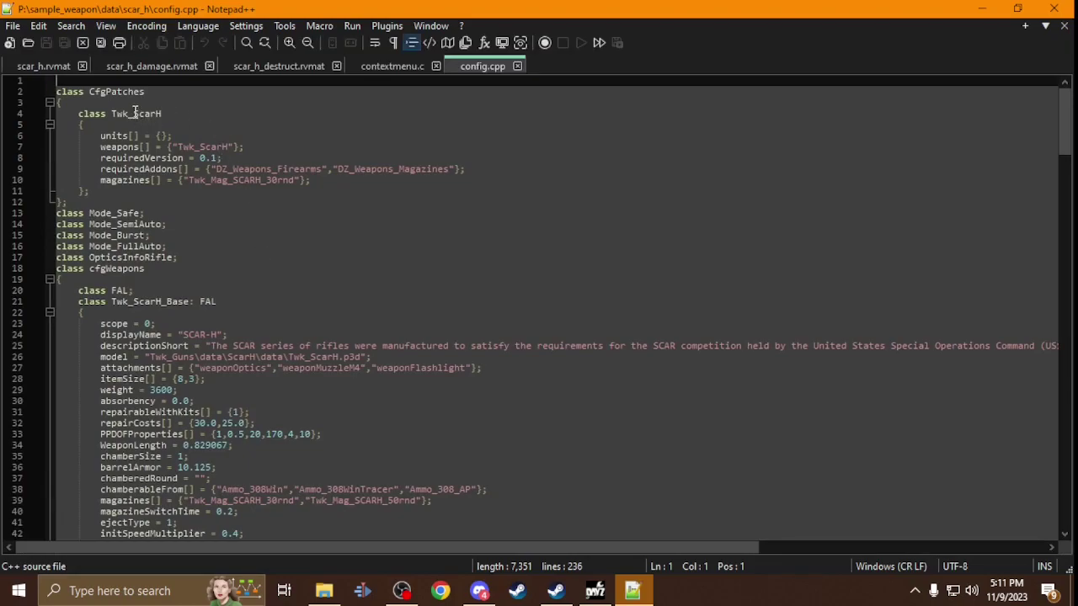
# Rename the CfgPatches class and its weapons[] entry to Sample_ScarH.
pyautogui.moveTo(129, 113); pyautogui.dragTo(112, 114)
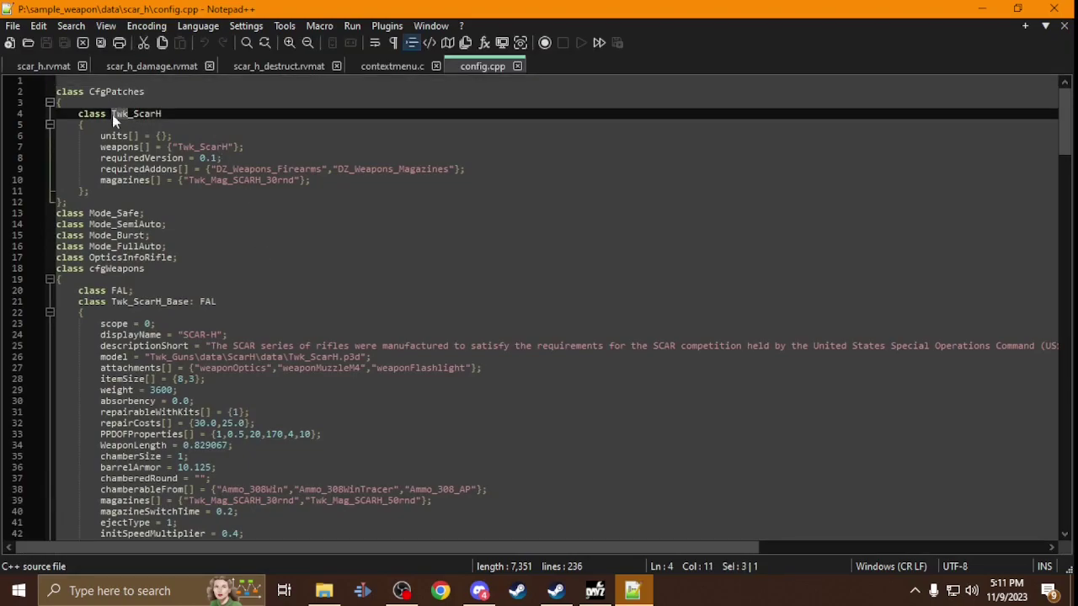
pyautogui.write('Sample')
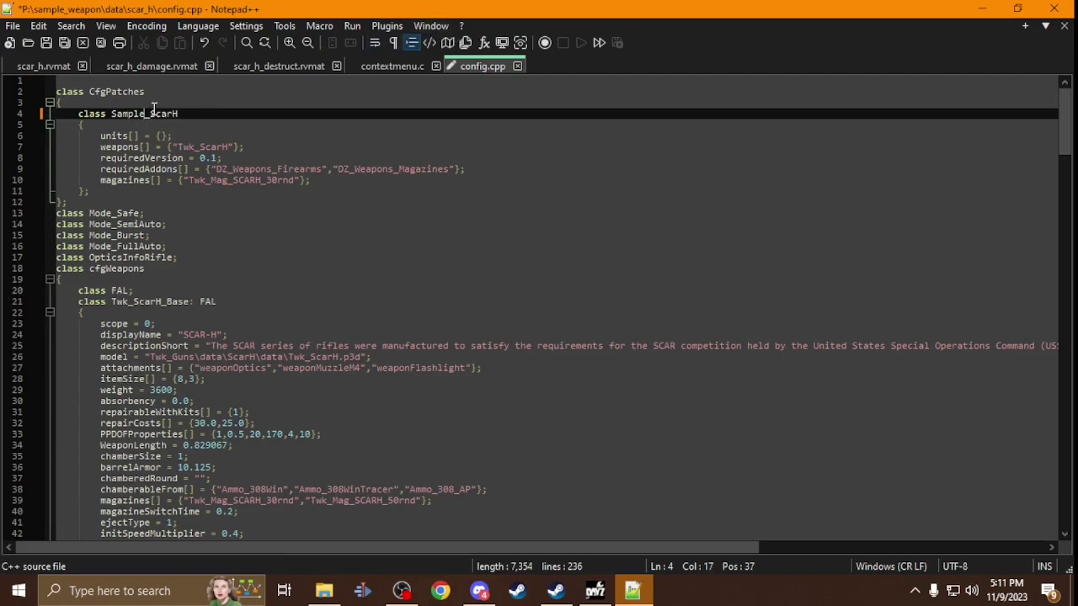
pyautogui.doubleClick(199, 147)
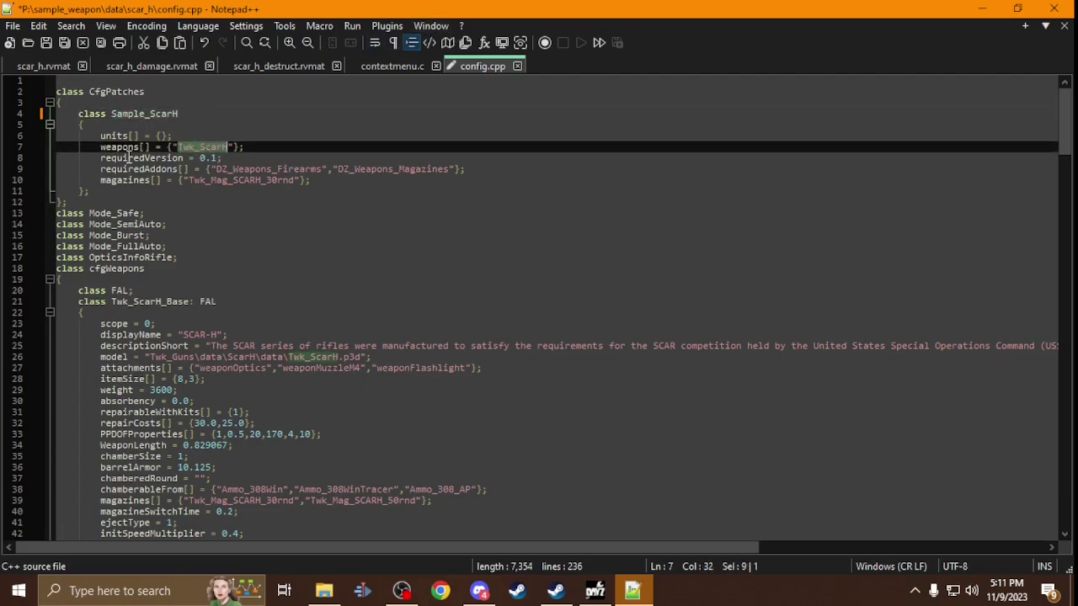
pyautogui.write('Sample_ScarH')
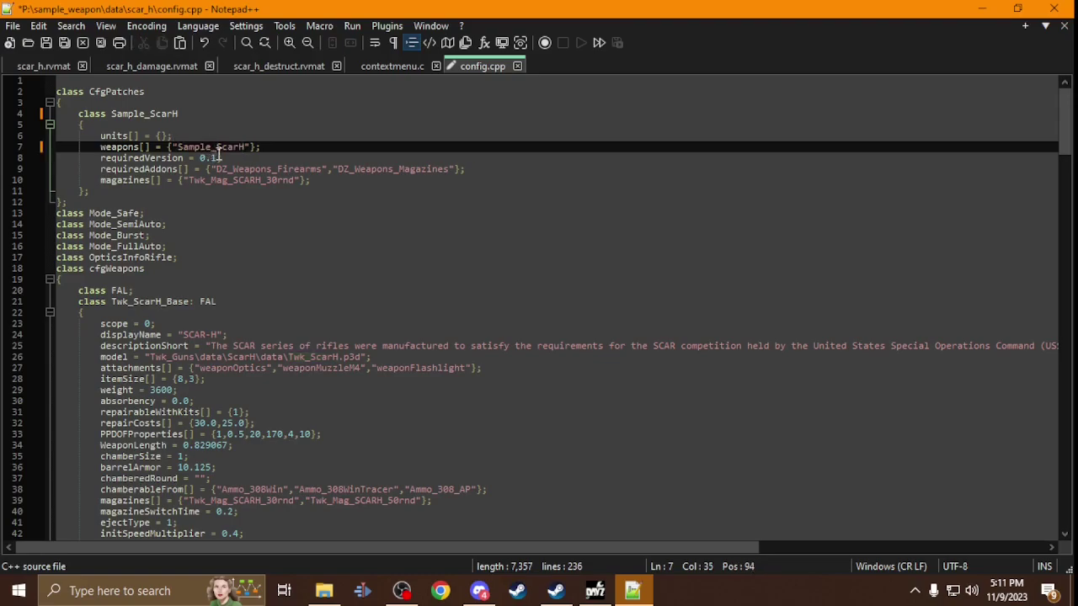
# Change the magazines[] entry in CfgPatches to "Mag_Sample_SCARH_30rnd".
pyautogui.moveTo(262, 180); pyautogui.dragTo(217, 180)
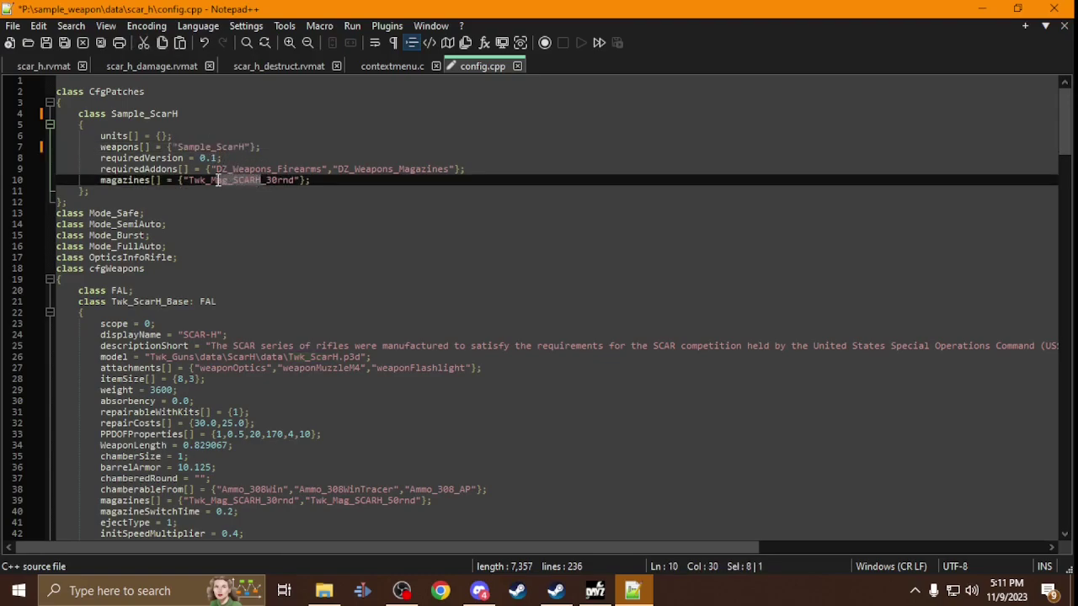
pyautogui.click(227, 180)
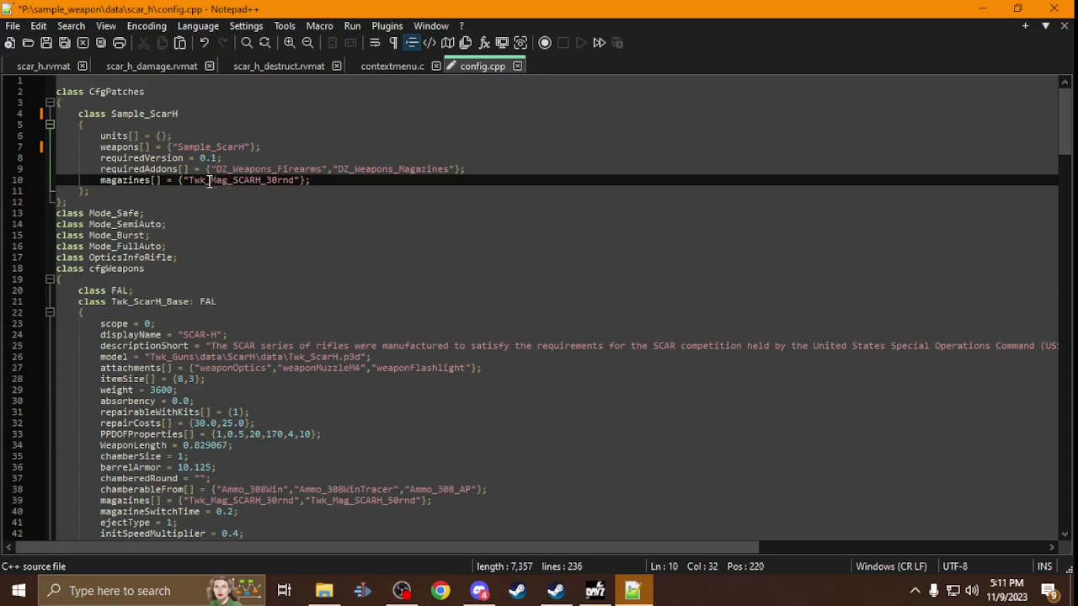
pyautogui.click(213, 180)
pyautogui.press('BackSpace')
pyautogui.press('BackSpace')
pyautogui.press('BackSpace')
pyautogui.press('BackSpace')
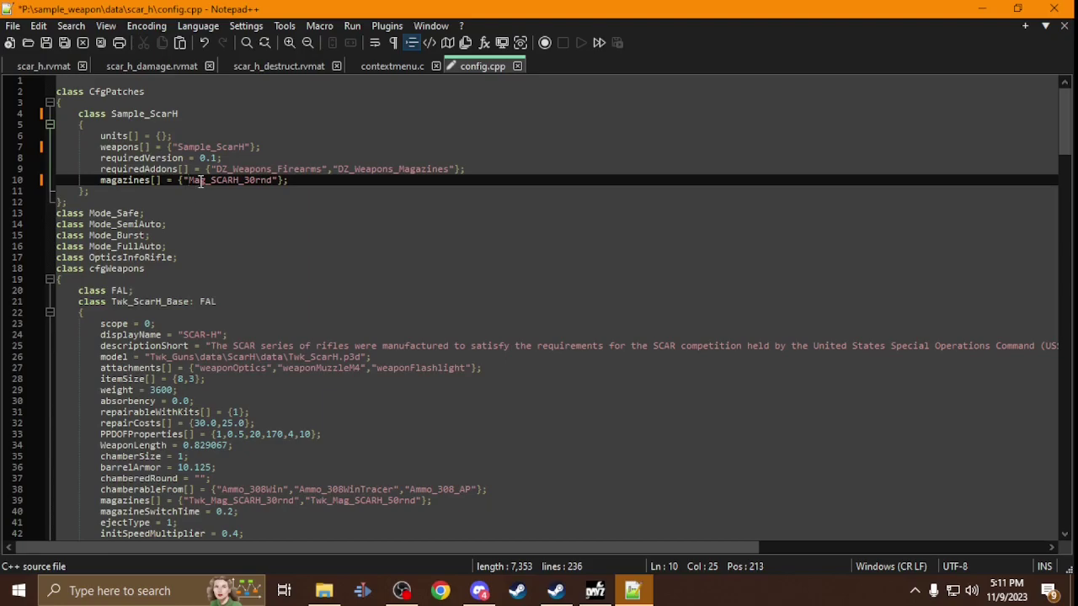
pyautogui.write('Sample_')
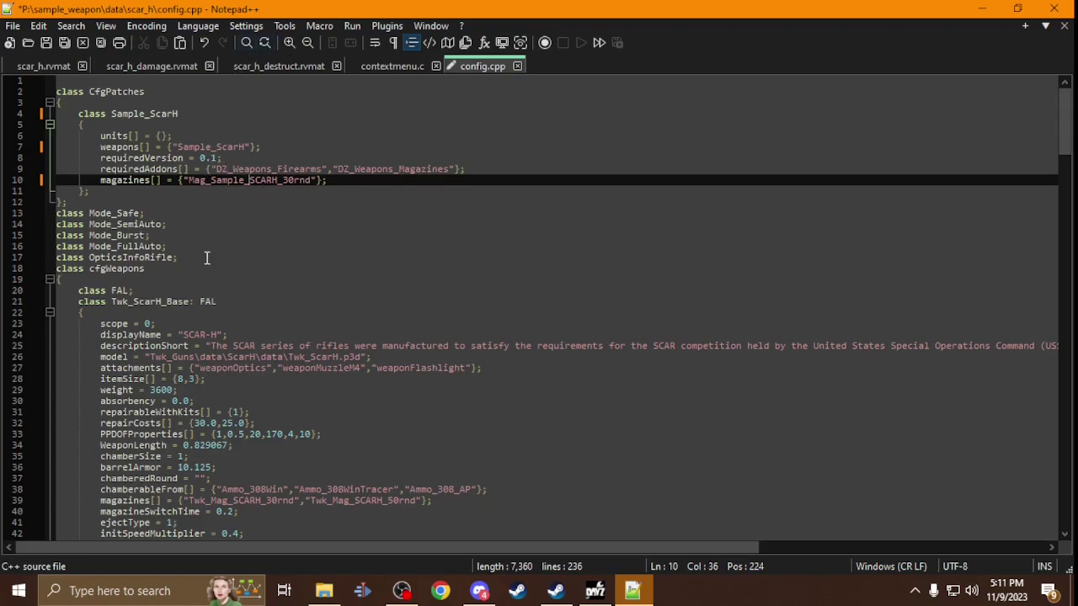
# Rename the base class in cfgWeapons to Sample_ScarH_Base, reusing the name copied from the weapons[] entry.
pyautogui.scroll(-1, 206, 255)
pyautogui.doubleClick(222, 113)
pyautogui.hotkey('ctrl', 'c')
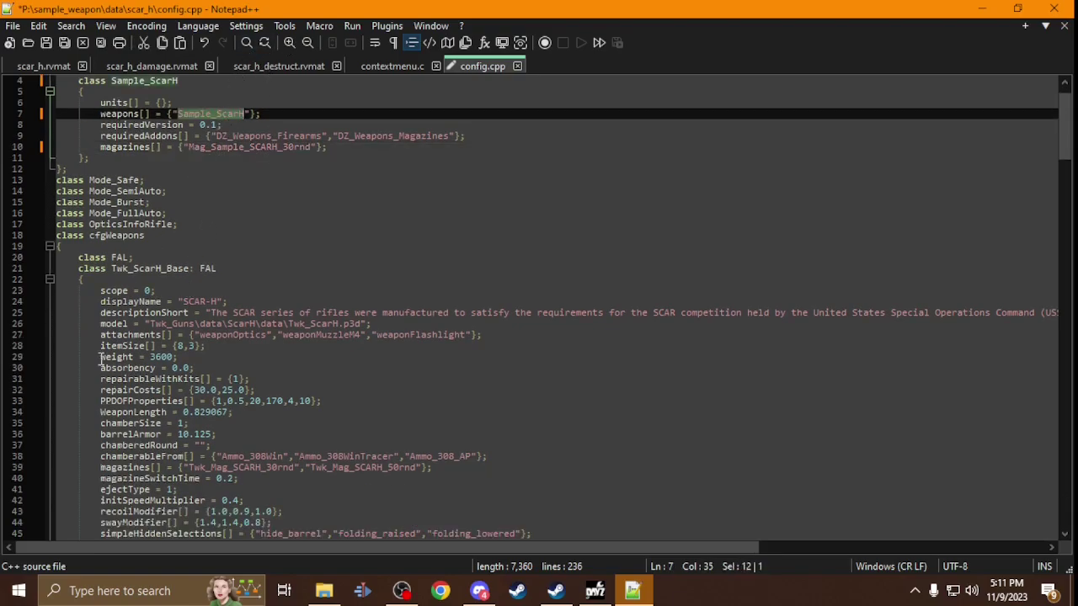
pyautogui.moveTo(160, 268); pyautogui.dragTo(112, 271)
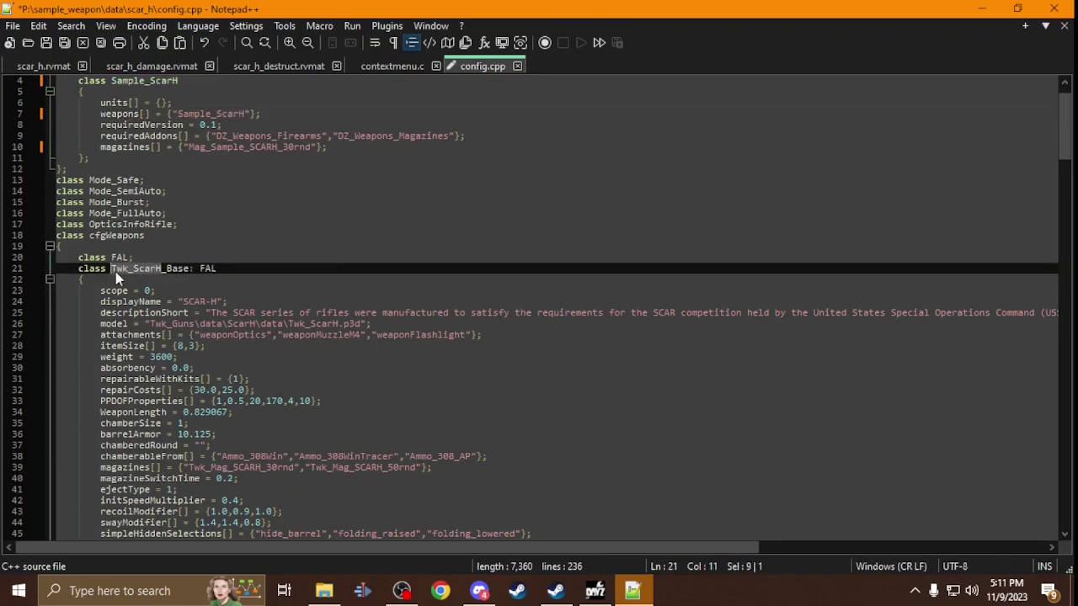
pyautogui.hotkey('ctrl', 'v')
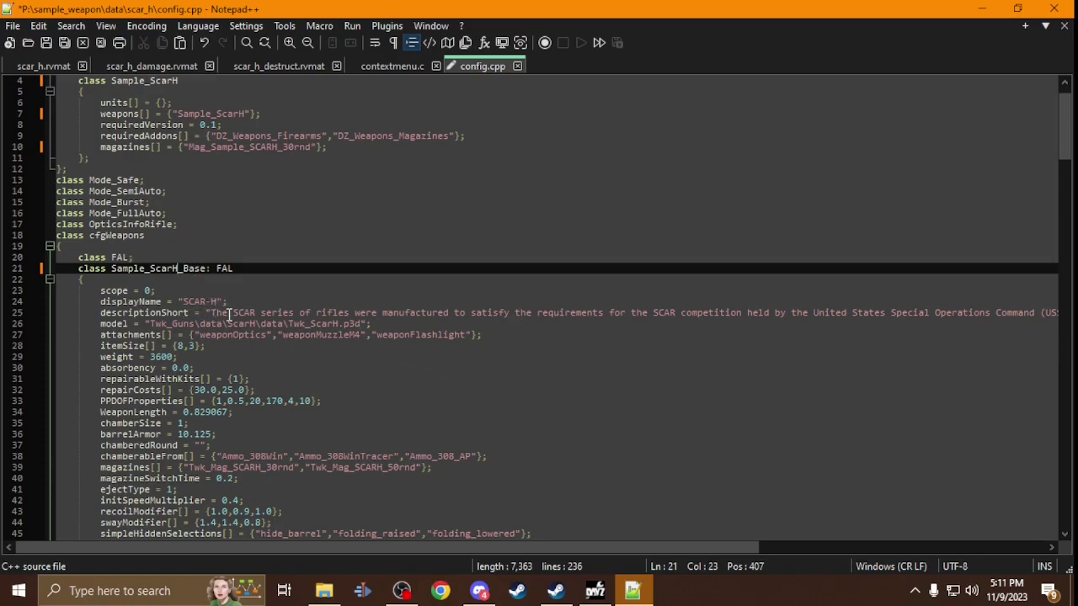
# Copy the scar_h data folder's path and set the model line's folder to sample_weapon\data\scar_h\data.
pyautogui.scroll(-1, 237, 357)
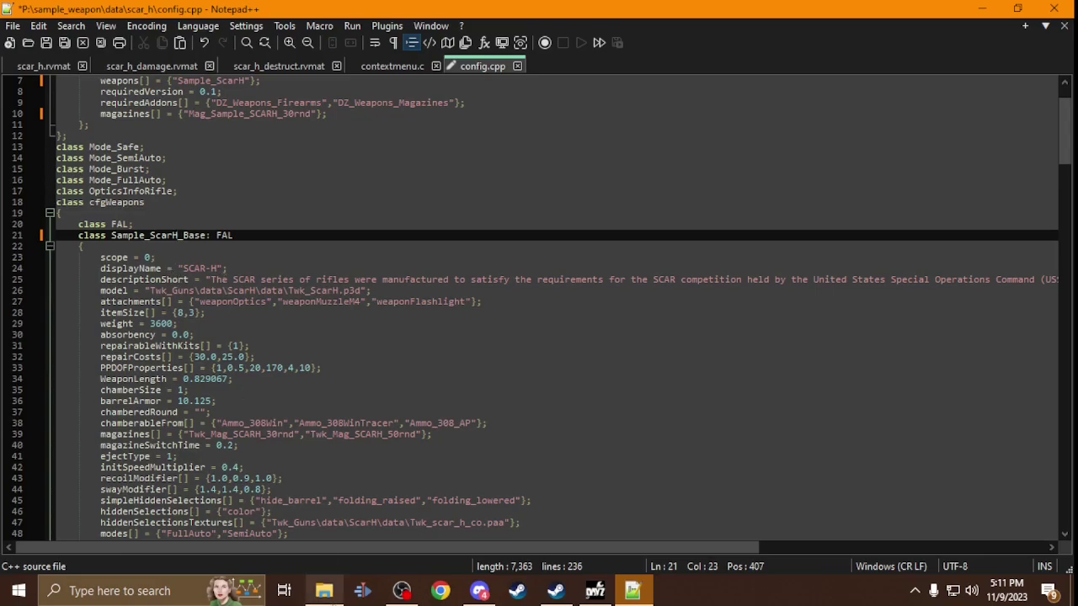
pyautogui.click(324, 590)
pyautogui.doubleClick(349, 224)
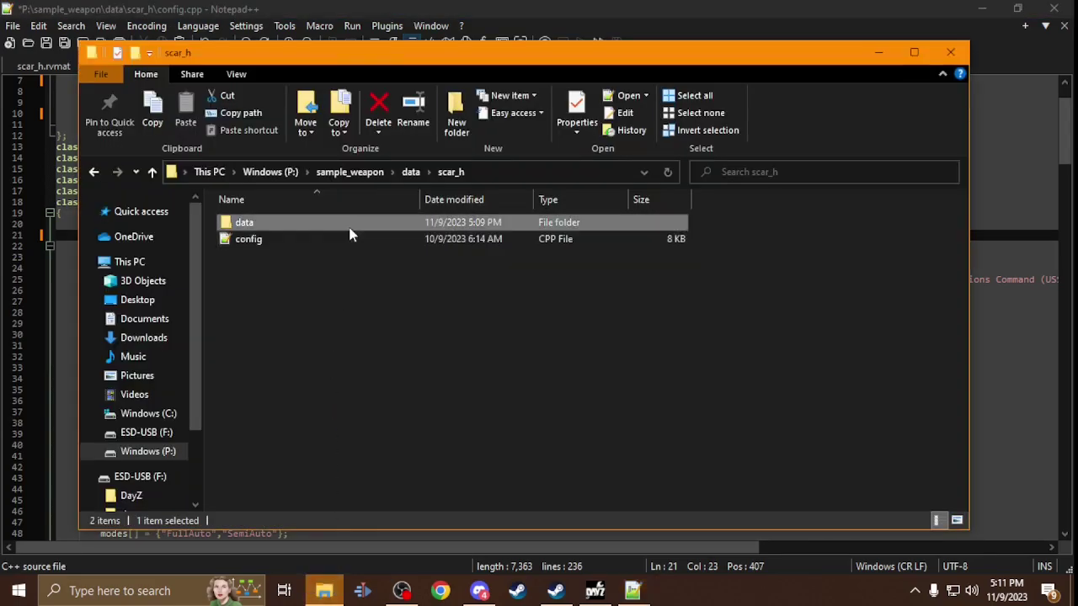
pyautogui.click(536, 172)
pyautogui.moveTo(359, 174); pyautogui.dragTo(195, 187)
pyautogui.hotkey('ctrl', 'c')
pyautogui.click(384, 7)
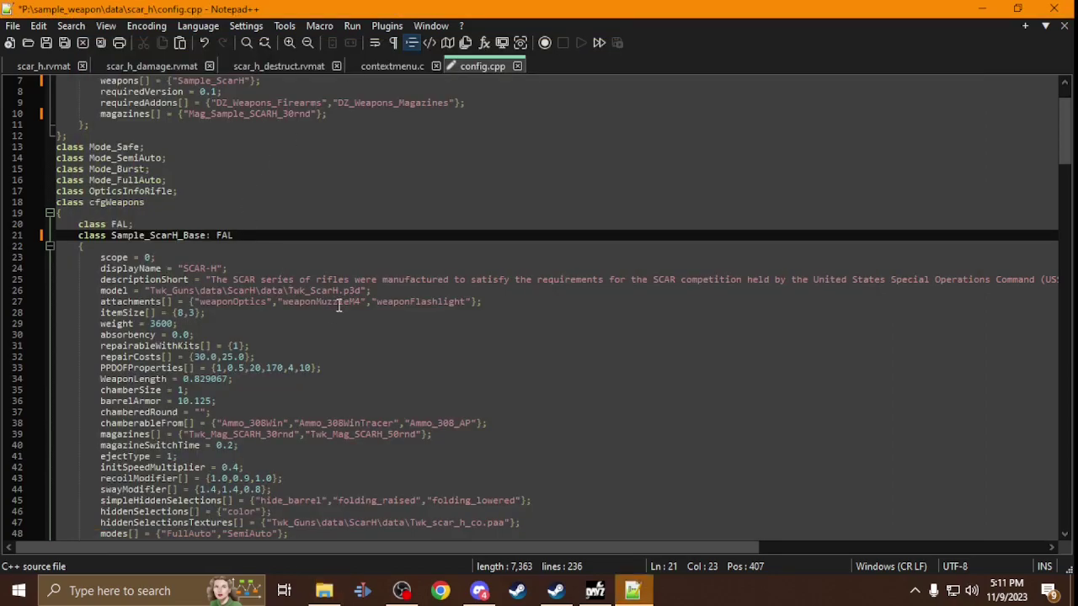
pyautogui.moveTo(285, 289); pyautogui.dragTo(152, 291)
pyautogui.hotkey('ctrl', 'v')
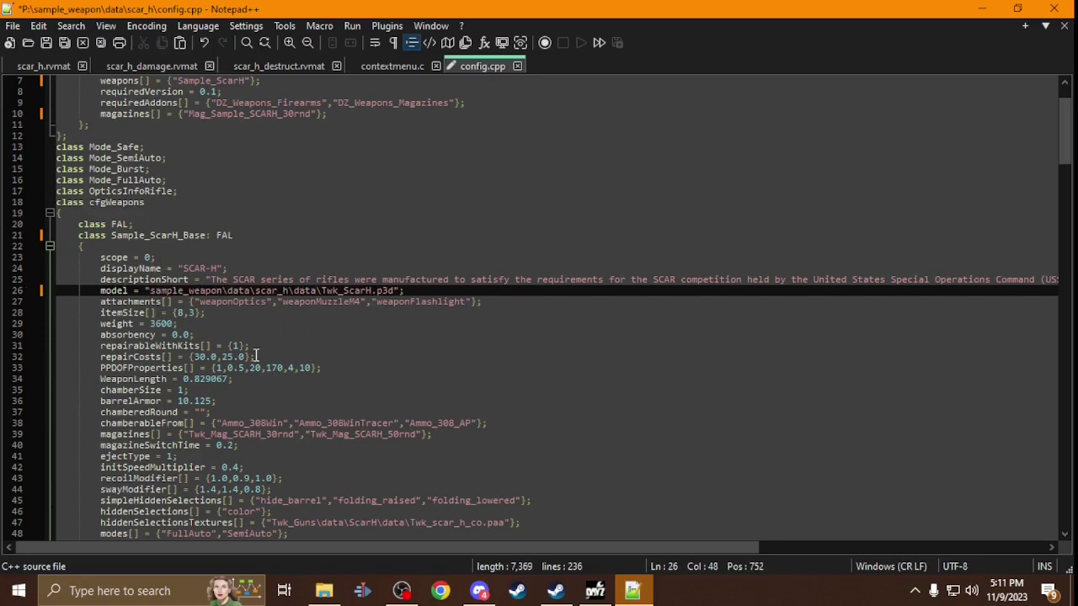
# Copy the scar_h model's file name from the data folder and set the model line's file to scar_h.p3d.
pyautogui.click(324, 590)
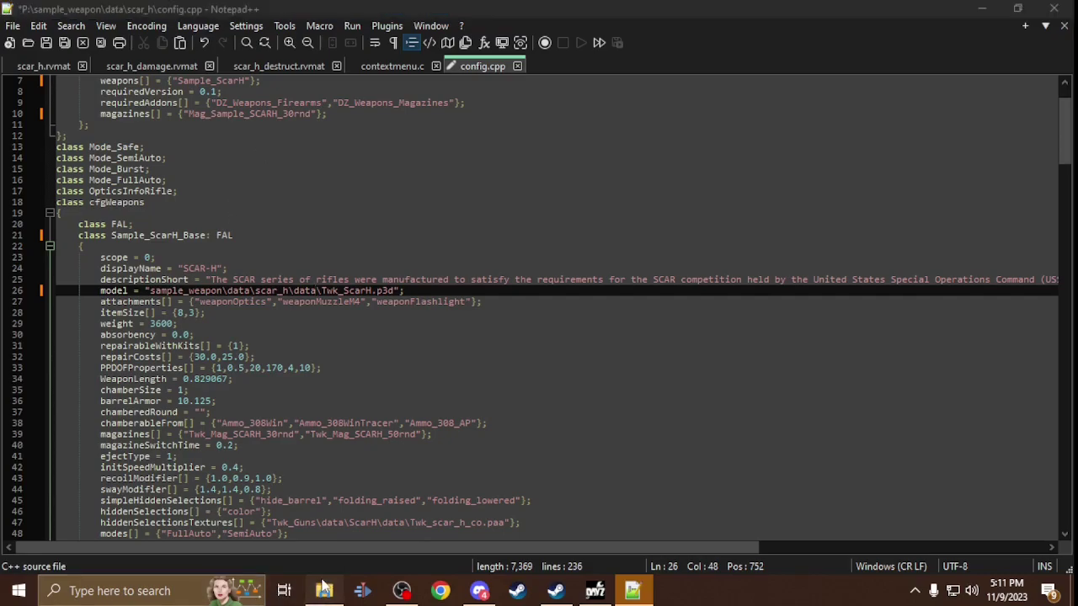
pyautogui.rightClick(277, 240)
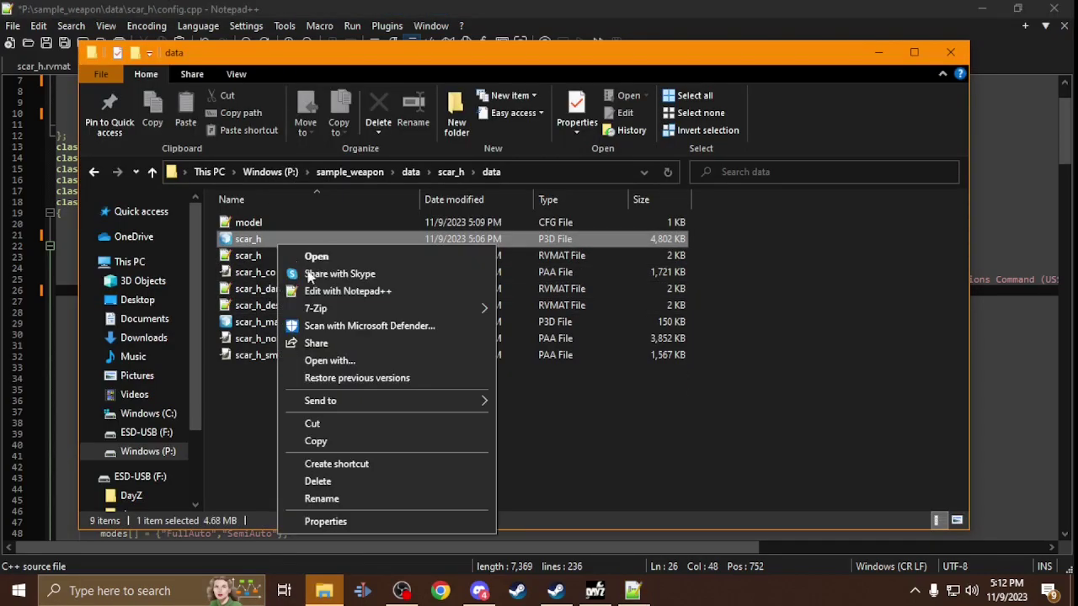
pyautogui.click(357, 497)
pyautogui.hotkey('ctrl', 'c')
pyautogui.click(358, 421)
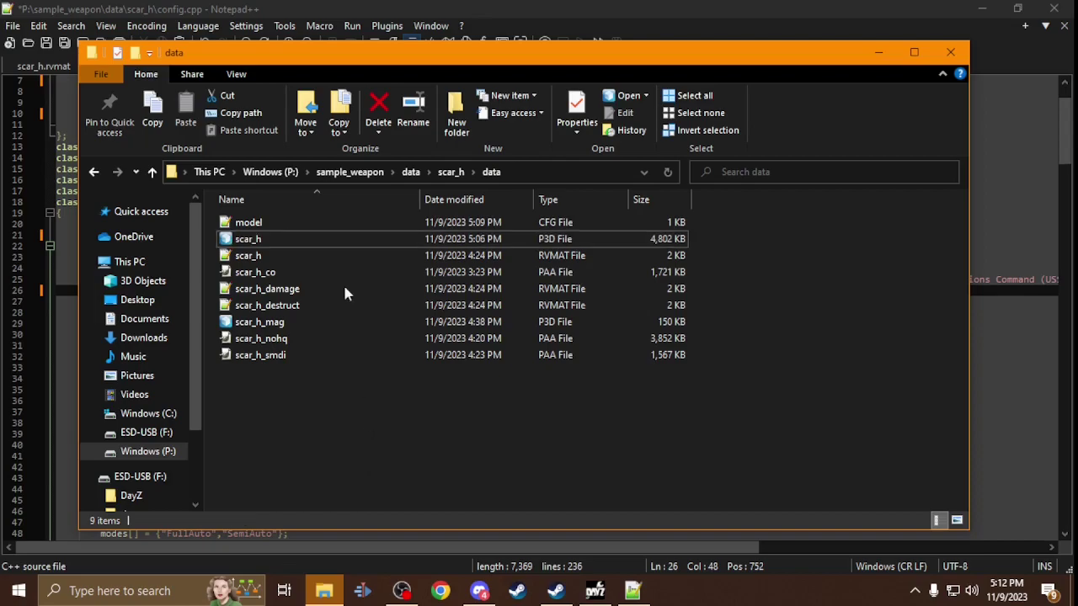
pyautogui.click(365, 6)
pyautogui.doubleClick(341, 302)
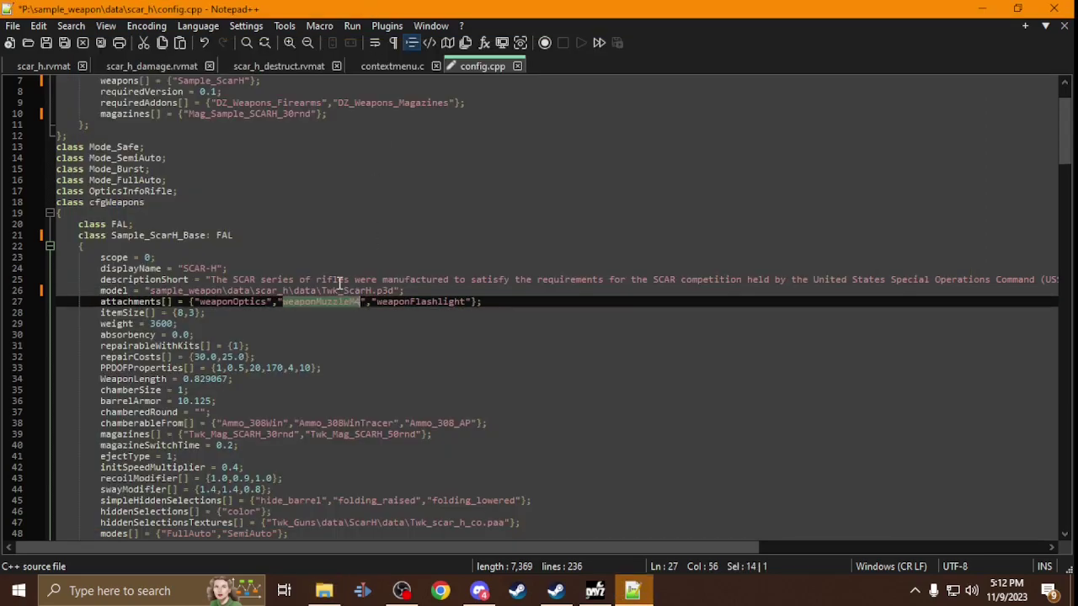
pyautogui.doubleClick(340, 290)
pyautogui.hotkey('ctrl', 'v')
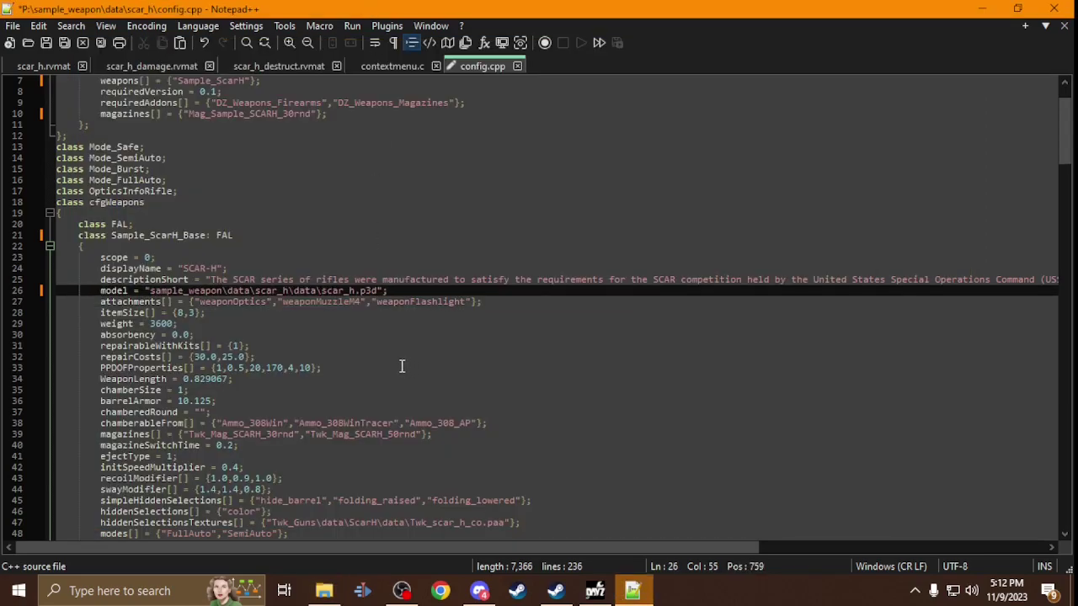
# Remove the "weaponFlashlight" entry from the base weapon class's attachments[] list.
pyautogui.click(472, 302)
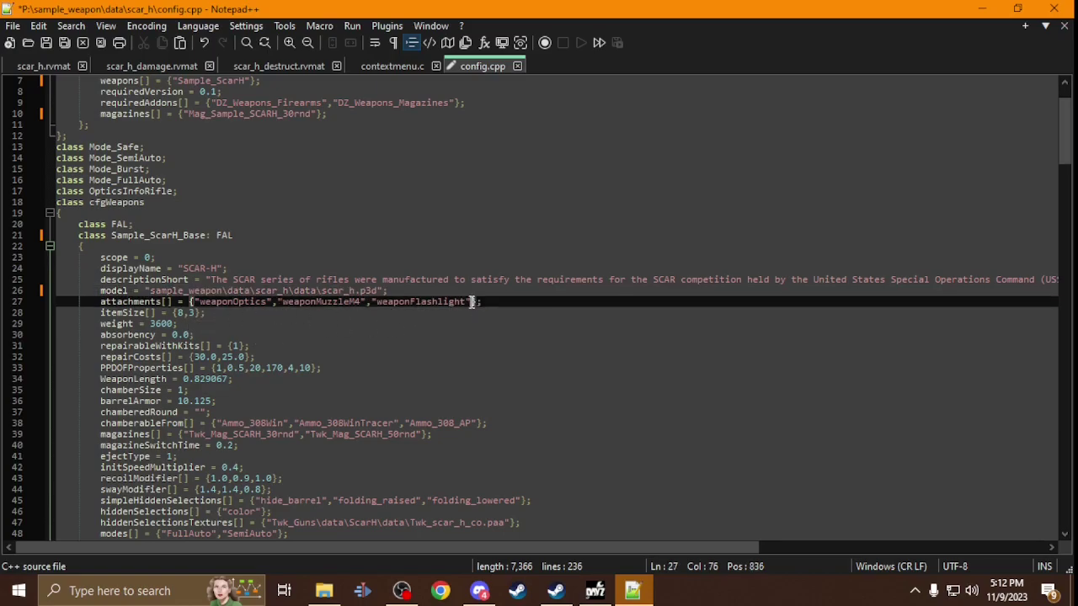
pyautogui.press('BackSpace')
pyautogui.press('BackSpace')
pyautogui.press('BackSpace')
pyautogui.press('BackSpace')
pyautogui.press('BackSpace')
pyautogui.press('BackSpace')
pyautogui.press('BackSpace')
pyautogui.press('BackSpace')
pyautogui.press('BackSpace')
pyautogui.press('BackSpace')
pyautogui.press('BackSpace')
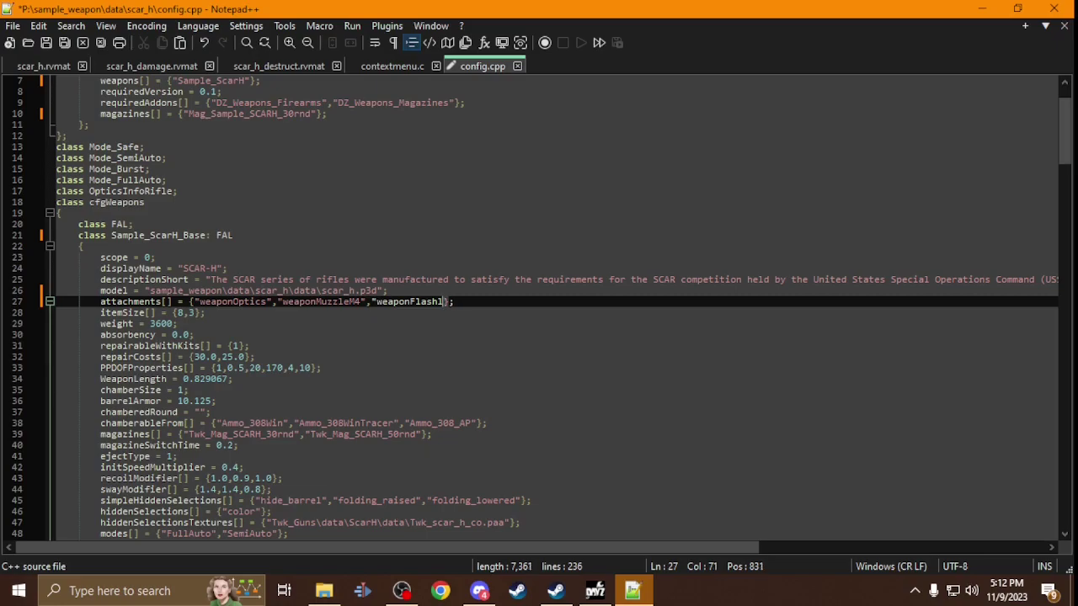
pyautogui.press('BackSpace')
pyautogui.press('BackSpace')
pyautogui.press('BackSpace')
pyautogui.press('BackSpace')
pyautogui.press('BackSpace')
pyautogui.press('BackSpace')
pyautogui.press('BackSpace')
pyautogui.press('BackSpace')
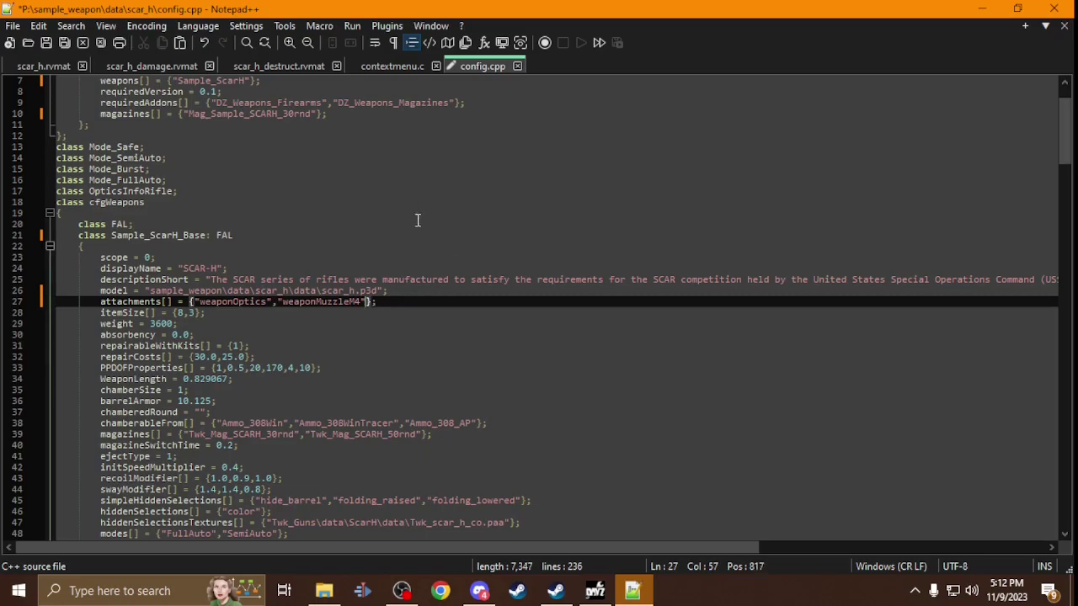
pyautogui.click(223, 303)
pyautogui.scroll(-2, 205, 345)
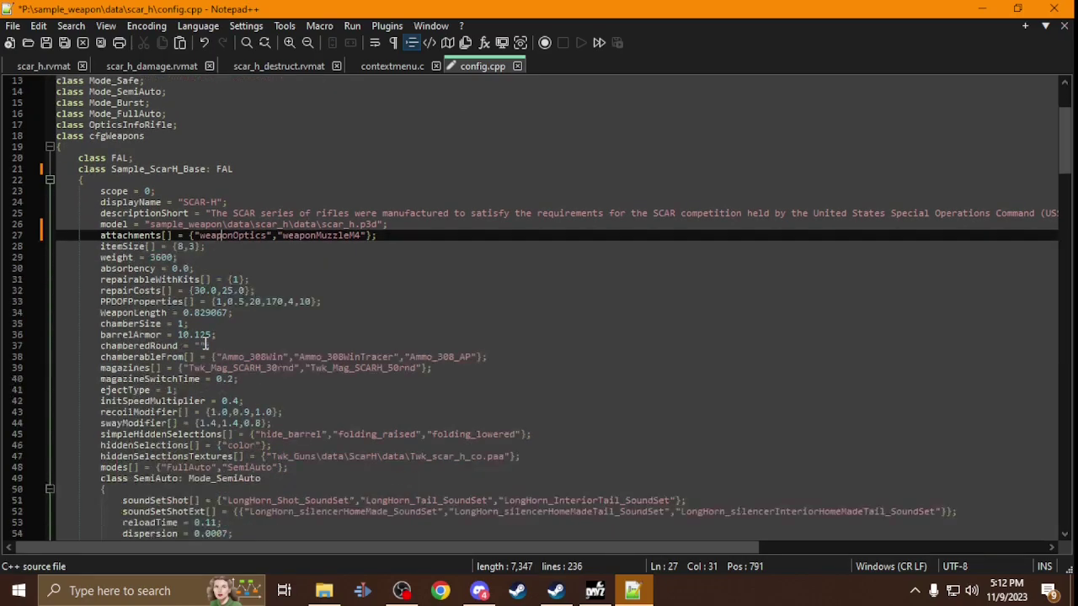
pyautogui.doubleClick(160, 256)
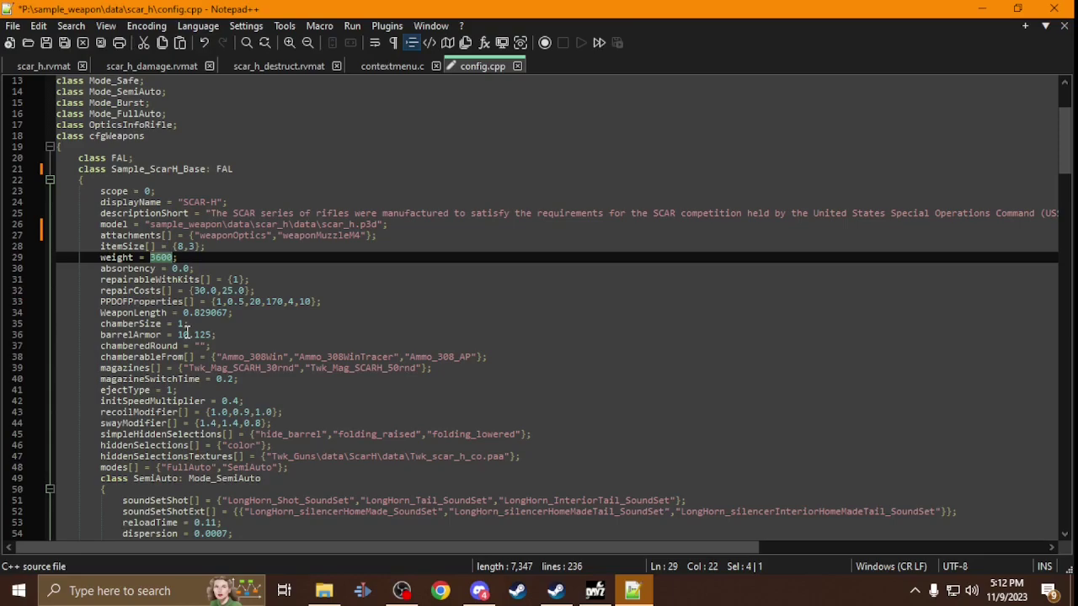
# Remove the "Ammo_308_AP" entry from the base weapon class's chamberableFrom[] list.
pyautogui.scroll(-2, 181, 335)
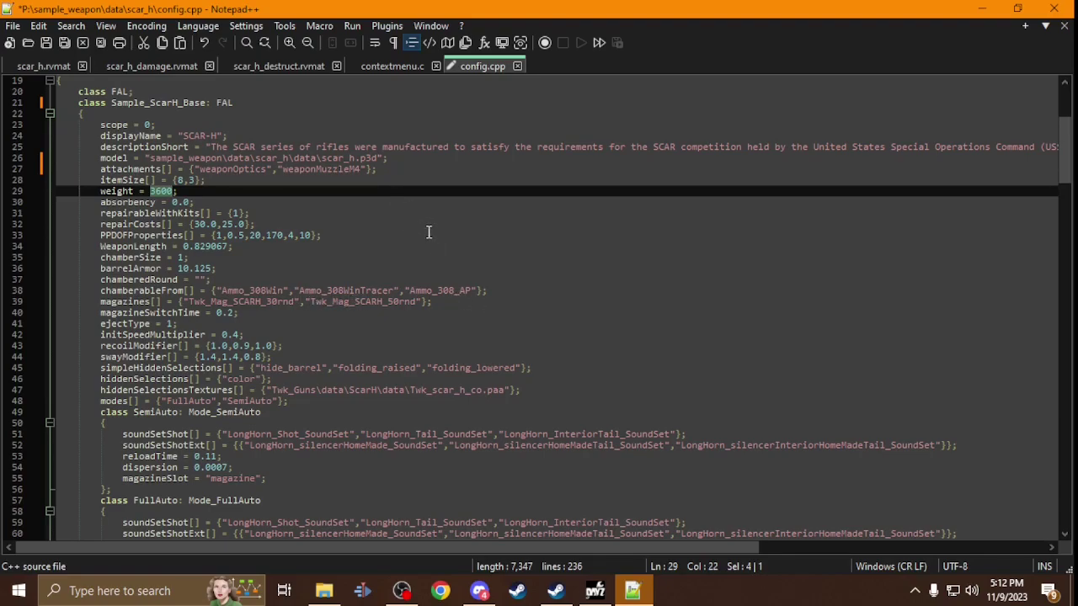
pyautogui.moveTo(477, 291)
pyautogui.mouseDown()
pyautogui.moveTo(414, 285)
pyautogui.moveTo(477, 289)
pyautogui.mouseUp()
pyautogui.press('BackSpace')
pyautogui.press('BackSpace')
pyautogui.press('BackSpace')
pyautogui.press('BackSpace')
pyautogui.press('BackSpace')
pyautogui.press('BackSpace')
pyautogui.press('BackSpace')
pyautogui.press('BackSpace')
pyautogui.press('BackSpace')
pyautogui.press('BackSpace')
pyautogui.press('BackSpace')
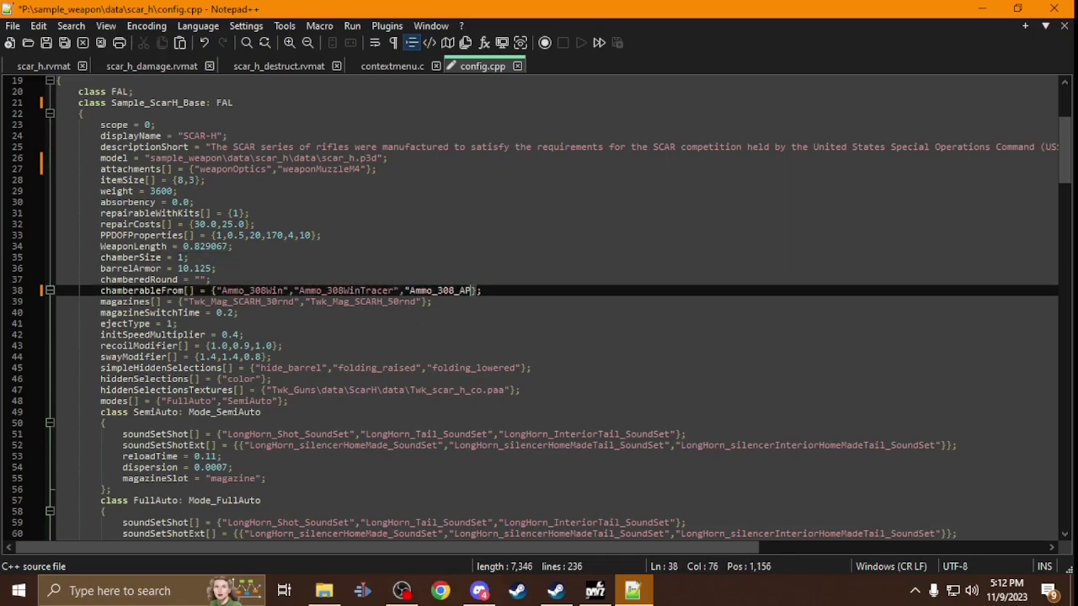
pyautogui.press('BackSpace')
pyautogui.press('BackSpace')
pyautogui.press('BackSpace')
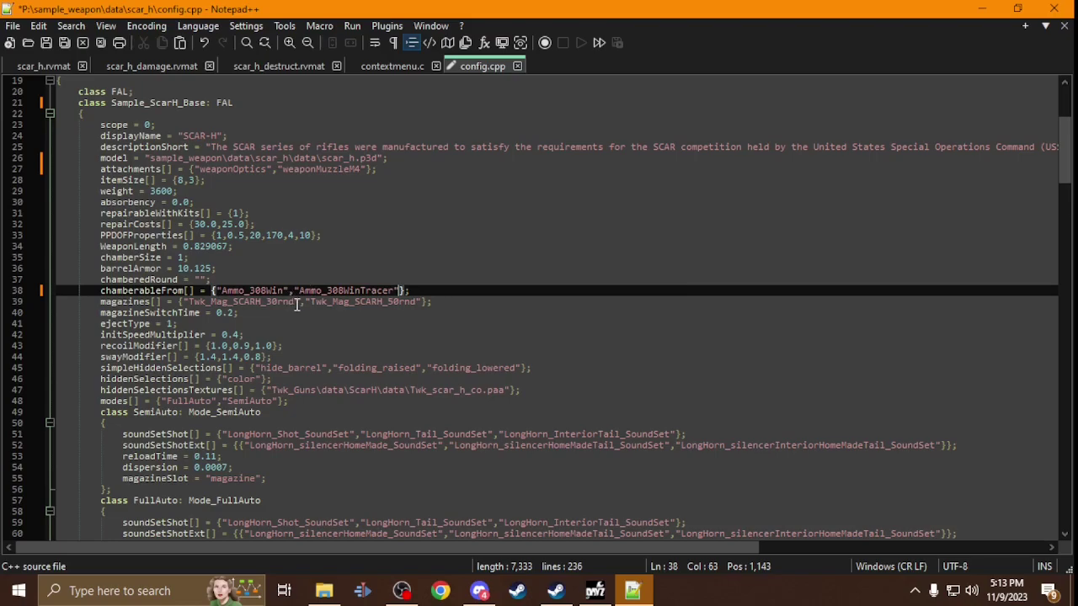
# Remove the "Twk_Mag_SCARH_50rnd" entry from the base weapon class's magazines[] list.
pyautogui.scroll(-1, 297, 305)
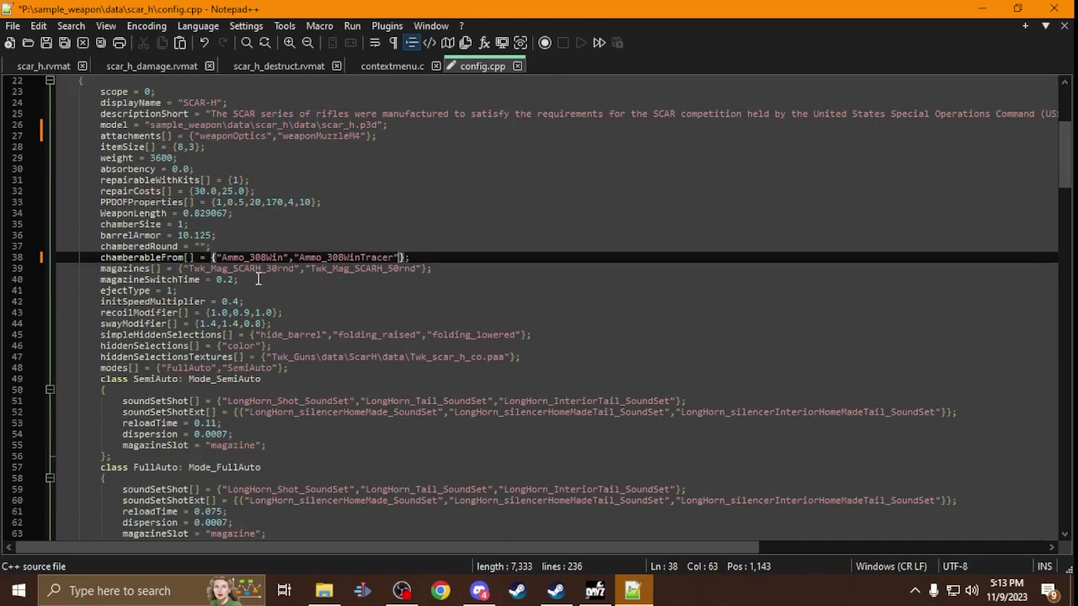
pyautogui.click(421, 268)
pyautogui.press('BackSpace')
pyautogui.press('BackSpace')
pyautogui.press('BackSpace')
pyautogui.press('BackSpace')
pyautogui.press('BackSpace')
pyautogui.press('BackSpace')
pyautogui.press('BackSpace')
pyautogui.press('BackSpace')
pyautogui.press('BackSpace')
pyautogui.press('BackSpace')
pyautogui.press('BackSpace')
pyautogui.press('BackSpace')
pyautogui.press('BackSpace')
pyautogui.press('BackSpace')
pyautogui.press('BackSpace')
pyautogui.press('BackSpace')
pyautogui.press('BackSpace')
pyautogui.press('BackSpace')
pyautogui.press('BackSpace')
pyautogui.press('BackSpace')
pyautogui.press('BackSpace')
pyautogui.press('BackSpace')
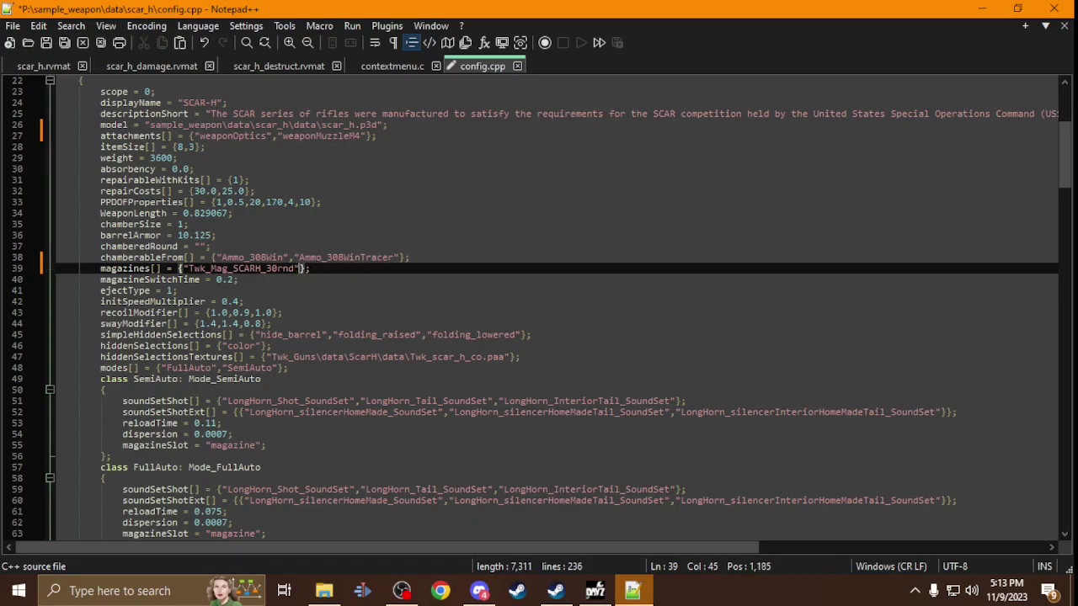
# Replace the base weapon class's remaining magazines[] entry with Mag_Sample_SCARH_30rnd, copied from CfgPatches.
pyautogui.scroll(7, 411, 258)
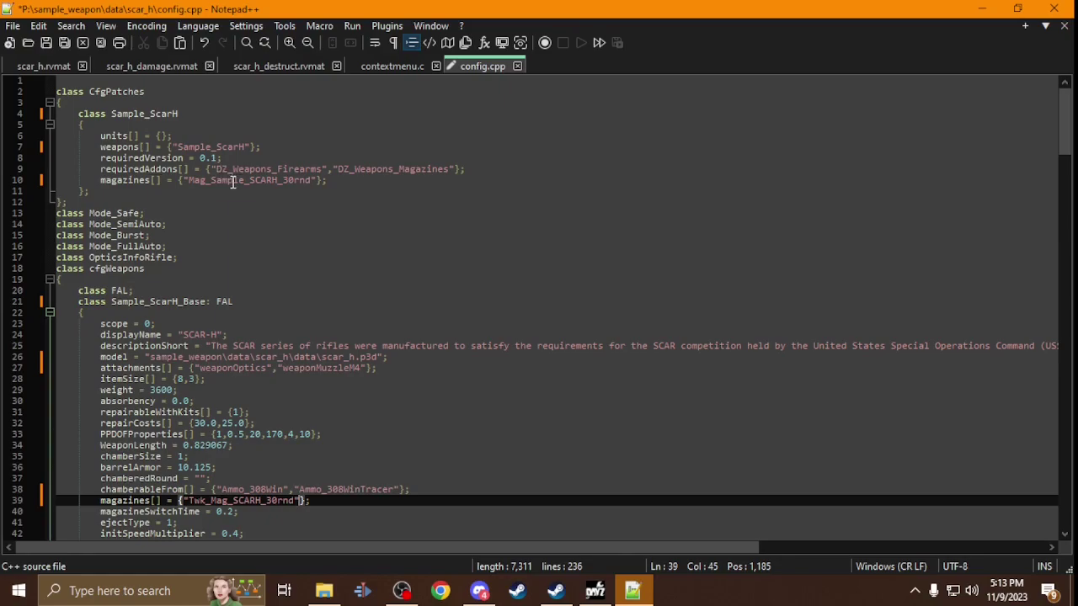
pyautogui.doubleClick(235, 180)
pyautogui.hotkey('ctrl', 'c')
pyautogui.scroll(-8, 292, 324)
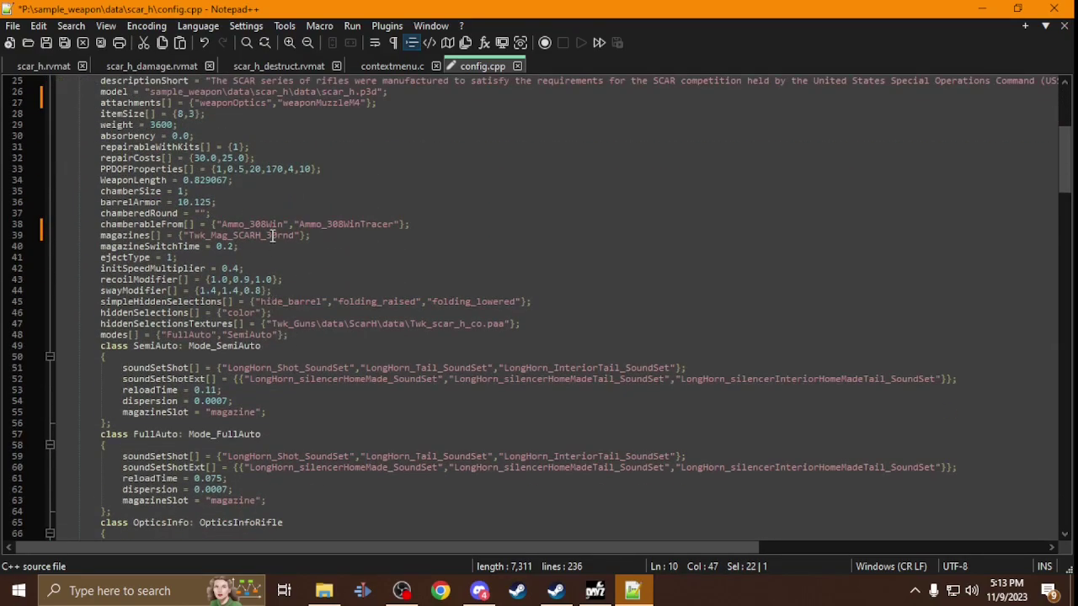
pyautogui.doubleClick(272, 235)
pyautogui.hotkey('ctrl', 'v')
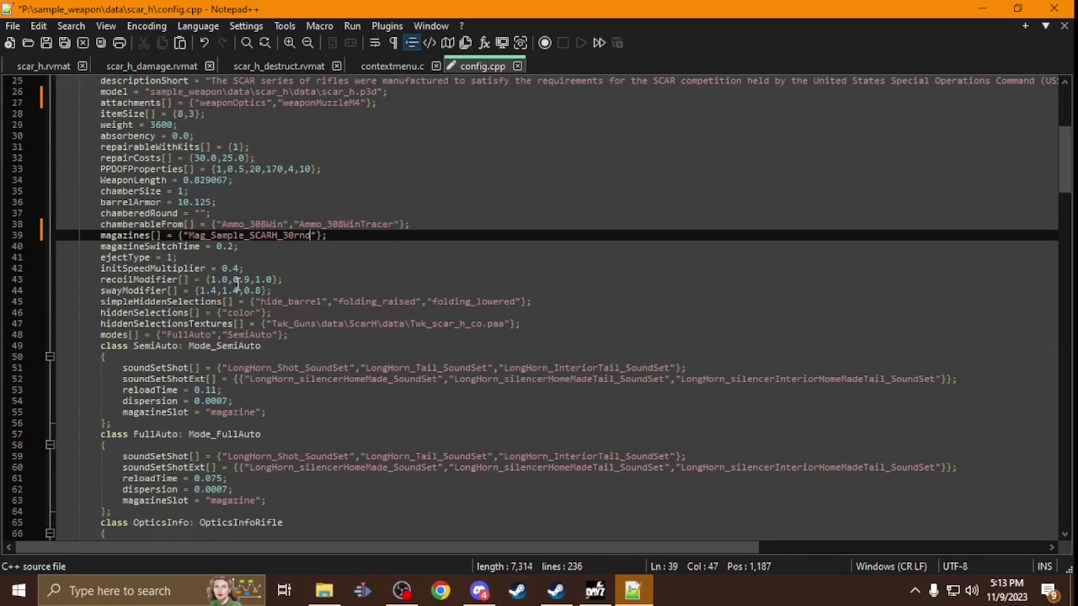
# Change the base weapon class's hiddenSelections[] entry to "zbytek".
pyautogui.scroll(-1, 299, 348)
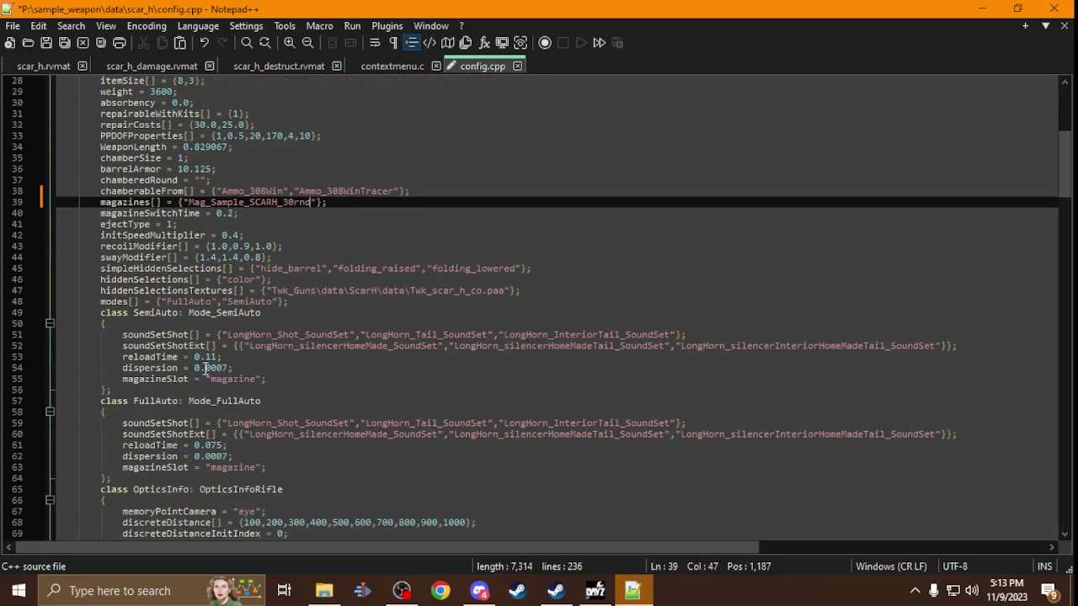
pyautogui.doubleClick(243, 280)
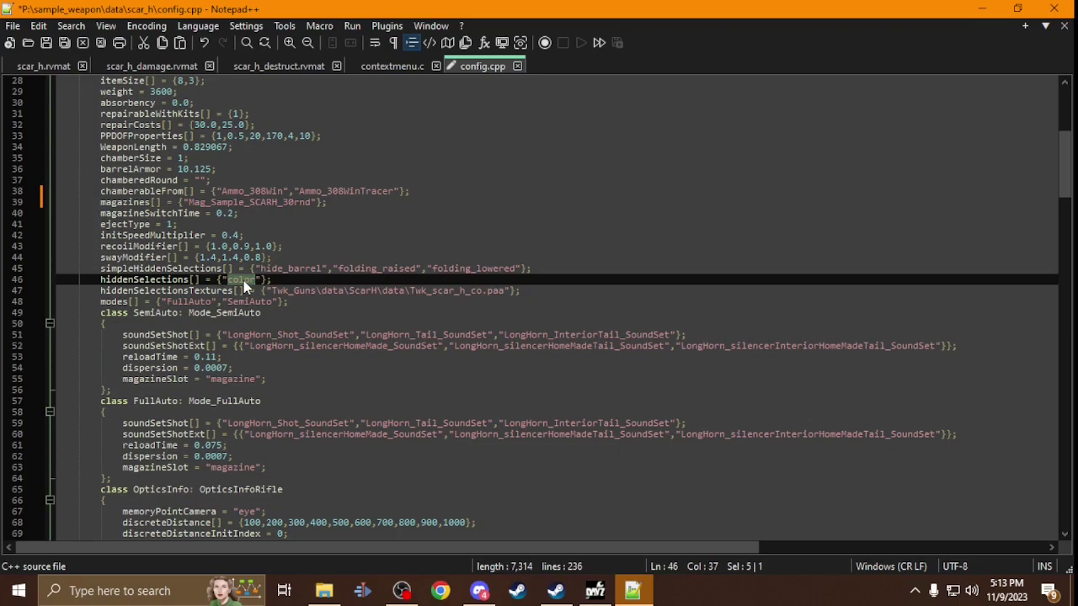
pyautogui.write('zbytek')
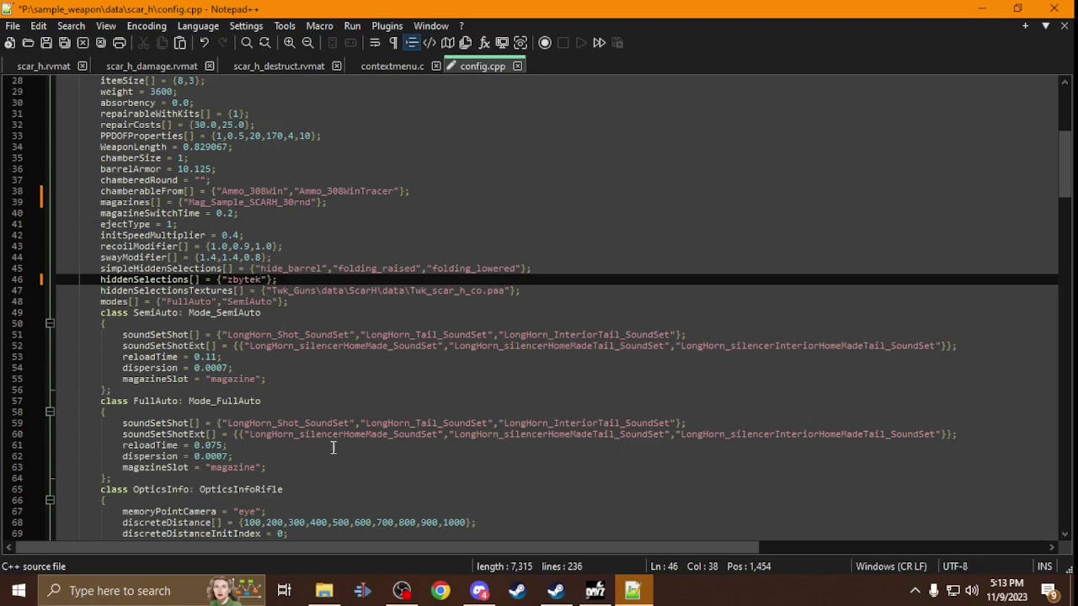
# Copy the data folder's path and set the hiddenSelectionsTextures[] folder to sample_weapon\data\scar_h\data in the base weapon class.
pyautogui.click(335, 594)
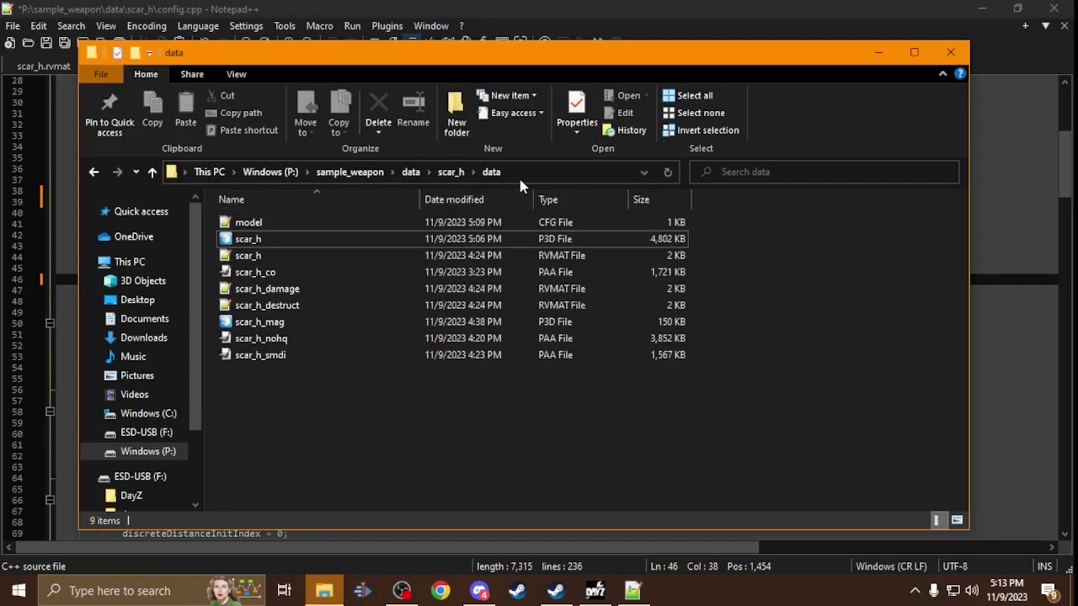
pyautogui.click(519, 179)
pyautogui.moveTo(367, 173); pyautogui.dragTo(196, 172)
pyautogui.hotkey('ctrl', 'c')
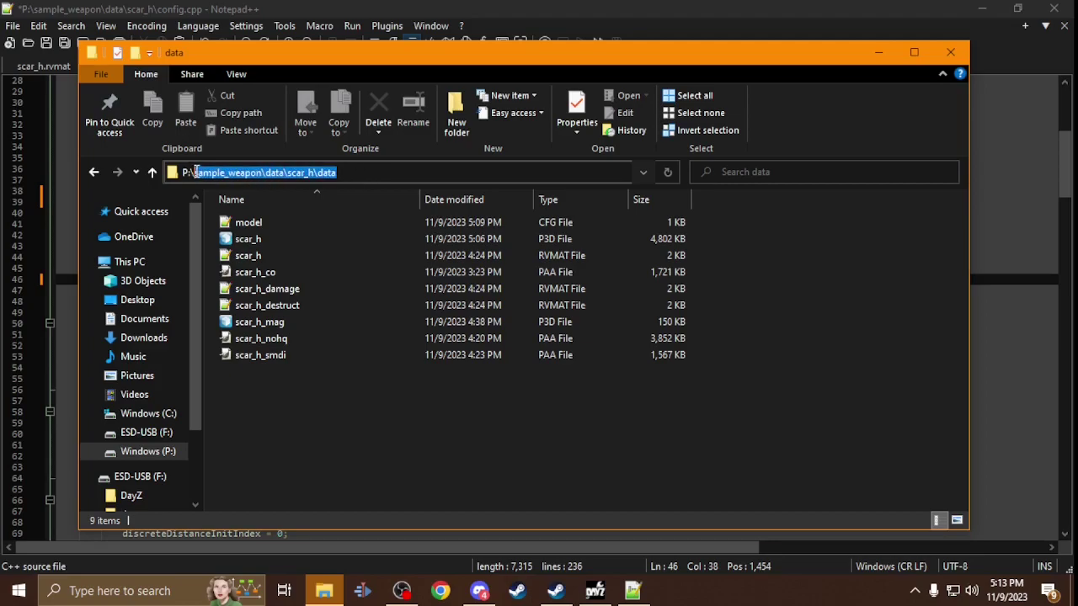
pyautogui.click(337, 35)
pyautogui.moveTo(405, 291); pyautogui.dragTo(271, 291)
pyautogui.hotkey('ctrl', 'v')
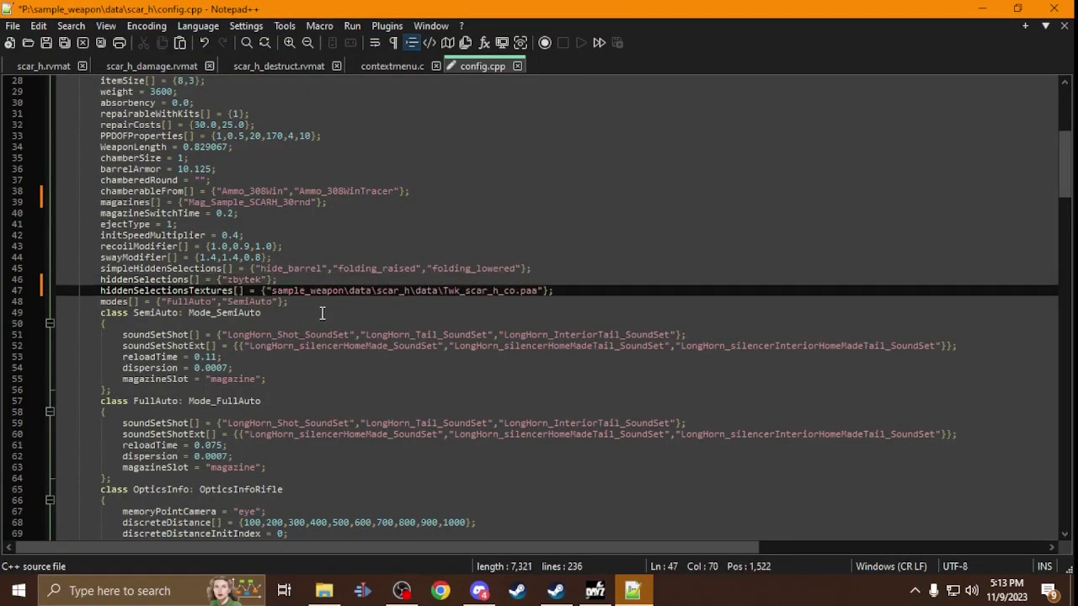
# Copy the scar_h_co texture's file name from the data folder and set the hiddenSelectionsTextures[] file to scar_h_co.paa.
pyautogui.click(320, 593)
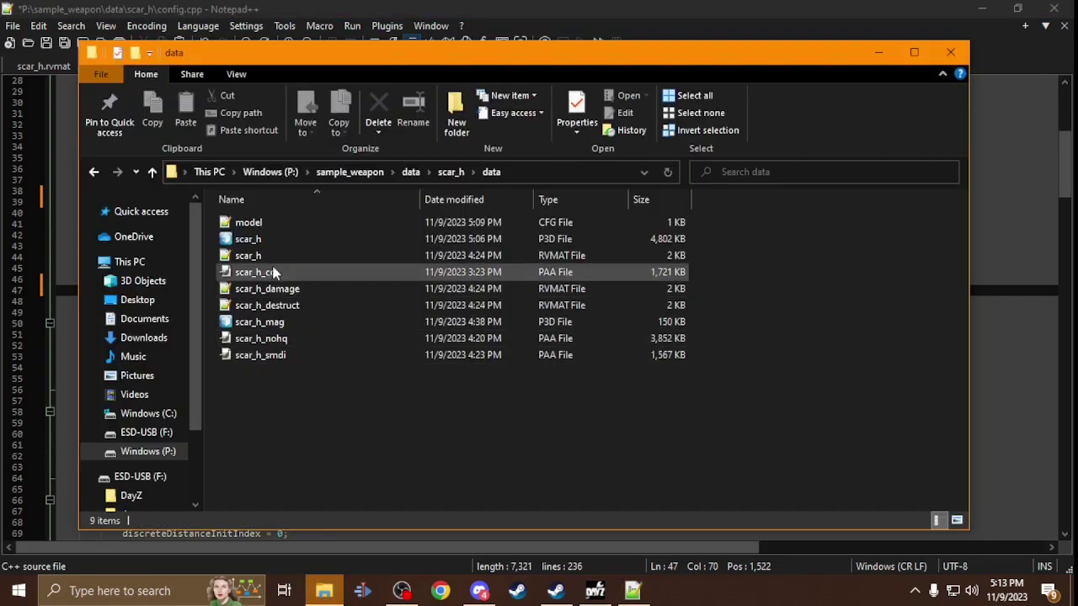
pyautogui.rightClick(271, 273)
pyautogui.click(313, 525)
pyautogui.hotkey('ctrl', 'c')
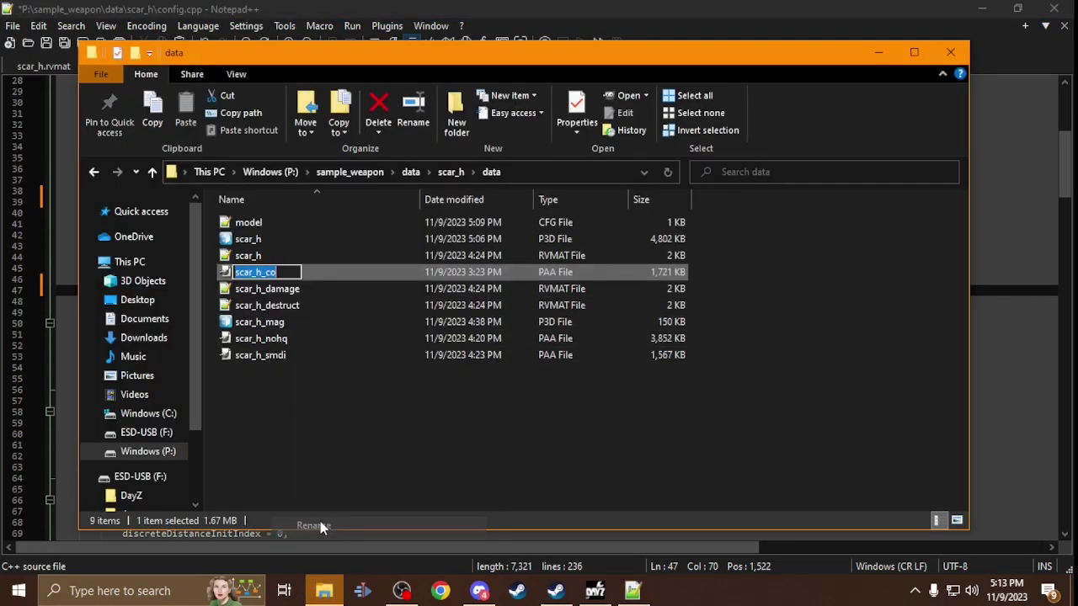
pyautogui.press('Escape')
pyautogui.hotkey('alt', 'Tab')
pyautogui.doubleClick(473, 290)
pyautogui.hotkey('ctrl', 'v')
# Look through the base weapon class's fire modes, OpticsInfo, Particles and DamageSystem sections down to the magazine classes.
pyautogui.scroll(-2, 110, 316)
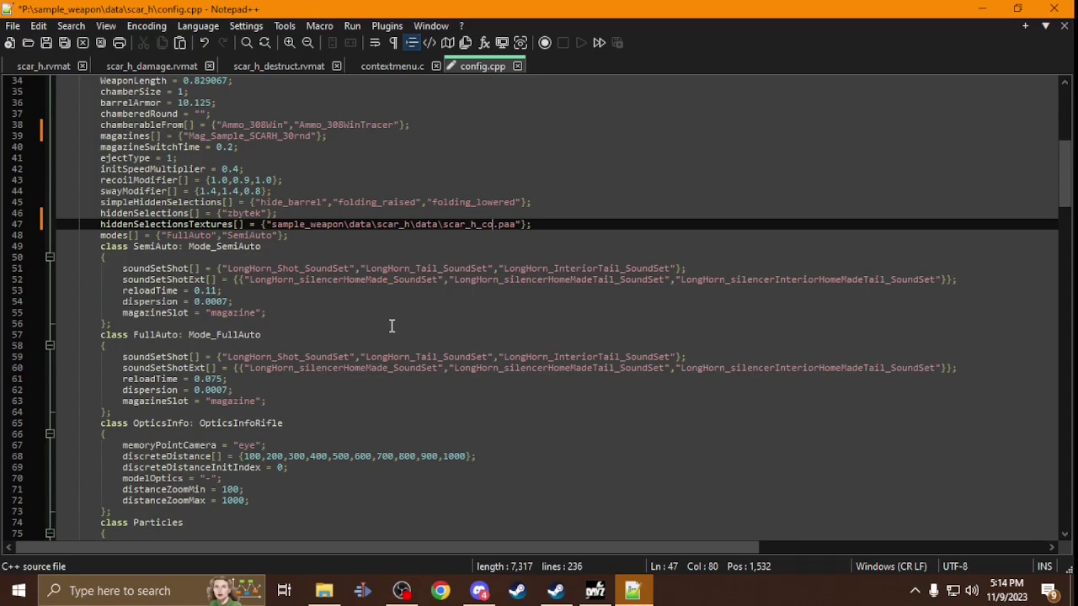
pyautogui.scroll(-2, 392, 326)
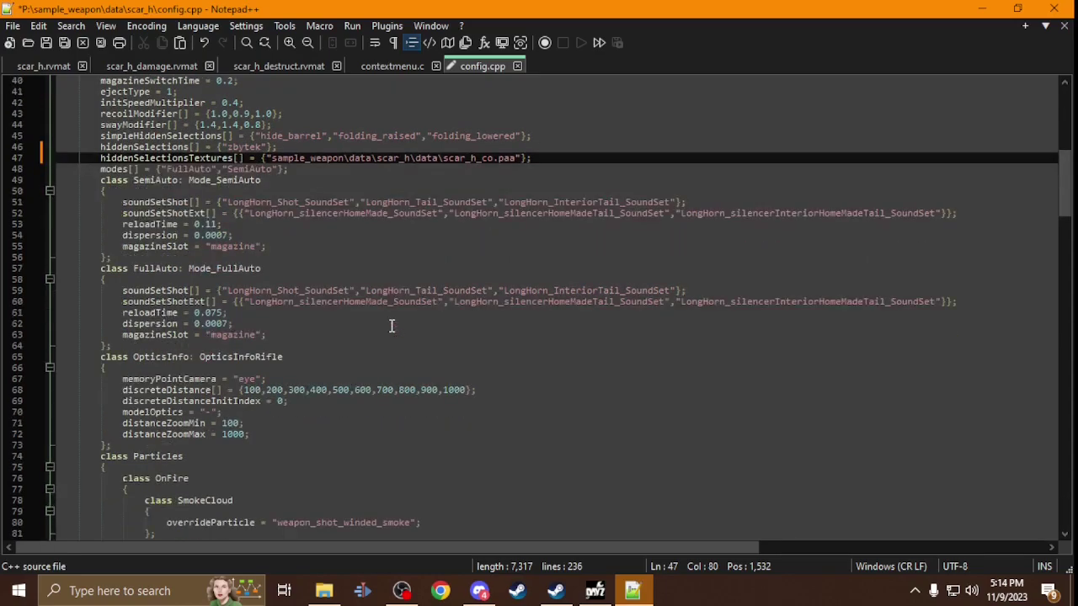
pyautogui.scroll(-6, 391, 326)
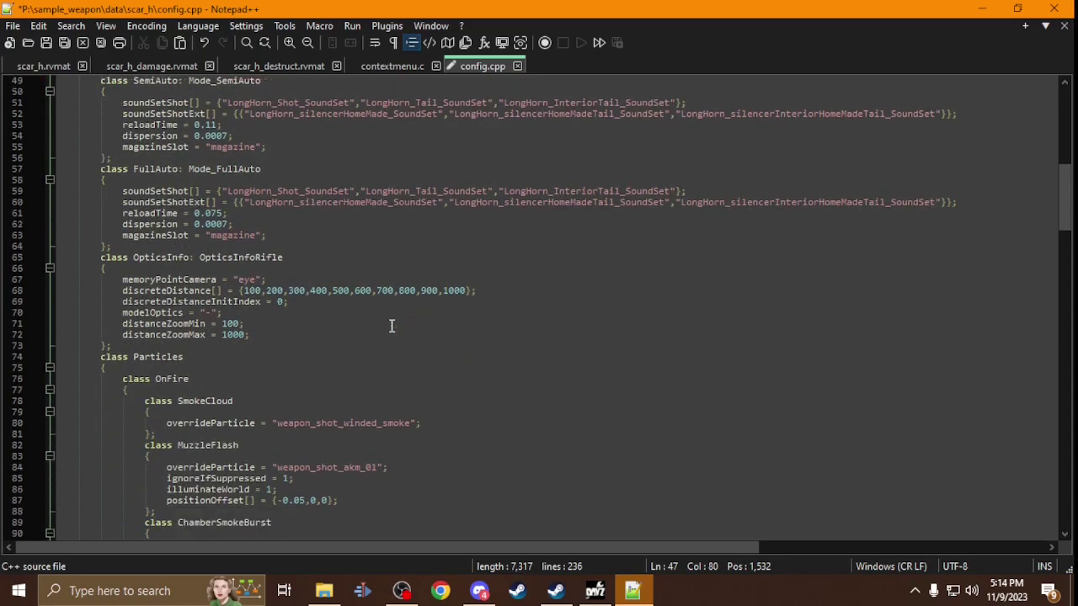
pyautogui.scroll(-2, 391, 326)
pyautogui.scroll(3, 356, 379)
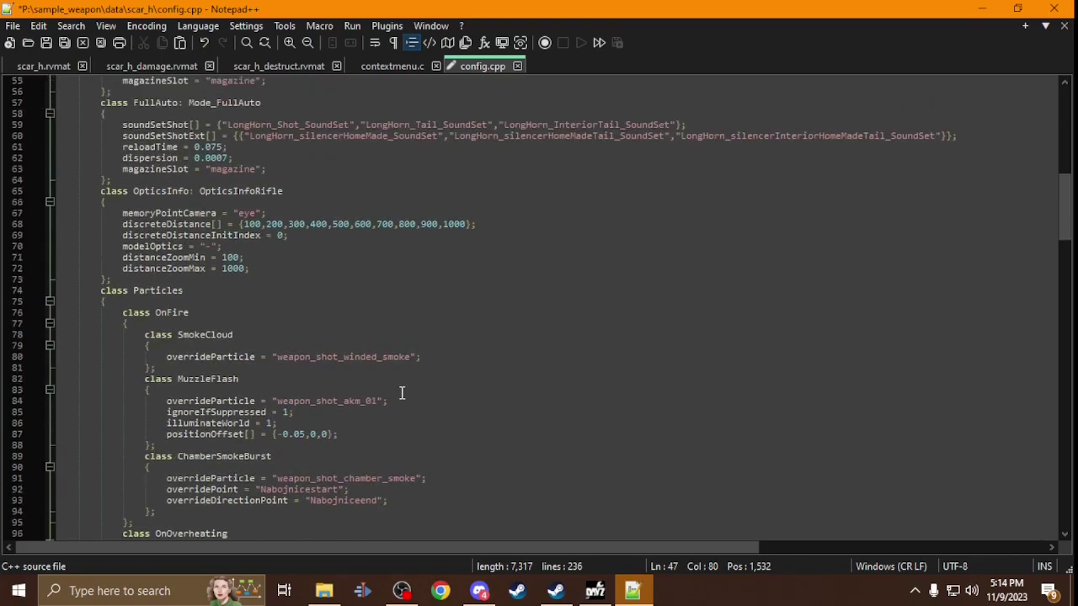
pyautogui.scroll(-15, 291, 278)
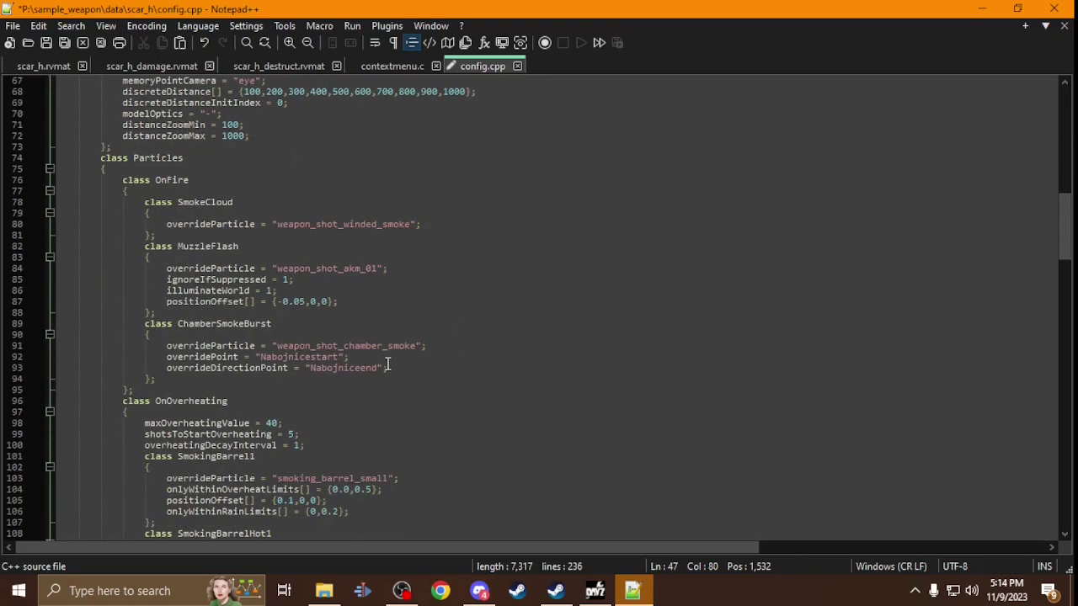
pyautogui.scroll(-16, 432, 328)
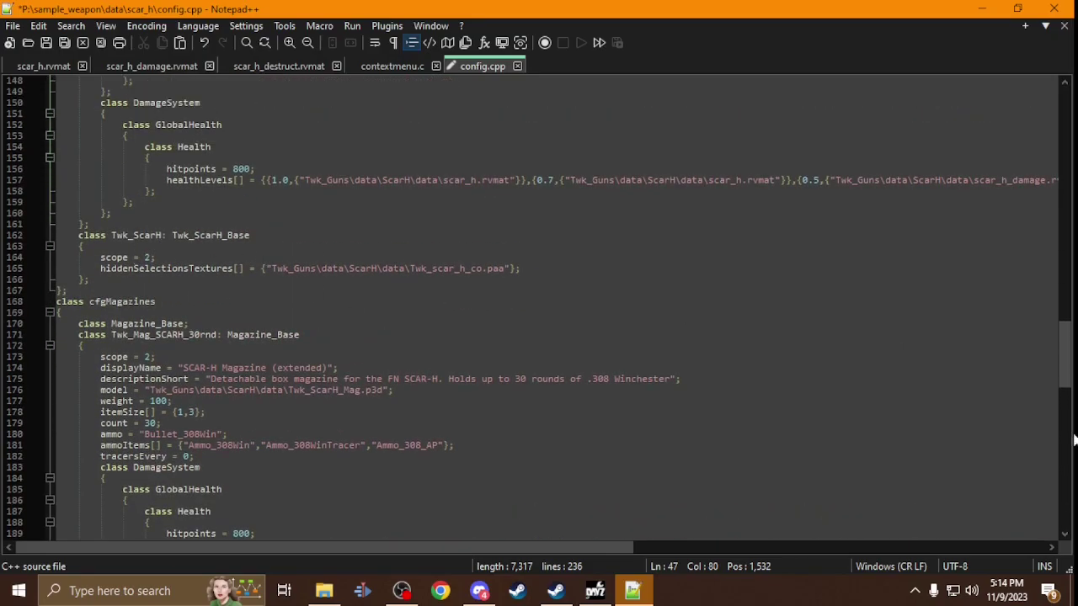
# Rename the Twk_ScarH class to Sample_ScarH, copied from CfgPatches, and change its parent class to Sample_ScarH_Base.
pyautogui.moveTo(1064, 374); pyautogui.dragTo(1037, 123)
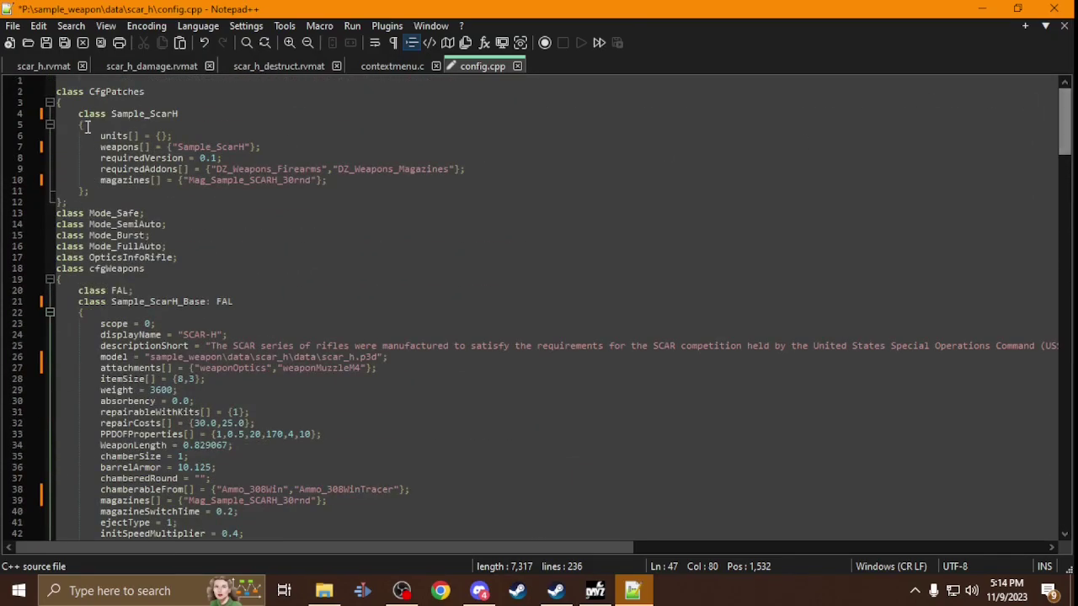
pyautogui.doubleClick(144, 114)
pyautogui.hotkey('ctrl', 'c')
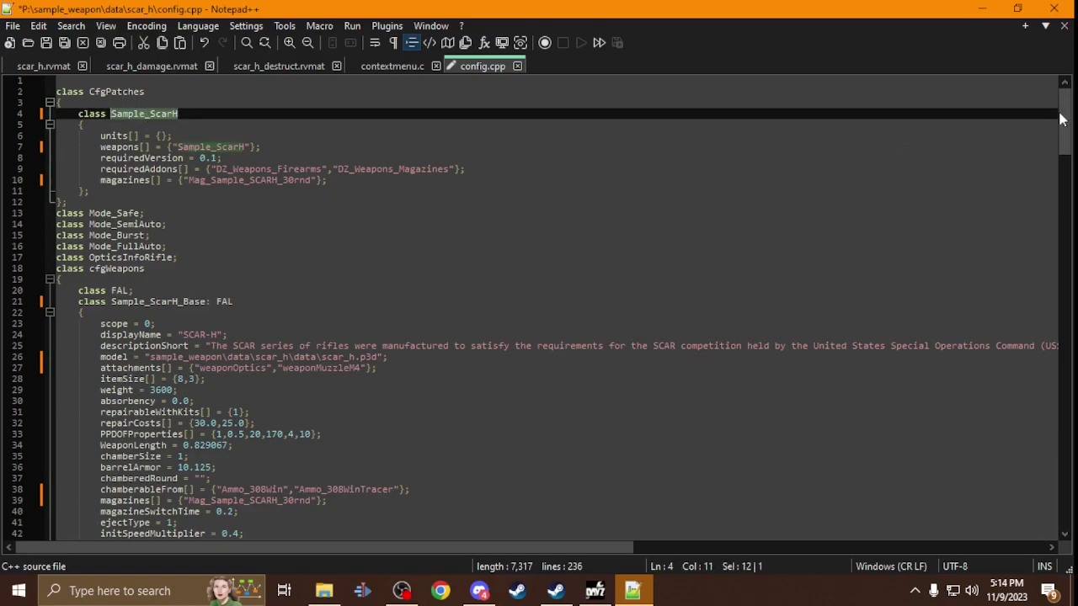
pyautogui.moveTo(1066, 156); pyautogui.dragTo(1067, 396)
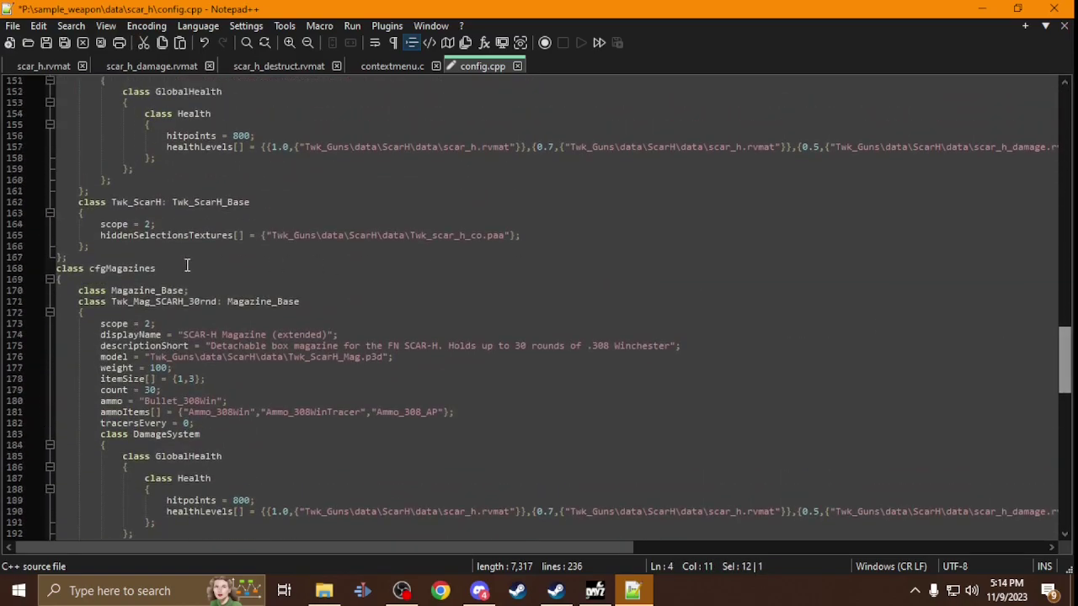
pyautogui.doubleClick(148, 203)
pyautogui.hotkey('ctrl', 'v')
pyautogui.moveTo(239, 203); pyautogui.dragTo(195, 204)
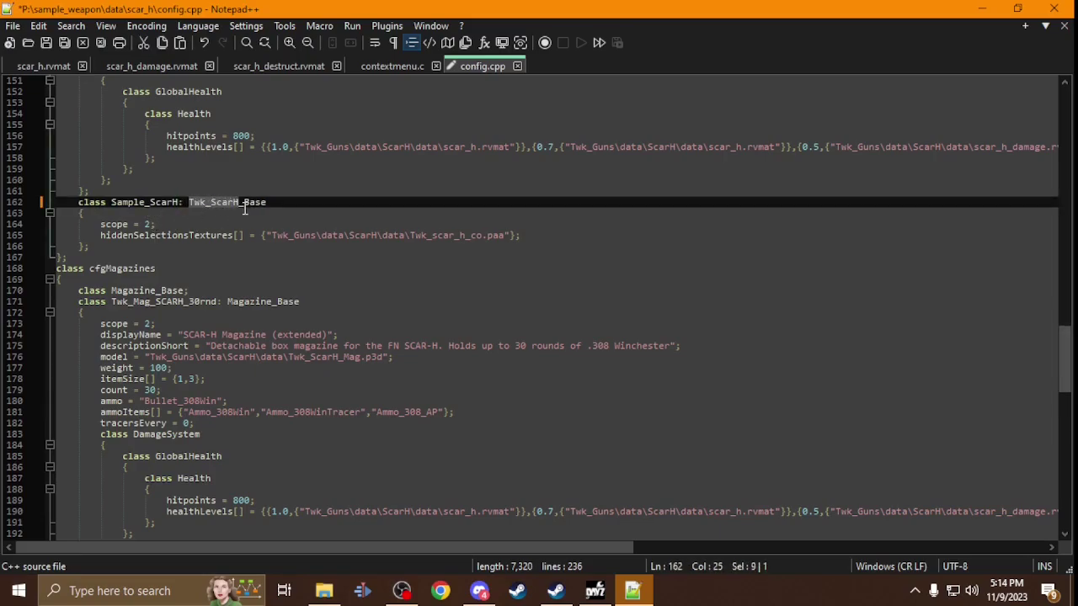
pyautogui.hotkey('ctrl', 'v')
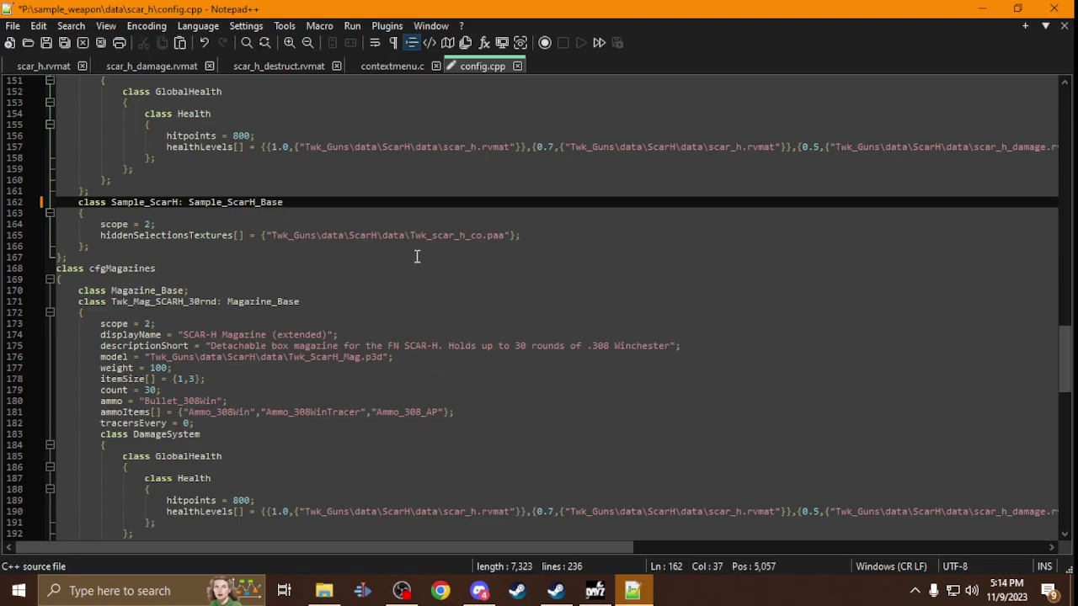
# Set the Sample_ScarH class's hiddenSelectionsTextures[] to sample_weapon\data\scar_h\data\scar_h_co.paa, copied from the base weapon class.
pyautogui.scroll(17, 470, 279)
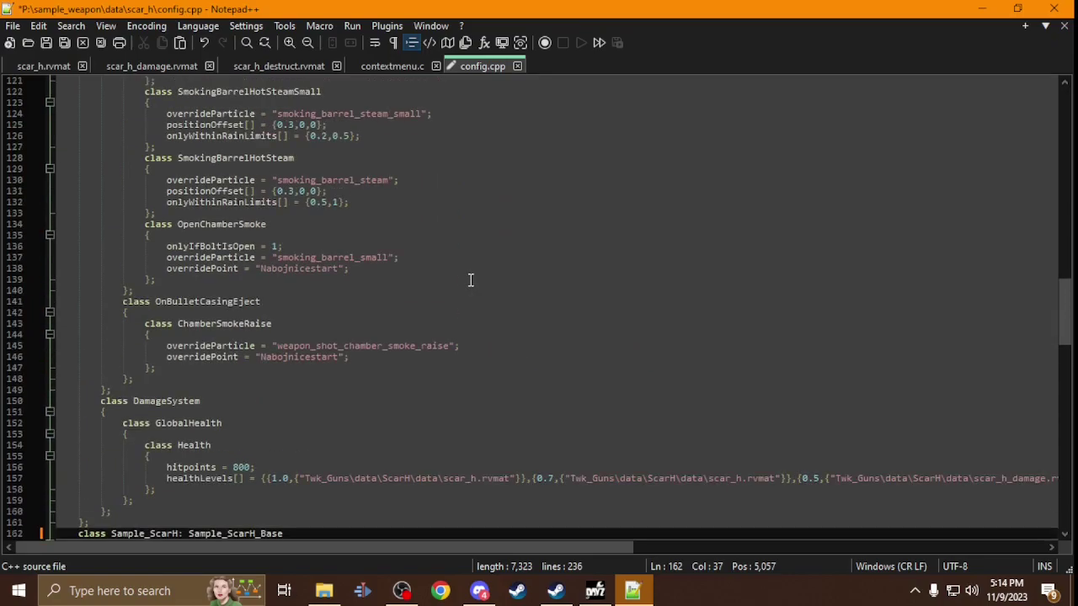
pyautogui.scroll(20, 362, 379)
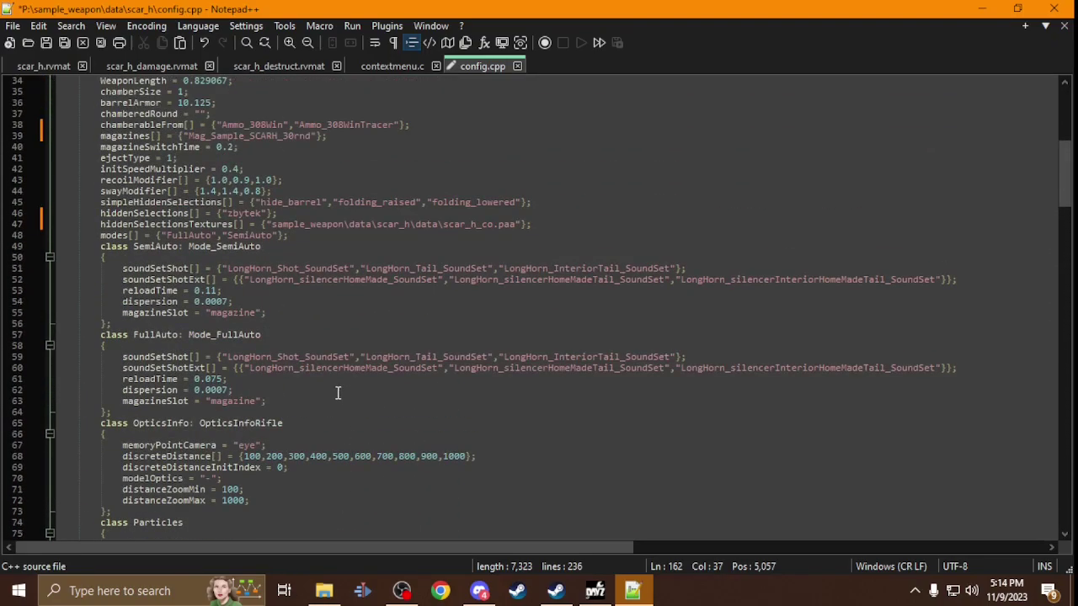
pyautogui.scroll(3, 335, 384)
pyautogui.moveTo(548, 324); pyautogui.dragTo(3, 324)
pyautogui.scroll(-20, 366, 412)
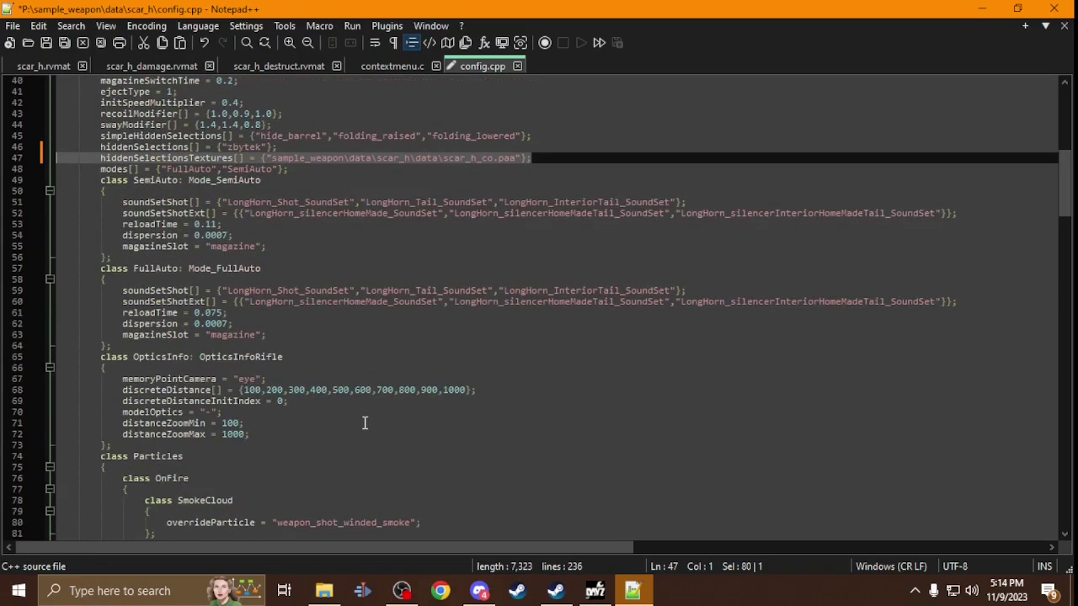
pyautogui.scroll(-13, 367, 400)
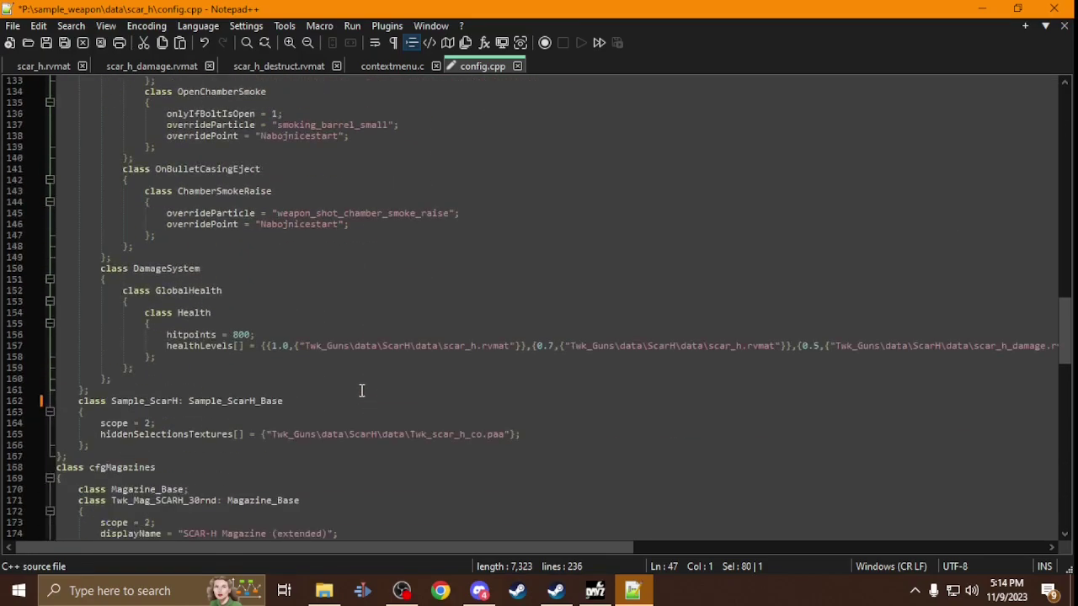
pyautogui.moveTo(504, 302); pyautogui.dragTo(271, 301)
pyautogui.write('sample_weapon\\data\\scar_h\\data\\scar_h_co.paa')
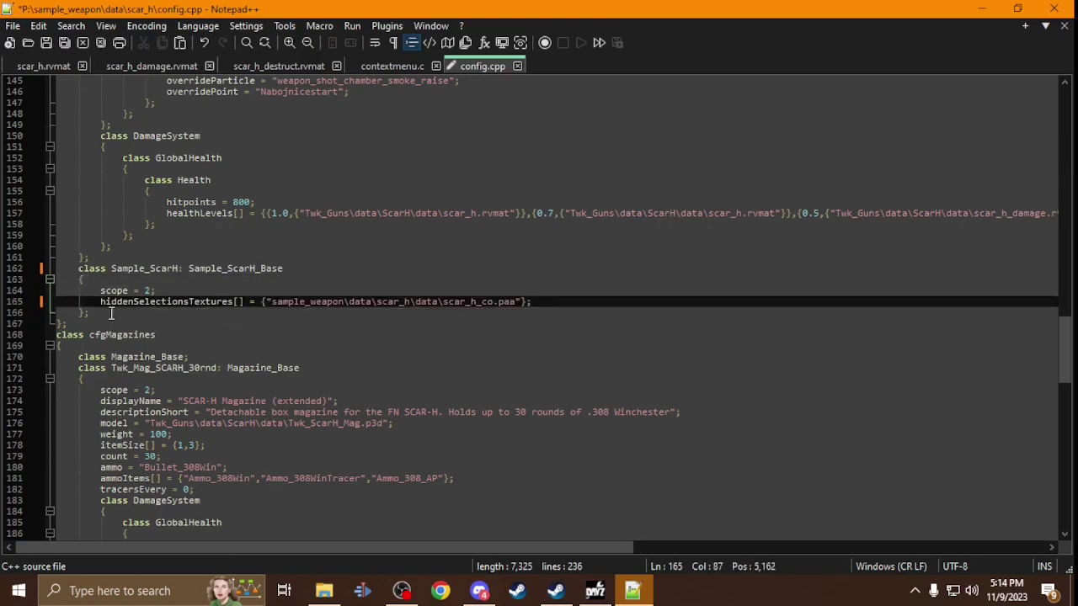
# Duplicate the Sample_ScarH class below itself, name the copy Sample_ScarH_black and select its texture file name.
pyautogui.moveTo(107, 314); pyautogui.dragTo(54, 273)
pyautogui.hotkey('ctrl', 'c')
pyautogui.click(103, 314)
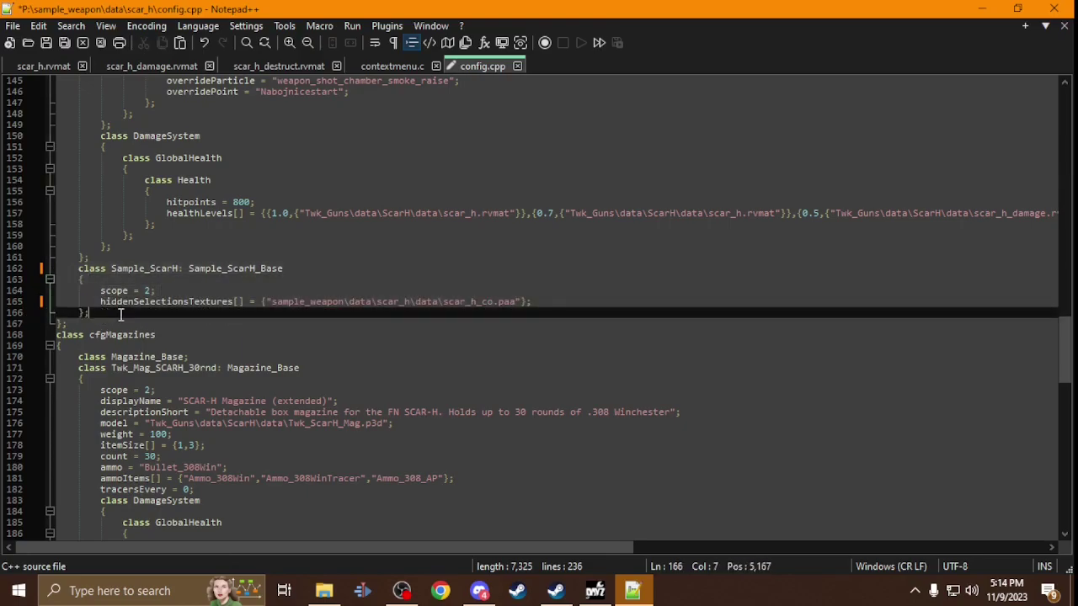
pyautogui.press('Return')
pyautogui.hotkey('ctrl', 'v')
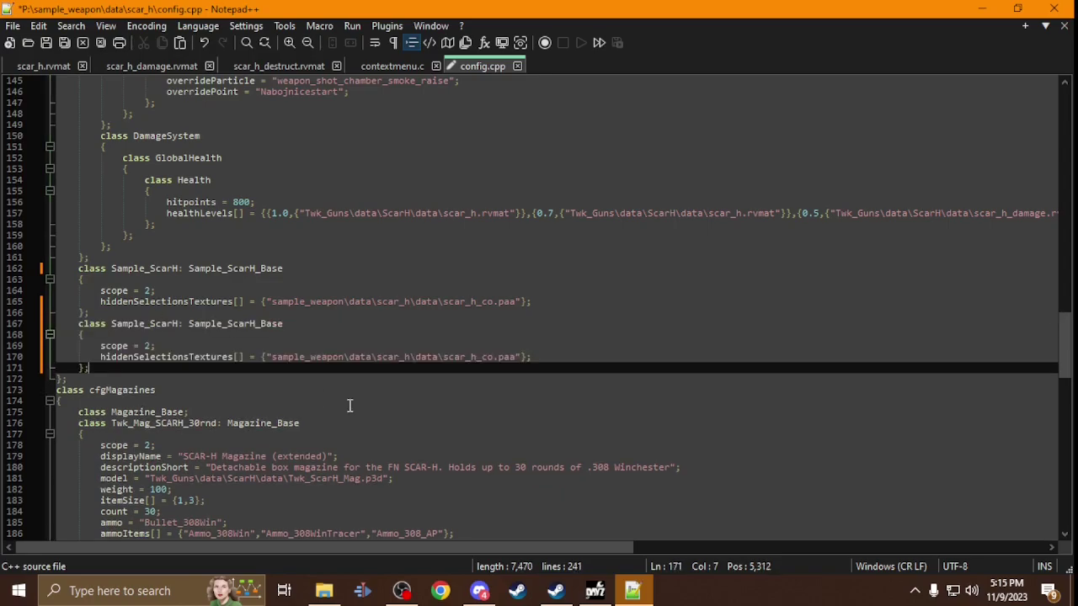
pyautogui.click(179, 323)
pyautogui.write('_black')
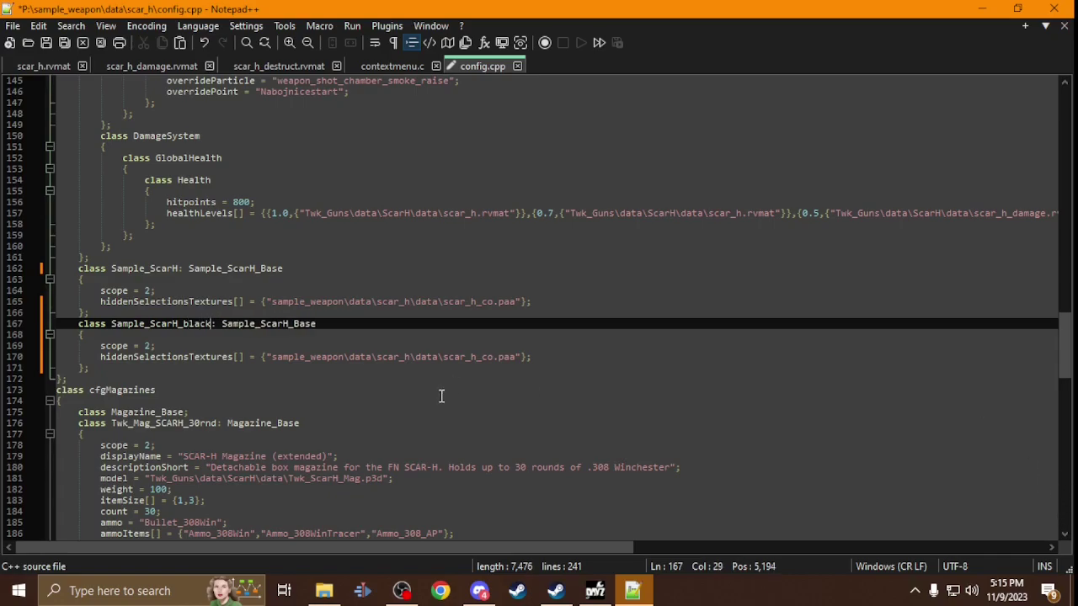
pyautogui.doubleClick(463, 359)
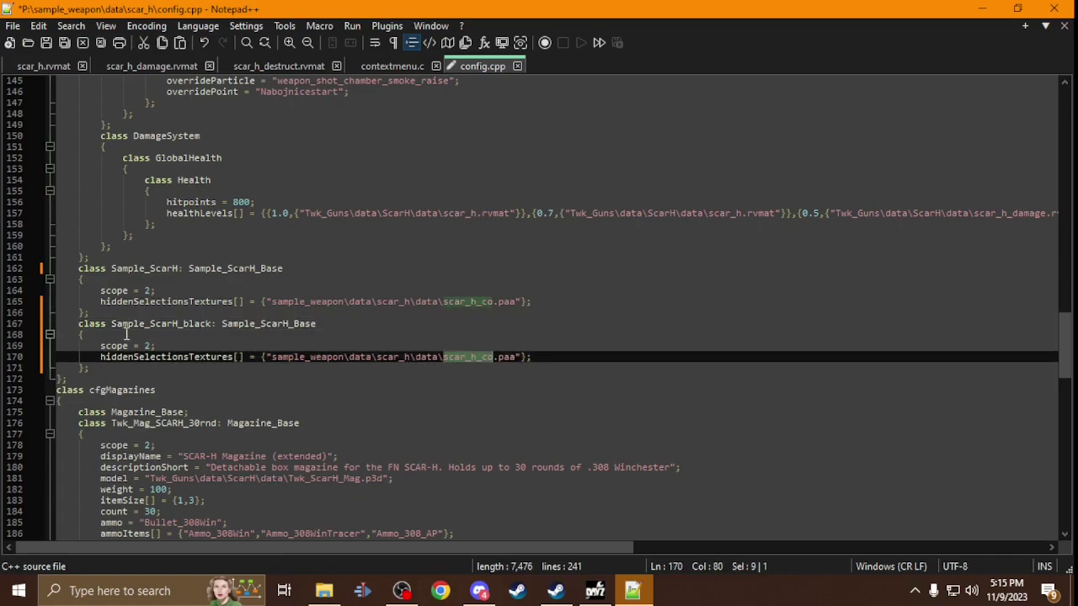
# Delete the duplicated Sample_ScarH_black class and its leftover empty line.
pyautogui.moveTo(102, 369); pyautogui.dragTo(44, 330)
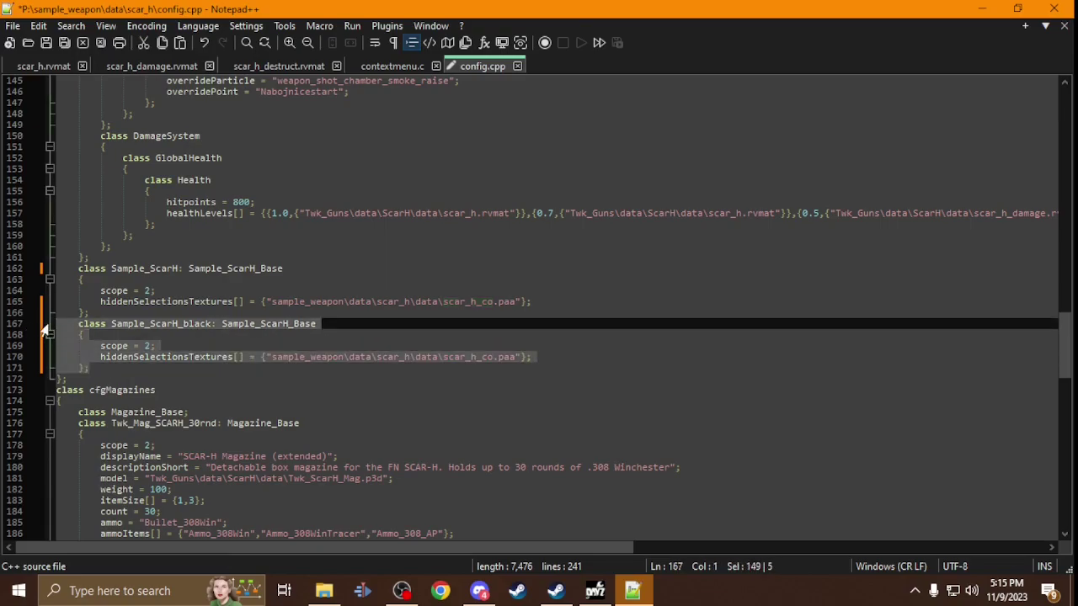
pyautogui.press('BackSpace')
pyautogui.press('BackSpace')
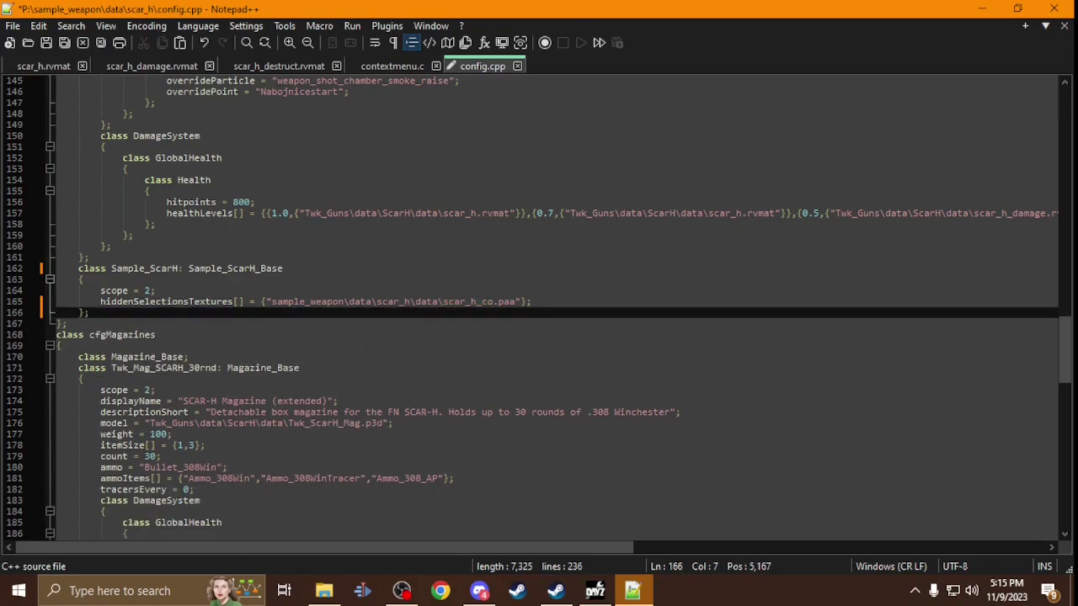
# Rename the 30-round magazine class in cfgMagazines to Mag_Sample_SCARH_30rnd, copied from the CfgPatches magazines[] entry.
pyautogui.scroll(8, 778, 266)
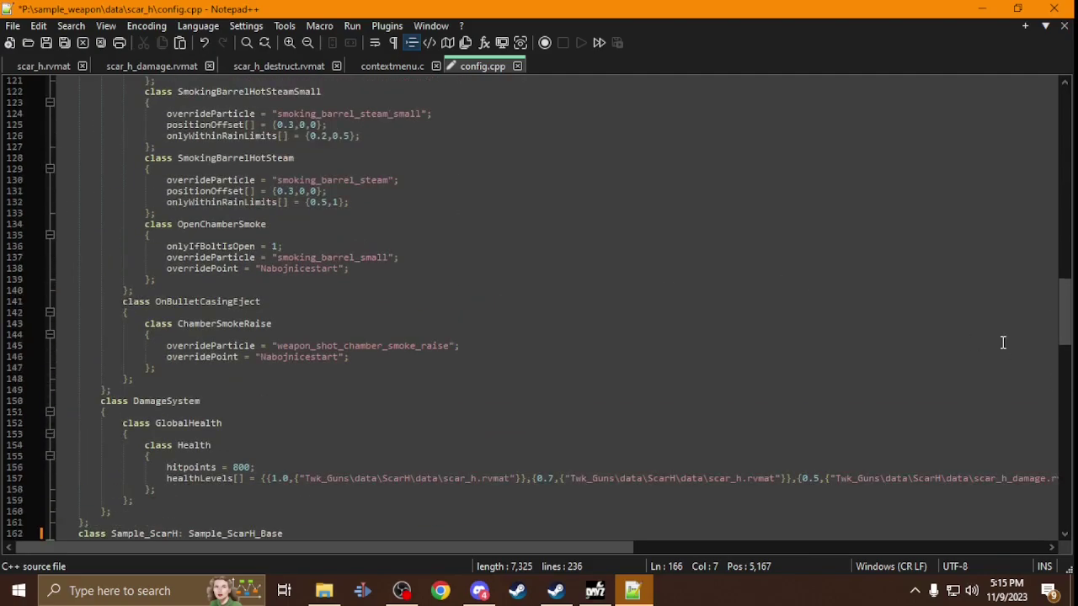
pyautogui.moveTo(1068, 330); pyautogui.dragTo(1045, 84)
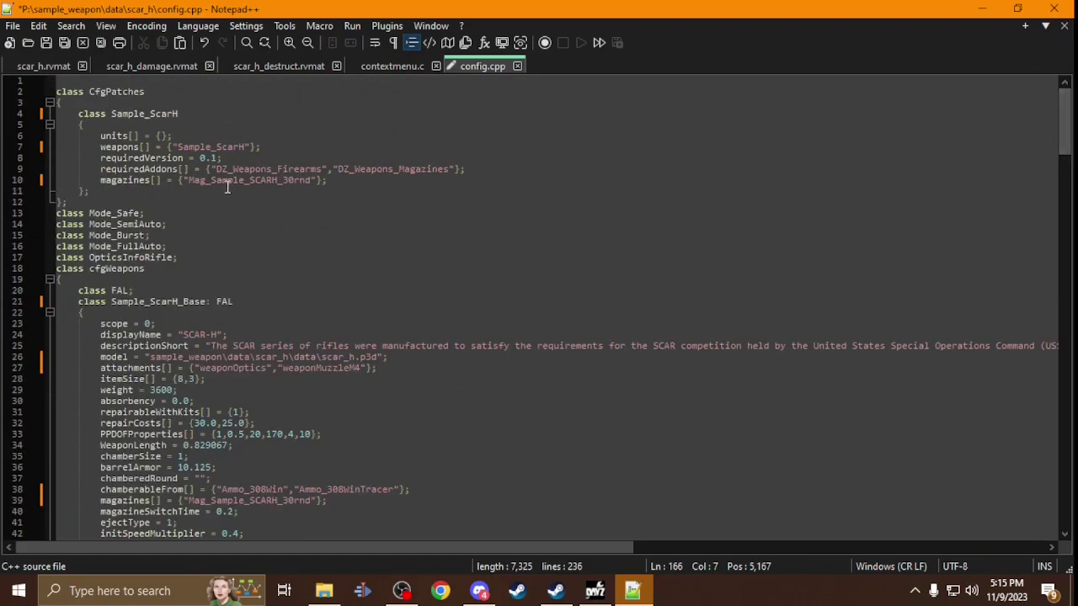
pyautogui.doubleClick(256, 180)
pyautogui.moveTo(1063, 122); pyautogui.dragTo(1063, 406)
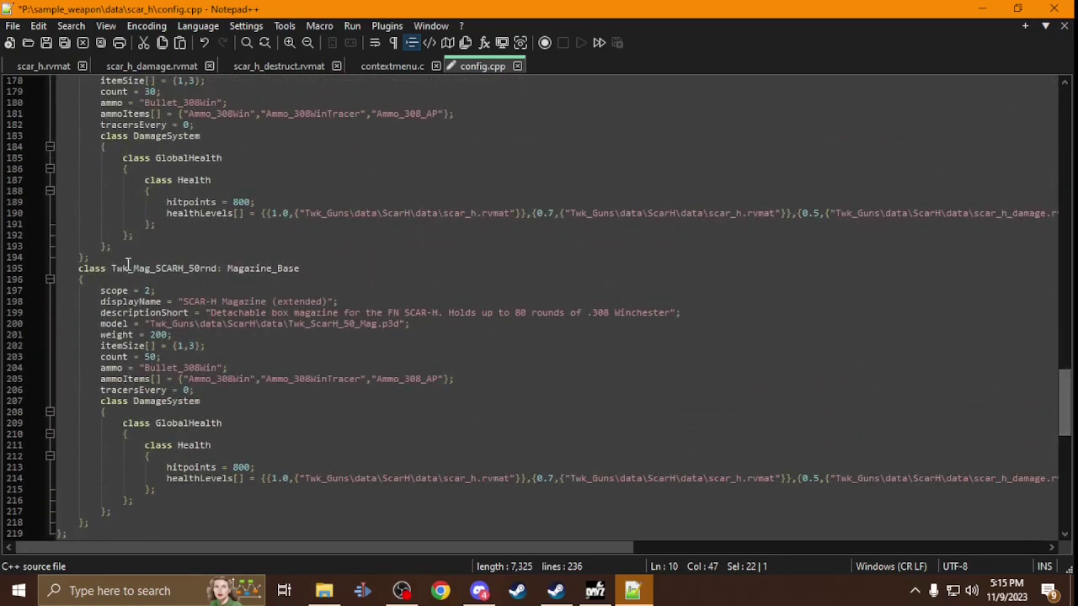
pyautogui.scroll(4, 190, 246)
pyautogui.doubleClick(192, 135)
pyautogui.hotkey('ctrl', 'v')
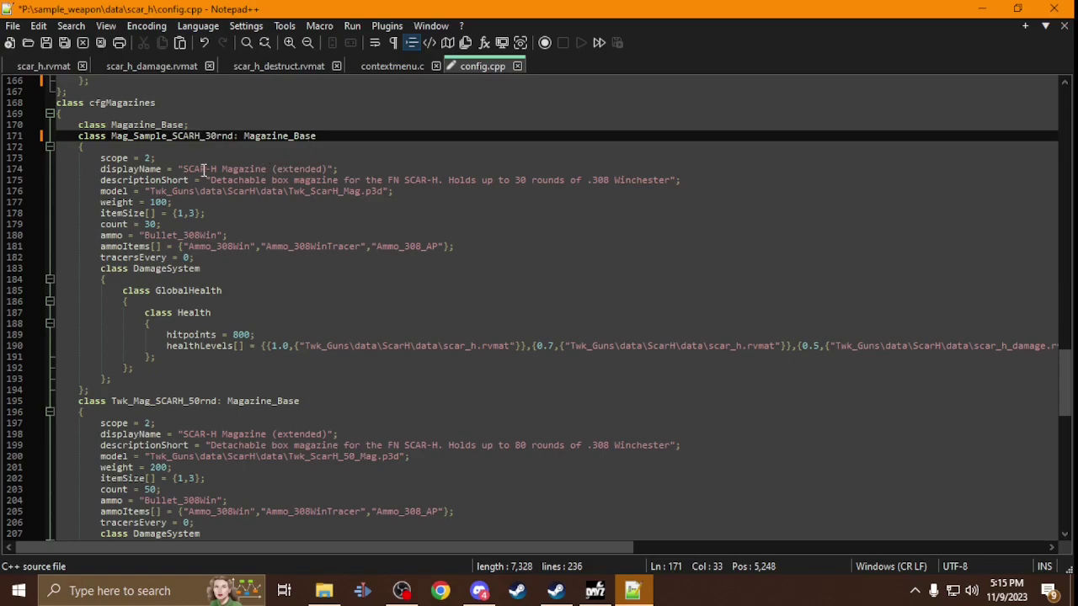
# Copy the data folder's path and set the 30-round magazine's model folder to sample_weapon\data\scar_h\data.
pyautogui.click(324, 590)
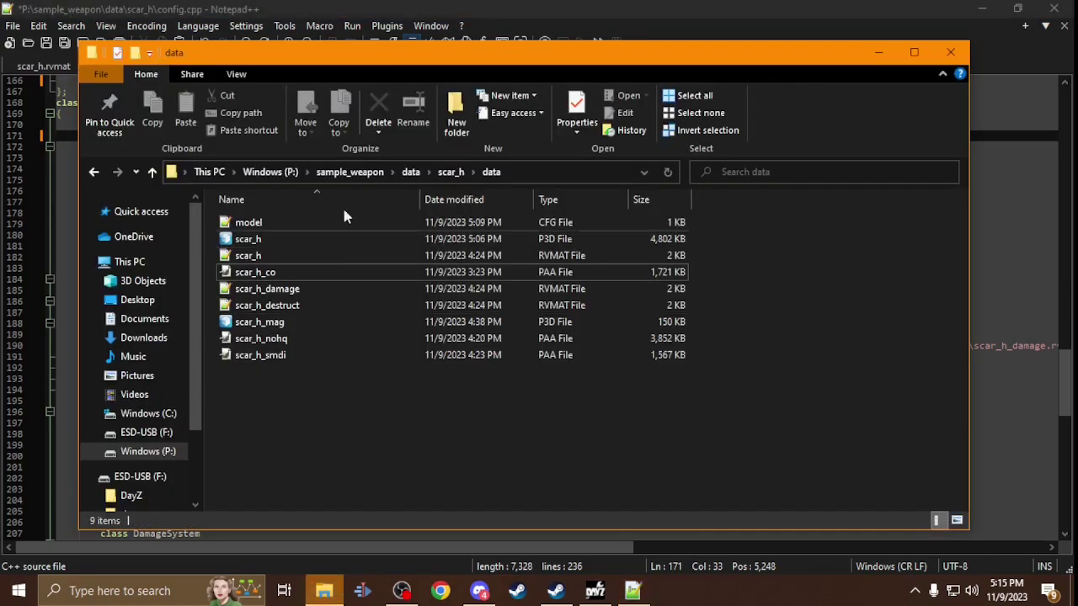
pyautogui.click(521, 172)
pyautogui.moveTo(348, 172); pyautogui.dragTo(223, 172)
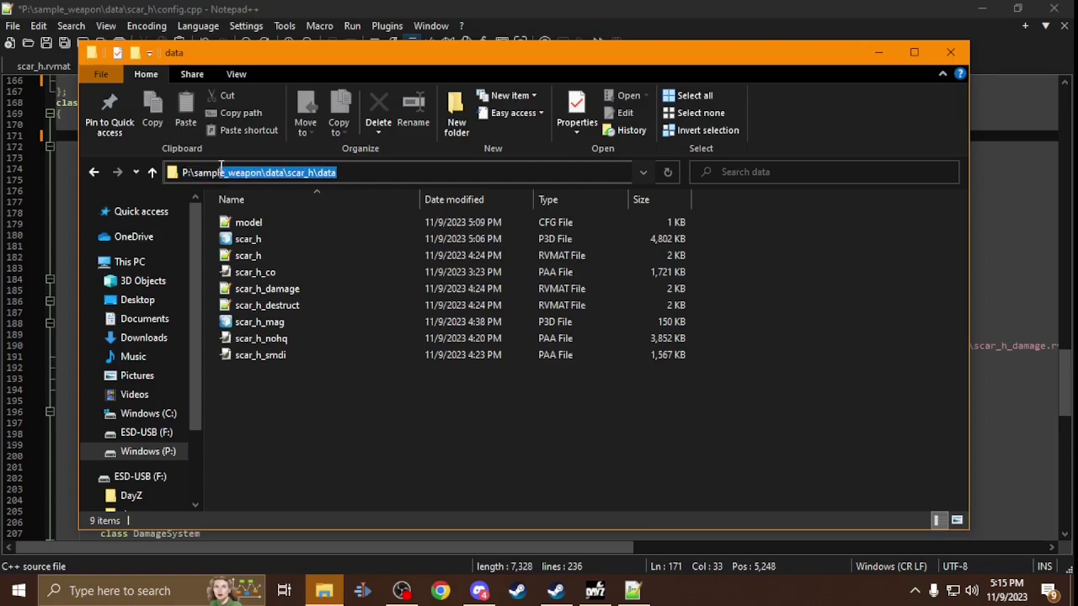
pyautogui.click(373, 9)
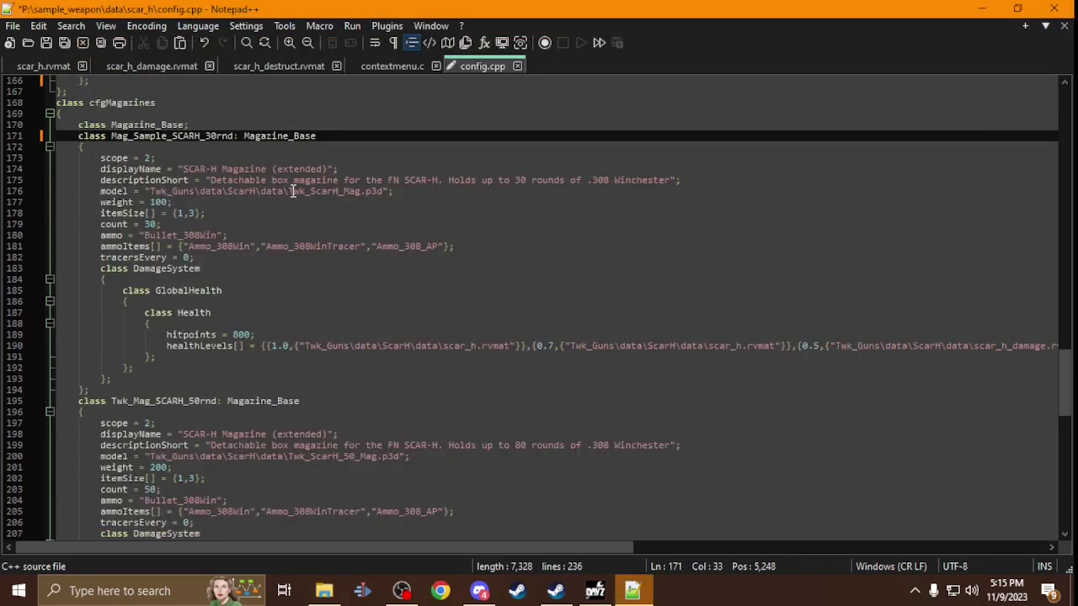
pyautogui.moveTo(284, 191); pyautogui.dragTo(149, 191)
pyautogui.hotkey('ctrl', 'v')
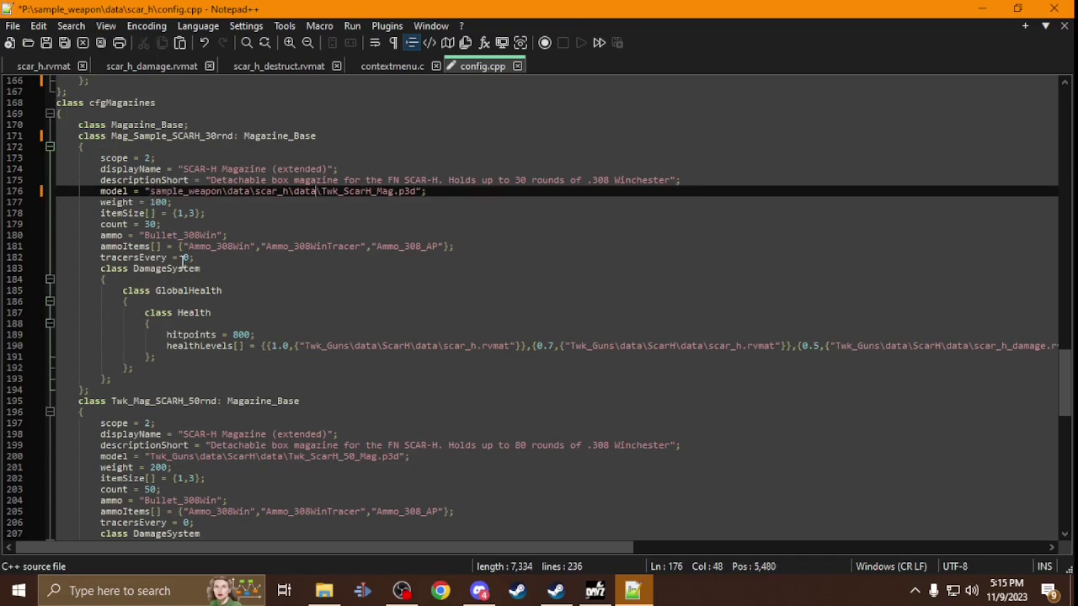
# Copy the scar_h_mag model's file name from the data folder and set the 30-round magazine's model file to scar_h_mag.p3d.
pyautogui.click(325, 591)
pyautogui.click(277, 324)
pyautogui.rightClick(282, 325)
pyautogui.click(327, 290)
pyautogui.press('Escape')
pyautogui.hotkey('alt', 'Tab')
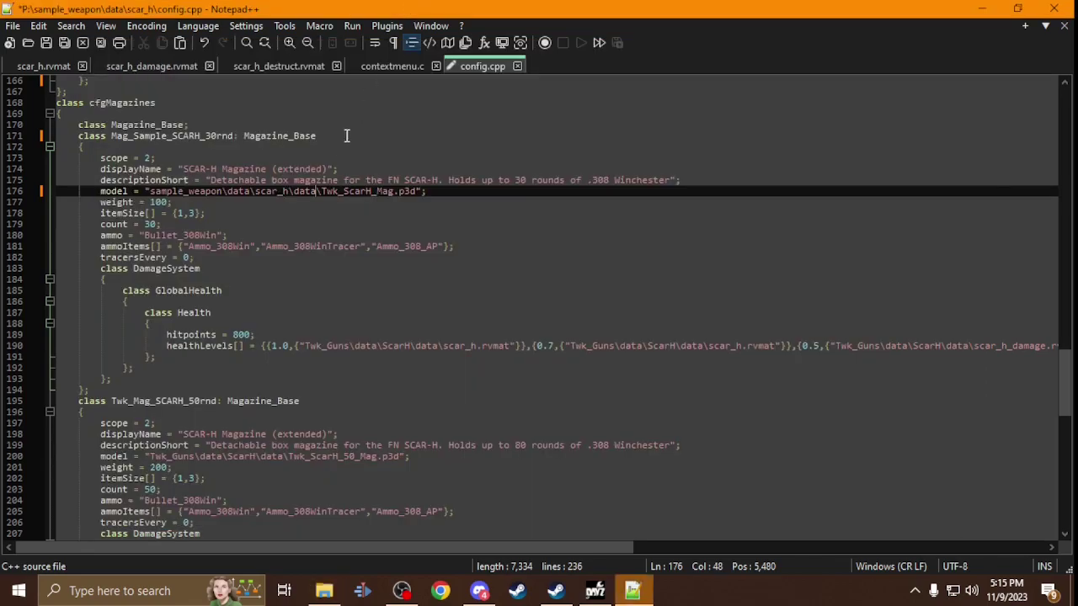
pyautogui.doubleClick(349, 191)
pyautogui.hotkey('ctrl', 'v')
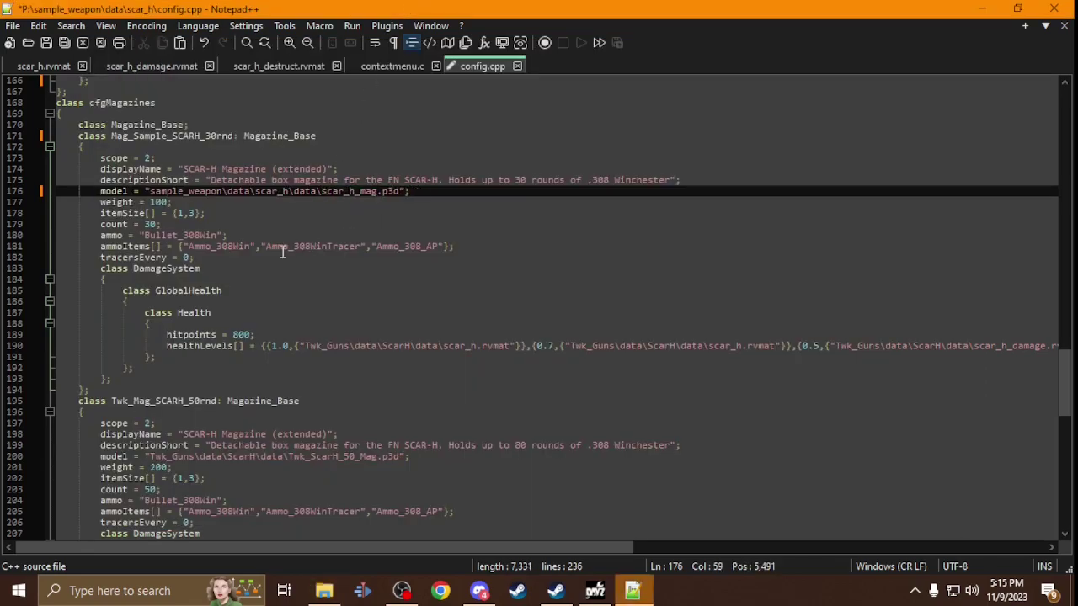
# Remove the Ammo_308_AP entry from the 30-round magazine's ammoItems[] list.
pyautogui.moveTo(434, 246); pyautogui.dragTo(370, 246)
pyautogui.press('BackSpace')
pyautogui.press('BackSpace')
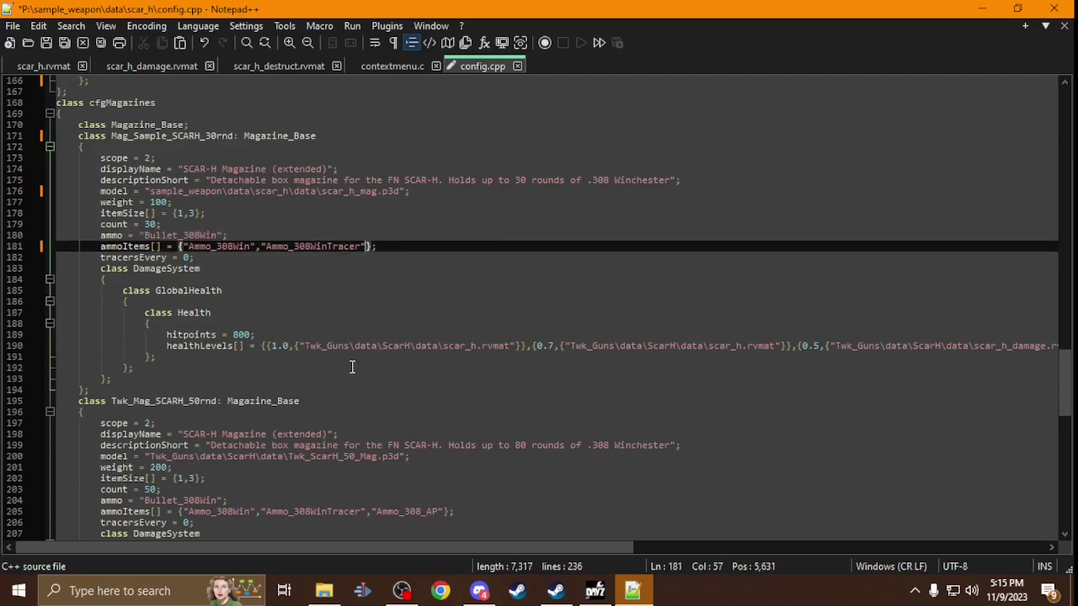
# Look back through the weapon classes above the magazine, down to the base class's DamageSystem healthLevels[] entries.
pyautogui.moveTo(337, 547)
pyautogui.mouseDown()
pyautogui.moveTo(353, 551)
pyautogui.moveTo(318, 553)
pyautogui.mouseUp()
pyautogui.scroll(18, 349, 365)
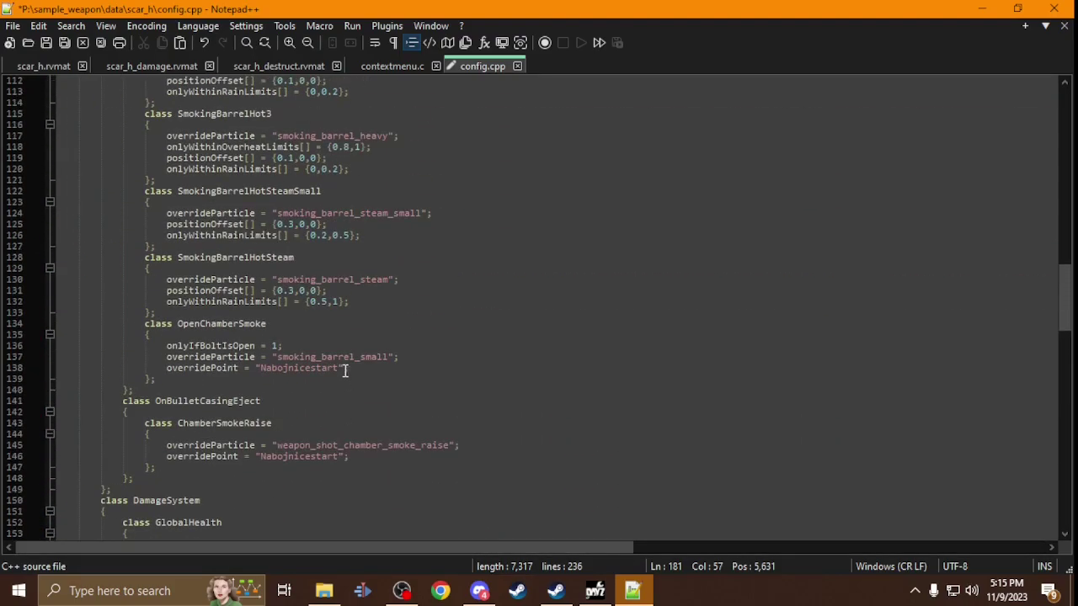
pyautogui.scroll(20, 346, 371)
pyautogui.scroll(-5, 284, 394)
pyautogui.scroll(11, 288, 387)
pyautogui.scroll(-13, 292, 380)
pyautogui.scroll(-20, 294, 375)
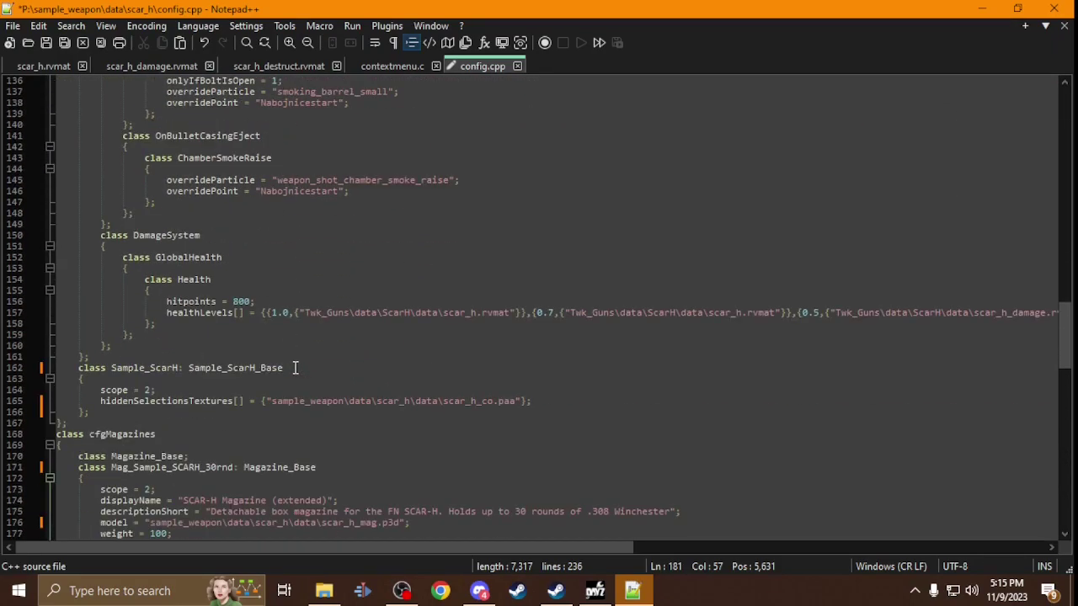
# Copy the path sample_weapon\data\scar_h\data from the mod's data folder, leaving out the drive prefix.
pyautogui.scroll(-13, 294, 368)
pyautogui.moveTo(366, 548); pyautogui.dragTo(409, 548)
pyautogui.scroll(1, 251, 242)
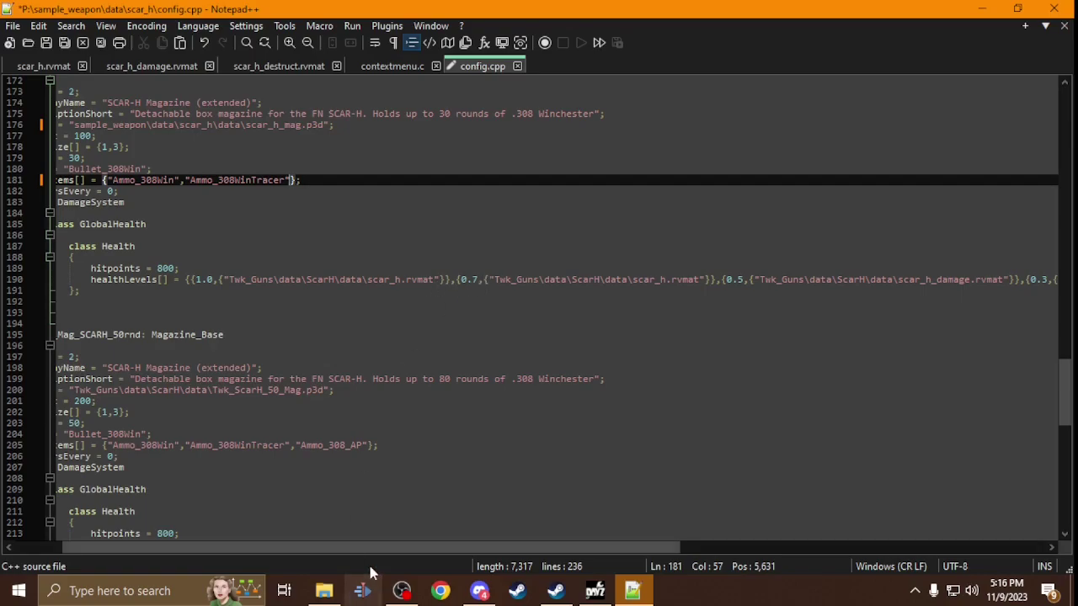
pyautogui.click(324, 591)
pyautogui.click(473, 173)
pyautogui.hotkey('ctrl', 'c')
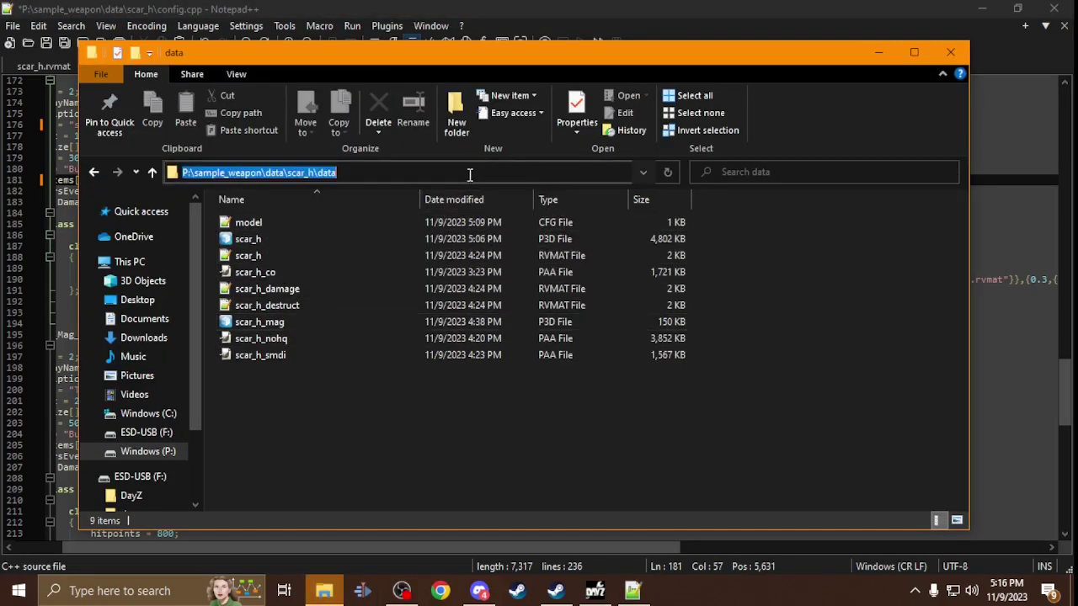
pyautogui.moveTo(361, 171); pyautogui.dragTo(205, 161)
# Replace all occurrences of Twk_Guns\data\ScarH\data in config.cpp with sample_weapon\data\scar_h\data.
pyautogui.click(346, 13)
pyautogui.moveTo(364, 280); pyautogui.dragTo(236, 279)
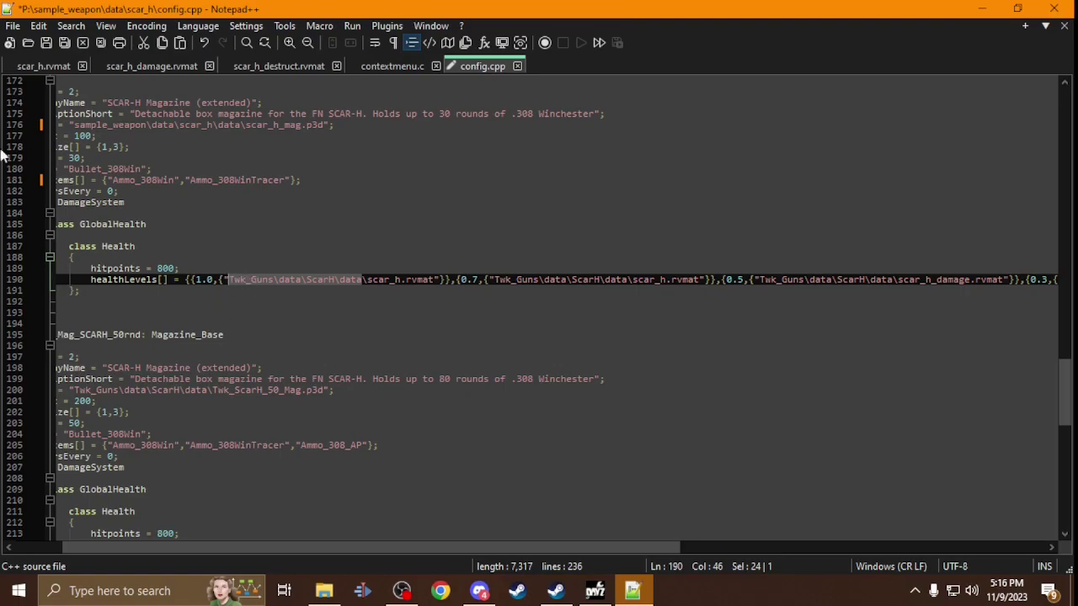
pyautogui.click(67, 28)
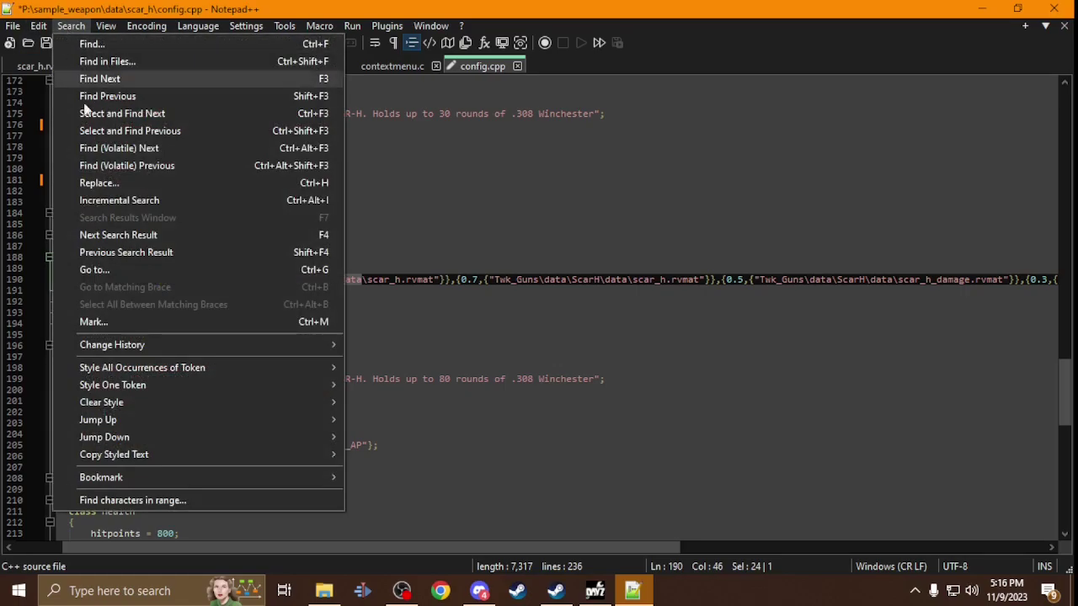
pyautogui.click(97, 182)
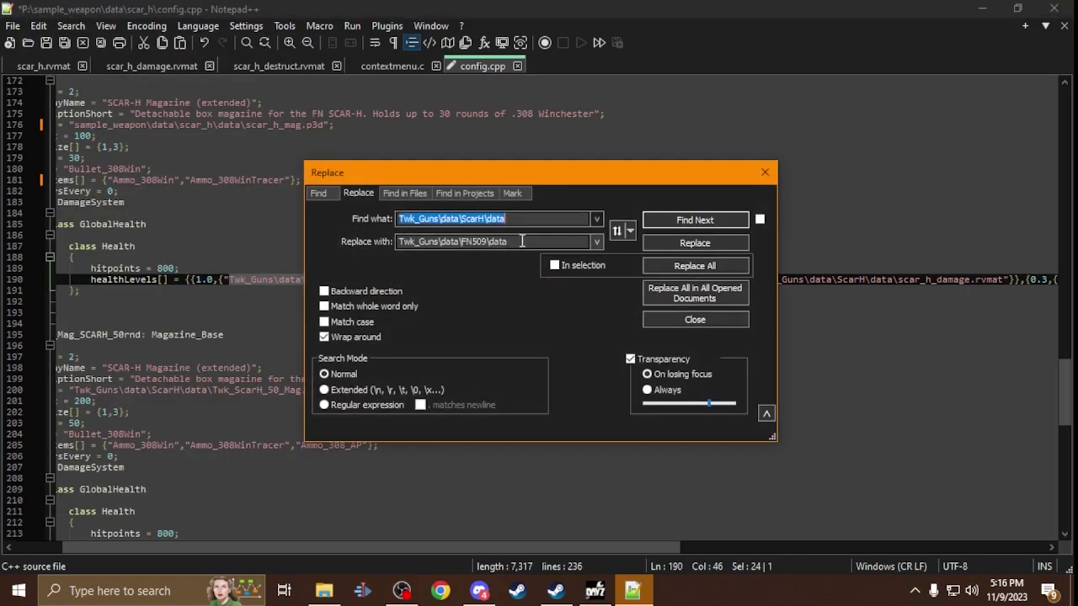
pyautogui.doubleClick(520, 243)
pyautogui.hotkey('ctrl', 'v')
pyautogui.click(695, 266)
pyautogui.click(764, 174)
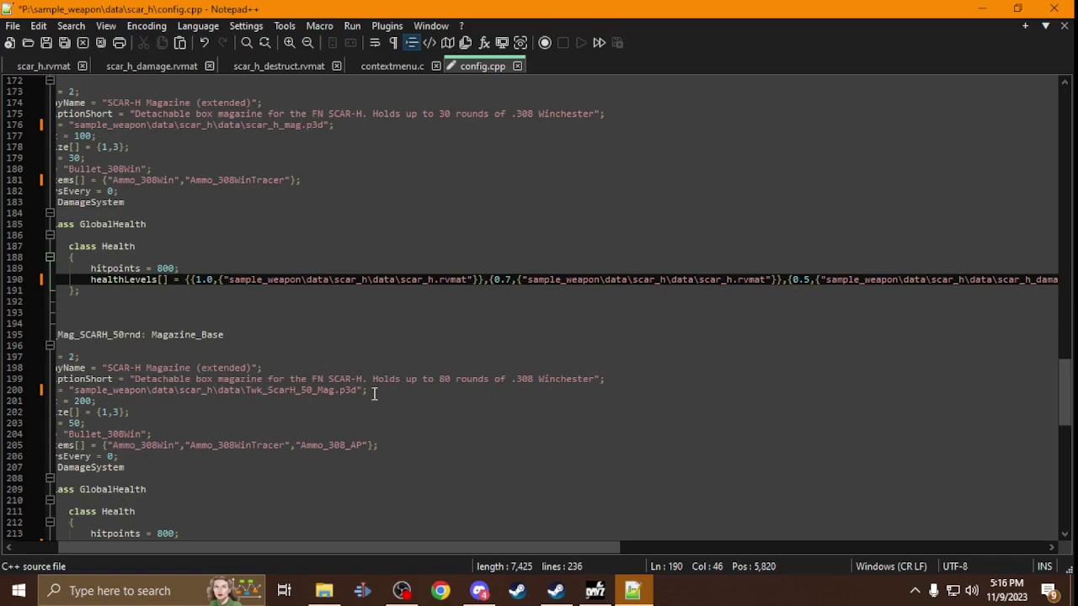
# Check every rvmat path along the 30-round magazine's healthLevels[] line against the file names in the data folder.
pyautogui.click(324, 590)
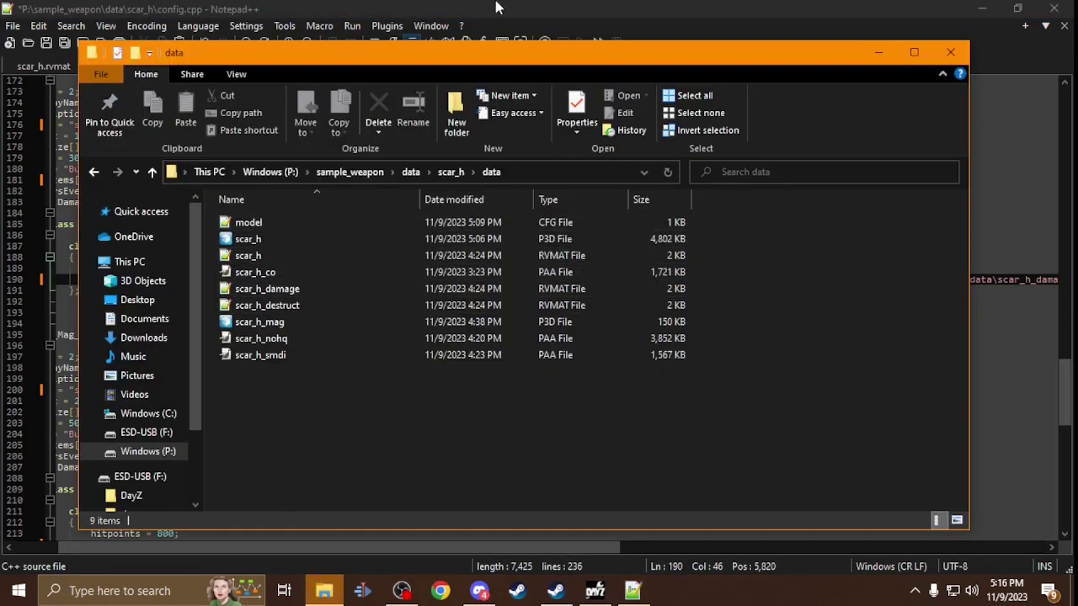
pyautogui.hotkey('alt', 'Tab')
pyautogui.moveTo(471, 548); pyautogui.dragTo(650, 547)
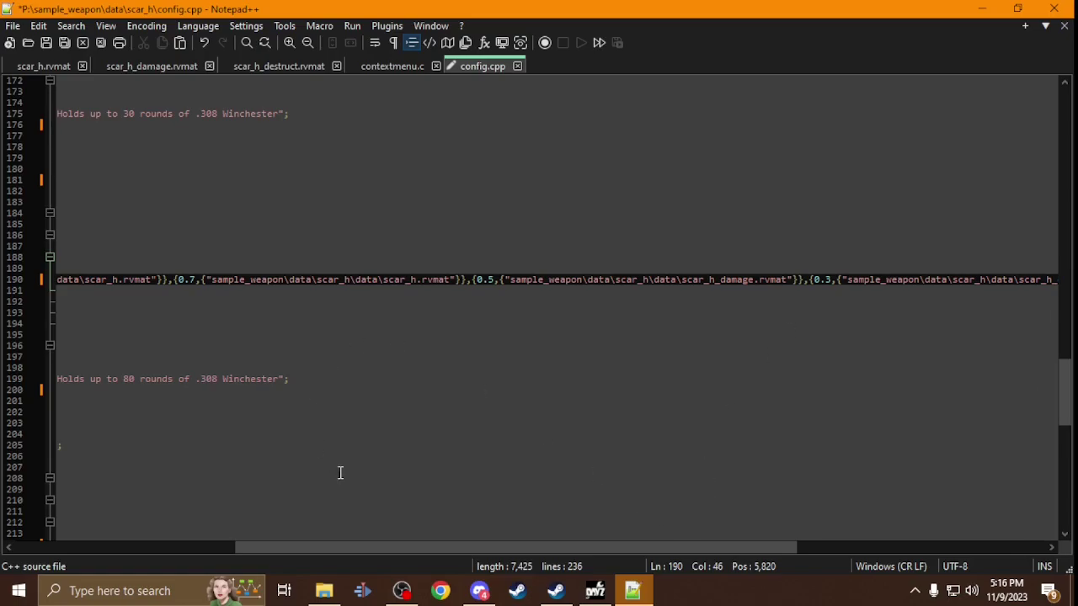
pyautogui.moveTo(417, 547); pyautogui.dragTo(322, 548)
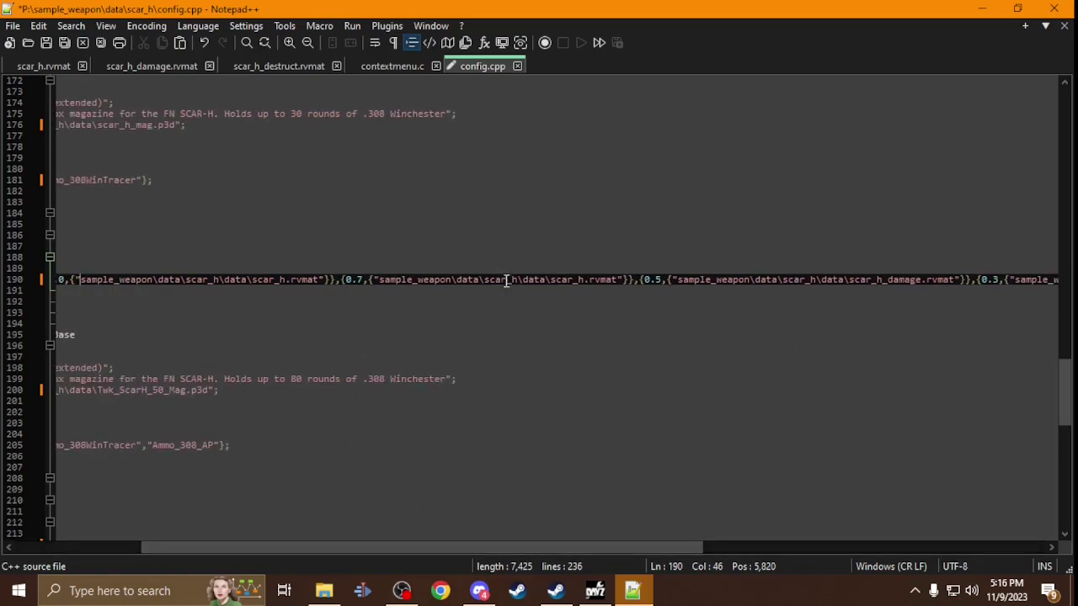
pyautogui.moveTo(560, 547); pyautogui.dragTo(753, 547)
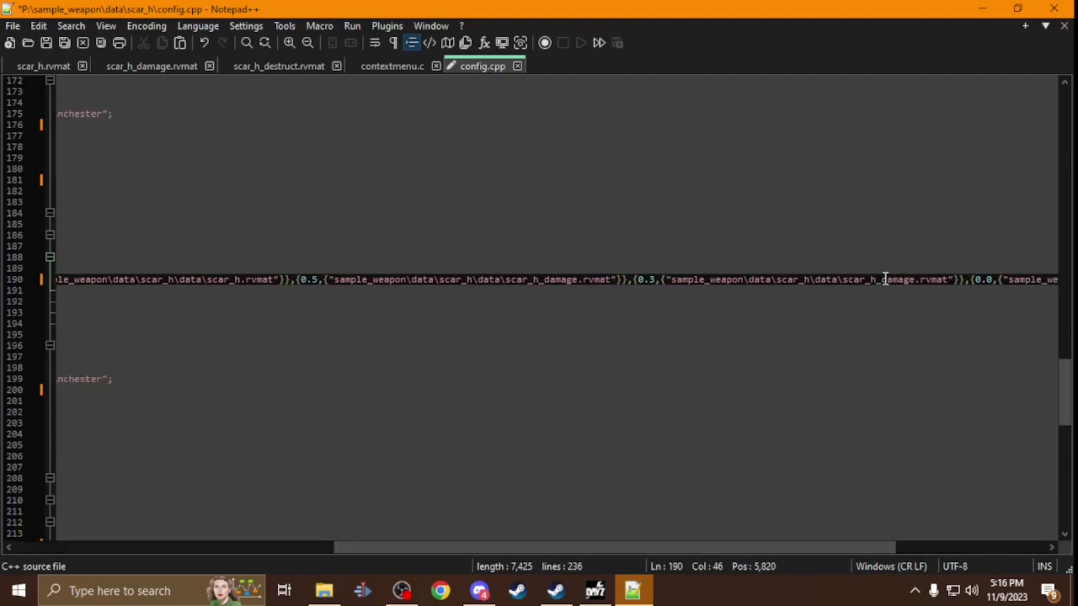
pyautogui.moveTo(710, 548); pyautogui.dragTo(938, 549)
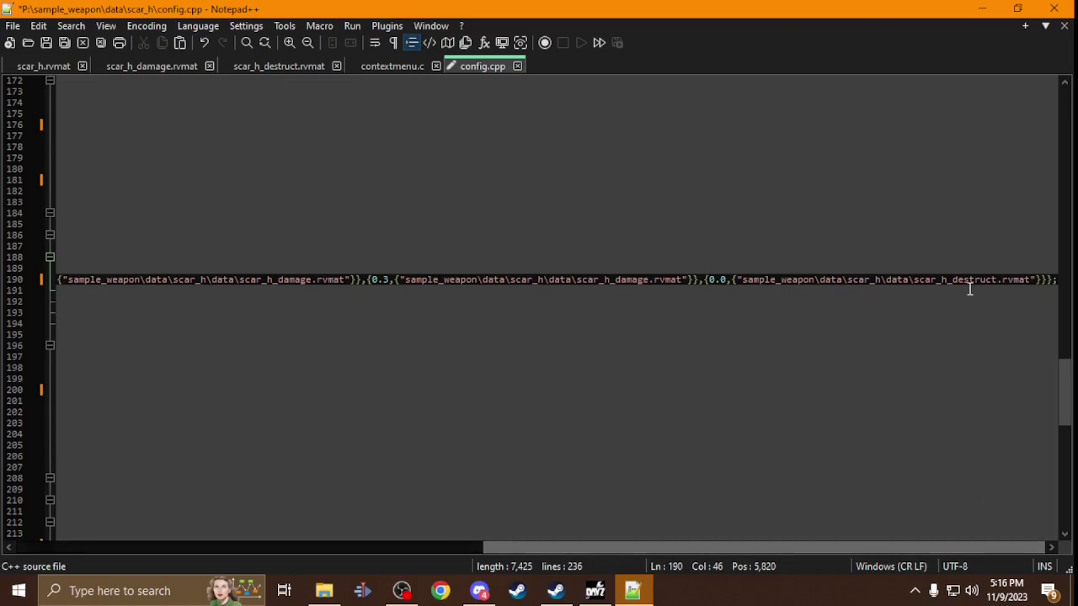
pyautogui.moveTo(758, 548); pyautogui.dragTo(152, 508)
# Copy the 30-round magazine's DamageSystem class over the DamageSystem class of Sample_ScarH_Base.
pyautogui.moveTo(123, 302); pyautogui.dragTo(45, 210)
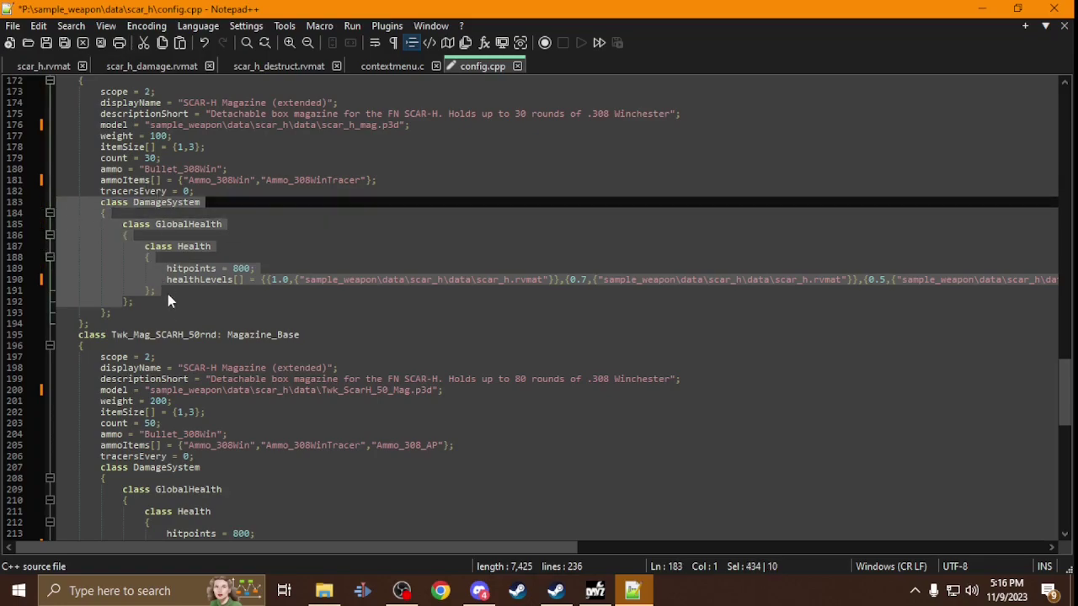
pyautogui.moveTo(113, 313); pyautogui.dragTo(30, 202)
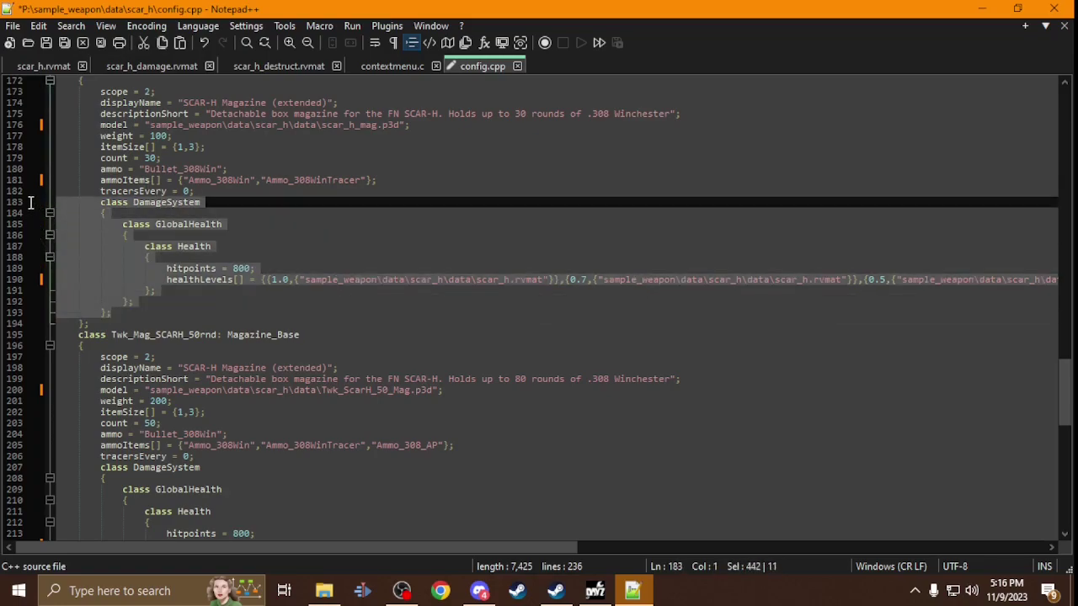
pyautogui.scroll(17, 139, 291)
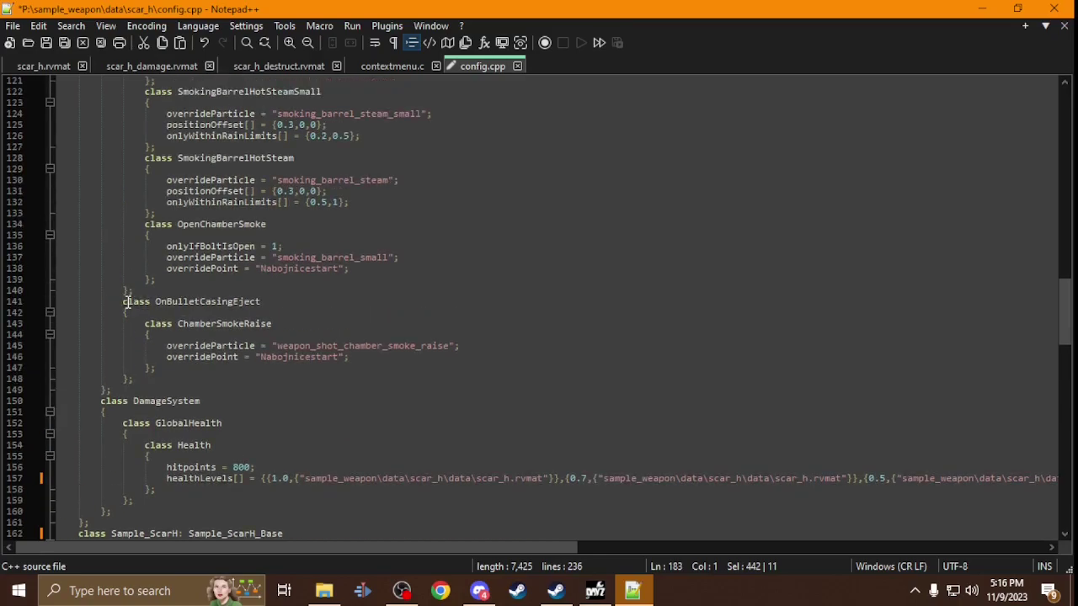
pyautogui.scroll(-3, 160, 404)
pyautogui.scroll(-1, 160, 403)
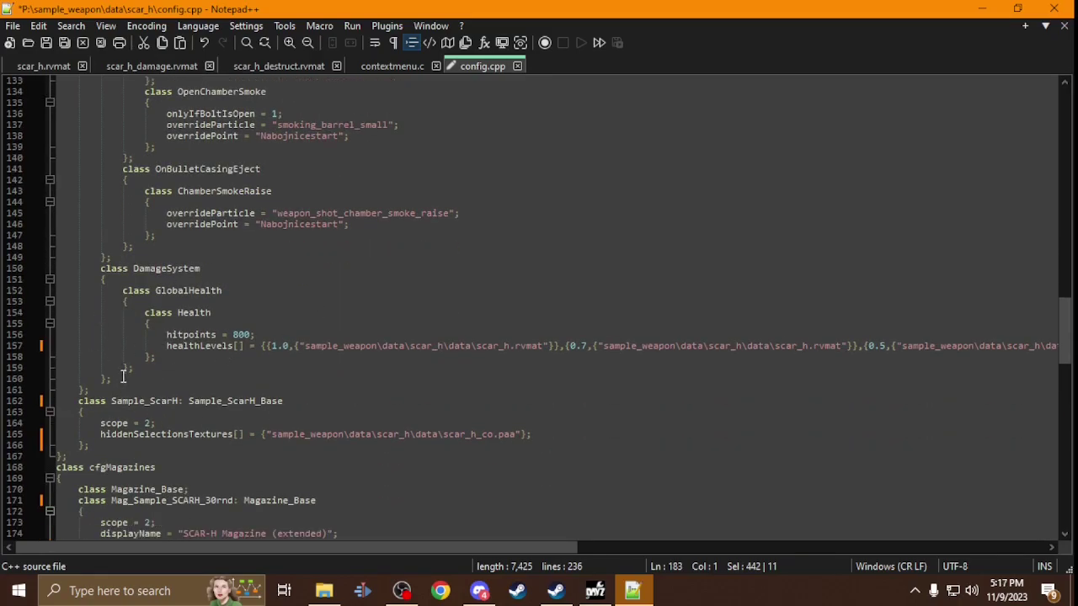
pyautogui.moveTo(122, 381); pyautogui.dragTo(17, 268)
pyautogui.hotkey('ctrl', 'v')
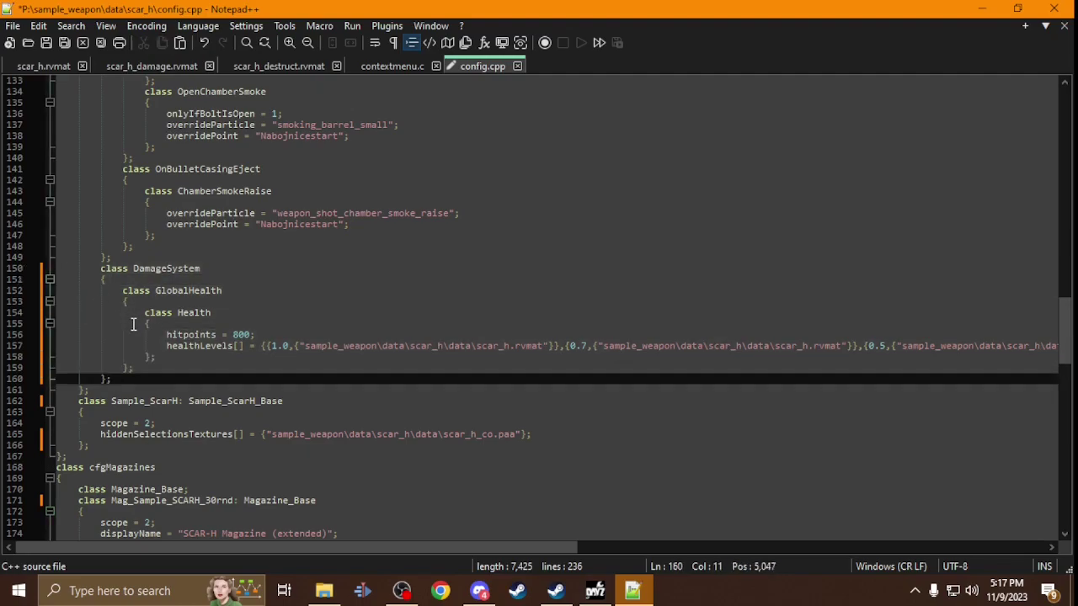
# Delete the whole Twk_Mag_SCARH_50rnd class from cfgMagazines, including its leftover empty line and closing brace.
pyautogui.scroll(-7, 255, 454)
pyautogui.scroll(-3, 337, 454)
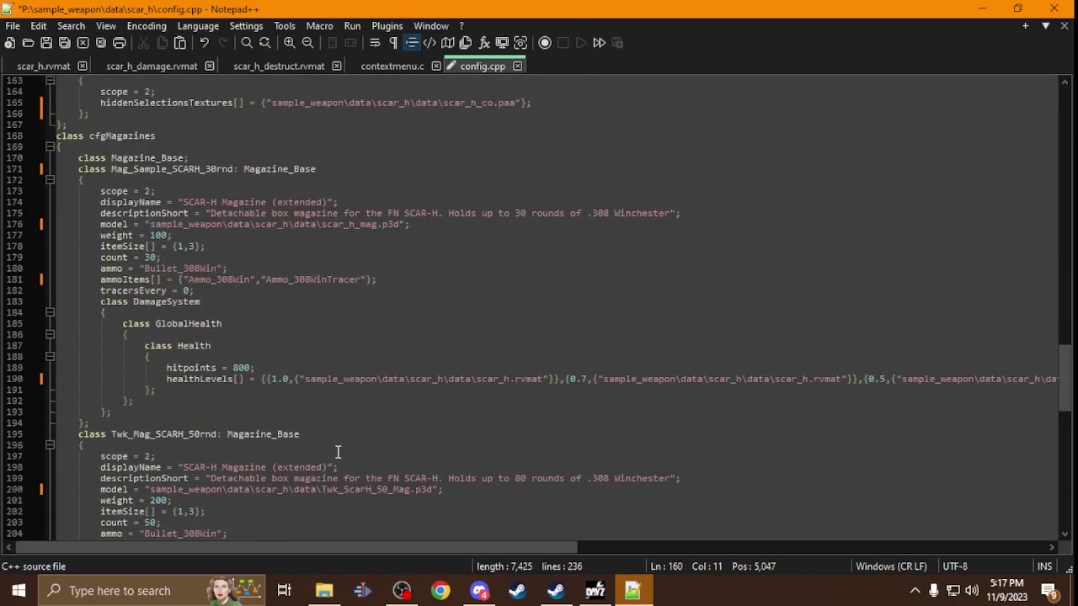
pyautogui.scroll(-8, 230, 367)
pyautogui.moveTo(117, 418); pyautogui.dragTo(5, 168)
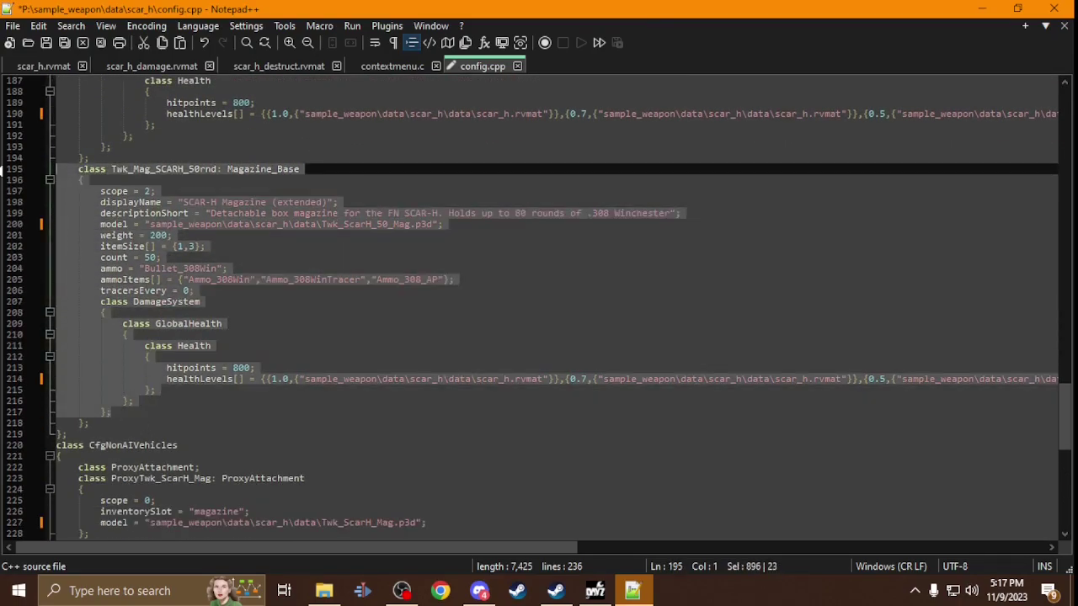
pyautogui.press('Delete')
pyautogui.press('Up')
pyautogui.press('End')
pyautogui.press('BackSpace')
pyautogui.press('BackSpace')
pyautogui.press('BackSpace')
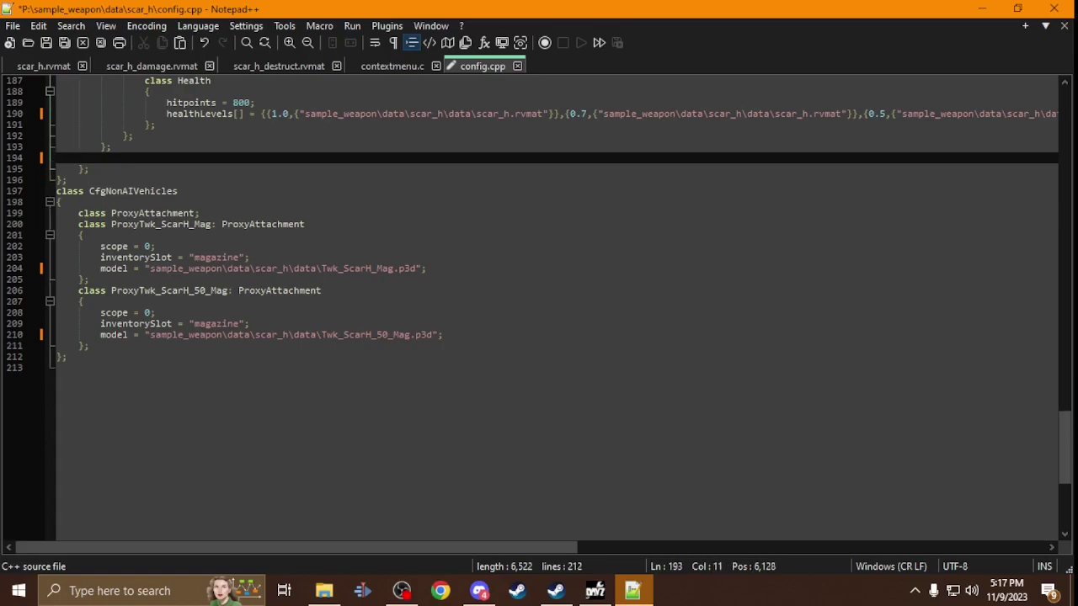
pyautogui.press('BackSpace')
# Delete the ProxyTwk_ScarH_50_Mag class and its leftover empty line from CfgNonAIVehicles.
pyautogui.moveTo(90, 337); pyautogui.dragTo(36, 277)
pyautogui.press('Delete')
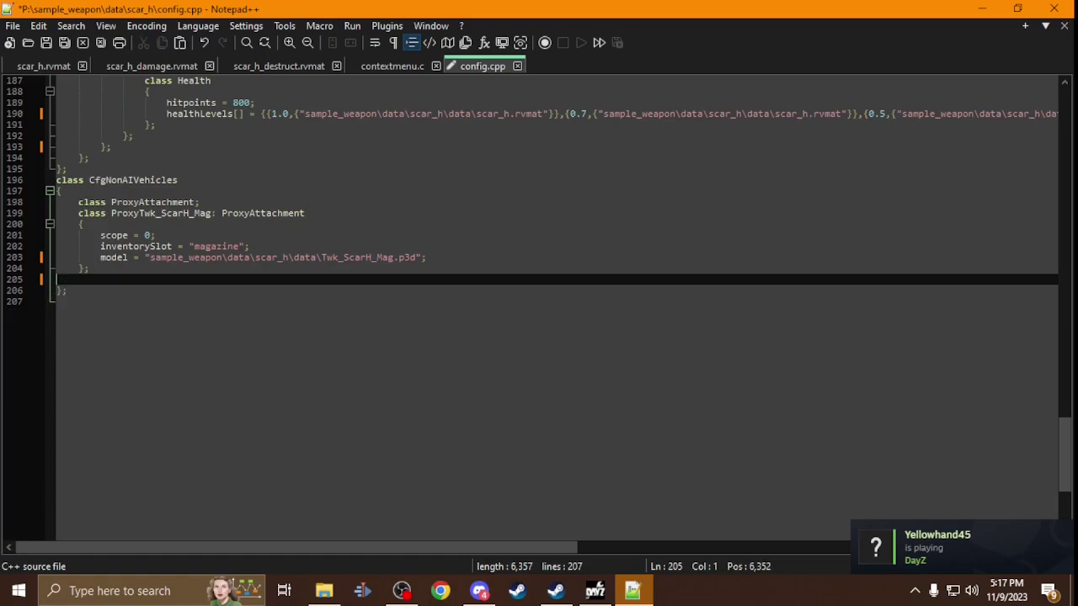
pyautogui.press('BackSpace')
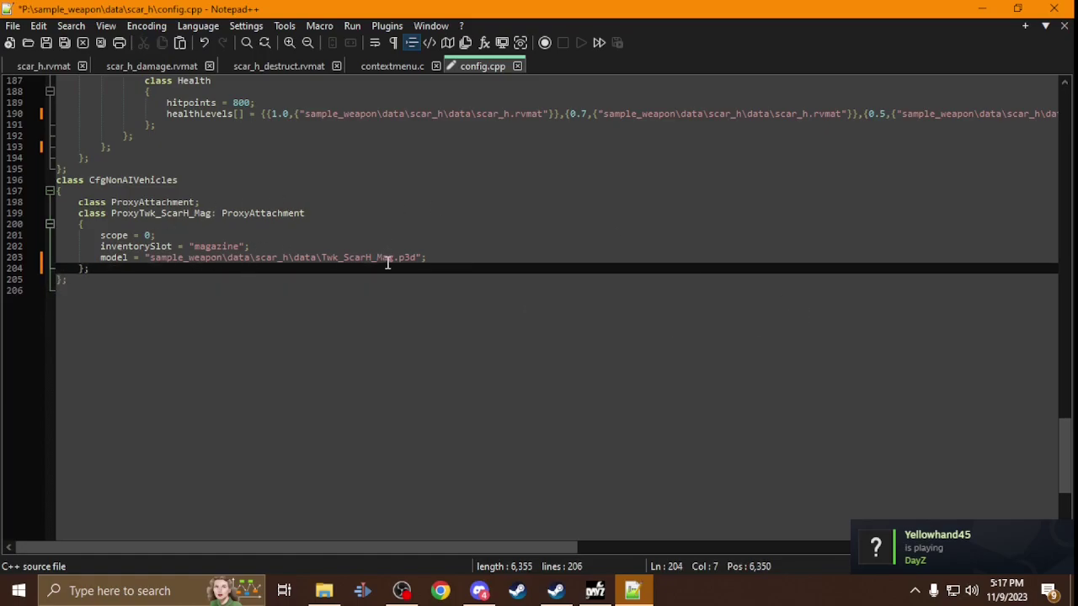
# Copy the 30-round magazine's model line, sample_weapon\data\scar_h\data\scar_h_mag.p3d, over the model line of the remaining magazine proxy.
pyautogui.scroll(10, 264, 264)
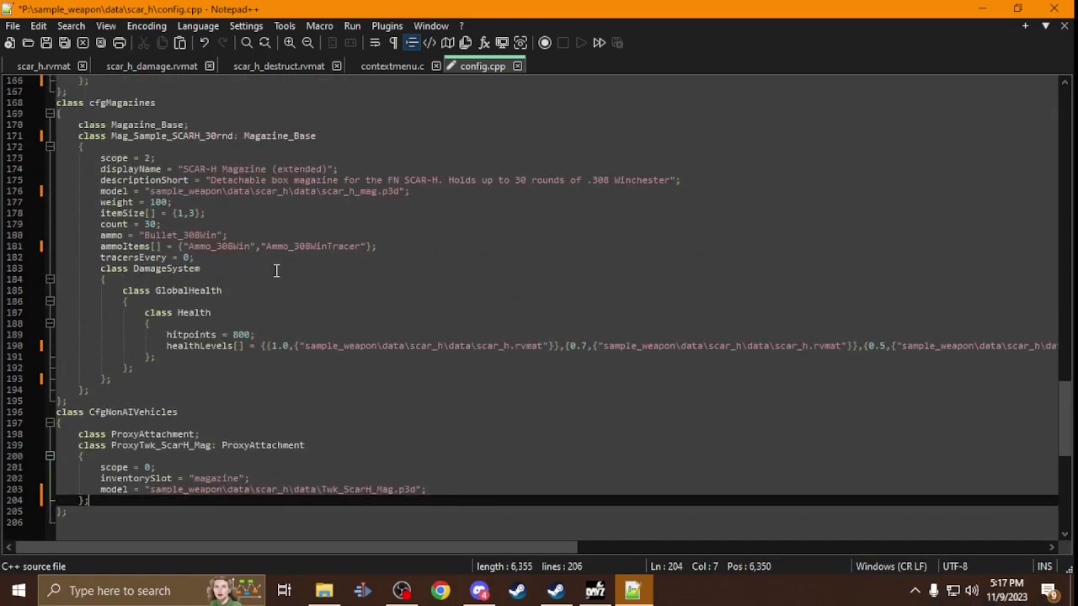
pyautogui.moveTo(439, 294); pyautogui.dragTo(20, 289)
pyautogui.scroll(-6, 406, 399)
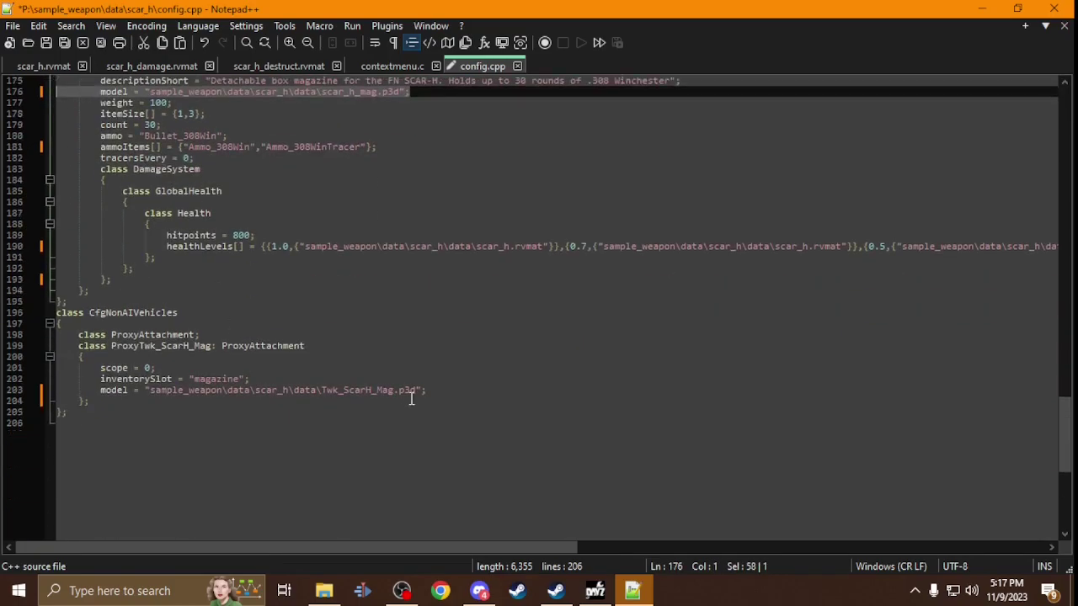
pyautogui.hotkey('ctrl', 'c')
pyautogui.moveTo(441, 393); pyautogui.dragTo(61, 387)
pyautogui.hotkey('ctrl', 'v')
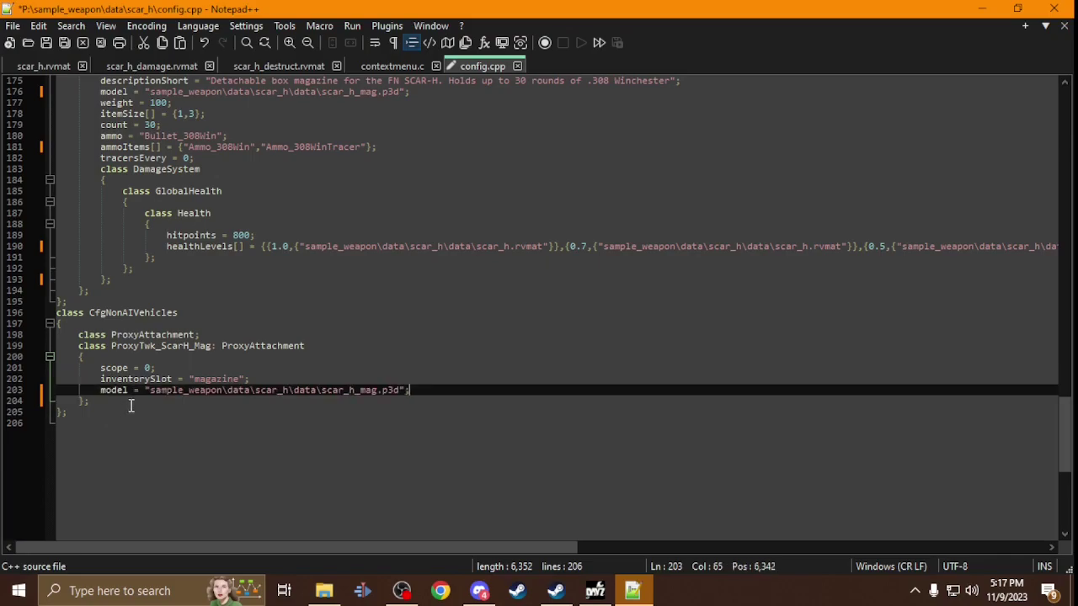
# Rename the magazine proxy class to Proxyscar_h_mag, using the model's file name.
pyautogui.doubleClick(226, 381)
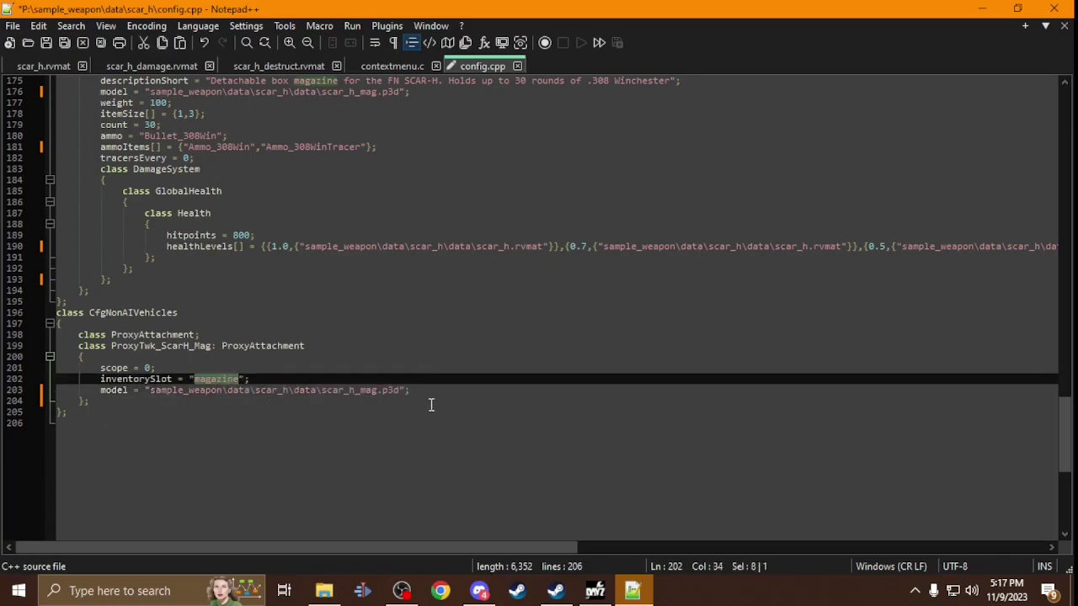
pyautogui.doubleClick(344, 391)
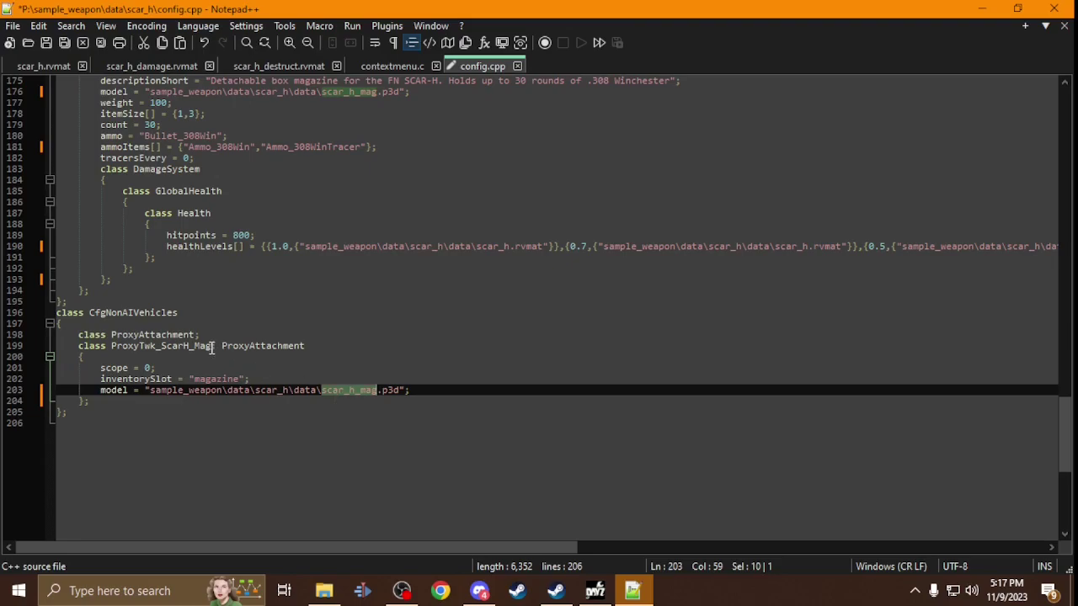
pyautogui.moveTo(215, 345); pyautogui.dragTo(134, 345)
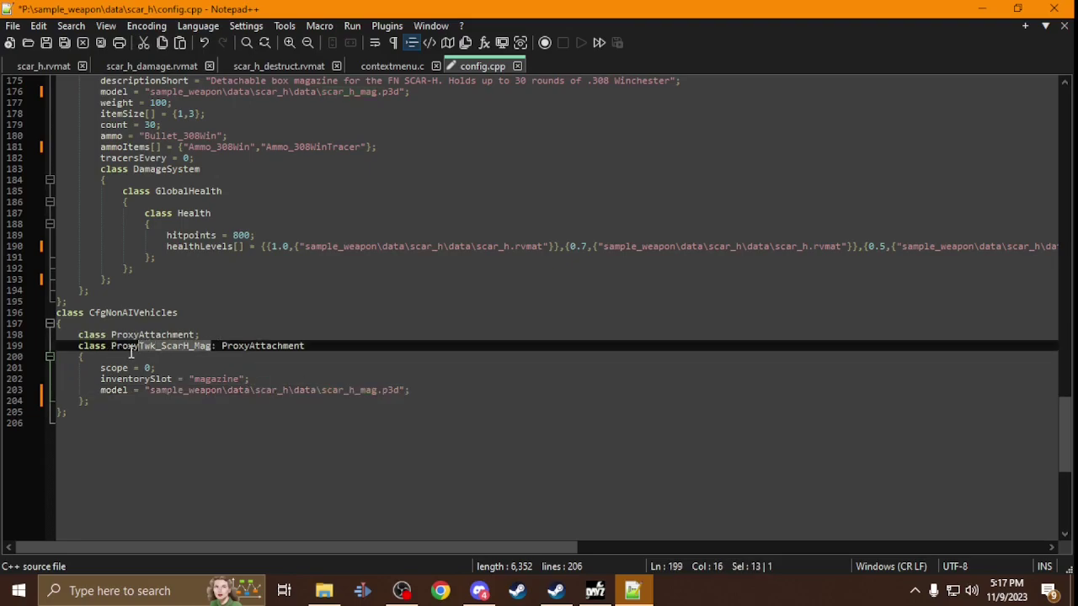
pyautogui.hotkey('ctrl', 'v')
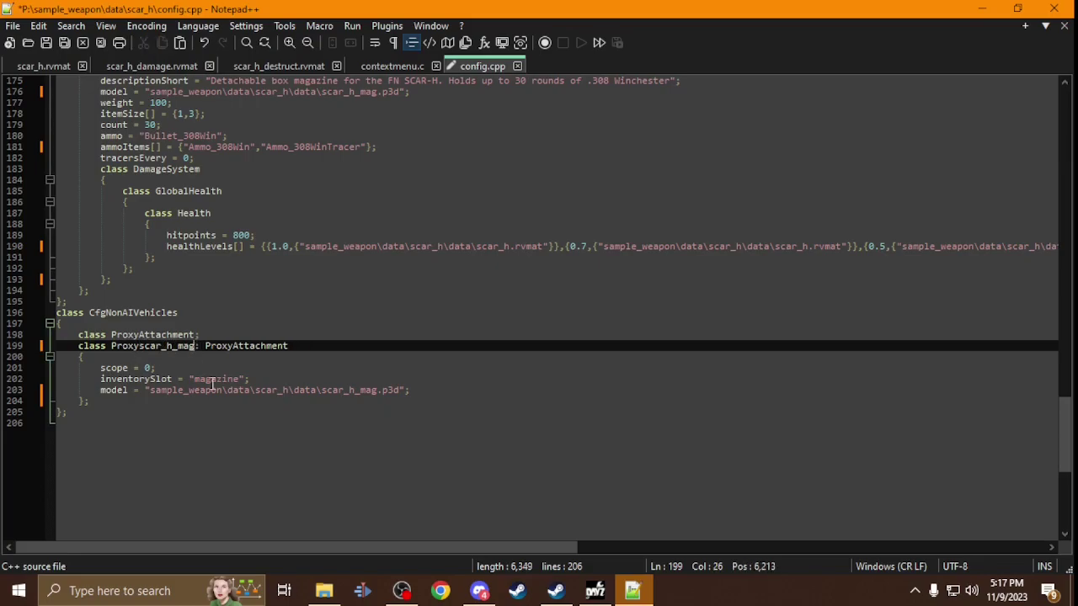
# Open the vanilla M4 config file from DZ\weapons\firearms\m4 on the P drive as a reference.
pyautogui.scroll(20, 449, 460)
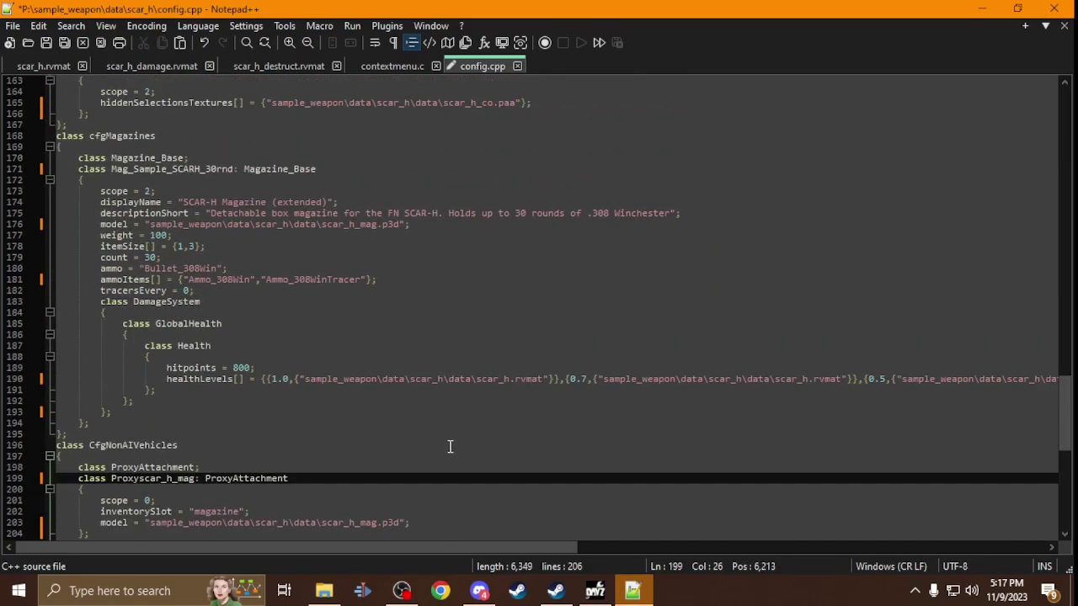
pyautogui.scroll(20, 432, 435)
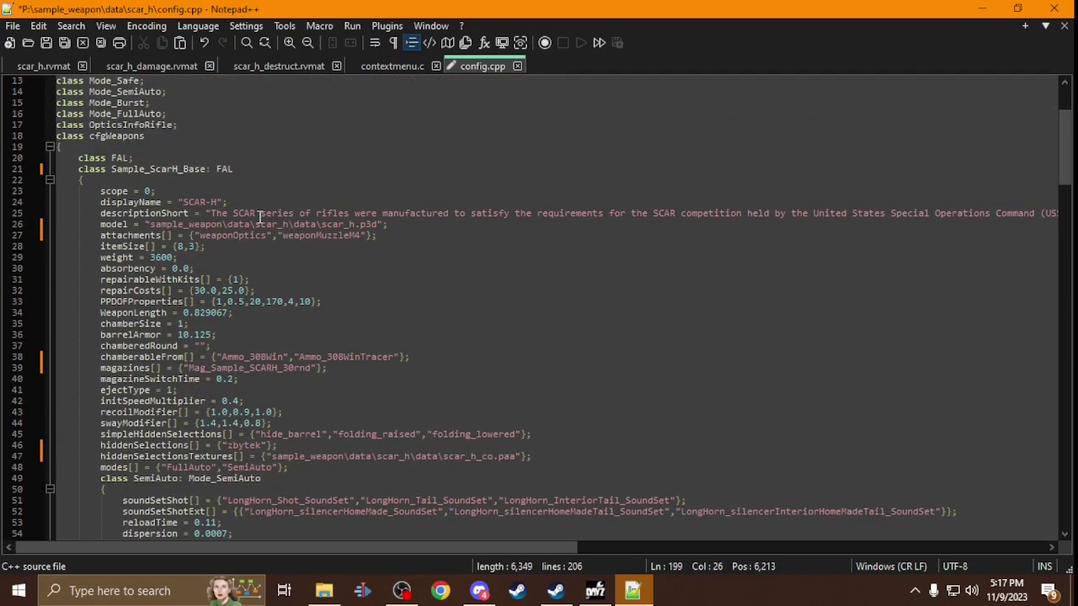
pyautogui.scroll(4, 175, 401)
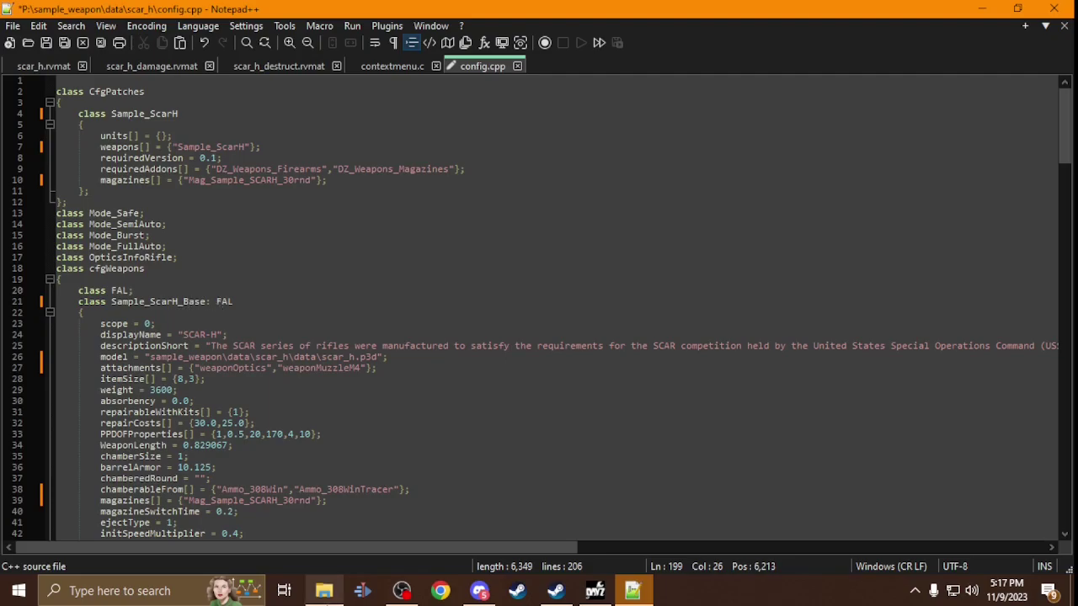
pyautogui.click(324, 591)
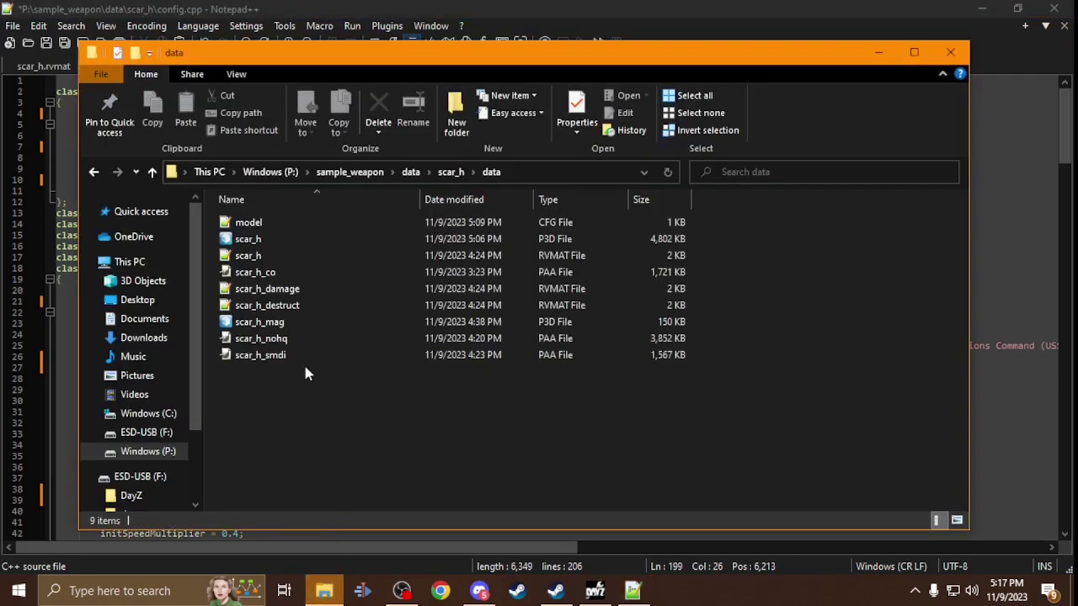
pyautogui.click(167, 453)
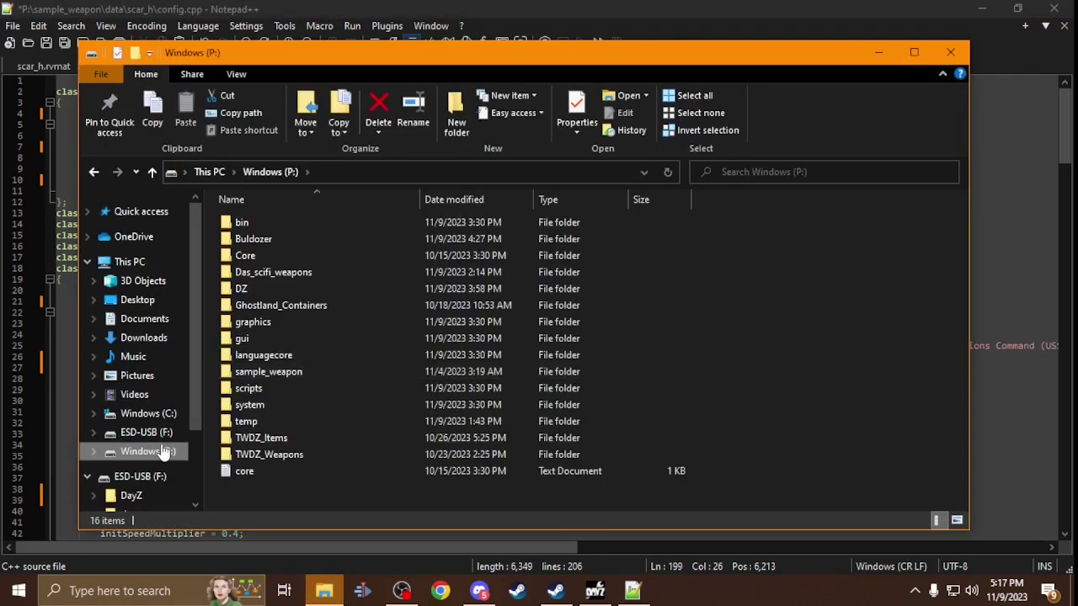
pyautogui.click(313, 289)
pyautogui.doubleClick(314, 289)
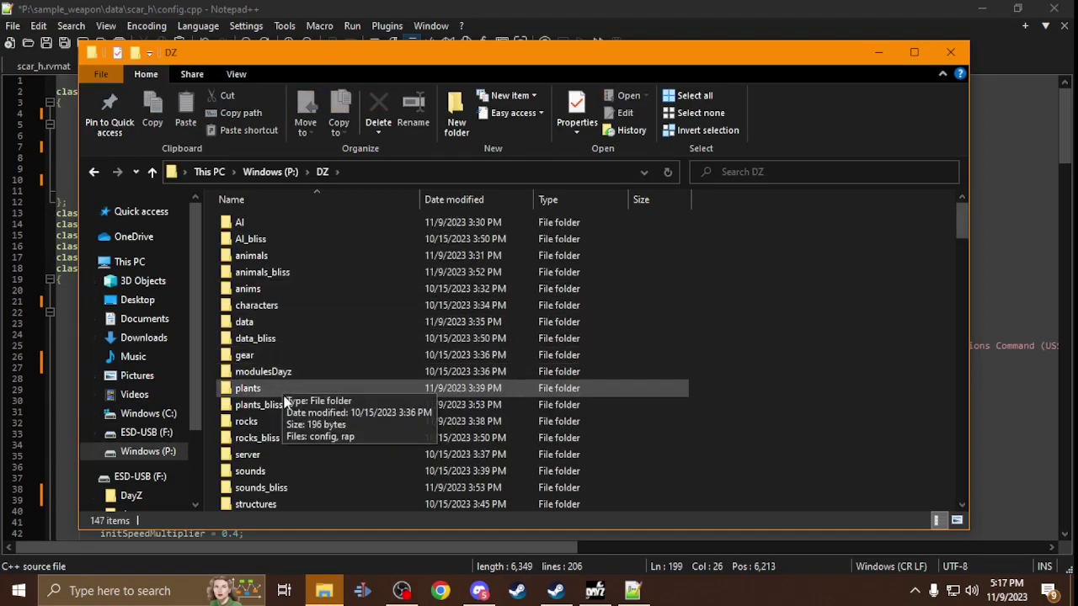
pyautogui.scroll(-6, 282, 366)
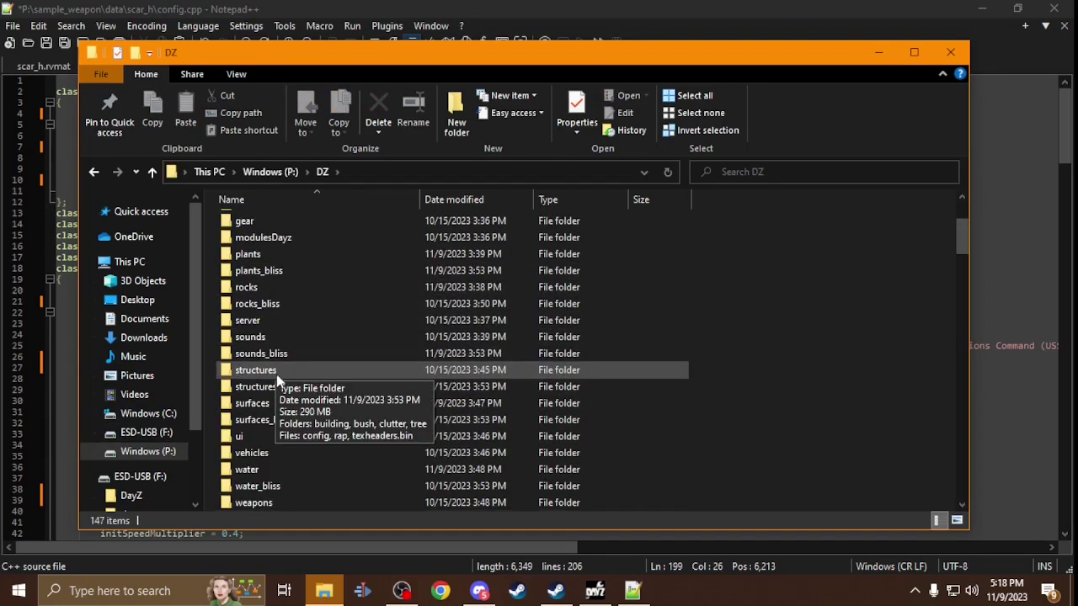
pyautogui.doubleClick(253, 354)
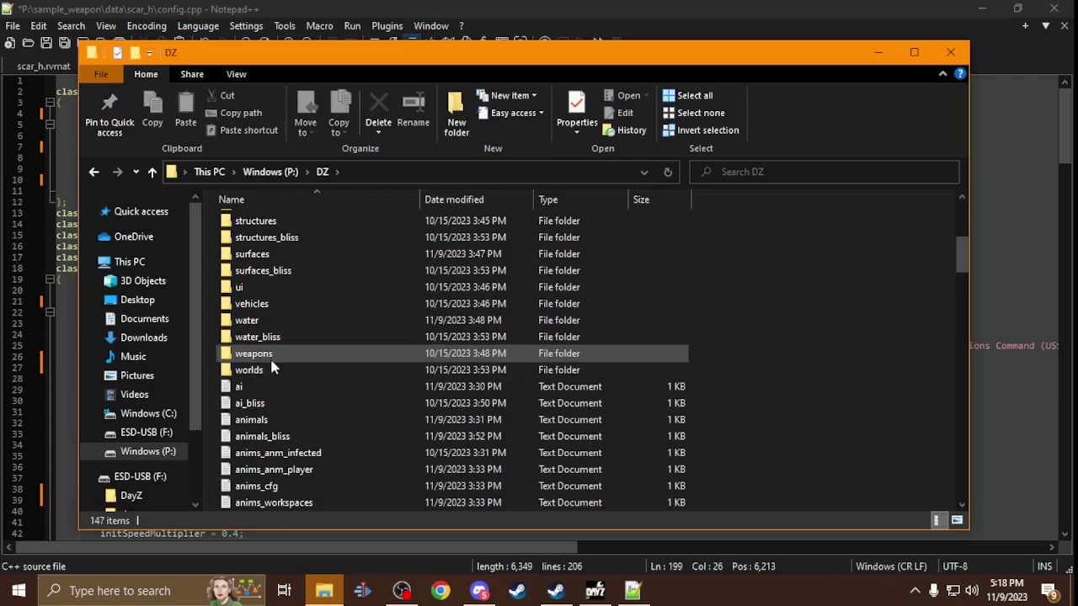
pyautogui.doubleClick(252, 322)
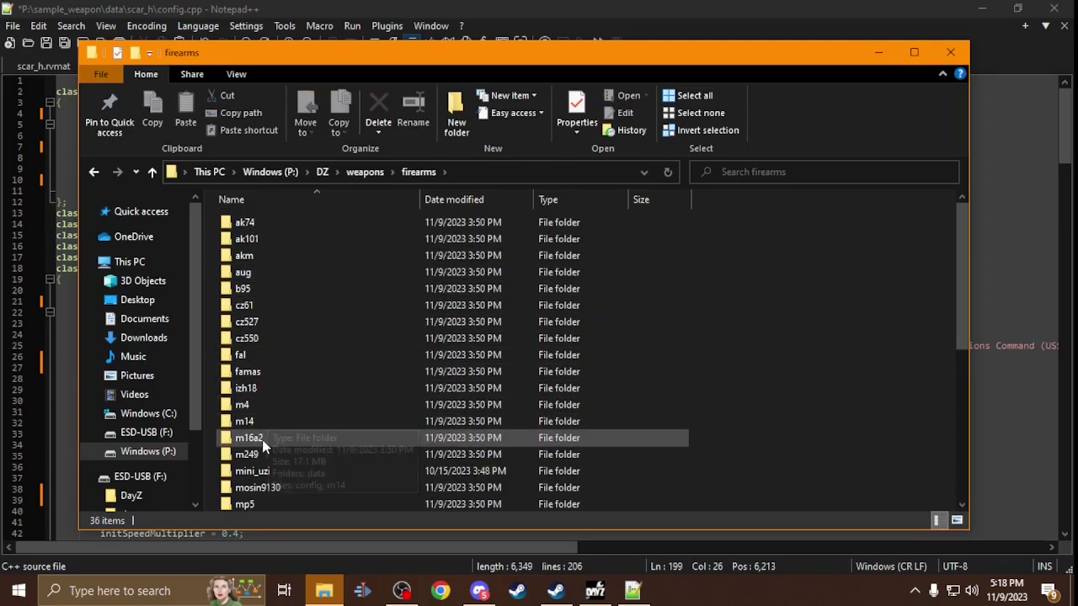
pyautogui.scroll(-3, 261, 419)
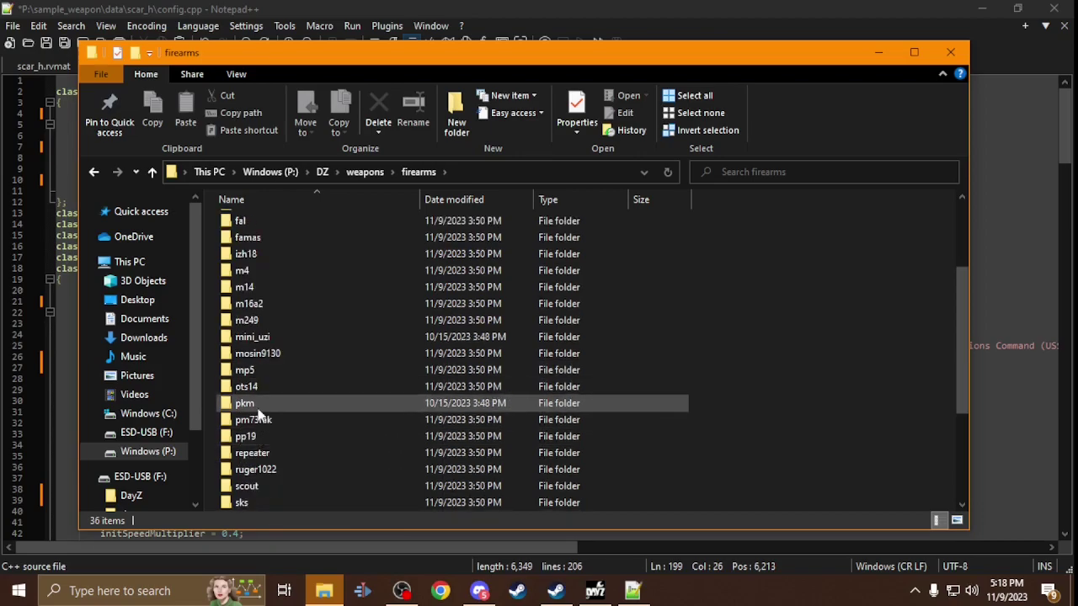
pyautogui.doubleClick(257, 272)
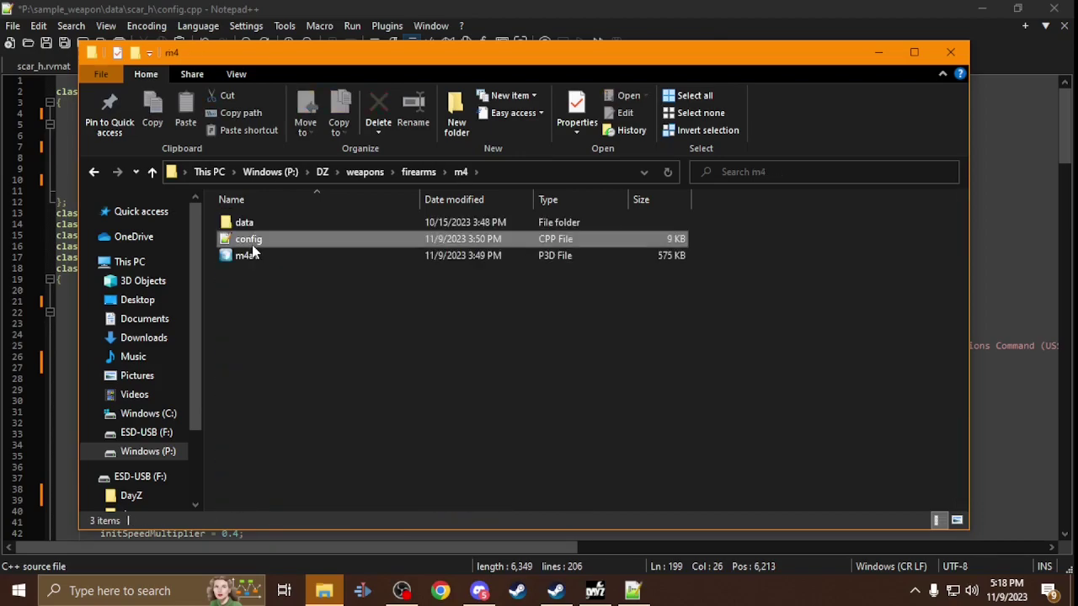
pyautogui.doubleClick(246, 238)
# Replace FAL with Rifle_Base, copied from the M4 config, as Sample_ScarH_Base's parent and in the class declaration above it, and save config.cpp.
pyautogui.doubleClick(209, 391)
pyautogui.hotkey('ctrl', 'c')
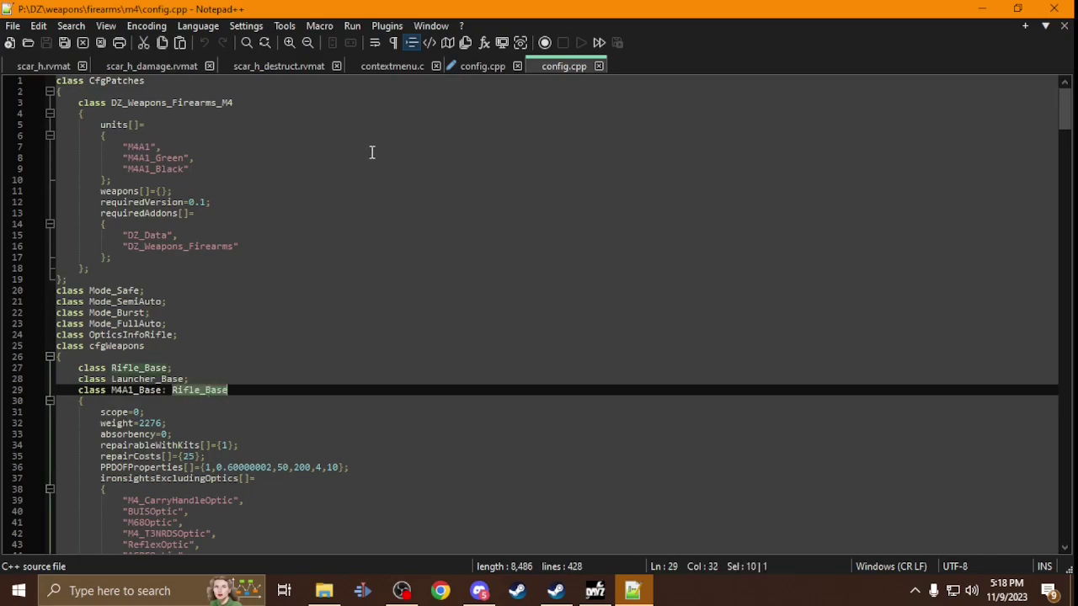
pyautogui.click(482, 66)
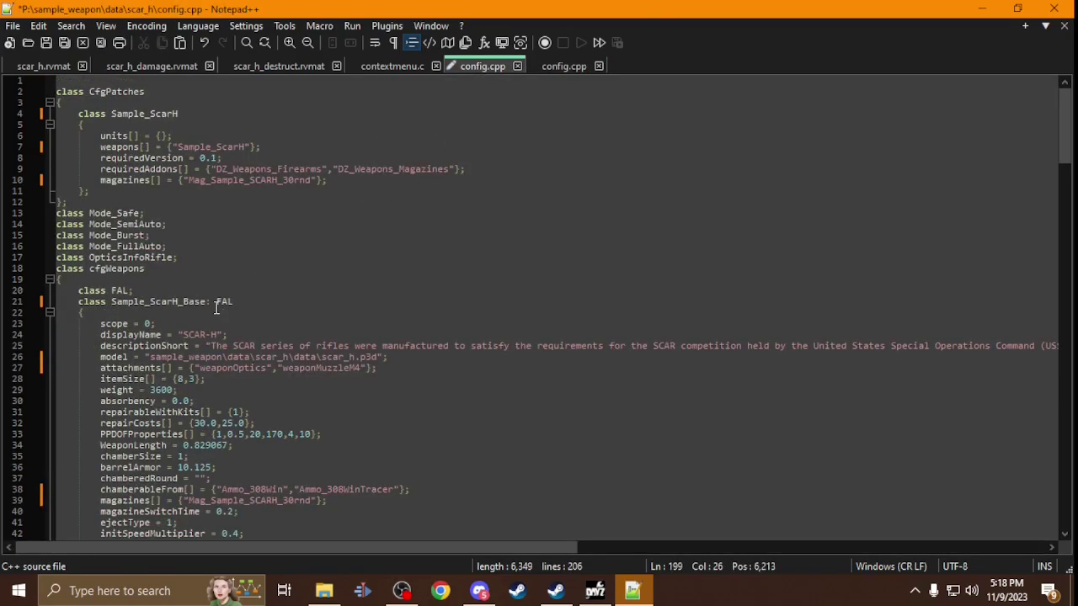
pyautogui.doubleClick(222, 301)
pyautogui.hotkey('ctrl', 'v')
pyautogui.doubleClick(119, 291)
pyautogui.hotkey('ctrl', 'v')
pyautogui.click(45, 42)
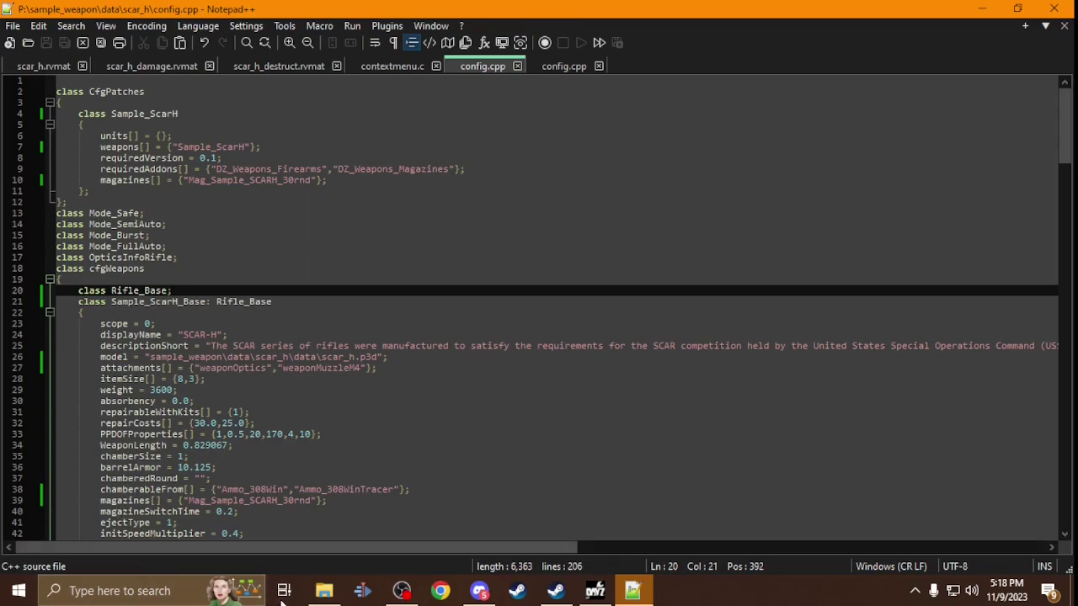
# Copy the scripts folder and config file from the Twk_Guns zip archive in DayZ\Dayz Modd Stuff\New Guns on the F drive.
pyautogui.click(324, 591)
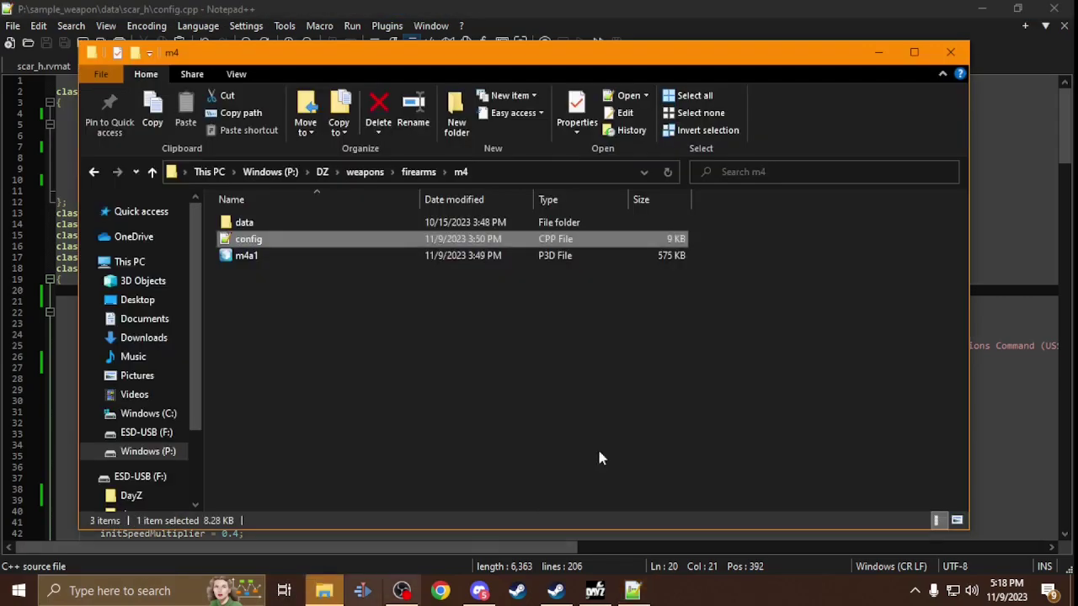
pyautogui.click(164, 453)
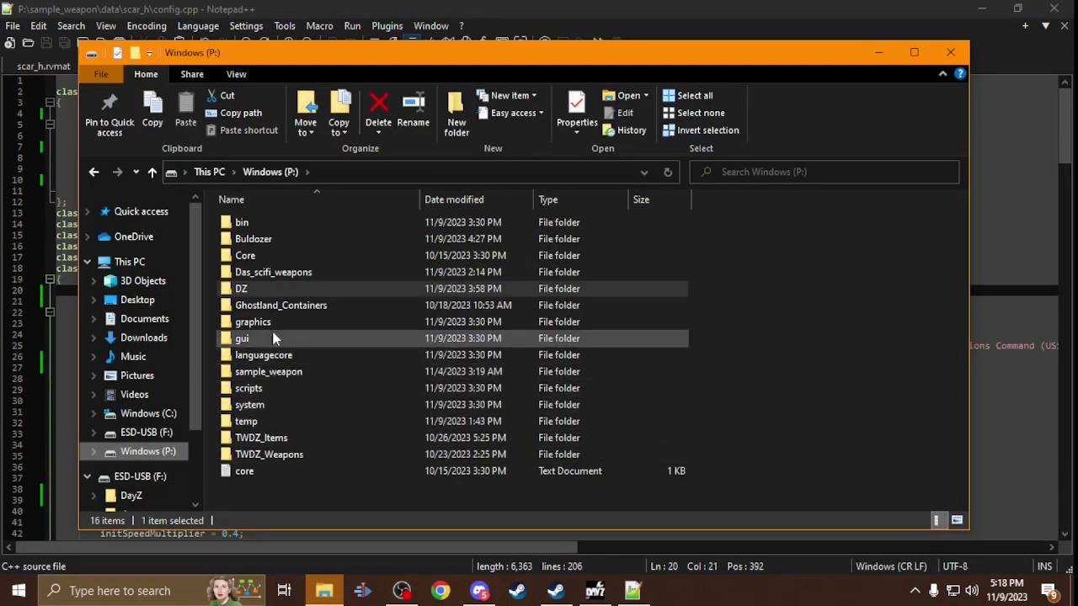
pyautogui.doubleClick(275, 376)
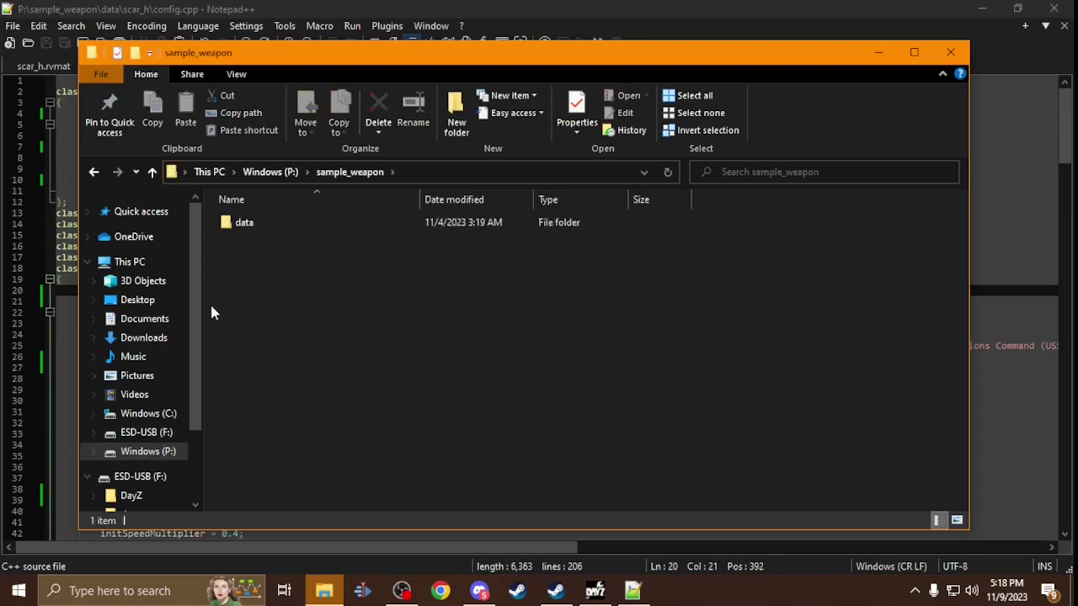
pyautogui.rightClick(238, 352)
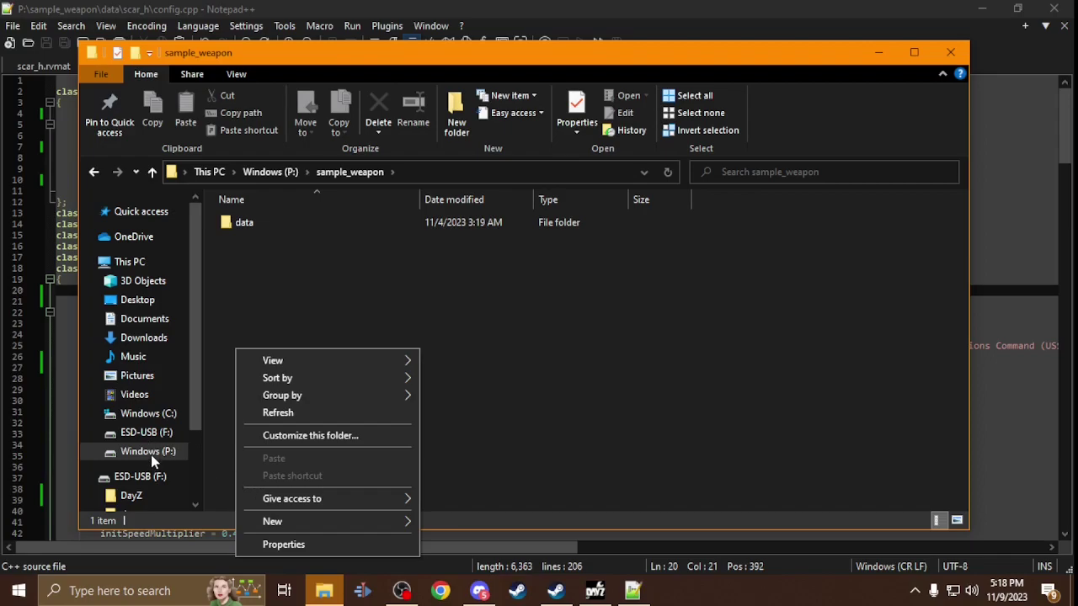
pyautogui.click(147, 433)
pyautogui.doubleClick(254, 234)
pyautogui.click(248, 226)
pyautogui.doubleClick(247, 226)
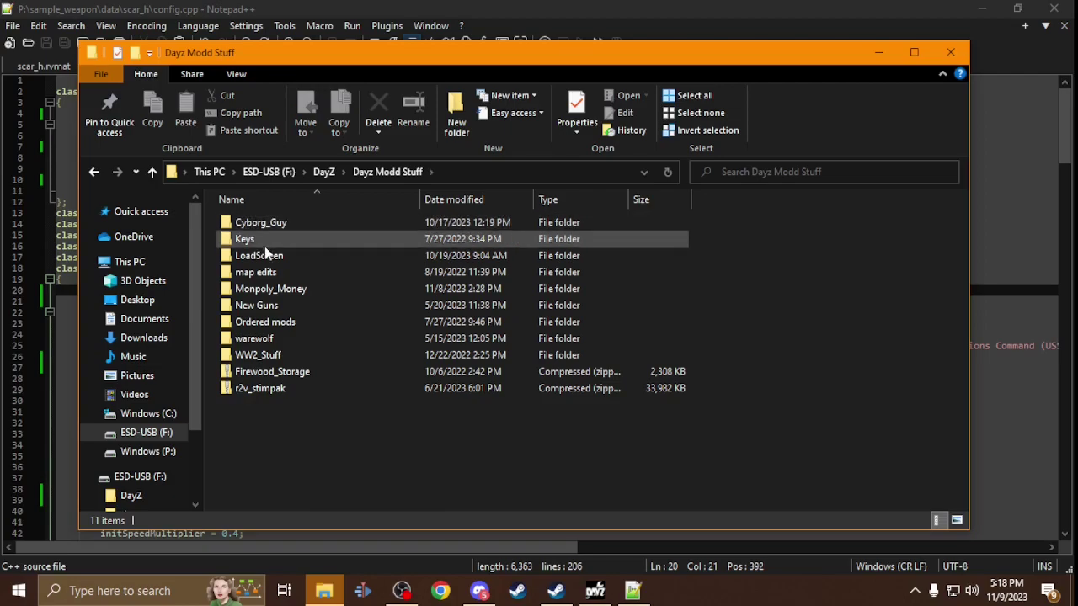
pyautogui.doubleClick(257, 306)
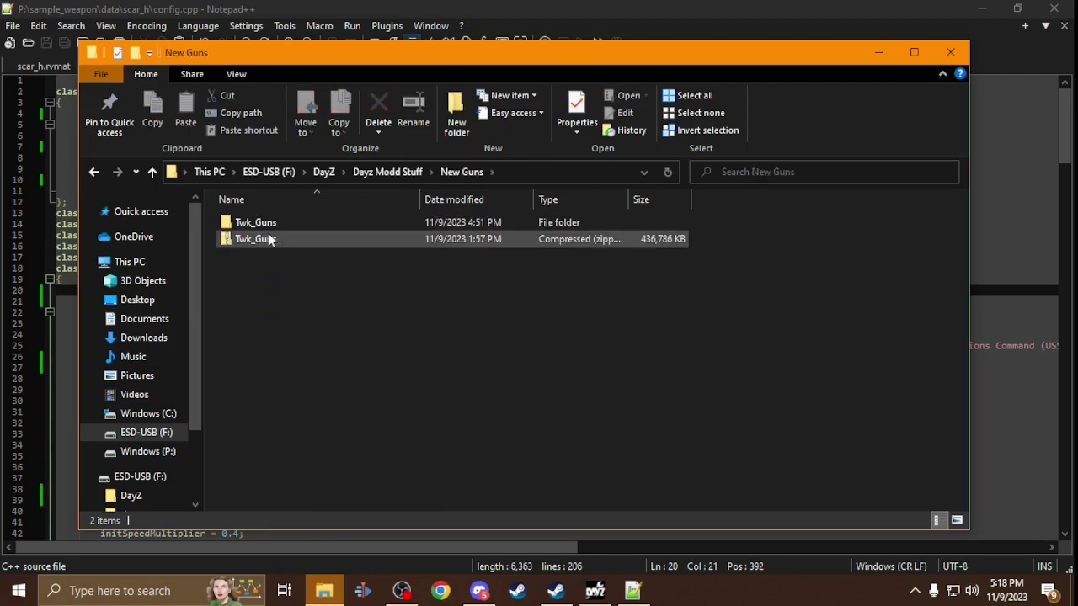
pyautogui.doubleClick(270, 222)
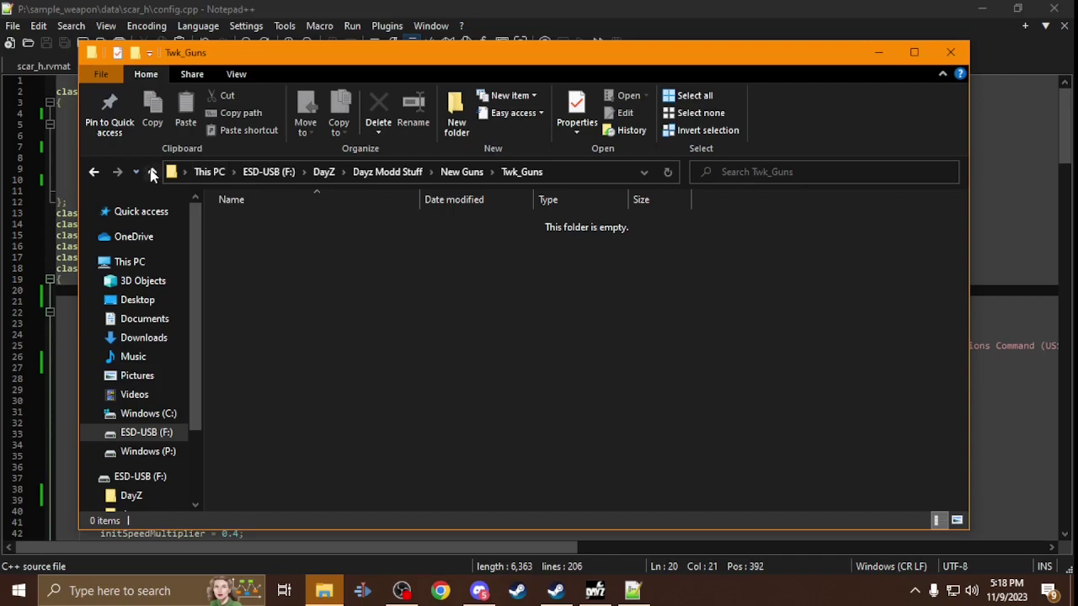
pyautogui.click(153, 172)
pyautogui.doubleClick(240, 239)
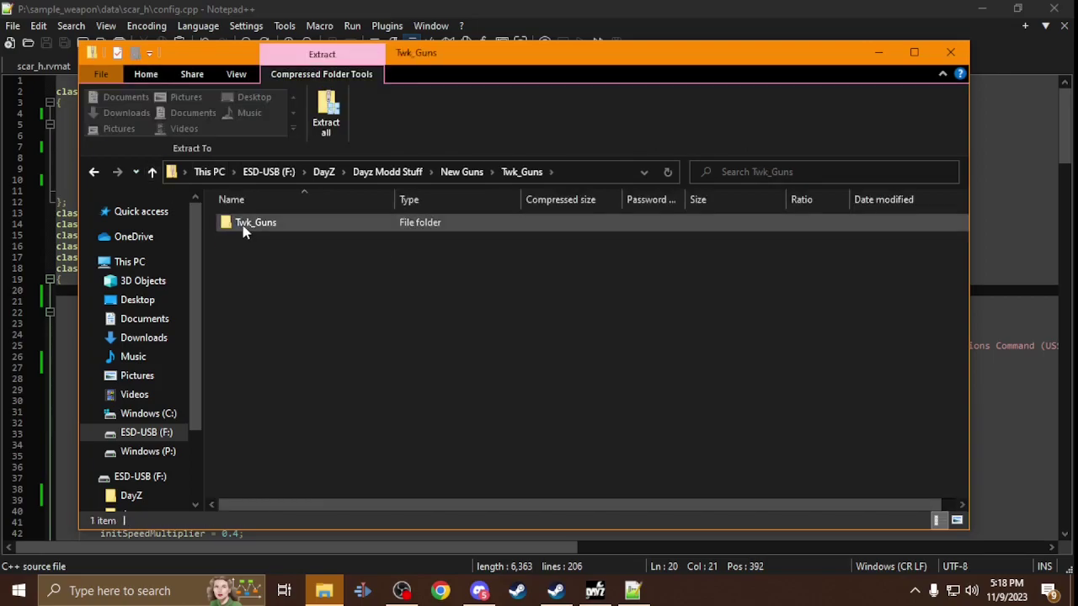
pyautogui.doubleClick(241, 224)
pyautogui.moveTo(263, 288); pyautogui.dragTo(248, 243)
# Paste the copied scripts folder and config file into the sample_weapon folder on the P drive.
pyautogui.click(151, 452)
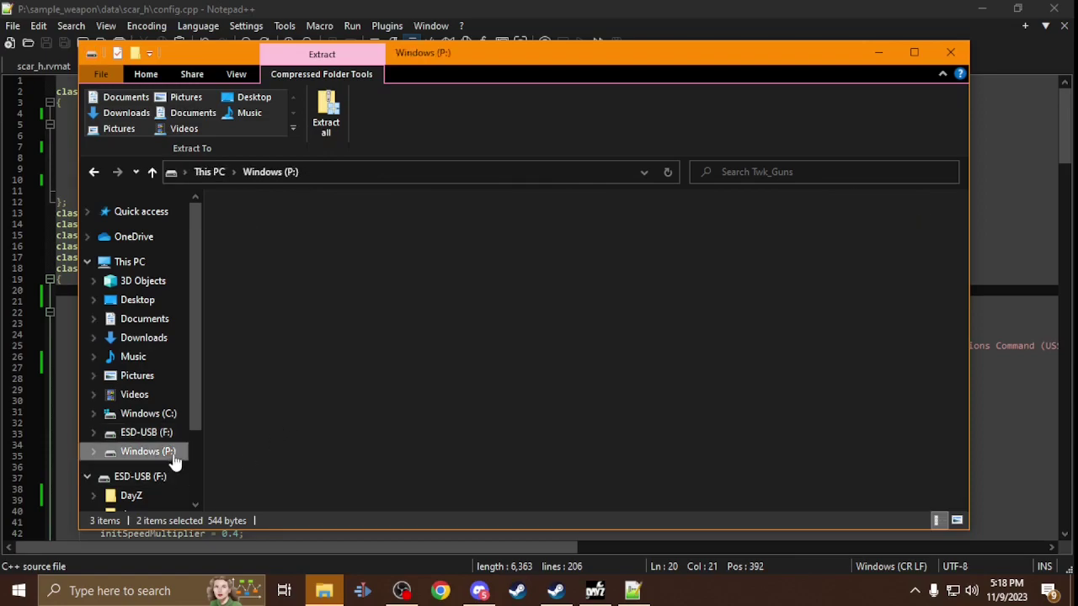
pyautogui.doubleClick(294, 440)
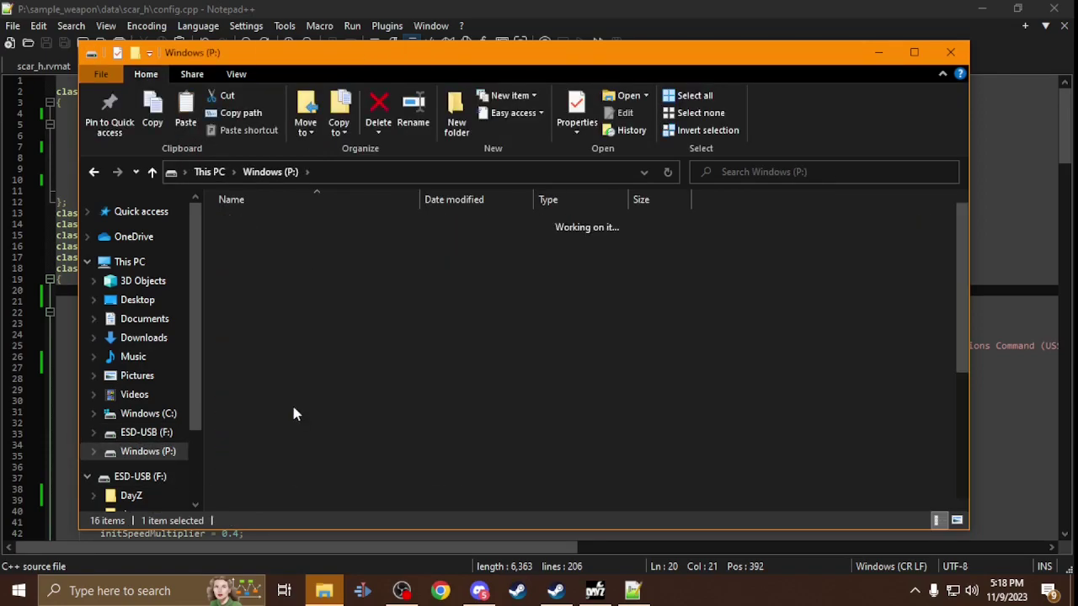
pyautogui.click(152, 172)
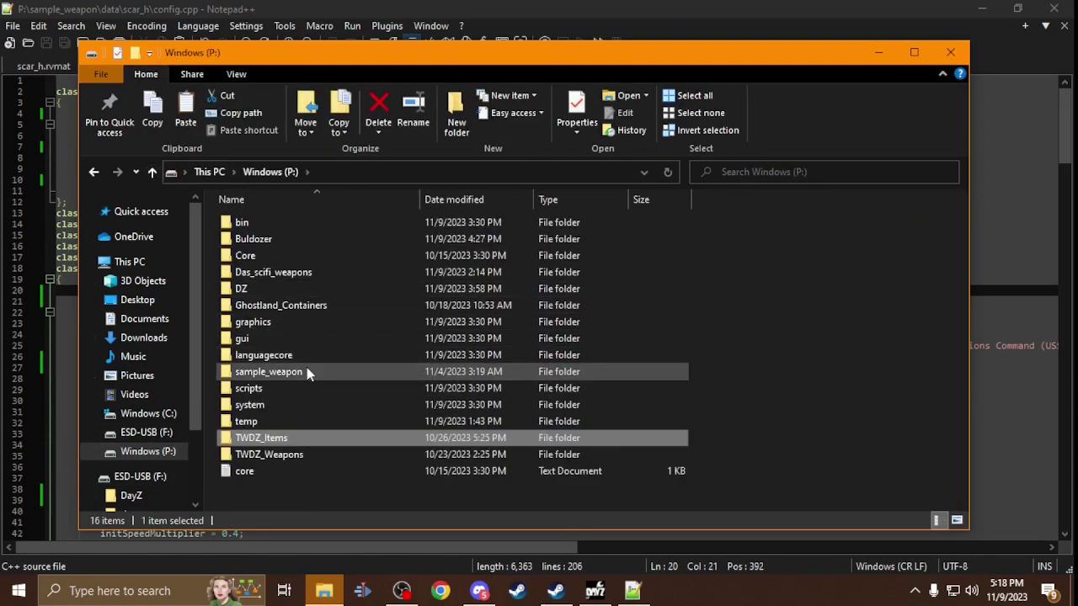
pyautogui.doubleClick(308, 372)
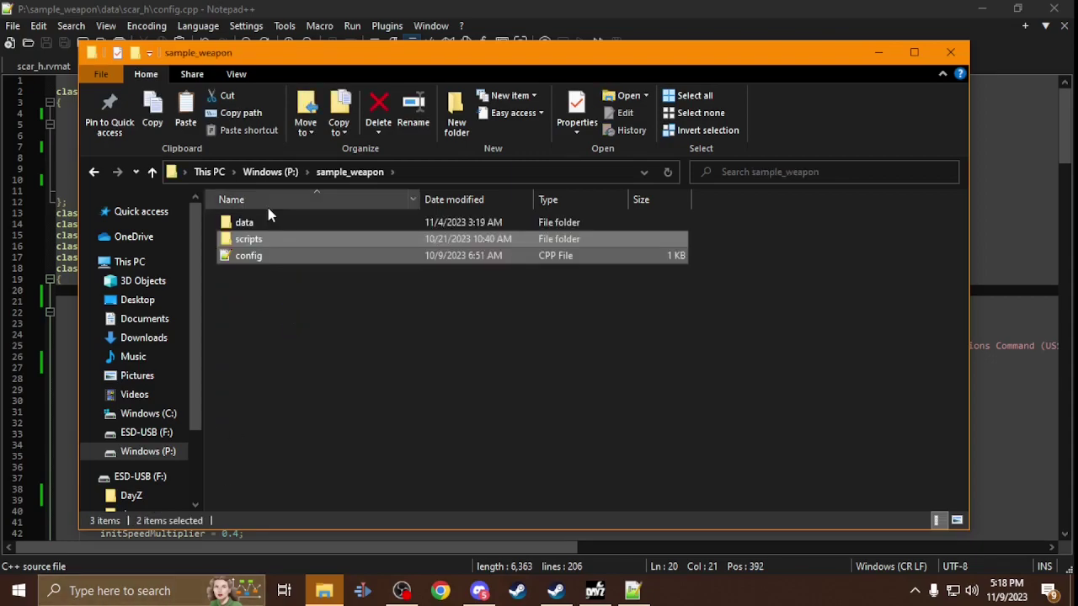
# Examine the Twk_MK18 script in sample_weapon\scripts\4_World\Weapons and close it.
pyautogui.click(251, 287)
pyautogui.doubleClick(248, 239)
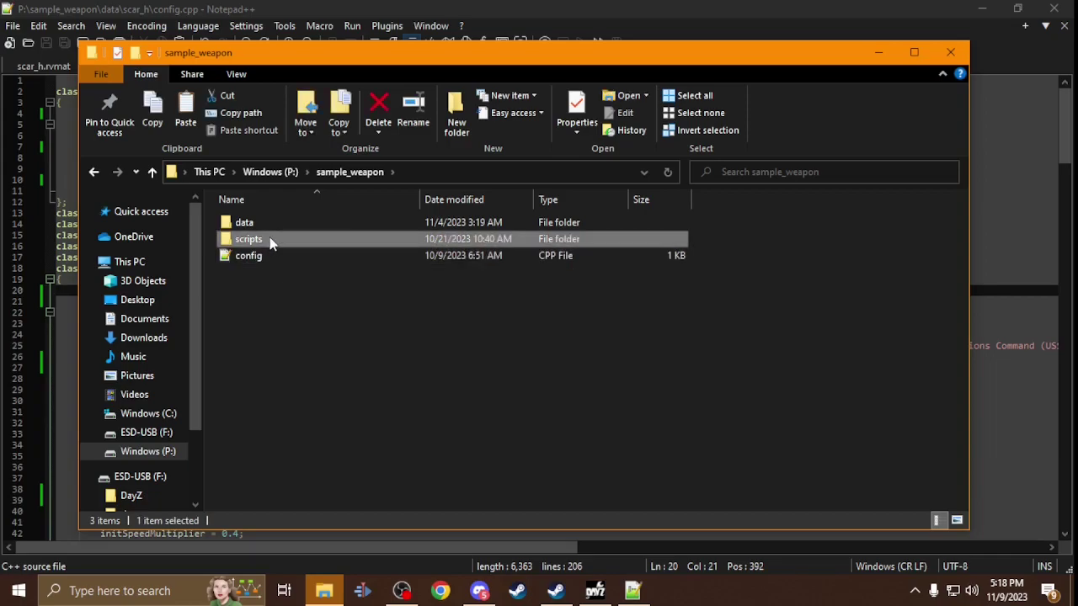
pyautogui.doubleClick(332, 223)
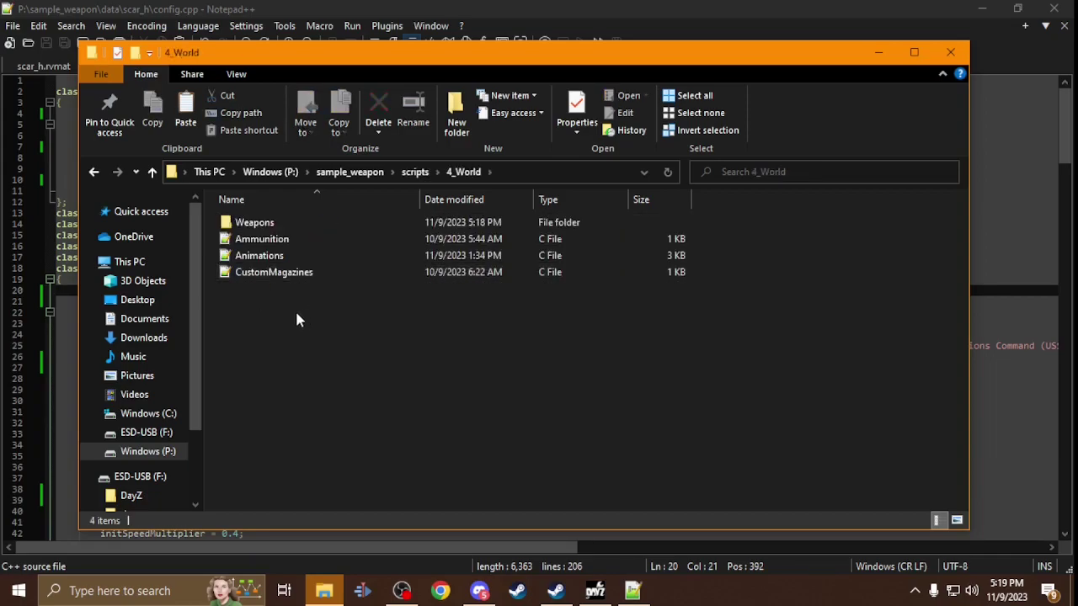
pyautogui.doubleClick(300, 226)
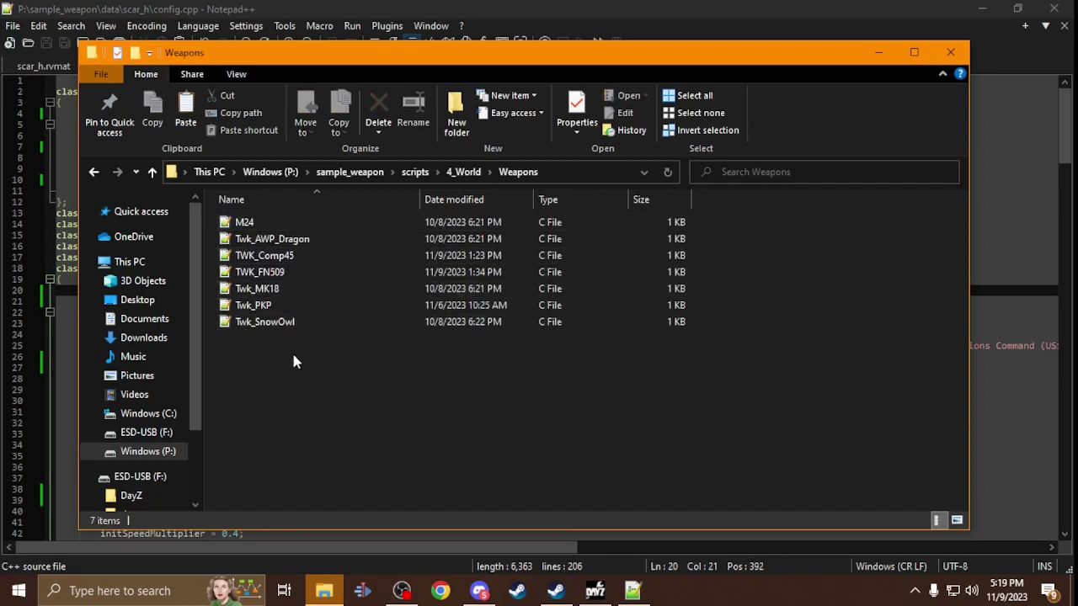
pyautogui.doubleClick(257, 291)
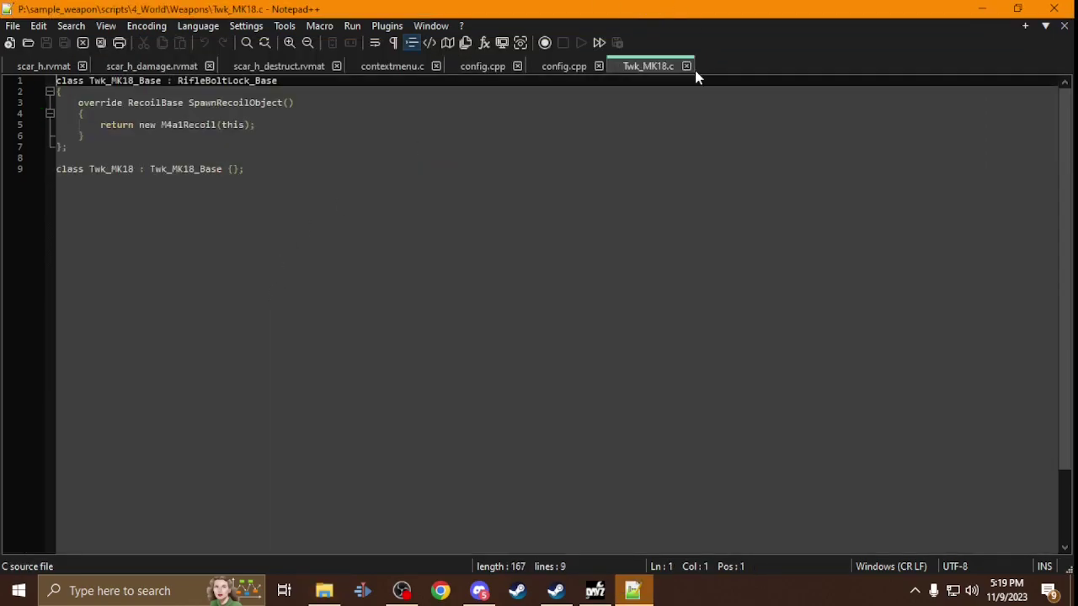
pyautogui.click(688, 67)
# Permanently delete every script in the Weapons folder except Twk_MK18.
pyautogui.click(324, 590)
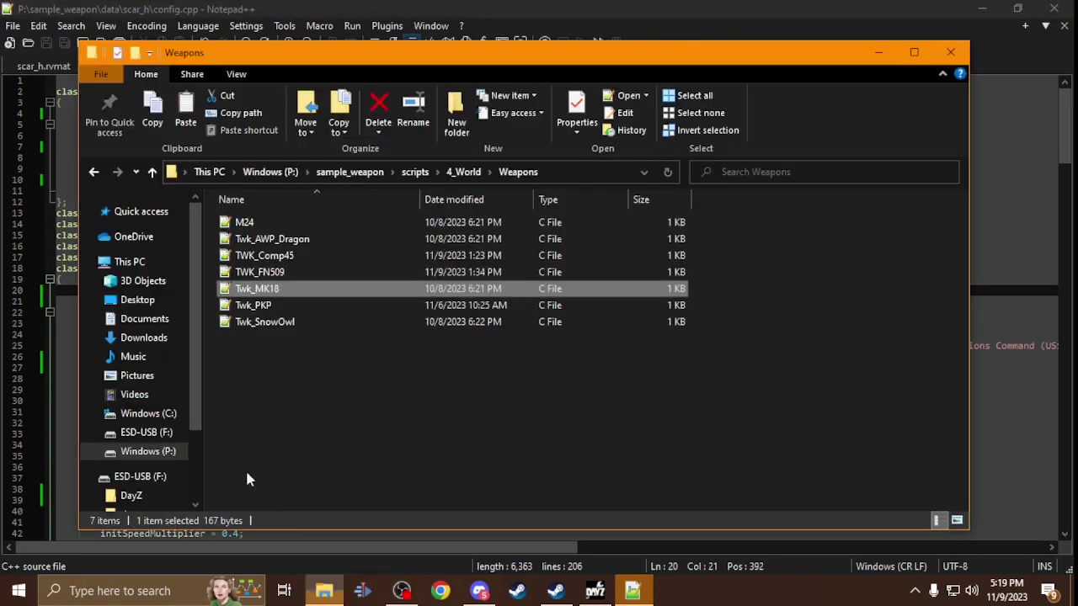
pyautogui.click(272, 324)
pyautogui.keyDown('ctrl'); pyautogui.click(277, 306); pyautogui.keyUp('ctrl')
pyautogui.keyDown('ctrl'); pyautogui.click(289, 273); pyautogui.keyUp('ctrl')
pyautogui.keyDown('ctrl'); pyautogui.click(287, 255); pyautogui.keyUp('ctrl')
pyautogui.keyDown('ctrl'); pyautogui.click(295, 239); pyautogui.keyUp('ctrl')
pyautogui.keyDown('ctrl'); pyautogui.click(246, 222); pyautogui.keyUp('ctrl')
pyautogui.click(378, 118)
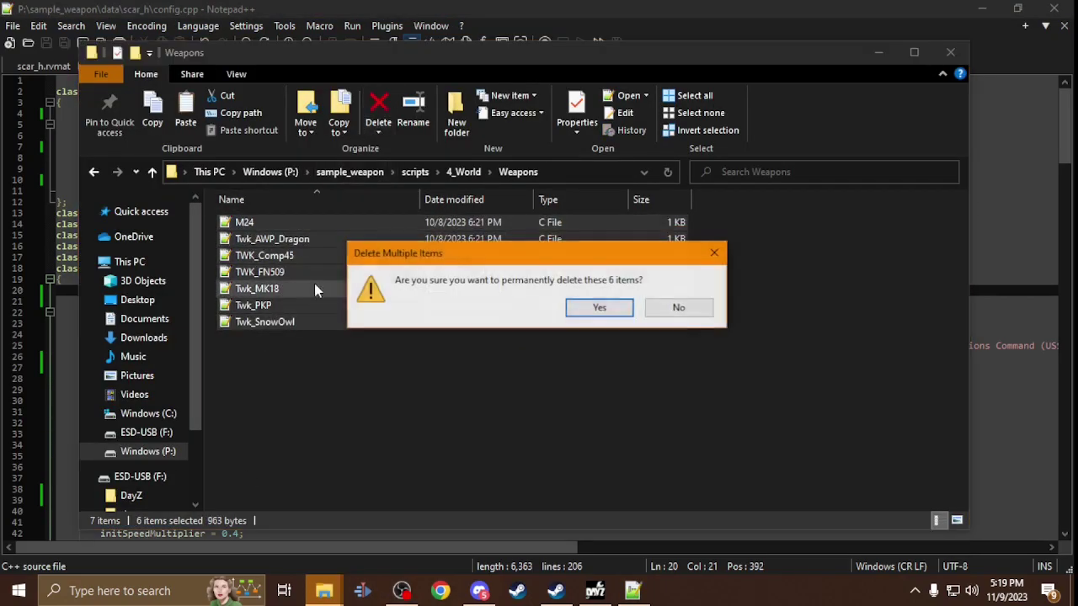
pyautogui.click(598, 307)
# Rename the Twk_MK18 script file as Sample_Scar_H.
pyautogui.click(272, 226)
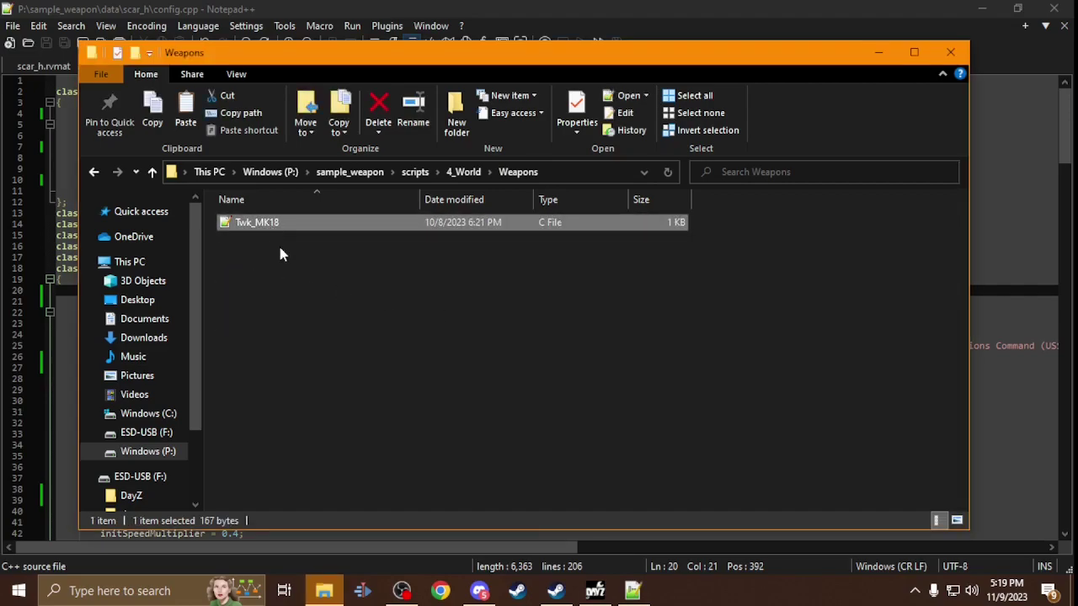
pyautogui.rightClick(271, 226)
pyautogui.click(349, 497)
pyautogui.write('Samnp')
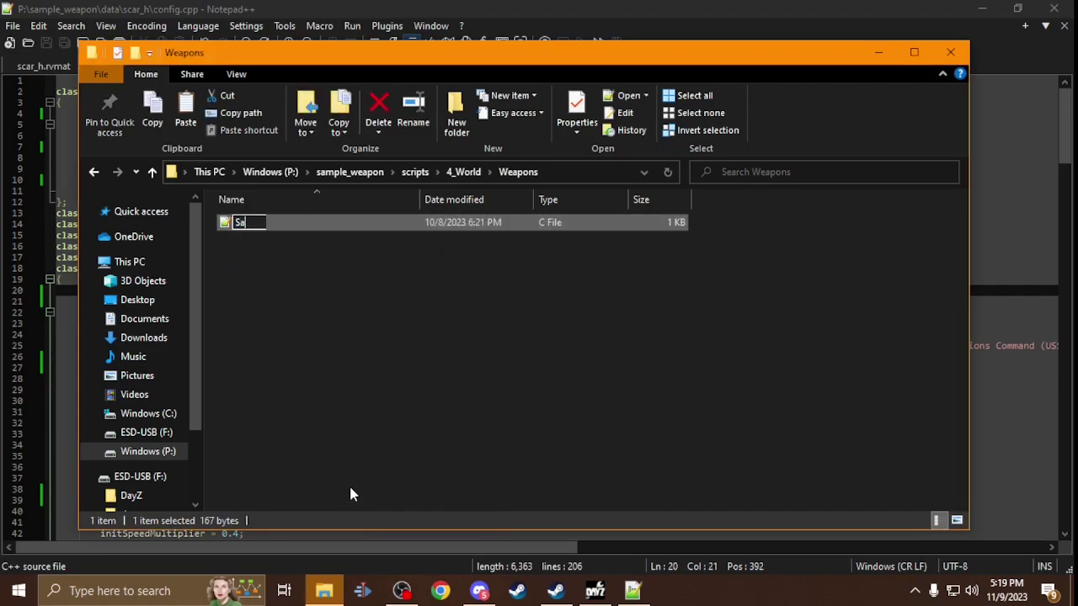
pyautogui.press('BackSpace')
pyautogui.press('BackSpace')
pyautogui.write('ple_Scar_H')
pyautogui.press('Return')
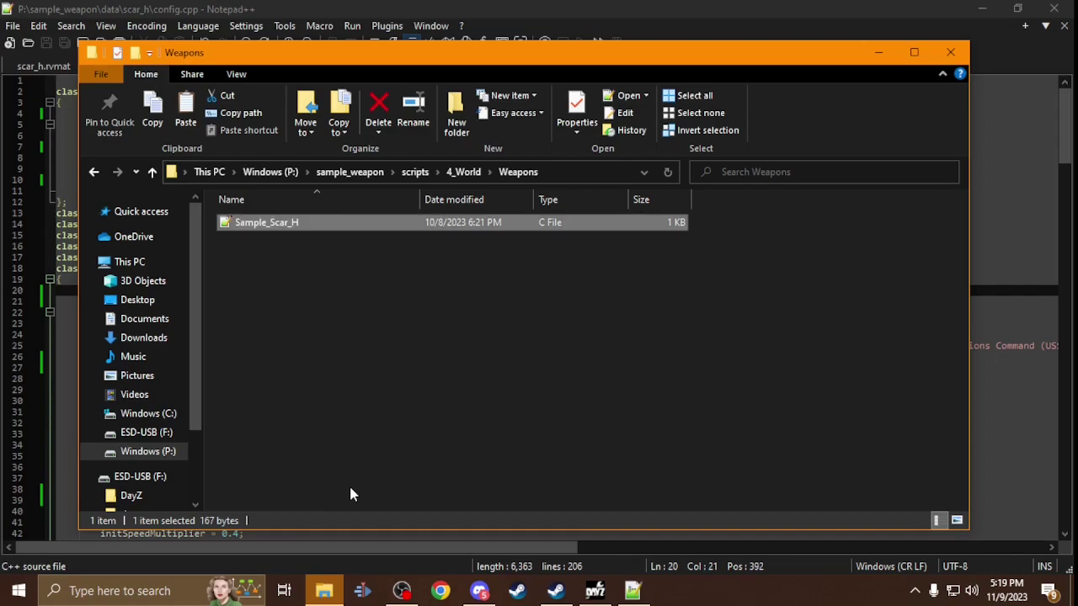
# Rename the Sample_Scar_H script file as Sample_ScarH, copying the weapon class name from the scar_h config.cpp.
pyautogui.hotkey('alt', 'Tab')
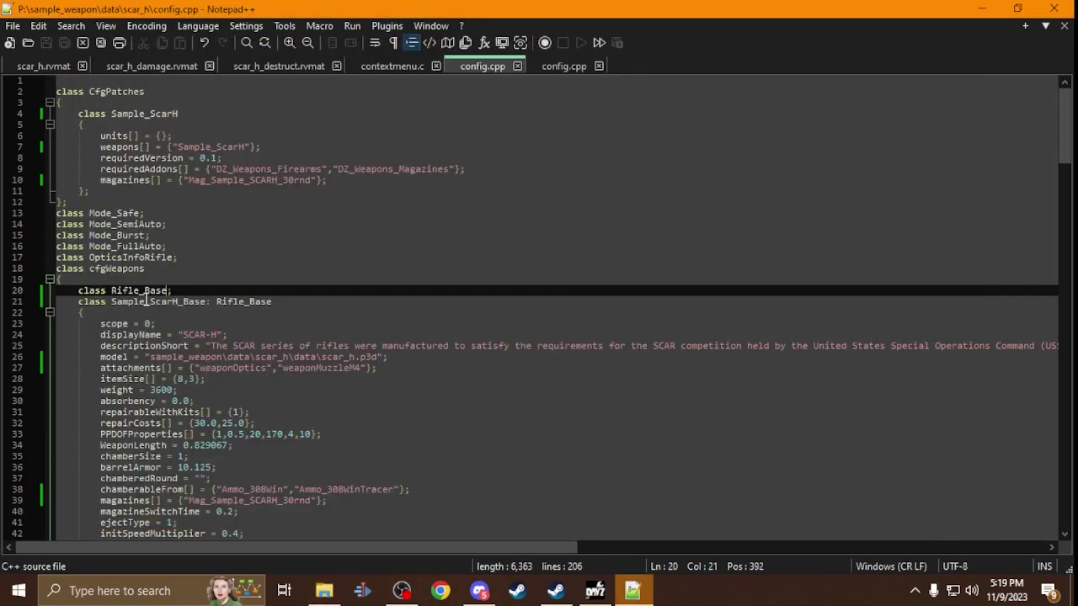
pyautogui.doubleClick(209, 145)
pyautogui.hotkey('ctrl', 'c')
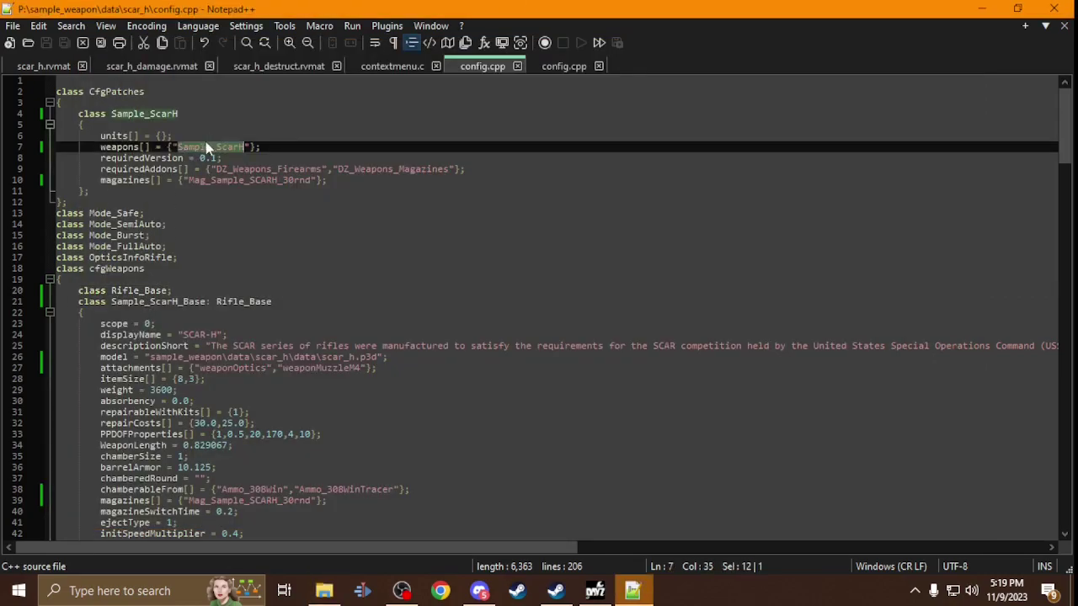
pyautogui.click(324, 590)
pyautogui.rightClick(280, 218)
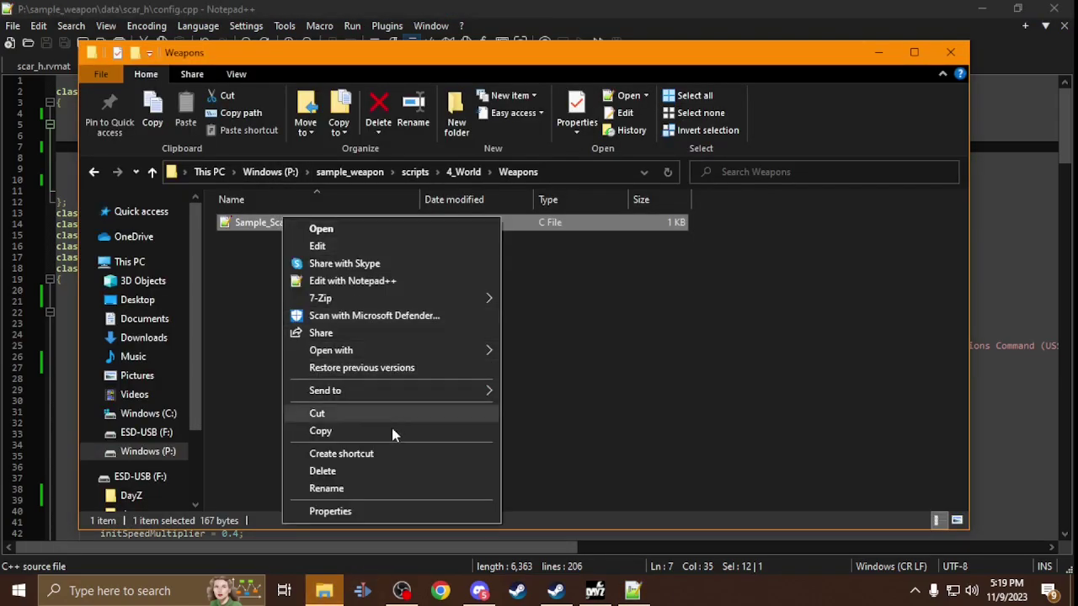
pyautogui.click(399, 489)
pyautogui.hotkey('ctrl', 'v')
pyautogui.press('Return')
# Replace every Twk_MK18 in the Sample_ScarH script's class names with Sample_ScarH, then save the file and close the editor.
pyautogui.doubleClick(271, 222)
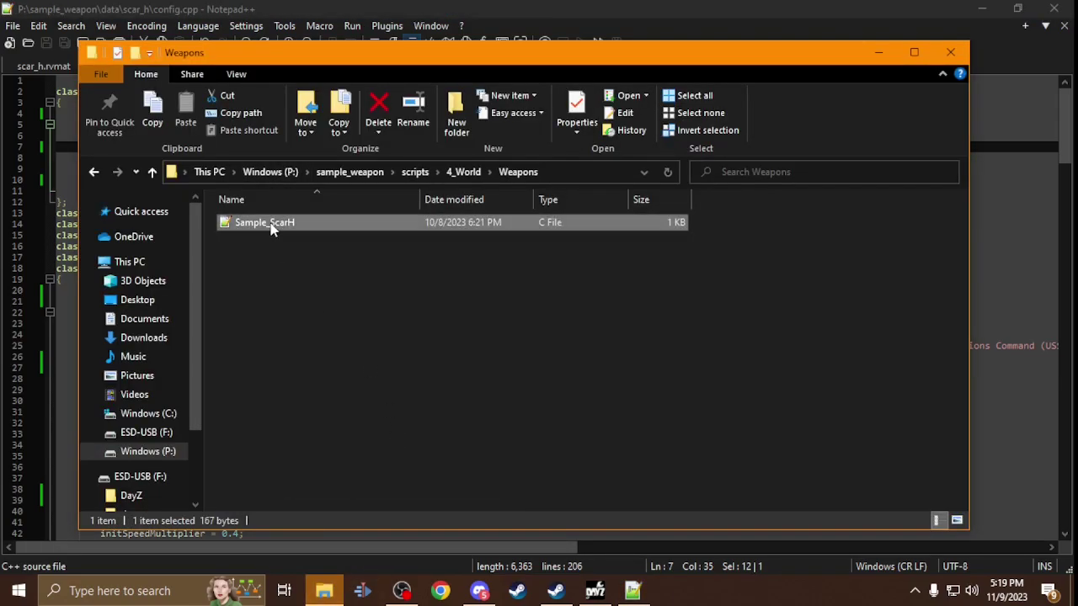
pyautogui.moveTo(135, 81); pyautogui.dragTo(90, 82)
pyautogui.hotkey('ctrl', 'v')
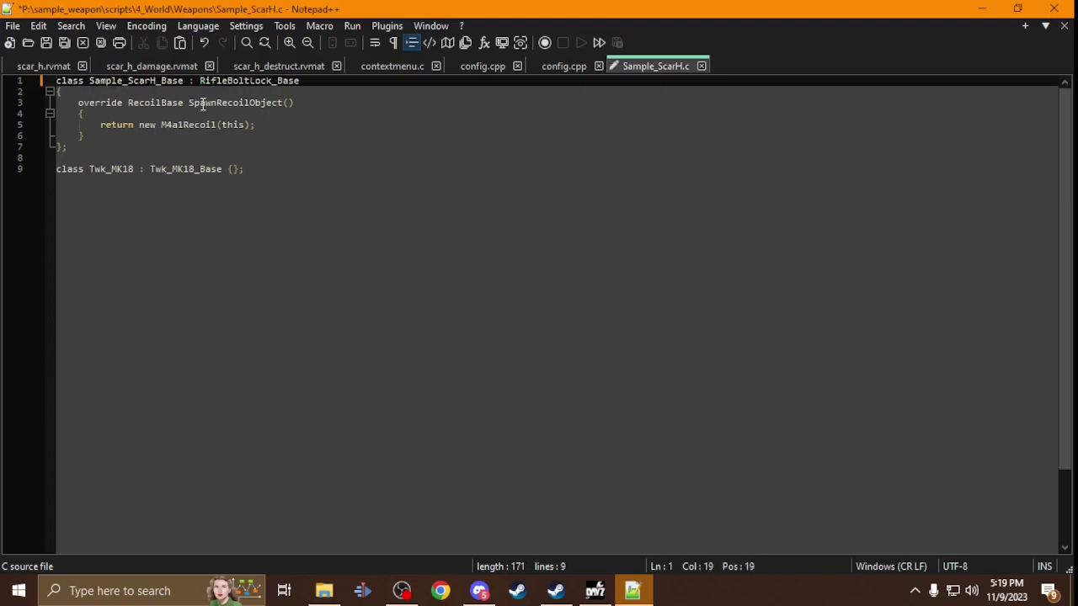
pyautogui.moveTo(195, 168); pyautogui.dragTo(151, 168)
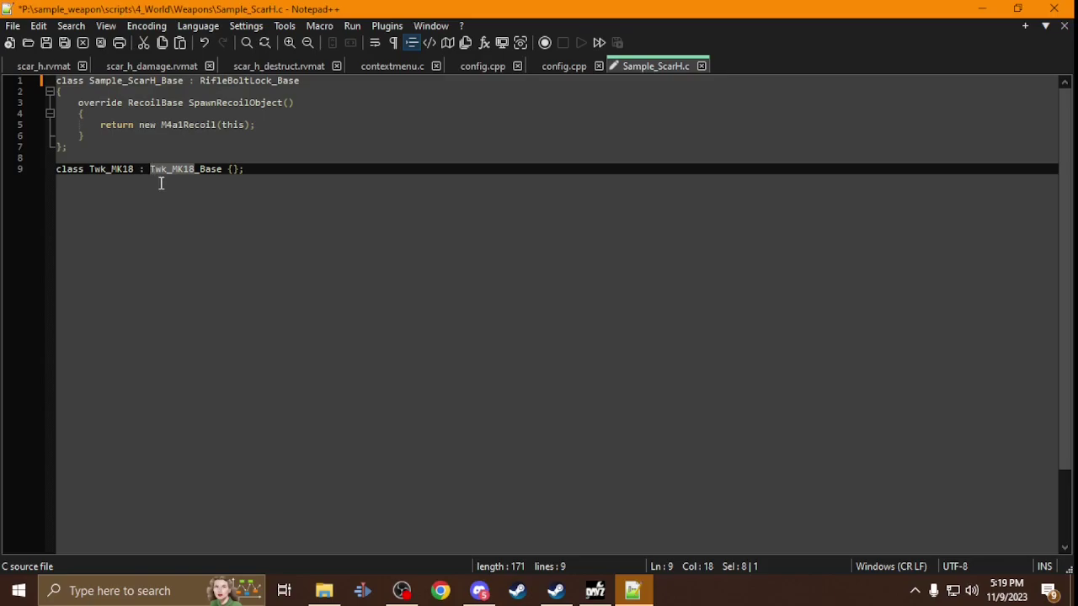
pyautogui.hotkey('ctrl', 'v')
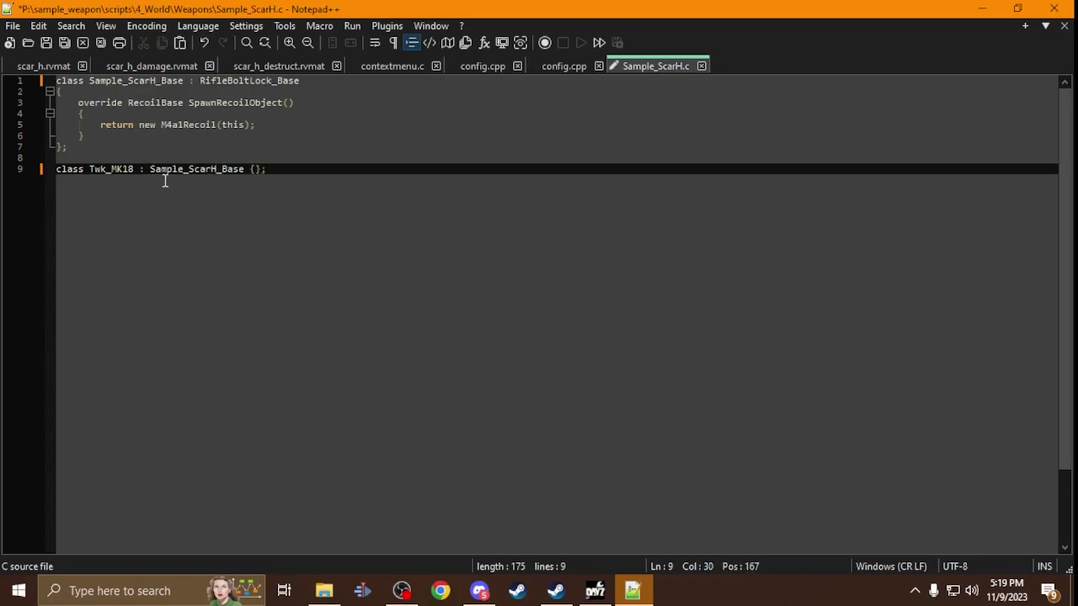
pyautogui.doubleClick(110, 169)
pyautogui.hotkey('ctrl', 'v')
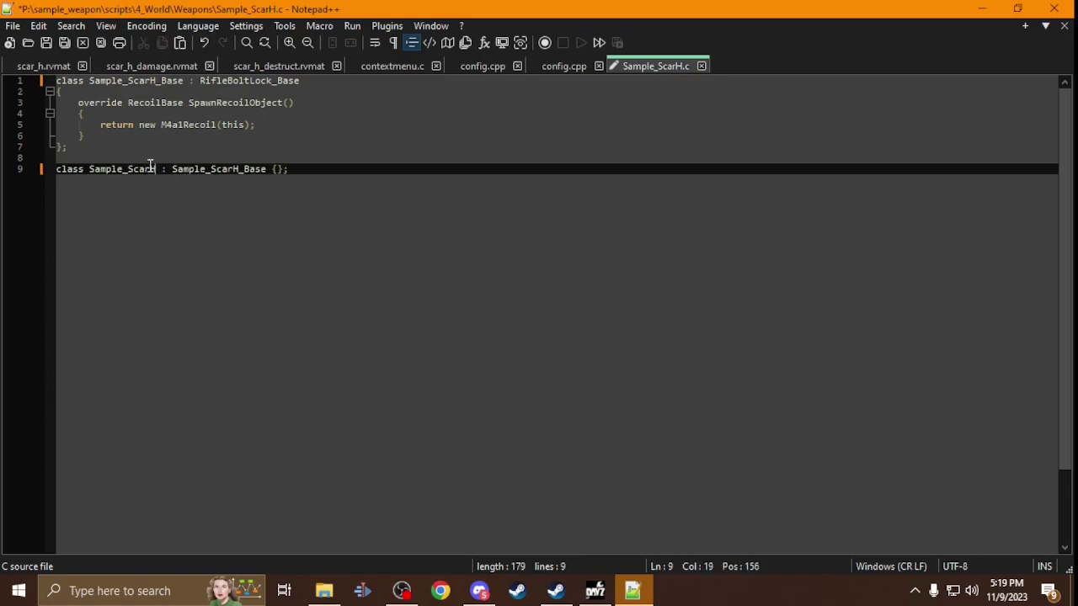
pyautogui.click(45, 42)
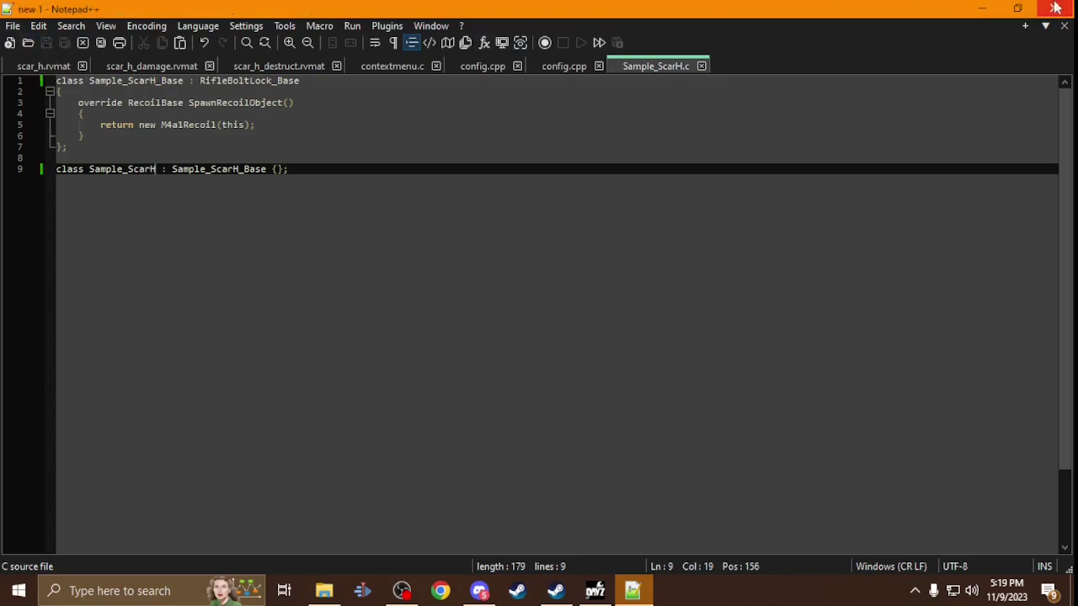
pyautogui.click(1054, 8)
# Open the Animations script in sample_weapon\scripts\4_World and delete its entire RegisterPistol override.
pyautogui.click(152, 173)
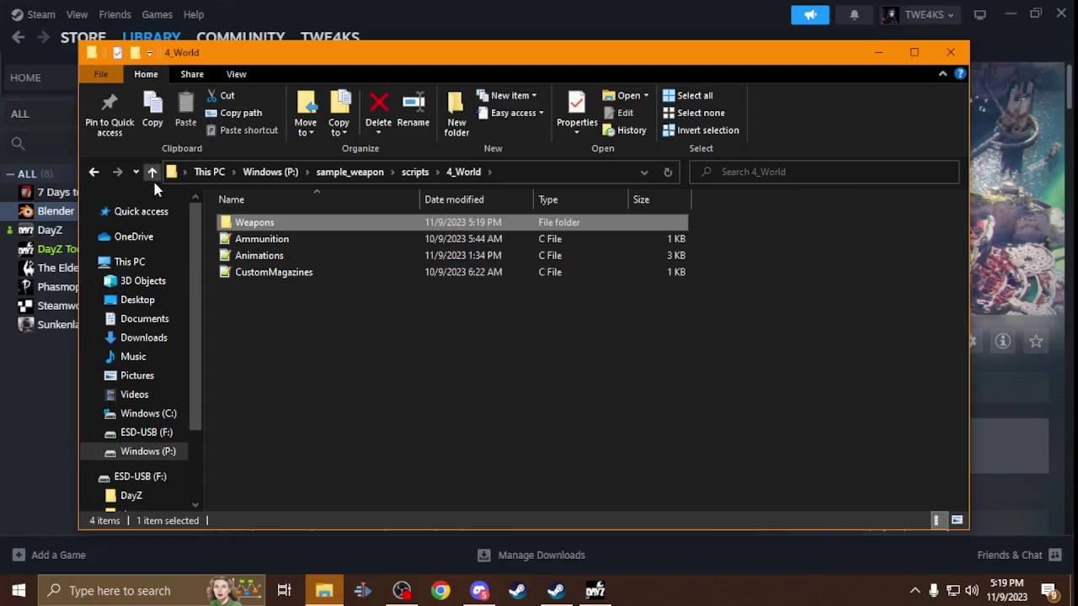
pyautogui.doubleClick(284, 258)
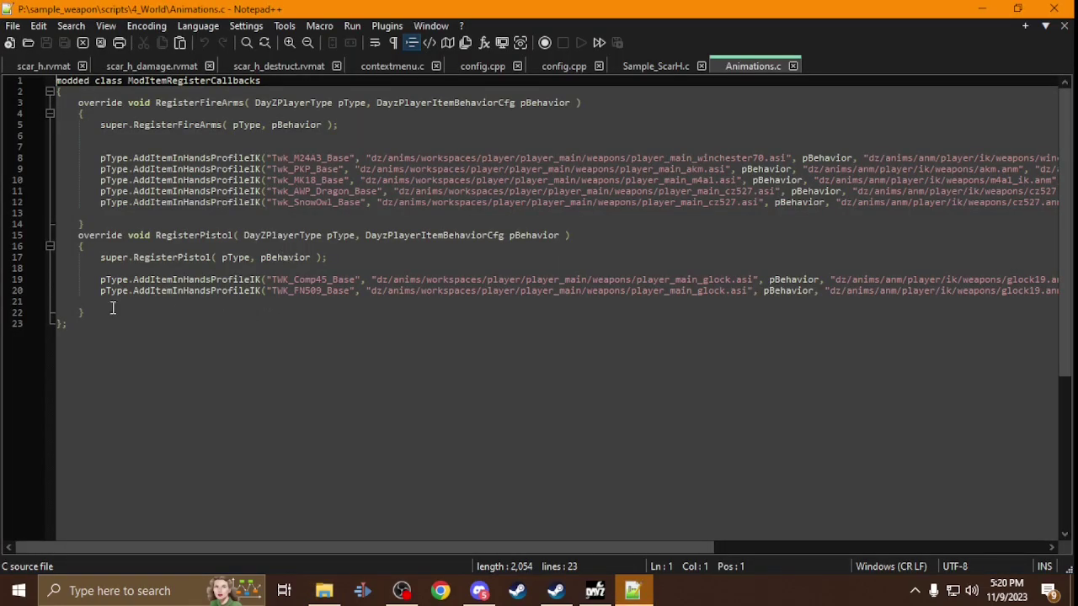
pyautogui.moveTo(112, 308); pyautogui.dragTo(28, 240)
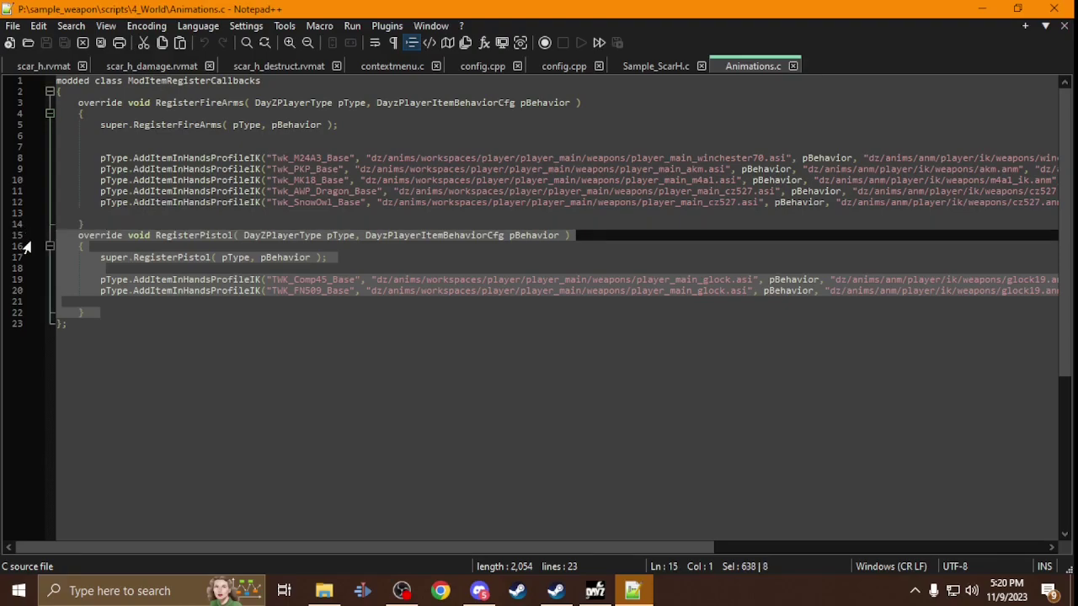
pyautogui.press('BackSpace')
pyautogui.press('BackSpace')
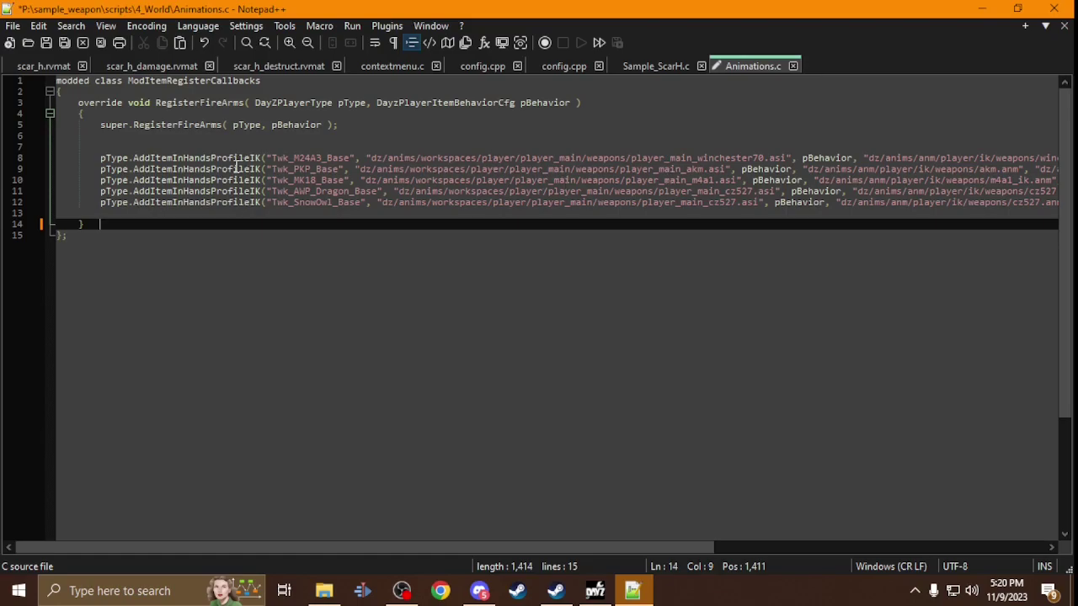
# Delete the Twk_PKP_Base and Twk_M24A3_Base registration lines from RegisterFireArms.
pyautogui.click(238, 169)
pyautogui.tripleClick(239, 170)
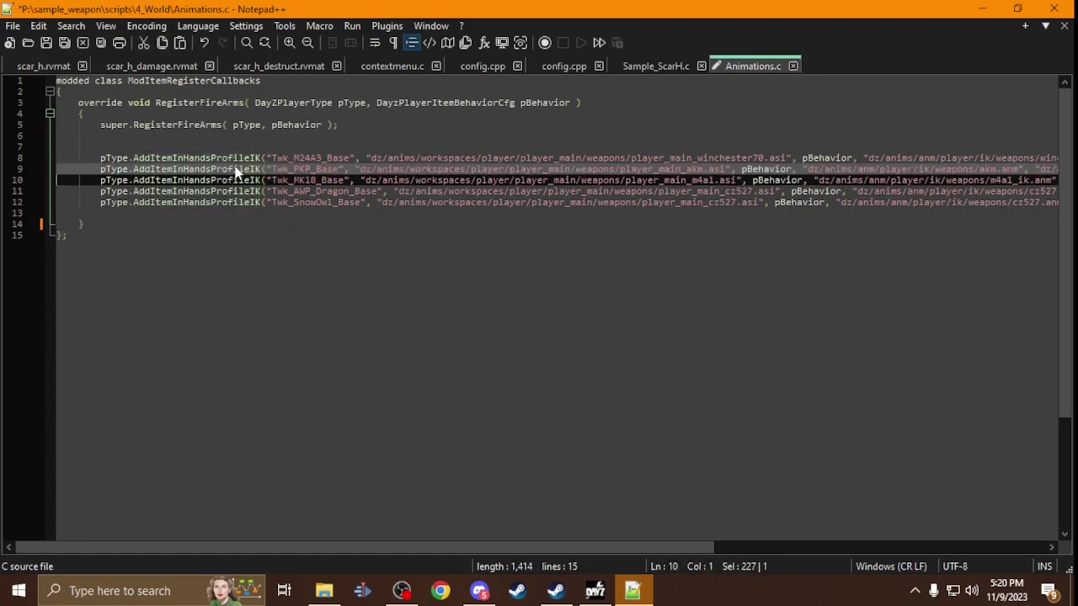
pyautogui.tripleClick(238, 173)
pyautogui.press('Delete')
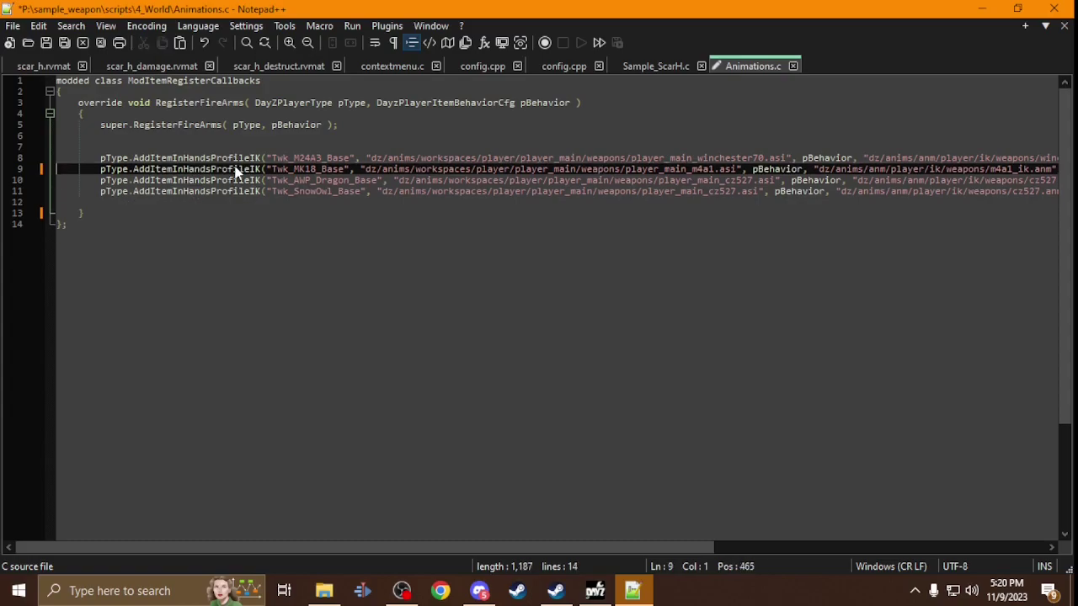
pyautogui.doubleClick(239, 152)
pyautogui.tripleClick(226, 158)
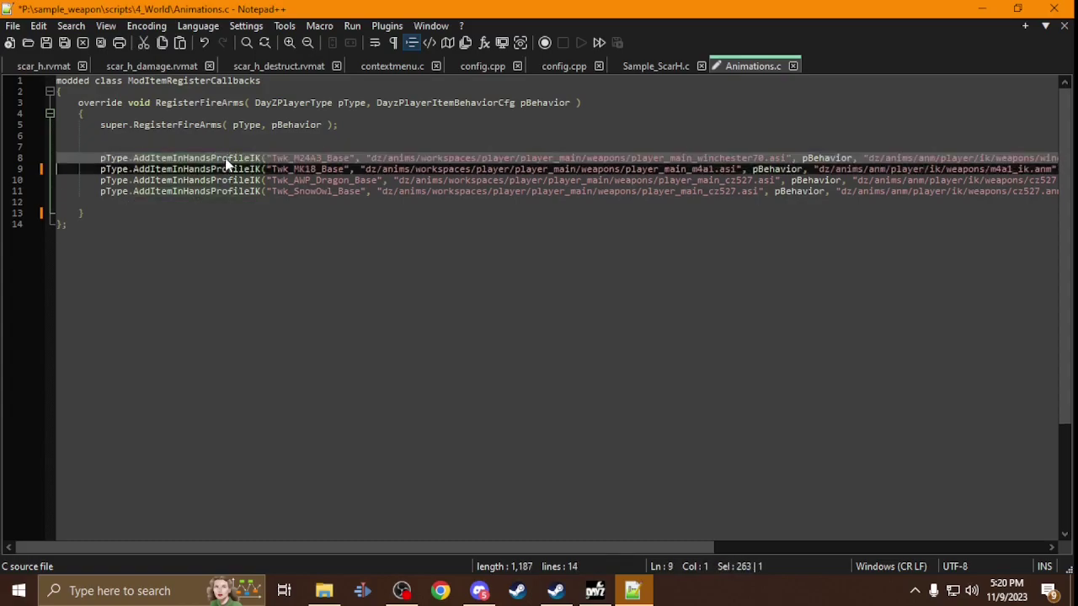
pyautogui.press('Delete')
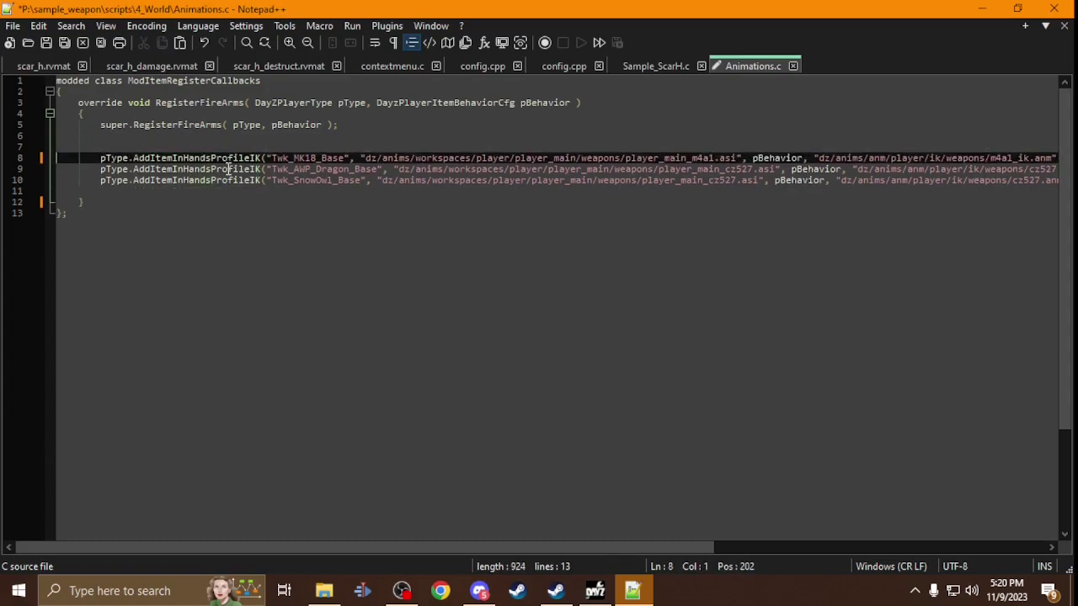
# Delete the Twk_SnowOwl_Base and Twk_AWP_Dragon_Base registration lines from RegisterFireArms.
pyautogui.click(229, 181)
pyautogui.doubleClick(228, 180)
pyautogui.press('Delete')
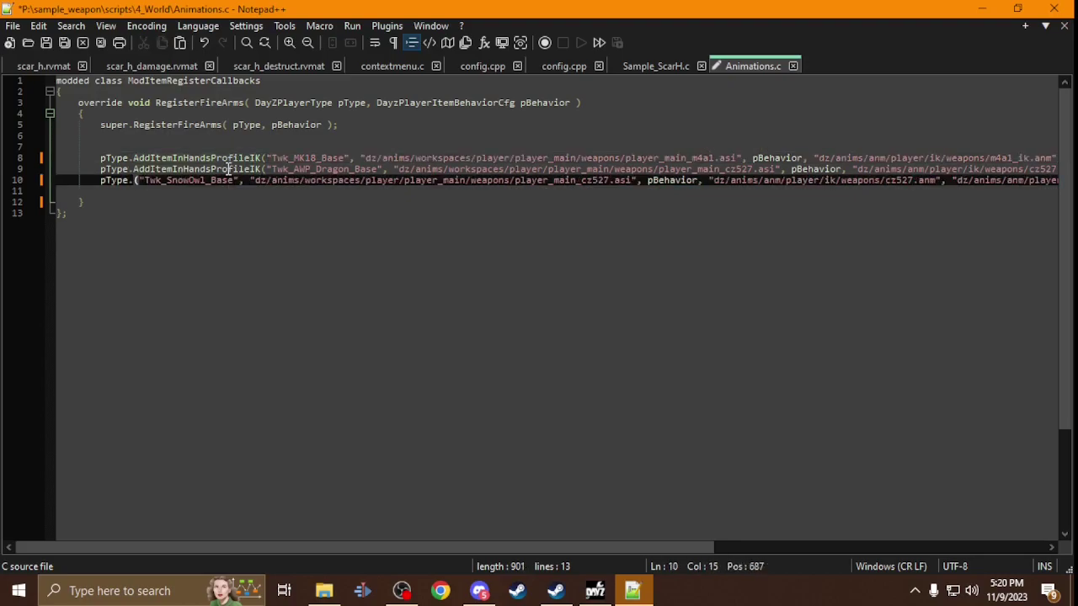
pyautogui.tripleClick(210, 181)
pyautogui.press('Delete')
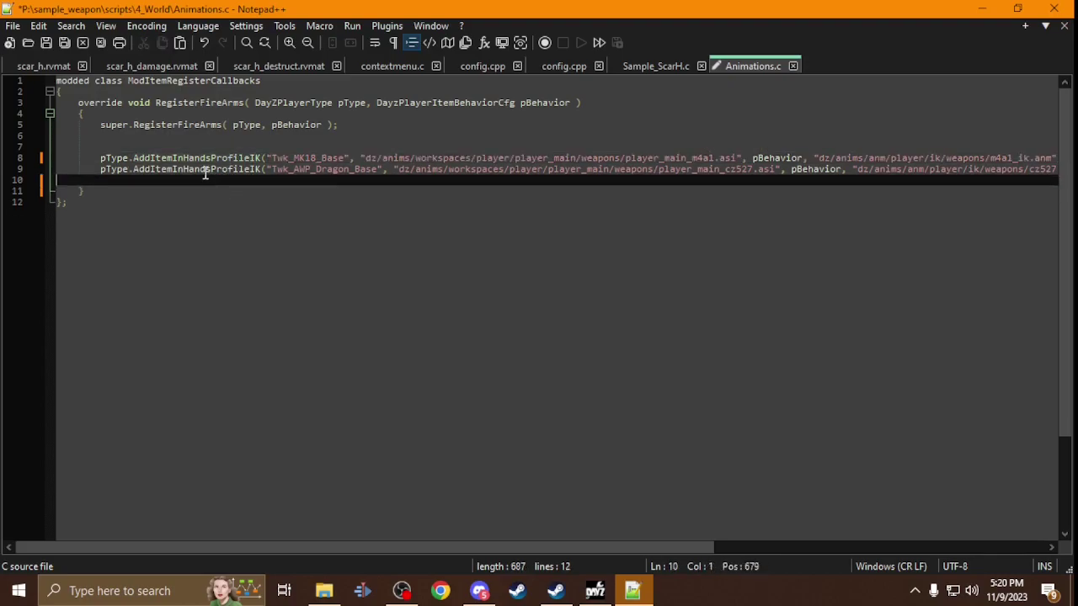
pyautogui.tripleClick(205, 169)
pyautogui.press('Delete')
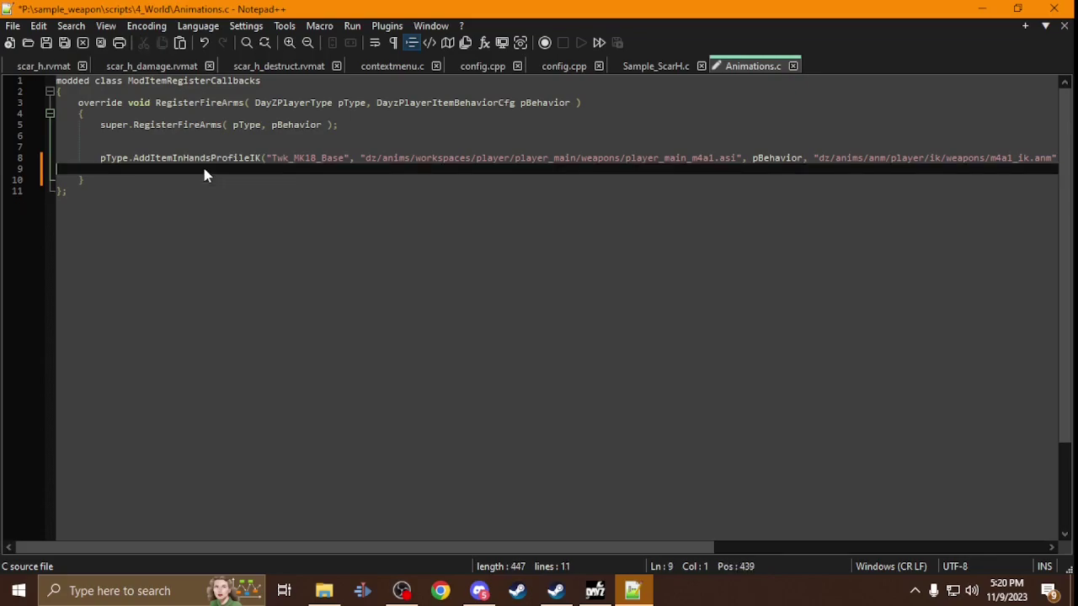
# Replace Twk_MK18_Base in the remaining animation registration line with Sample_ScarH_Base, copied from the Sample_ScarH script.
pyautogui.doubleClick(308, 158)
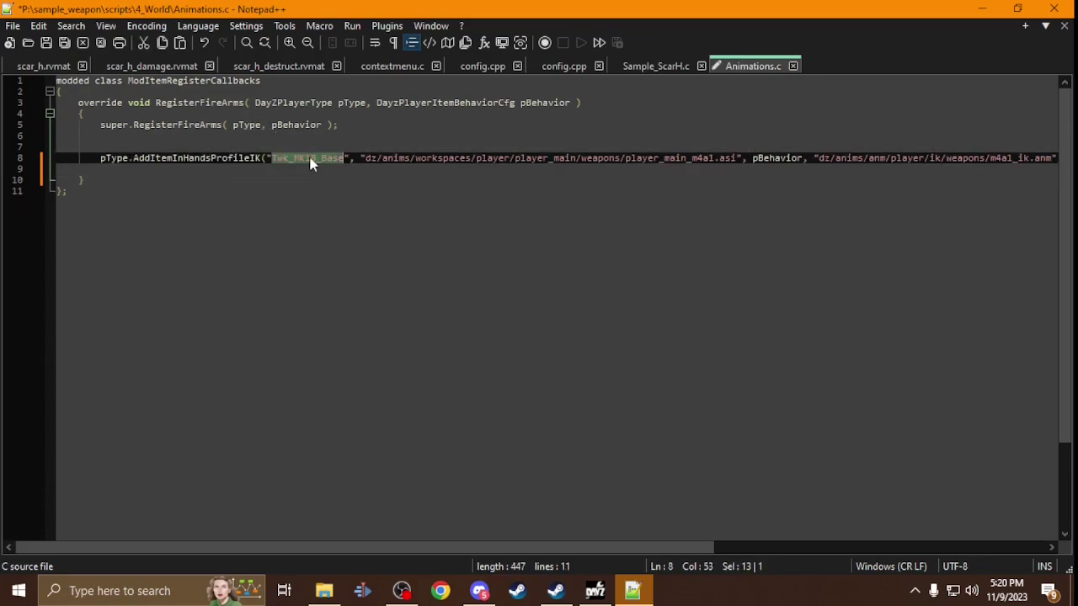
pyautogui.click(652, 68)
pyautogui.doubleClick(193, 170)
pyautogui.hotkey('ctrl', 'c')
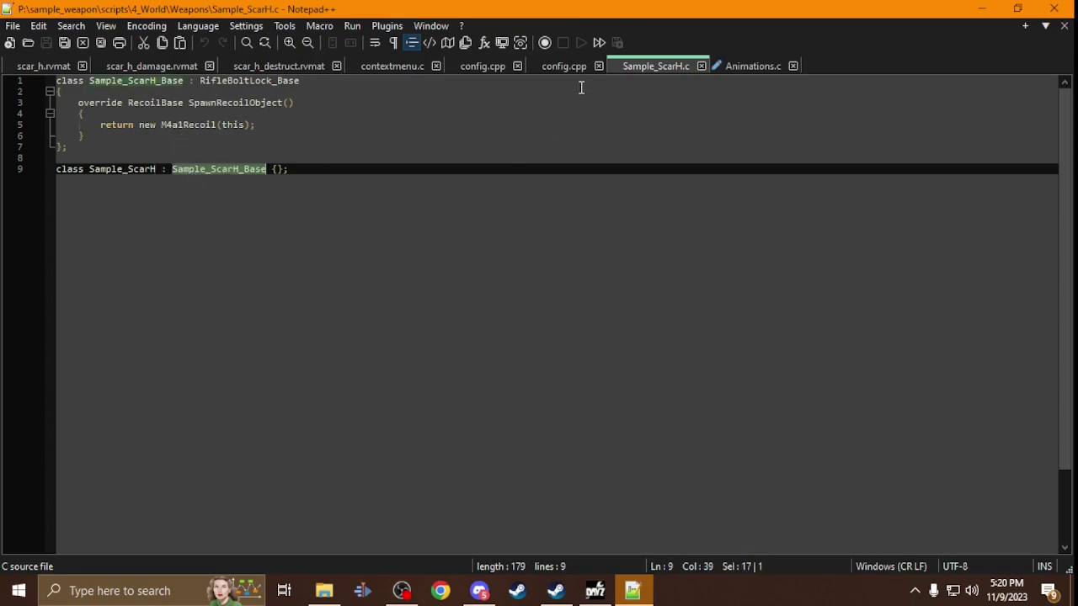
pyautogui.click(752, 66)
pyautogui.hotkey('ctrl', 'v')
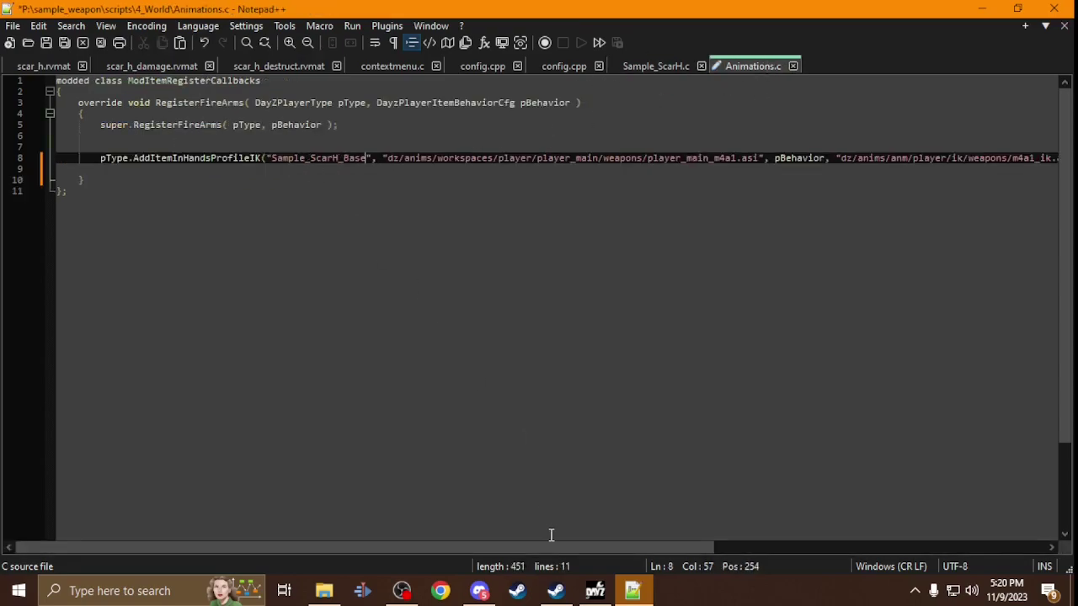
# Review the registration line's animation paths and open the folder P:\DZ\anims\workspaces\player\player_main\weapons.
pyautogui.moveTo(534, 551); pyautogui.dragTo(838, 549)
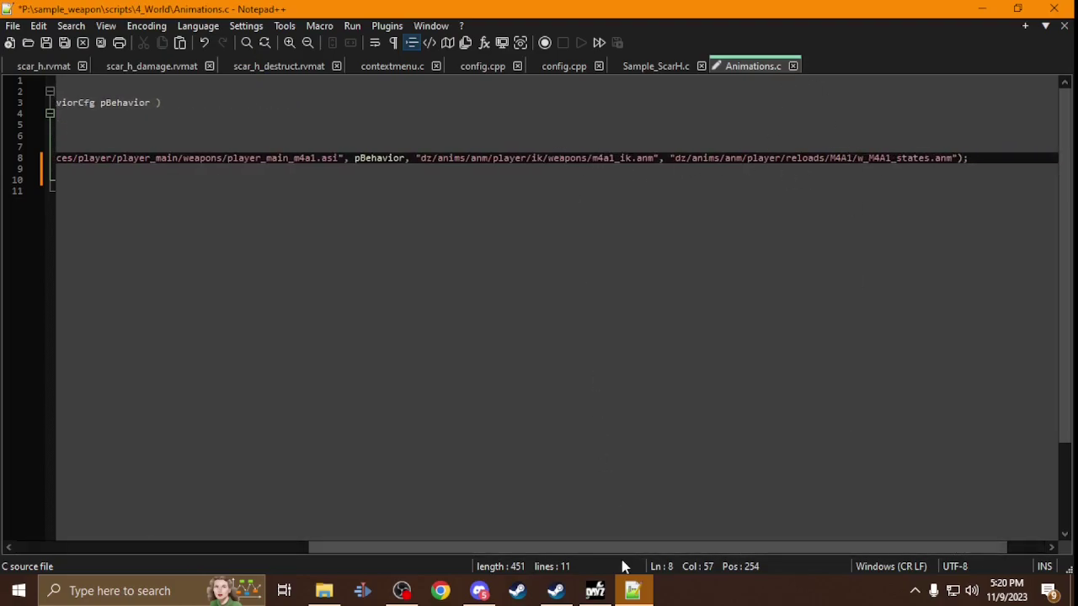
pyautogui.moveTo(618, 548); pyautogui.dragTo(414, 552)
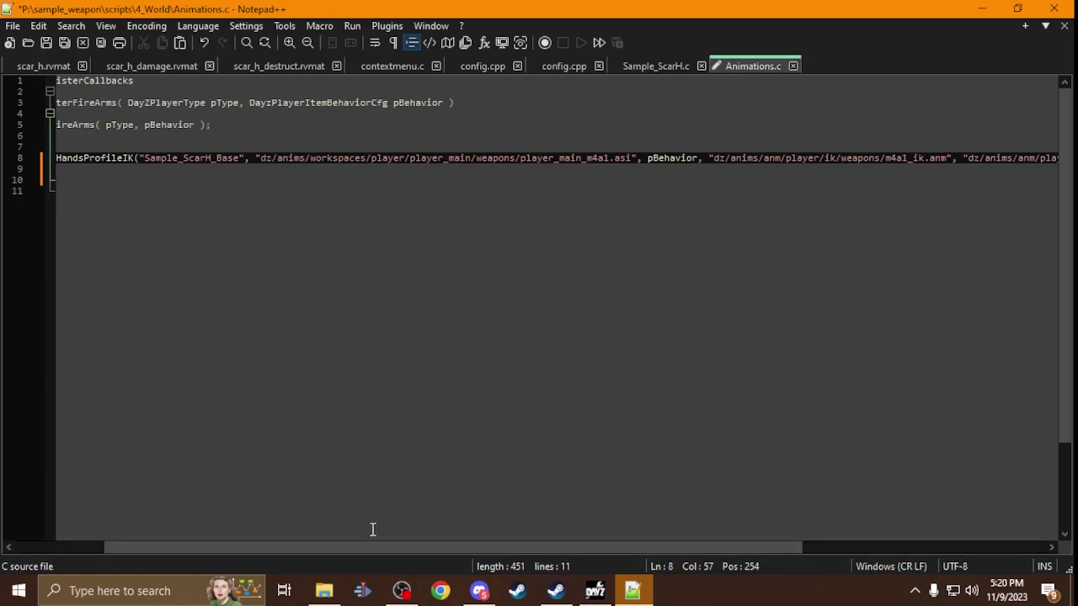
pyautogui.hotkey('alt', 'Tab')
pyautogui.click(150, 450)
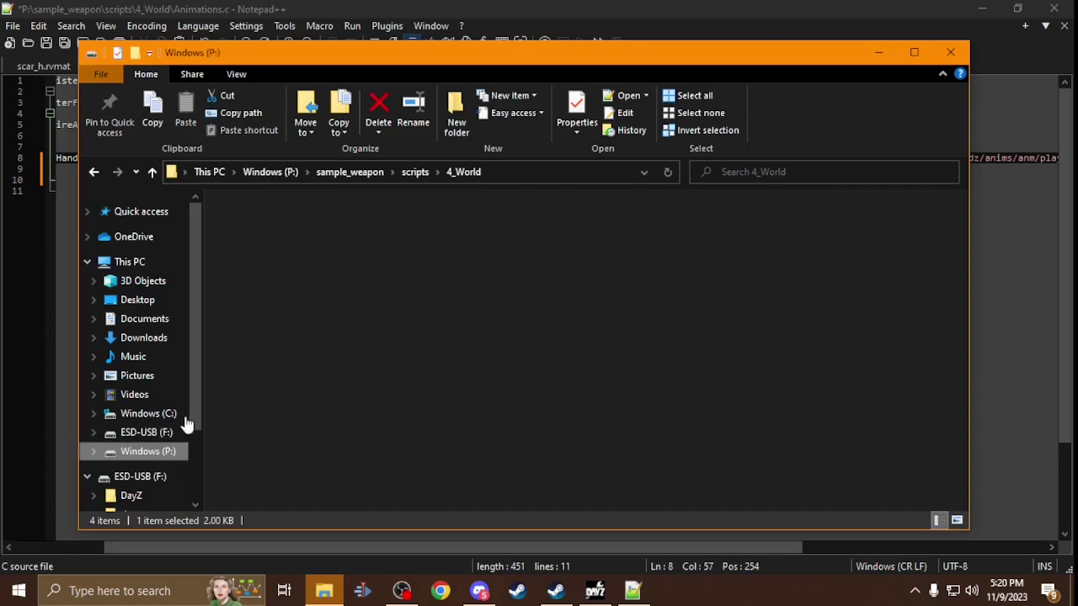
pyautogui.doubleClick(277, 286)
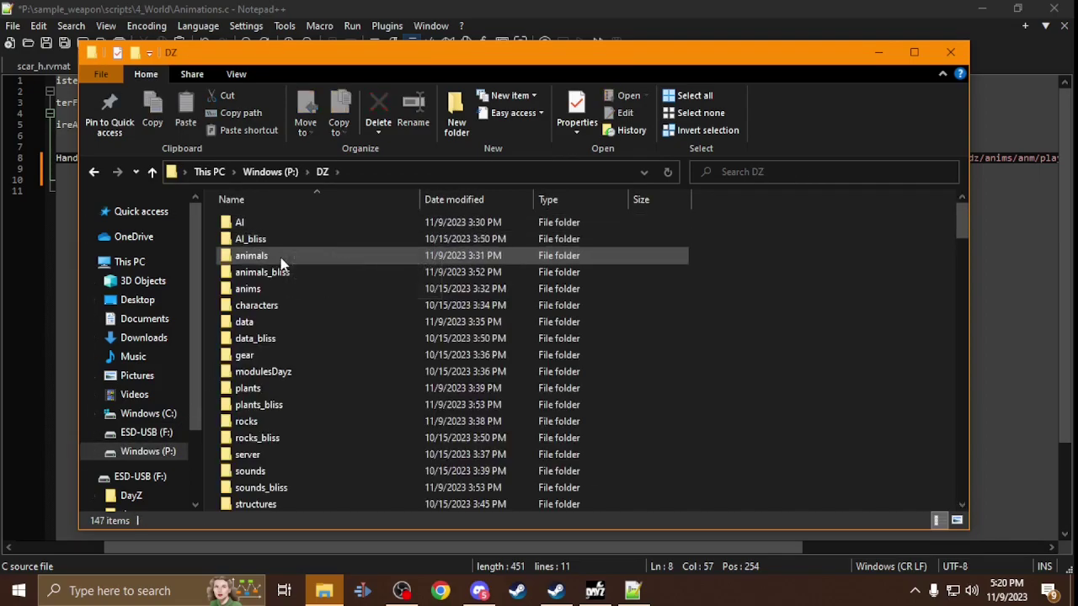
pyautogui.moveTo(505, 52); pyautogui.dragTo(562, 192)
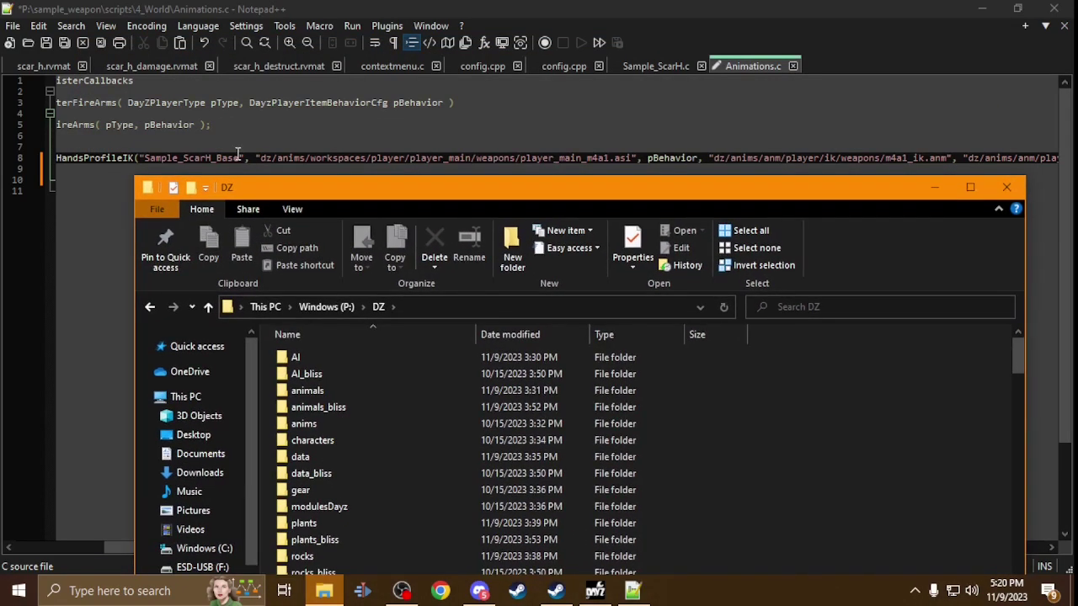
pyautogui.doubleClick(308, 424)
pyautogui.doubleClick(325, 392)
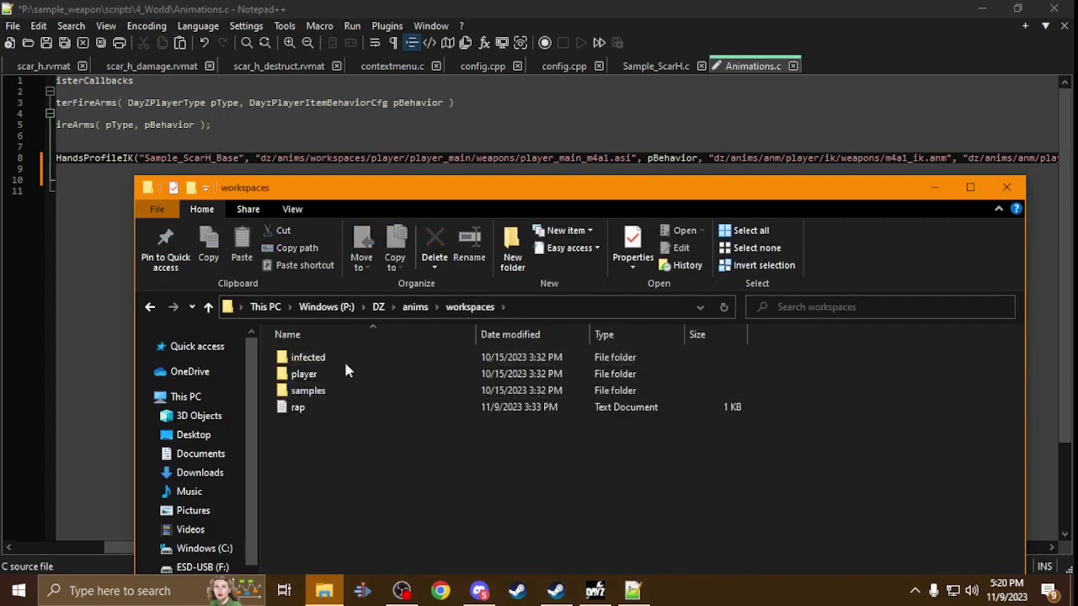
pyautogui.doubleClick(330, 376)
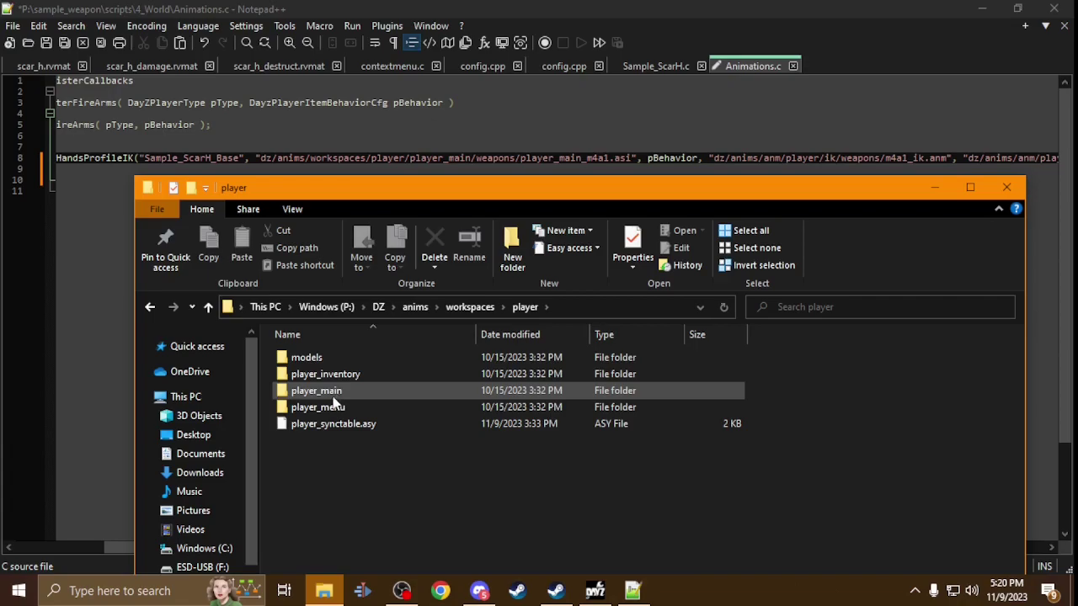
pyautogui.doubleClick(332, 390)
pyautogui.scroll(-2, 407, 404)
pyautogui.scroll(2, 406, 401)
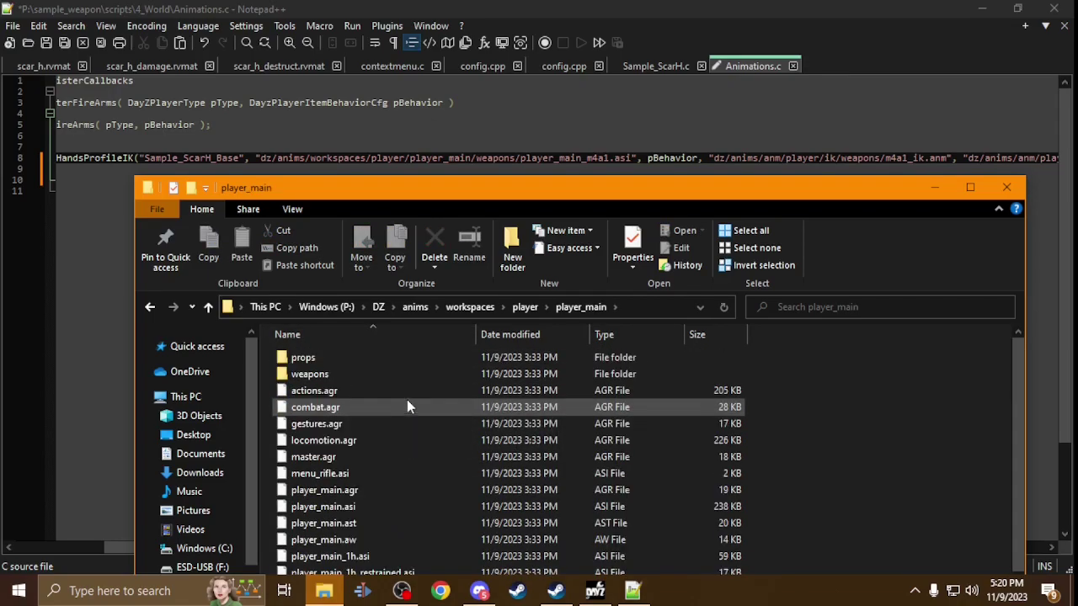
pyautogui.doubleClick(356, 373)
# Find player_main_m4a1.asi in the weapons folder and check its full file name against the animation path in Animations.c.
pyautogui.moveTo(477, 199); pyautogui.dragTo(485, 126)
pyautogui.scroll(-5, 370, 421)
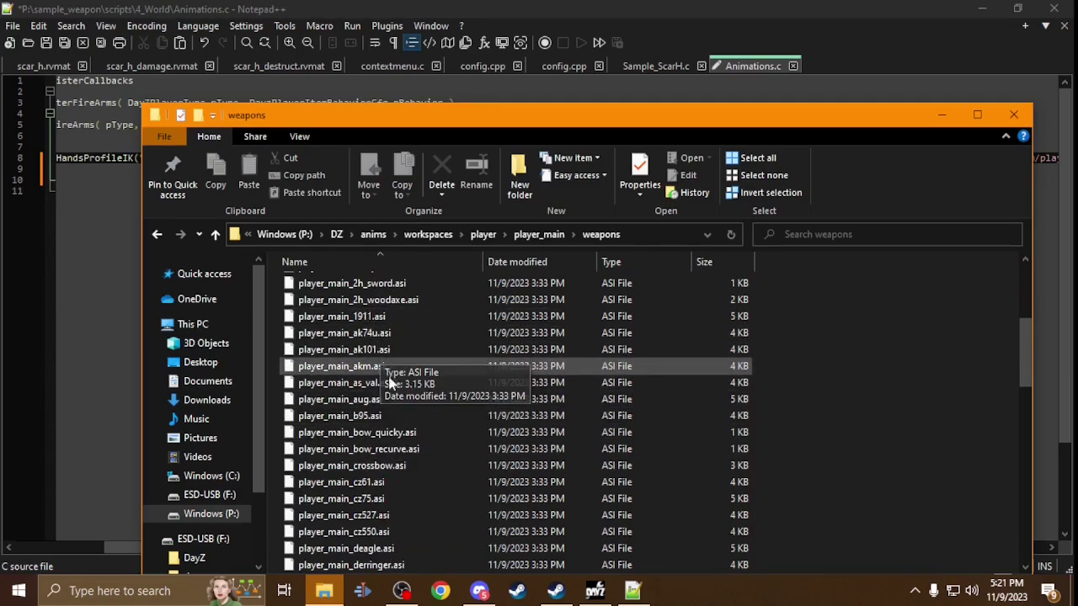
pyautogui.scroll(-15, 383, 463)
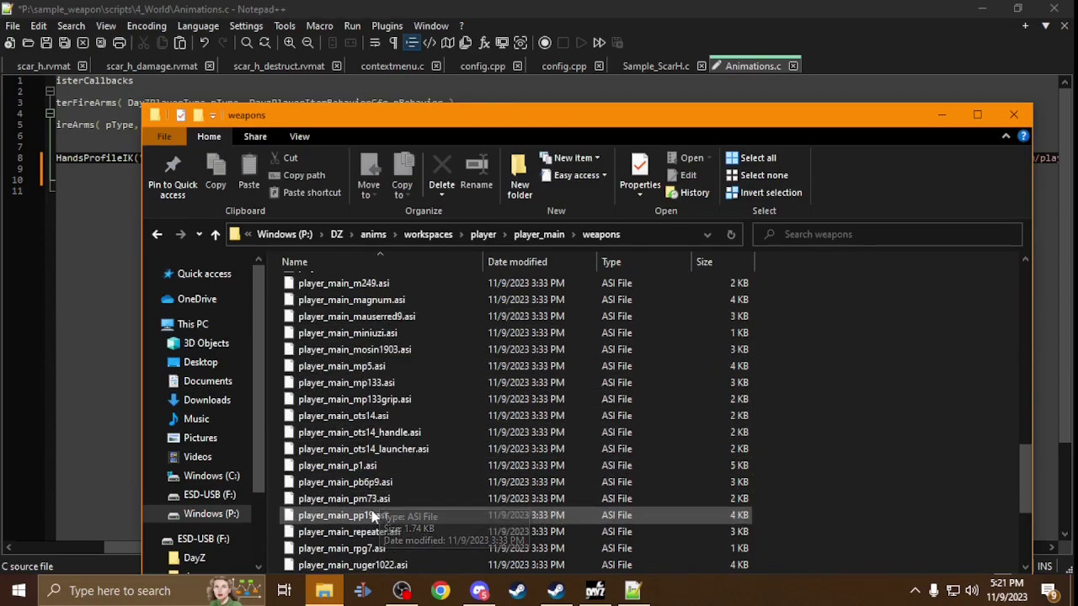
pyautogui.scroll(-2, 373, 516)
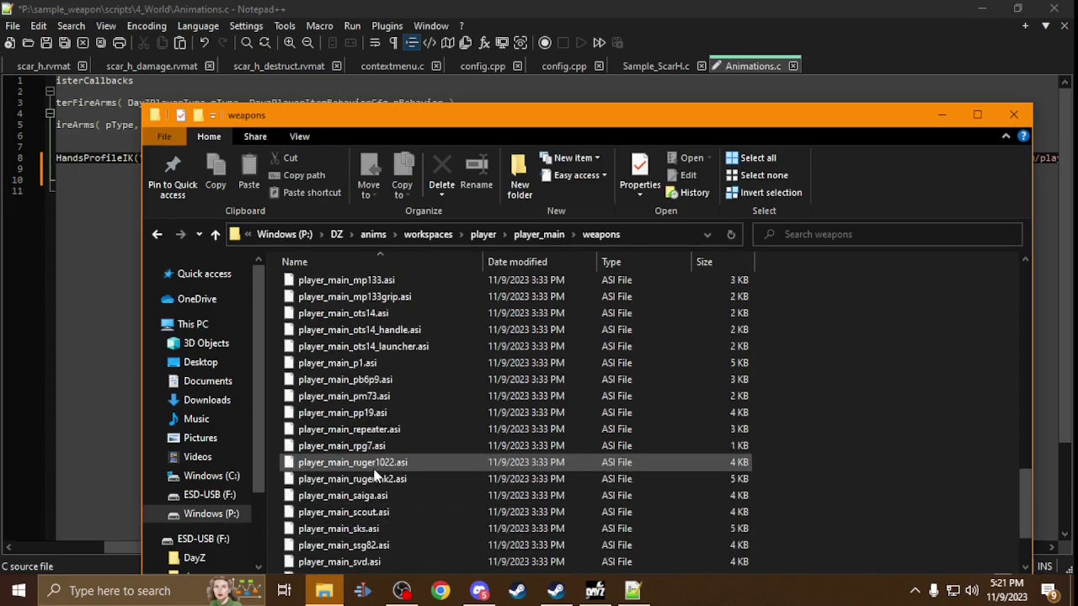
pyautogui.scroll(2, 377, 477)
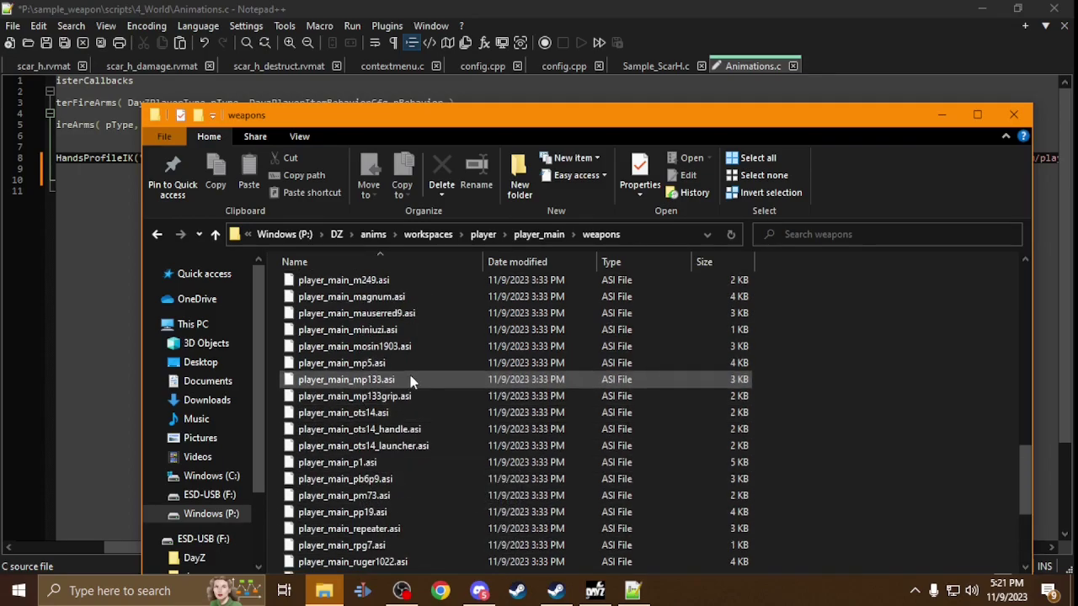
pyautogui.scroll(1, 392, 380)
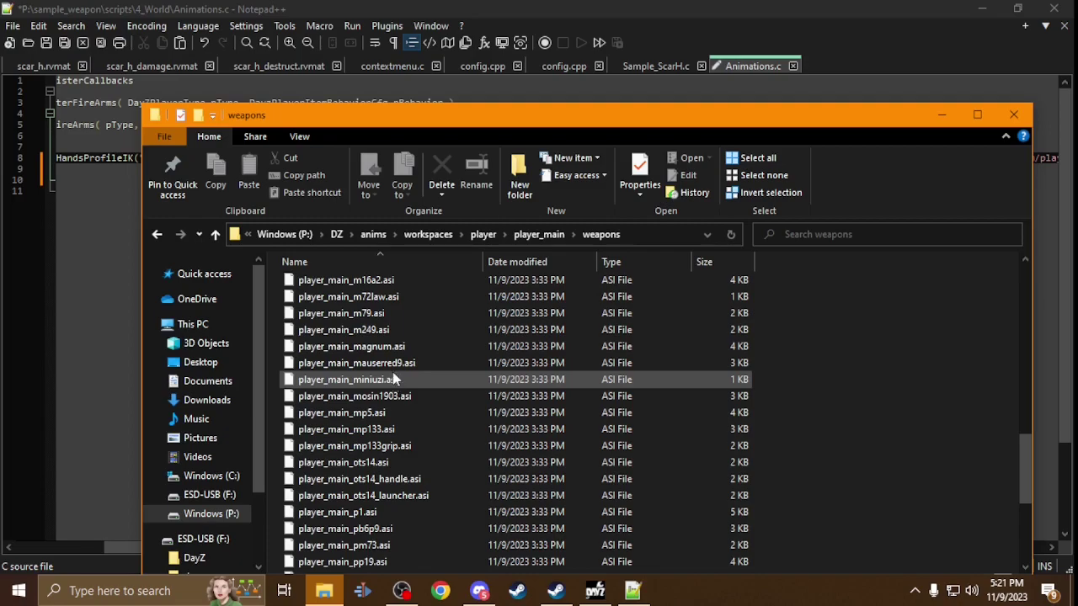
pyautogui.scroll(1, 390, 371)
pyautogui.rightClick(362, 299)
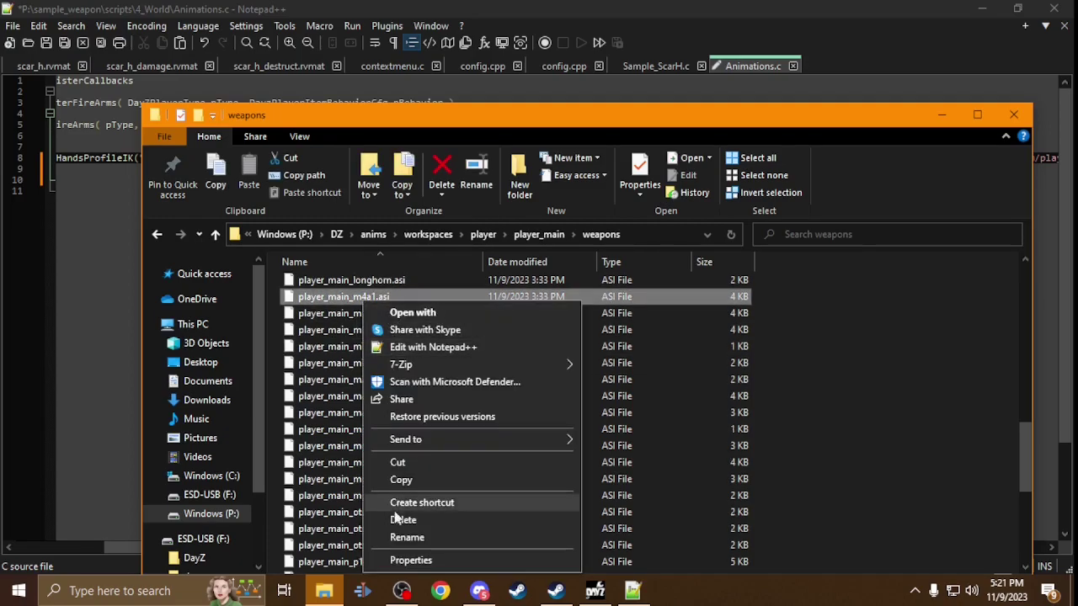
pyautogui.click(407, 538)
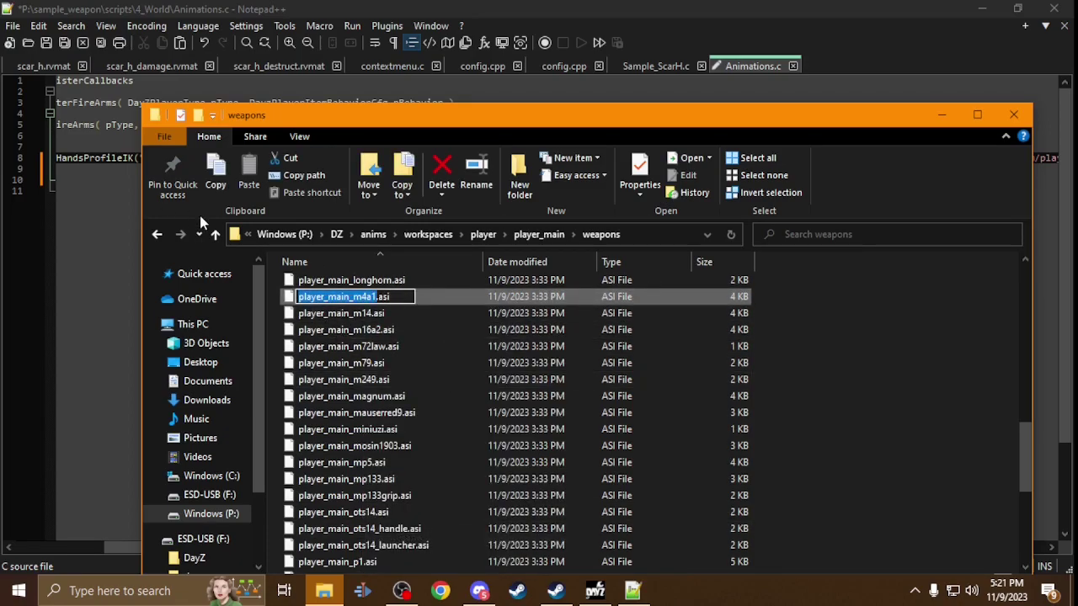
pyautogui.click(617, 119)
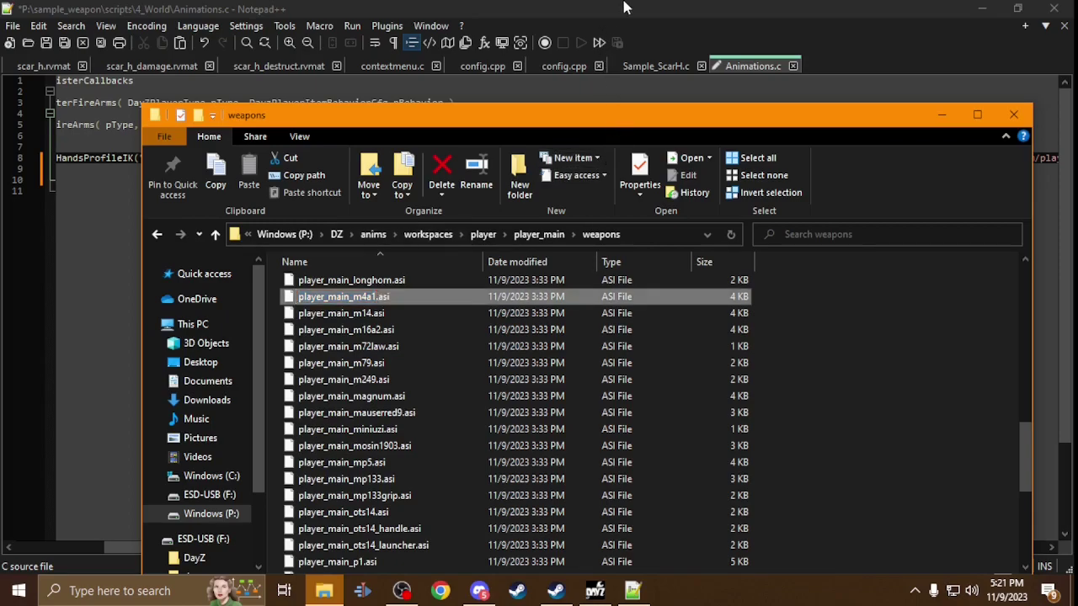
pyautogui.click(624, 6)
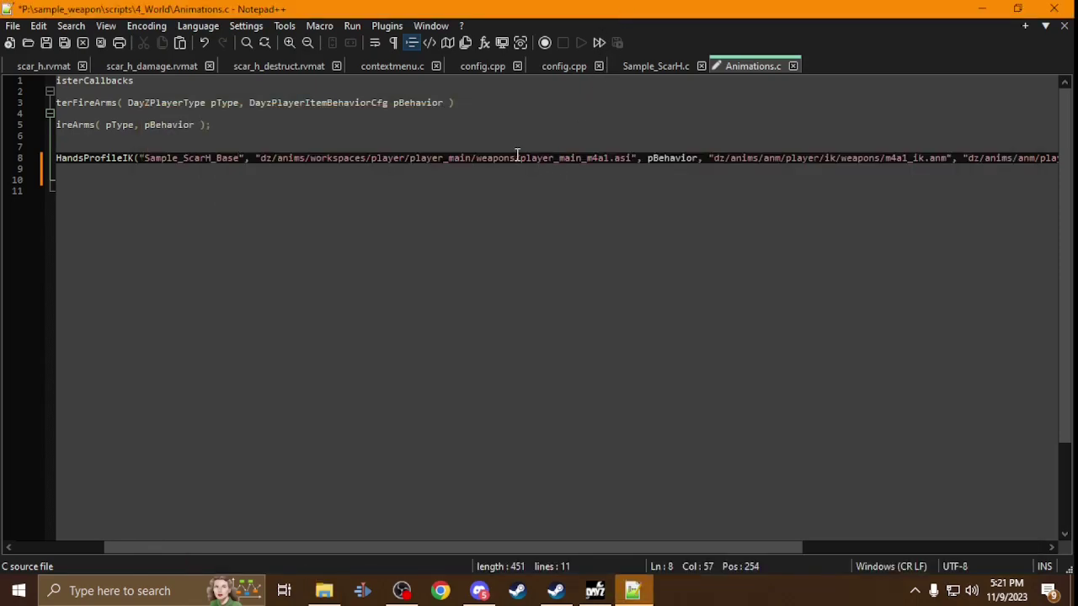
# Replace the first animation path's folder portion in line 8 with DZ\anims\workspaces\player\player_main\weapons, copied from the weapons folder's path.
pyautogui.click(323, 591)
pyautogui.click(548, 238)
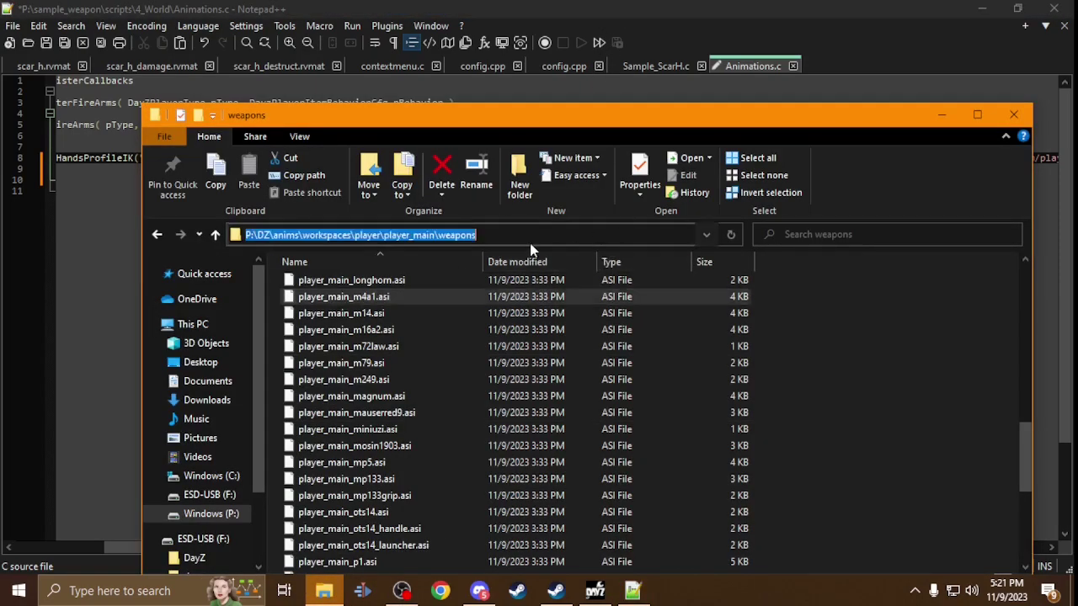
pyautogui.moveTo(496, 239); pyautogui.dragTo(260, 234)
pyautogui.hotkey('ctrl', 'c')
pyautogui.click(443, 78)
pyautogui.moveTo(517, 157); pyautogui.dragTo(400, 155)
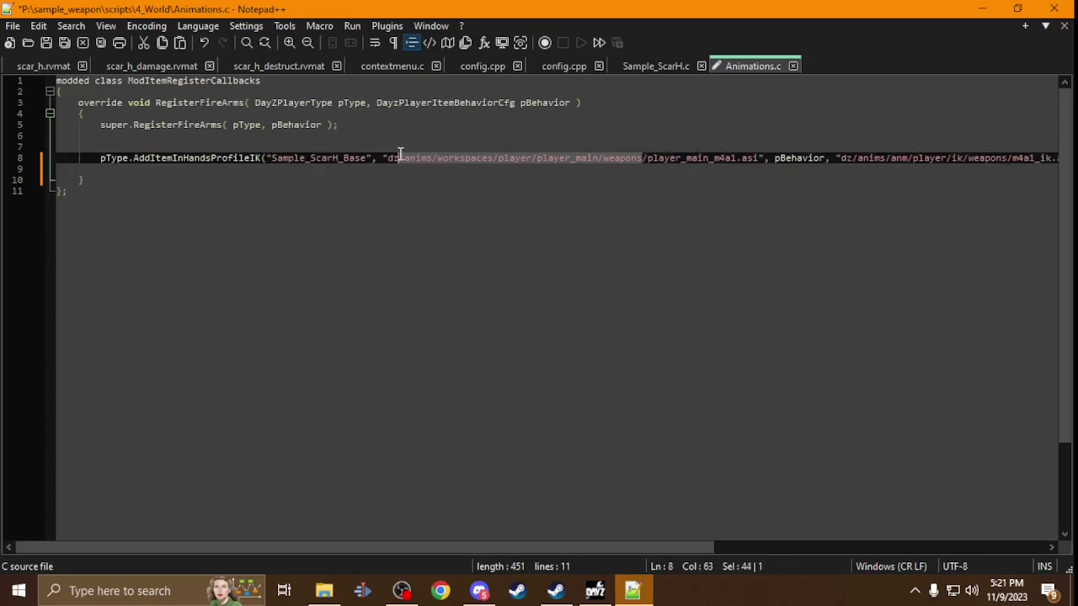
pyautogui.hotkey('ctrl', 'v')
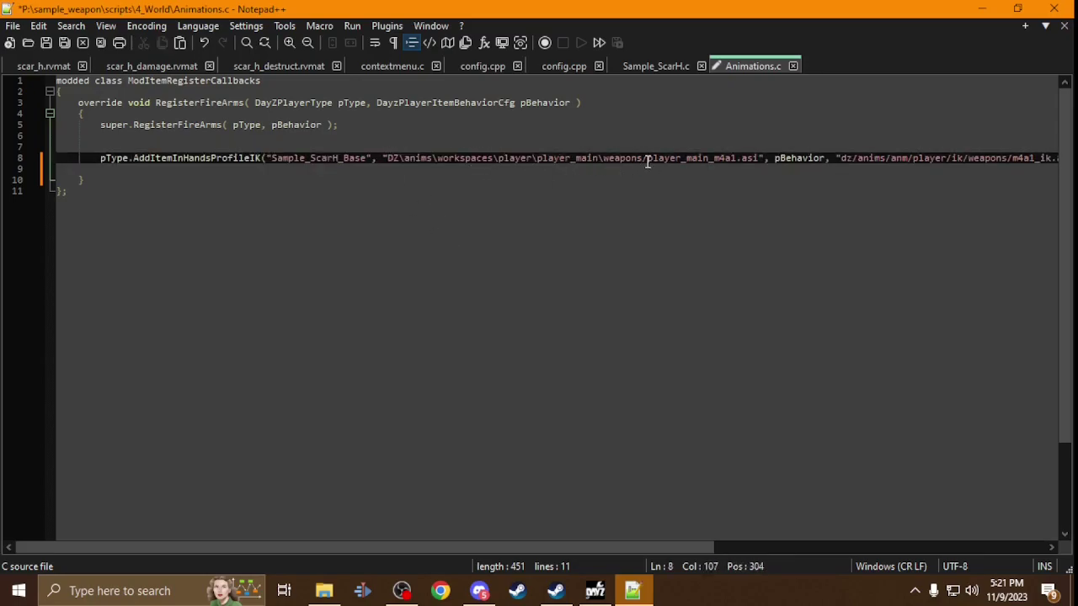
# Change every backslash in the pasted animation path to a forward slash, giving DZ/anims/workspaces/player/player_main/weapons.
pyautogui.hotkey('shift', 'Left')
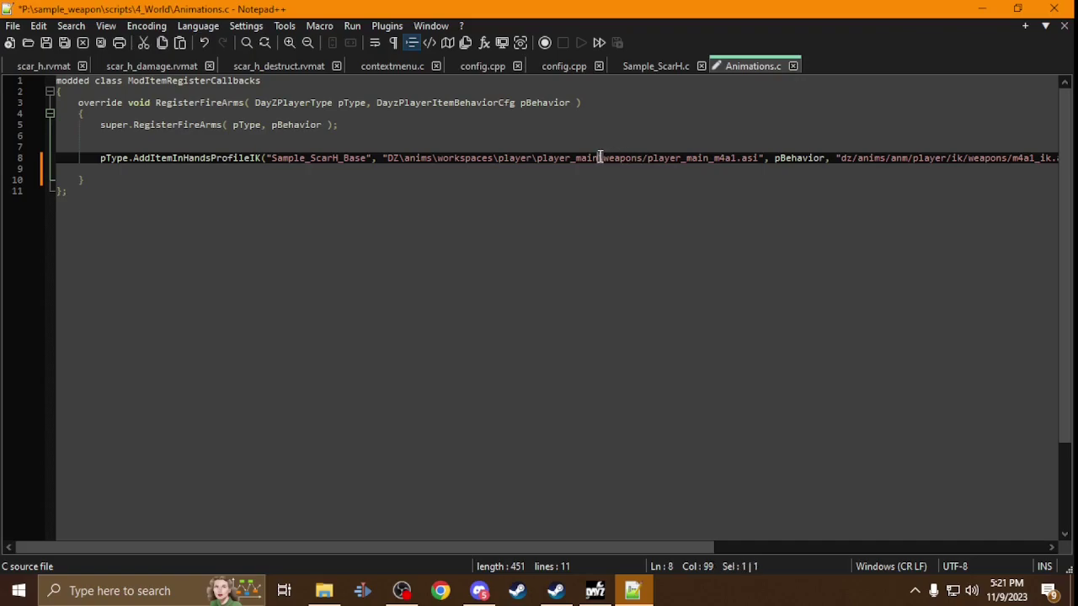
pyautogui.press('Right')
pyautogui.press('BackSpace')
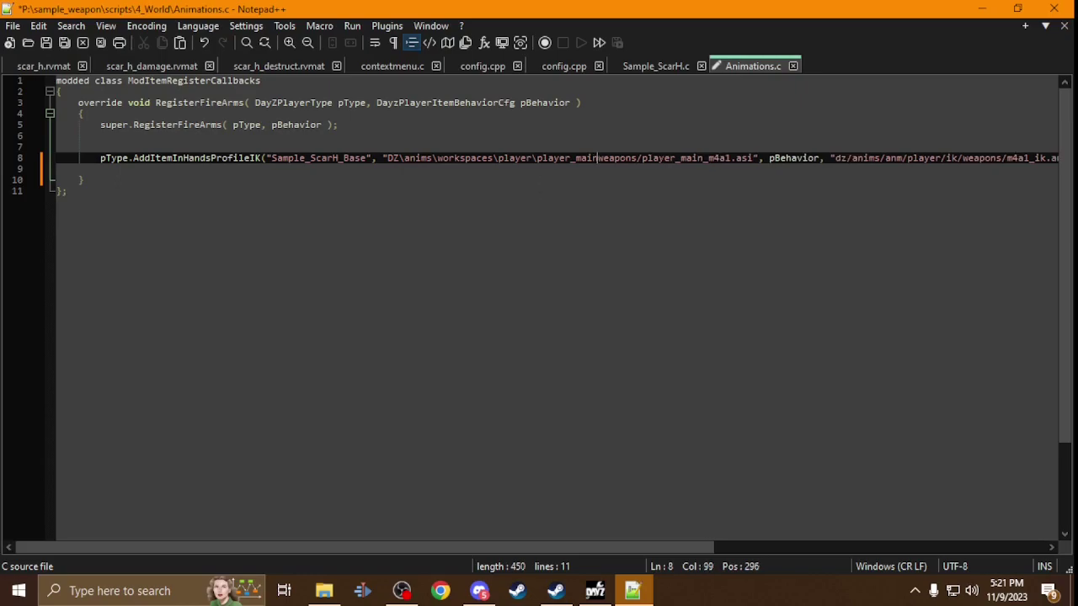
pyautogui.write('/')
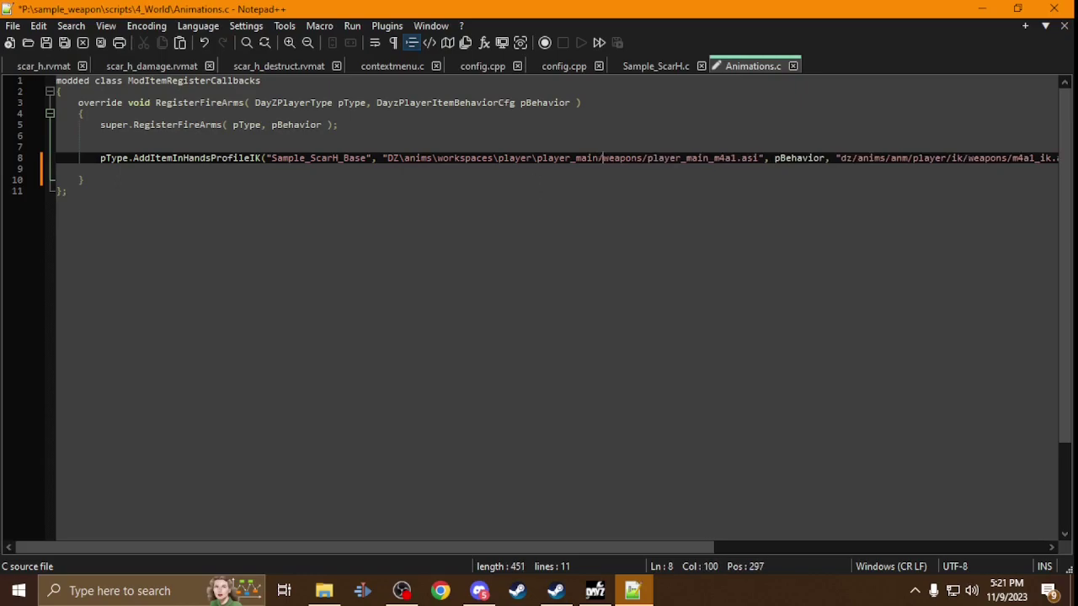
pyautogui.click(540, 160)
pyautogui.hotkey('shift', 'Left')
pyautogui.write('/')
pyautogui.click(497, 159)
pyautogui.hotkey('shift', 'Left')
pyautogui.write('/')
pyautogui.click(436, 158)
pyautogui.hotkey('shift', 'Left')
pyautogui.write('/')
pyautogui.click(404, 160)
pyautogui.hotkey('shift', 'Left')
pyautogui.write('/')
pyautogui.hotkey('alt', 'Tab')
pyautogui.hotkey('alt', 'Tab')
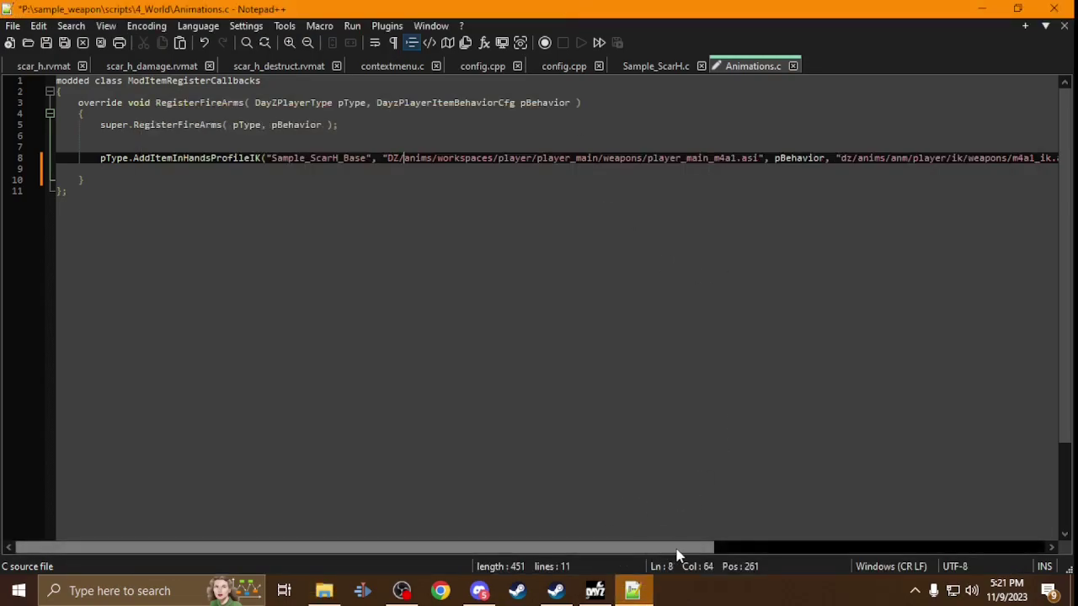
# Check the M4A1 ik and reload paths at the end of the registration line and save Animations.c.
pyautogui.moveTo(653, 549); pyautogui.dragTo(863, 548)
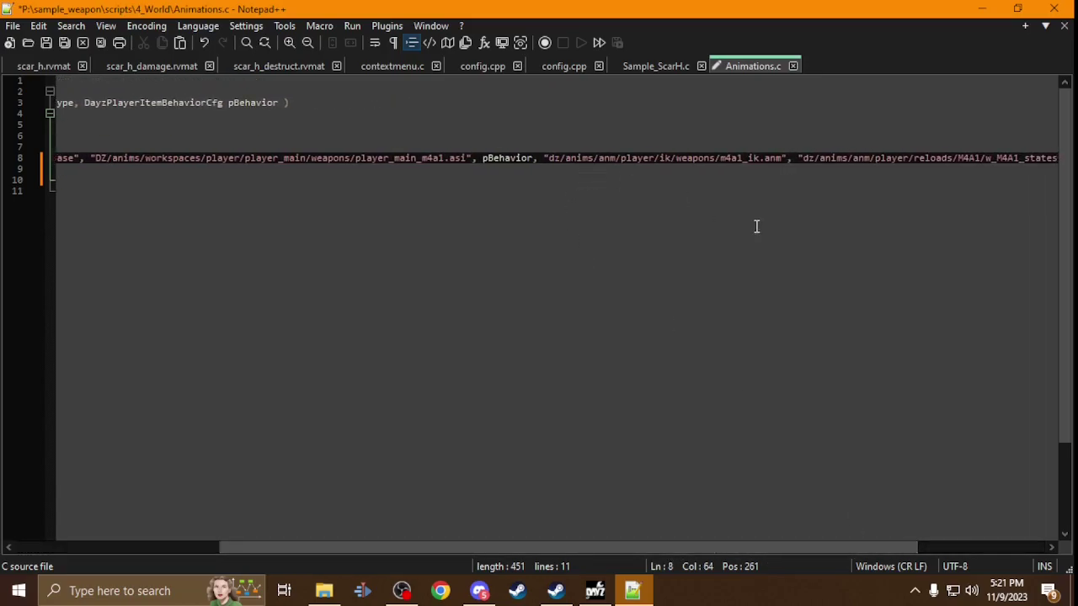
pyautogui.moveTo(746, 549); pyautogui.dragTo(970, 539)
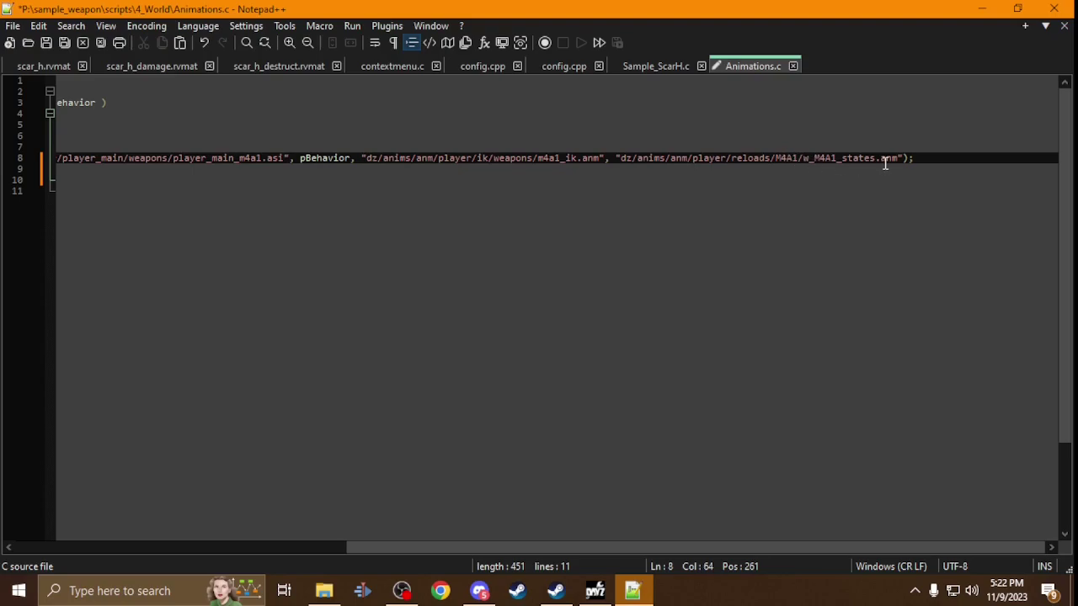
pyautogui.moveTo(474, 556); pyautogui.dragTo(39, 489)
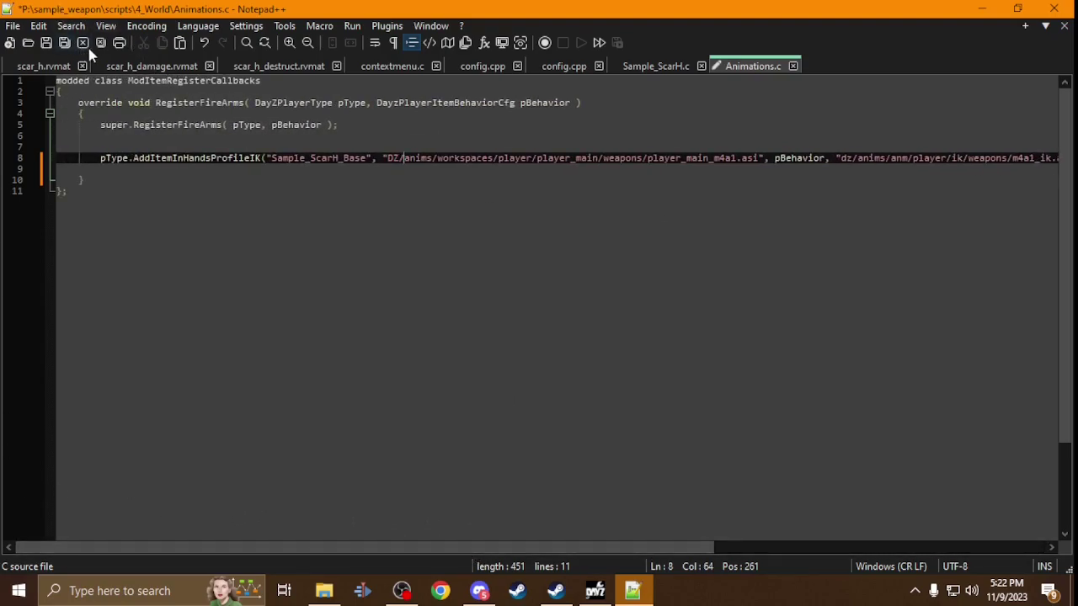
pyautogui.click(46, 42)
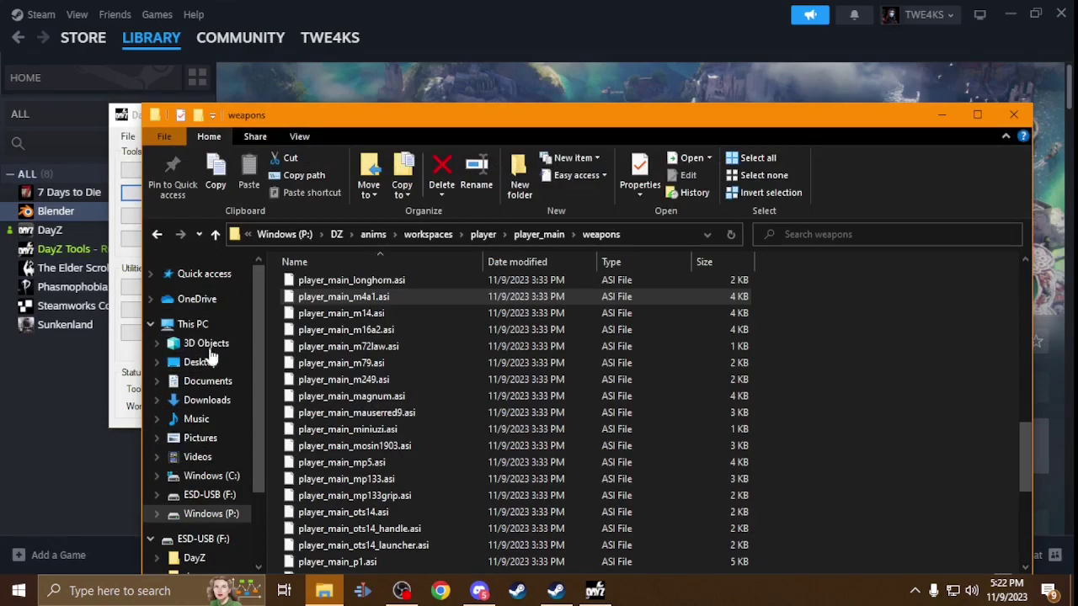
# Open the MK18 data folder inside the zipped Twk_Guns mod, stored under DayZ\Dayz Modd Stuff\New Guns on the F: drive.
pyautogui.click(227, 514)
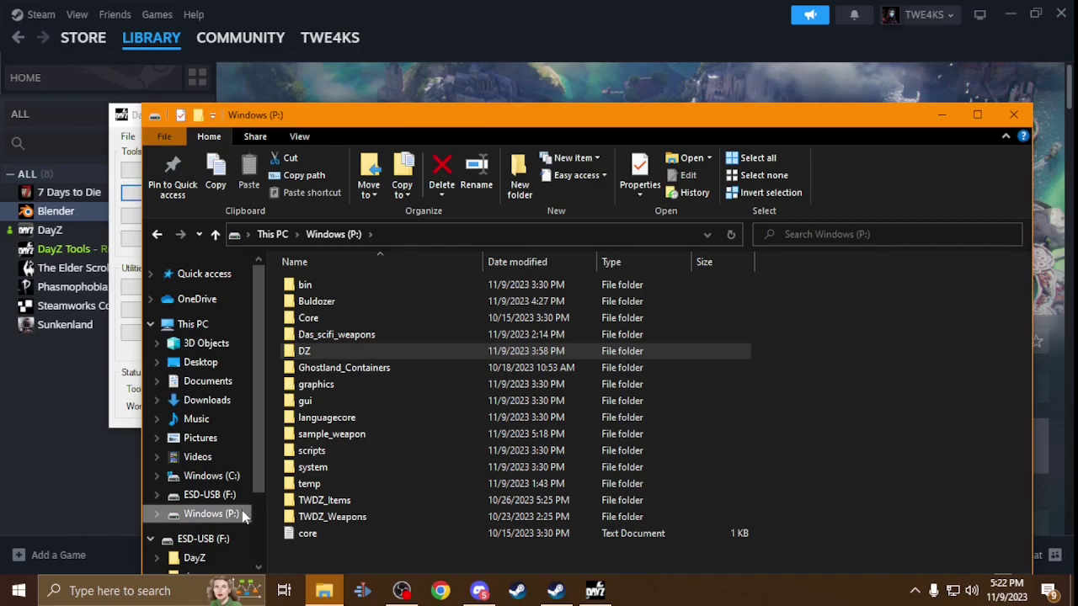
pyautogui.click(226, 495)
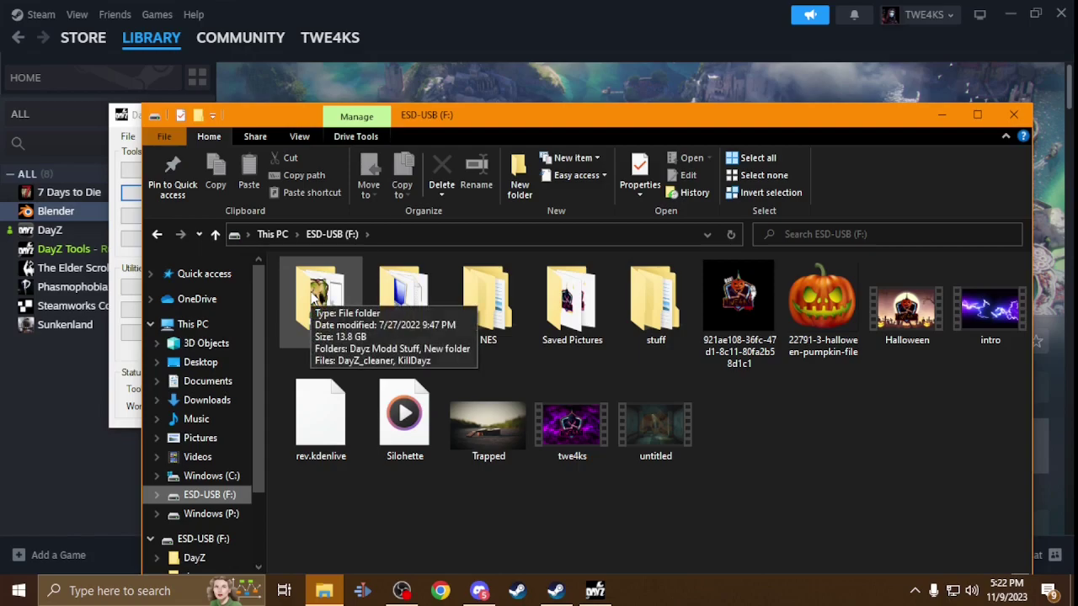
pyautogui.doubleClick(320, 338)
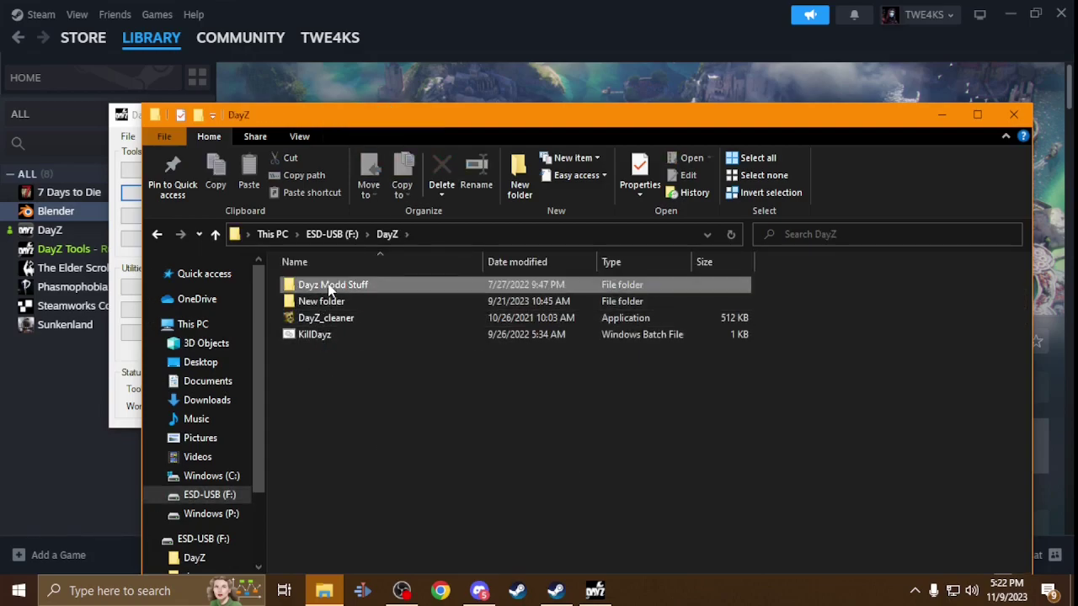
pyautogui.doubleClick(325, 285)
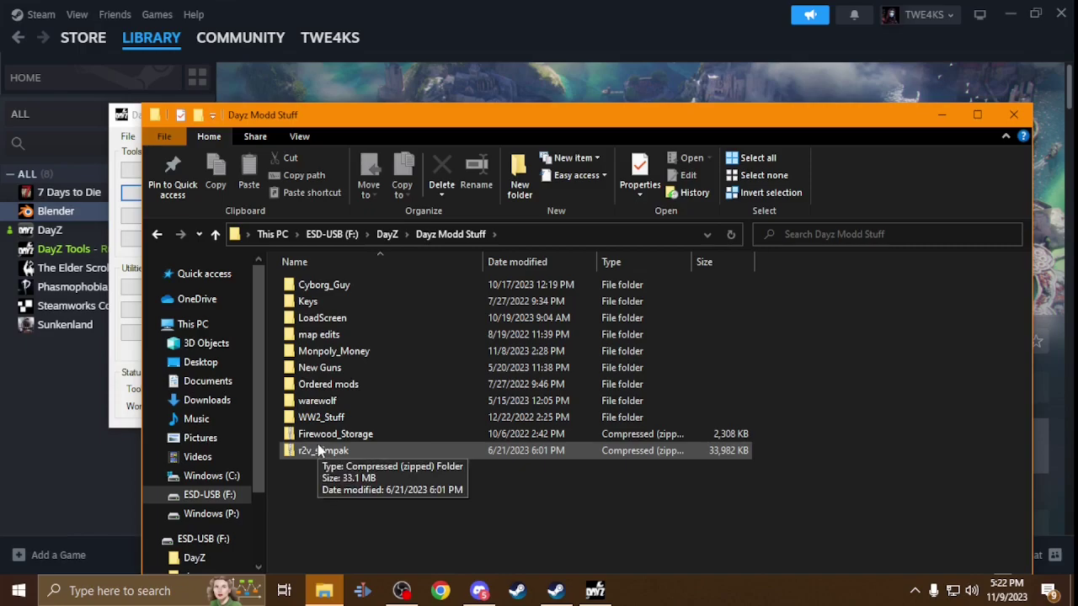
pyautogui.doubleClick(316, 368)
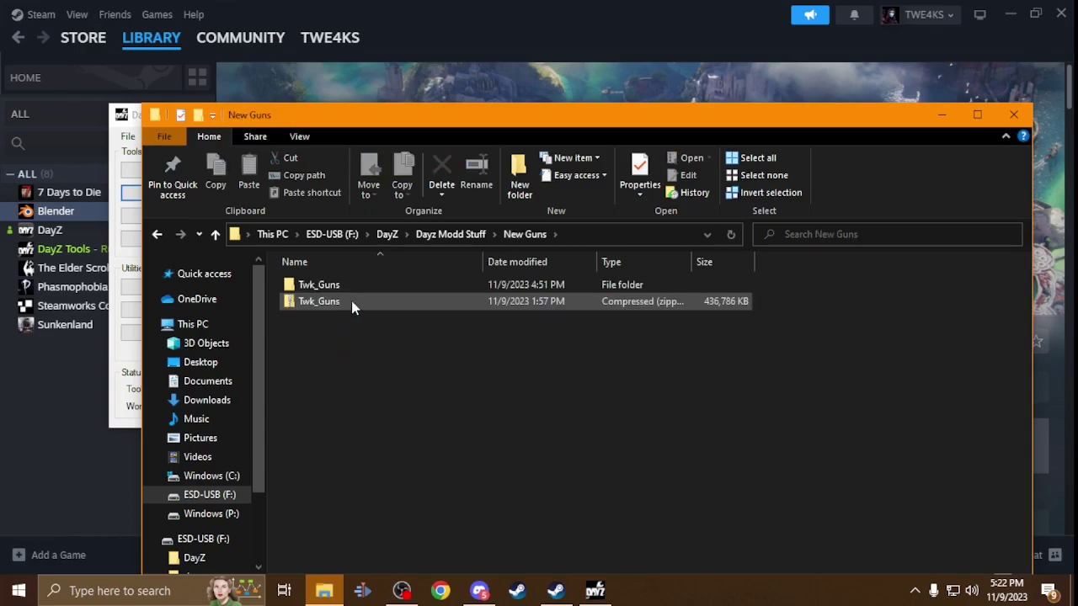
pyautogui.doubleClick(351, 300)
pyautogui.doubleClick(363, 287)
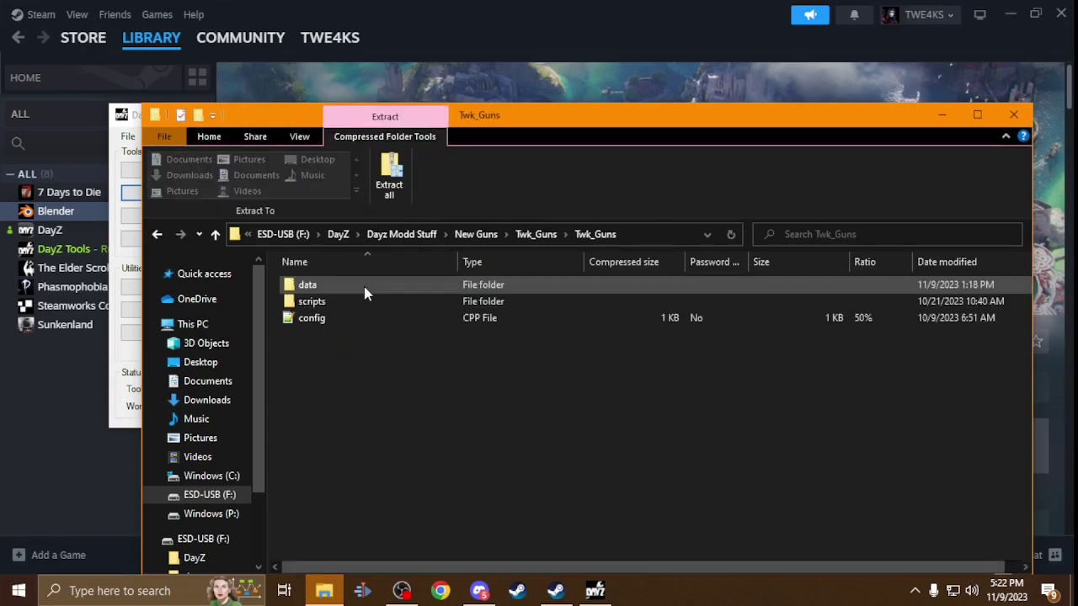
pyautogui.doubleClick(360, 290)
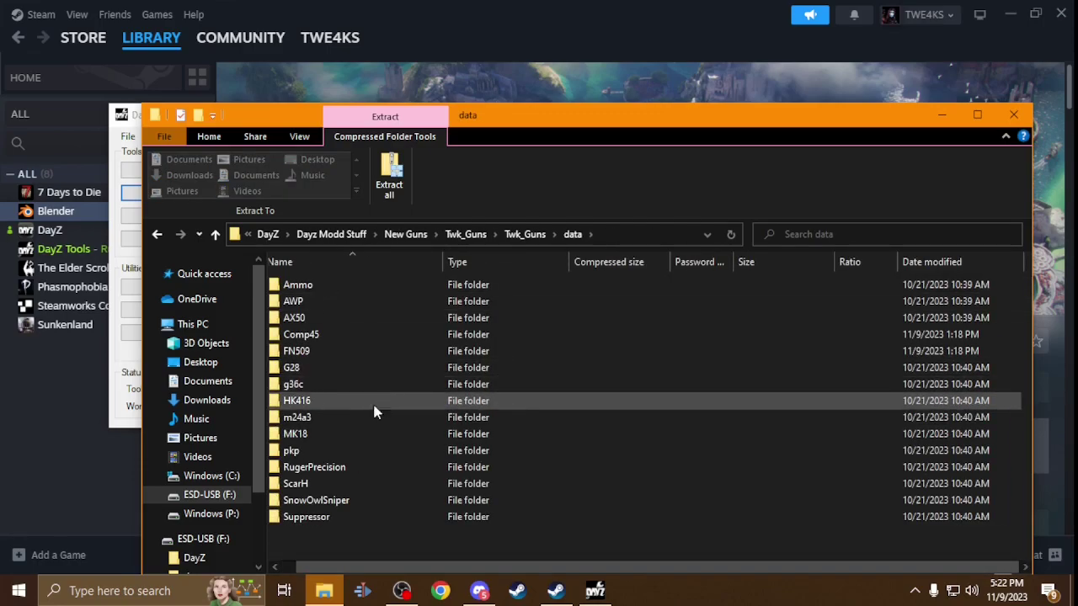
pyautogui.doubleClick(347, 435)
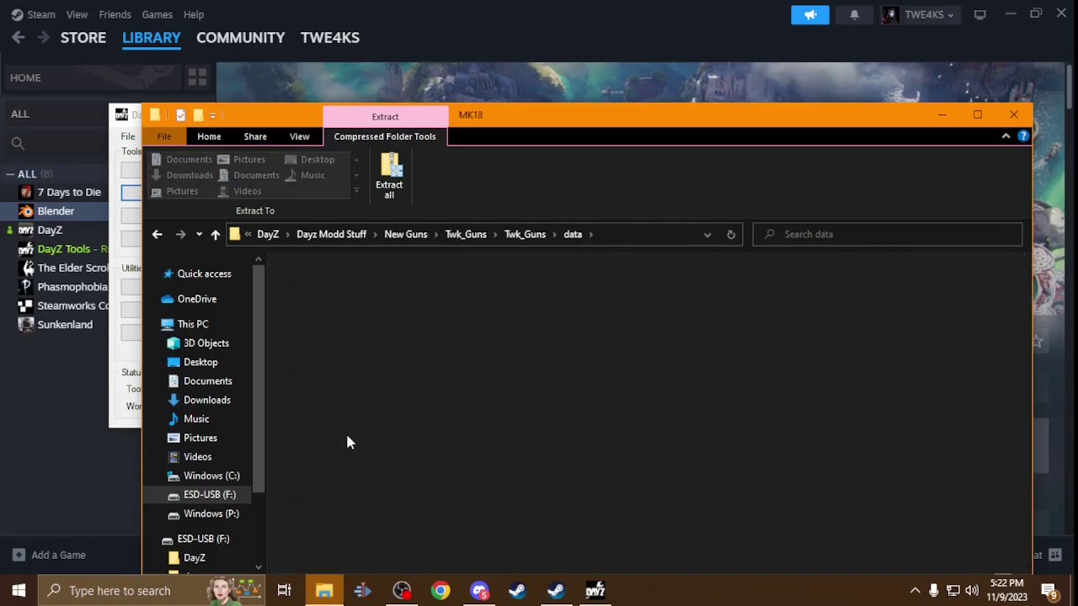
pyautogui.doubleClick(361, 287)
# Copy the mk18_shot and mk18_suppressed_shot OGG sound files together from the MK18 data folder.
pyautogui.scroll(-1, 356, 395)
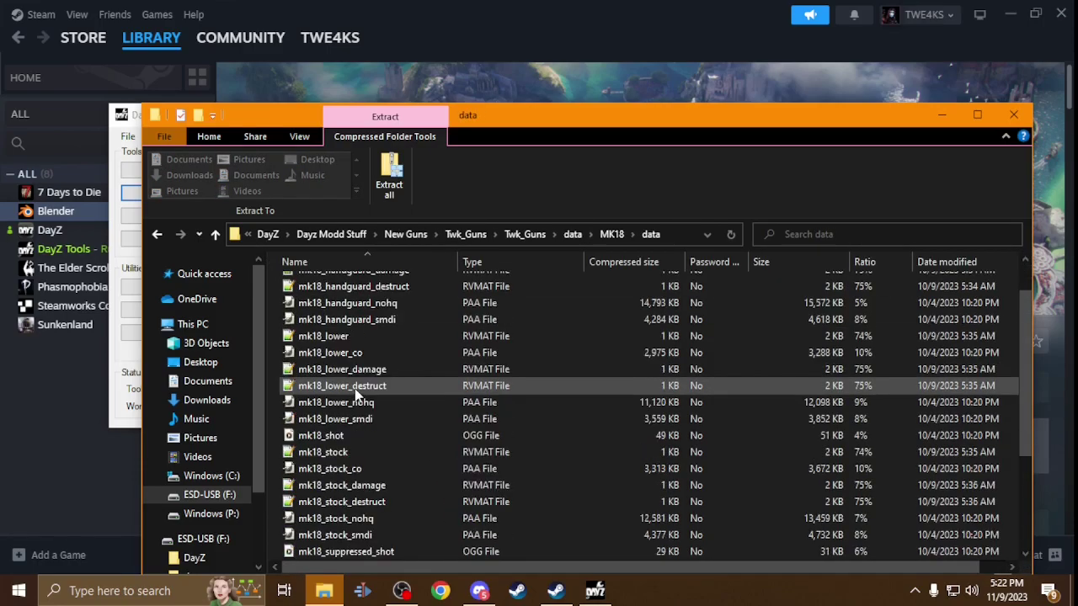
pyautogui.click(329, 435)
pyautogui.scroll(-3, 341, 438)
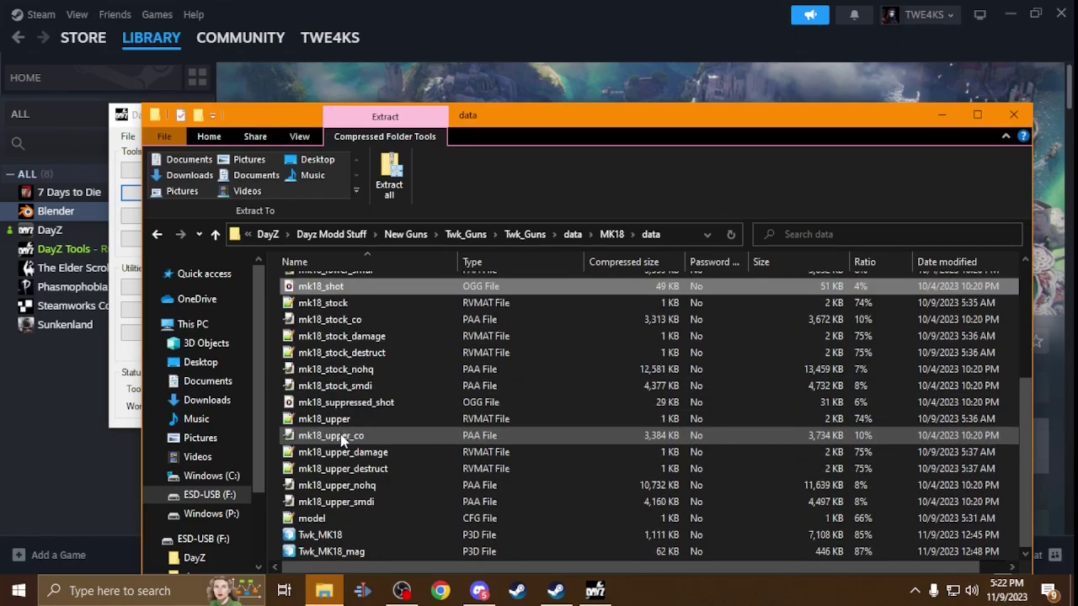
pyautogui.scroll(1, 345, 454)
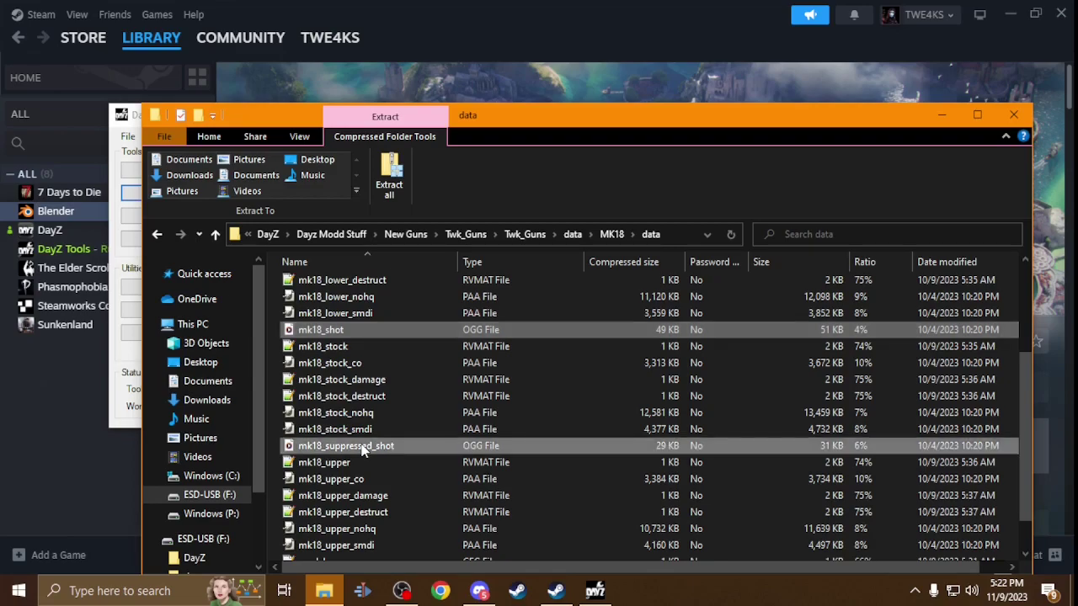
# Open the folder P:\sample_weapon\data\sounds in a second File Explorer window.
pyautogui.click(322, 593)
pyautogui.rightClick(320, 595)
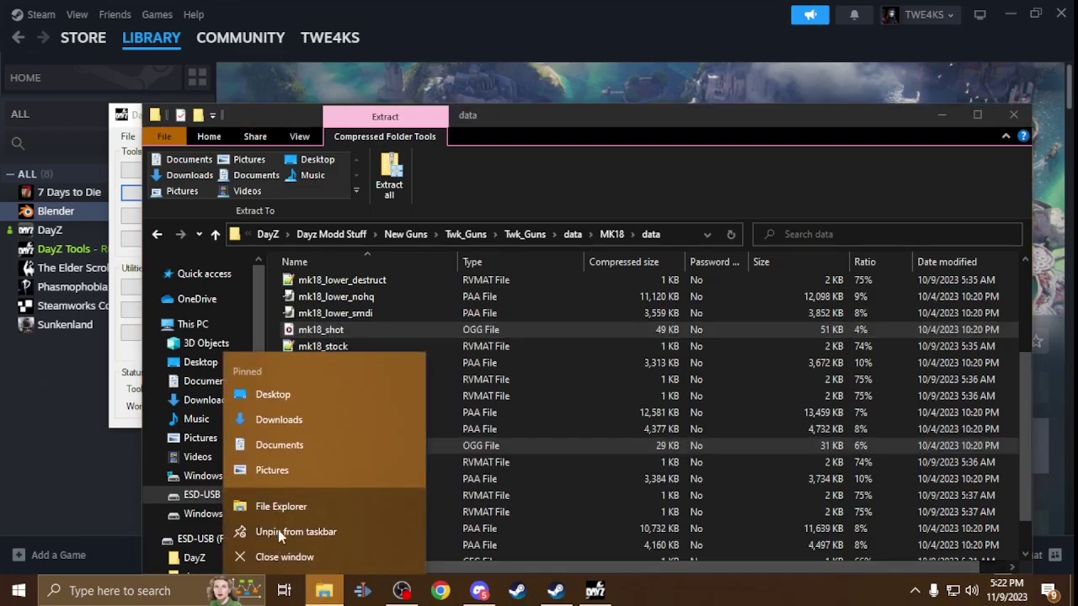
pyautogui.click(287, 507)
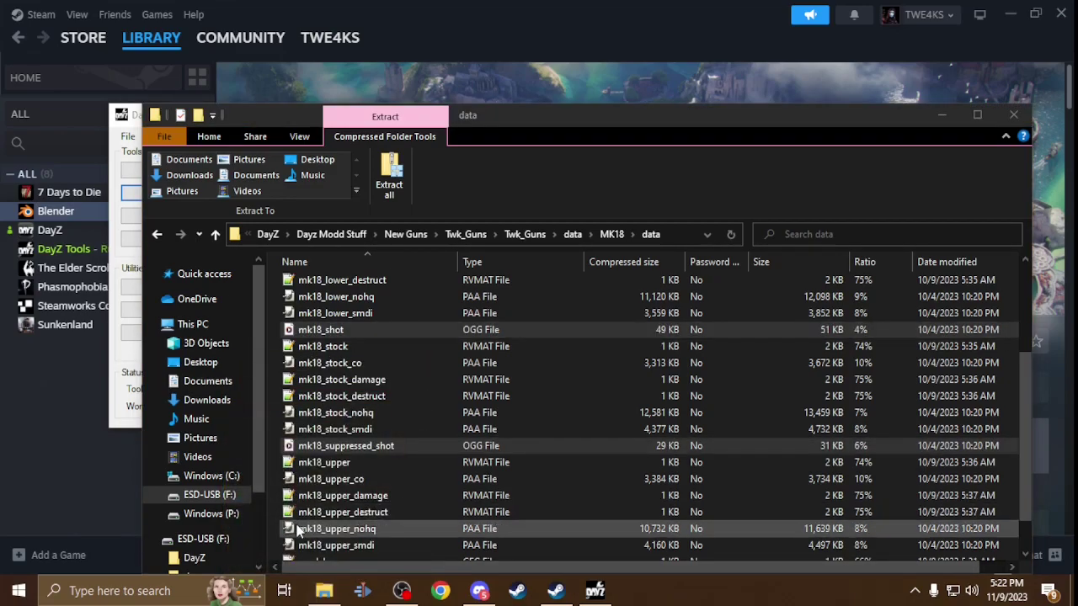
pyautogui.click(229, 411)
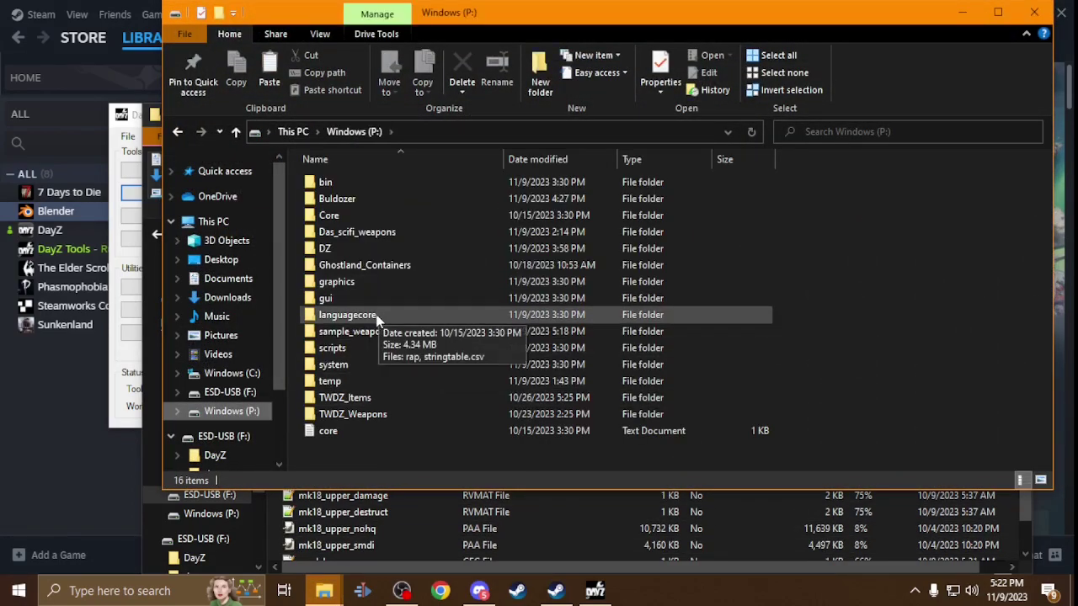
pyautogui.doubleClick(370, 331)
pyautogui.doubleClick(375, 182)
pyautogui.doubleClick(375, 217)
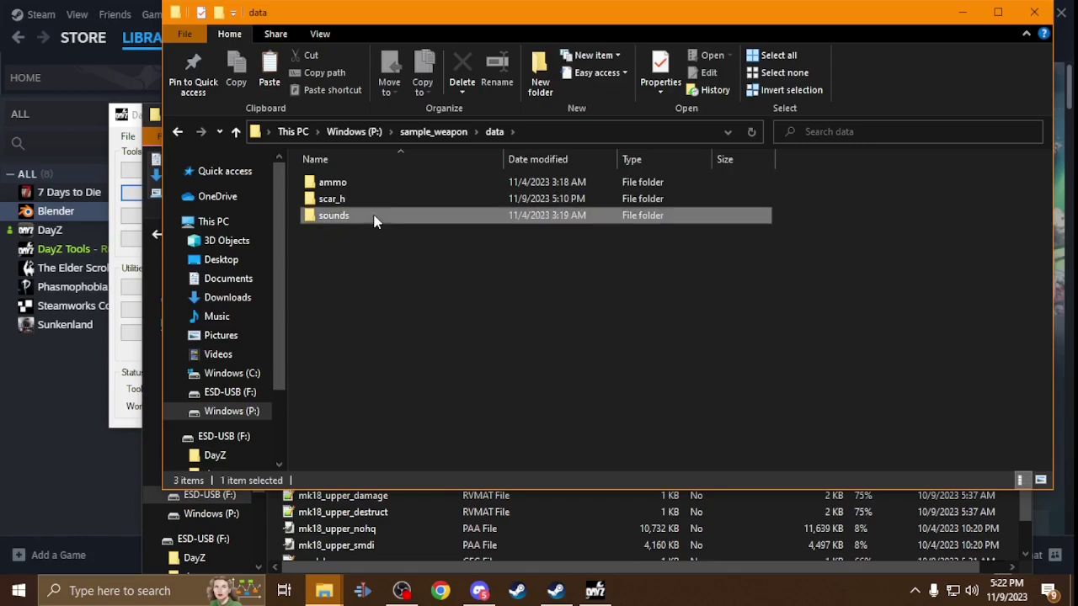
# Paste the two MK18 sound files into the sounds folder and rename mk18_shot to scar_h_shot.
pyautogui.hotkey('ctrl', 'v')
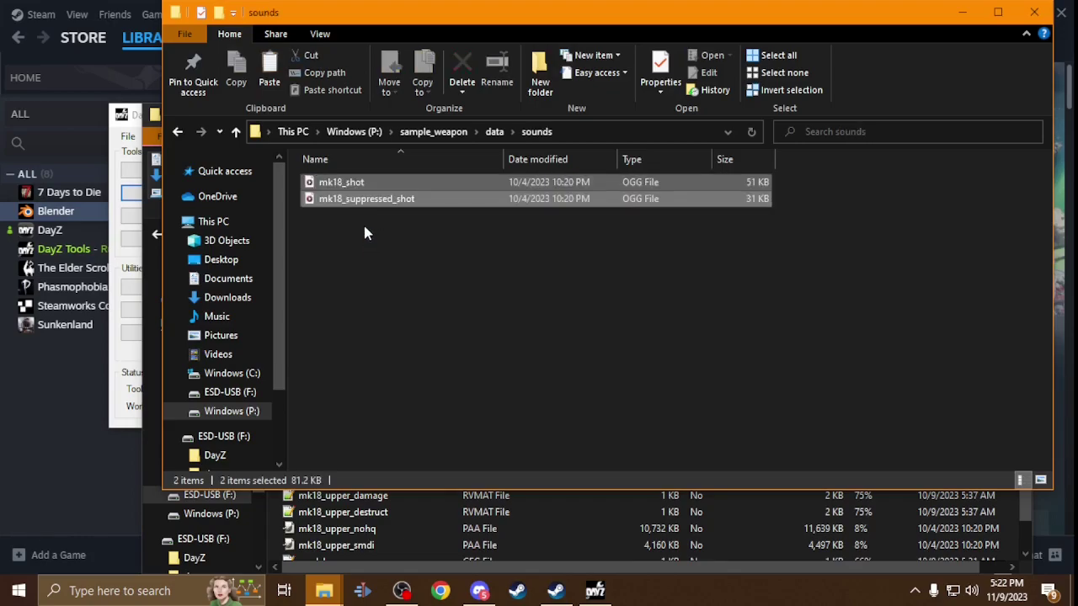
pyautogui.click(346, 253)
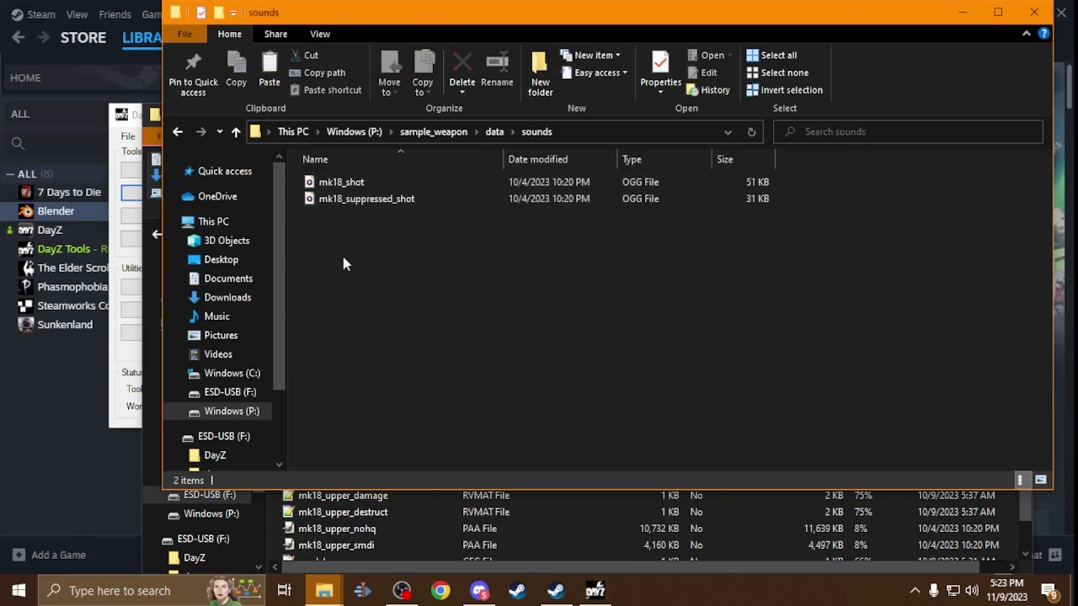
pyautogui.rightClick(373, 191)
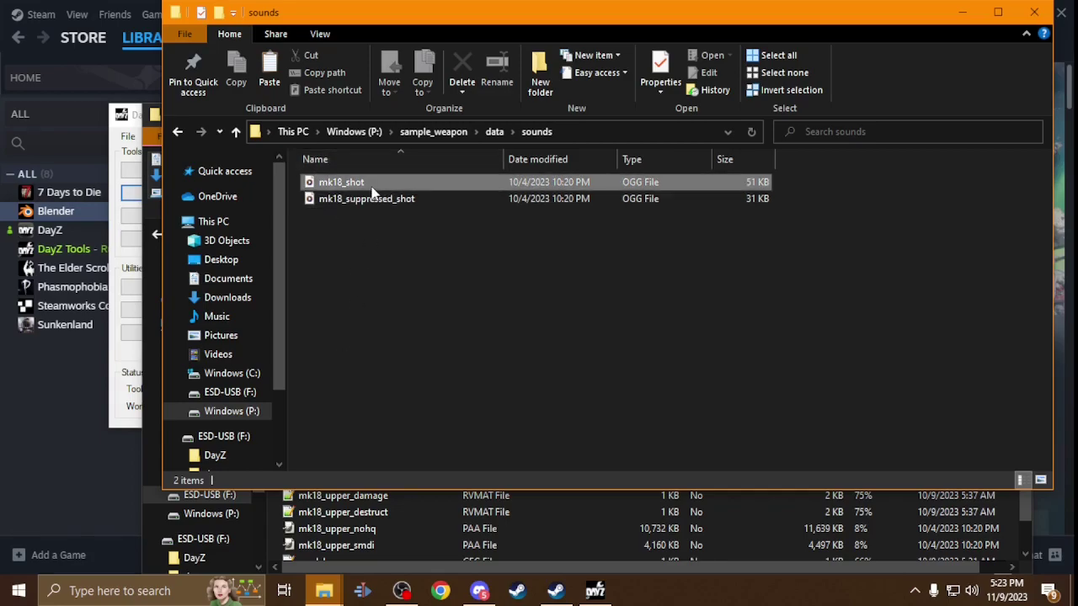
pyautogui.click(425, 494)
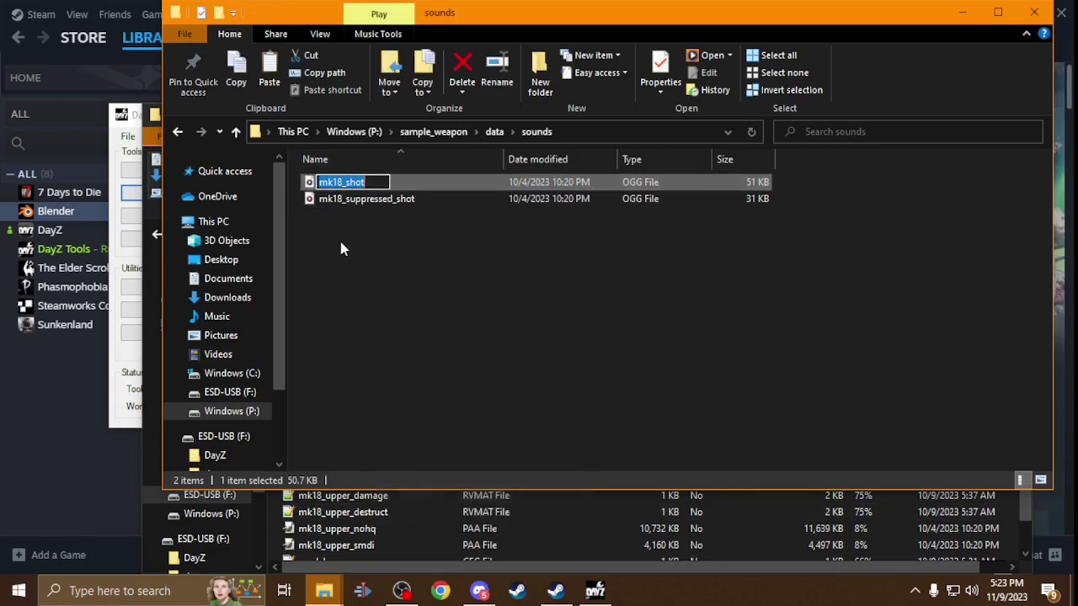
pyautogui.click(341, 182)
pyautogui.doubleClick(342, 182)
pyautogui.write('scar_h')
pyautogui.press('Return')
# Rename the mk18_suppressed_shot sound file to scar_h_suppressed_shot.
pyautogui.click(373, 182)
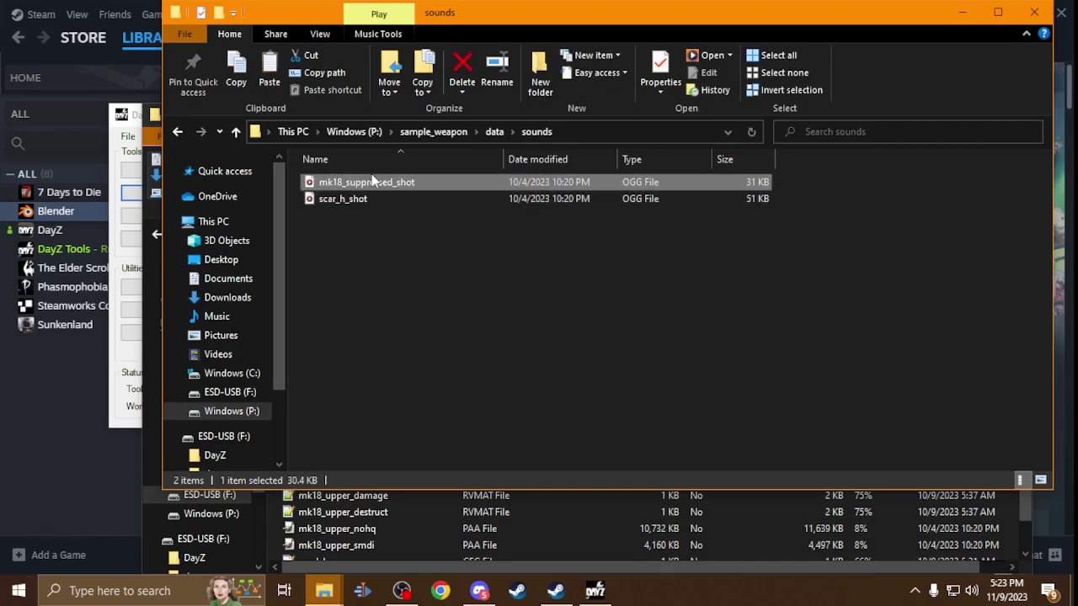
pyautogui.hotkey('shift', 'F10')
pyautogui.click(426, 480)
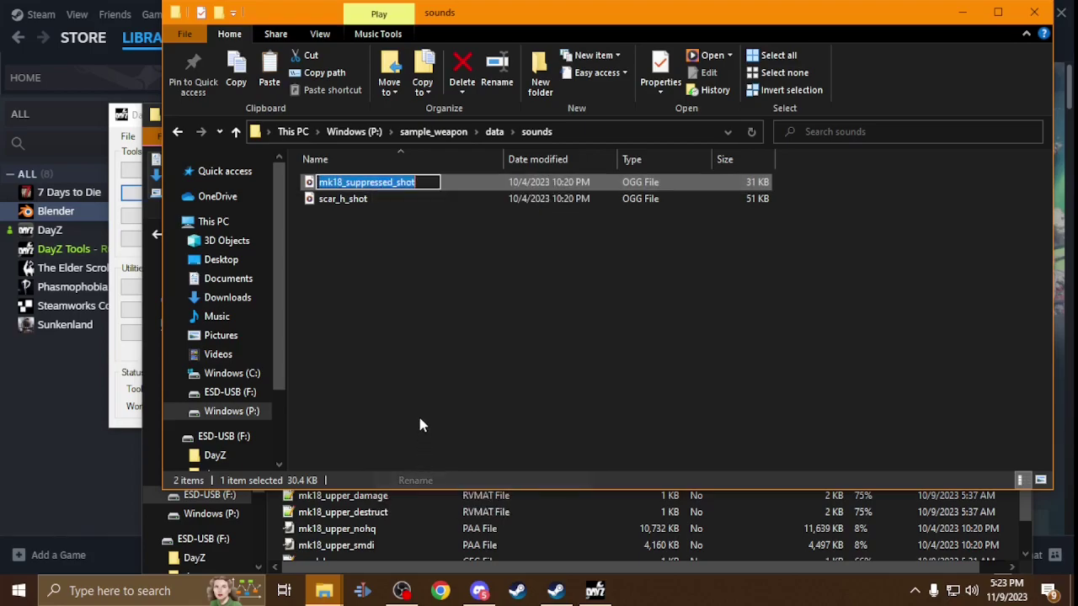
pyautogui.press('Escape')
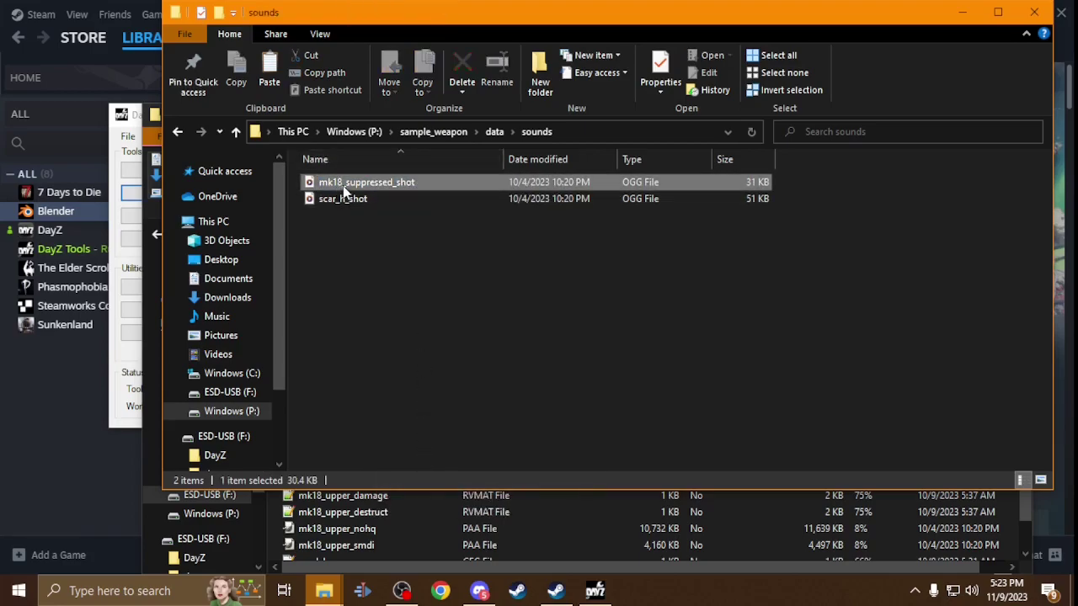
pyautogui.hotkey('shift', 'F10')
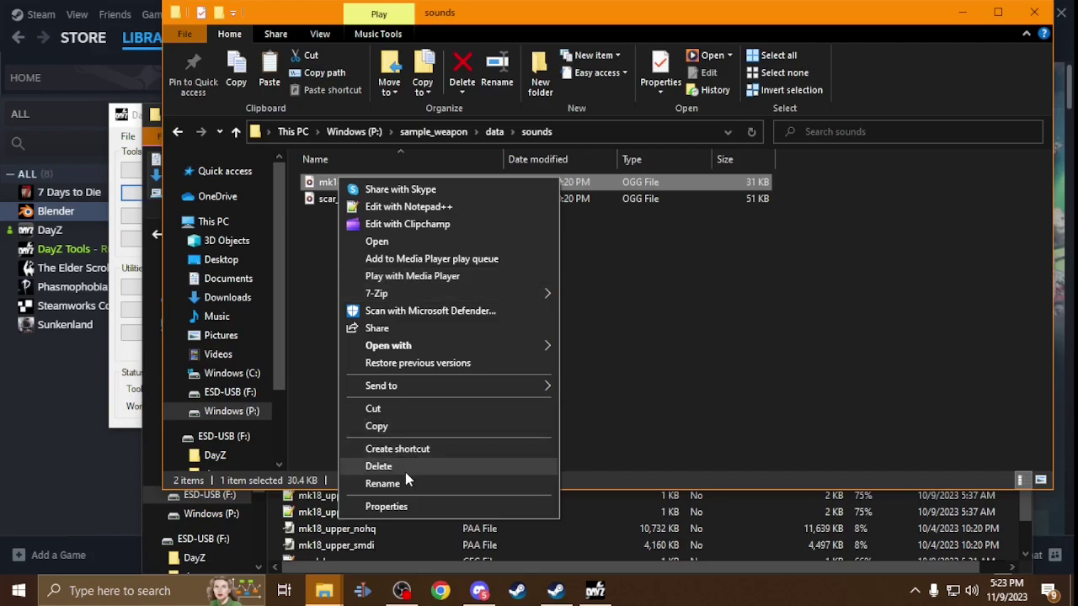
pyautogui.click(406, 482)
pyautogui.moveTo(346, 184); pyautogui.dragTo(319, 184)
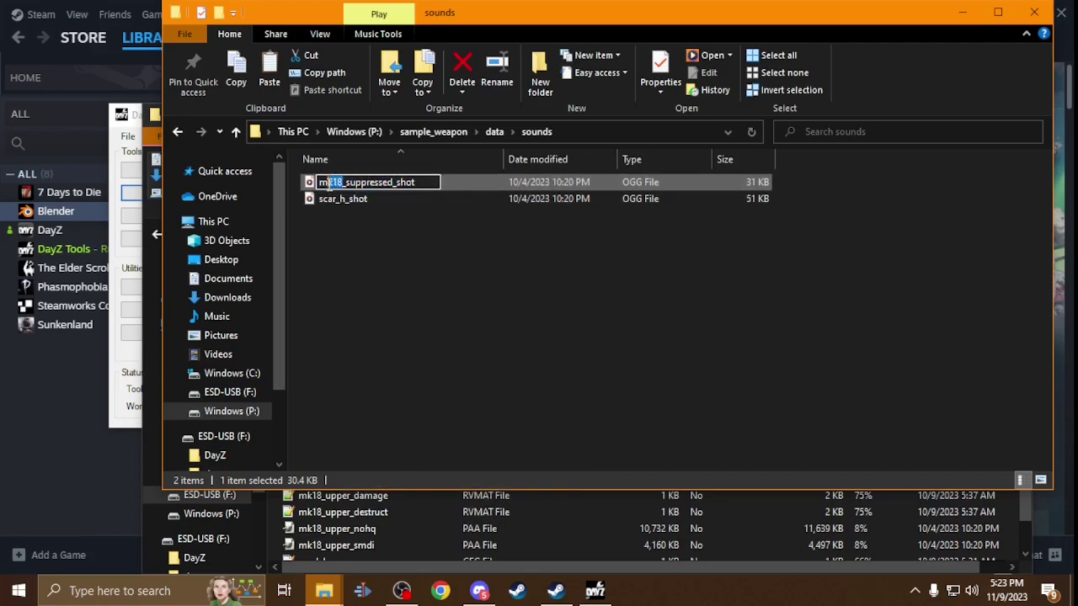
pyautogui.write('scar_h')
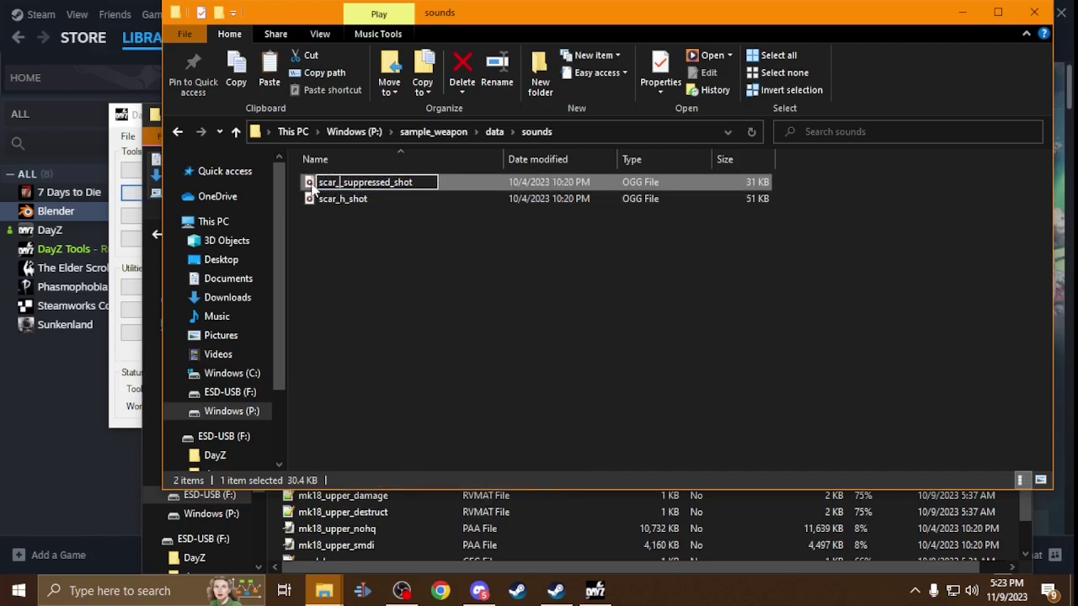
pyautogui.click(511, 305)
# Open the MK18 config.cpp from the zipped Twk_Guns mod in Notepad++.
pyautogui.click(416, 541)
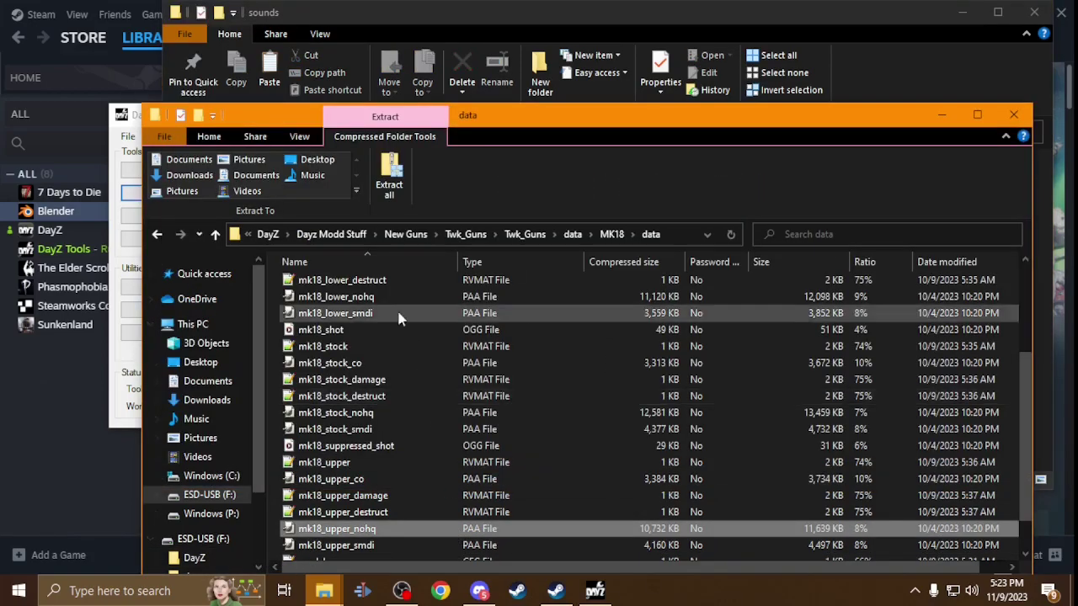
pyautogui.click(217, 235)
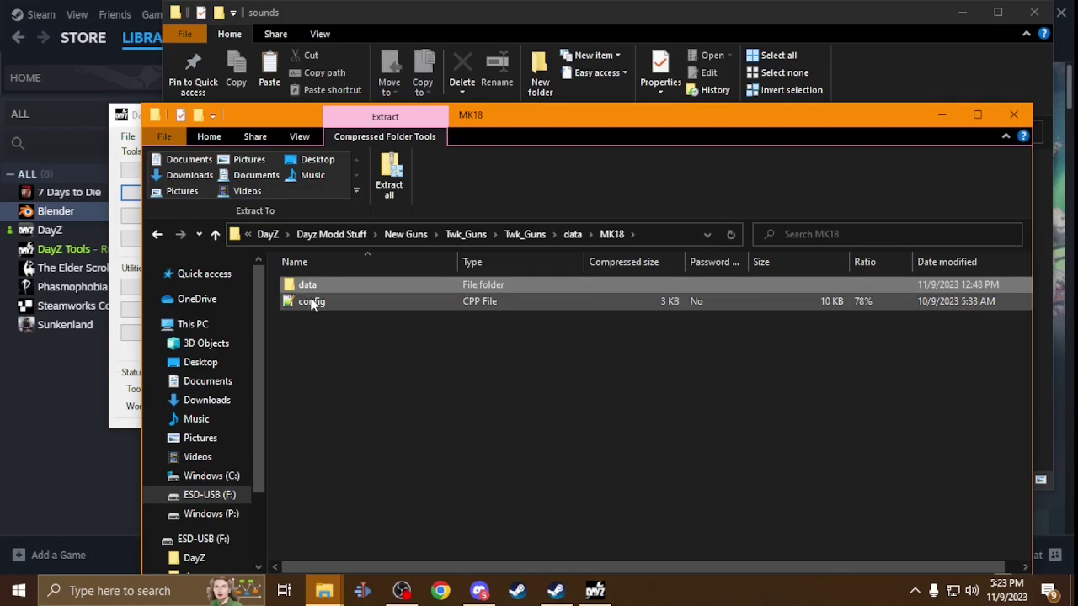
pyautogui.doubleClick(313, 301)
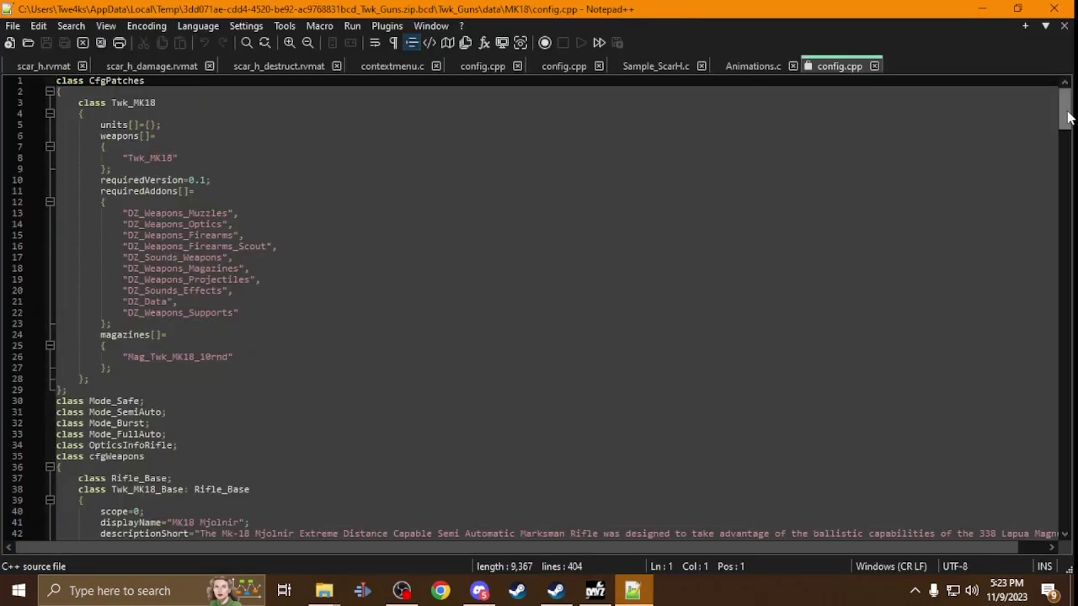
# Copy the whole CfgPatches class from the MK18 config.cpp into a new document.
pyautogui.moveTo(81, 387); pyautogui.dragTo(27, 193)
pyautogui.moveTo(85, 394); pyautogui.dragTo(1, 25)
pyautogui.hotkey('ctrl', 'c')
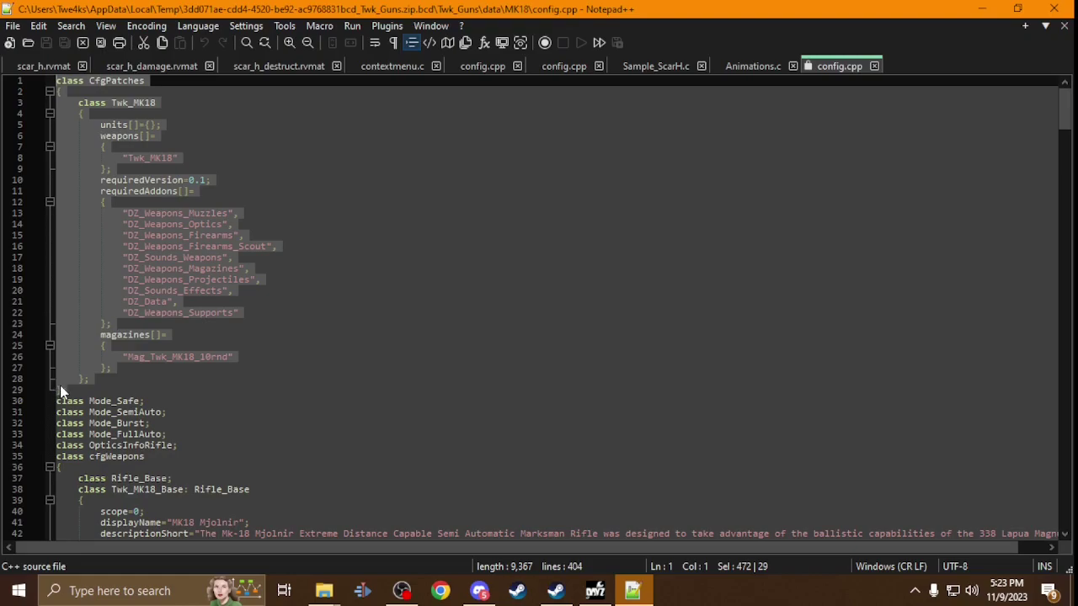
pyautogui.click(13, 25)
pyautogui.click(50, 11)
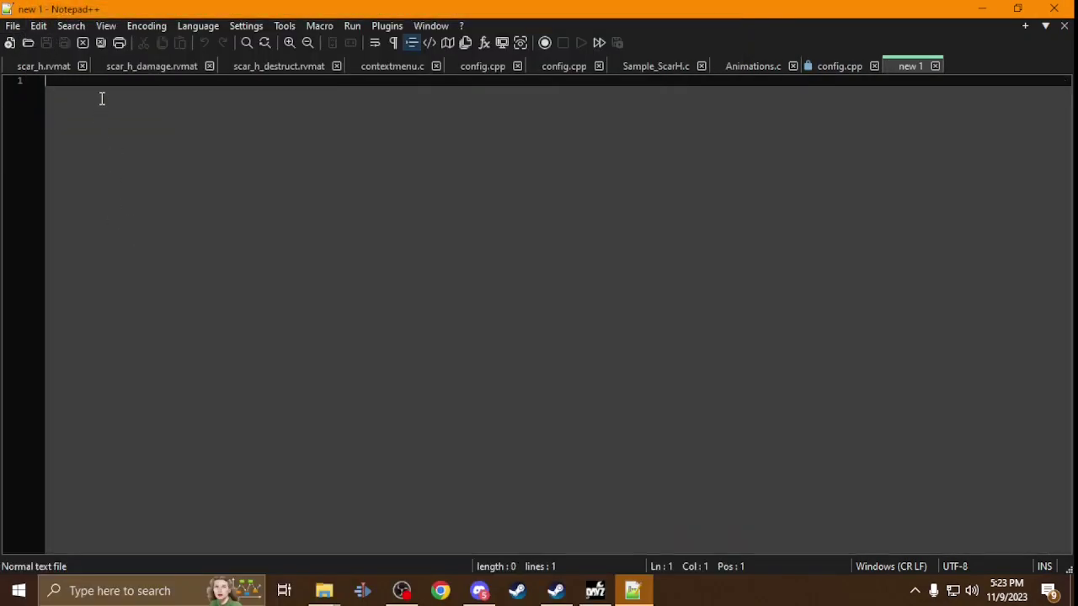
pyautogui.click(806, 67)
pyautogui.click(917, 69)
pyautogui.hotkey('ctrl', 'v')
# Remove the Mag_Twk_MK18_10rnd entry and collapse the magazines array to an empty pair of braces on one line.
pyautogui.moveTo(256, 357); pyautogui.dragTo(4, 352)
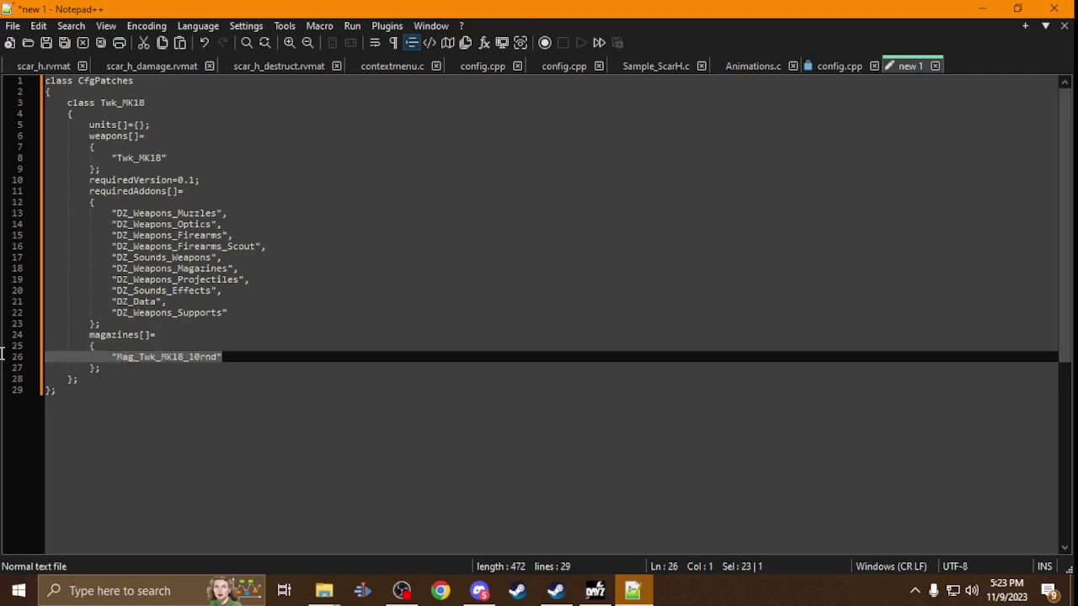
pyautogui.press('Delete')
pyautogui.press('BackSpace')
pyautogui.press('BackSpace')
pyautogui.press('BackSpace')
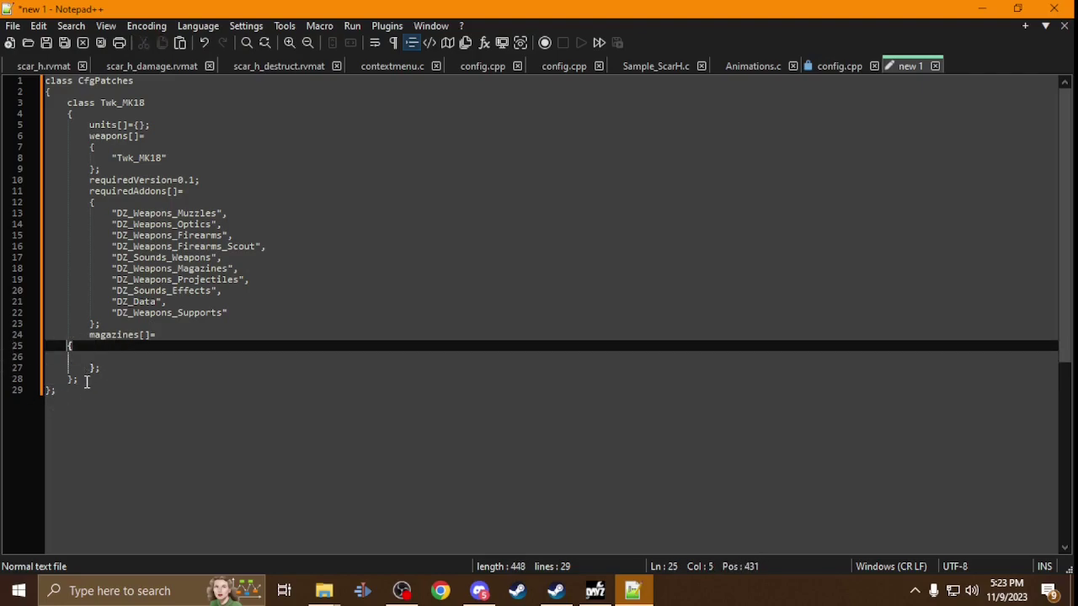
pyautogui.click(91, 357)
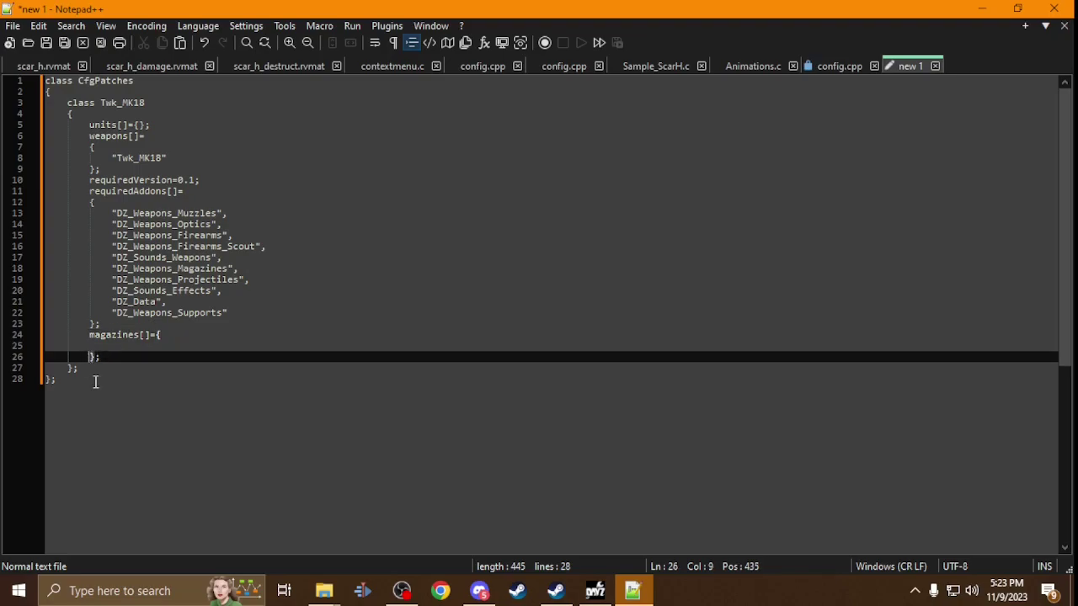
pyautogui.press('BackSpace')
pyautogui.press('BackSpace')
pyautogui.press('BackSpace')
pyautogui.press('BackSpace')
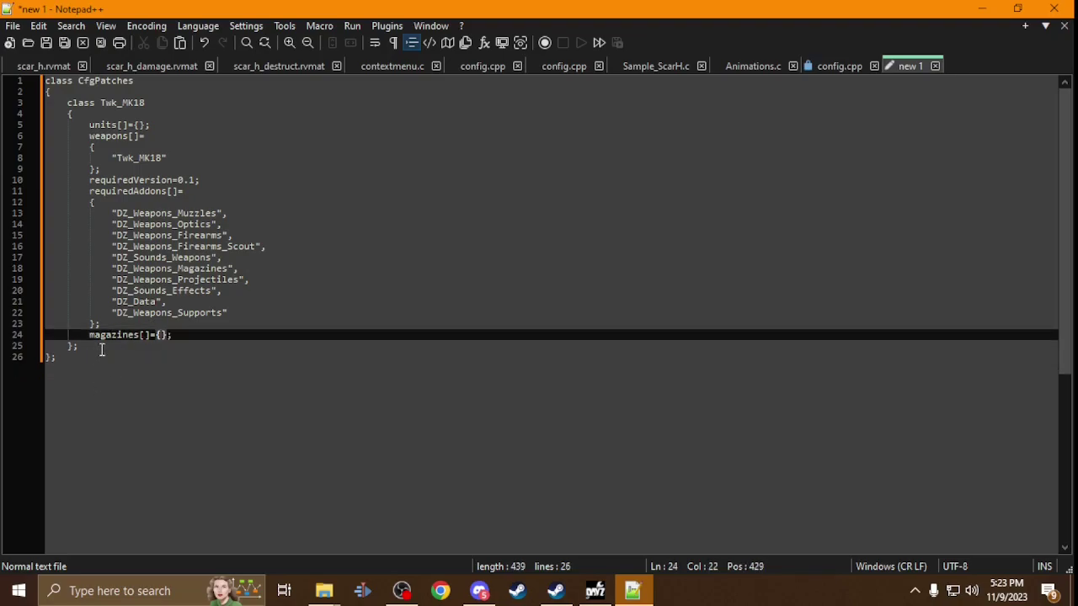
# Remove the Twk_MK18 entry from the weapons array and collapse it to an empty pair of braces on one line.
pyautogui.click(173, 159)
pyautogui.moveTo(182, 159); pyautogui.dragTo(28, 161)
pyautogui.press('BackSpace')
pyautogui.click(89, 148)
pyautogui.press('BackSpace')
pyautogui.press('BackSpace')
pyautogui.press('BackSpace')
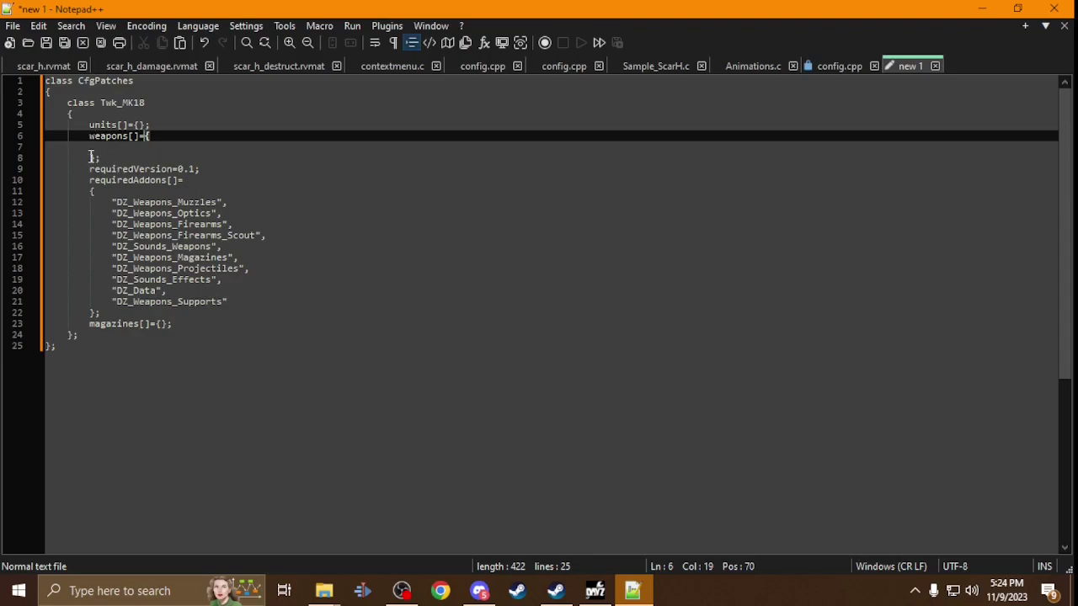
pyautogui.click(90, 157)
pyautogui.press('BackSpace')
pyautogui.press('BackSpace')
pyautogui.press('BackSpace')
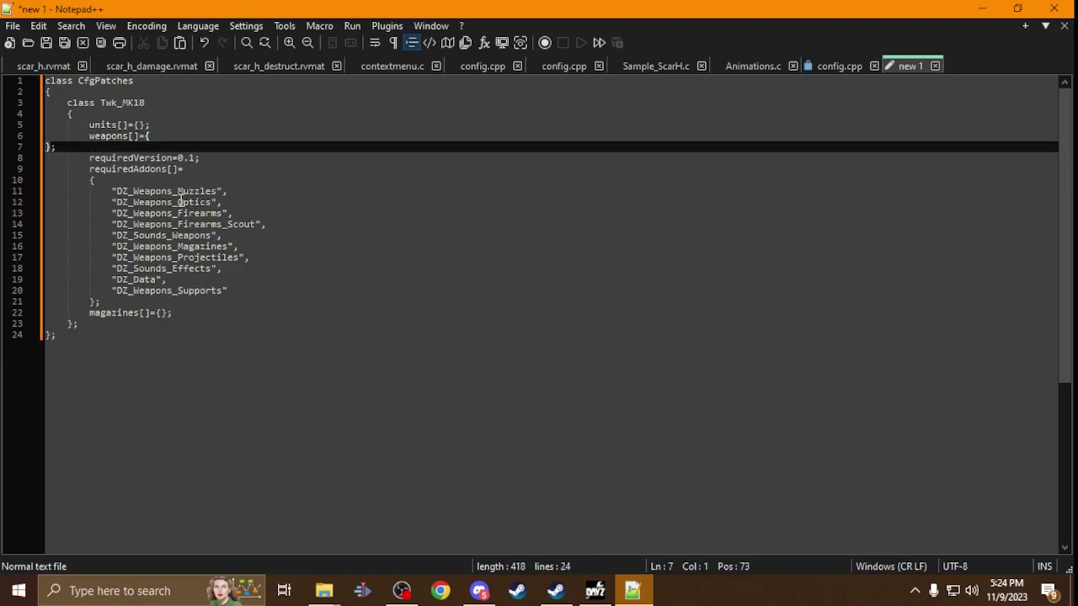
pyautogui.press('BackSpace')
# Rename the class inside CfgPatches to Sample_ScarH_Sound.
pyautogui.doubleClick(125, 104)
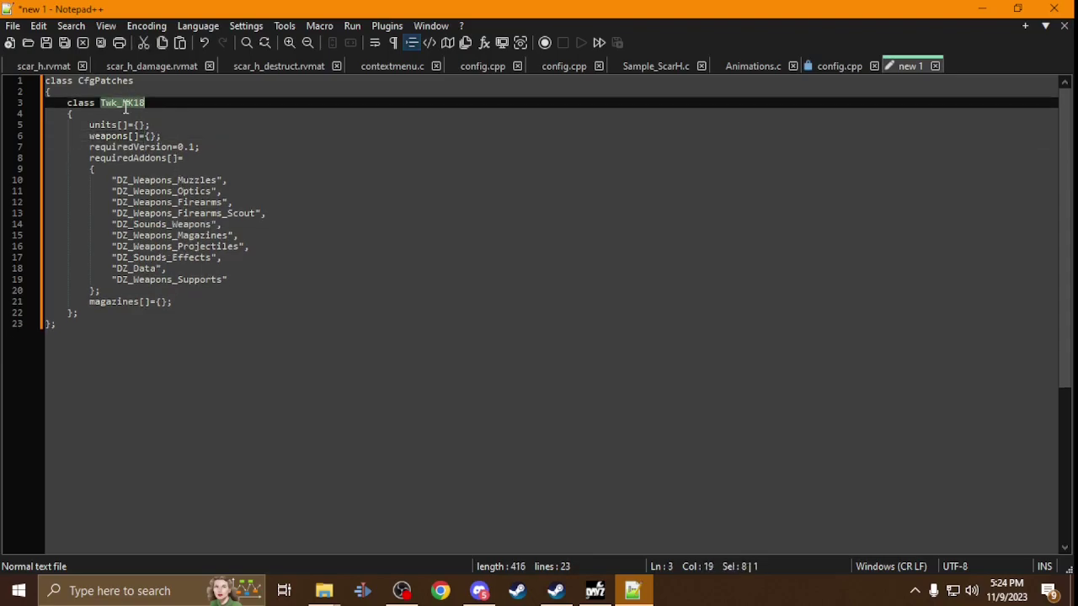
pyautogui.click(157, 110)
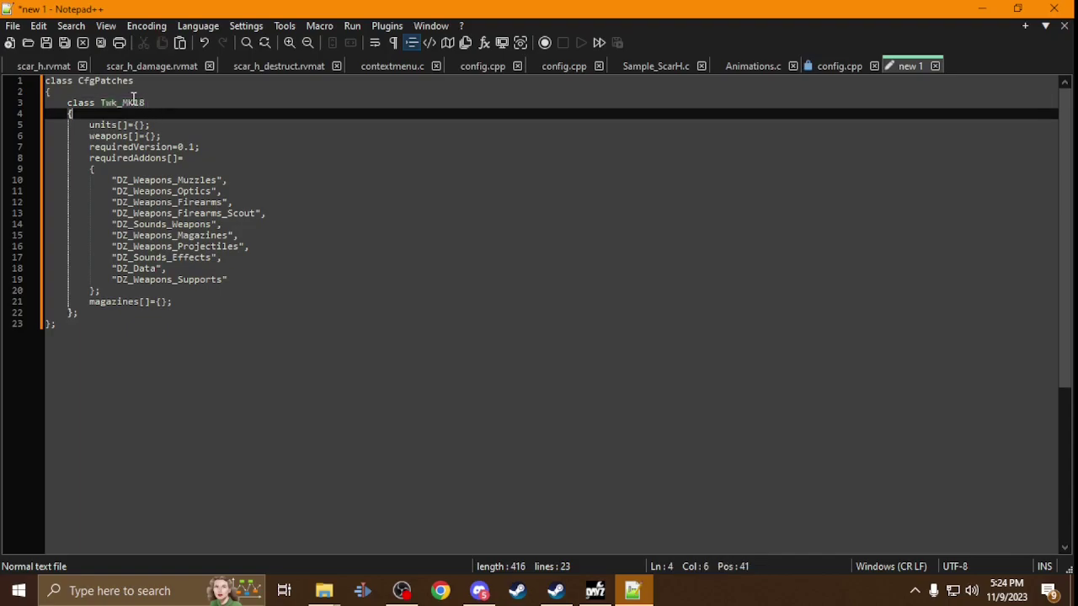
pyautogui.doubleClick(129, 102)
pyautogui.write('Sample')
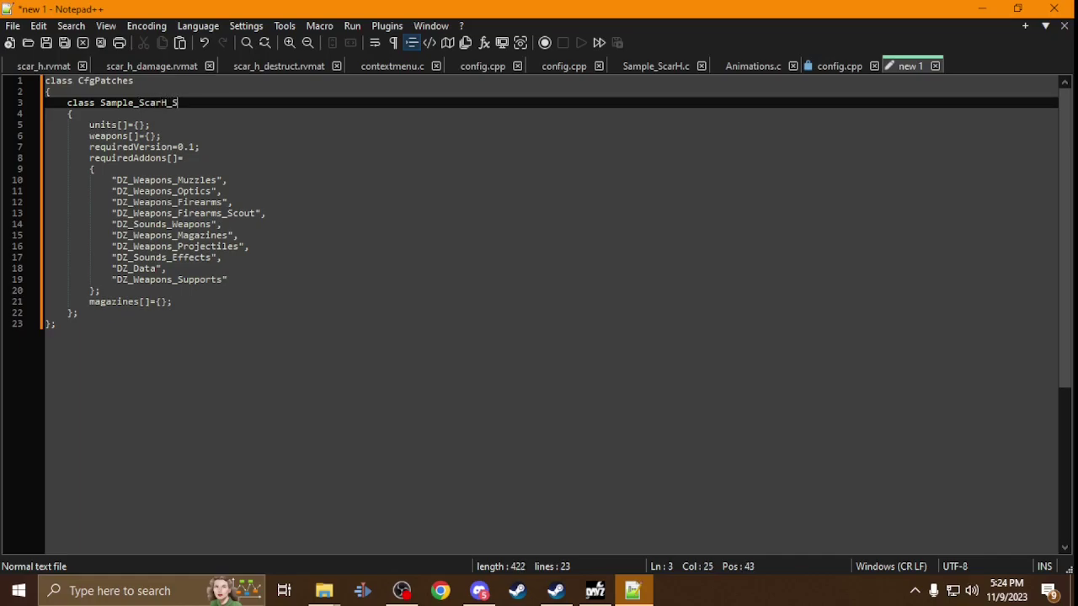
pyautogui.scroll(-2, 329, 80)
pyautogui.scroll(2, 318, 184)
# Copy the CfgSoundShaders and CfgSoundSets classes from the MK18 config.cpp and append them below CfgPatches in the new document.
pyautogui.click(836, 66)
pyautogui.moveTo(1066, 108); pyautogui.dragTo(1065, 510)
pyautogui.scroll(13, 118, 504)
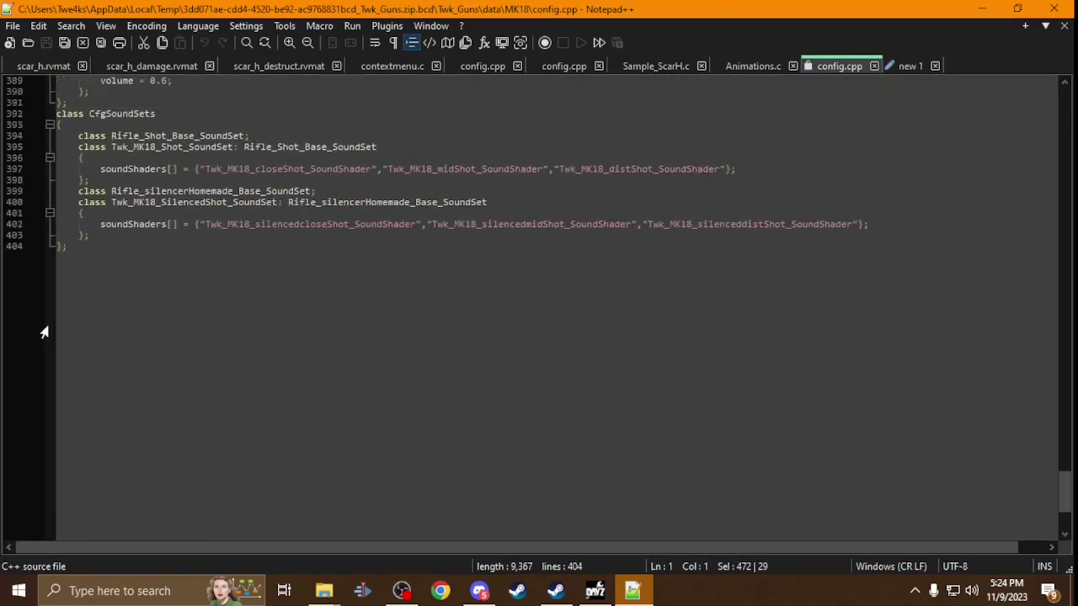
pyautogui.moveTo(72, 520); pyautogui.dragTo(7, 312)
pyautogui.scroll(11, 18, 433)
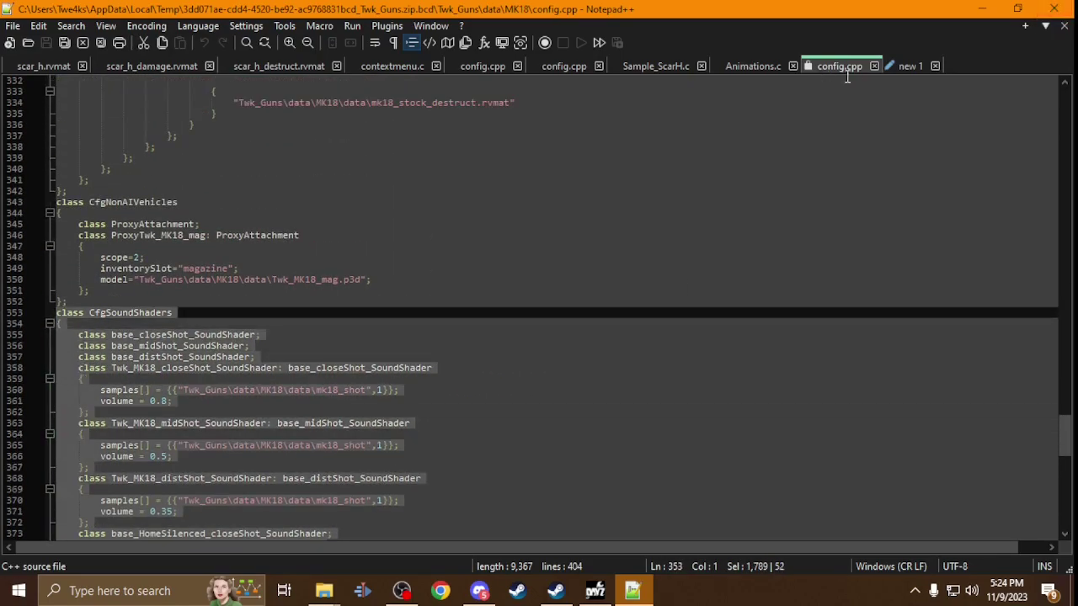
pyautogui.click(915, 70)
pyautogui.click(13, 325)
pyautogui.click(61, 349)
pyautogui.press('Return')
pyautogui.hotkey('ctrl', 'v')
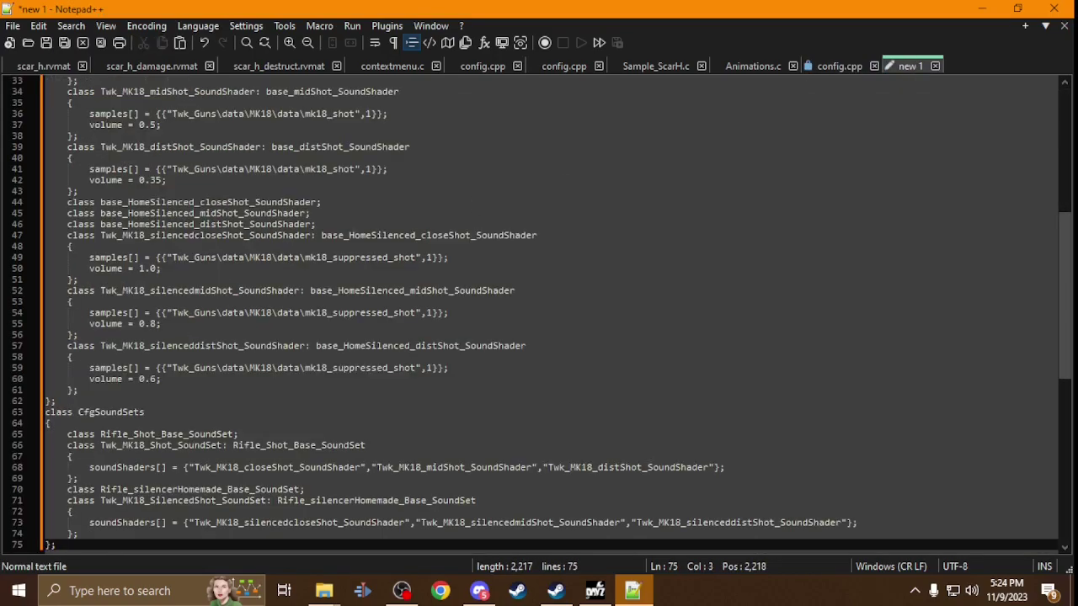
# Review the pasted sound classes and copy the Sample_ScarH prefix from the class name in CfgPatches.
pyautogui.scroll(11, 143, 438)
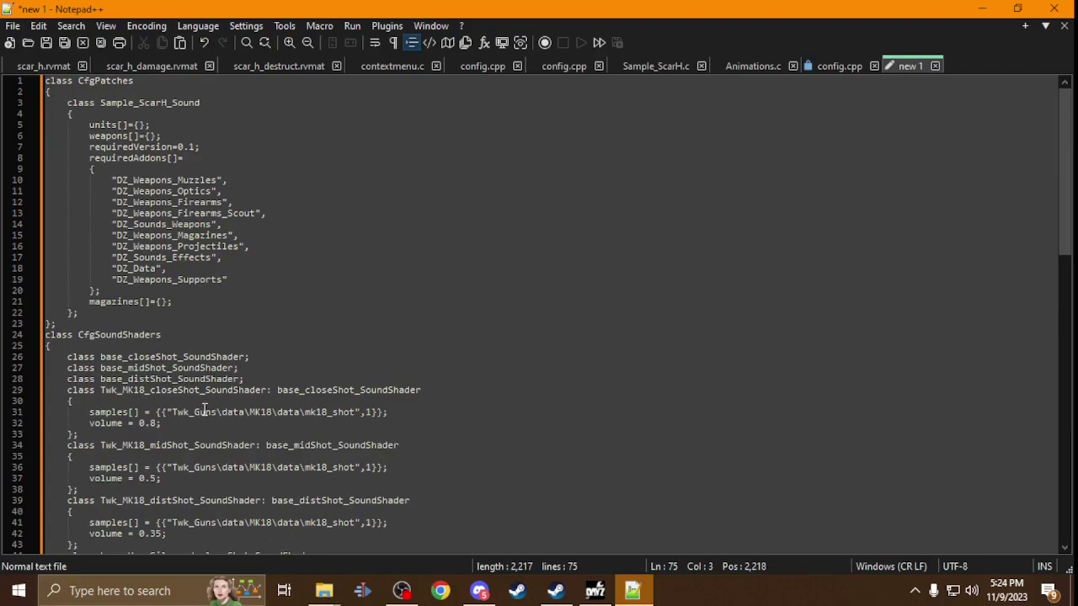
pyautogui.scroll(-12, 204, 410)
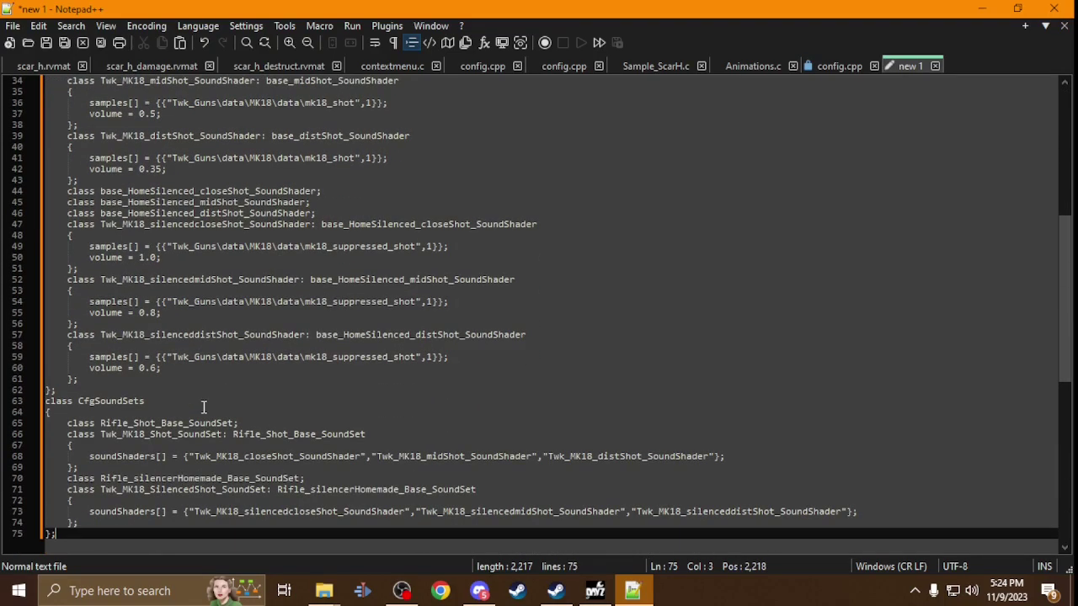
pyautogui.scroll(12, 204, 410)
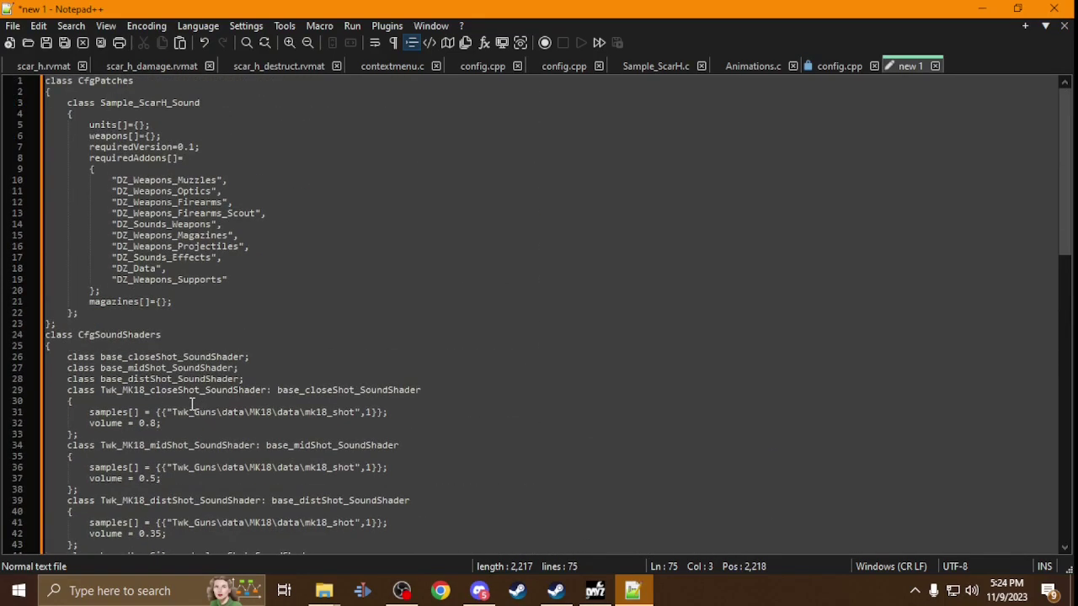
pyautogui.scroll(-5, 147, 283)
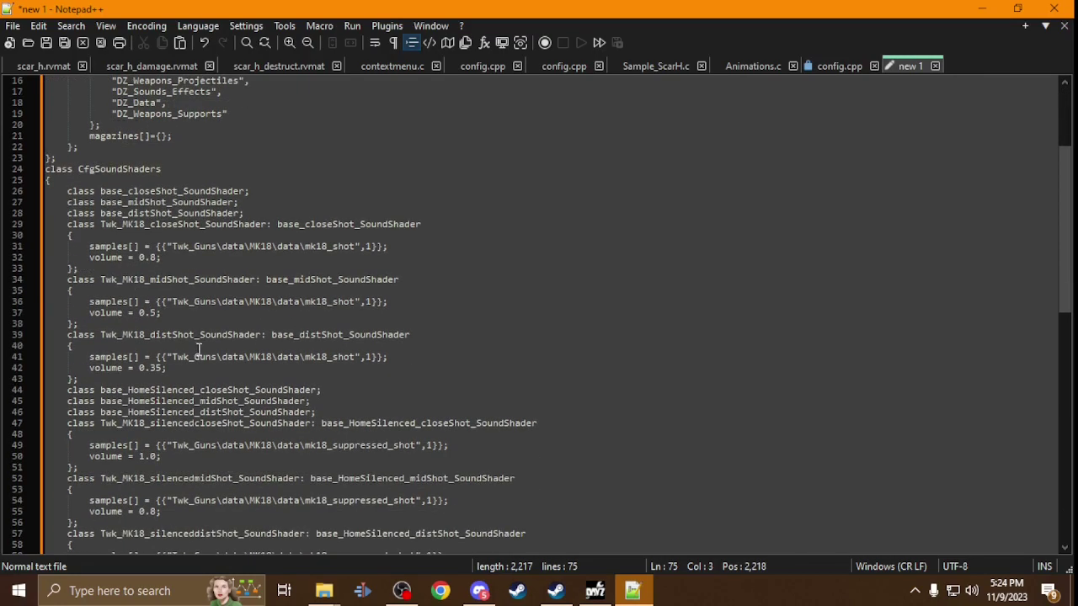
pyautogui.scroll(5, 195, 264)
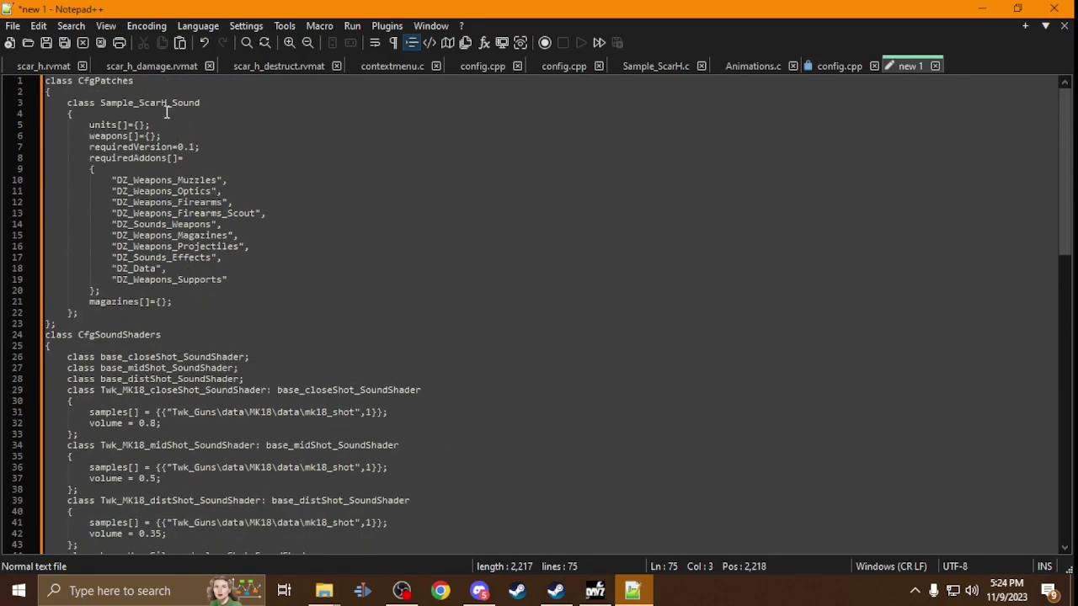
pyautogui.moveTo(167, 103); pyautogui.dragTo(102, 103)
pyautogui.hotkey('ctrl', 'c')
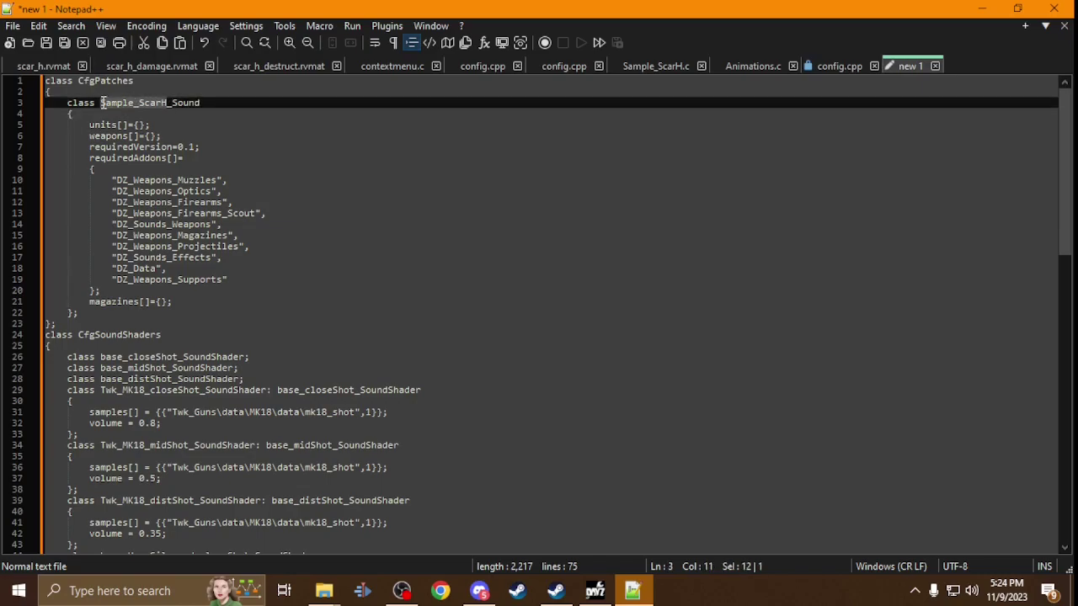
# Replace every occurrence of Twk_MK18 with Sample_ScarH throughout the new document.
pyautogui.scroll(-2, 107, 319)
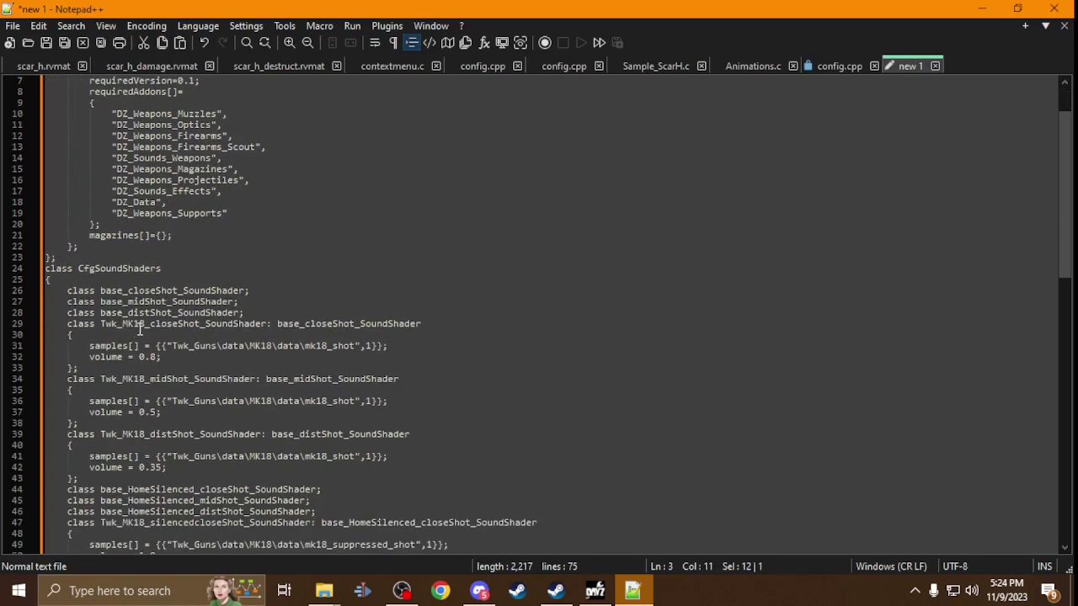
pyautogui.moveTo(145, 327); pyautogui.dragTo(101, 325)
pyautogui.click(106, 368)
pyautogui.click(70, 25)
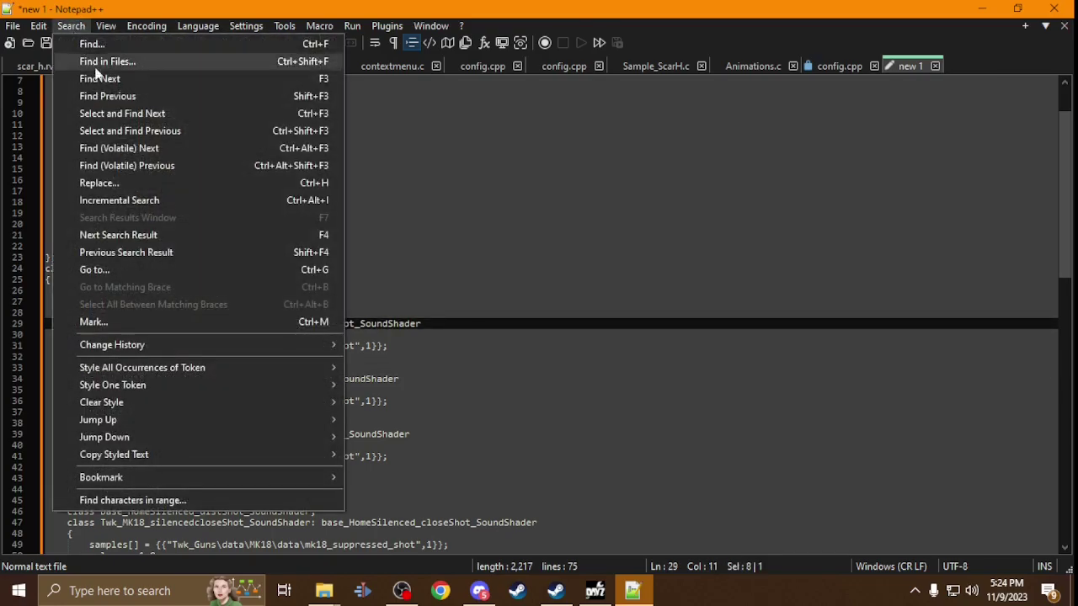
pyautogui.click(121, 180)
pyautogui.doubleClick(501, 242)
pyautogui.hotkey('ctrl', 'v')
pyautogui.click(698, 266)
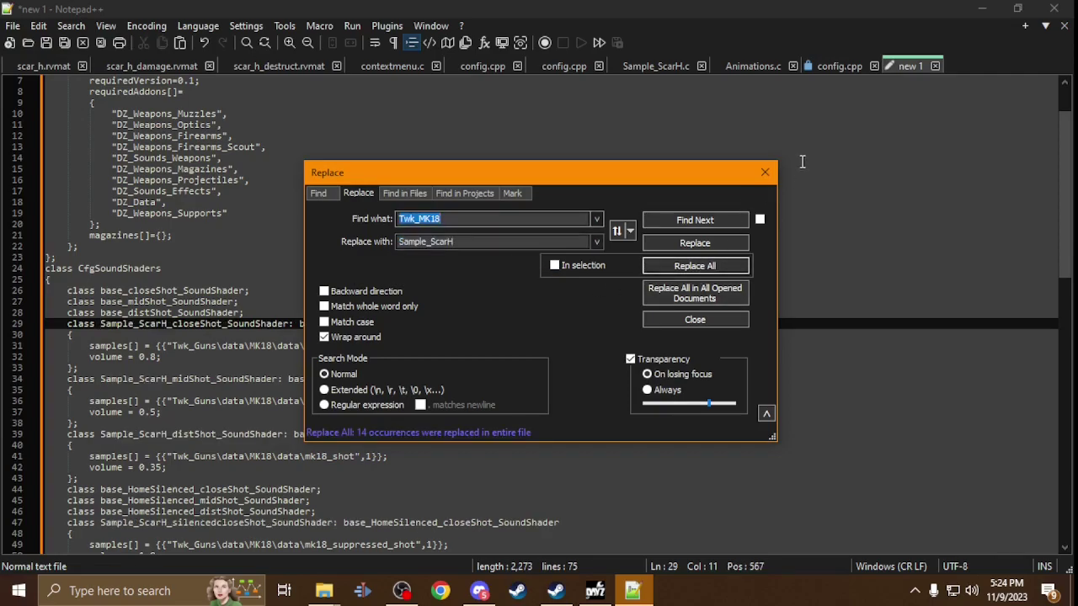
pyautogui.click(765, 172)
# Switch to File Explorer, copy the path sample_weapon\data\sounds without the drive prefix, and return to the Notepad++ document.
pyautogui.scroll(-3, 341, 281)
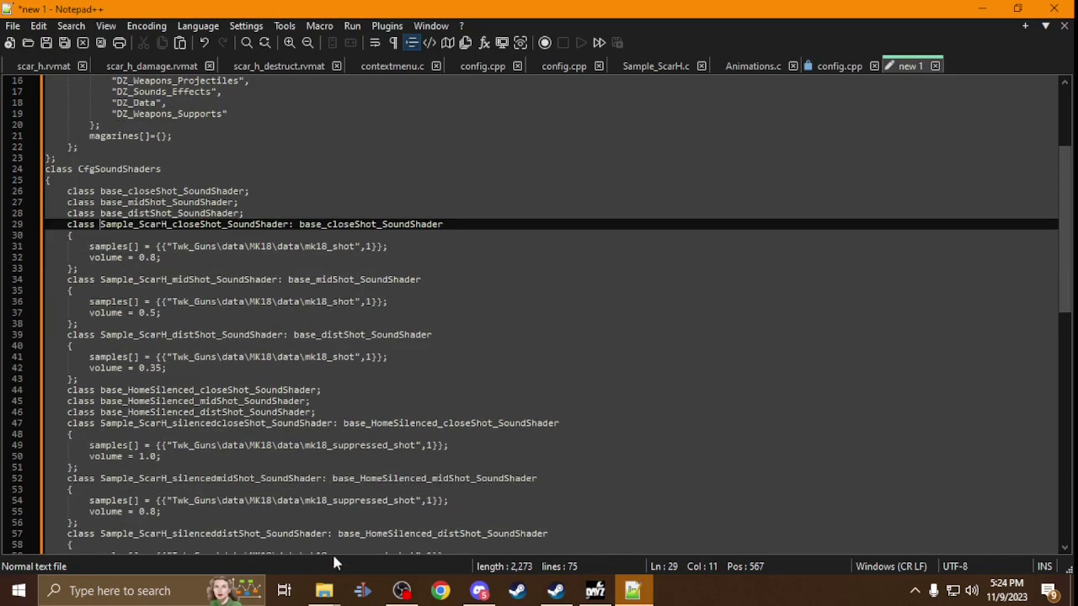
pyautogui.click(324, 591)
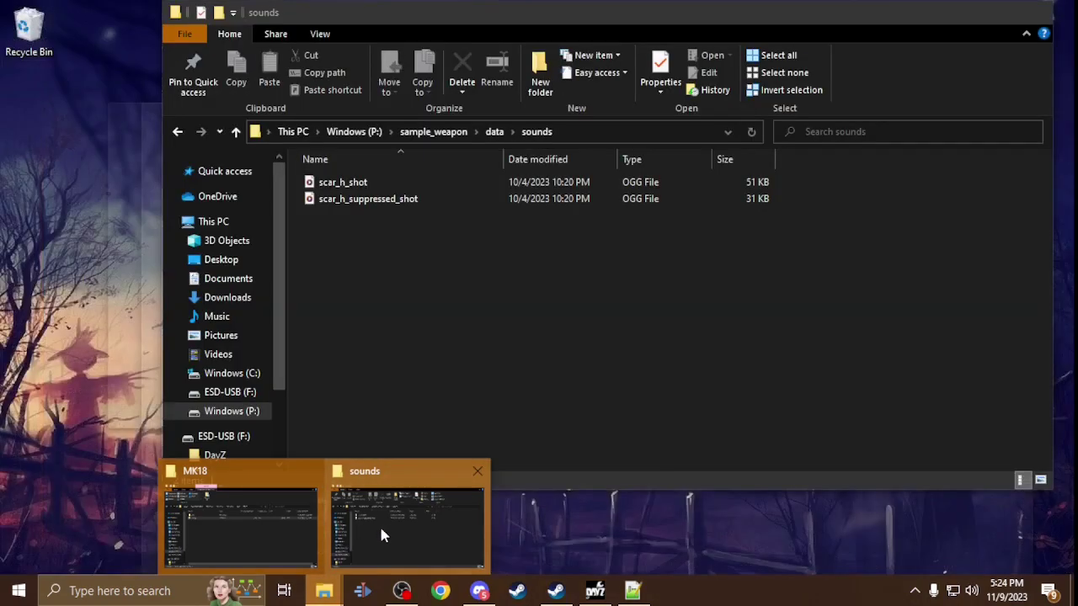
pyautogui.click(379, 531)
pyautogui.click(475, 136)
pyautogui.moveTo(474, 137); pyautogui.dragTo(279, 136)
pyautogui.hotkey('ctrl', 'c')
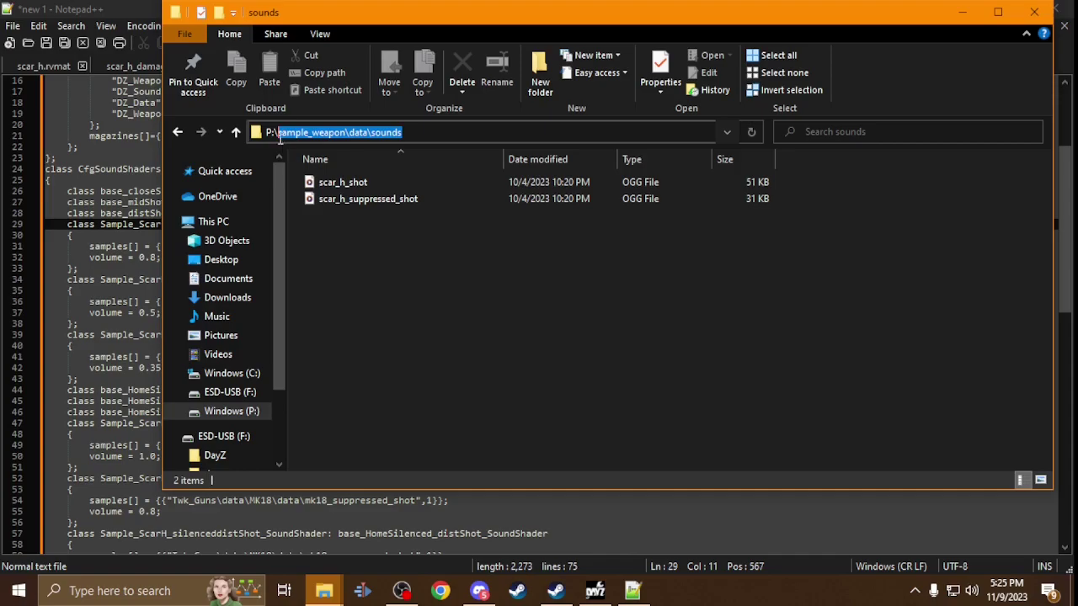
pyautogui.hotkey('alt', 'Tab')
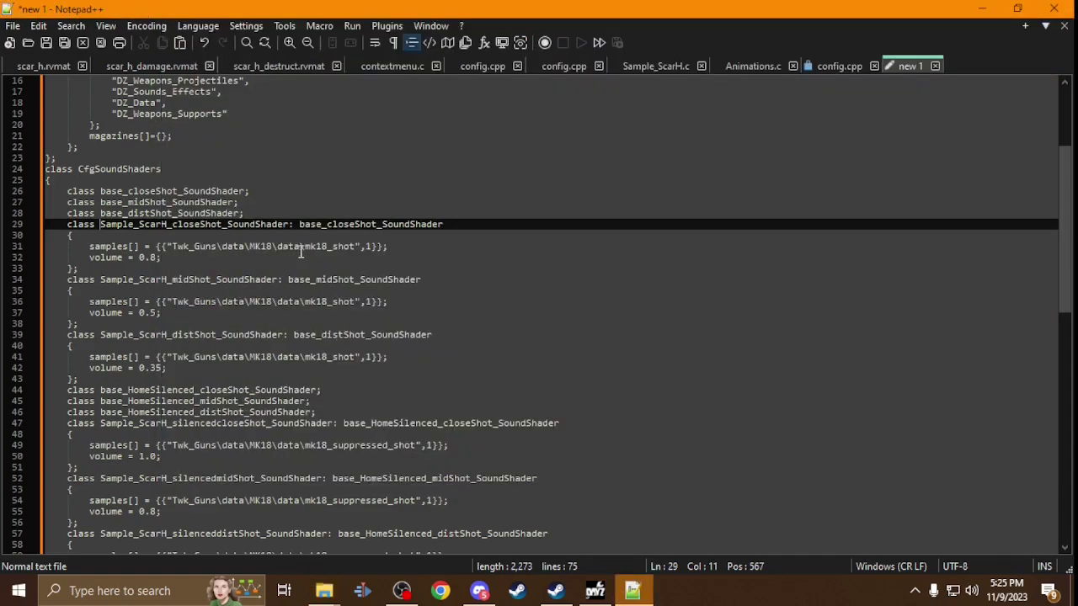
# Replace every Twk_Guns\data\MK18\data path in the document with sample_weapon\data\sounds.
pyautogui.moveTo(300, 246); pyautogui.dragTo(172, 246)
pyautogui.click(70, 25)
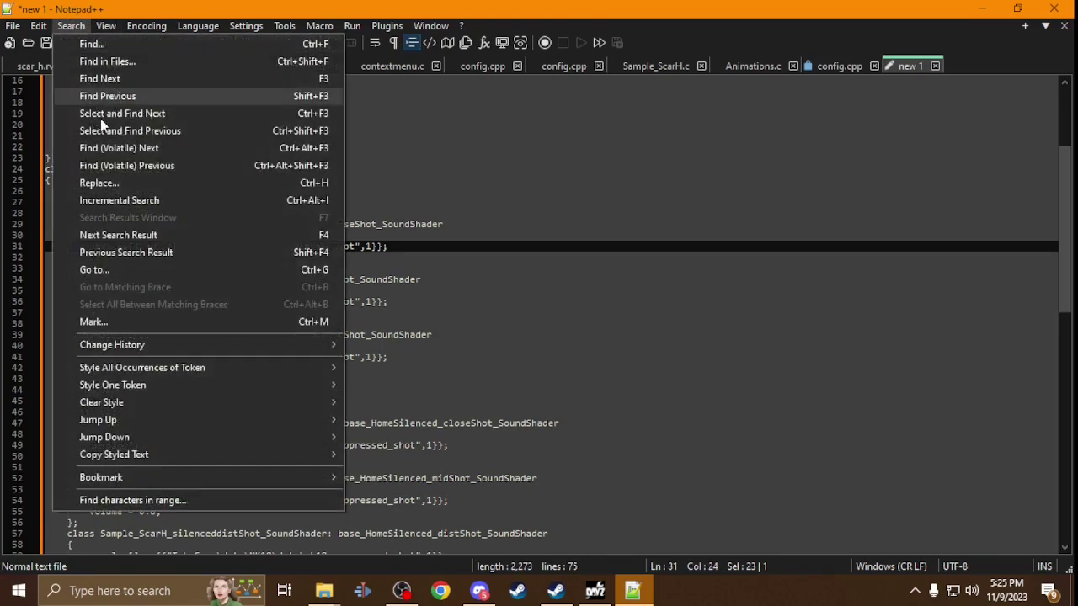
pyautogui.click(101, 184)
pyautogui.doubleClick(505, 242)
pyautogui.hotkey('ctrl', 'v')
pyautogui.click(689, 266)
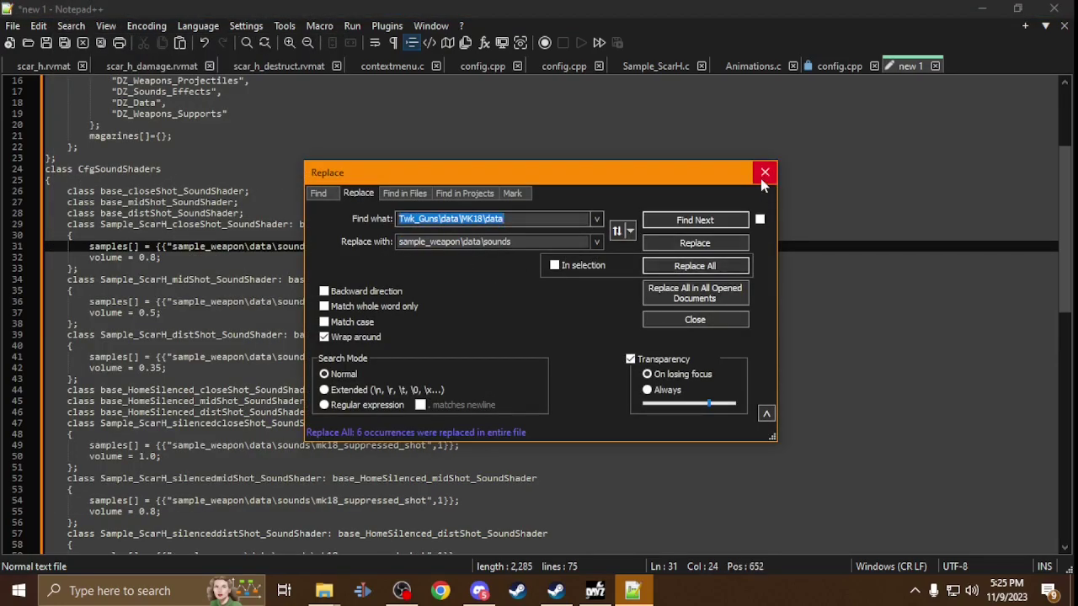
pyautogui.click(765, 172)
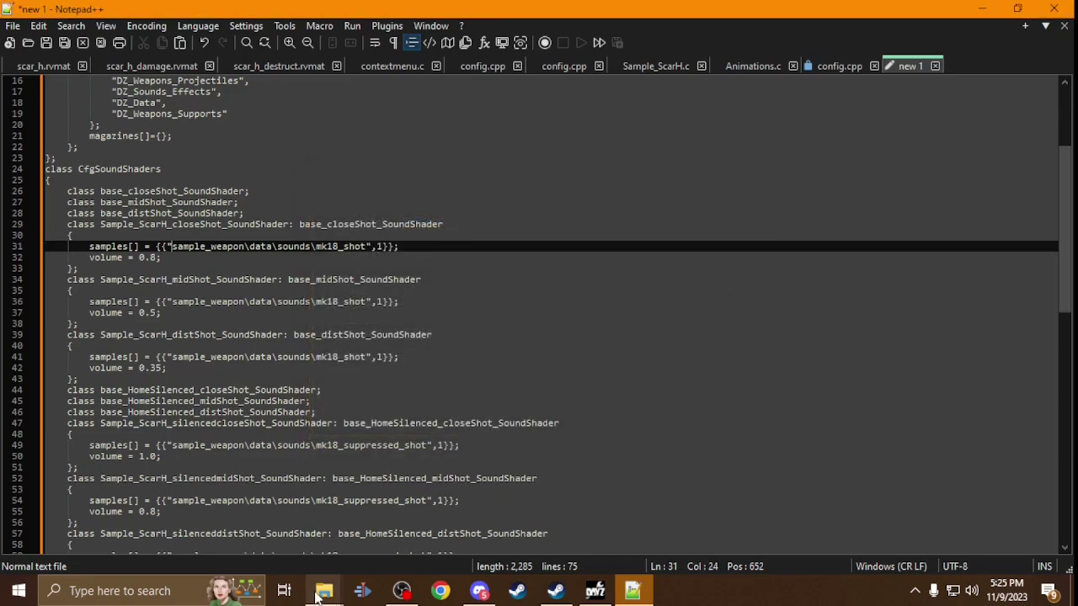
# Copy the file name scar_h_shot from the sounds folder in File Explorer and return to the Notepad++ document.
pyautogui.moveTo(324, 591)
pyautogui.click(382, 526)
pyautogui.rightClick(352, 182)
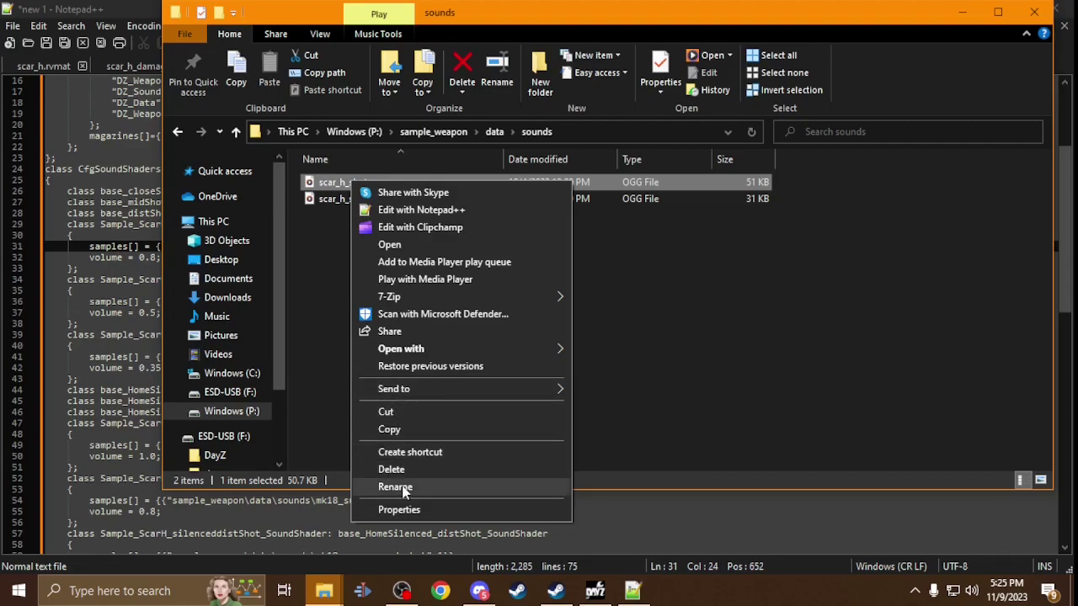
pyautogui.click(395, 487)
pyautogui.hotkey('ctrl', 'c')
pyautogui.click(414, 423)
pyautogui.click(124, 8)
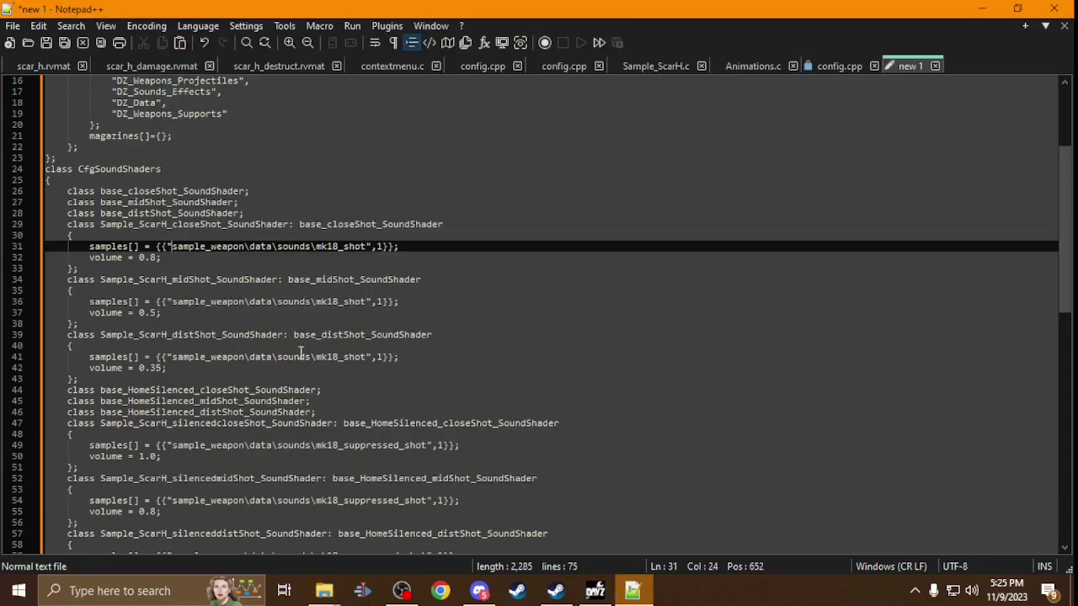
# Change mk18_shot to scar_h_shot in the samples of the closeShot, midShot and distShot sound shaders.
pyautogui.doubleClick(342, 246)
pyautogui.hotkey('ctrl', 'v')
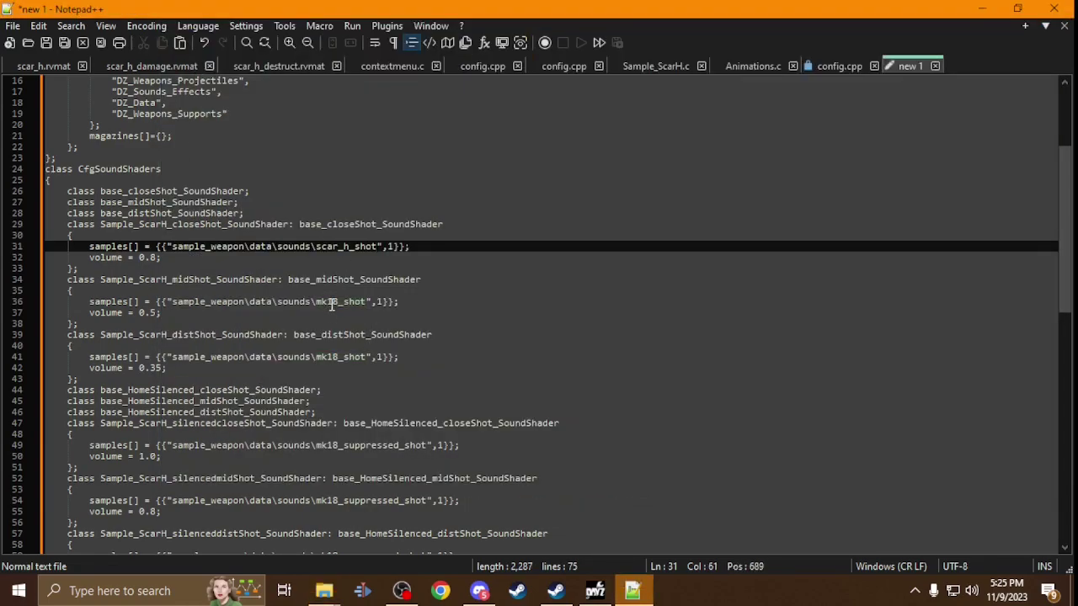
pyautogui.doubleClick(333, 302)
pyautogui.hotkey('ctrl', 'v')
pyautogui.doubleClick(323, 359)
pyautogui.hotkey('ctrl', 'v')
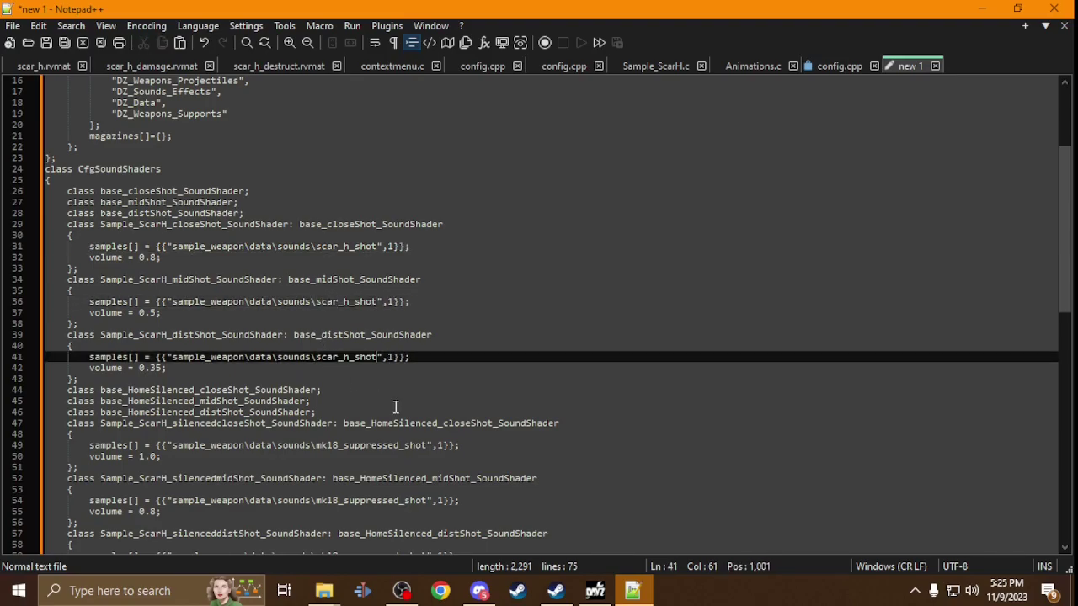
# Copy the file name scar_h_suppressed_shot from the sounds folder in File Explorer and return to the Notepad++ document.
pyautogui.scroll(-4, 323, 363)
pyautogui.scroll(-1, 335, 368)
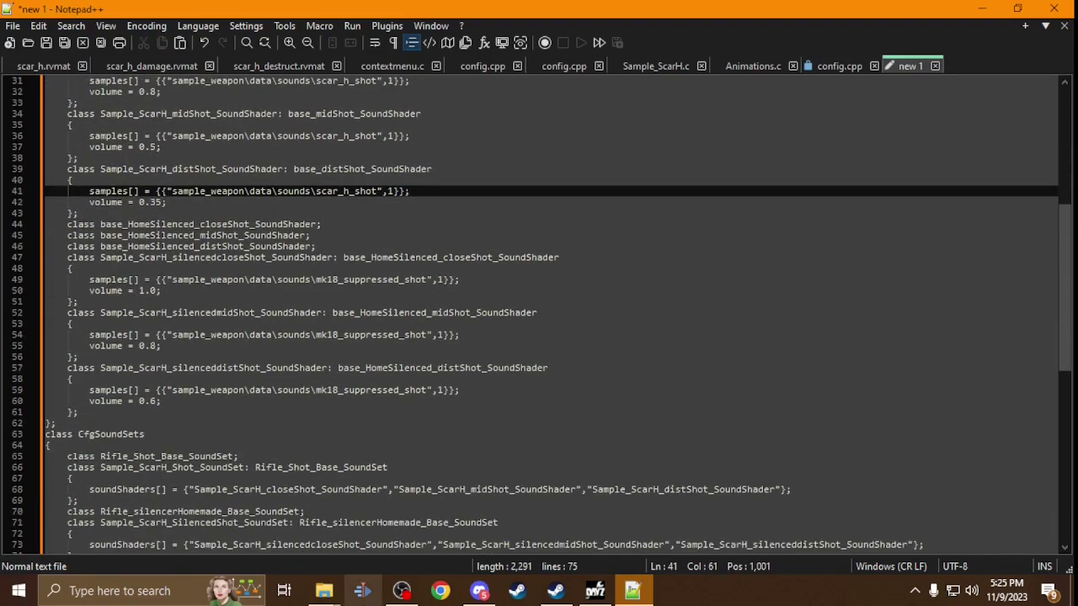
pyautogui.moveTo(324, 591)
pyautogui.click(396, 523)
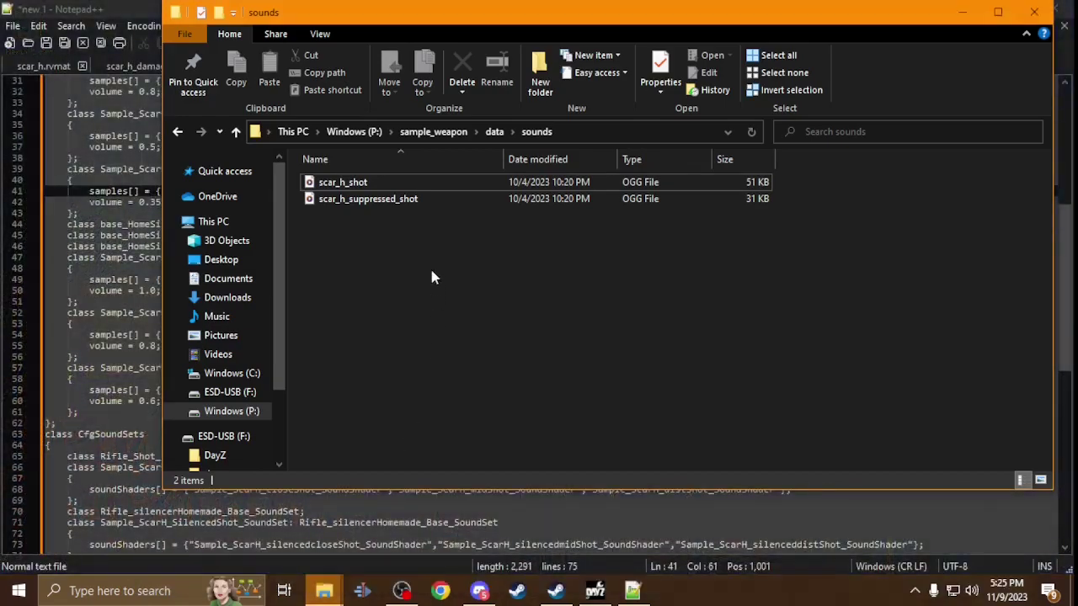
pyautogui.click(392, 201)
pyautogui.rightClick(389, 200)
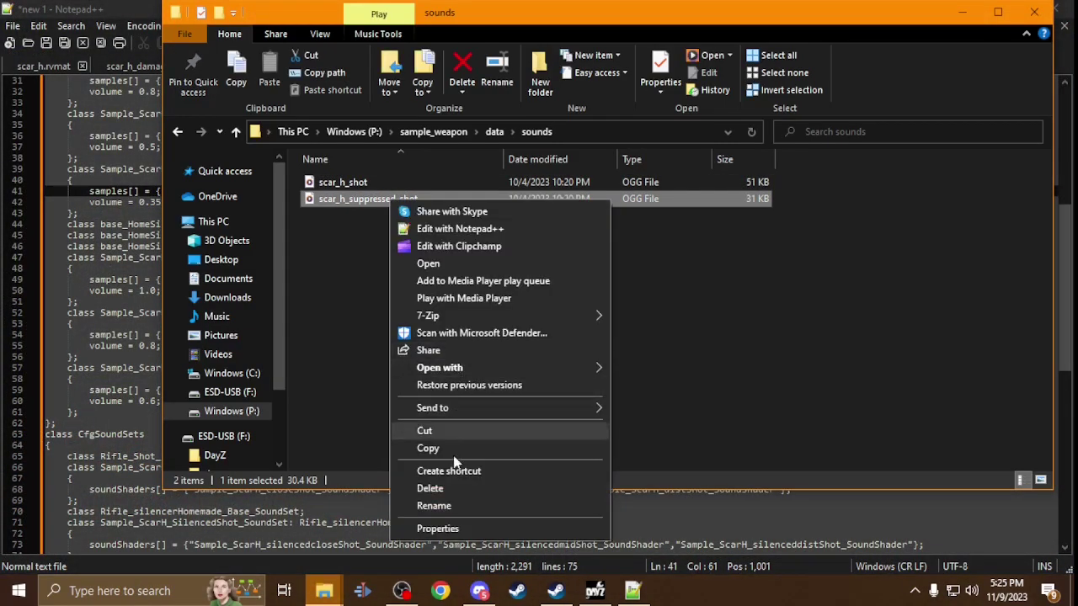
pyautogui.click(453, 509)
pyautogui.hotkey('ctrl', 'c')
pyautogui.click(435, 392)
pyautogui.hotkey('alt', 'Tab')
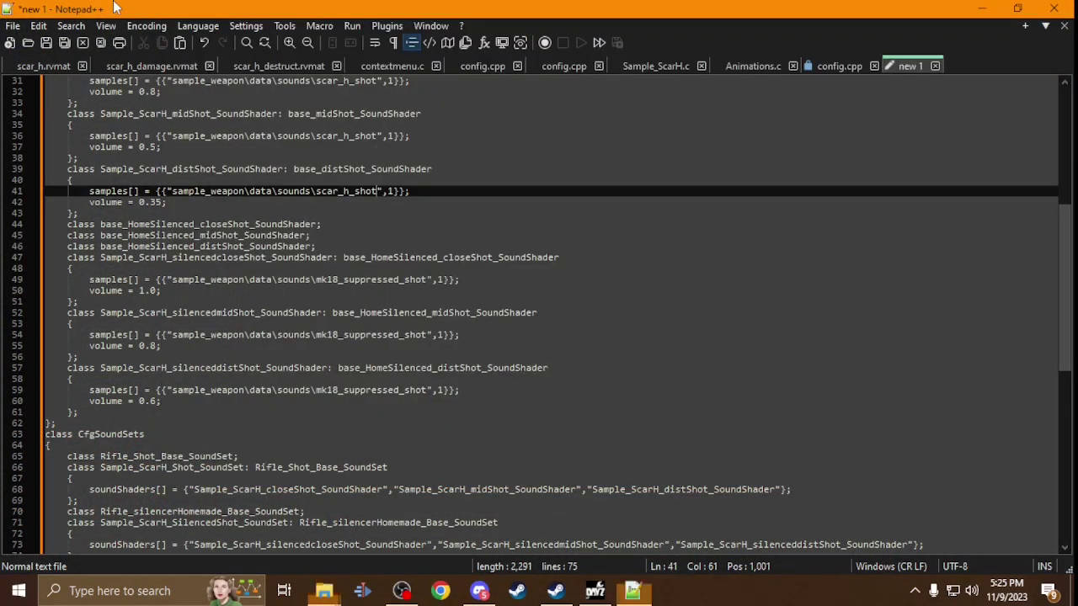
# Change mk18_suppressed_shot to scar_h_suppressed_shot in the samples of the three silenced sound shaders.
pyautogui.doubleClick(365, 280)
pyautogui.hotkey('ctrl', 'v')
pyautogui.doubleClick(349, 334)
pyautogui.hotkey('ctrl', 'v')
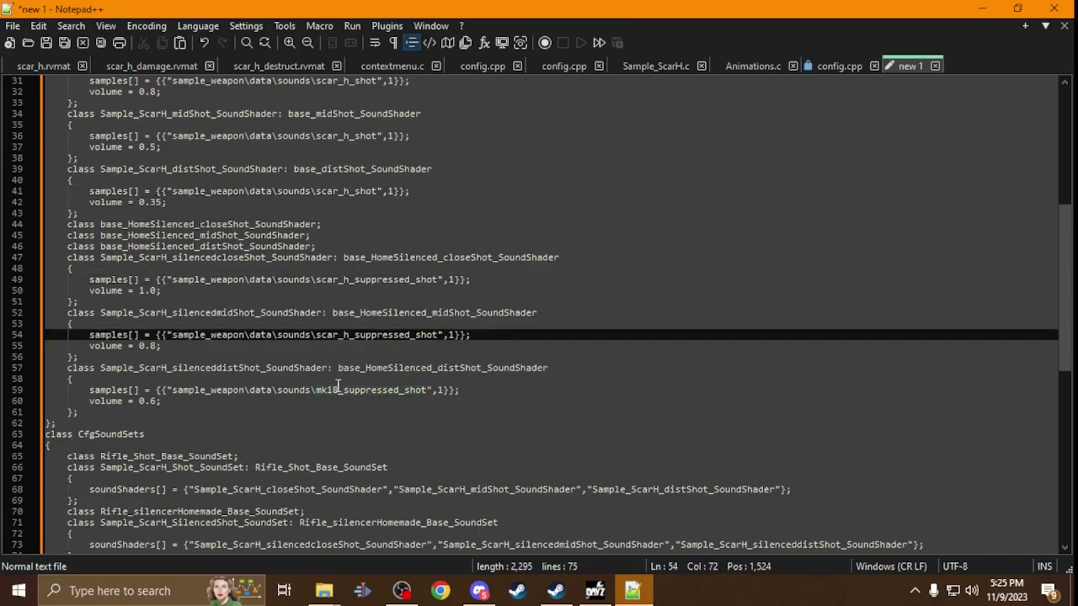
pyautogui.click(337, 389)
pyautogui.doubleClick(325, 390)
pyautogui.hotkey('ctrl', 'v')
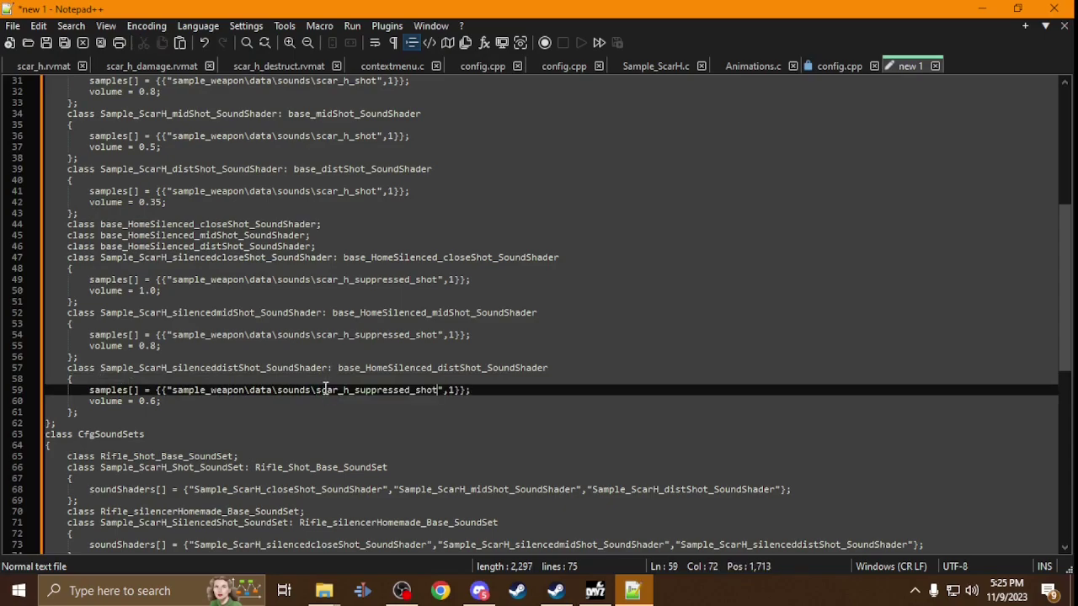
# Examine the sound set class names in CfgSoundSets and the shader classes referenced by the unsilenced shot set.
pyautogui.scroll(-3, 110, 241)
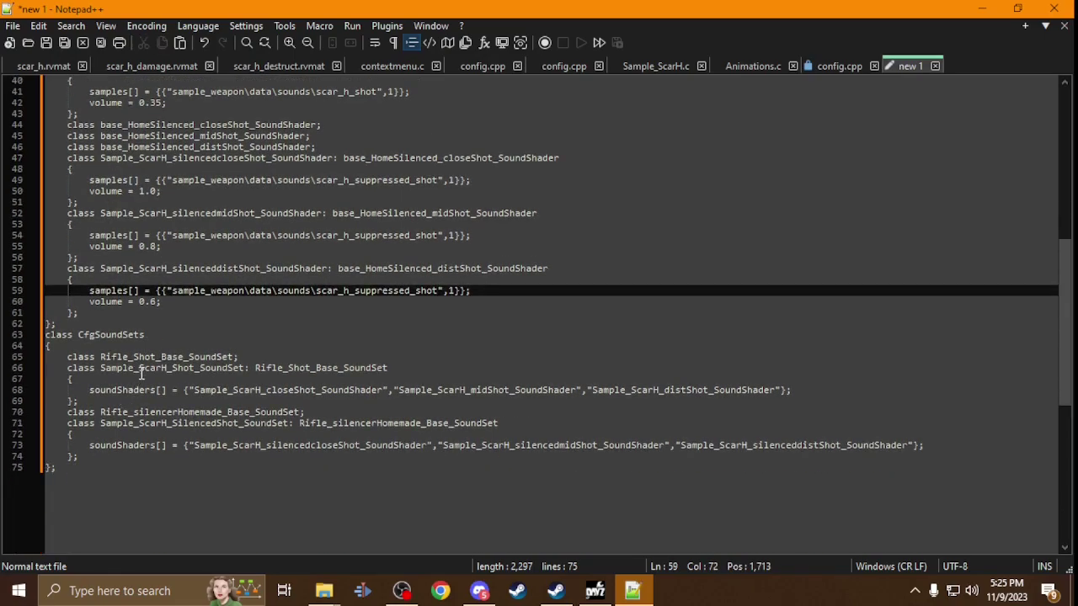
pyautogui.doubleClick(141, 372)
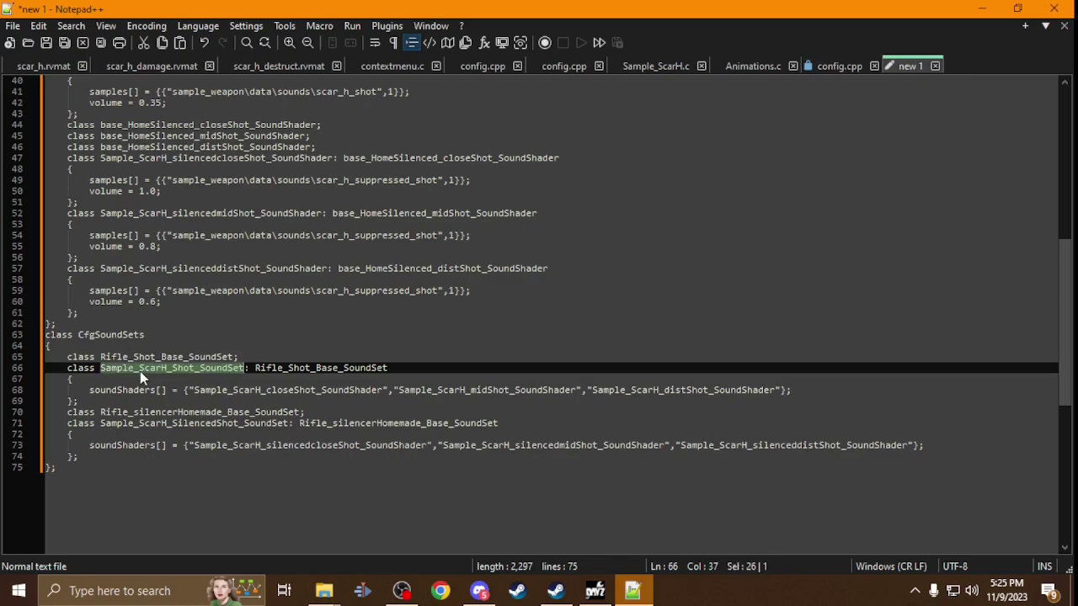
pyautogui.doubleClick(142, 424)
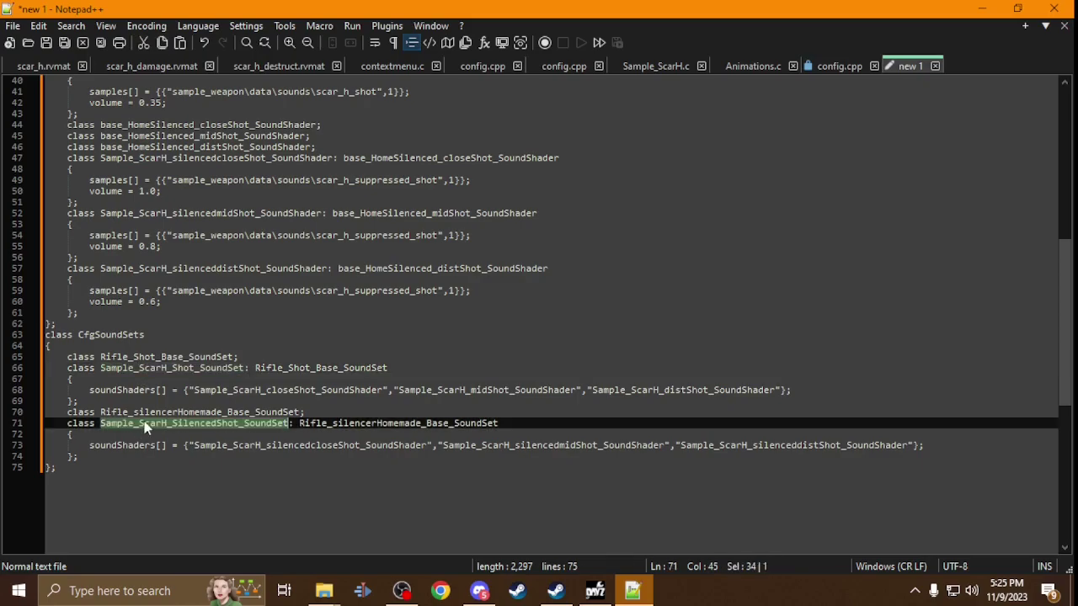
pyautogui.doubleClick(260, 390)
pyautogui.scroll(5, 258, 392)
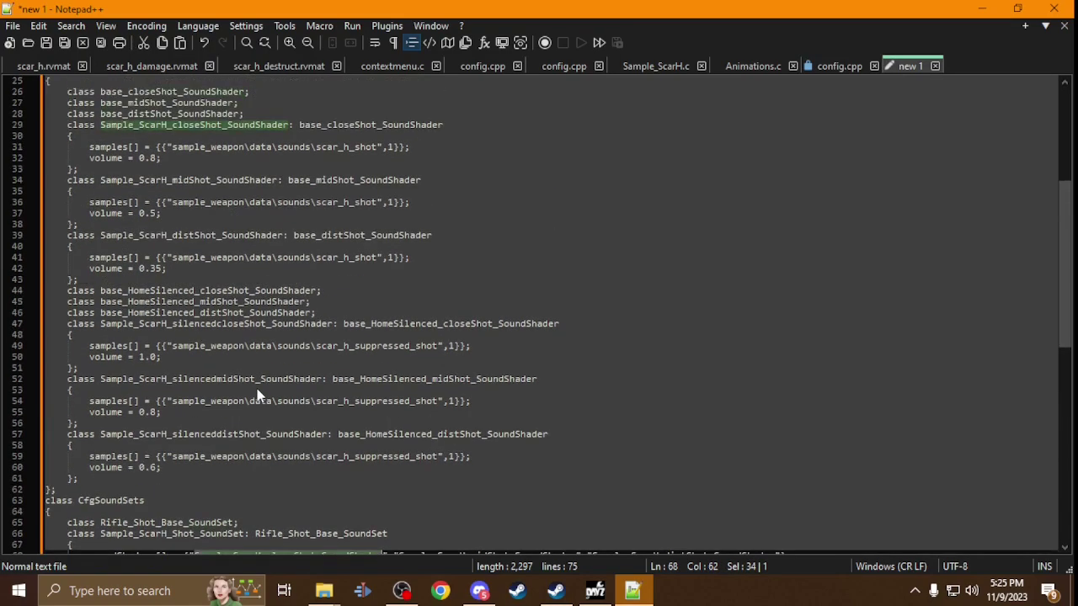
pyautogui.scroll(-2, 258, 393)
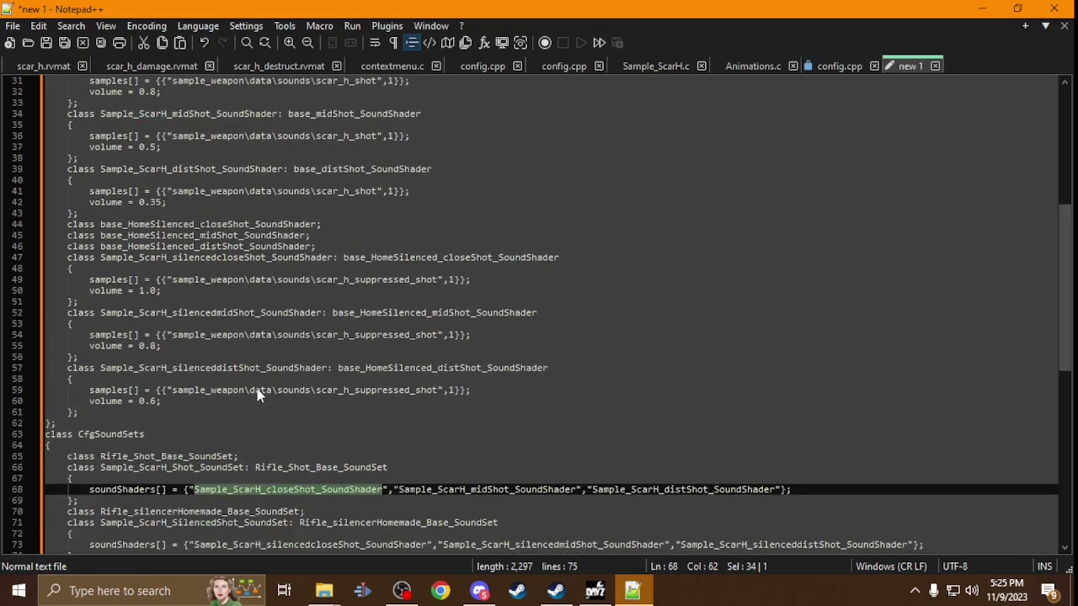
pyautogui.doubleClick(453, 489)
pyautogui.doubleClick(661, 490)
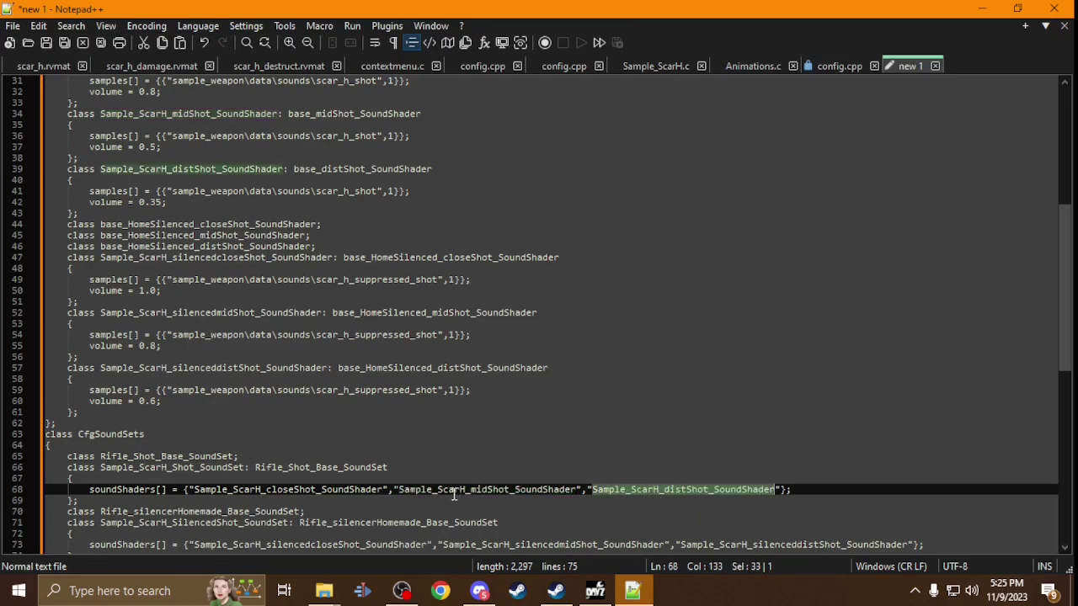
pyautogui.doubleClick(342, 489)
pyautogui.scroll(2, 244, 496)
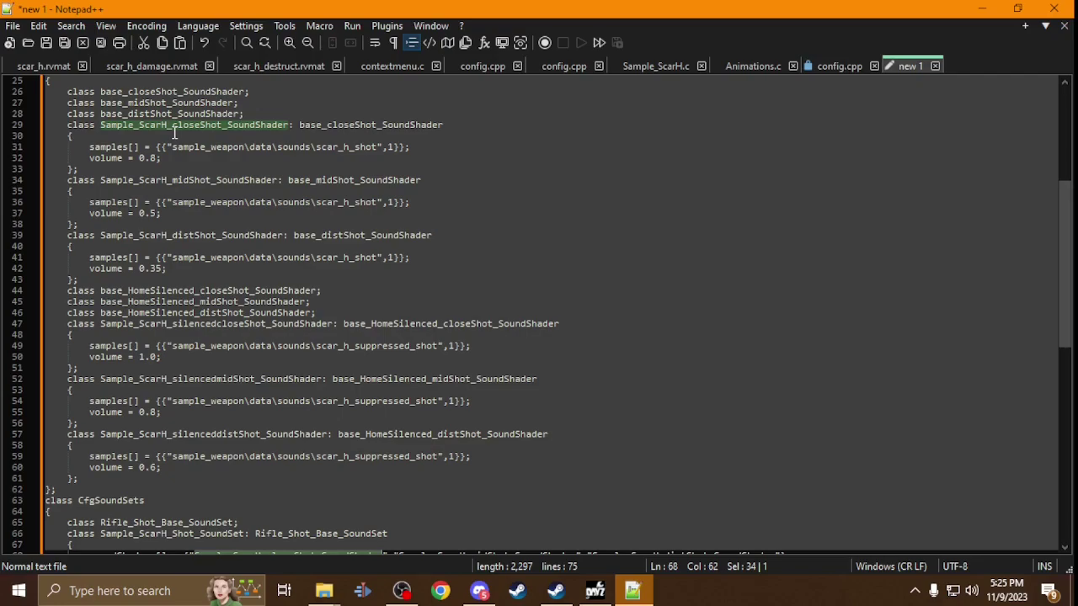
pyautogui.doubleClick(169, 179)
pyautogui.doubleClick(174, 235)
pyautogui.scroll(-2, 203, 148)
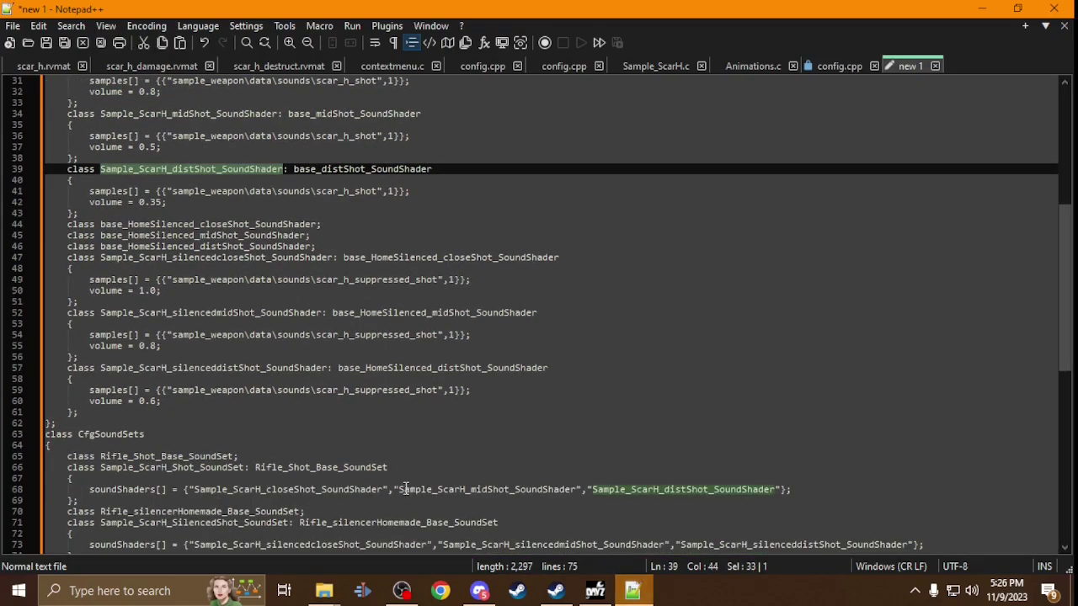
# Compare each soundShaders entry of Sample_ScarH_Shot_SoundSet with its matching class in CfgSoundShaders.
pyautogui.doubleClick(332, 490)
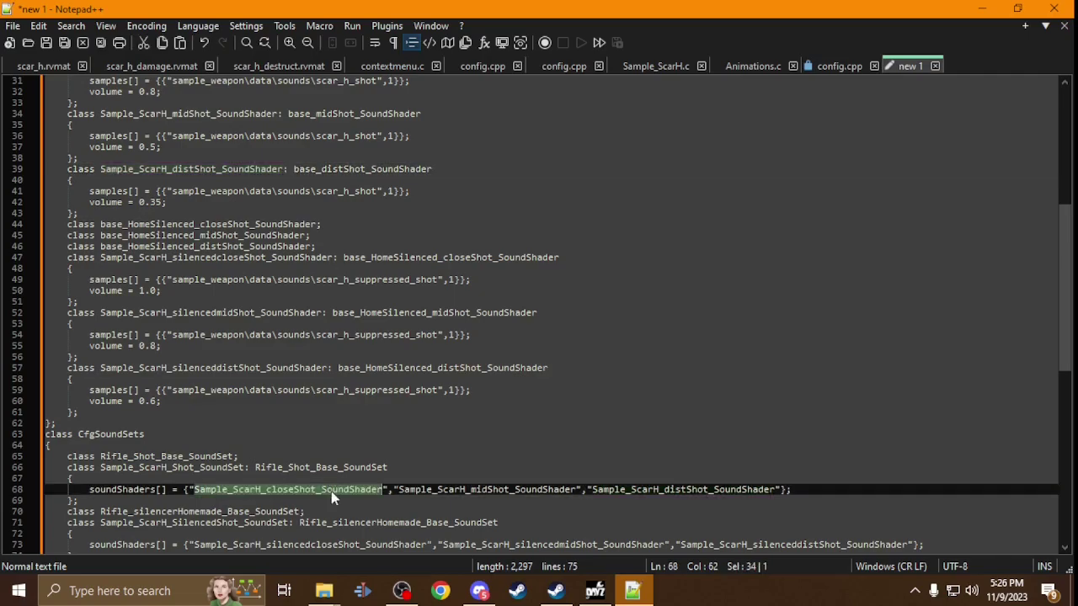
pyautogui.scroll(3, 331, 491)
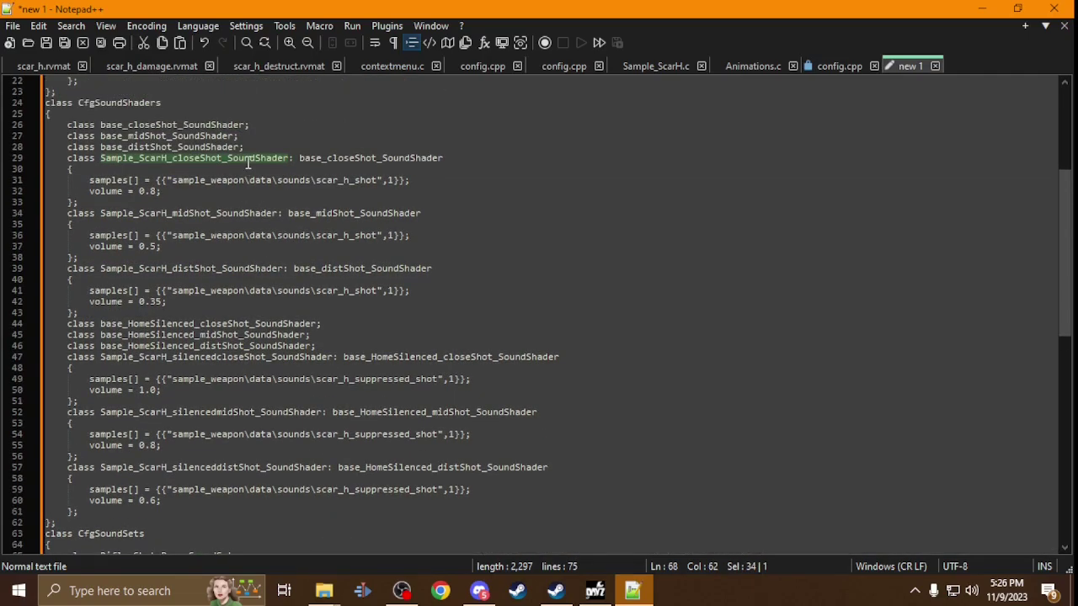
pyautogui.scroll(-3, 248, 163)
pyautogui.doubleClick(477, 489)
pyautogui.scroll(3, 260, 234)
pyautogui.scroll(-3, 263, 242)
pyautogui.doubleClick(709, 497)
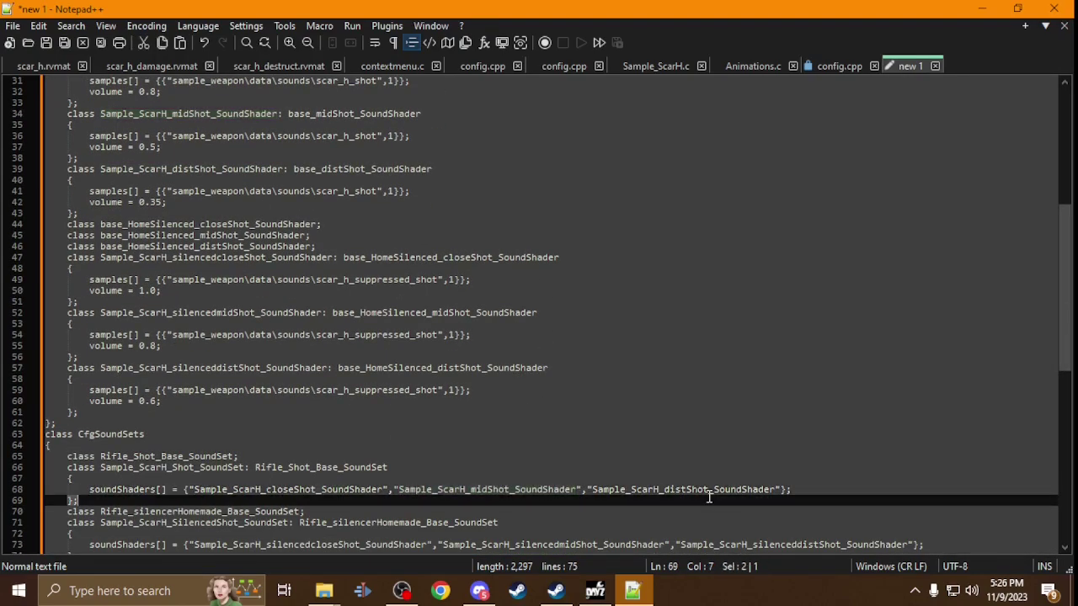
pyautogui.doubleClick(698, 489)
pyautogui.scroll(3, 179, 292)
# Compare each soundShaders entry of Sample_ScarH_SilencedShot_SoundSet with its matching silenced class in CfgSoundShaders.
pyautogui.scroll(-7, 170, 286)
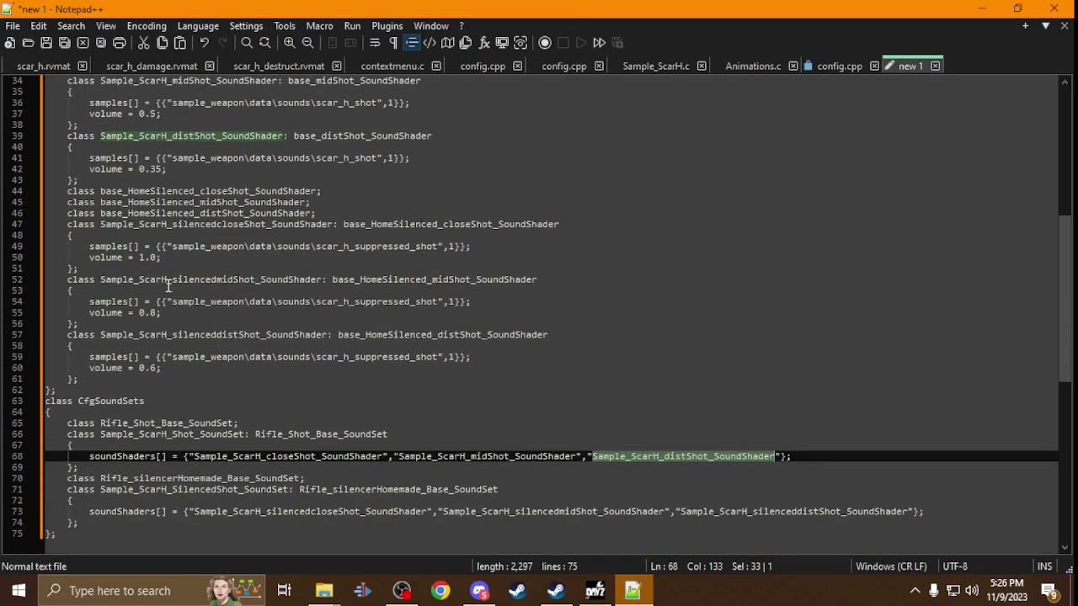
pyautogui.doubleClick(242, 413)
pyautogui.scroll(3, 303, 428)
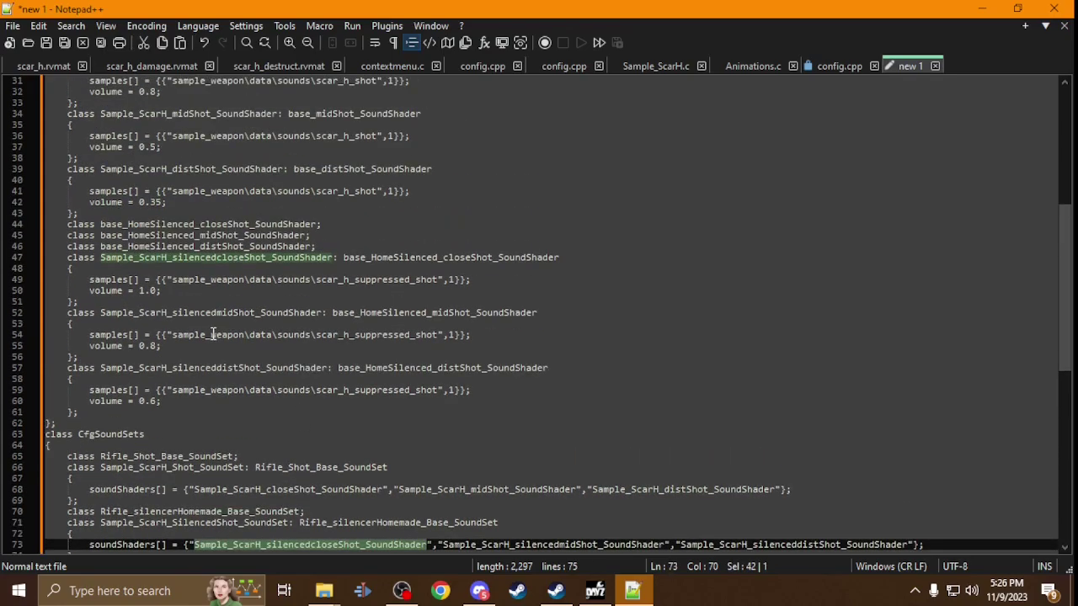
pyautogui.scroll(-3, 305, 404)
pyautogui.doubleClick(540, 413)
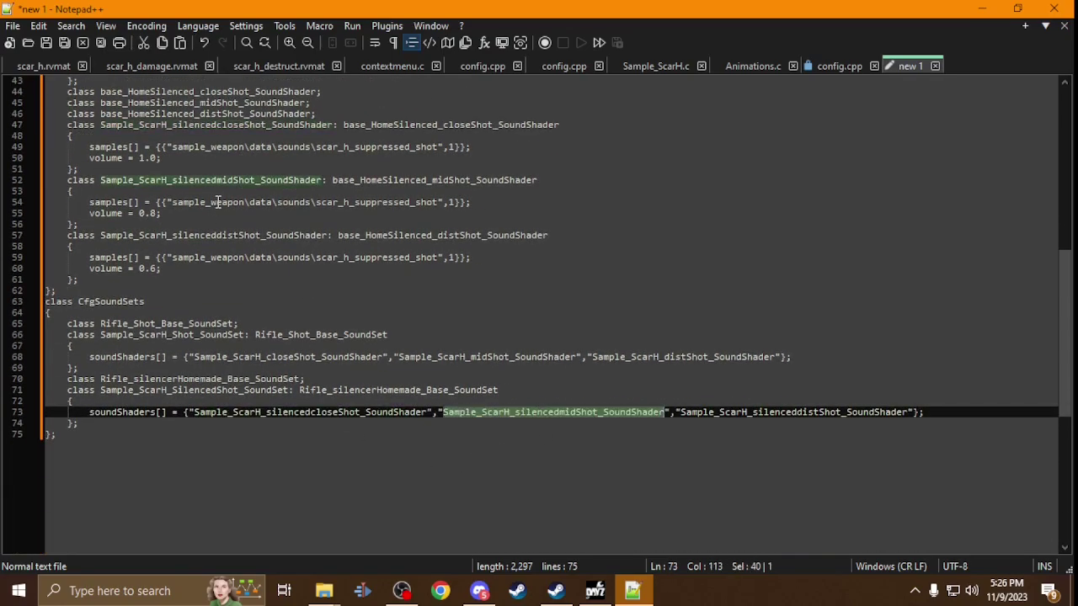
pyautogui.doubleClick(763, 413)
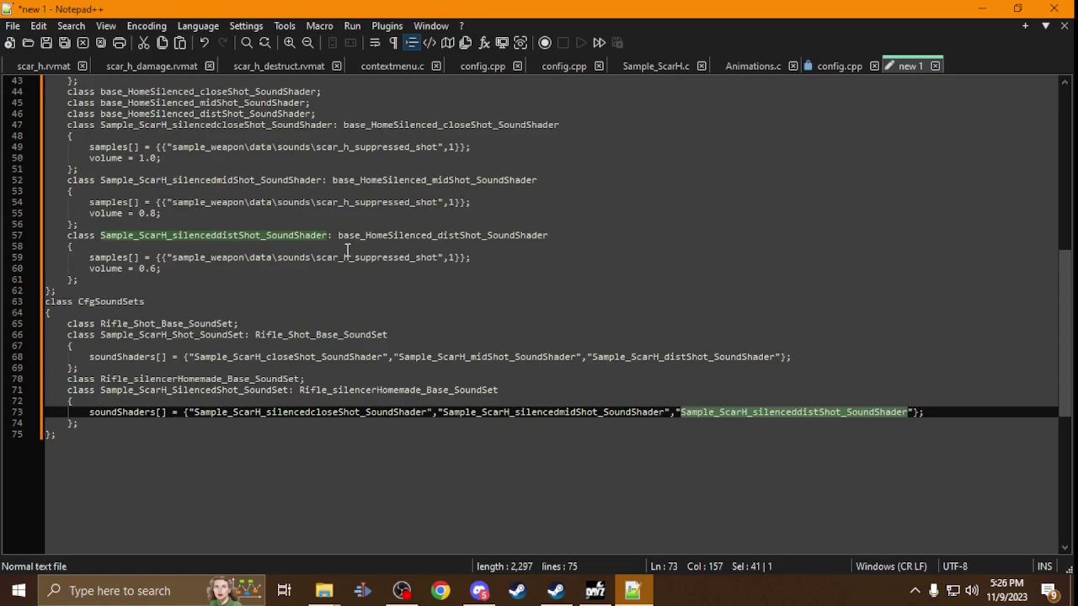
# Start saving the new sound config under a new name and browse to the P:\sample_weapon\data\sounds folder.
pyautogui.scroll(4, 218, 368)
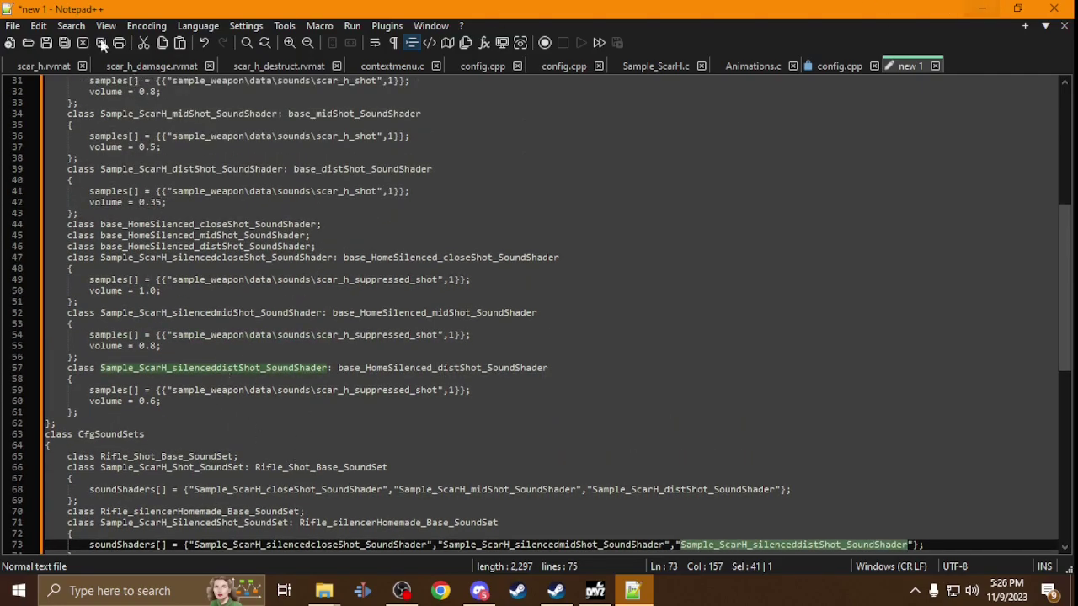
pyautogui.click(13, 26)
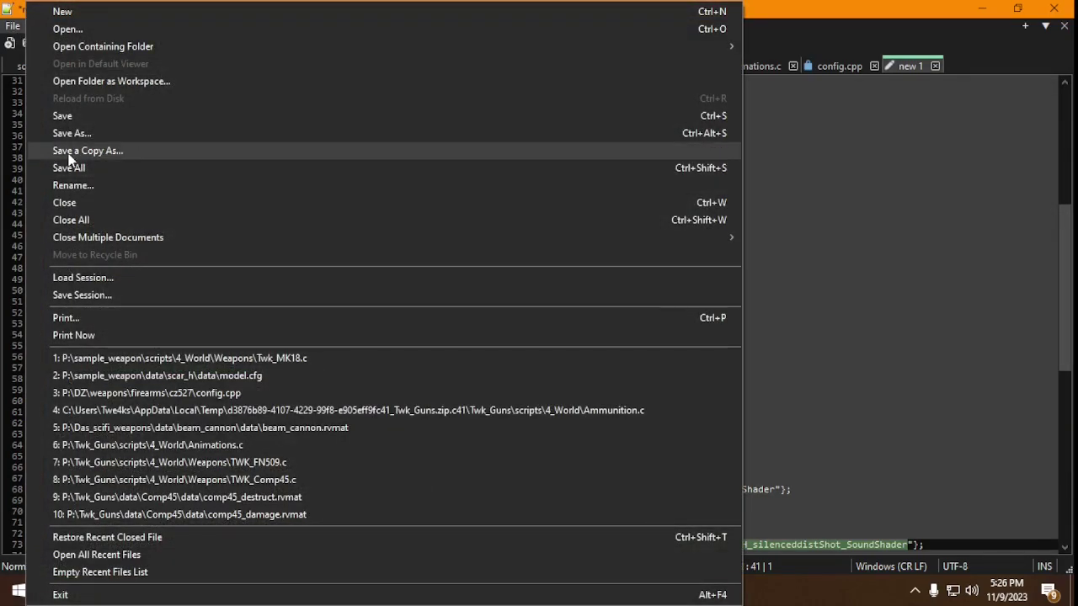
pyautogui.click(72, 133)
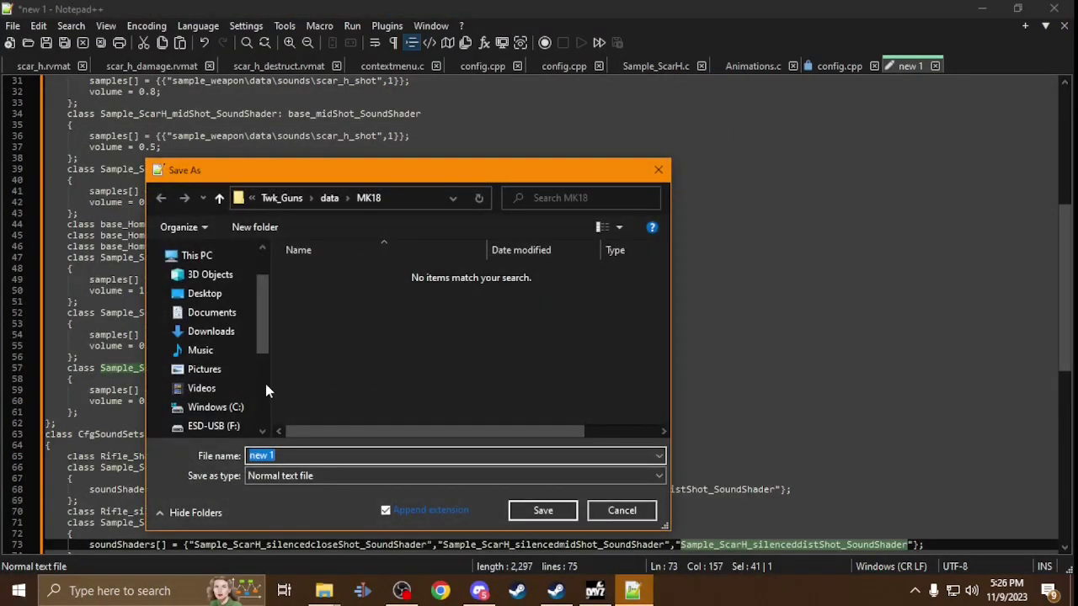
pyautogui.scroll(-1, 270, 385)
pyautogui.click(207, 384)
pyautogui.scroll(-2, 376, 381)
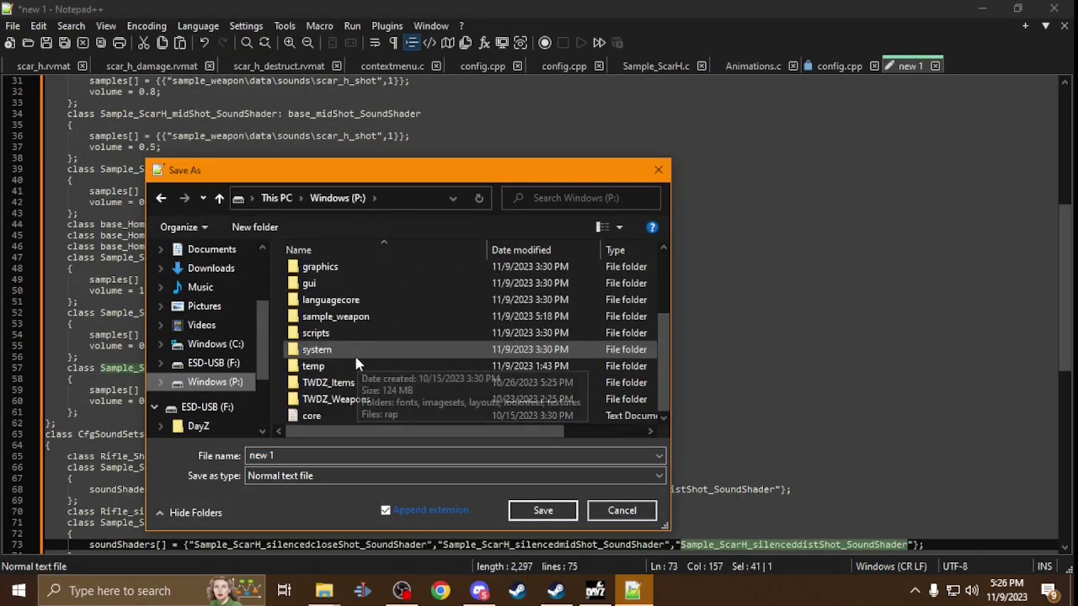
pyautogui.doubleClick(332, 323)
pyautogui.doubleClick(321, 273)
pyautogui.doubleClick(317, 306)
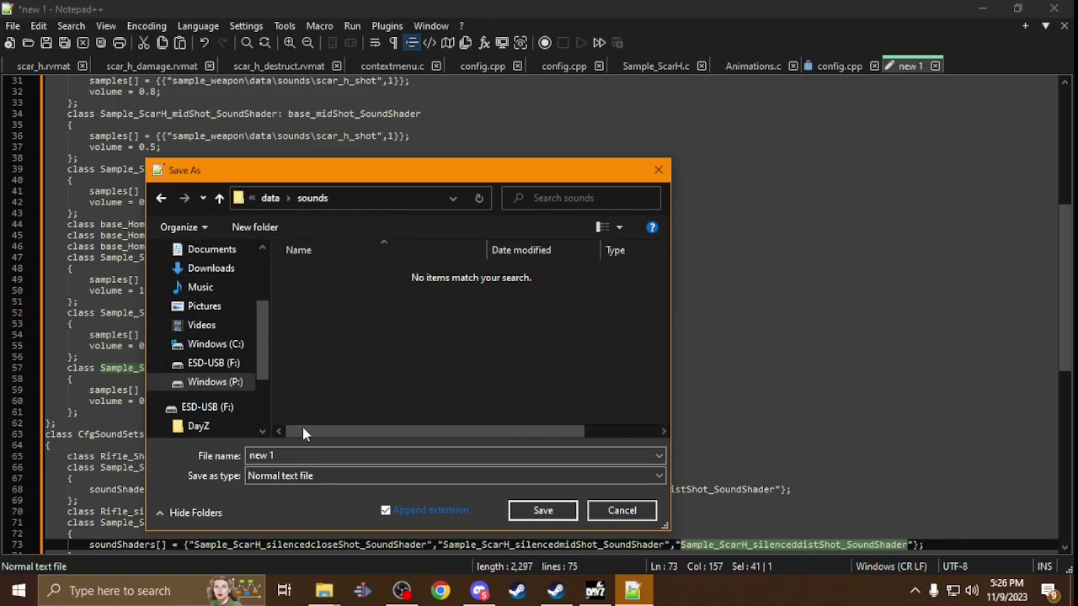
# Save the sound config as config with the C++ source file type in the sounds folder.
pyautogui.click(289, 476)
pyautogui.click(303, 330)
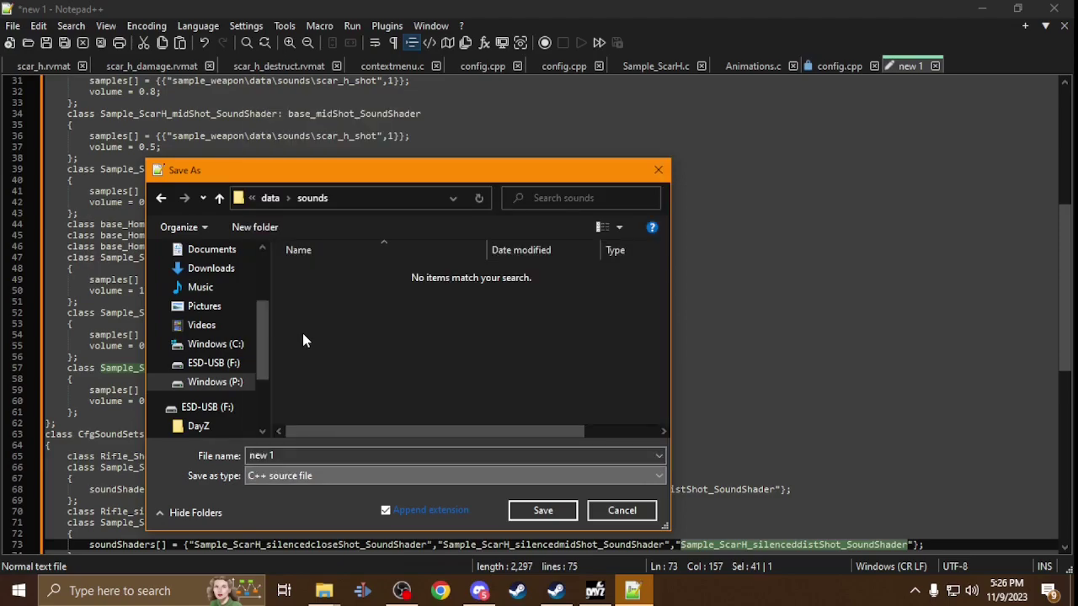
pyautogui.click(299, 456)
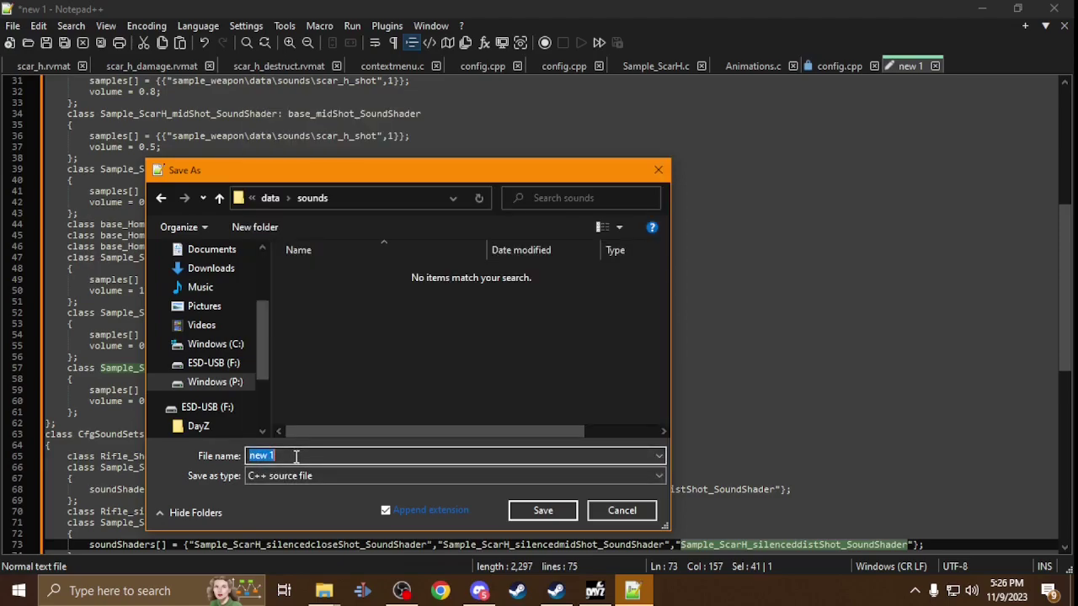
pyautogui.click(360, 474)
pyautogui.scroll(2, 278, 219)
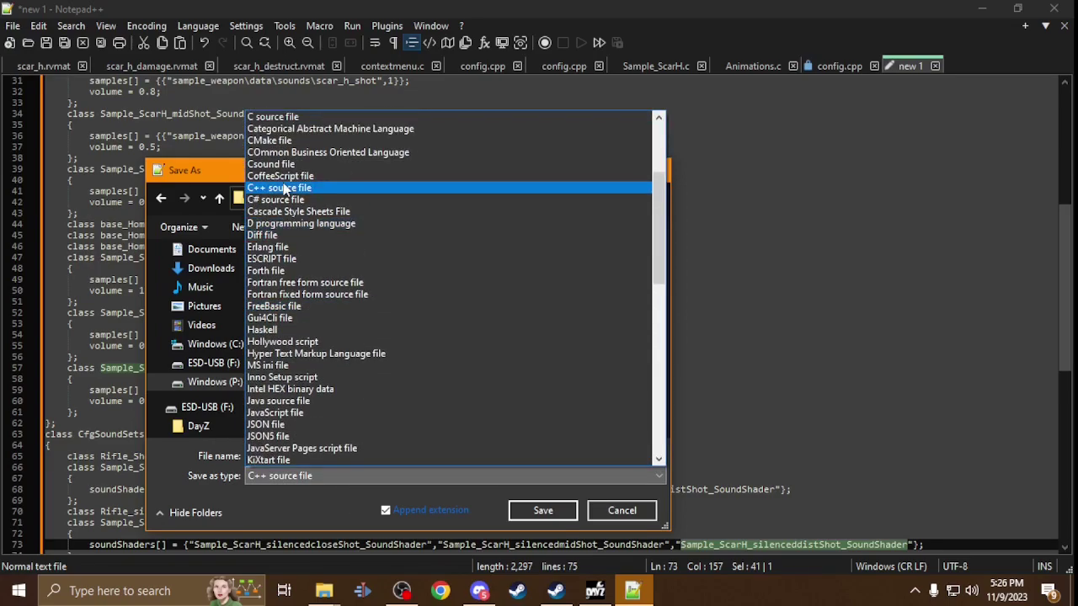
pyautogui.click(289, 182)
pyautogui.click(299, 462)
pyautogui.press('BackSpace')
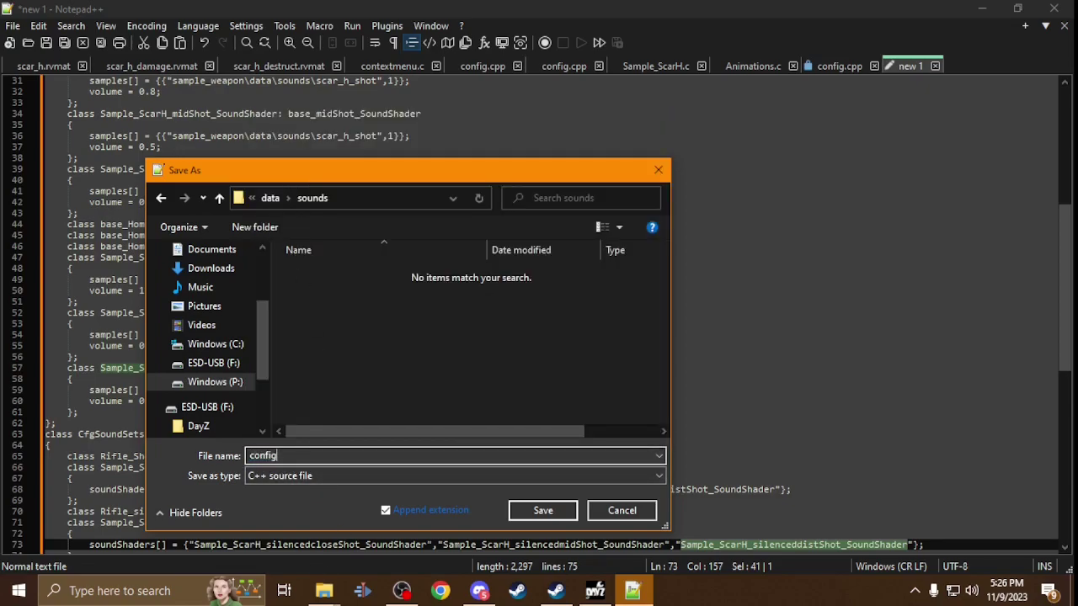
pyautogui.press('Return')
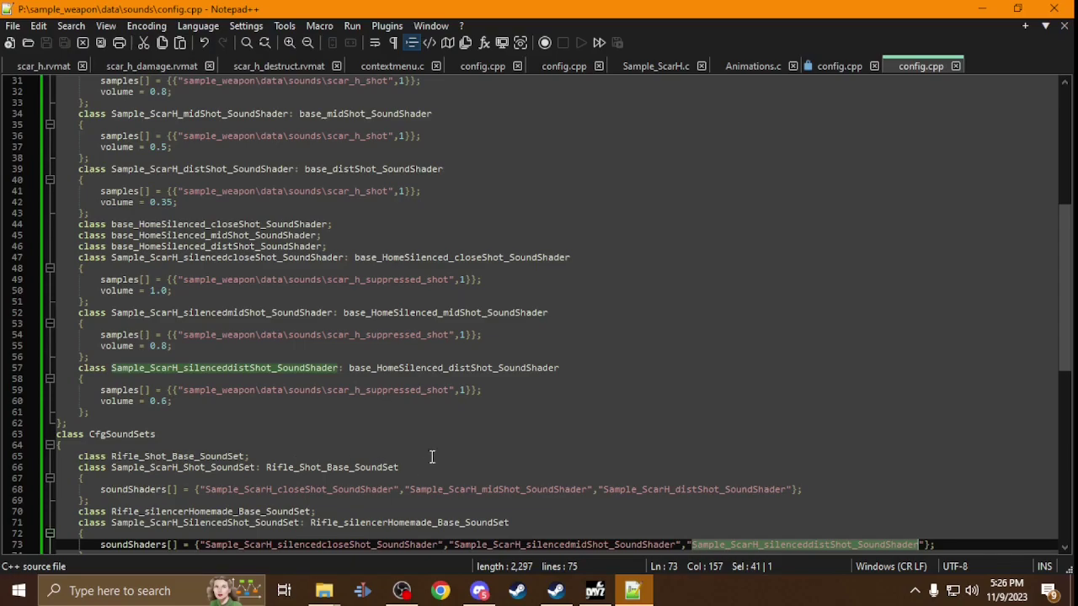
# Copy the class name Sample_ScarH_Shot_SoundSet from CfgSoundSets and close the vanilla M4 config file.
pyautogui.click(488, 404)
pyautogui.scroll(4, 497, 421)
pyautogui.scroll(-5, 493, 421)
pyautogui.scroll(-3, 482, 423)
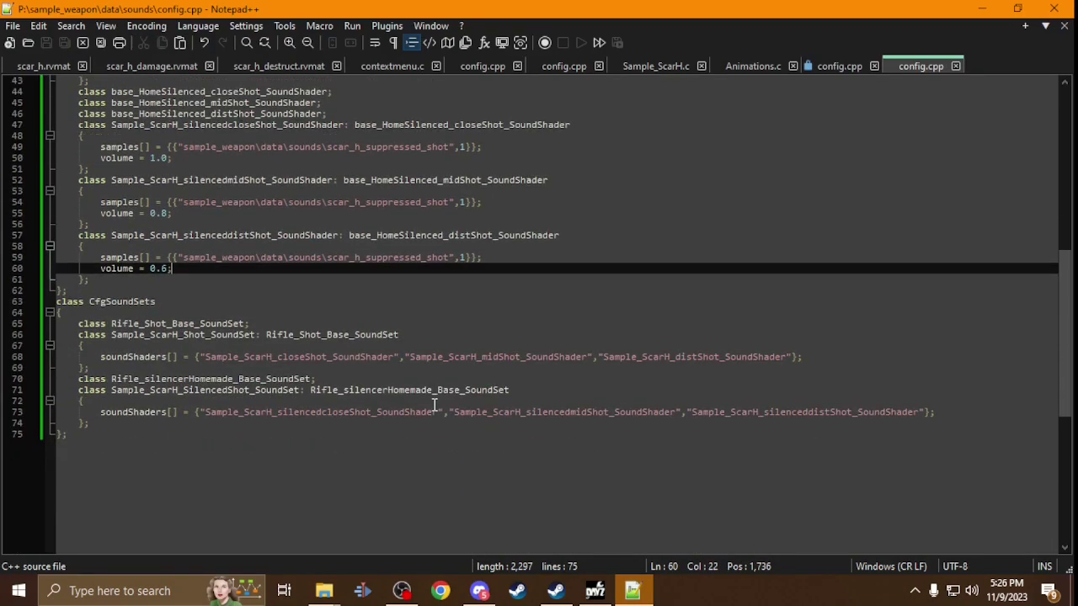
pyautogui.click(185, 334)
pyautogui.doubleClick(185, 335)
pyautogui.hotkey('ctrl', 'c')
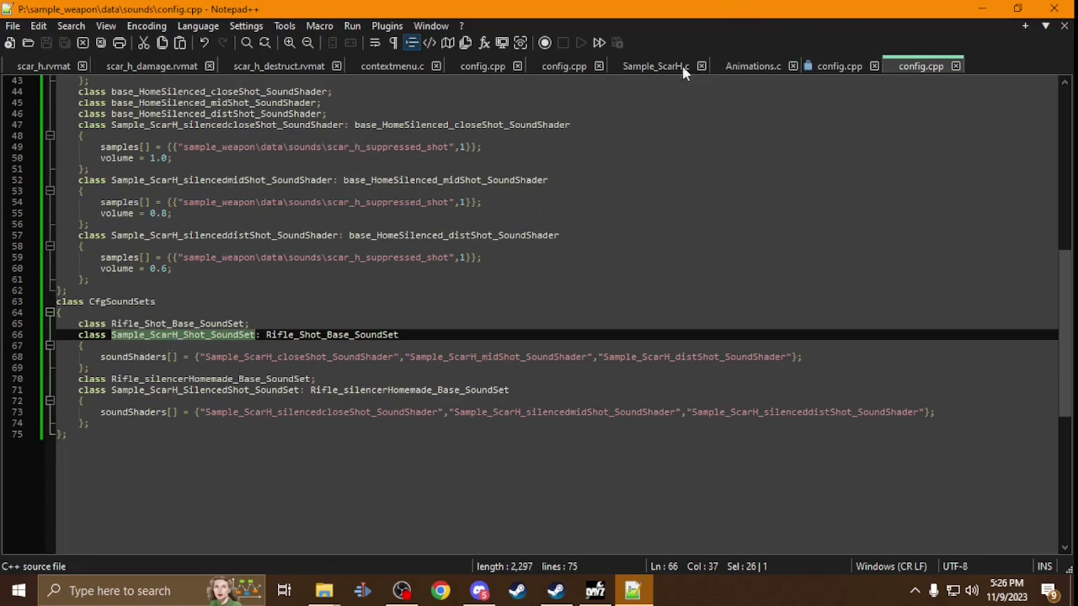
pyautogui.click(559, 66)
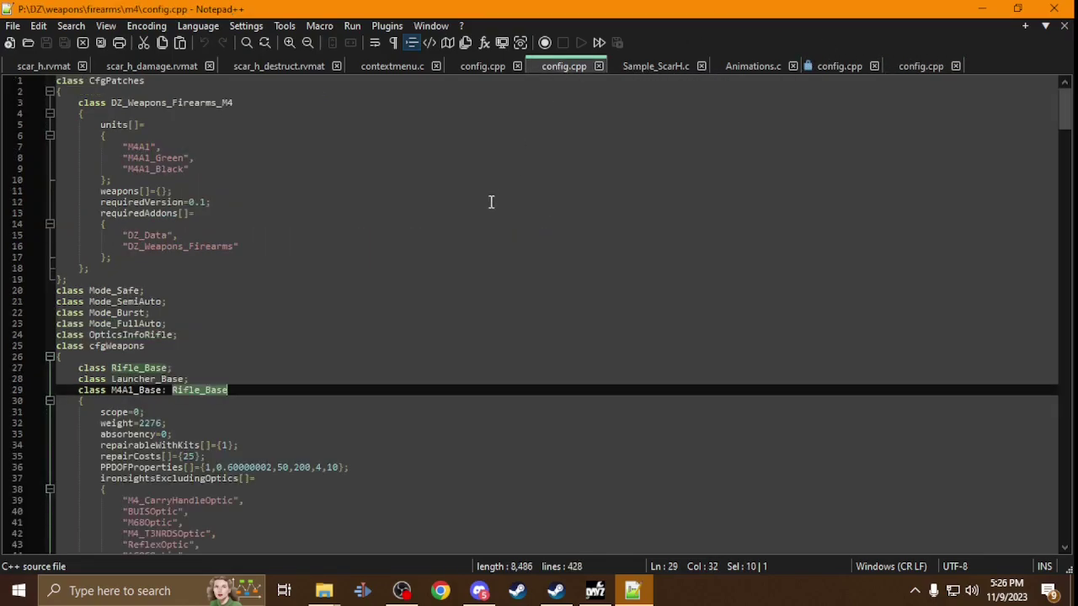
pyautogui.click(599, 67)
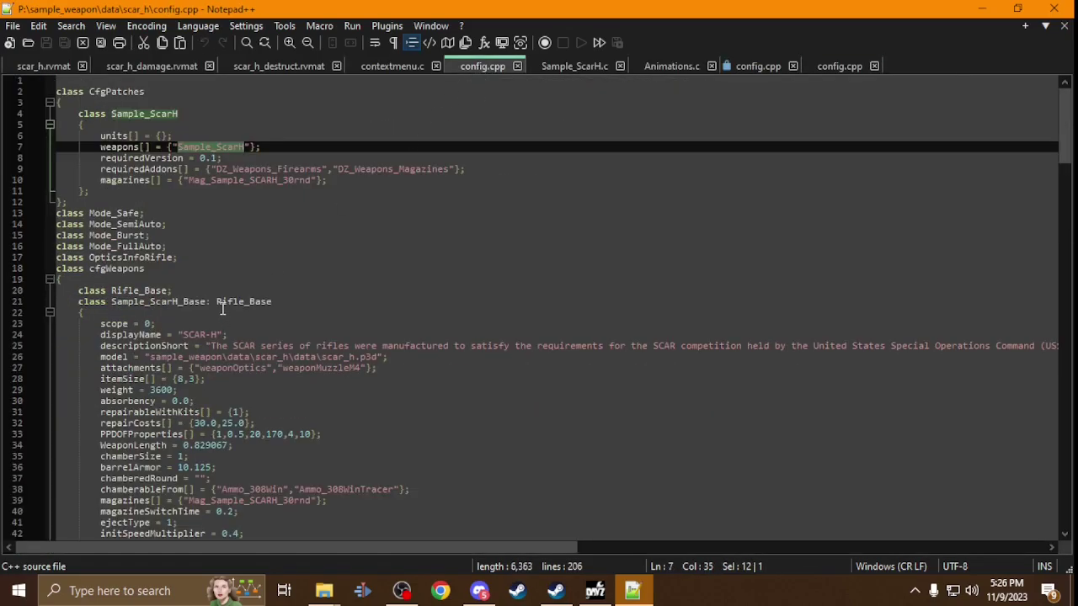
# Replace all three SemiAuto soundSetShot entries in the scar_h config with Sample_ScarH_Shot_SoundSet.
pyautogui.scroll(-12, 222, 309)
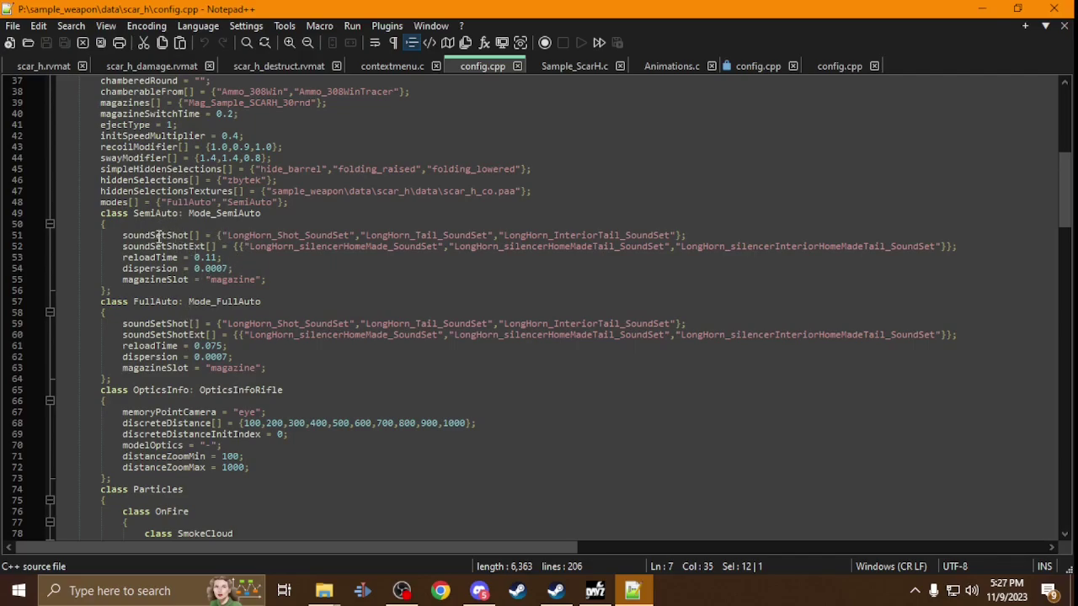
pyautogui.doubleClick(252, 236)
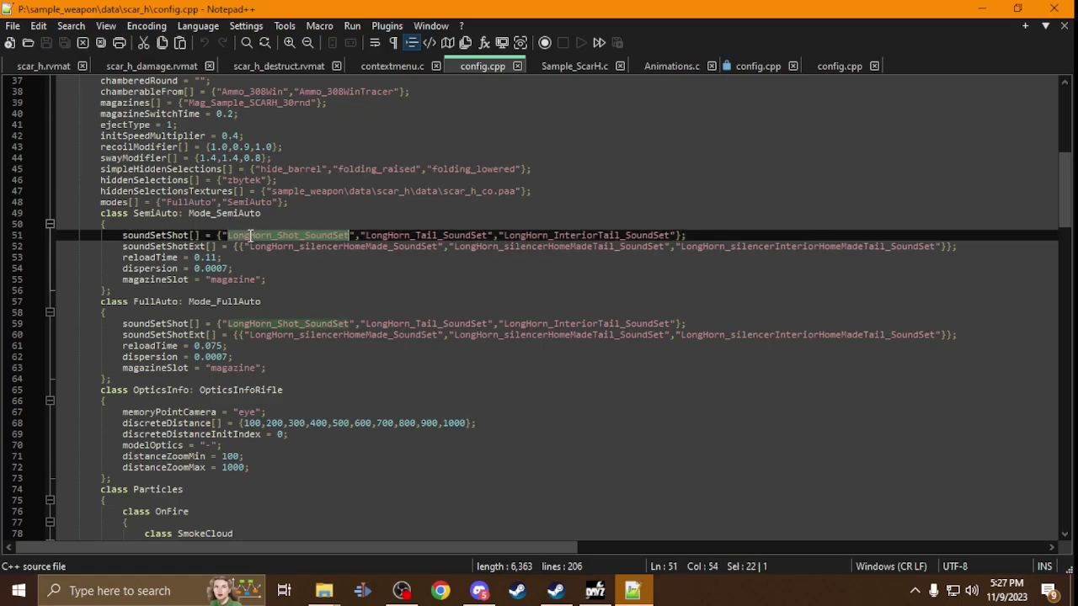
pyautogui.hotkey('ctrl', 'v')
pyautogui.doubleClick(423, 236)
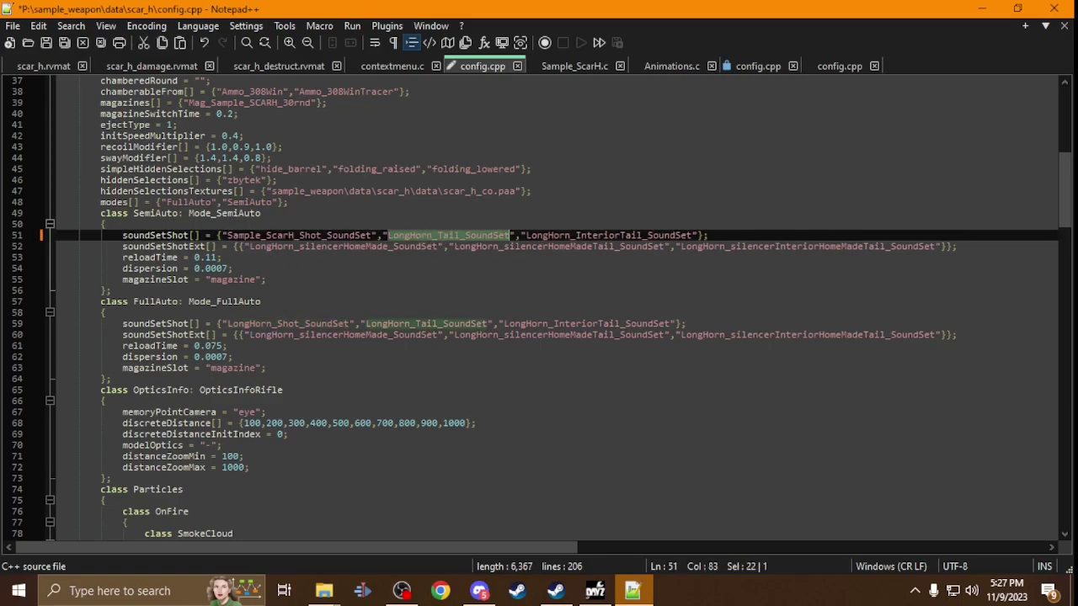
pyautogui.hotkey('ctrl', 'v')
pyautogui.doubleClick(582, 235)
pyautogui.hotkey('ctrl', 'v')
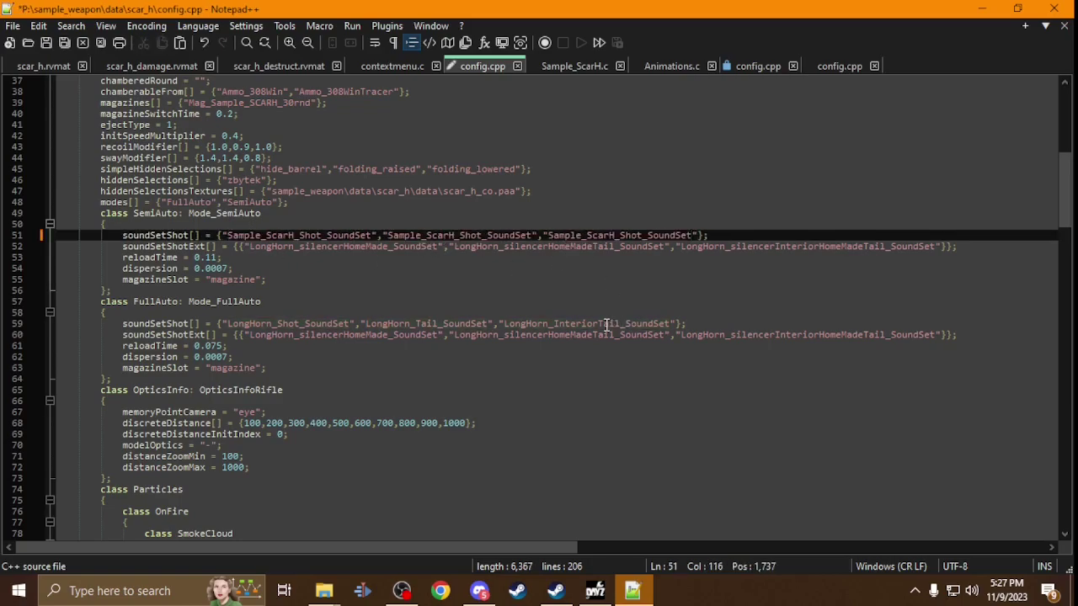
# Replace all three FullAuto soundSetShot entries in the scar_h config with Sample_ScarH_Shot_SoundSet.
pyautogui.doubleClick(547, 325)
pyautogui.hotkey('ctrl', 'v')
pyautogui.doubleClick(448, 325)
pyautogui.hotkey('ctrl', 'v')
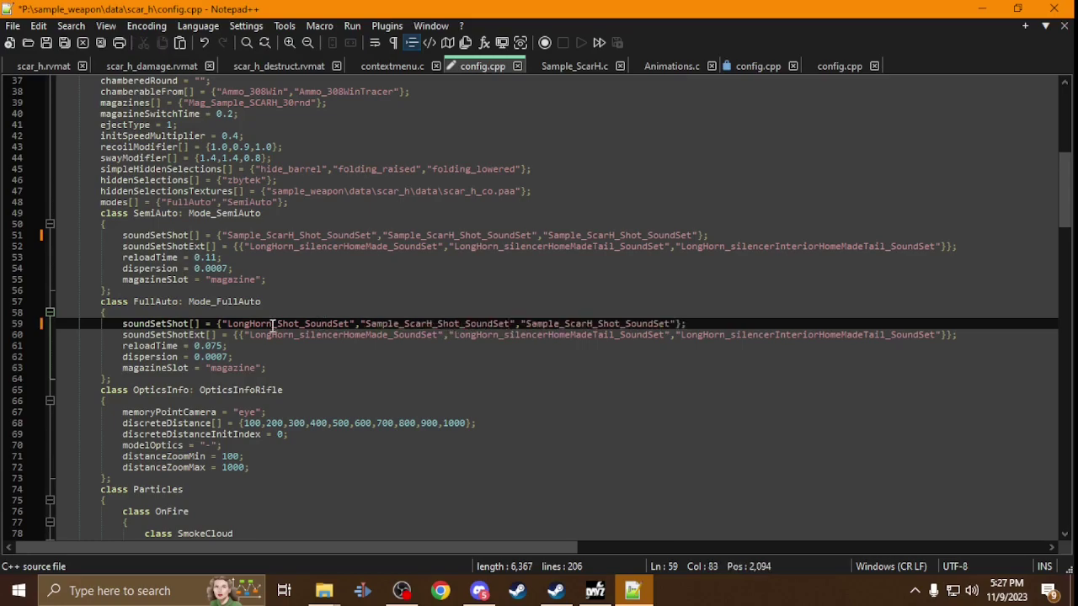
pyautogui.doubleClick(266, 325)
pyautogui.hotkey('ctrl', 'v')
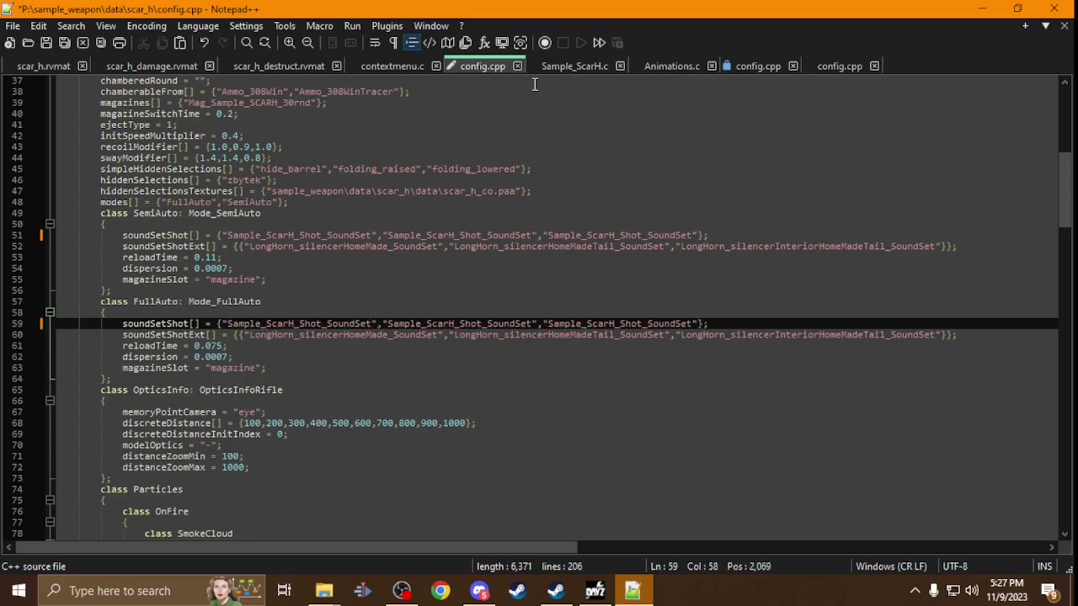
# Copy Sample_ScarH_SilencedShot_SoundSet from the sound config and use it for all three SemiAuto soundSetShotExt entries in the scar_h config.
pyautogui.click(839, 65)
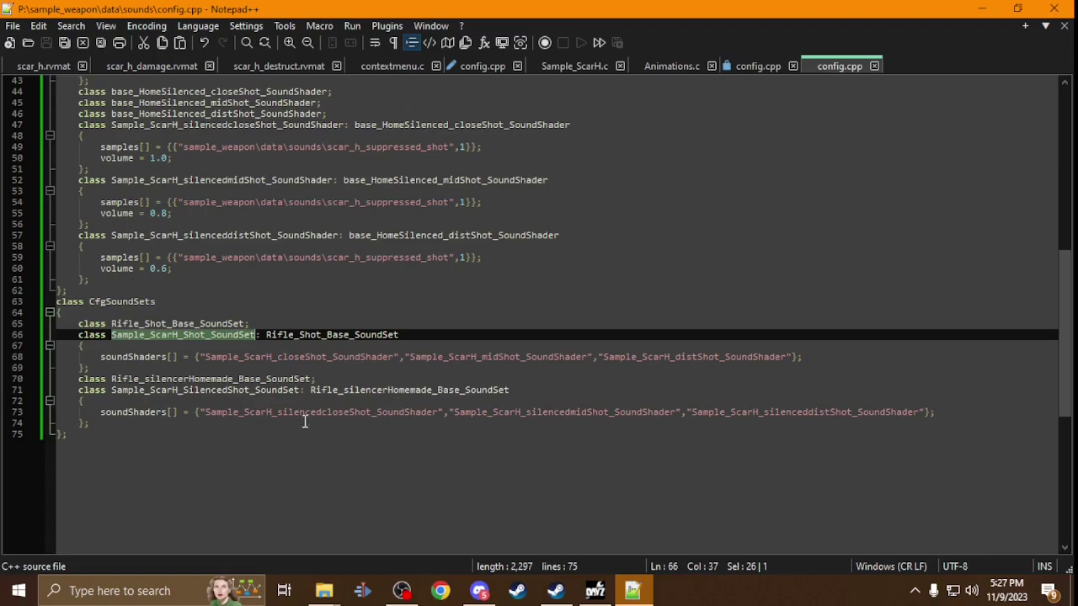
pyautogui.doubleClick(199, 390)
pyautogui.hotkey('ctrl', 'c')
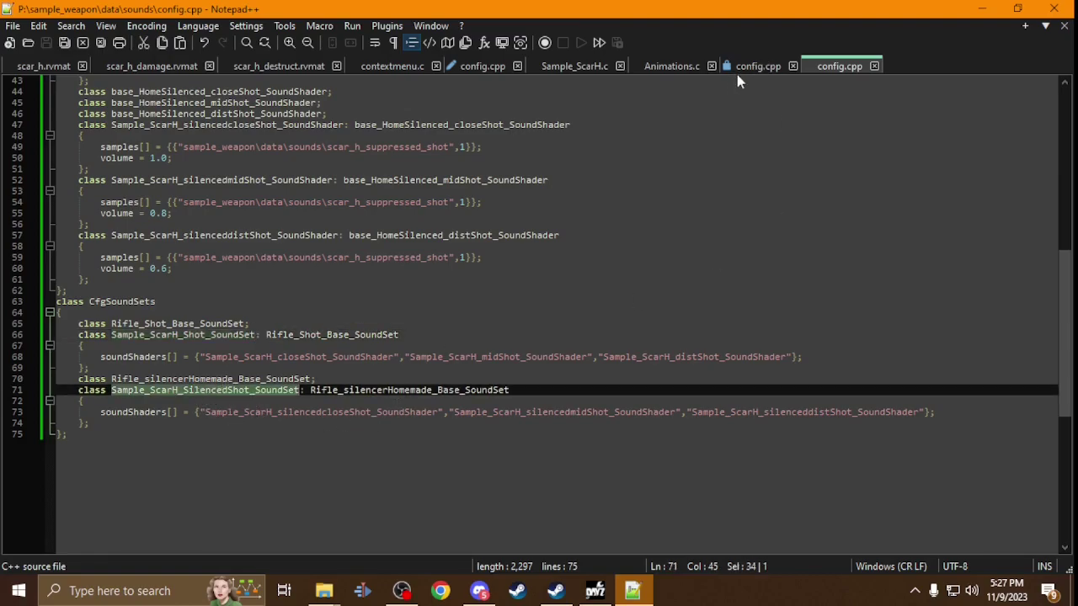
pyautogui.click(483, 67)
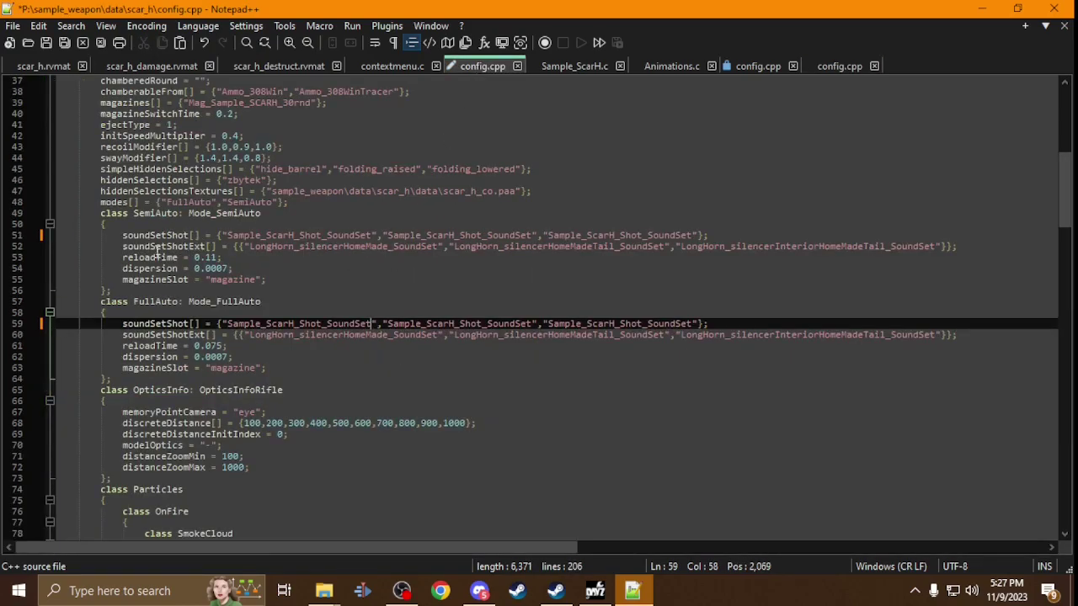
pyautogui.click(270, 247)
pyautogui.doubleClick(270, 248)
pyautogui.hotkey('ctrl', 'v')
pyautogui.doubleClick(526, 248)
pyautogui.hotkey('ctrl', 'v')
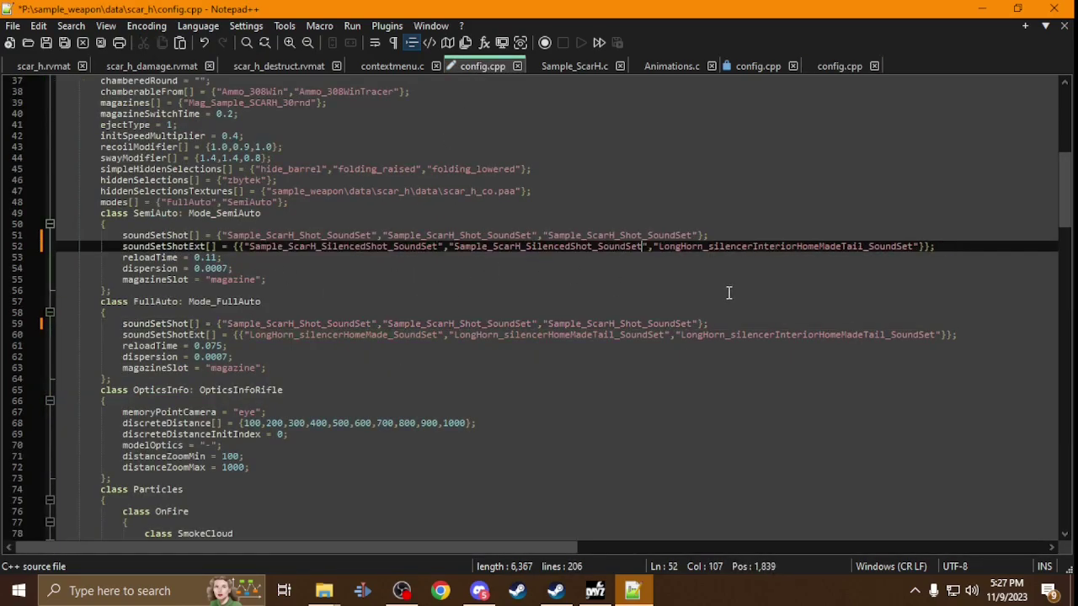
pyautogui.doubleClick(765, 247)
pyautogui.hotkey('ctrl', 'v')
# Replace all three FullAuto soundSetShotExt entries with Sample_ScarH_SilencedShot_SoundSet and save the scar_h config.
pyautogui.doubleClick(721, 335)
pyautogui.hotkey('ctrl', 'v')
pyautogui.doubleClick(563, 335)
pyautogui.hotkey('ctrl', 'v')
pyautogui.doubleClick(392, 336)
pyautogui.hotkey('ctrl', 'v')
pyautogui.scroll(2, 289, 220)
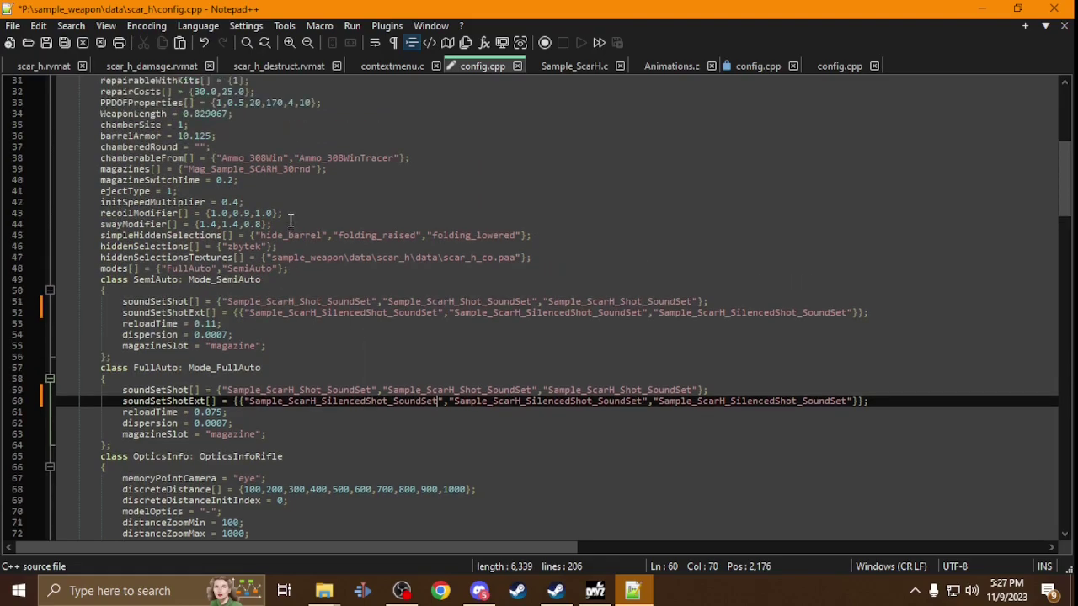
pyautogui.click(46, 42)
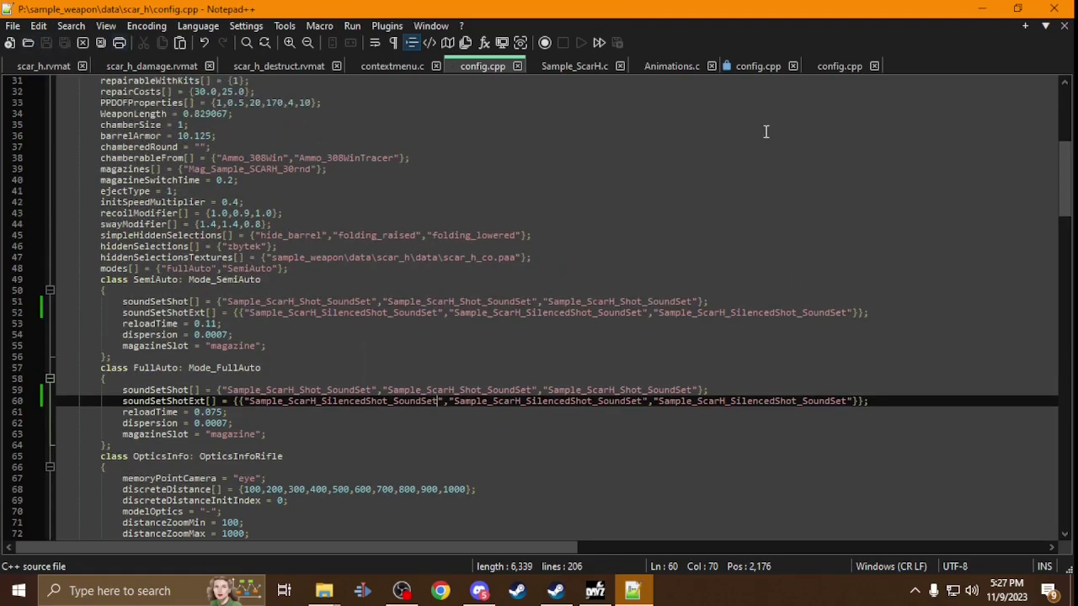
# Look over the sound config, close the editor, and open config.cpp from the P:\sample_weapon folder.
pyautogui.click(843, 67)
pyautogui.scroll(14, 312, 436)
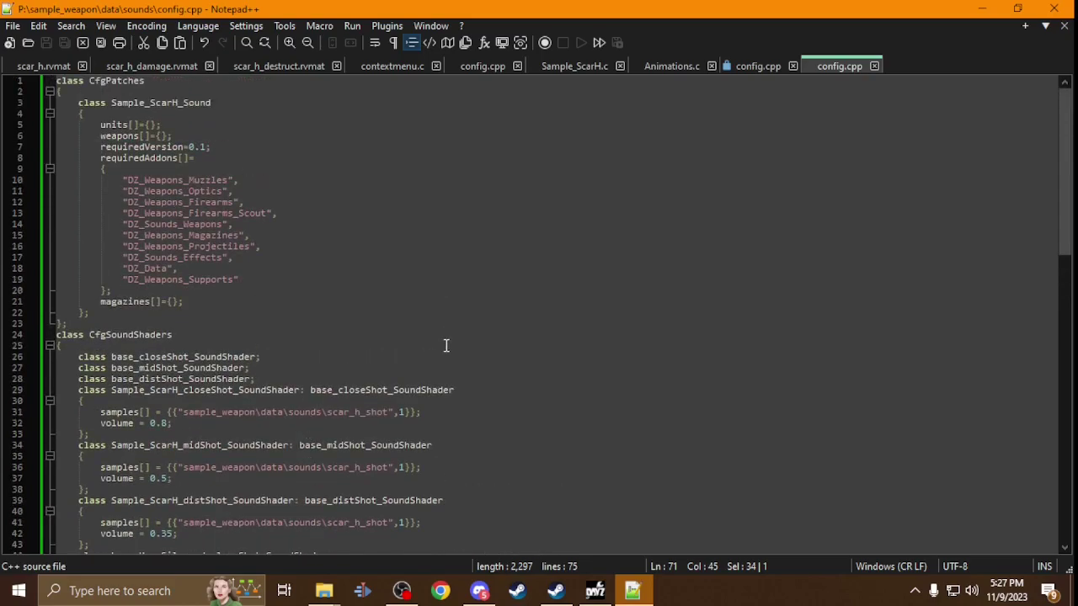
pyautogui.scroll(-16, 447, 346)
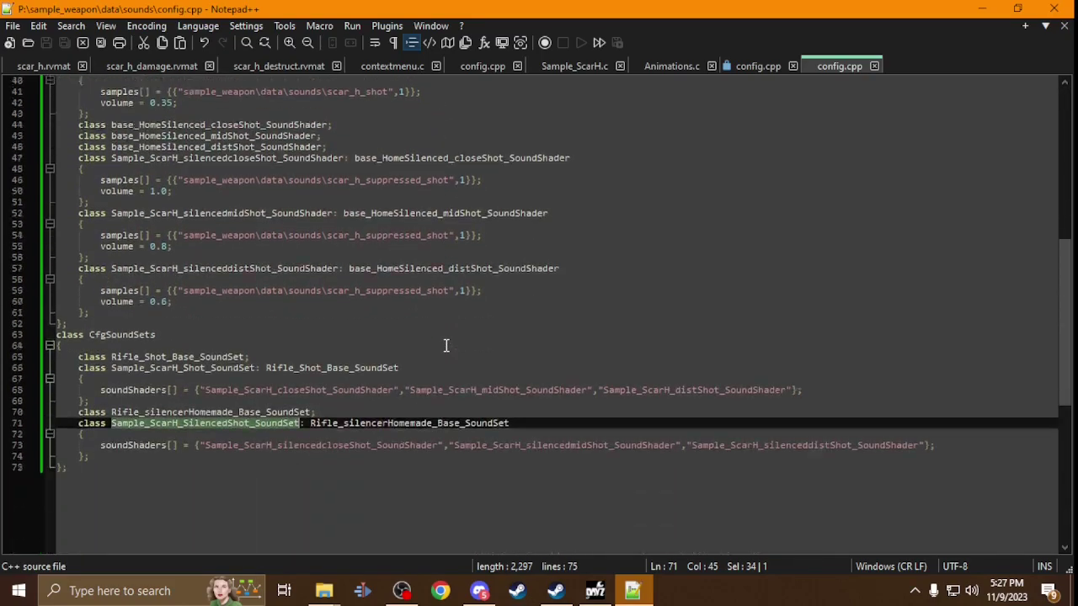
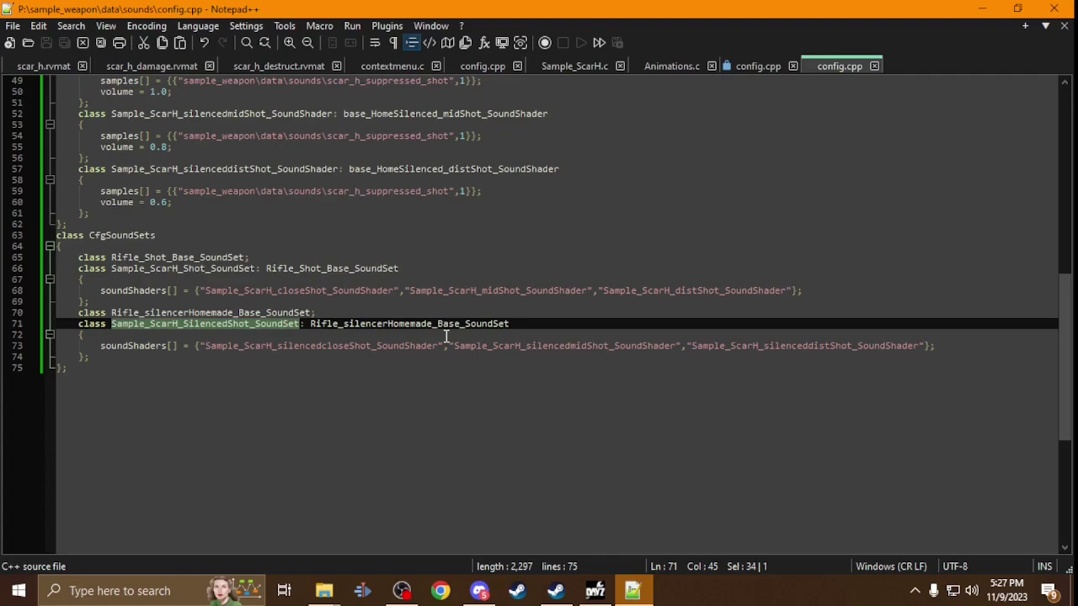
pyautogui.click(1066, 11)
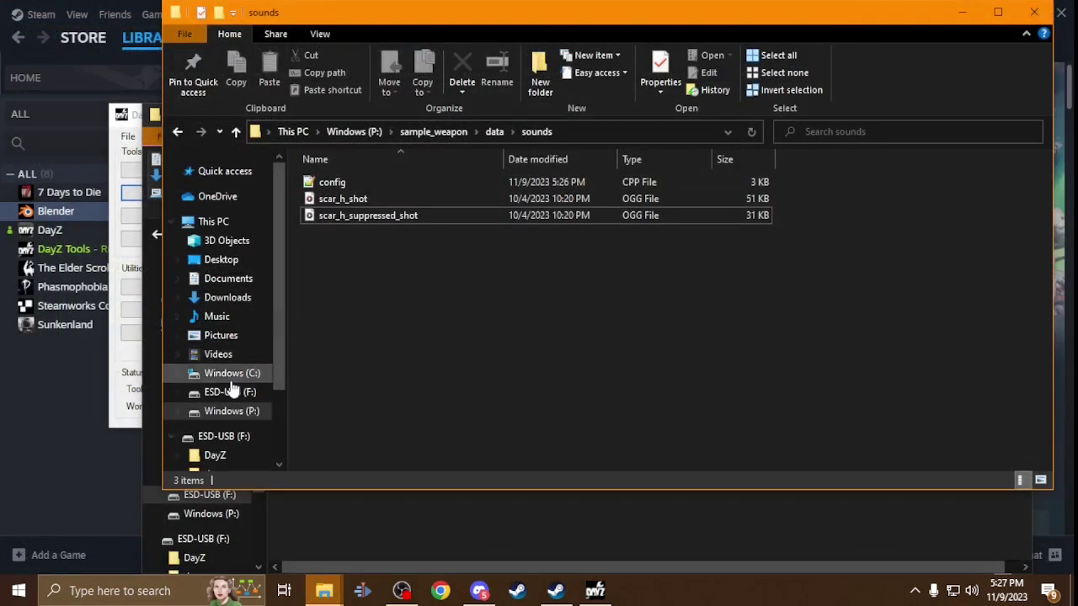
pyautogui.click(226, 412)
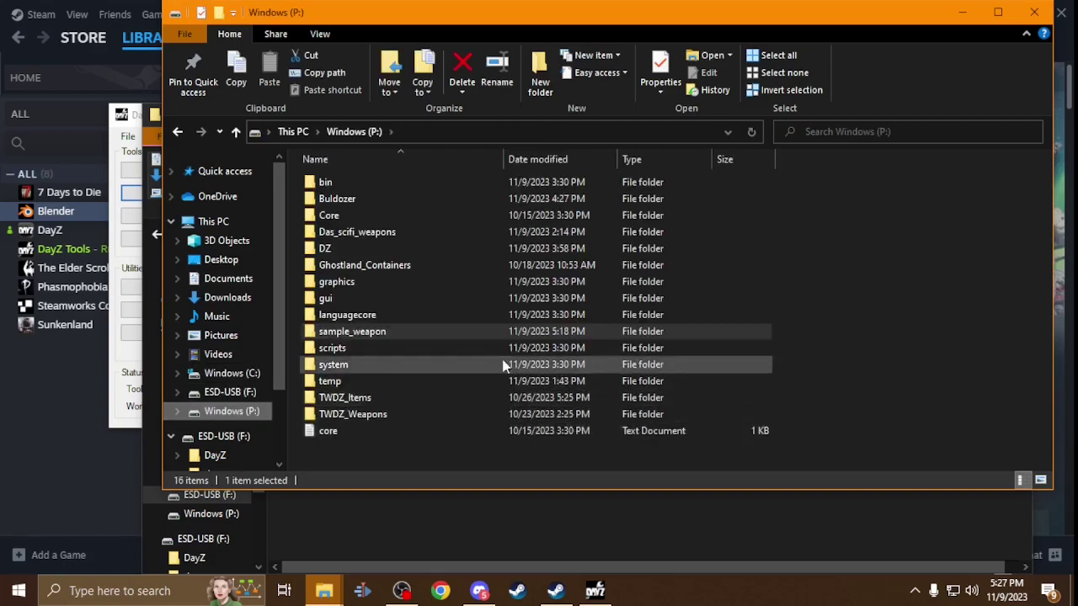
pyautogui.doubleClick(380, 337)
pyautogui.click(353, 216)
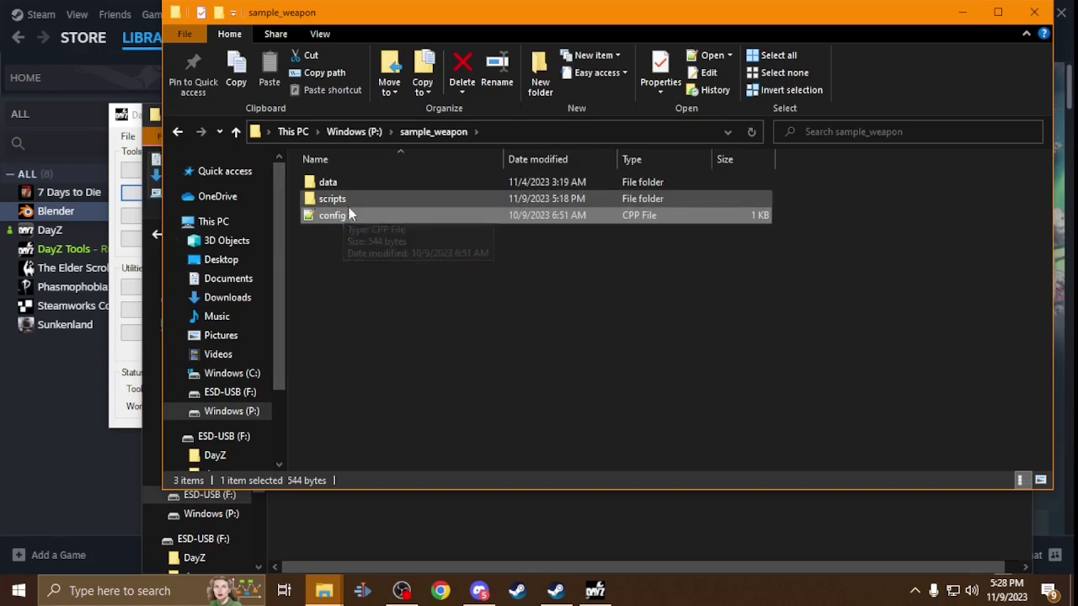
pyautogui.doubleClick(347, 218)
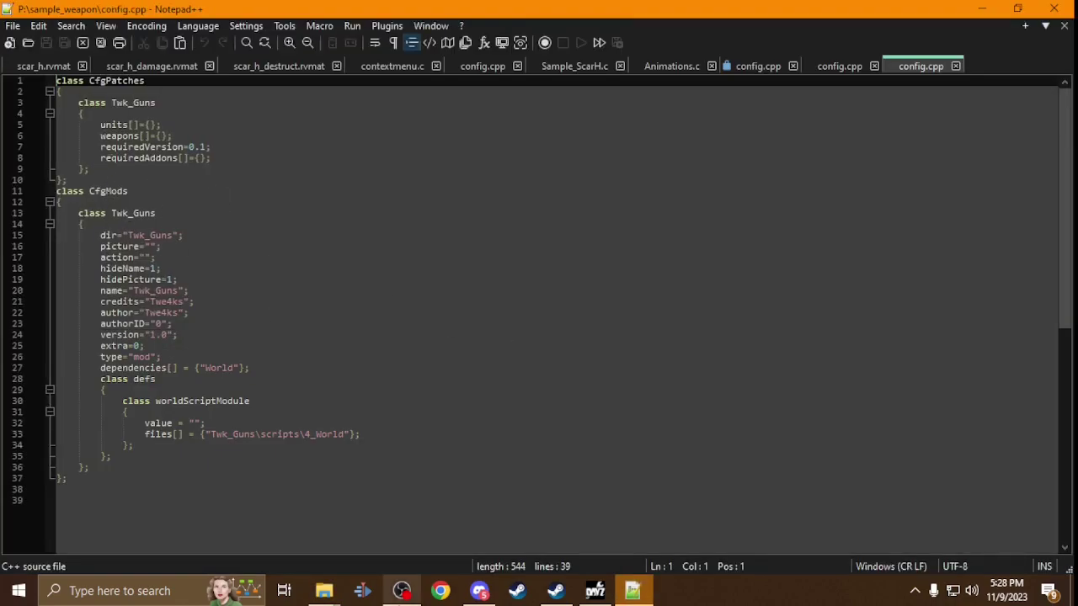
# Copy the sample_weapon folder name from its path and use it as the class name under both CfgPatches and CfgMods in config.cpp.
pyautogui.moveTo(324, 590)
pyautogui.click(381, 539)
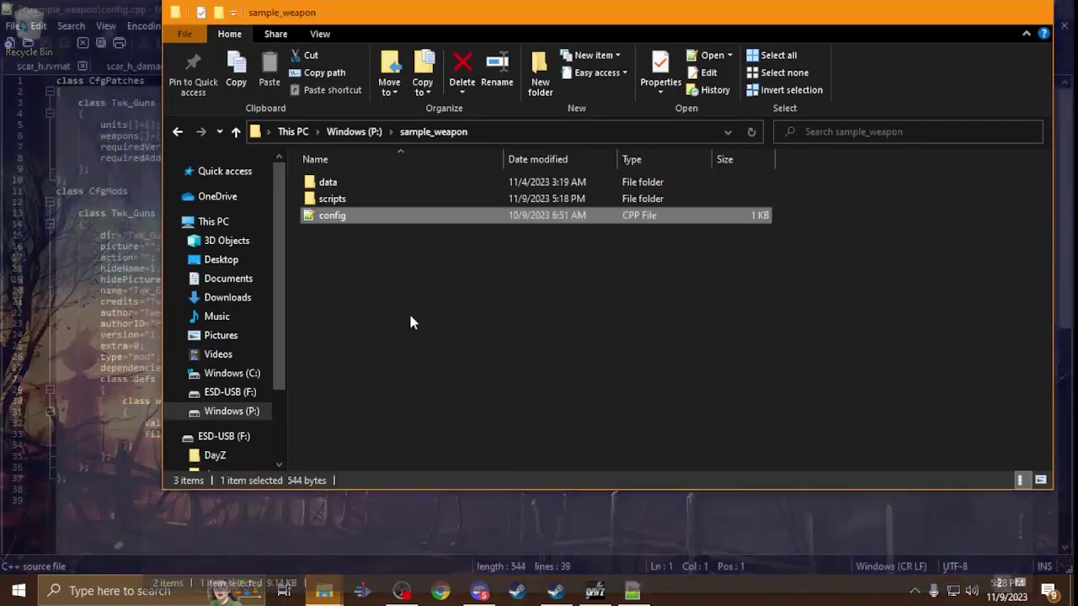
pyautogui.click(345, 134)
pyautogui.click(345, 135)
pyautogui.moveTo(345, 133); pyautogui.dragTo(283, 131)
pyautogui.hotkey('ctrl', 'c')
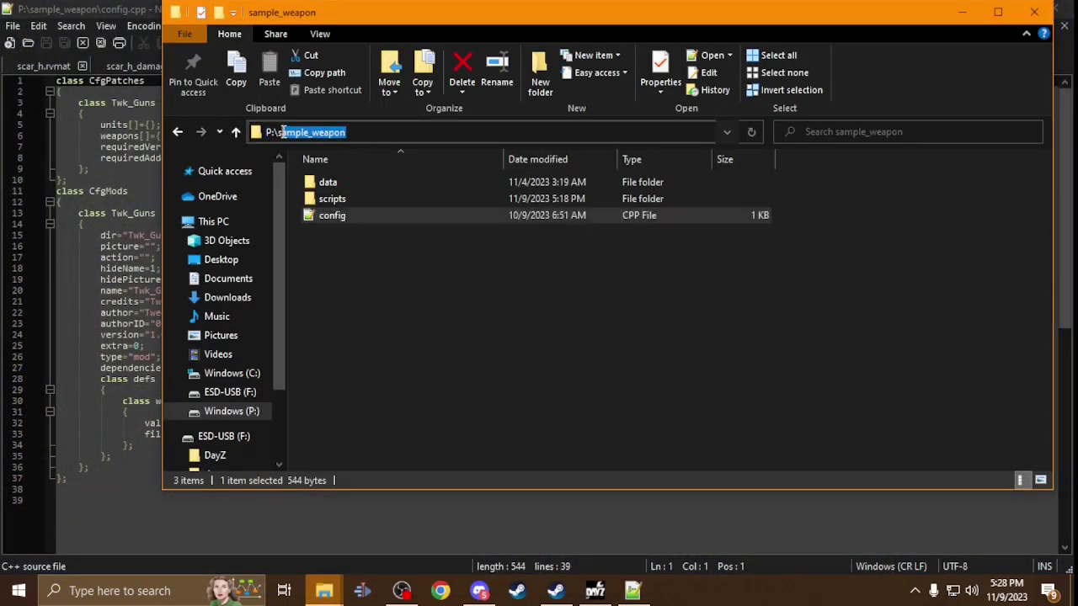
pyautogui.click(76, 10)
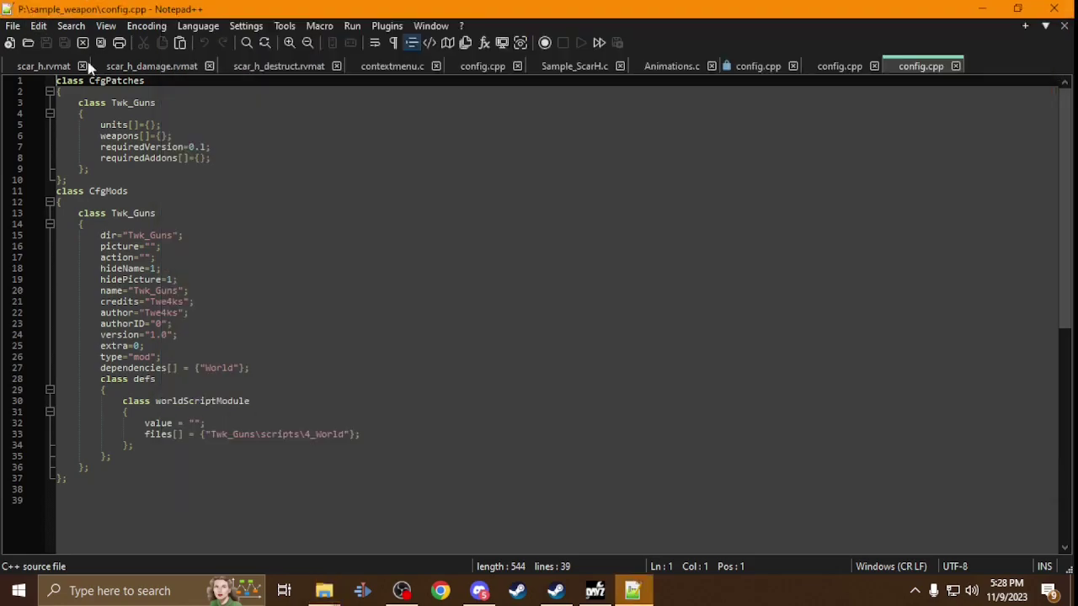
pyautogui.doubleClick(127, 103)
pyautogui.hotkey('ctrl', 'v')
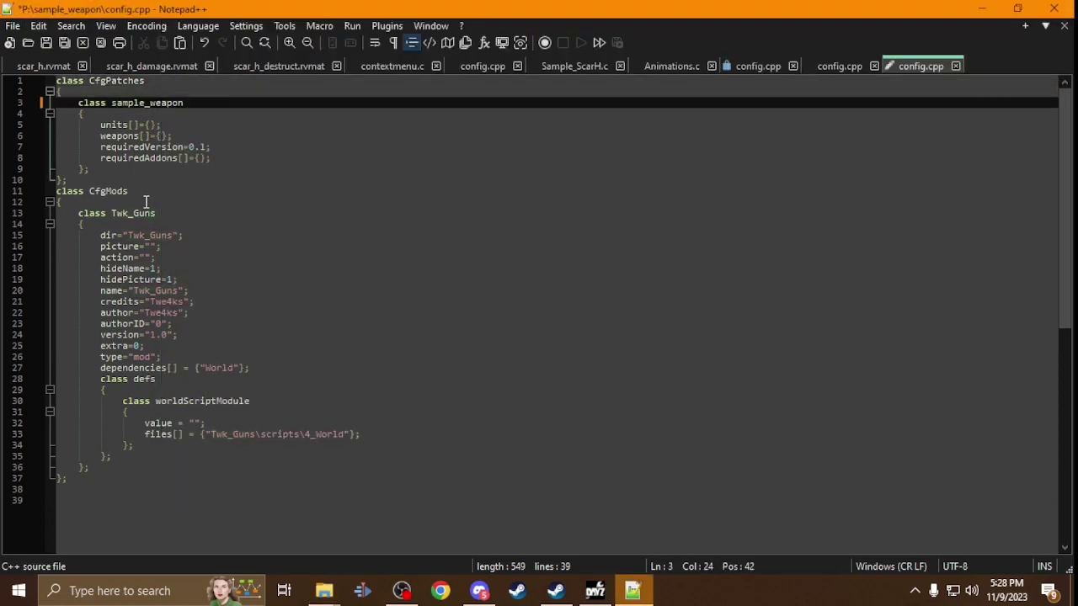
pyautogui.doubleClick(130, 213)
pyautogui.hotkey('ctrl', 'v')
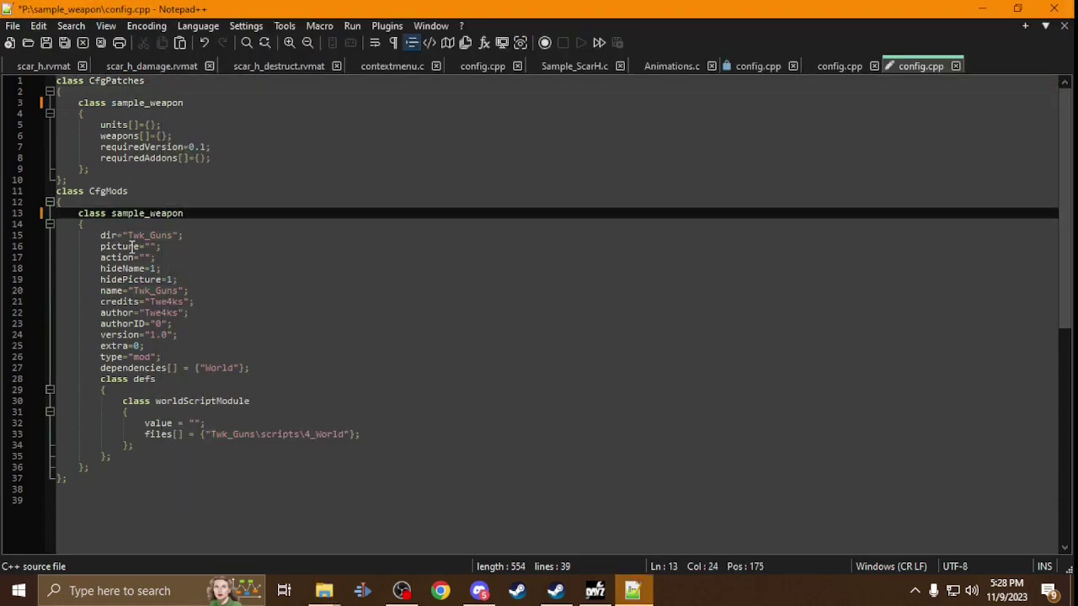
# Set the dir and name values in the CfgMods class to sample_weapon.
pyautogui.doubleClick(144, 238)
pyautogui.hotkey('ctrl', 'v')
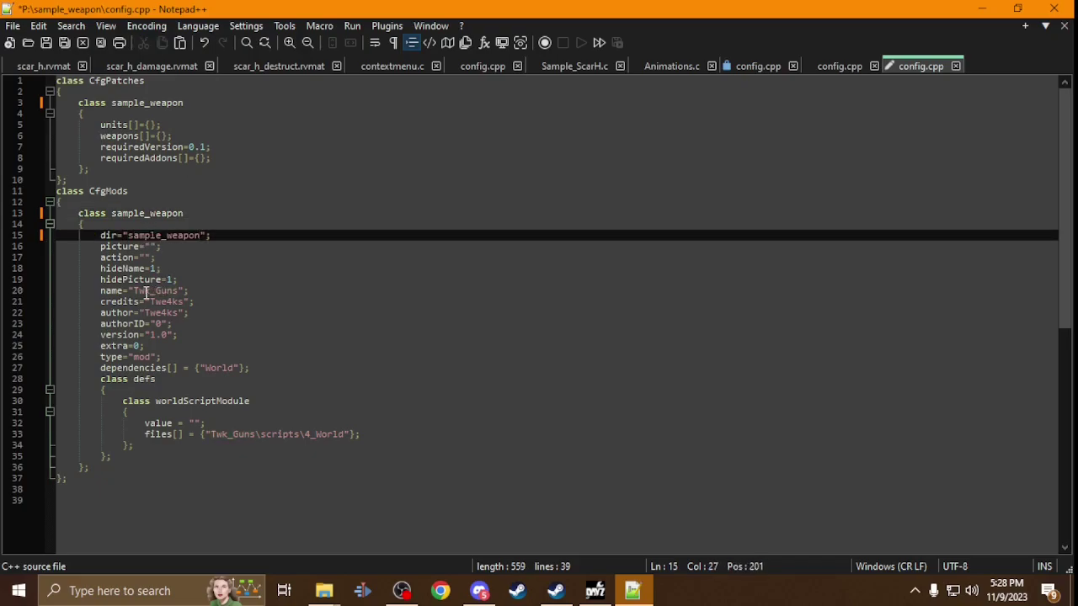
pyautogui.click(150, 292)
pyautogui.doubleClick(150, 291)
pyautogui.hotkey('ctrl', 'v')
# Clear the credits and author values in the CfgMods class, leaving empty quotes.
pyautogui.doubleClick(166, 303)
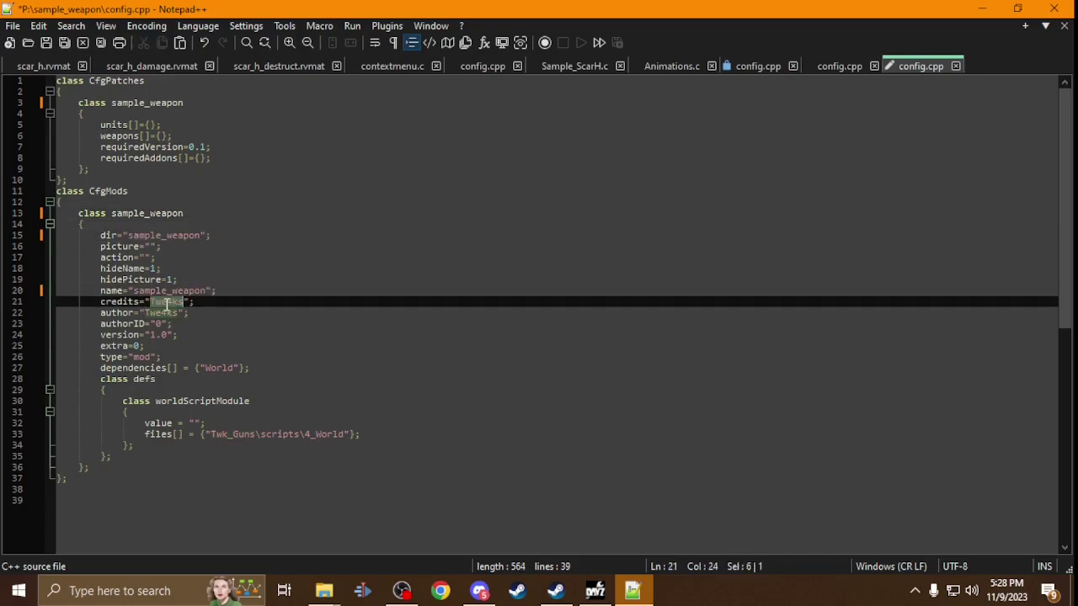
pyautogui.press('Delete')
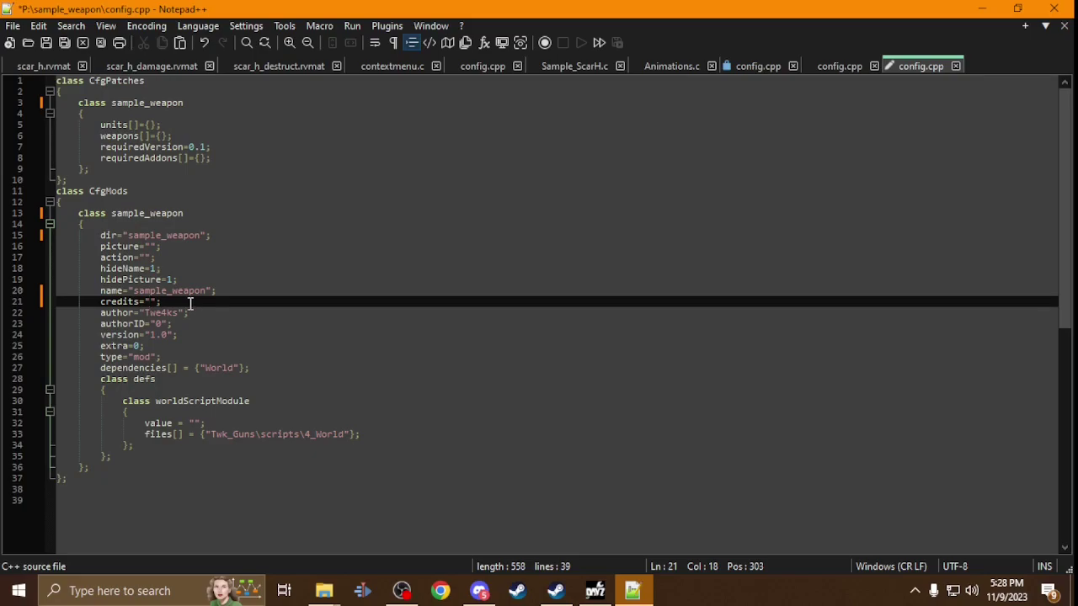
pyautogui.doubleClick(168, 313)
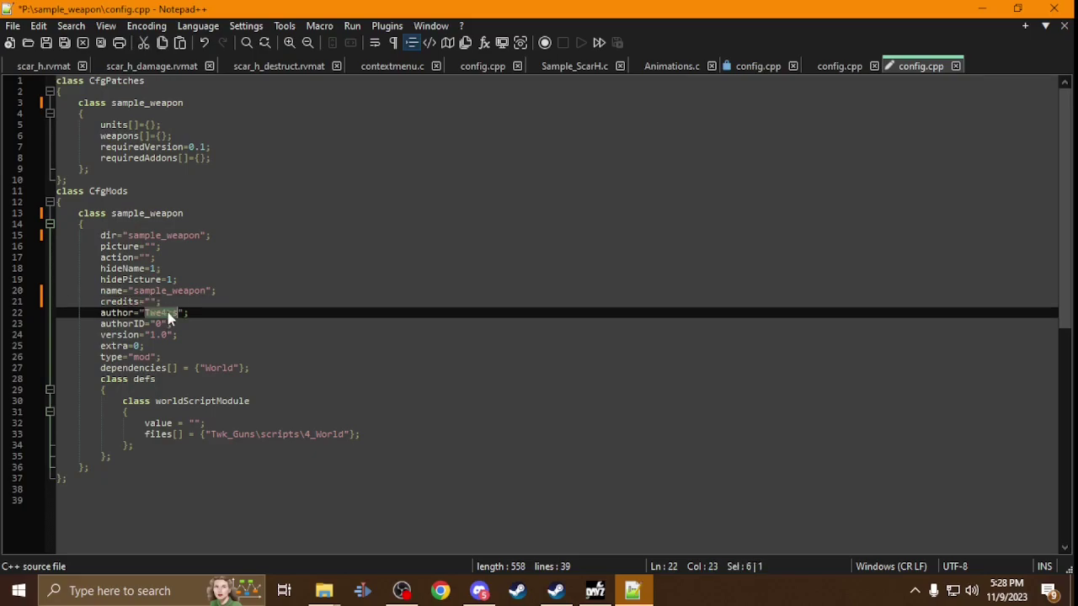
pyautogui.press('Delete')
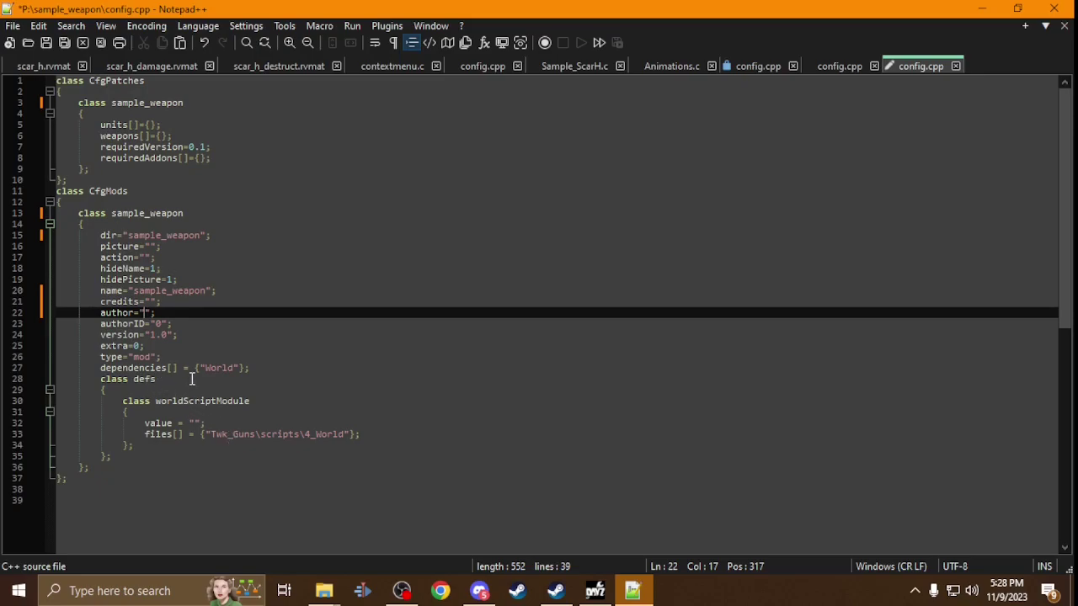
# Change the worldScriptModule files path to sample_weapon\scripts\4_World, then save the root config and close the editor.
pyautogui.doubleClick(239, 435)
pyautogui.hotkey('ctrl', 'v')
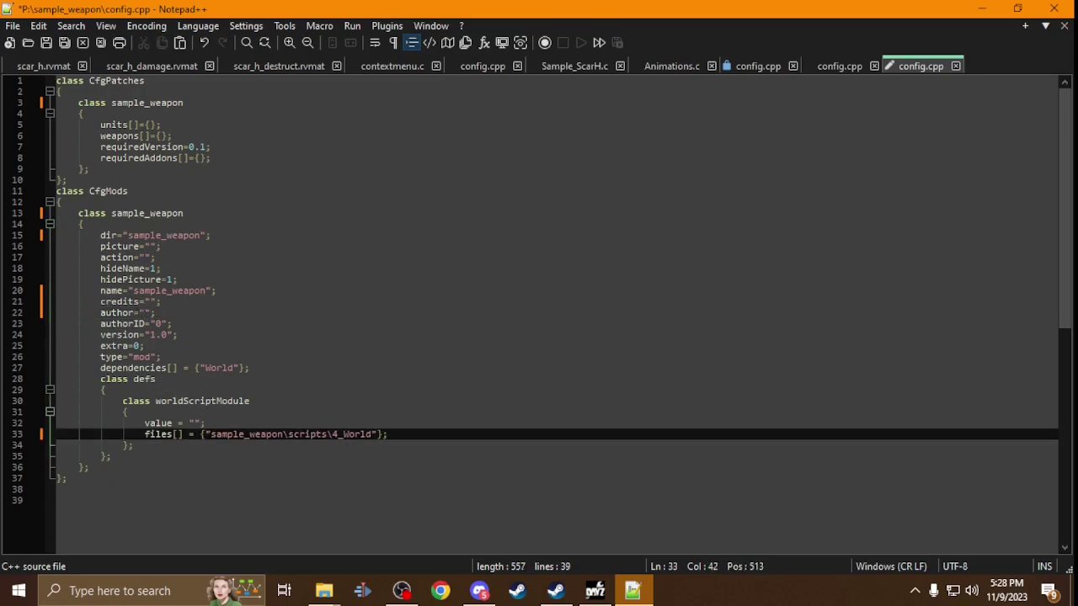
pyautogui.doubleClick(230, 435)
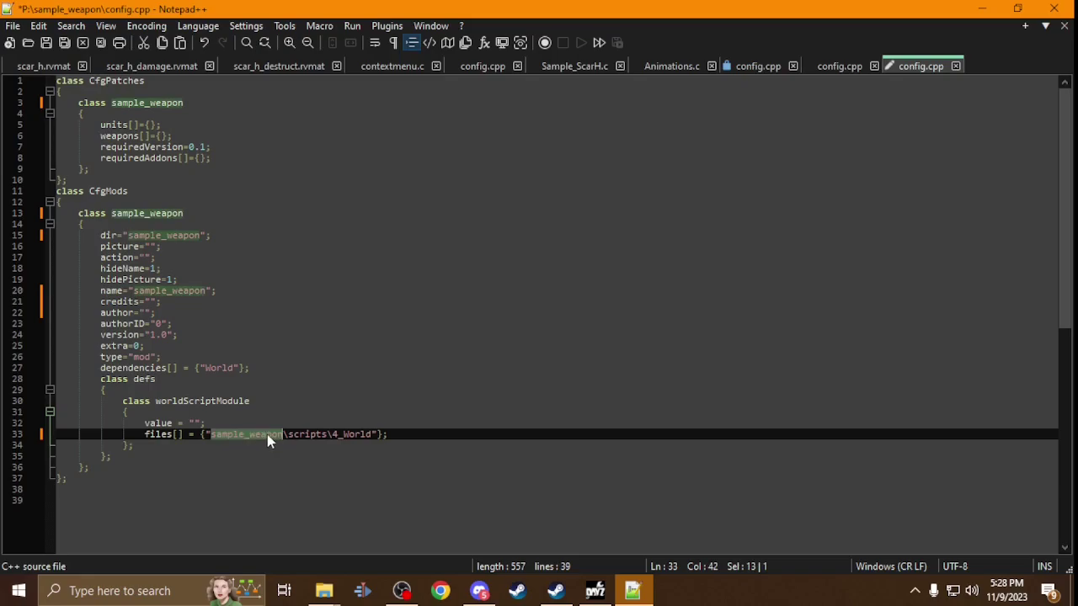
pyautogui.click(46, 42)
pyautogui.click(1053, 8)
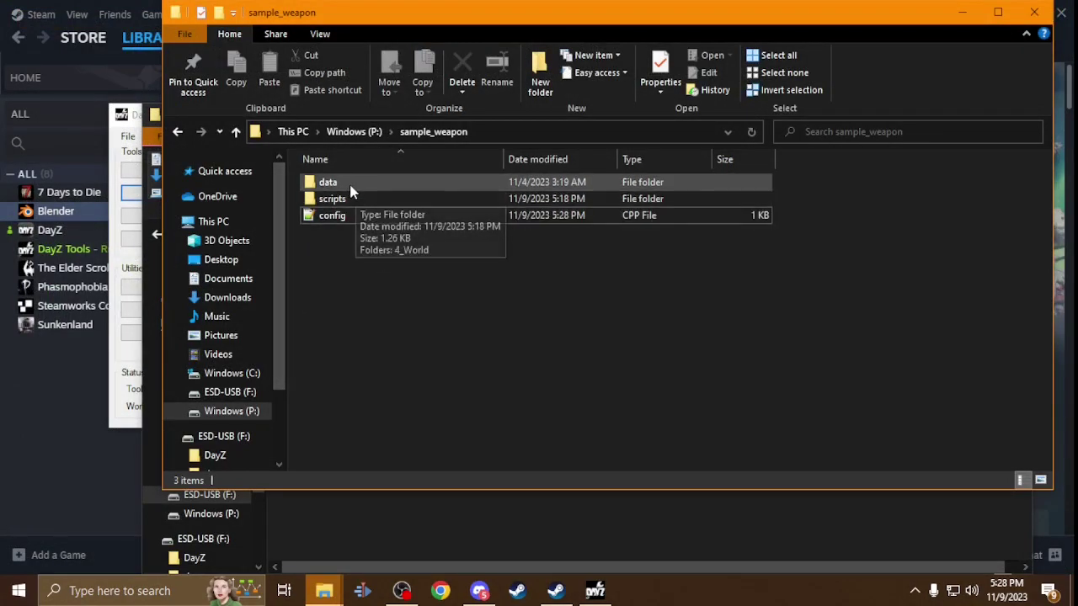
# Look through the scar_h and ammo folders inside sample_weapon\data and go back to the P: drive.
pyautogui.doubleClick(350, 184)
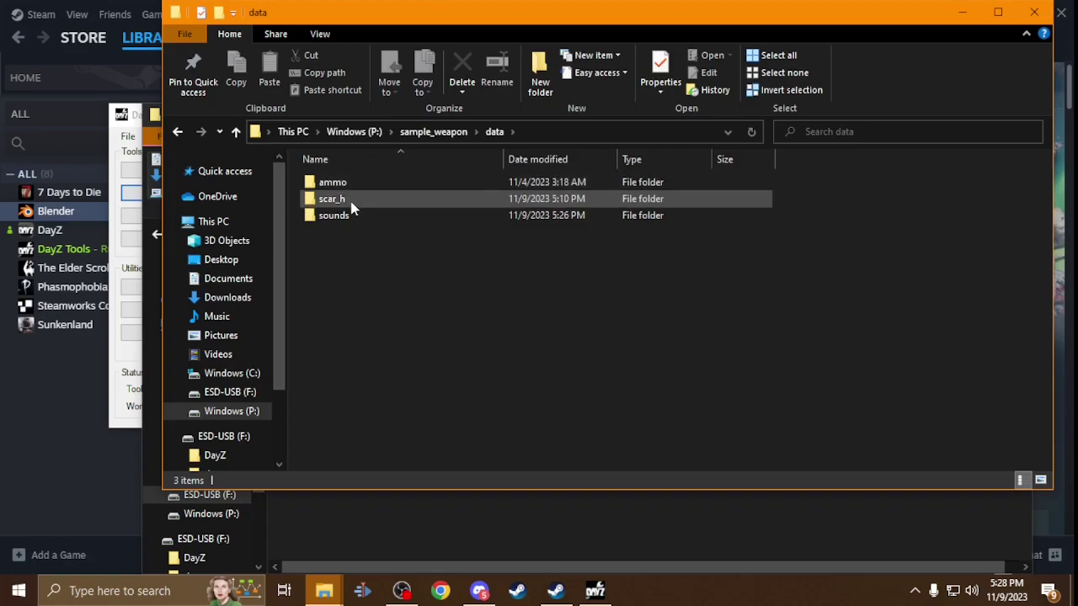
pyautogui.doubleClick(344, 199)
pyautogui.doubleClick(330, 184)
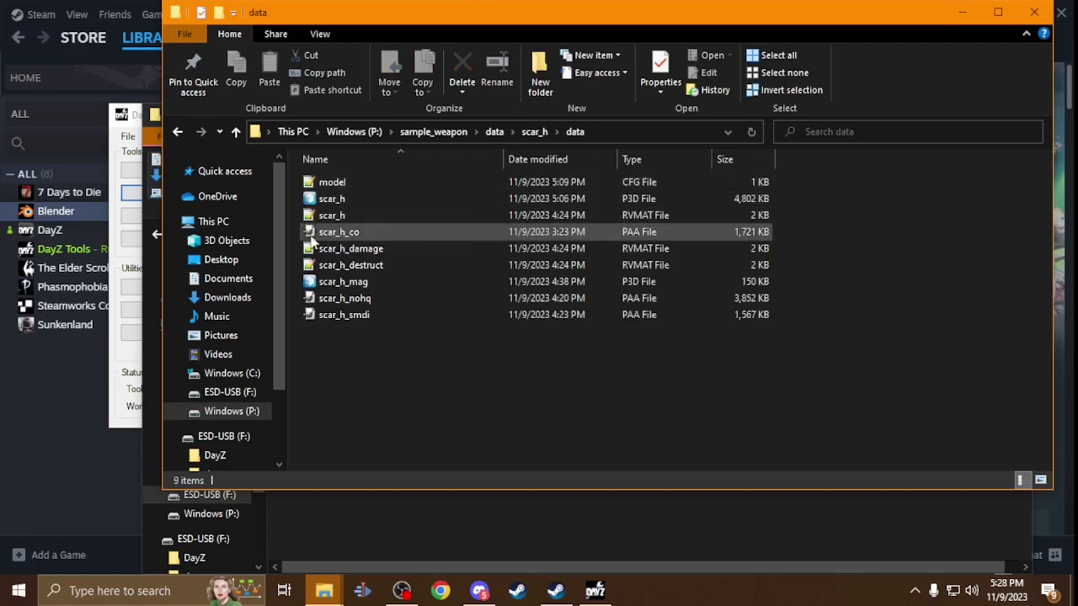
pyautogui.click(237, 133)
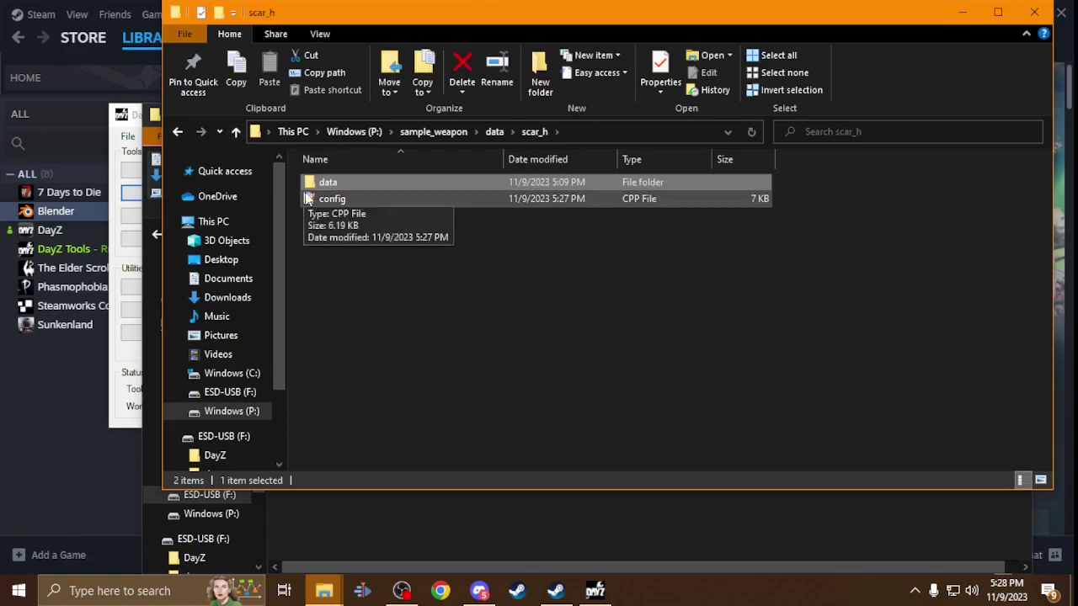
pyautogui.click(236, 132)
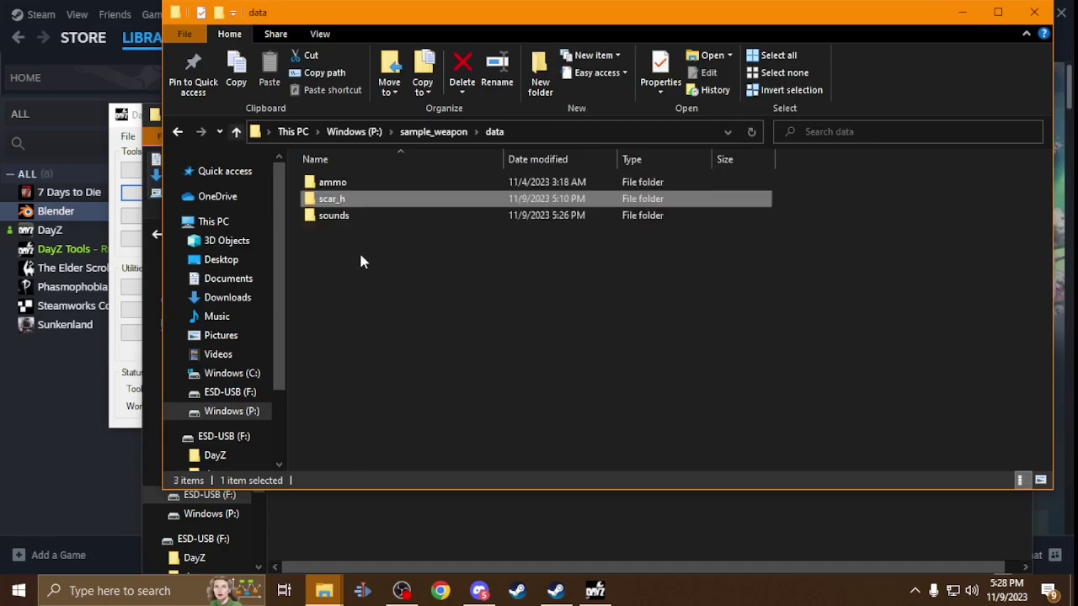
pyautogui.doubleClick(368, 184)
pyautogui.click(236, 132)
pyautogui.click(262, 413)
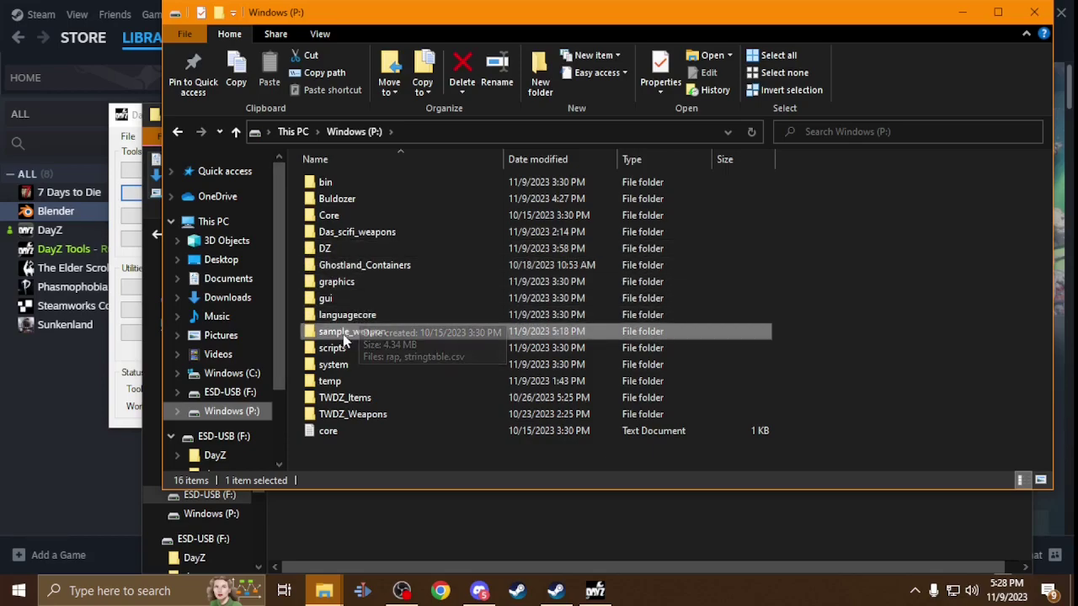
# Open the data\Ammo folder inside the Twk_Guns zip archive in F:\DayZ\Dayz Modd Stuff\New Guns.
pyautogui.click(224, 392)
pyautogui.doubleClick(354, 202)
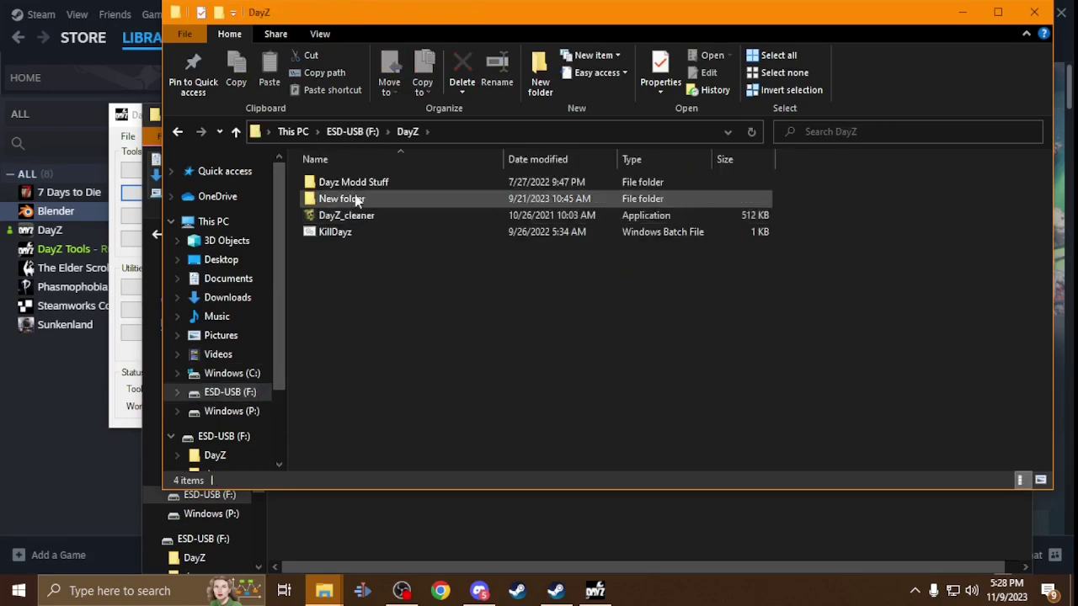
pyautogui.doubleClick(354, 190)
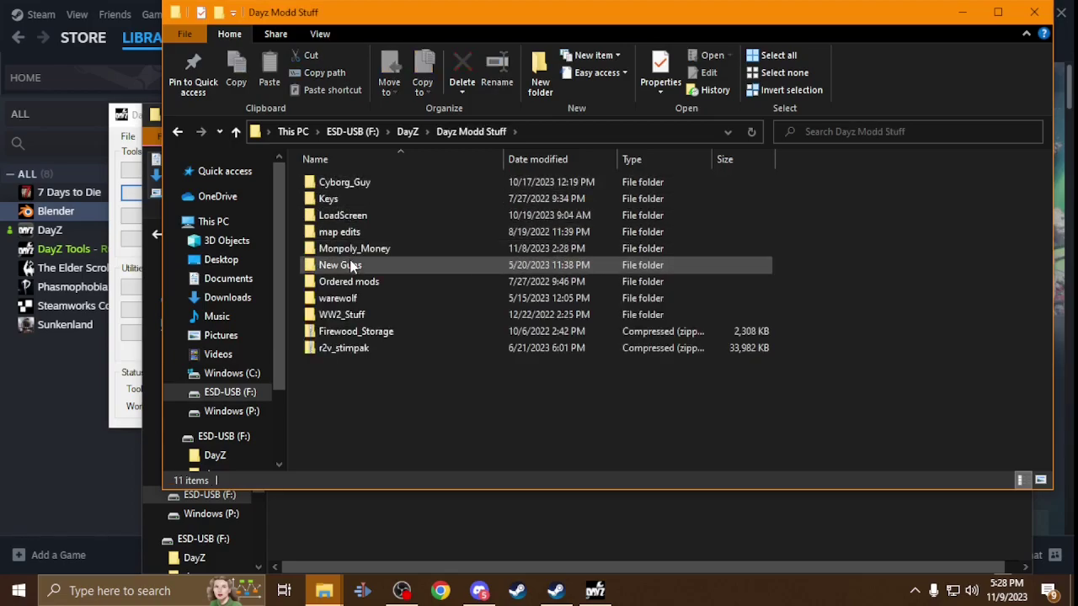
pyautogui.doubleClick(352, 266)
pyautogui.doubleClick(364, 184)
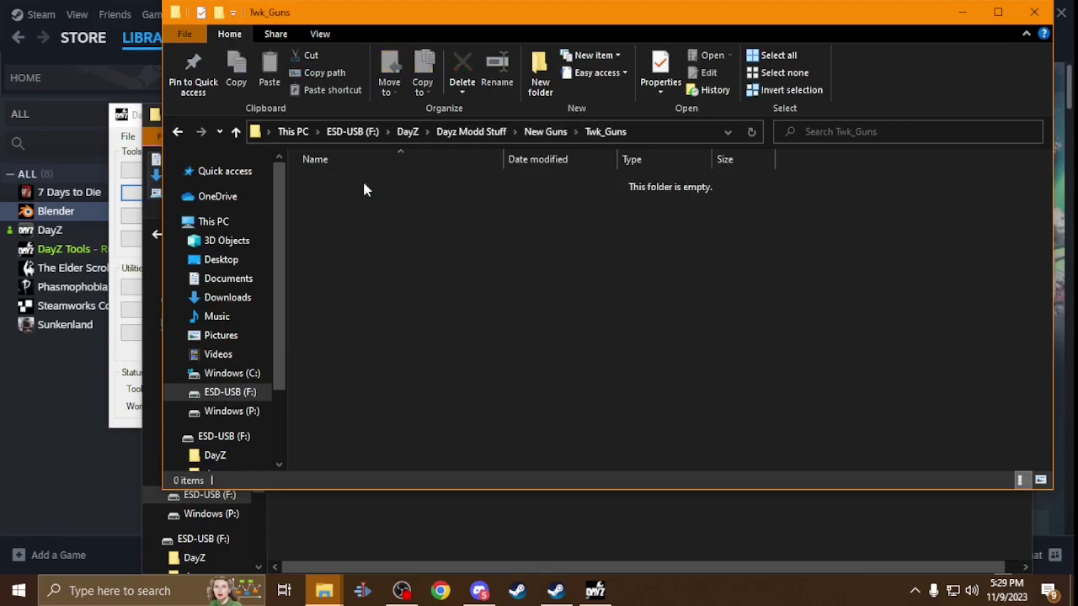
pyautogui.click(236, 133)
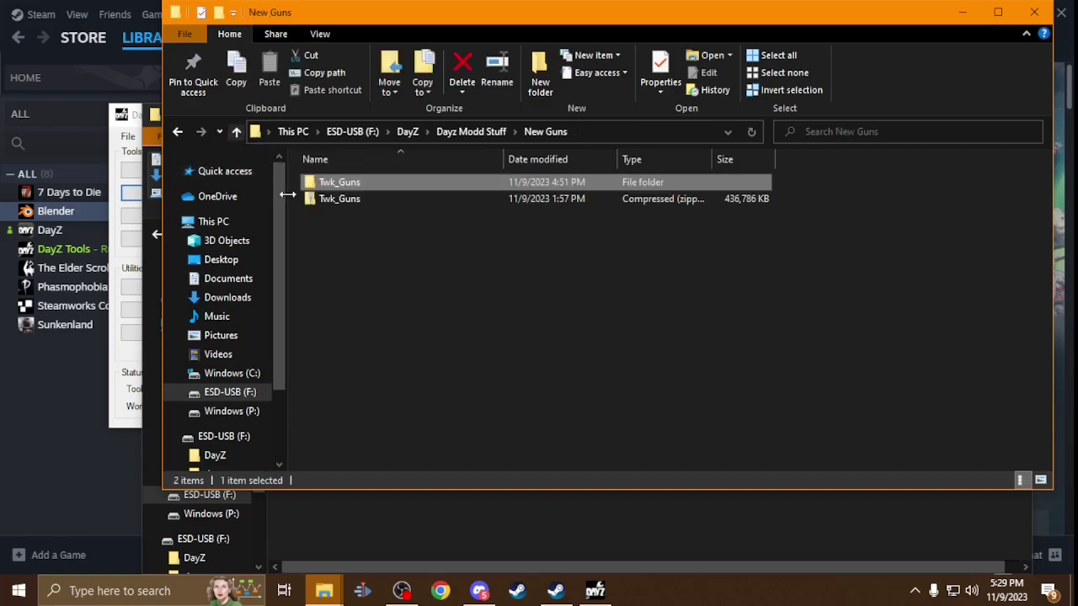
pyautogui.doubleClick(313, 199)
pyautogui.doubleClick(337, 182)
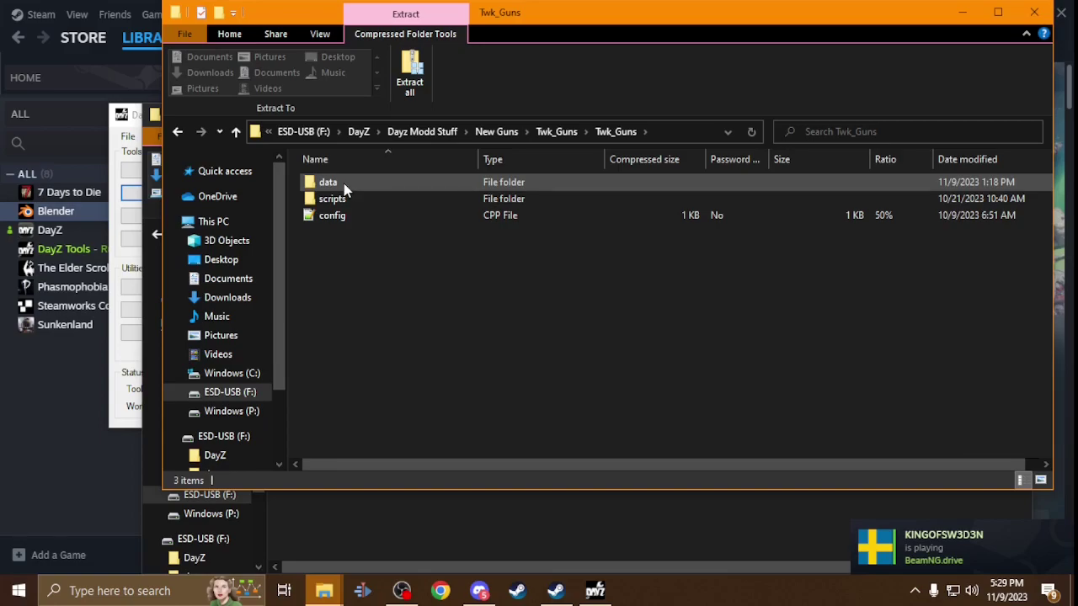
pyautogui.doubleClick(329, 183)
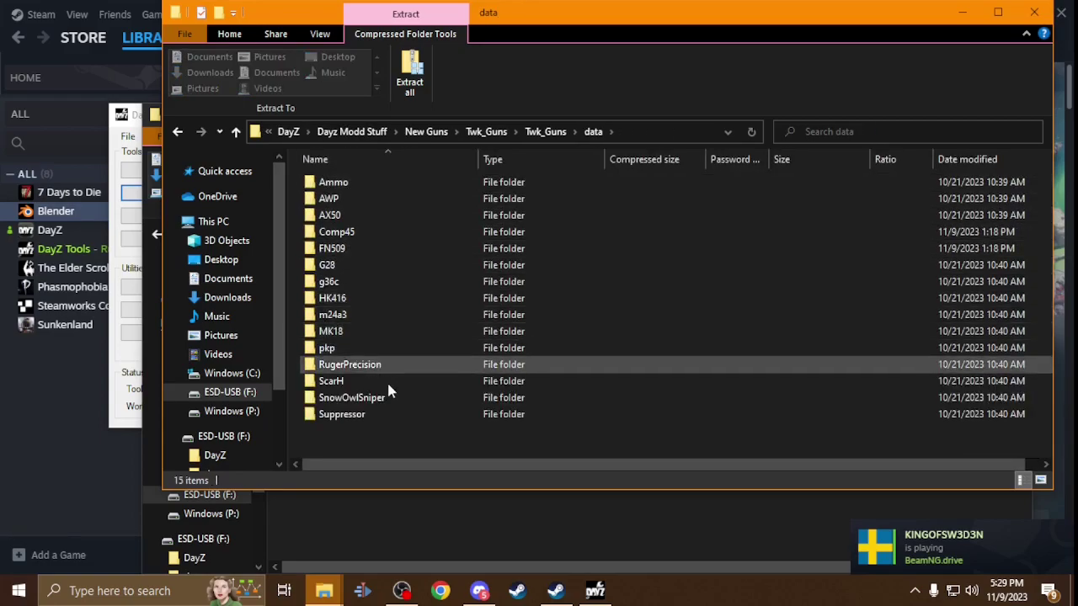
pyautogui.doubleClick(402, 182)
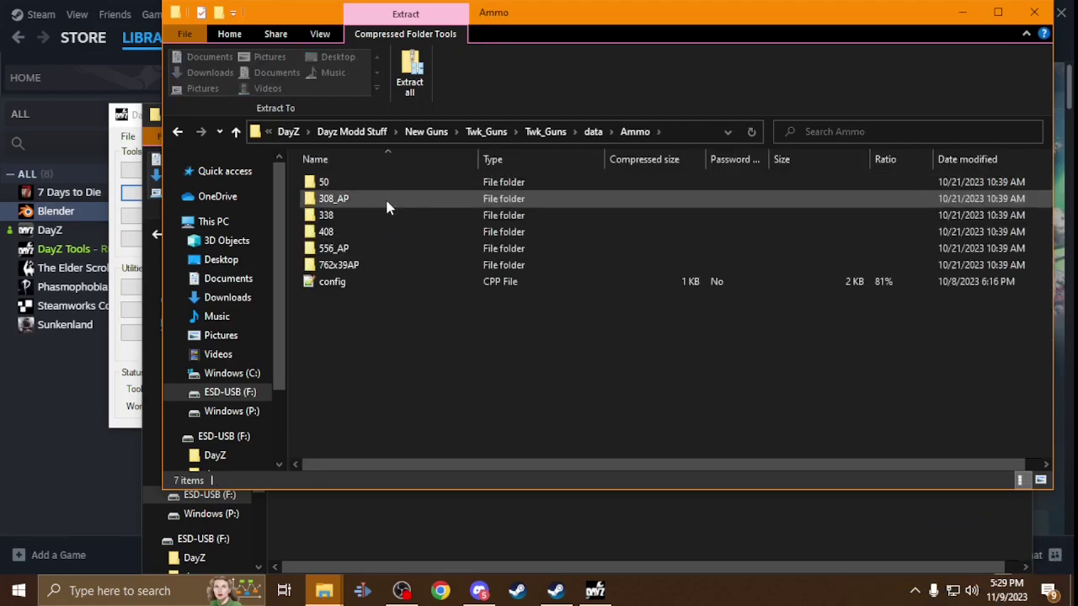
# Copy the 338 folder from the archive into P:\sample_weapon\data\ammo.
pyautogui.click(369, 216)
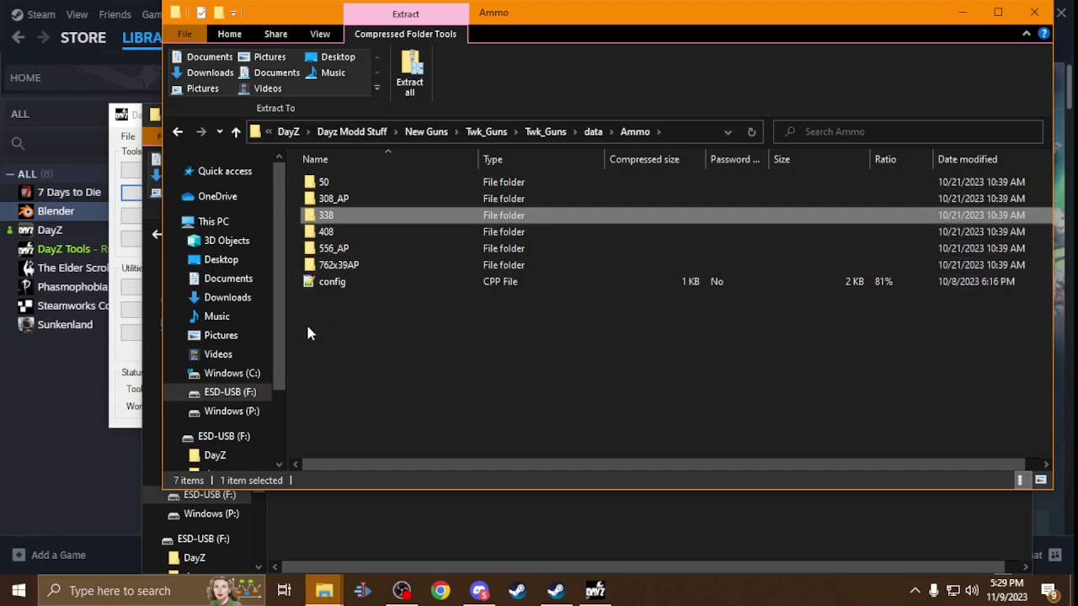
pyautogui.click(248, 411)
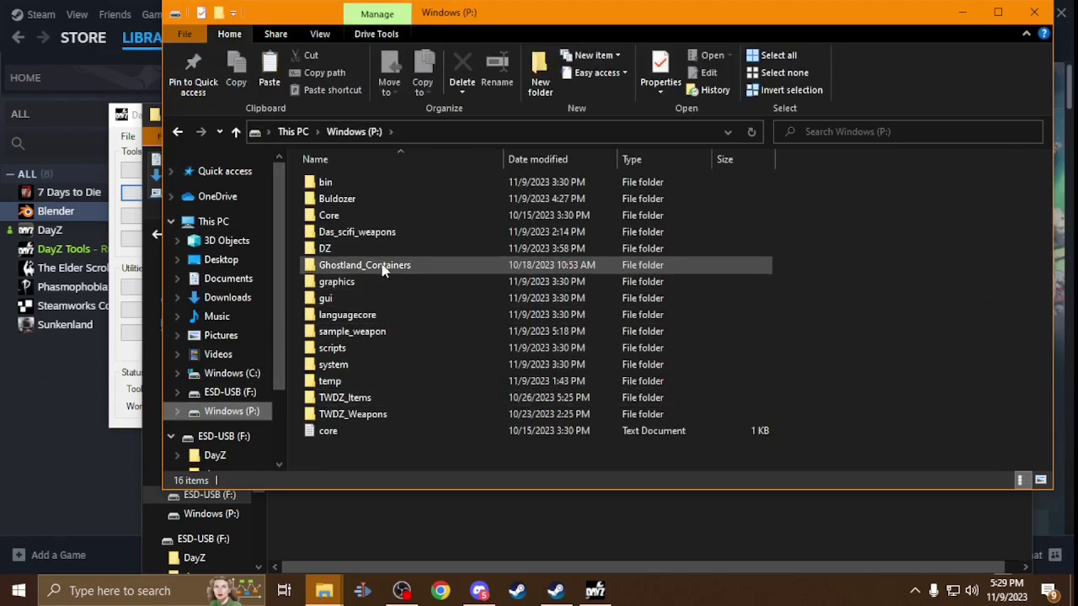
pyautogui.click(373, 333)
pyautogui.doubleClick(373, 332)
pyautogui.doubleClick(358, 182)
pyautogui.doubleClick(358, 182)
pyautogui.hotkey('ctrl', 'v')
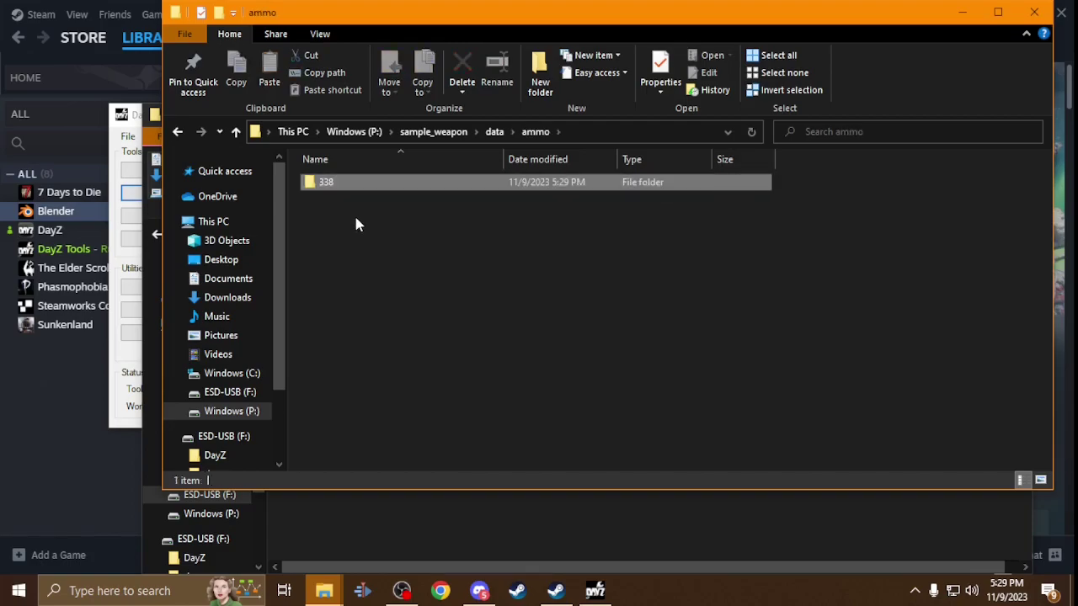
# Open the data folder of the copied 338 ammo and rename the Twk_338 P3D file to Sample_338.
pyautogui.doubleClick(364, 190)
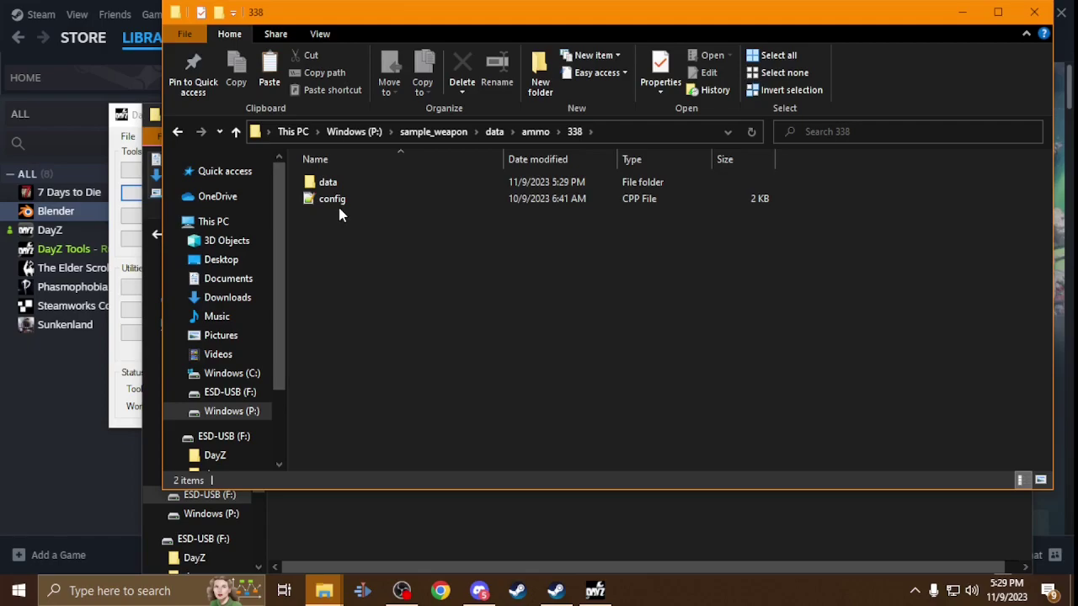
pyautogui.doubleClick(342, 183)
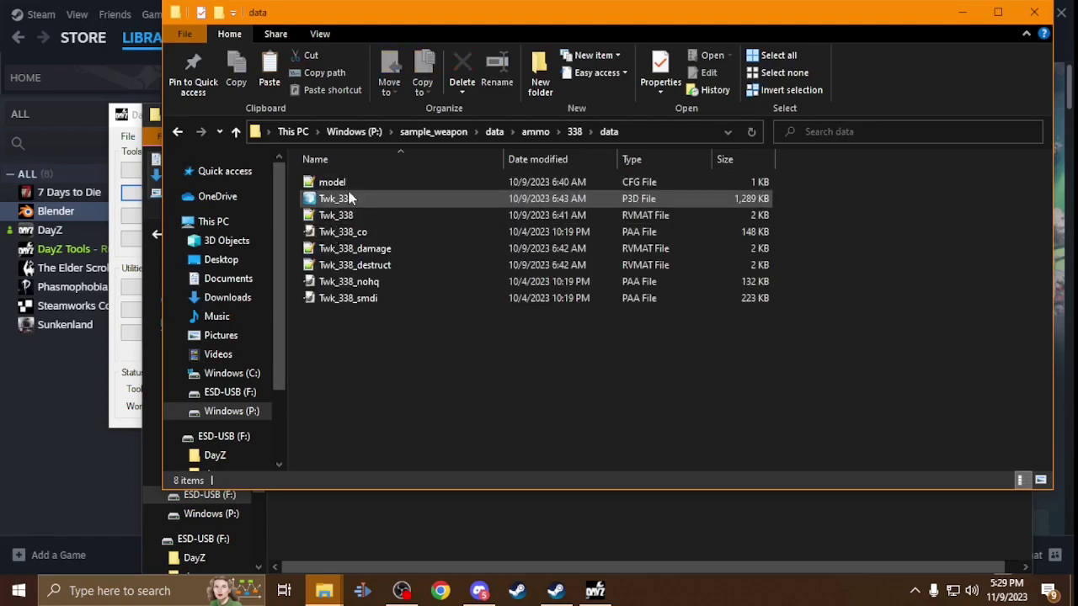
pyautogui.rightClick(352, 198)
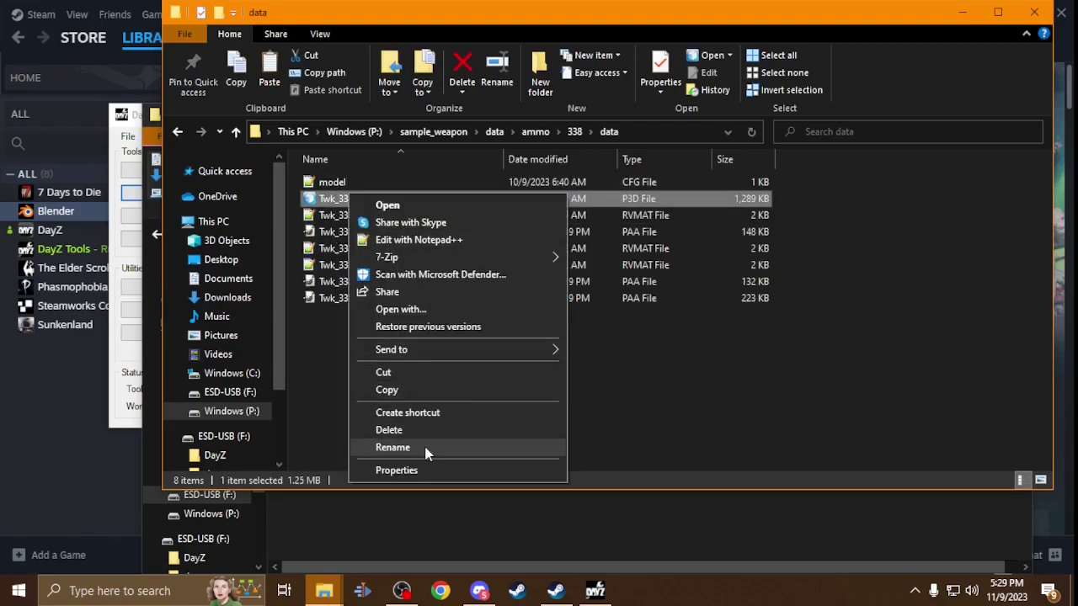
pyautogui.click(427, 447)
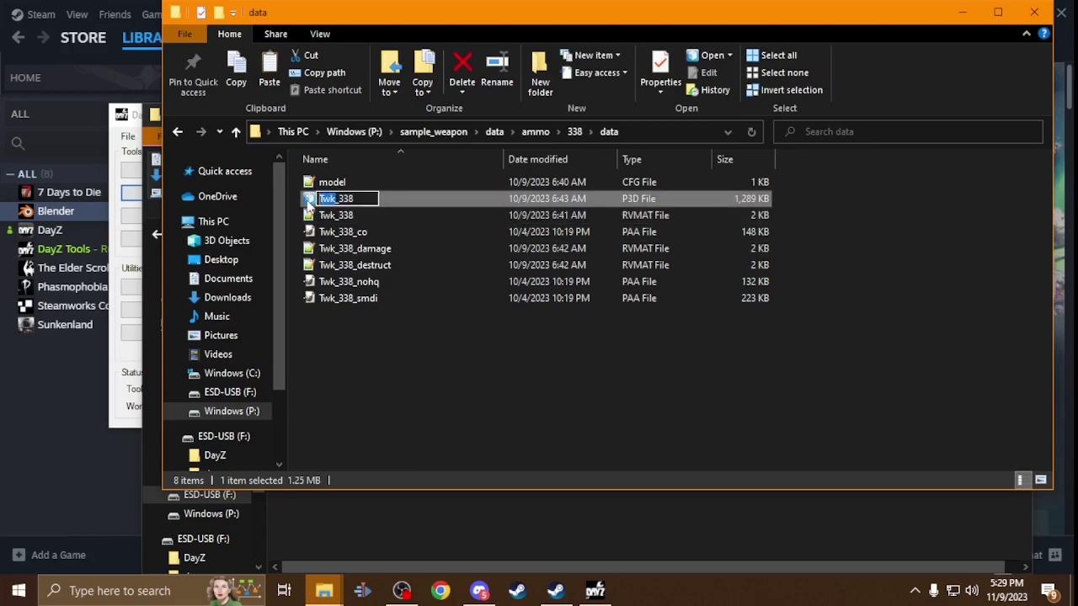
pyautogui.write('Sample')
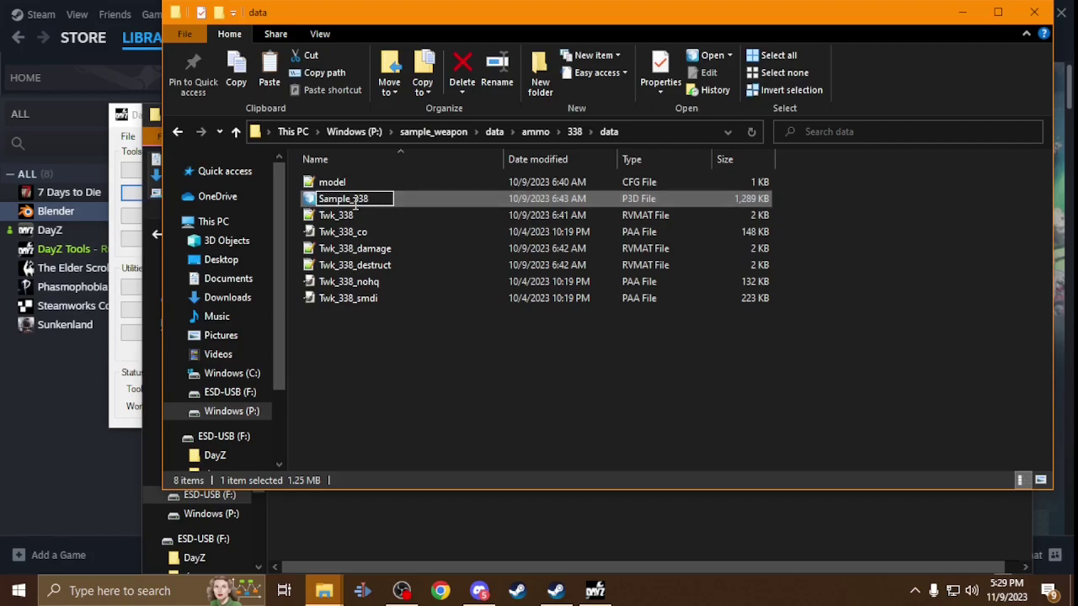
pyautogui.press('Return')
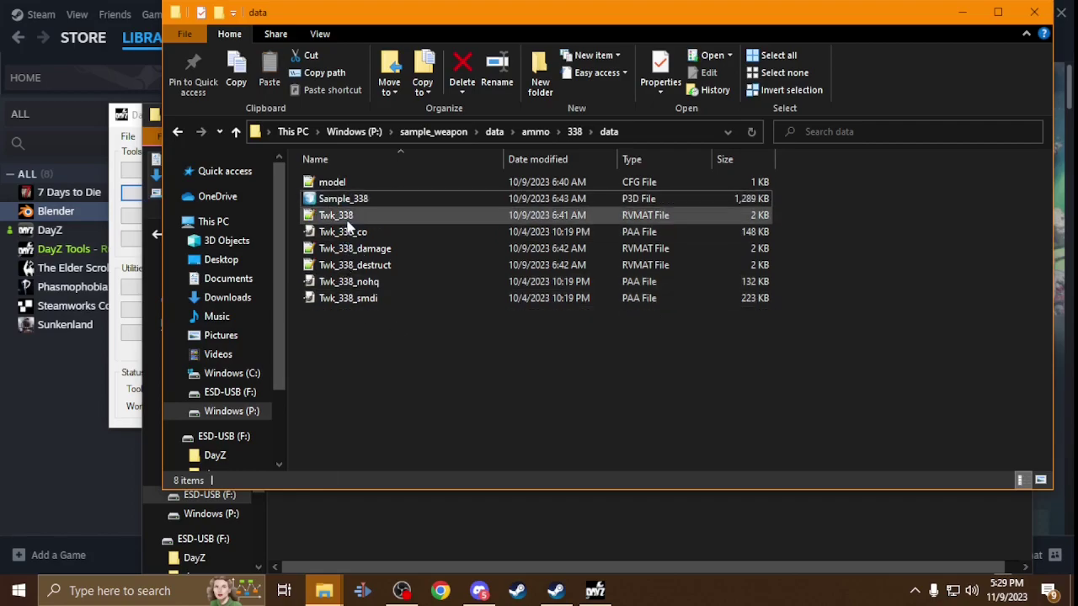
# Rename the Twk_338 RVMAT file as Sample338.
pyautogui.rightClick(346, 221)
pyautogui.click(429, 475)
pyautogui.moveTo(331, 217); pyautogui.dragTo(308, 225)
pyautogui.write('Sample')
pyautogui.click(363, 341)
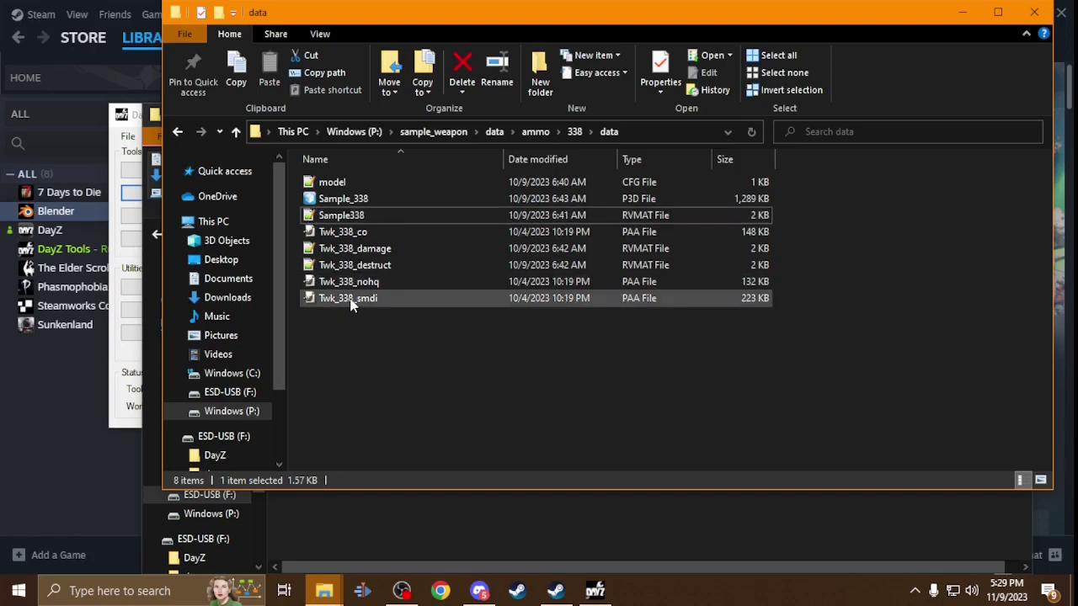
# Correct the Sample338 RVMAT file's name to Sample_338.
pyautogui.click(401, 222)
pyautogui.rightClick(401, 222)
pyautogui.click(429, 473)
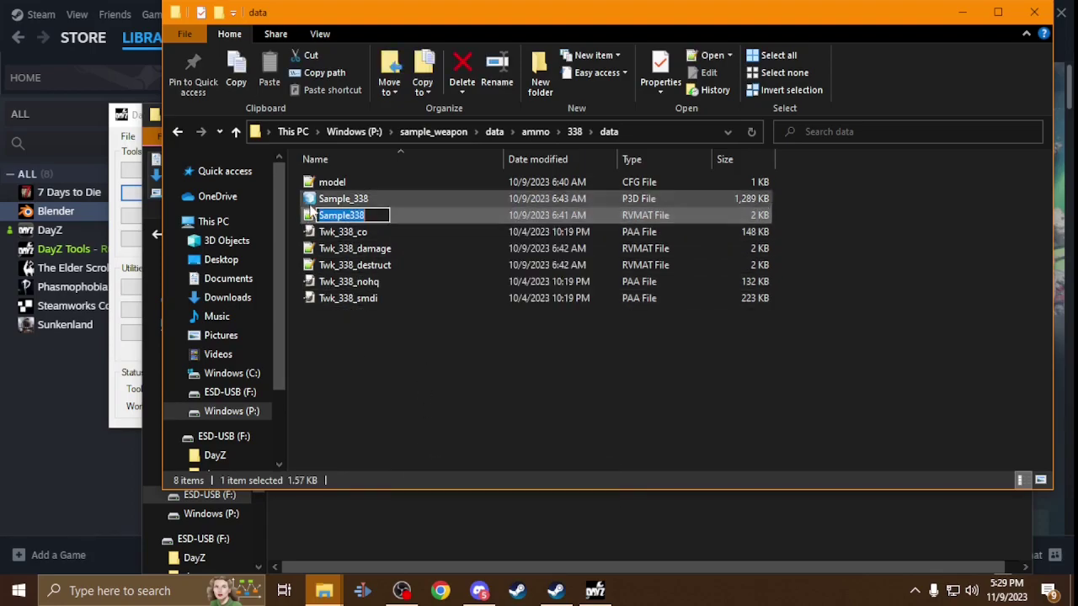
pyautogui.click(349, 216)
pyautogui.write('_')
pyautogui.click(361, 300)
# Rename the Twk_338_co PAA texture file as Sample_338_co.
pyautogui.rightClick(363, 233)
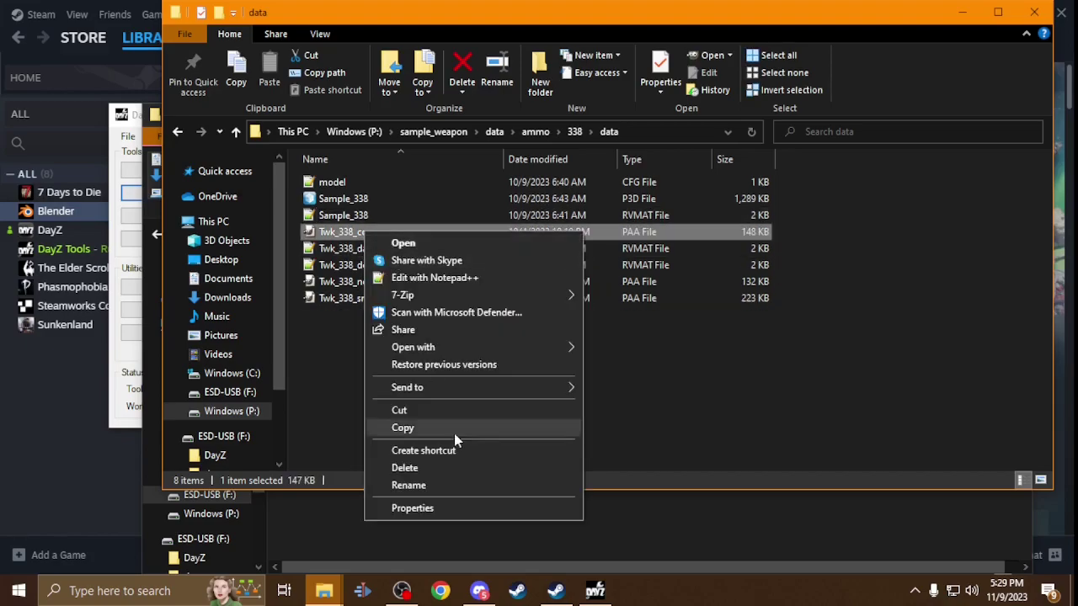
pyautogui.click(468, 486)
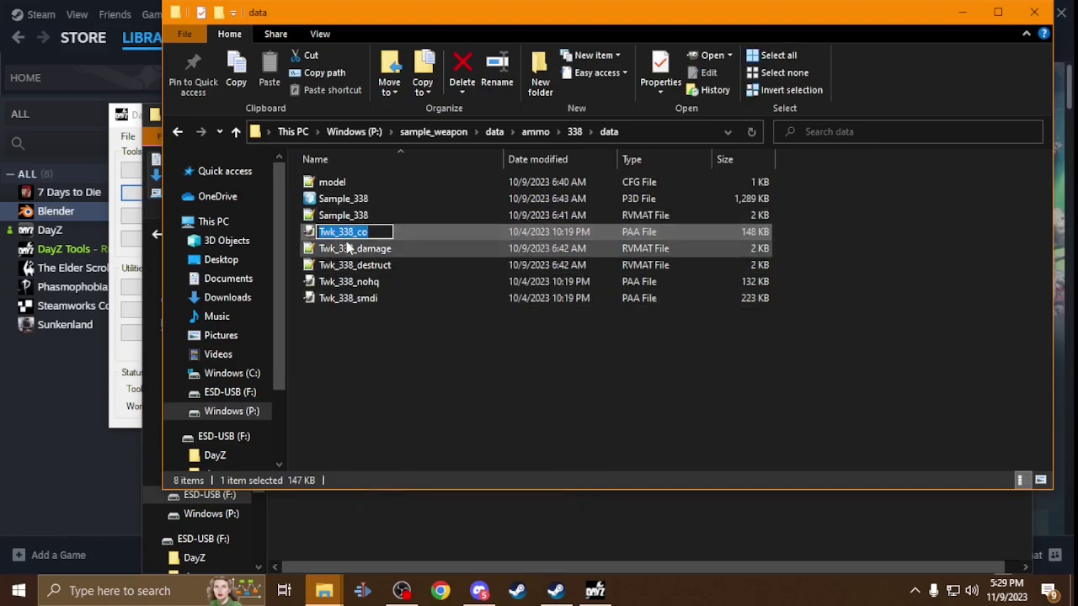
pyautogui.moveTo(335, 234); pyautogui.dragTo(319, 233)
pyautogui.write('Sample_338')
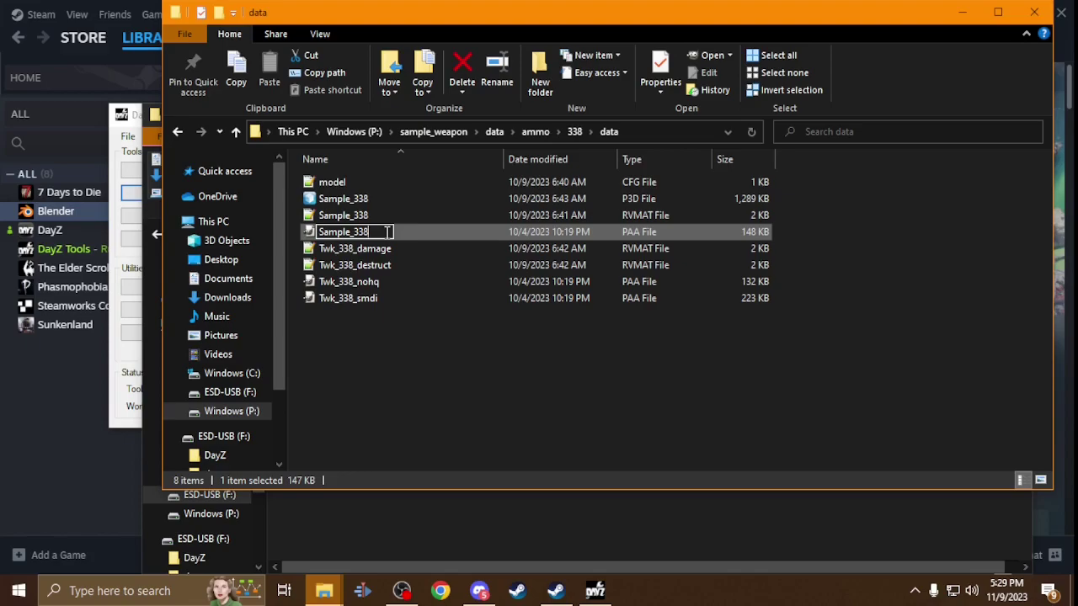
pyautogui.click(375, 400)
# Rename the Twk_338_damage RVMAT file as Sample_338_damage.
pyautogui.rightClick(365, 250)
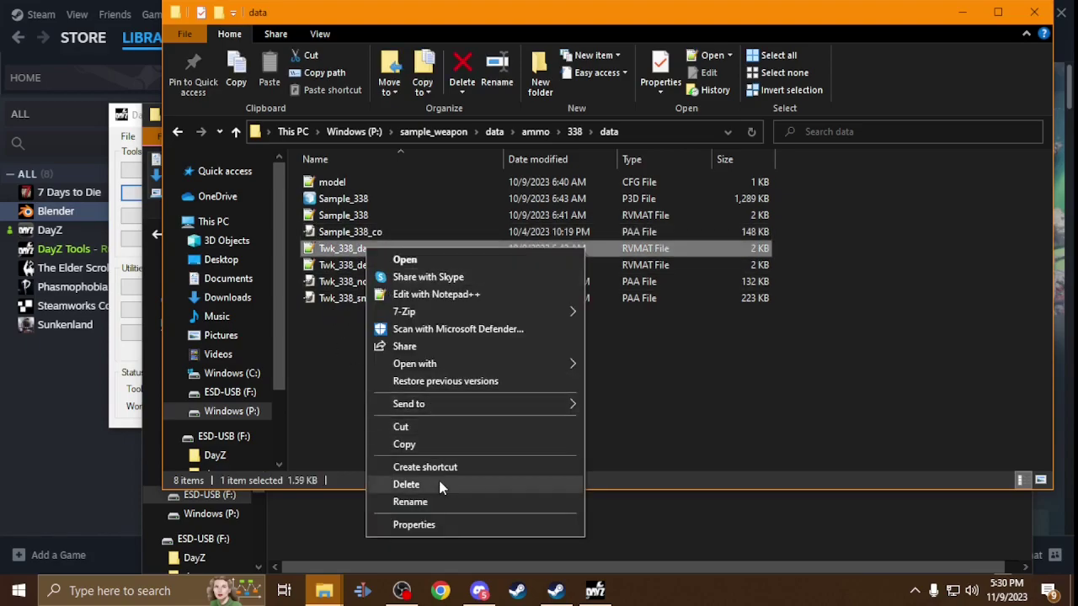
pyautogui.click(410, 502)
pyautogui.click(397, 248)
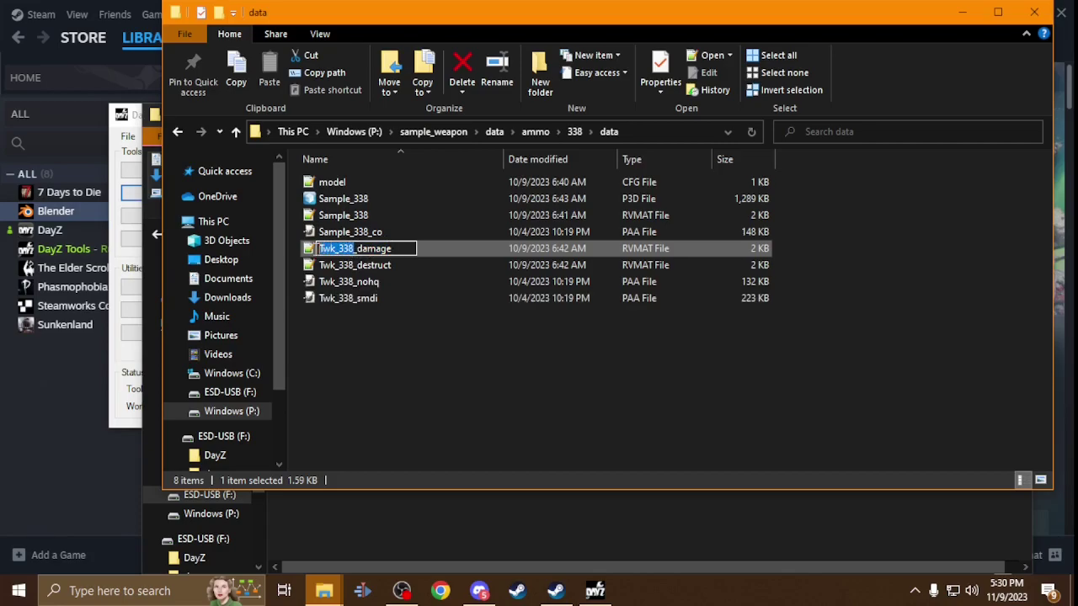
pyautogui.write('Sample')
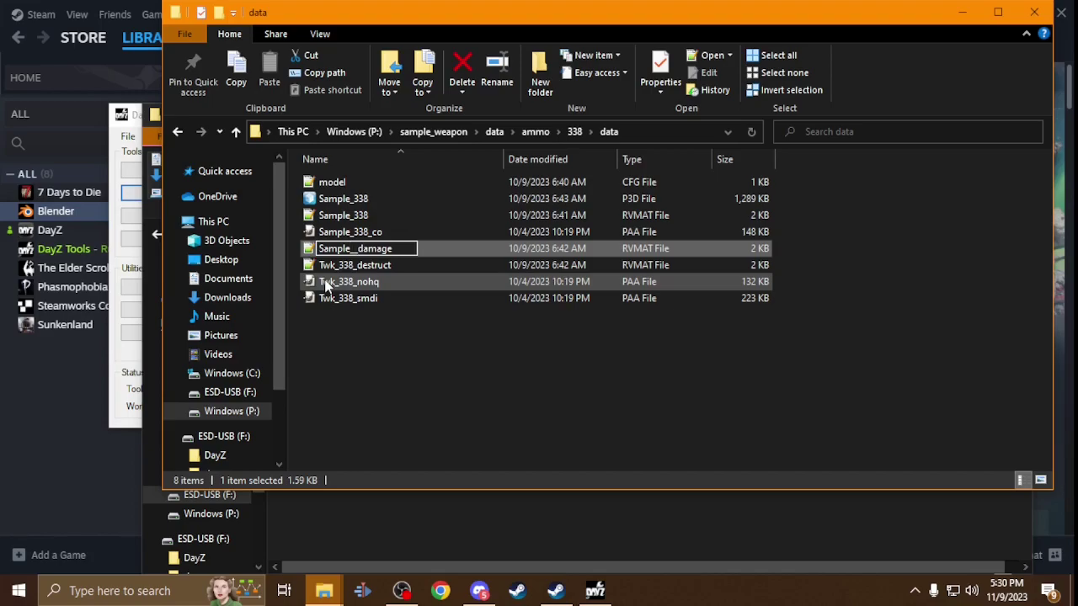
pyautogui.write('_338')
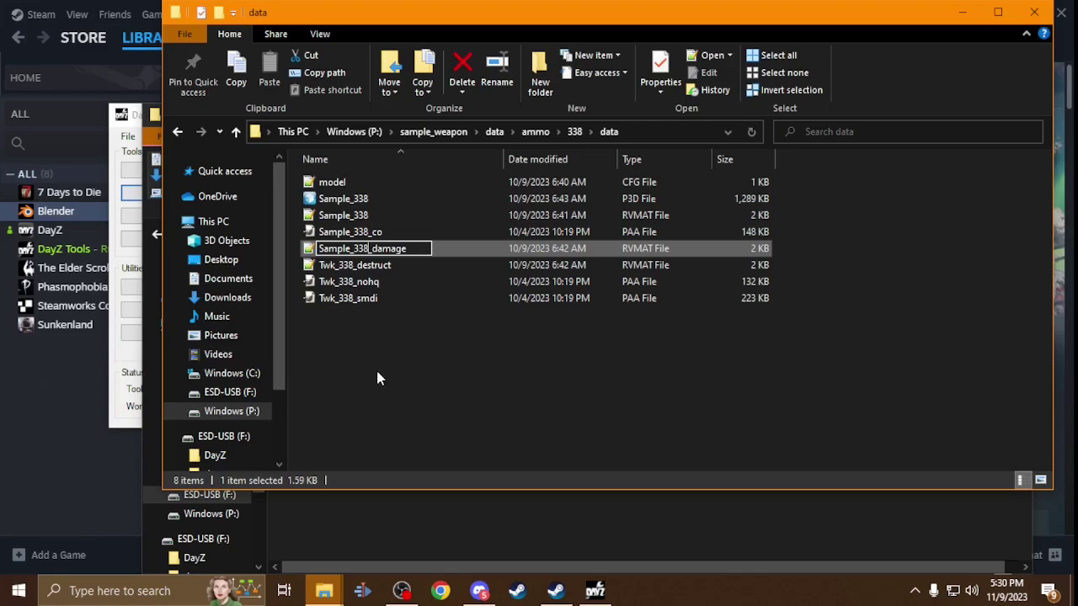
pyautogui.press('Return')
# Begin renaming the Twk_338_destruct RVMAT file in the 338 data folder.
pyautogui.click(375, 268)
pyautogui.rightClick(375, 269)
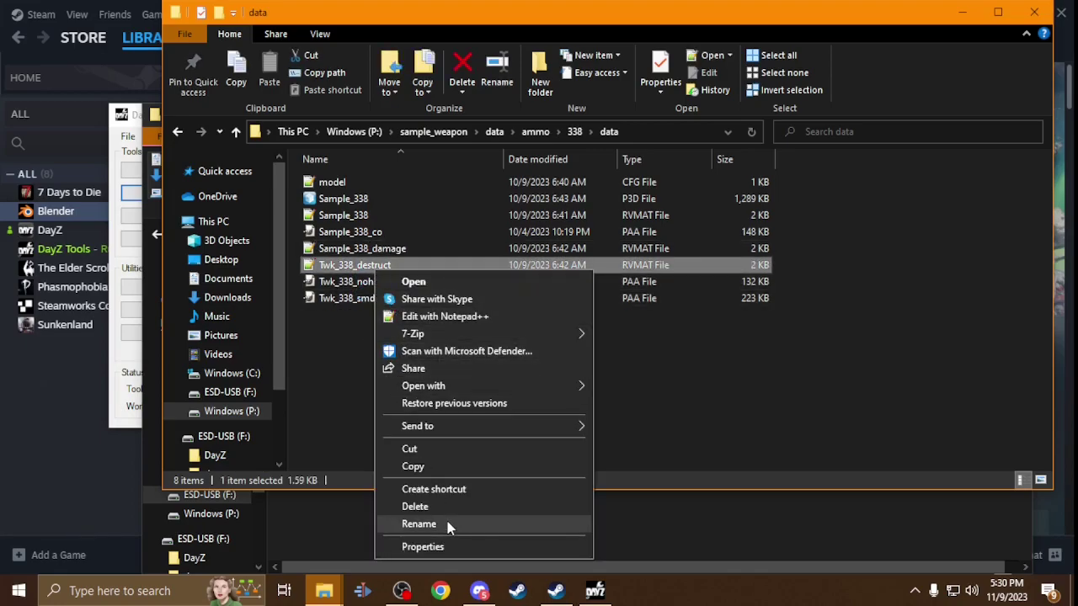
# Rename the Twk_338_destruct RVMAT file to Sample_338_destruct.
pyautogui.click(448, 521)
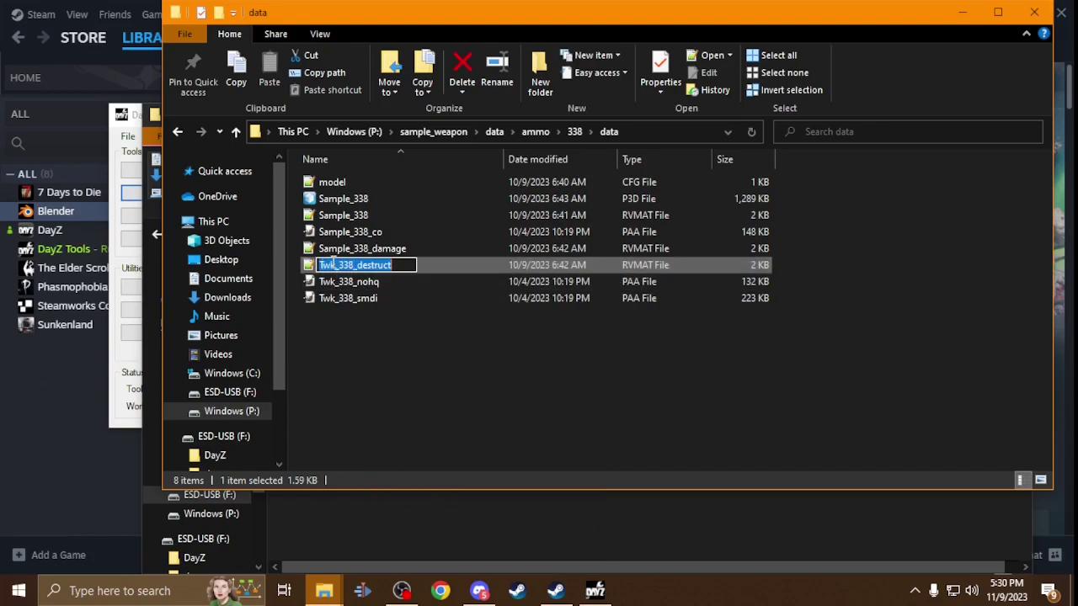
pyautogui.click(334, 265)
pyautogui.press('BackSpace')
pyautogui.press('BackSpace')
pyautogui.press('BackSpace')
pyautogui.write('Sample')
pyautogui.click(357, 285)
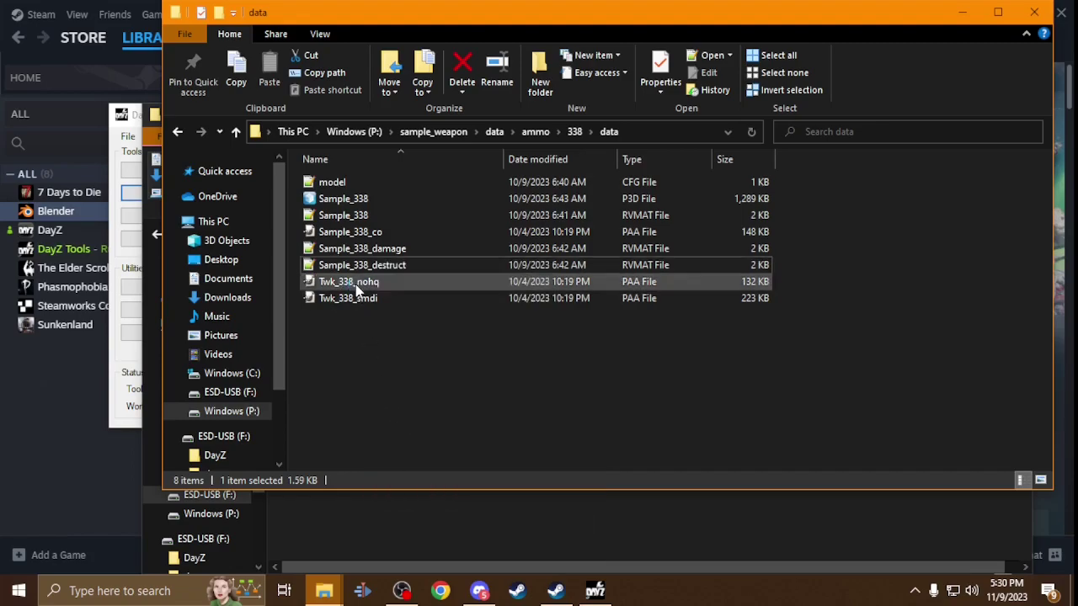
# Rename the Twk_338_nohq PAA texture file to Sample_338_nohq.
pyautogui.rightClick(361, 286)
pyautogui.click(446, 537)
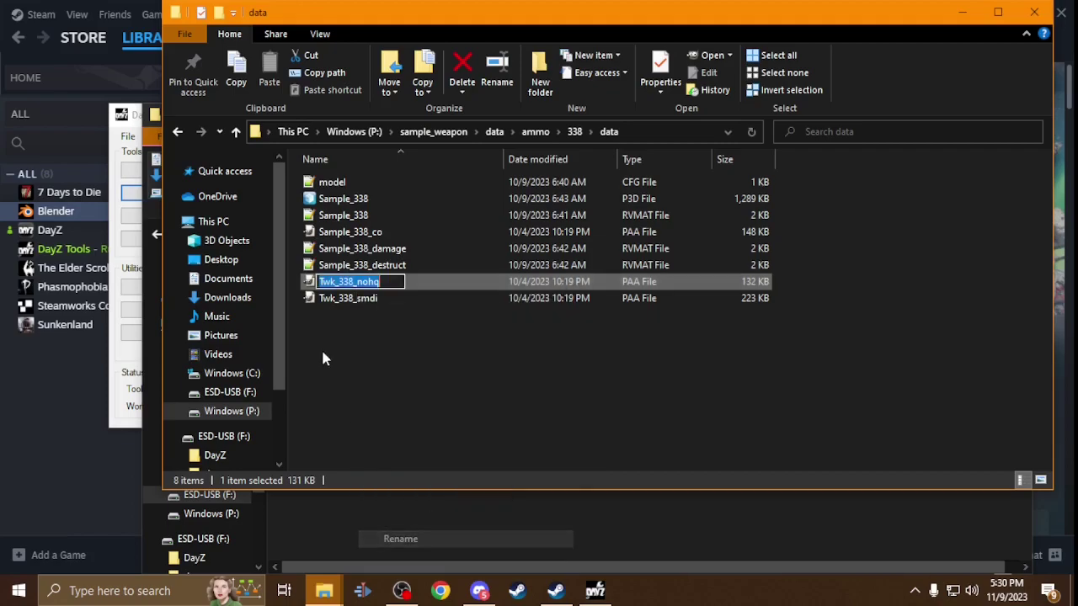
pyautogui.click(330, 281)
pyautogui.press('BackSpace')
pyautogui.press('BackSpace')
pyautogui.press('BackSpace')
pyautogui.write('Sample')
pyautogui.press('Return')
# Rename the Twk_338_smdi PAA texture file to Sample_338_smdi.
pyautogui.click(352, 300)
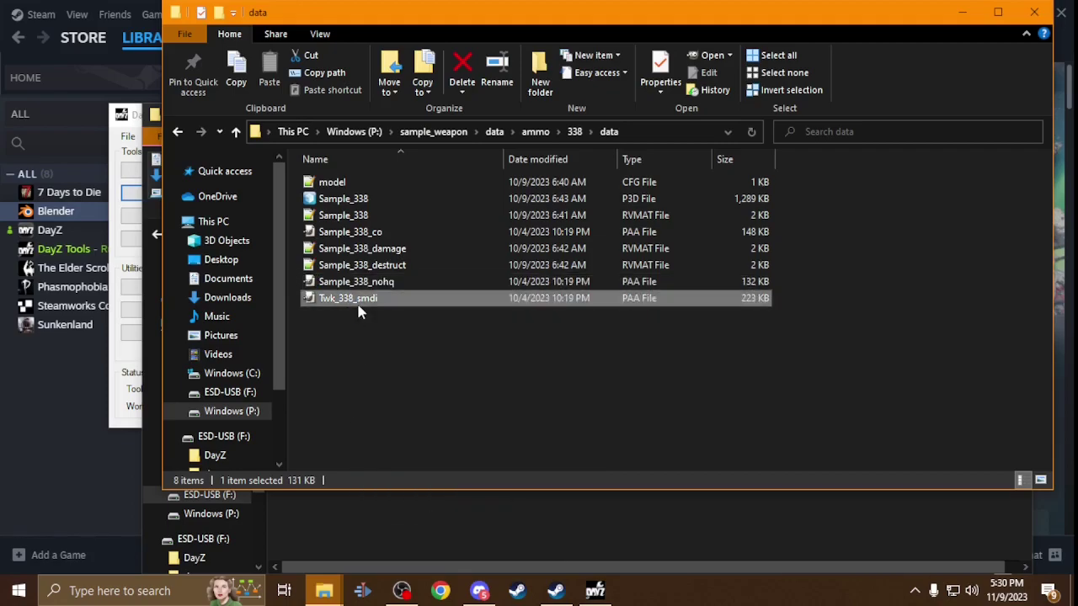
pyautogui.rightClick(358, 305)
pyautogui.click(401, 268)
pyautogui.moveTo(337, 298); pyautogui.dragTo(318, 298)
pyautogui.write('Sample')
pyautogui.press('Return')
# Open the Sample_338 RVMAT file and copy its folder path without the drive letter, sample_weapon\data\ammo\338\data.
pyautogui.click(335, 215)
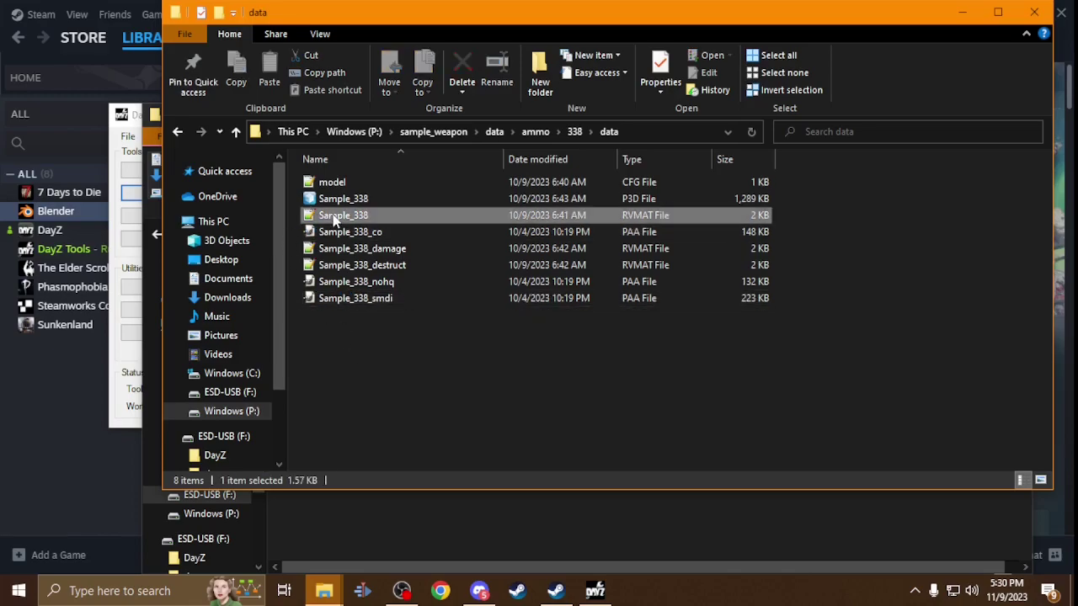
pyautogui.moveTo(324, 581)
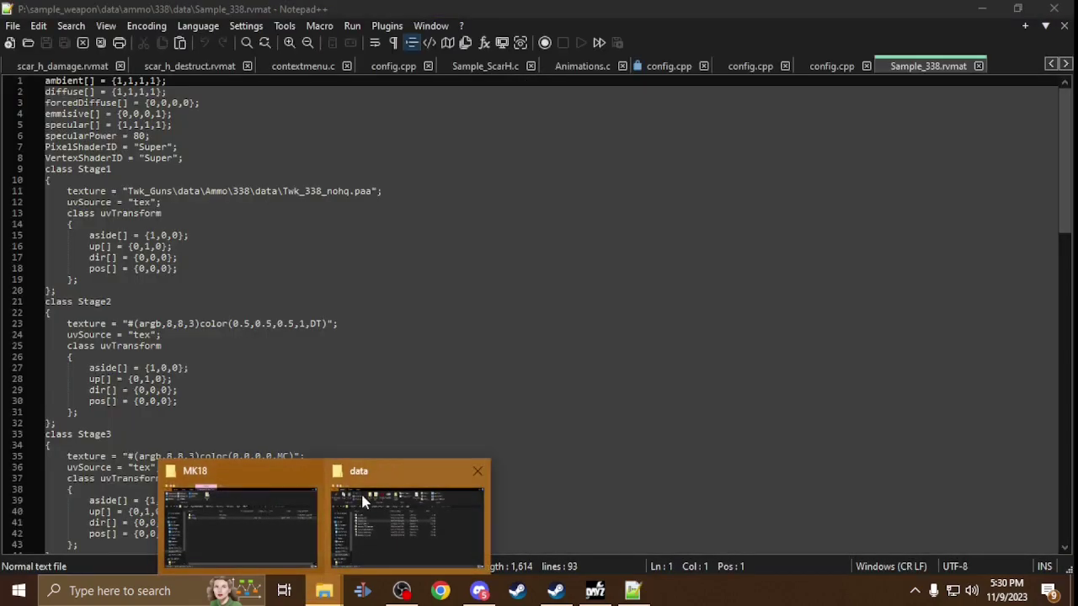
pyautogui.moveTo(363, 502)
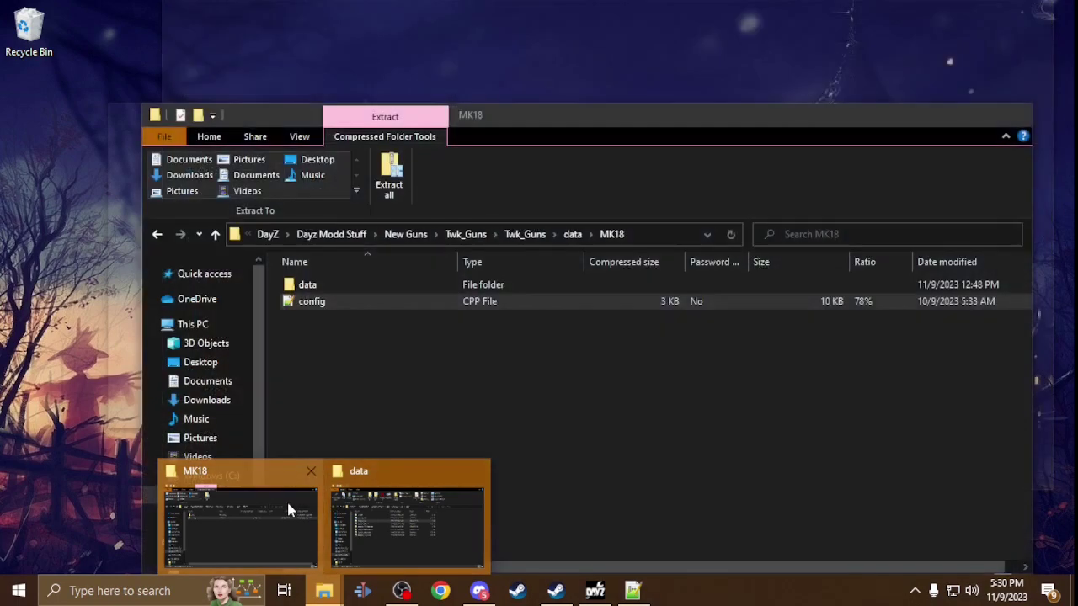
pyautogui.click(353, 513)
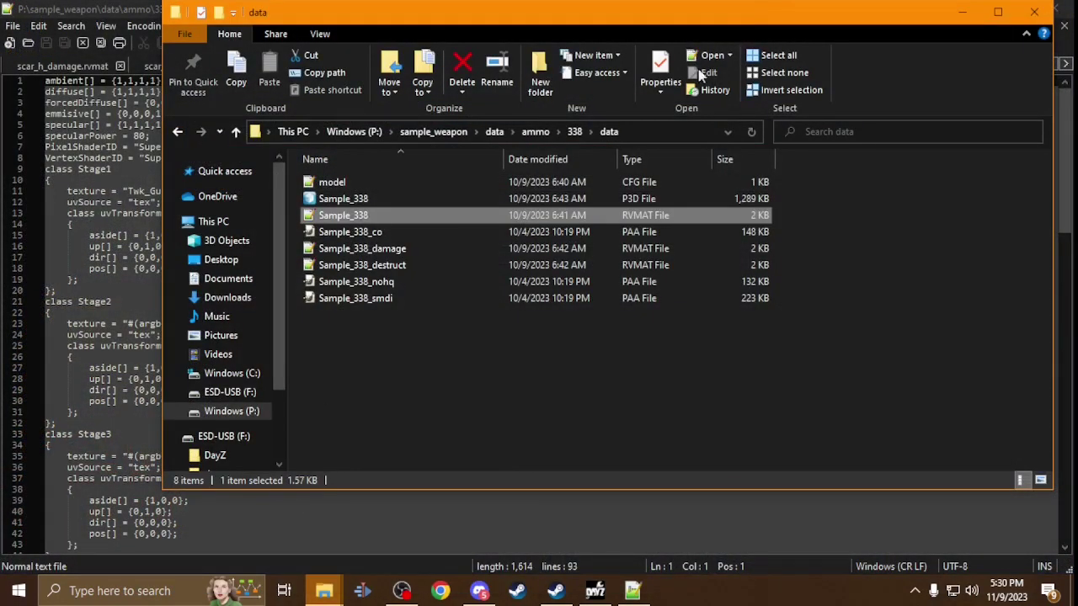
pyautogui.click(638, 134)
pyautogui.moveTo(484, 132); pyautogui.dragTo(279, 132)
pyautogui.hotkey('ctrl', 'c')
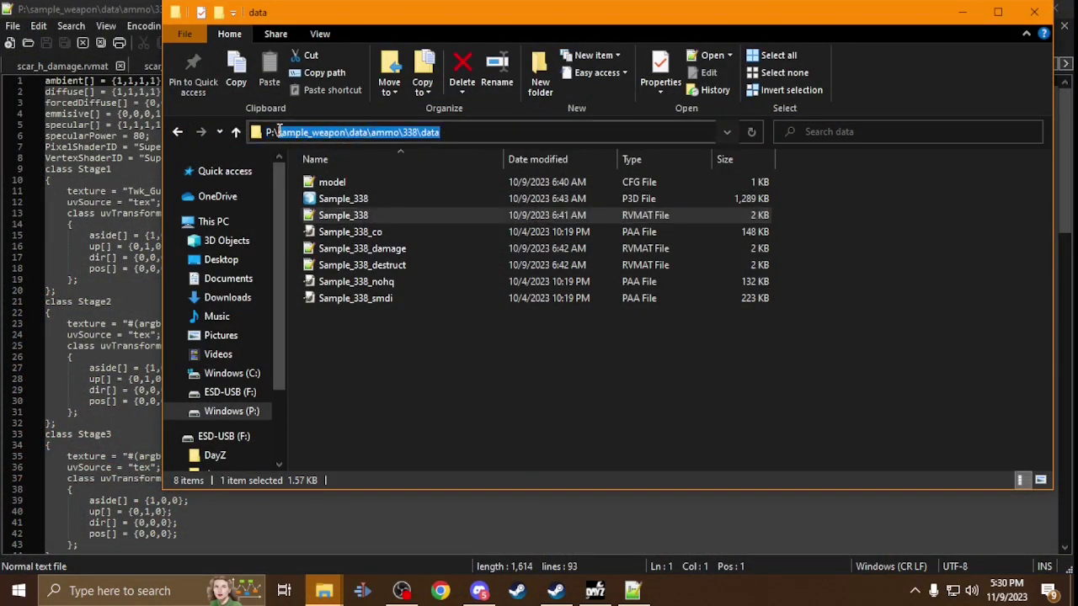
# Replace every Twk_Guns\data\Ammo\338\data path in Sample_338.rvmat with sample_weapon\data\ammo\338\data.
pyautogui.click(127, 7)
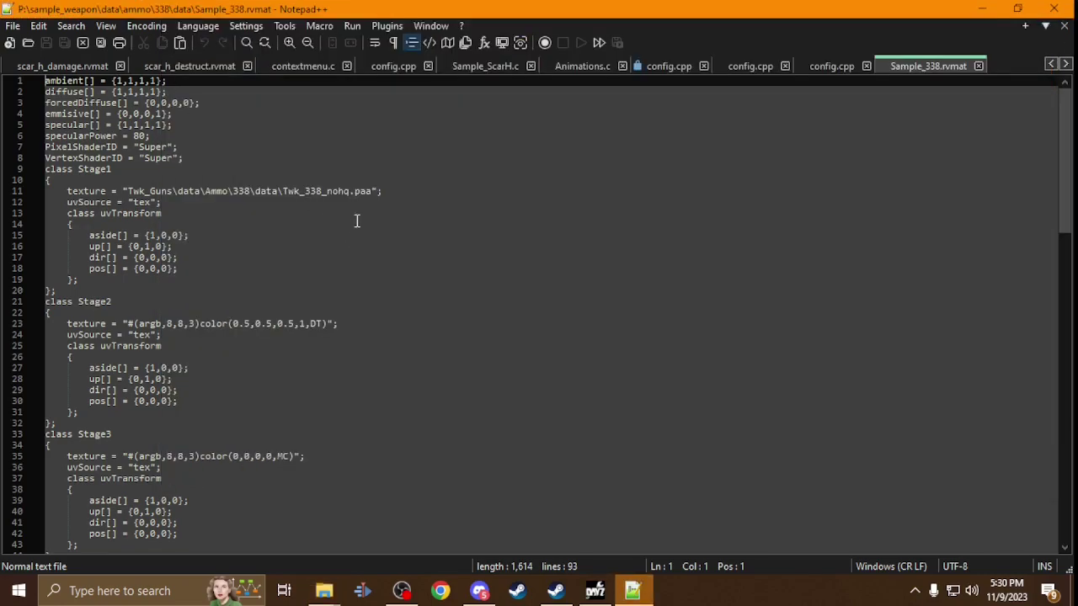
pyautogui.moveTo(282, 192); pyautogui.dragTo(112, 192)
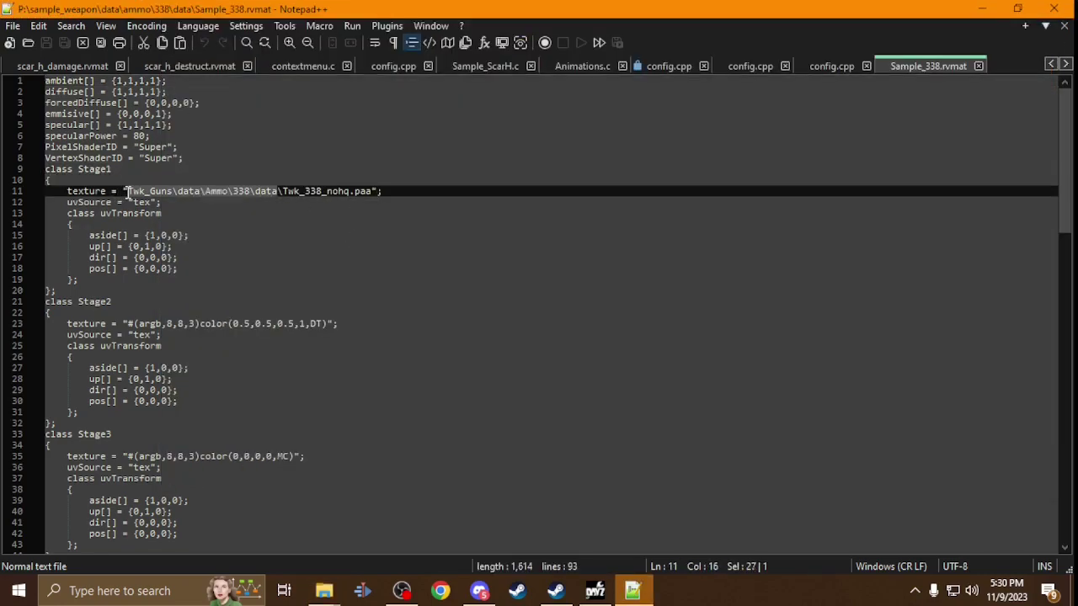
pyautogui.click(71, 25)
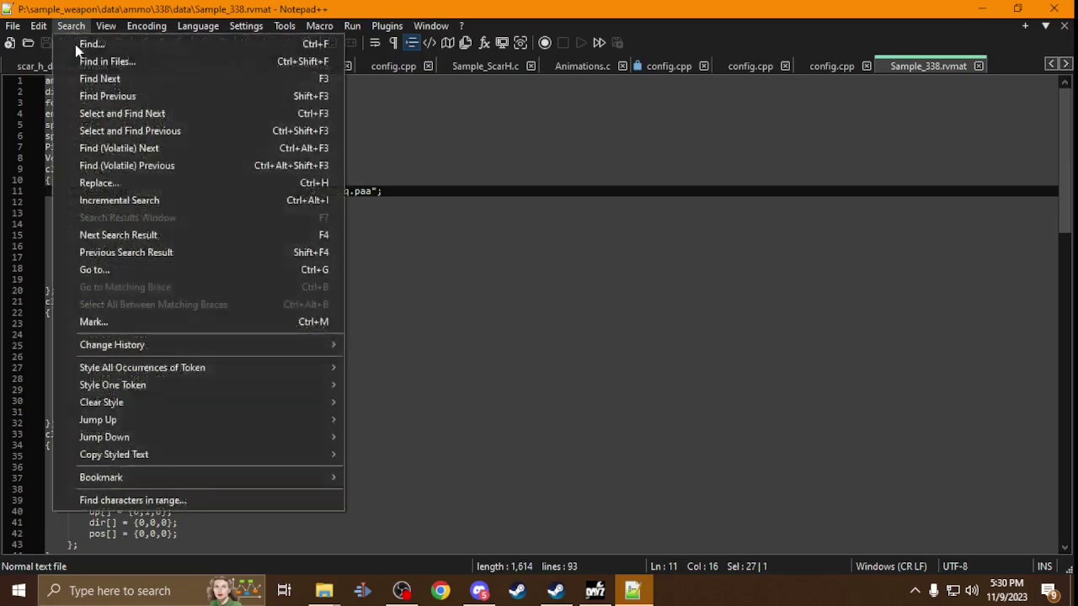
pyautogui.click(92, 181)
pyautogui.doubleClick(492, 241)
pyautogui.hotkey('ctrl', 'v')
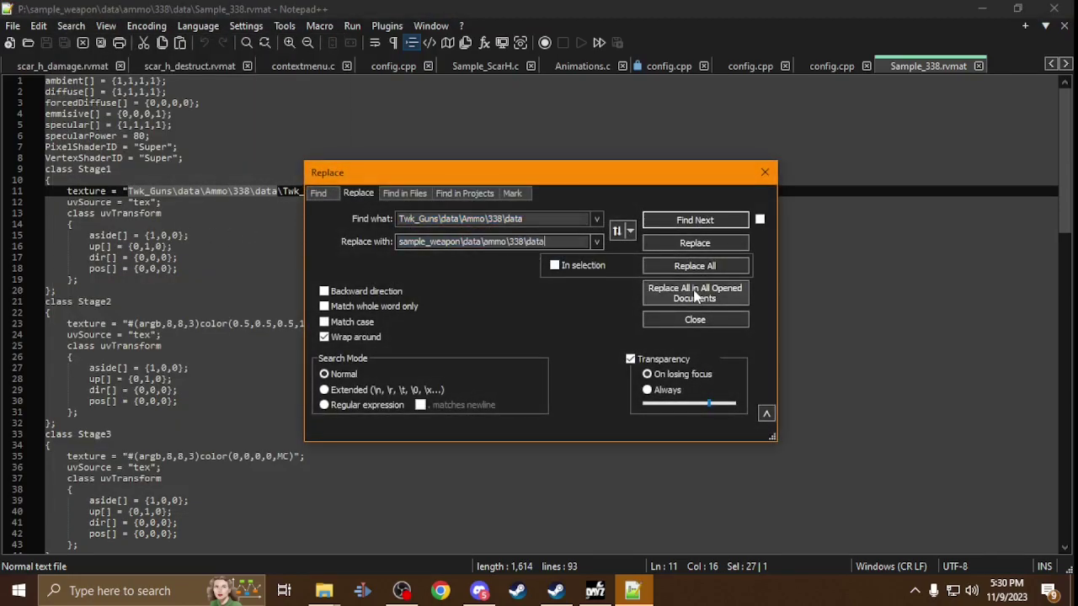
pyautogui.click(695, 265)
pyautogui.click(765, 172)
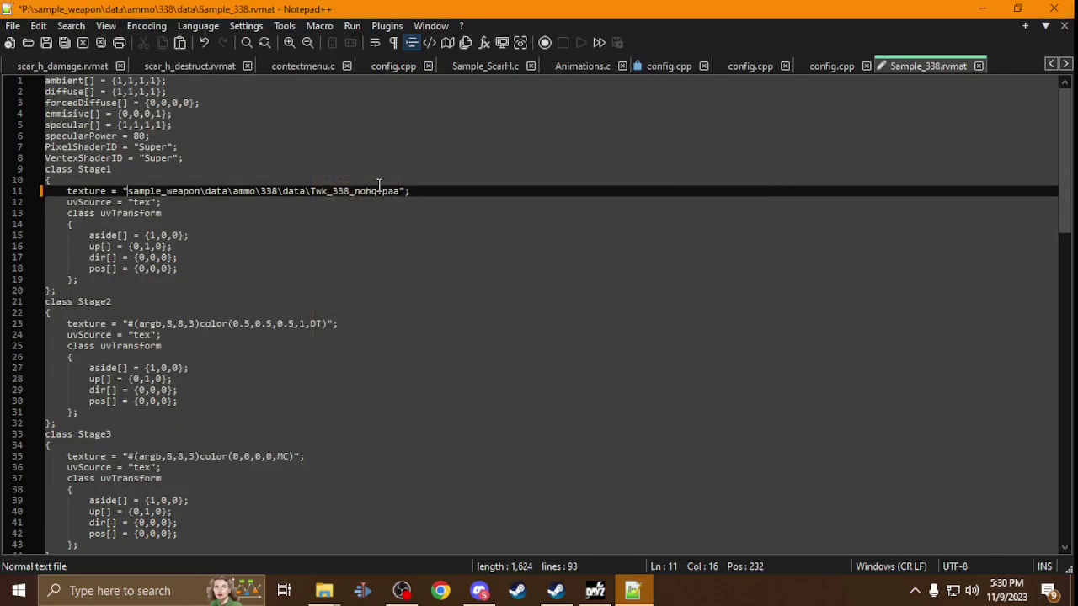
# Copy the name of the renamed nohq texture file and set the Stage1 texture's file name to Sample_338_nohq in Sample_338.rvmat.
pyautogui.moveTo(324, 589)
pyautogui.click(333, 539)
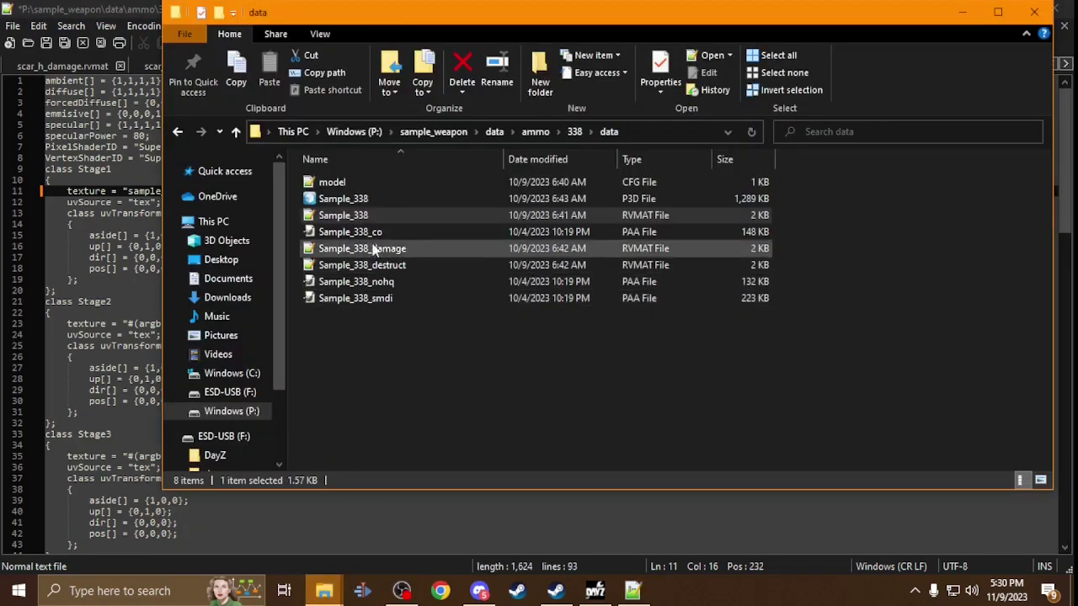
pyautogui.click(374, 283)
pyautogui.rightClick(383, 288)
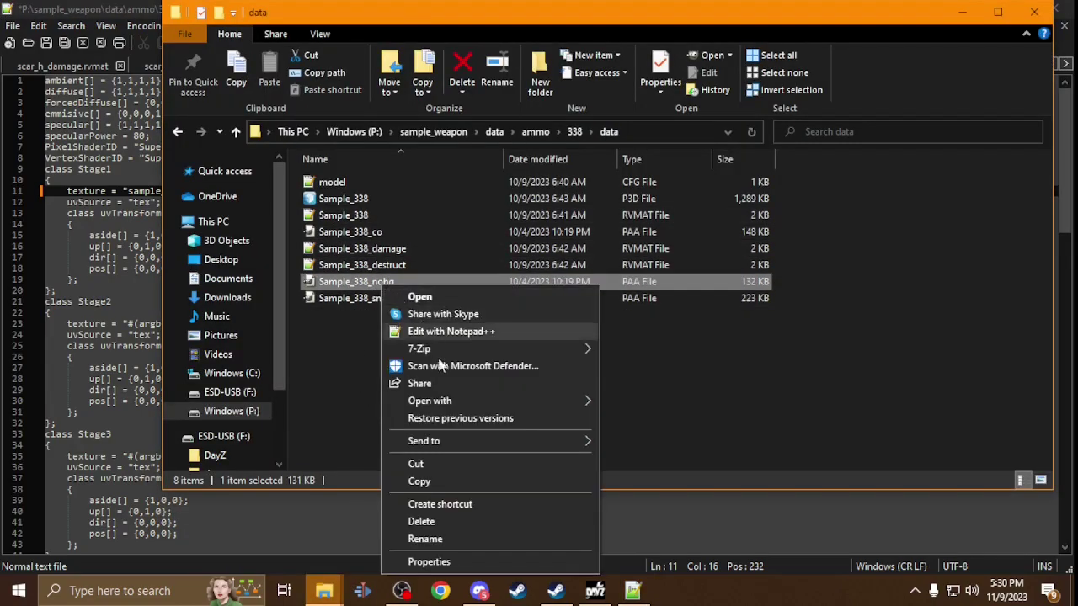
pyautogui.click(470, 544)
pyautogui.hotkey('ctrl', 'c')
pyautogui.click(459, 422)
pyautogui.click(59, 8)
pyautogui.doubleClick(334, 190)
pyautogui.hotkey('ctrl', 'v')
# Set the Stage5 texture's file name to Sample_338_smdi, using the renamed file's name, and save Sample_338.rvmat.
pyautogui.scroll(-12, 354, 343)
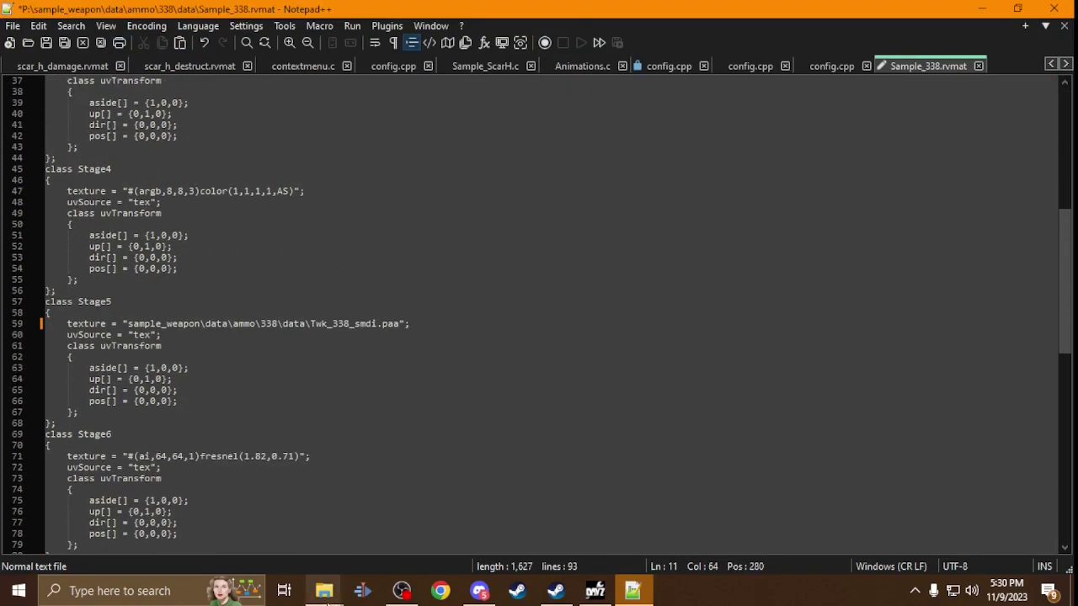
pyautogui.moveTo(327, 593)
pyautogui.click(376, 482)
pyautogui.click(392, 301)
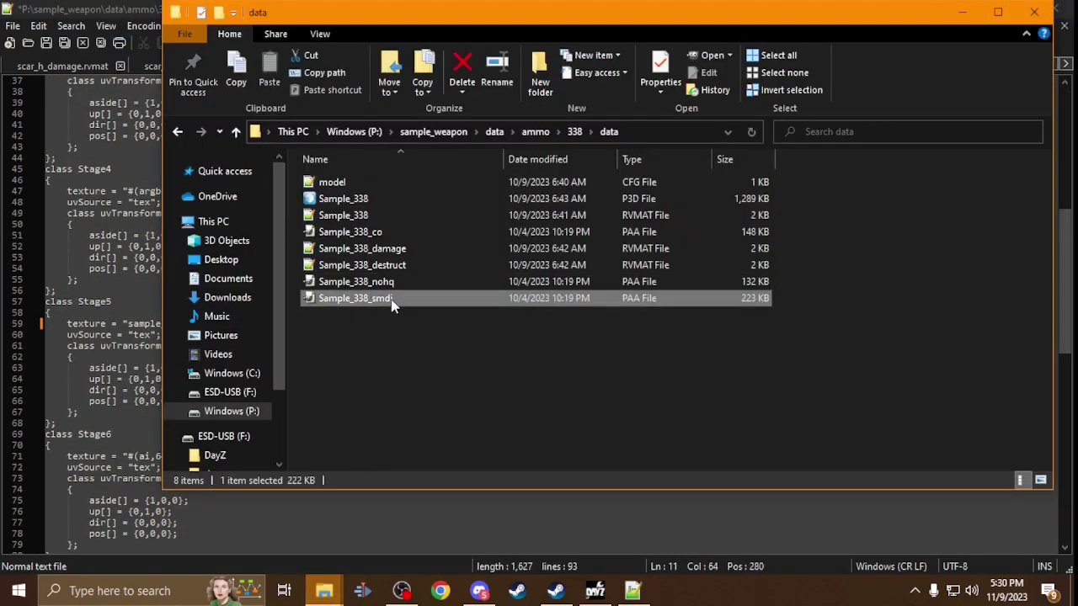
pyautogui.rightClick(391, 301)
pyautogui.click(445, 264)
pyautogui.hotkey('ctrl', 'c')
pyautogui.click(432, 408)
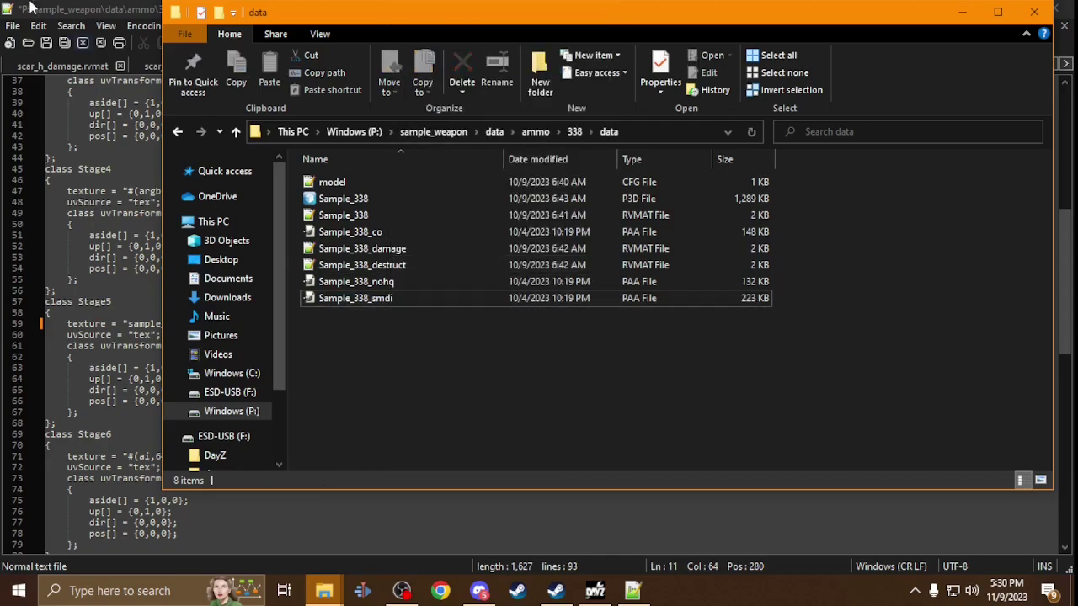
pyautogui.click(76, 9)
pyautogui.doubleClick(326, 316)
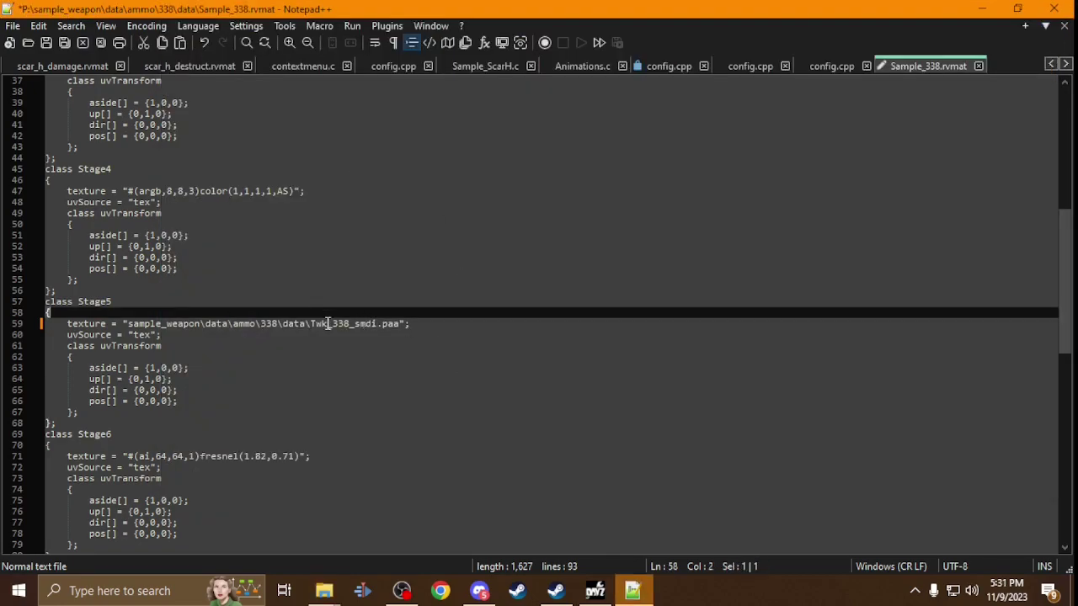
pyautogui.doubleClick(328, 323)
pyautogui.hotkey('ctrl', 'v')
pyautogui.click(47, 43)
# Close all open documents except scar_h.rvmat.
pyautogui.scroll(1, 59, 67)
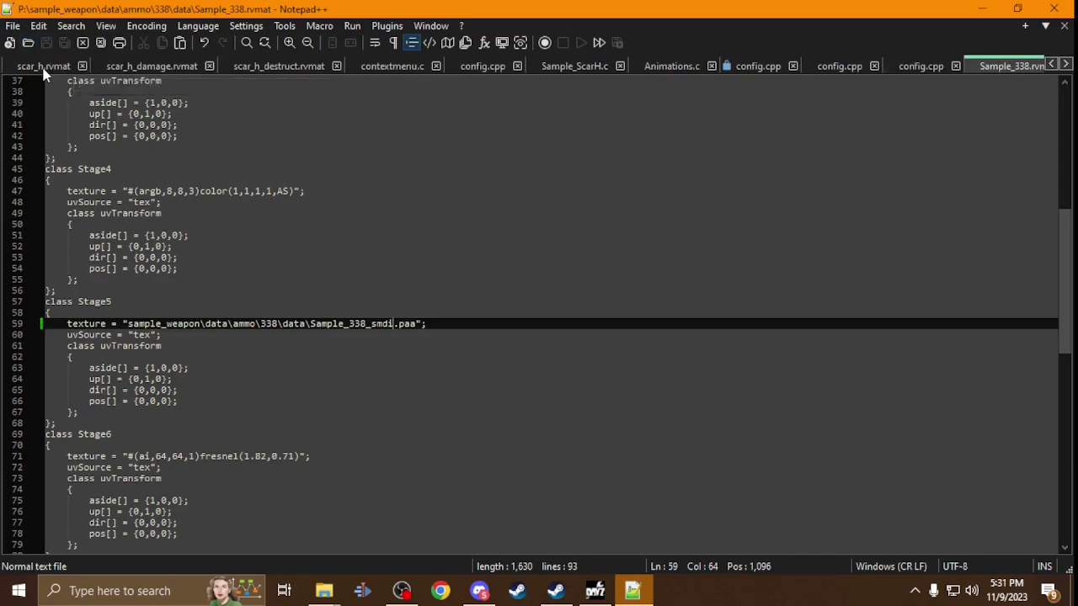
pyautogui.click(42, 66)
pyautogui.rightClick(42, 67)
pyautogui.moveTo(121, 97)
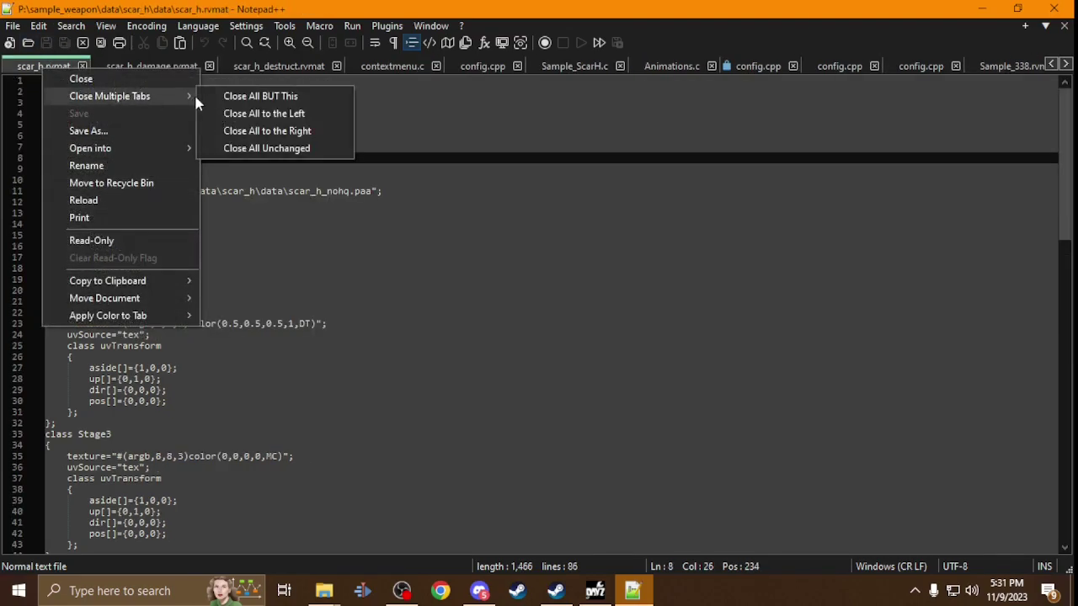
pyautogui.click(242, 98)
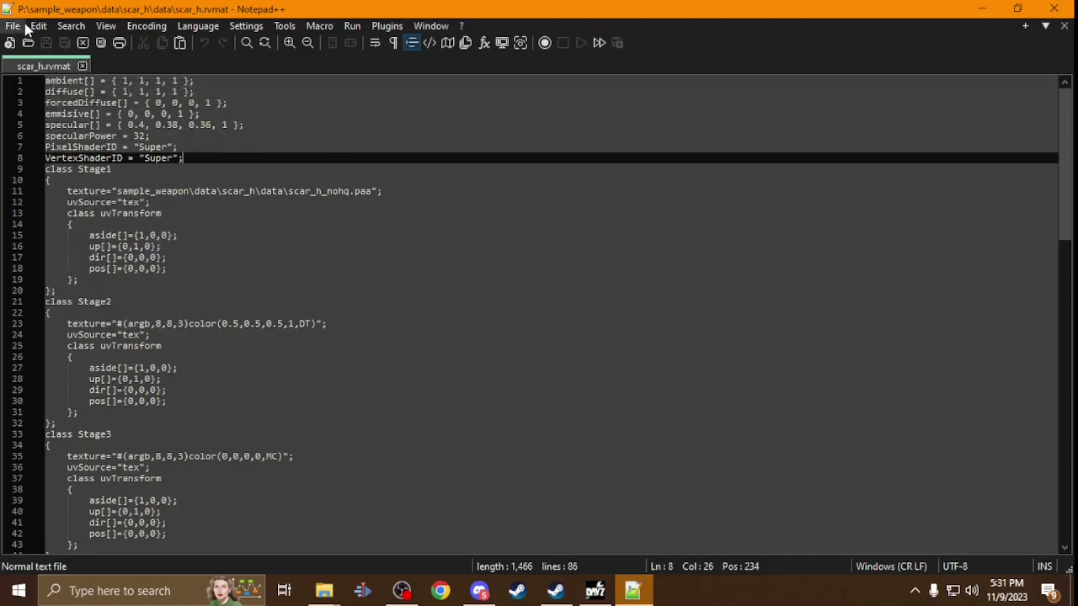
# Open the Sample_338_damage and Sample_338_destruct RVMAT files from the 338 data folder in Notepad++.
pyautogui.click(324, 590)
pyautogui.doubleClick(352, 247)
pyautogui.moveTo(324, 591)
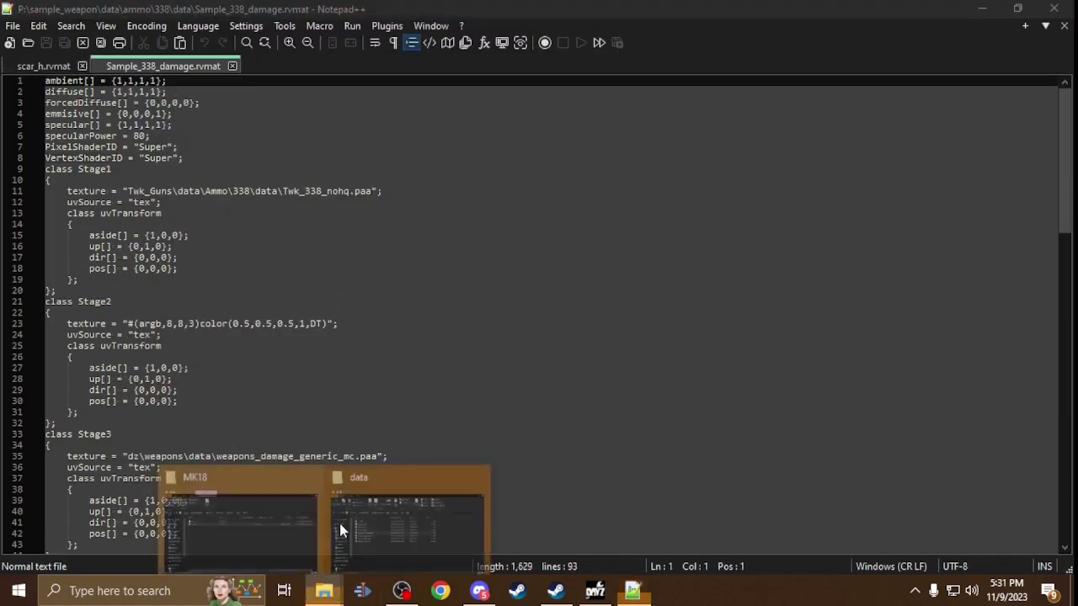
pyautogui.click(381, 536)
pyautogui.doubleClick(371, 264)
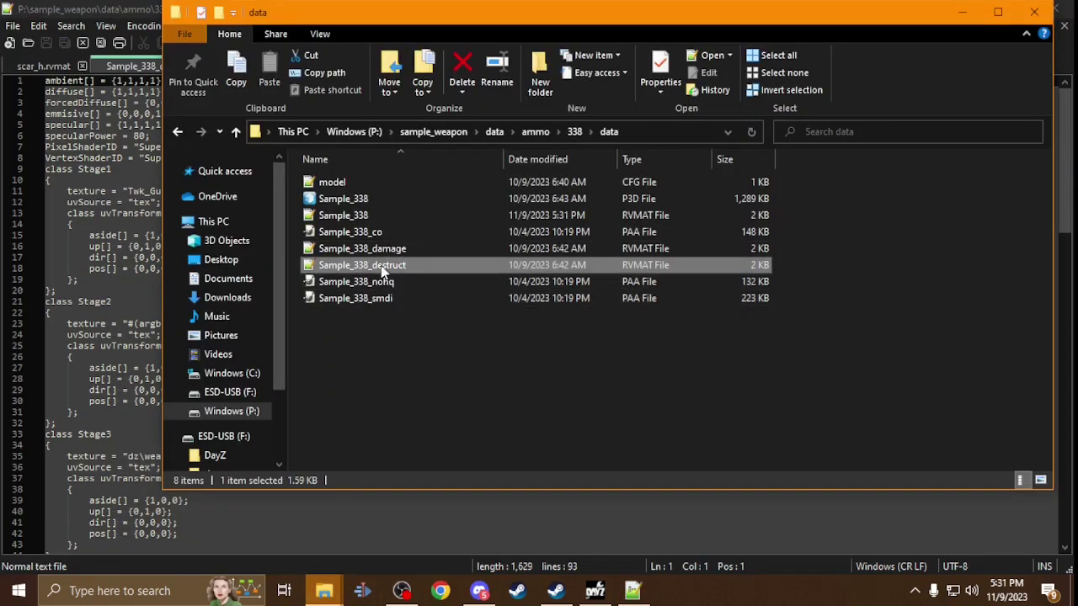
# Replace the Stage1 texture line in Sample_338_damage.rvmat with the scar_h_nohq.paa texture line copied from scar_h.rvmat.
pyautogui.click(51, 67)
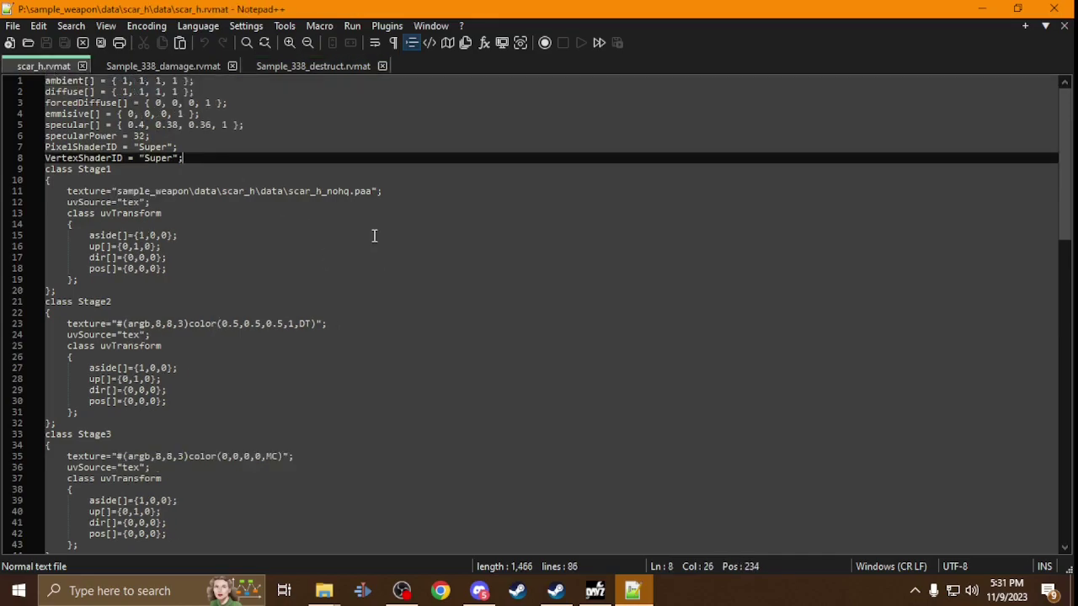
pyautogui.moveTo(381, 195); pyautogui.dragTo(16, 191)
pyautogui.hotkey('ctrl', 'c')
pyautogui.click(163, 67)
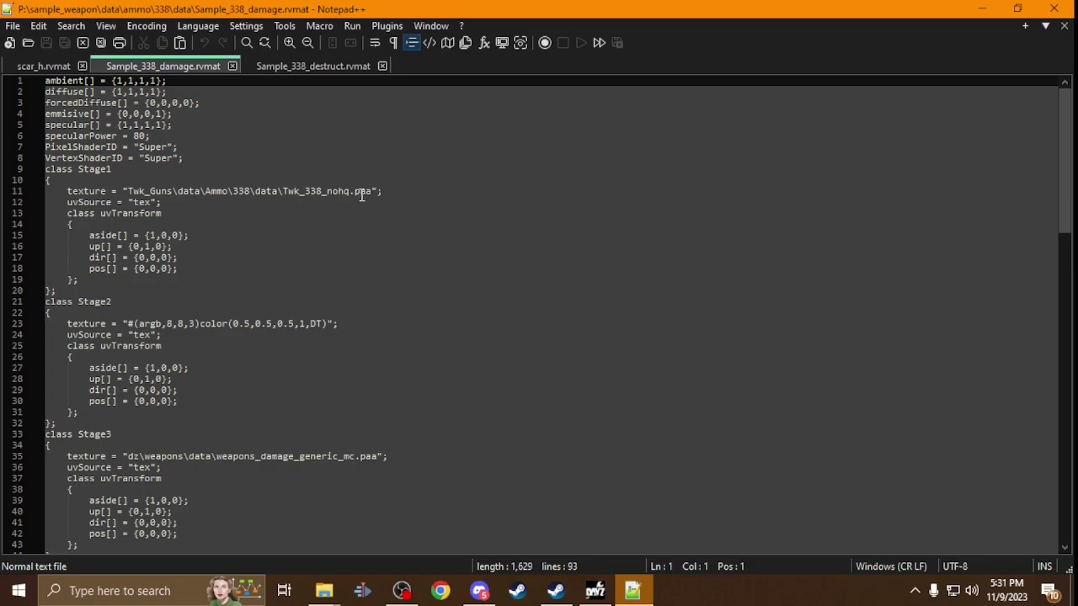
pyautogui.moveTo(388, 196); pyautogui.dragTo(13, 193)
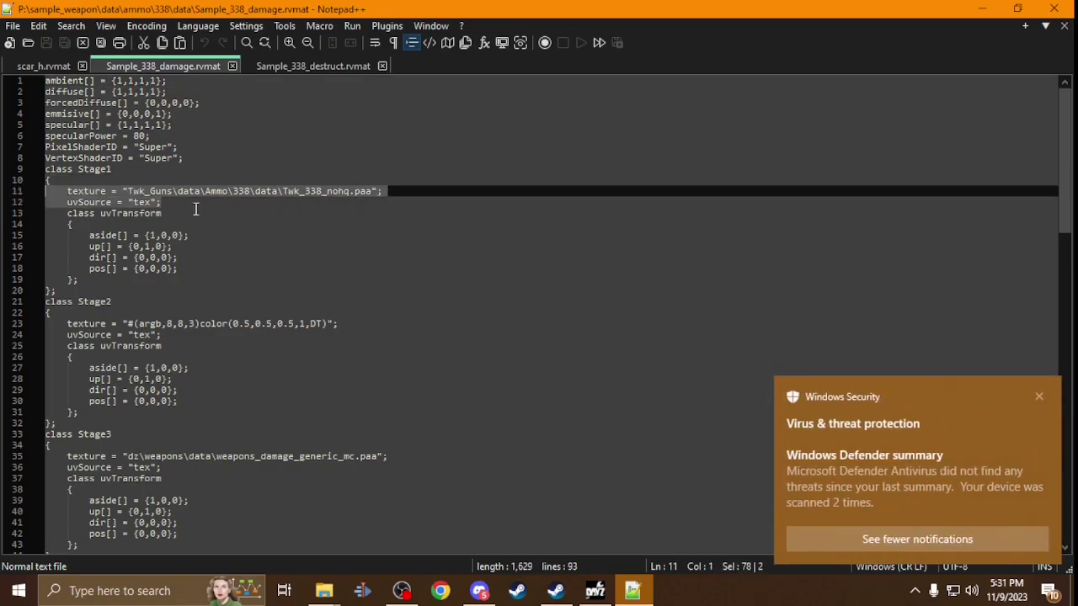
pyautogui.click(371, 257)
pyautogui.moveTo(394, 190); pyautogui.dragTo(5, 190)
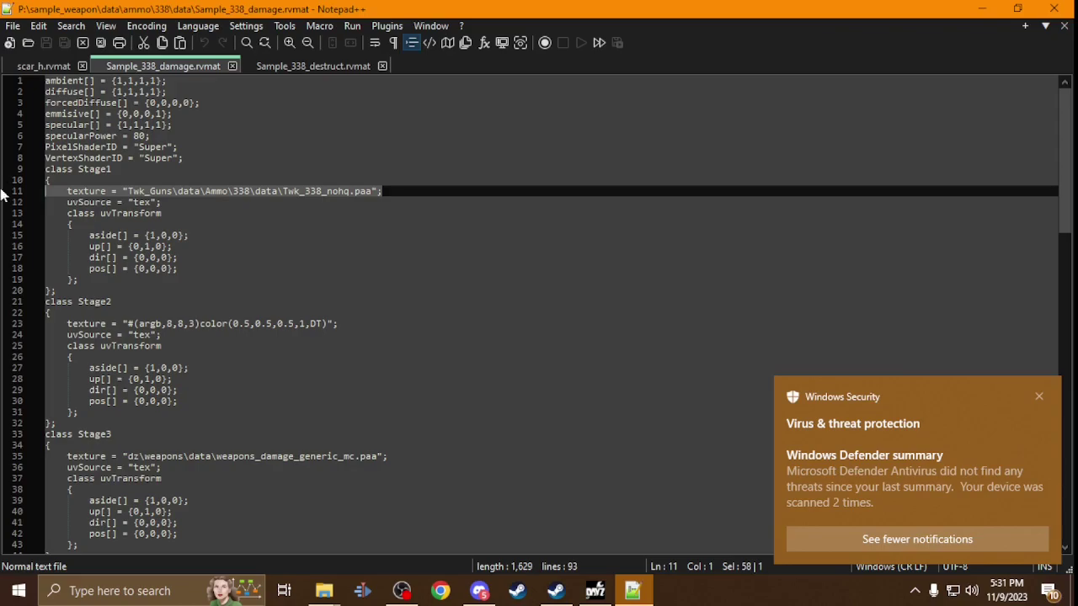
pyautogui.hotkey('ctrl', 'v')
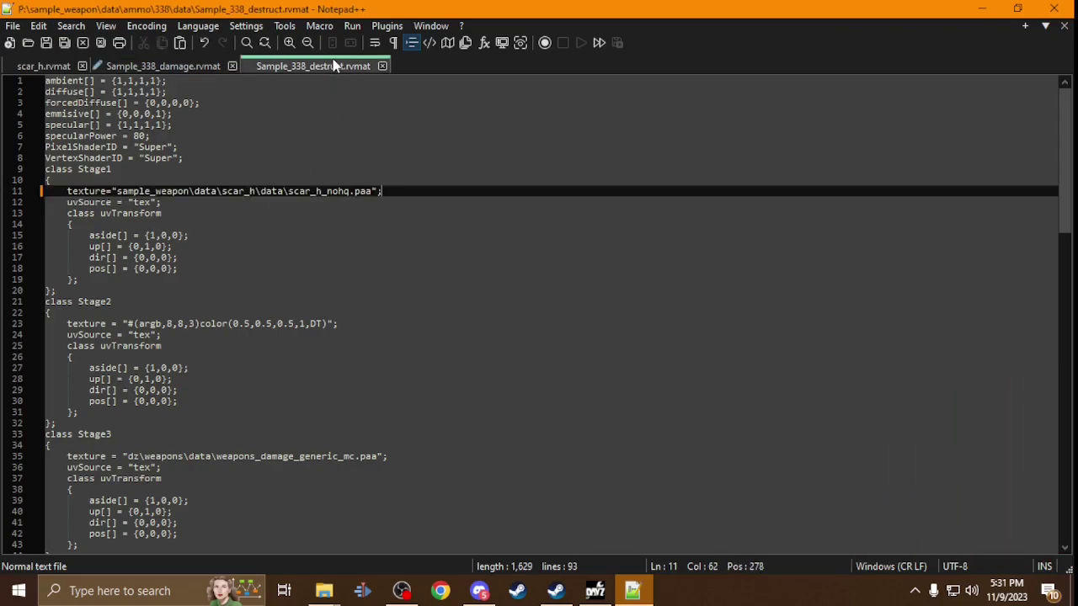
# Replace the Stage1 texture line in Sample_338_destruct.rvmat with the same copied scar_h_nohq.paa texture line.
pyautogui.click(351, 66)
pyautogui.moveTo(59, 180)
pyautogui.mouseDown()
pyautogui.moveTo(33, 169)
pyautogui.moveTo(4, 192)
pyautogui.moveTo(34, 202)
pyautogui.moveTo(49, 190)
pyautogui.mouseUp()
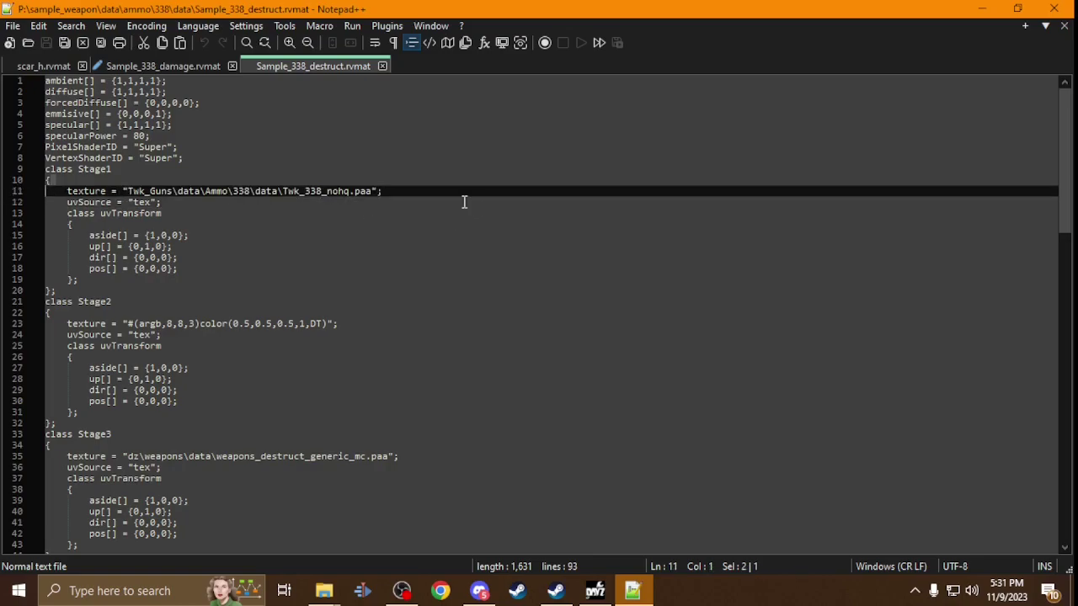
pyautogui.click(394, 199)
pyautogui.moveTo(386, 195); pyautogui.dragTo(31, 189)
pyautogui.hotkey('ctrl', 'v')
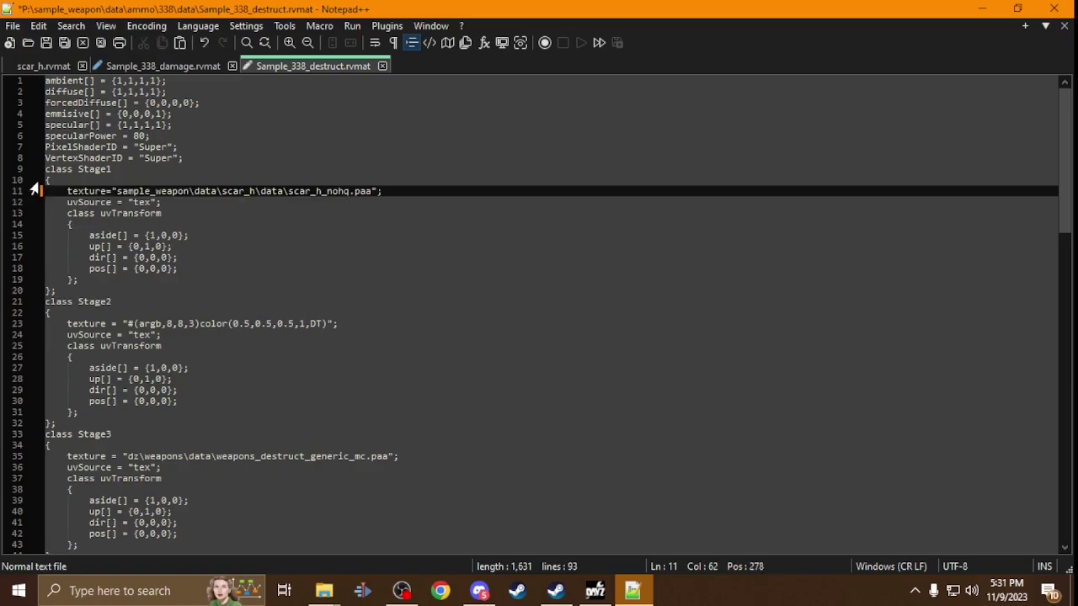
# Copy the scar_h_smdi.paa texture line from scar_h.rvmat and paste it over the Stage5 texture line in Sample_338_damage.rvmat.
pyautogui.click(129, 64)
pyautogui.click(42, 66)
pyautogui.scroll(-8, 228, 291)
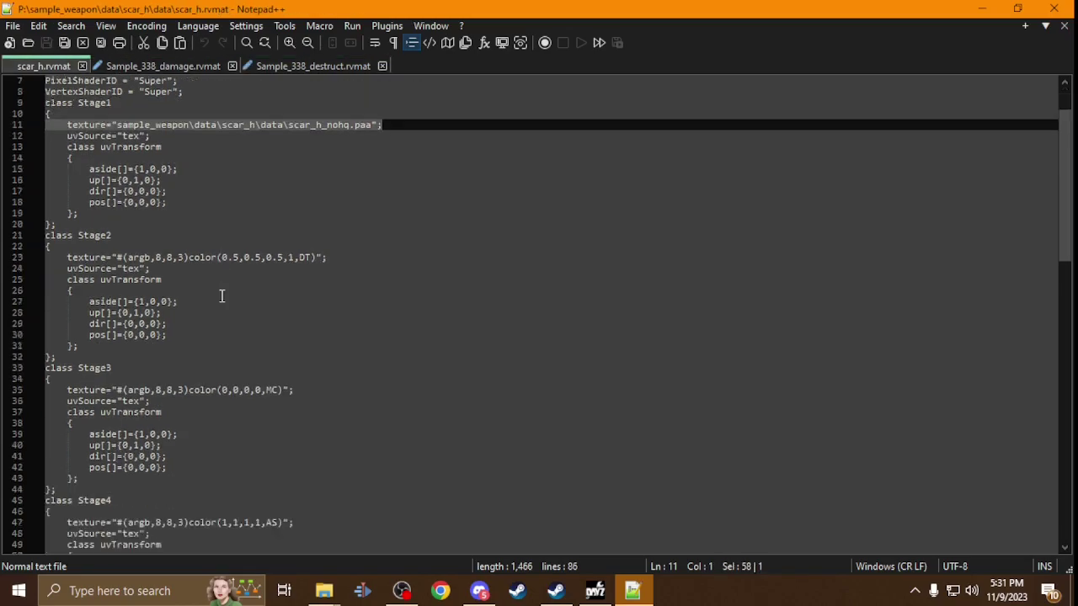
pyautogui.scroll(-4, 232, 289)
pyautogui.moveTo(422, 327); pyautogui.dragTo(11, 324)
pyautogui.click(128, 66)
pyautogui.scroll(-8, 308, 243)
pyautogui.moveTo(387, 461); pyautogui.dragTo(33, 455)
pyautogui.hotkey('ctrl', 'v')
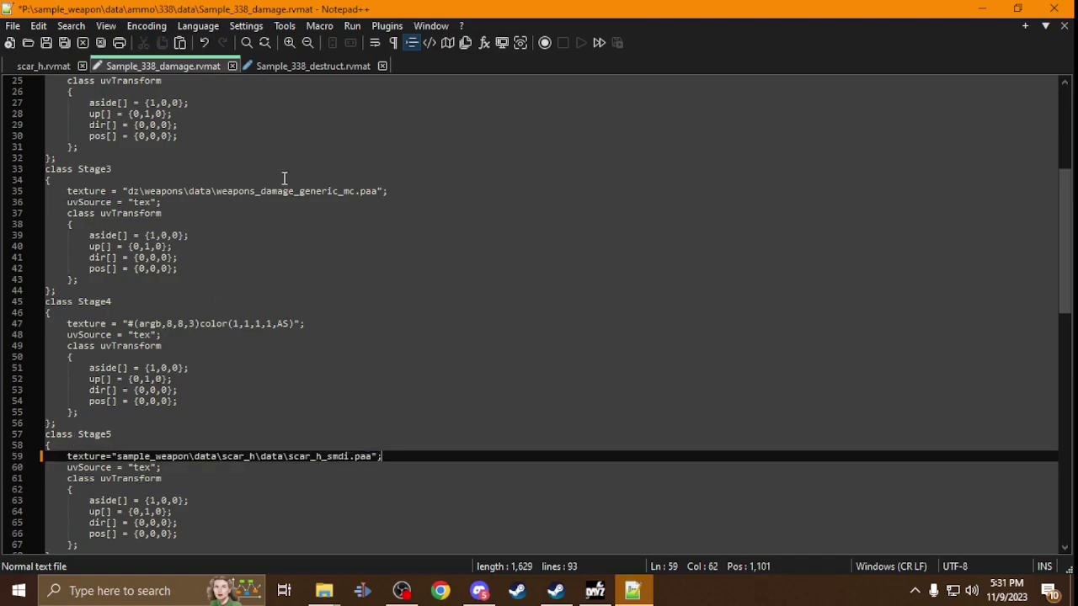
# Replace the Stage3 texture line in Sample_338_destruct.rvmat with the copied scar_h_smdi.paa texture line.
pyautogui.click(341, 65)
pyautogui.moveTo(411, 461); pyautogui.dragTo(12, 465)
pyautogui.hotkey('ctrl', 'v')
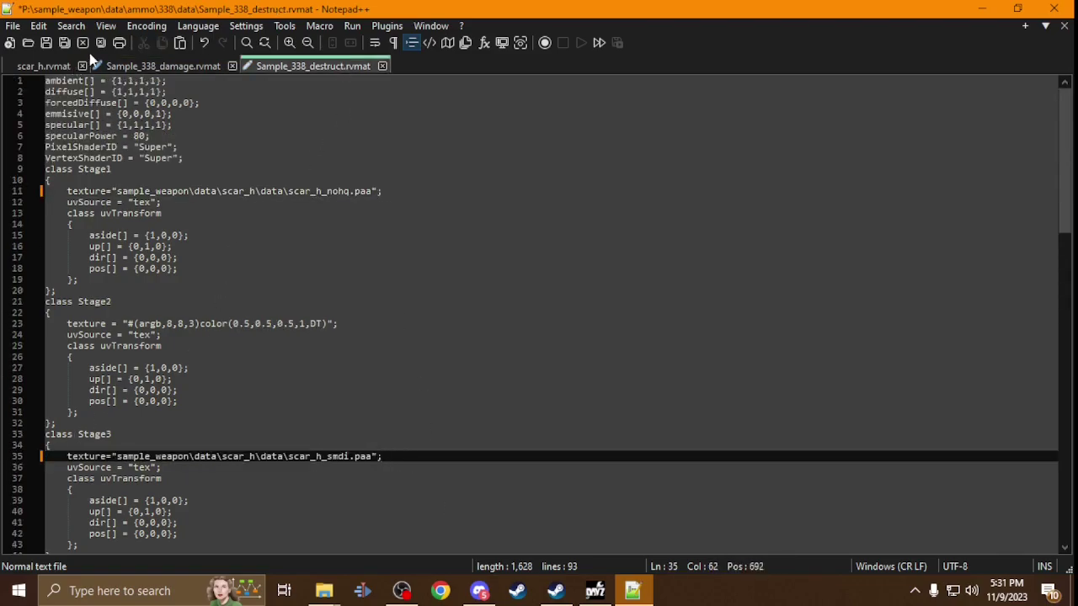
# Save the edited Sample_338_destruct.rvmat and Sample_338_damage.rvmat files and switch to Object Builder with the Sample_338.p3d model.
pyautogui.click(48, 46)
pyautogui.click(110, 69)
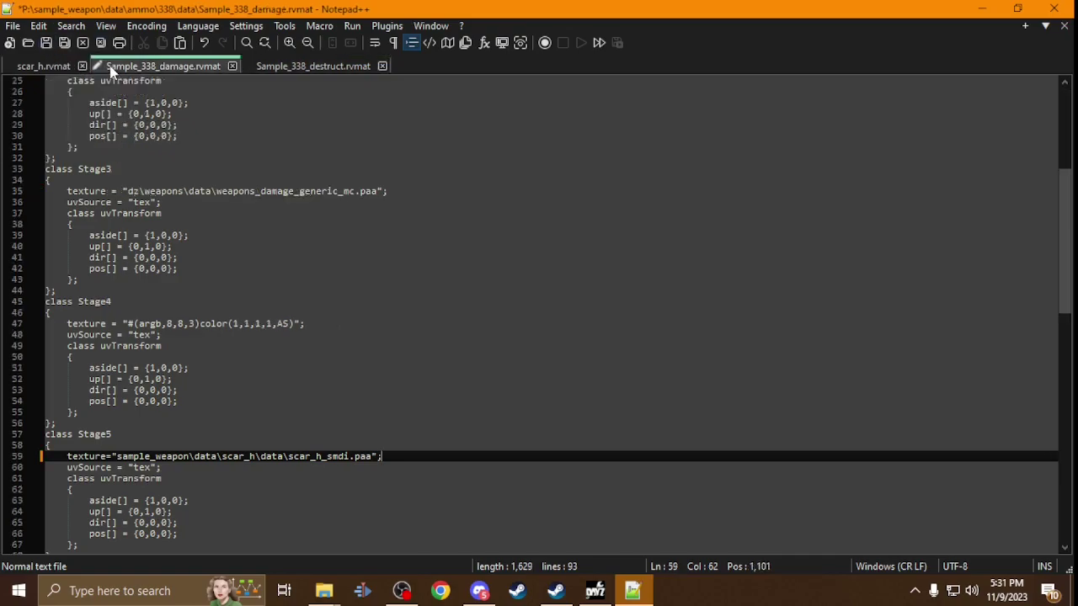
pyautogui.click(46, 42)
pyautogui.click(1054, 8)
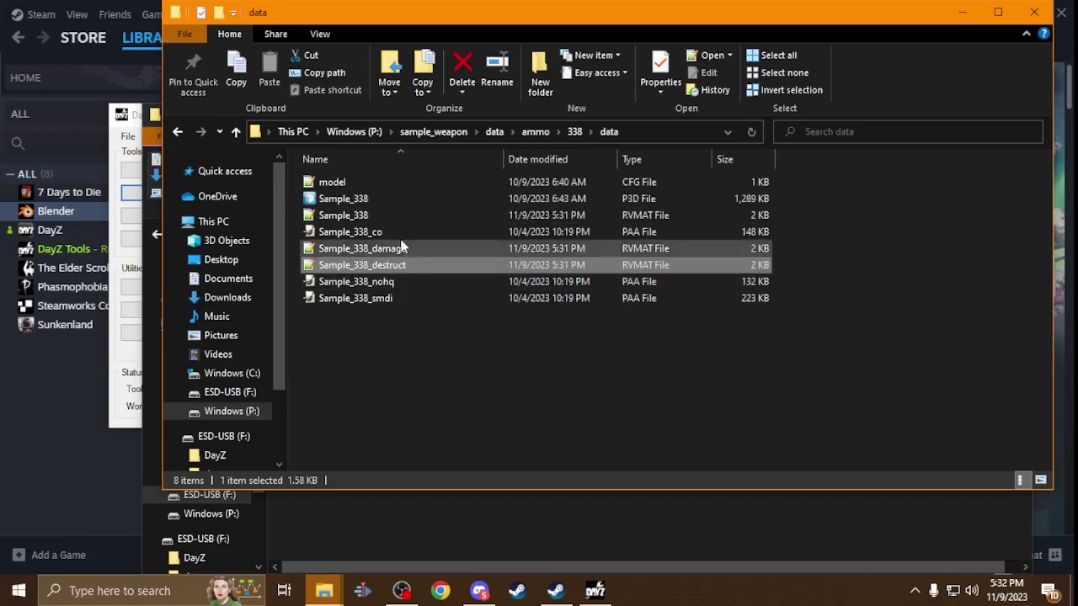
pyautogui.doubleClick(371, 202)
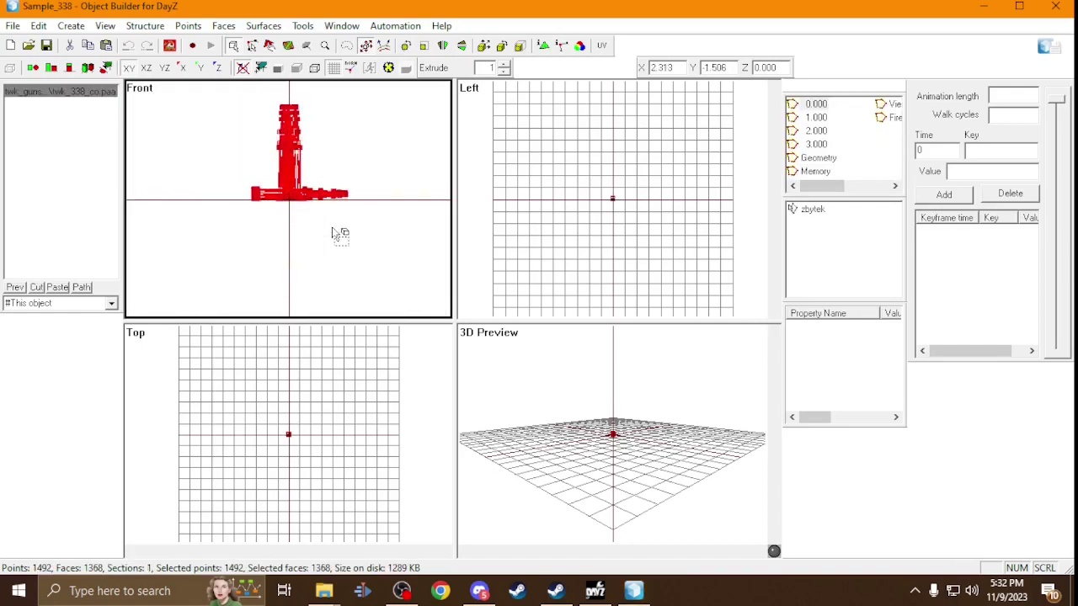
pyautogui.click(71, 25)
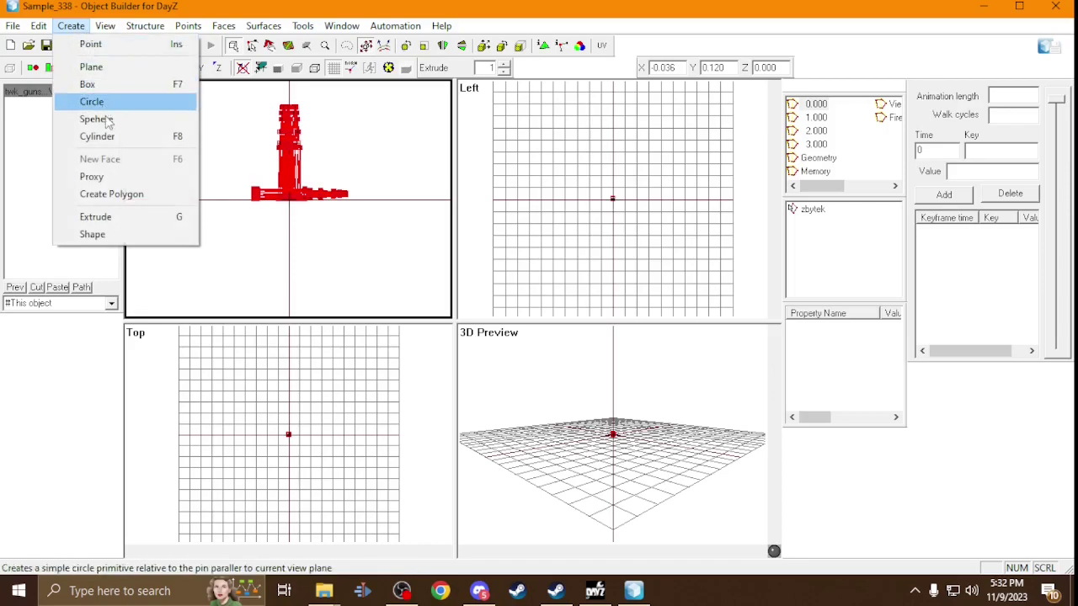
pyautogui.click(108, 80)
pyautogui.click(557, 388)
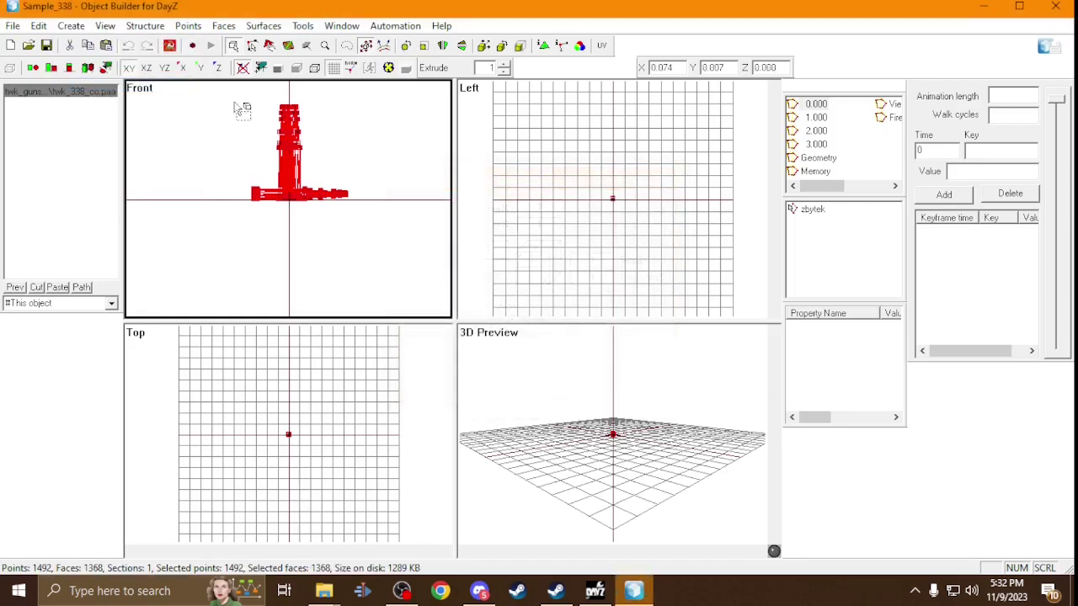
pyautogui.click(70, 26)
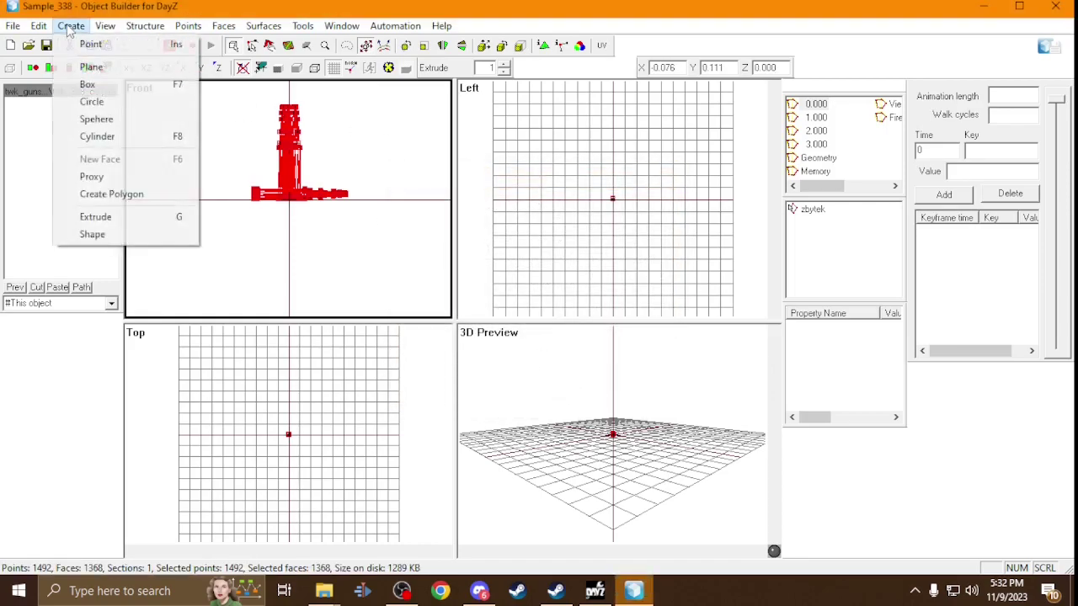
pyautogui.click(92, 176)
pyautogui.click(264, 161)
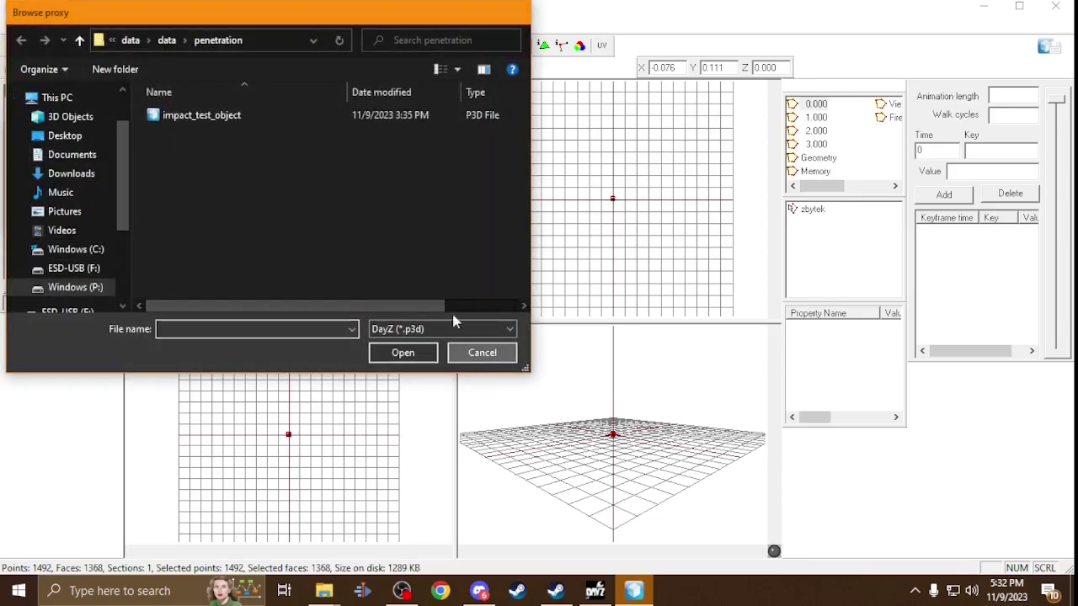
pyautogui.click(488, 353)
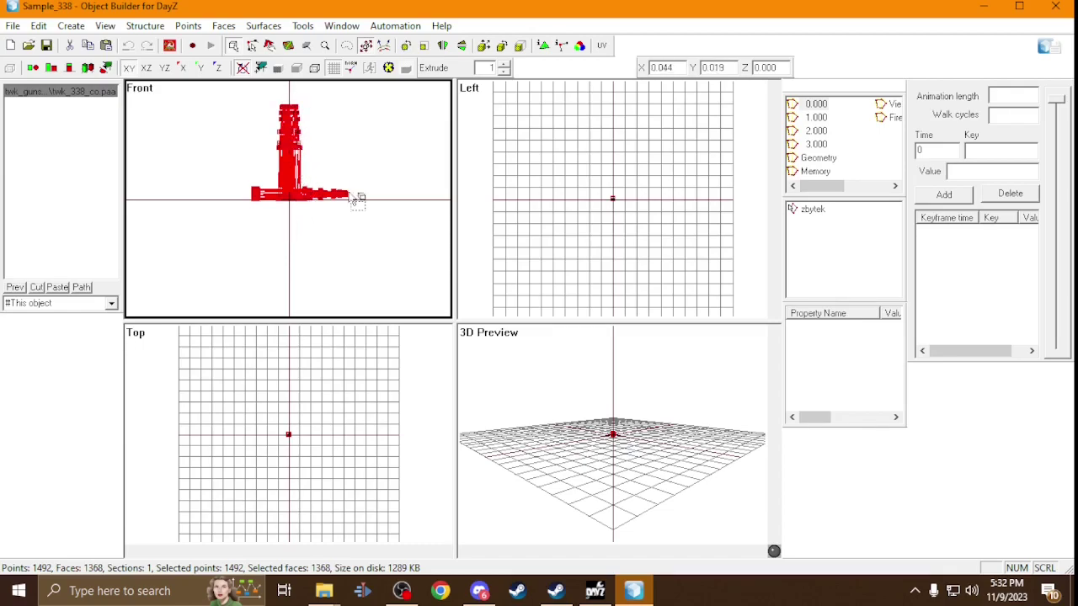
pyautogui.scroll(2, 329, 200)
pyautogui.scroll(-3, 324, 194)
pyautogui.scroll(2, 316, 185)
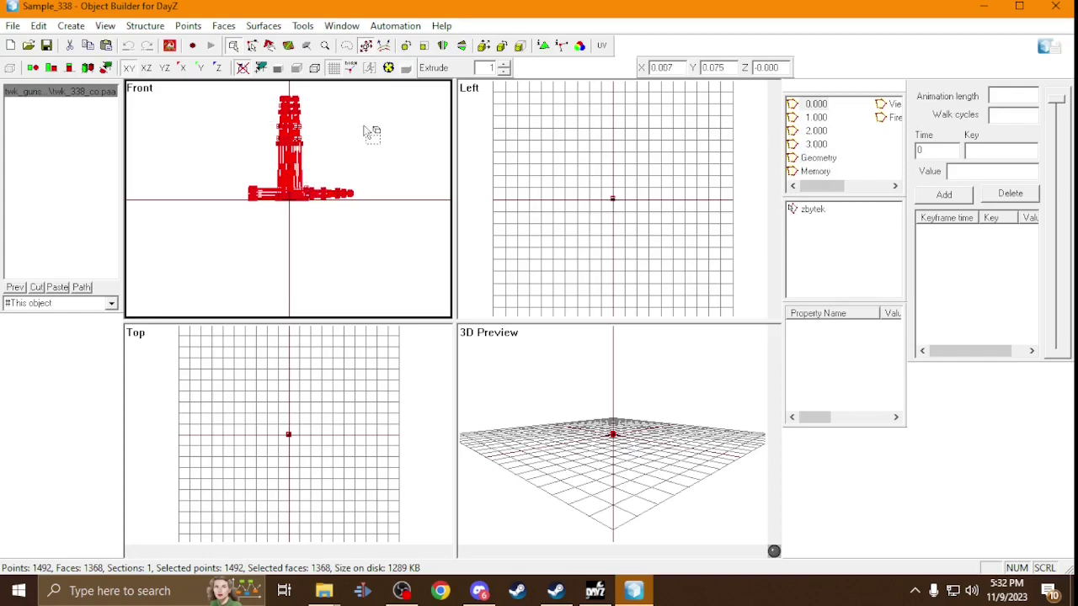
# Delete the 0.000, 3.000 and 2.000 resolution LODs from the Sample_338 model.
pyautogui.rightClick(813, 144)
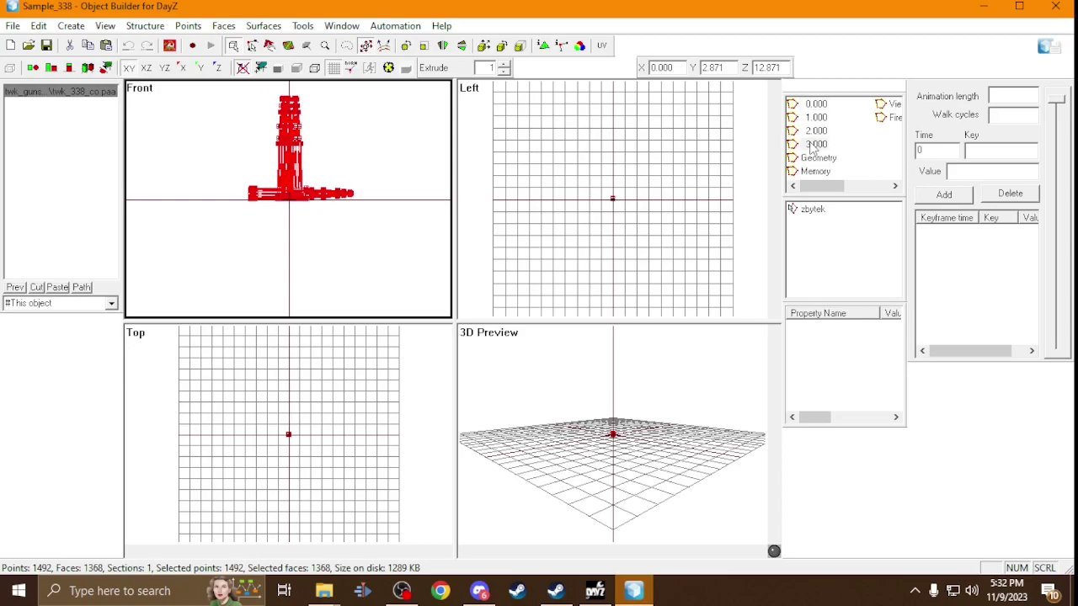
pyautogui.click(821, 106)
pyautogui.click(815, 103)
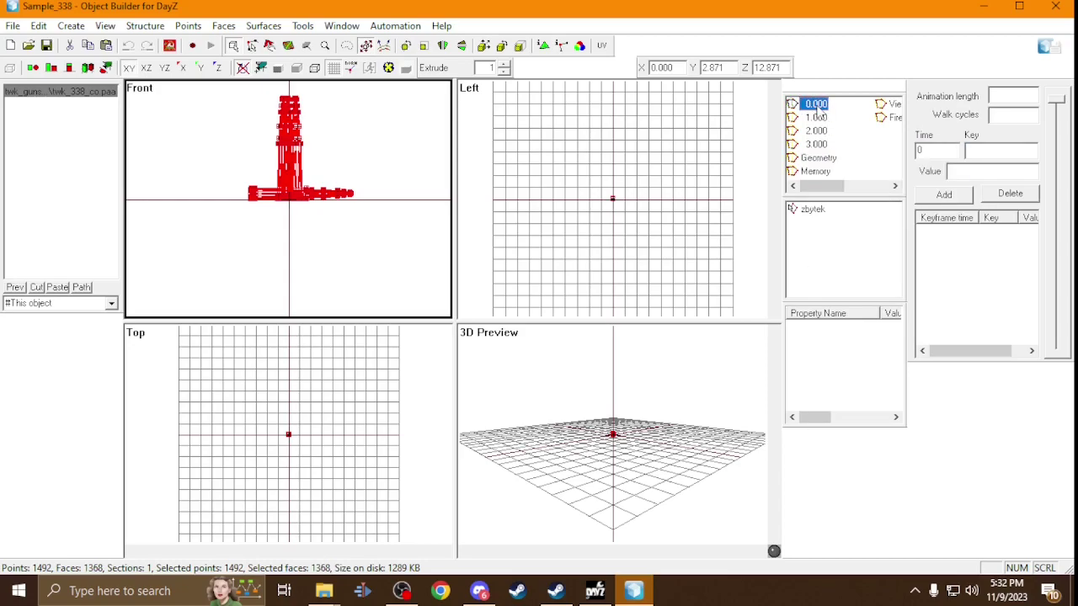
pyautogui.rightClick(818, 105)
pyautogui.click(848, 157)
pyautogui.click(815, 131)
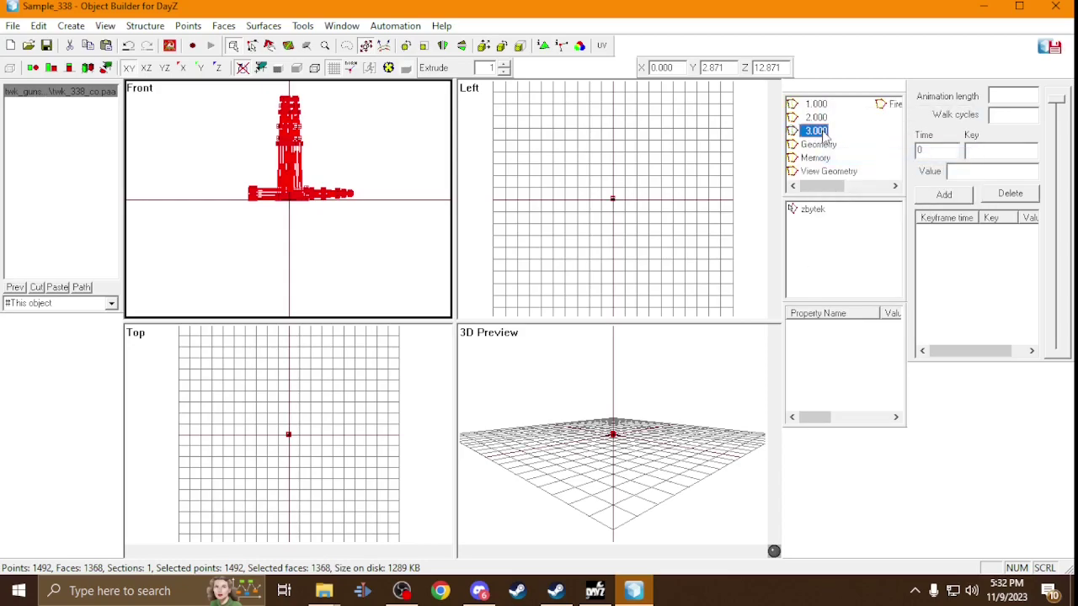
pyautogui.rightClick(823, 132)
pyautogui.click(848, 181)
pyautogui.click(814, 117)
pyautogui.rightClick(816, 117)
pyautogui.click(851, 164)
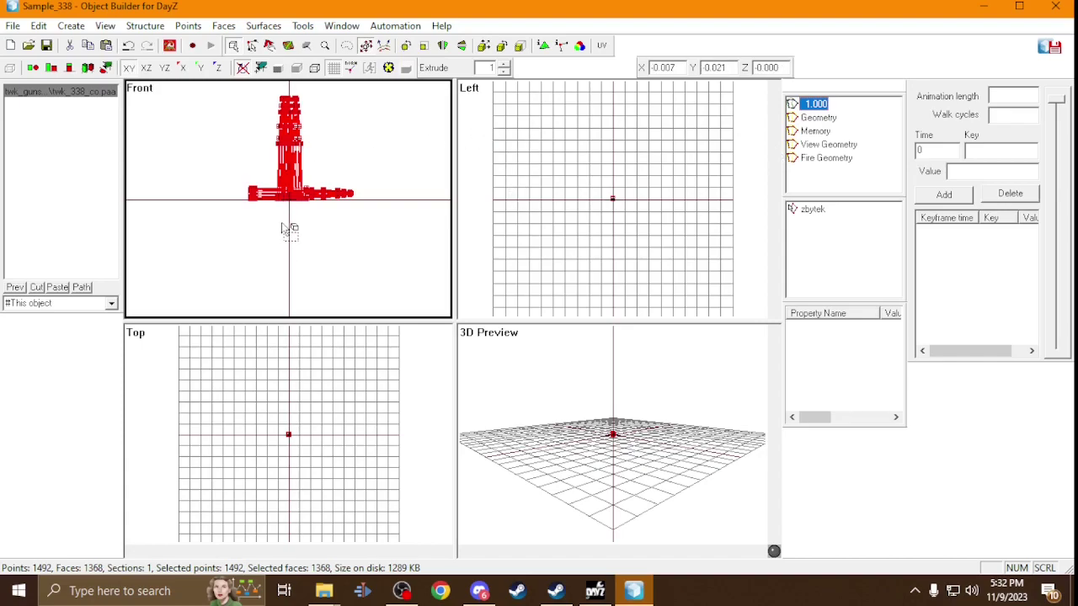
# Set the texture of all selected faces in the 1.000 LOD to Sample_338_co.paa from sample_weapon\data\ammo\338\data.
pyautogui.scroll(3, 264, 159)
pyautogui.scroll(2, 264, 158)
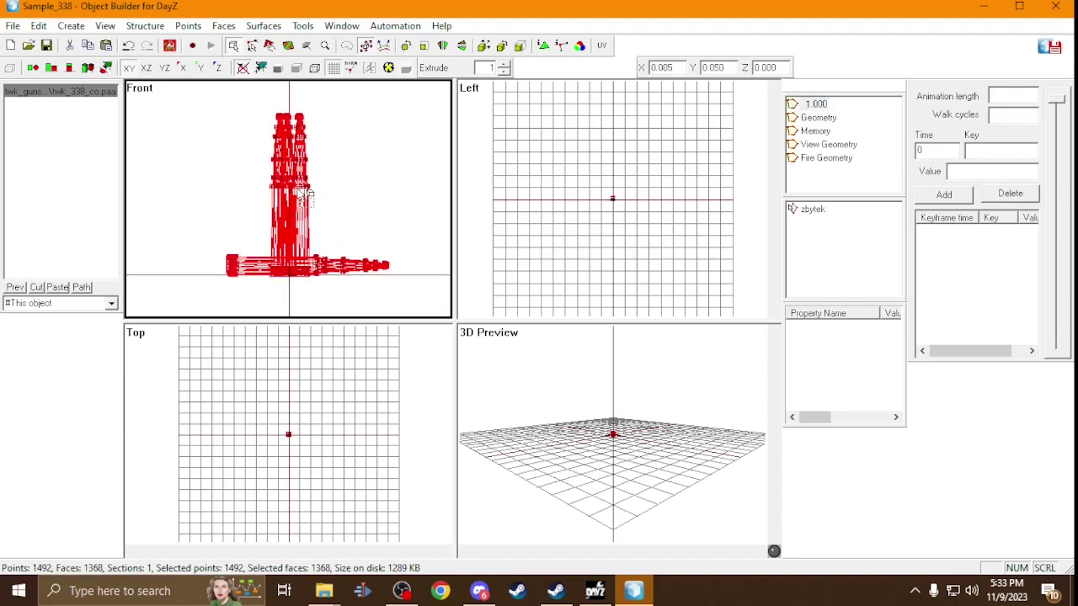
pyautogui.press('e')
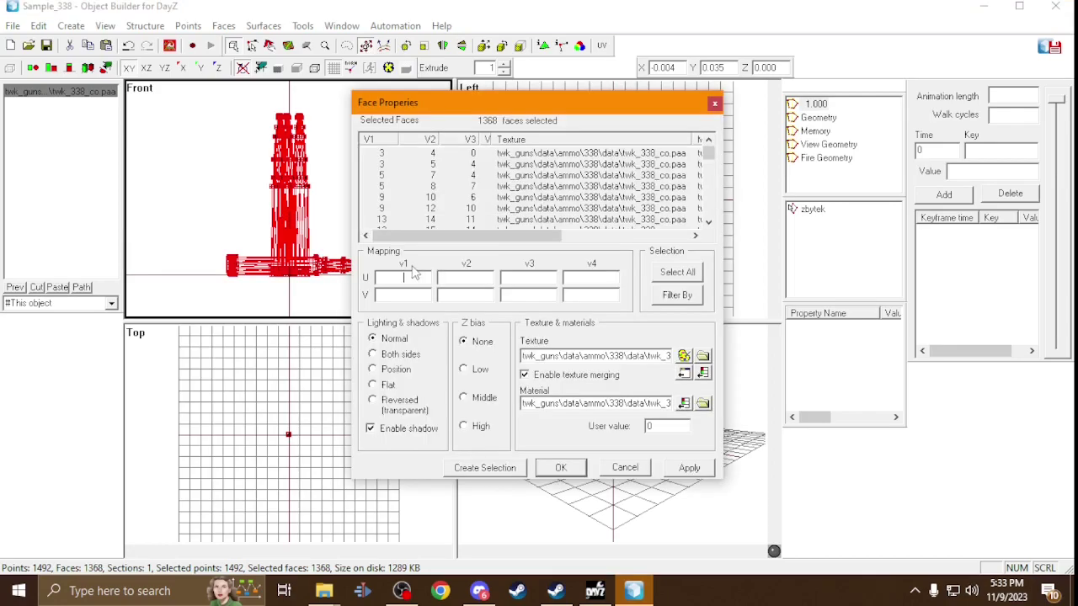
pyautogui.click(703, 356)
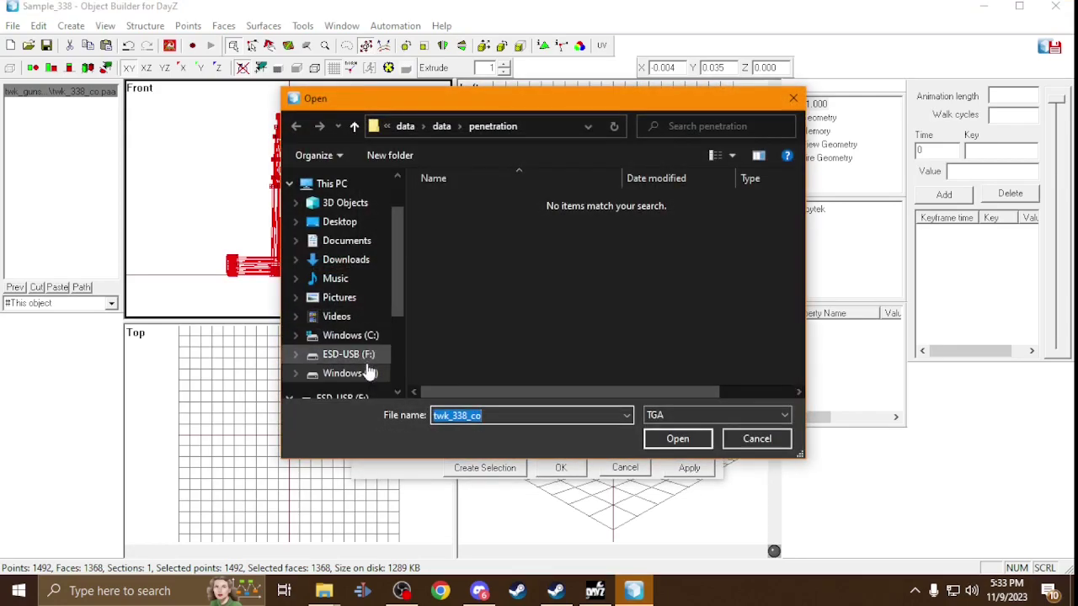
pyautogui.click(350, 373)
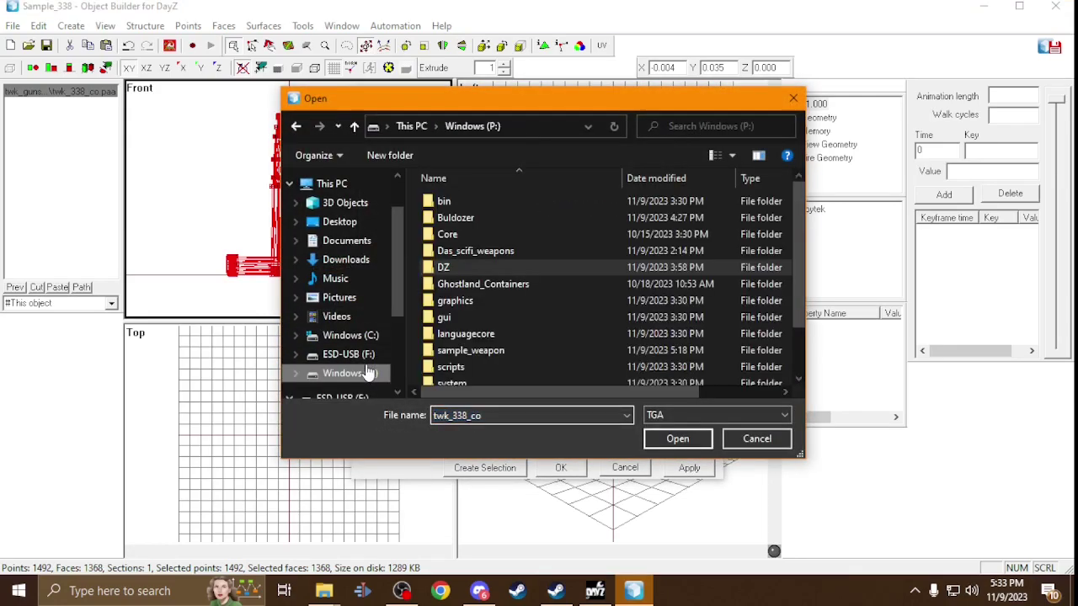
pyautogui.doubleClick(459, 350)
pyautogui.doubleClick(461, 206)
pyautogui.doubleClick(457, 201)
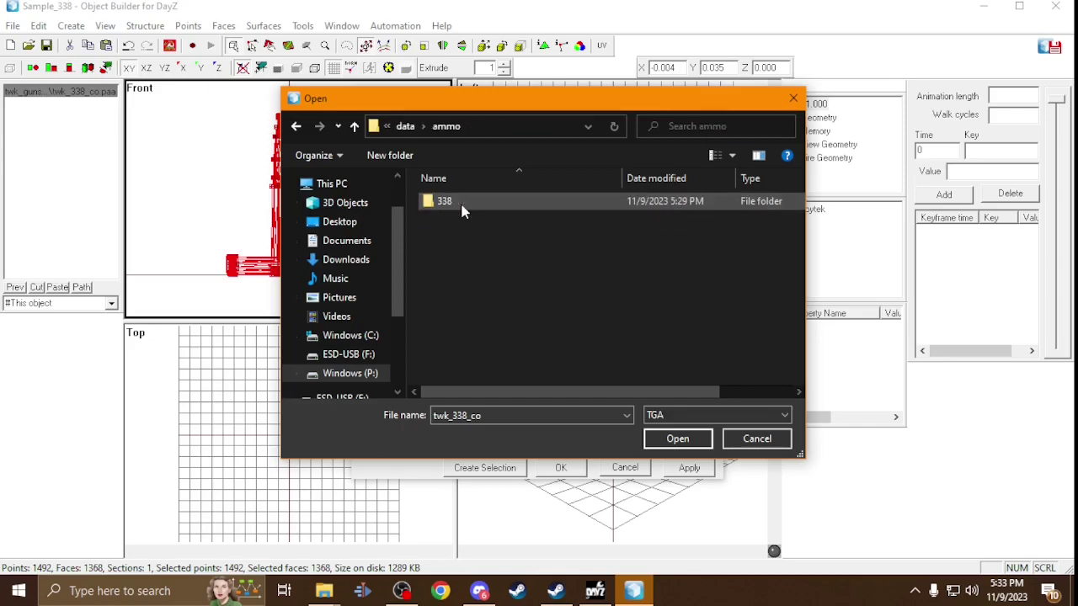
pyautogui.doubleClick(463, 206)
pyautogui.doubleClick(481, 206)
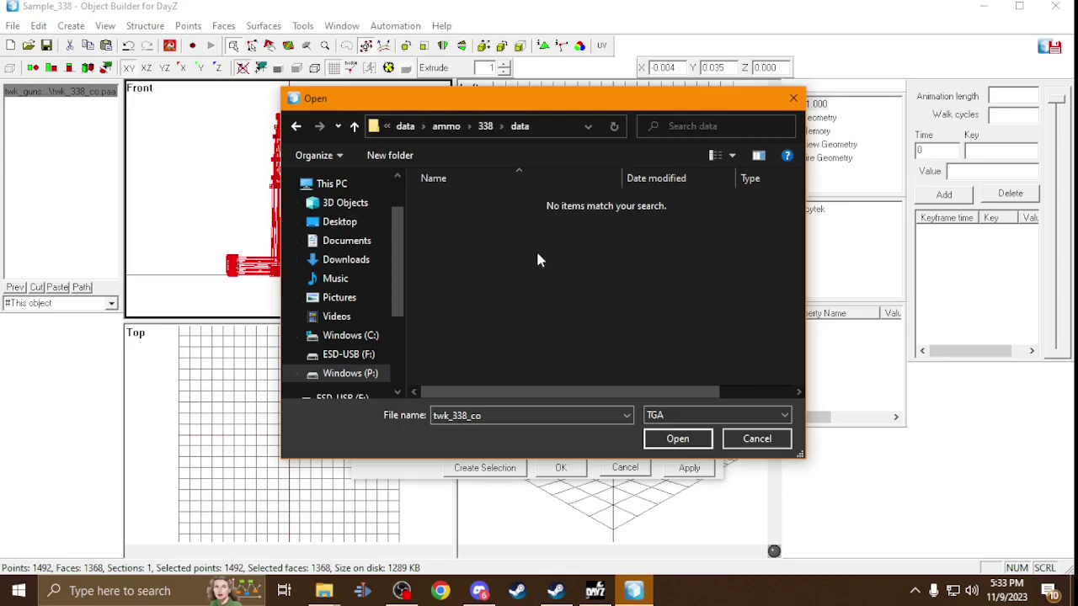
pyautogui.click(716, 417)
pyautogui.click(684, 461)
pyautogui.click(717, 415)
pyautogui.click(670, 442)
pyautogui.doubleClick(449, 208)
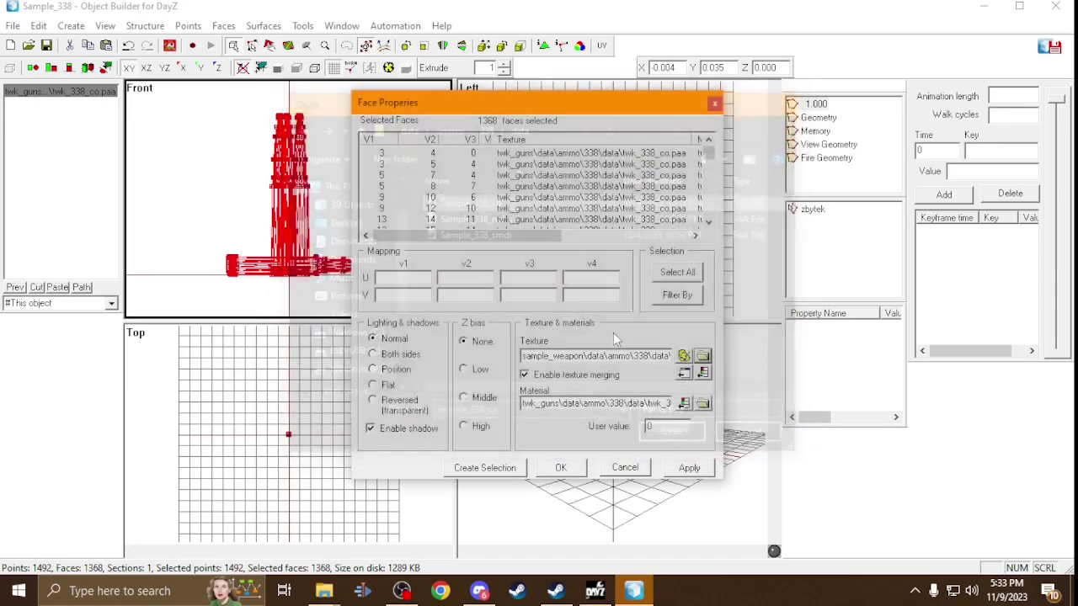
# Set the material of the selected faces to Sample_338.rvmat and apply the face properties.
pyautogui.click(702, 399)
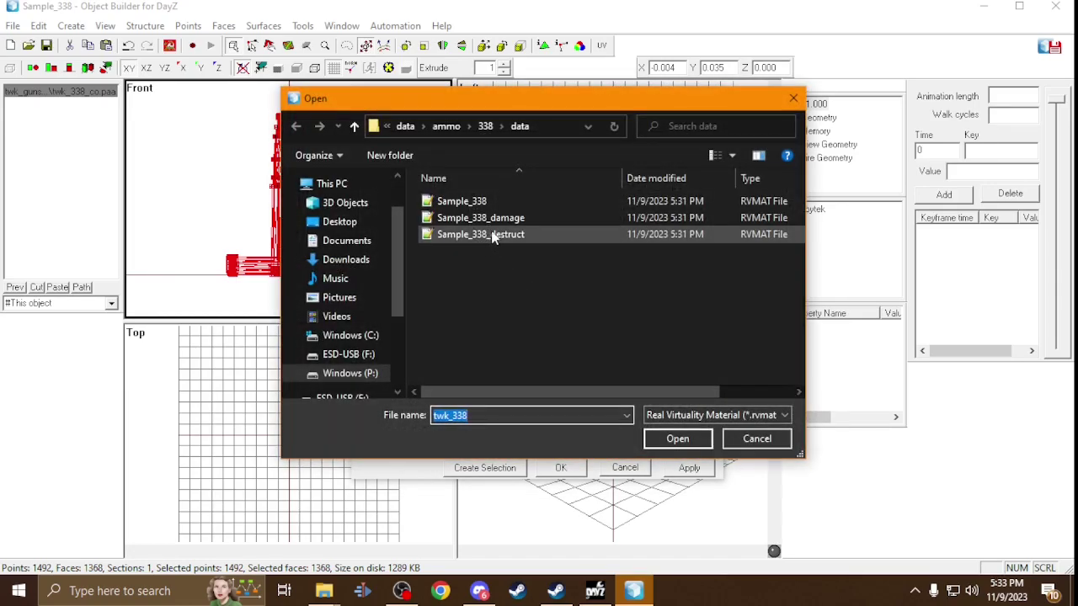
pyautogui.doubleClick(509, 203)
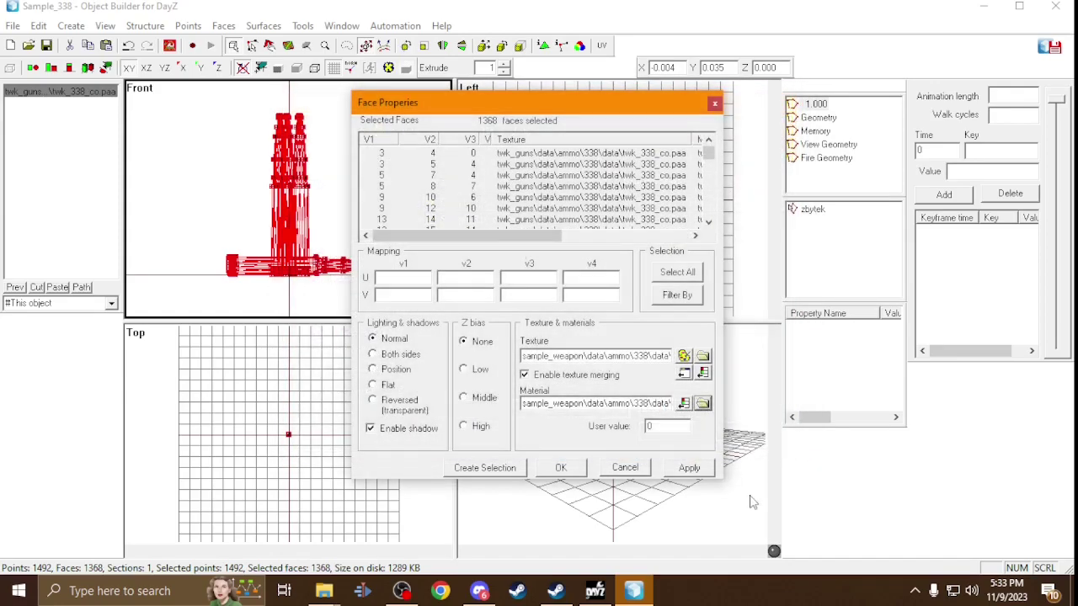
pyautogui.click(692, 469)
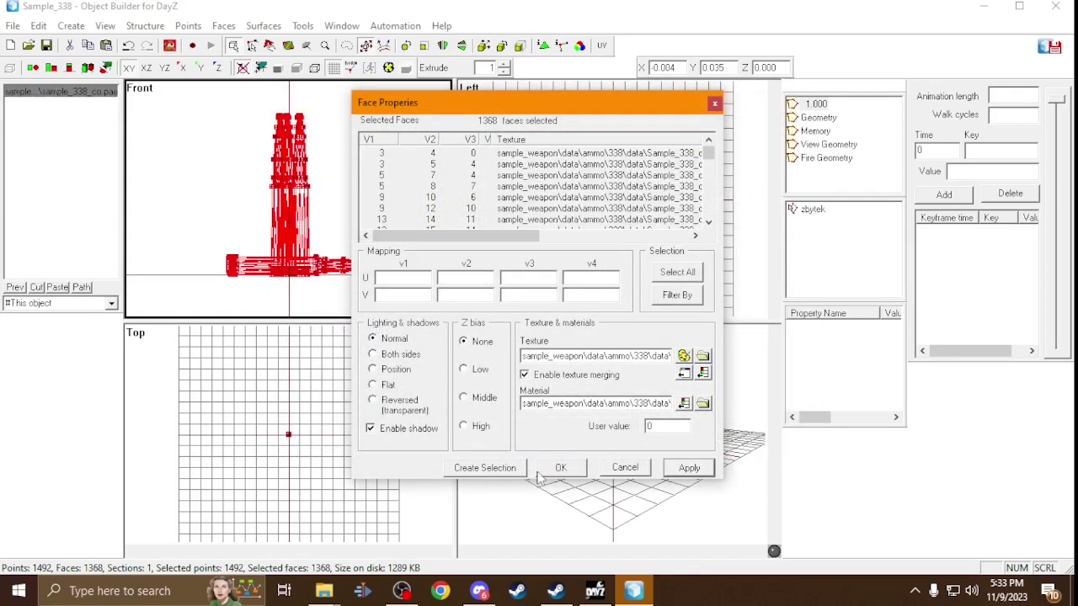
pyautogui.click(563, 468)
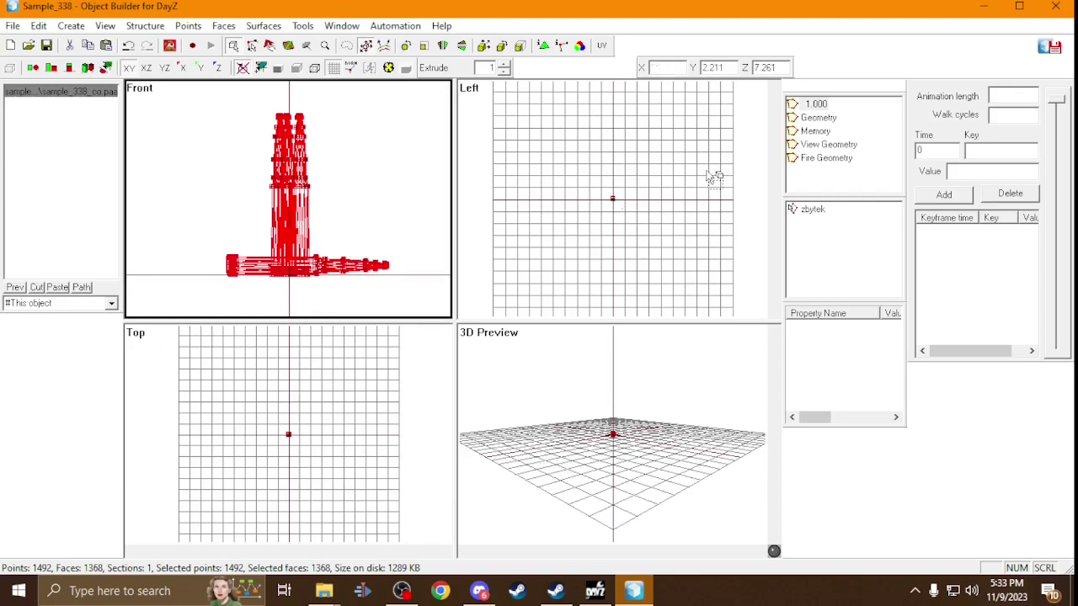
# Examine the Geometry, Memory, View Geometry and Fire Geometry LODs, including the position of all memory points.
pyautogui.click(815, 119)
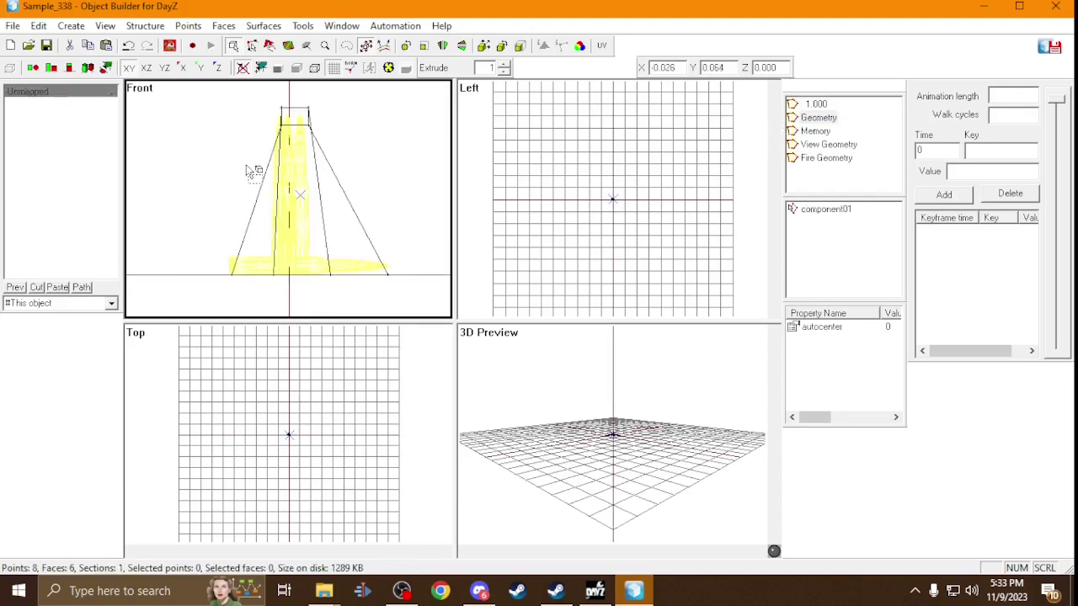
pyautogui.click(816, 131)
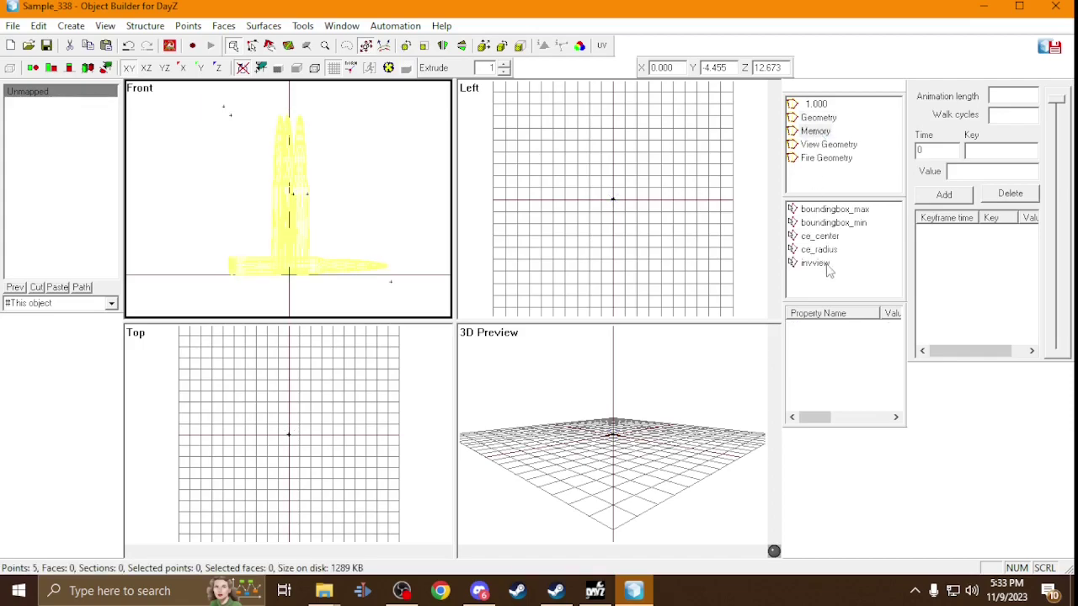
pyautogui.moveTo(830, 271); pyautogui.dragTo(808, 207)
pyautogui.scroll(-3, 282, 225)
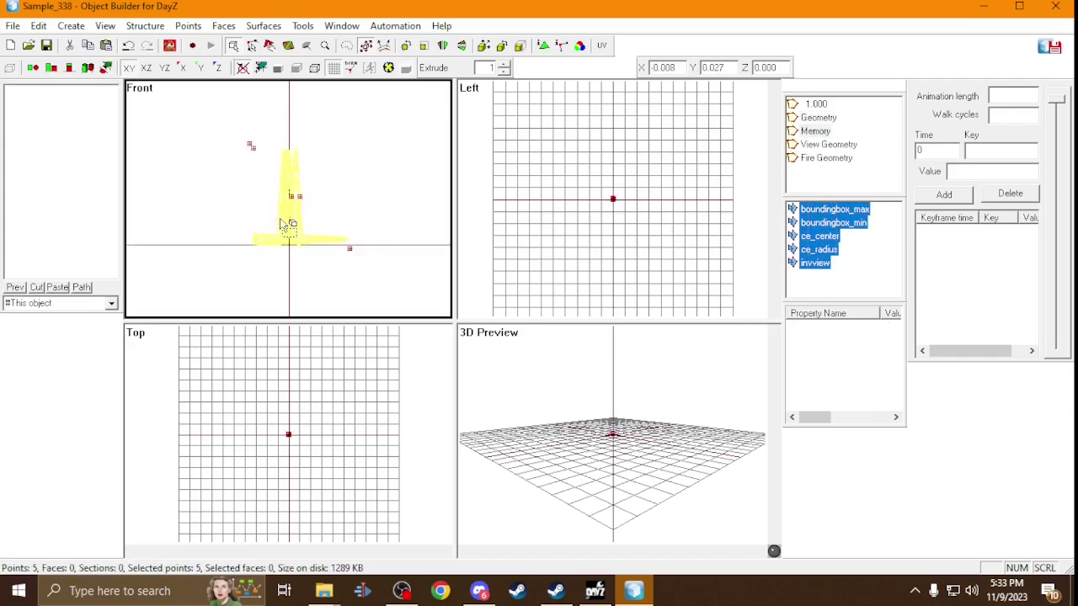
pyautogui.scroll(-3, 338, 498)
pyautogui.scroll(-5, 312, 461)
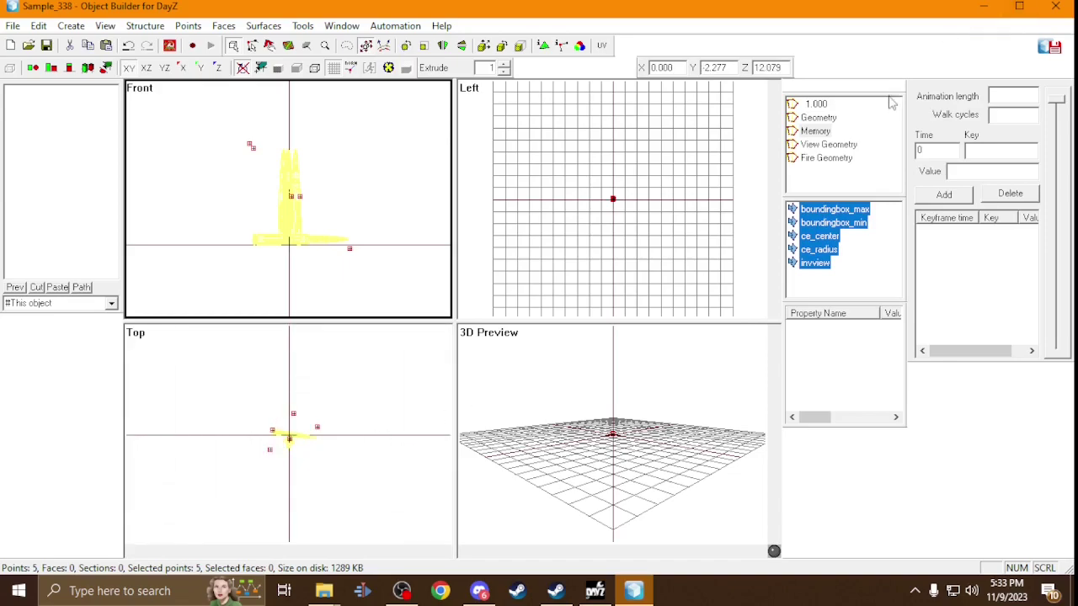
pyautogui.click(820, 146)
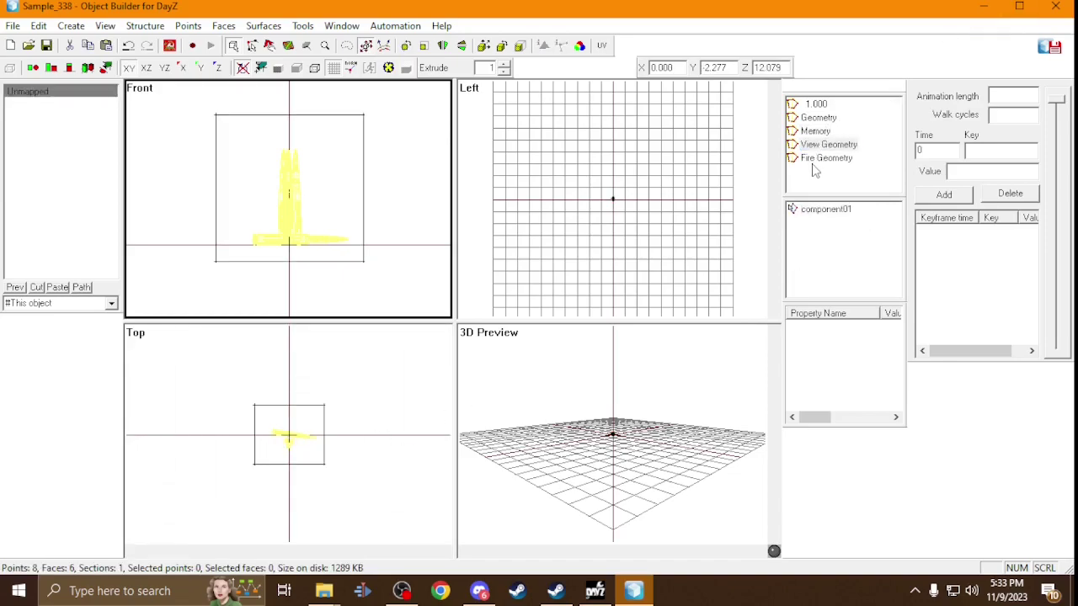
pyautogui.click(821, 159)
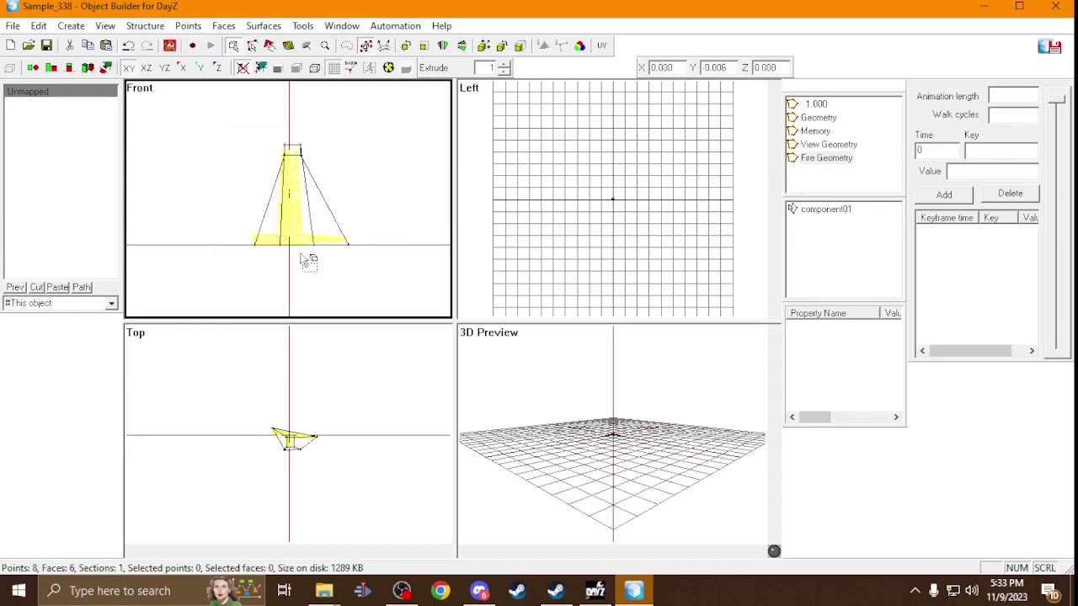
# Check the material path assigned to all Fire Geometry faces in the face properties, leaving it unedited.
pyautogui.moveTo(390, 284); pyautogui.dragTo(128, 88)
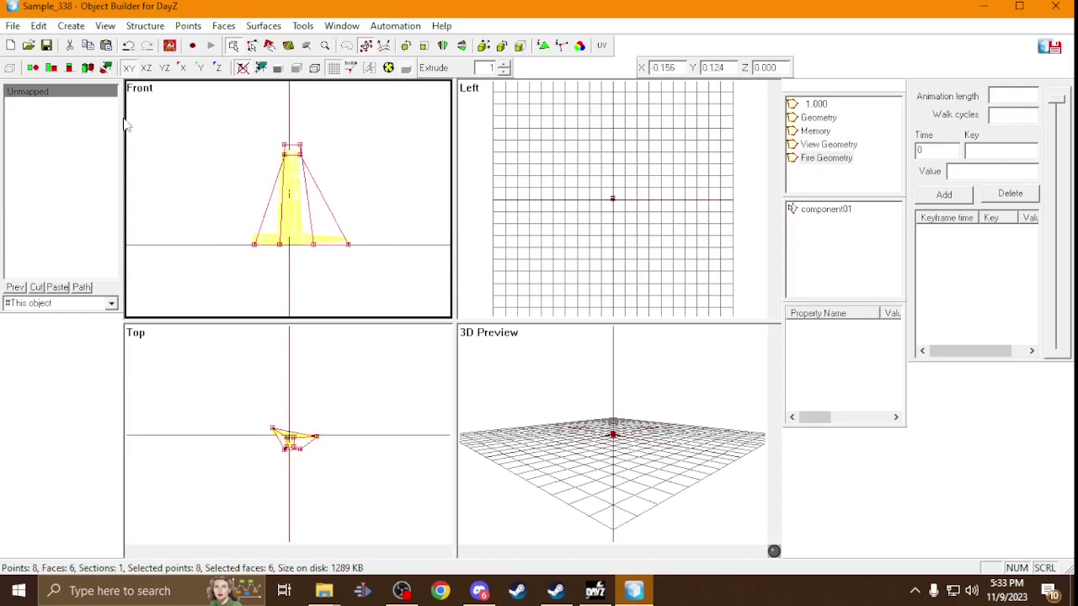
pyautogui.scroll(1, 282, 216)
pyautogui.press('e')
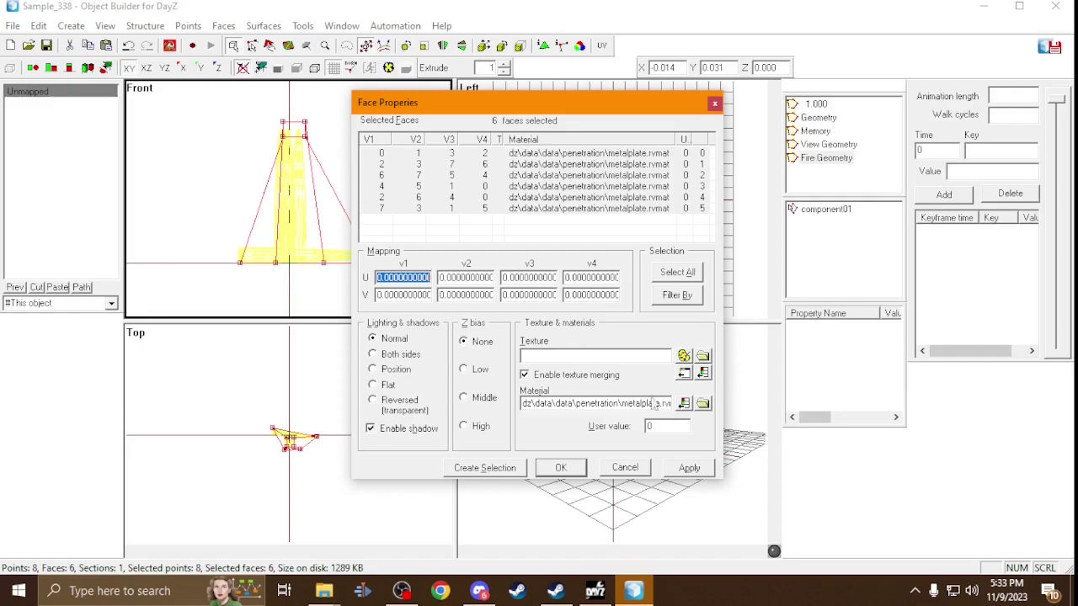
pyautogui.moveTo(618, 401); pyautogui.dragTo(713, 401)
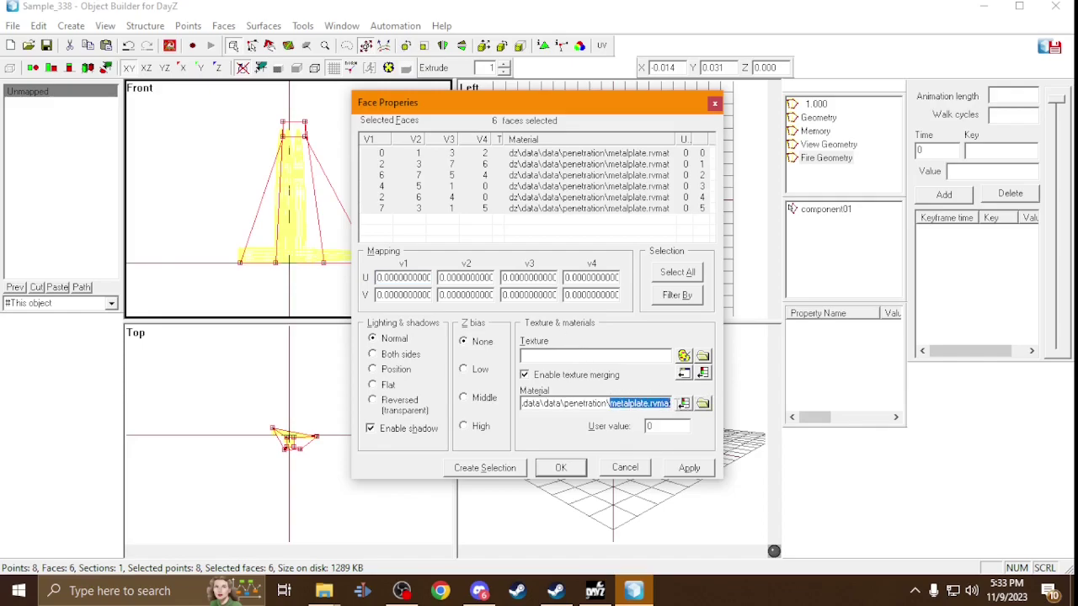
pyautogui.click(640, 471)
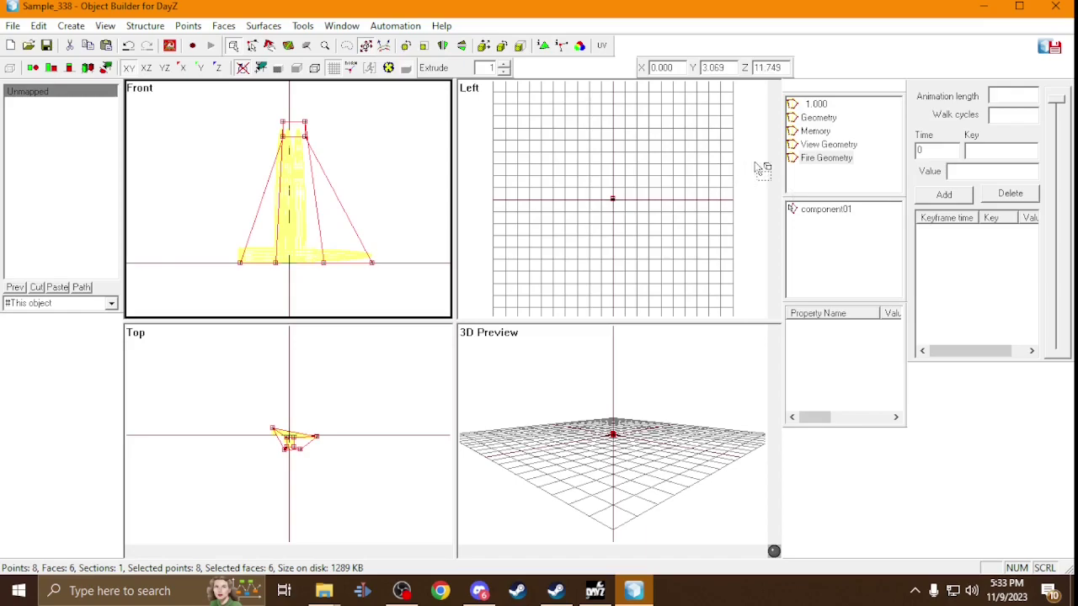
# Save the Sample_338.p3d model and close Object Builder.
pyautogui.click(46, 45)
pyautogui.click(1056, 7)
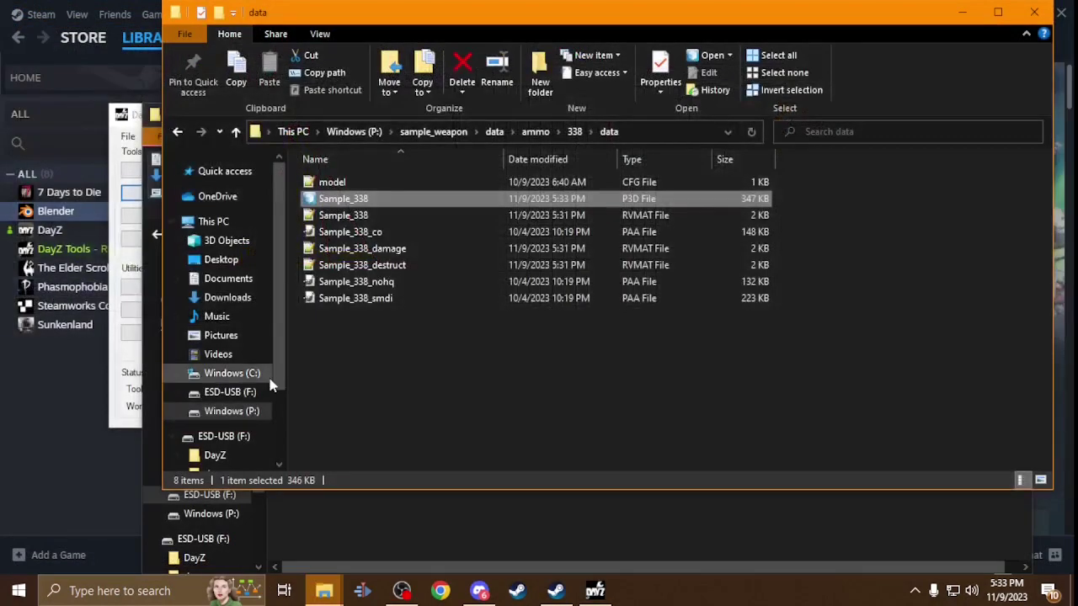
# Open model.cfg from the 338 data folder and rename the Twk_338 model class to Sample_338, copying the p3d file's name.
pyautogui.click(398, 187)
pyautogui.doubleClick(398, 187)
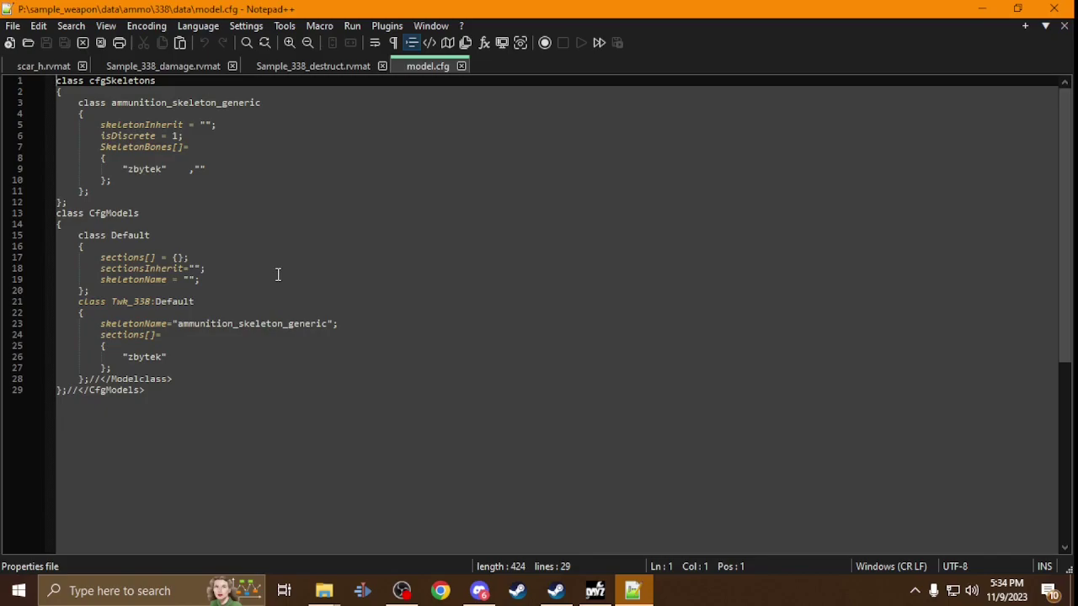
pyautogui.moveTo(325, 591)
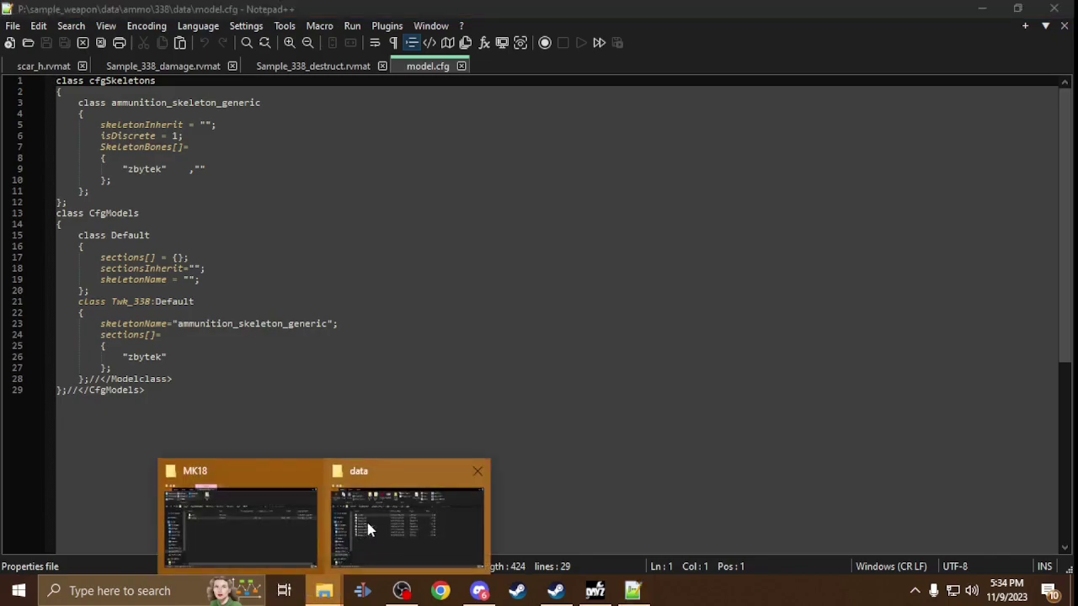
pyautogui.click(366, 523)
pyautogui.click(333, 199)
pyautogui.rightClick(341, 199)
pyautogui.click(386, 450)
pyautogui.hotkey('ctrl', 'c')
pyautogui.press('Escape')
pyautogui.click(632, 592)
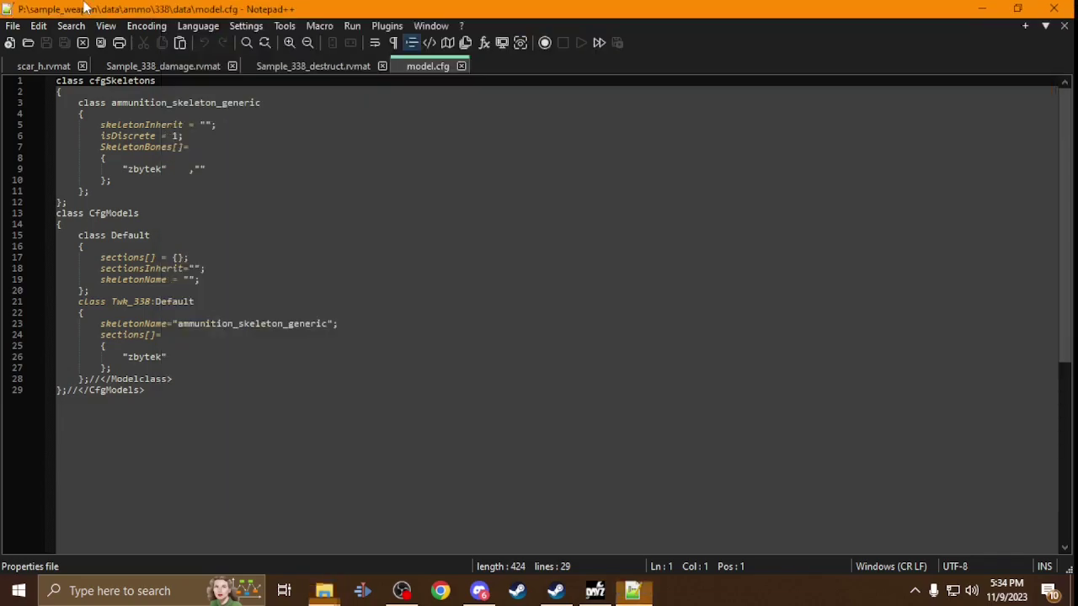
pyautogui.doubleClick(118, 300)
pyautogui.hotkey('ctrl', 'v')
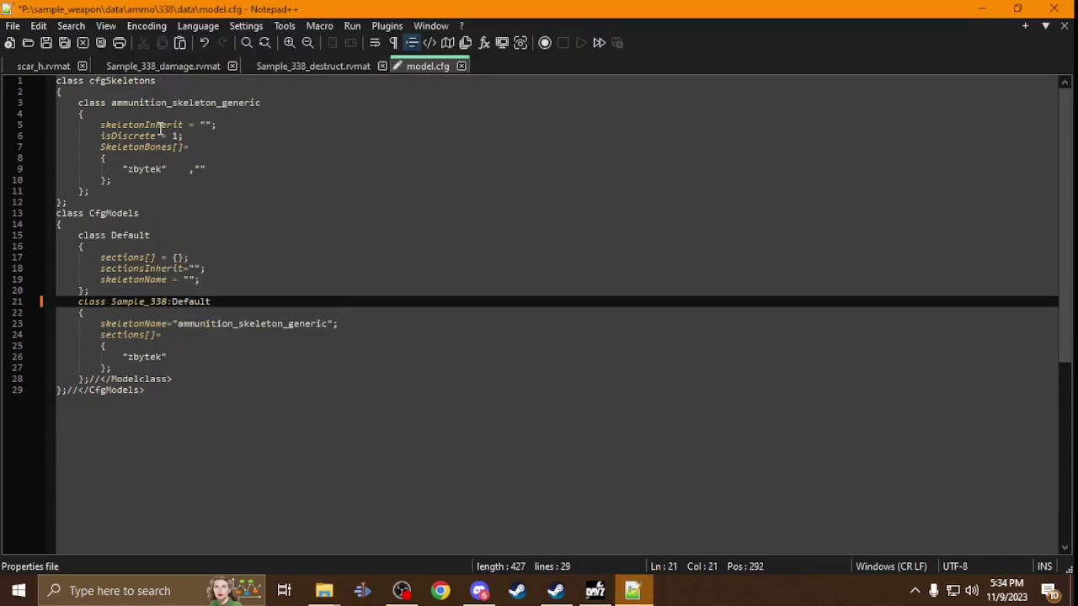
# Check the skeletonName and zbytek section entries, then save model.cfg and close the text editor.
pyautogui.doubleClick(253, 323)
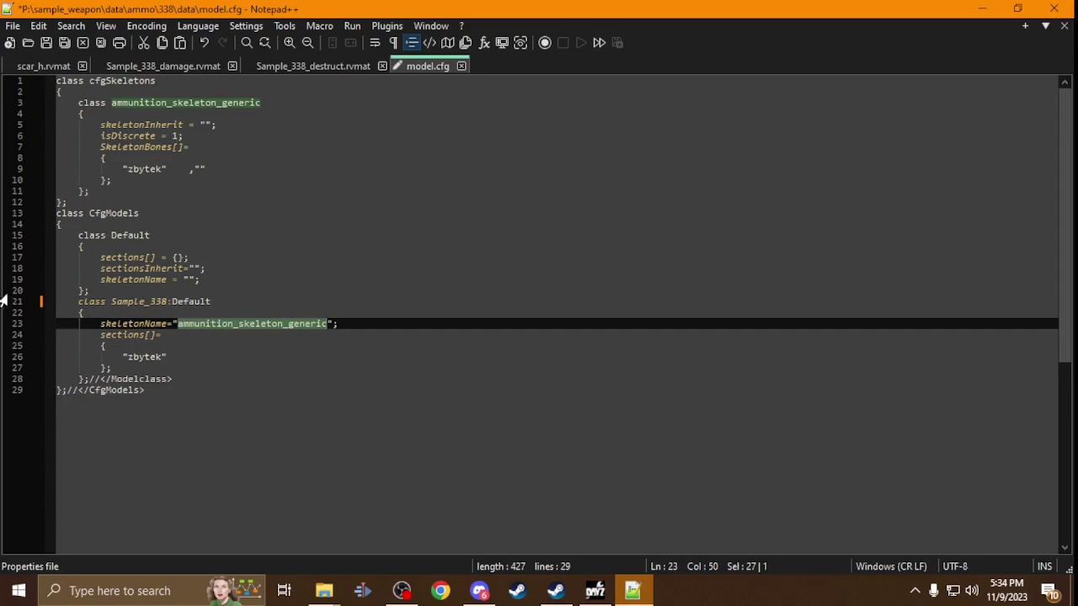
pyautogui.doubleClick(158, 357)
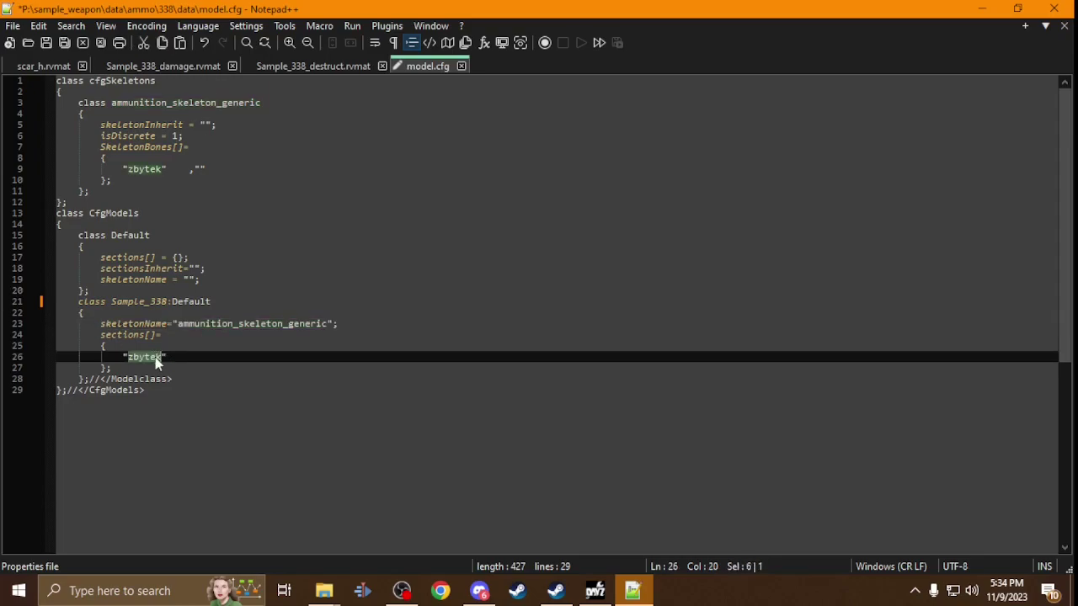
pyautogui.click(46, 43)
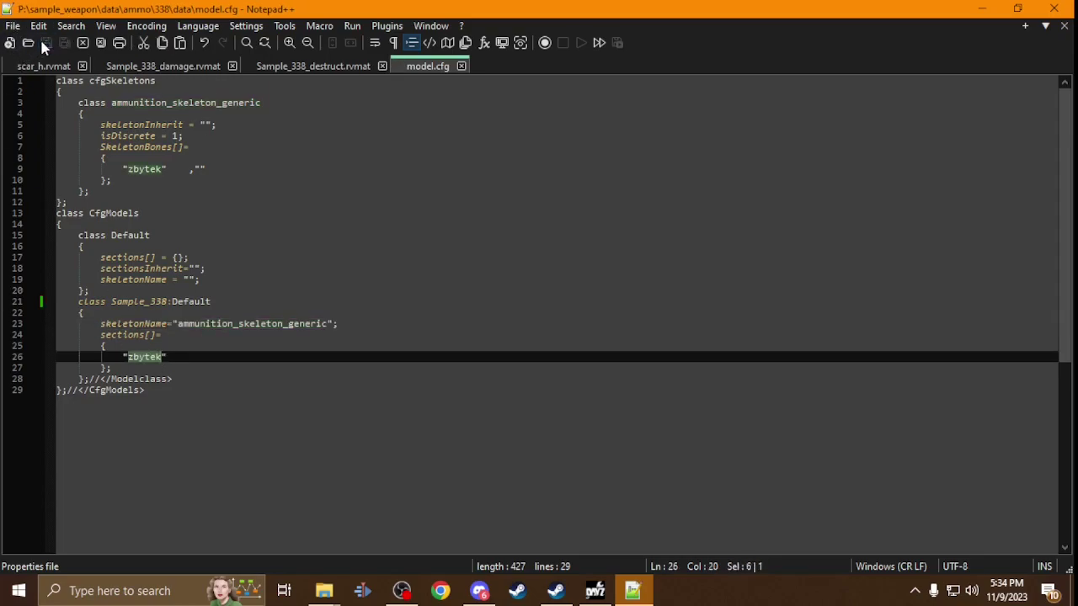
pyautogui.click(1055, 8)
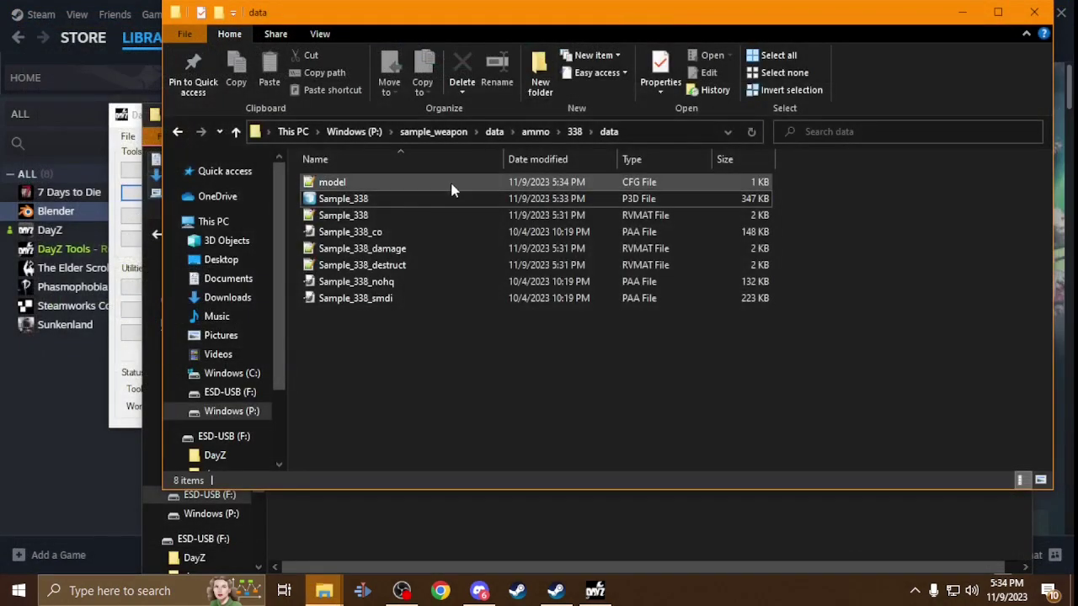
# Open config.cpp from the ammo 338 folder and look through its CfgPatches, cfgMagazines and CfgAmmo classes.
pyautogui.click(235, 131)
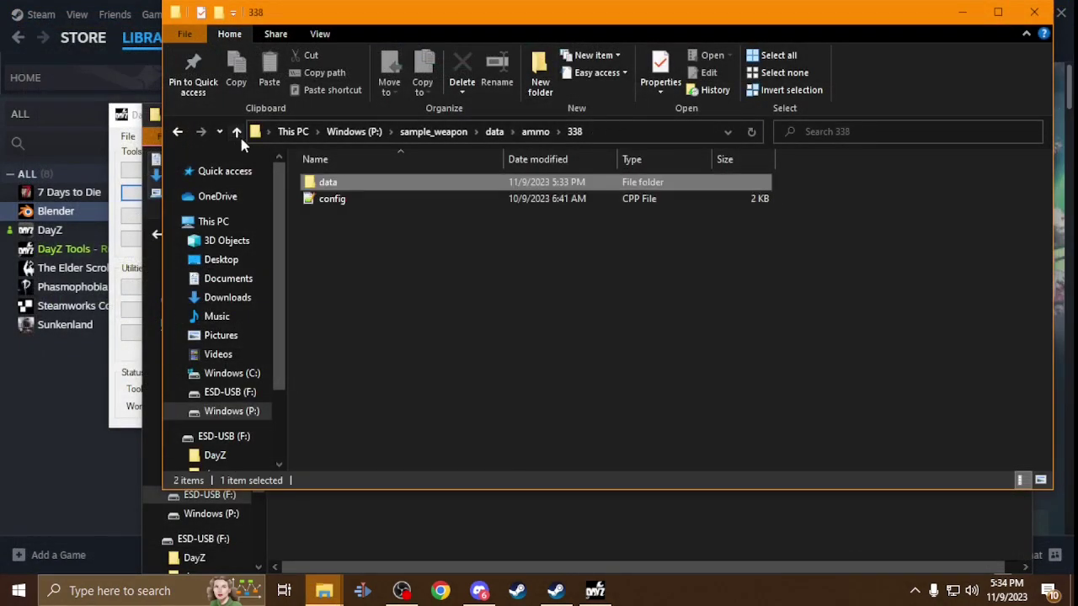
pyautogui.doubleClick(320, 200)
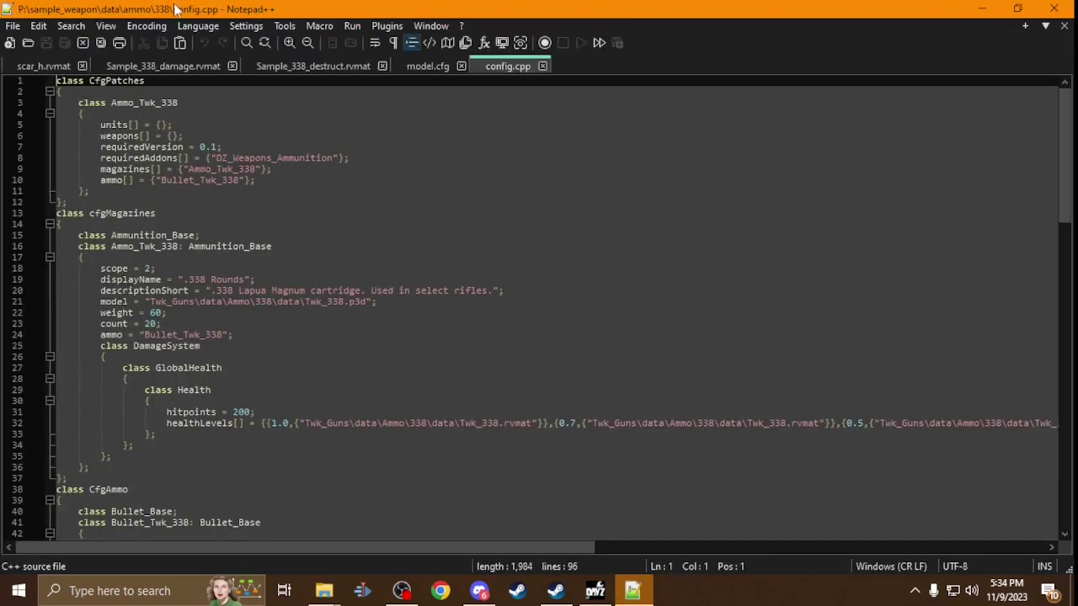
pyautogui.scroll(-3, 278, 303)
pyautogui.scroll(3, 253, 266)
pyautogui.scroll(-9, 325, 277)
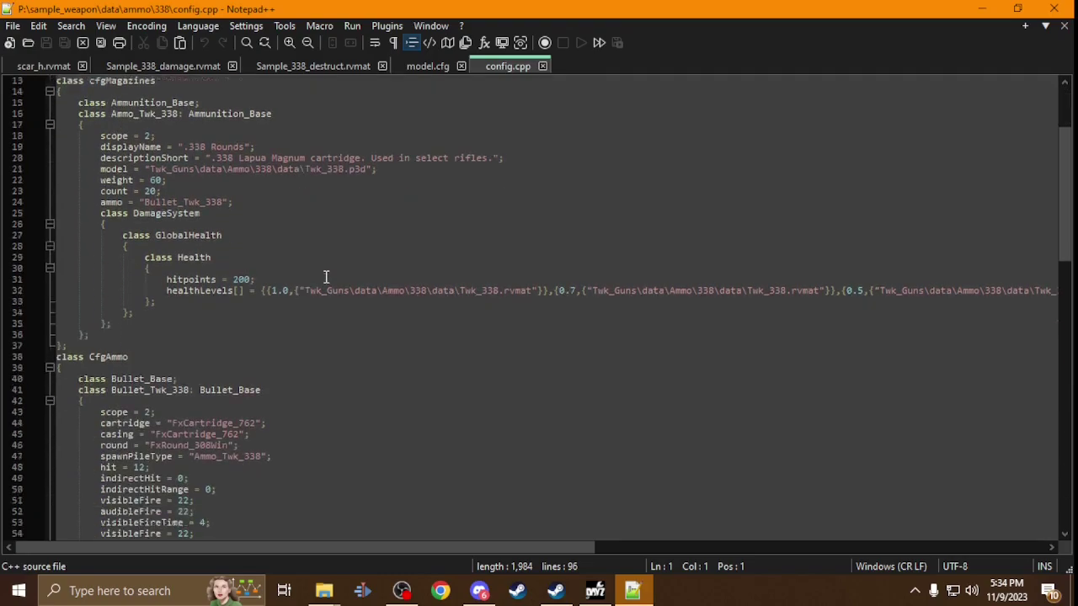
pyautogui.scroll(-4, 438, 360)
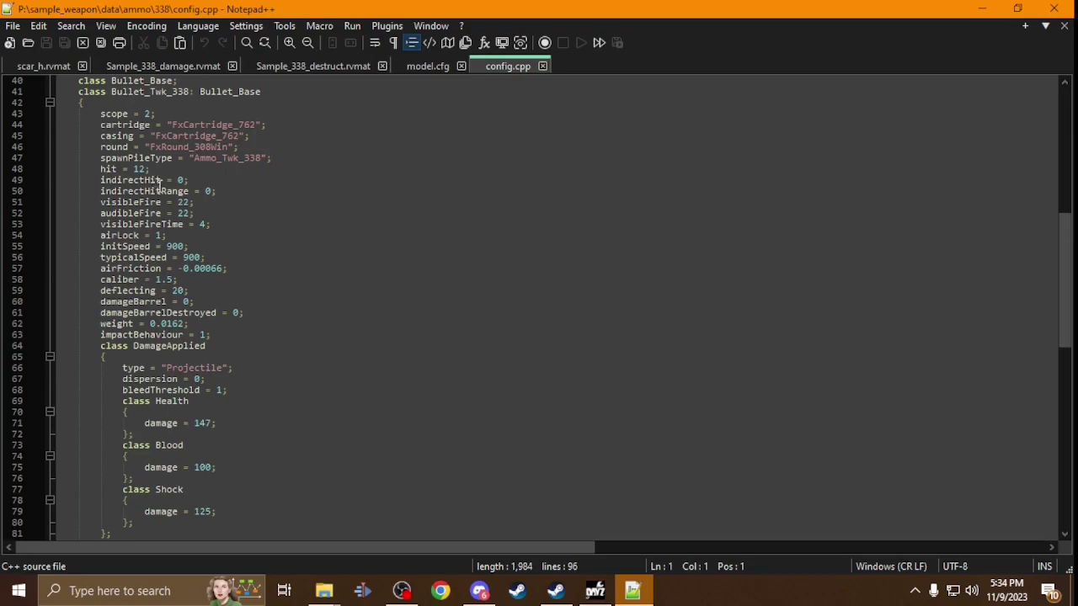
pyautogui.scroll(2, 190, 191)
pyautogui.scroll(-1, 129, 263)
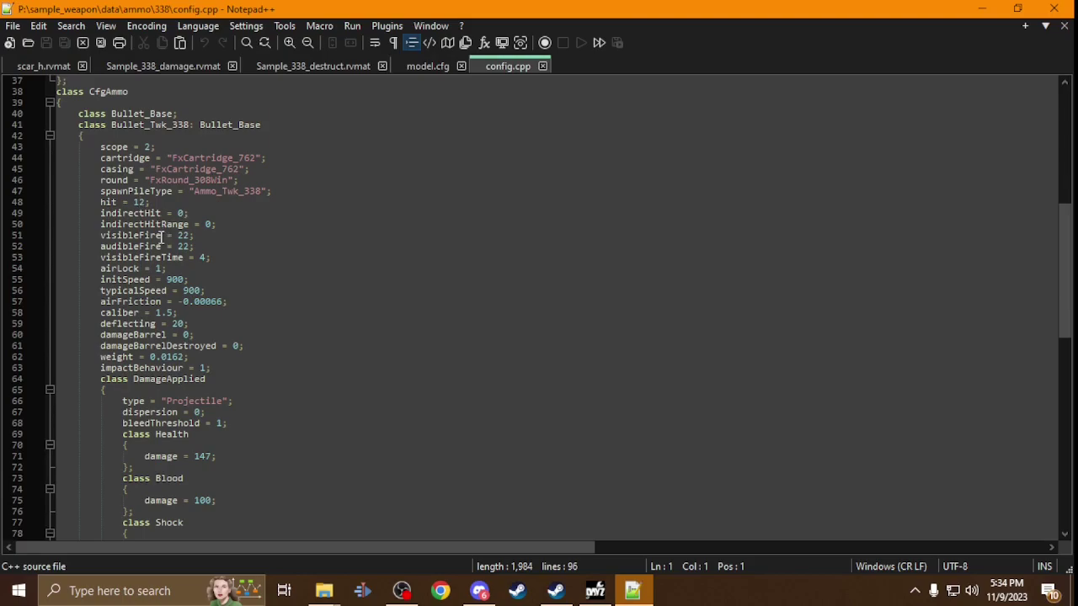
# Examine the bullet's initSpeed, typicalSpeed and weight and its Health, Blood and Shock damage entries in config.cpp.
pyautogui.doubleClick(174, 279)
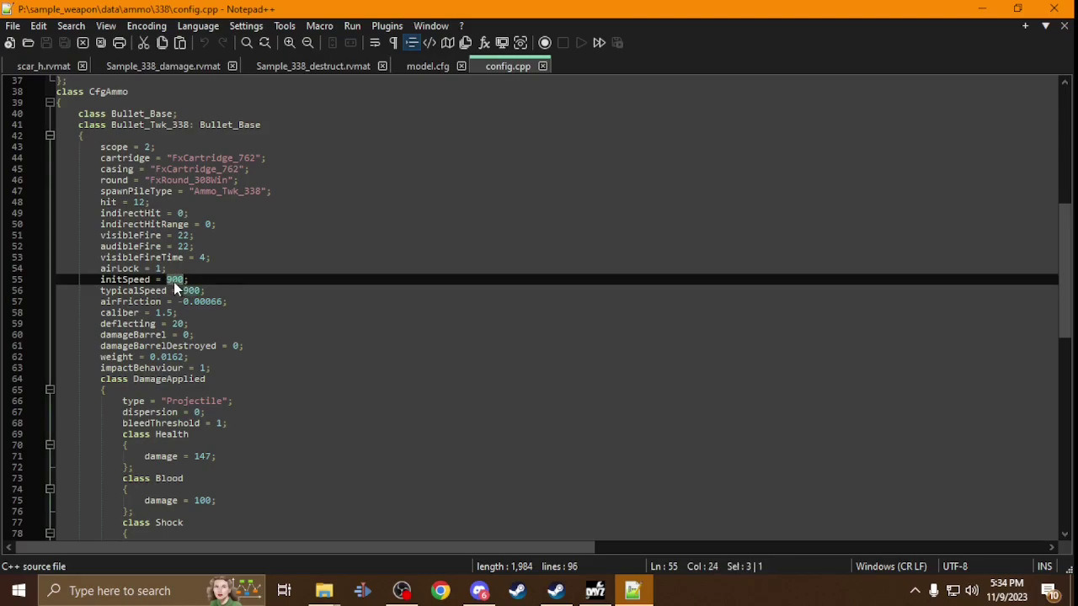
pyautogui.doubleClick(192, 291)
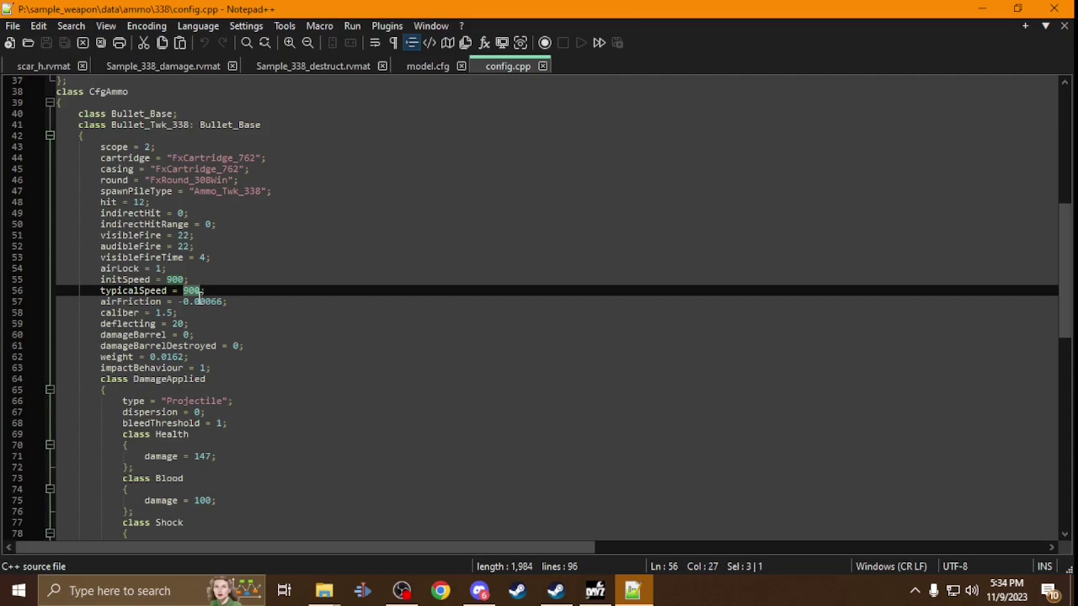
pyautogui.scroll(-2, 194, 299)
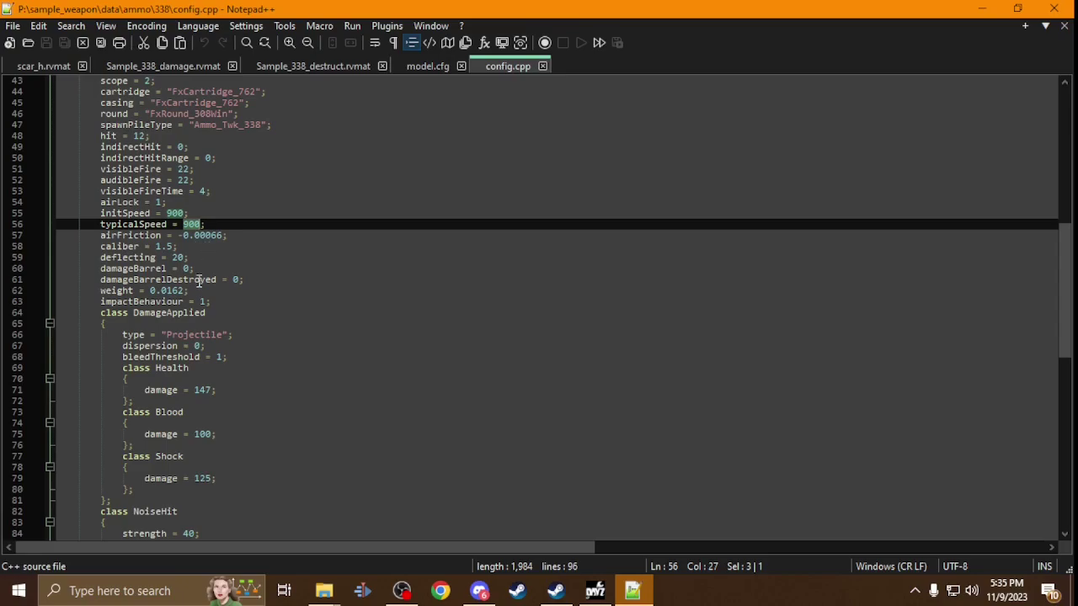
pyautogui.doubleClick(173, 291)
pyautogui.scroll(-3, 221, 351)
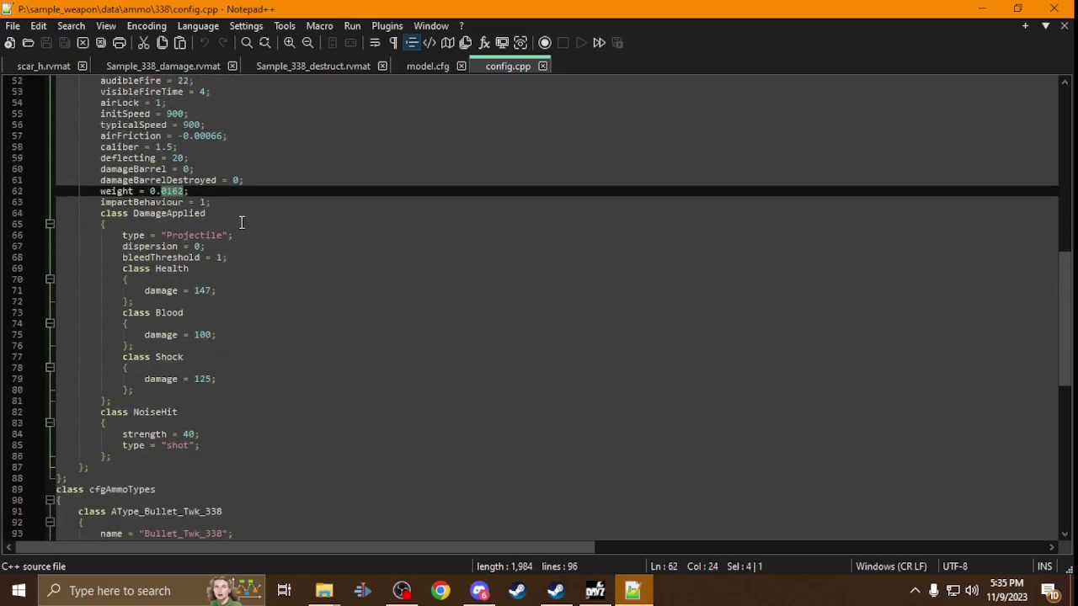
pyautogui.doubleClick(203, 290)
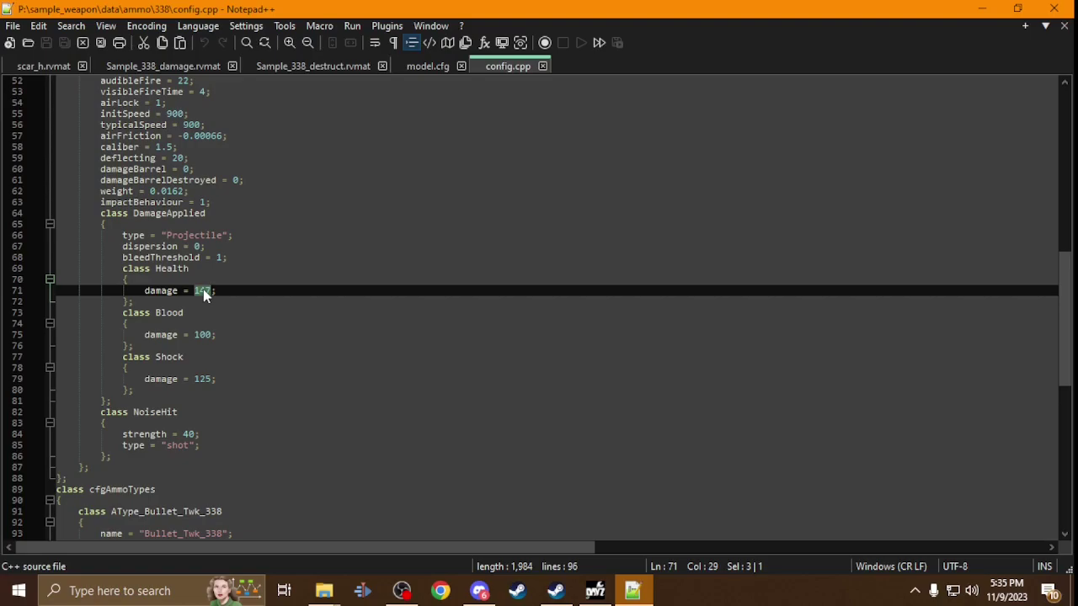
pyautogui.doubleClick(203, 334)
pyautogui.doubleClick(203, 379)
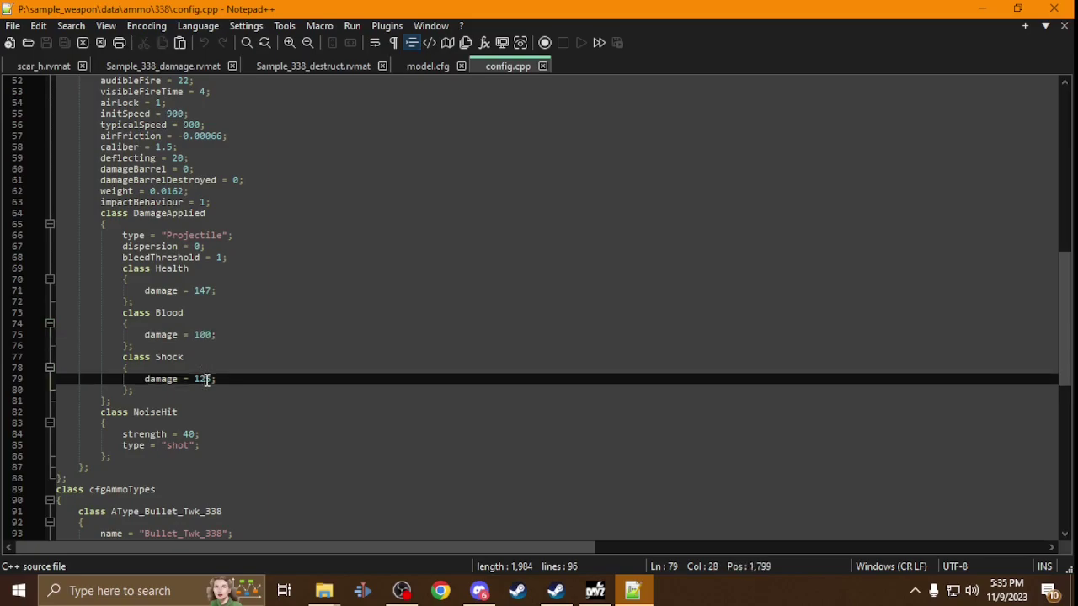
pyautogui.scroll(4, 207, 383)
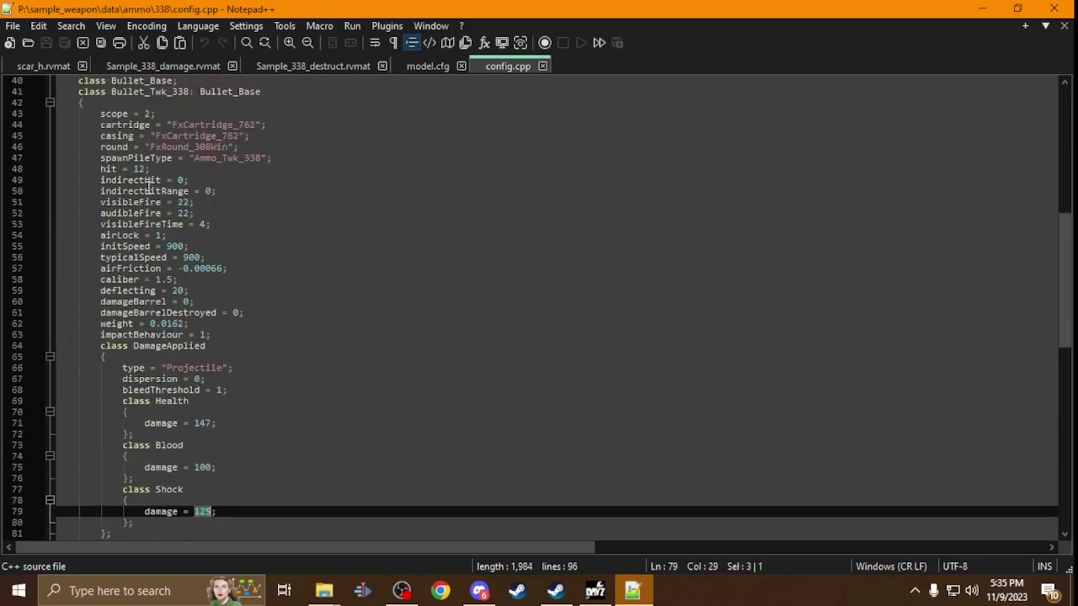
pyautogui.scroll(-5, 150, 186)
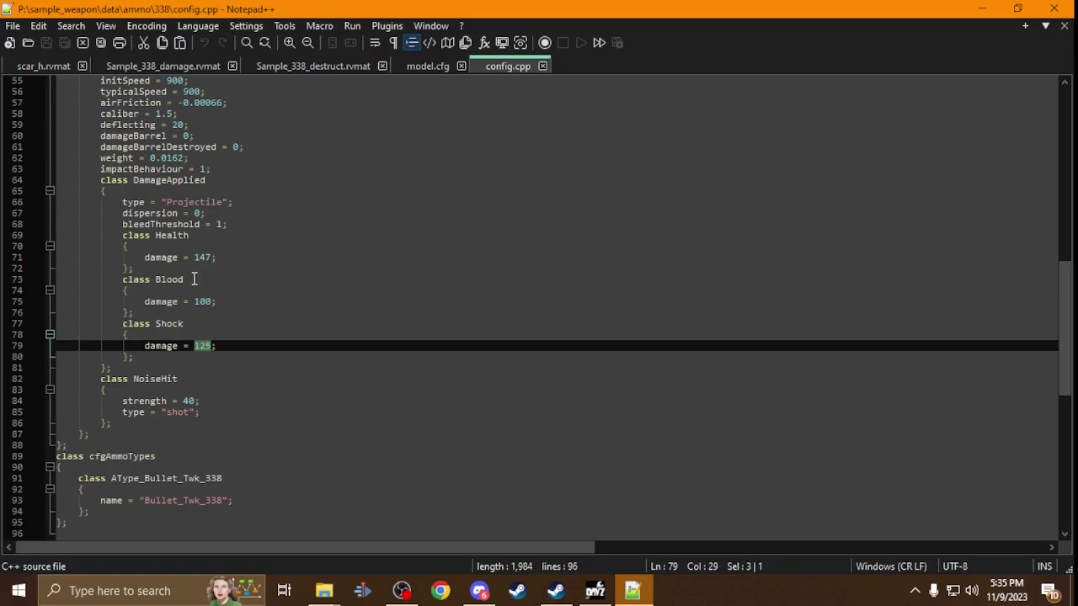
pyautogui.scroll(8, 235, 295)
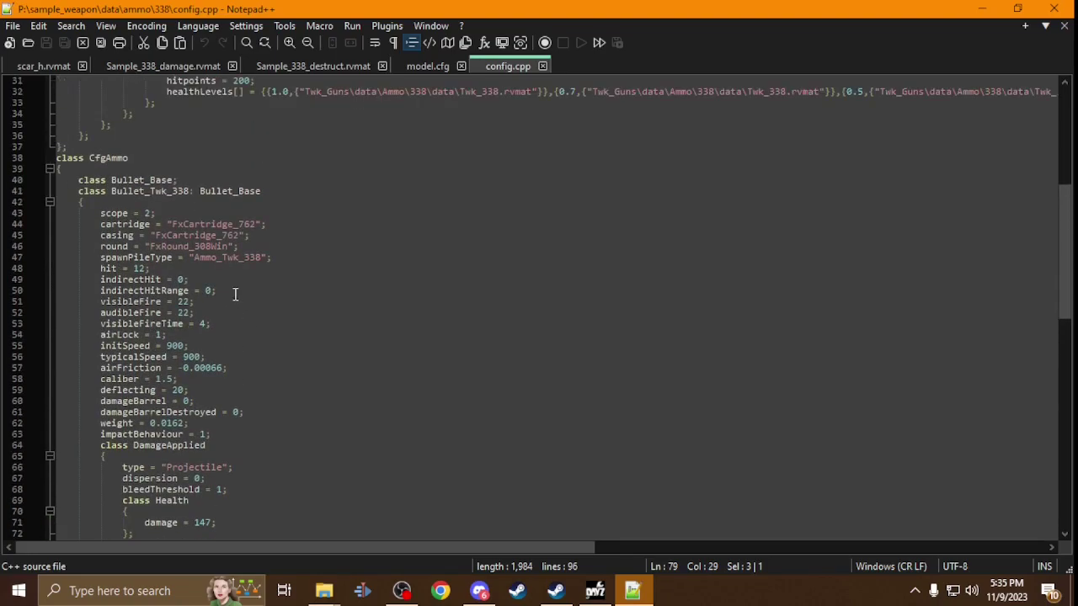
pyautogui.scroll(-11, 235, 293)
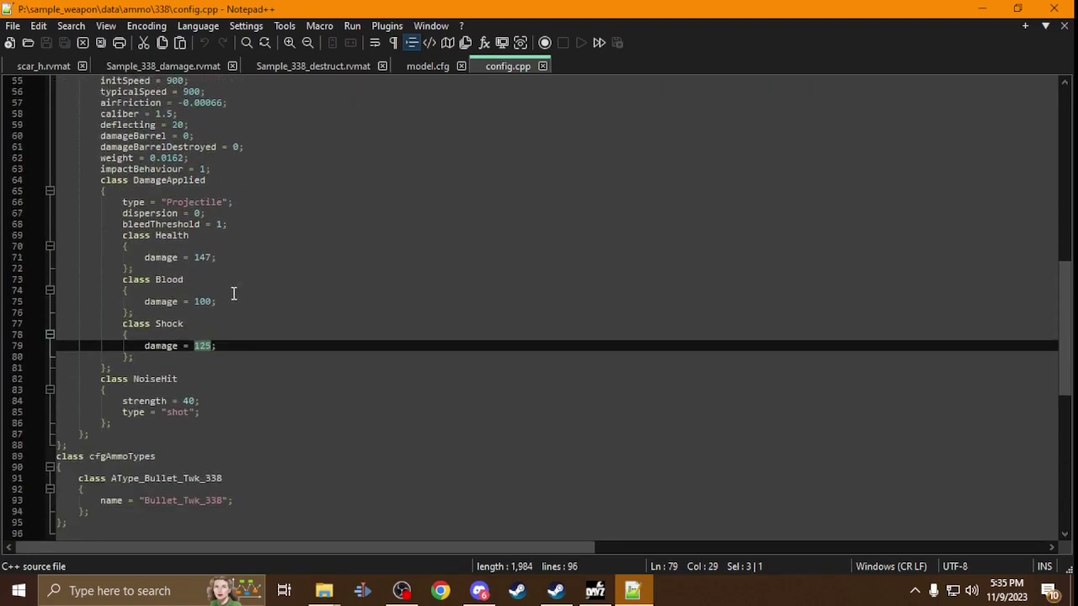
# Rename the class inside CfgPatches to Ammo_Sample_338.
pyautogui.scroll(20, 227, 293)
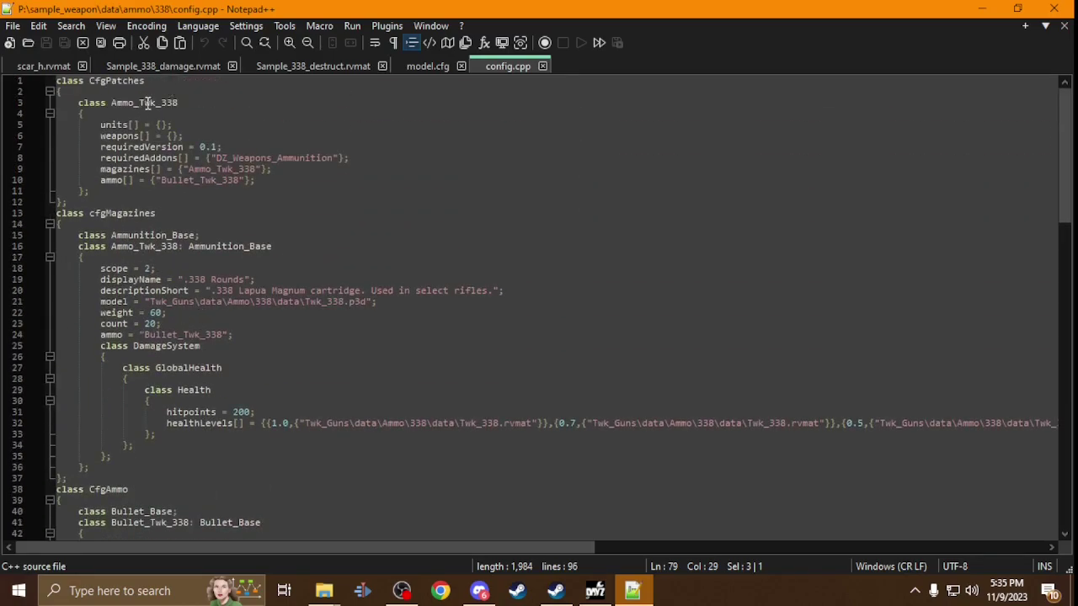
pyautogui.moveTo(178, 102); pyautogui.dragTo(146, 102)
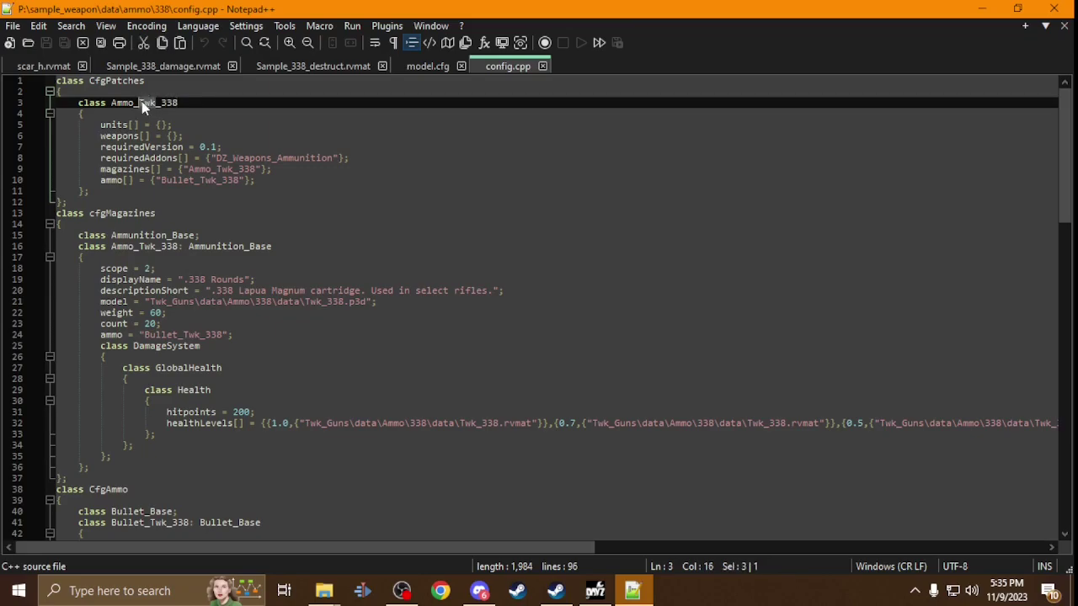
pyautogui.write('Sa')
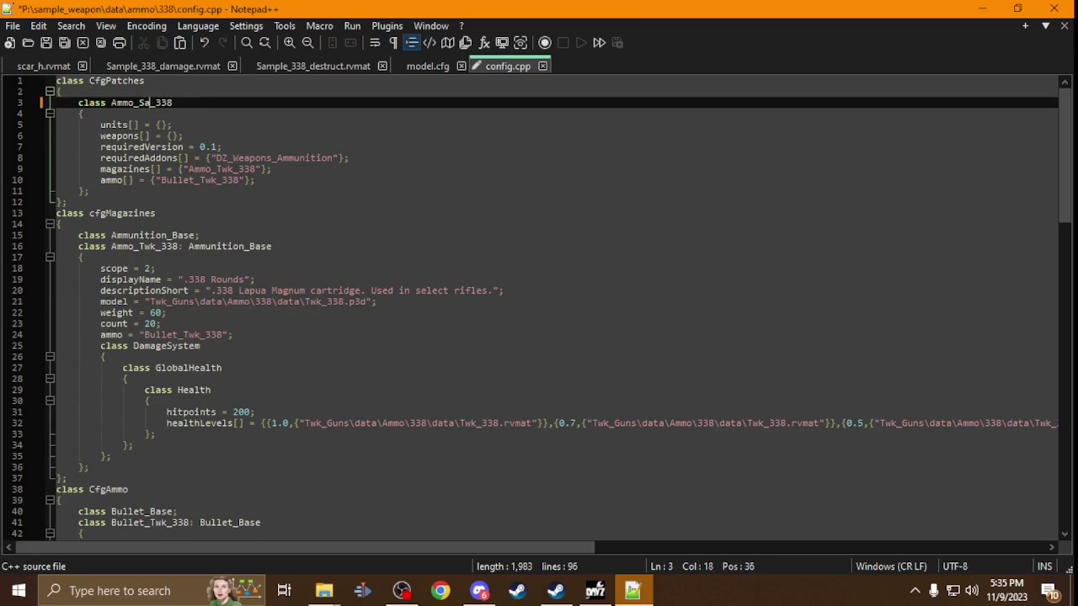
pyautogui.write('mple')
# Replace every occurrence of Twk with Sample throughout config.cpp.
pyautogui.moveTo(173, 102); pyautogui.dragTo(138, 102)
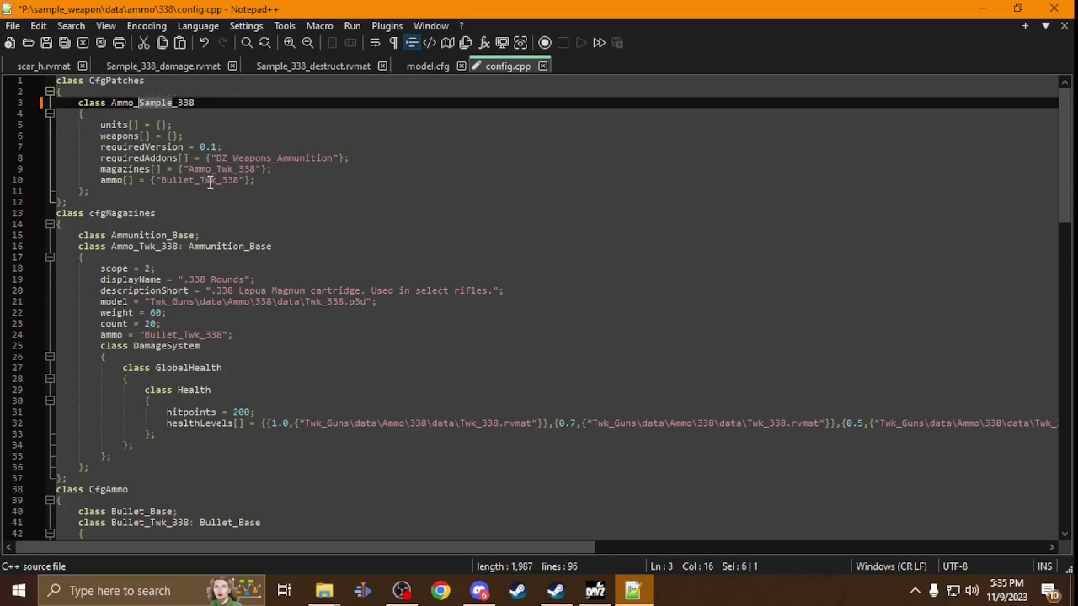
pyautogui.moveTo(216, 182); pyautogui.dragTo(201, 183)
pyautogui.click(71, 25)
pyautogui.click(97, 180)
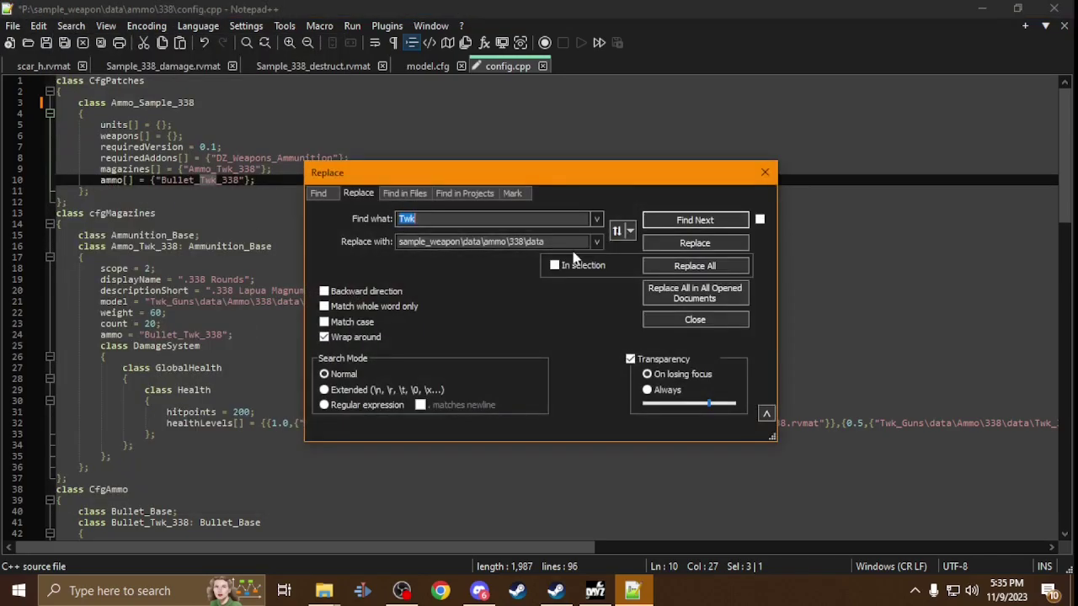
pyautogui.tripleClick(566, 242)
pyautogui.write('Sample')
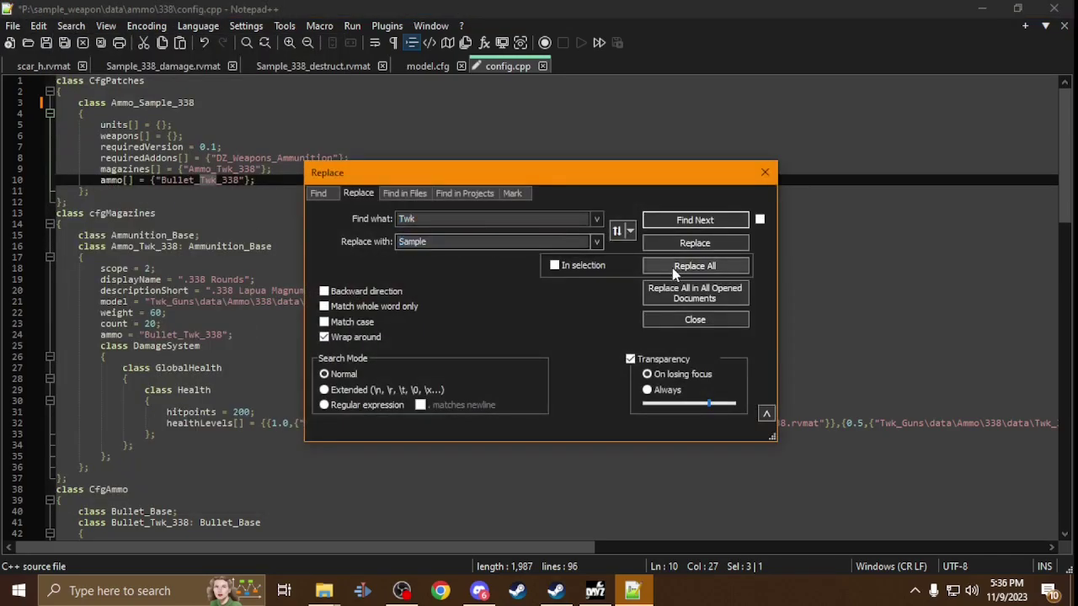
pyautogui.click(673, 268)
pyautogui.click(693, 319)
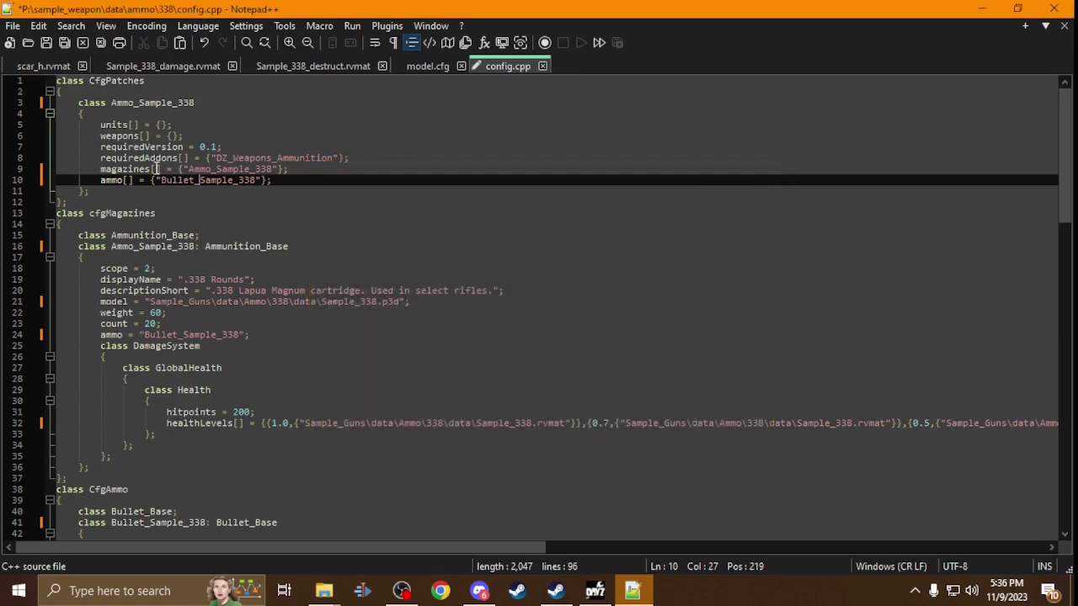
# Open the data folder inside ammo 338 and copy its path without the drive letter, sample_weapon\data\ammo\338\data.
pyautogui.scroll(-1, 142, 163)
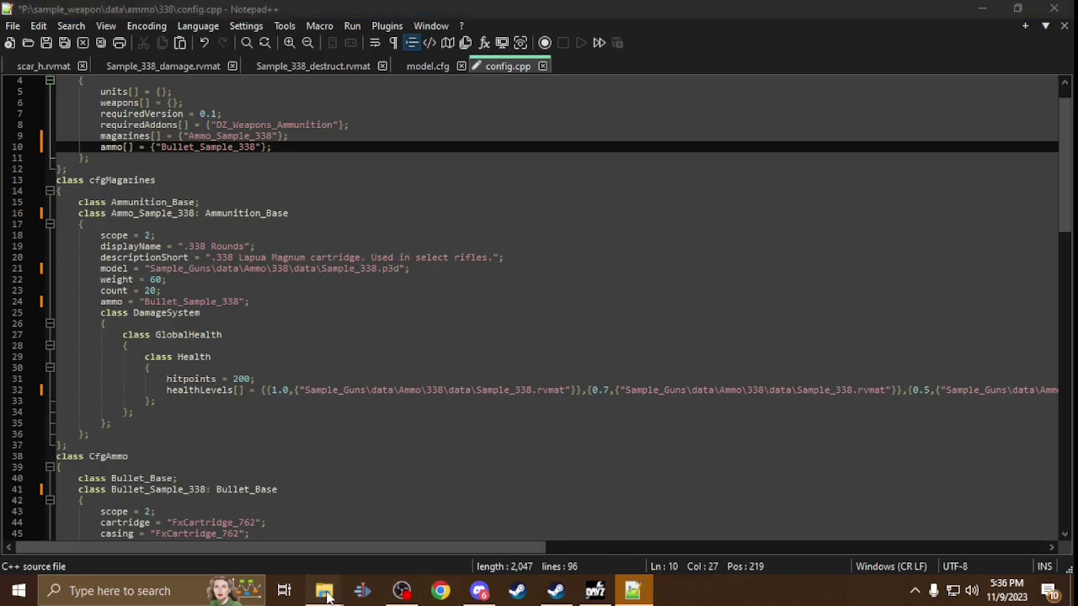
pyautogui.moveTo(324, 590)
pyautogui.click(404, 501)
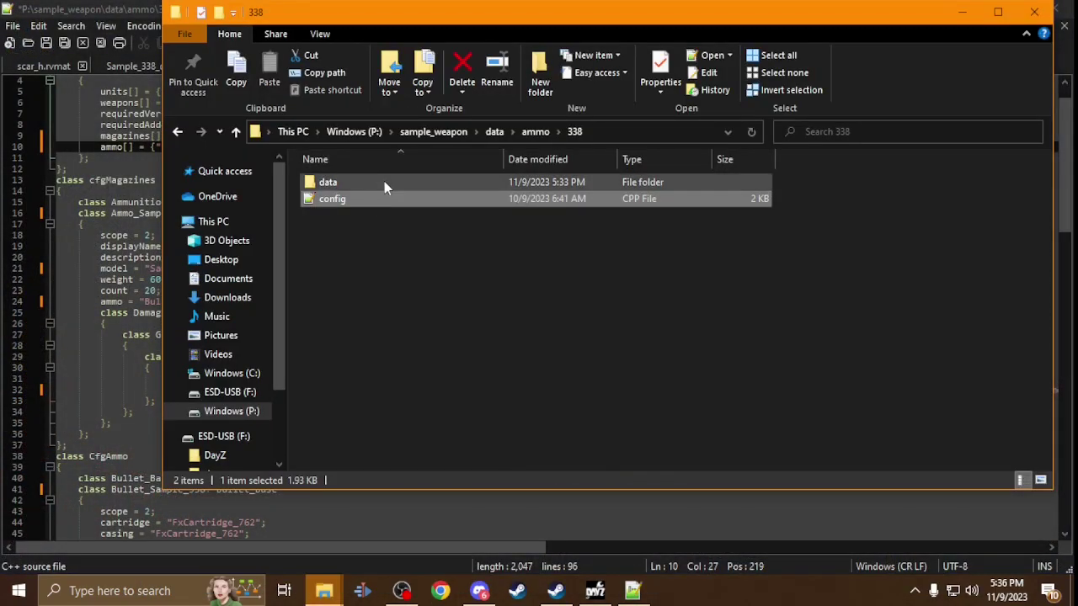
pyautogui.doubleClick(337, 180)
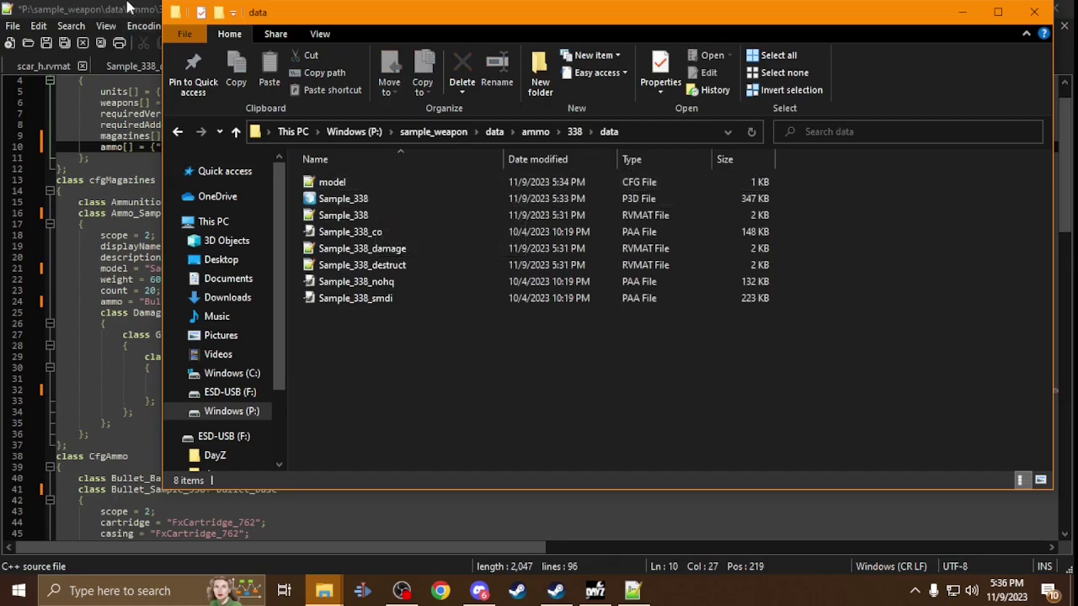
pyautogui.hotkey('alt', 'Tab')
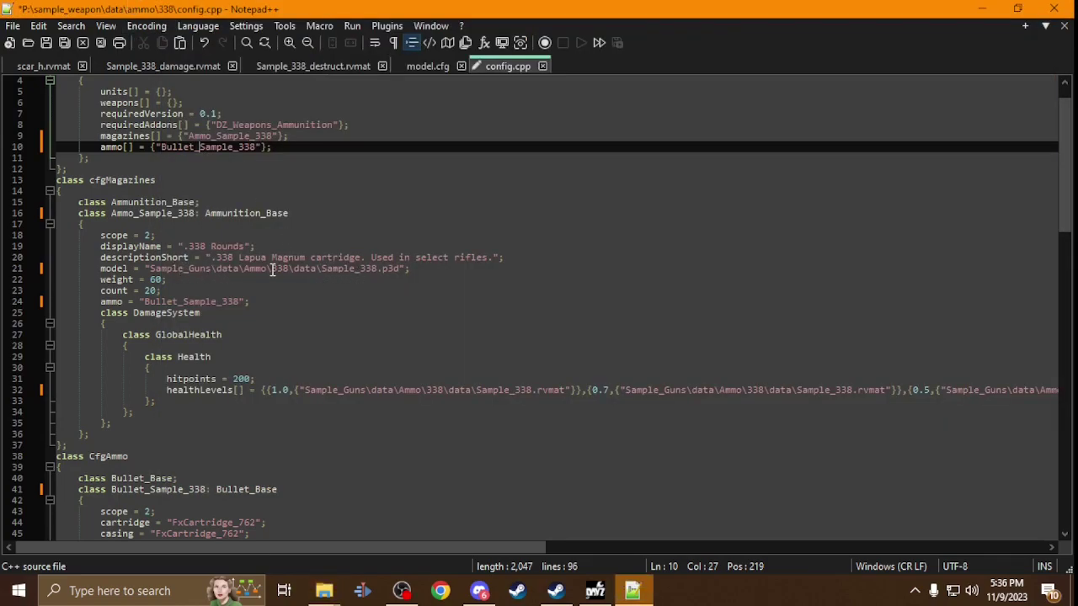
pyautogui.moveTo(325, 591)
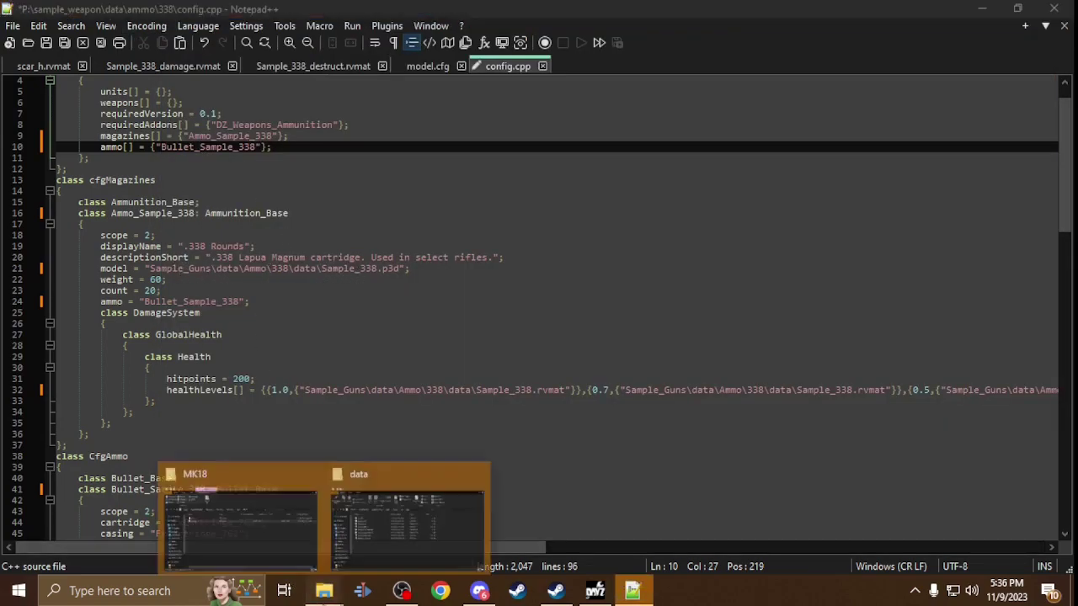
pyautogui.click(406, 508)
pyautogui.click(499, 130)
pyautogui.moveTo(487, 131); pyautogui.dragTo(276, 133)
pyautogui.hotkey('ctrl', 'c')
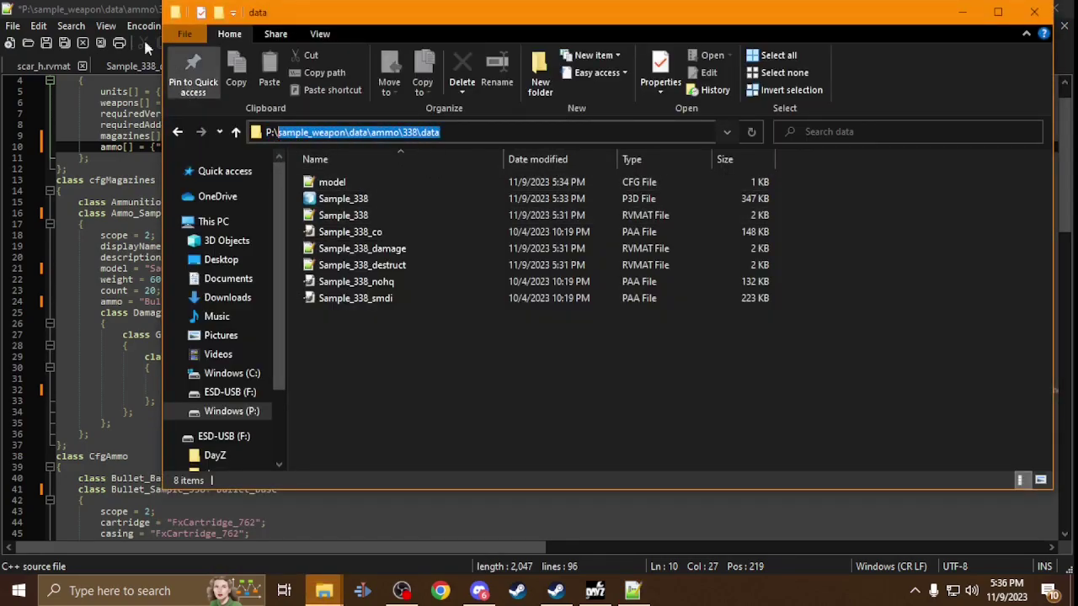
# Set the folder path of the Ammo_Sample_338 model entry in the ammo config.cpp to sample_weapon\data\ammo\338\data.
pyautogui.click(101, 9)
pyautogui.moveTo(317, 270); pyautogui.dragTo(154, 276)
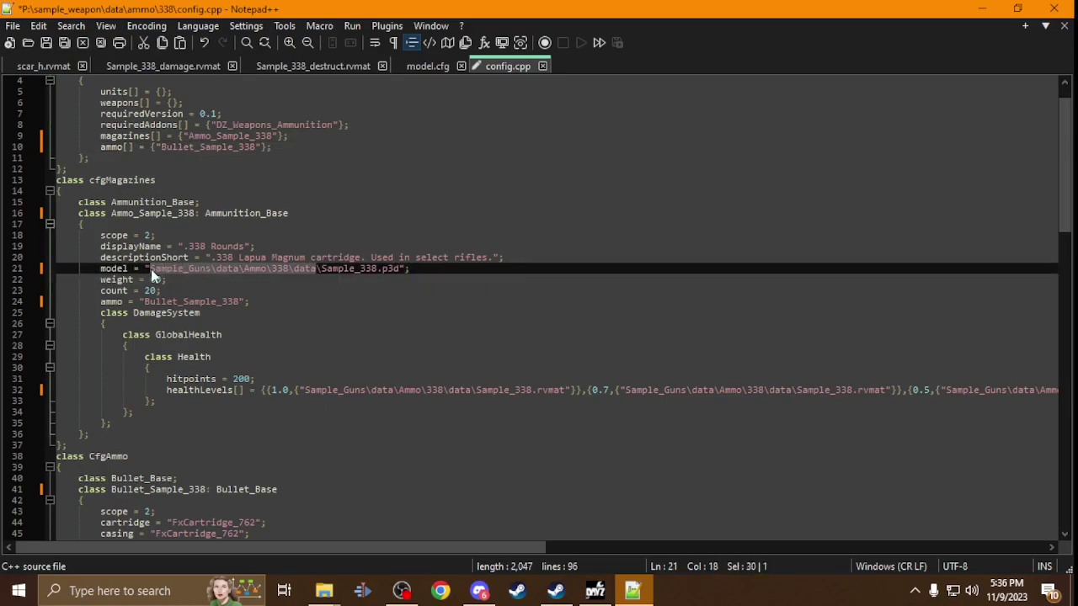
pyautogui.hotkey('ctrl', 'v')
# Replace every occurrence of Sample_Guns\data\Ammo\338\data with sample_weapon\data\ammo\338\data throughout the ammo config.cpp.
pyautogui.moveTo(473, 390)
pyautogui.mouseDown()
pyautogui.moveTo(295, 391)
pyautogui.moveTo(305, 388)
pyautogui.mouseUp()
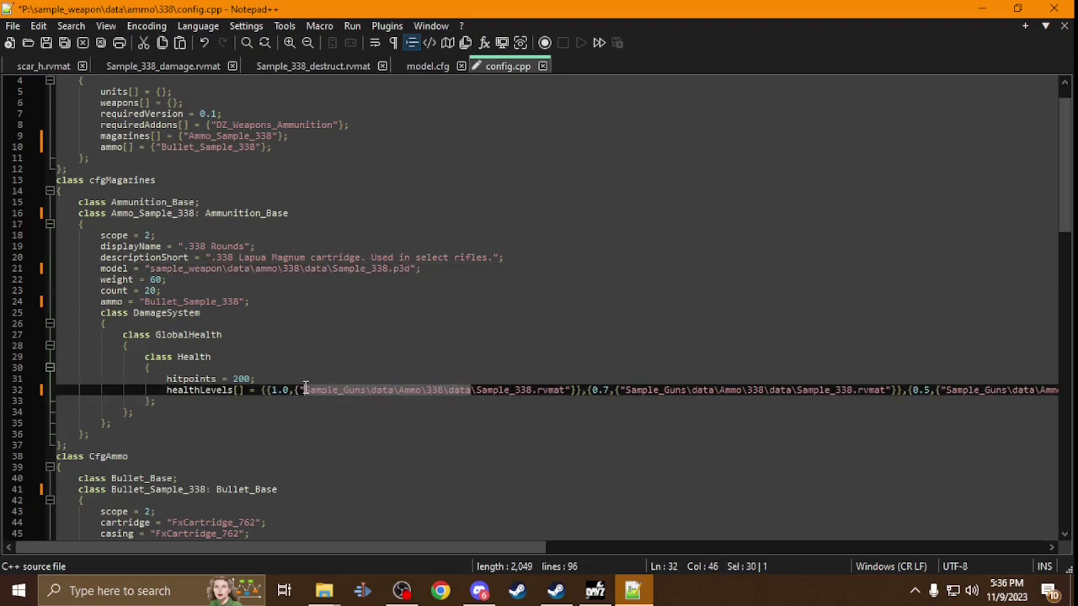
pyautogui.click(71, 25)
pyautogui.click(80, 181)
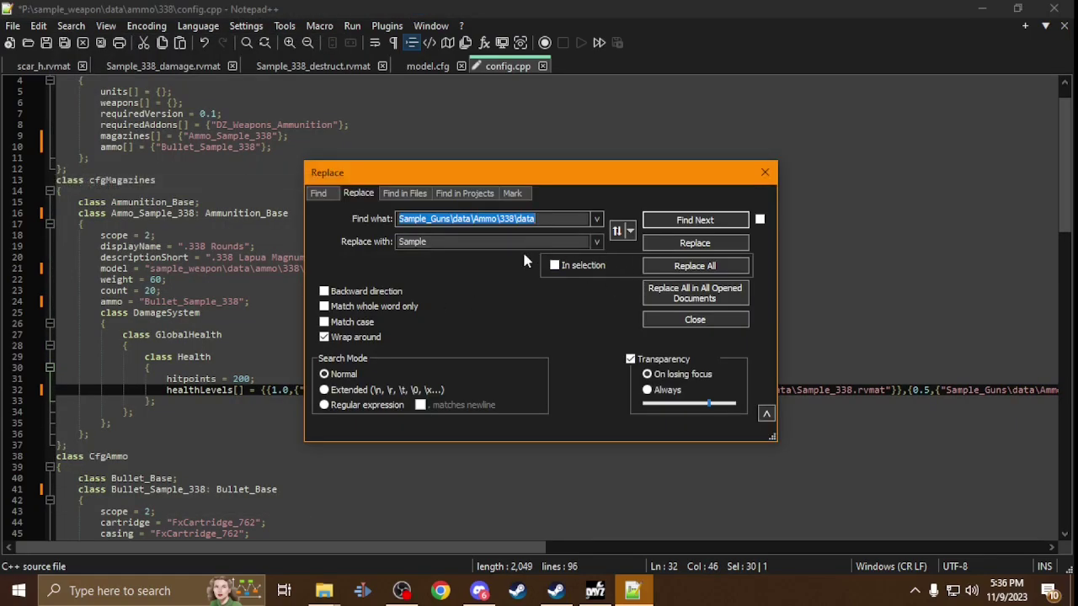
pyautogui.doubleClick(497, 242)
pyautogui.hotkey('ctrl', 'v')
pyautogui.click(695, 266)
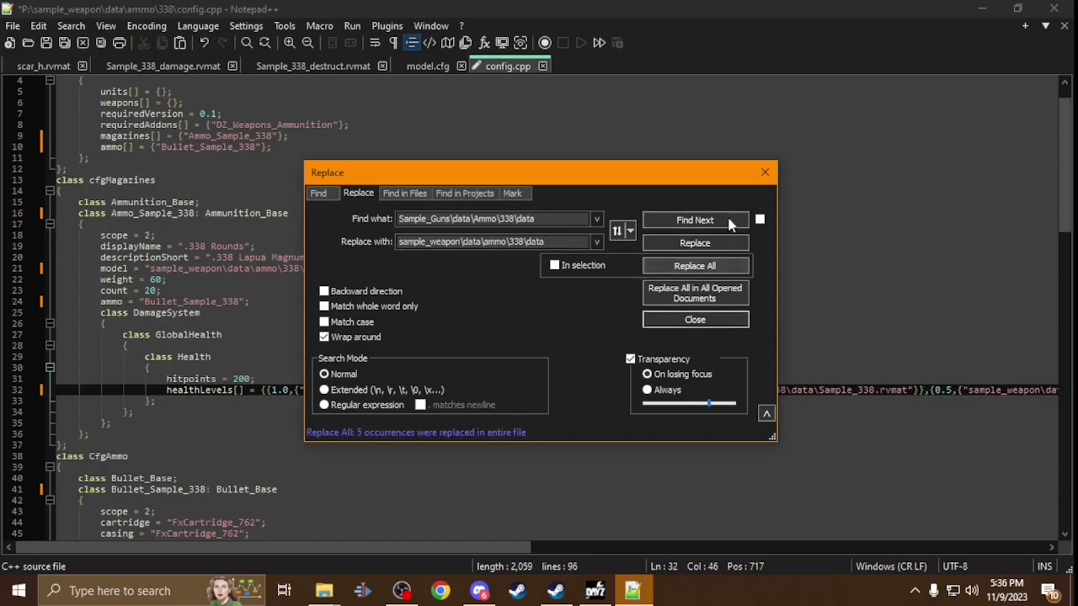
pyautogui.click(764, 173)
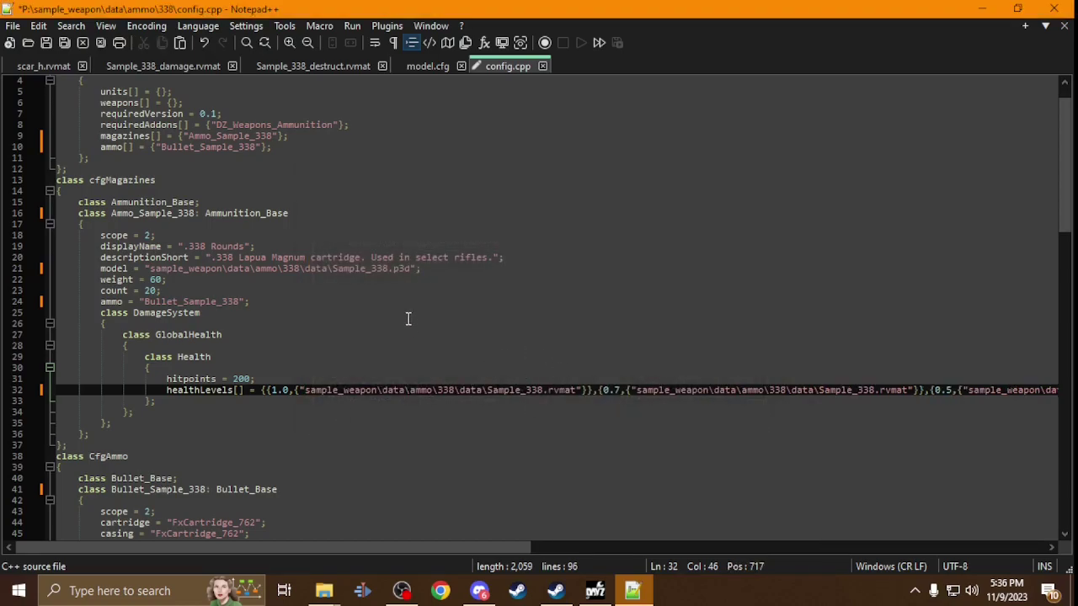
# Examine the ammo and bullet class names across CfgPatches, cfgMagazines and CfgAmmo, plus the bullet's cartridge, casing, round and spawnPileType entries.
pyautogui.scroll(-2, 370, 286)
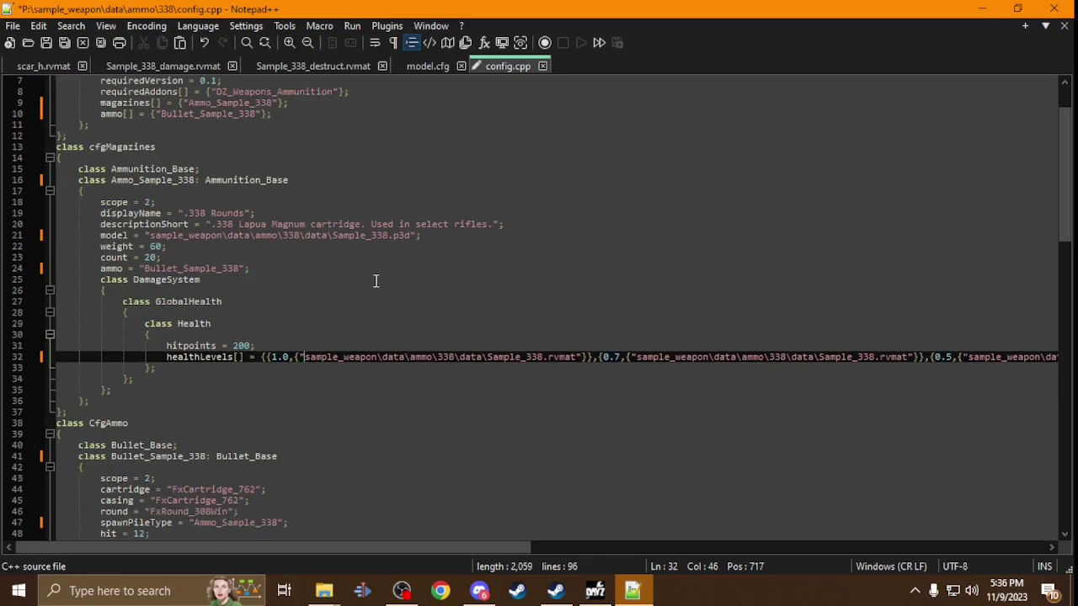
pyautogui.scroll(2, 369, 237)
pyautogui.scroll(1, 179, 226)
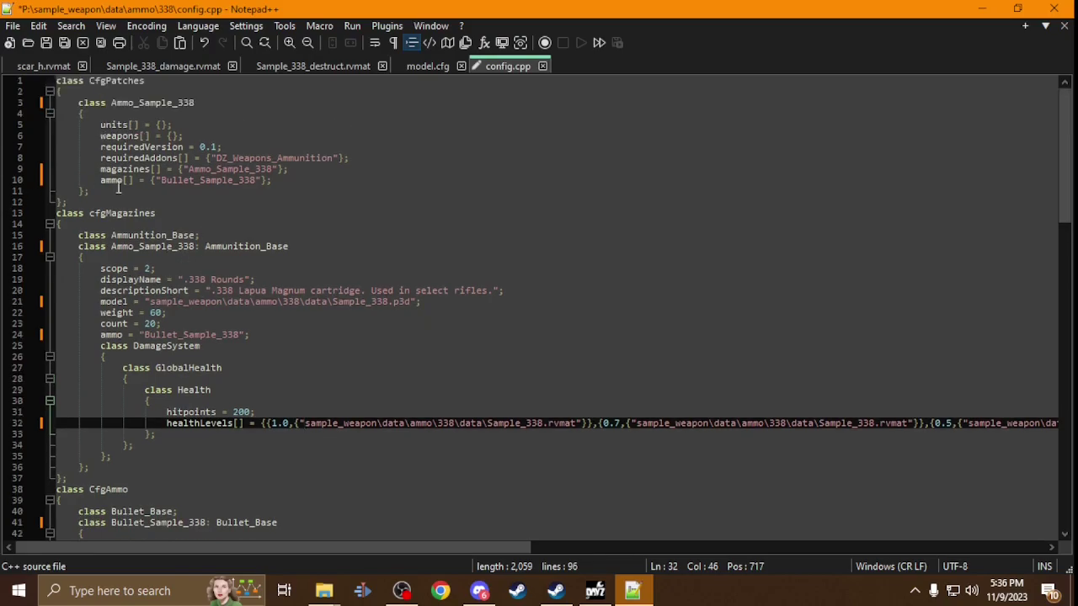
pyautogui.doubleClick(137, 246)
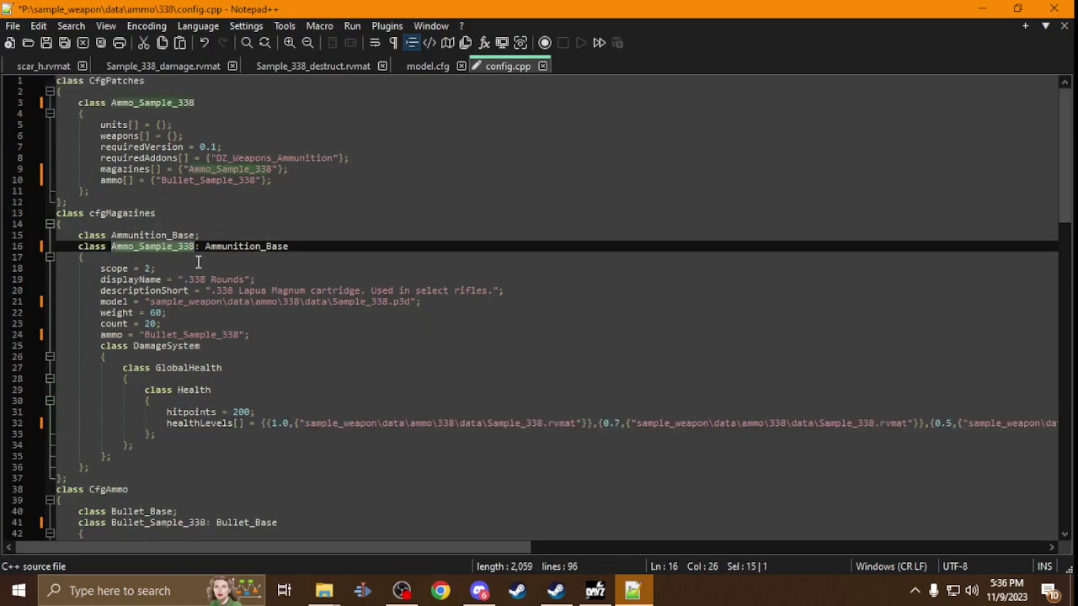
pyautogui.scroll(-2, 177, 289)
pyautogui.doubleClick(184, 270)
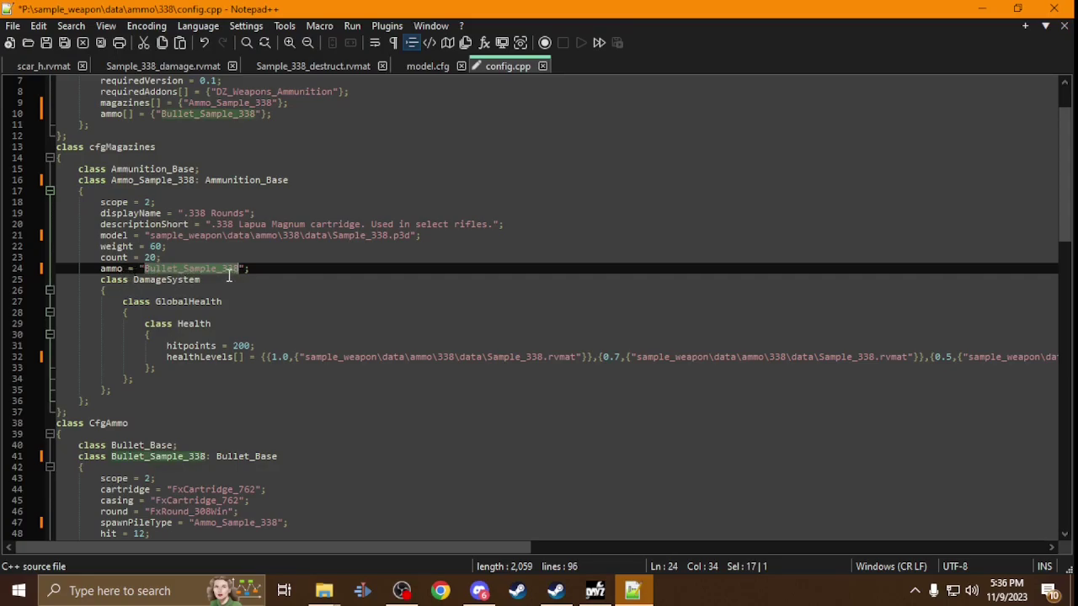
pyautogui.scroll(-3, 228, 275)
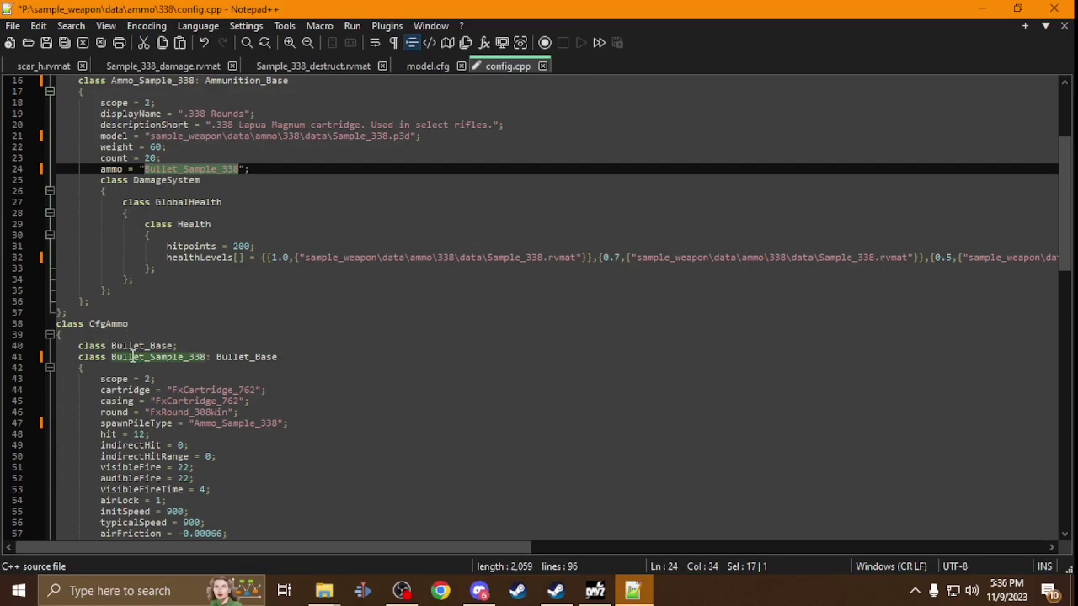
pyautogui.scroll(-3, 132, 357)
pyautogui.scroll(1, 150, 268)
pyautogui.scroll(-3, 168, 253)
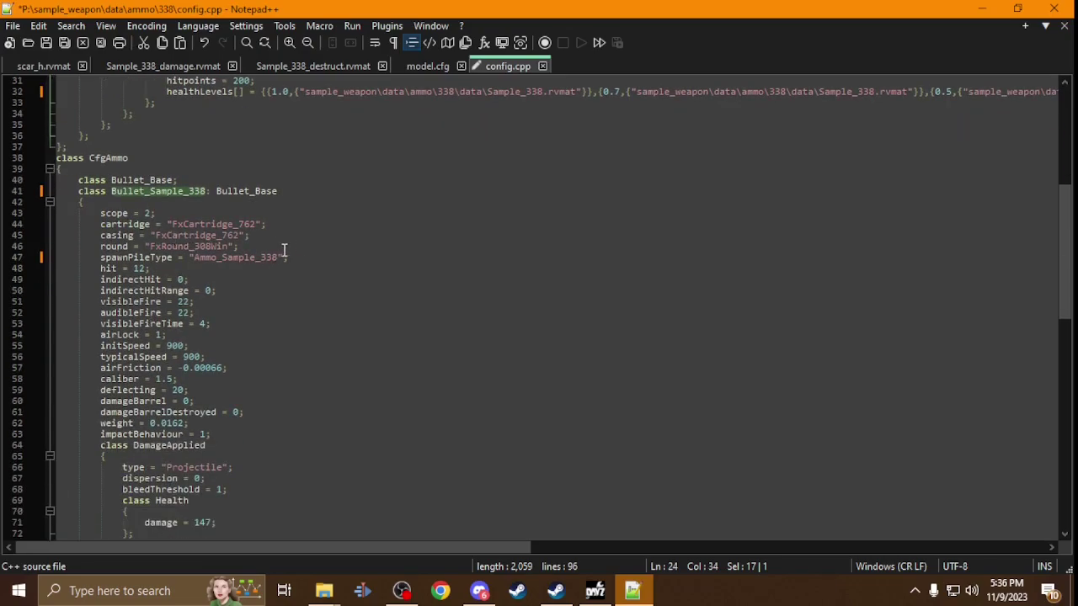
pyautogui.moveTo(239, 247); pyautogui.dragTo(52, 226)
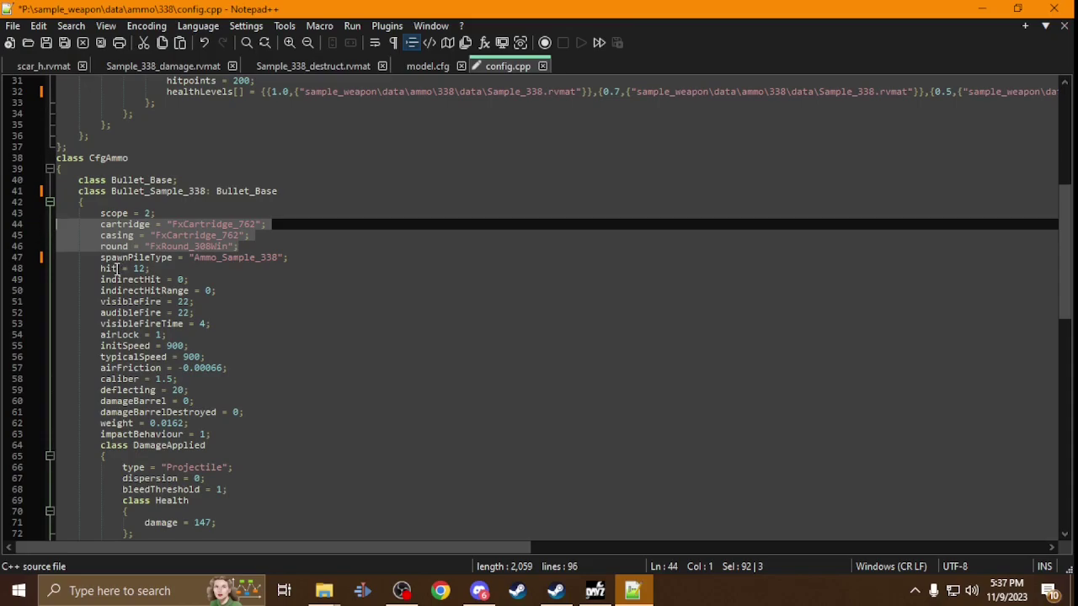
pyautogui.doubleClick(209, 260)
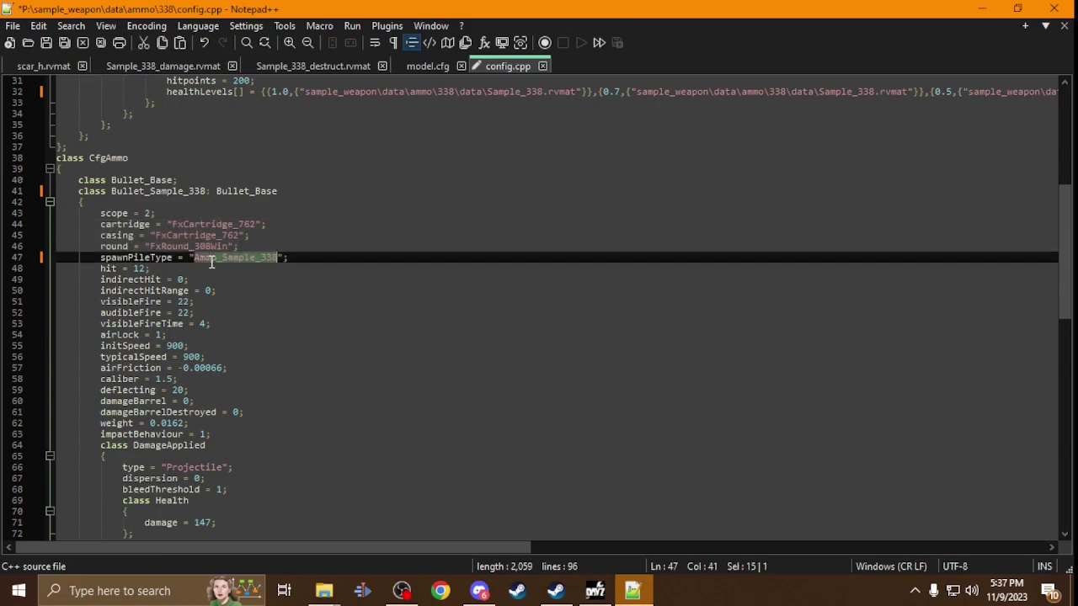
# Copy the class name Ammo_Sample_338 from cfgMagazines into the spawnPileType entry of Bullet_Sample_338.
pyautogui.scroll(8, 206, 259)
pyautogui.doubleClick(173, 181)
pyautogui.hotkey('ctrl', 'c')
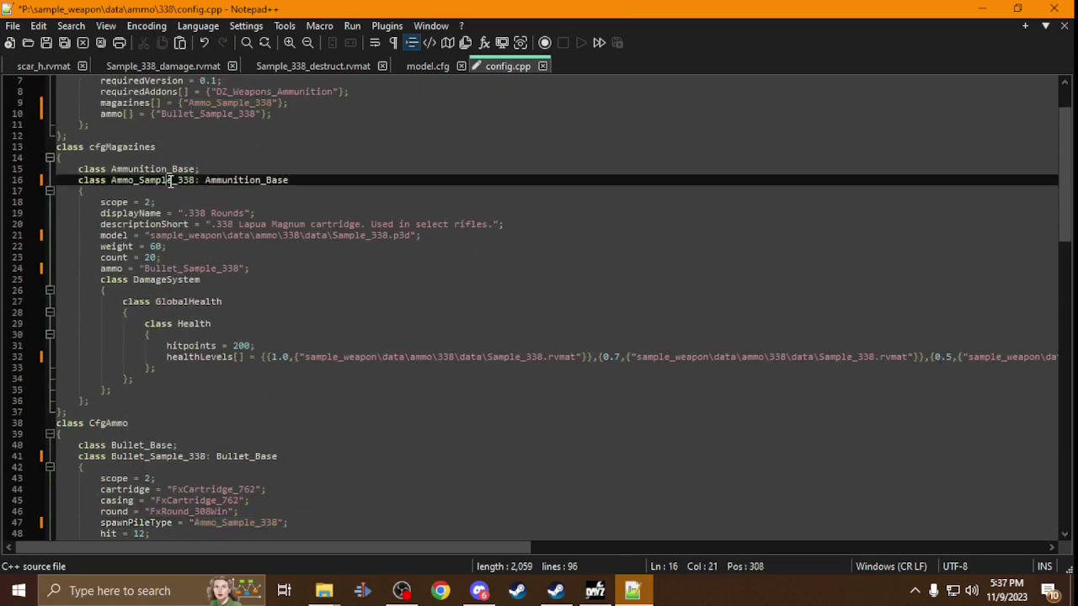
pyautogui.scroll(-4, 173, 181)
pyautogui.doubleClick(234, 390)
pyautogui.hotkey('ctrl', 'v')
# Check the bullet class and name entry in cfgAmmoTypes and save the ammo config.cpp.
pyautogui.scroll(-7, 227, 387)
pyautogui.scroll(-10, 225, 388)
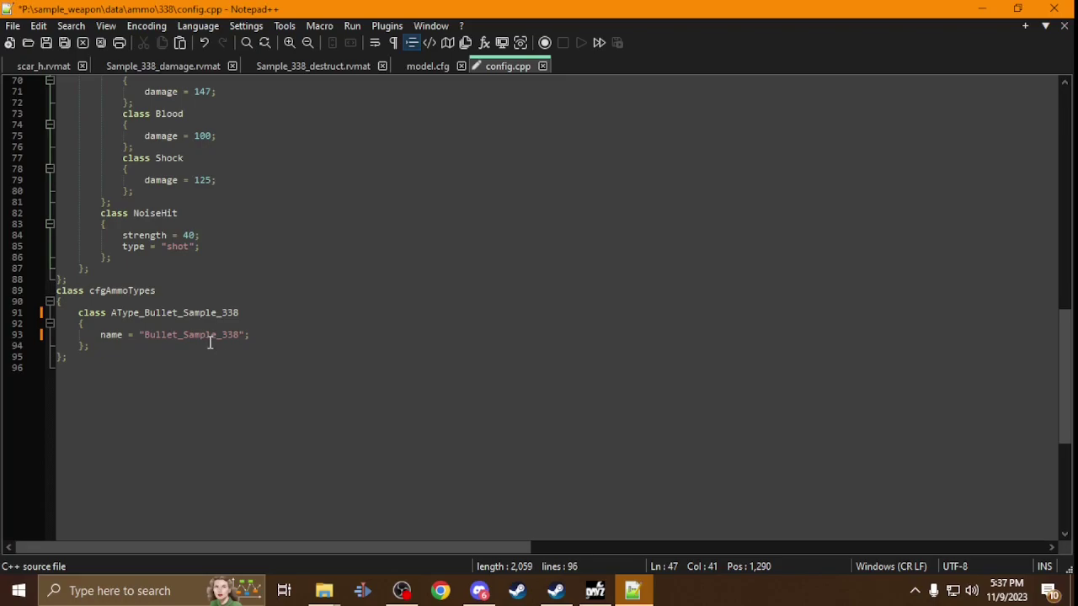
pyautogui.doubleClick(202, 335)
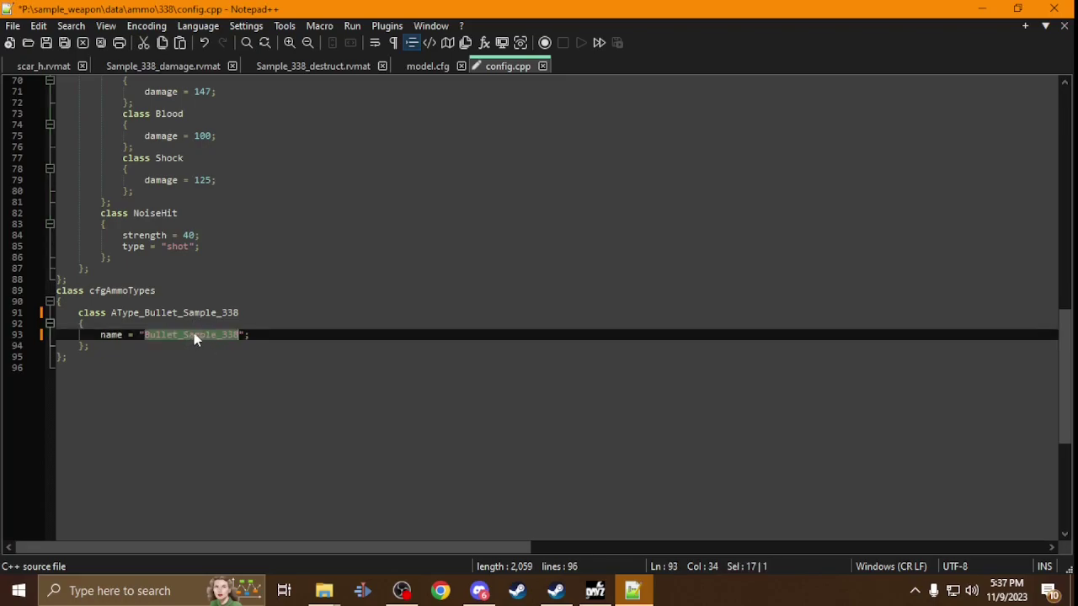
pyautogui.click(143, 321)
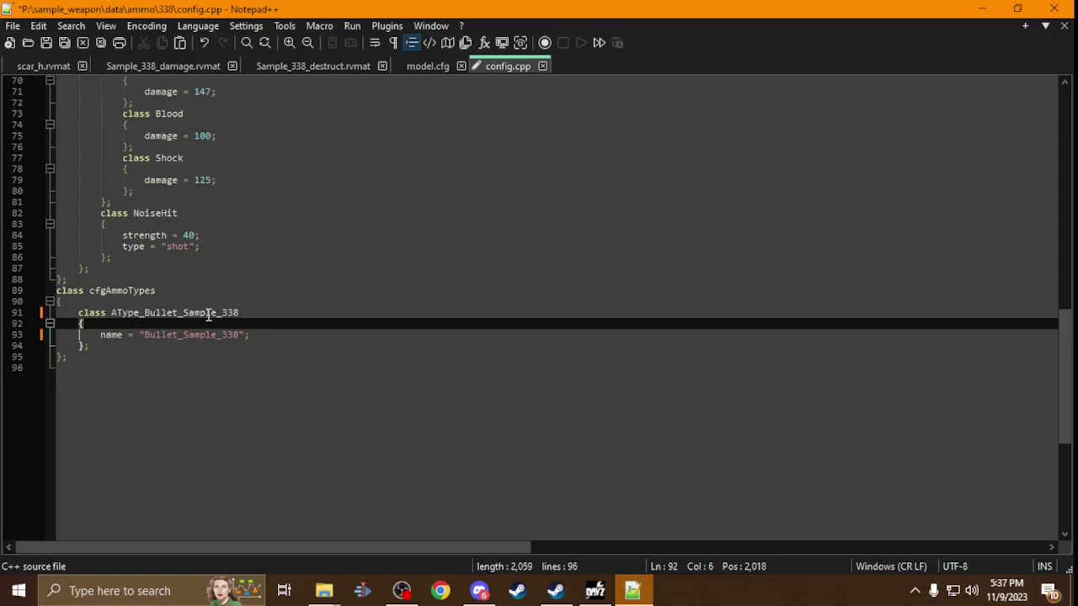
pyautogui.click(46, 42)
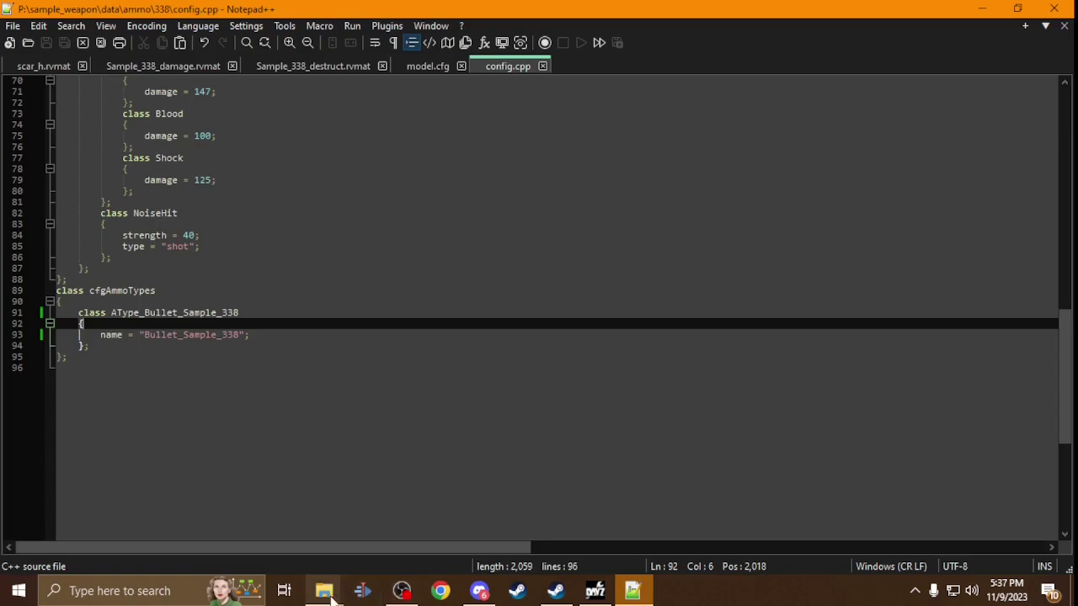
# Open config.cpp from the sample_weapon scar_h folder and go to the Sample_ScarH_Base class.
pyautogui.moveTo(324, 591)
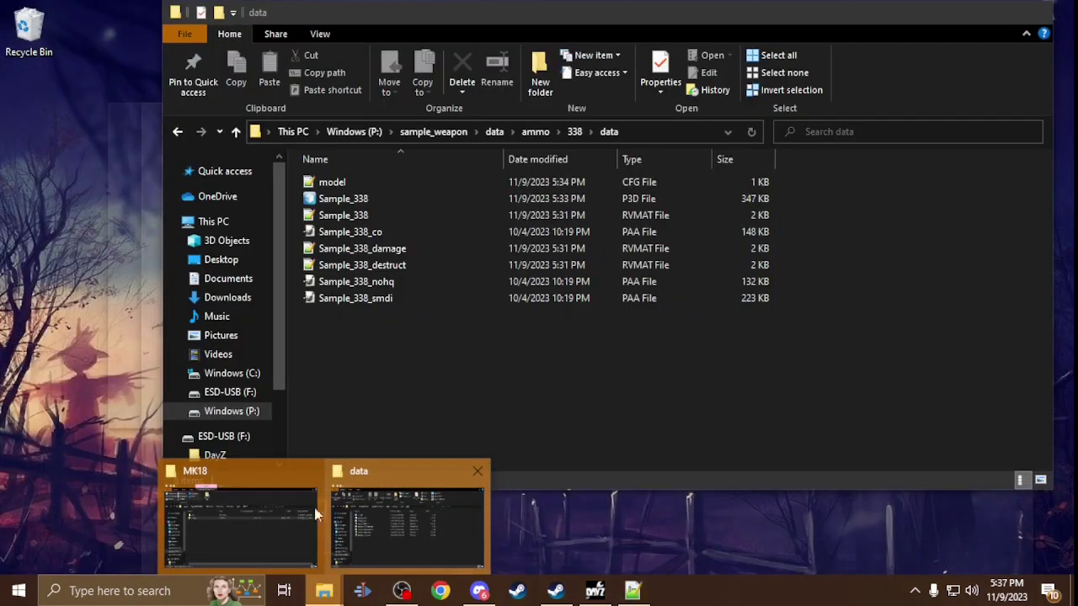
pyautogui.click(404, 522)
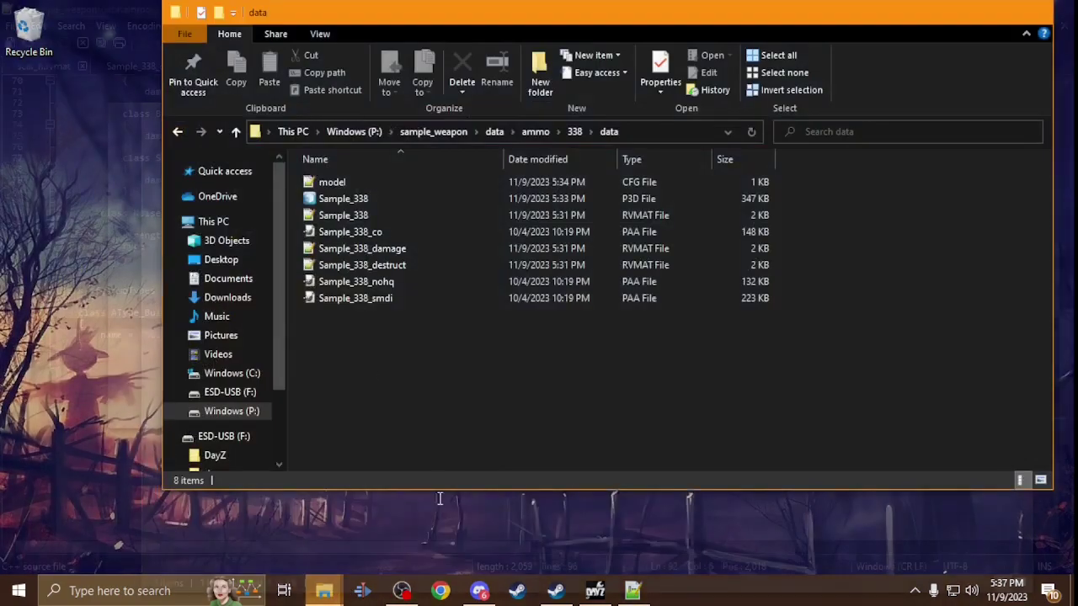
pyautogui.click(237, 132)
pyautogui.click(236, 132)
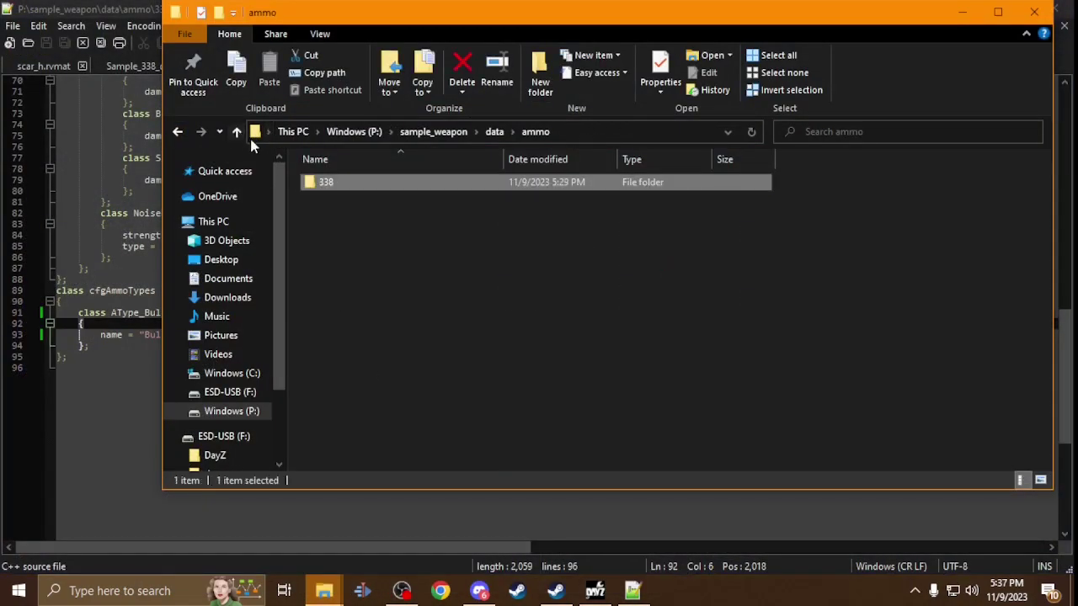
pyautogui.click(237, 132)
pyautogui.doubleClick(313, 199)
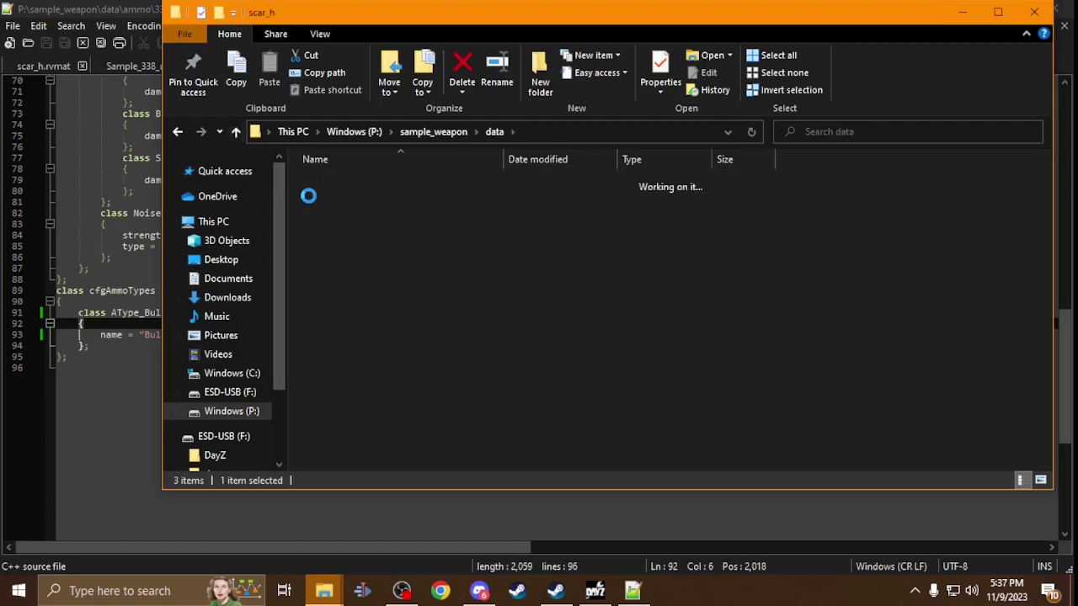
pyautogui.click(330, 200)
pyautogui.doubleClick(330, 200)
pyautogui.scroll(-5, 294, 312)
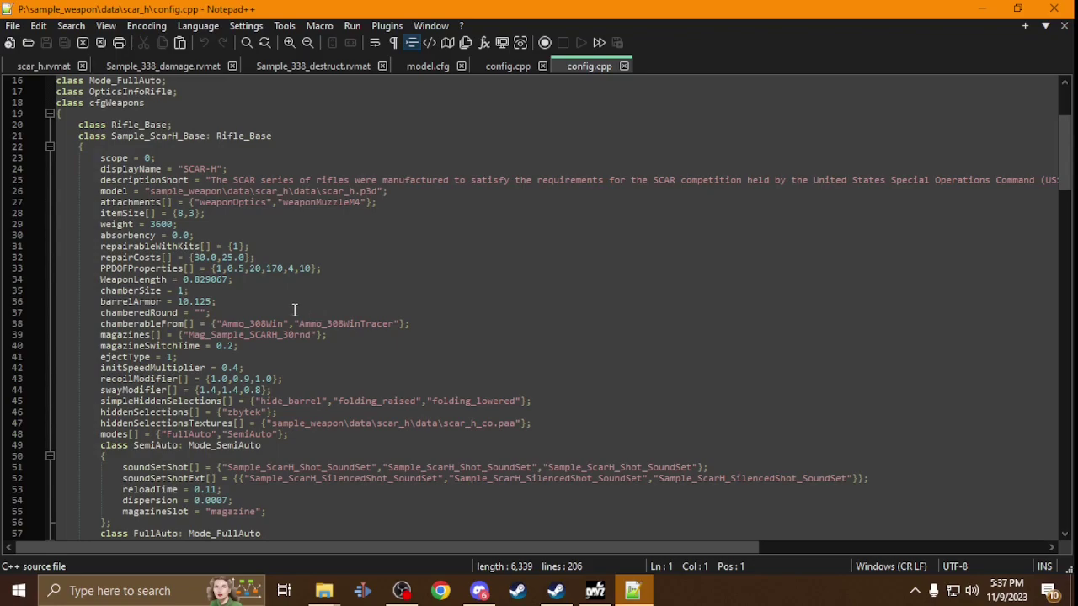
# Set chamberableFrom[] of Sample_ScarH_Base to only Ammo_Sample_338, copying the class name from the ammo config and removing the tracer entry.
pyautogui.click(506, 67)
pyautogui.scroll(17, 301, 244)
pyautogui.scroll(7, 295, 279)
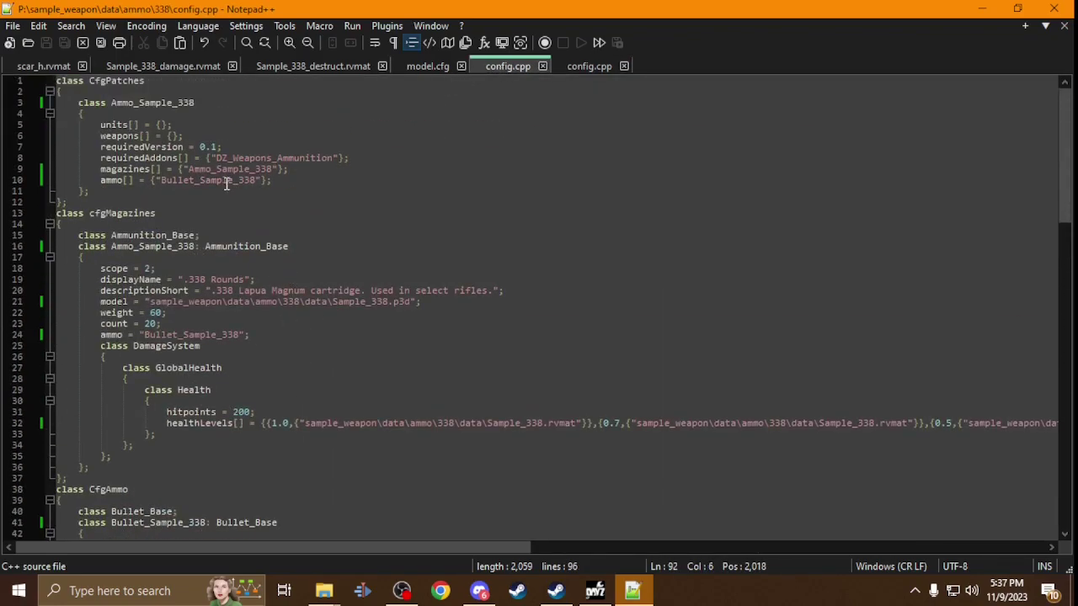
pyautogui.doubleClick(164, 103)
pyautogui.hotkey('ctrl', 'c')
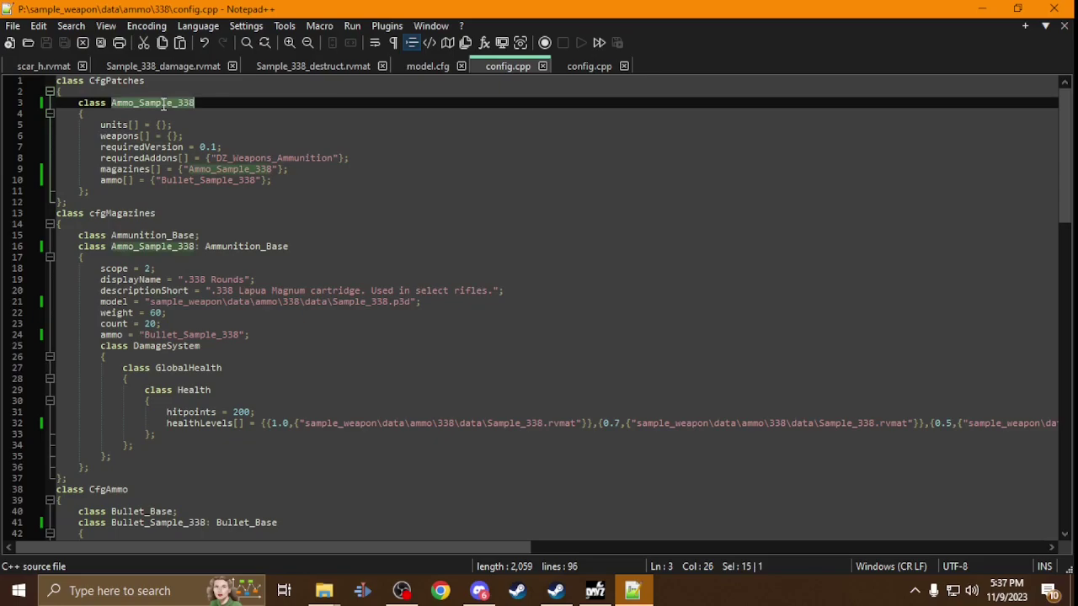
pyautogui.click(603, 73)
pyautogui.doubleClick(262, 324)
pyautogui.hotkey('ctrl', 'v')
pyautogui.moveTo(425, 324); pyautogui.dragTo(312, 331)
pyautogui.press('Delete')
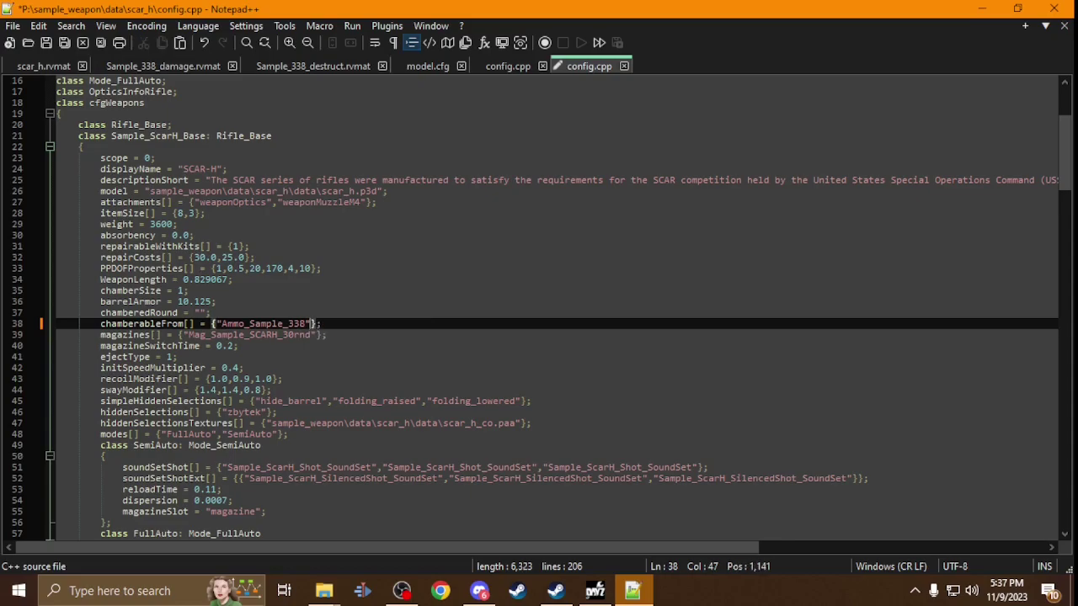
# Set ammoItems[] of the Mag_Sample_SCARH_30rnd magazine to only Ammo_Sample_338, removing the tracer round entry.
pyautogui.doubleClick(252, 323)
pyautogui.hotkey('ctrl', 'c')
pyautogui.scroll(-4, 189, 137)
pyautogui.scroll(-20, 188, 137)
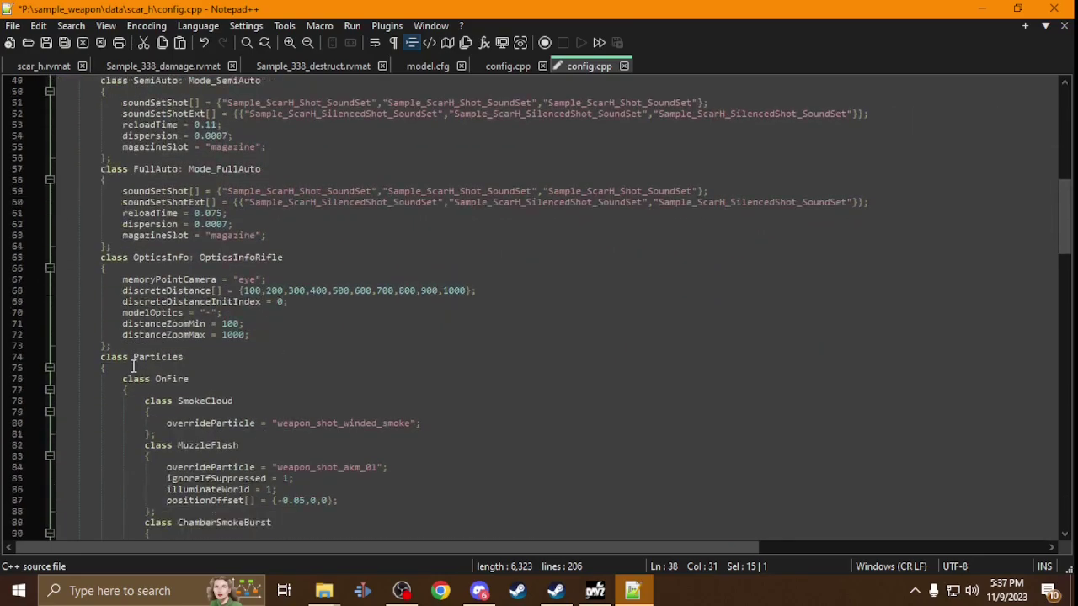
pyautogui.scroll(-11, 289, 417)
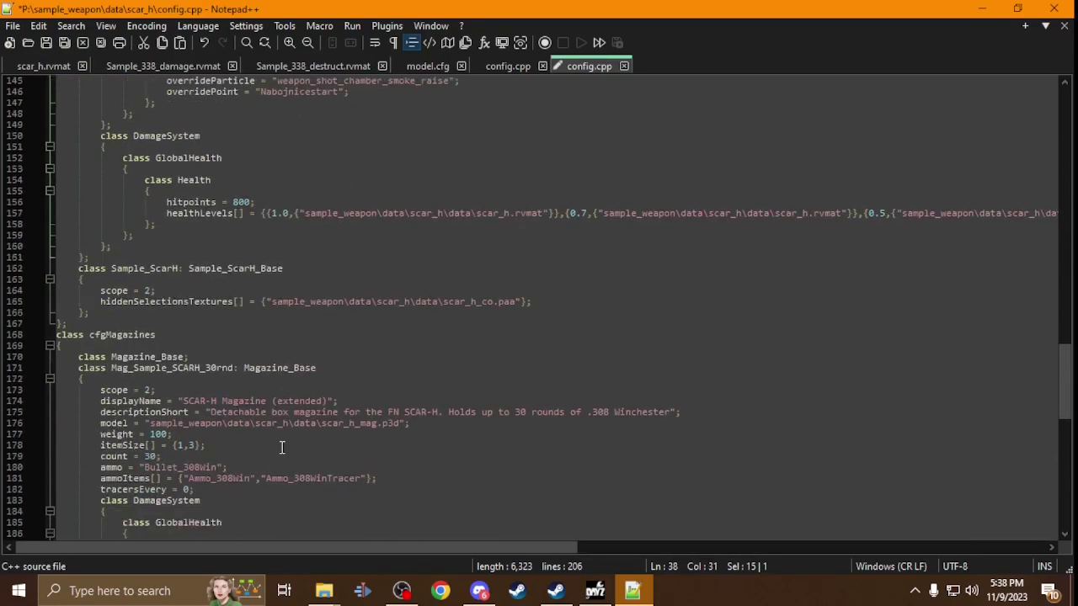
pyautogui.doubleClick(212, 347)
pyautogui.hotkey('ctrl', 'v')
pyautogui.click(390, 345)
pyautogui.moveTo(390, 345); pyautogui.dragTo(276, 346)
pyautogui.press('Delete')
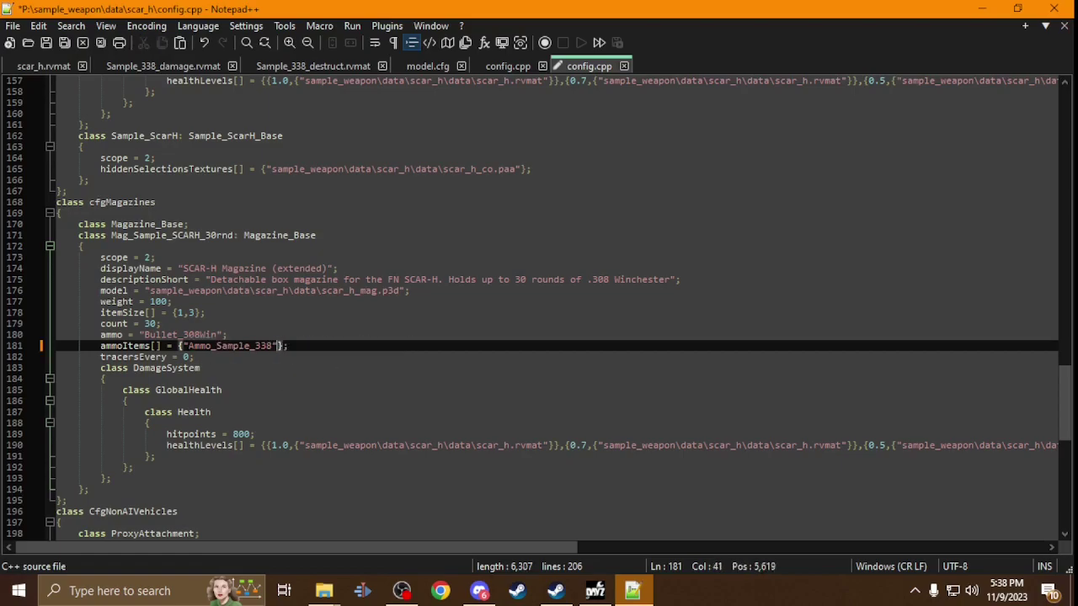
# Set ammo of the Mag_Sample_SCARH_30rnd magazine to Bullet_Sample_338, copied from the ammo config, and change the caliber in its description to .338.
pyautogui.click(510, 66)
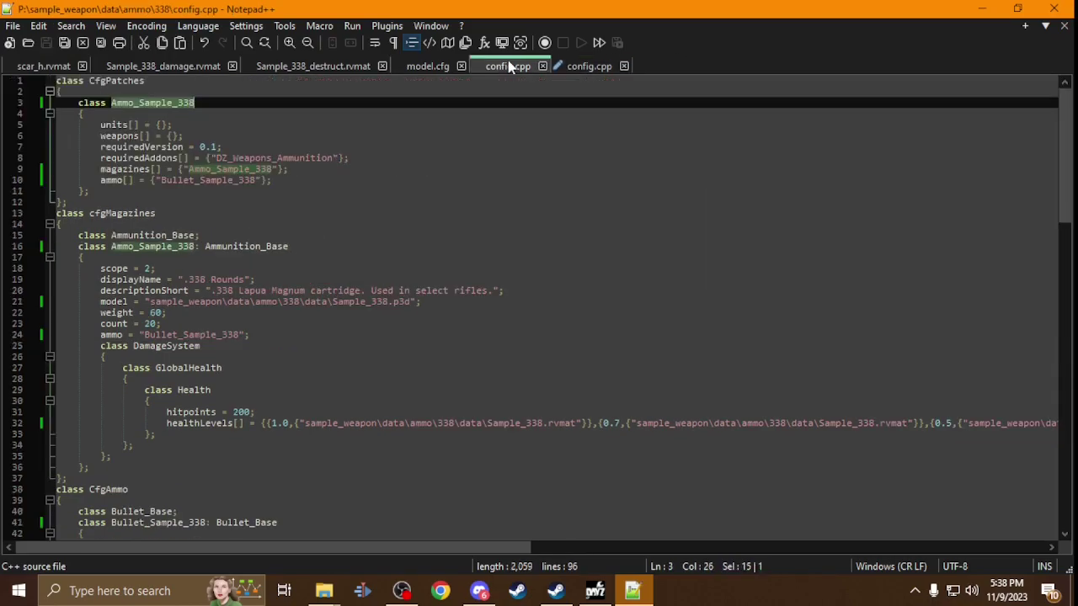
pyautogui.doubleClick(207, 336)
pyautogui.hotkey('ctrl', 'c')
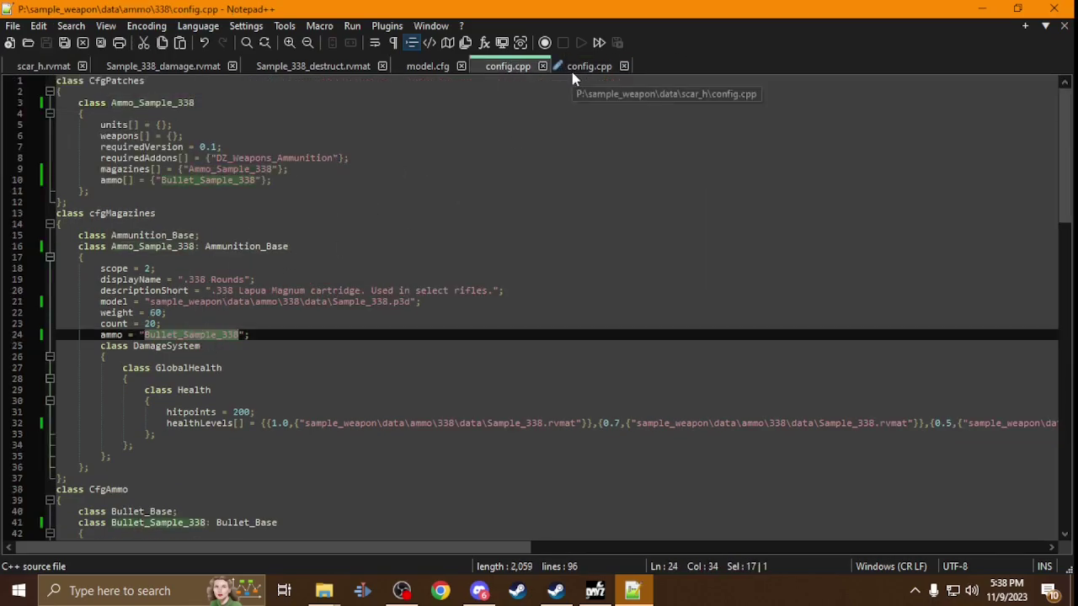
pyautogui.click(574, 73)
pyautogui.doubleClick(184, 334)
pyautogui.hotkey('ctrl', 'v')
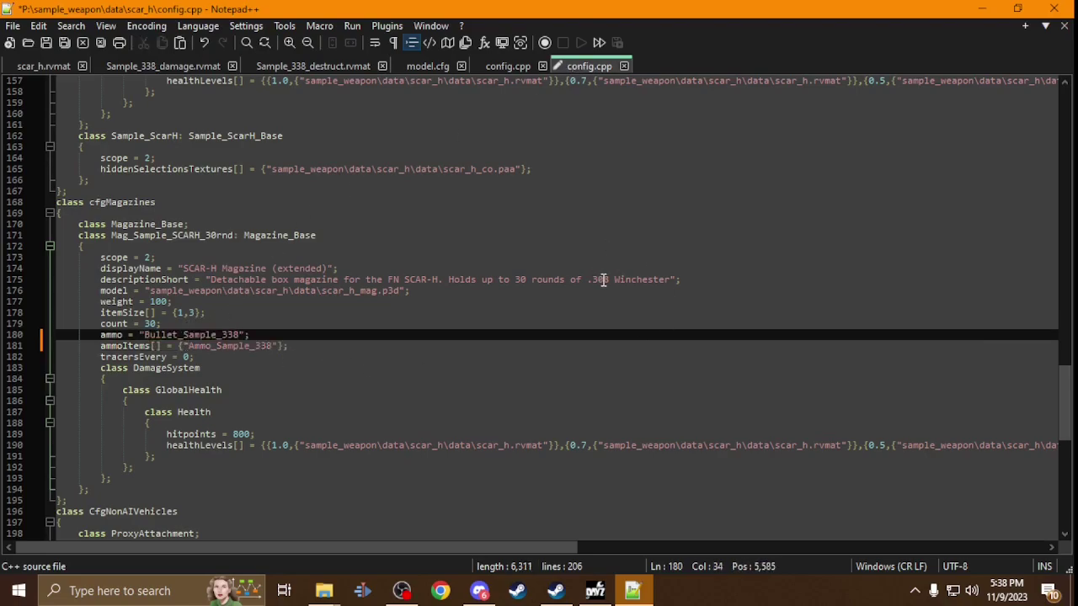
pyautogui.moveTo(604, 280); pyautogui.dragTo(601, 280)
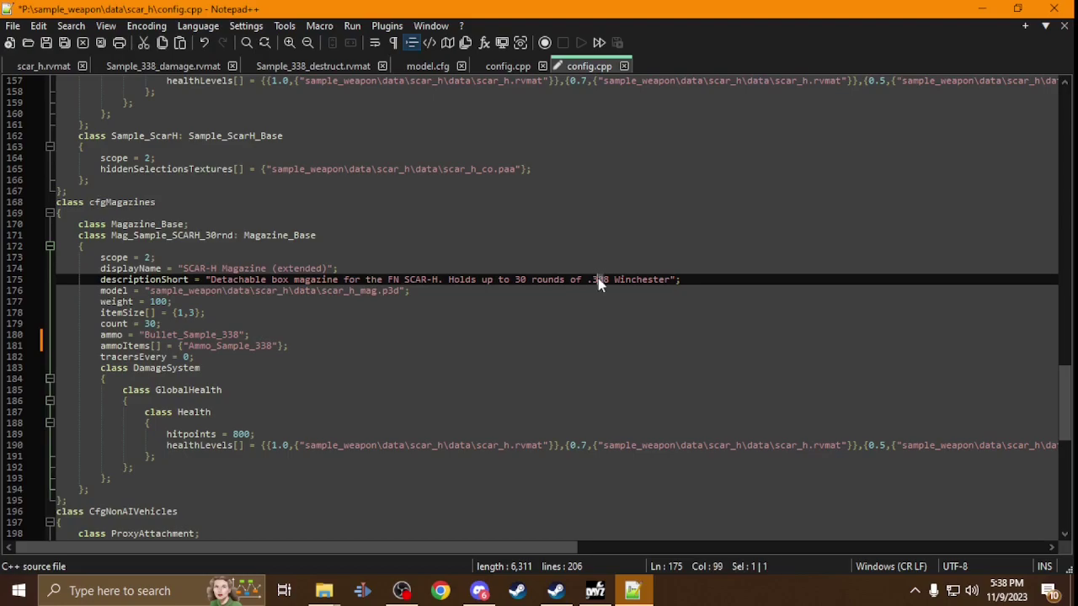
pyautogui.write('3')
# Change the caliber in the Sample_ScarH_Base descriptionShort to .338 and remove the word Winchester.
pyautogui.scroll(20, 443, 339)
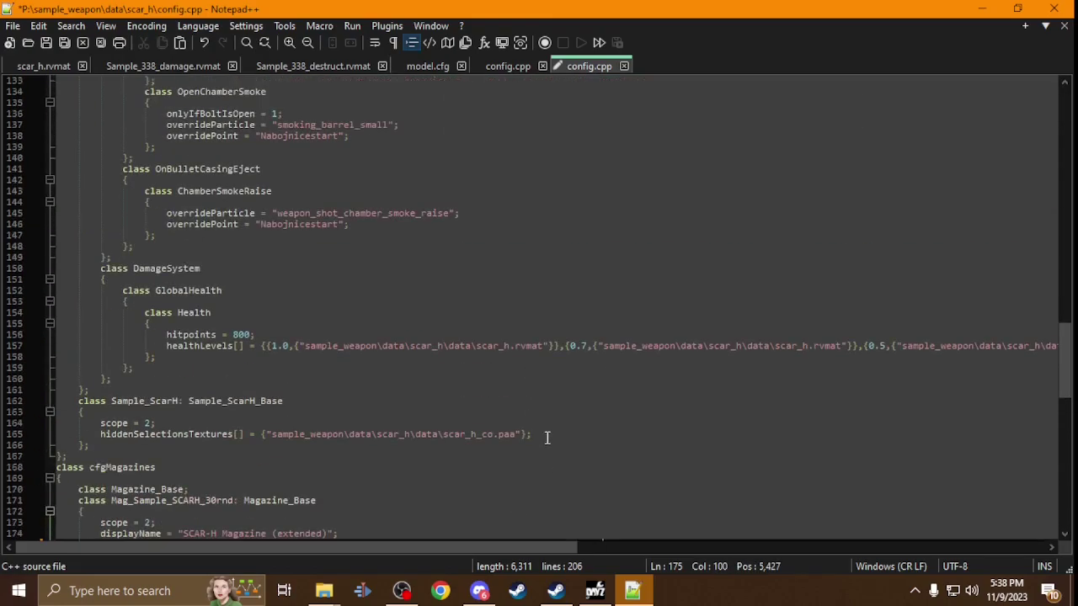
pyautogui.scroll(19, 473, 478)
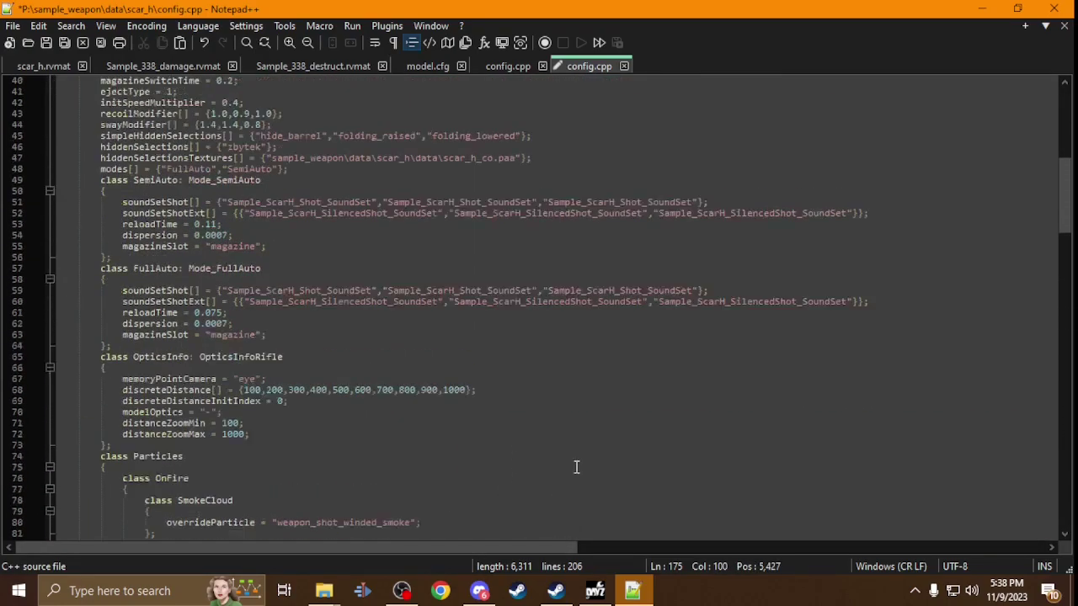
pyautogui.moveTo(556, 547); pyautogui.dragTo(850, 535)
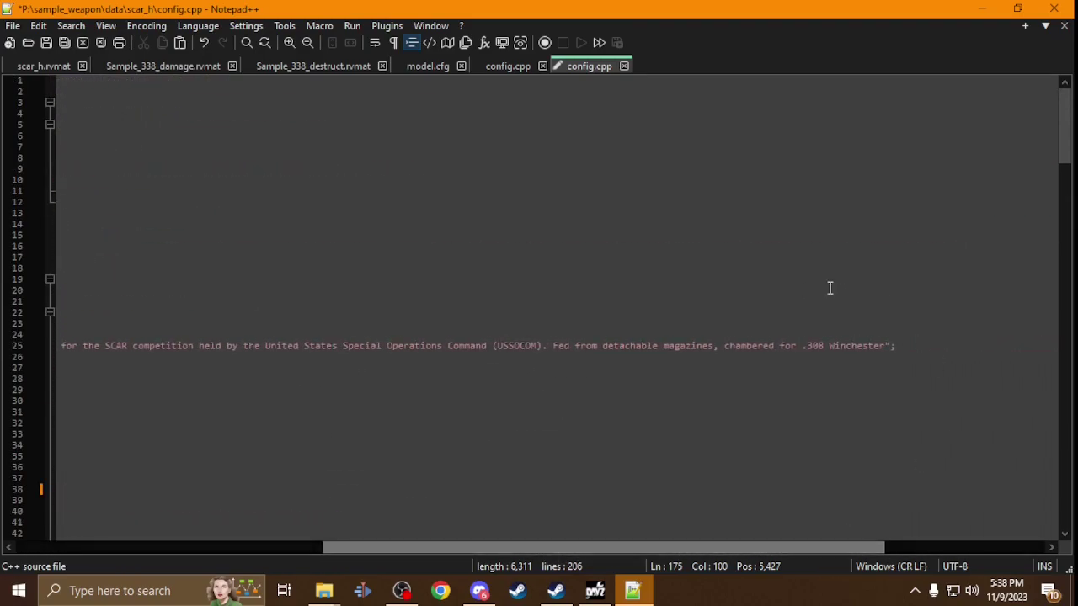
pyautogui.doubleClick(816, 344)
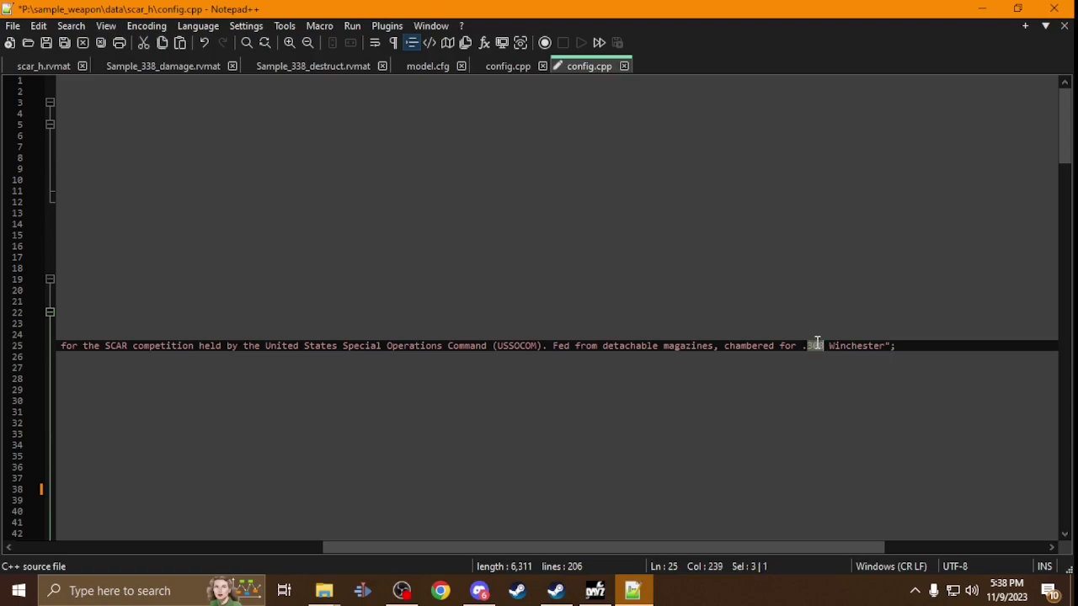
pyautogui.write('338')
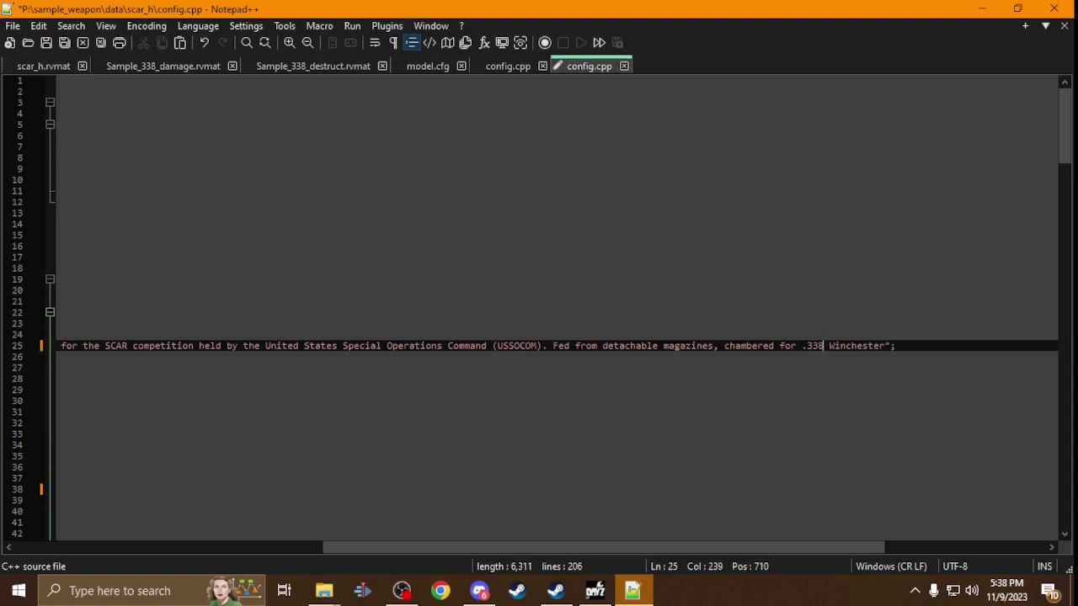
pyautogui.doubleClick(839, 351)
pyautogui.press('BackSpace')
pyautogui.press('BackSpace')
# Remove the word Winchester from the magazine's descriptionShort and save the scar_h config.cpp.
pyautogui.moveTo(522, 549); pyautogui.dragTo(214, 548)
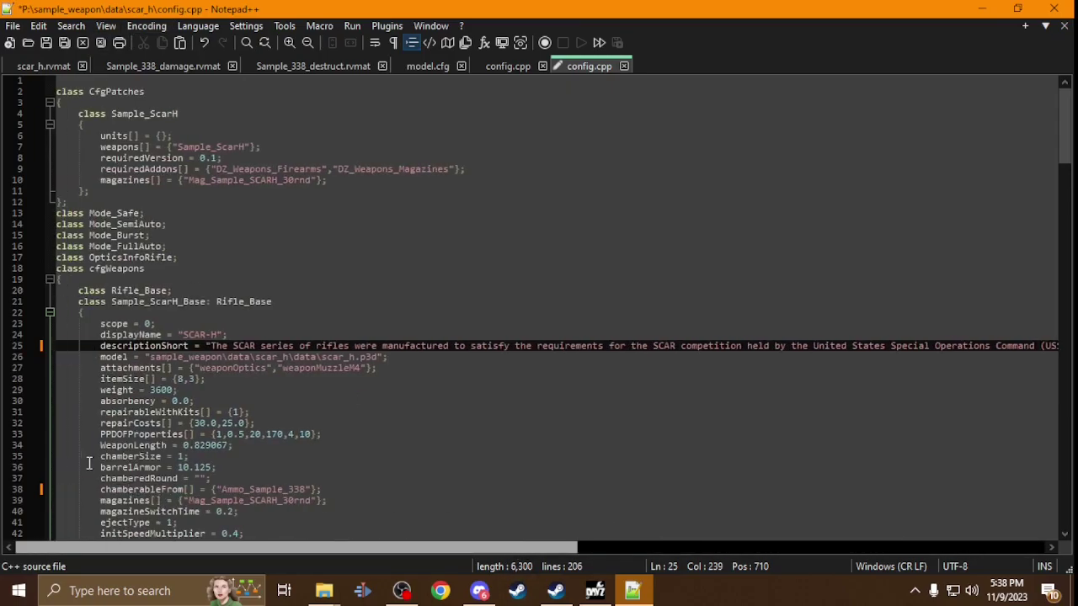
pyautogui.scroll(-6, 226, 353)
pyautogui.scroll(-20, 226, 353)
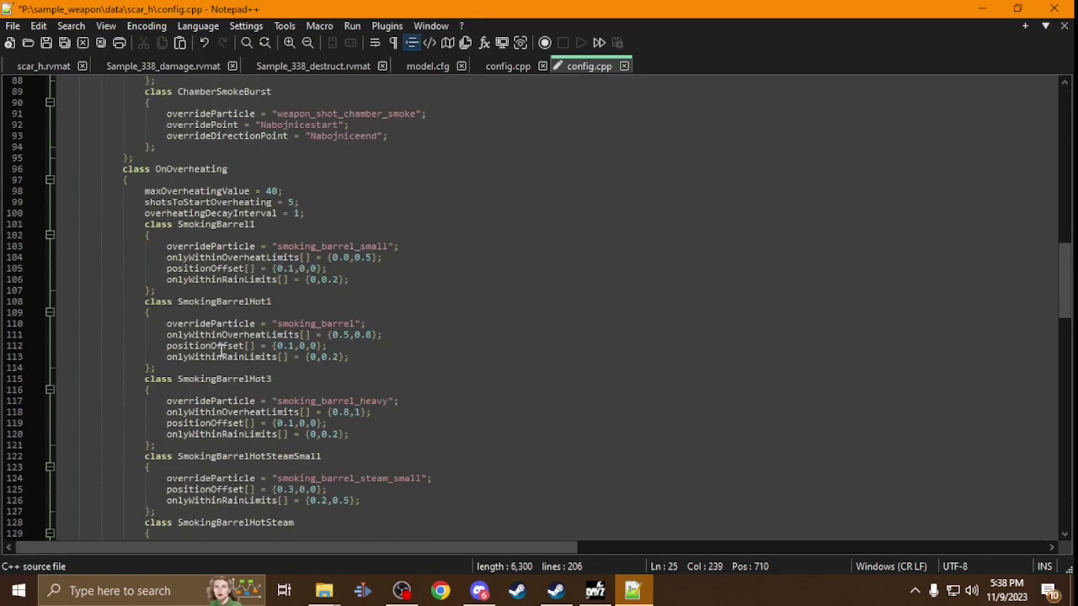
pyautogui.scroll(-6, 244, 303)
pyautogui.scroll(-1, 247, 316)
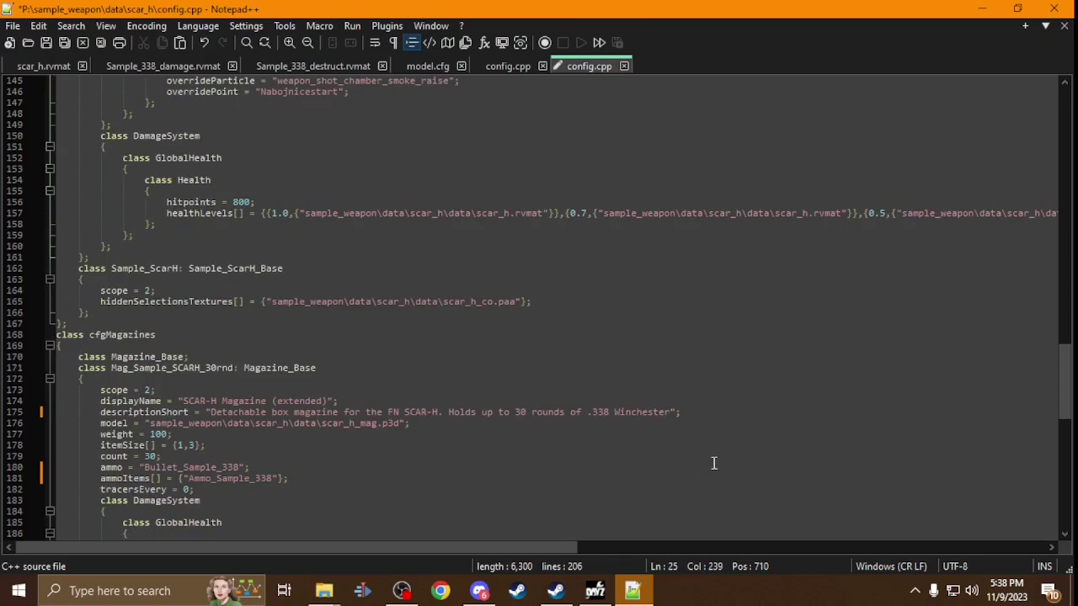
pyautogui.doubleClick(658, 408)
pyautogui.press('BackSpace')
pyautogui.press('BackSpace')
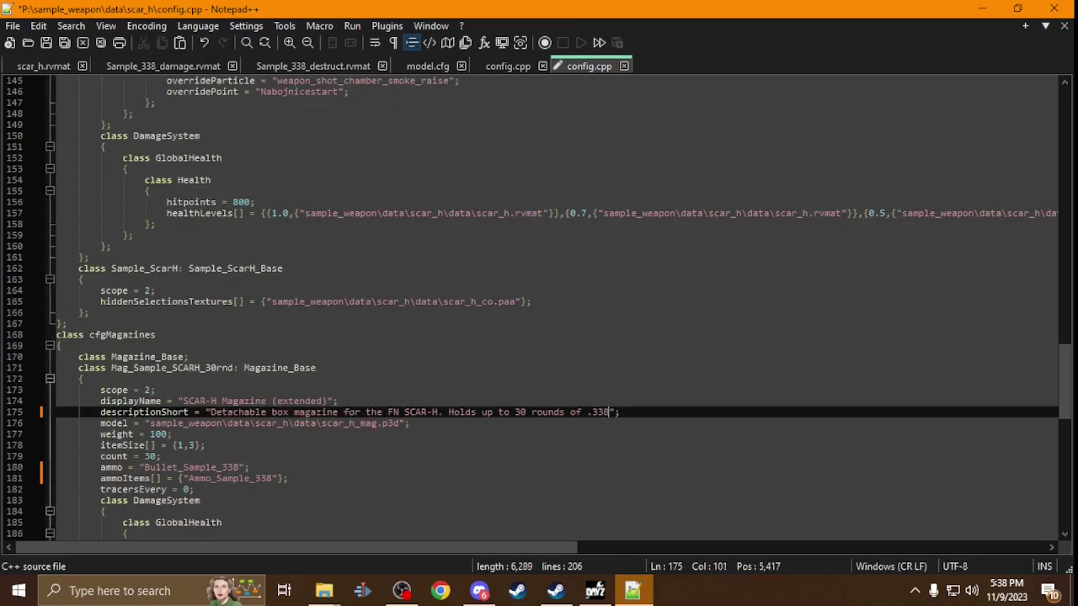
pyautogui.scroll(-7, 548, 303)
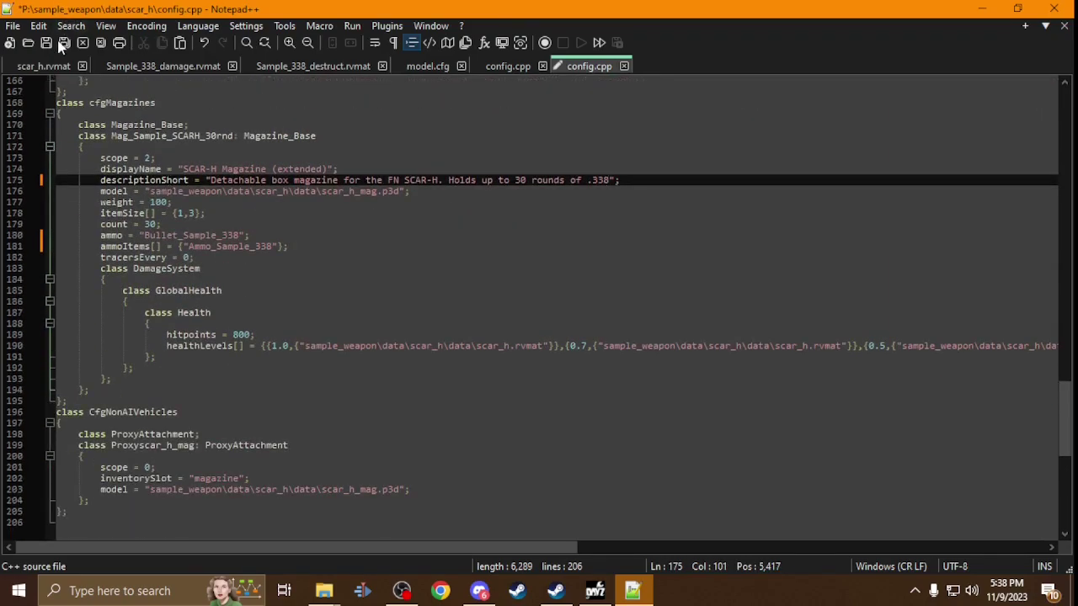
pyautogui.click(46, 45)
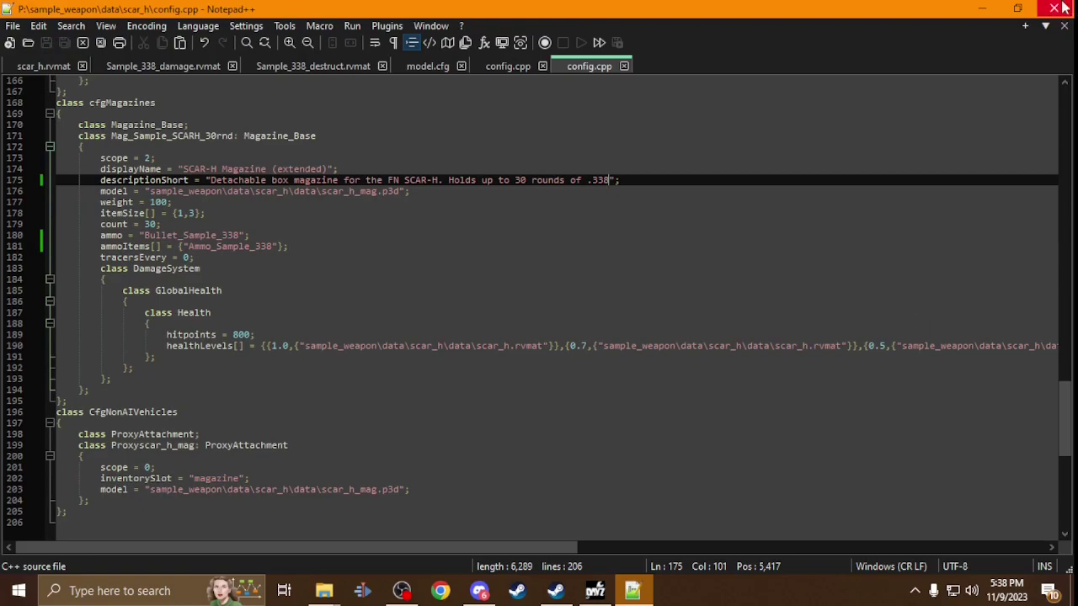
# Open pboProject and use its setup to delete all temp files and all files in the mod output folder.
pyautogui.click(19, 590)
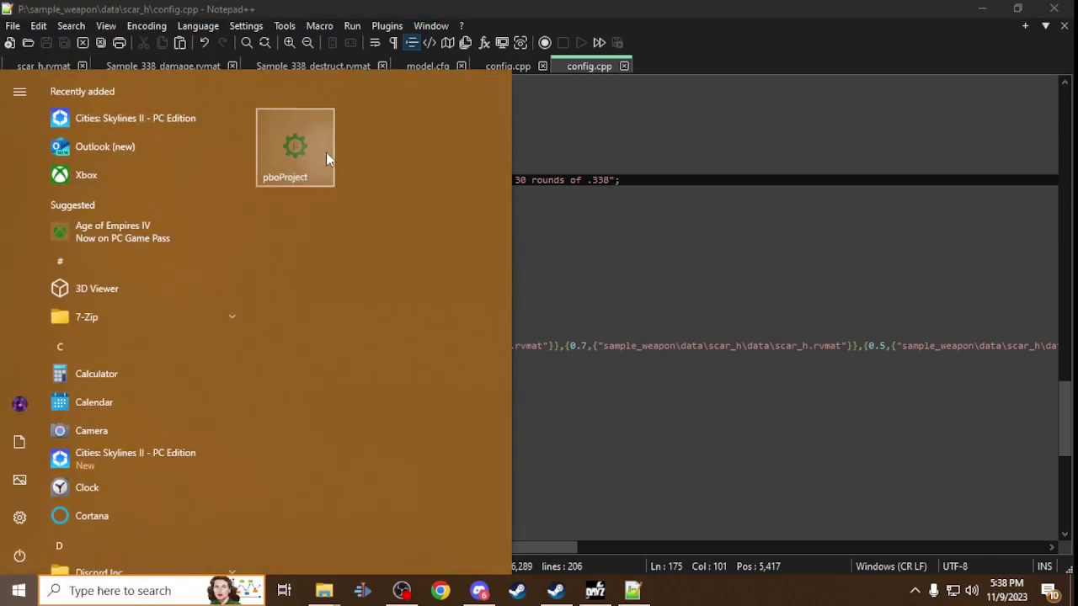
pyautogui.click(326, 152)
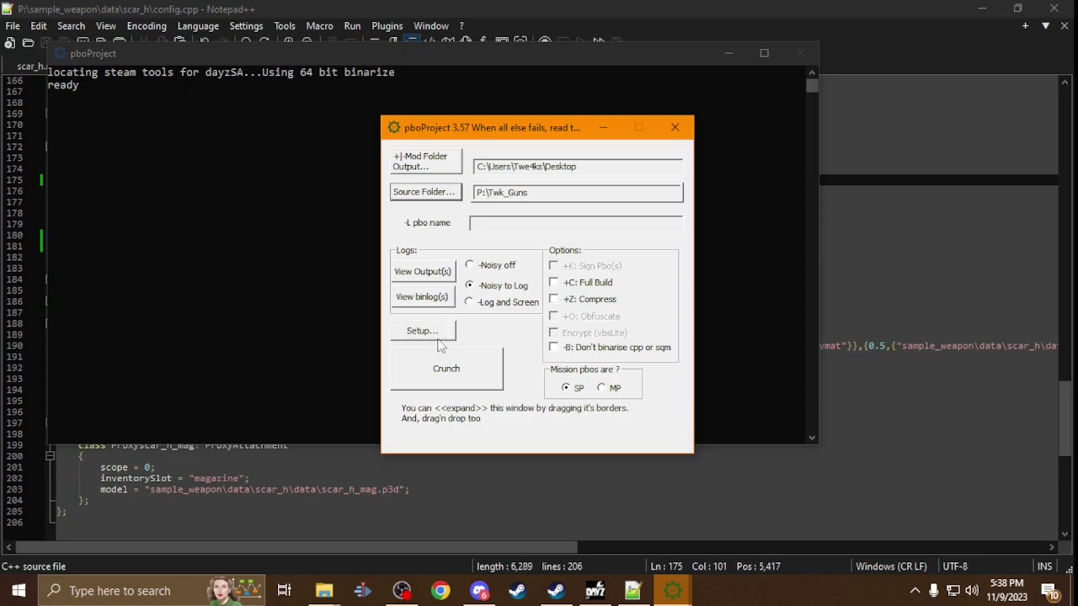
pyautogui.click(437, 334)
pyautogui.click(426, 125)
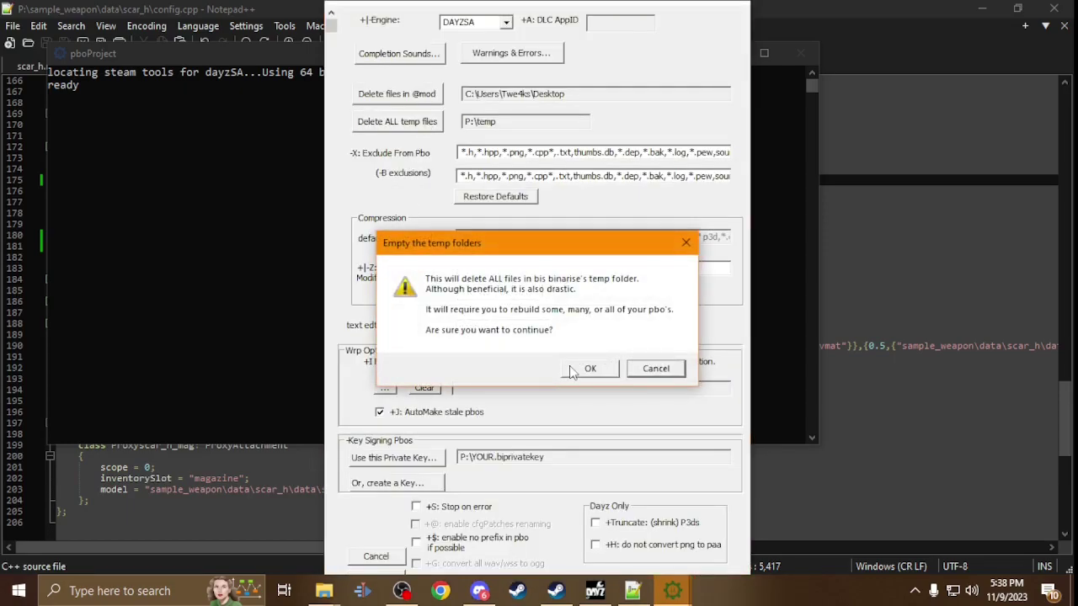
pyautogui.click(573, 370)
pyautogui.click(552, 339)
pyautogui.click(434, 94)
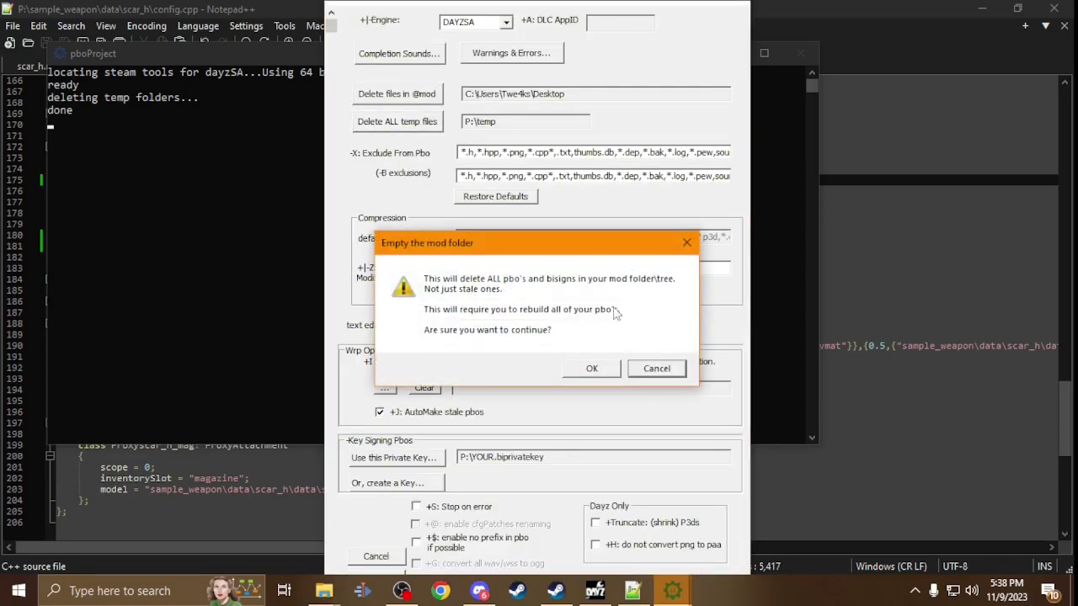
pyautogui.click(590, 368)
pyautogui.click(555, 340)
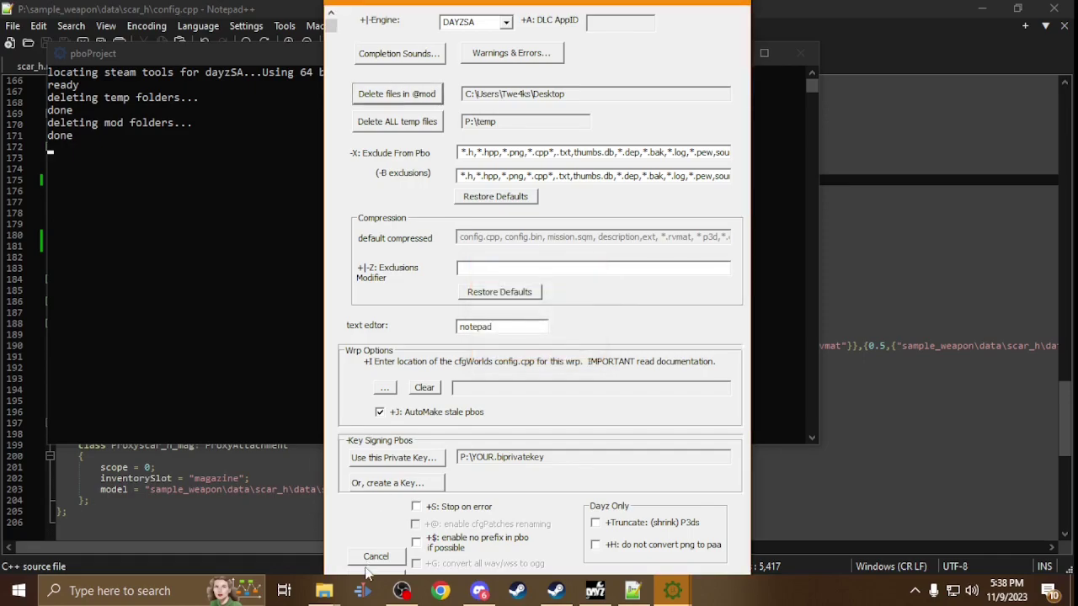
pyautogui.click(370, 561)
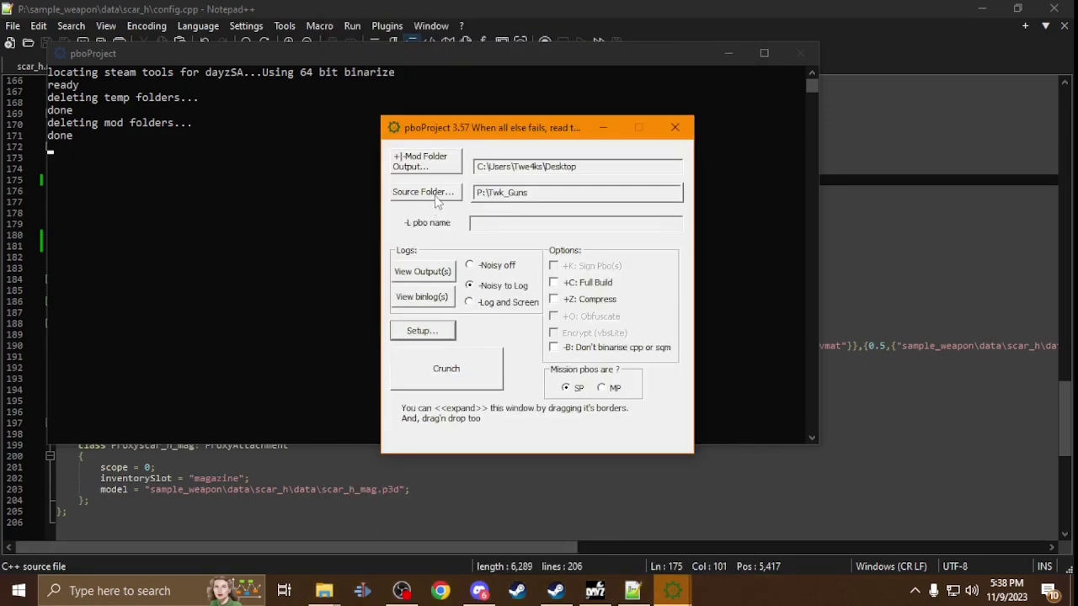
# Set the pboProject source folder to P:\sample_weapon and try to pack it into a PBO.
pyautogui.click(75, 287)
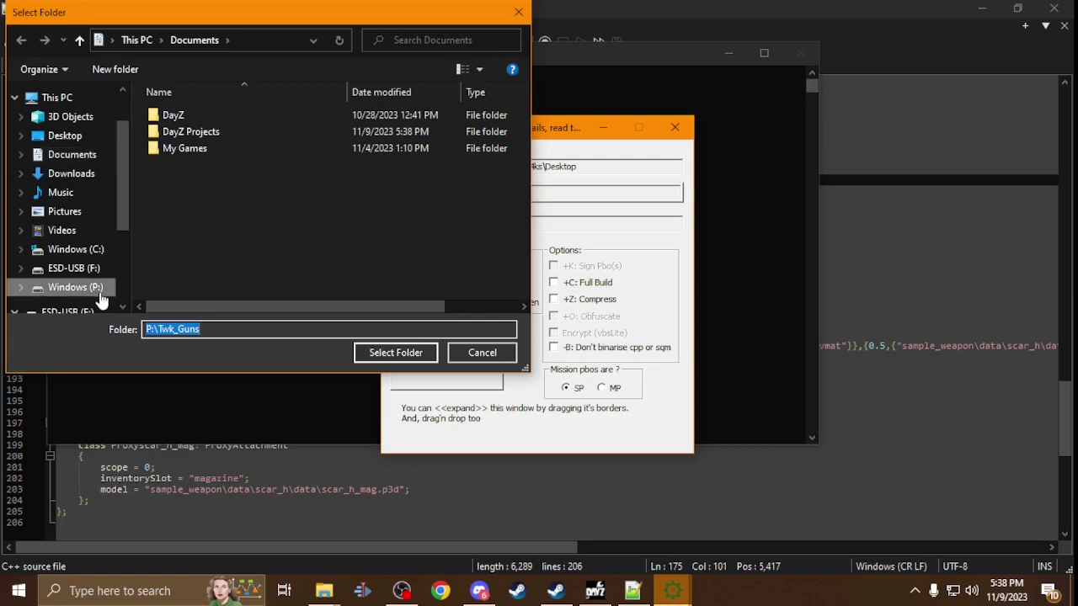
pyautogui.click(196, 264)
pyautogui.click(396, 352)
pyautogui.click(479, 375)
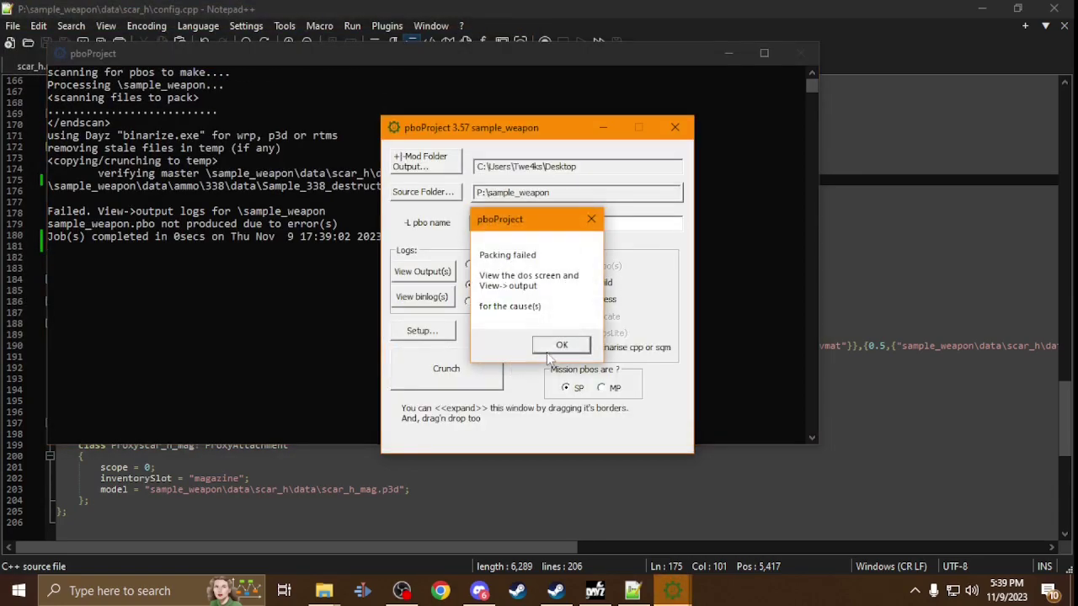
pyautogui.click(553, 347)
# Open the sample_weapon packing output log and examine the errors at its end.
pyautogui.click(438, 273)
pyautogui.scroll(-4, 248, 235)
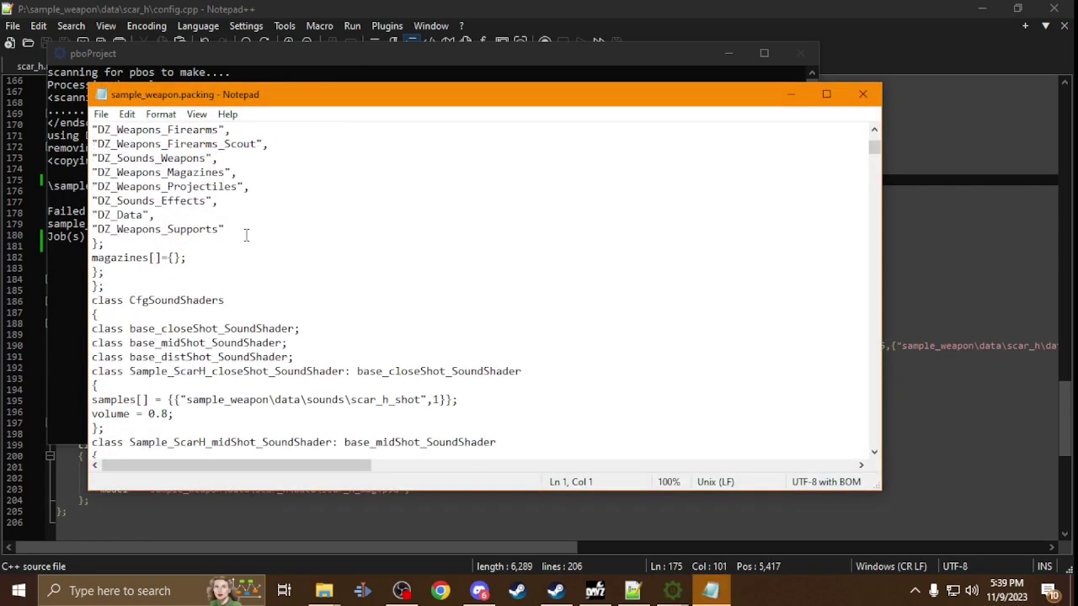
pyautogui.click(854, 99)
pyautogui.click(439, 274)
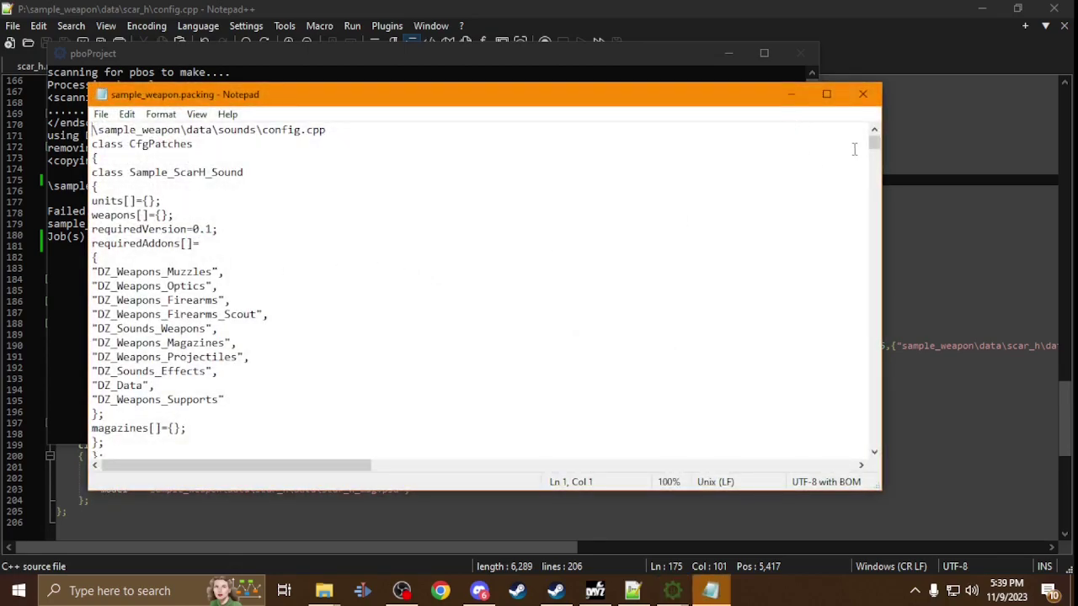
pyautogui.moveTo(877, 152); pyautogui.dragTo(902, 470)
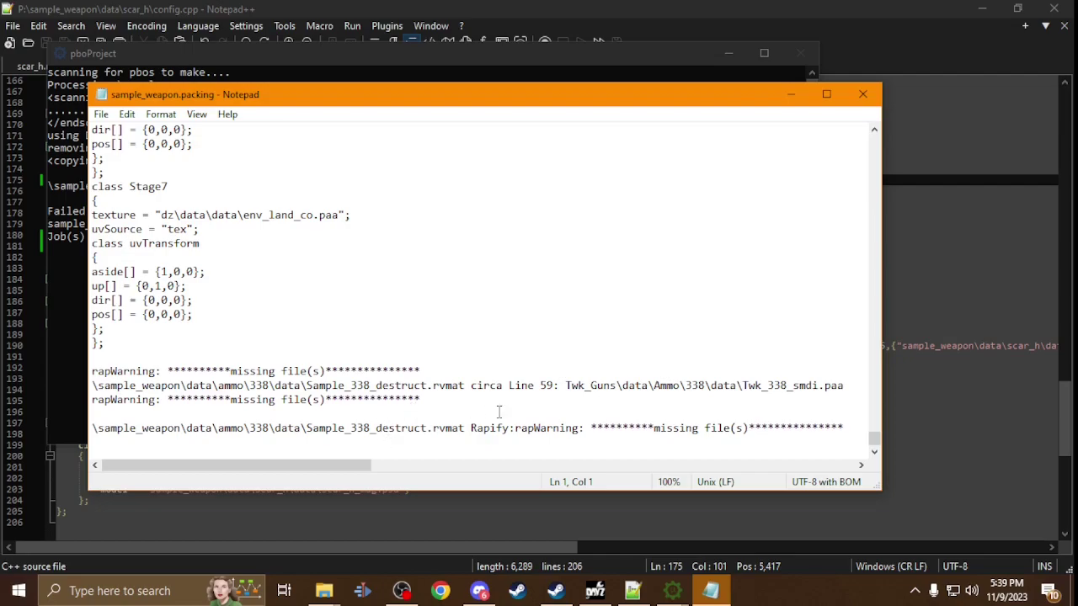
# Open Sample_338_destruct.rvmat from the sample_weapon\data\ammo\338\data folder.
pyautogui.click(324, 591)
pyautogui.click(379, 525)
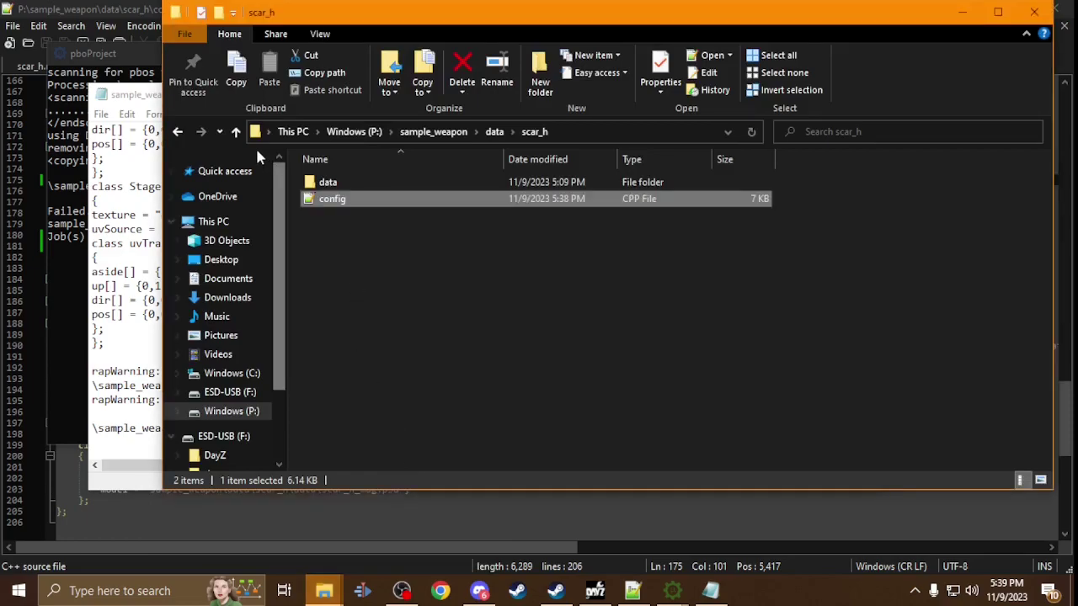
pyautogui.click(236, 134)
pyautogui.doubleClick(327, 182)
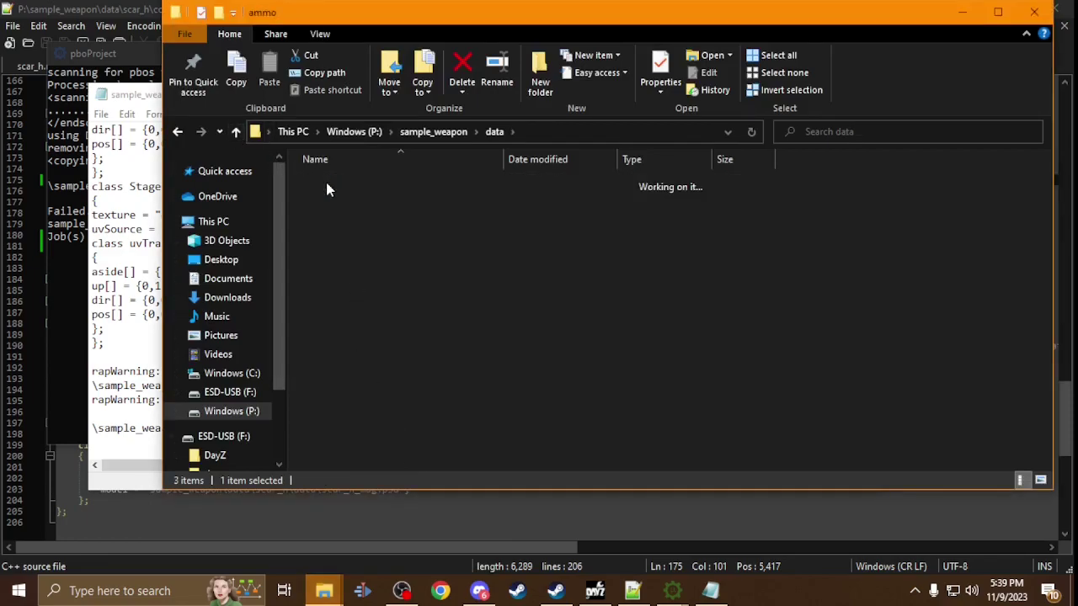
pyautogui.doubleClick(327, 184)
pyautogui.doubleClick(335, 183)
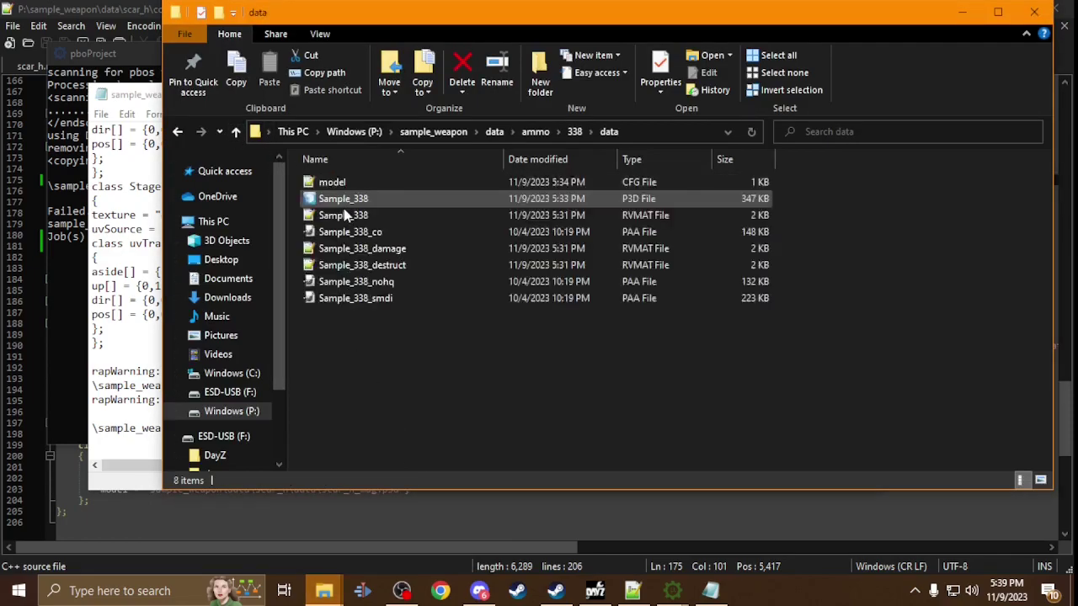
pyautogui.doubleClick(350, 266)
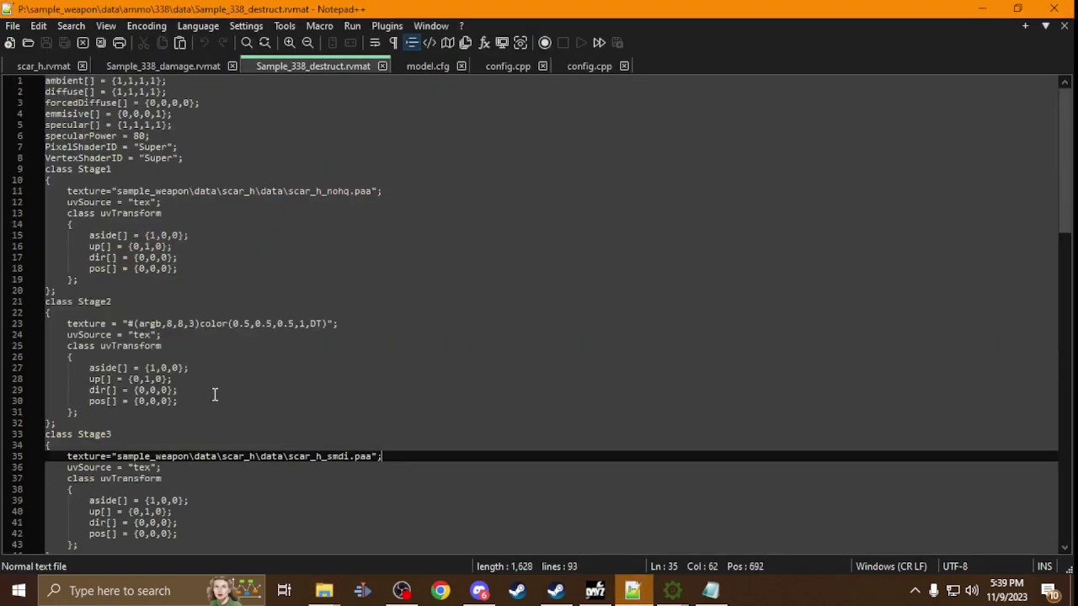
# Compare the packing log's missing-file entry for Sample_338_destruct.rvmat with the texture paths in that file's stages.
pyautogui.click(712, 591)
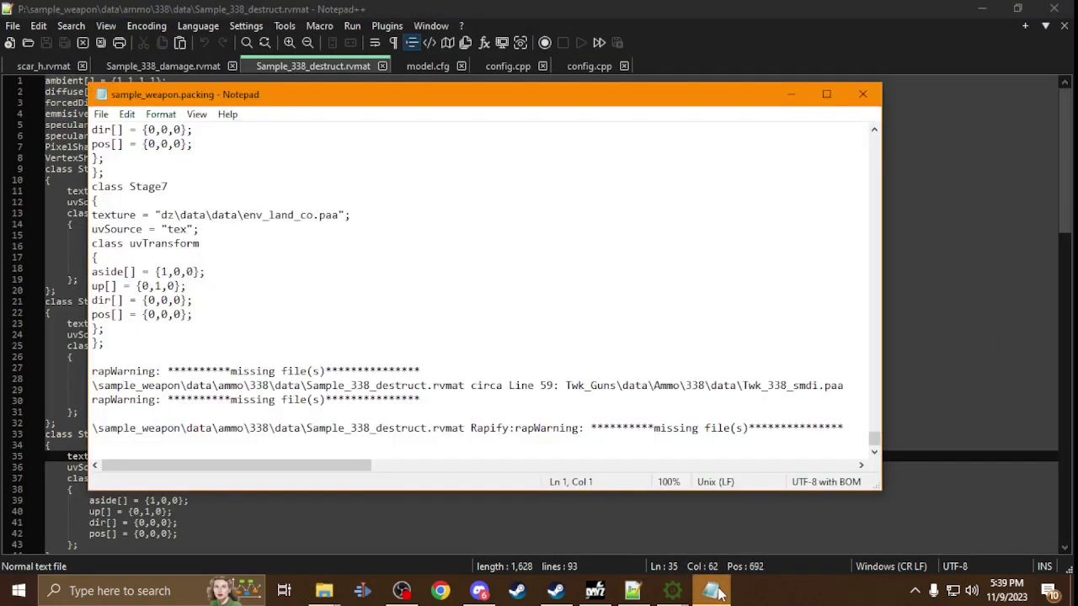
pyautogui.click(718, 594)
pyautogui.scroll(-5, 502, 424)
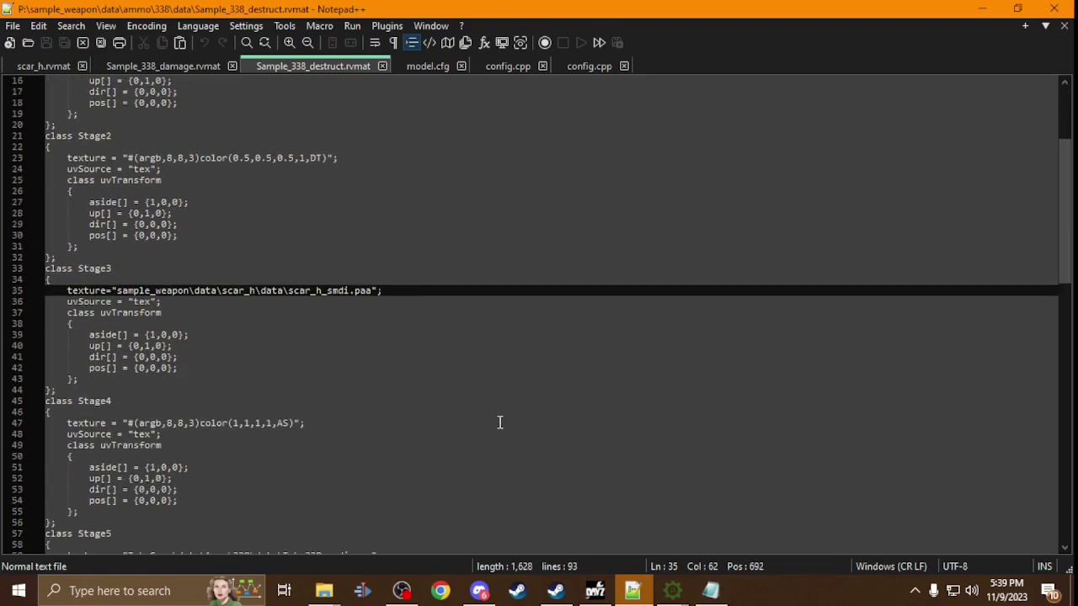
pyautogui.scroll(5, 191, 363)
pyautogui.scroll(-2, 81, 291)
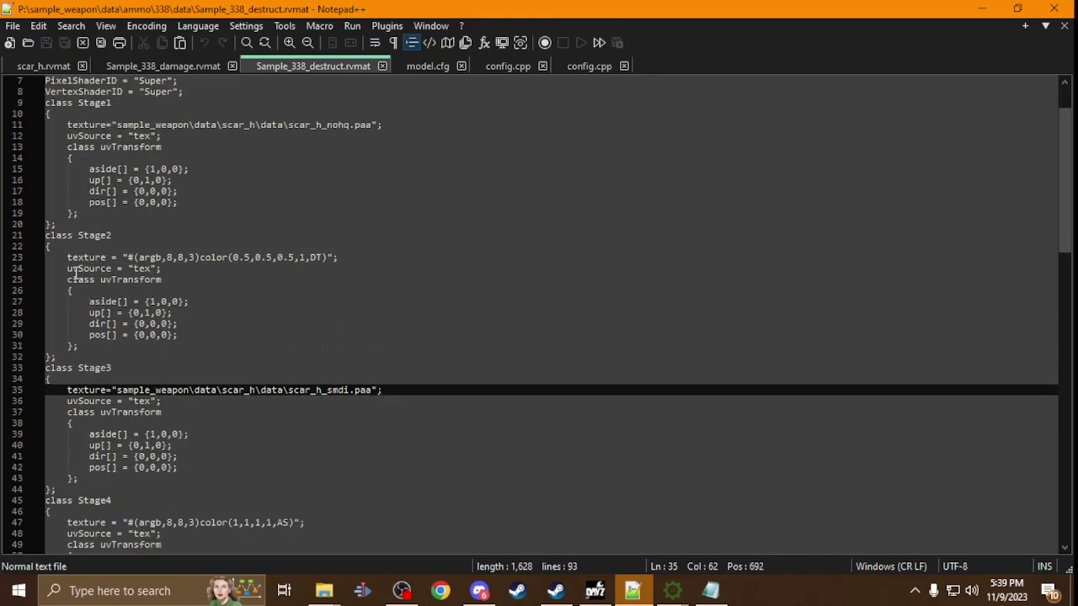
pyautogui.scroll(-9, 59, 340)
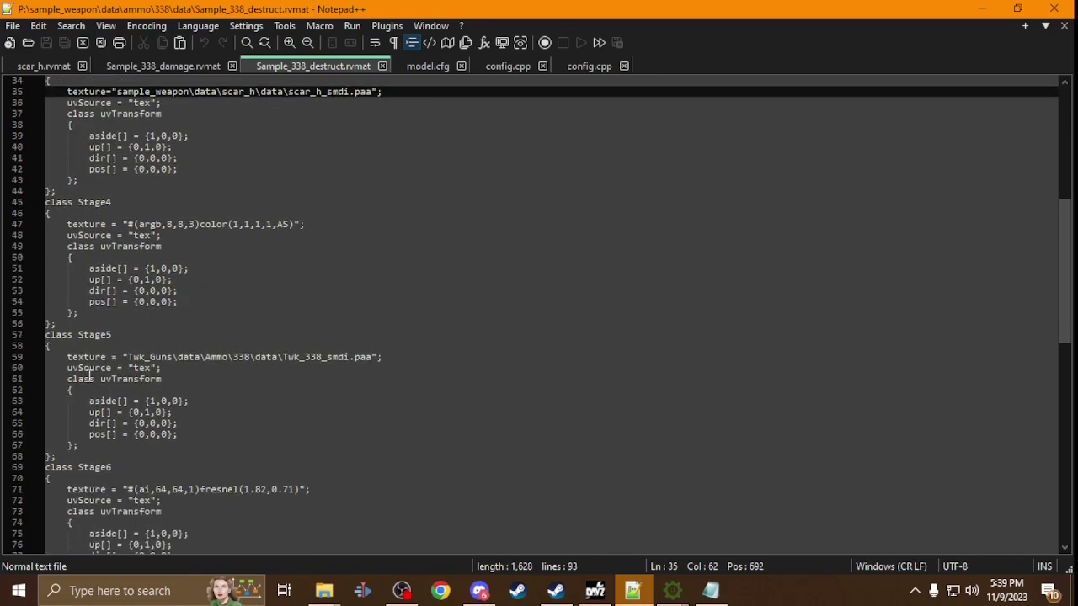
pyautogui.click(153, 357)
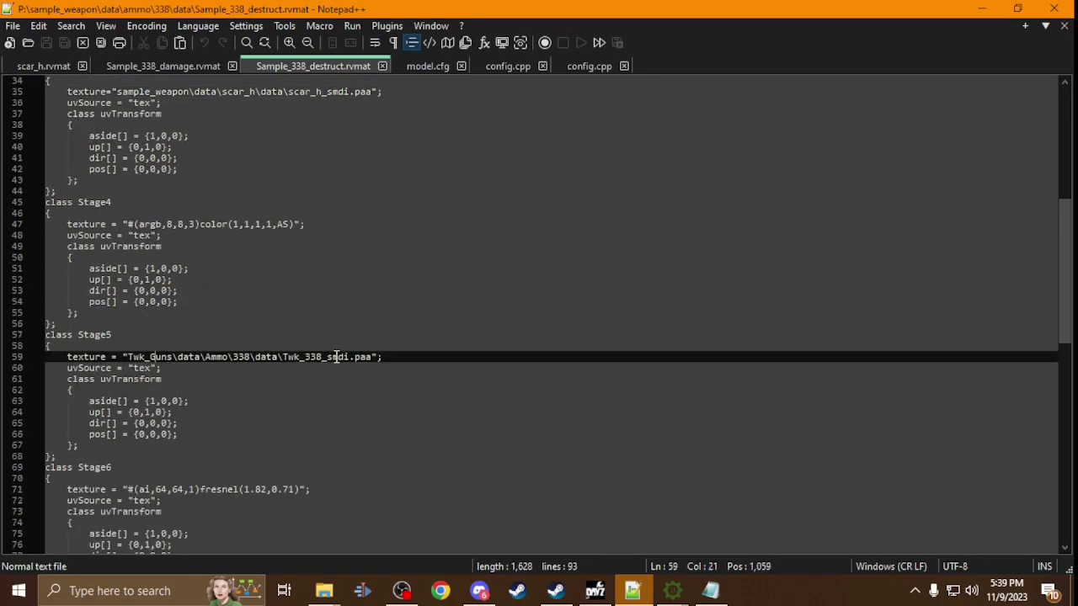
pyautogui.scroll(9, 300, 375)
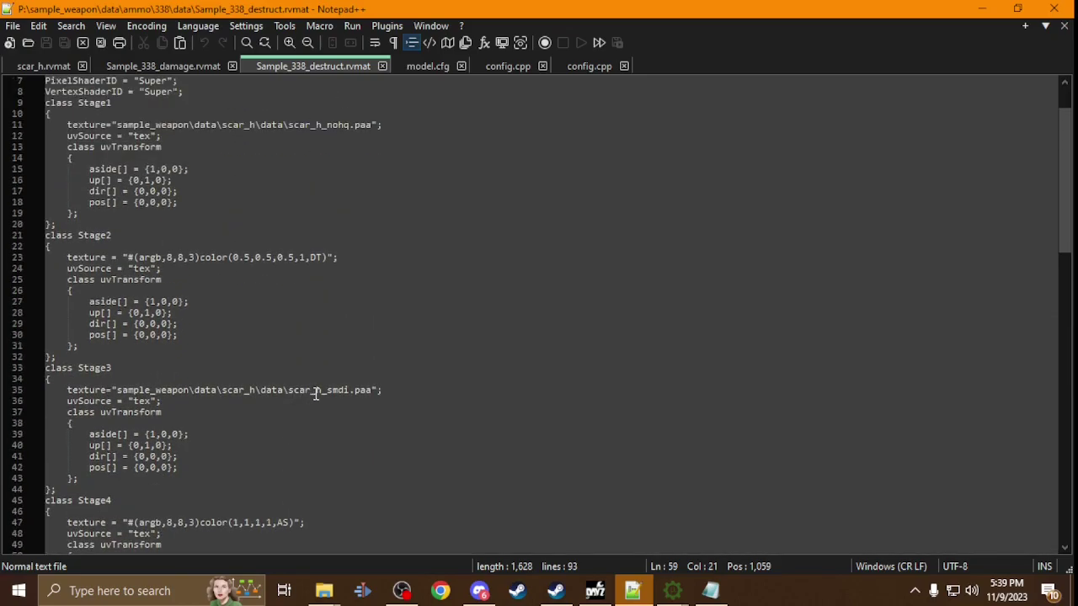
pyautogui.scroll(-10, 323, 398)
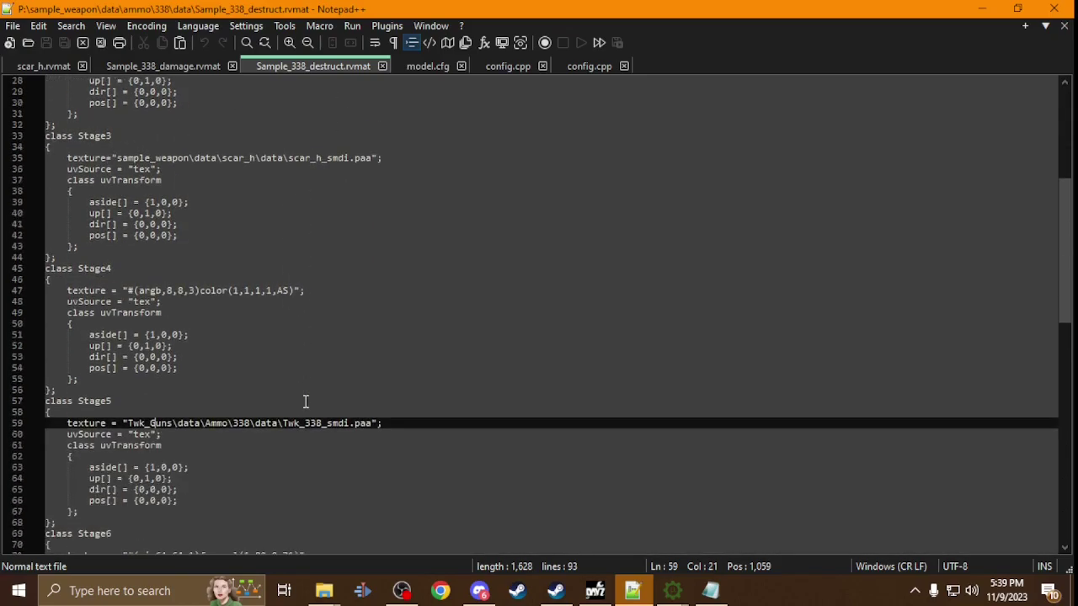
pyautogui.scroll(8, 304, 399)
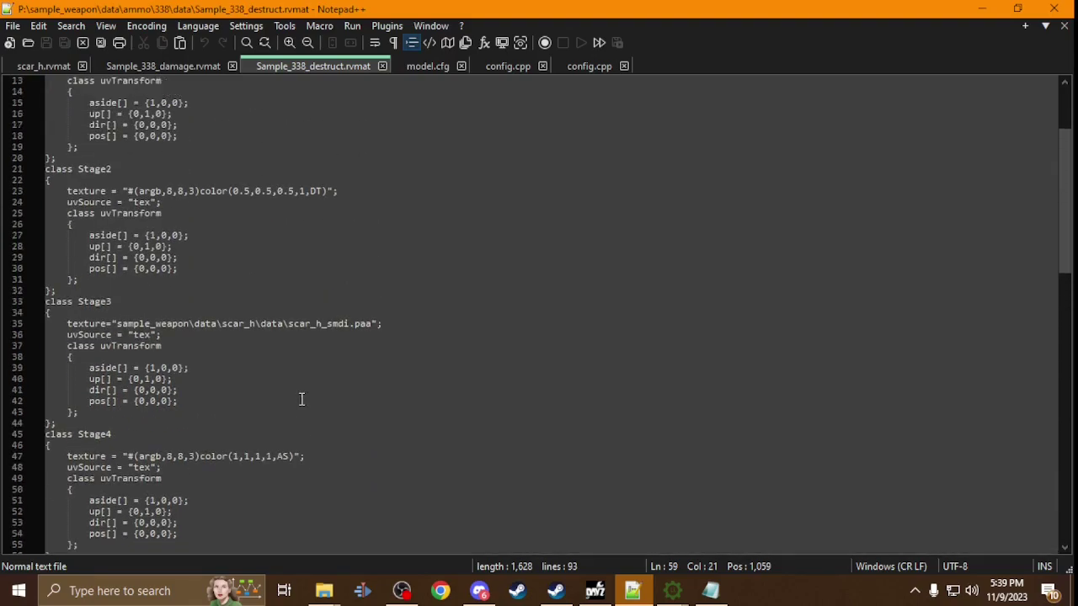
pyautogui.scroll(4, 293, 396)
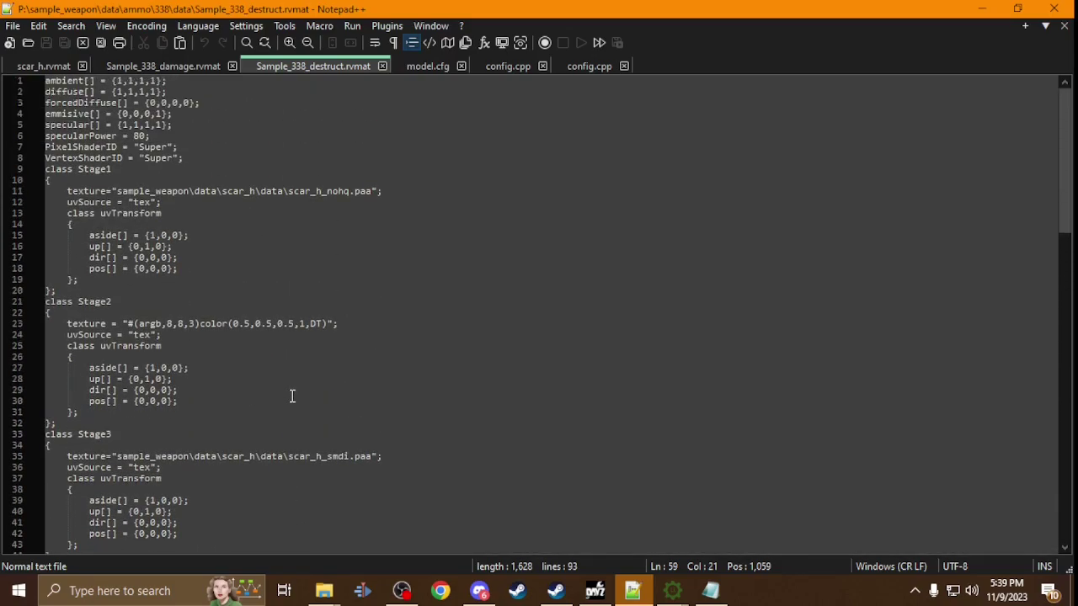
# Replace the Stage5 texture line in Sample_338_destruct.rvmat with a copy of the Stage3 line, "sample_weapon\data\scar_h\data\scar_h_smdi.paa".
pyautogui.scroll(-3, 301, 395)
pyautogui.moveTo(380, 365); pyautogui.dragTo(21, 357)
pyautogui.hotkey('ctrl', 'c')
pyautogui.scroll(-8, 446, 438)
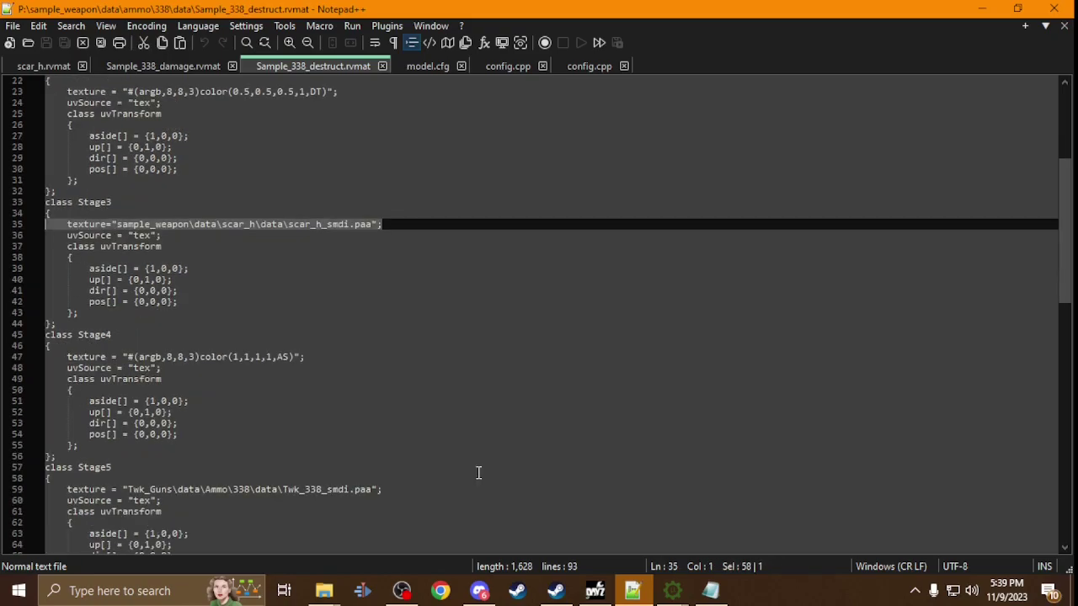
pyautogui.moveTo(392, 357); pyautogui.dragTo(35, 354)
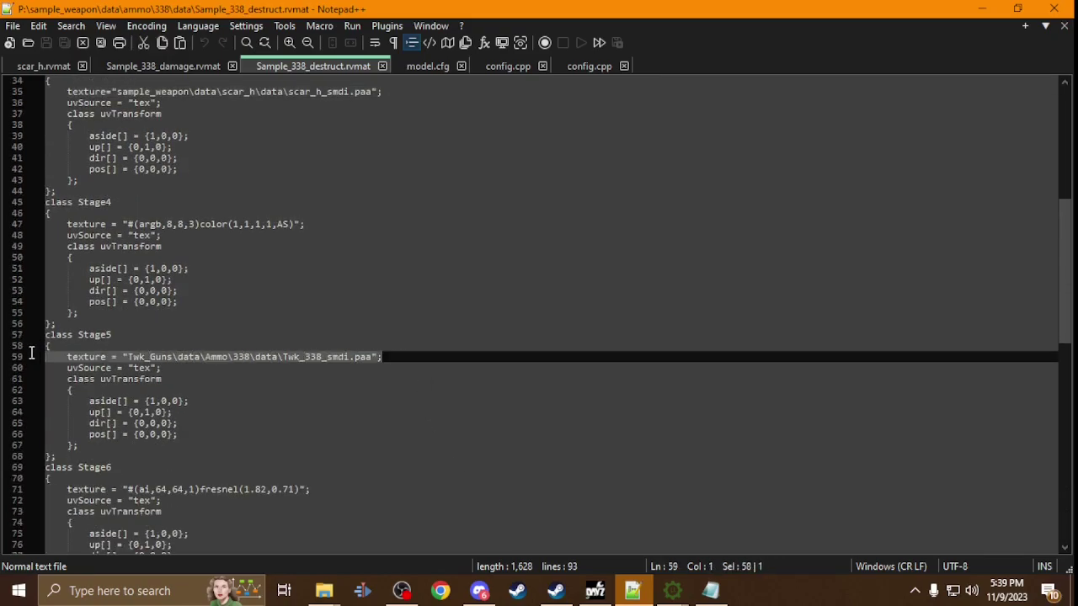
pyautogui.hotkey('ctrl', 'v')
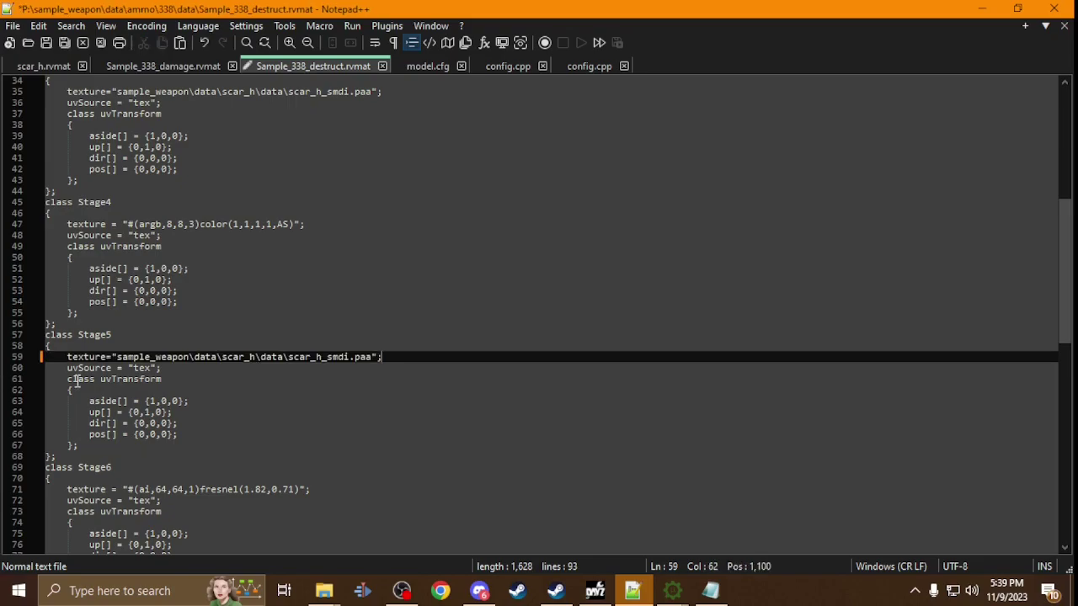
# Open mk18_handguard.rvmat from the MK18 data folder in the Twk_Guns archive.
pyautogui.moveTo(324, 591)
pyautogui.click(311, 544)
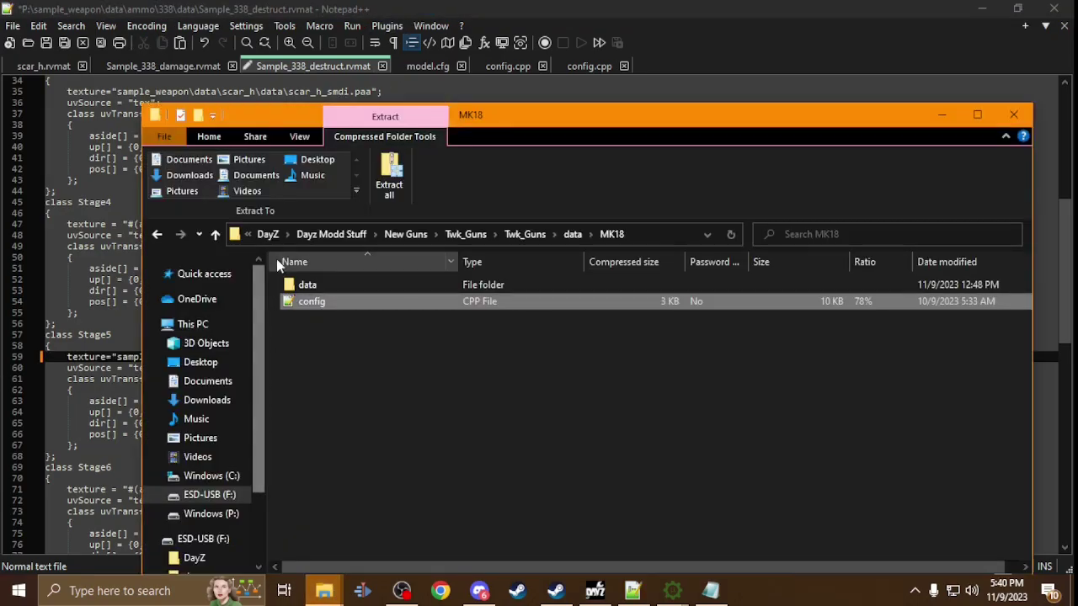
pyautogui.doubleClick(303, 285)
pyautogui.doubleClick(305, 287)
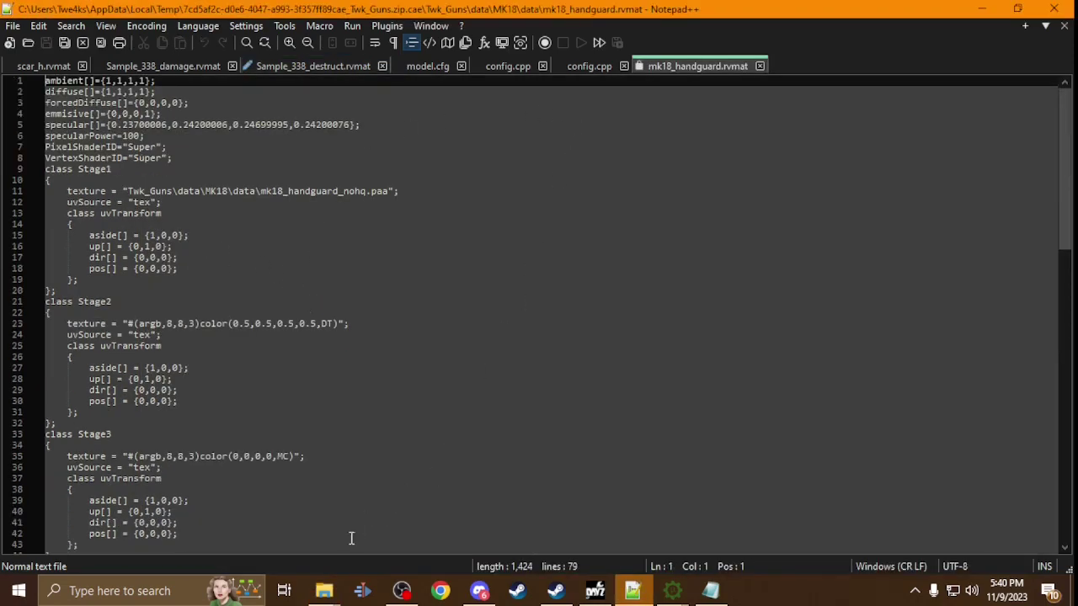
# Browse to DayZ\Dayz Modd Stuff\New Guns on the F: drive and open the Twk_Guns folder inside the compressed Twk_Guns archive.
pyautogui.moveTo(325, 590)
pyautogui.click(371, 518)
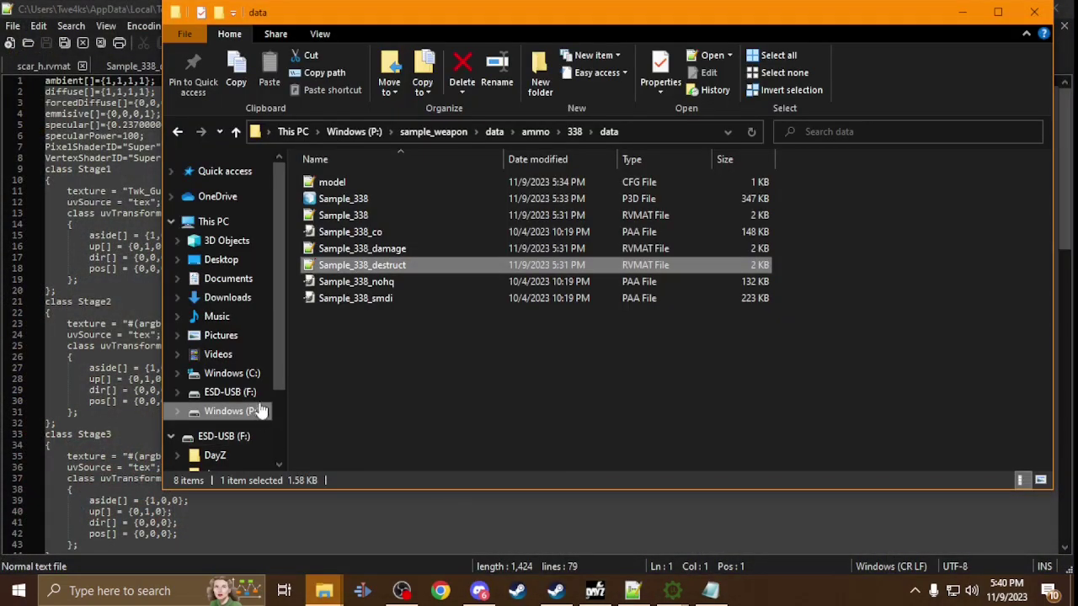
pyautogui.click(253, 393)
pyautogui.doubleClick(360, 180)
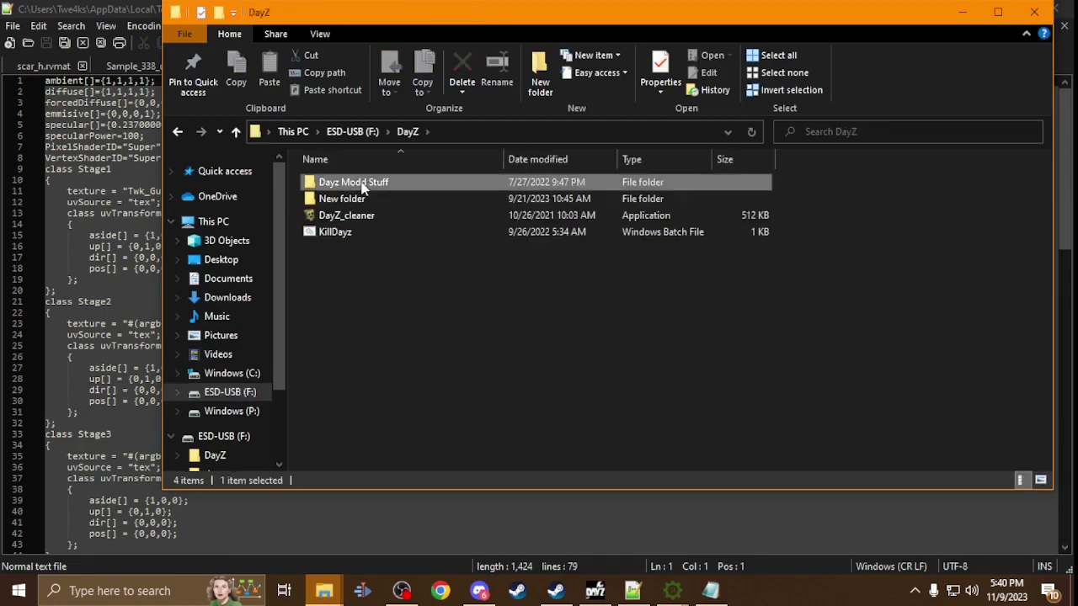
pyautogui.doubleClick(363, 183)
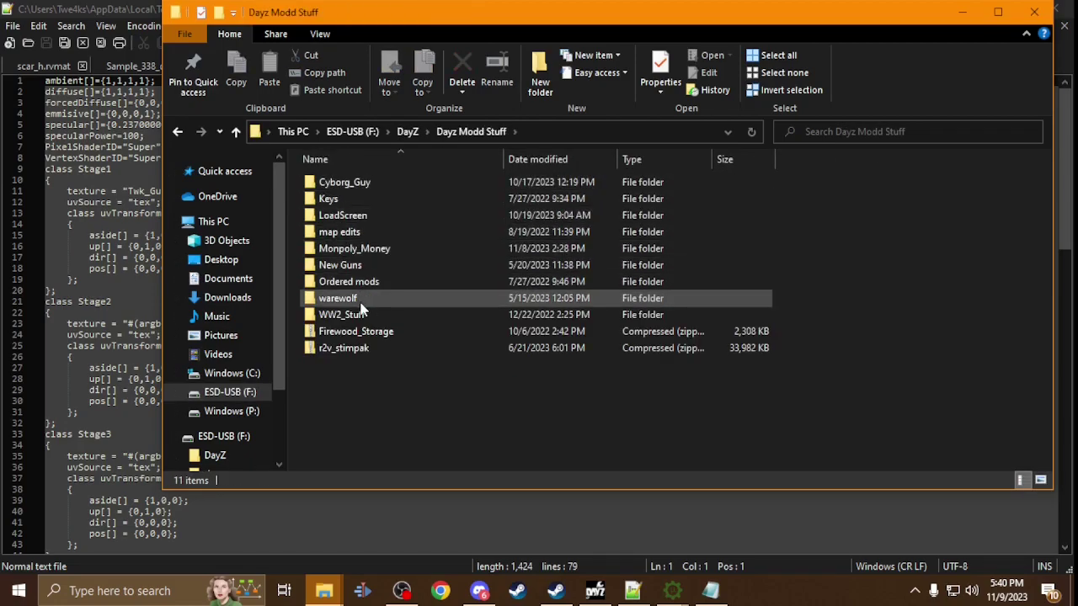
pyautogui.doubleClick(362, 266)
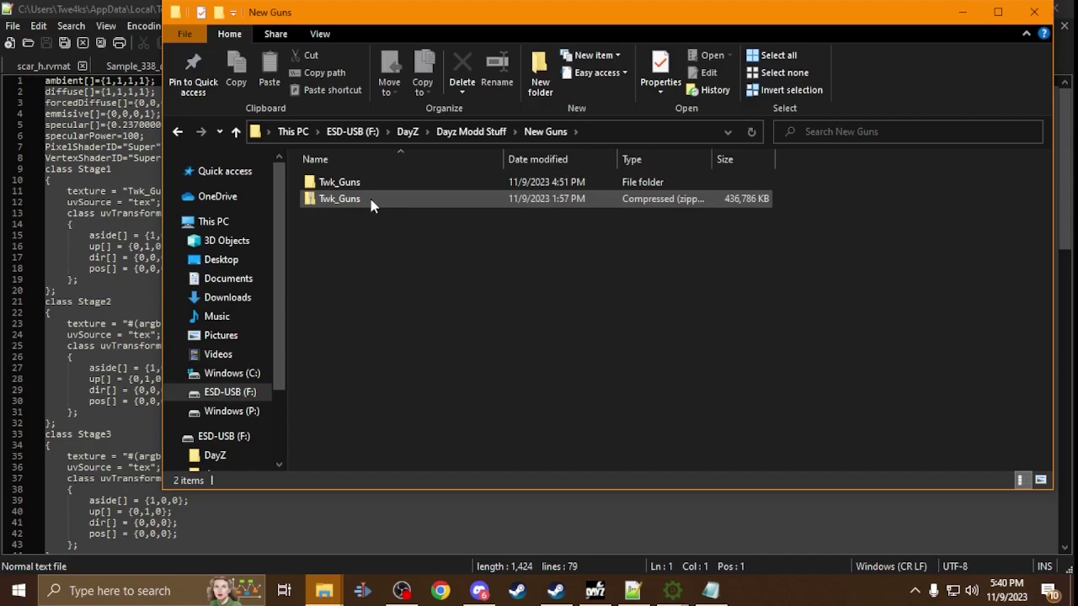
pyautogui.doubleClick(373, 201)
pyautogui.doubleClick(374, 185)
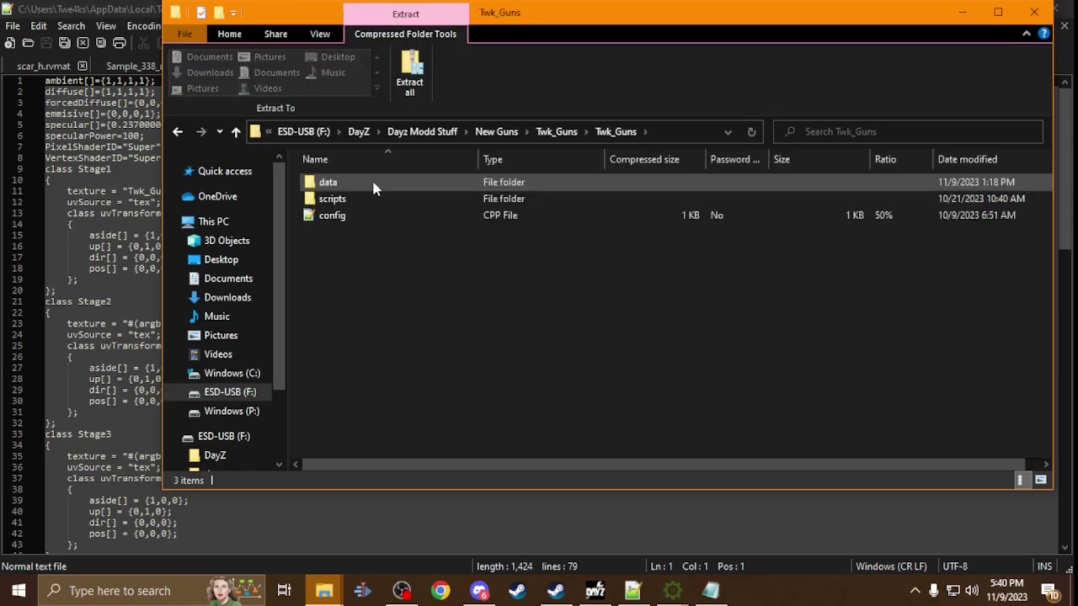
# Open the original Twk_338_destruct.rvmat from the archive's data\Ammo\338\data folder.
pyautogui.doubleClick(372, 186)
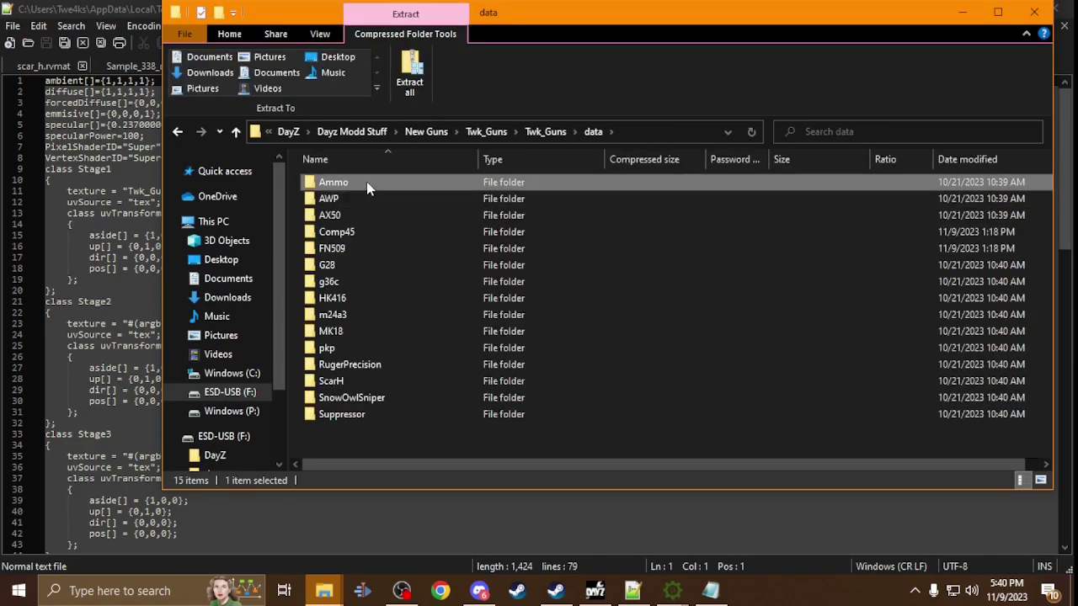
pyautogui.doubleClick(367, 185)
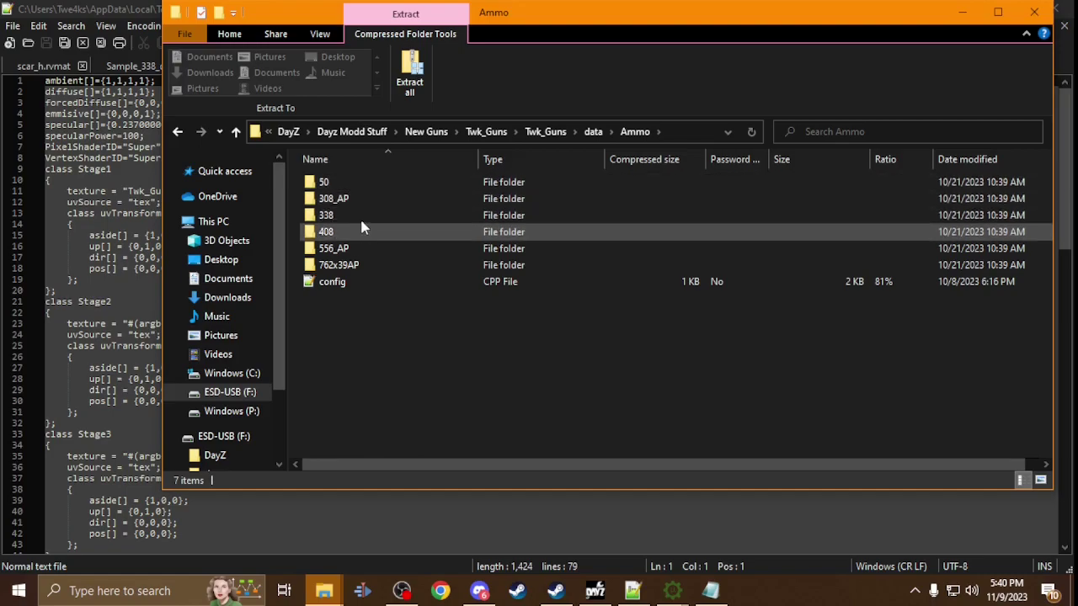
pyautogui.doubleClick(361, 216)
pyautogui.doubleClick(369, 183)
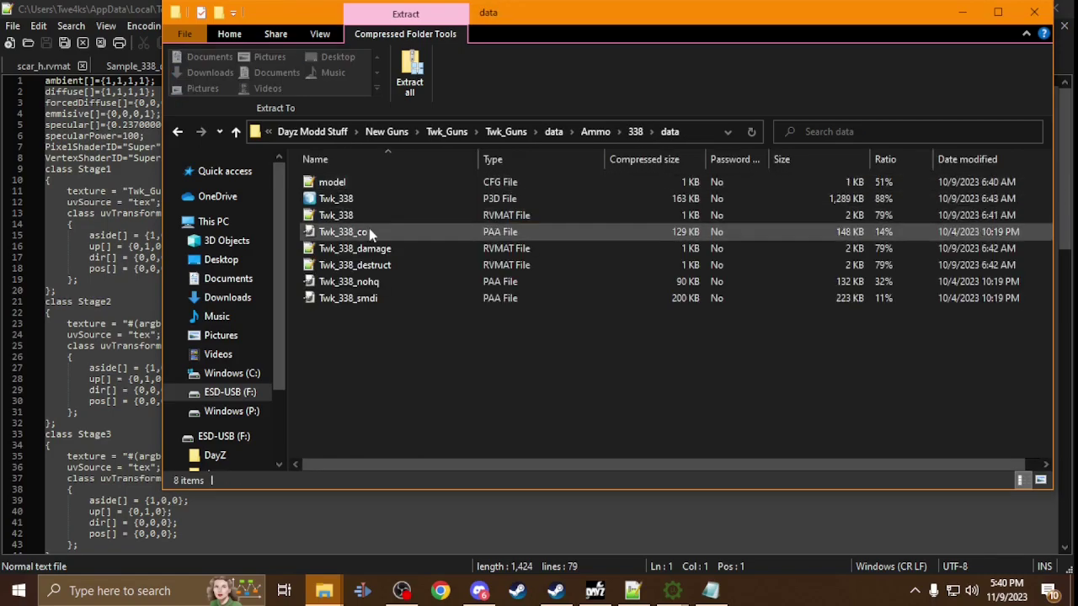
pyautogui.click(375, 266)
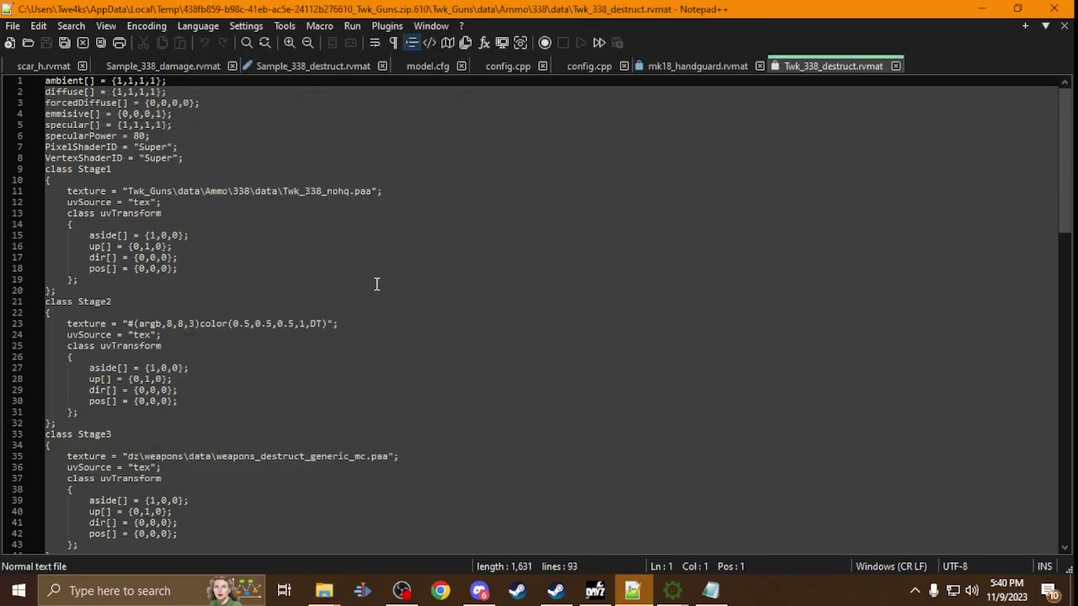
# Copy the Stage3 texture line "dz\weapons\data\weapons_destruct_generic_mc.paa" from Twk_338_destruct.rvmat over Stage3's in Sample_338_destruct.rvmat and save.
pyautogui.scroll(-3, 376, 285)
pyautogui.moveTo(402, 357); pyautogui.dragTo(49, 352)
pyautogui.hotkey('ctrl', 'c')
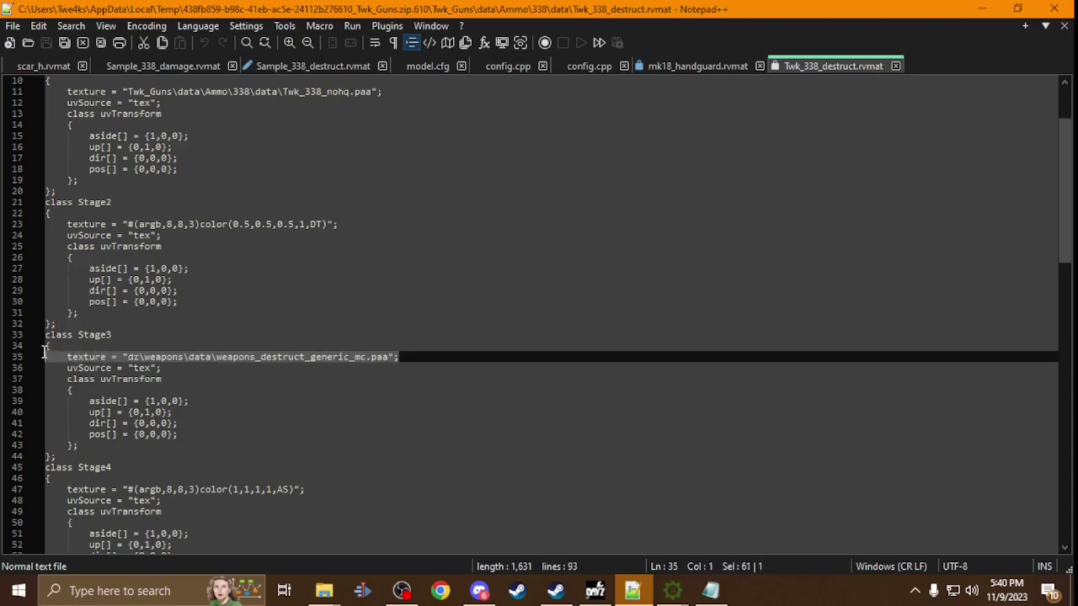
pyautogui.click(604, 69)
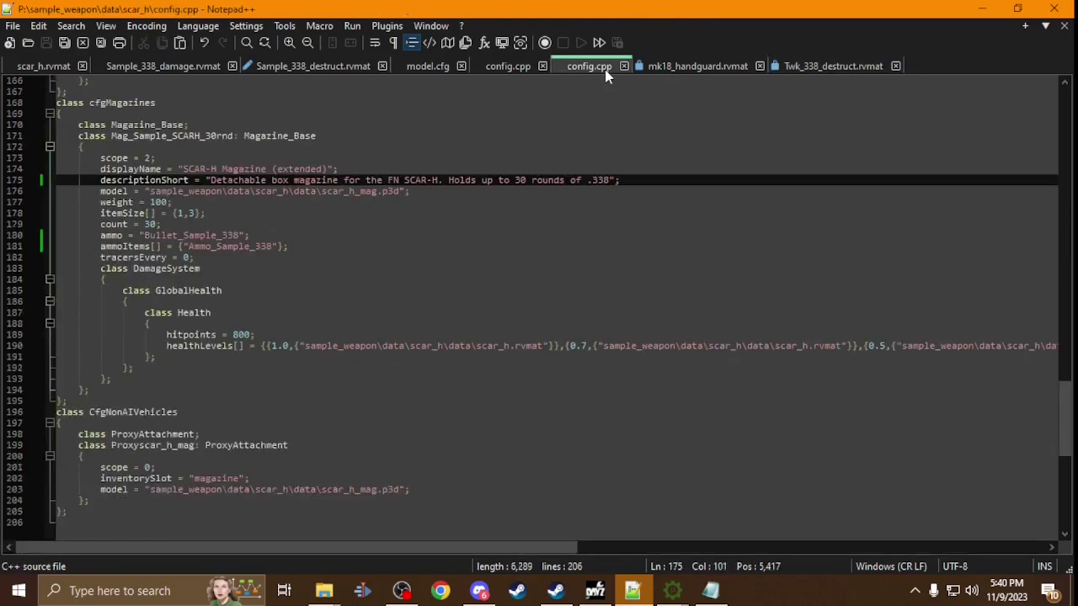
pyautogui.click(310, 68)
pyautogui.scroll(7, 362, 382)
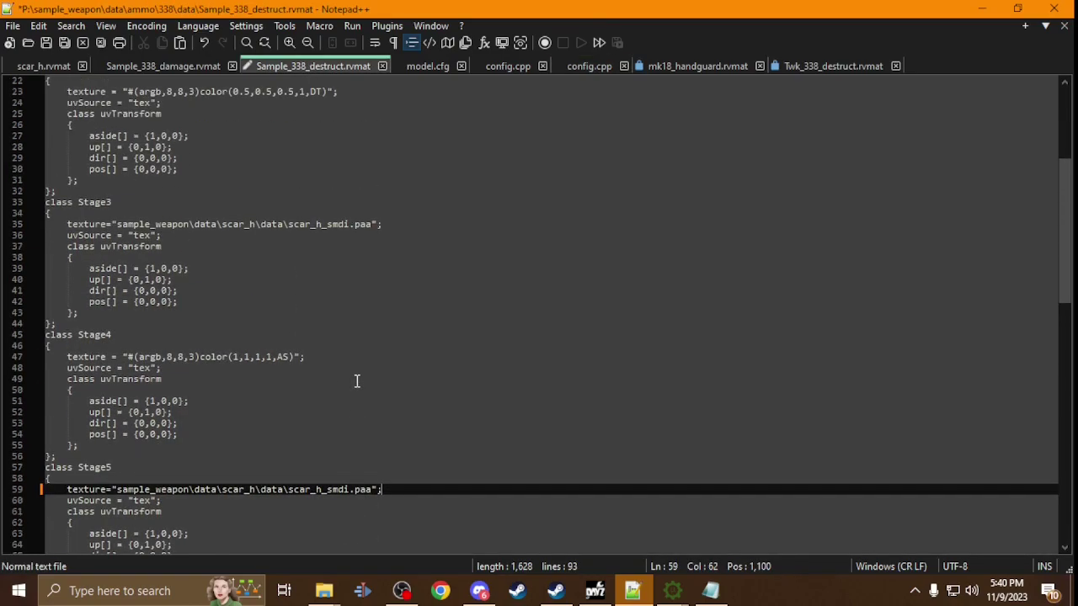
pyautogui.moveTo(395, 324); pyautogui.dragTo(68, 324)
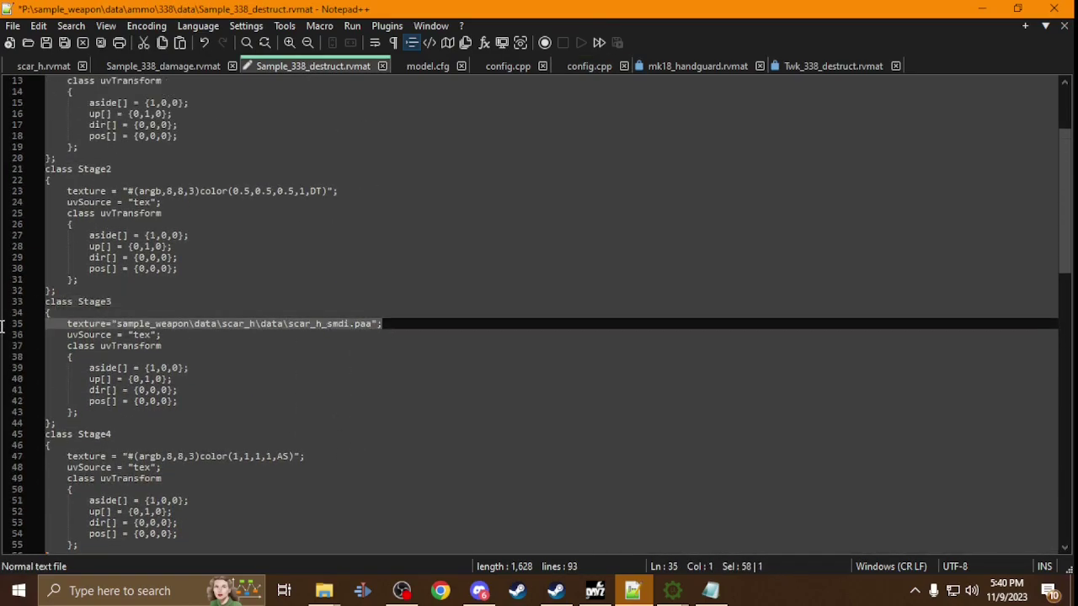
pyautogui.hotkey('ctrl', 'v')
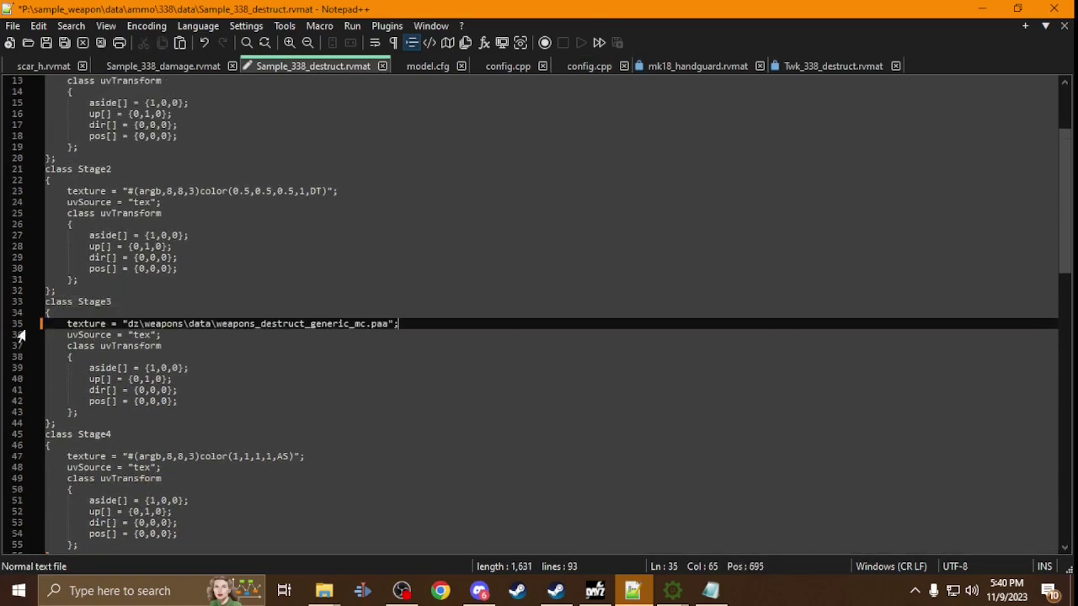
pyautogui.click(63, 43)
# Browse to the P:\sample_weapon\data\ammo\338\data folder.
pyautogui.moveTo(324, 590)
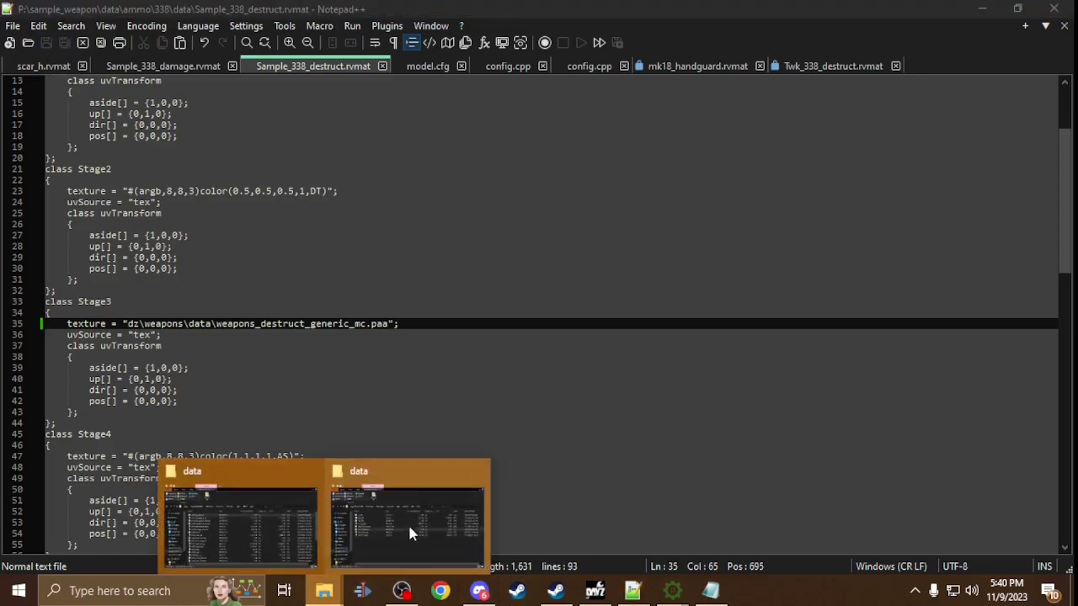
pyautogui.click(404, 537)
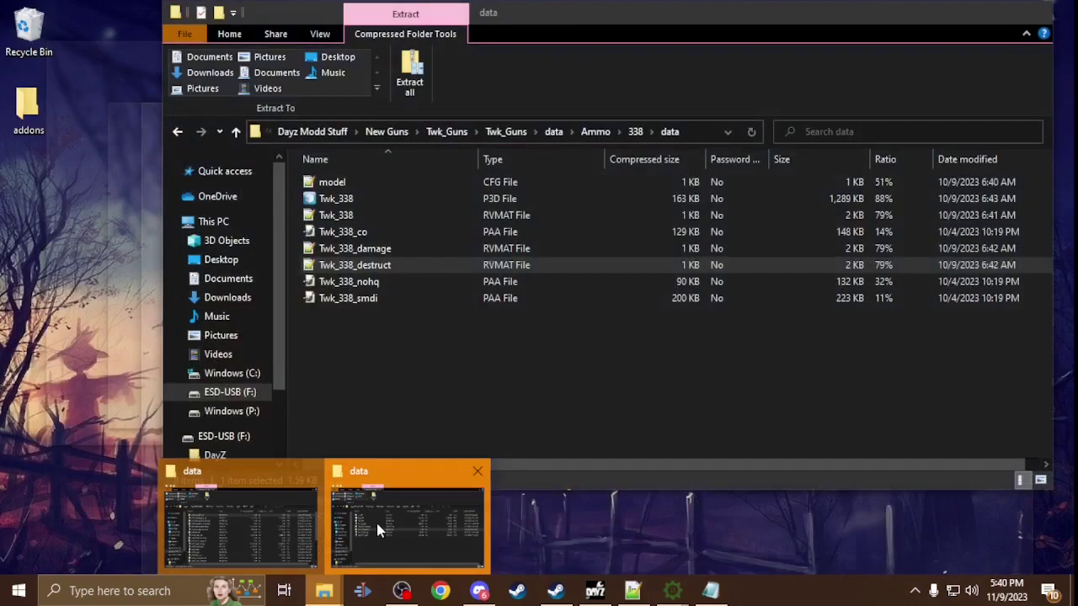
pyautogui.click(376, 523)
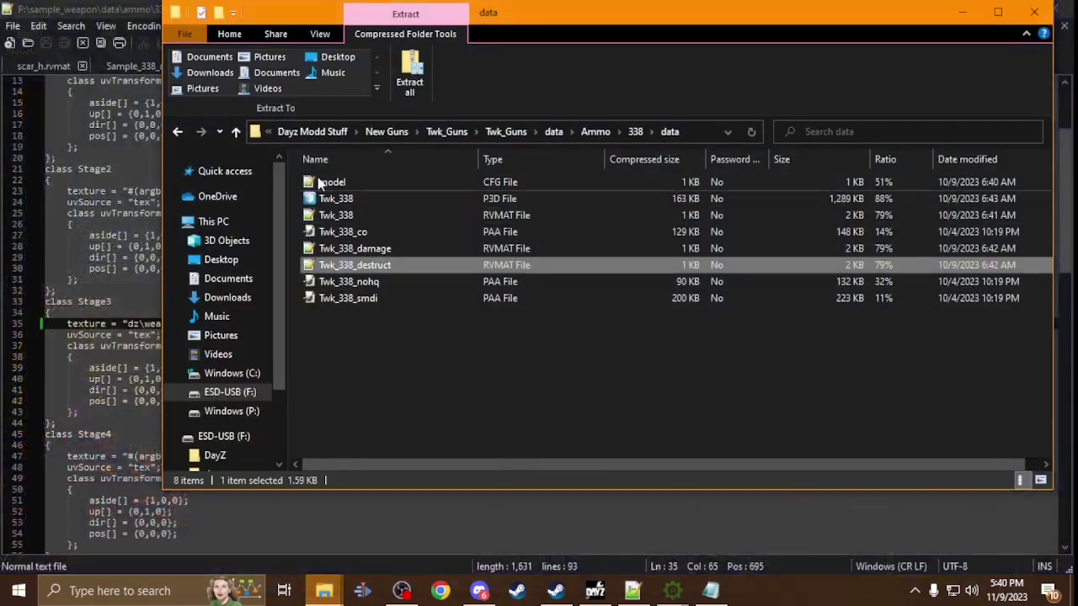
pyautogui.click(249, 412)
pyautogui.click(377, 334)
pyautogui.doubleClick(377, 334)
pyautogui.doubleClick(401, 184)
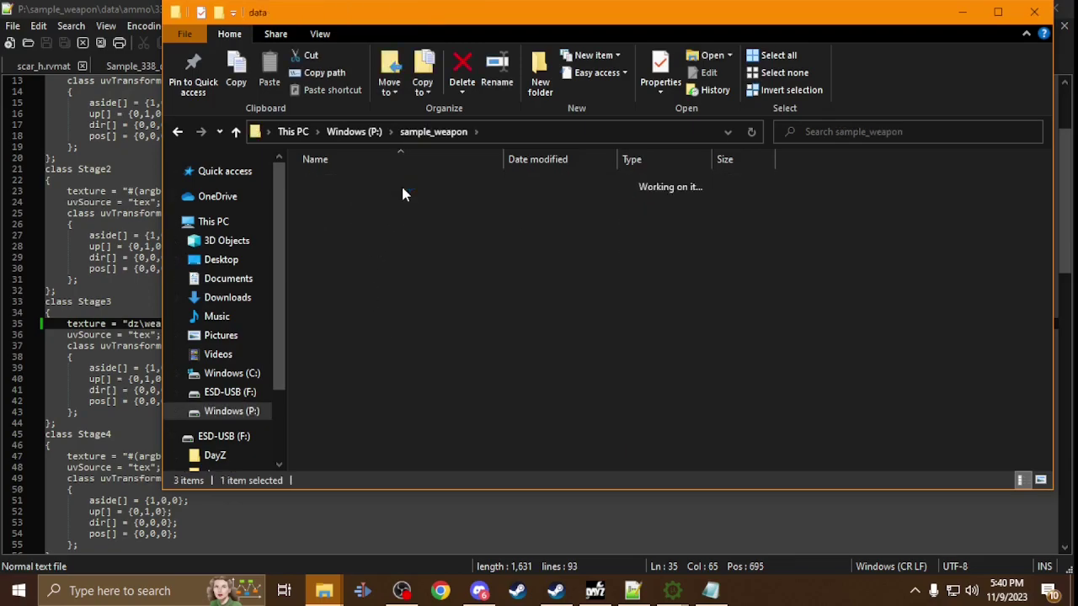
pyautogui.doubleClick(404, 182)
pyautogui.click(404, 183)
pyautogui.doubleClick(404, 184)
pyautogui.click(405, 183)
pyautogui.doubleClick(404, 183)
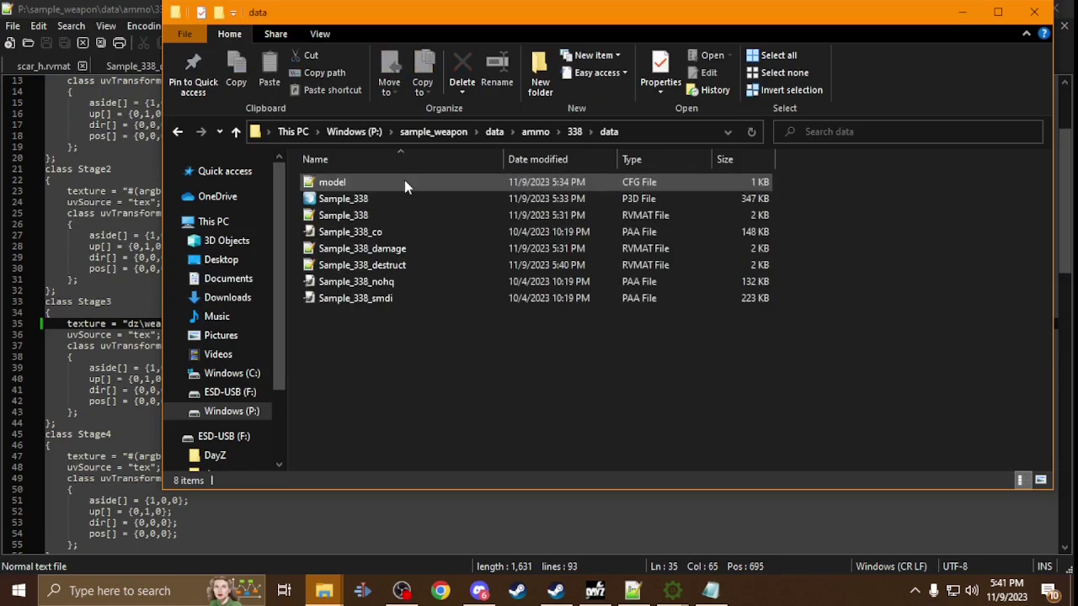
# Open Sample_338_damage.rvmat and check the texture paths of its stages.
pyautogui.doubleClick(379, 249)
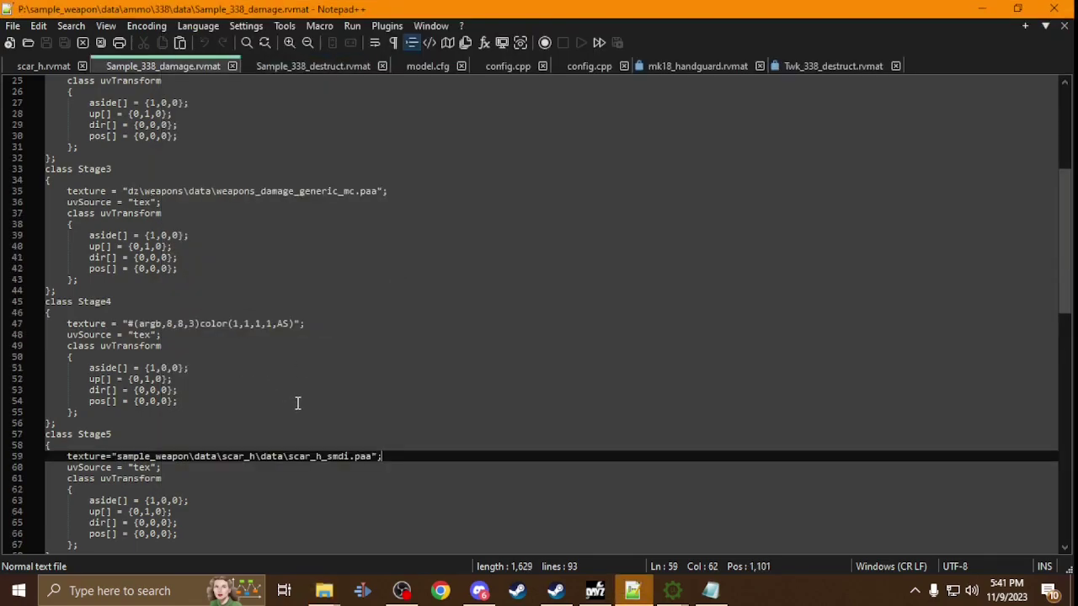
pyautogui.scroll(4, 298, 403)
pyautogui.scroll(4, 308, 367)
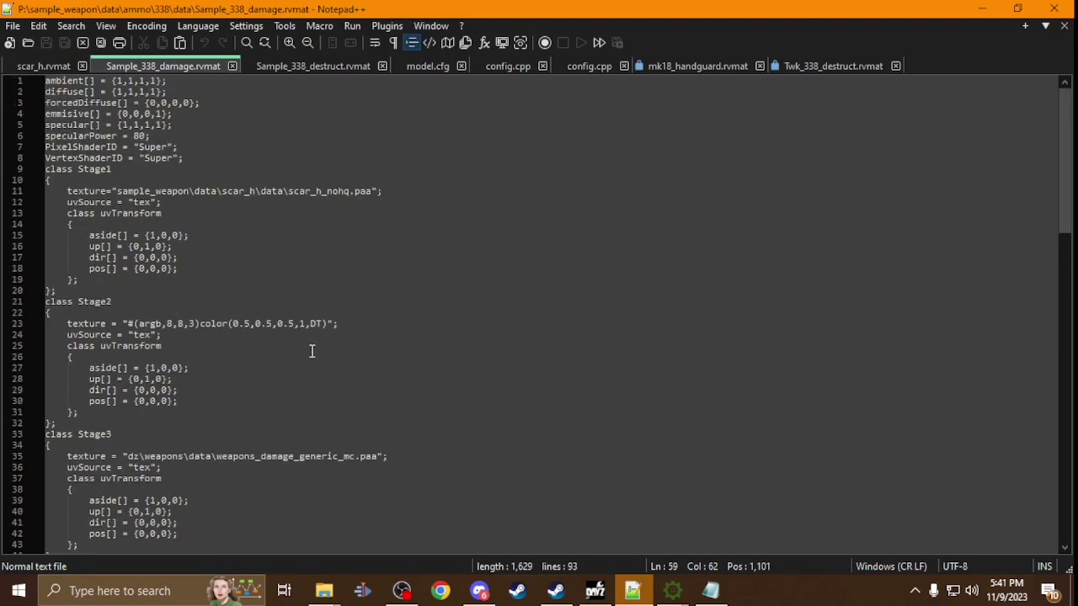
# Check the remaining stages of Sample_338_damage.rvmat, close the leftover log window and review the binarise log in pboProject.
pyautogui.scroll(-9, 311, 351)
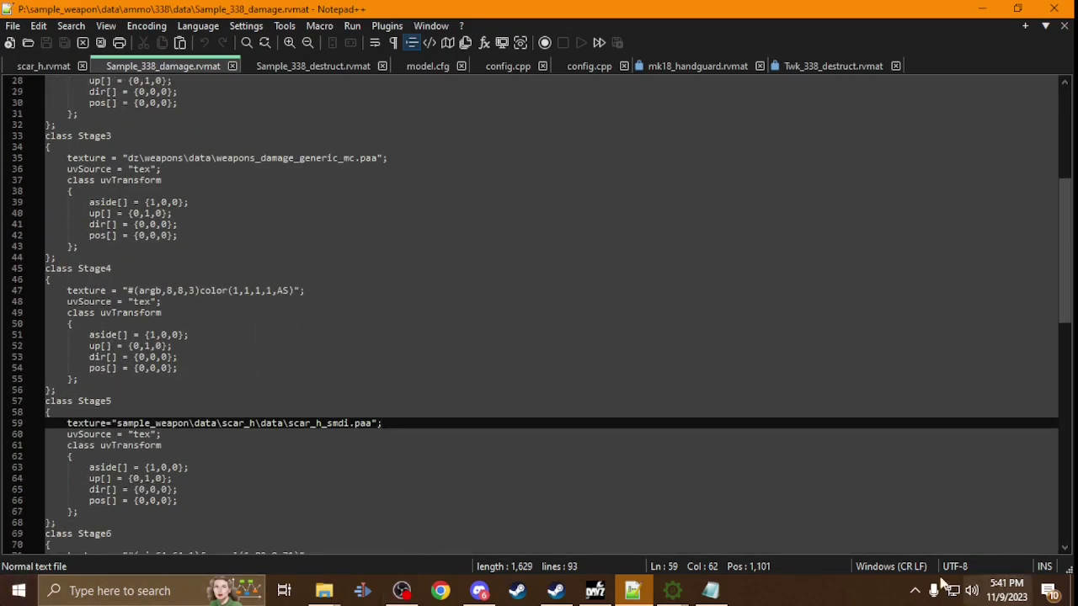
pyautogui.click(710, 591)
pyautogui.click(869, 96)
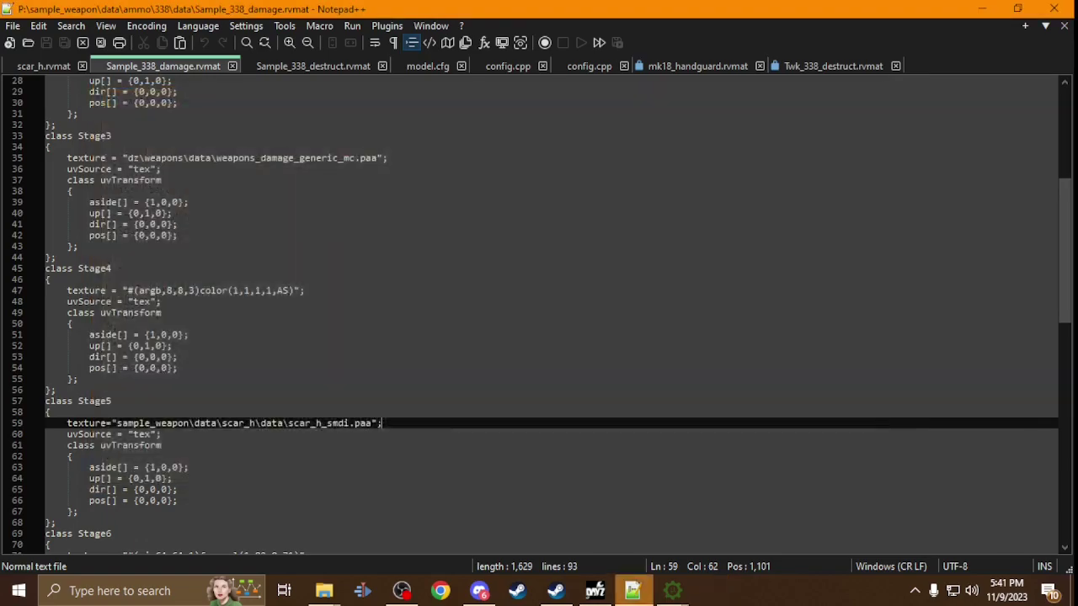
pyautogui.click(672, 590)
pyautogui.click(589, 517)
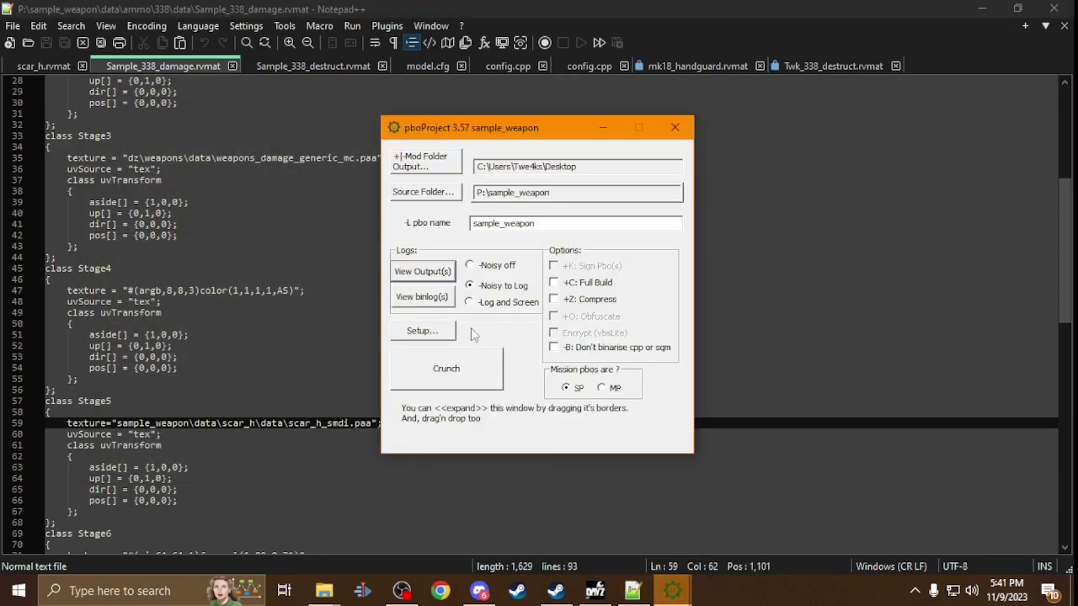
pyautogui.click(422, 298)
pyautogui.click(876, 10)
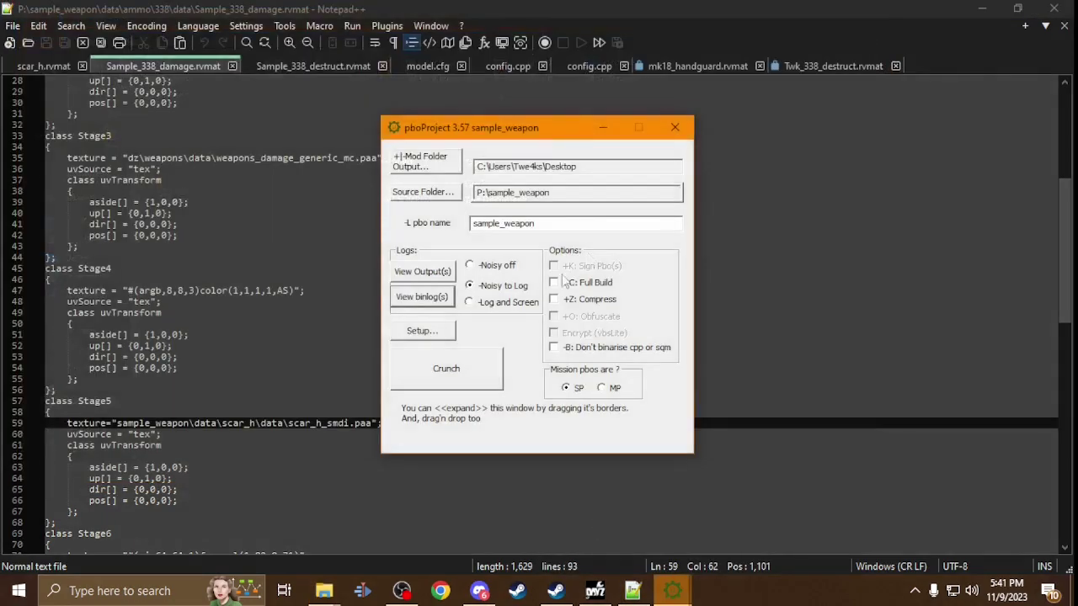
# Delete all temp files through the pboProject setup and crunch P:\sample_weapon into a PBO.
pyautogui.click(414, 335)
pyautogui.click(397, 122)
pyautogui.click(574, 363)
pyautogui.click(555, 340)
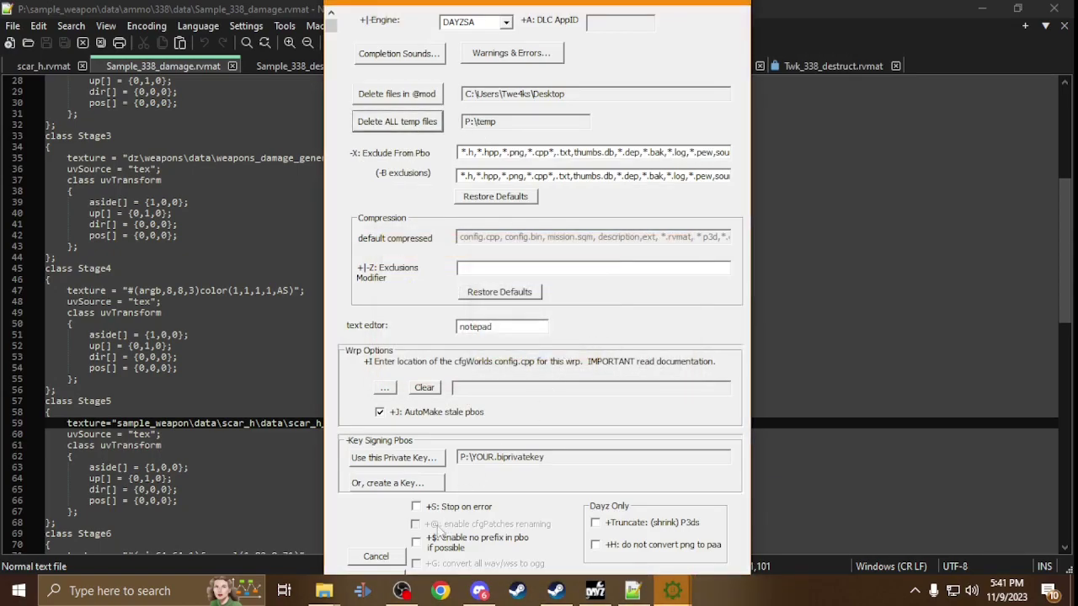
pyautogui.click(375, 558)
pyautogui.click(464, 386)
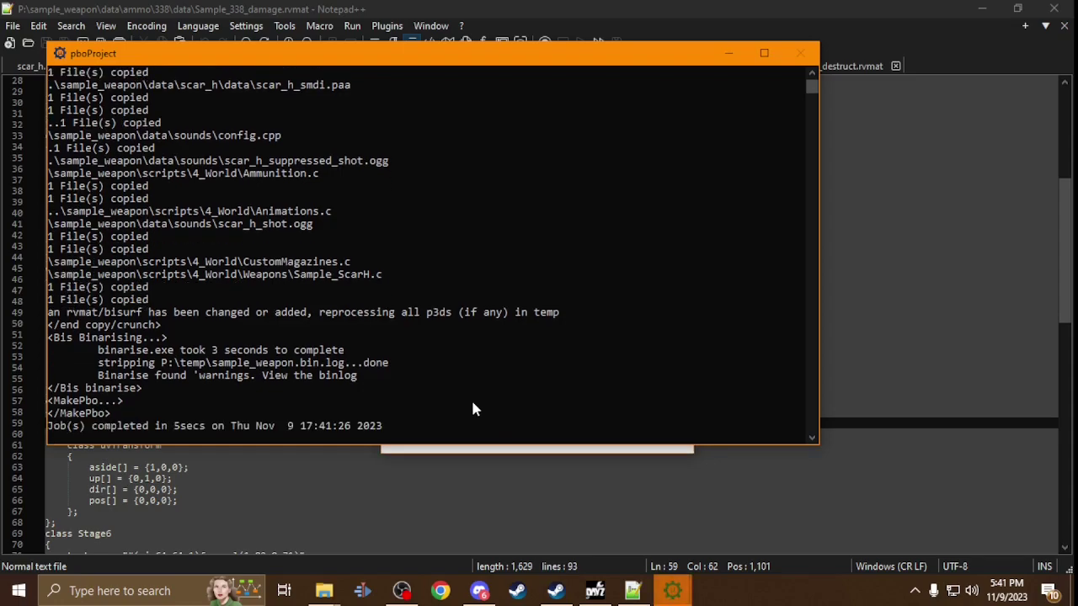
pyautogui.click(674, 592)
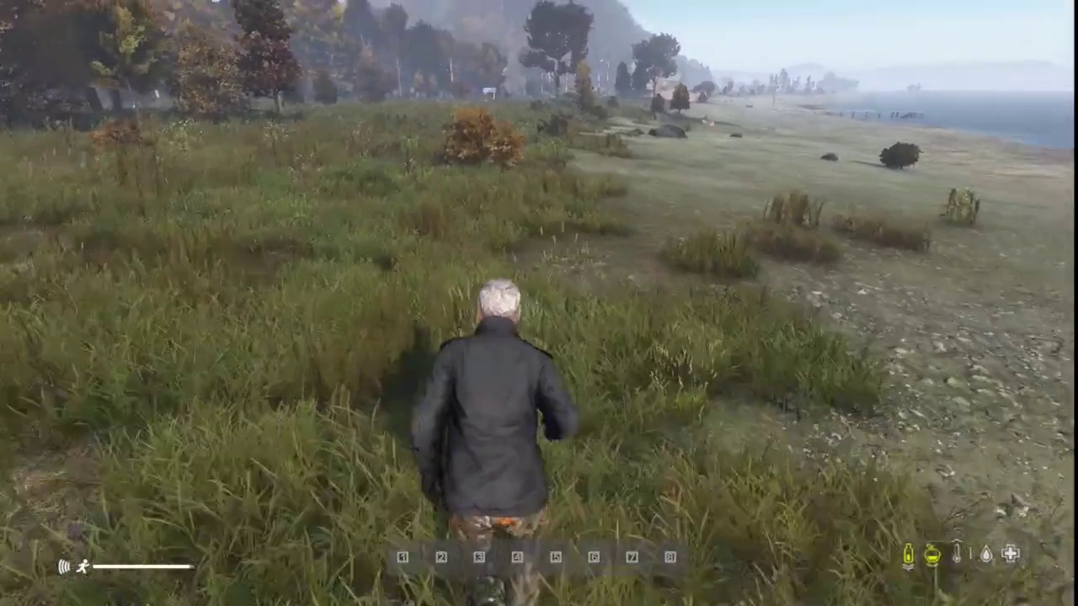
# Switch to DayZ, search the item spawner for "sampl" and spawn Sample_ScarH, Mag_Sample_SCARH_30rnd and Ammo_Sample_338 on the ground.
pyautogui.press('w')
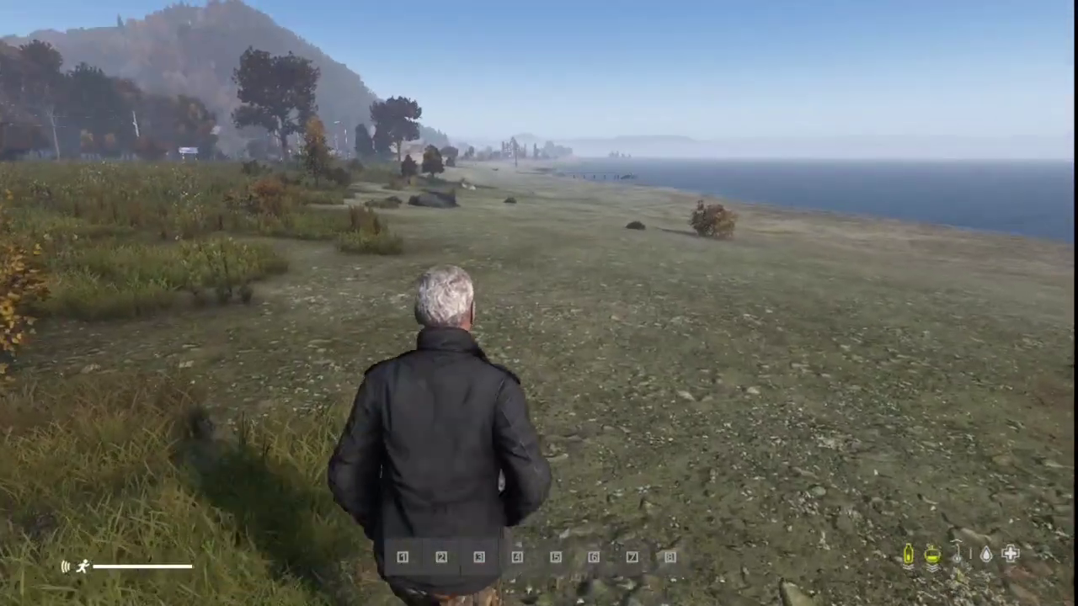
pyautogui.press('Escape')
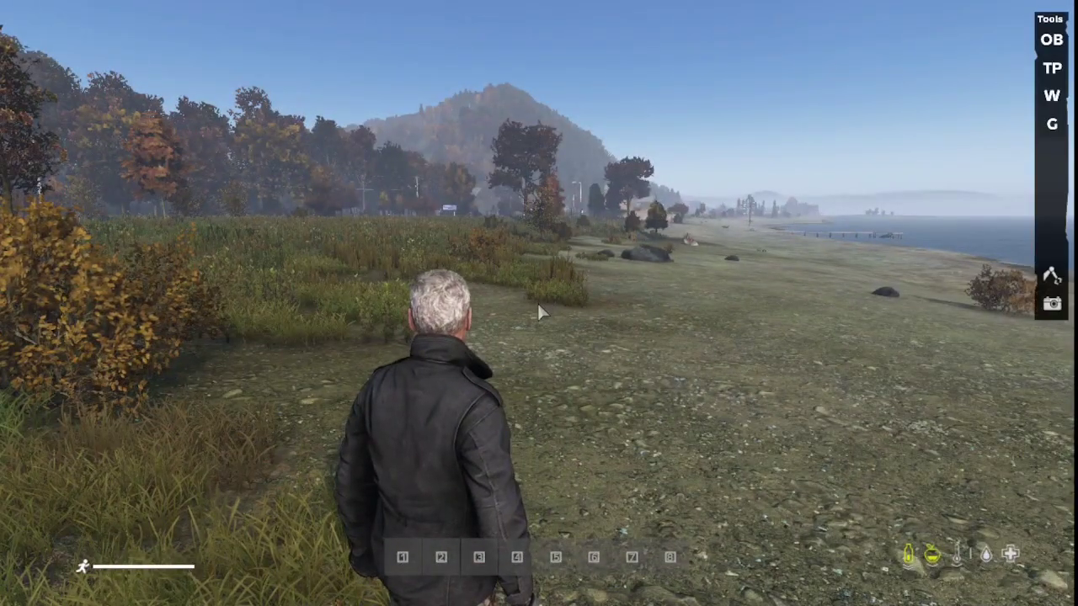
pyautogui.click(1044, 40)
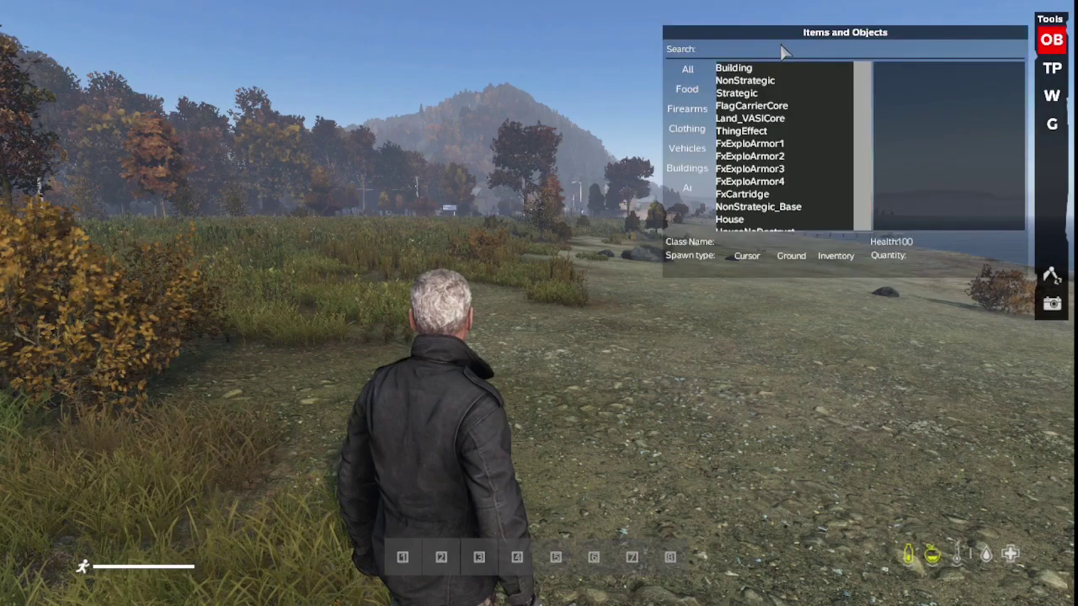
pyautogui.write('sampl')
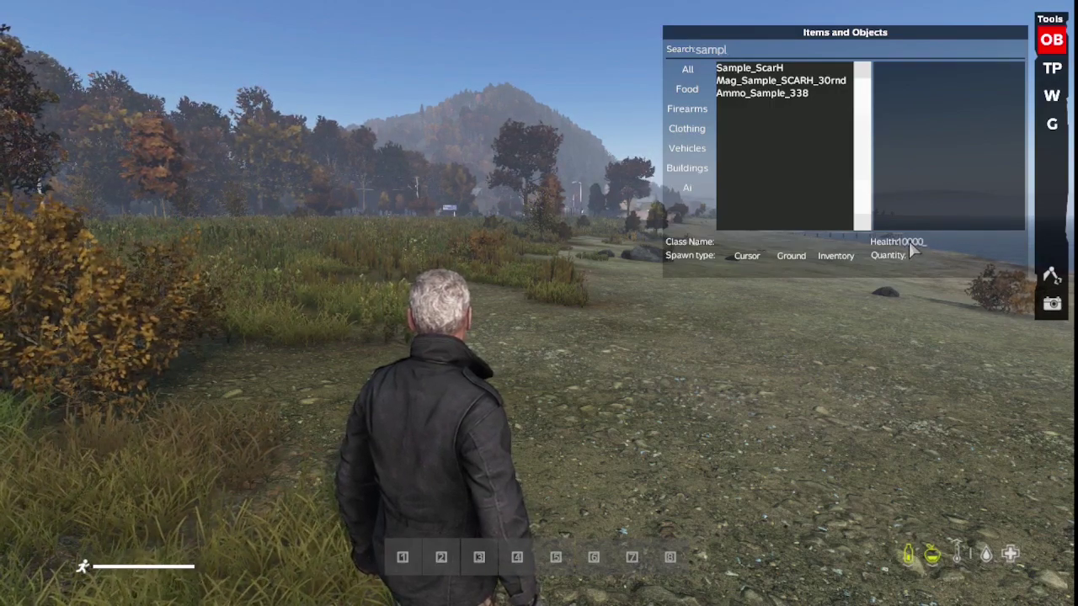
pyautogui.click(748, 71)
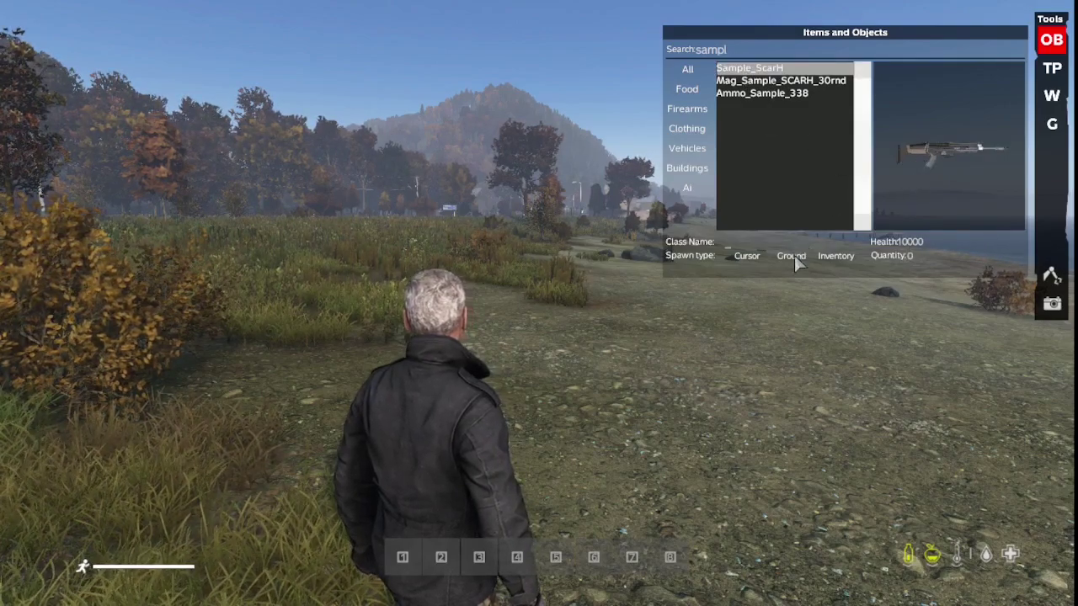
pyautogui.click(802, 80)
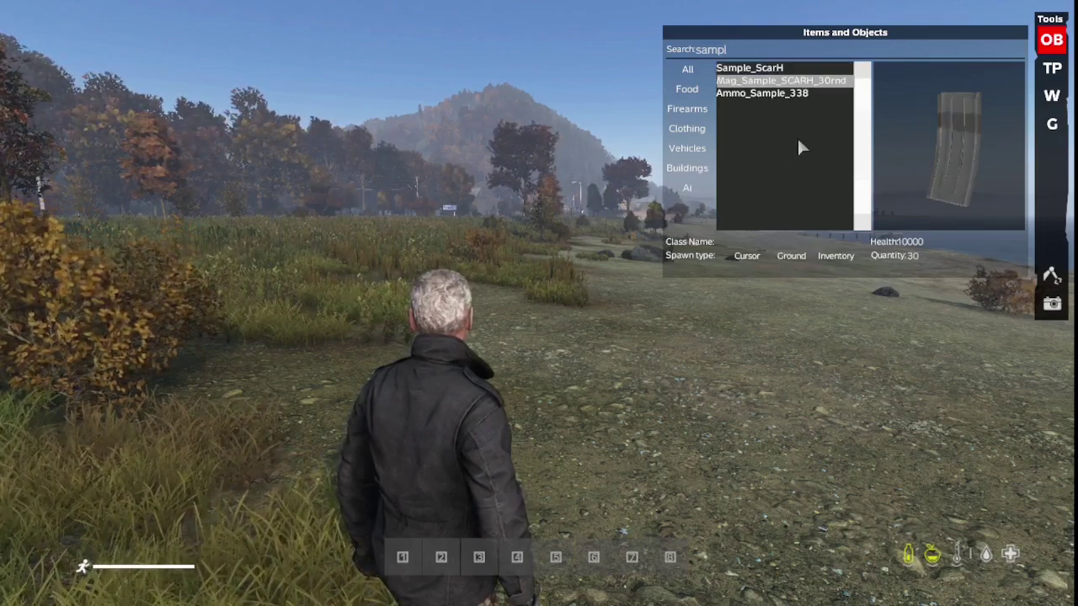
pyautogui.click(793, 94)
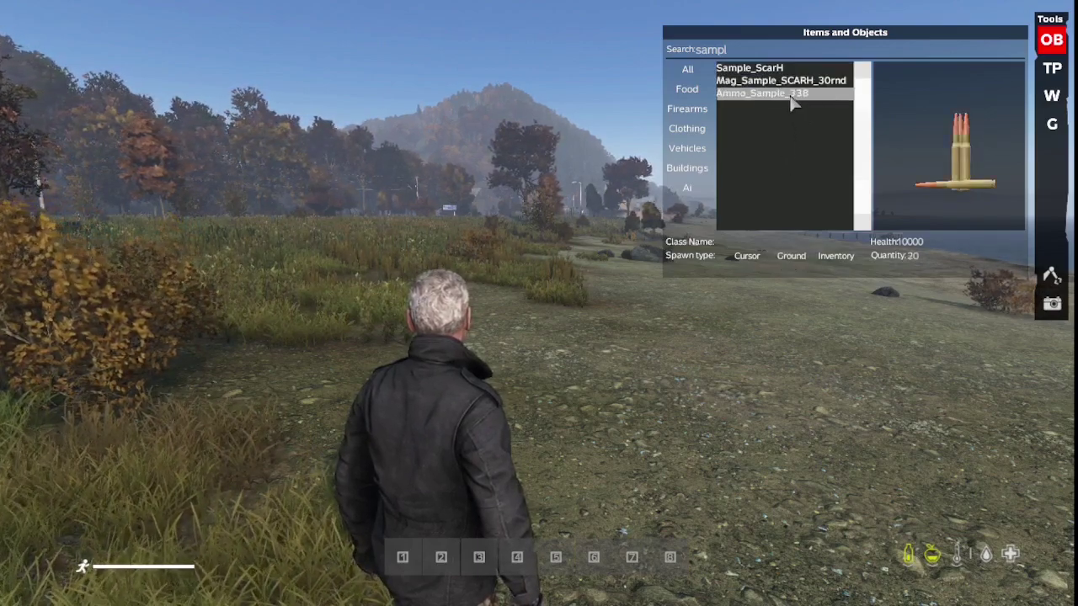
pyautogui.click(790, 256)
# Take the SCAR-H from the vicinity into the character's hands and inspect its description and model from both sides.
pyautogui.press('Tab')
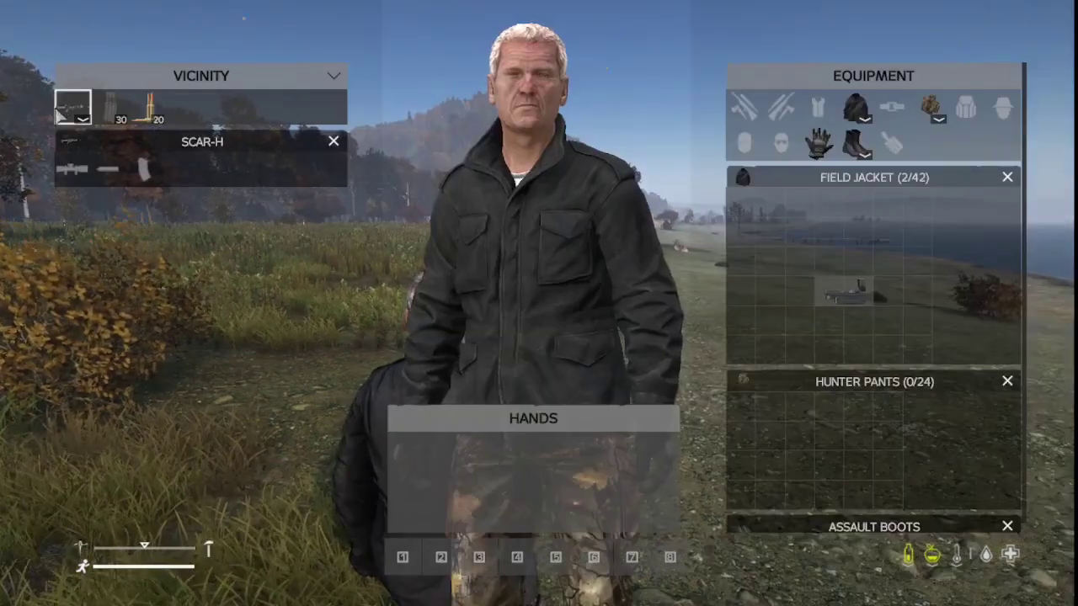
pyautogui.moveTo(72, 106); pyautogui.dragTo(589, 505)
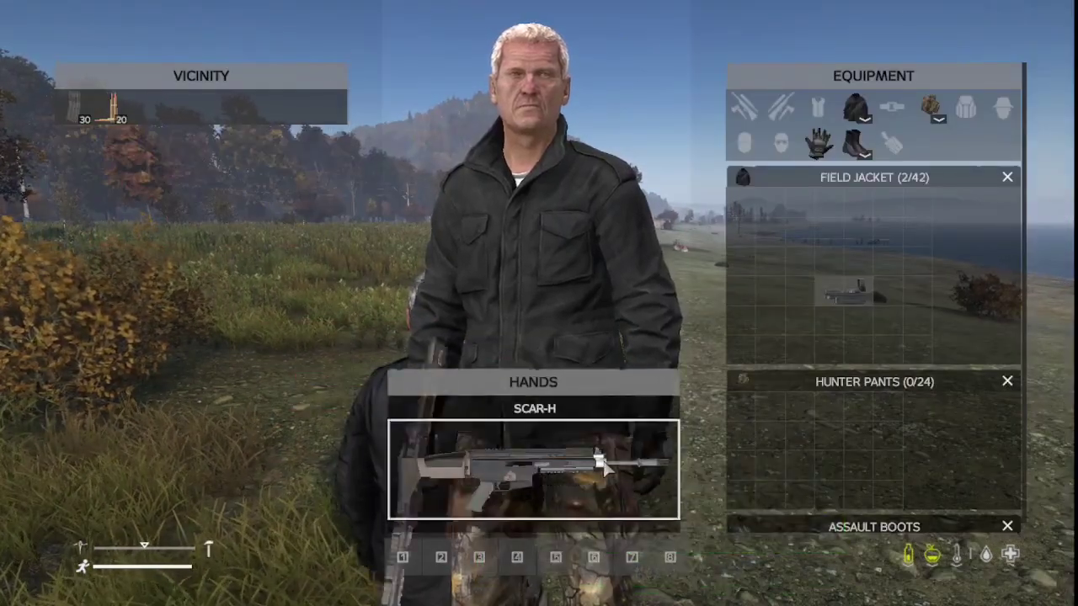
pyautogui.middleClick(581, 460)
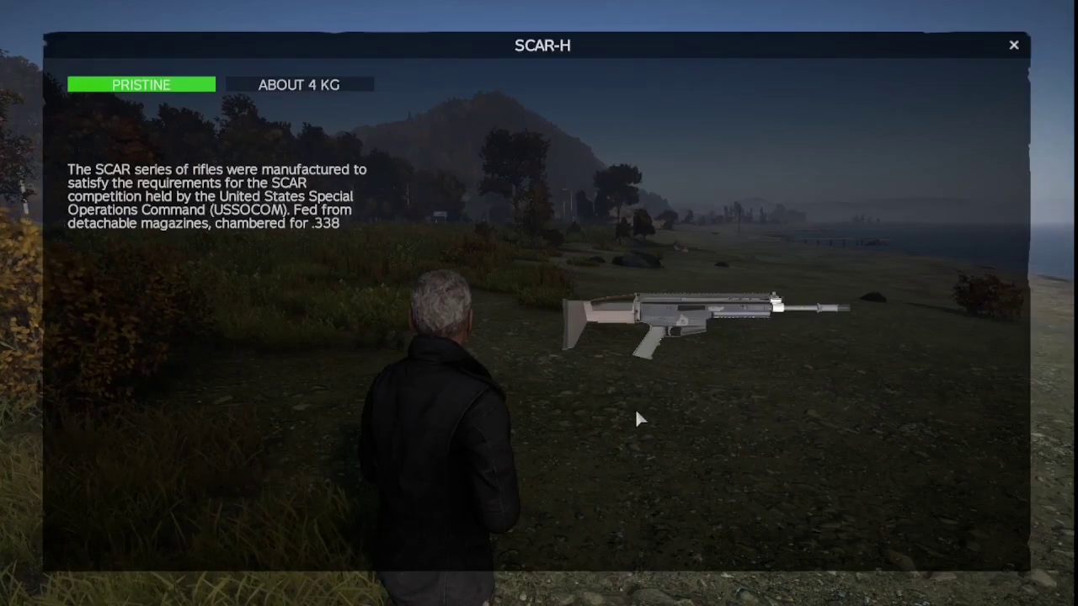
pyautogui.moveTo(613, 426); pyautogui.dragTo(749, 433)
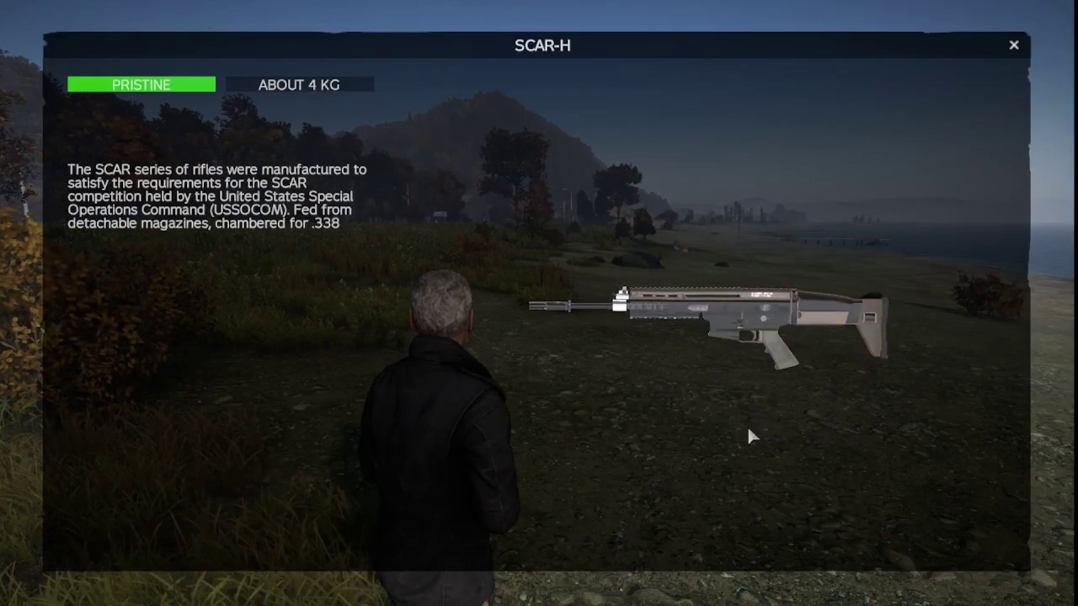
pyautogui.press('Tab')
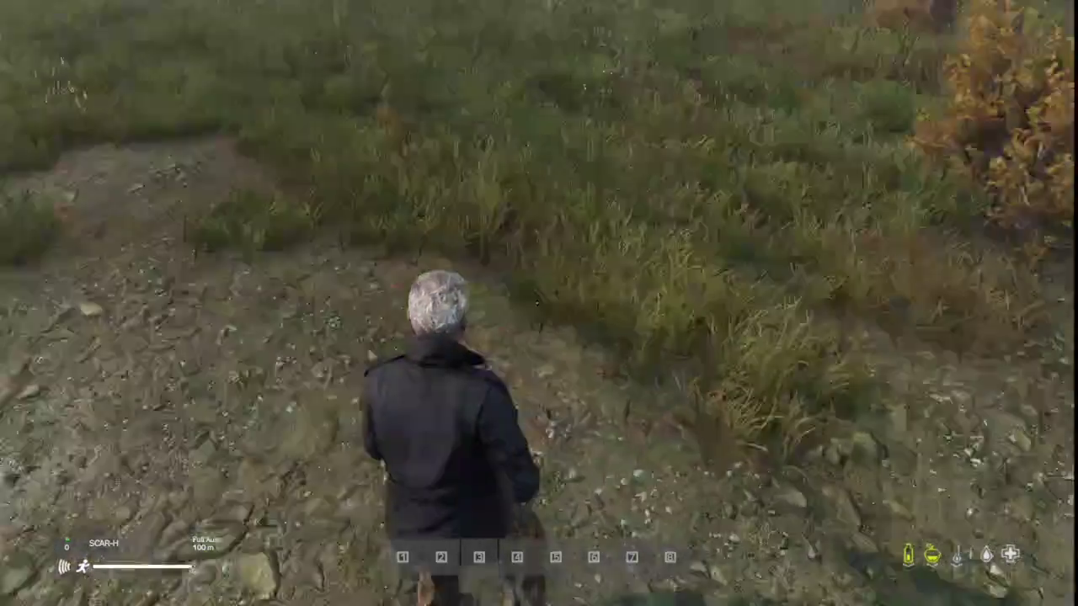
# Raise the SCAR-H without a magazine and cycle its action repeatedly to examine the hand and weapon animation.
pyautogui.press('Tab')
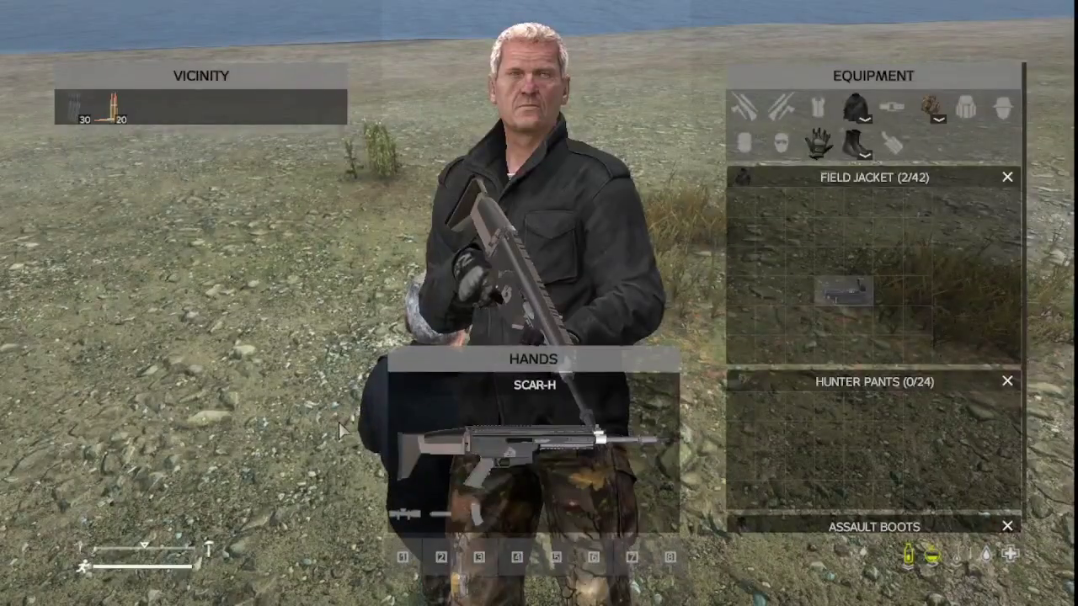
pyautogui.press('Tab')
pyautogui.press('space')
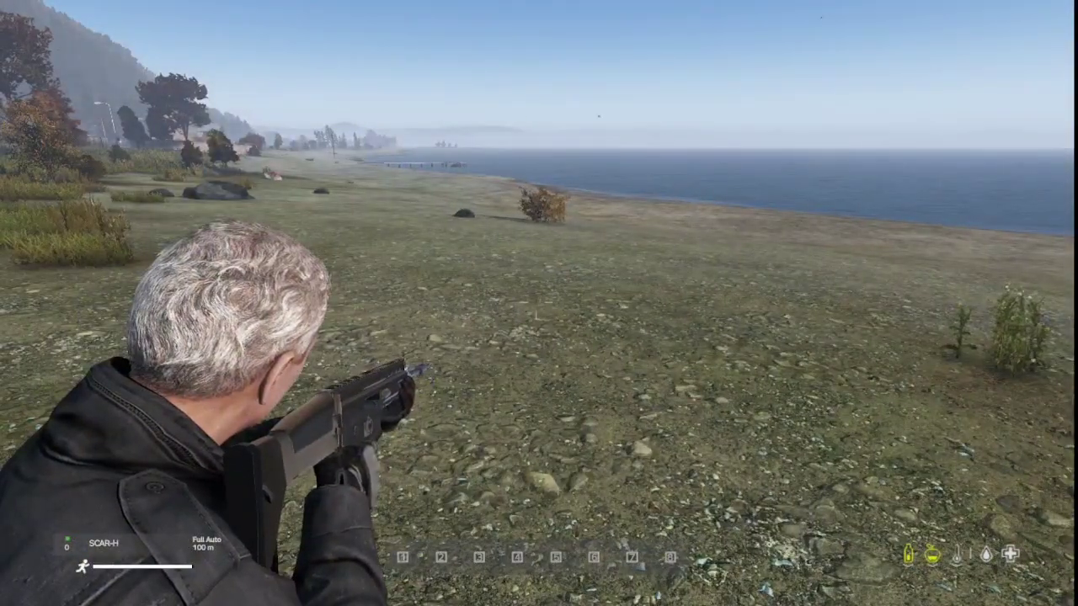
pyautogui.press('r')
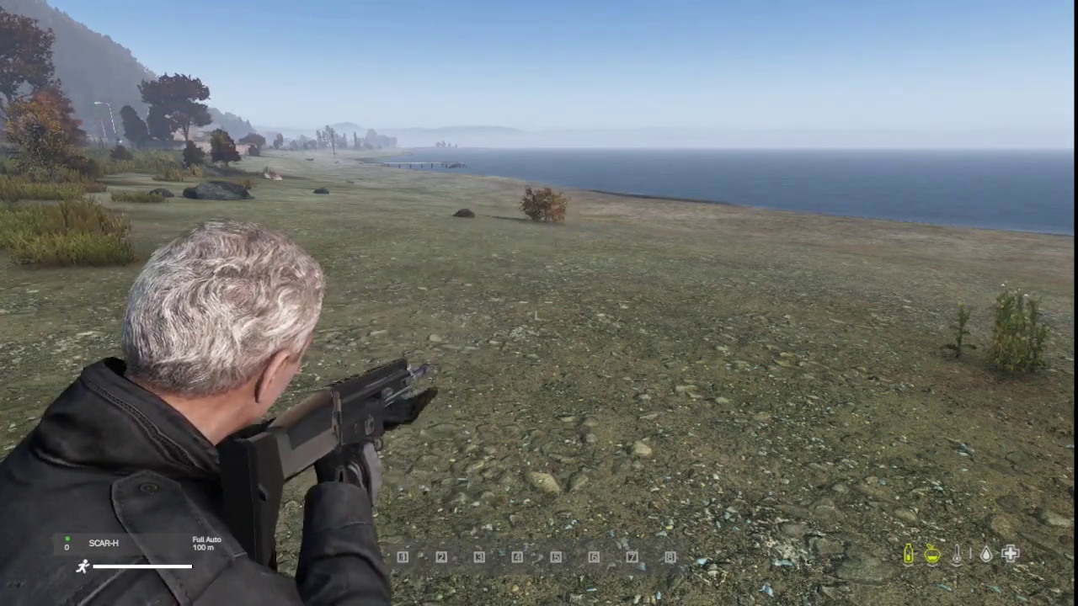
pyautogui.press('r')
pyautogui.press('r')
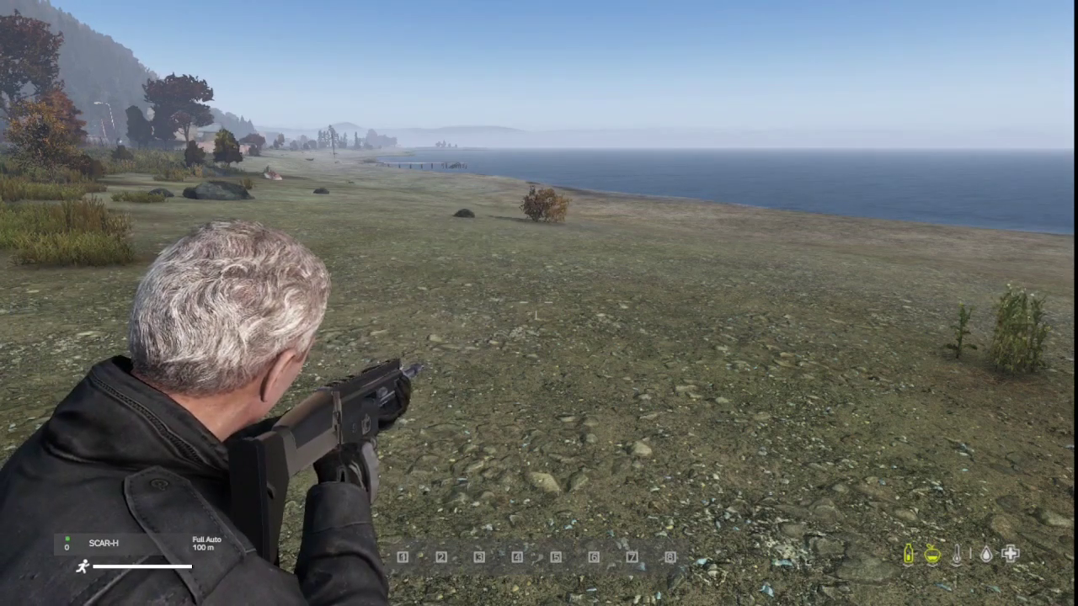
pyautogui.press('r')
pyautogui.press('r')
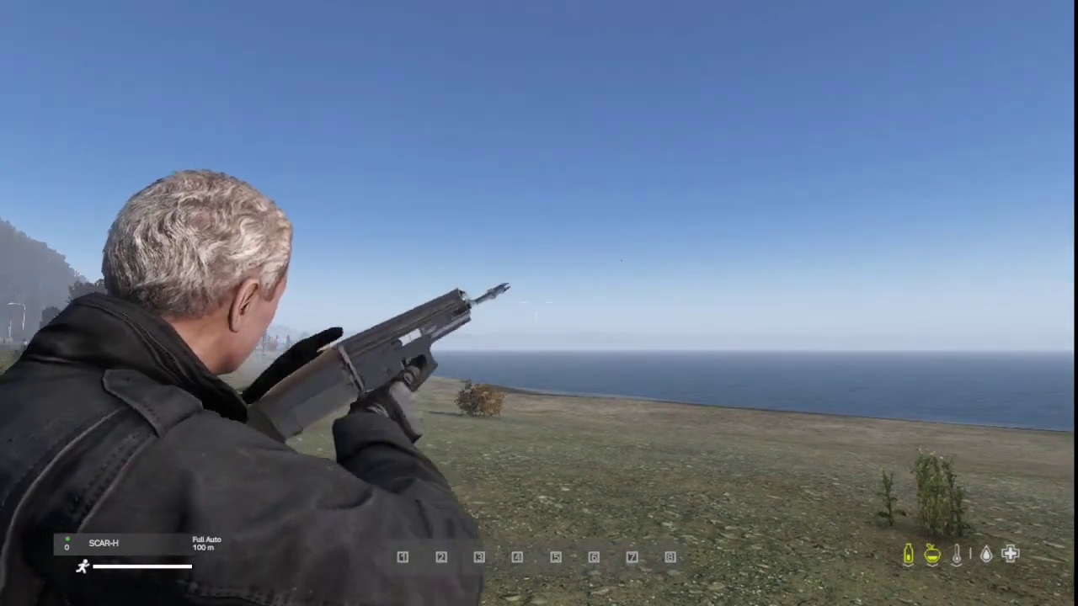
pyautogui.press('r')
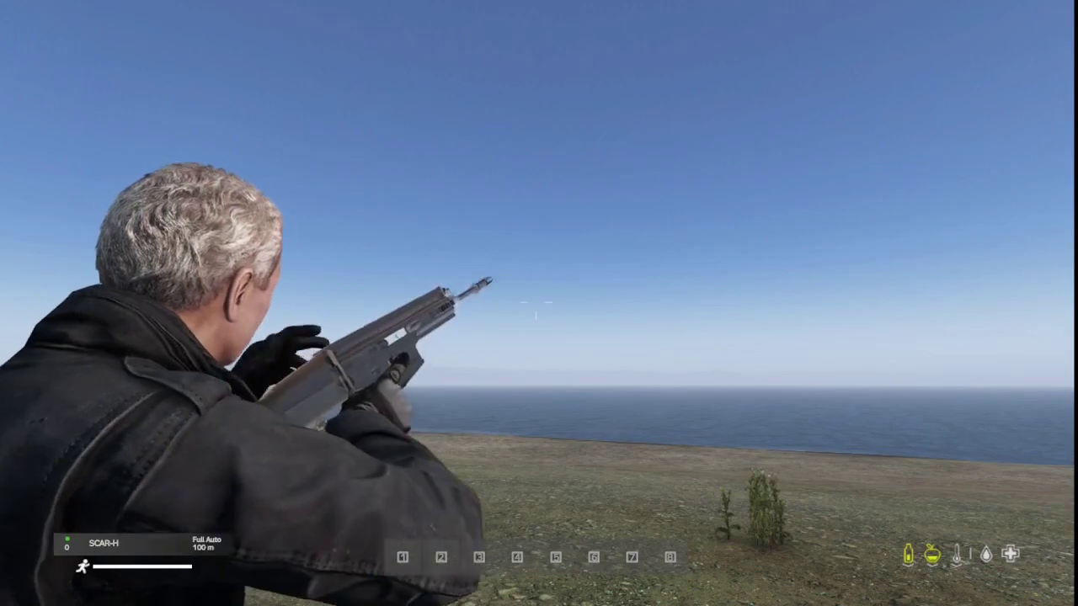
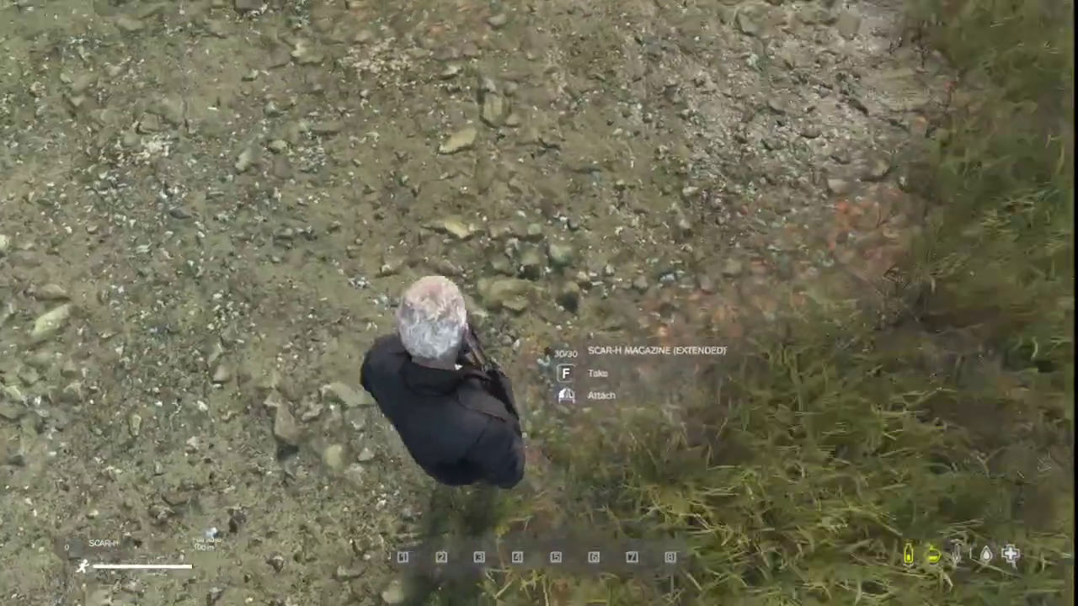
# Move the SCAR-H magazine and the Sample 338 rounds from the vicinity into the field jacket and raise the rifle.
pyautogui.press('Tab')
pyautogui.moveTo(68, 109); pyautogui.dragTo(777, 242)
pyautogui.moveTo(110, 107); pyautogui.dragTo(838, 246)
pyautogui.press('Tab')
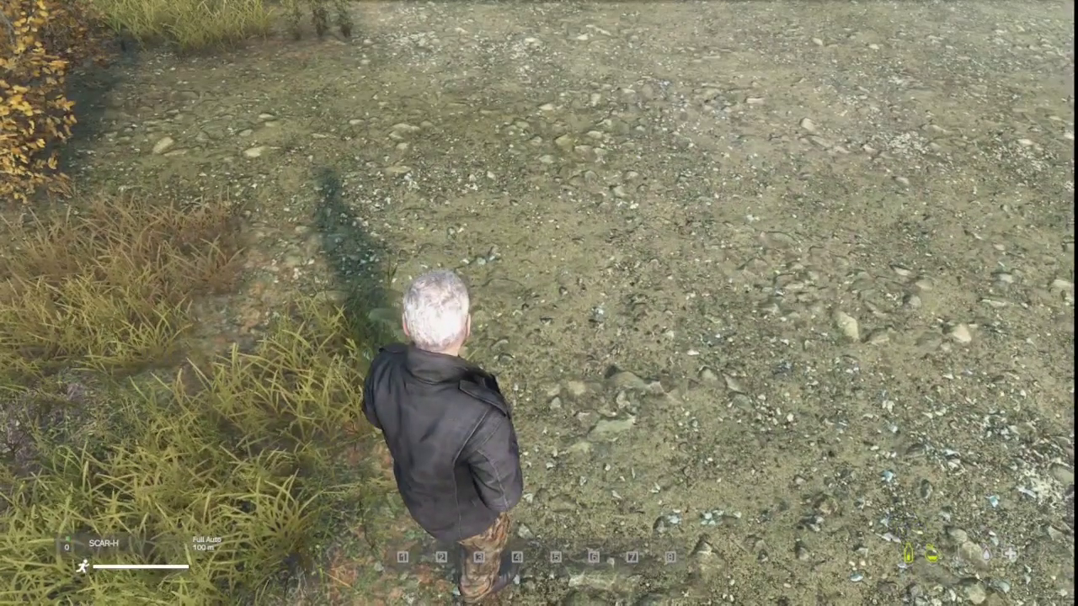
pyautogui.press('Tab')
pyautogui.press('Tab')
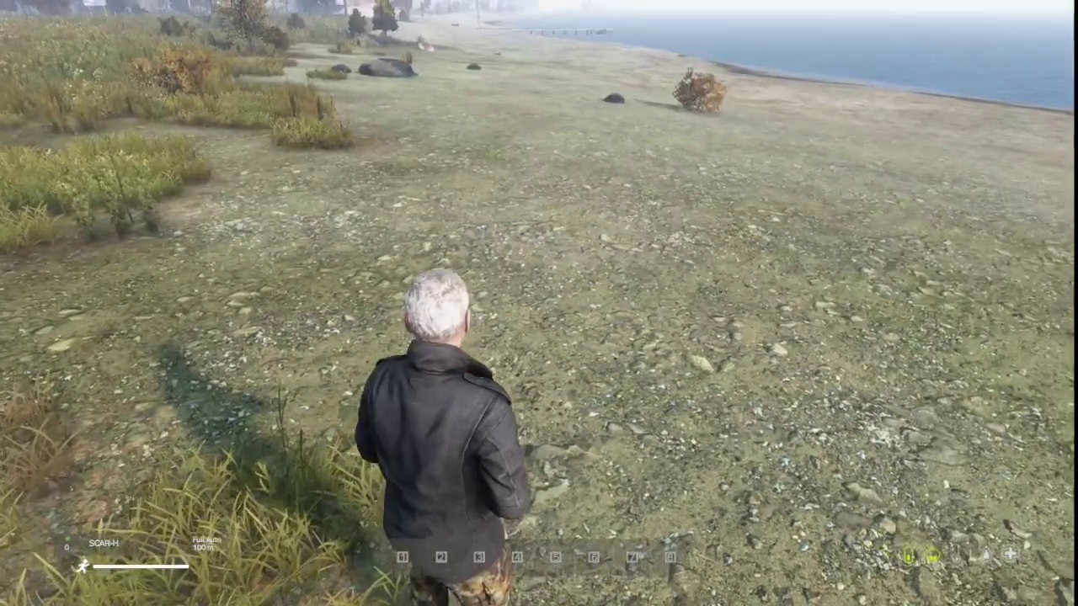
pyautogui.press('space')
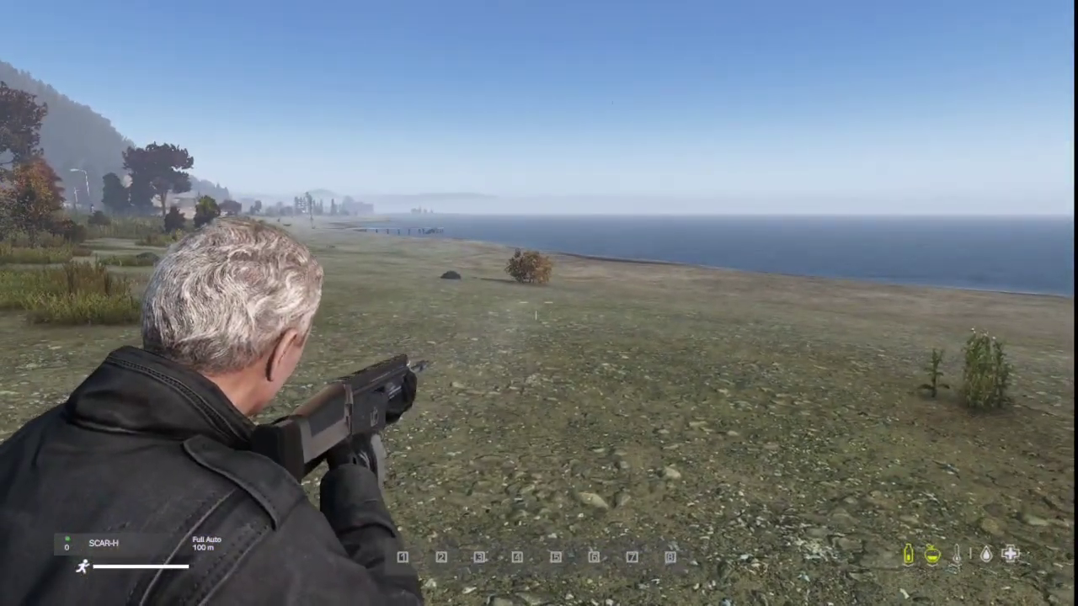
# Attach the Baraka Sights from the field jacket to the SCAR-H and aim through them.
pyautogui.press('Tab')
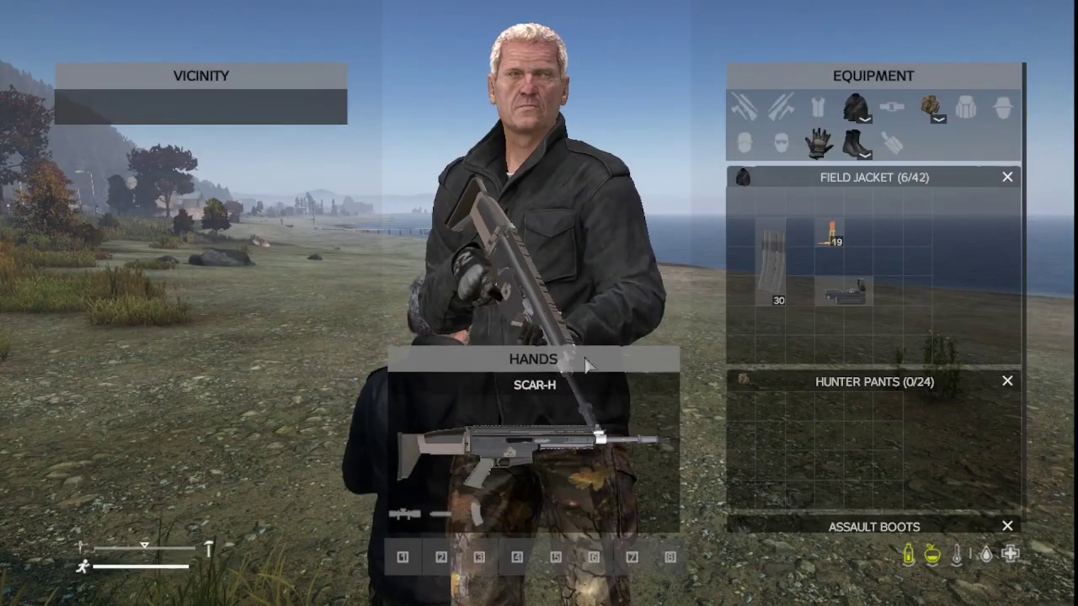
pyautogui.moveTo(848, 296); pyautogui.dragTo(480, 440)
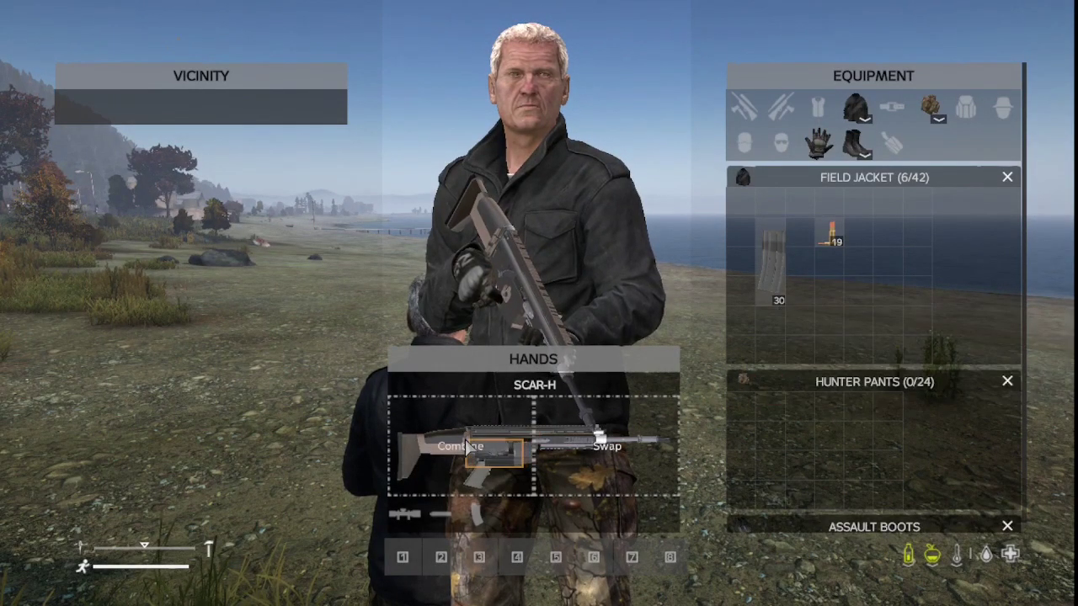
pyautogui.press('Tab')
pyautogui.rightClick(497, 364)
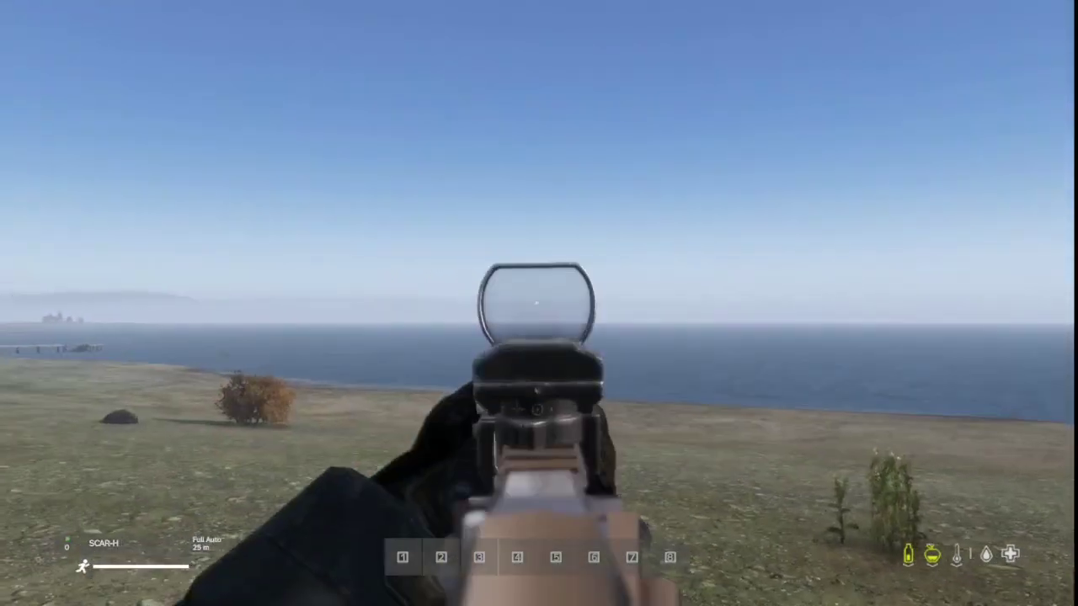
# Move the Baraka Sights from the SCAR-H back into the field jacket and aim along the bare rifle.
pyautogui.press('Tab')
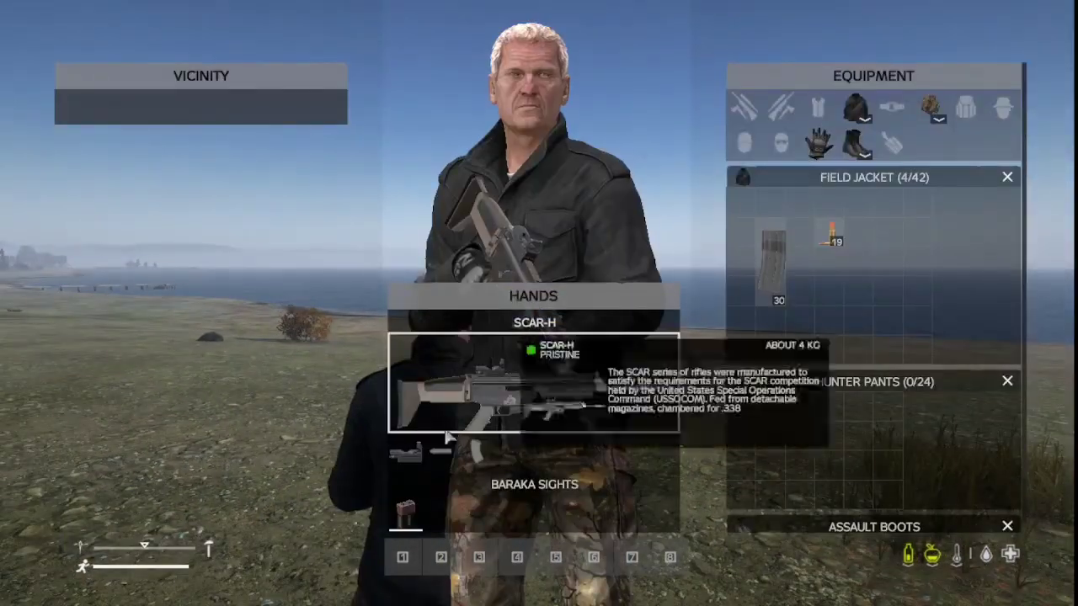
pyautogui.moveTo(852, 329); pyautogui.dragTo(838, 314)
pyautogui.press('Tab')
pyautogui.press('KP_Enter')
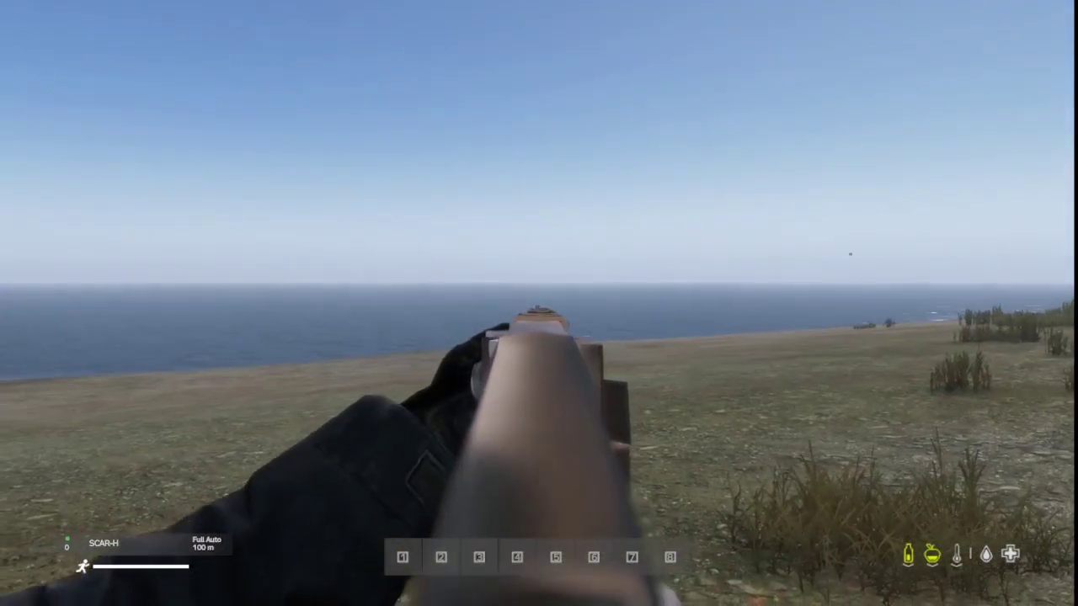
pyautogui.press('Tab')
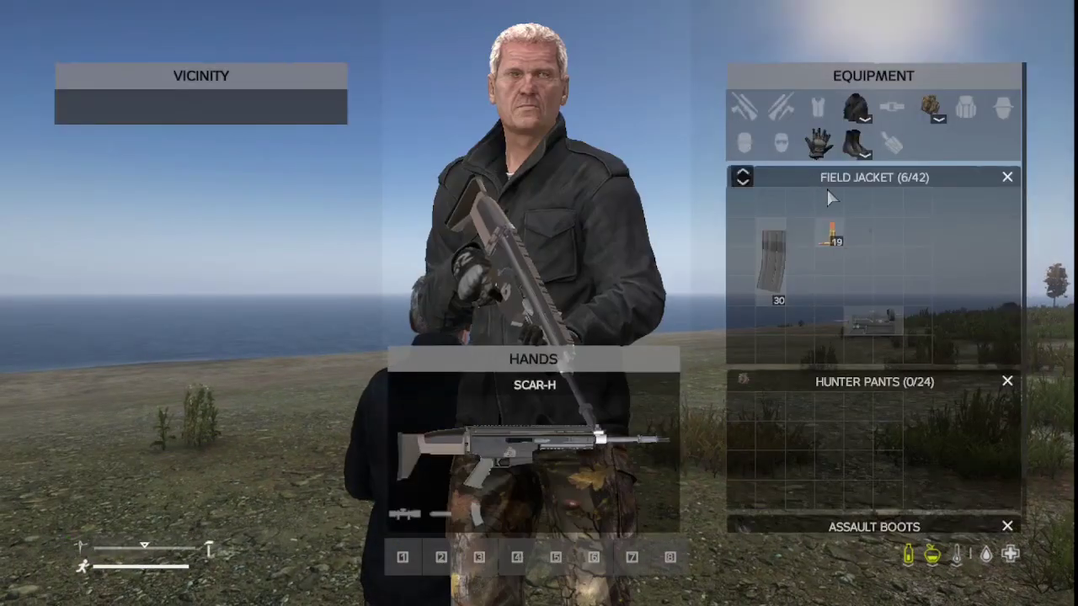
# Chamber a loose Sample 338 round in the SCAR-H and load its magazine from the field jacket.
pyautogui.press('Tab')
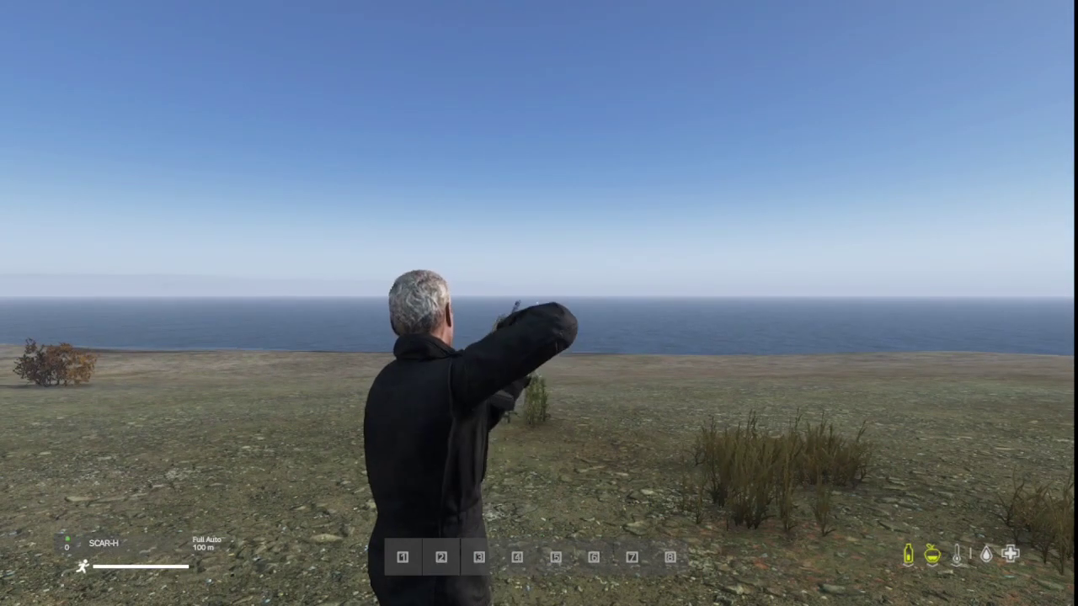
pyautogui.press('Tab')
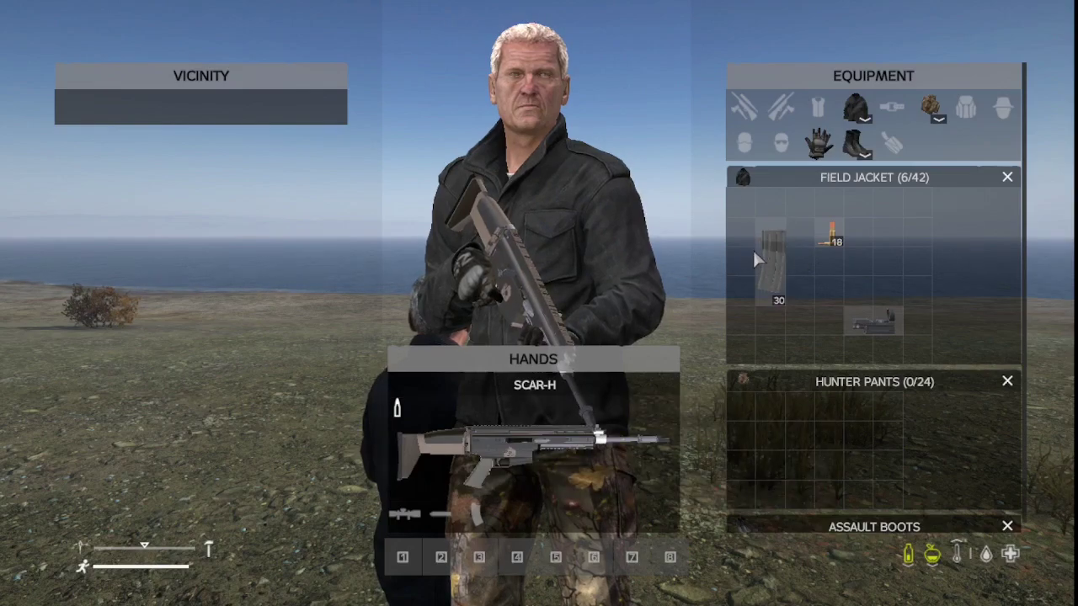
pyautogui.press('Tab')
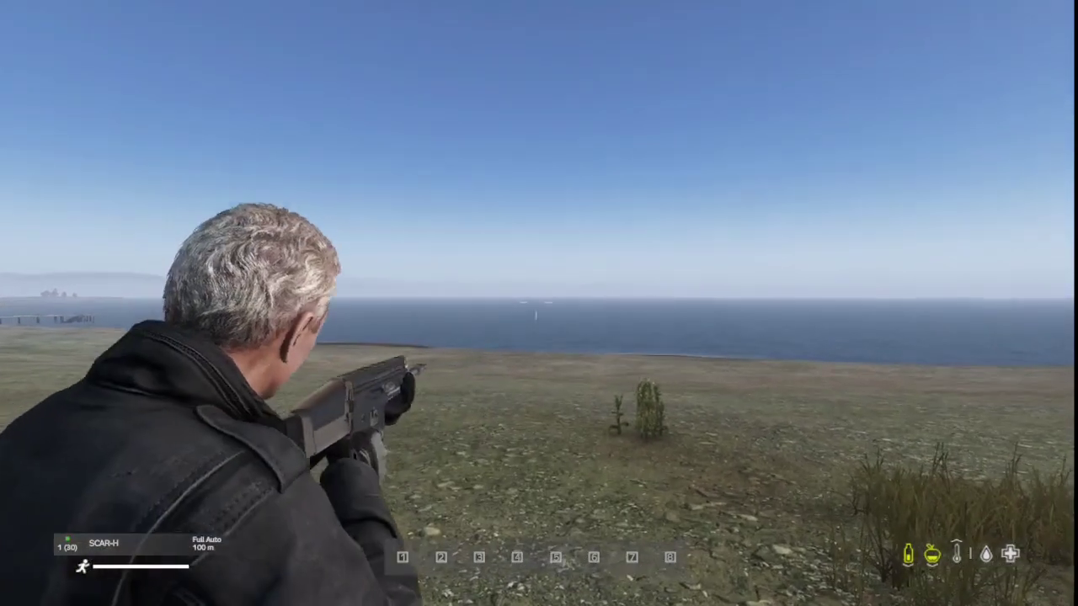
# Raise the loaded SCAR-H and fire a series of shots towards the sea in full auto.
pyautogui.click(536, 313)
pyautogui.click(537, 313)
pyautogui.click(537, 314)
pyautogui.click(535, 314)
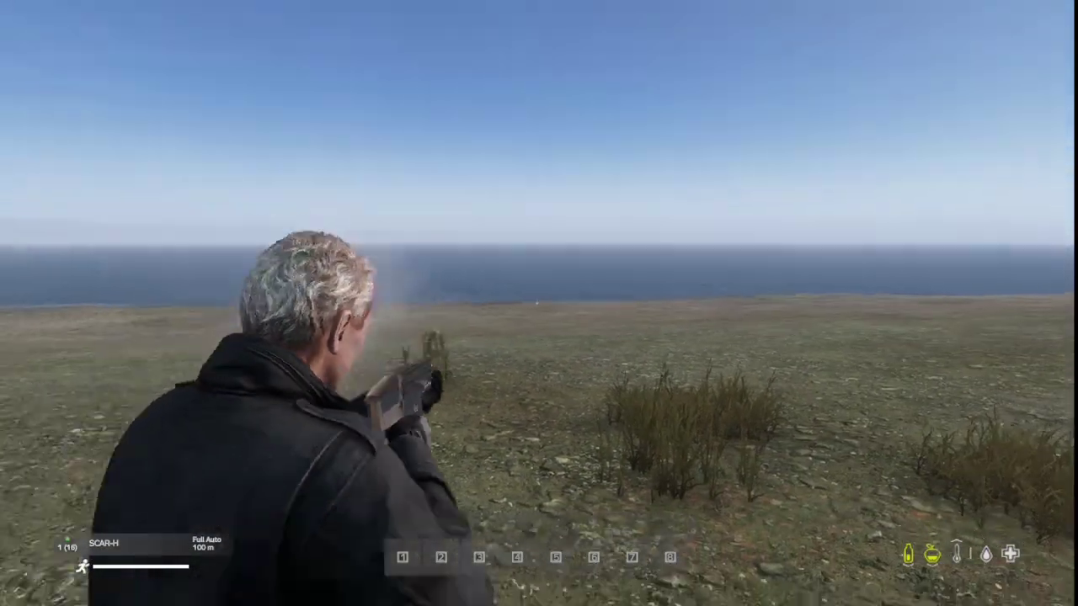
# Spawn an M4_Suppressor on the ground with the object spawner and attach it to the SCAR-H.
pyautogui.press('y')
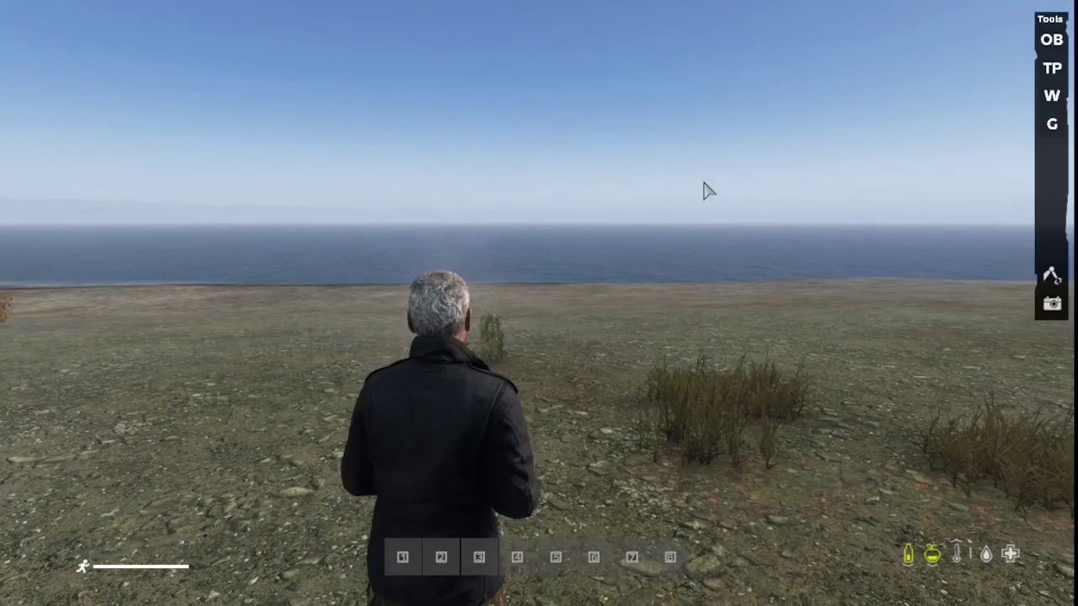
pyautogui.click(1049, 42)
pyautogui.write('s')
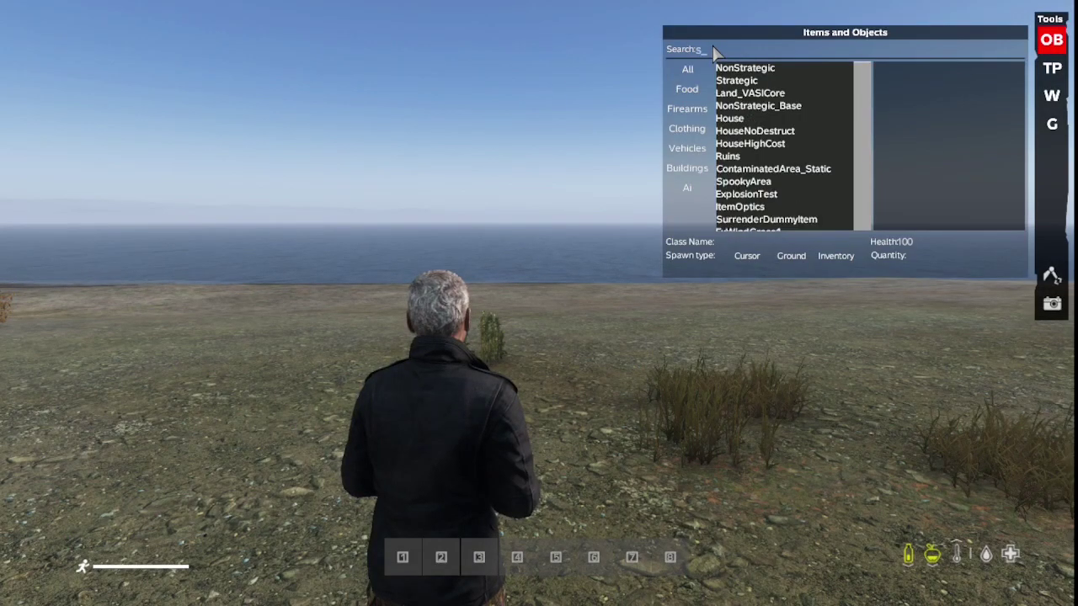
pyautogui.write('uppre')
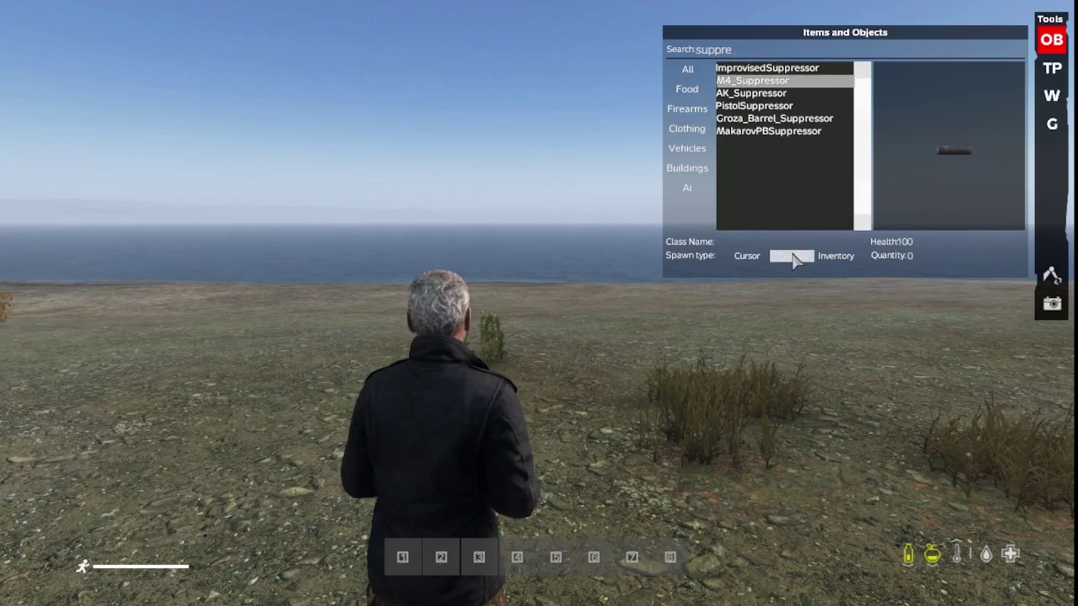
pyautogui.write('y')
pyautogui.press('Tab')
pyautogui.moveTo(84, 108); pyautogui.dragTo(415, 455)
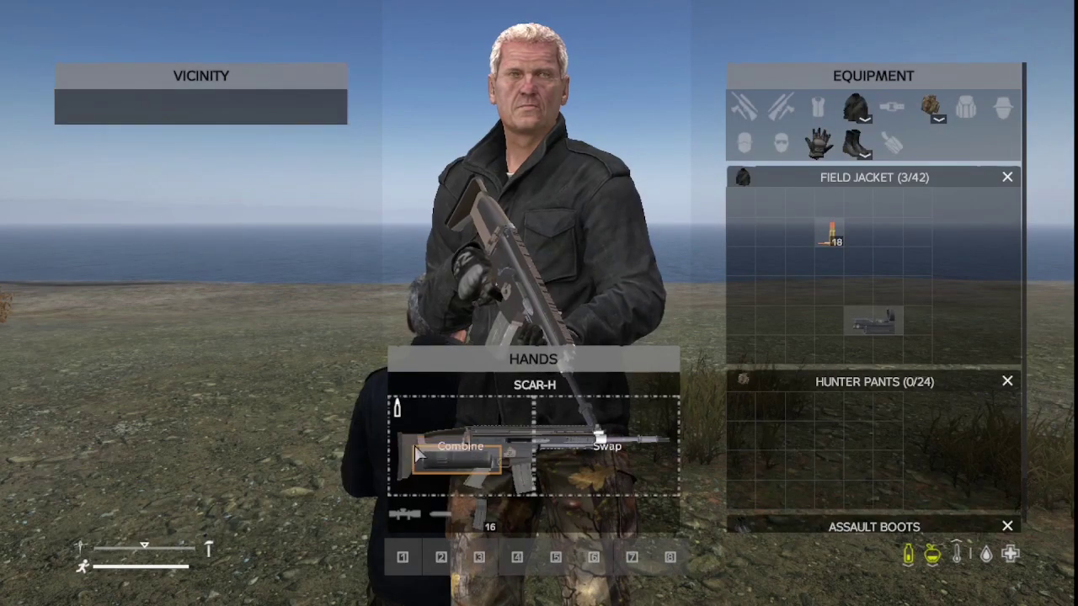
# Fire the suppressed SCAR-H towards the sea and check the inventory.
pyautogui.press('Tab')
pyautogui.click(539, 303)
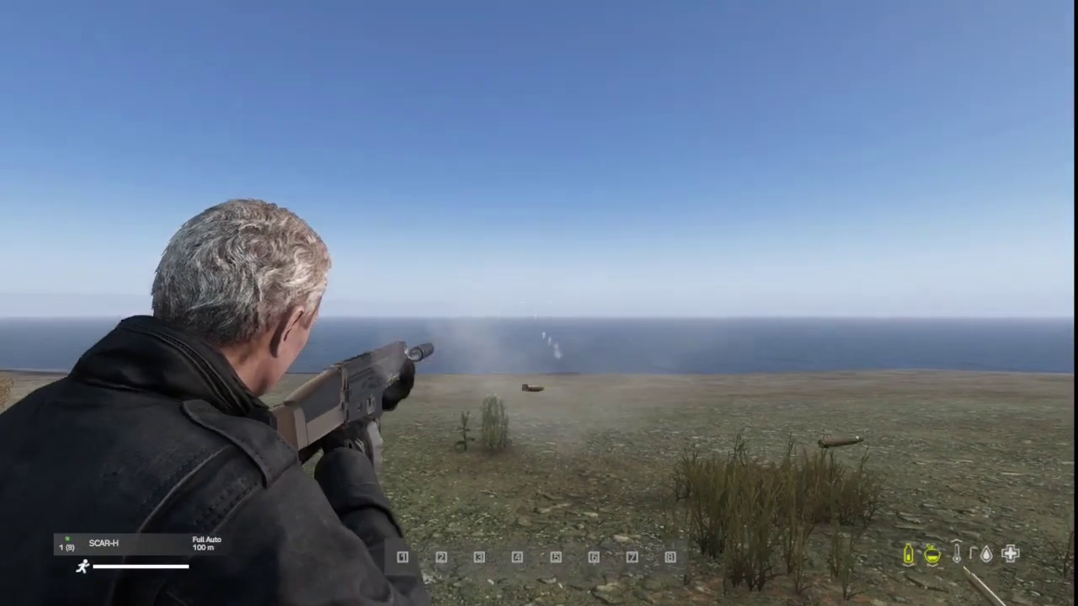
pyautogui.click(539, 303)
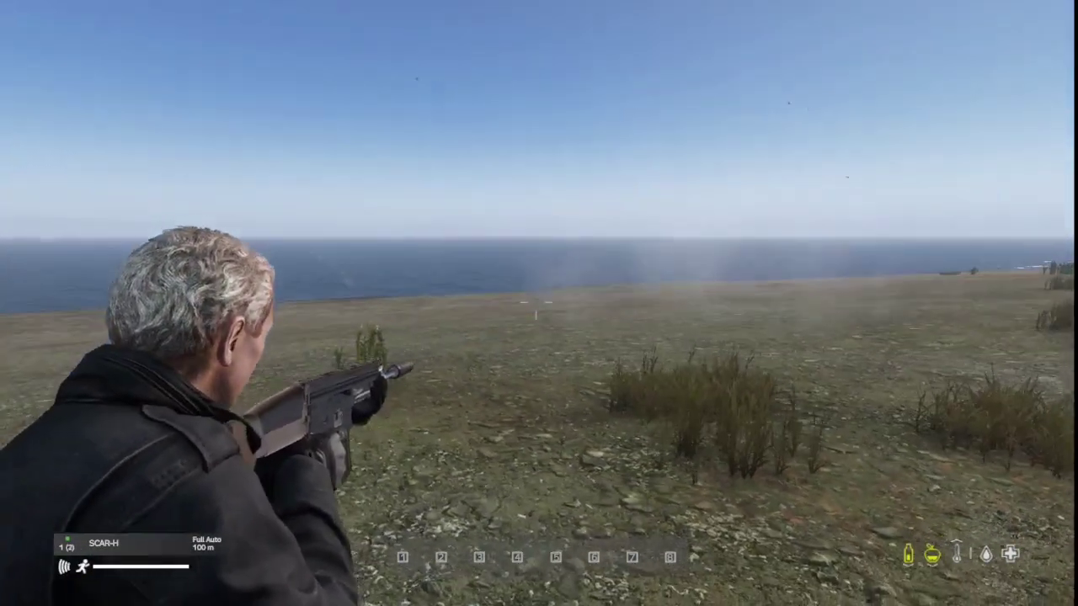
pyautogui.press('Tab')
pyautogui.press('Tab')
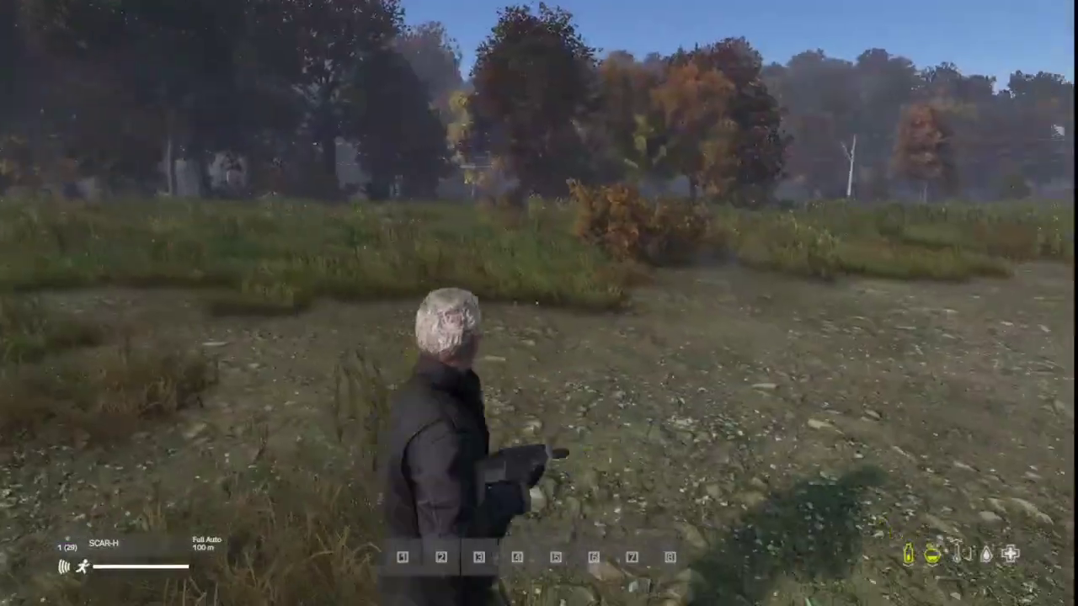
# Aim down the SCAR-H's iron sights and shoot at the approaching infected.
pyautogui.rightClick(539, 303)
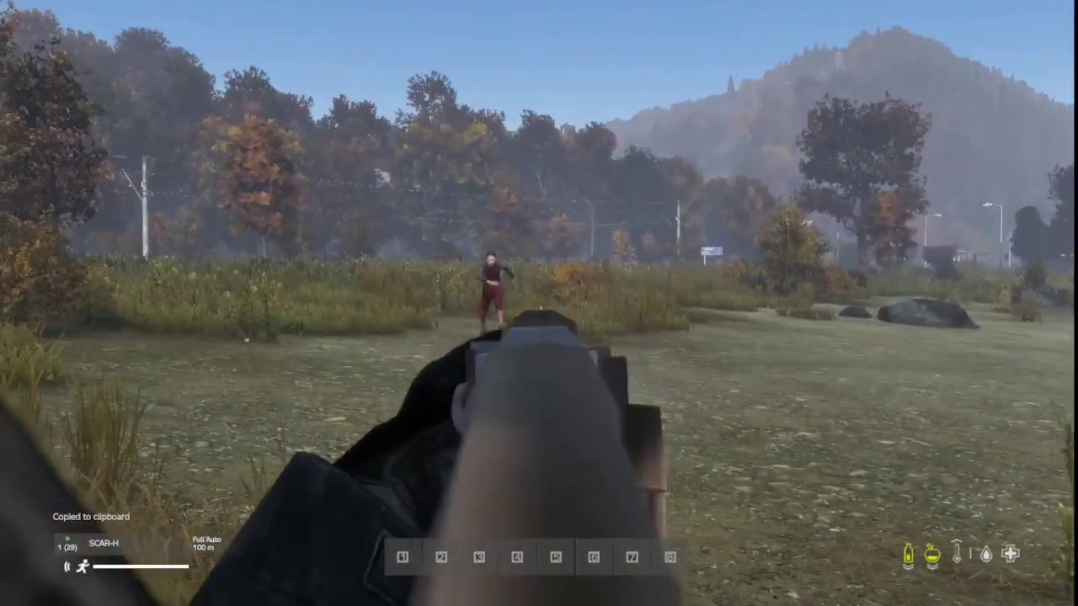
pyautogui.click(539, 303)
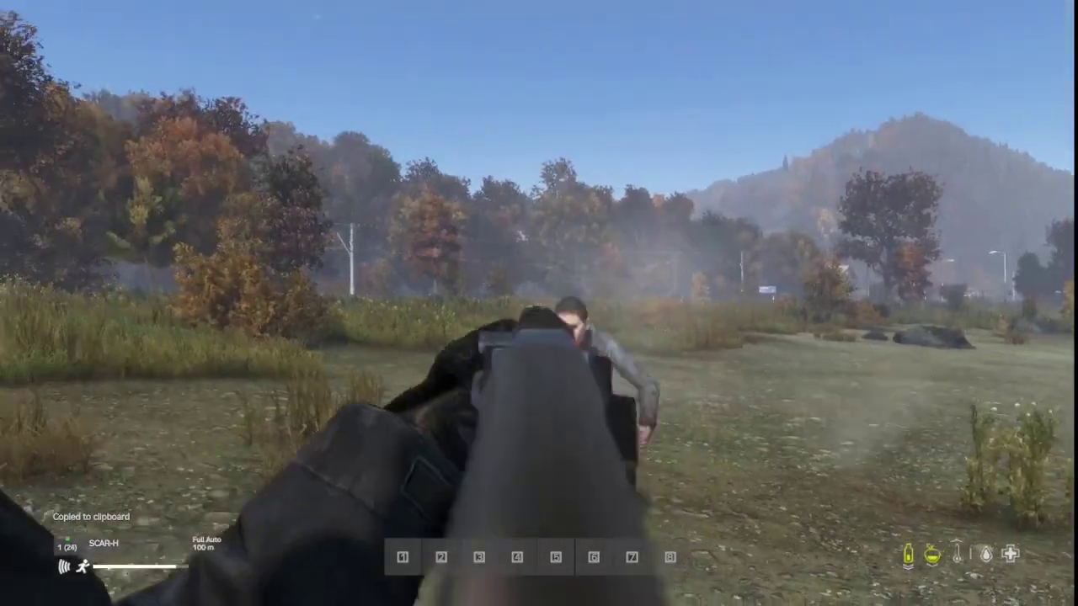
pyautogui.click(539, 303)
pyautogui.rightClick(539, 303)
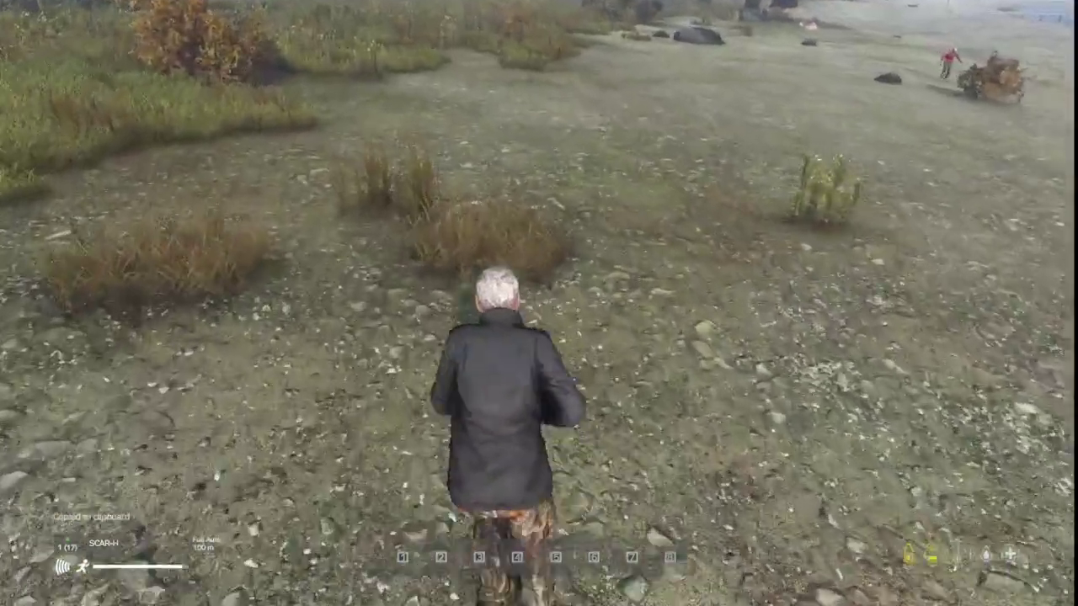
# Shoot the other charging infected with the suppressed SCAR-H in third person while moving along the shore.
pyautogui.press('Tab')
pyautogui.press('Tab')
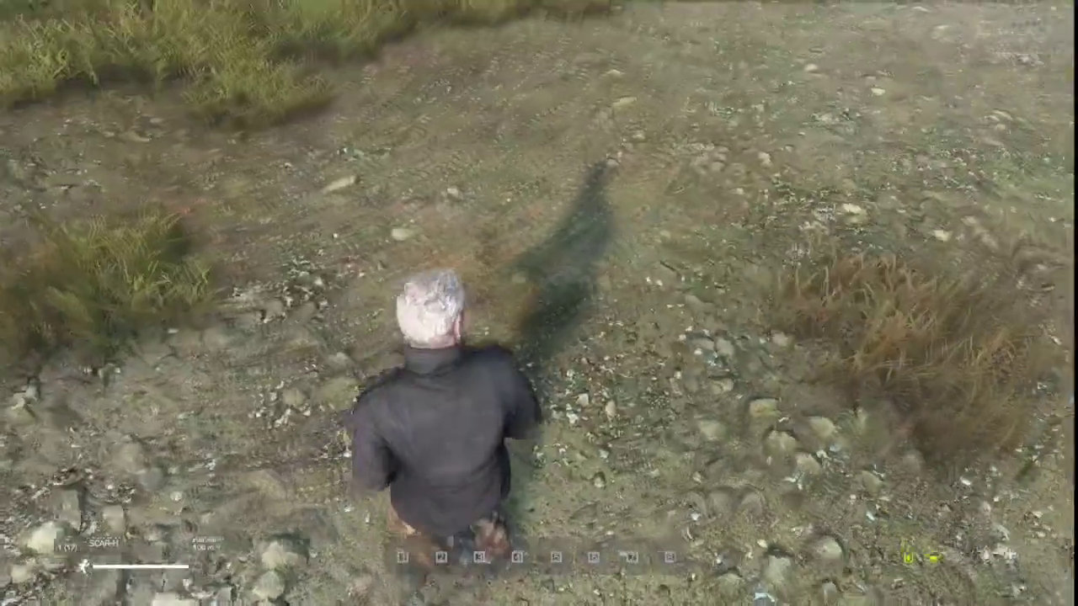
pyautogui.press('space')
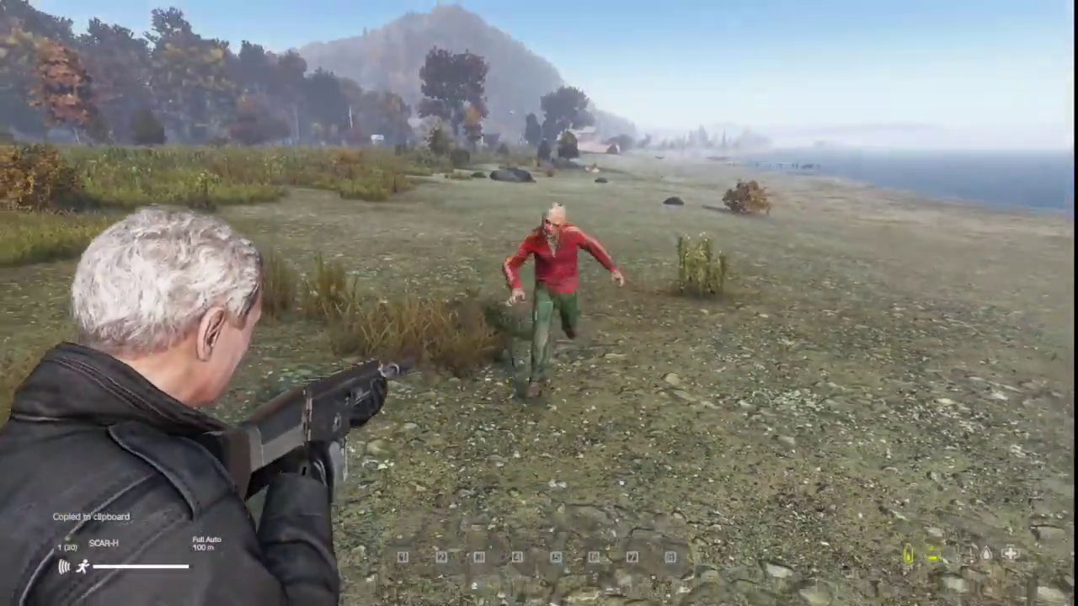
pyautogui.click(539, 304)
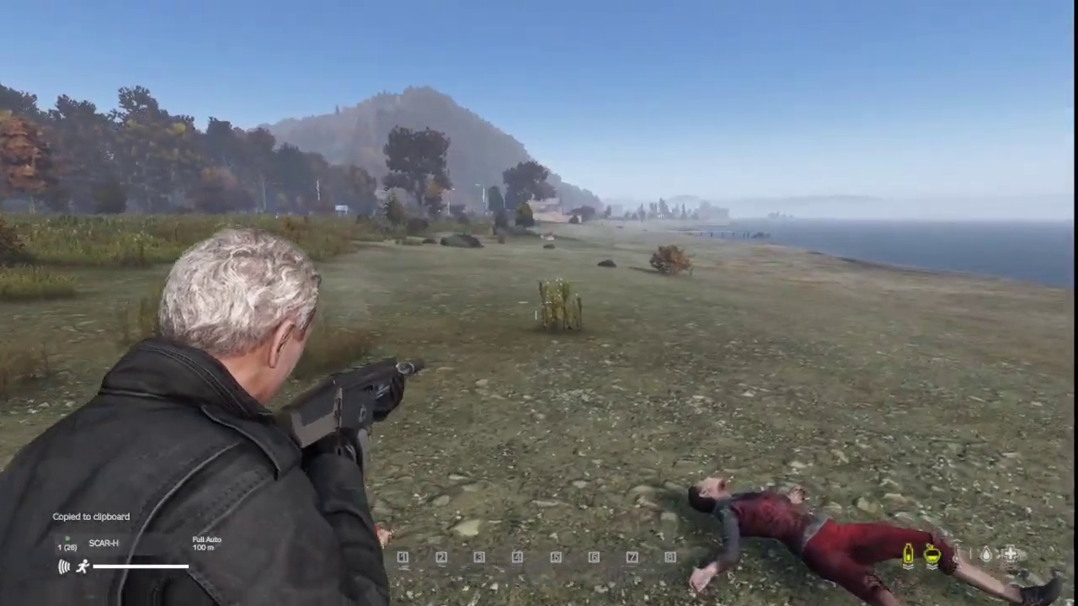
pyautogui.press('w')
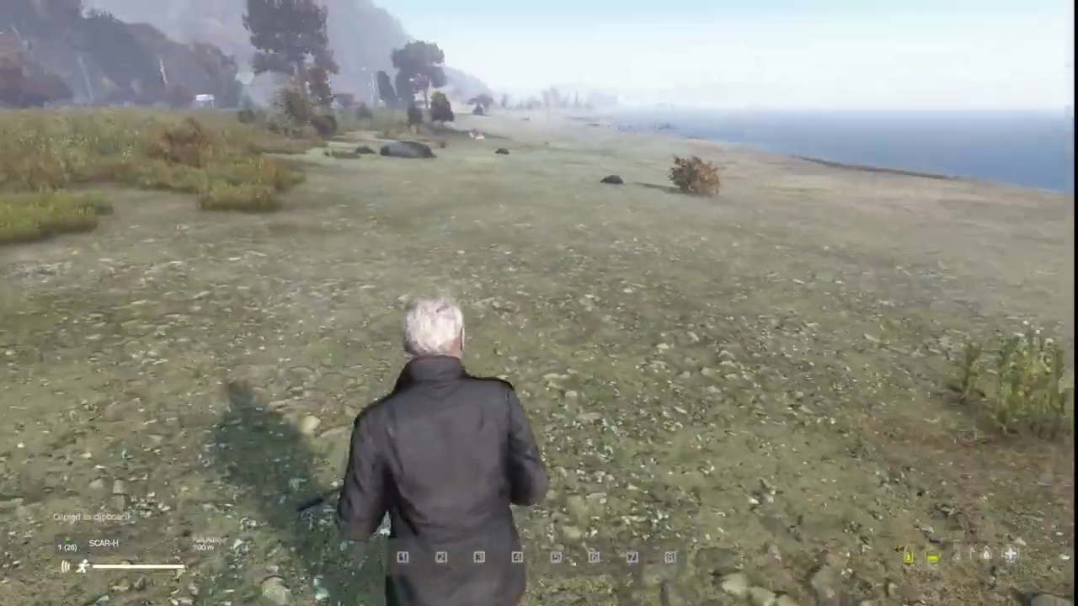
pyautogui.press('space')
pyautogui.click(539, 304)
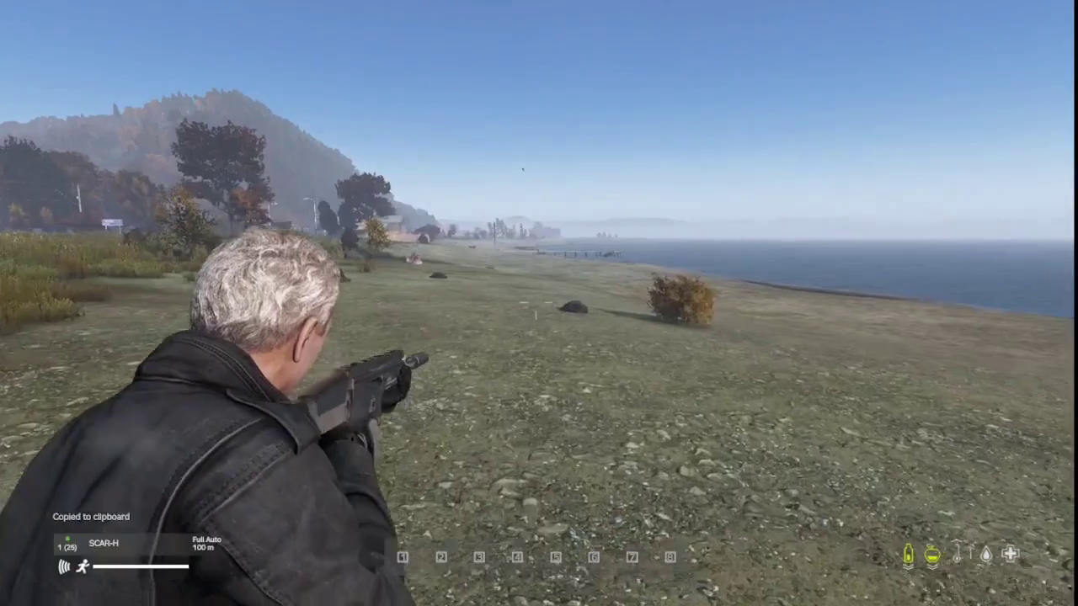
pyautogui.click(539, 304)
pyautogui.press('w')
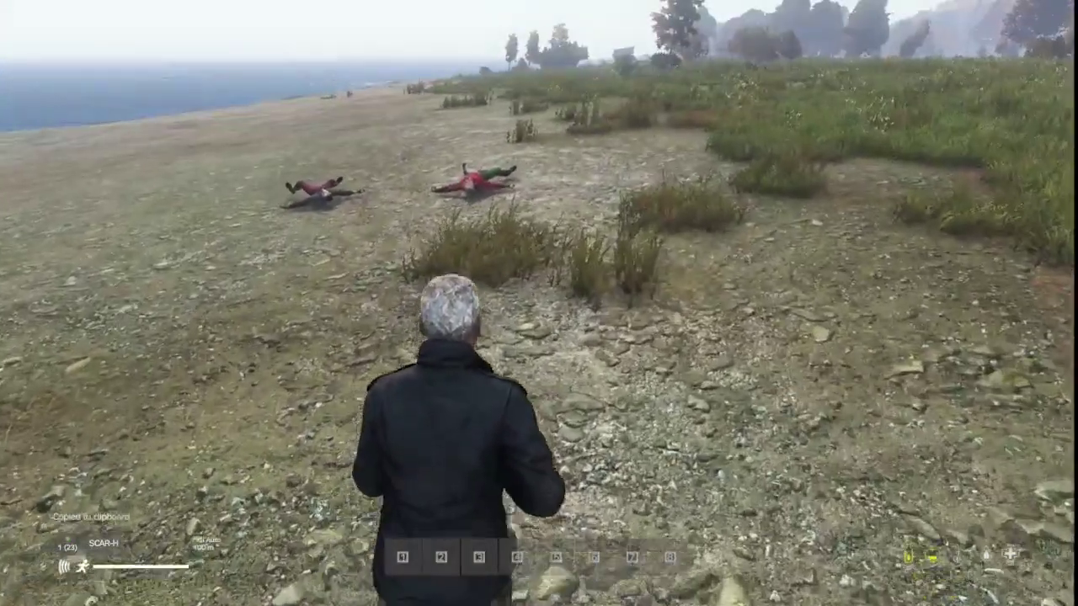
# Attach the Baraka Sights from the field jacket to the suppressed SCAR-H and fire several shots.
pyautogui.press('Tab')
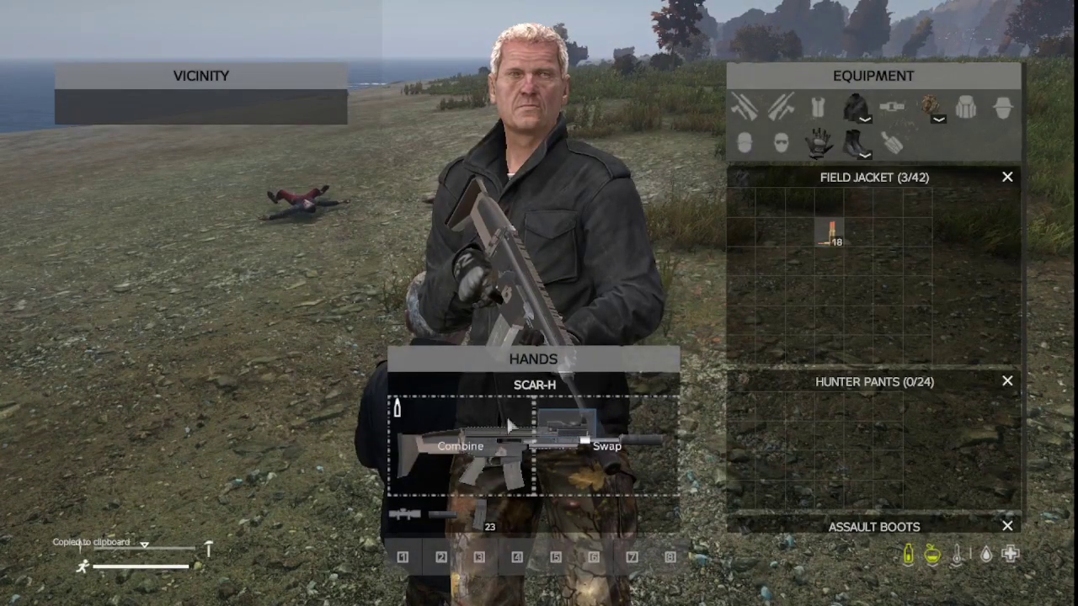
pyautogui.press('Tab')
pyautogui.press('w')
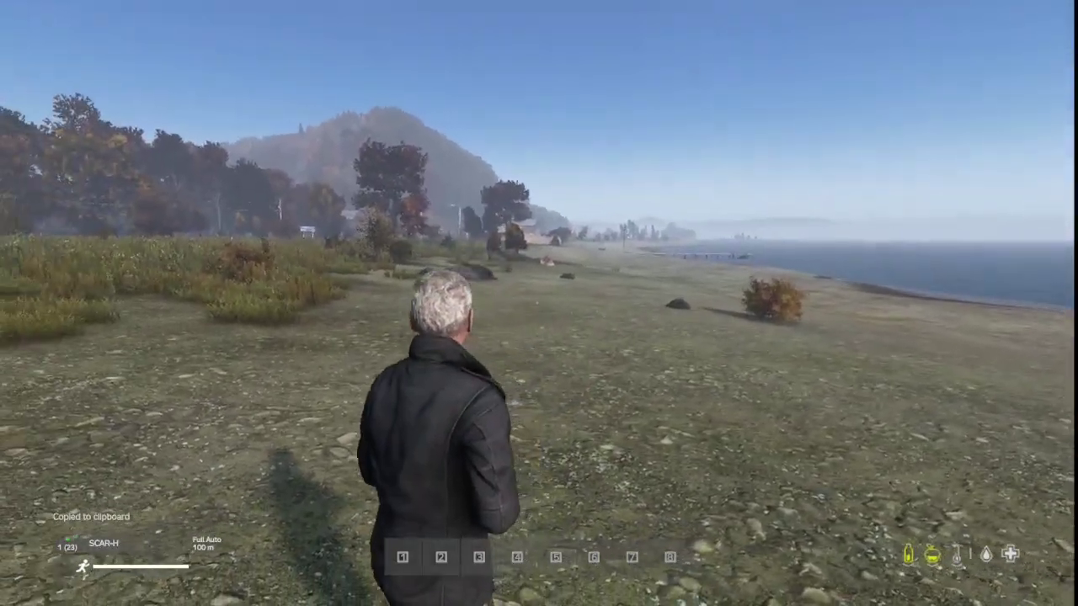
pyautogui.moveTo(539, 303); pyautogui.dragTo(539, 303, button='right')
pyautogui.click(539, 303)
pyautogui.click(539, 303)
pyautogui.click(539, 303)
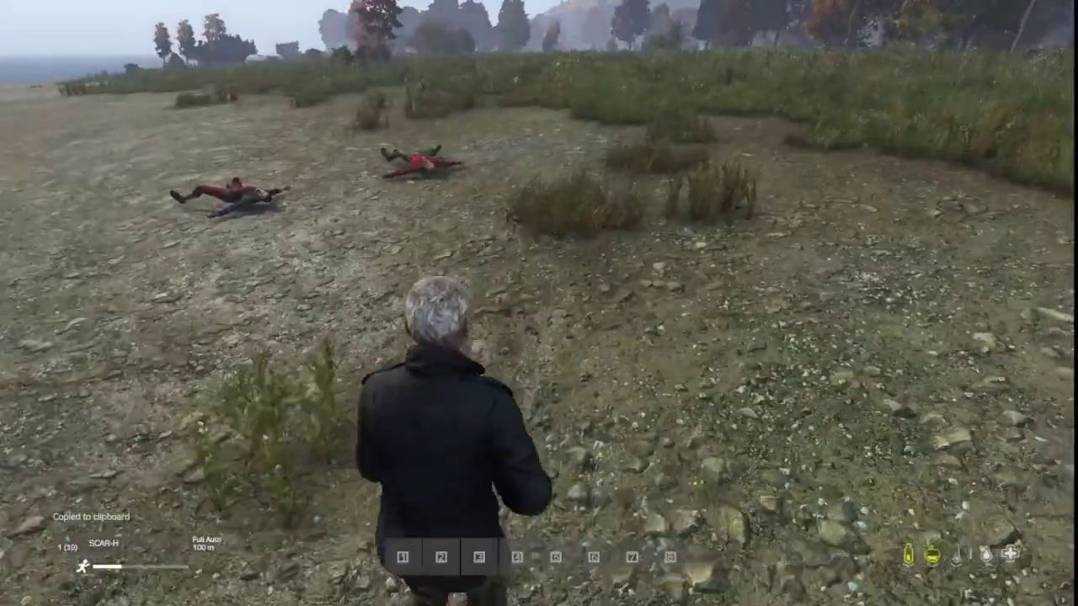
# Move the SCAR-H's magazine to the vicinity and fire the single round left in the chamber.
pyautogui.moveTo(539, 303); pyautogui.dragTo(539, 303, button='right')
pyautogui.press('Tab')
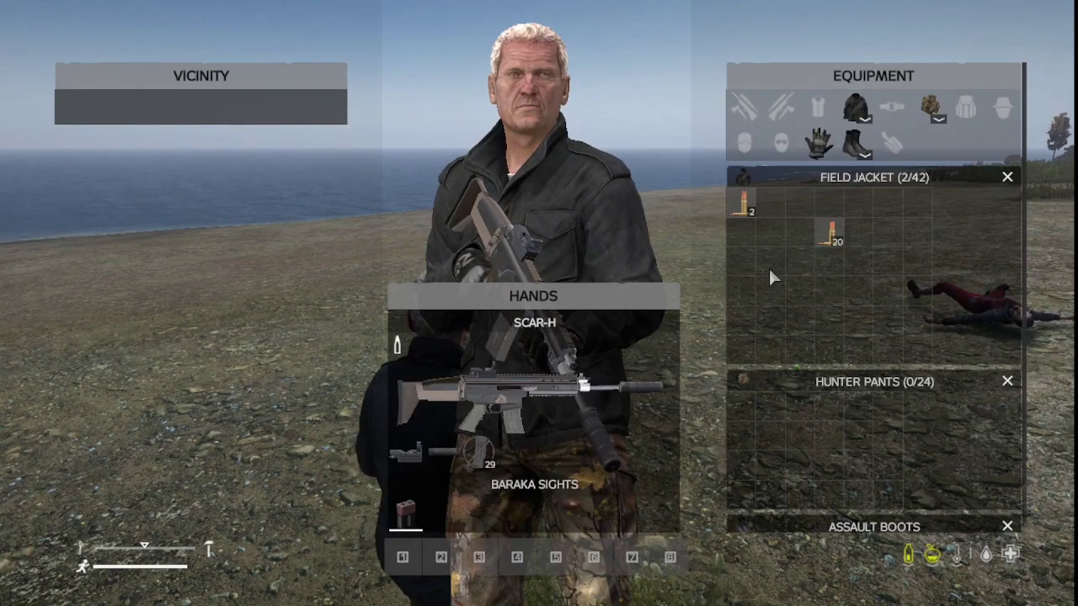
pyautogui.moveTo(477, 455); pyautogui.dragTo(172, 242)
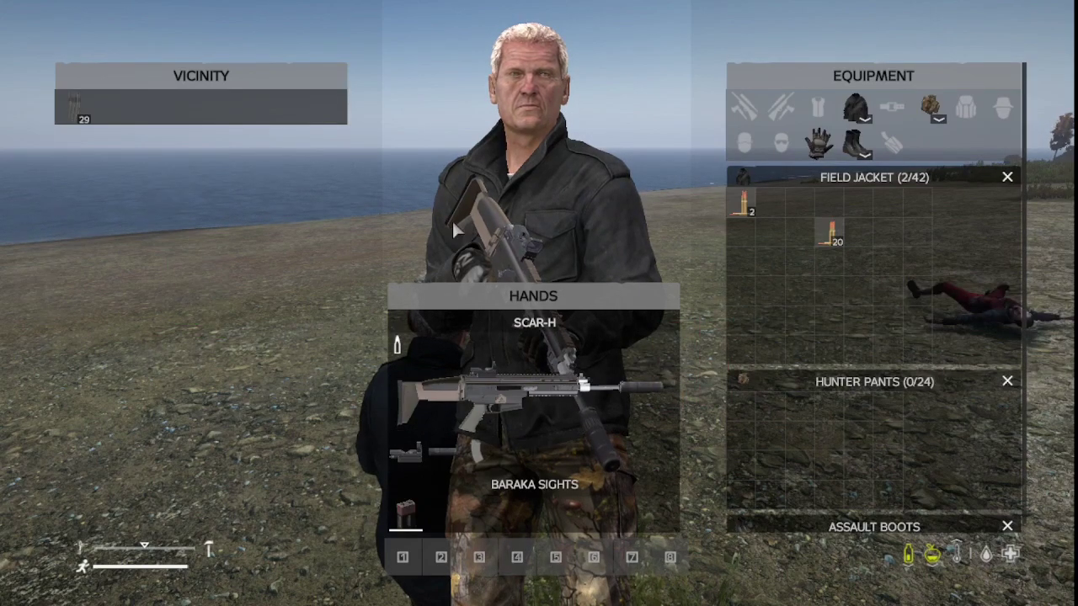
pyautogui.press('Tab')
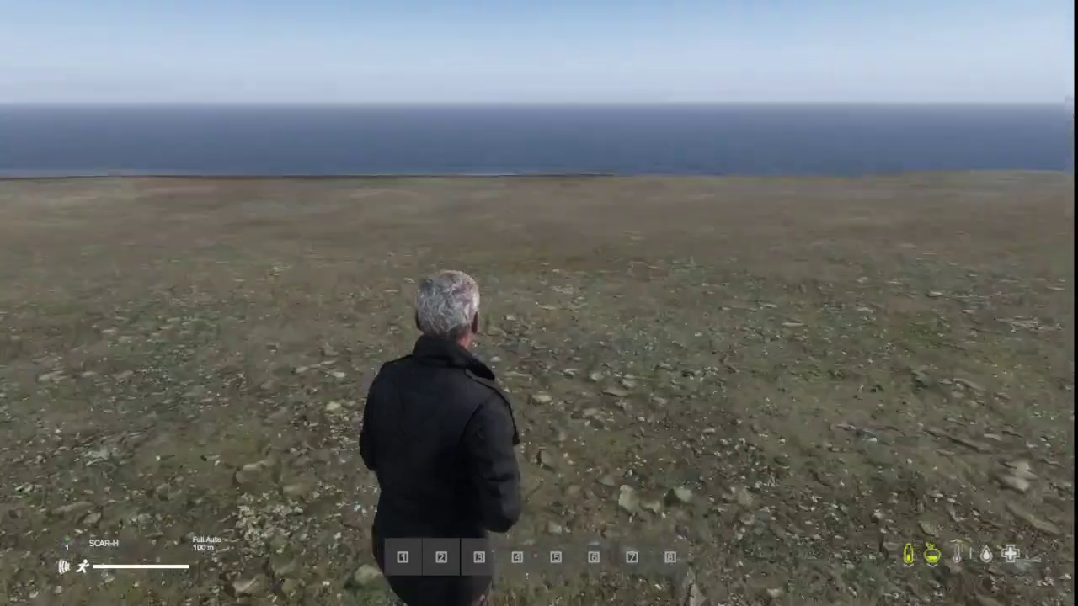
pyautogui.press('space')
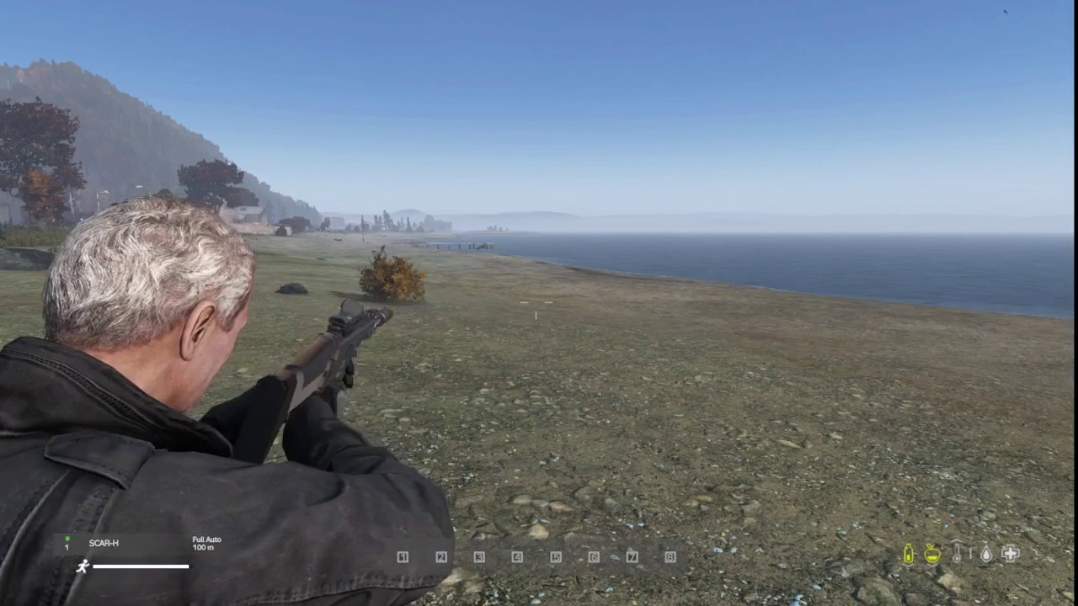
pyautogui.click(539, 303)
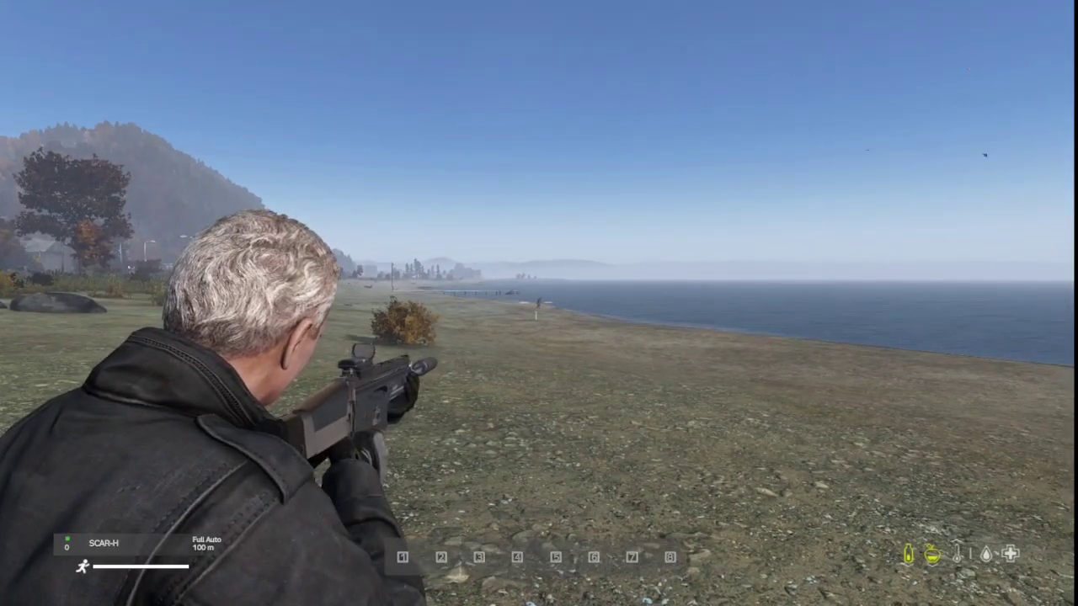
# Drop the SCAR-H on the ground and close the game by running killda from the Windows search.
pyautogui.press('w')
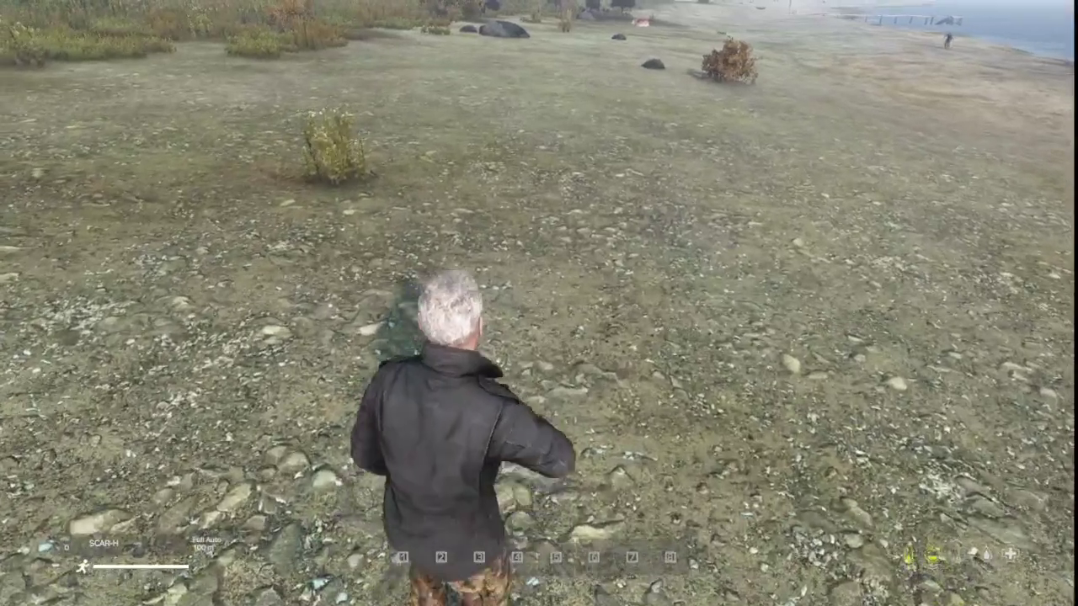
pyautogui.press('g')
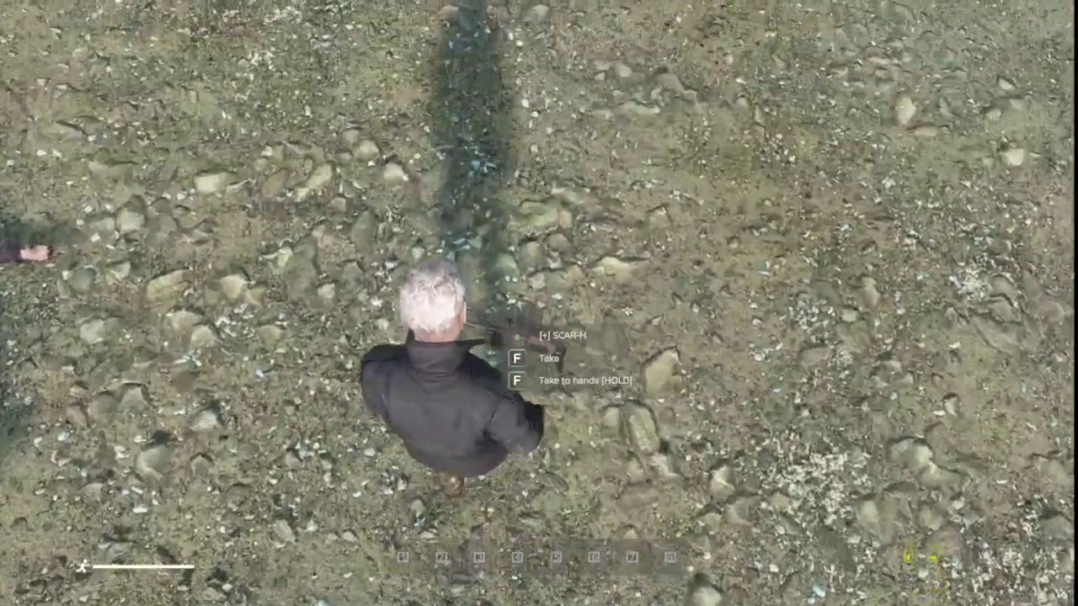
pyautogui.press('s')
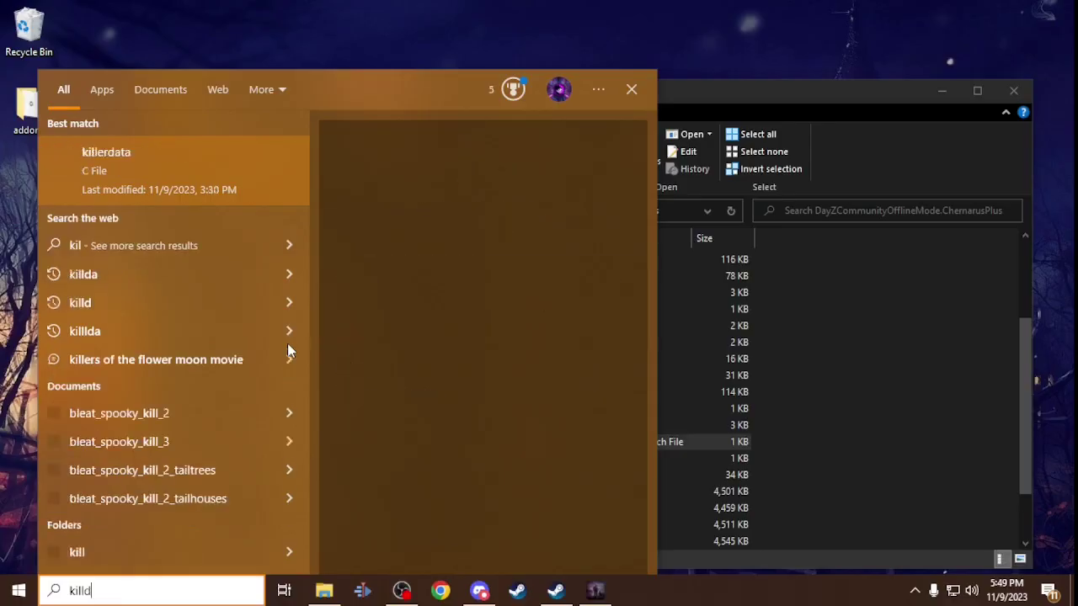
pyautogui.write('da')
pyautogui.press('Return')
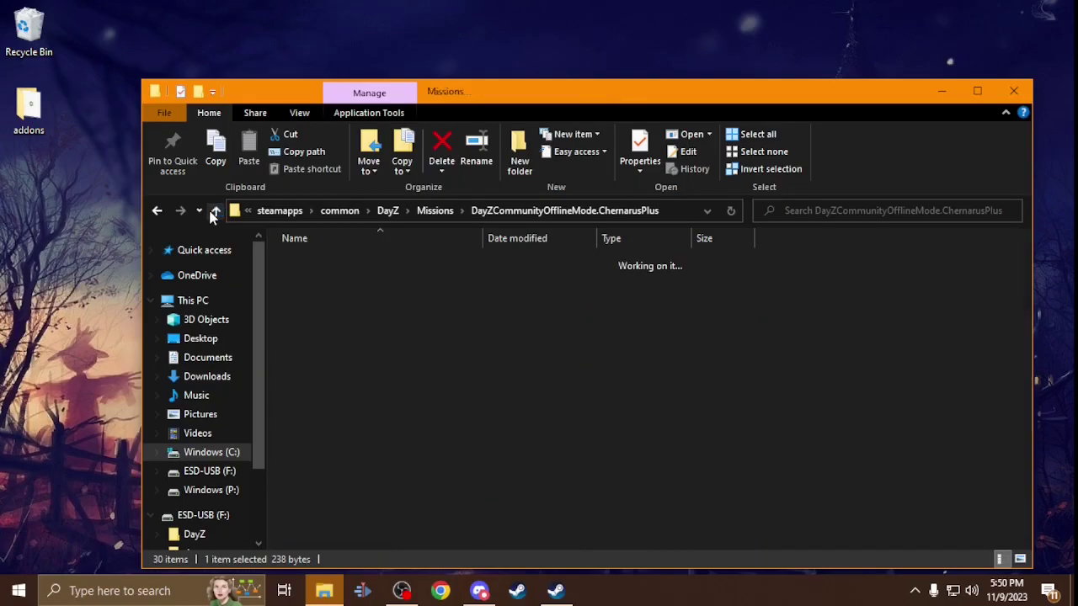
# Open the Addons folder in the DayZ installation directory and locate the sample_weapon PBO.
pyautogui.click(214, 210)
pyautogui.click(215, 210)
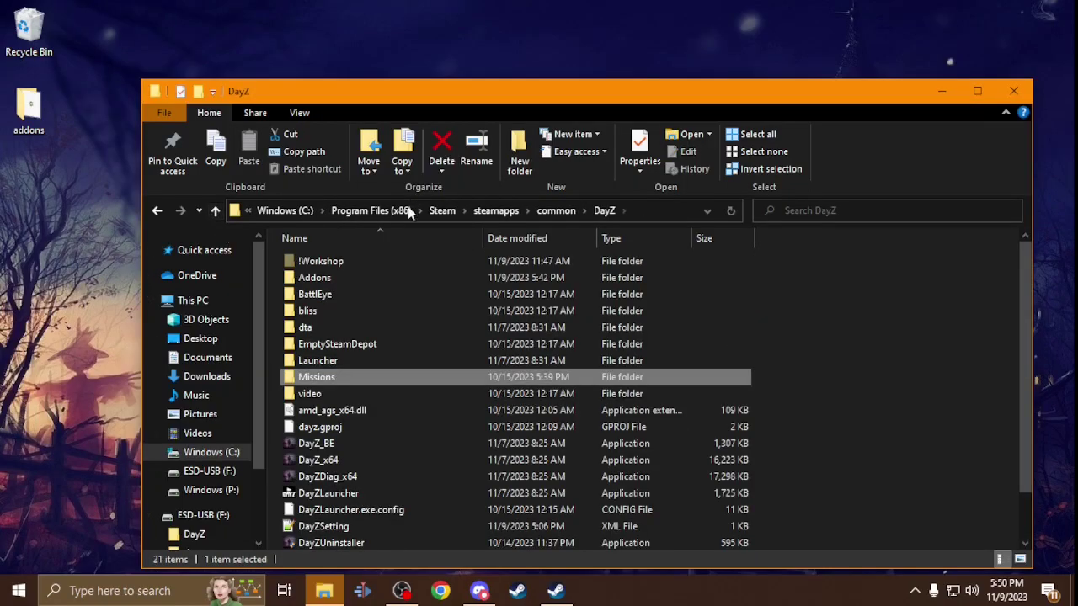
pyautogui.doubleClick(327, 278)
pyautogui.scroll(-10, 368, 352)
pyautogui.scroll(-12, 368, 352)
pyautogui.scroll(2, 366, 353)
pyautogui.scroll(1, 363, 354)
pyautogui.scroll(-11, 364, 354)
pyautogui.scroll(-15, 364, 352)
pyautogui.scroll(15, 362, 353)
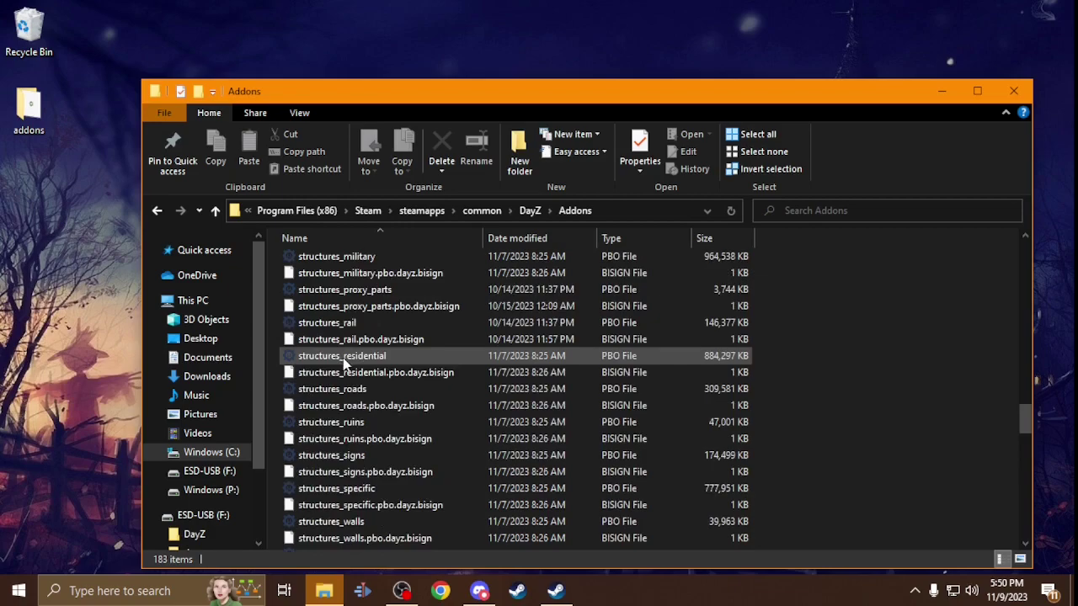
pyautogui.scroll(3, 354, 362)
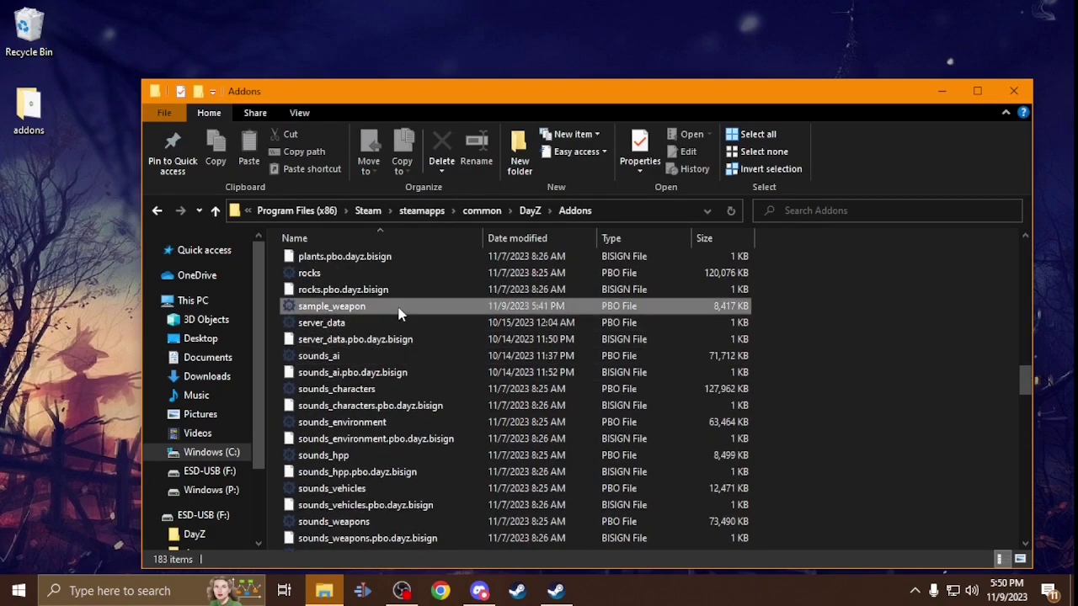
# Delete the sample_weapon PBO from Addons and open the scar_h P3D model from P:\sample_weapon\data\scar_h\data.
pyautogui.click(443, 148)
pyautogui.scroll(-2, 241, 414)
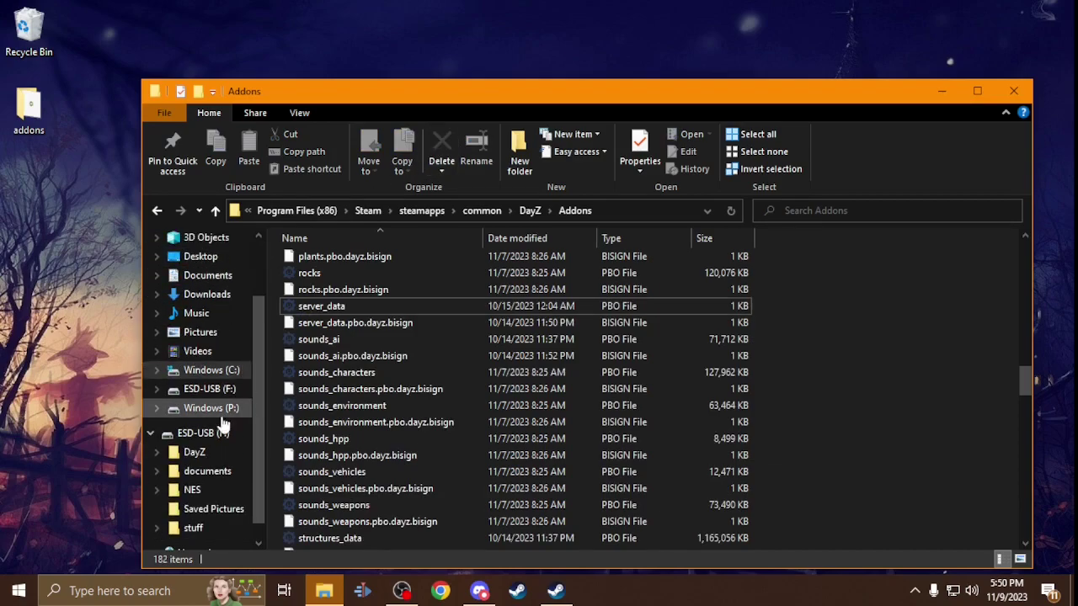
pyautogui.click(230, 411)
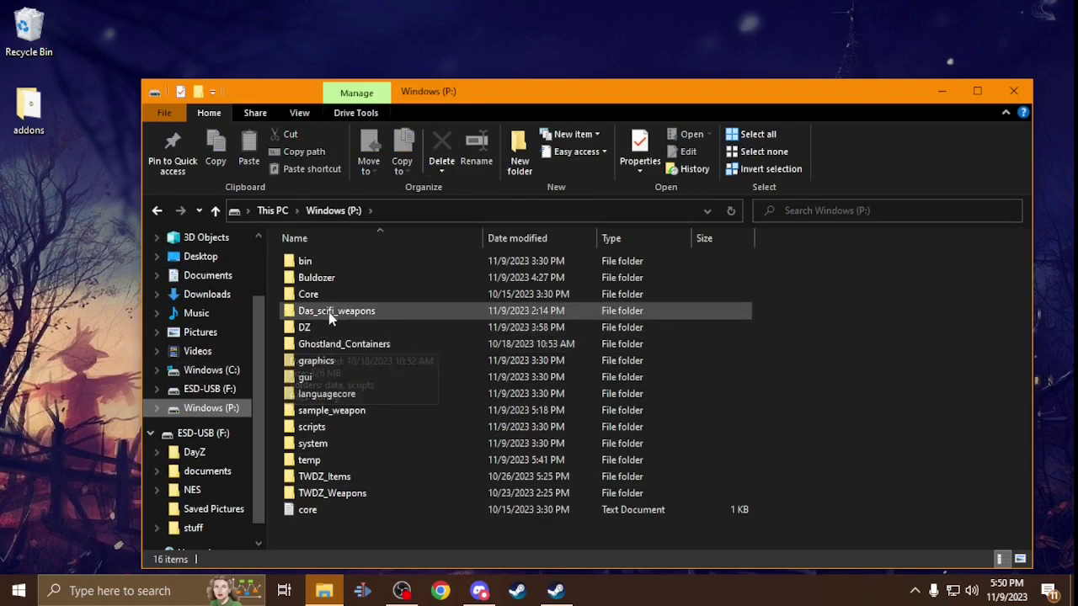
pyautogui.doubleClick(352, 412)
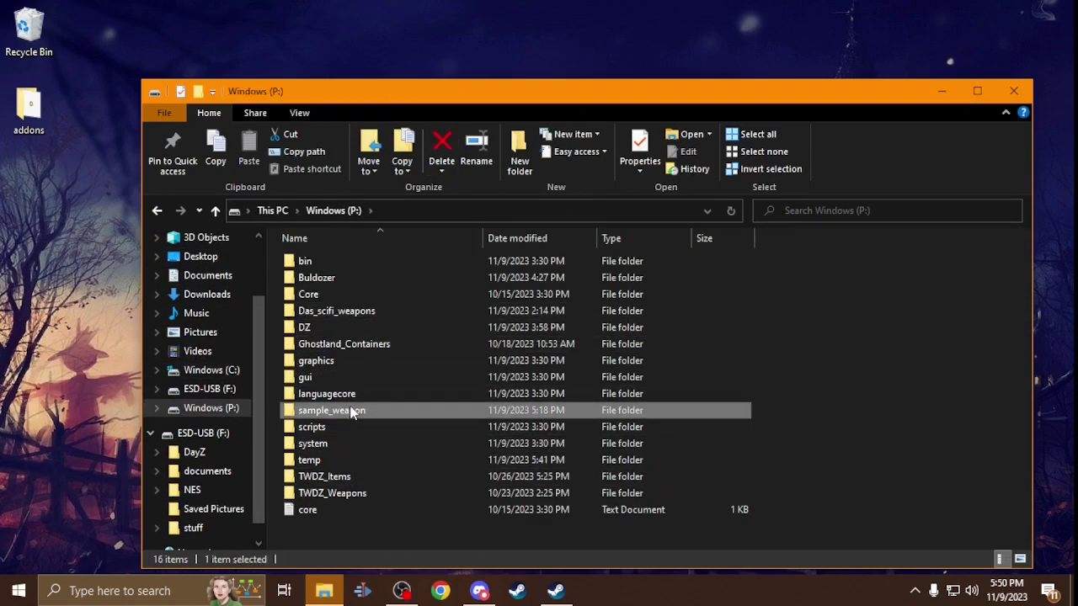
pyautogui.doubleClick(358, 263)
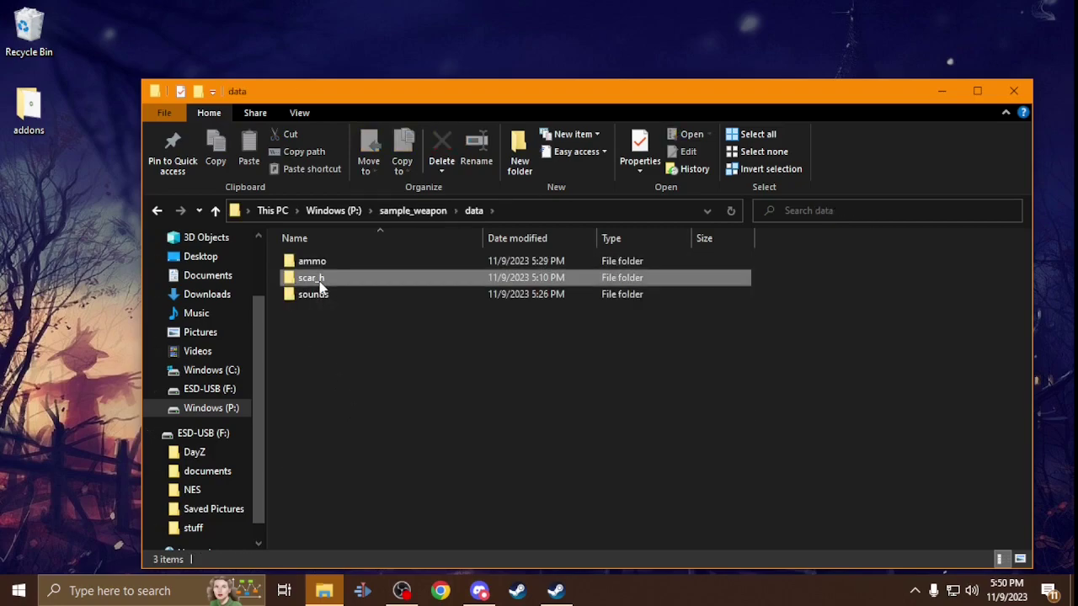
pyautogui.doubleClick(321, 278)
pyautogui.doubleClick(323, 264)
pyautogui.doubleClick(320, 283)
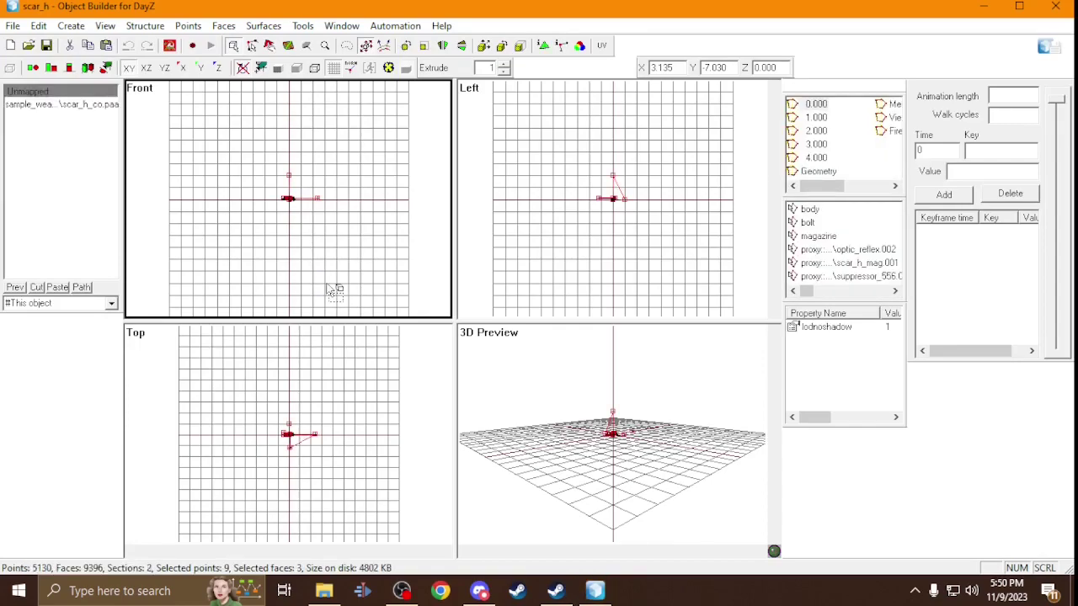
# Select the flat rectangular two-face panel on the receiver in the 0.000 LOD and paste a duplicate of it in place.
pyautogui.scroll(5, 284, 171)
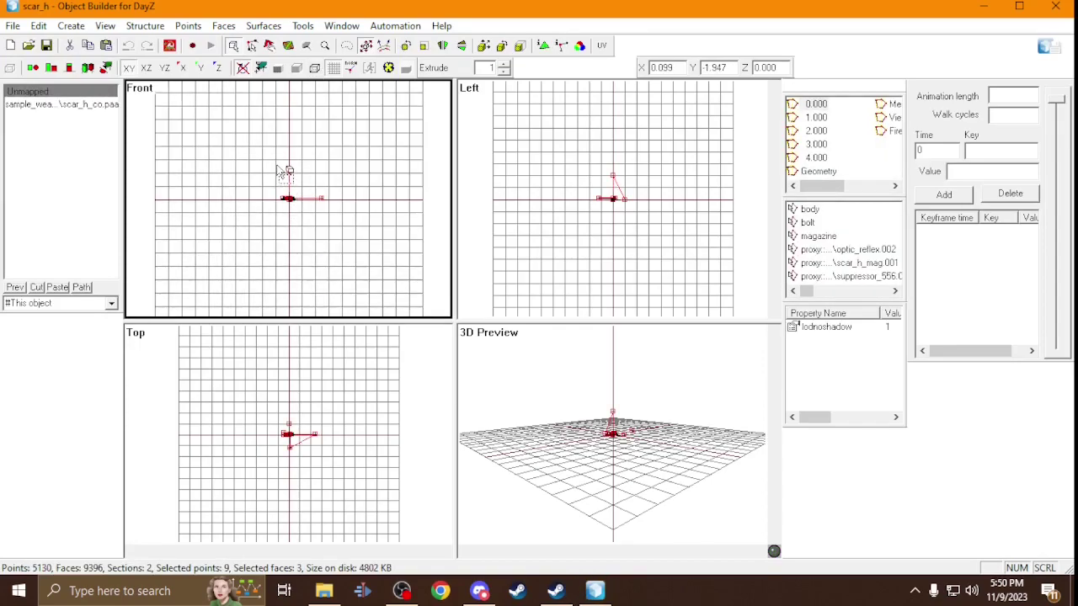
pyautogui.scroll(6, 286, 173)
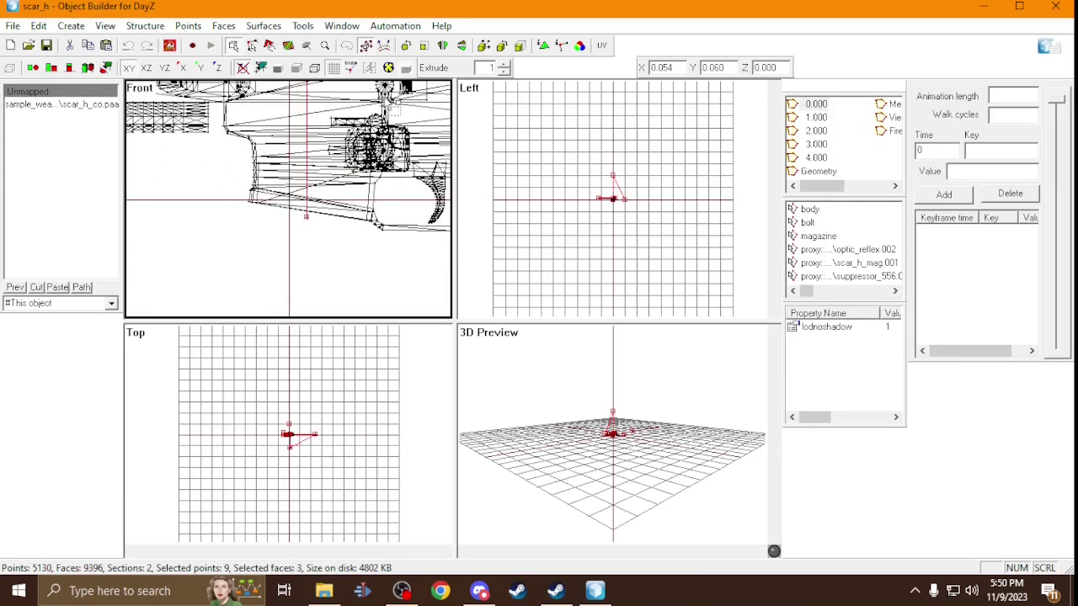
pyautogui.scroll(2, 398, 110)
pyautogui.scroll(-2, 395, 126)
pyautogui.scroll(3, 392, 126)
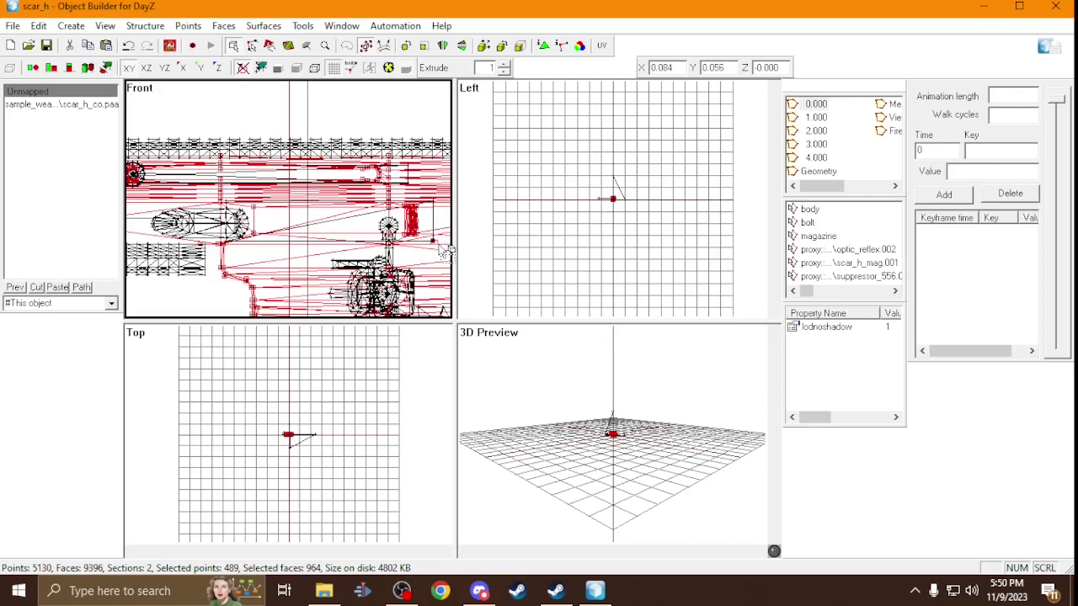
pyautogui.click(419, 238)
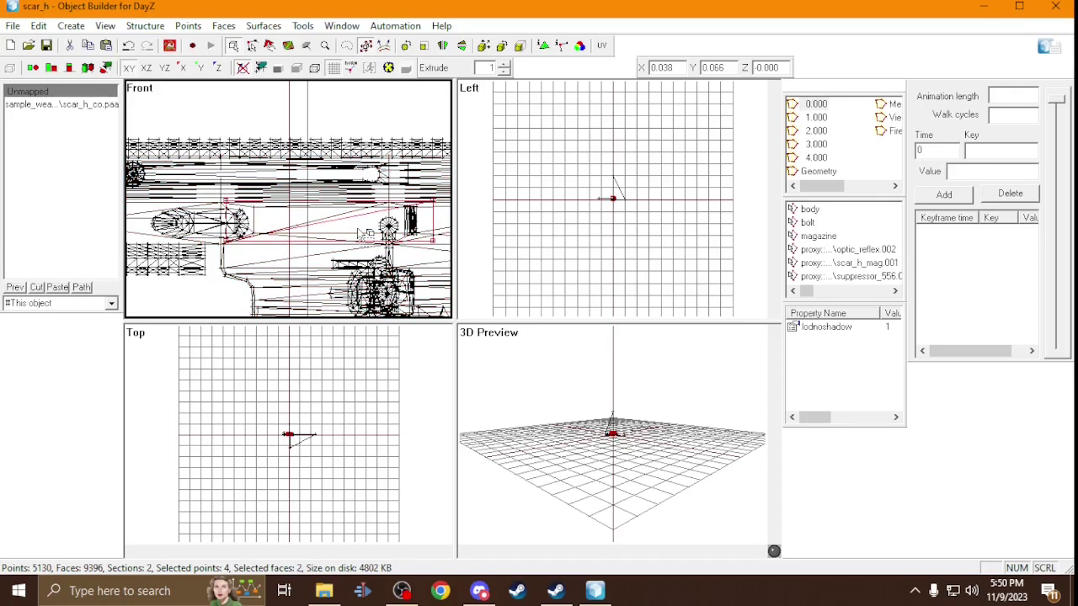
pyautogui.scroll(4, 349, 234)
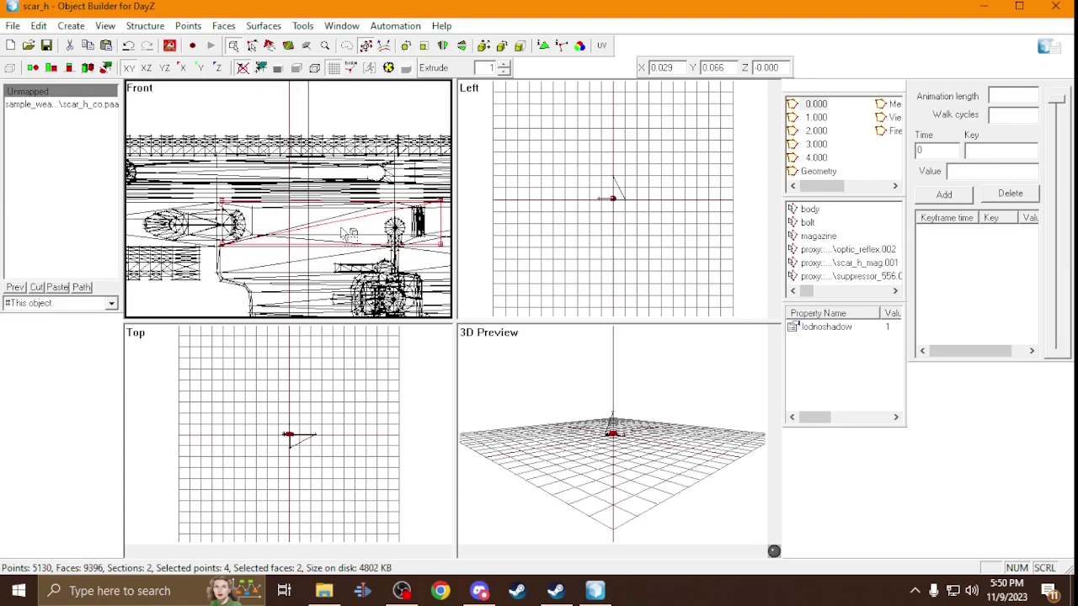
pyautogui.scroll(4, 261, 463)
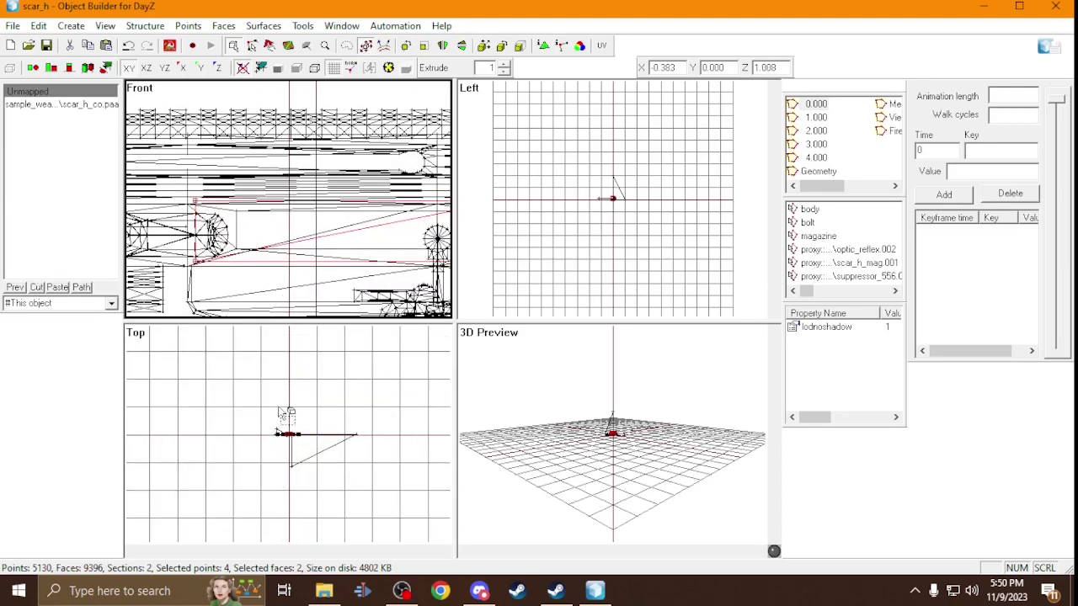
pyautogui.hotkey('ctrl', 'v')
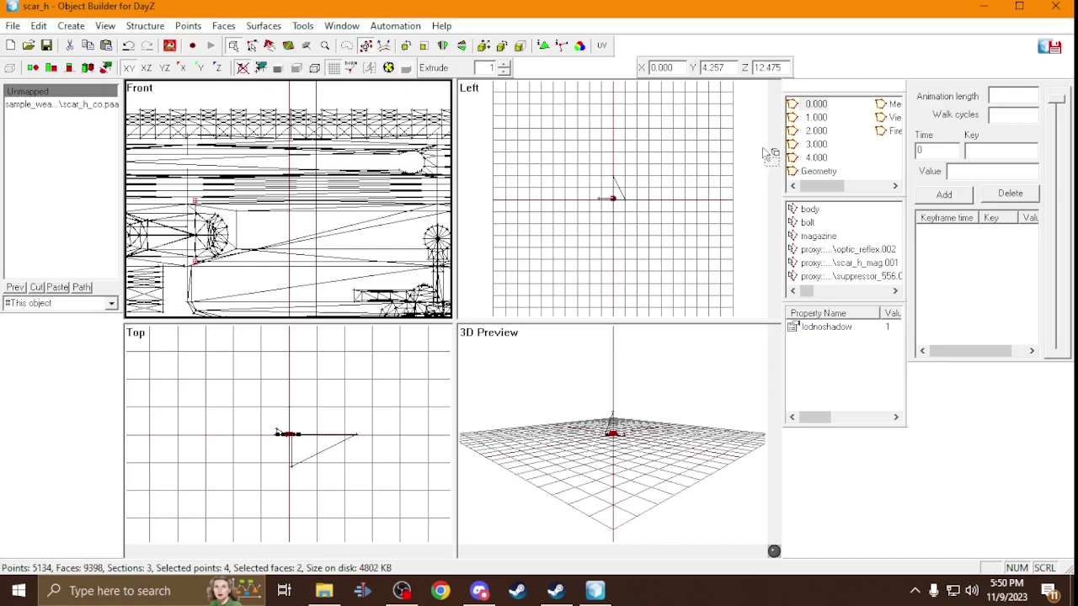
# Select the charging handle's geometry and redefine the bolt named selection with it in the 0.000 LOD.
pyautogui.scroll(-3, 295, 229)
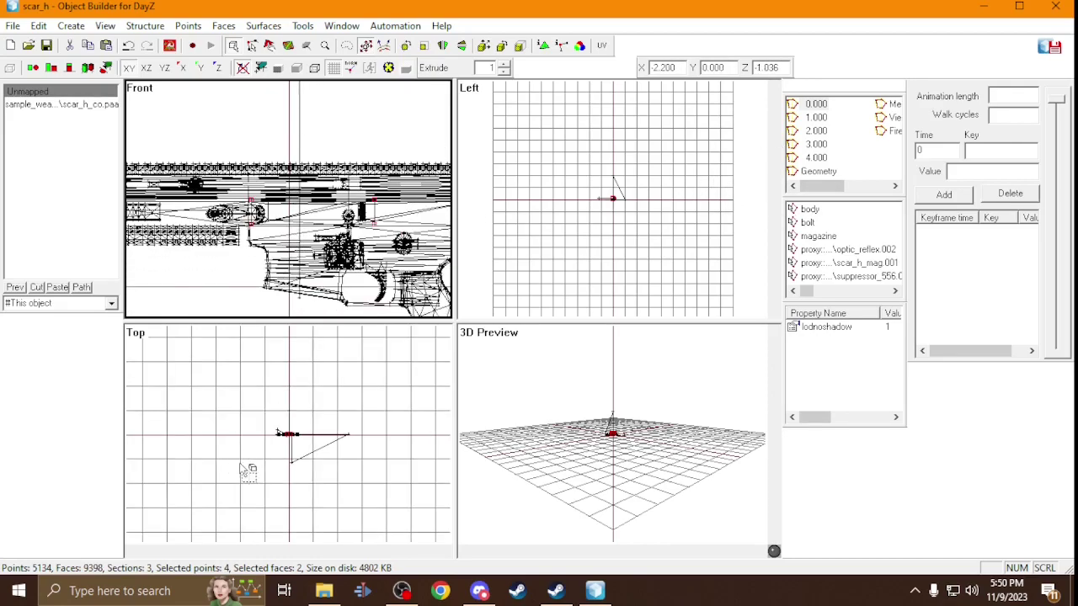
pyautogui.scroll(-5, 290, 455)
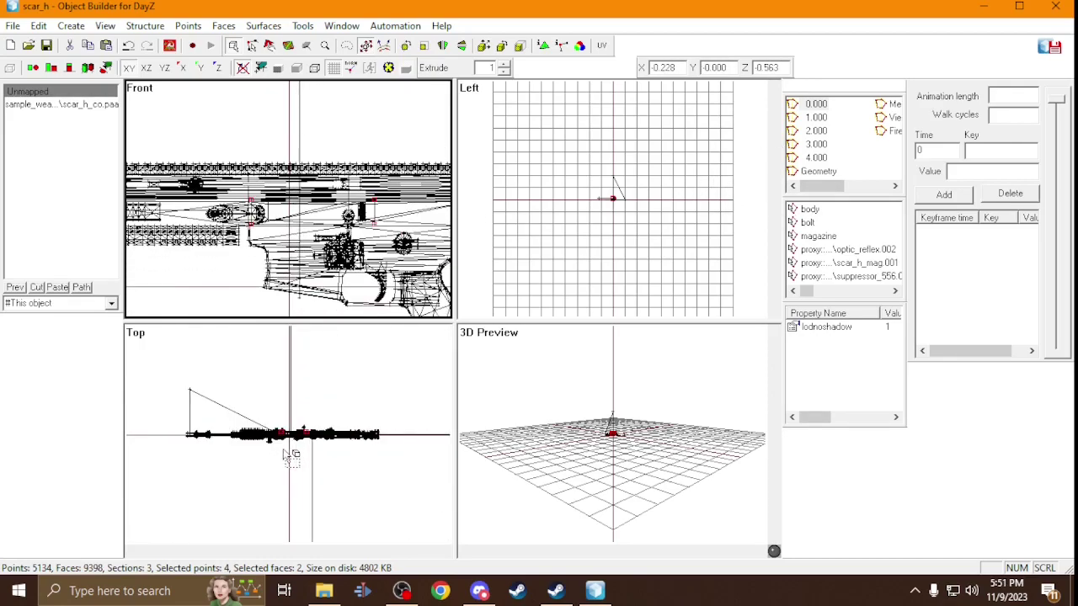
pyautogui.scroll(2, 257, 469)
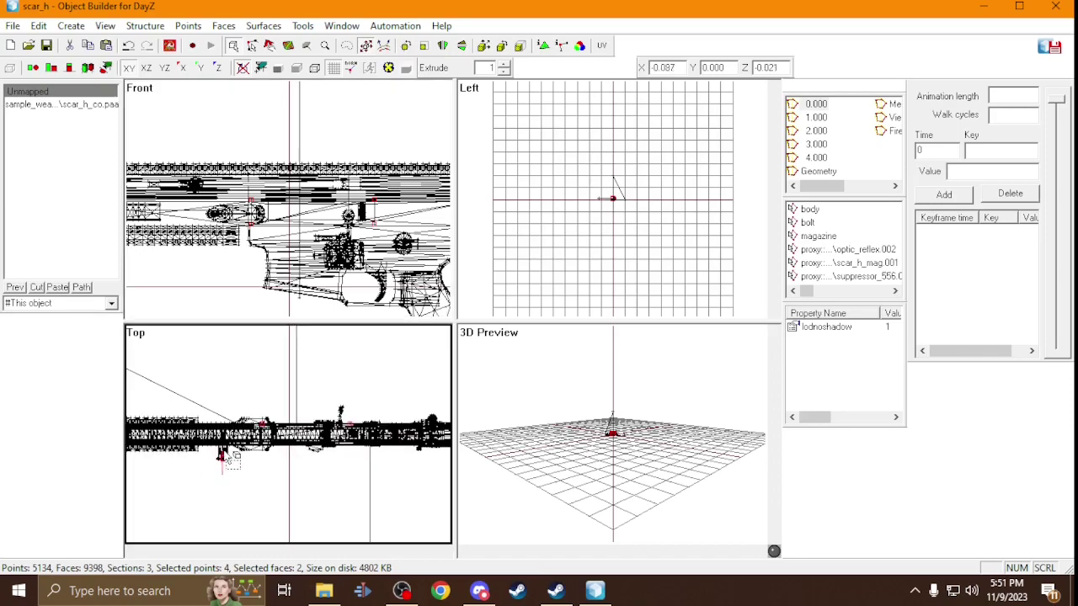
pyautogui.moveTo(221, 453); pyautogui.dragTo(247, 484)
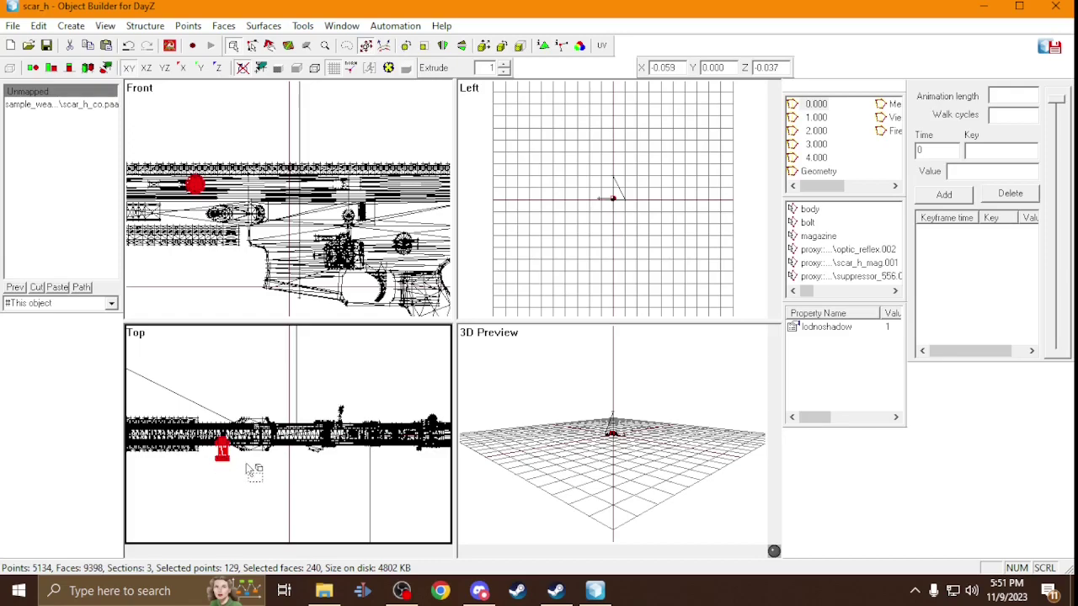
pyautogui.rightClick(805, 225)
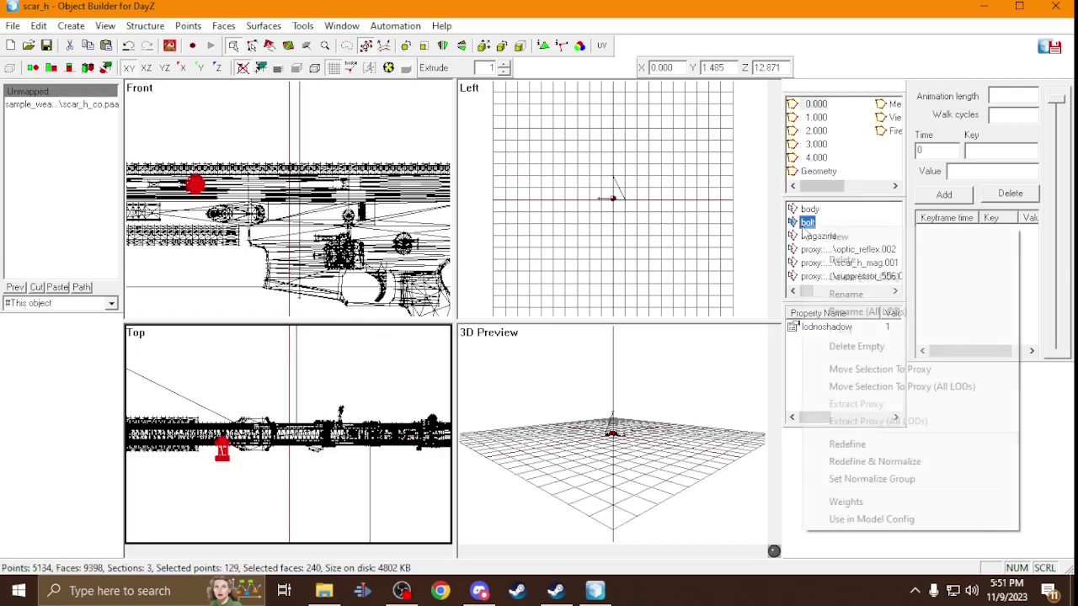
pyautogui.click(846, 444)
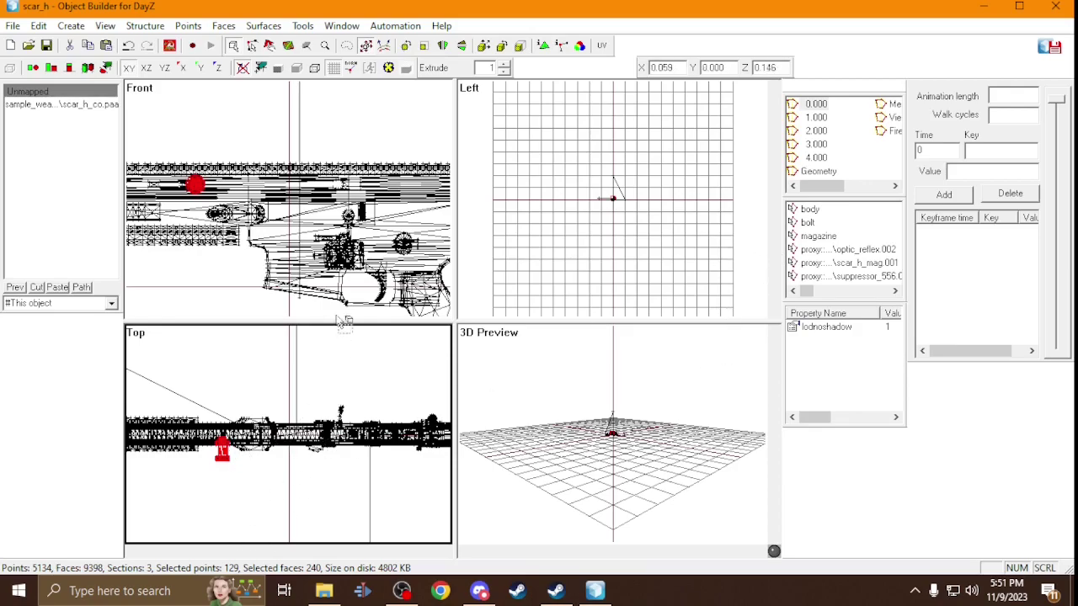
# Examine how the charging handle and receiver geometry are separated in the front and top views.
pyautogui.scroll(-5, 347, 189)
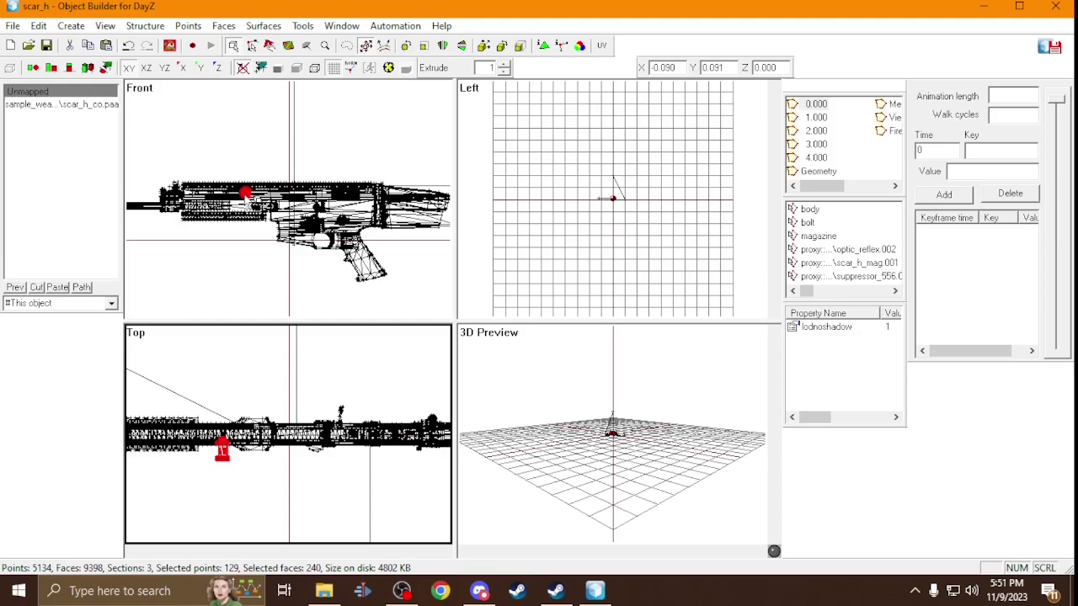
pyautogui.moveTo(348, 190); pyautogui.dragTo(347, 191, button='right')
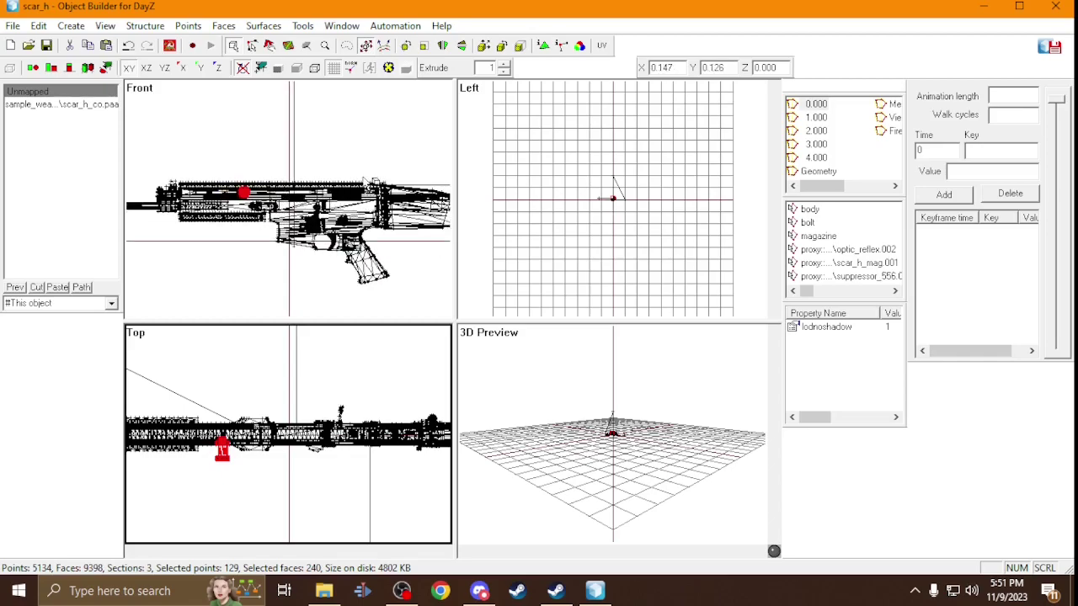
pyautogui.scroll(3, 380, 180)
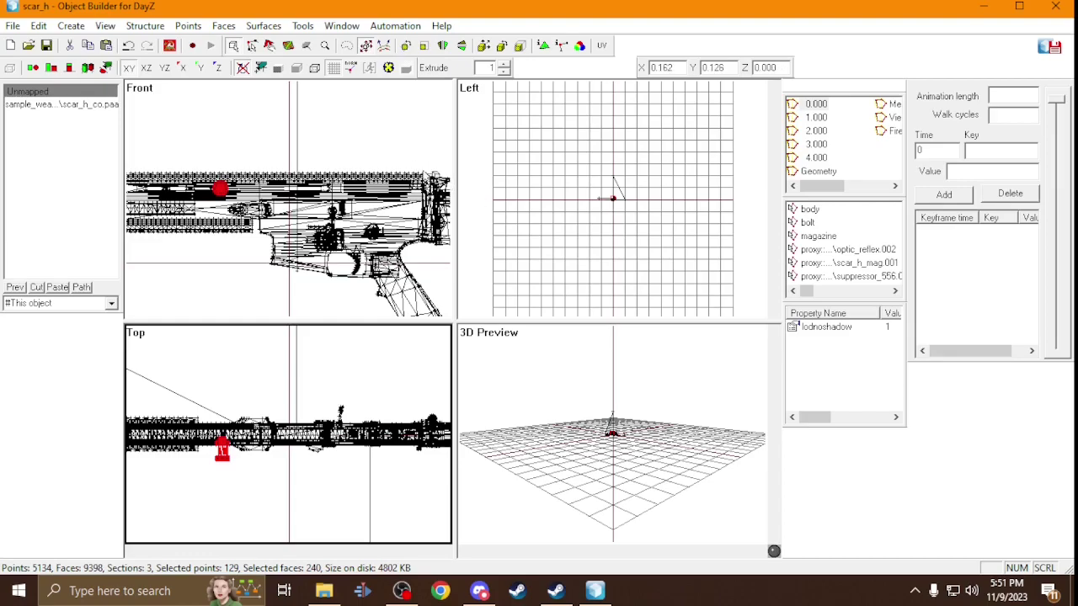
pyautogui.moveTo(415, 160); pyautogui.dragTo(442, 194)
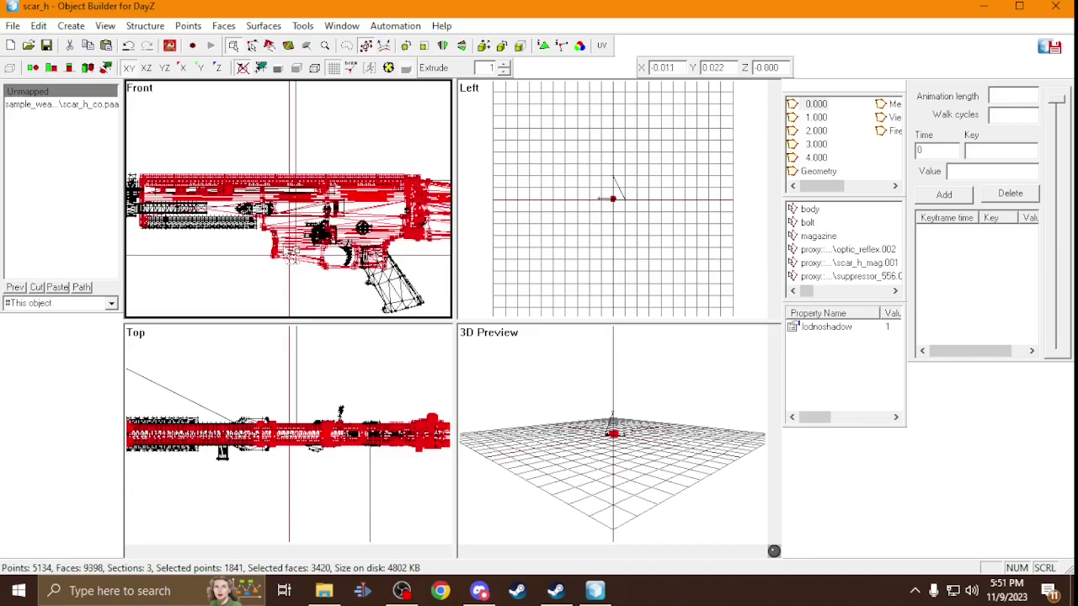
pyautogui.click(270, 283)
pyautogui.moveTo(286, 479); pyautogui.dragTo(228, 468)
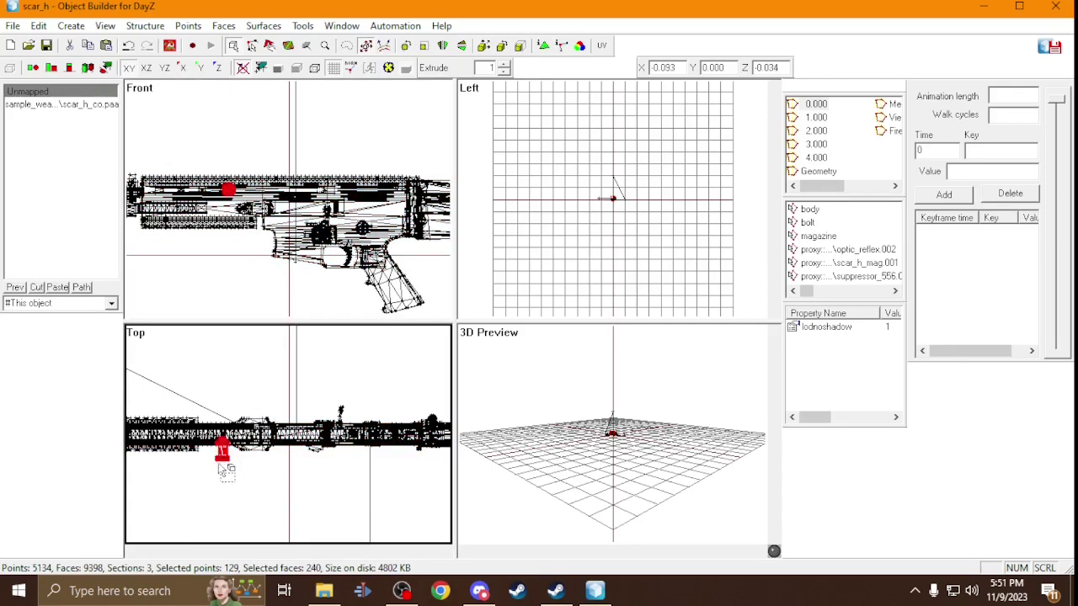
pyautogui.scroll(1, 254, 461)
pyautogui.scroll(-2, 253, 461)
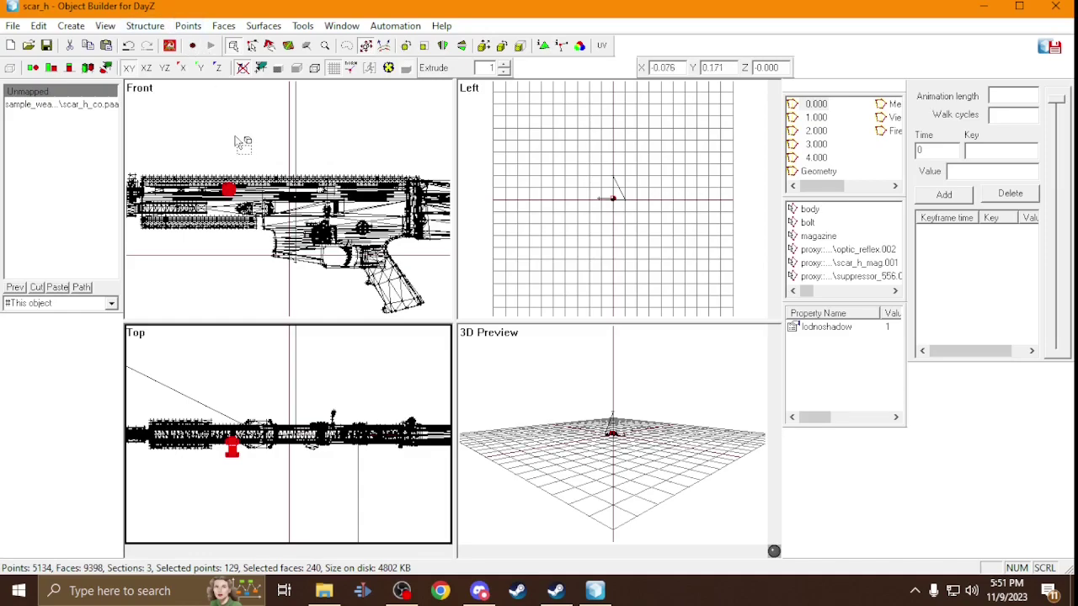
pyautogui.scroll(2, 269, 171)
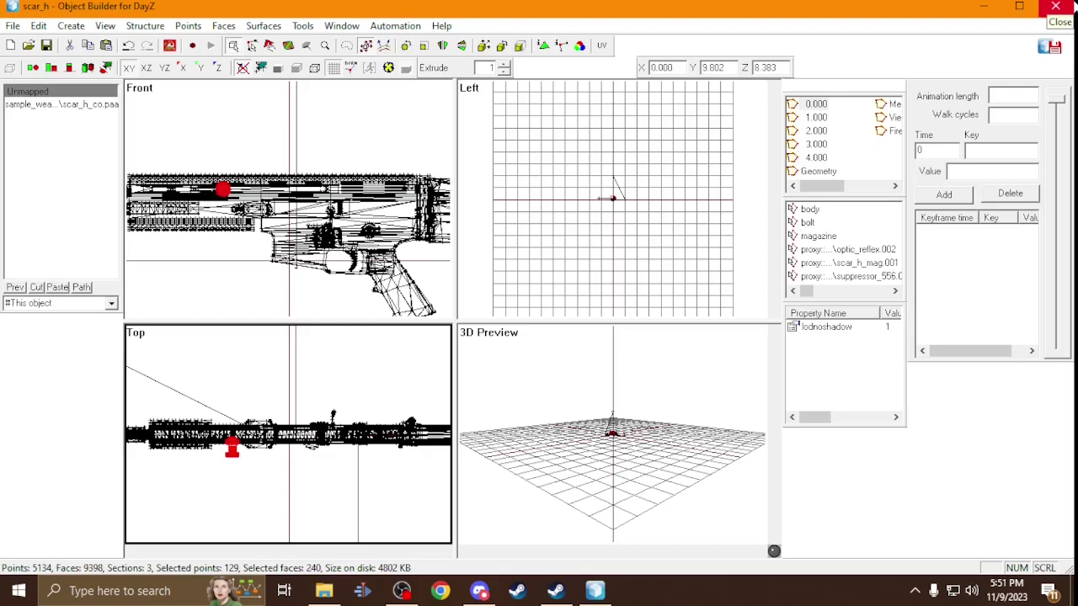
# Save and close the scar_h model and open CustomMagazines.c from P:\sample_weapon\scripts\4_World.
pyautogui.click(420, 177)
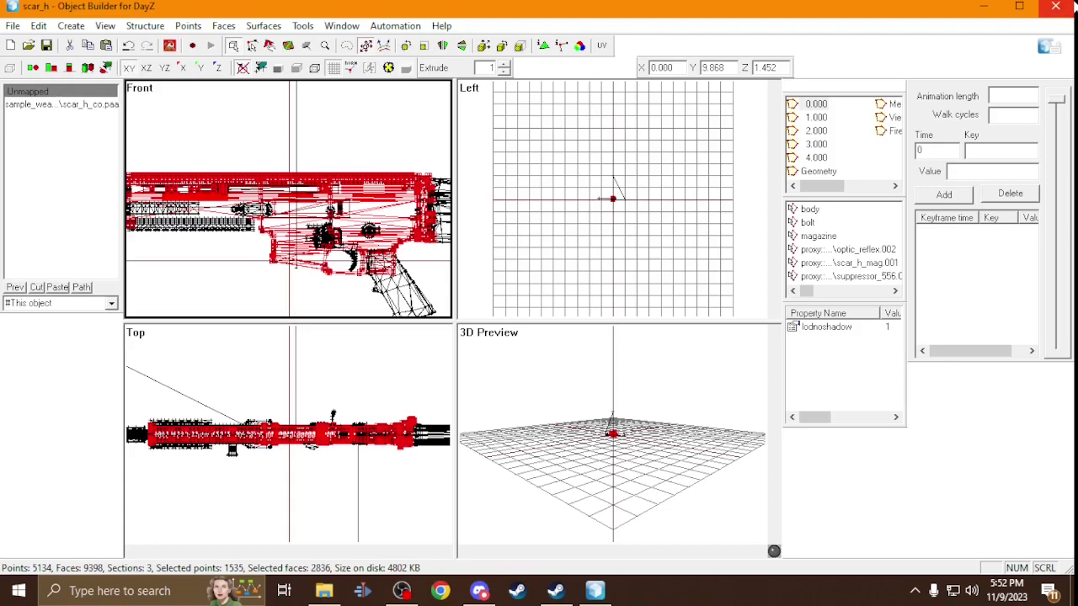
pyautogui.click(1056, 6)
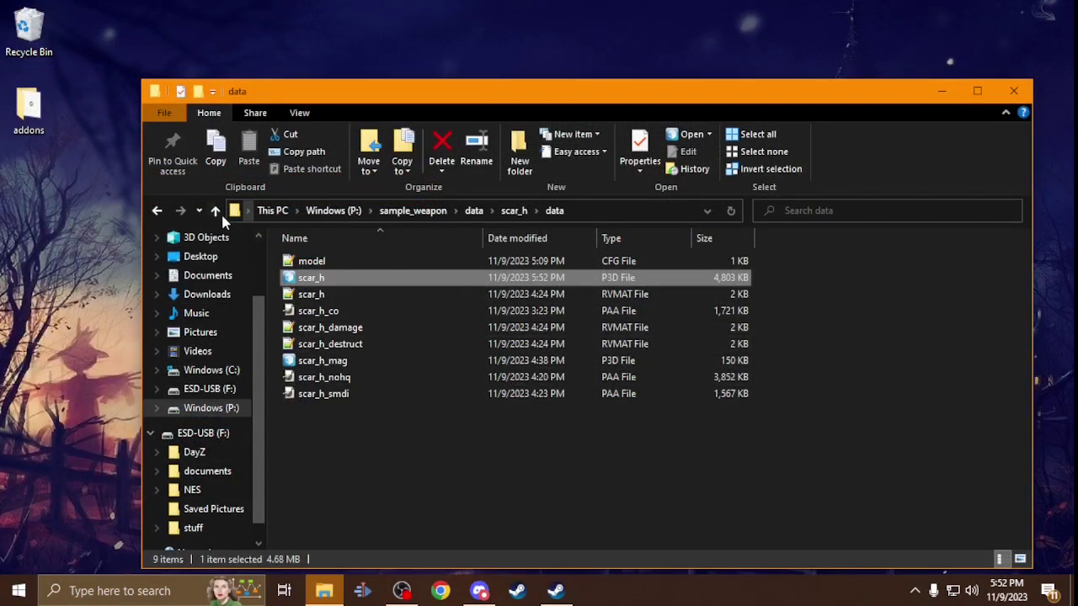
pyautogui.click(215, 409)
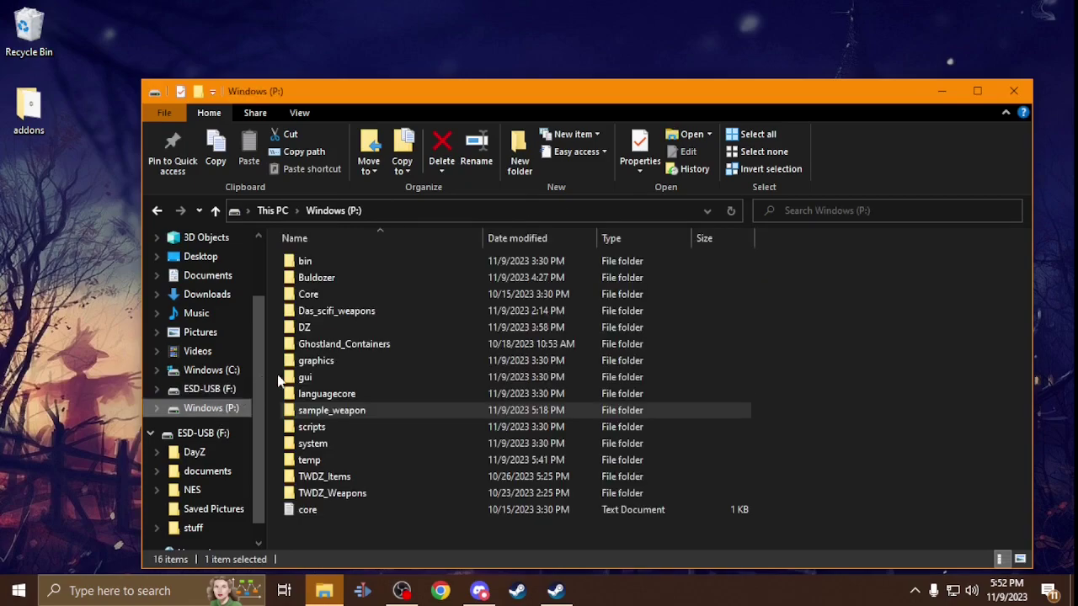
pyautogui.doubleClick(331, 408)
pyautogui.doubleClick(328, 279)
pyautogui.doubleClick(327, 263)
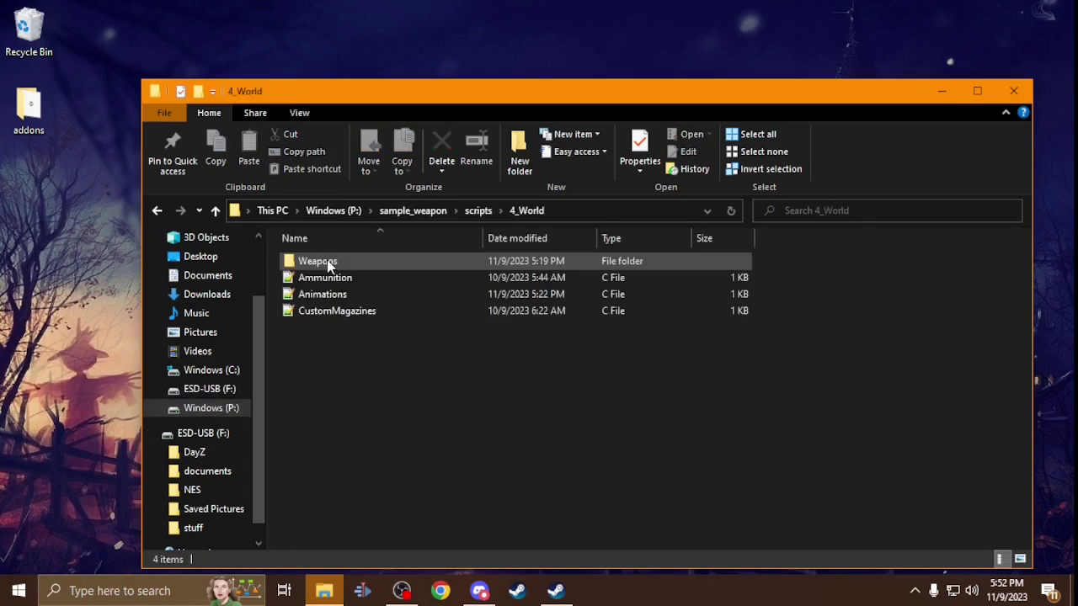
pyautogui.doubleClick(332, 311)
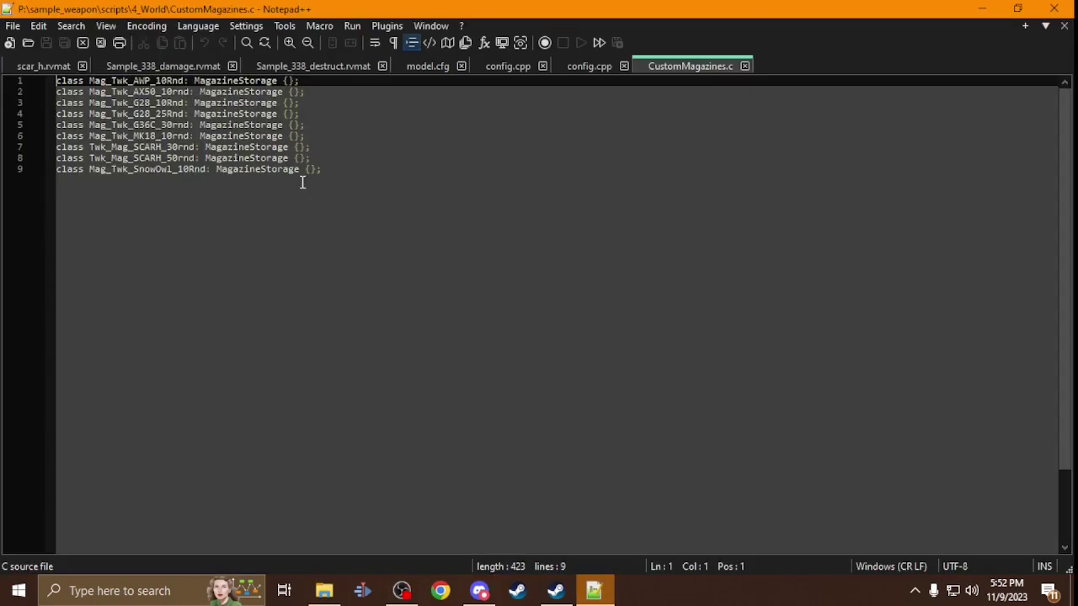
# Delete every magazine class line in CustomMagazines.c except the first, Mag_Twk_AWP_10Rnd.
pyautogui.moveTo(361, 196); pyautogui.dragTo(14, 90)
pyautogui.press('BackSpace')
pyautogui.press('BackSpace')
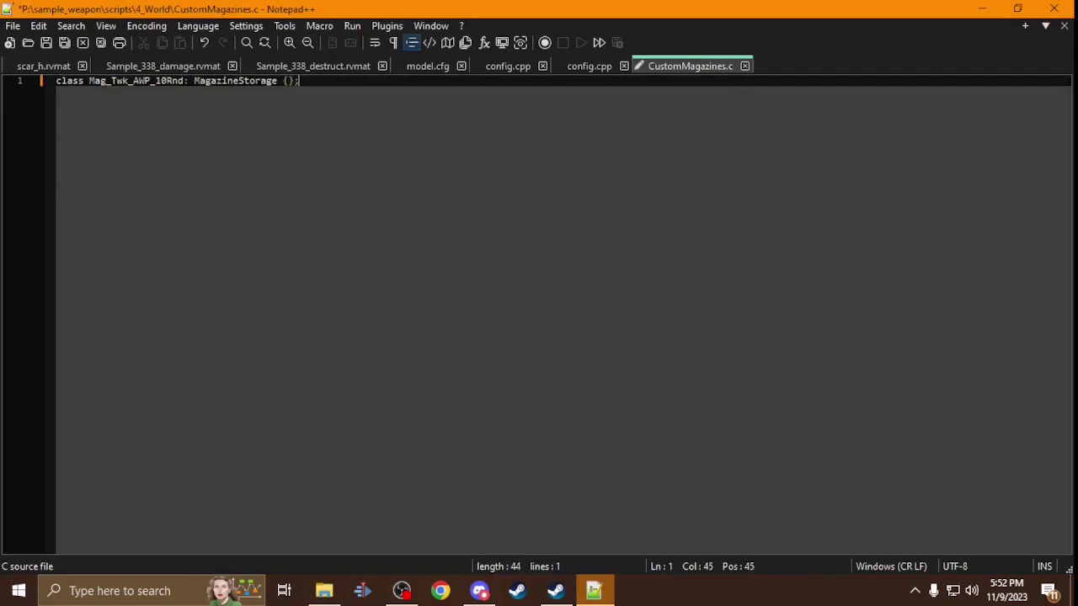
# Replace the remaining class name in CustomMagazines.c with Mag_Sample_SCARH_30rnd, copied from the magazine class in the scar_h config.cpp.
pyautogui.click(497, 68)
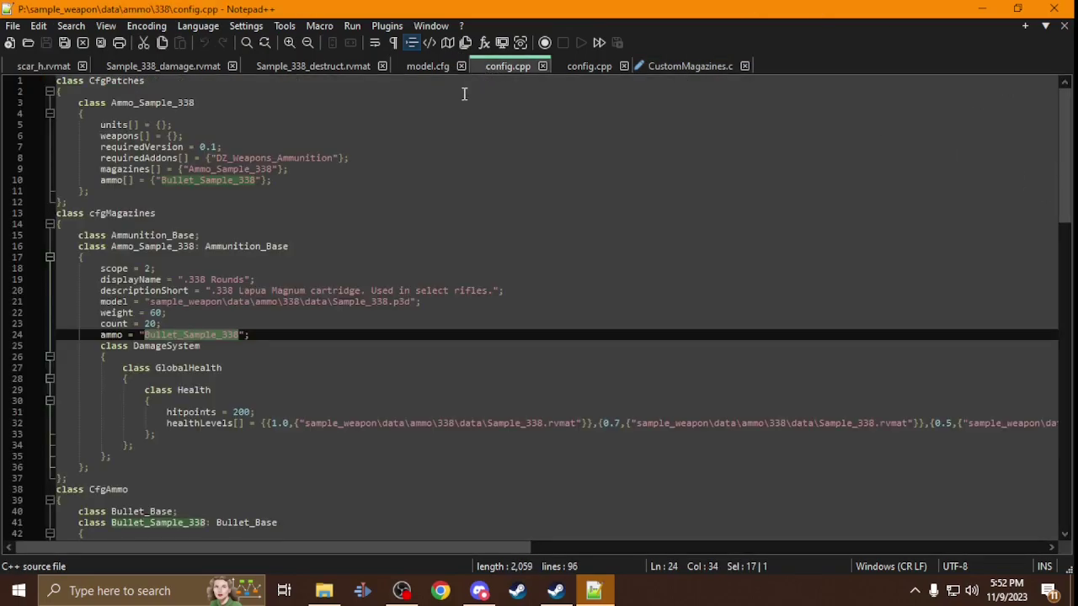
pyautogui.click(581, 66)
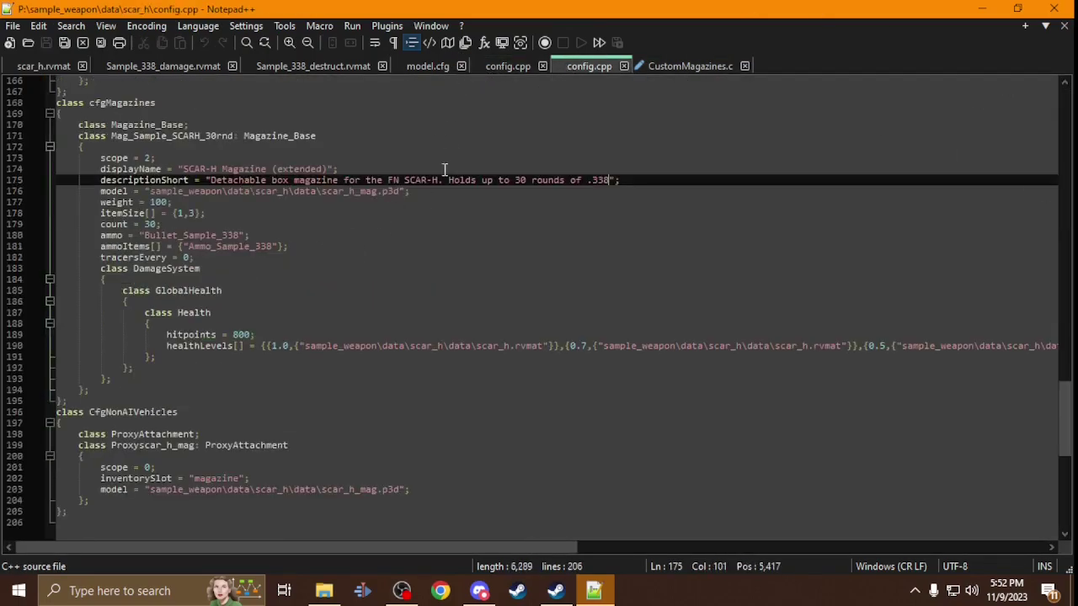
pyautogui.doubleClick(167, 136)
pyautogui.hotkey('ctrl', 'c')
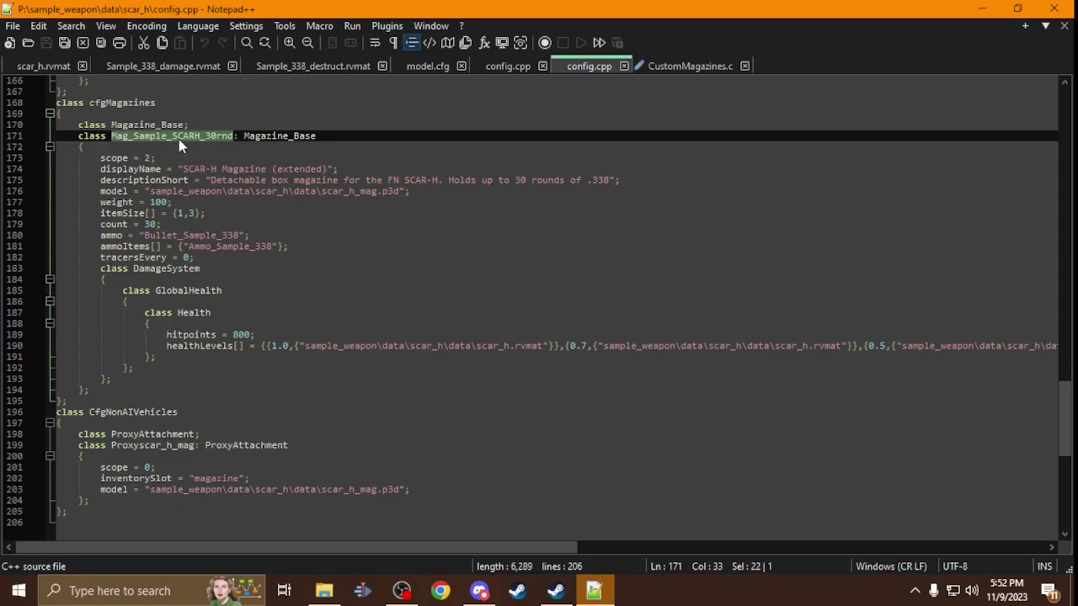
pyautogui.click(674, 66)
pyautogui.doubleClick(128, 82)
pyautogui.hotkey('ctrl', 'v')
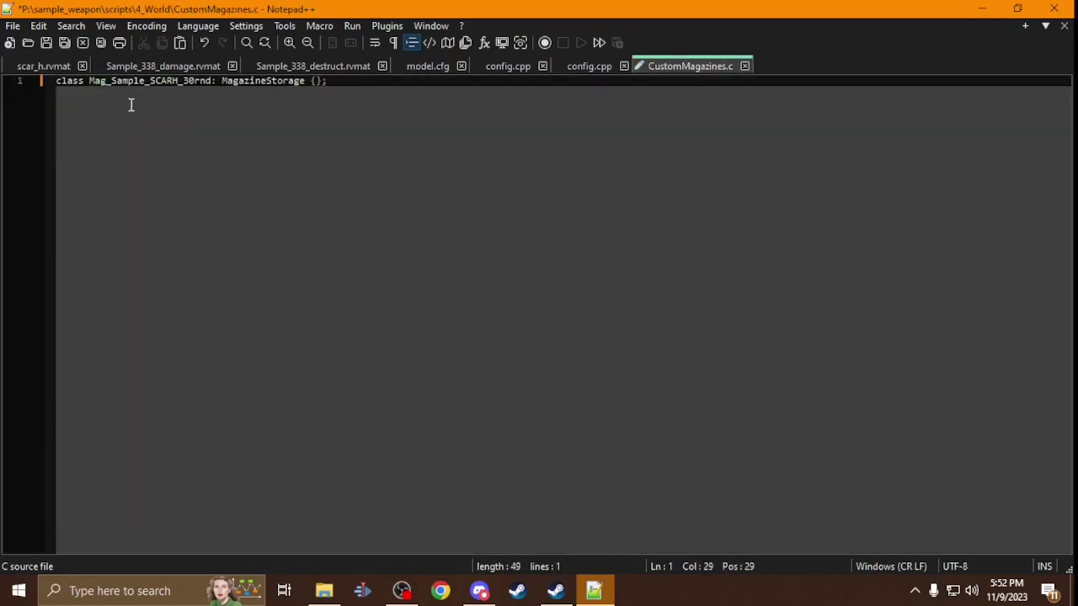
# Save the edited CustomMagazines.c without opening another file, and close the text editor.
pyautogui.click(28, 44)
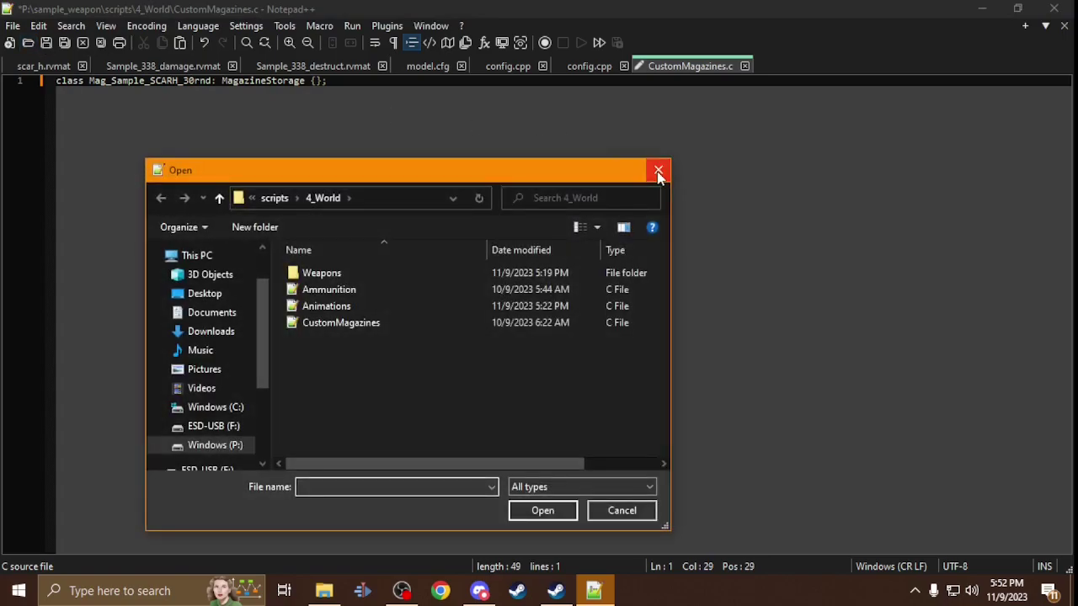
pyautogui.click(659, 172)
pyautogui.click(46, 43)
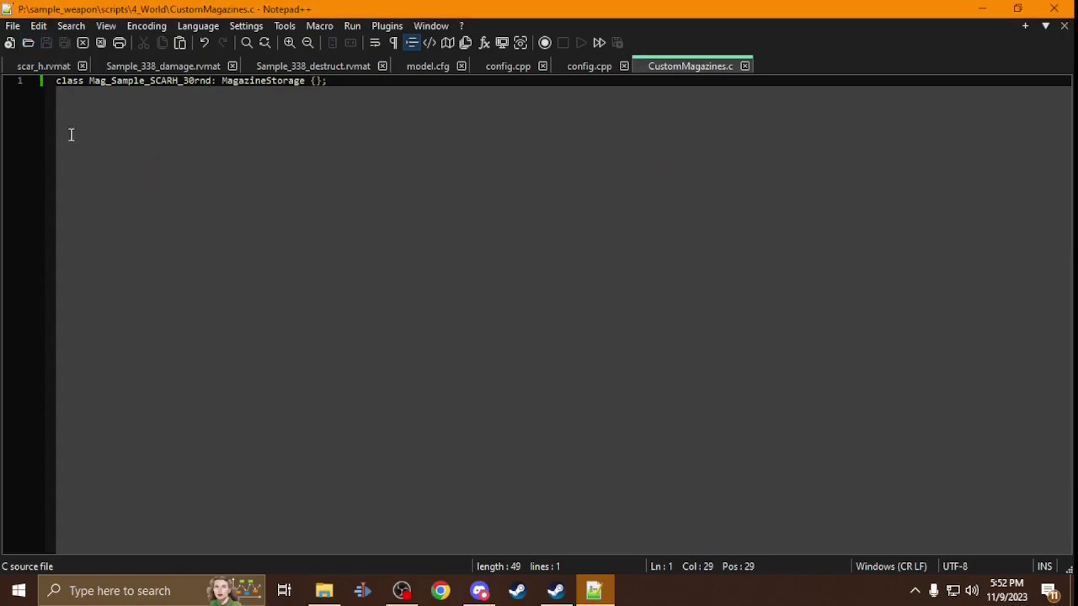
pyautogui.click(1072, 7)
# Launch pboProject and, in its setup, delete all temp files in P:\temp and the files in the mod output folder.
pyautogui.press('super')
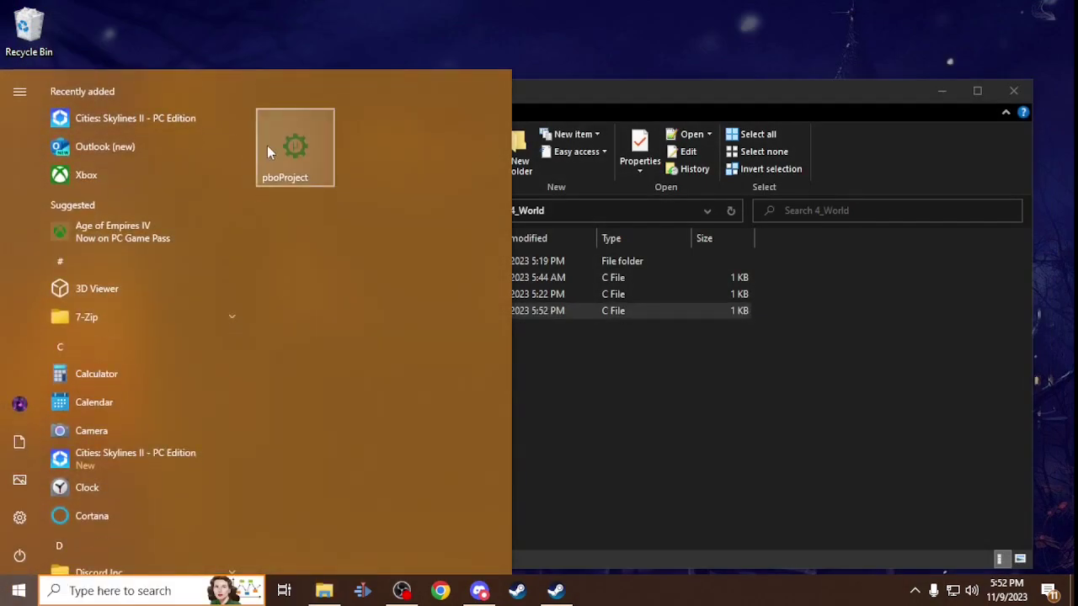
pyautogui.click(267, 151)
pyautogui.click(398, 328)
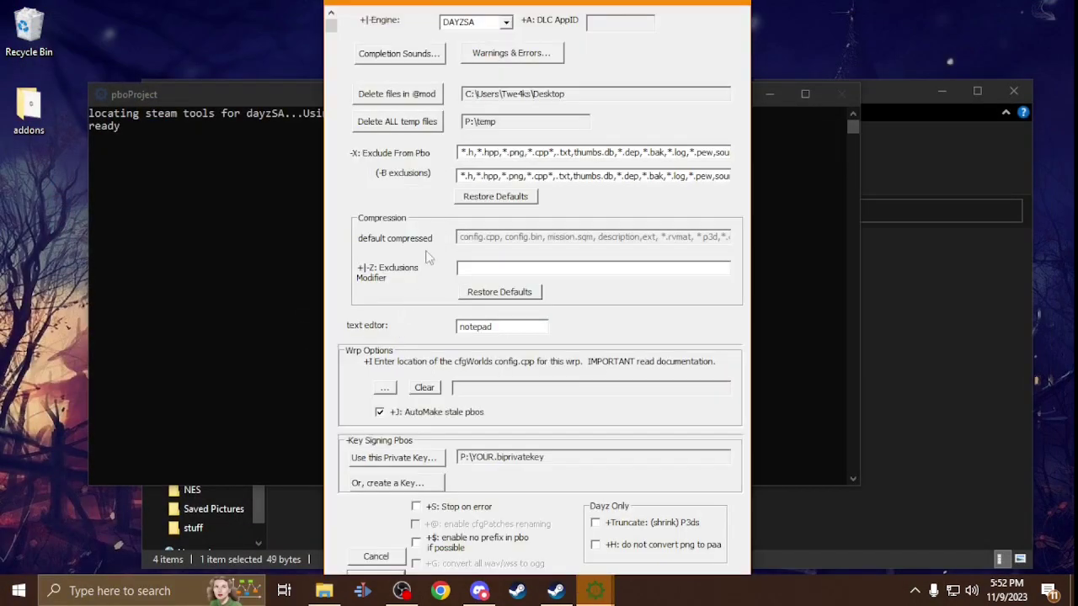
pyautogui.click(430, 123)
pyautogui.click(604, 371)
pyautogui.click(556, 340)
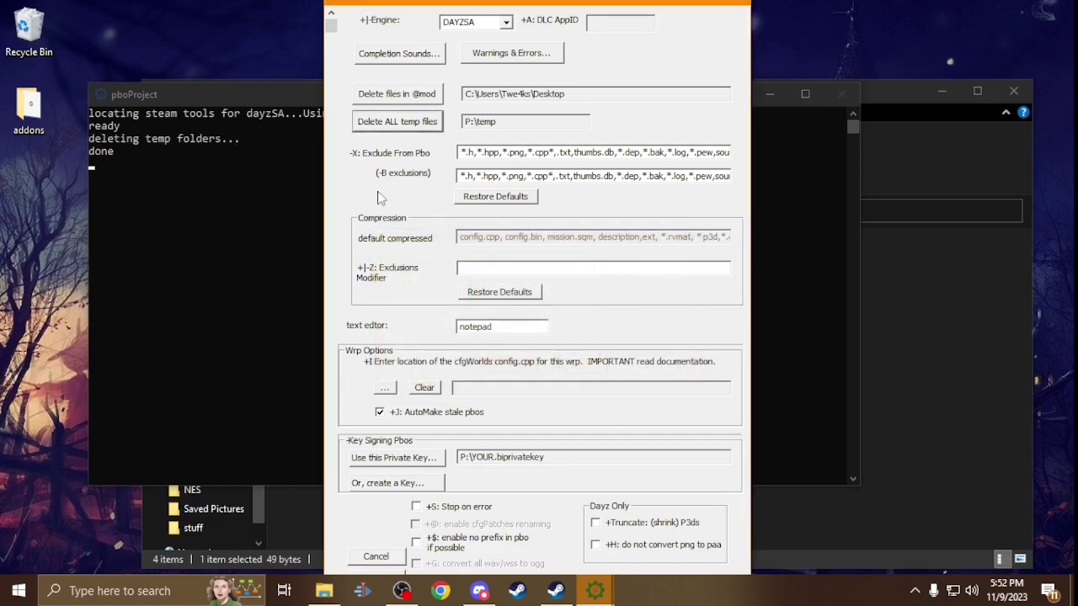
pyautogui.click(404, 96)
pyautogui.click(593, 370)
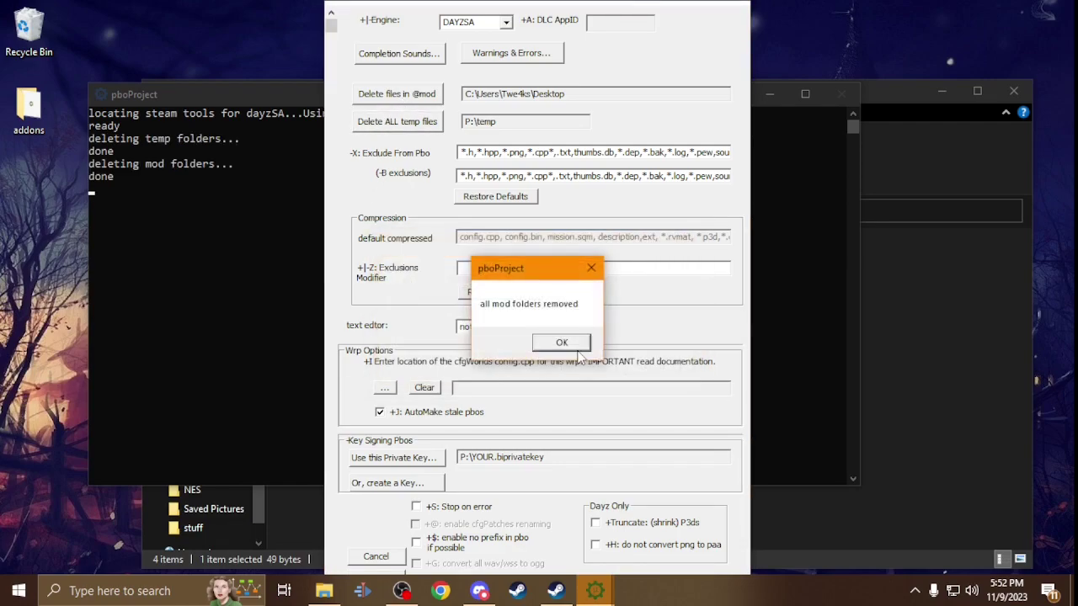
pyautogui.click(557, 341)
# Crunch P:\sample_weapon into the sample_weapon PBO and close pboProject.
pyautogui.click(403, 563)
pyautogui.click(419, 374)
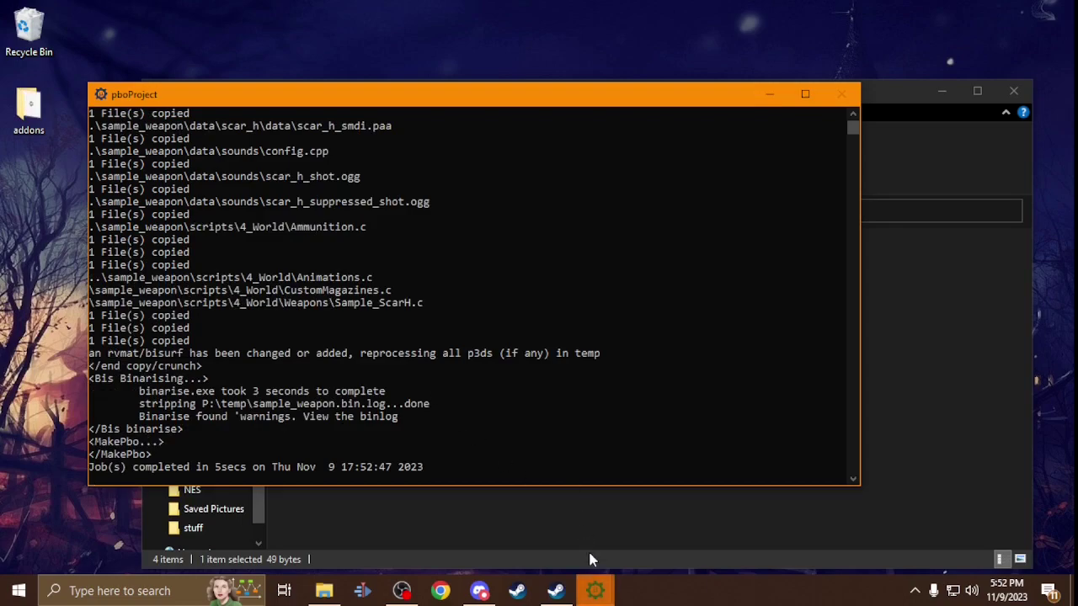
pyautogui.moveTo(596, 592)
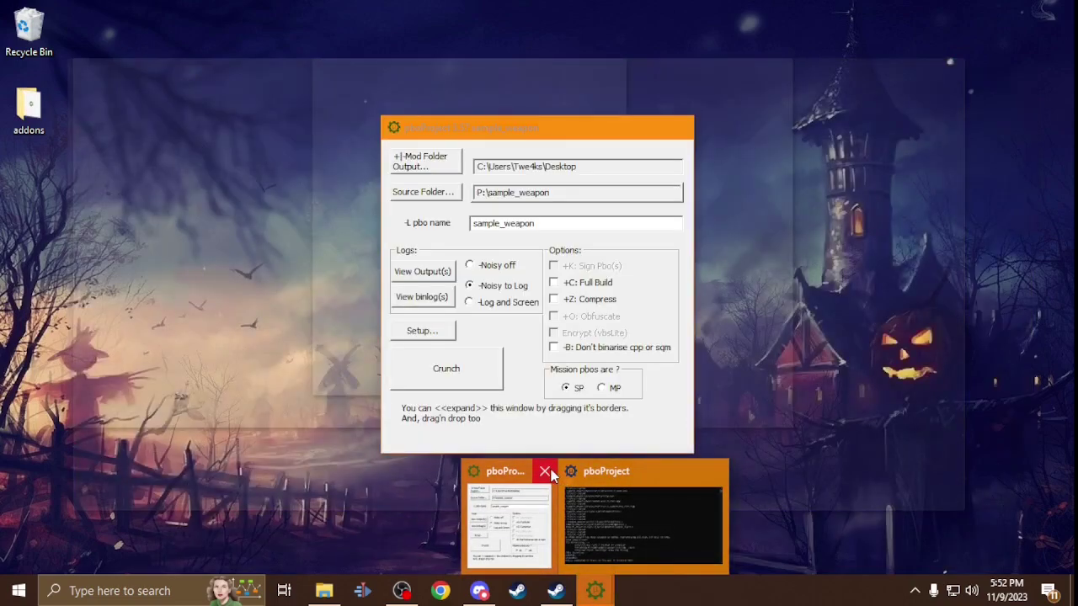
pyautogui.click(546, 472)
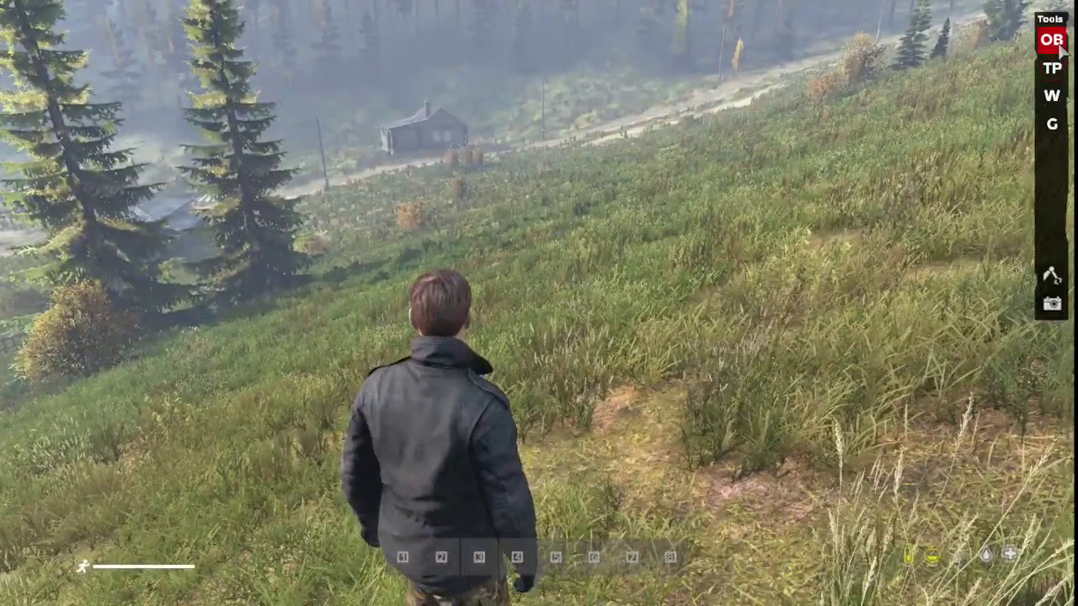
# In DayZ, open the Items and Objects spawner, set the spawn health to 10000 and search for "sampl".
pyautogui.click(1052, 40)
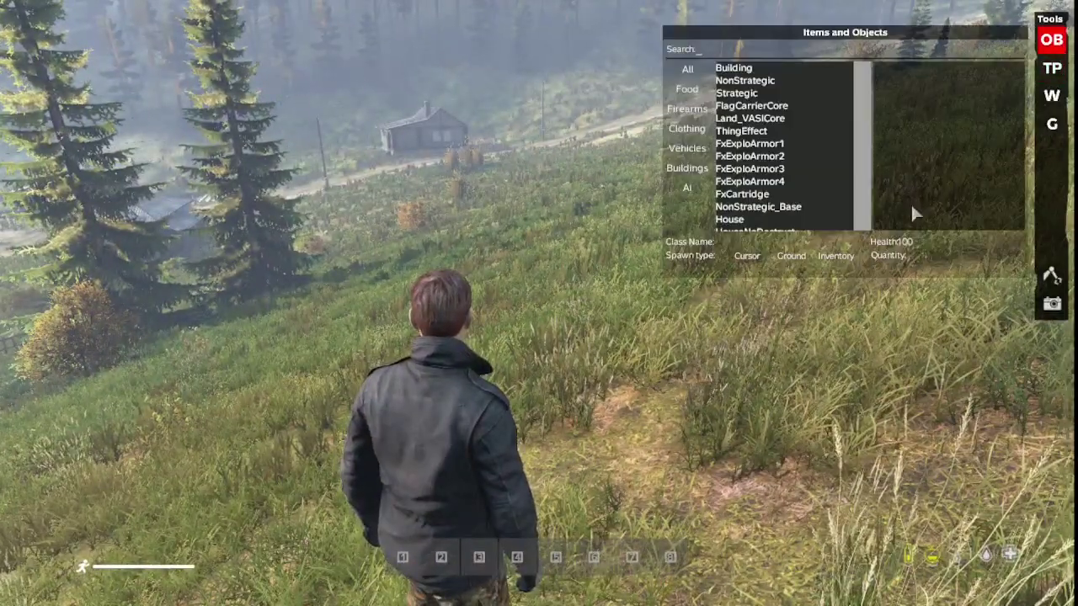
pyautogui.click(932, 242)
pyautogui.write('00')
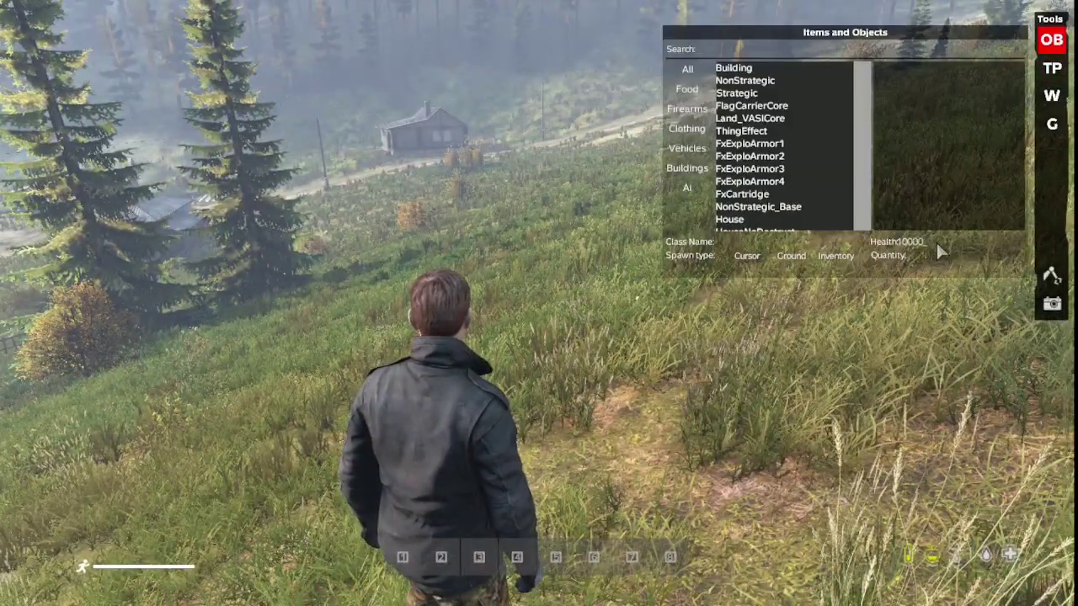
pyautogui.click(724, 51)
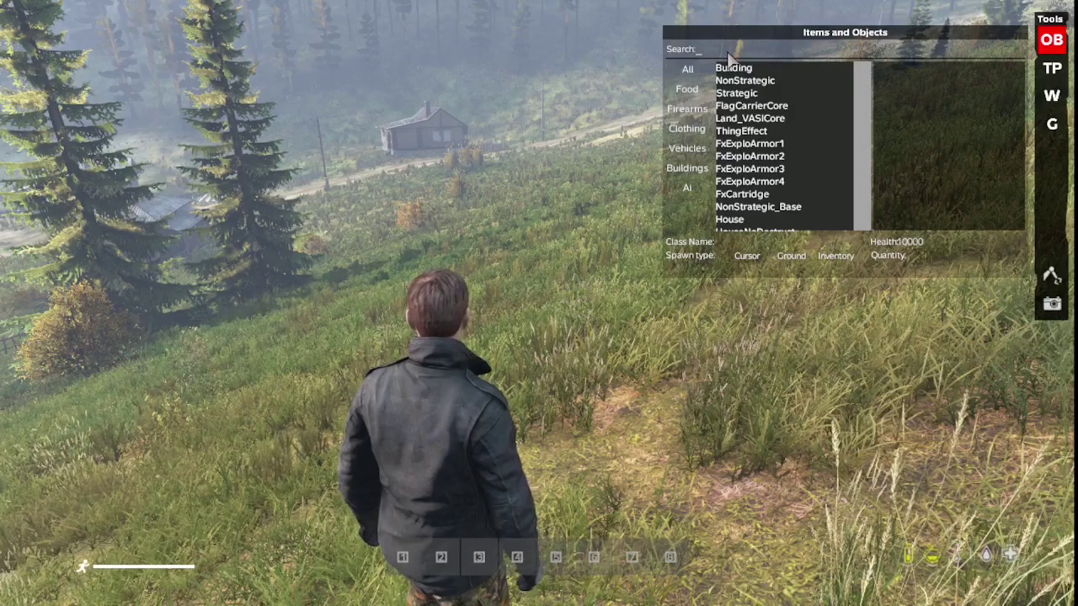
pyautogui.write('sampl')
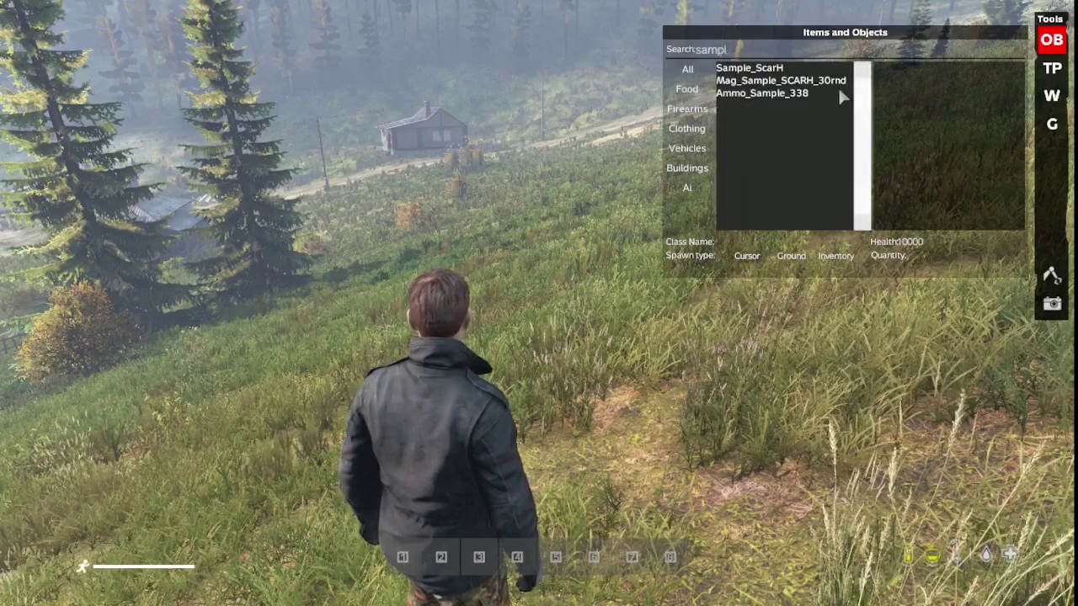
# Spawn Sample_ScarH, Mag_Sample_SCARH_30rnd and Ammo_Sample_338 on the ground and close the spawner.
pyautogui.click(758, 69)
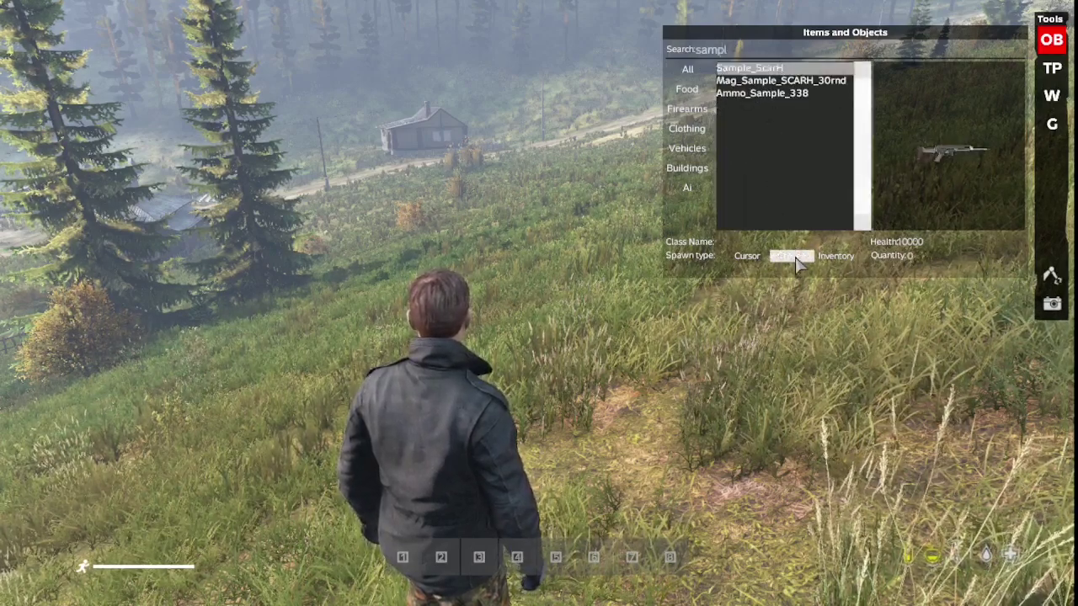
pyautogui.click(779, 81)
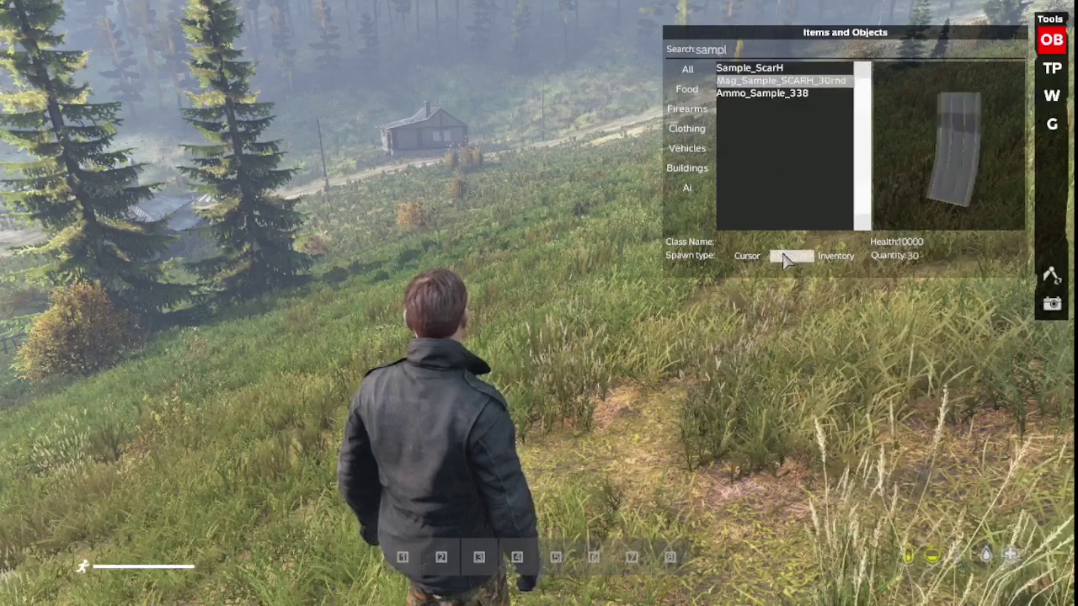
pyautogui.click(762, 93)
pyautogui.click(791, 256)
pyautogui.press('Escape')
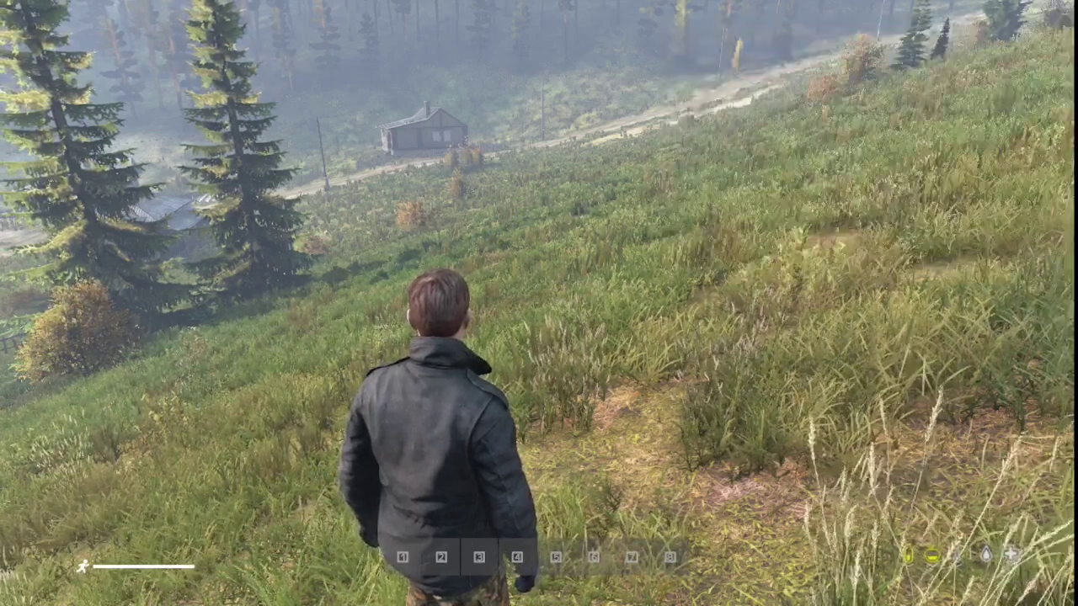
# Take the SCAR-H into the character's hands and play its reload animation without a magazine.
pyautogui.press('Tab')
pyautogui.moveTo(143, 168); pyautogui.dragTo(556, 497)
pyautogui.moveTo(82, 107); pyautogui.dragTo(613, 384)
pyautogui.press('Tab')
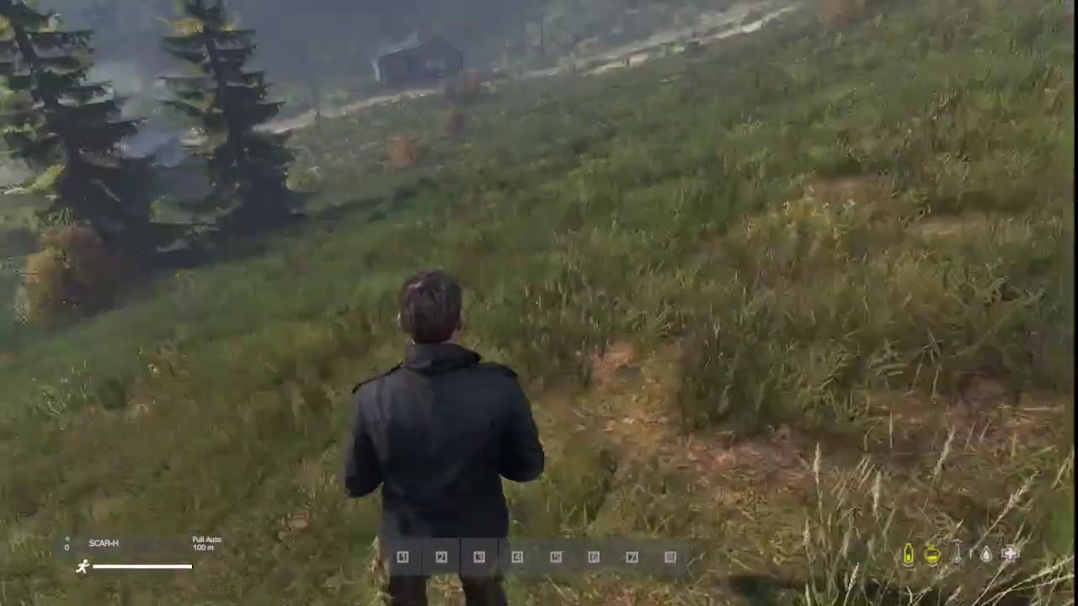
pyautogui.press('r')
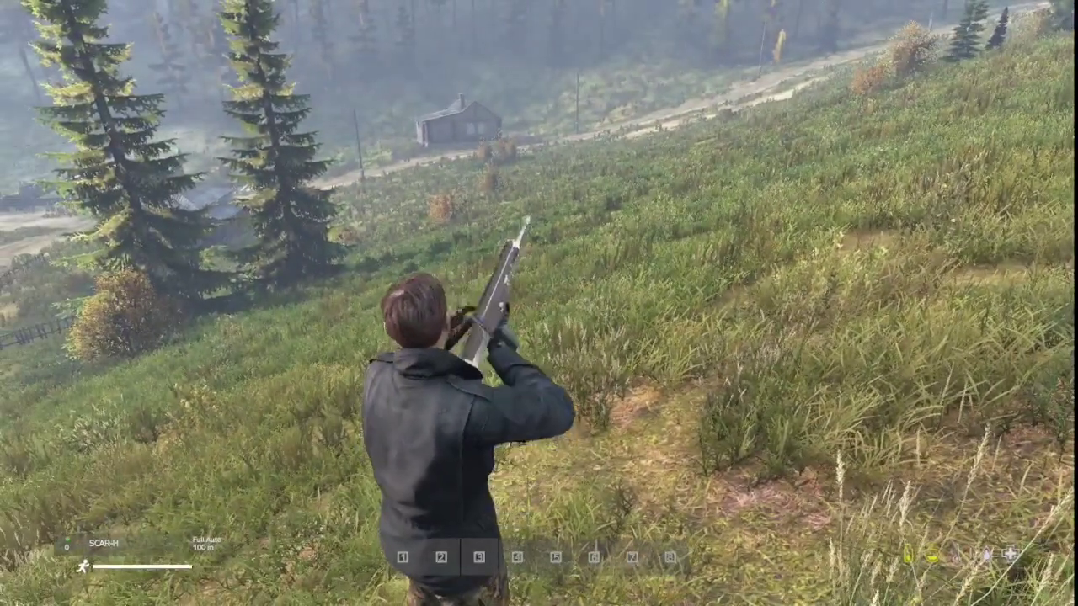
# Pick up the 30-round magazine from the vicinity and load it into the SCAR-H.
pyautogui.press('Tab')
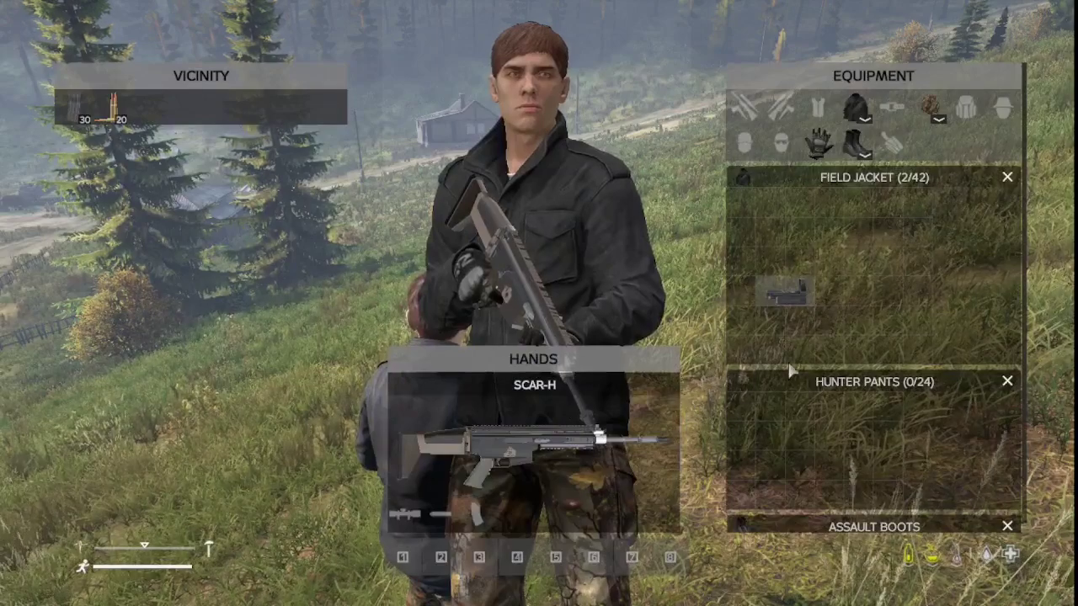
pyautogui.moveTo(74, 108); pyautogui.dragTo(853, 211)
pyautogui.press('Tab')
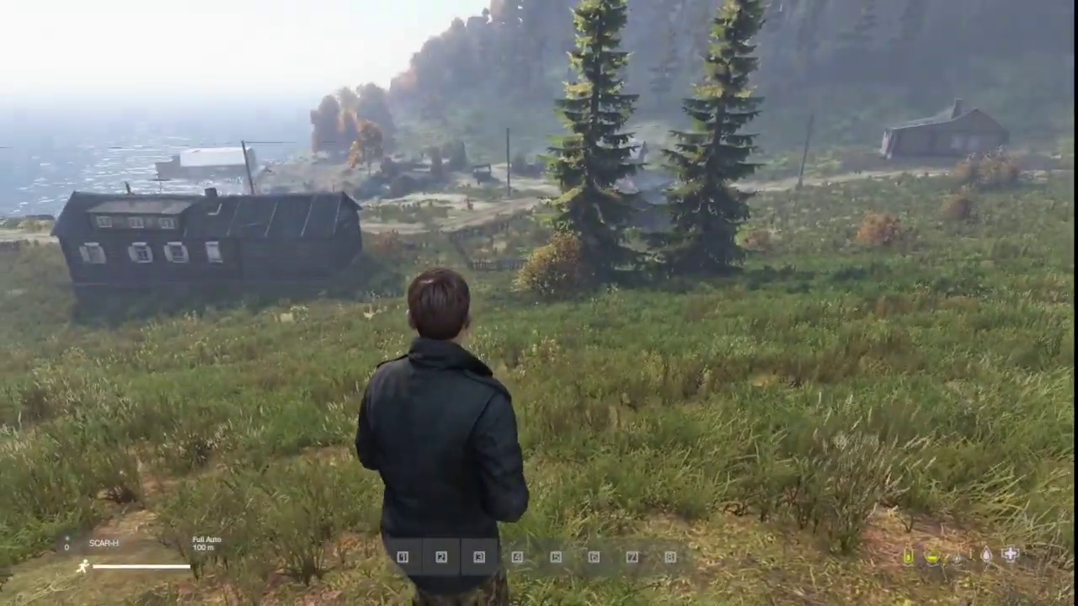
pyautogui.press('r')
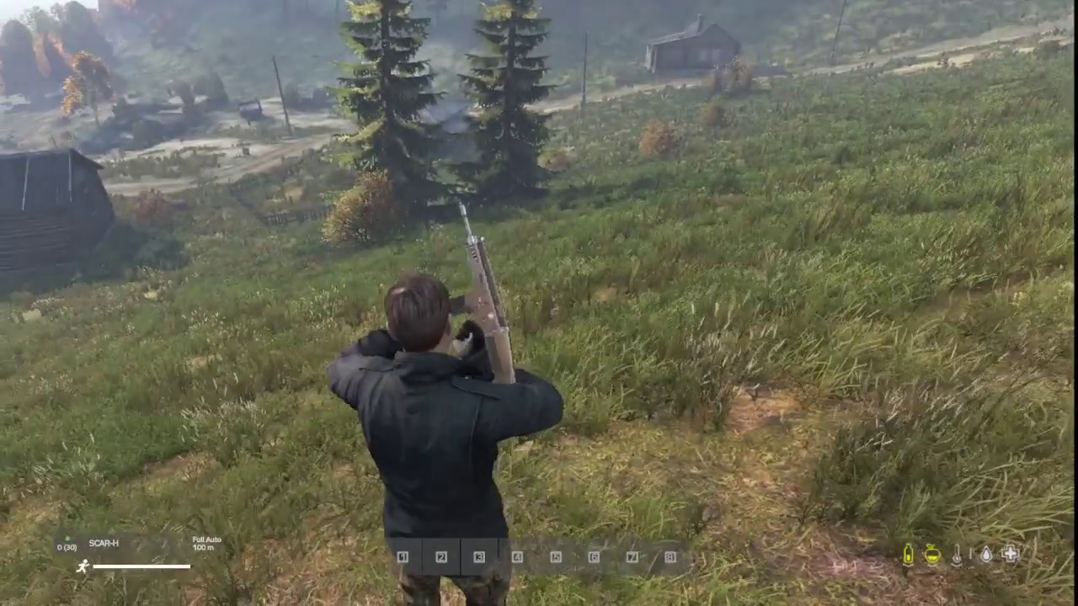
# Inspect the loaded SCAR-H in the item preview to check the model with its magazine attached.
pyautogui.press('Tab')
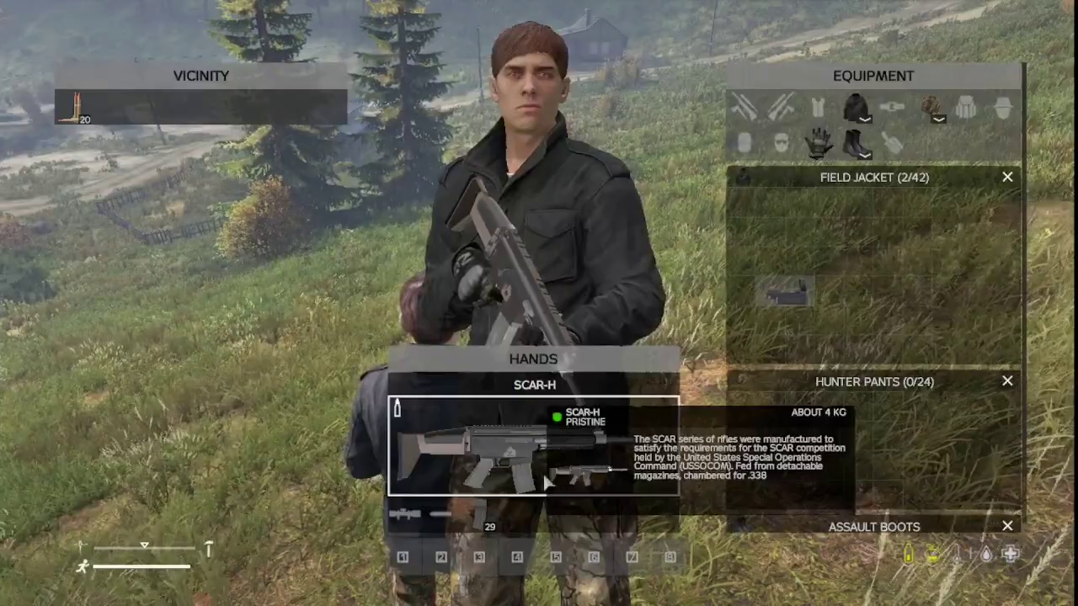
pyautogui.middleClick(545, 482)
pyautogui.scroll(3, 613, 417)
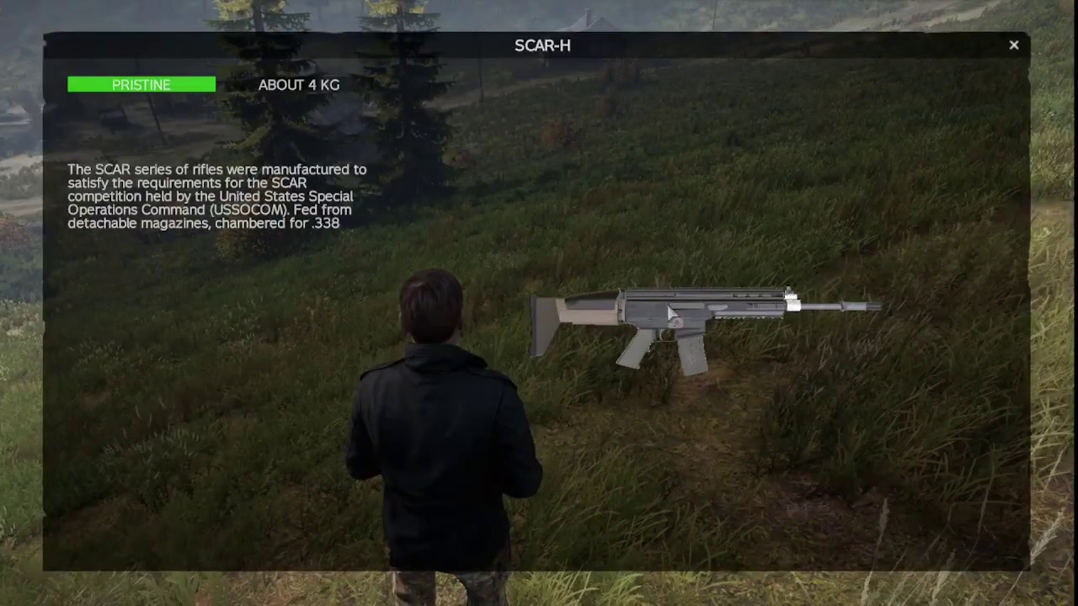
pyautogui.press('Tab')
# Test-fire the SCAR-H repeatedly across the hillside to check its firing and bolt behaviour.
pyautogui.press('space')
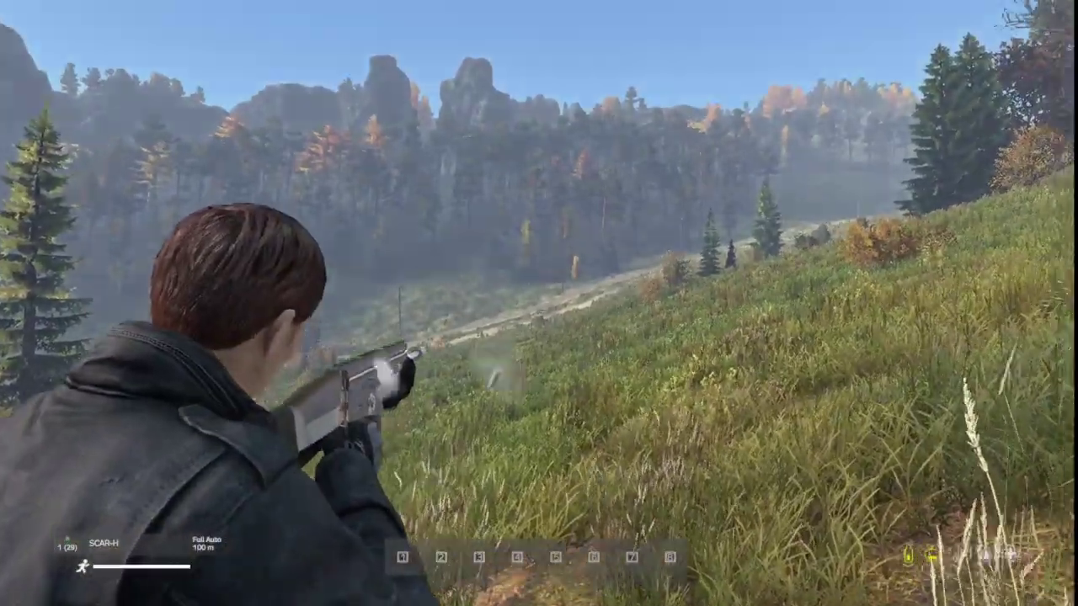
pyautogui.press('space')
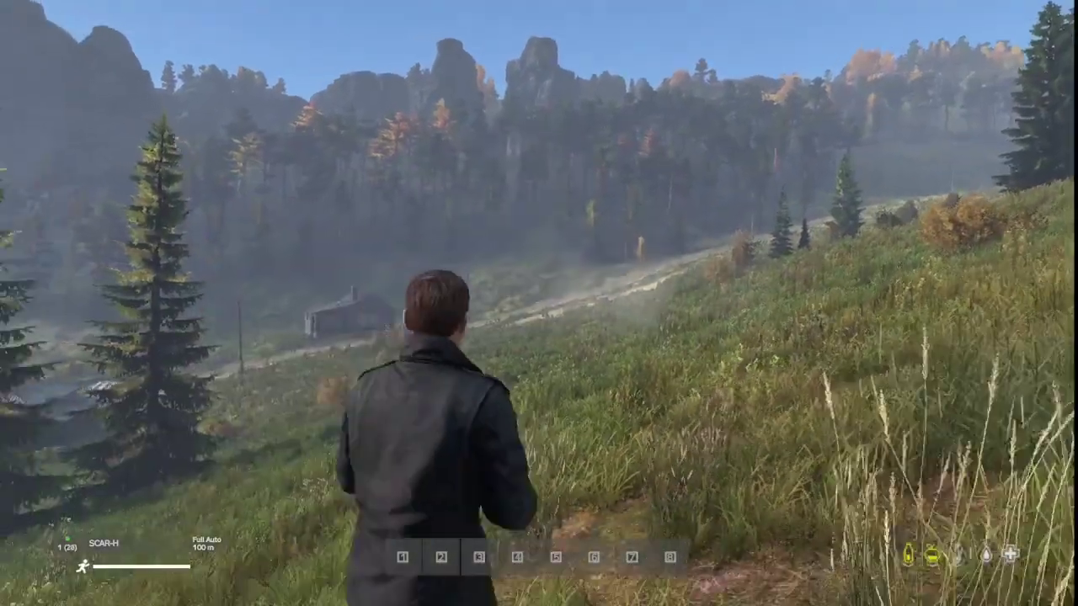
pyautogui.press('space')
pyautogui.press('space')
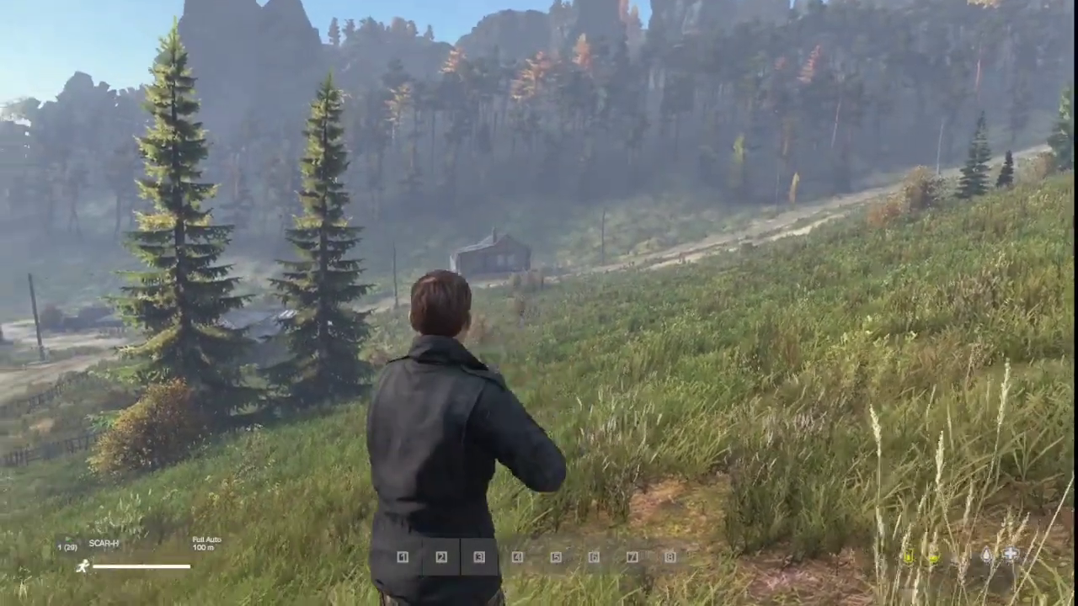
pyautogui.press('space')
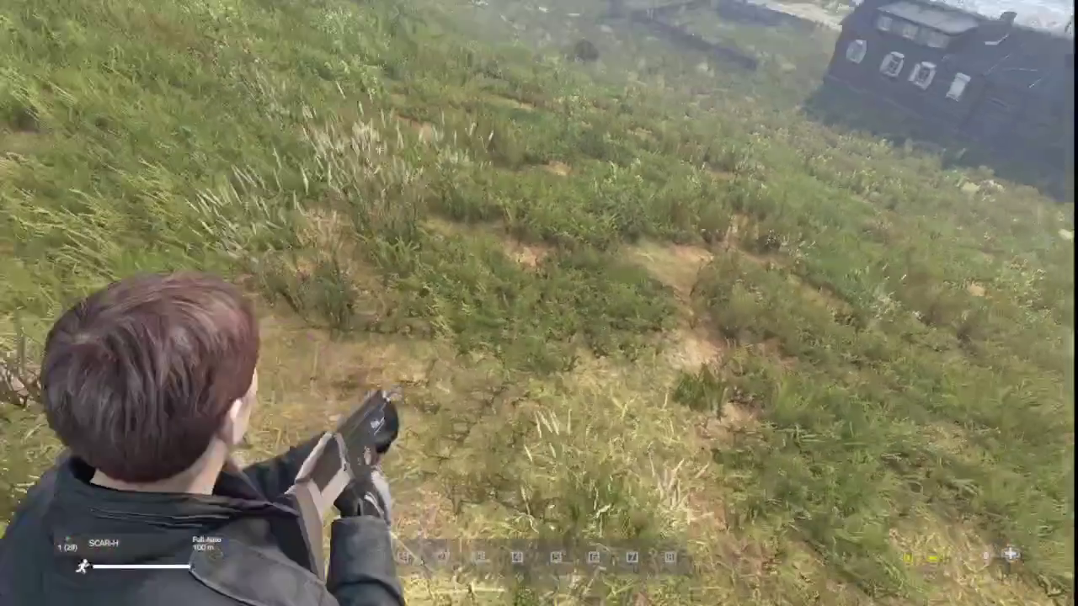
pyautogui.moveTo(539, 303); pyautogui.dragTo(539, 303)
pyautogui.press('space')
pyautogui.press('space')
pyautogui.press('space')
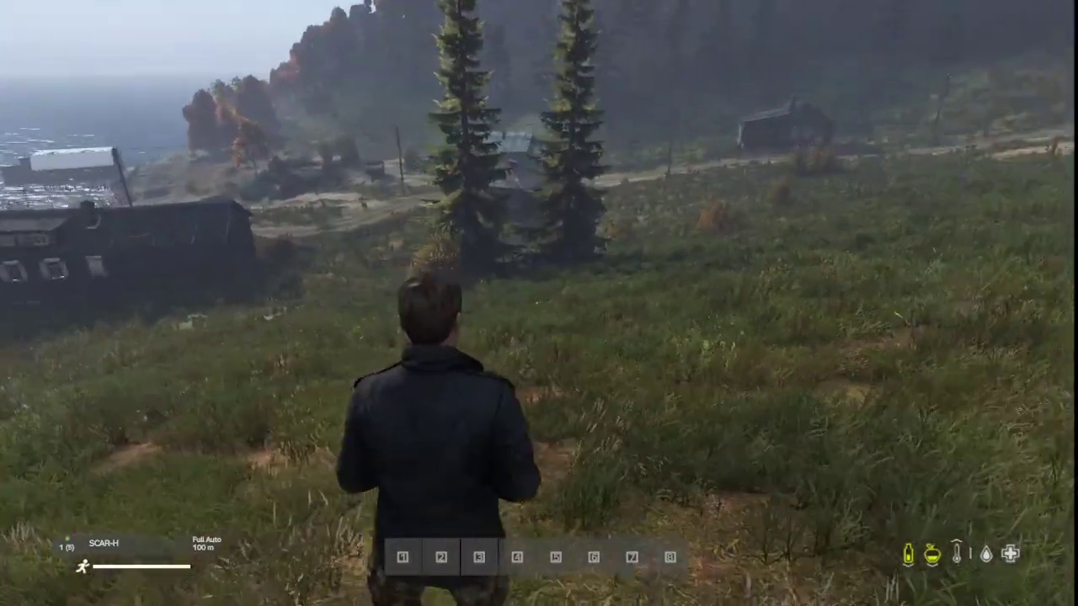
# Examine how the SCAR-H sits in the character's hands by rotating the character preview in the inventory.
pyautogui.press('Tab')
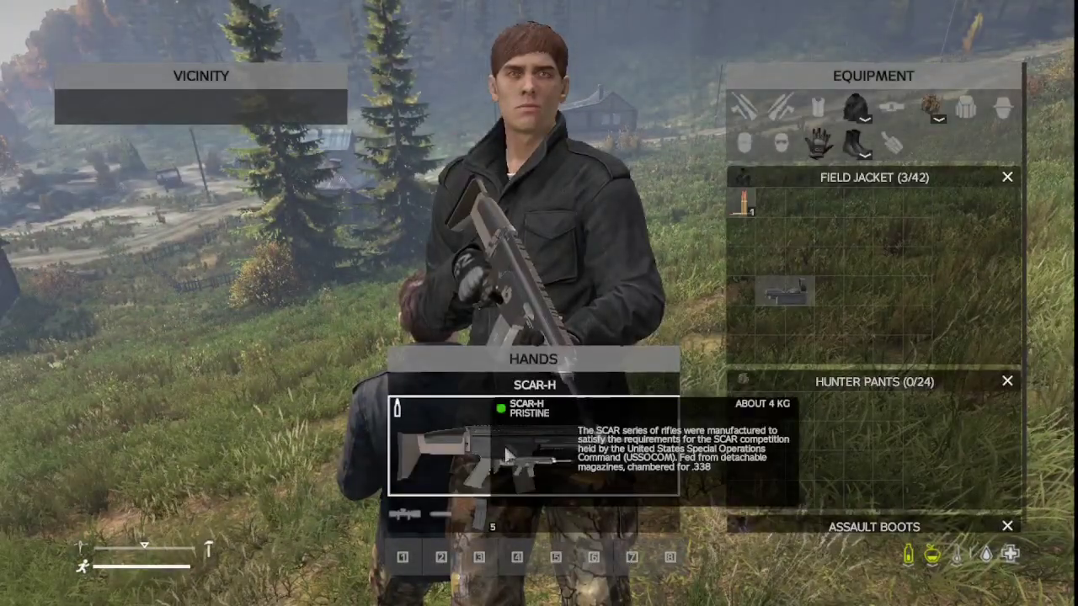
pyautogui.moveTo(546, 331); pyautogui.dragTo(405, 335)
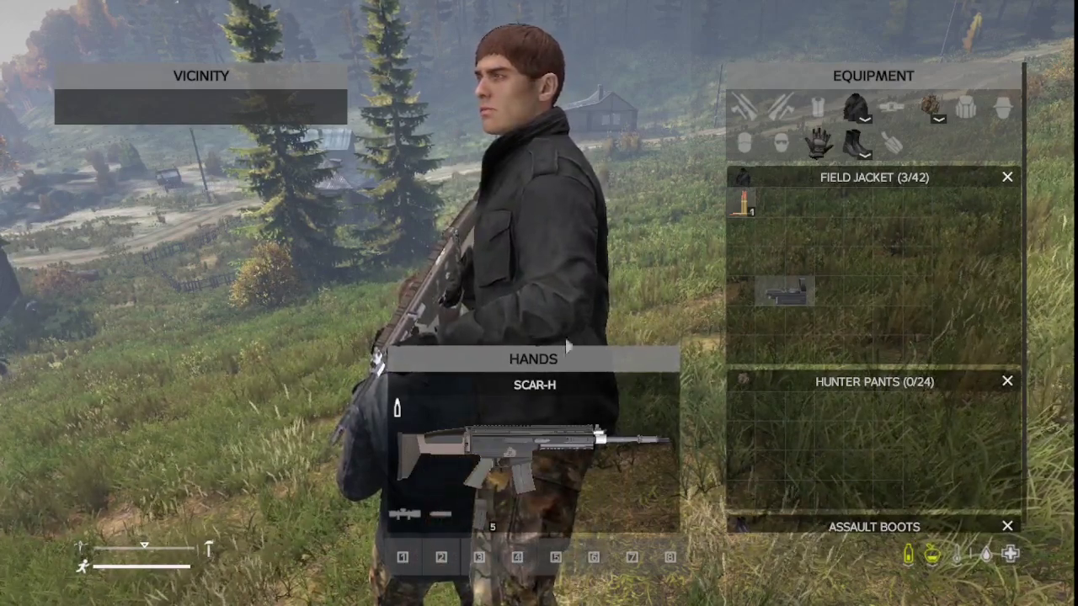
pyautogui.moveTo(486, 268); pyautogui.dragTo(461, 280)
pyautogui.press('Tab')
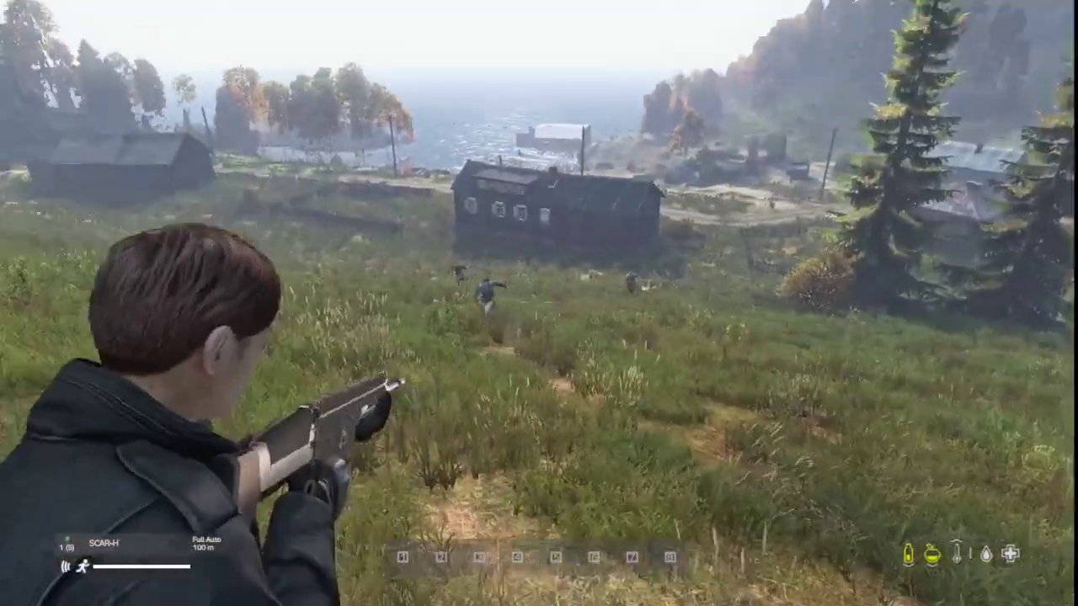
# Fire the SCAR-H in full auto at the approaching infected to test its damage and effects.
pyautogui.click(539, 303)
pyautogui.click(539, 304)
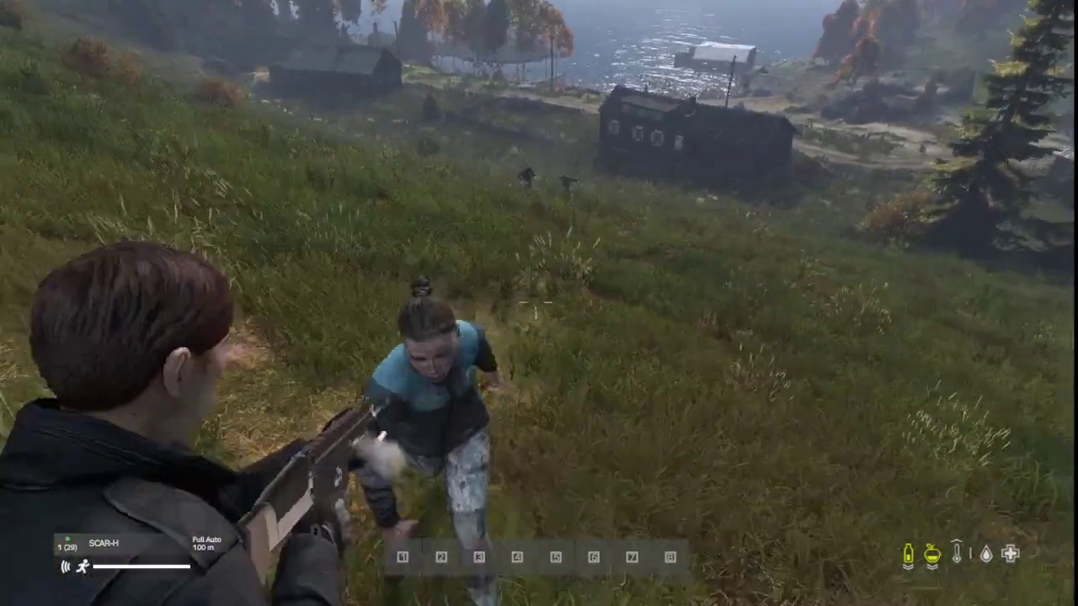
pyautogui.click(533, 303)
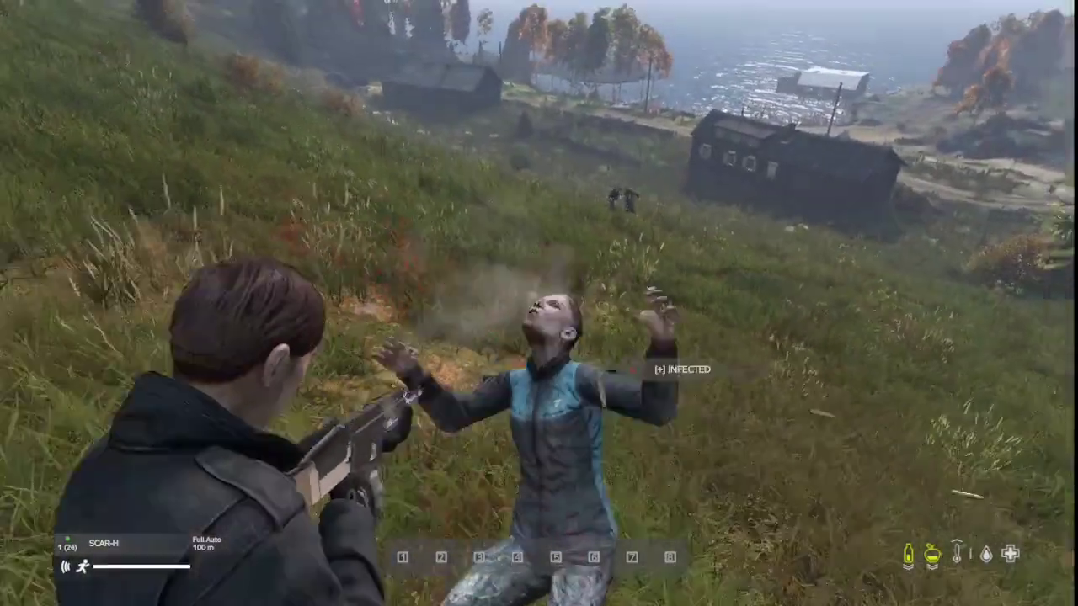
pyautogui.click(533, 304)
pyautogui.click(533, 303)
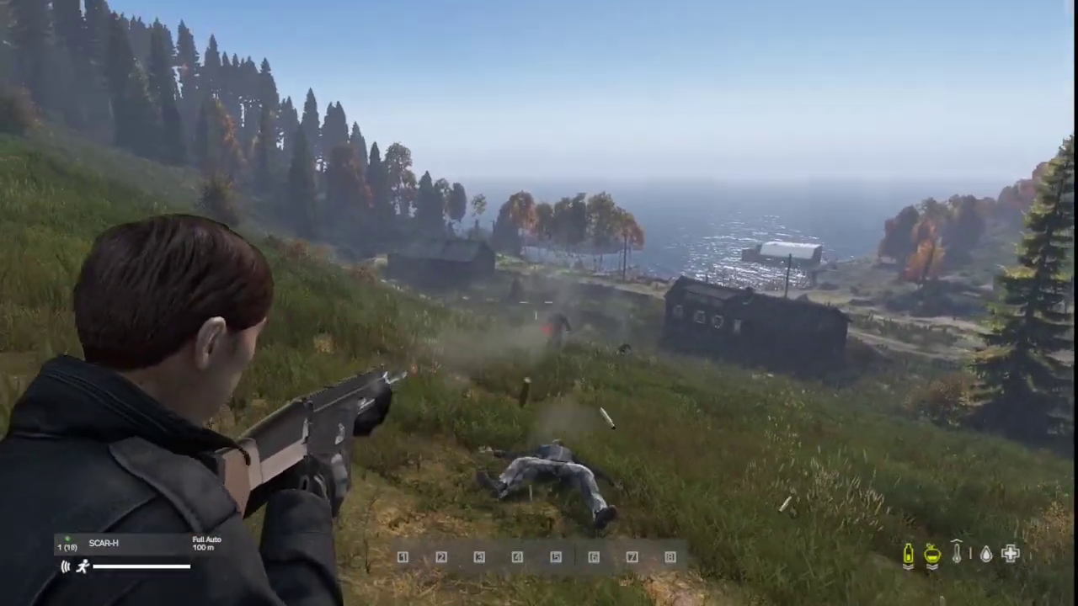
pyautogui.click(533, 303)
pyautogui.click(536, 301)
pyautogui.click(535, 302)
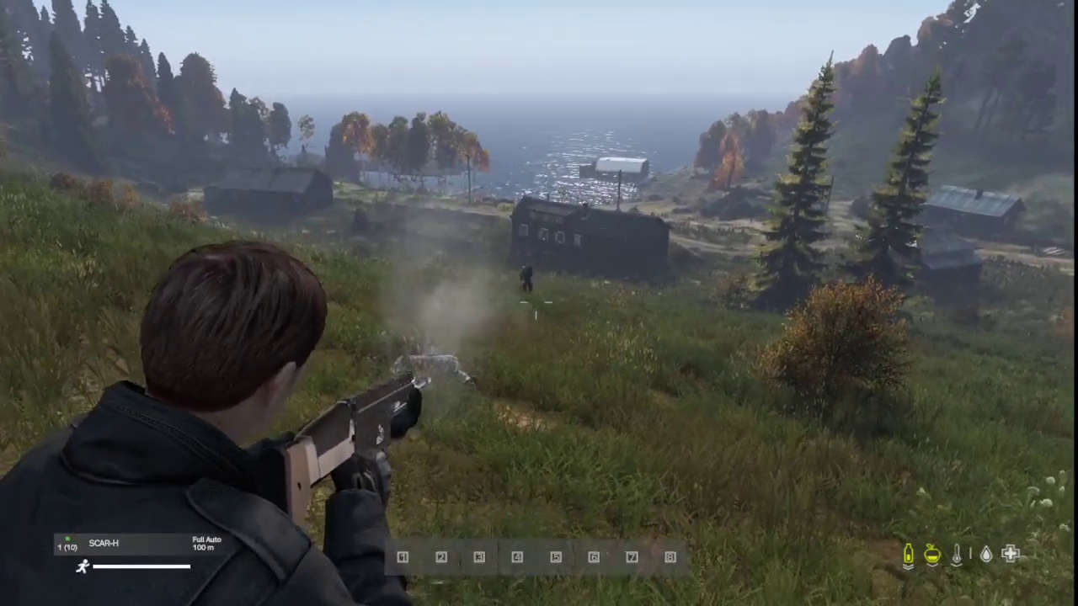
# Fire the SCAR-H's remaining rounds in full auto at the infected coming up the hillside until the magazine is empty.
pyautogui.click(535, 301)
pyautogui.click(536, 301)
pyautogui.click(535, 301)
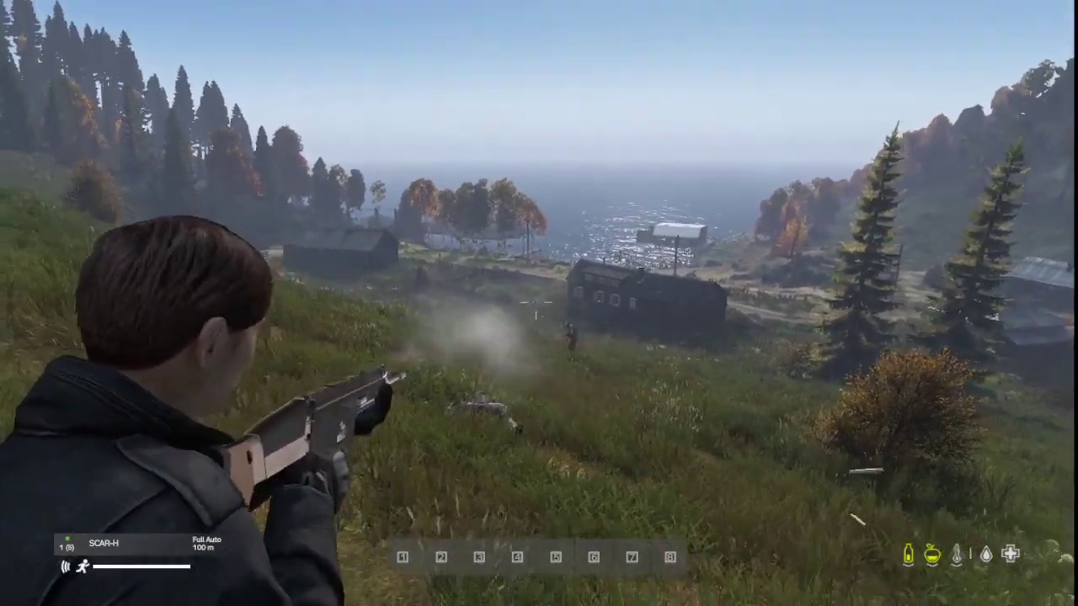
pyautogui.click(536, 301)
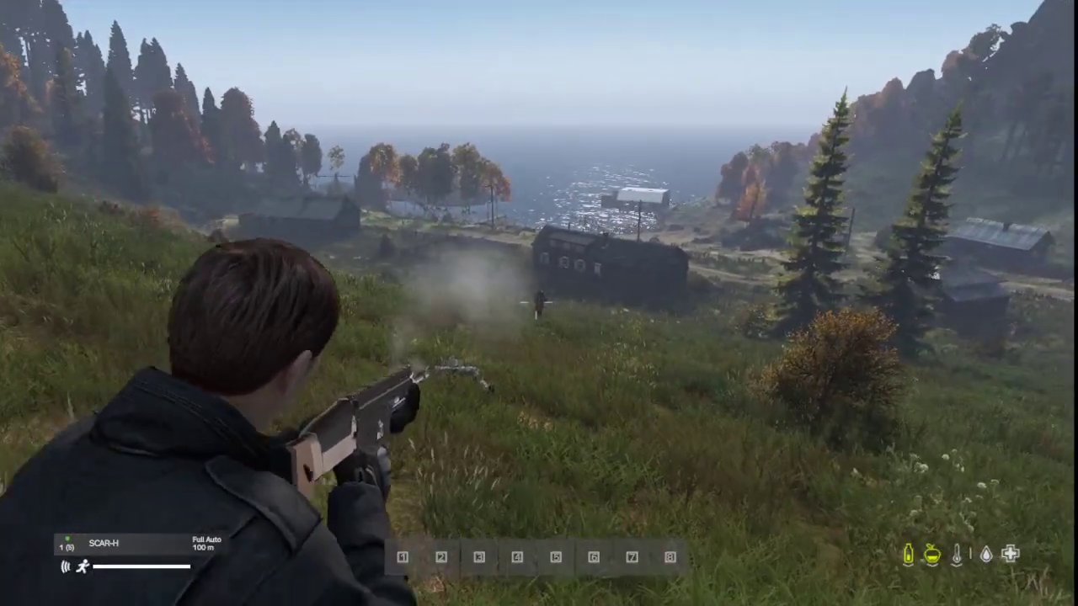
pyautogui.click(536, 301)
pyautogui.click(535, 303)
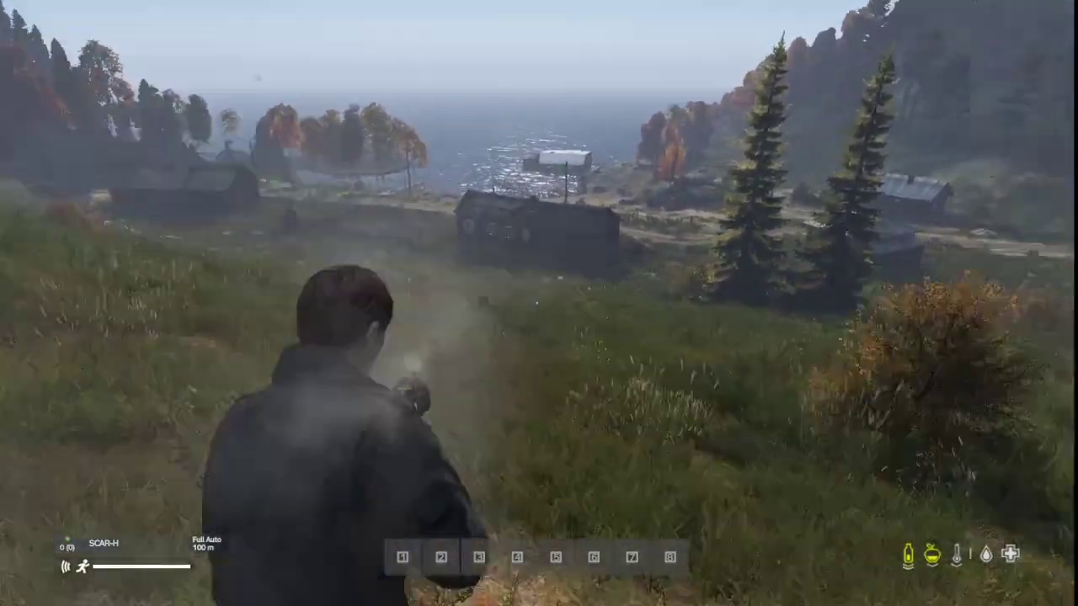
# Inspect the empty SCAR-H and its description in the item preview, rotating the model, and return to the game.
pyautogui.press('Tab')
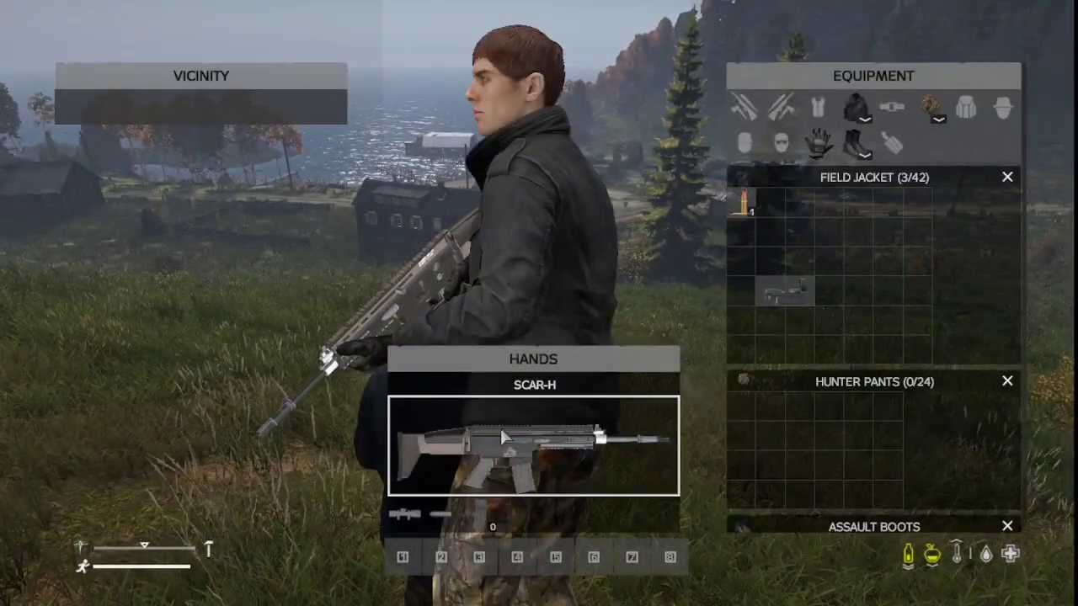
pyautogui.moveTo(483, 438)
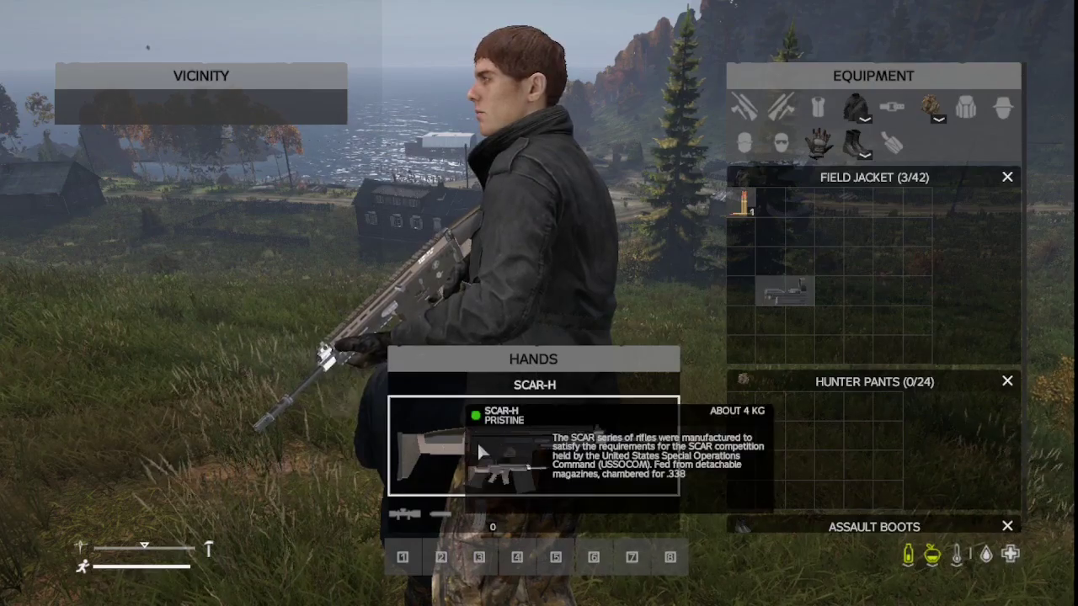
pyautogui.middleClick(478, 438)
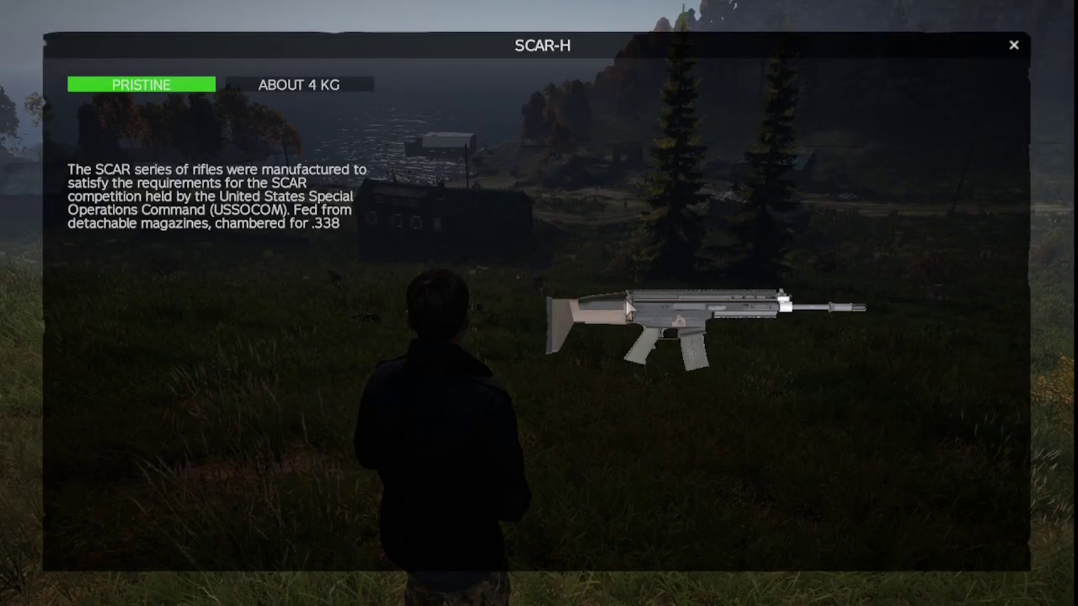
pyautogui.moveTo(666, 325); pyautogui.dragTo(783, 324)
pyautogui.press('Tab')
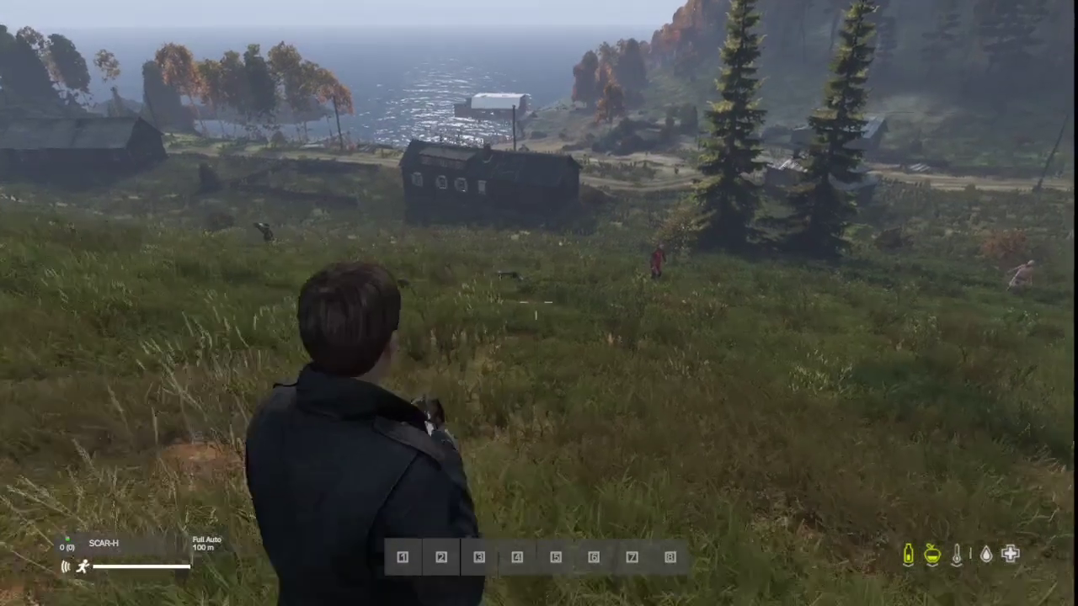
# Reload the SCAR-H and fire full-auto bursts at the infected closing in on the hillside.
pyautogui.press('r')
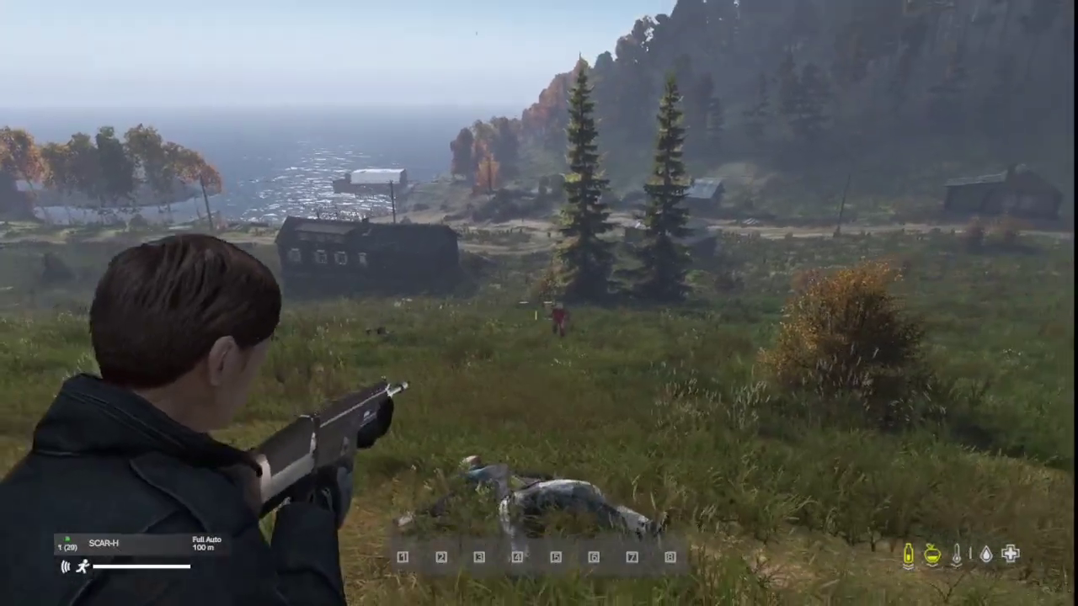
pyautogui.click(539, 303)
pyautogui.click(539, 303)
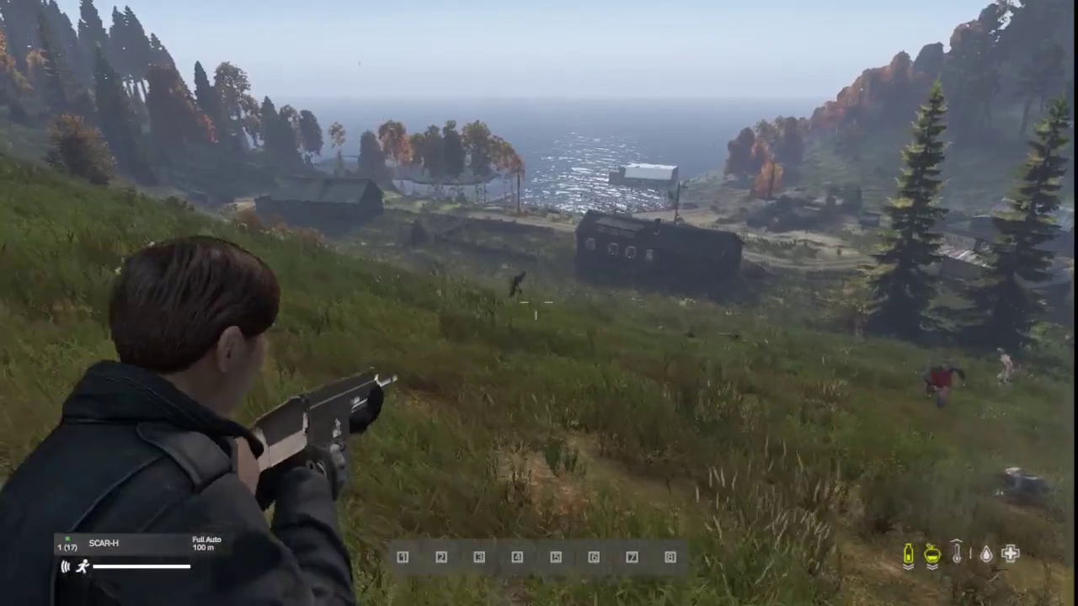
pyautogui.click(539, 303)
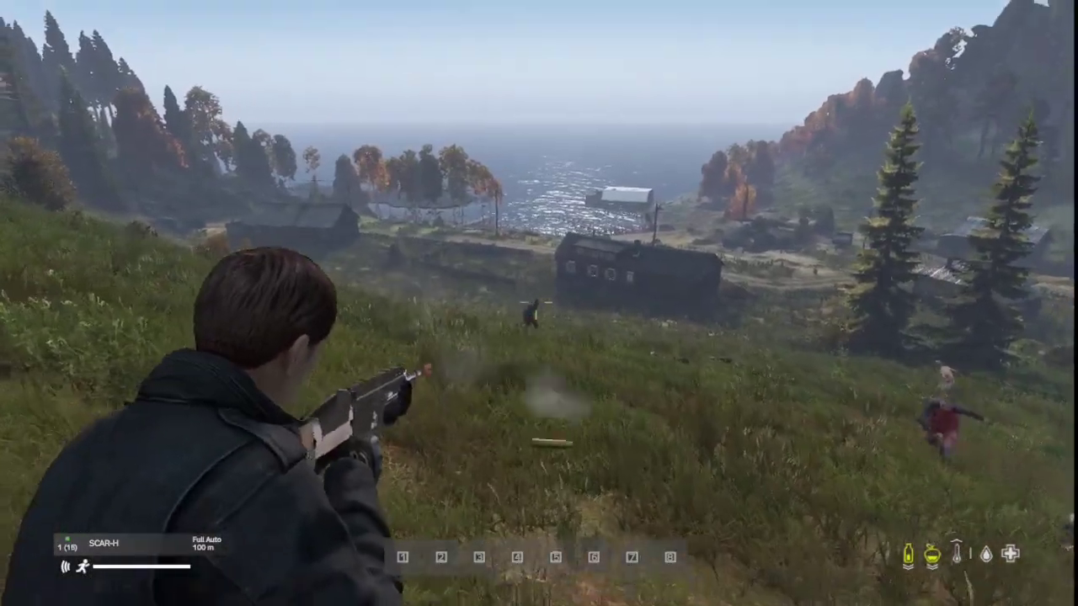
pyautogui.click(539, 303)
pyautogui.press('w')
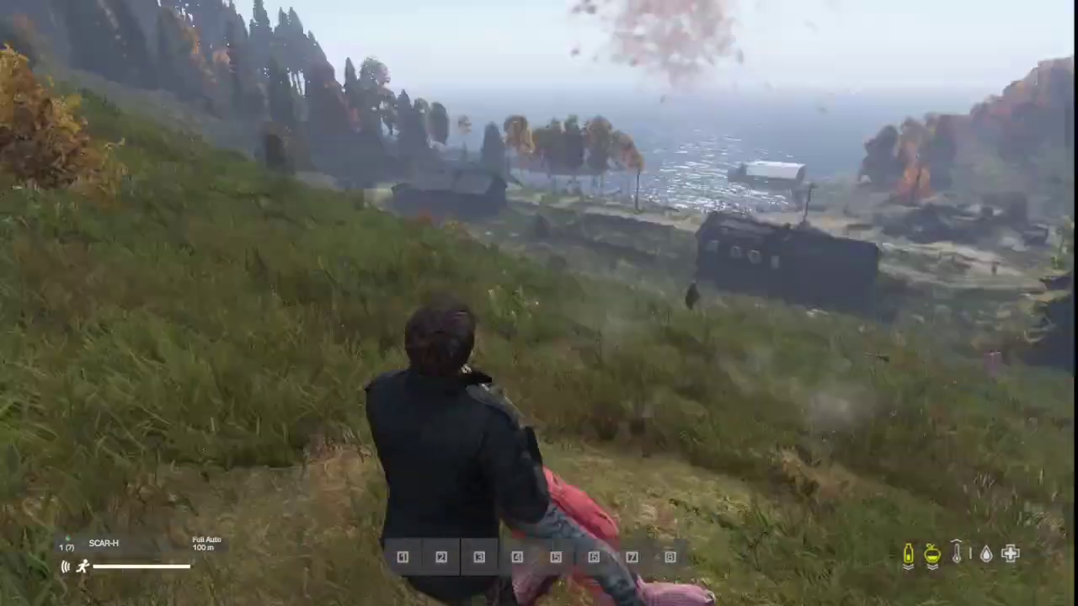
pyautogui.press('w')
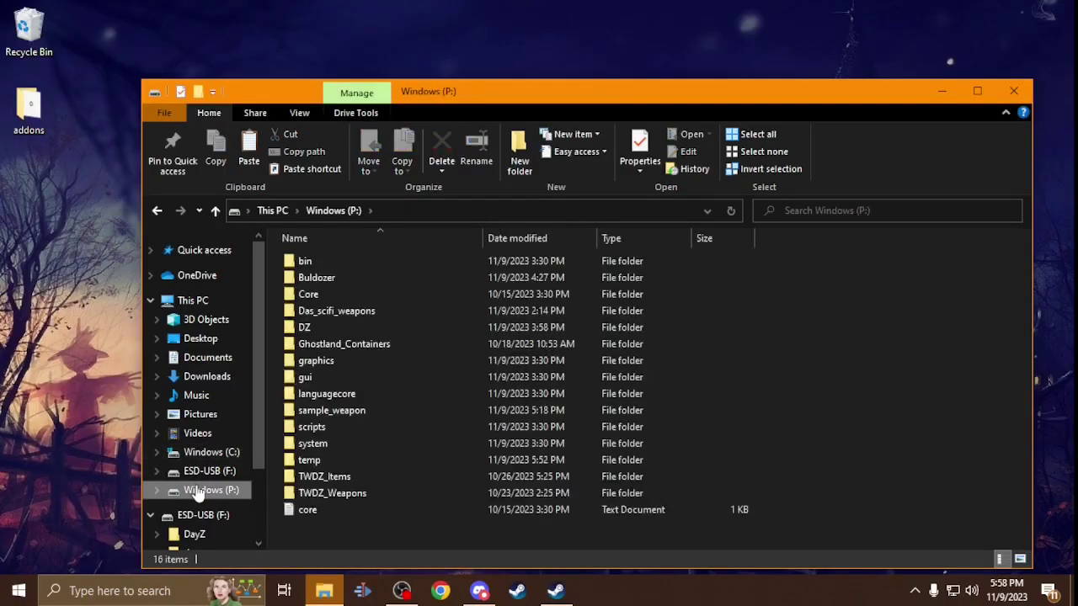
# Look through the TWDZ_Weapons data folder on drive P: for an example weapon, and return to the drive's root.
pyautogui.doubleClick(311, 494)
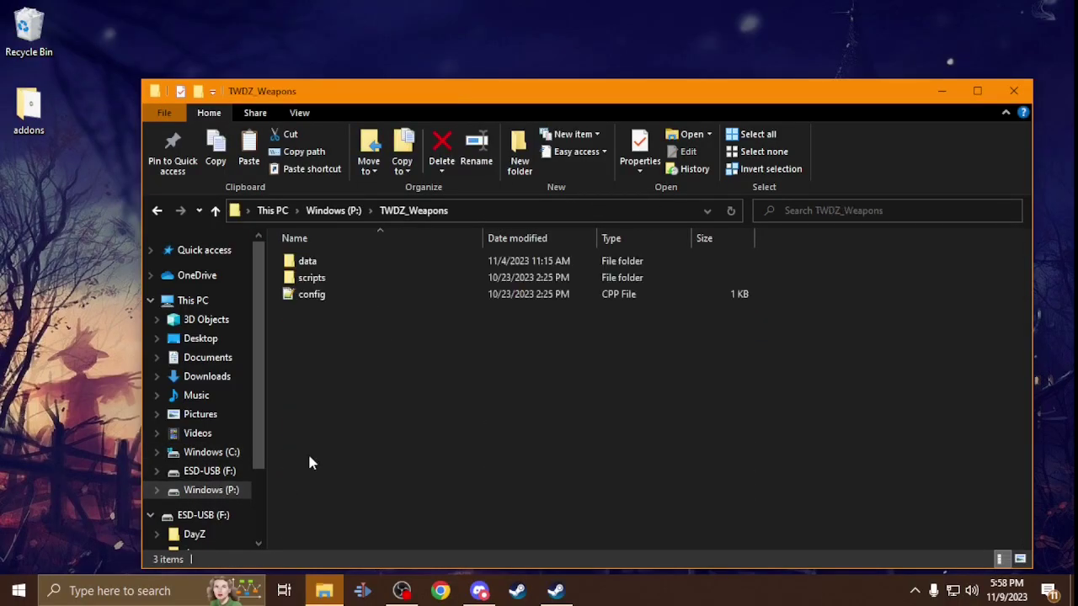
pyautogui.doubleClick(351, 261)
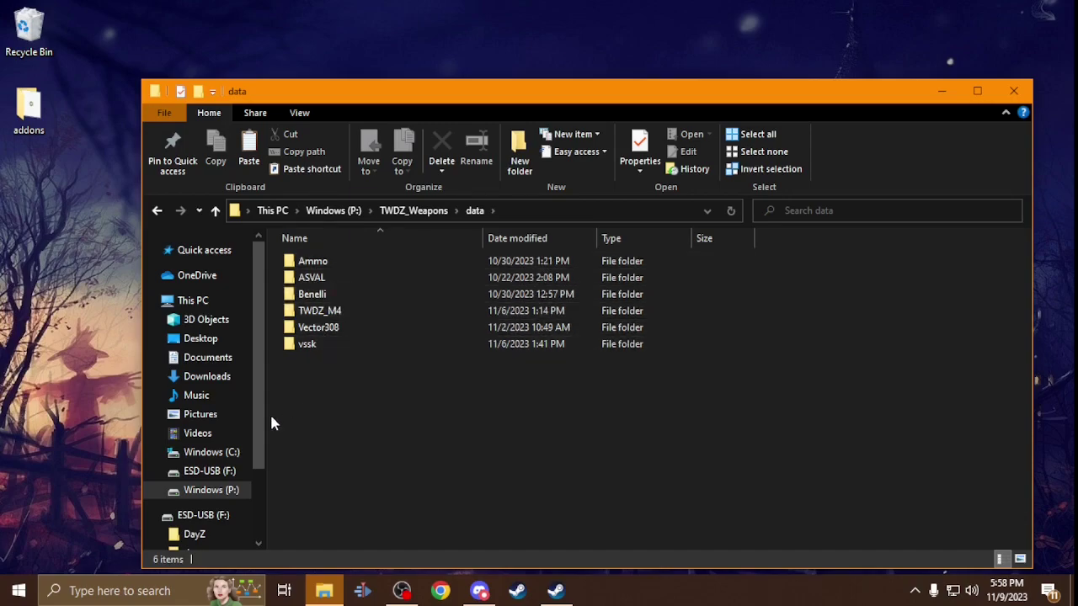
pyautogui.click(212, 490)
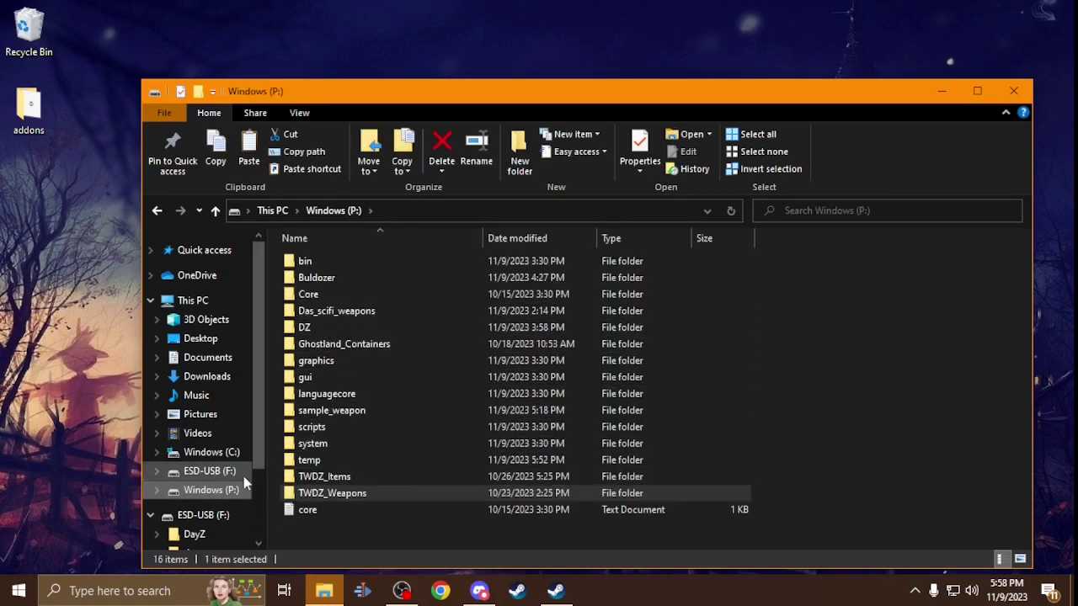
# Open the Twk_Guns archive in DayZ\Dayz Modd Stuff\New Guns on drive F:.
pyautogui.click(221, 473)
pyautogui.doubleClick(301, 277)
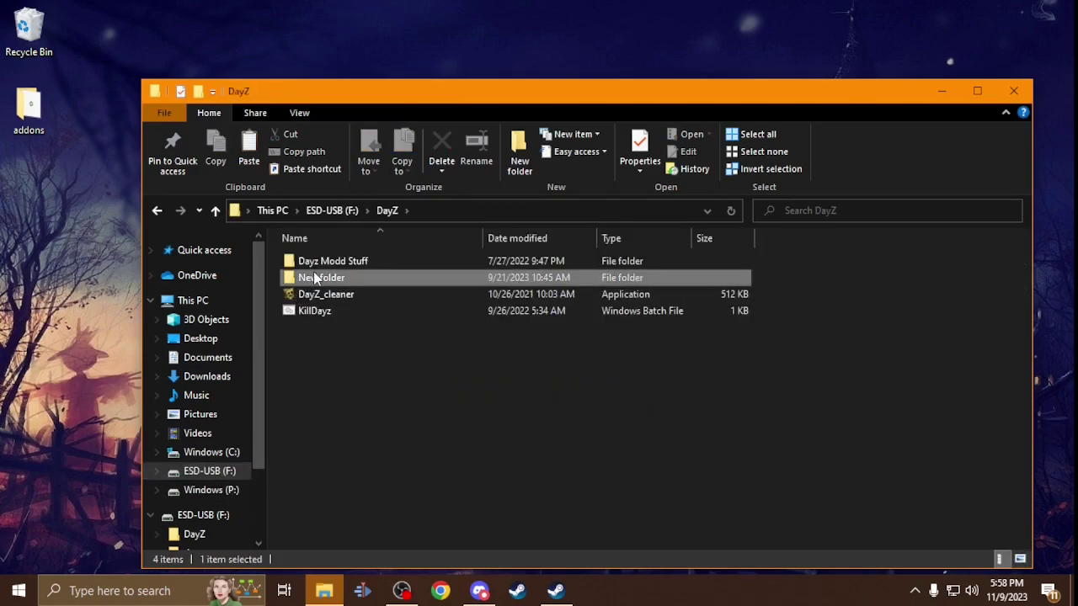
pyautogui.doubleClick(308, 260)
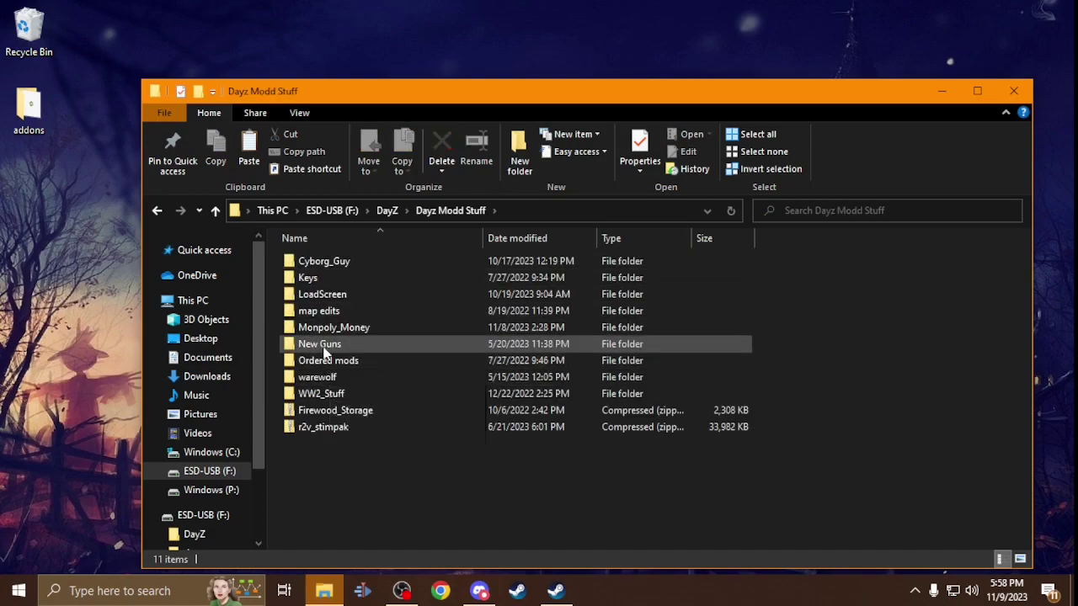
pyautogui.doubleClick(320, 344)
pyautogui.click(350, 279)
pyautogui.doubleClick(351, 279)
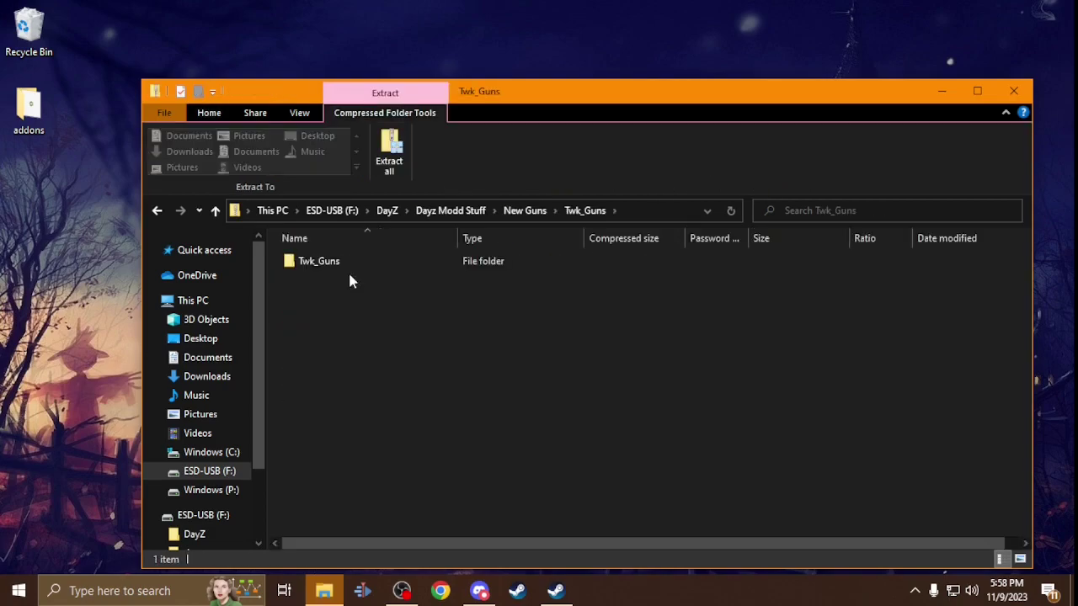
# Browse the Twk_Guns archive to the data folder of SnowOwlSniper.
pyautogui.doubleClick(360, 263)
pyautogui.doubleClick(361, 264)
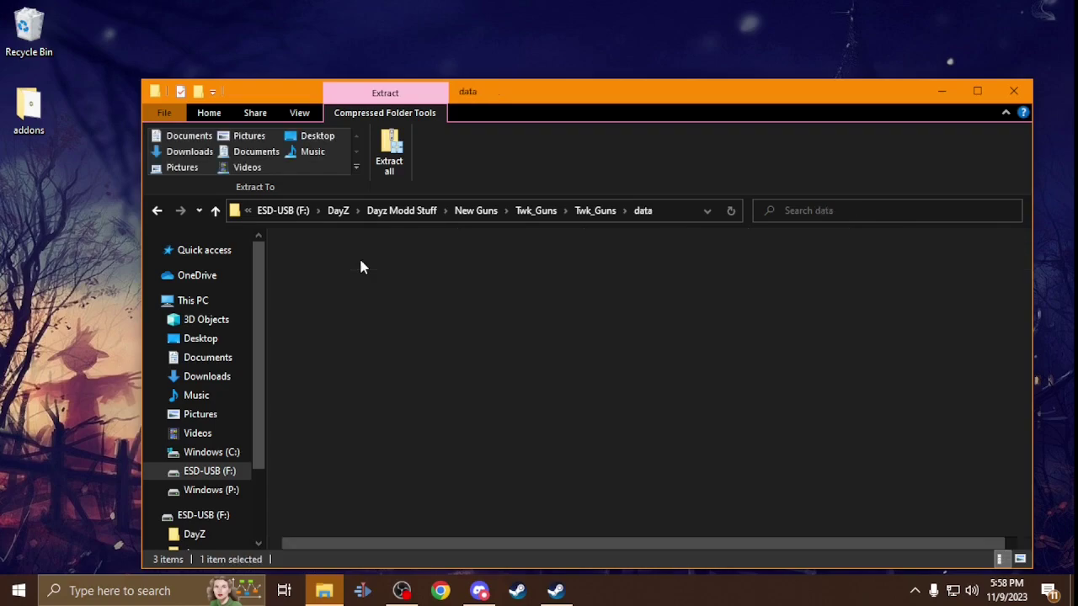
pyautogui.doubleClick(341, 478)
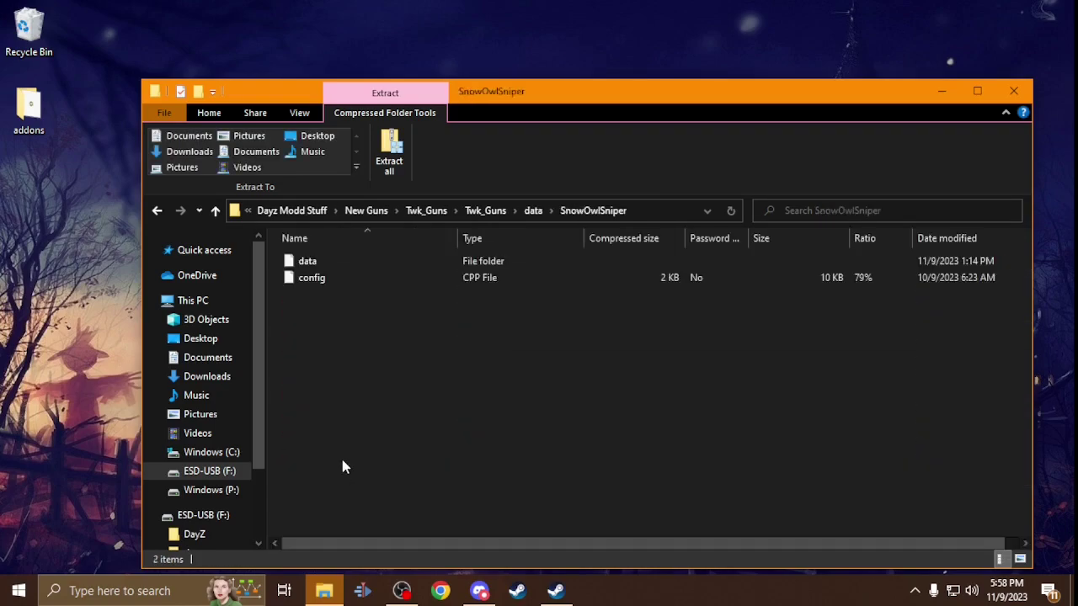
pyautogui.doubleClick(315, 261)
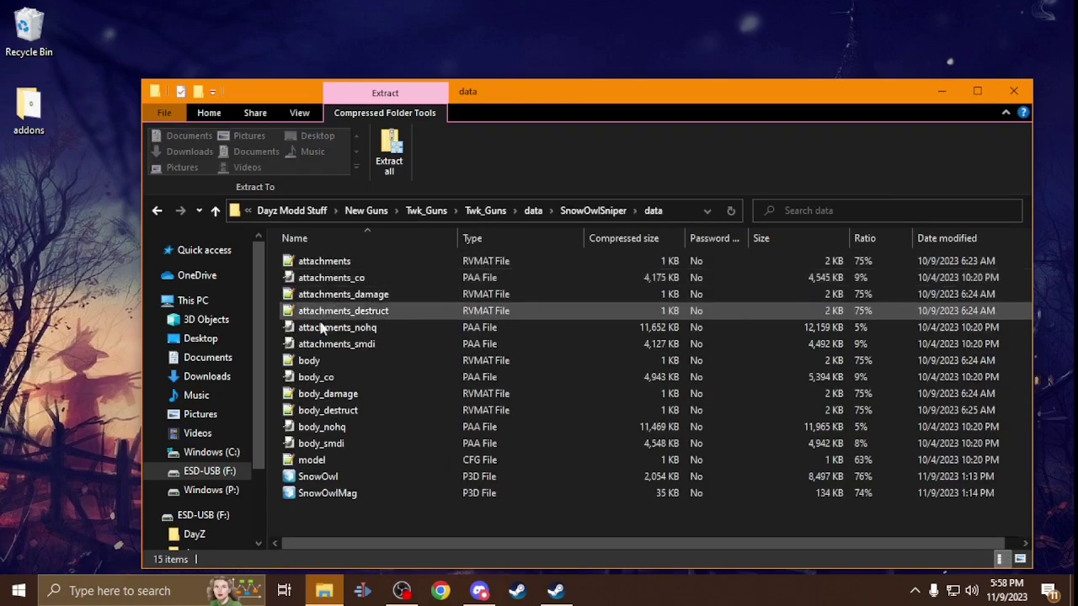
# Open the SnowOwl P3D model in Object Builder and dismiss the read-only warning.
pyautogui.doubleClick(337, 476)
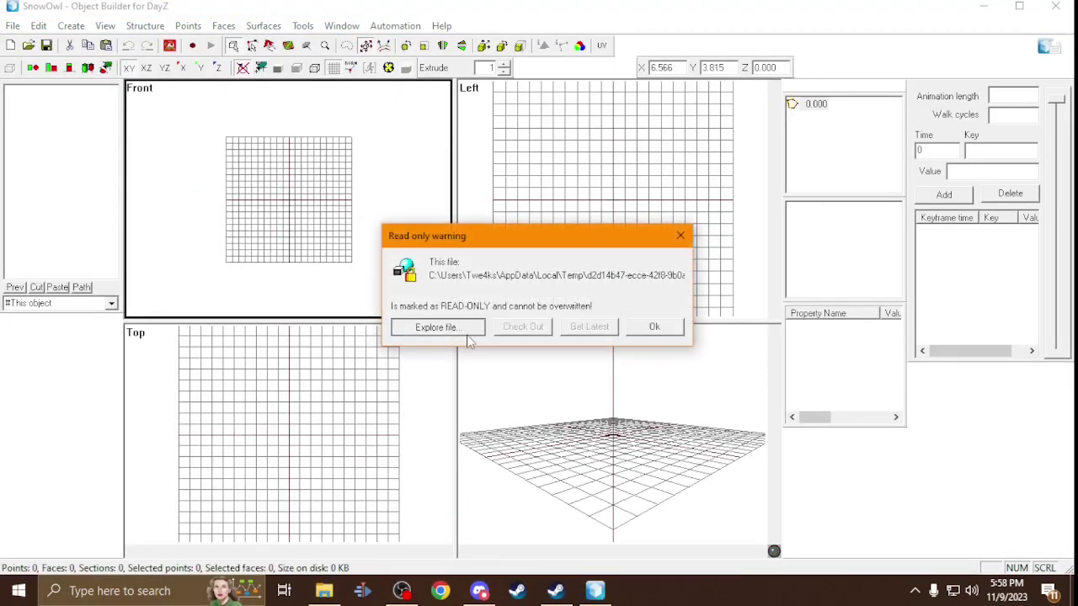
pyautogui.click(444, 328)
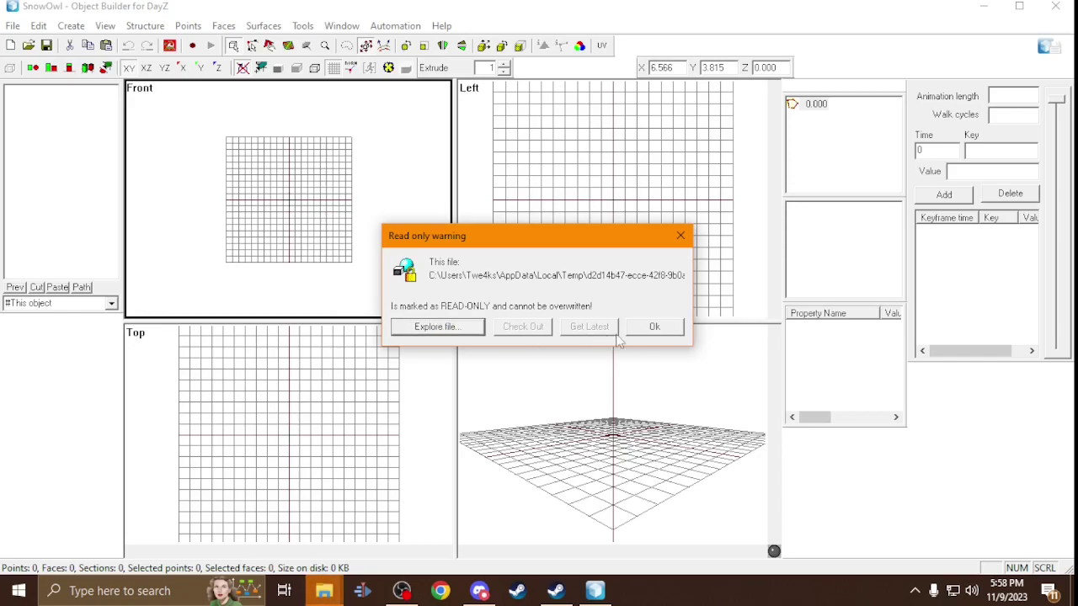
pyautogui.click(661, 330)
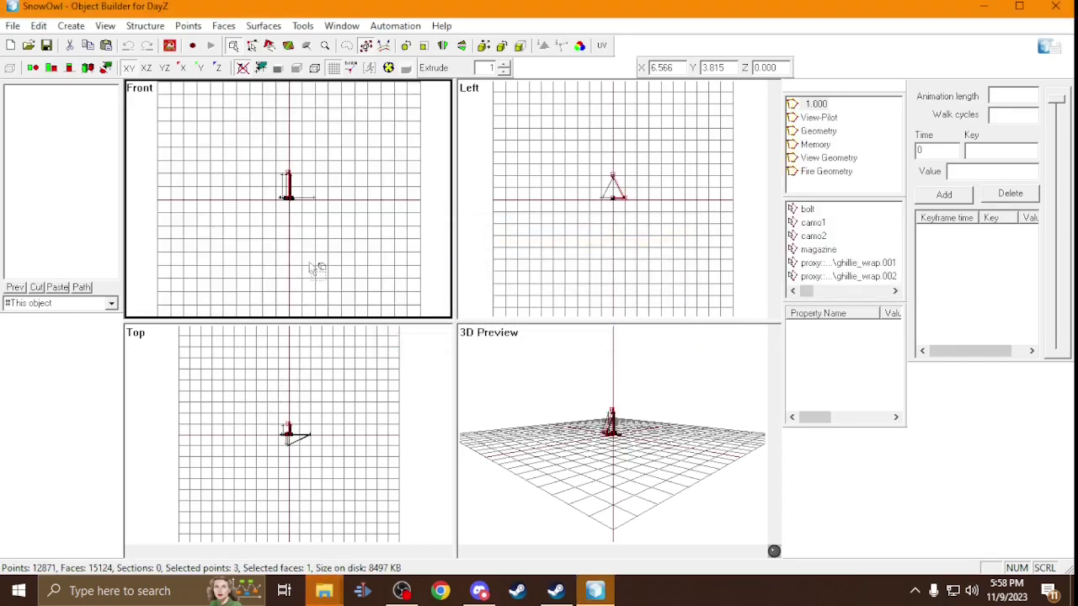
# Examine the SnowOwl rifle's bolt selection in the front and top views of the 1.000 LOD, and close Object Builder.
pyautogui.scroll(10, 293, 433)
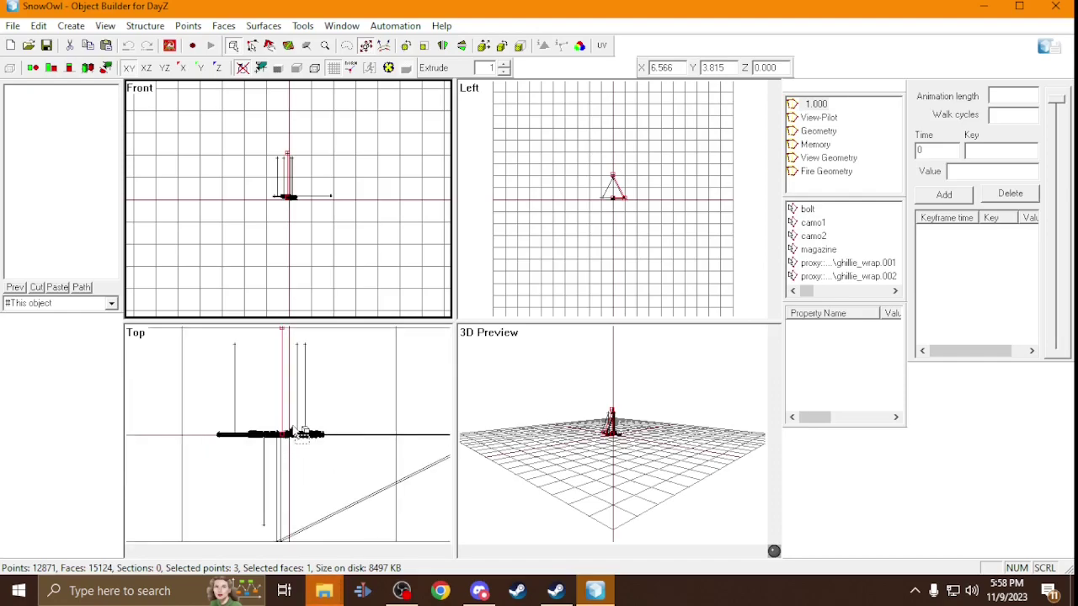
pyautogui.moveTo(297, 345); pyautogui.dragTo(346, 361)
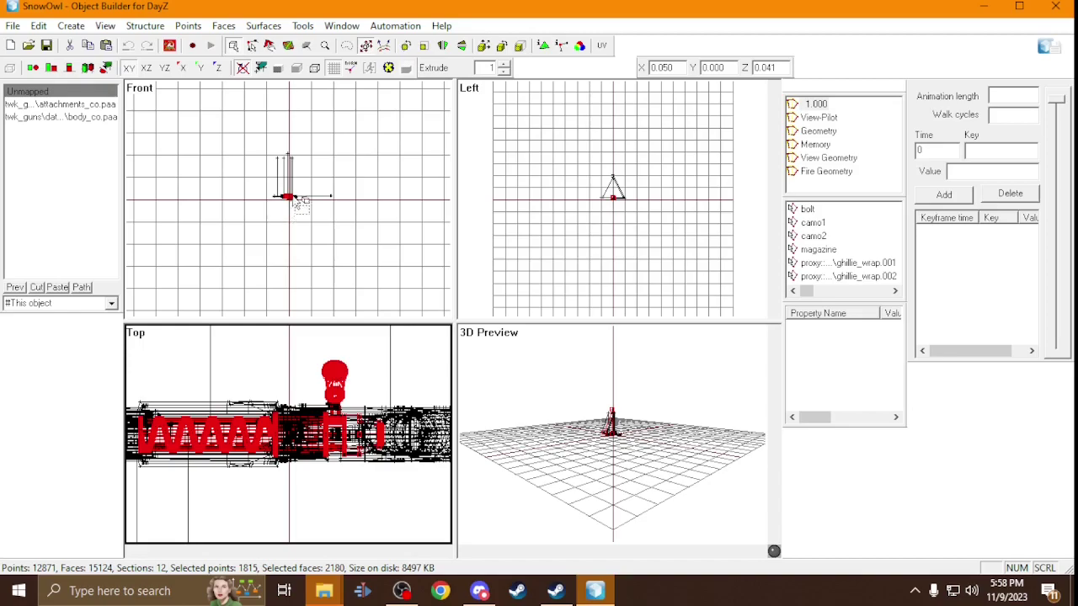
pyautogui.scroll(8, 295, 203)
pyautogui.scroll(4, 295, 197)
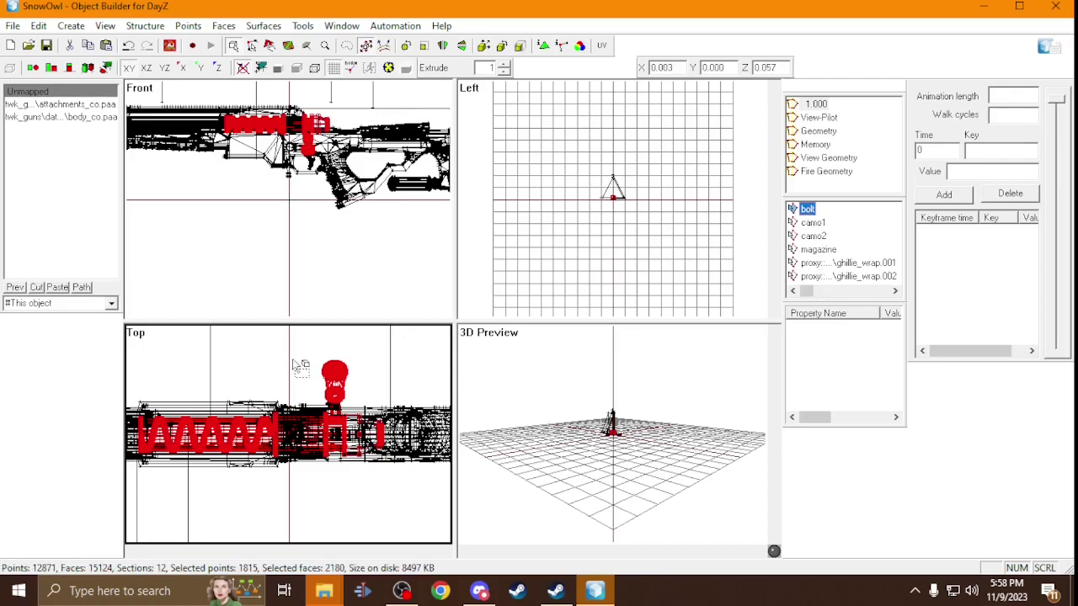
pyautogui.moveTo(321, 345); pyautogui.dragTo(355, 404)
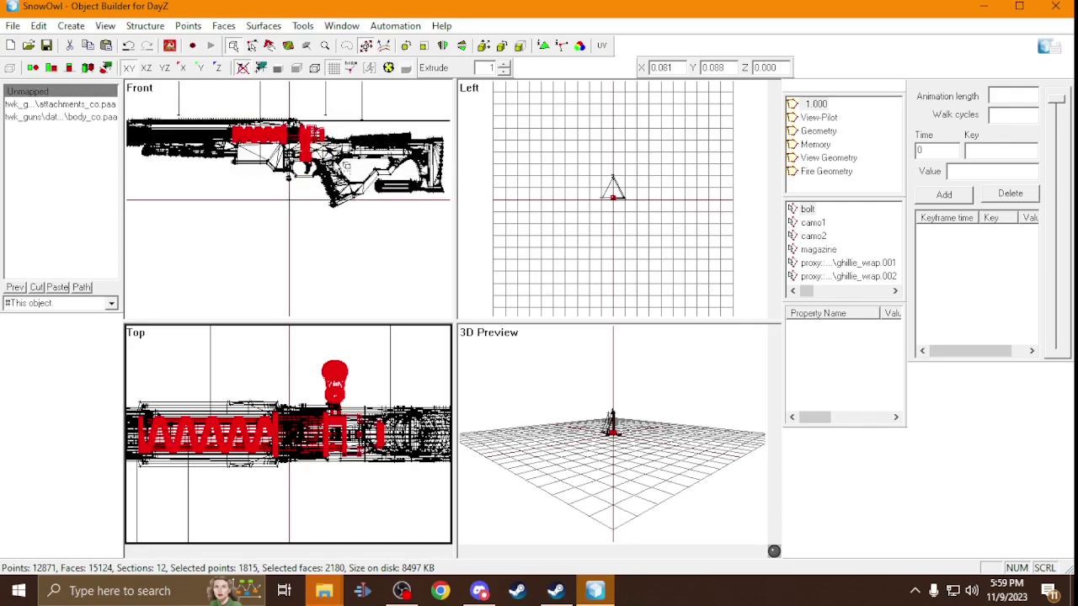
pyautogui.moveTo(289, 346); pyautogui.dragTo(359, 395)
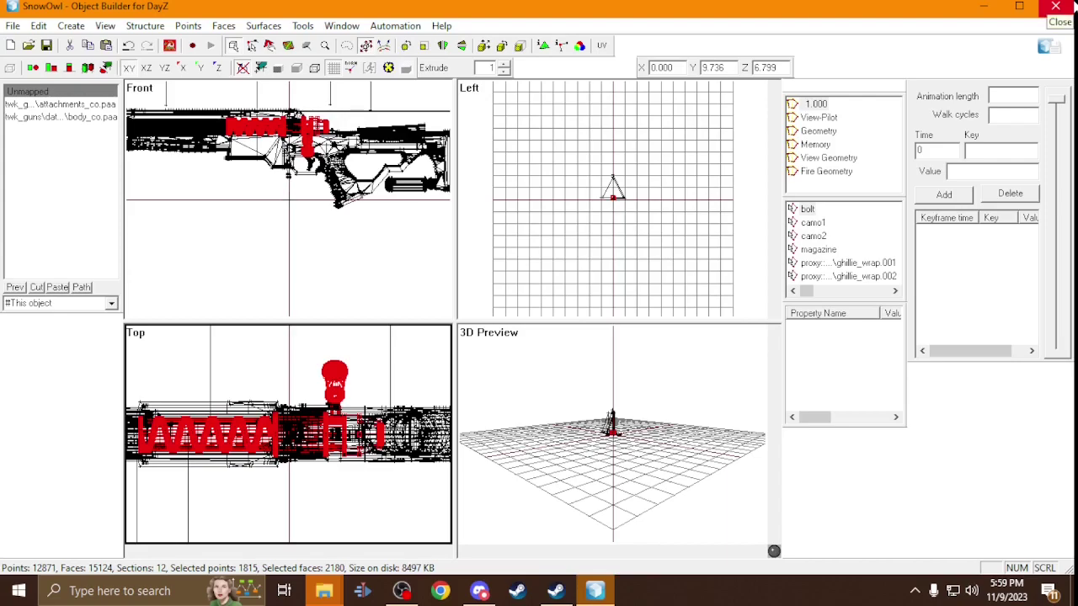
pyautogui.click(1055, 6)
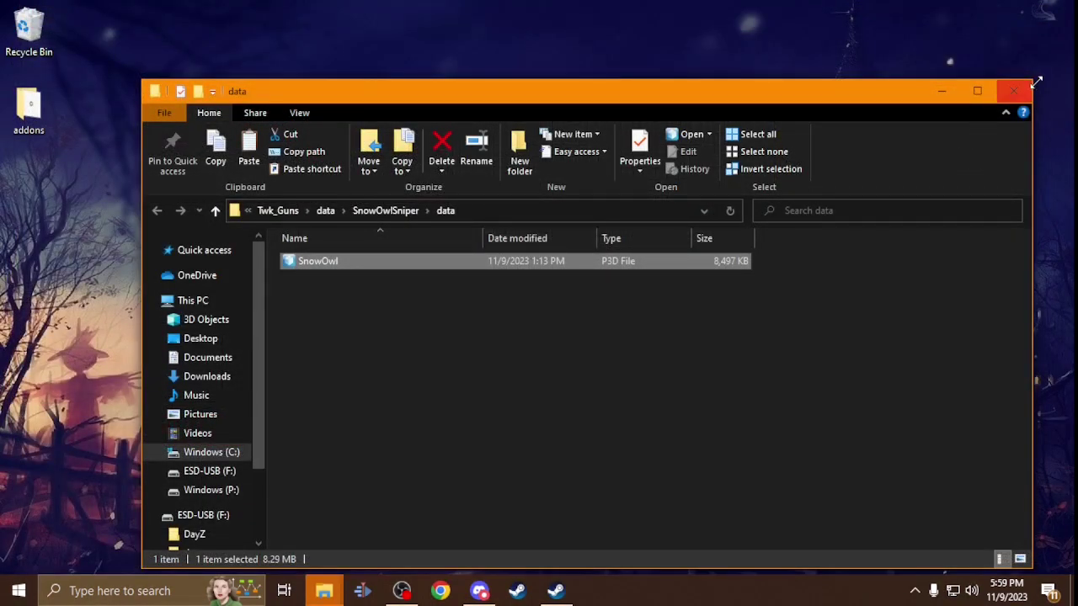